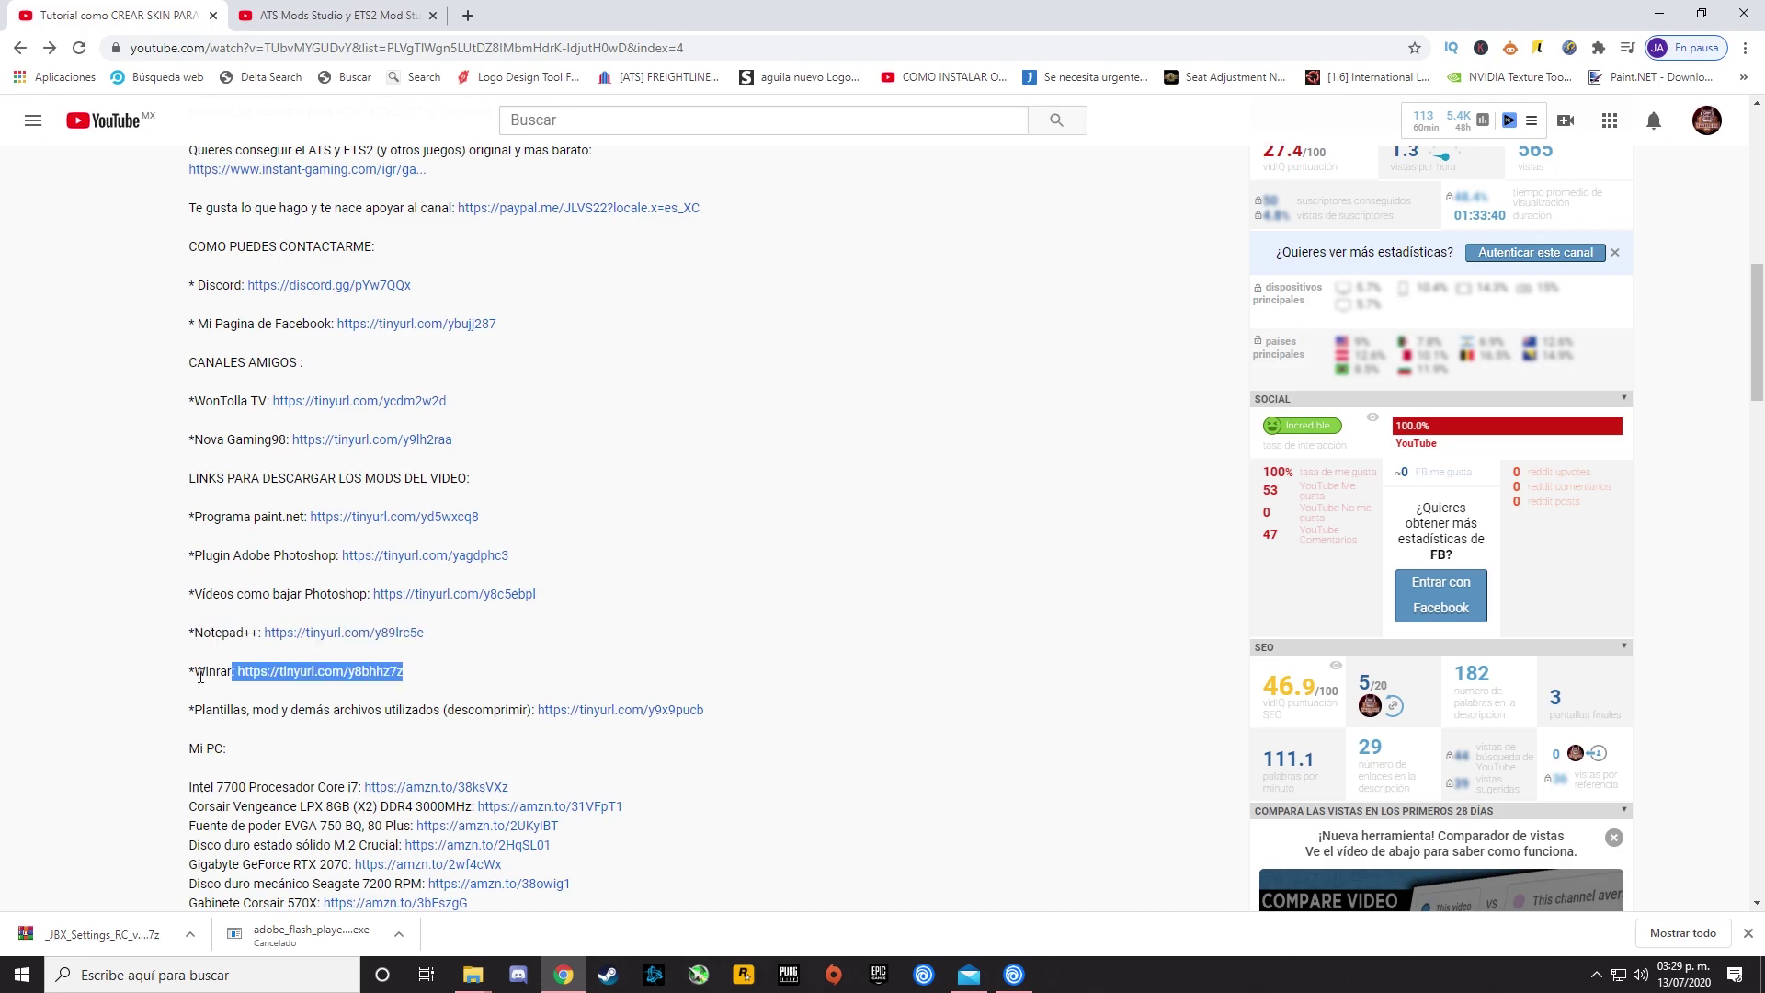
Review the download links in the description of the trailer skin tutorial video.
scroll(312, 689, up, 10)
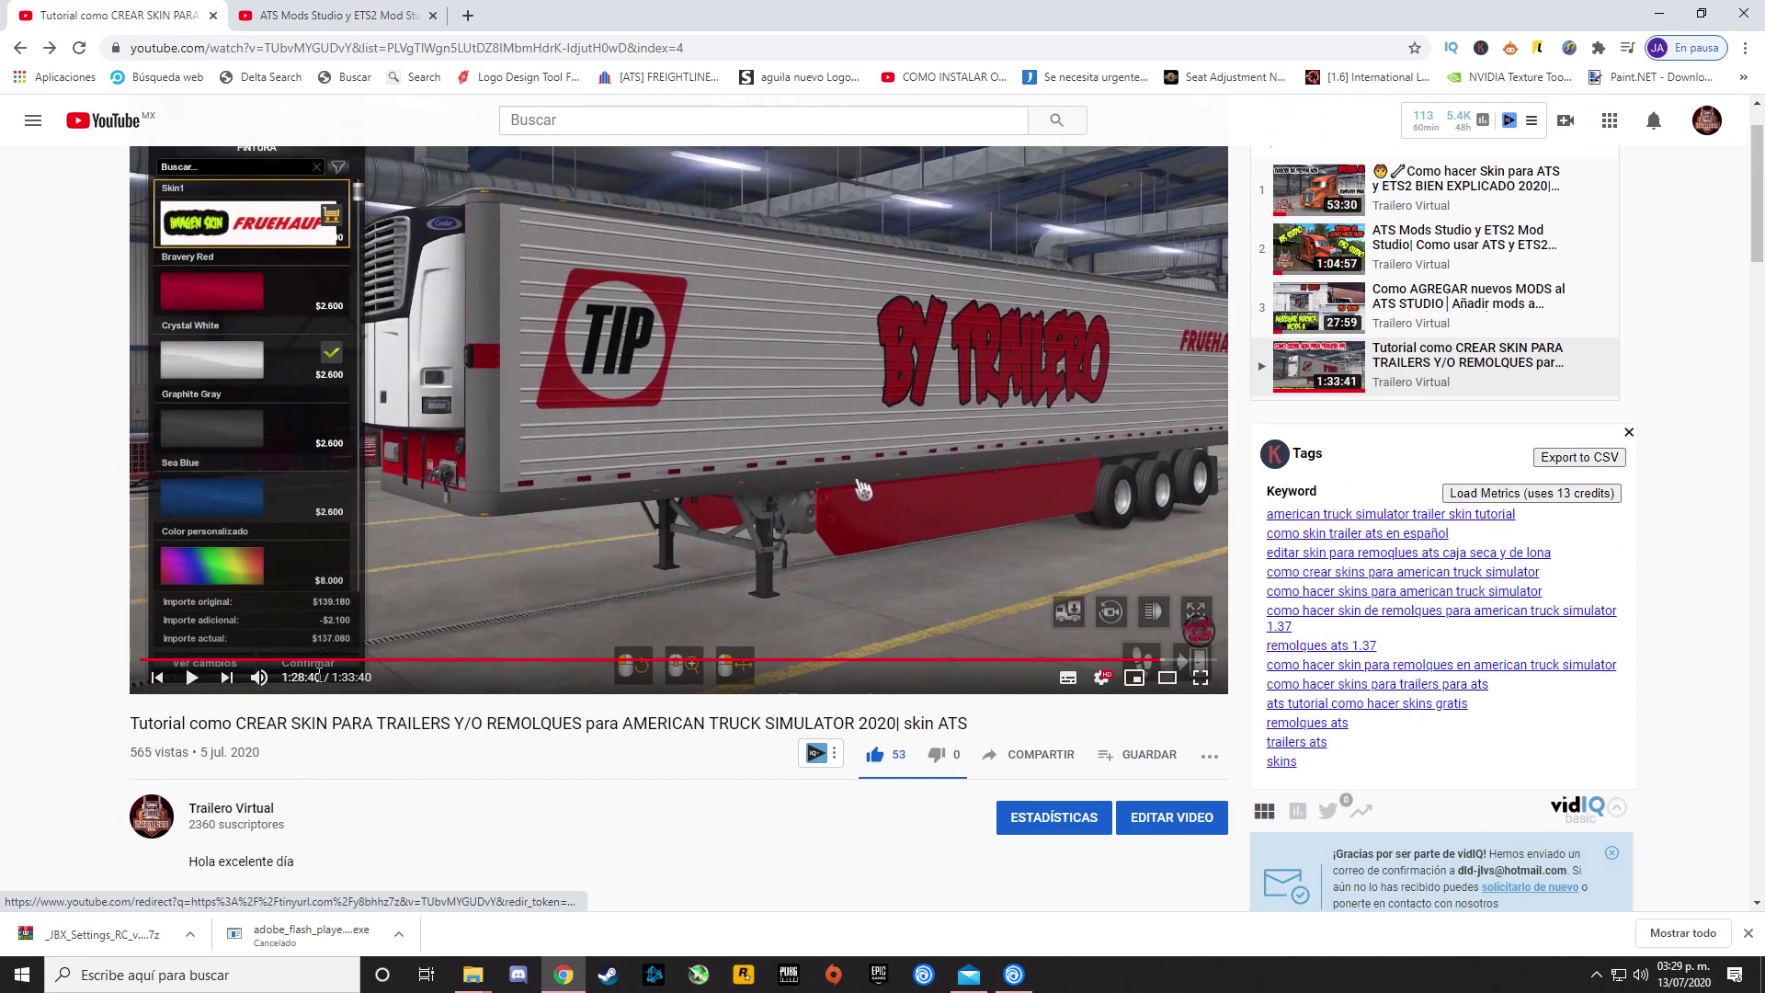
scroll(576, 543, down, 11)
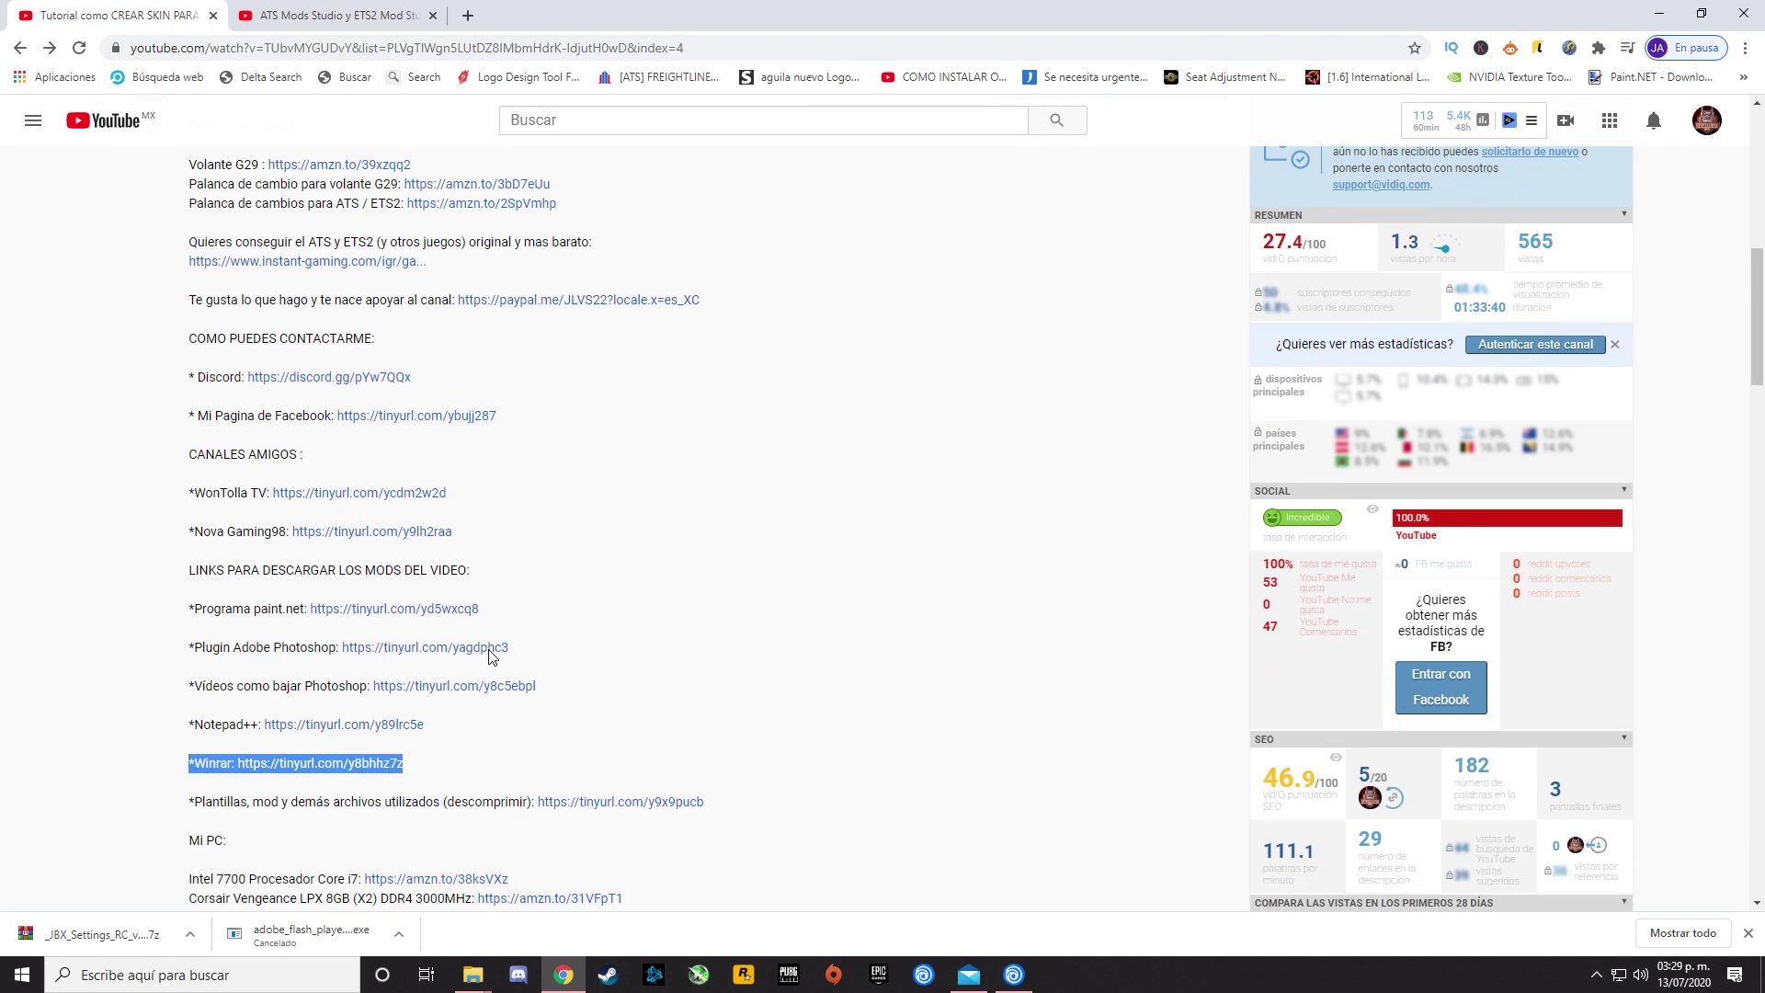
scroll(488, 658, up, 6)
scroll(487, 658, up, 5)
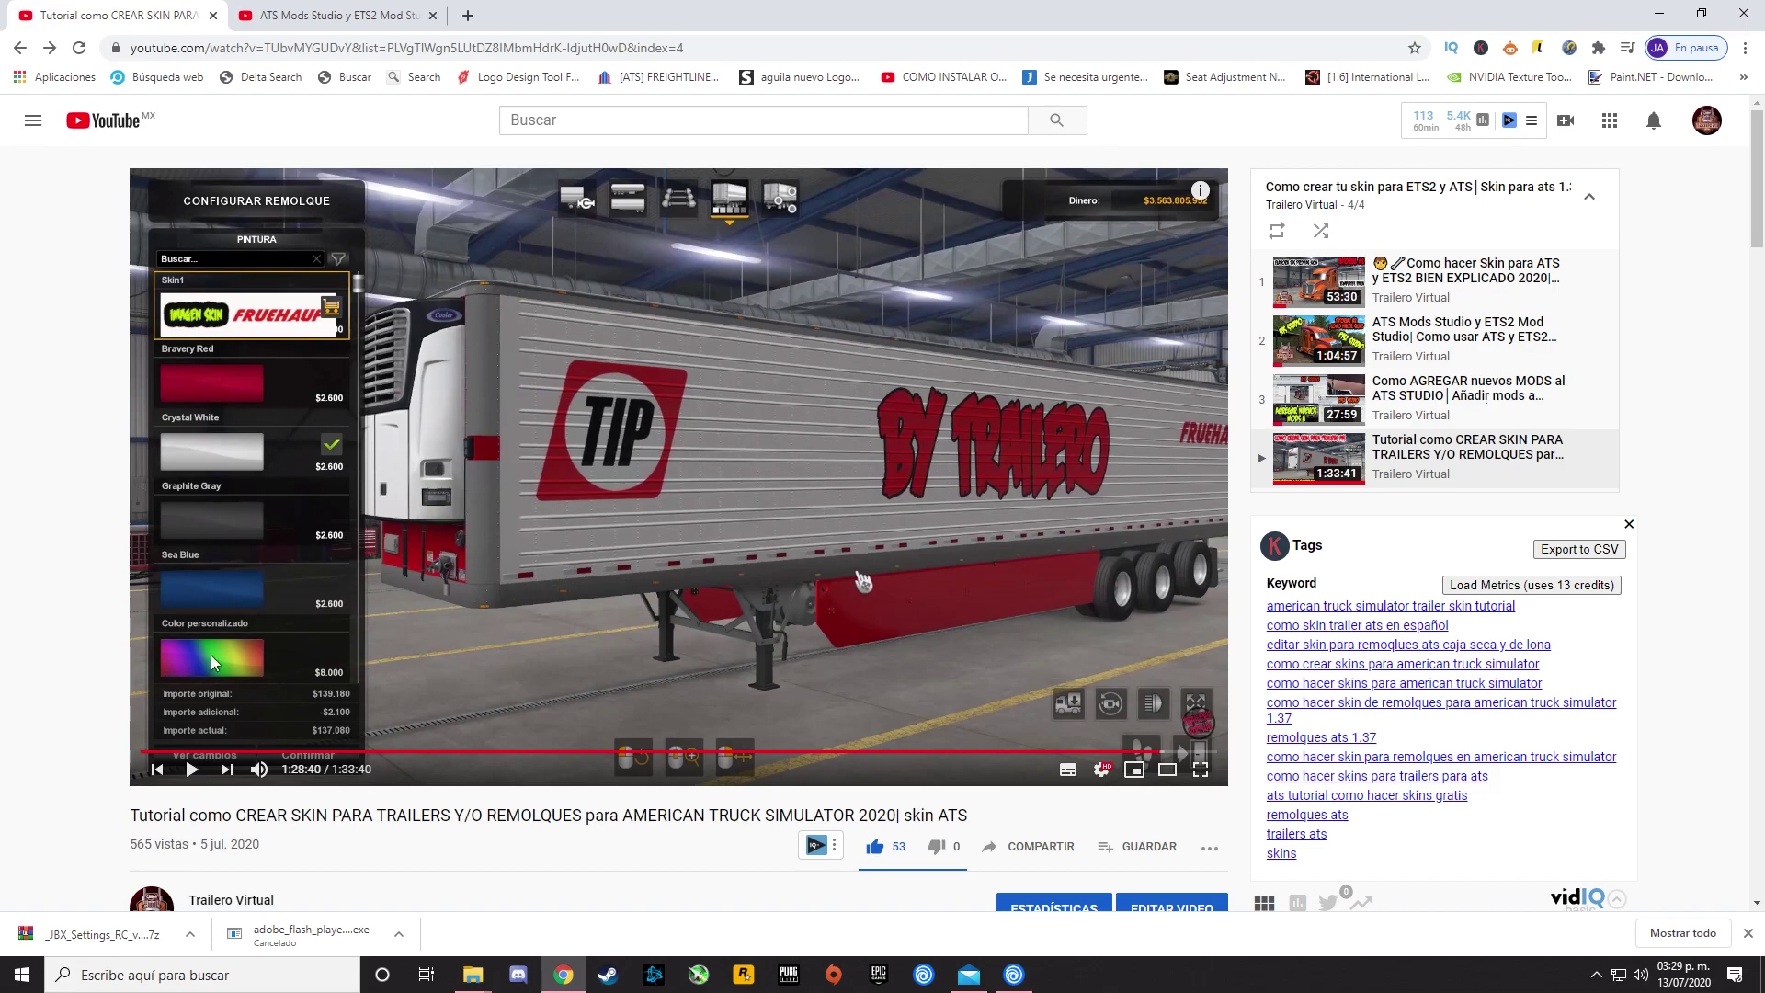
Review the ATS y ETS Studio download link in the description of the ATS Mods Studio tutorial video.
click(337, 21)
scroll(670, 538, down, 2)
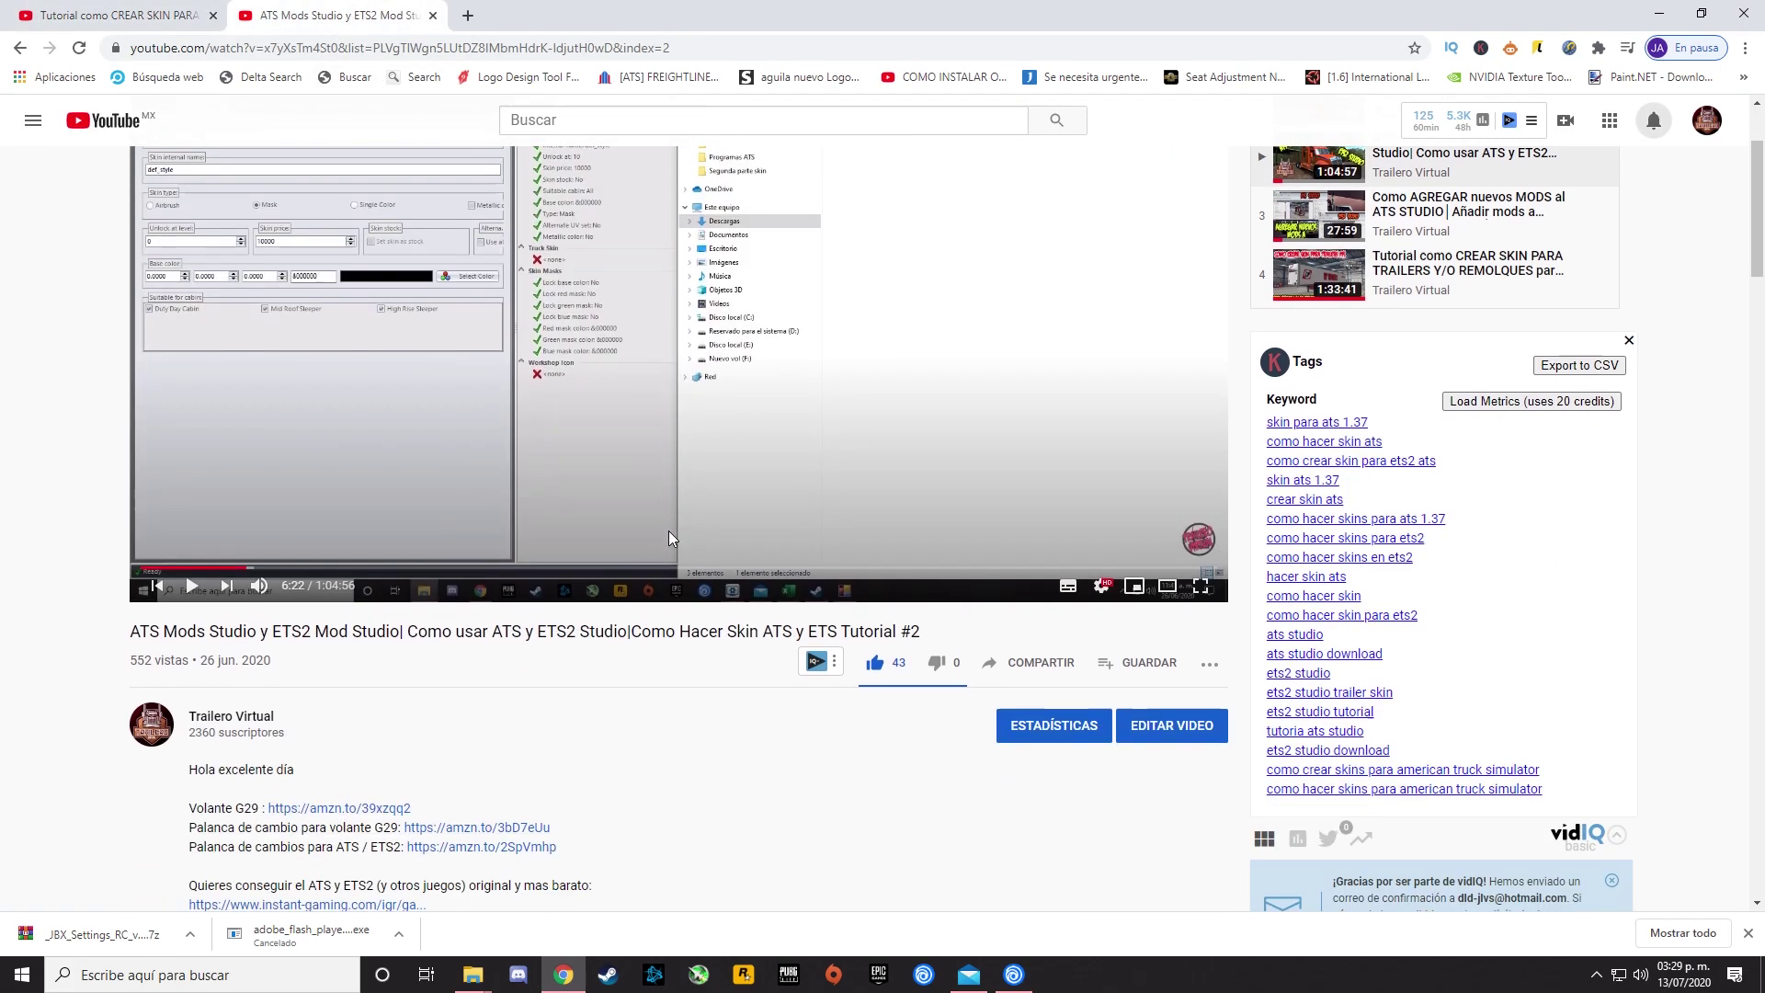
scroll(193, 598, down, 4)
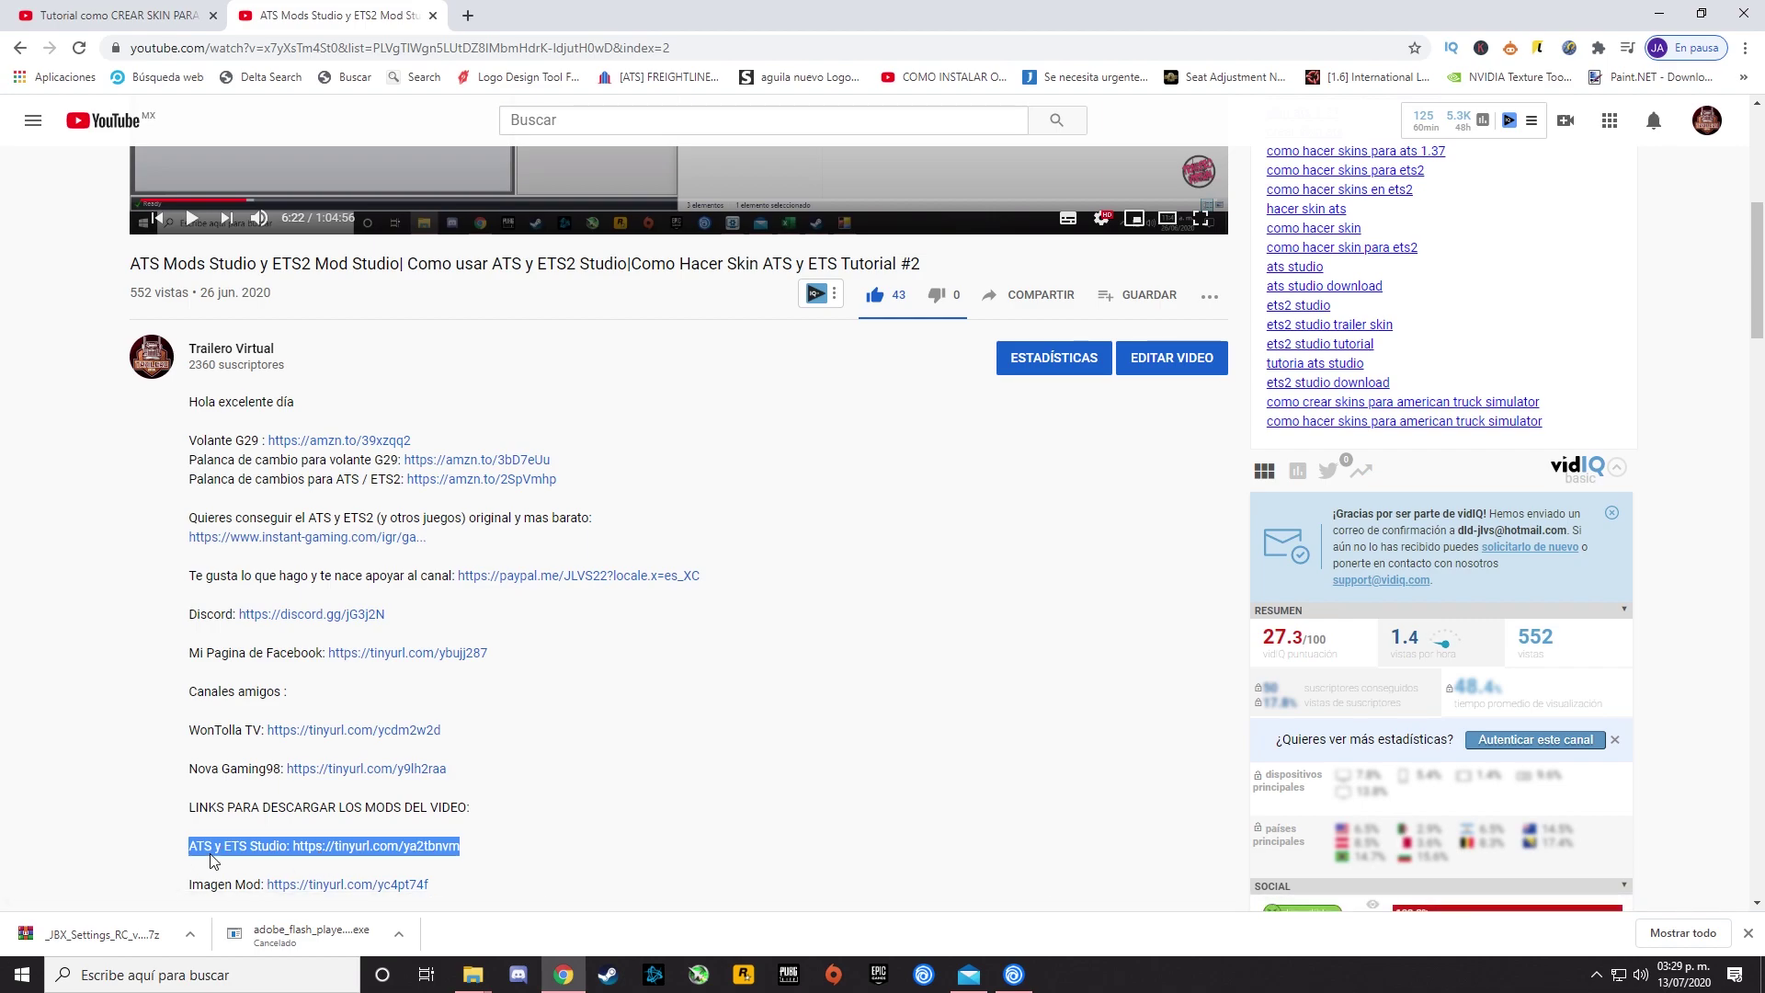
scroll(386, 636, up, 6)
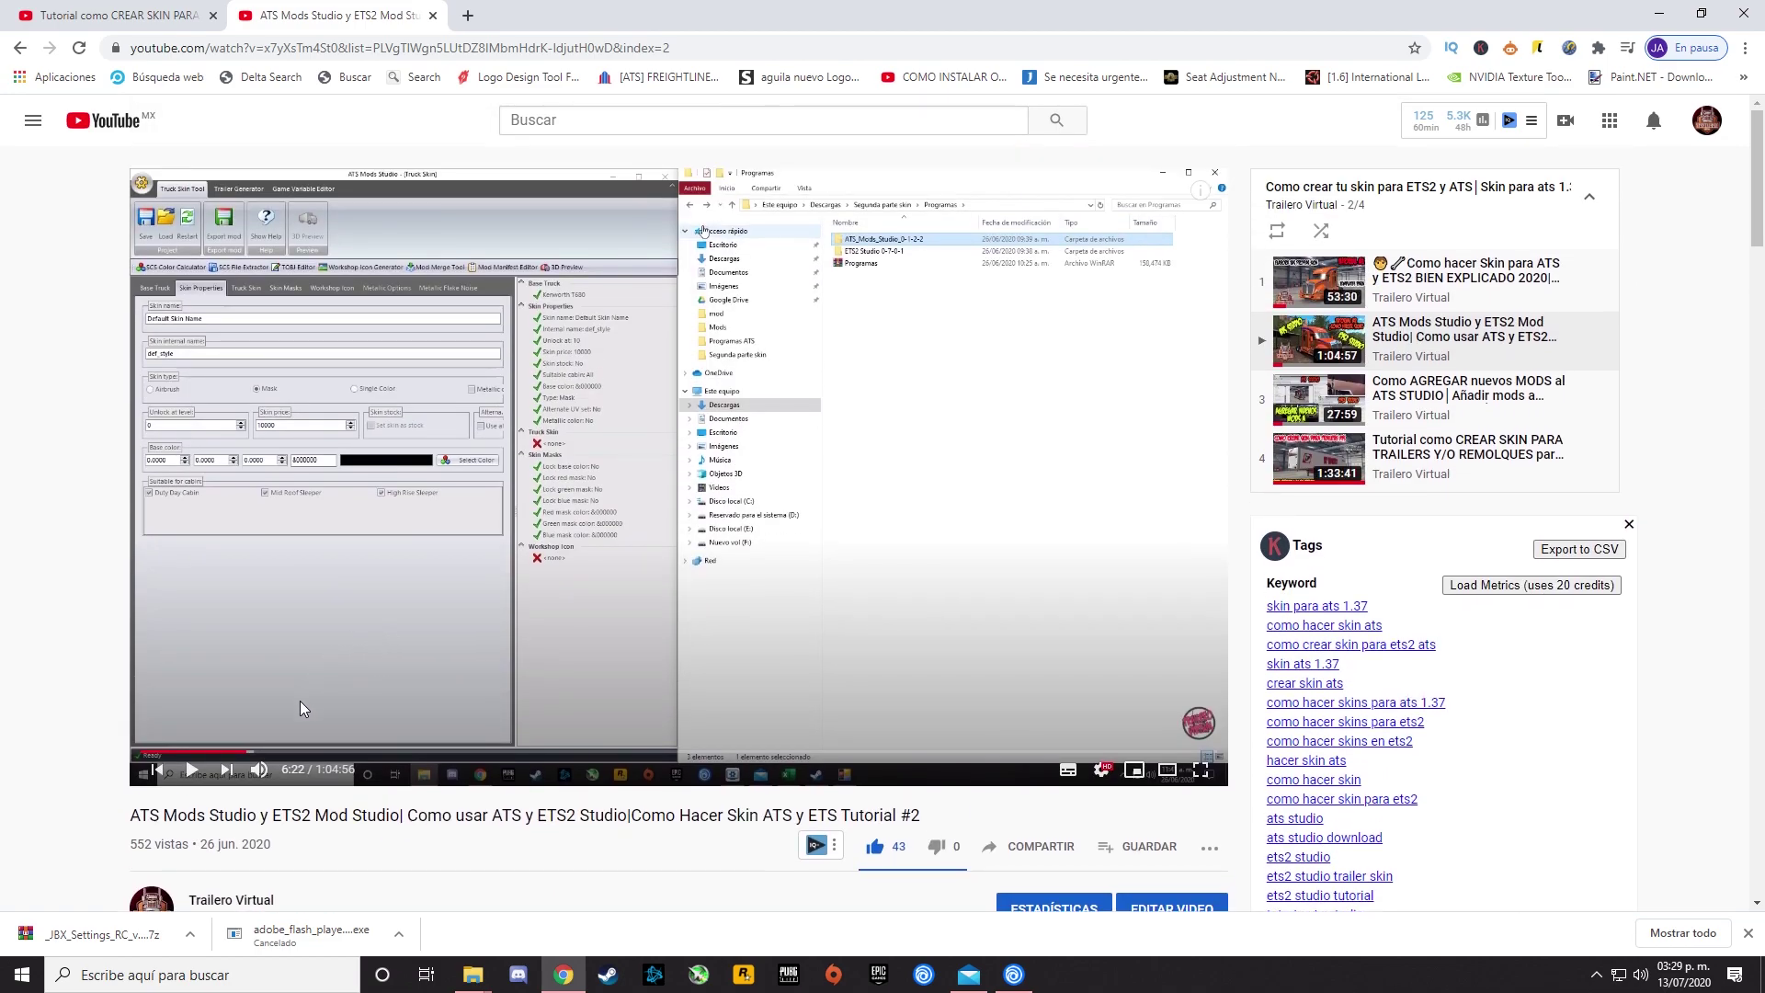
scroll(300, 708, down, 9)
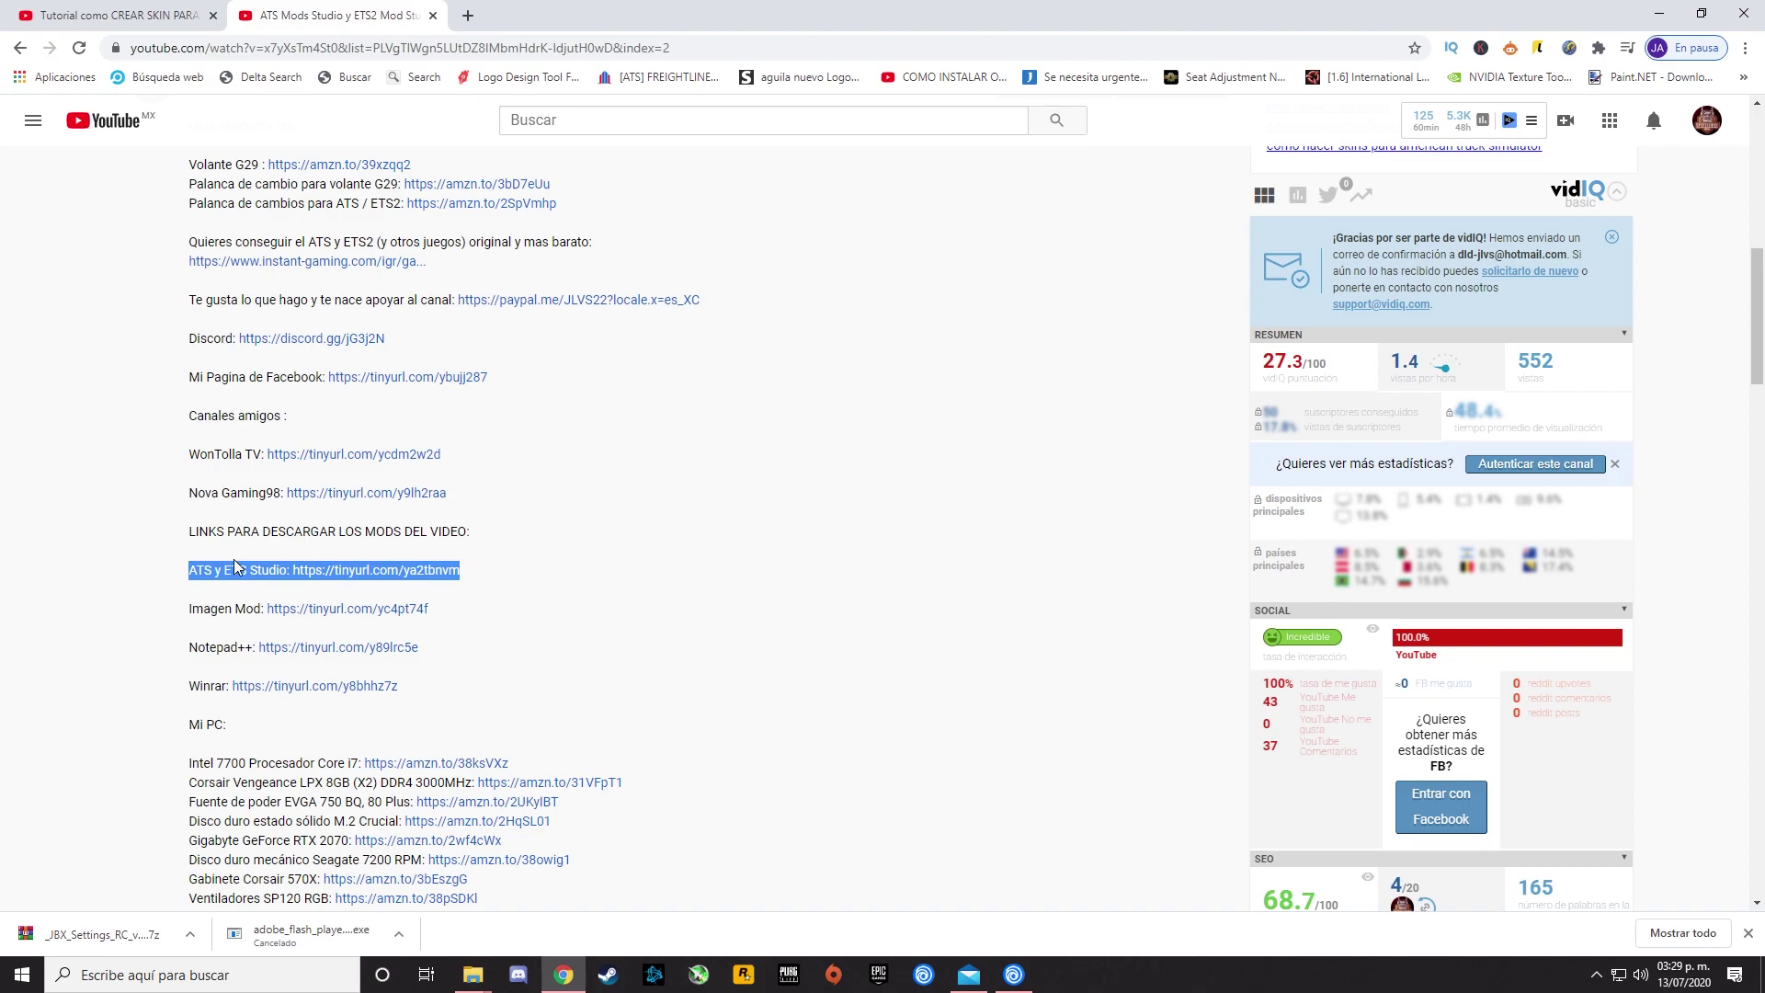
scroll(271, 588, up, 9)
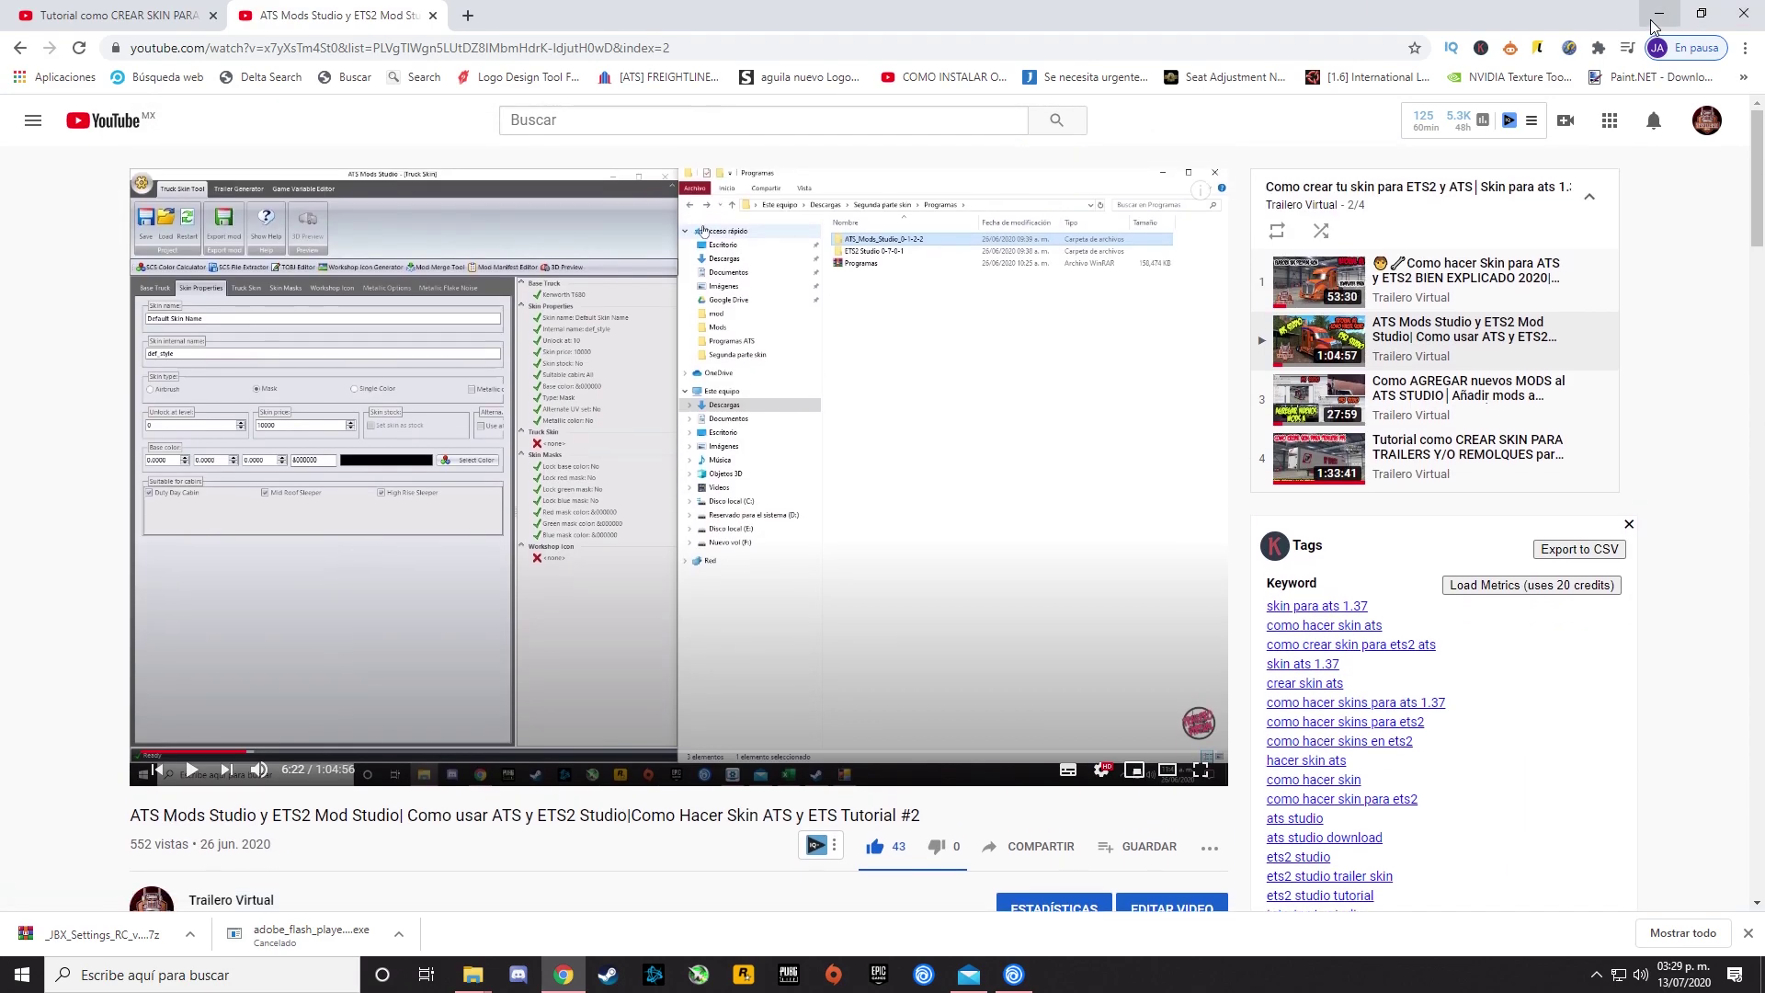
Switch to File Explorer's Mod folder and open vehicle, trailer_owned, upgrade, paintjob, scs_box and its skin1 folder.
click(1656, 18)
mouse_move(476, 972)
click(450, 883)
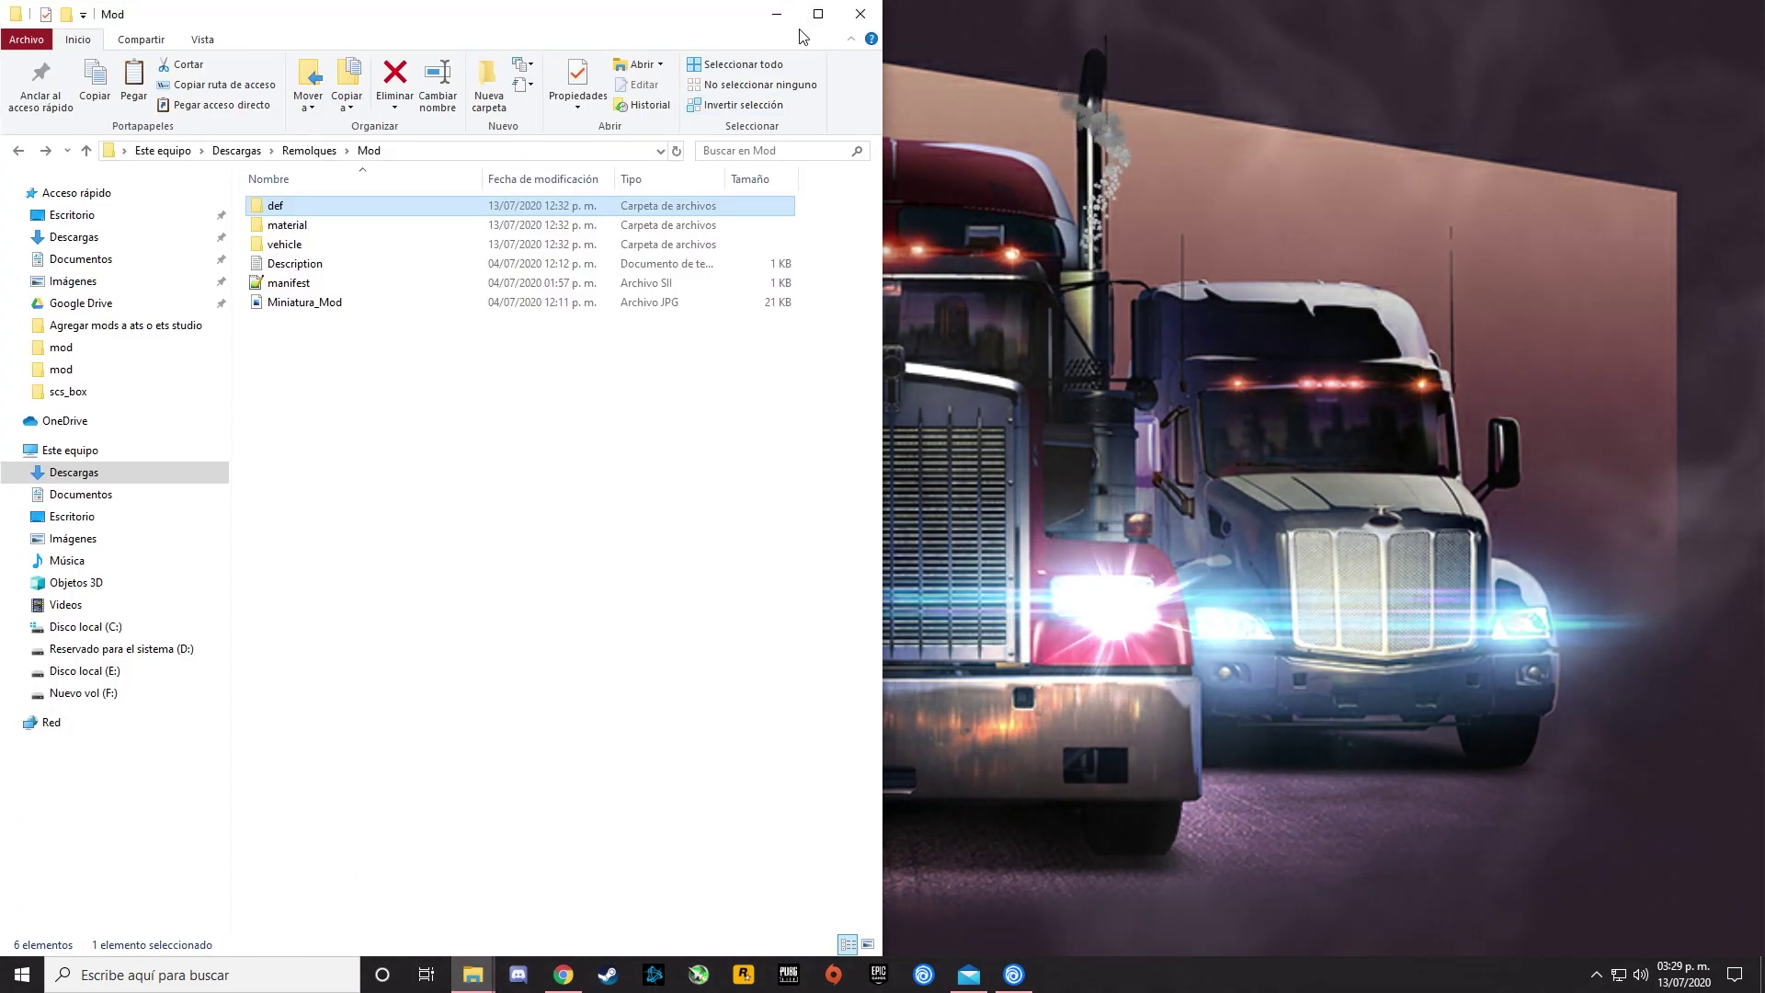
double_click(288, 244)
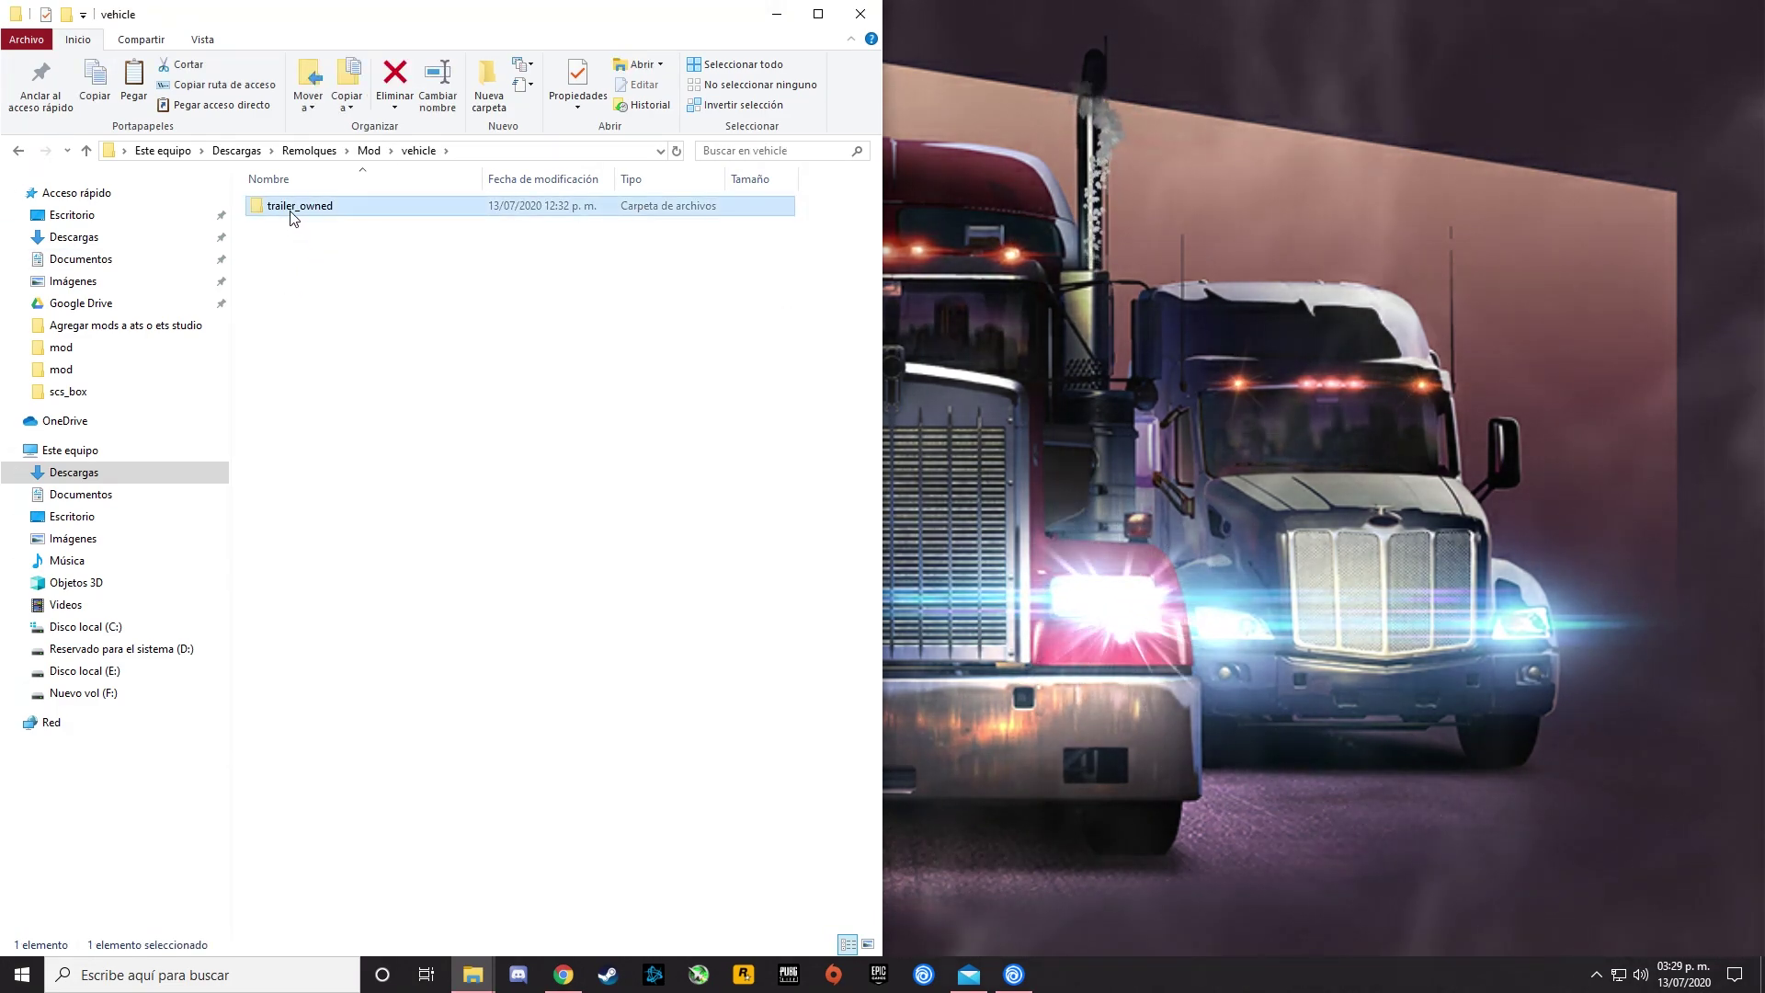
double_click(293, 208)
double_click(292, 208)
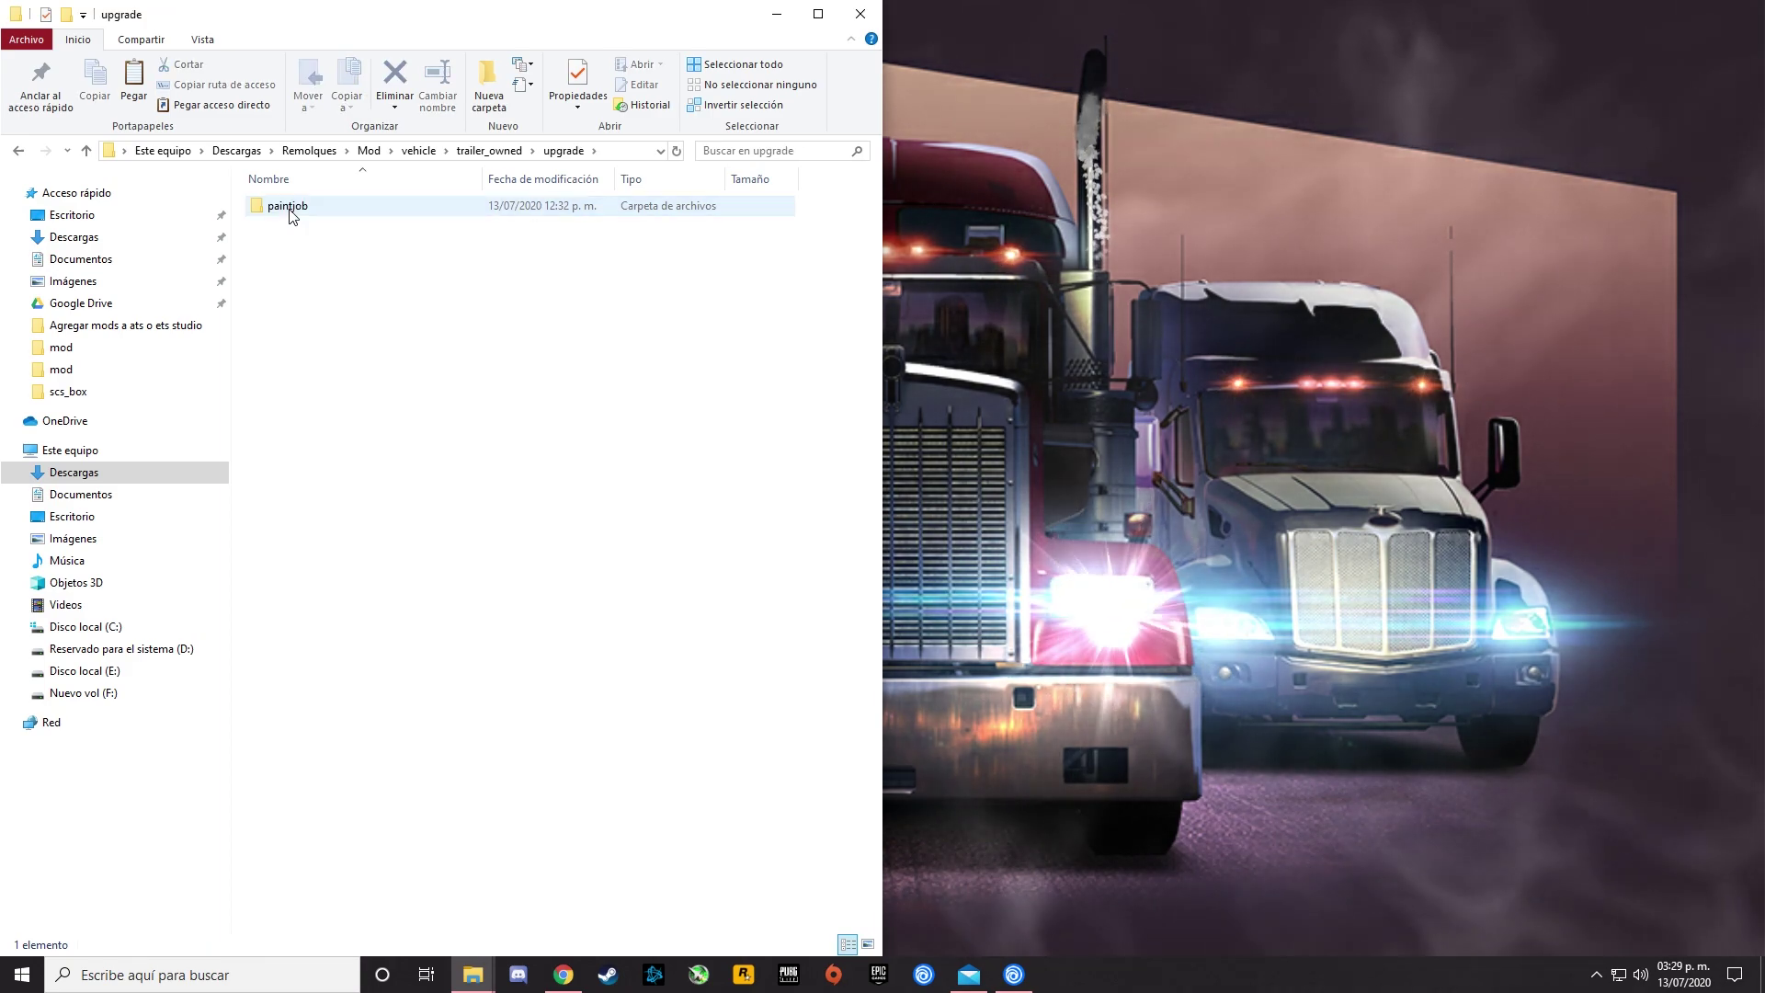
double_click(290, 208)
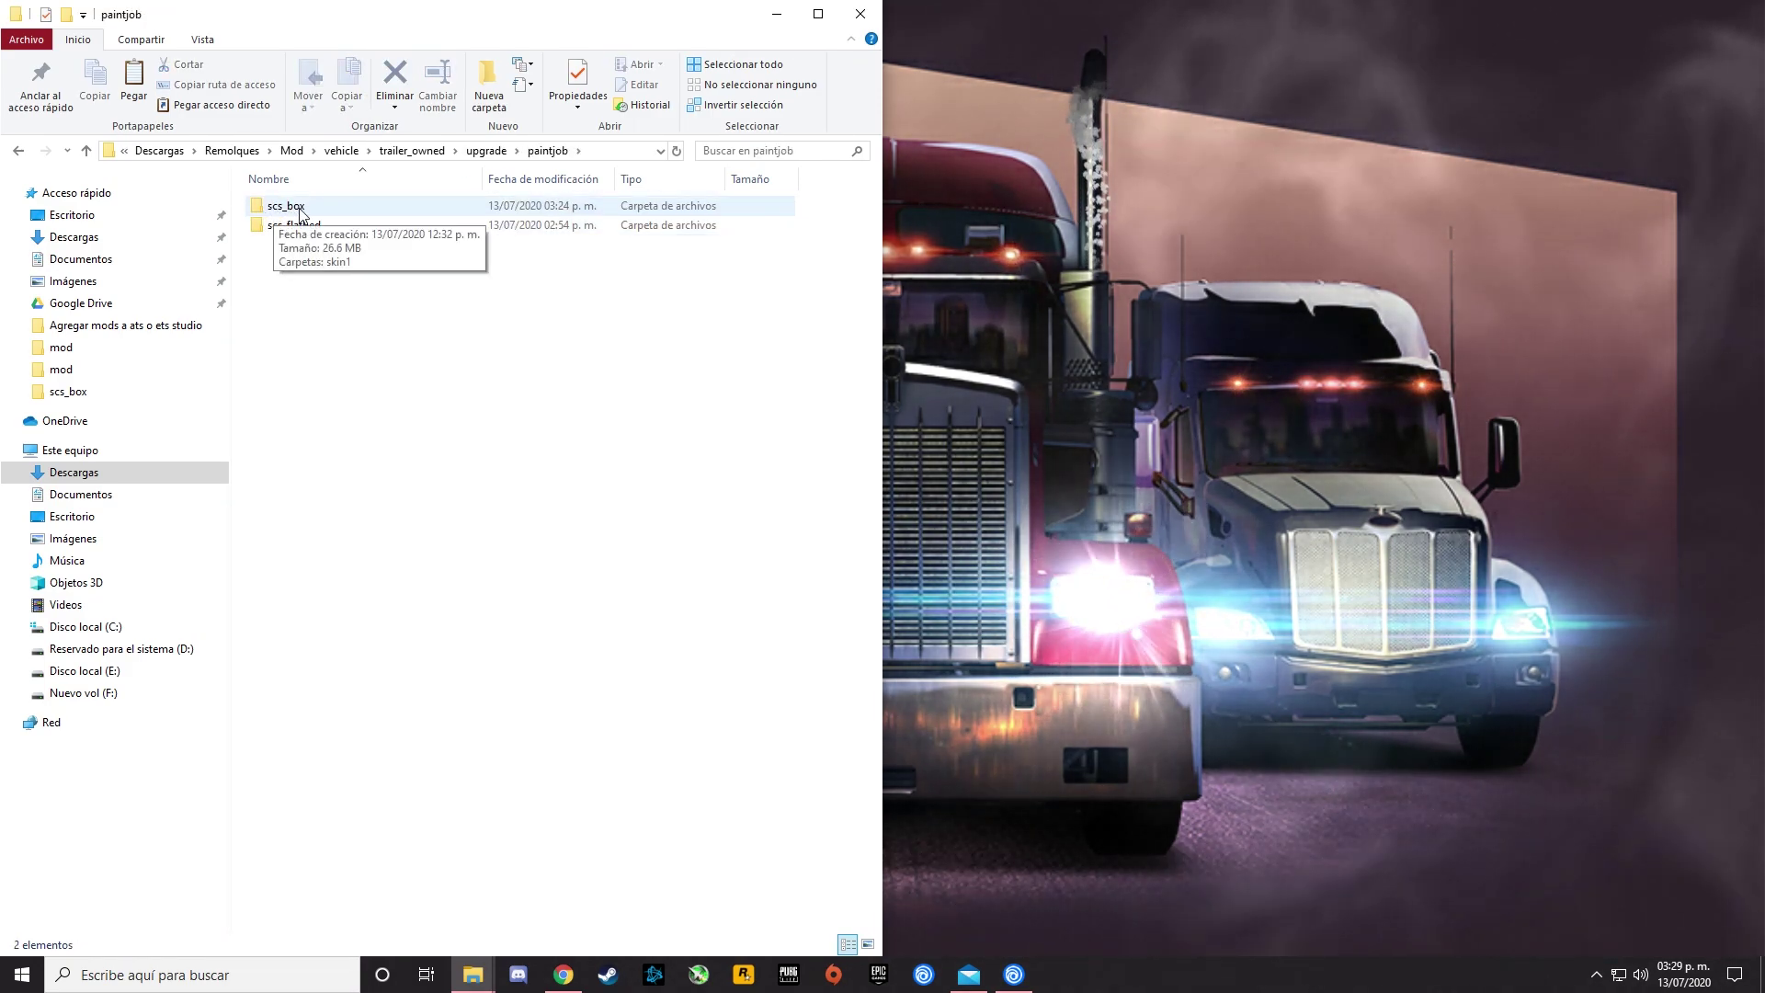
double_click(295, 208)
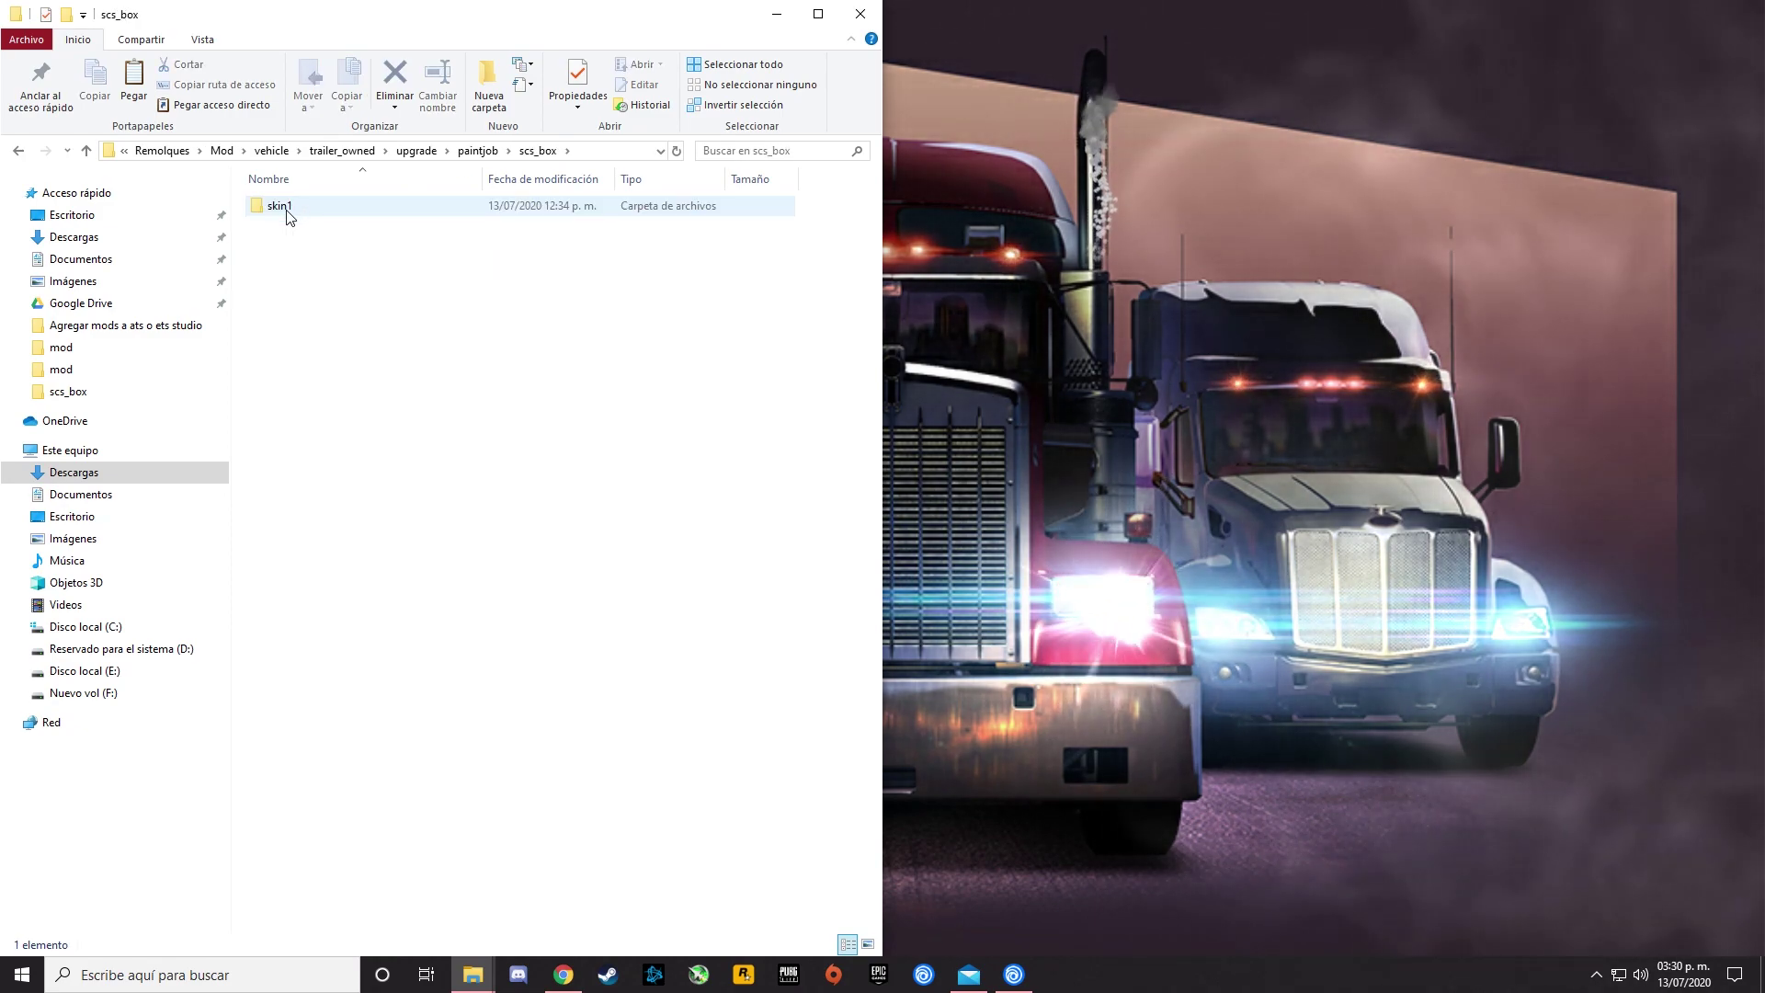
double_click(287, 212)
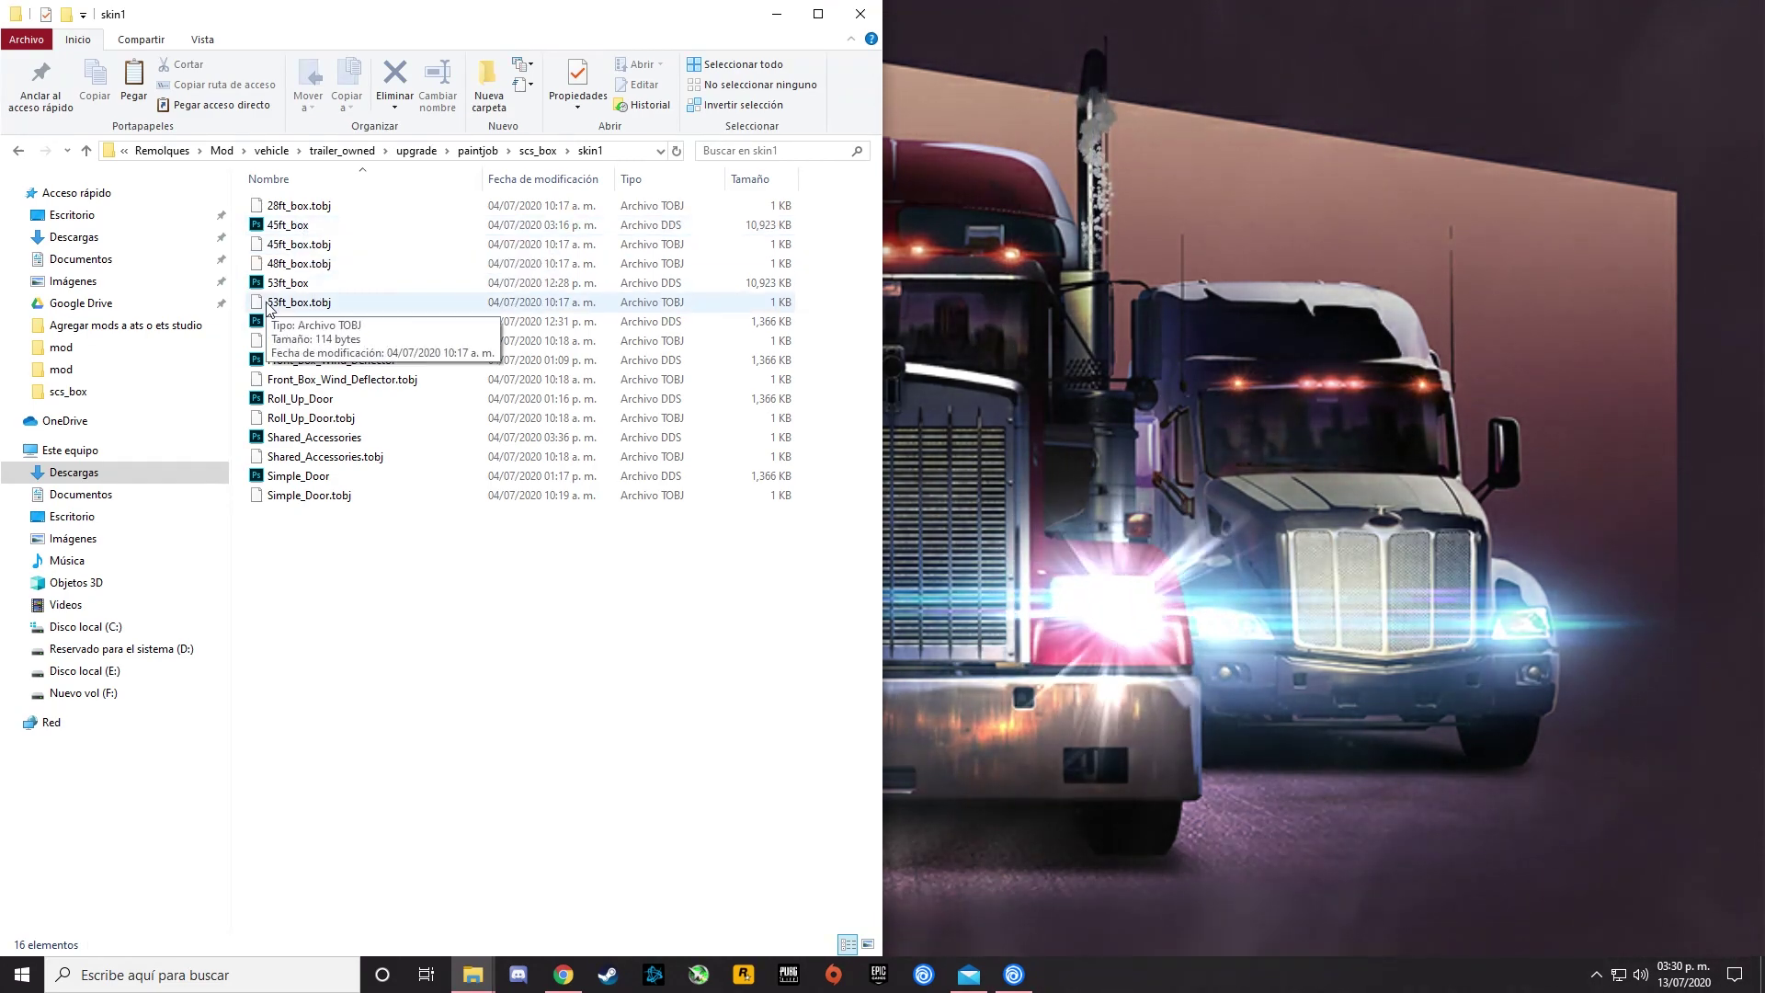
Go back to the paintjob folder and examine the files in scs_flatbed's skin1 folder.
click(19, 153)
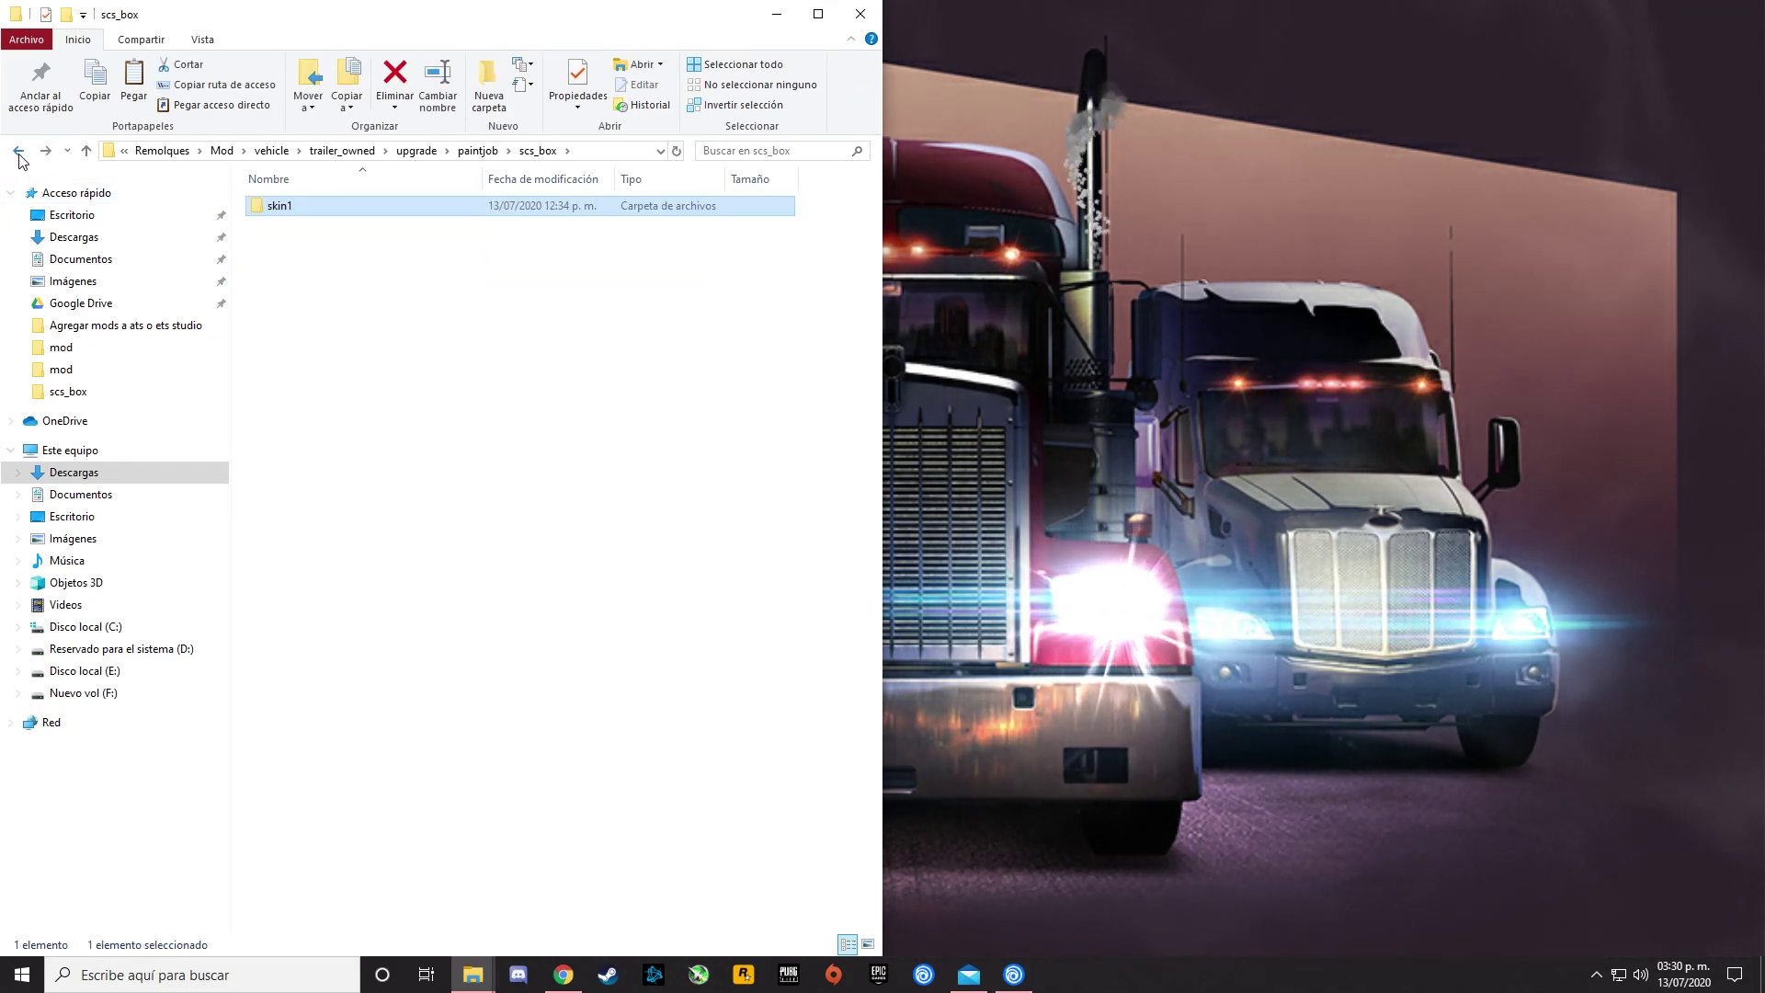
click(20, 153)
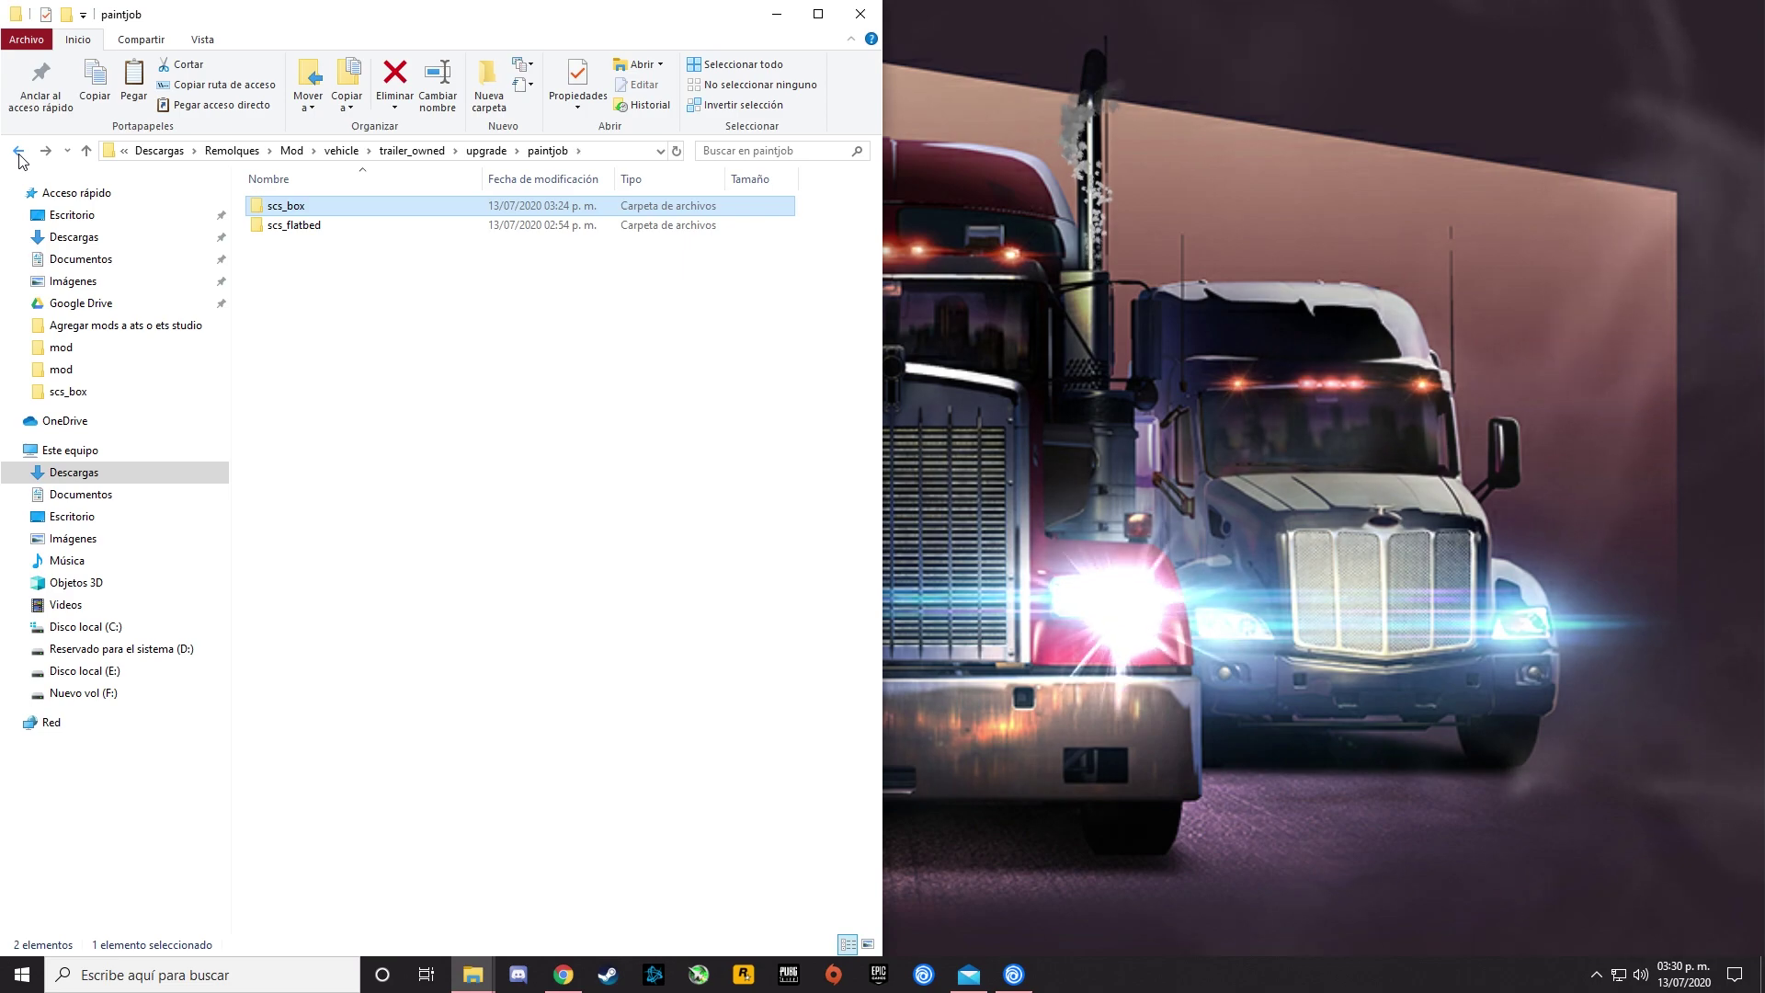
double_click(280, 229)
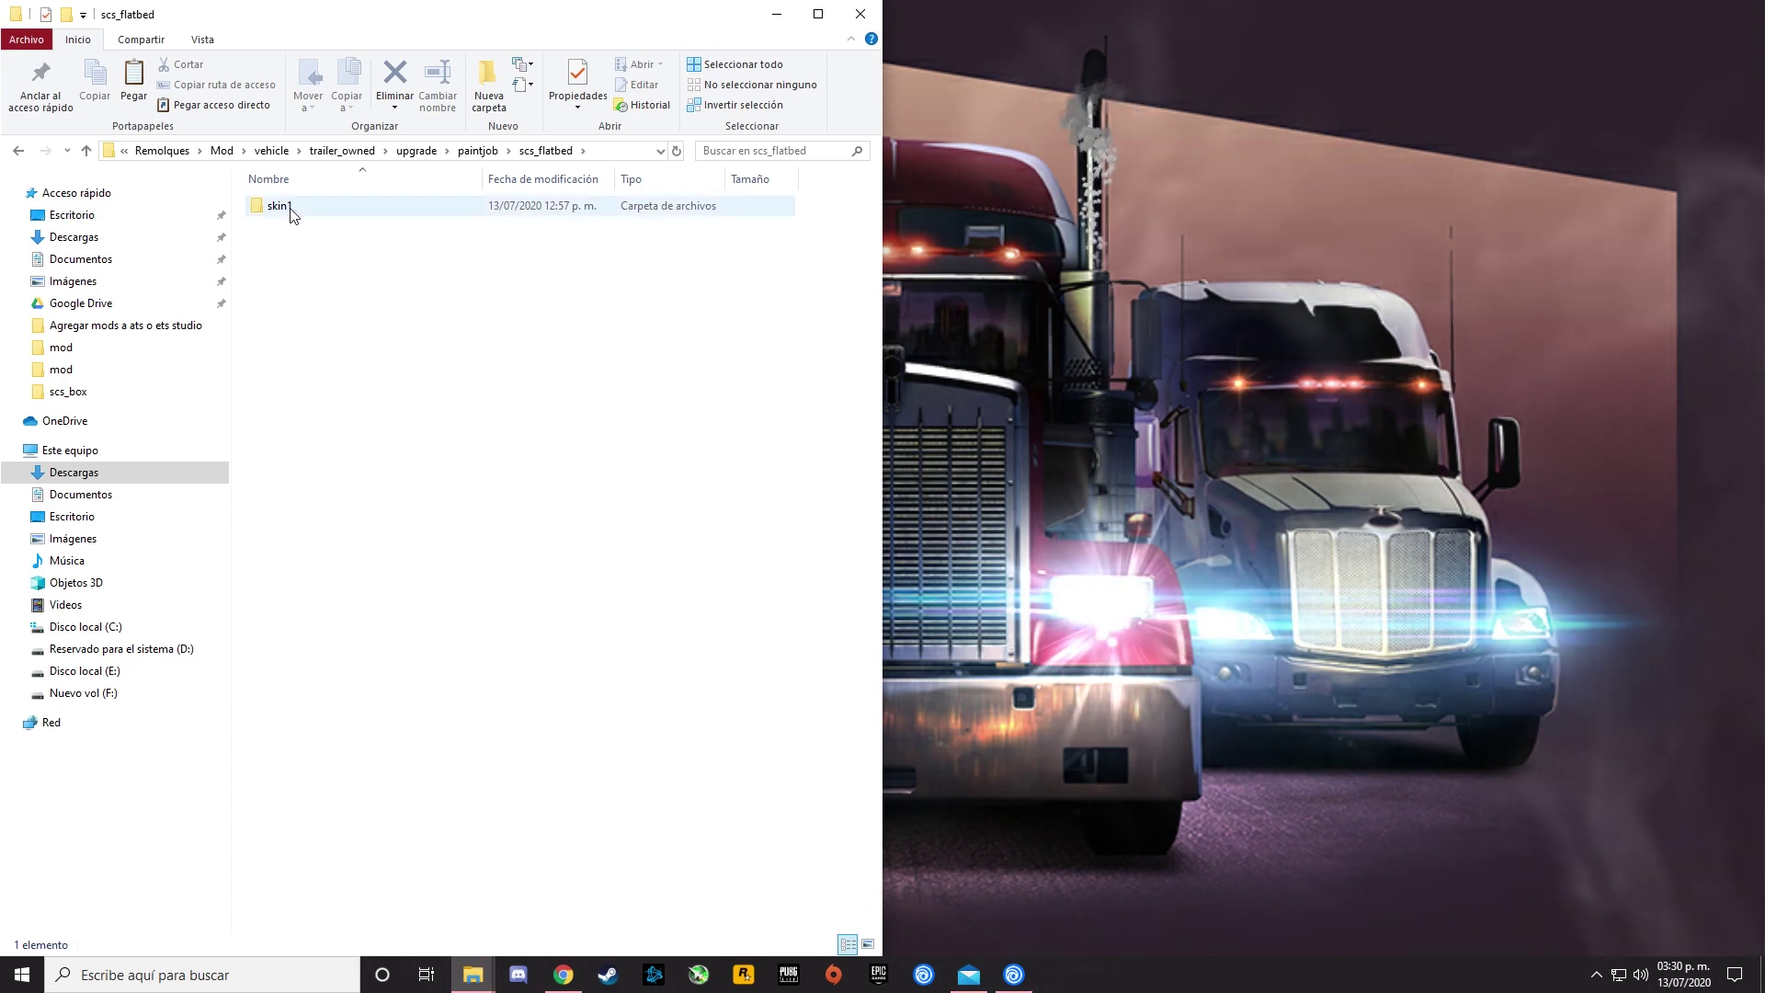
double_click(291, 210)
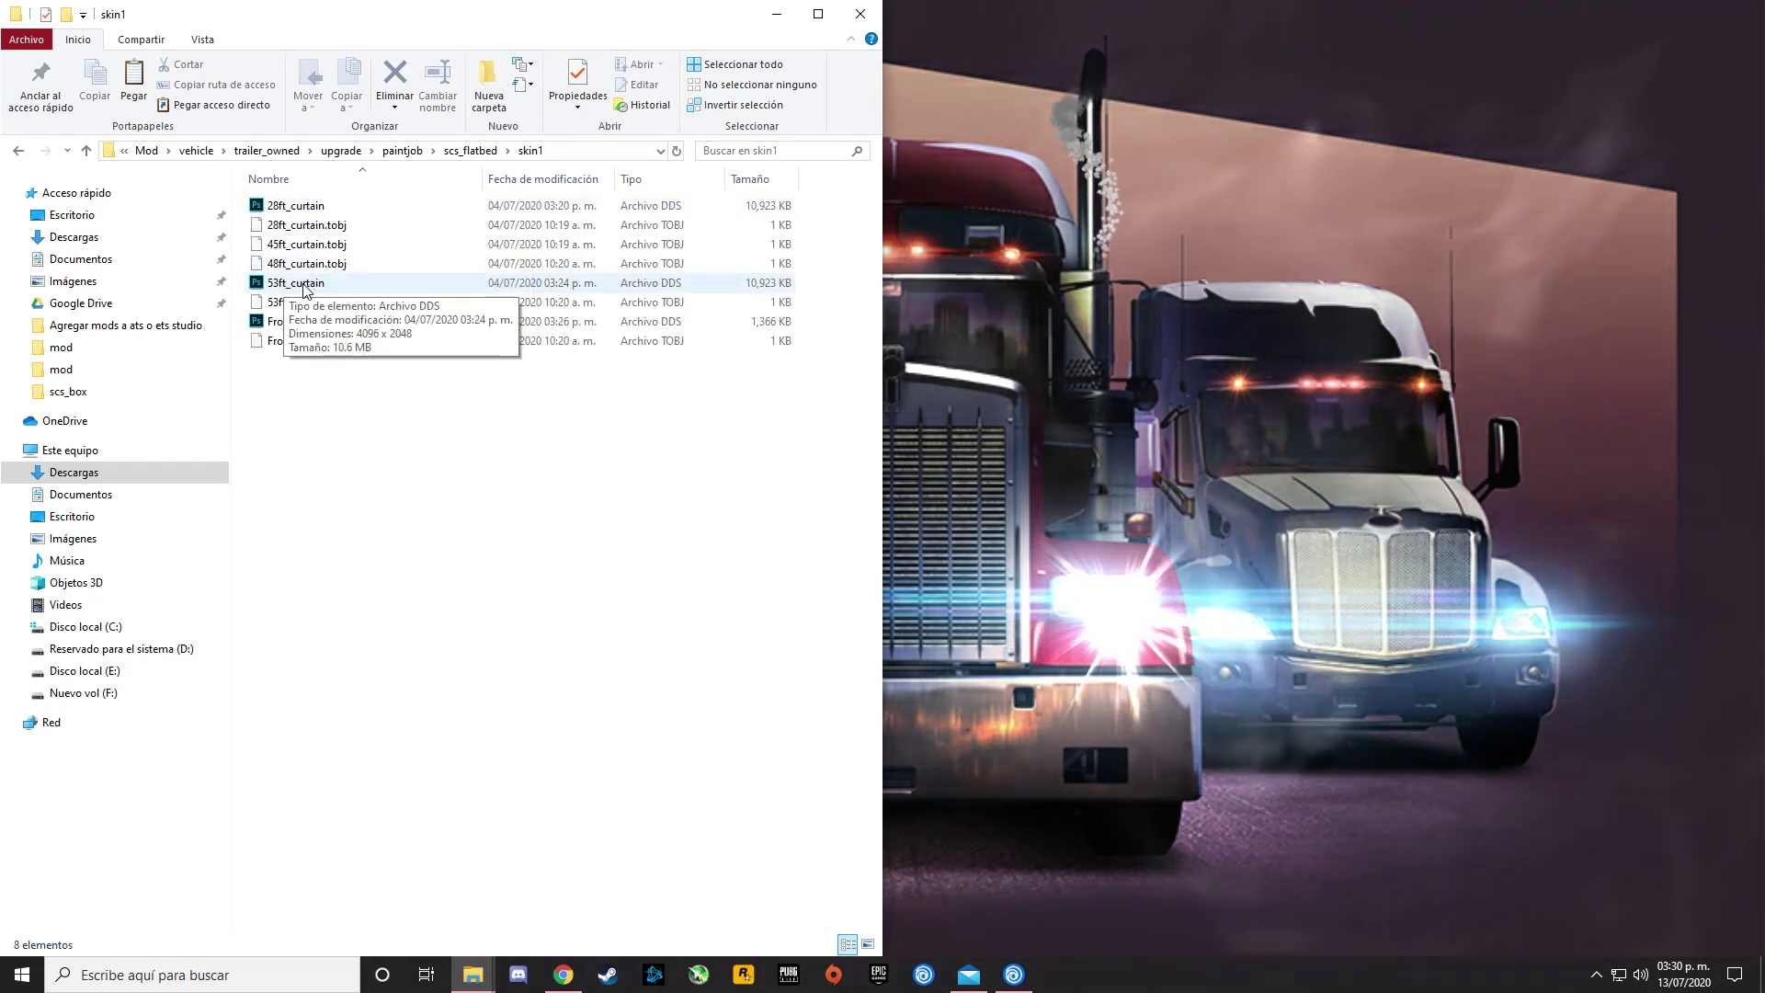
Return to the paintjob folder and open scs_box, with its skin1 folder selected.
click(19, 151)
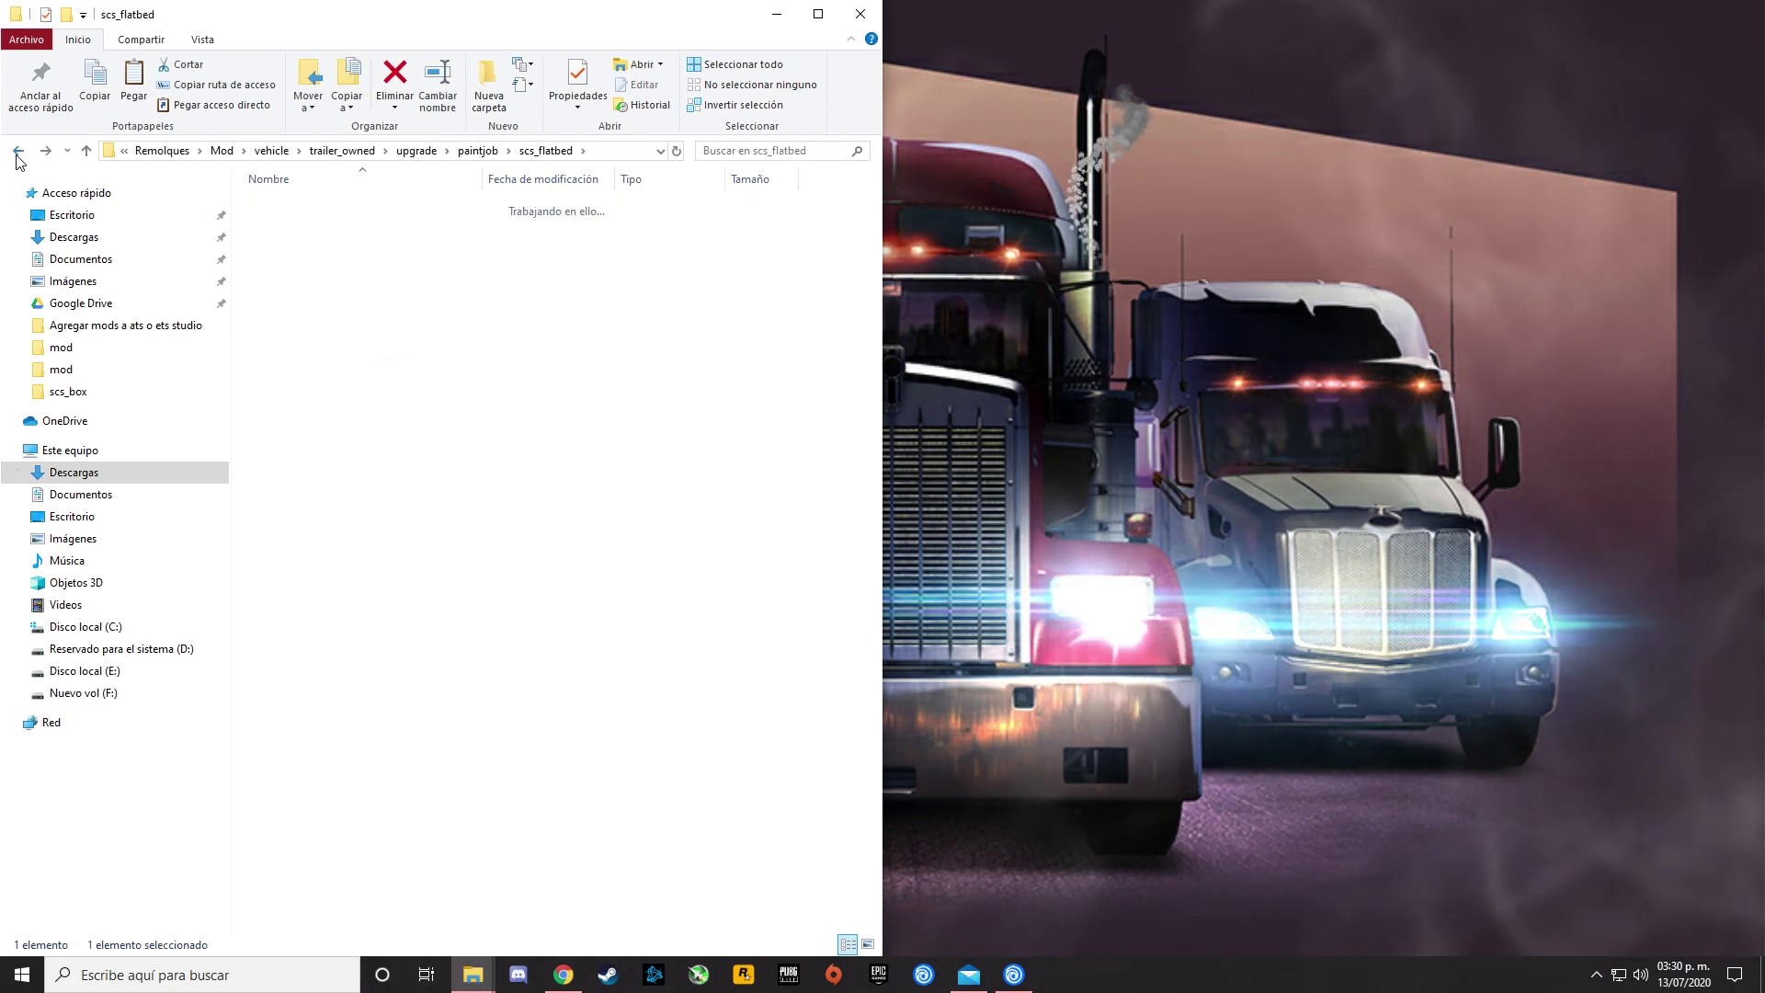
click(18, 151)
click(18, 151)
click(45, 150)
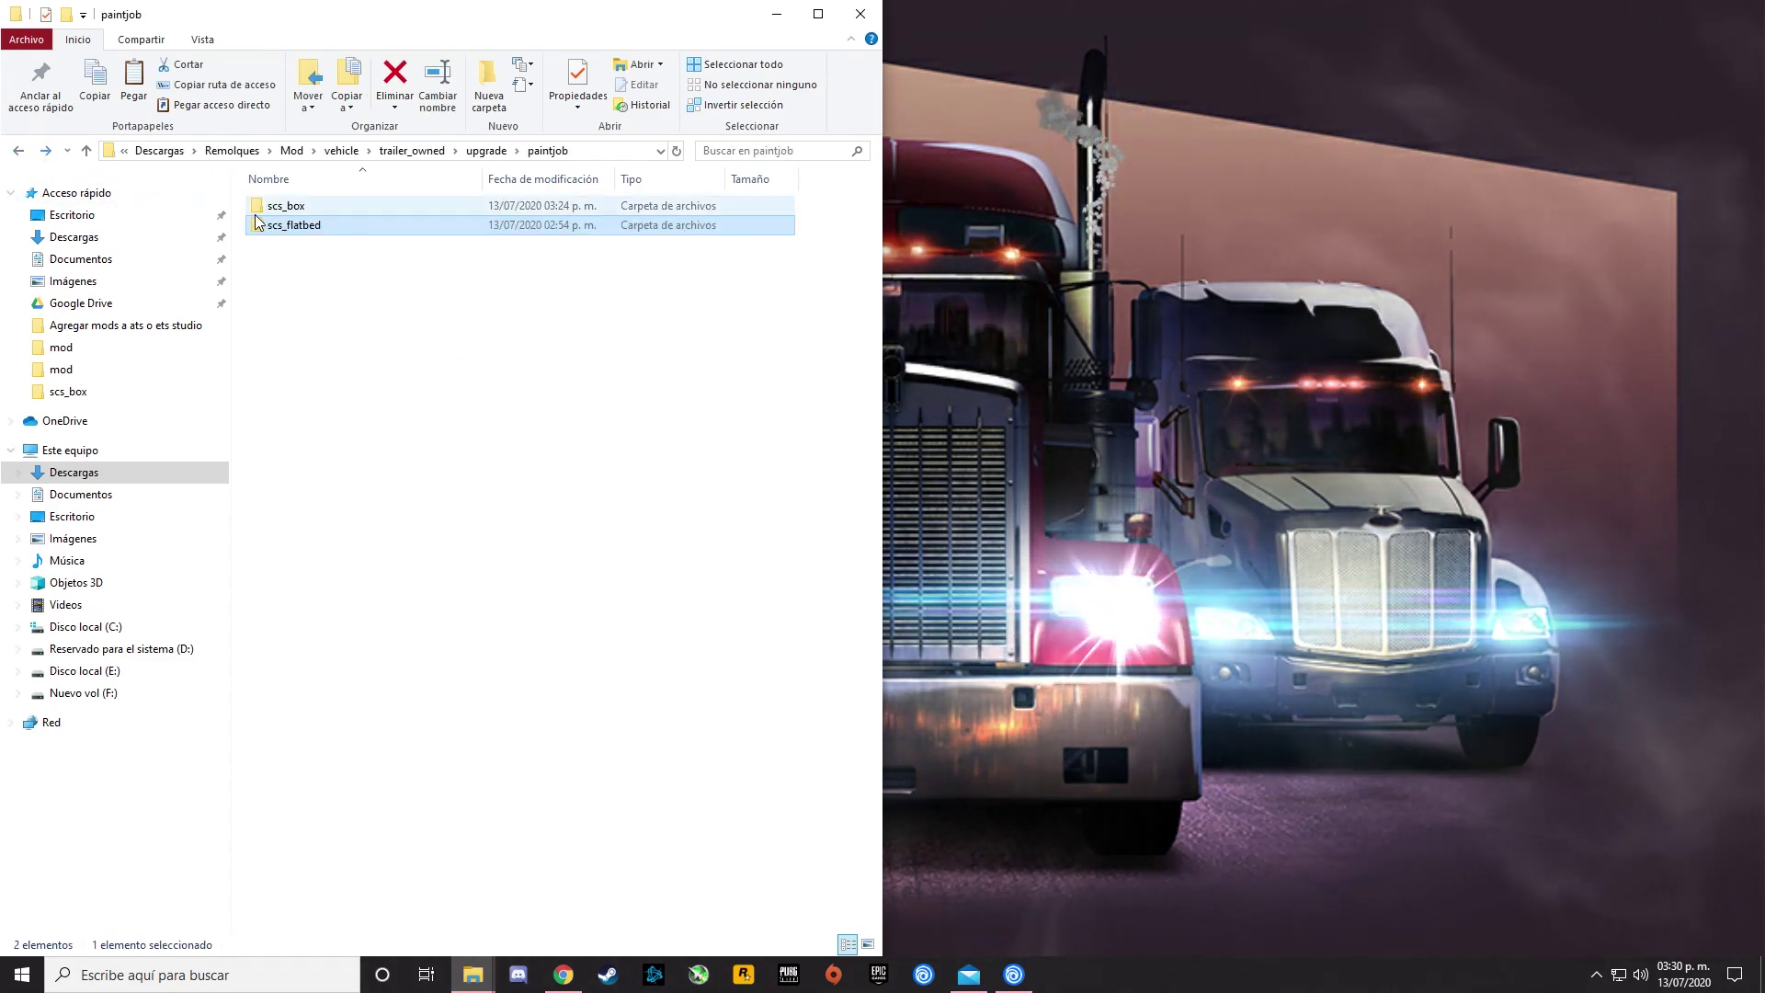
double_click(282, 207)
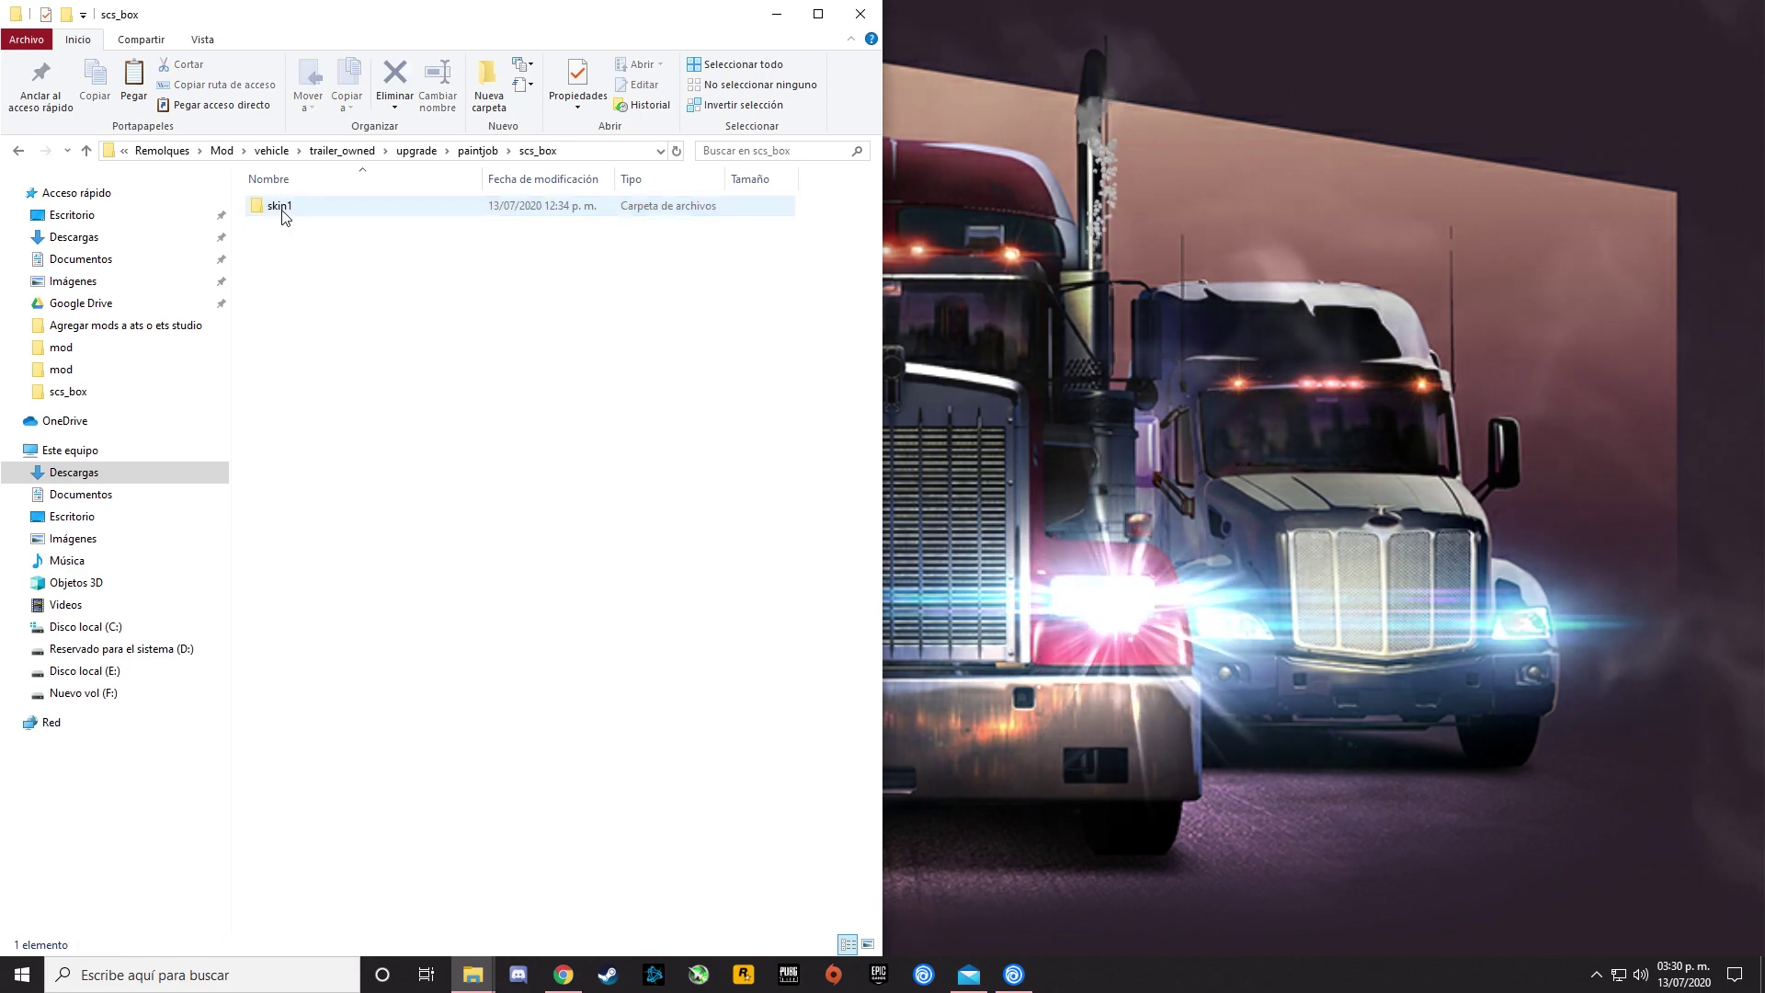
click(282, 209)
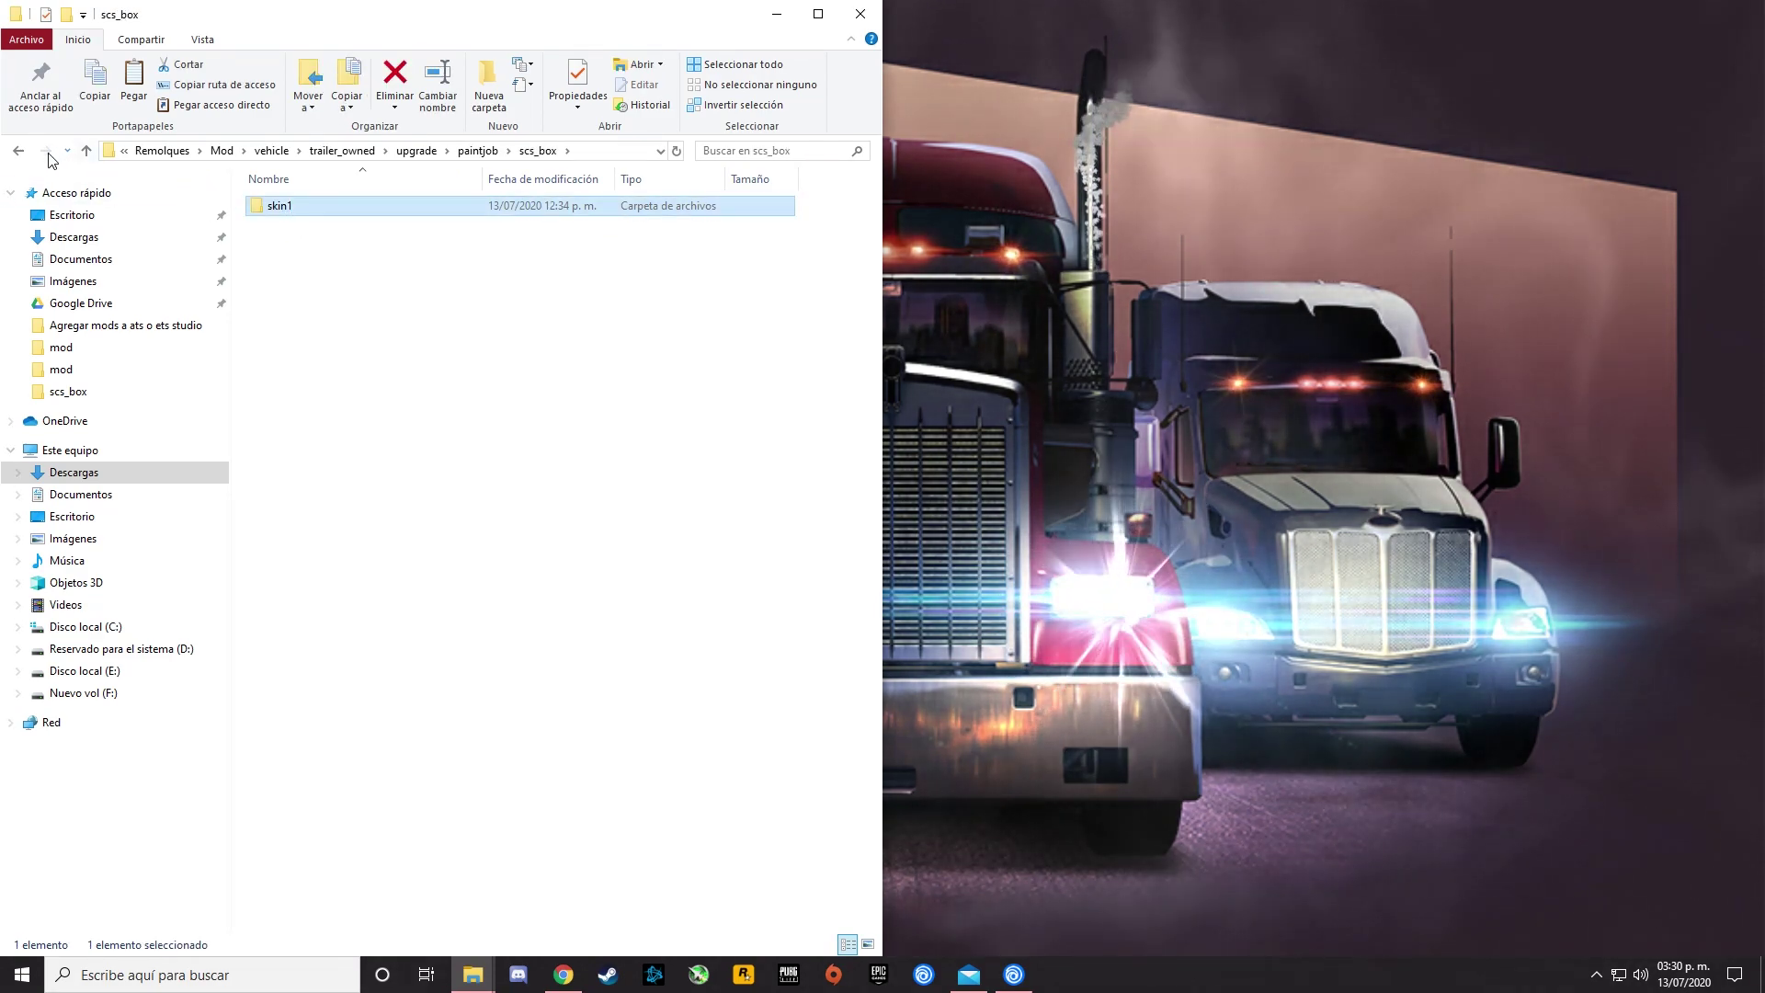
click(18, 151)
double_click(306, 210)
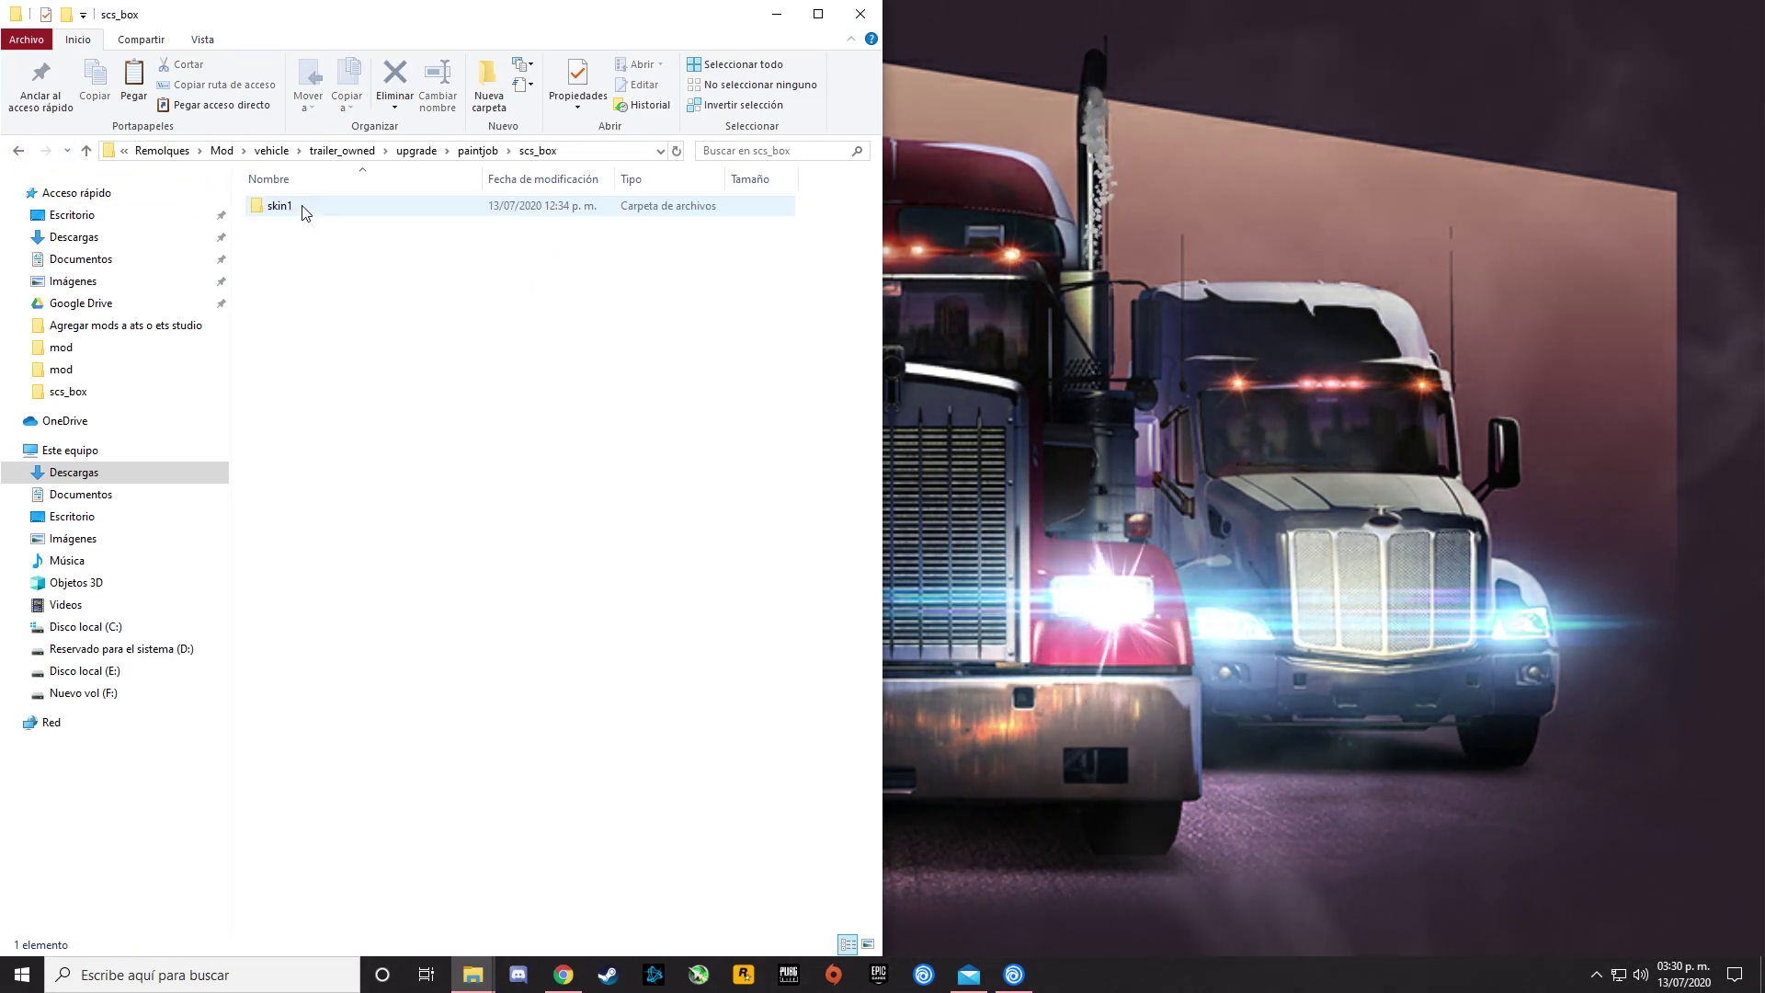
click(303, 210)
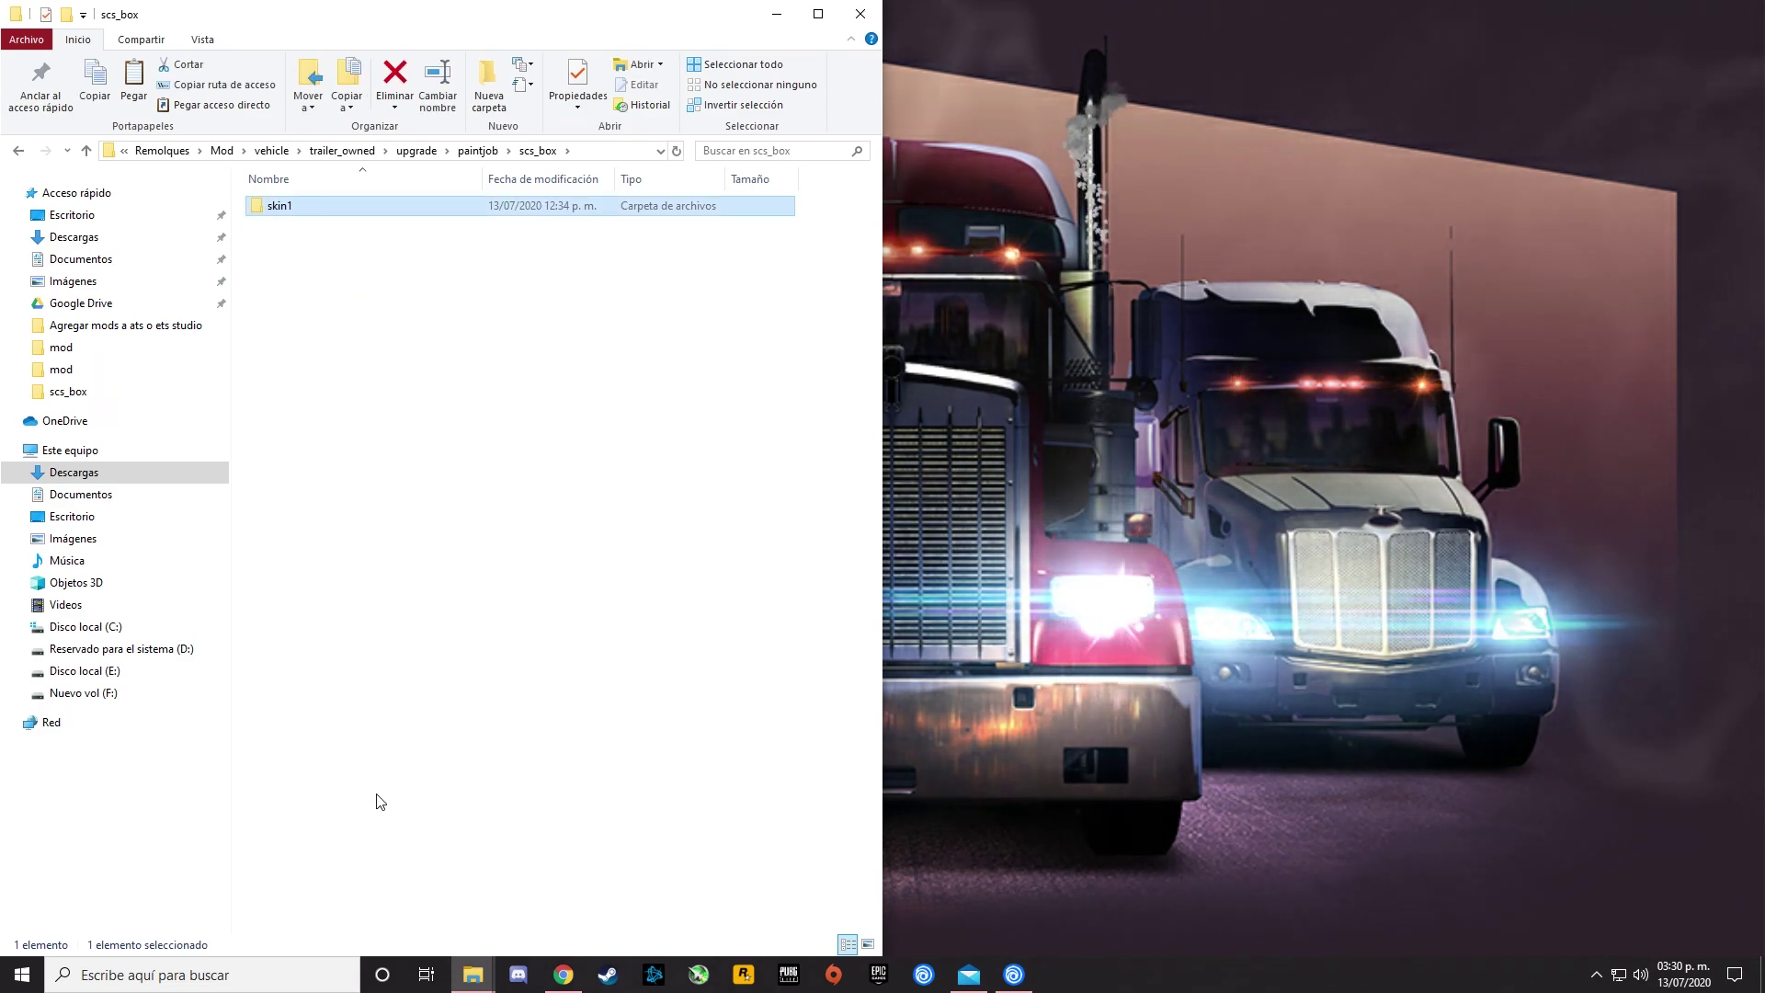
Bring up the Skins folder window beside scs_box and open its bimbo folder.
mouse_move(485, 984)
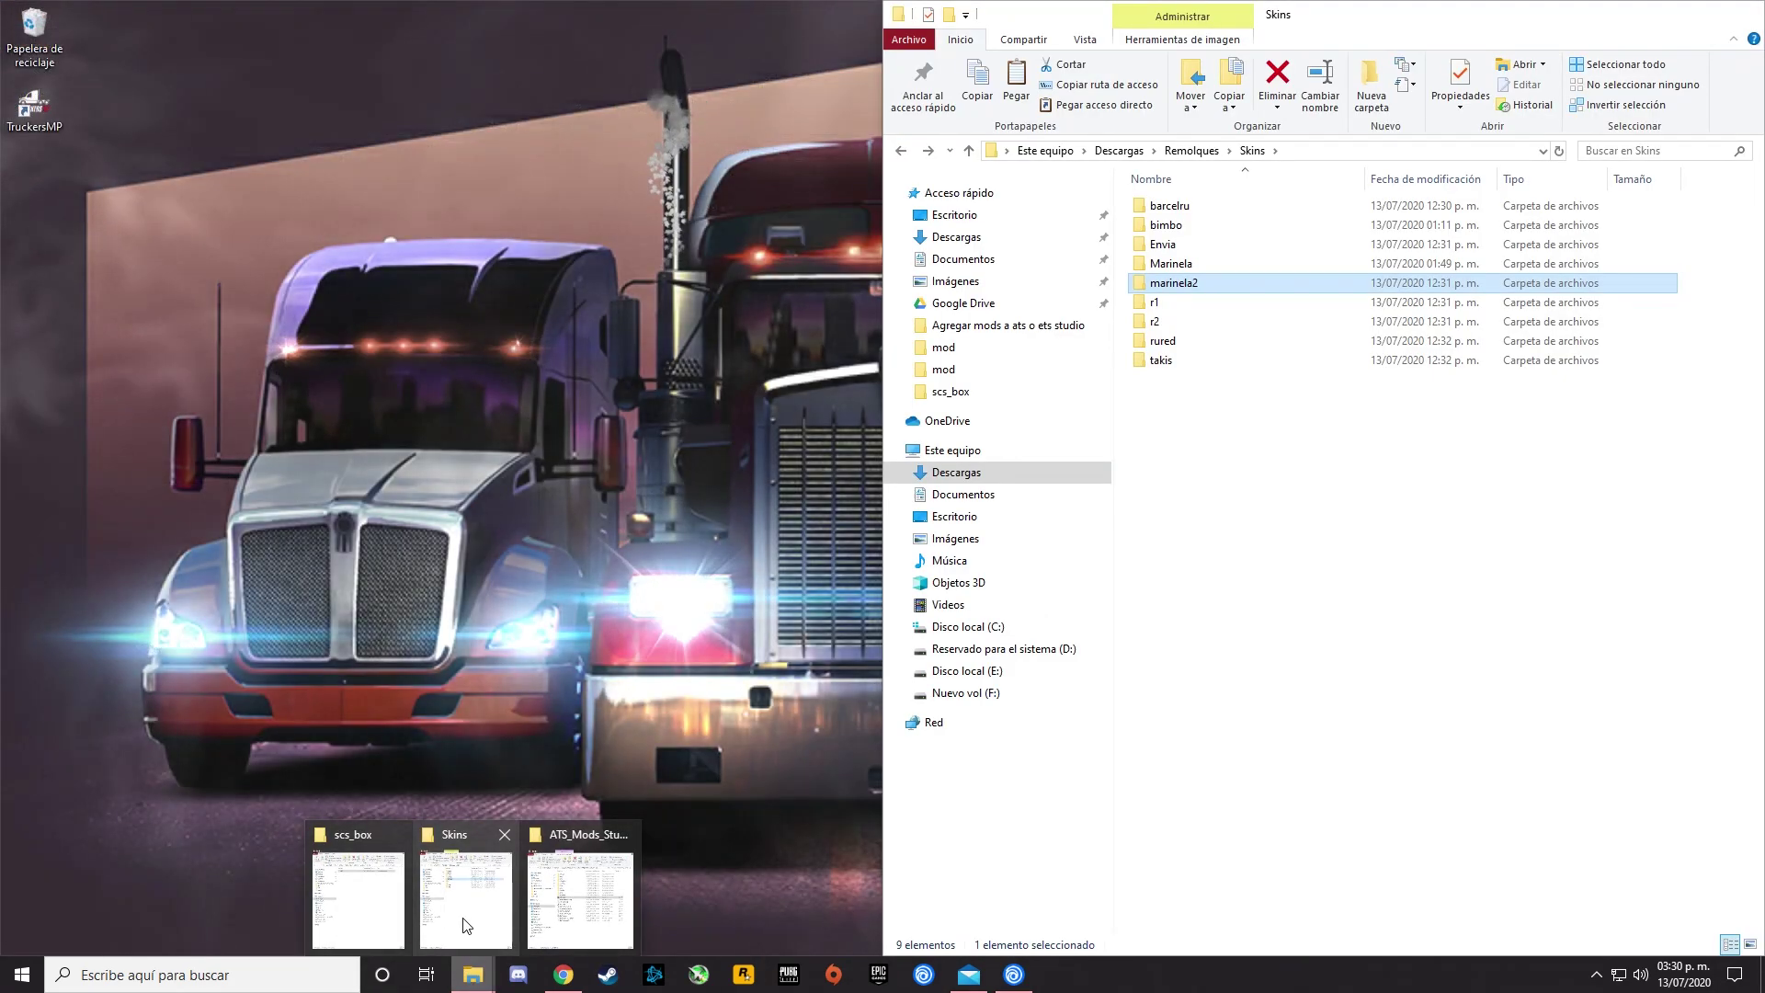
click(466, 922)
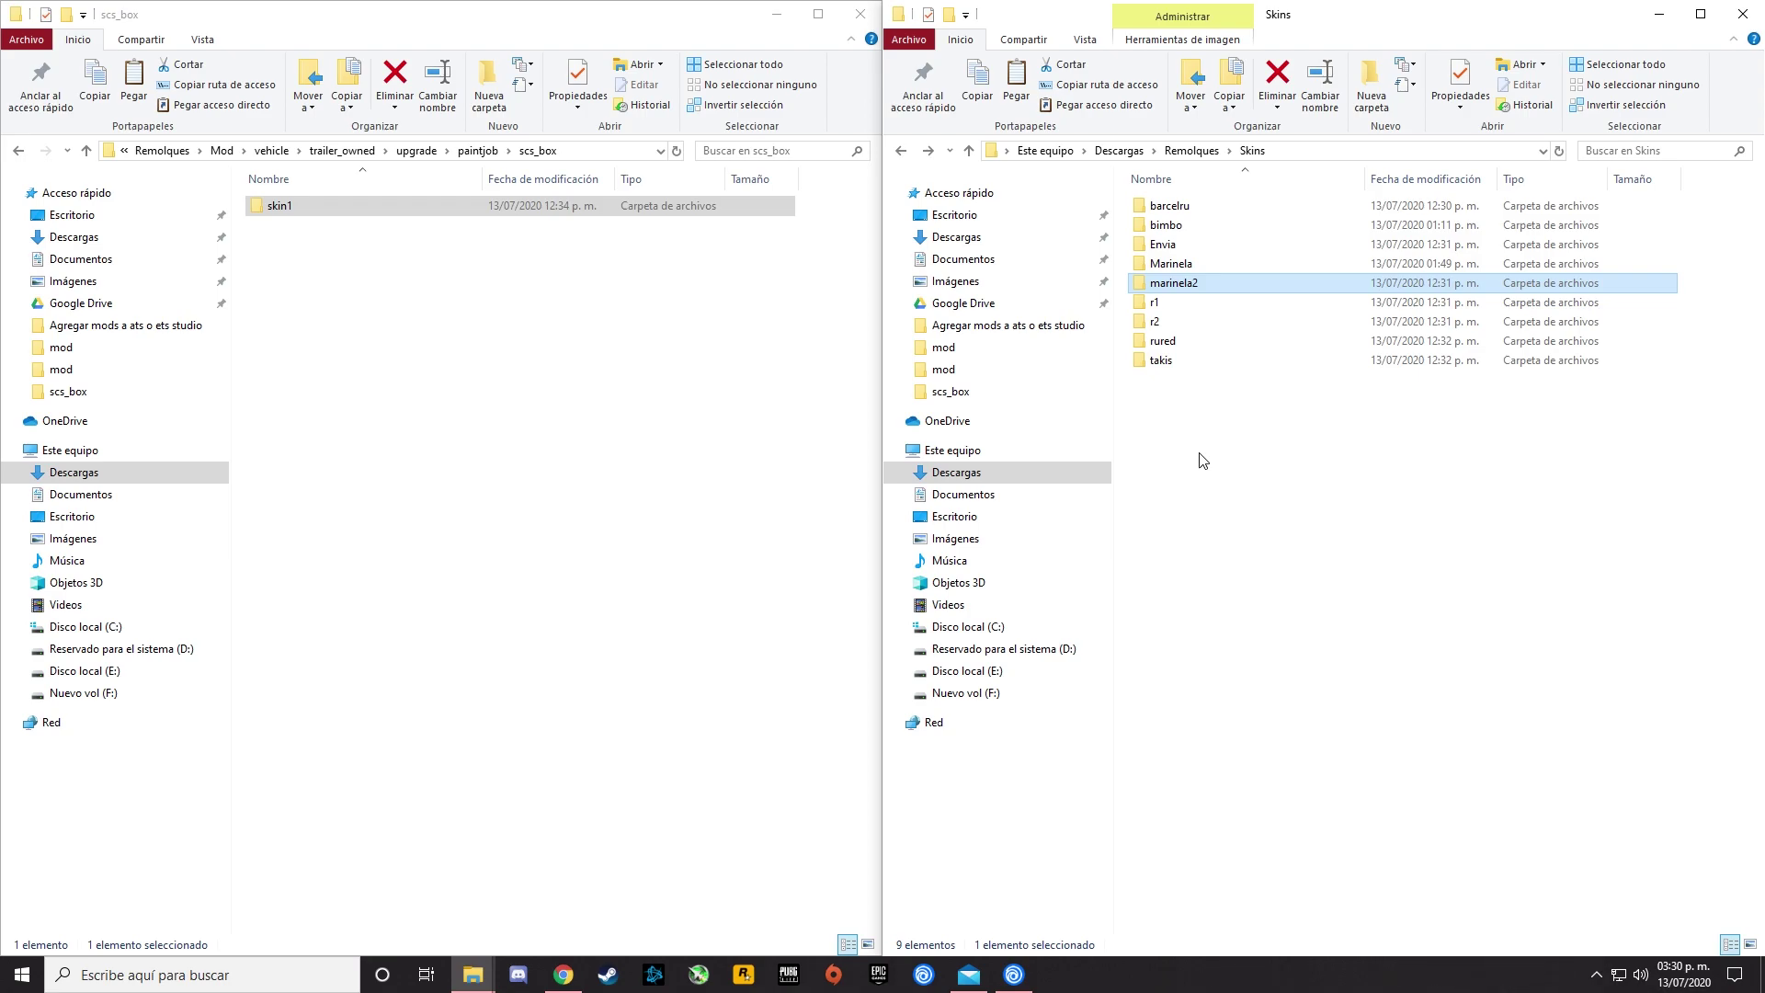
double_click(1166, 226)
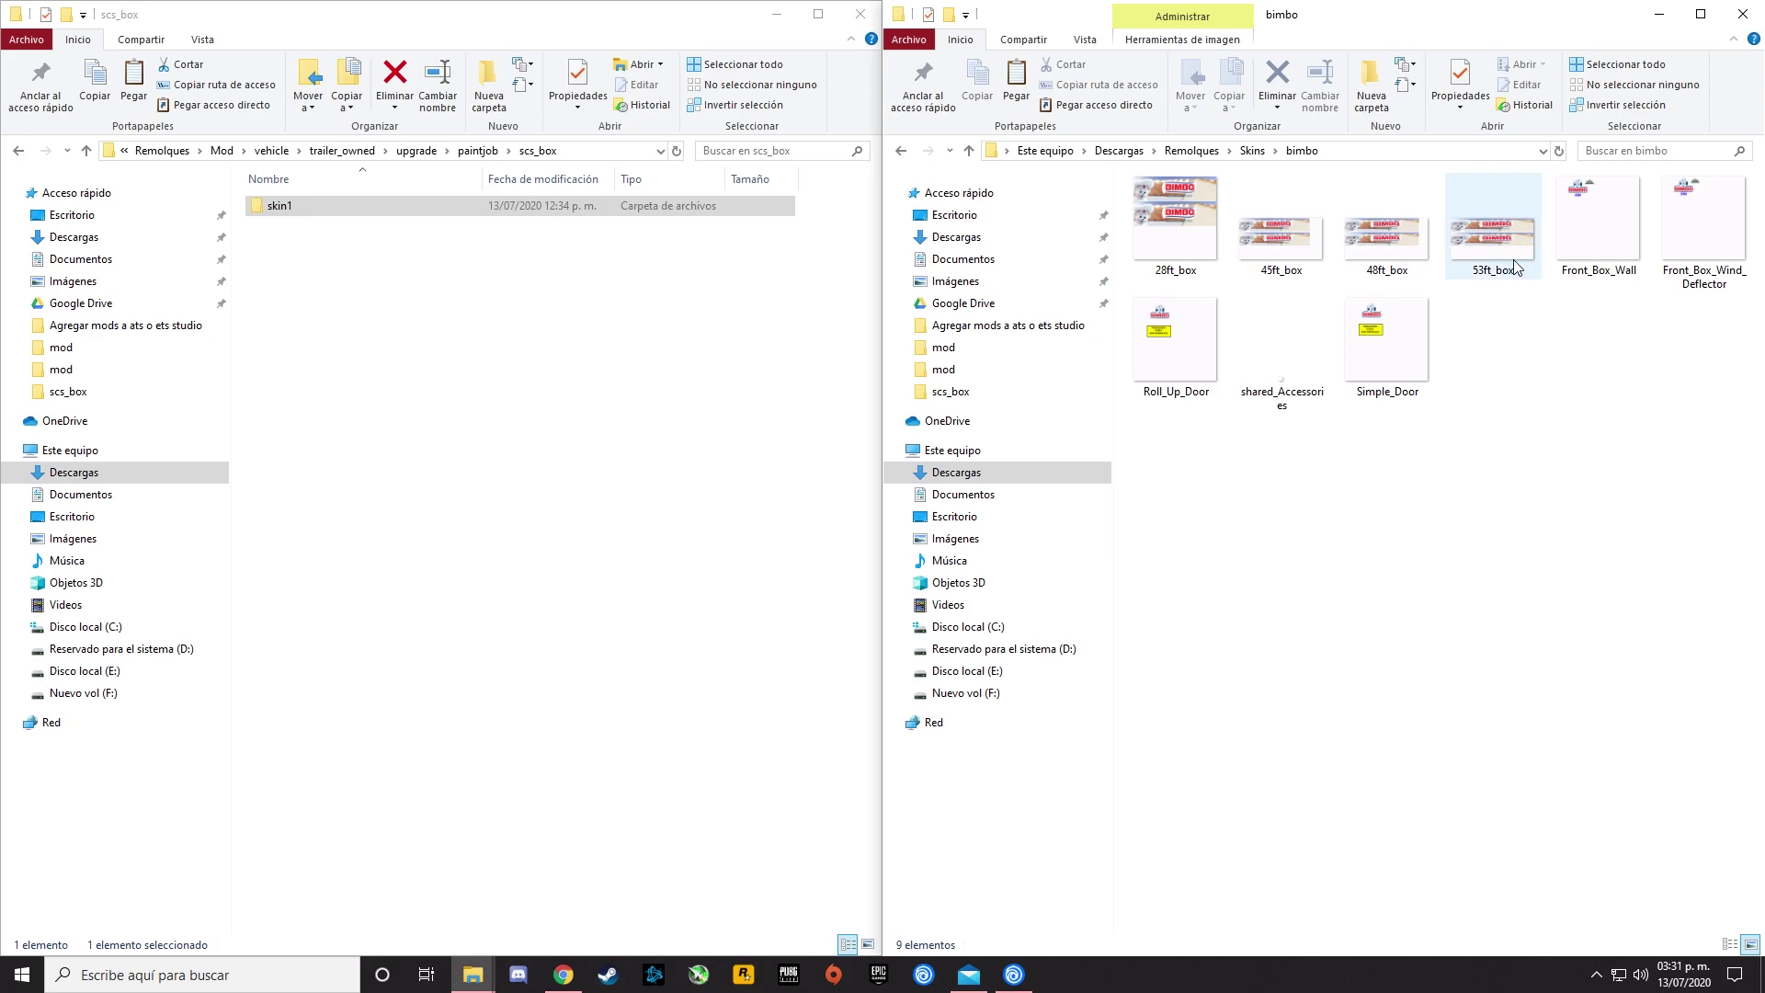
Duplicate the skin1 folder inside scs_box and name the copy bimbo.
click(472, 302)
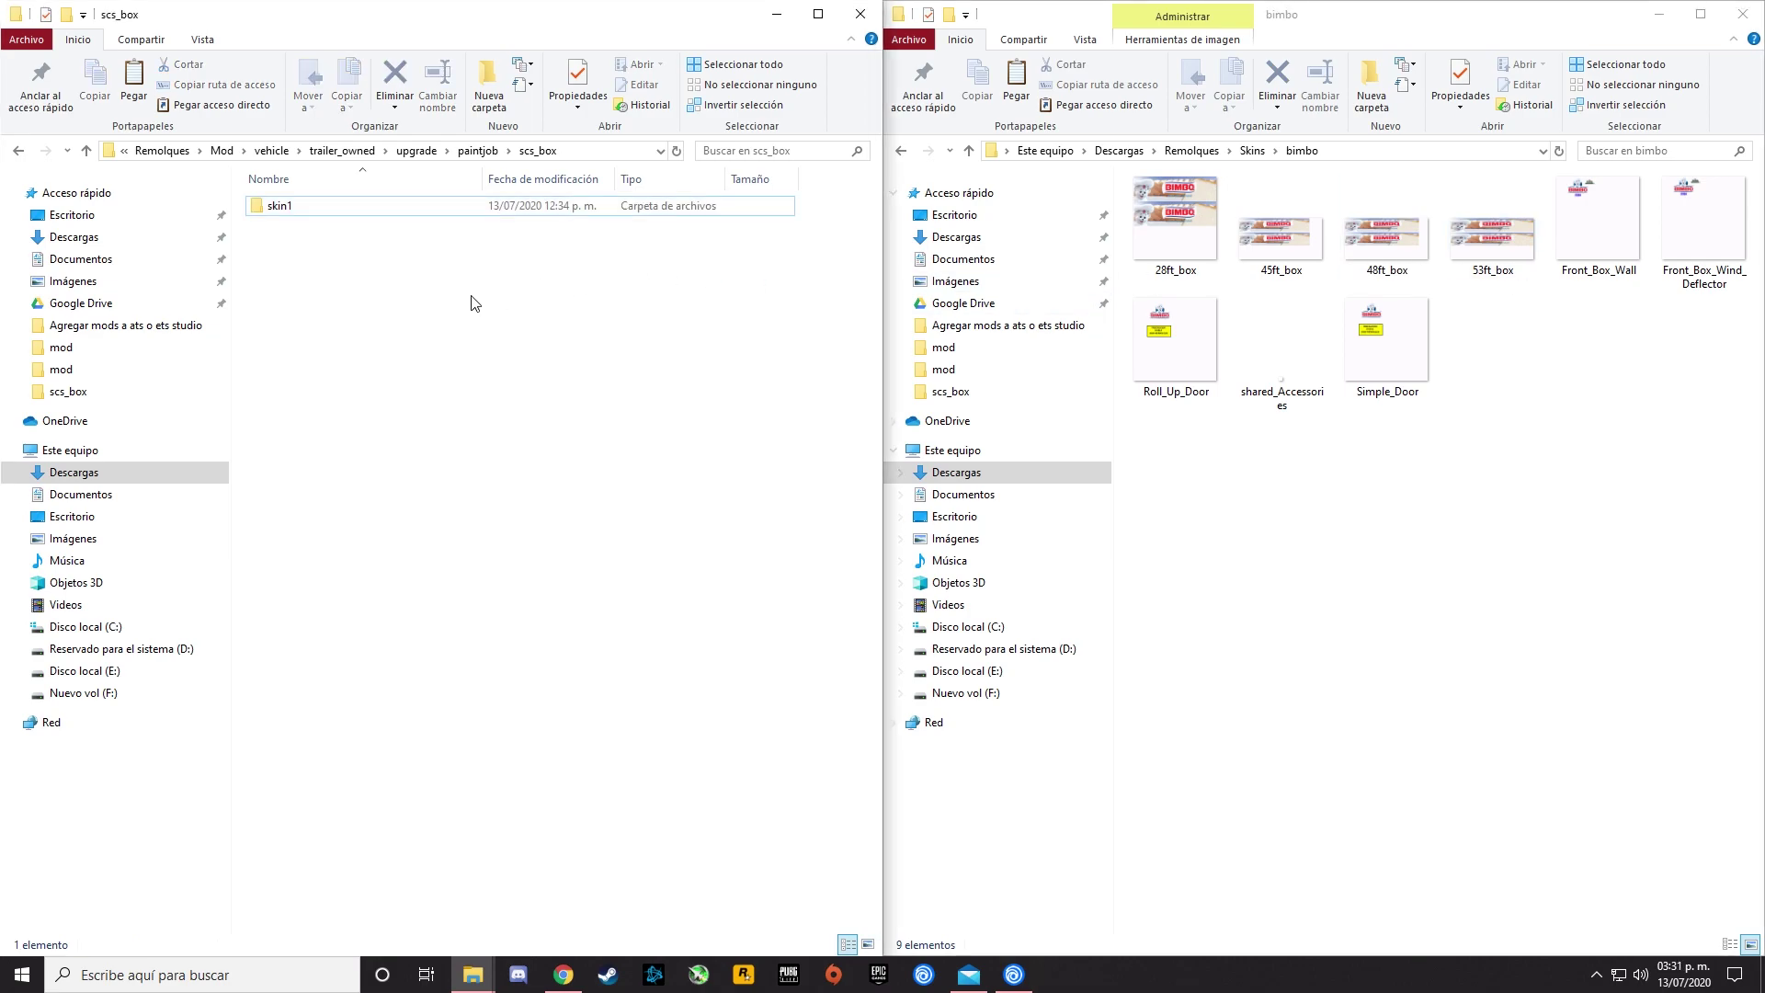
click(298, 217)
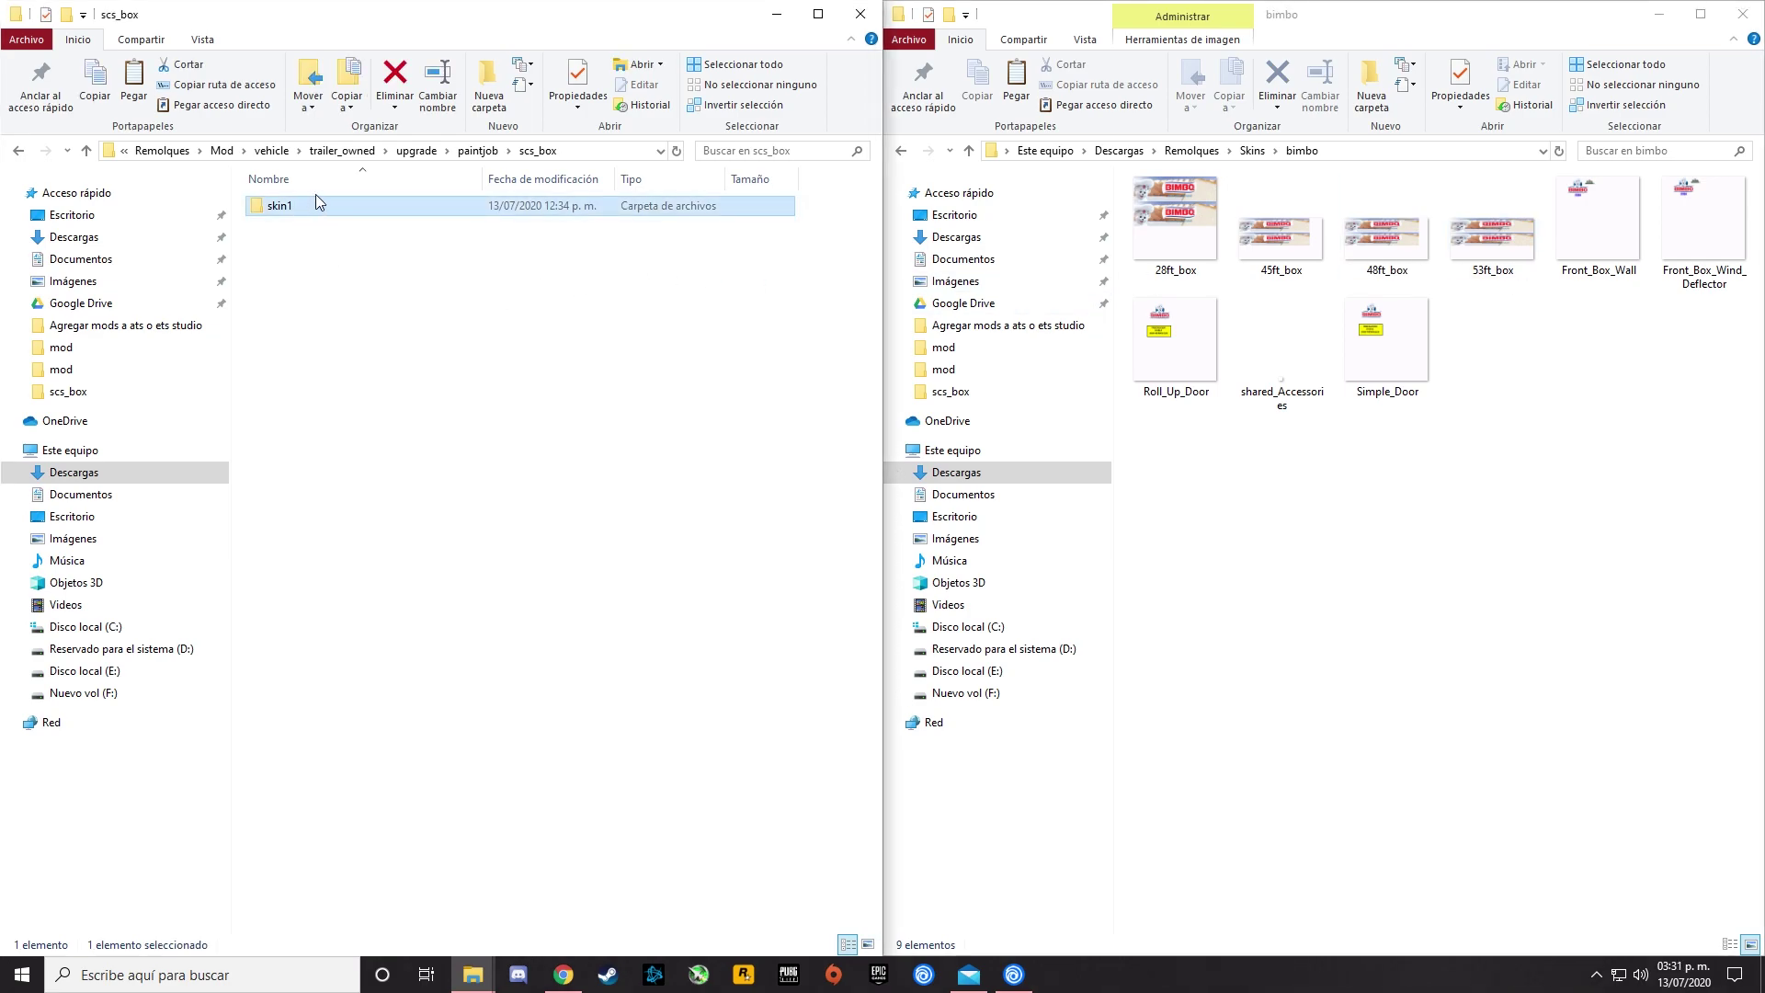
key(ctrl+c)
key(ctrl+v)
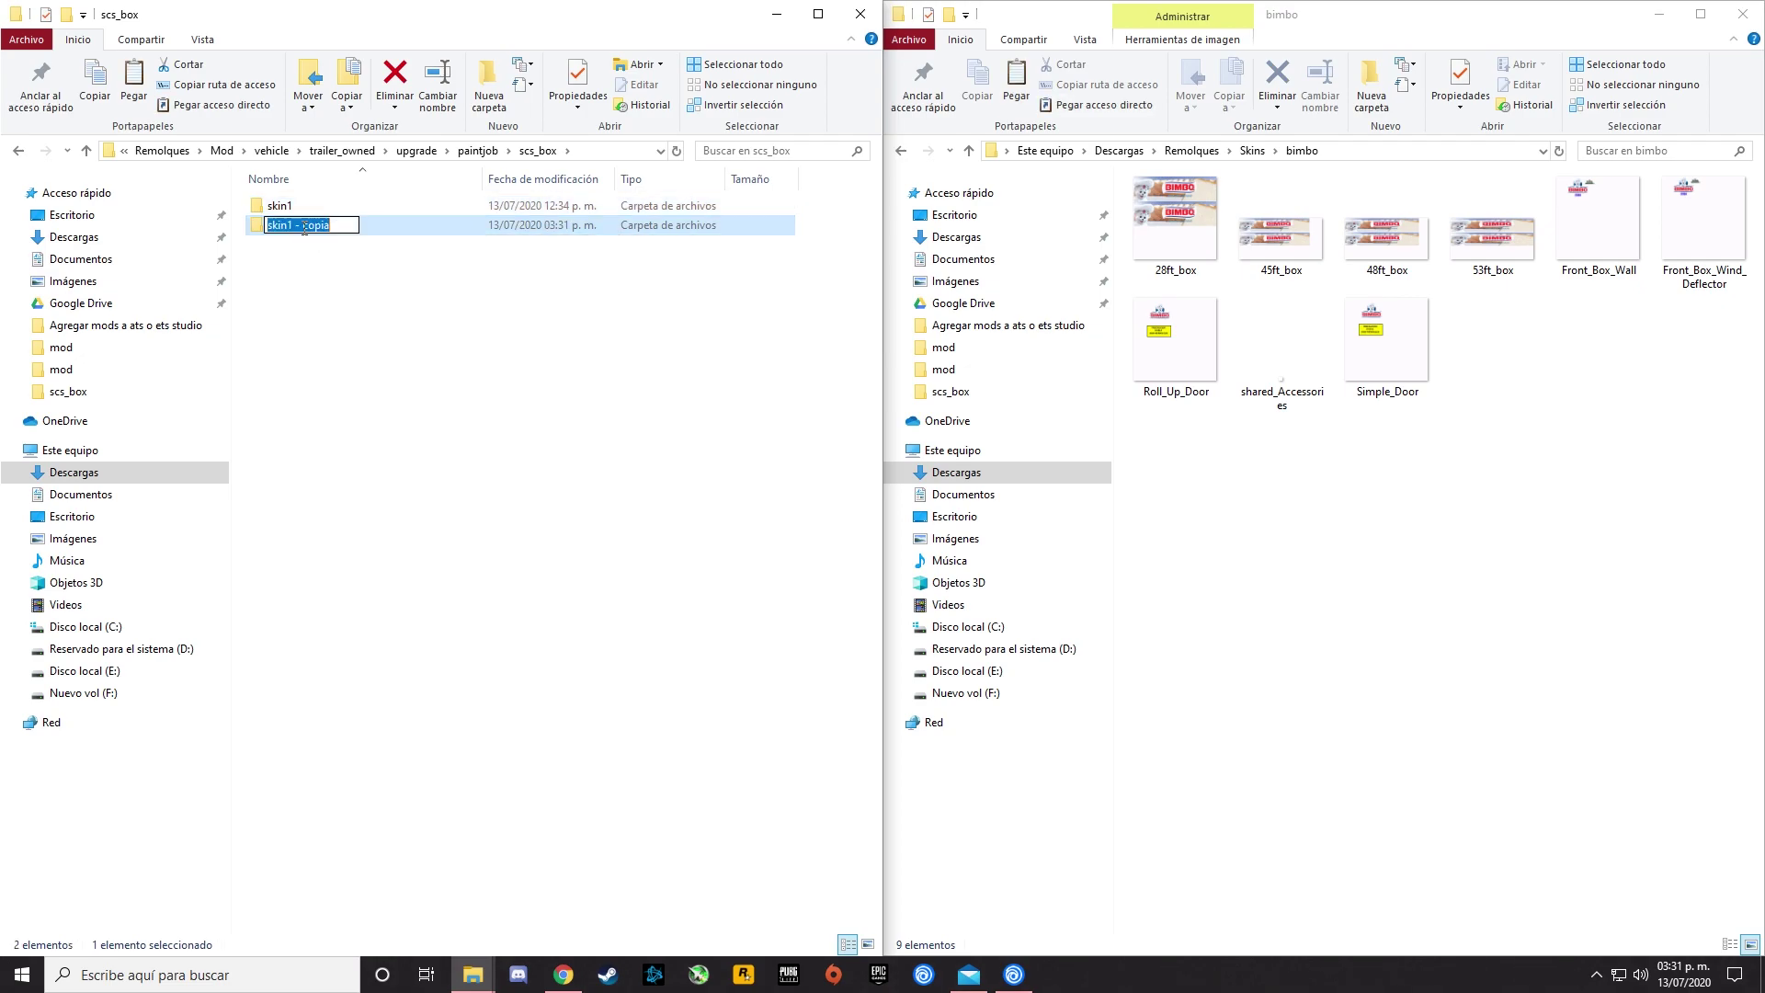
right_click(295, 235)
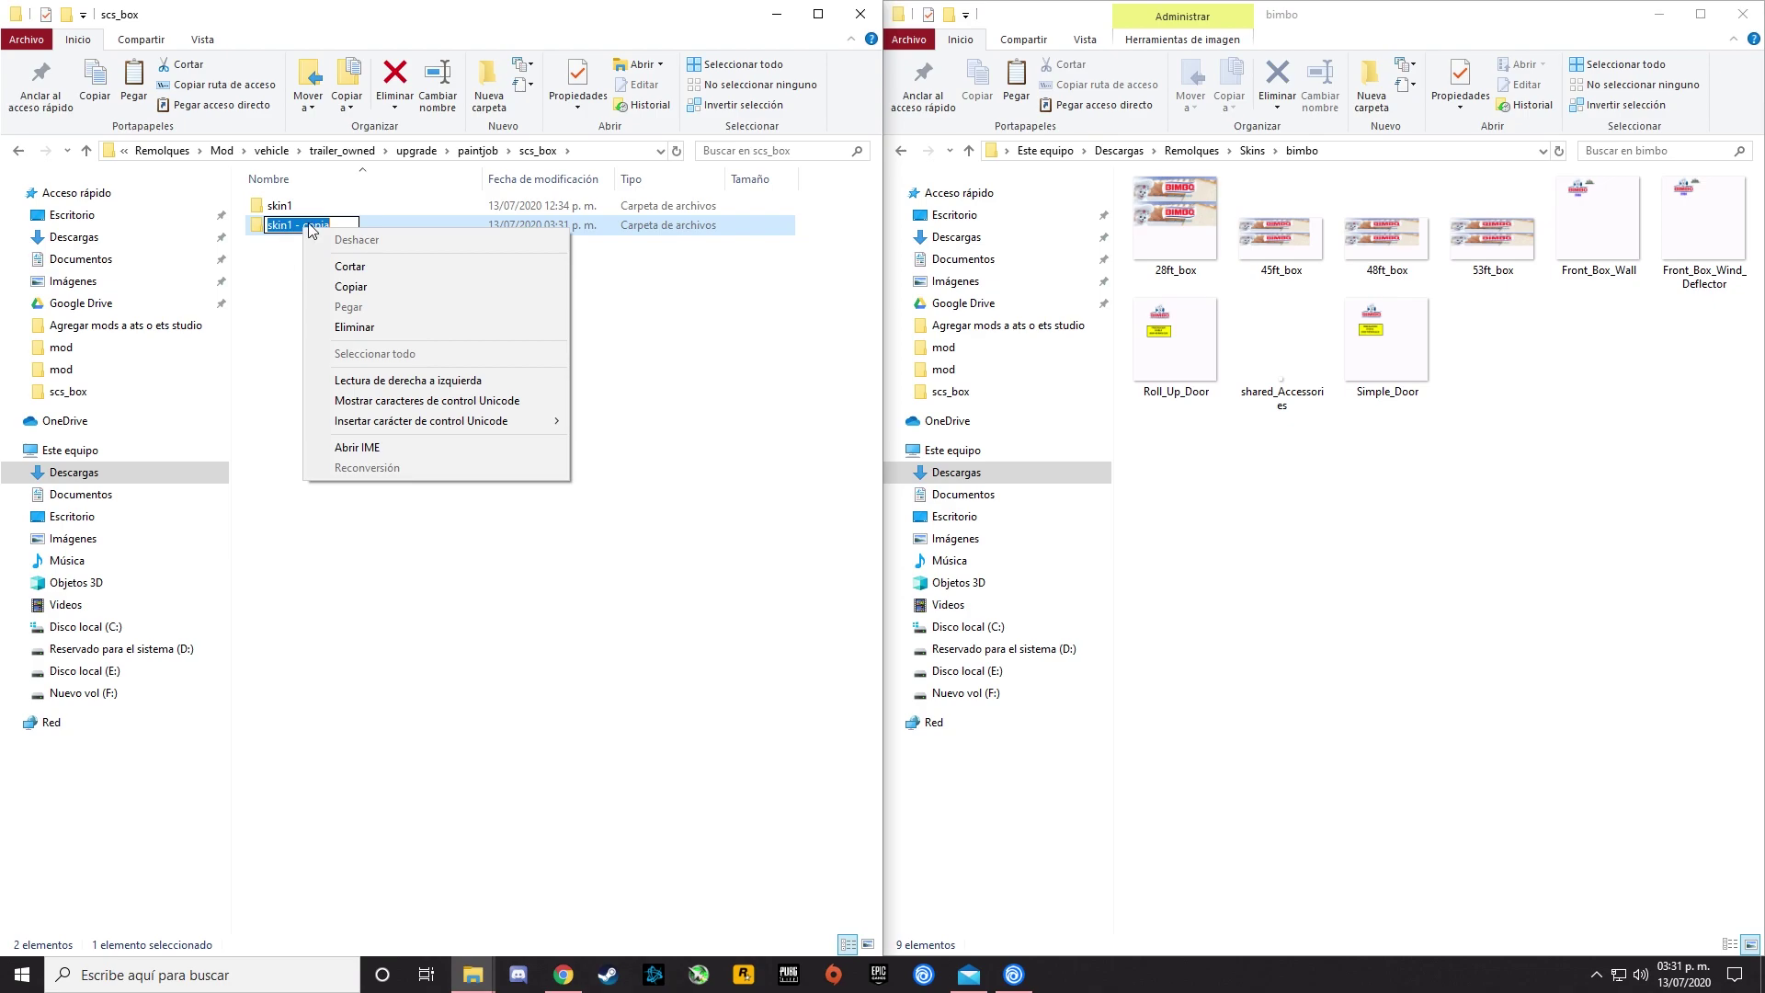
click(292, 226)
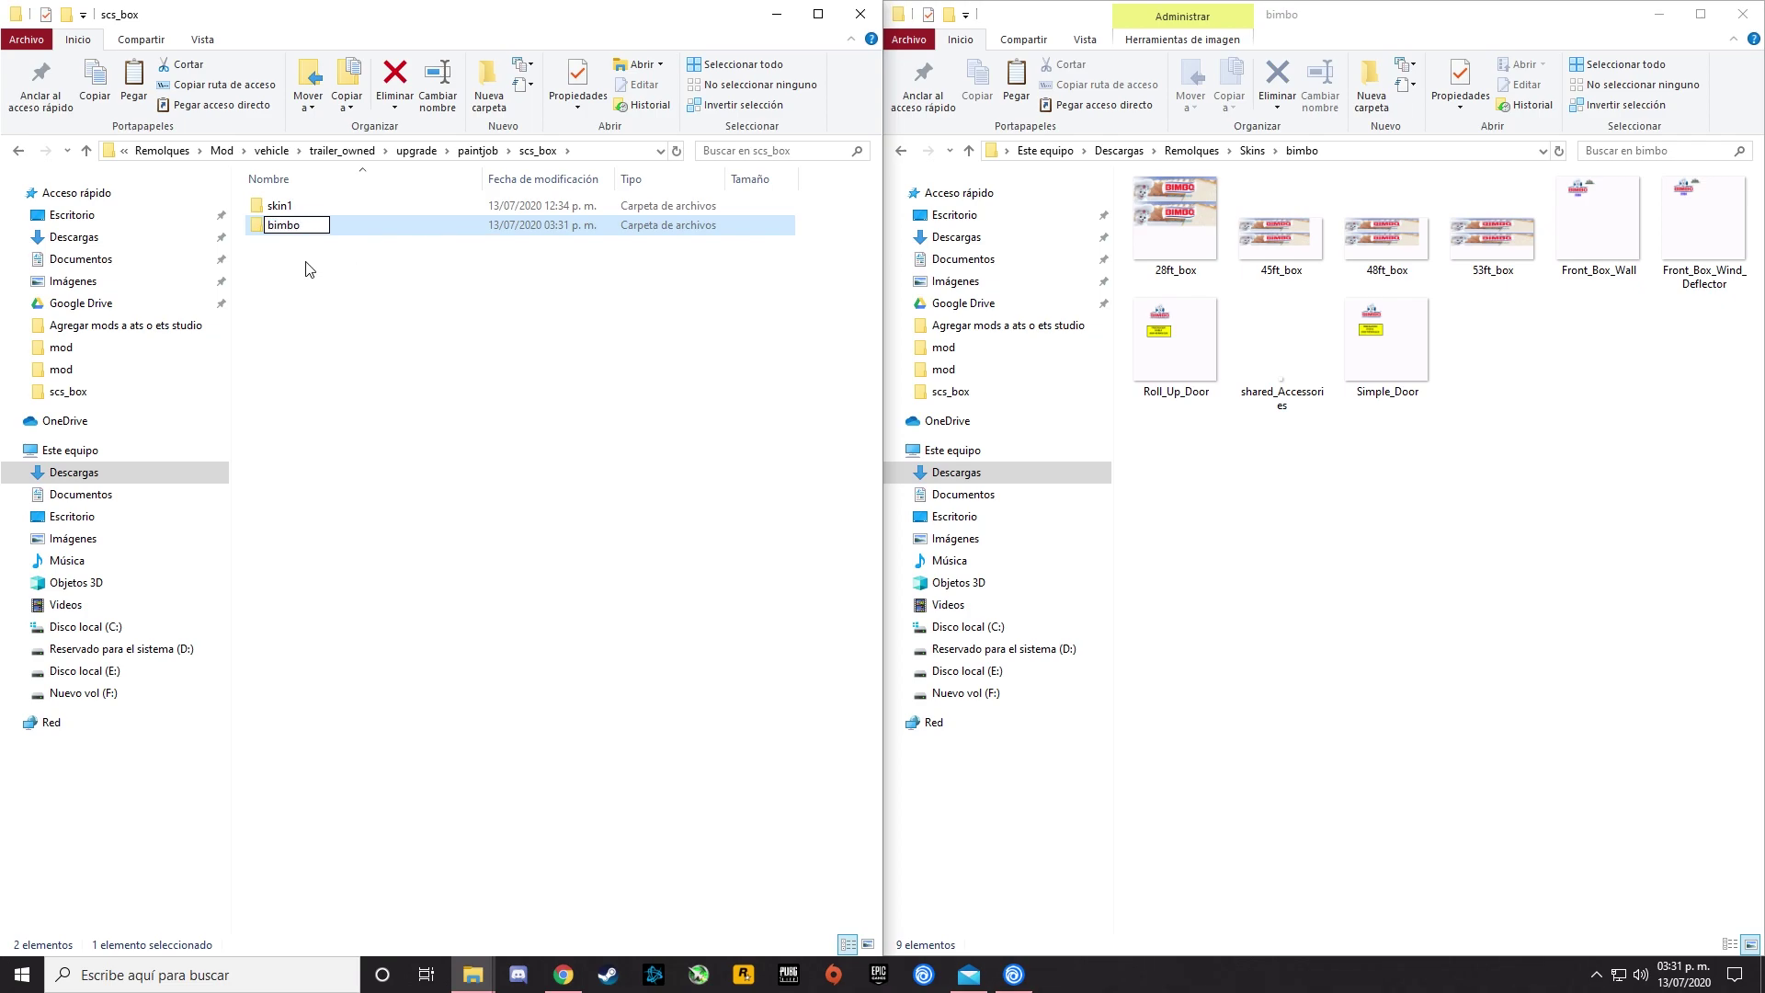
key(Return)
Delete all the DDS image files from the new bimbo folder in scs_box, keeping the TOBJ files.
double_click(291, 206)
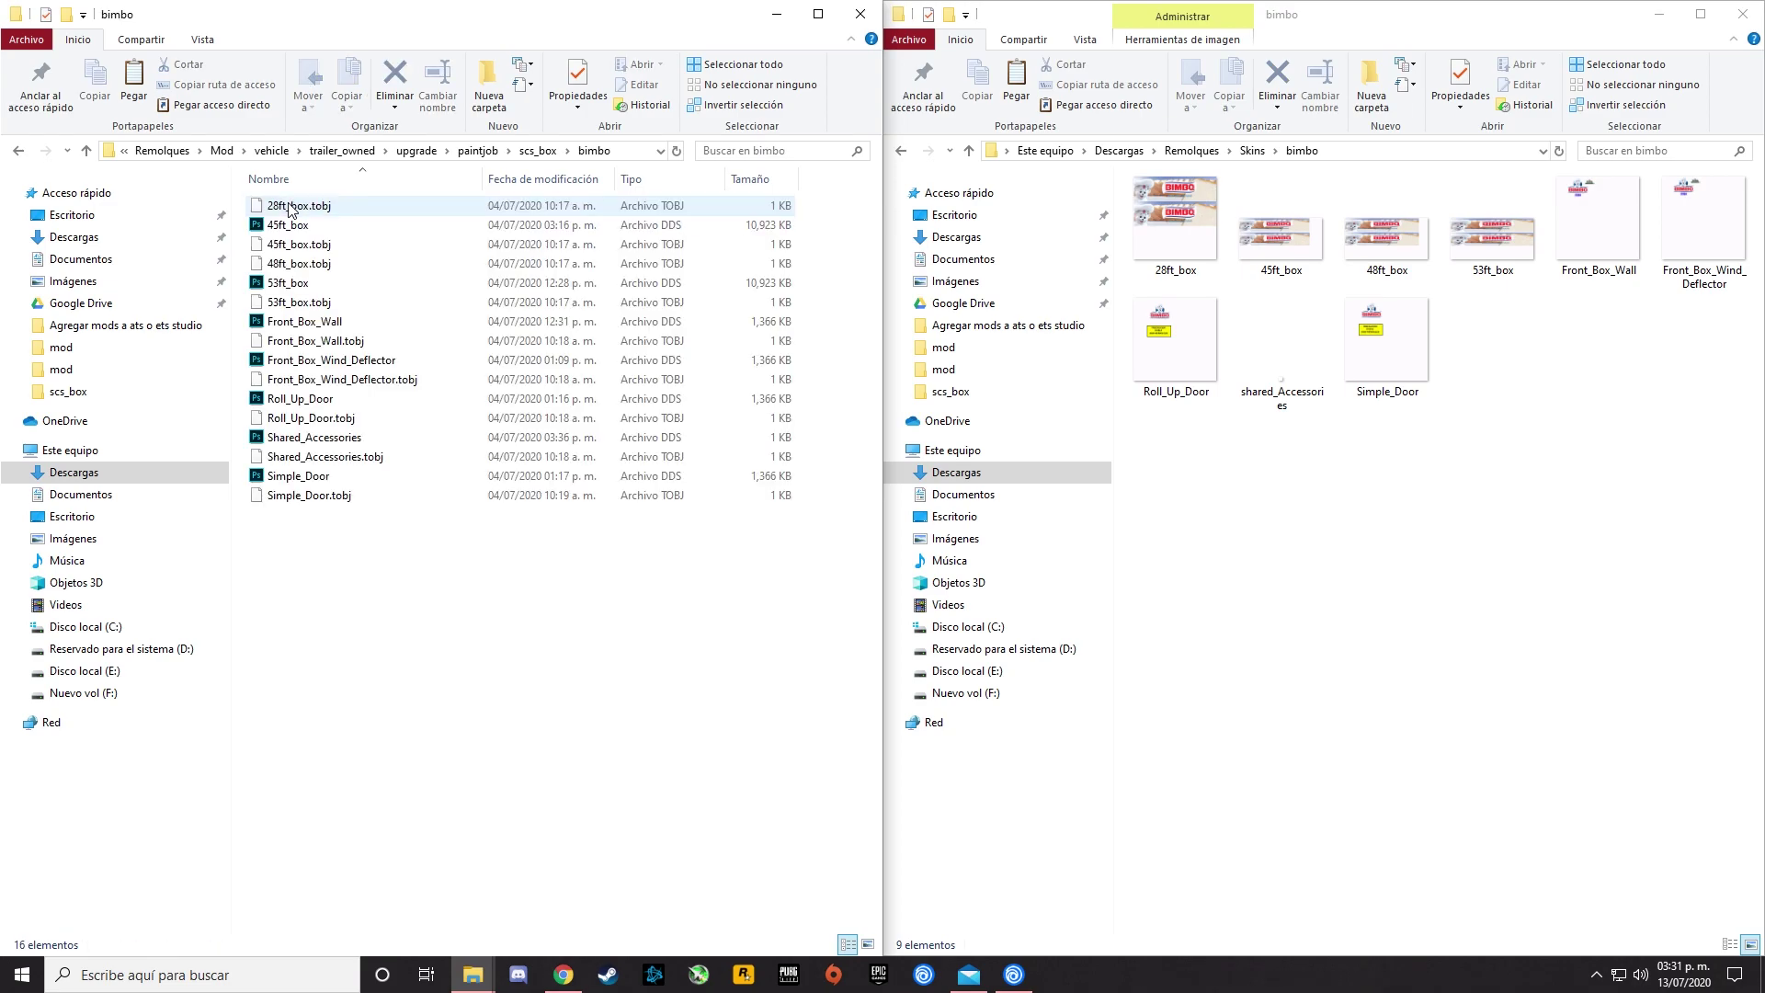
click(287, 229)
ctrl+click(294, 284)
ctrl+click(291, 322)
ctrl+click(290, 362)
ctrl+click(289, 400)
ctrl+click(287, 439)
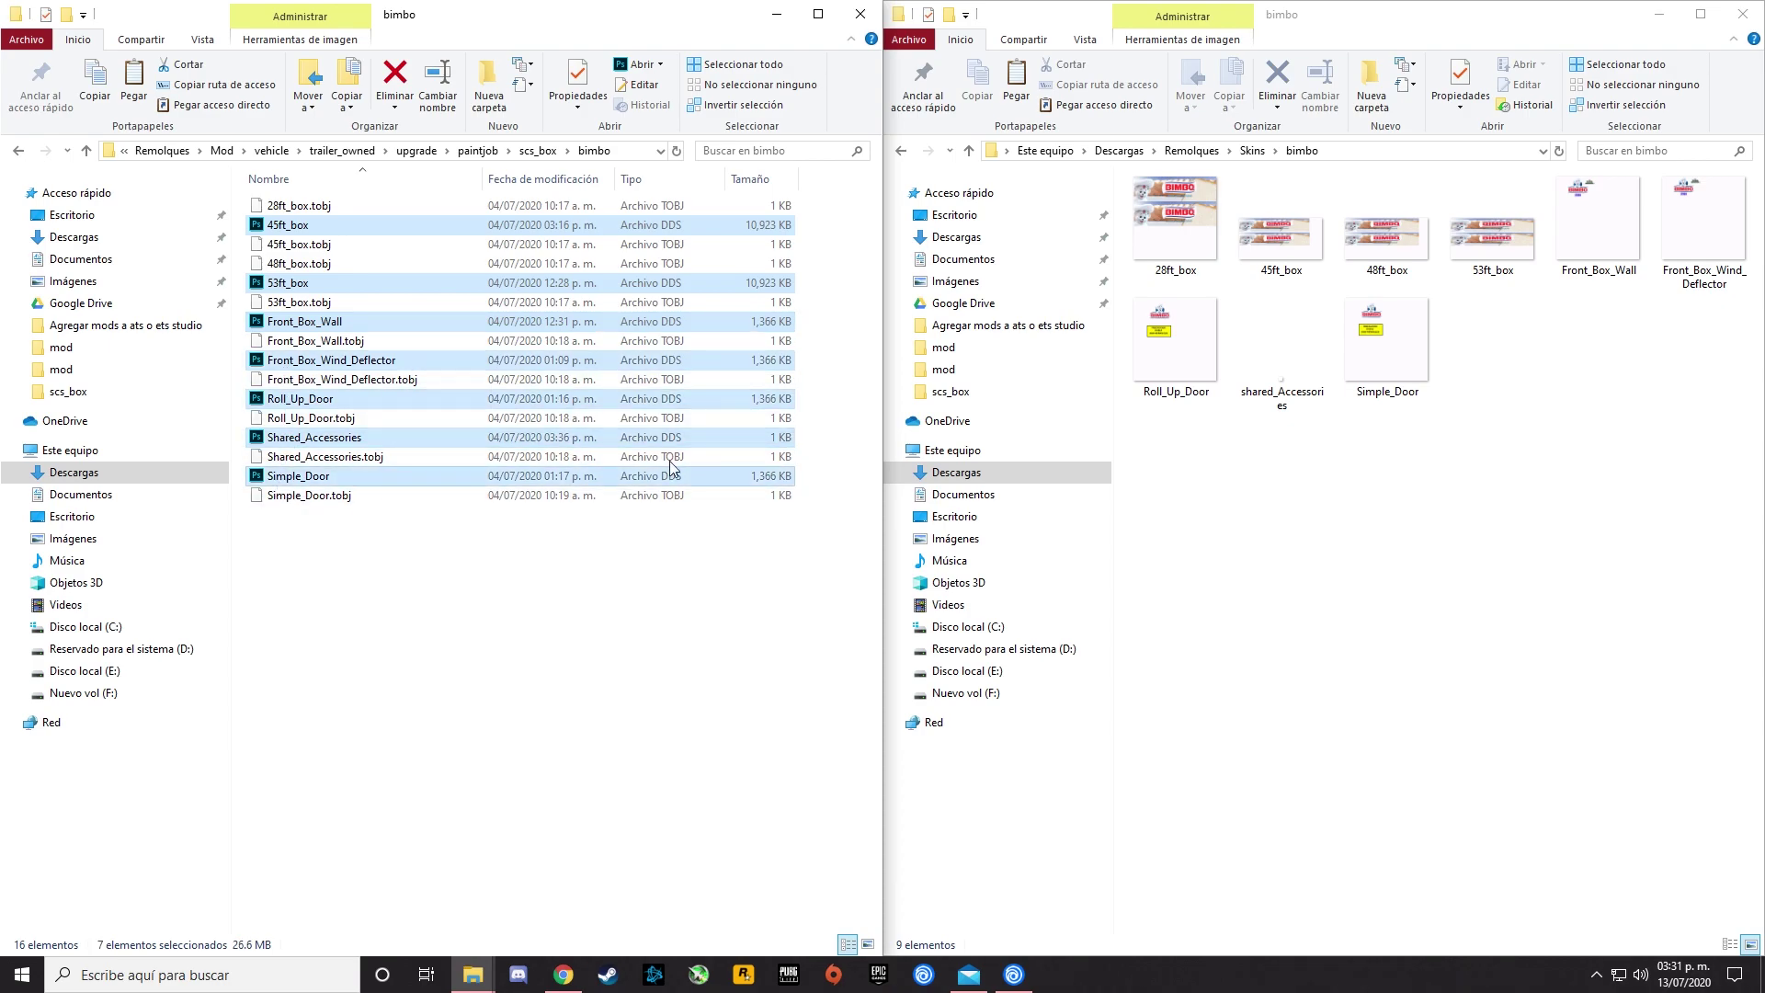
key(Delete)
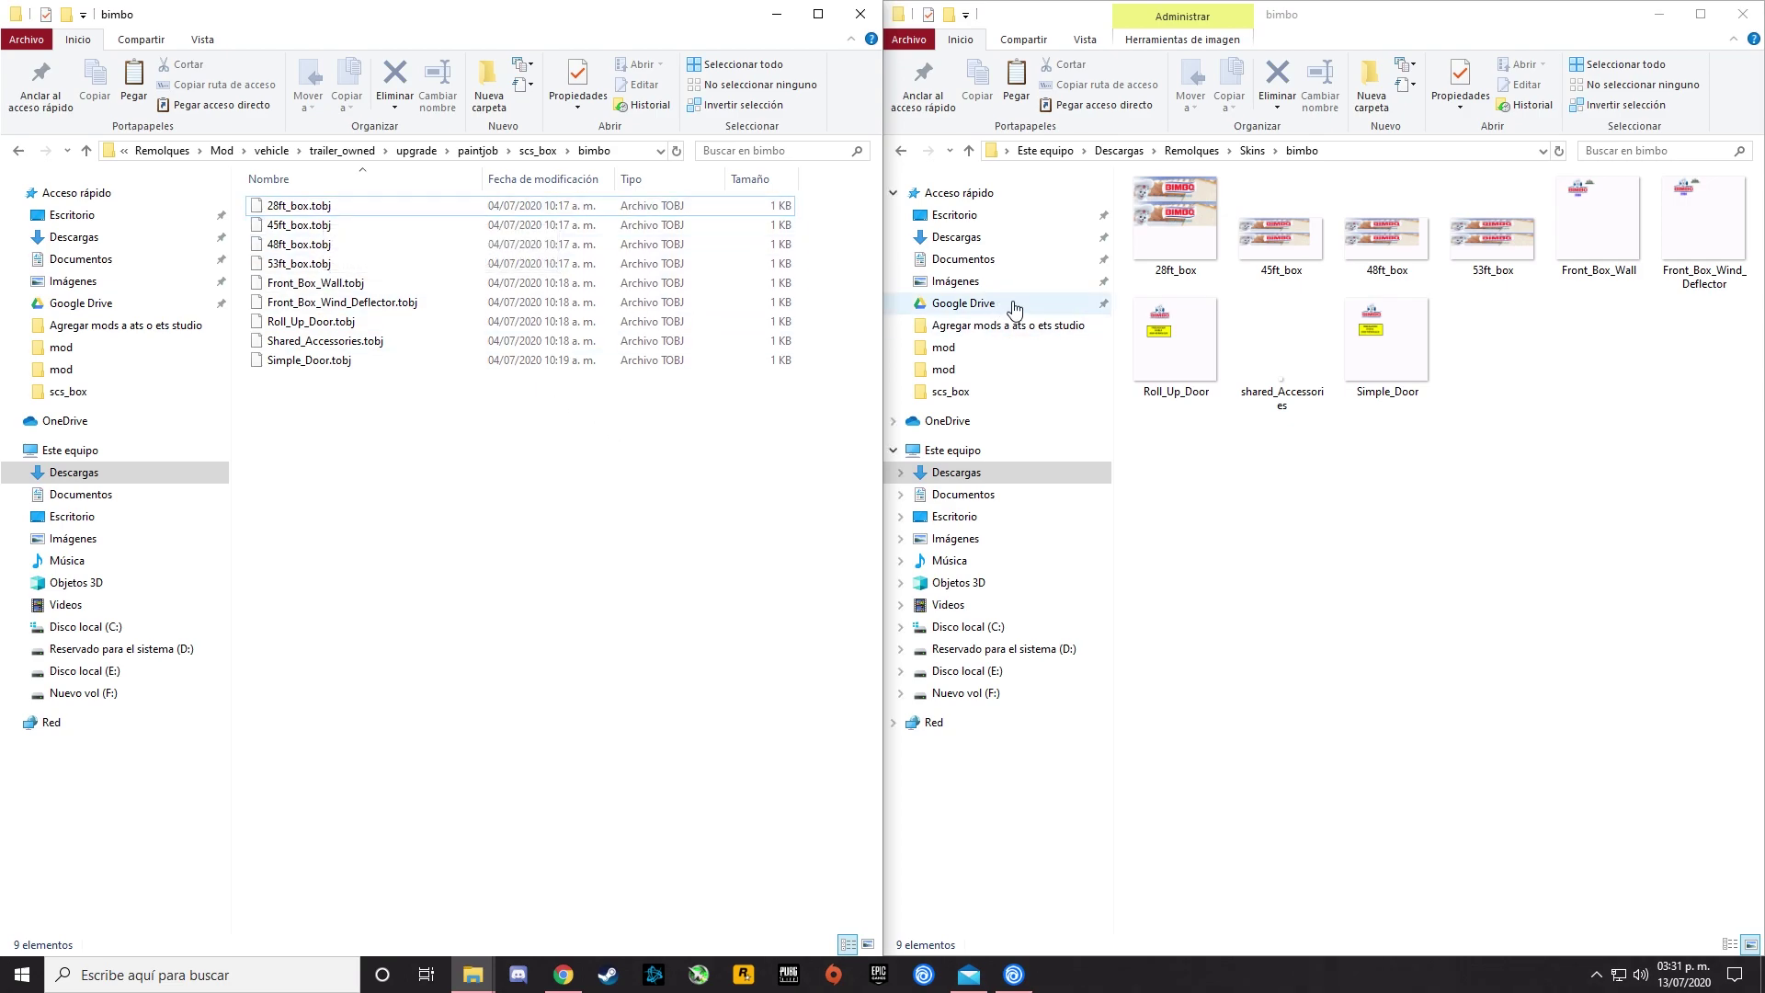
Copy all nine DDS images from the Skins bimbo folder into the bimbo folder inside scs_box.
drag(1703, 548, 1133, 175)
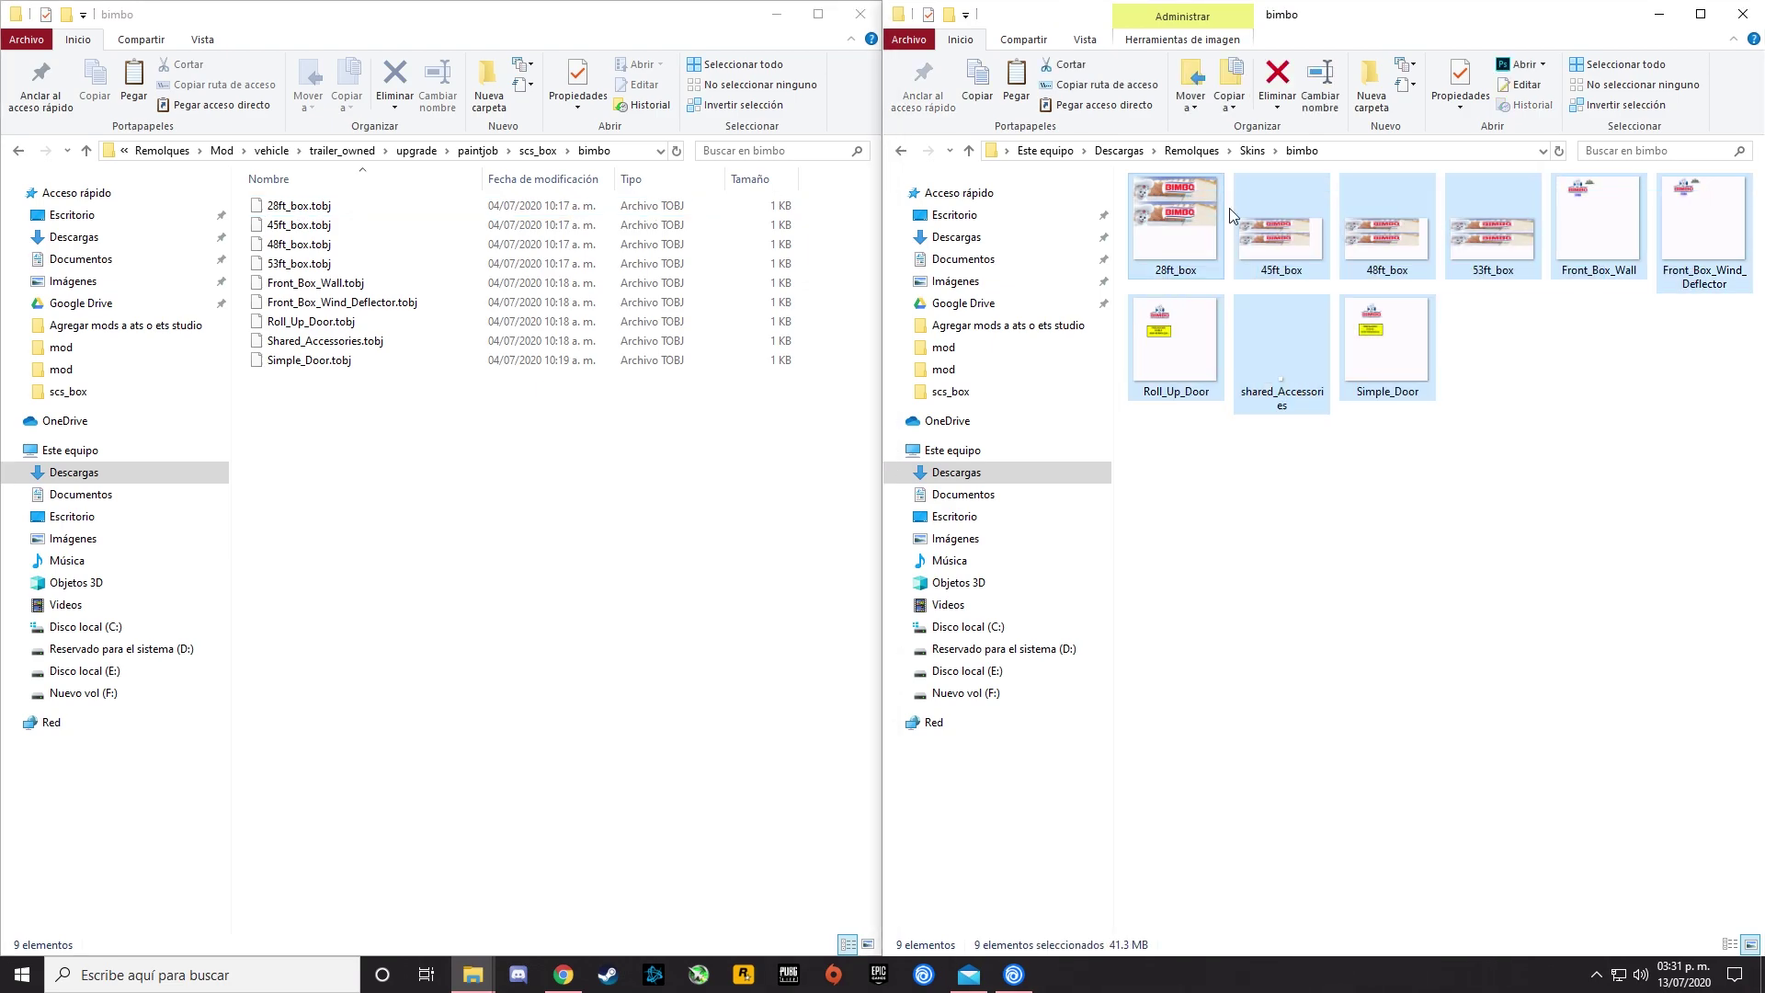
right_click(1188, 254)
click(1232, 537)
click(383, 457)
right_click(358, 434)
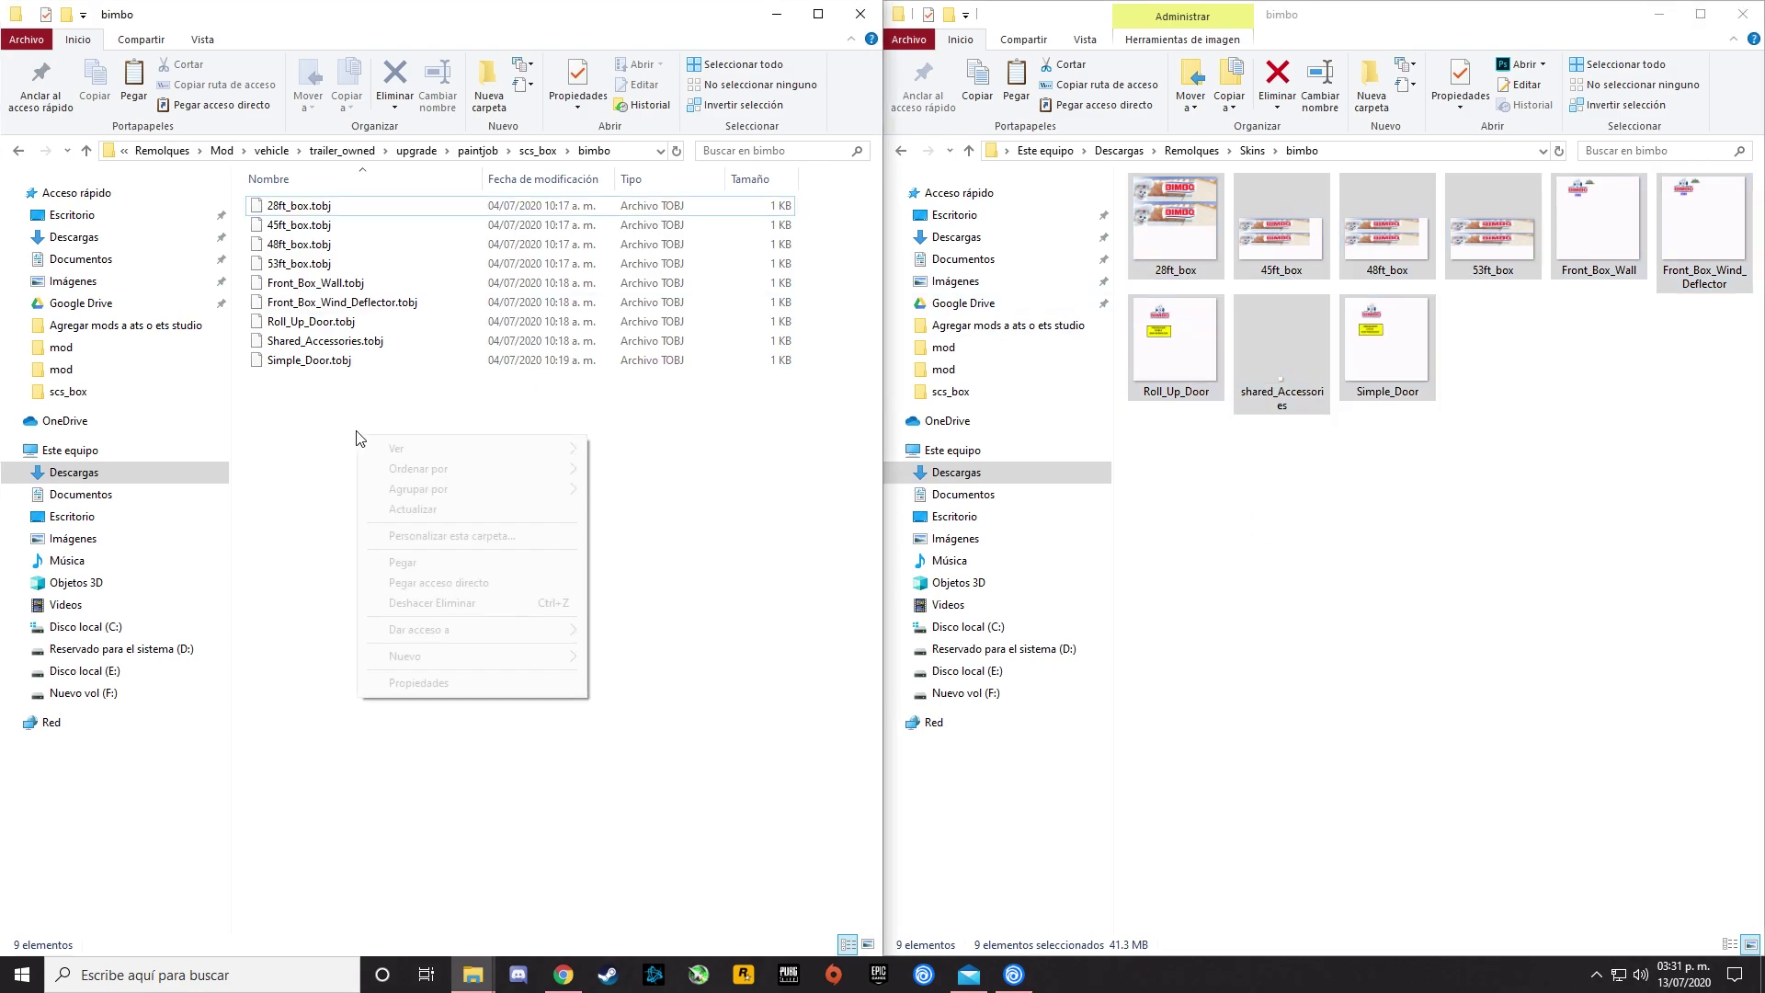
click(419, 564)
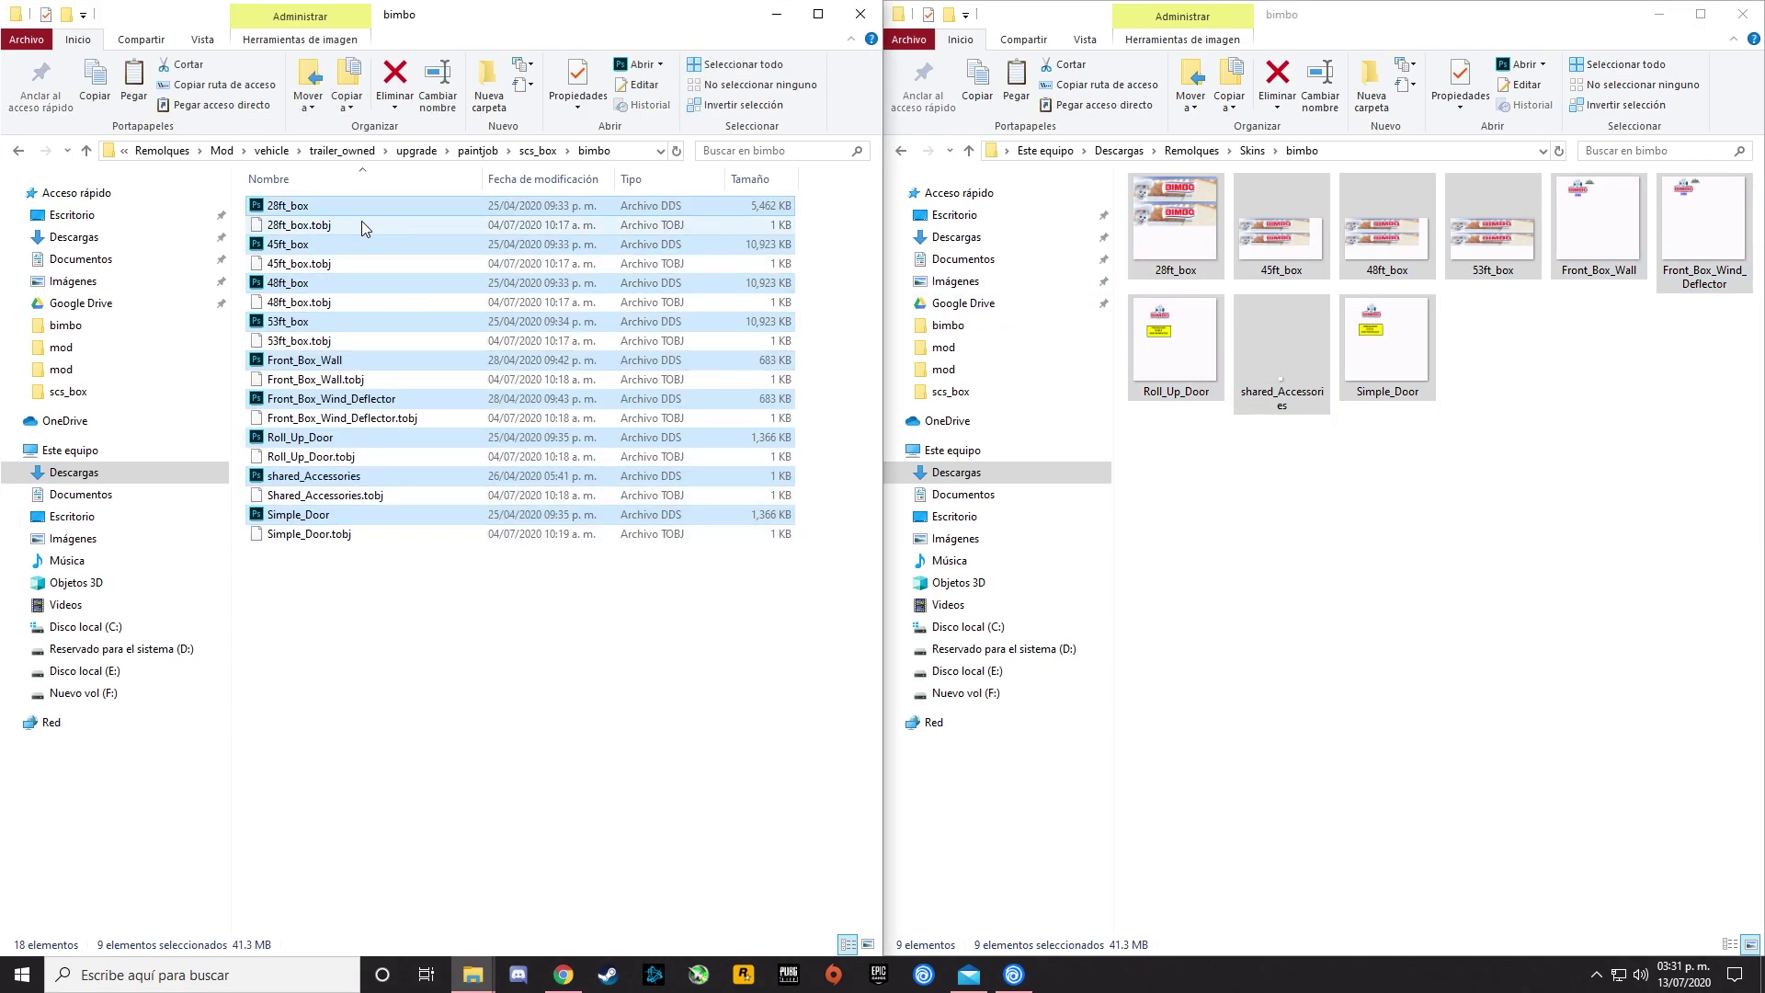
click(349, 643)
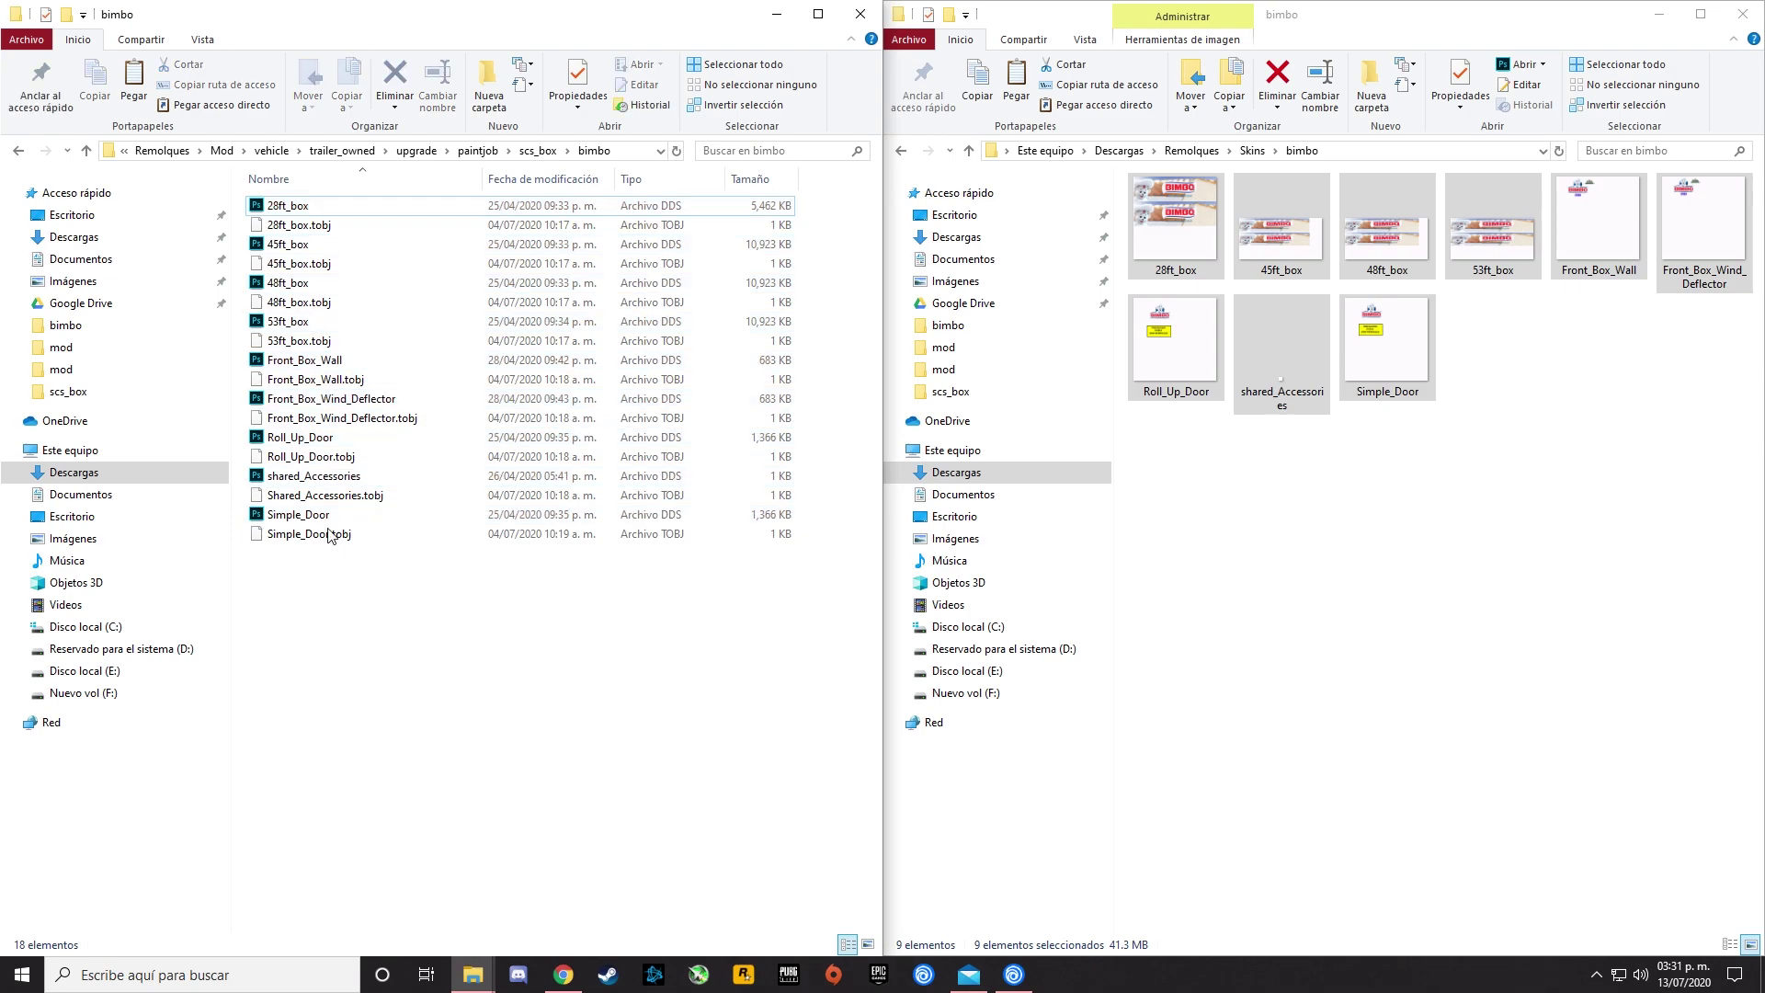
click(324, 229)
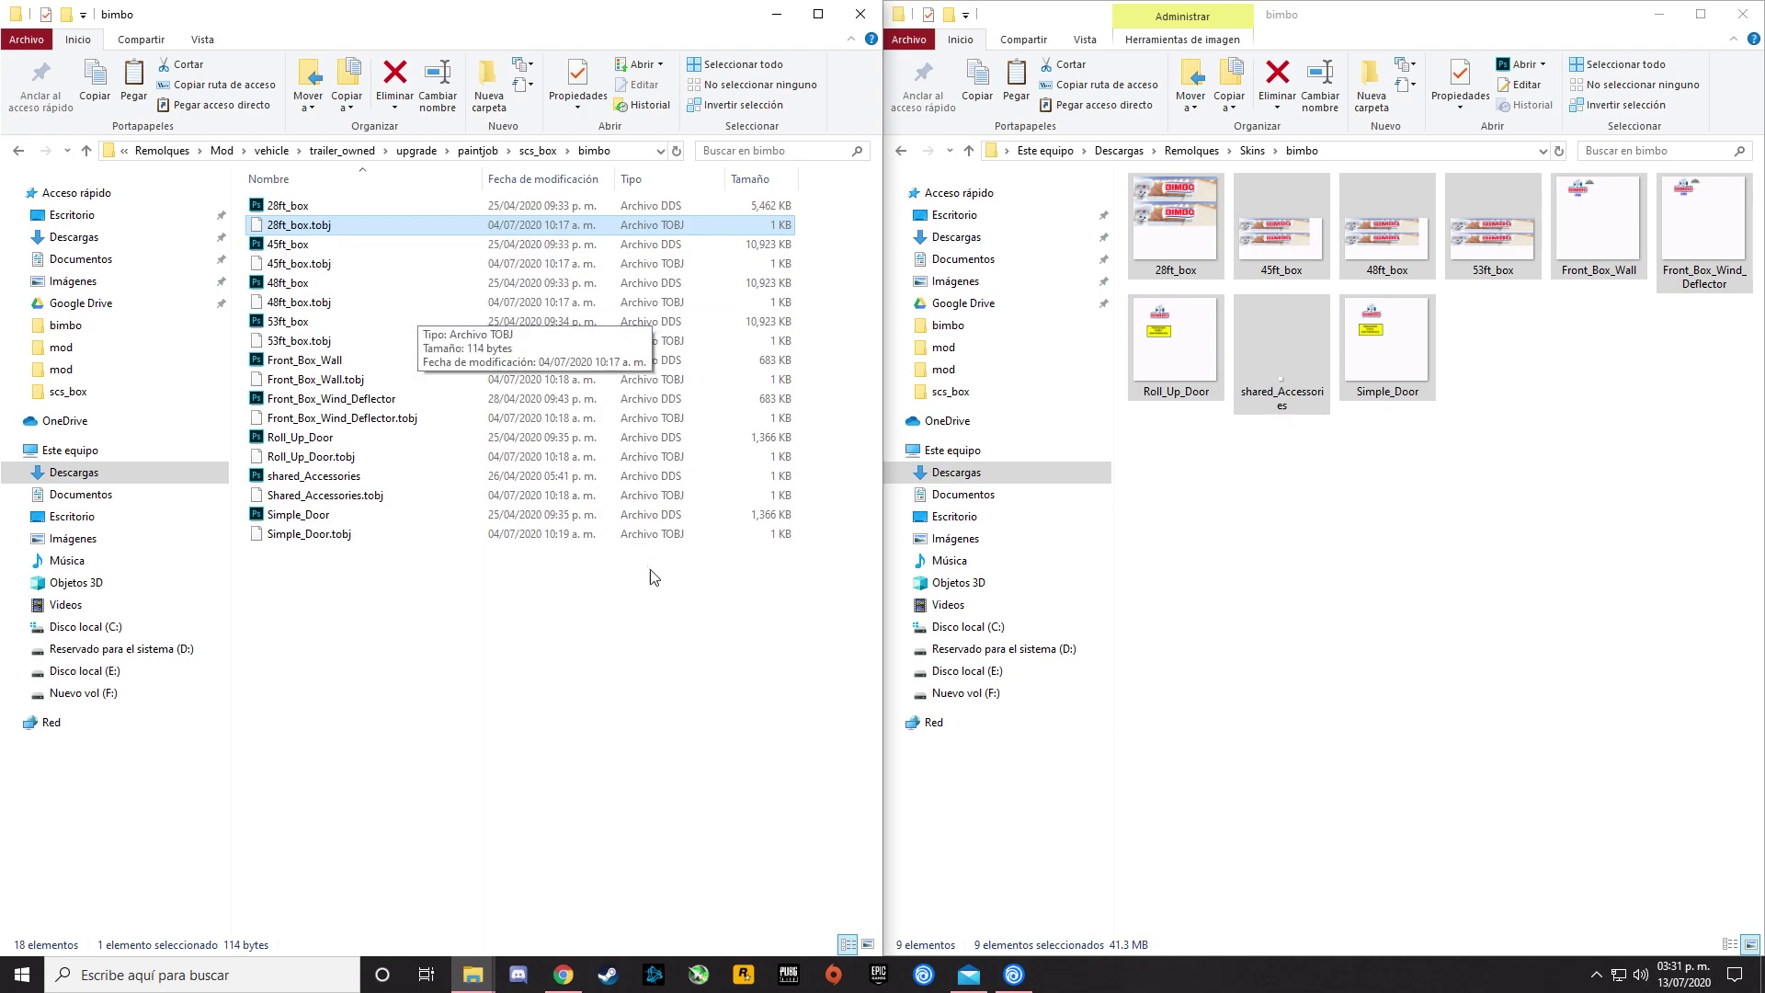
Launch ATSStudio from the ATS_Mods_Studio_0-1-2-2 folder and bring up the open-file dialog of its TOBJ Editor.
mouse_move(496, 976)
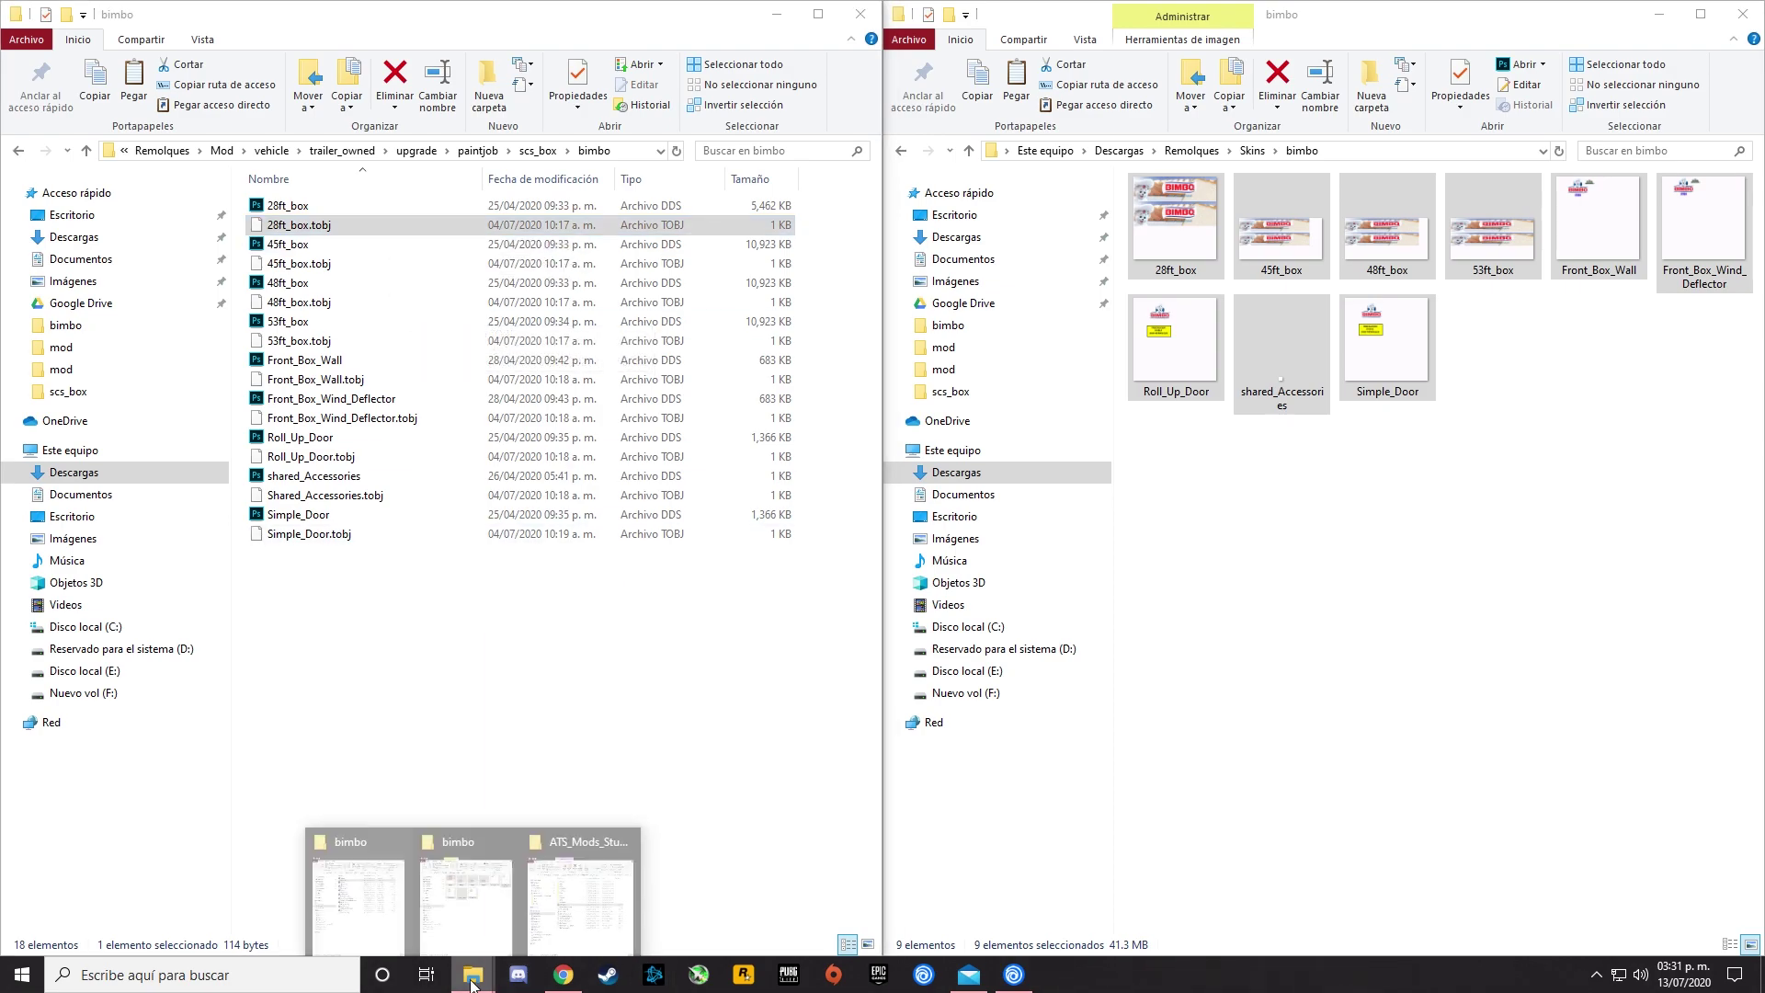
click(580, 883)
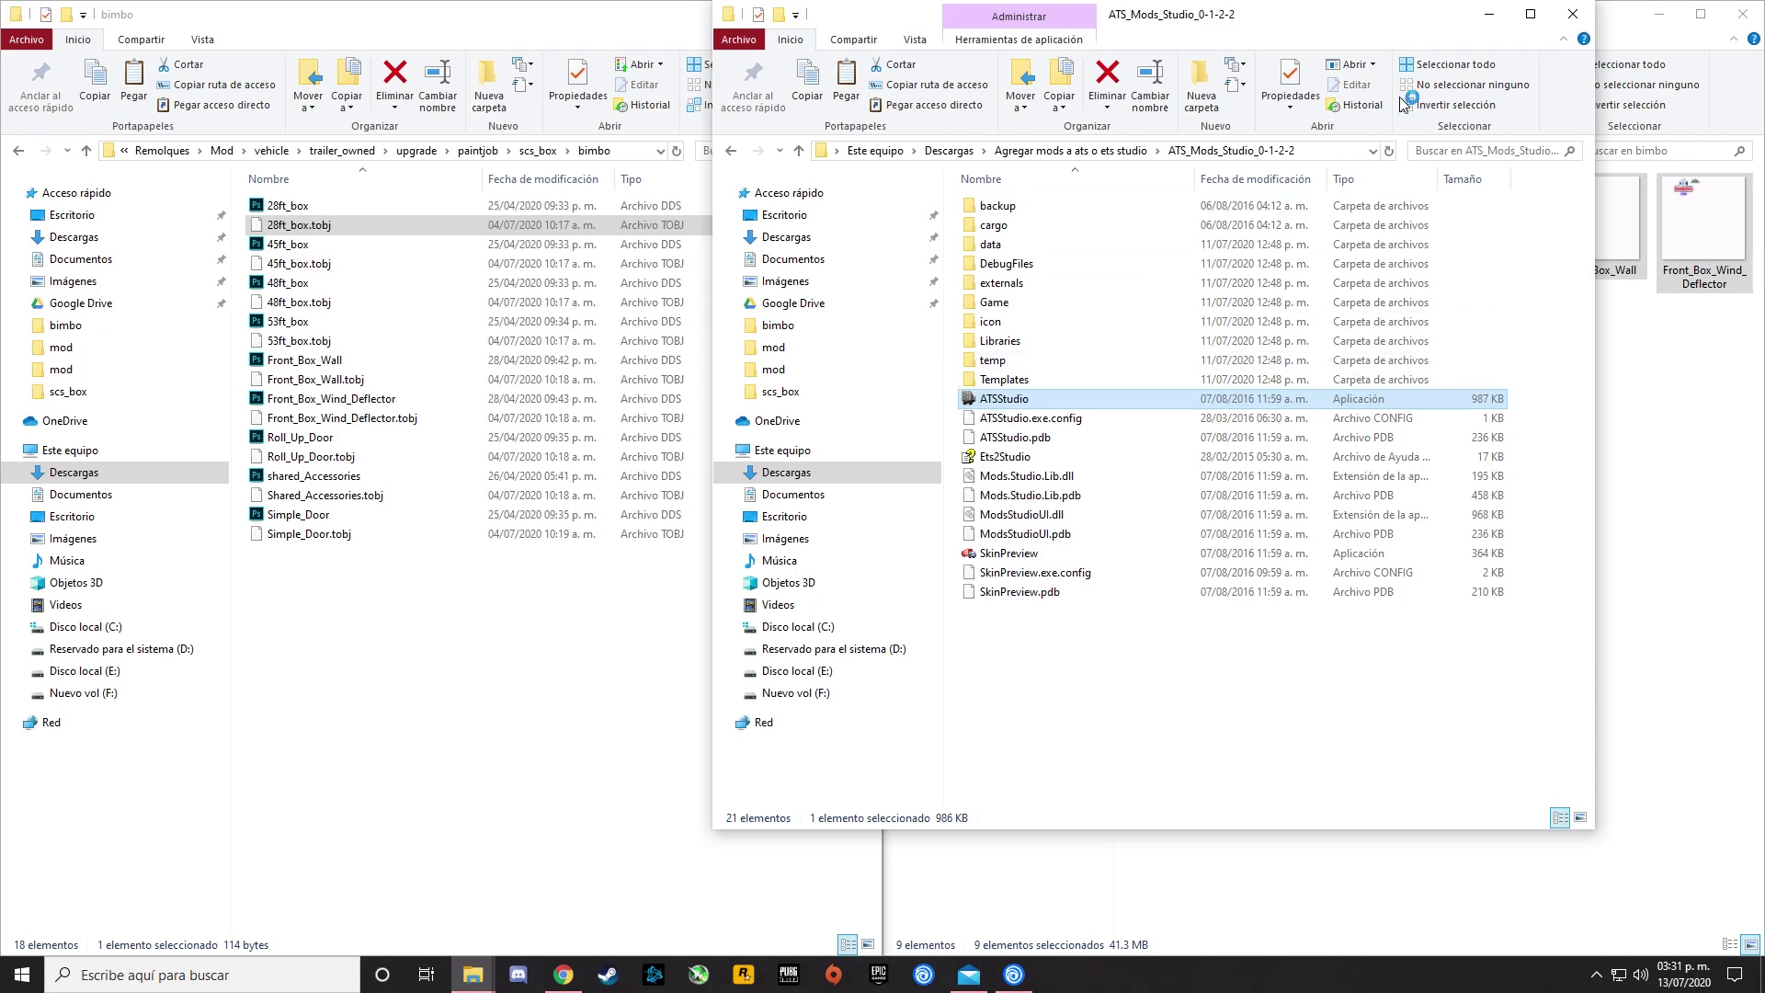
click(1489, 14)
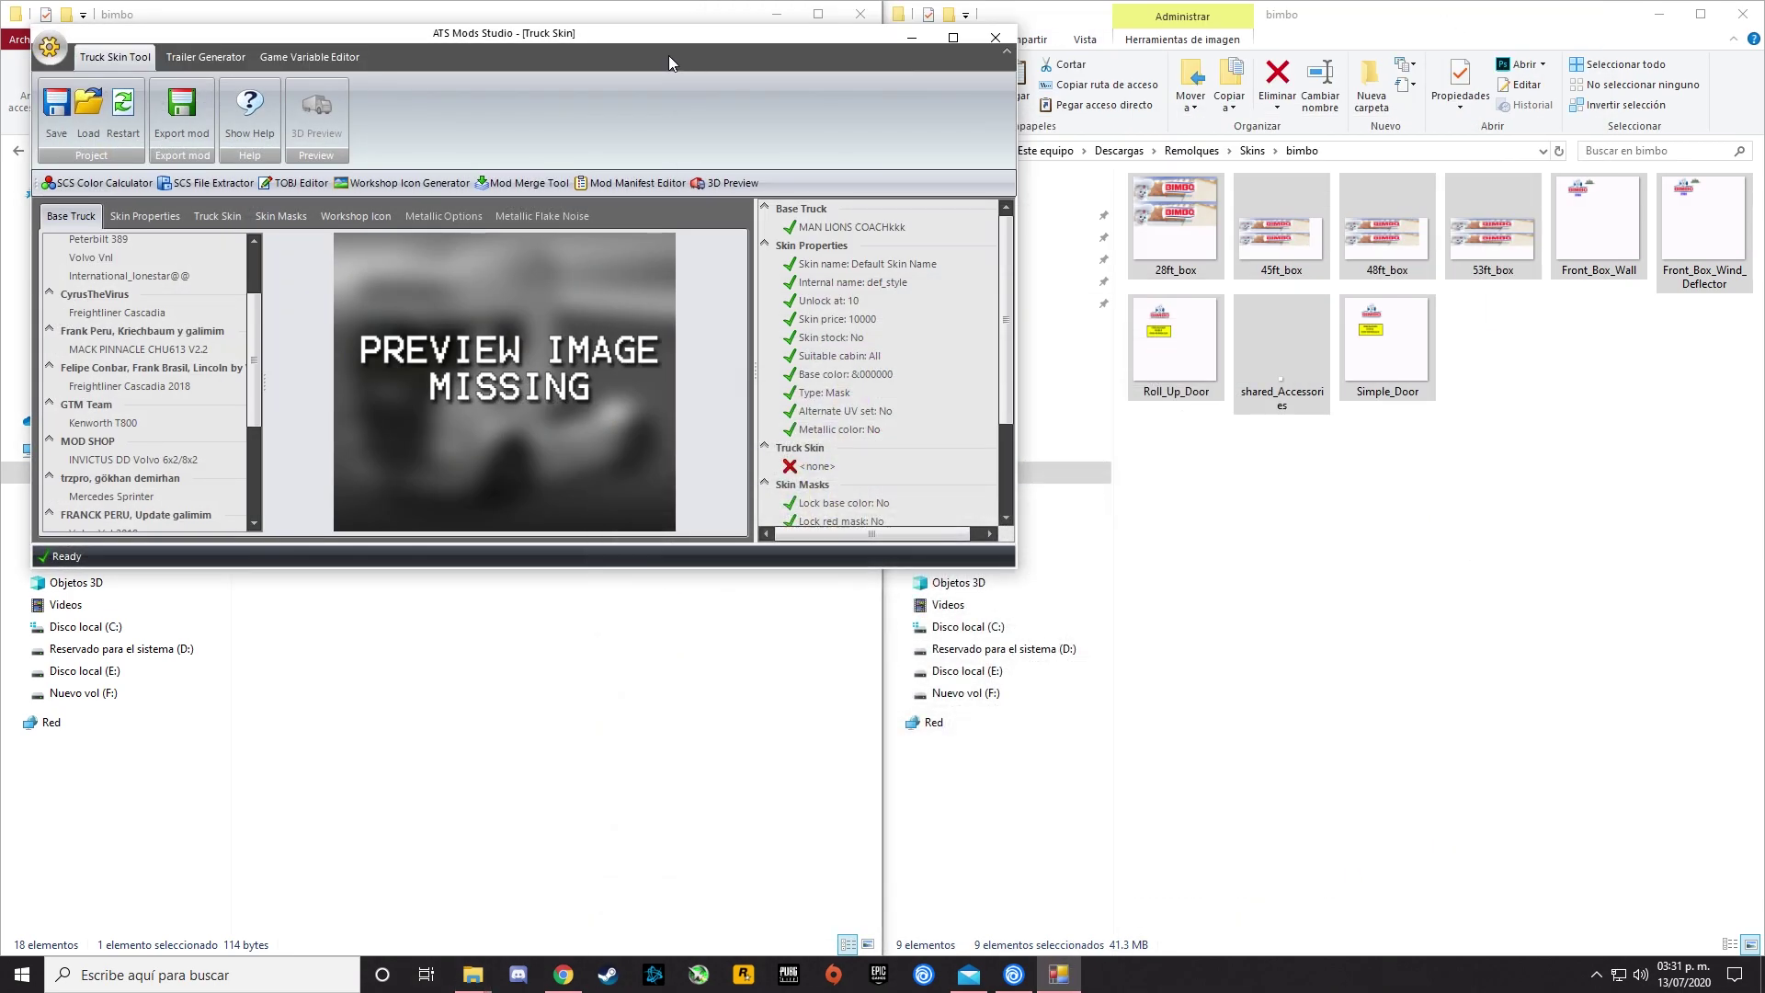
drag(631, 35, 1529, 138)
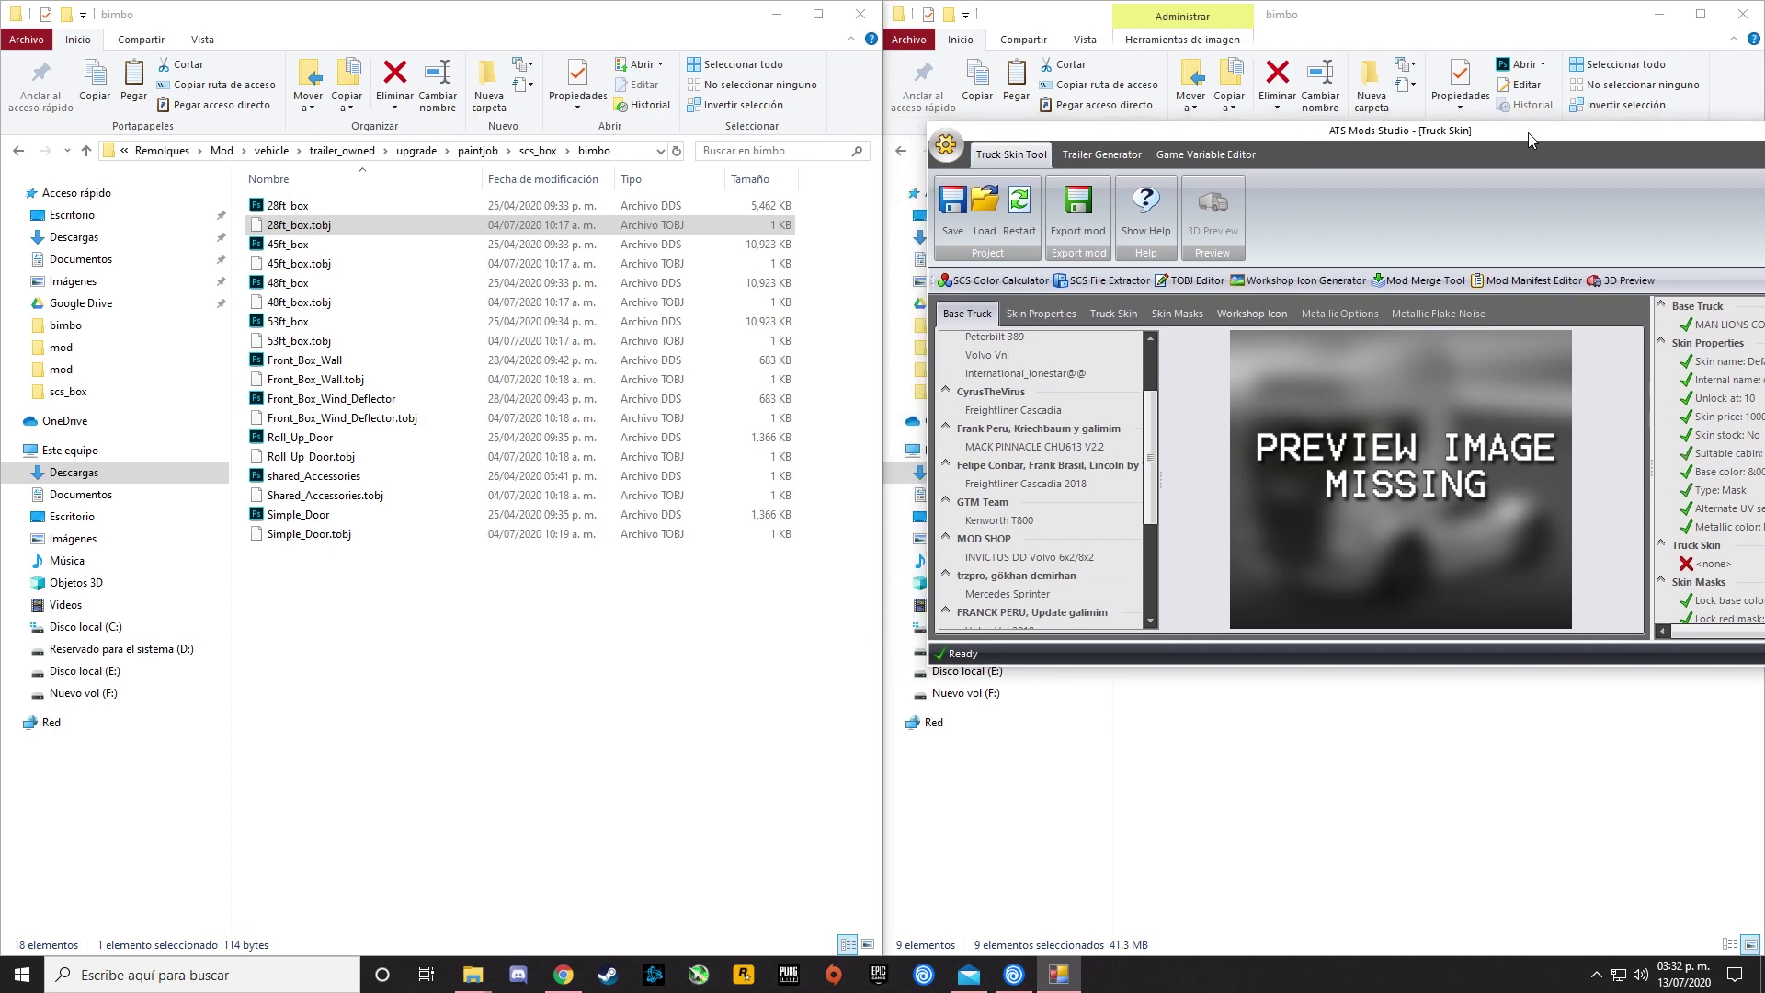
click(1189, 282)
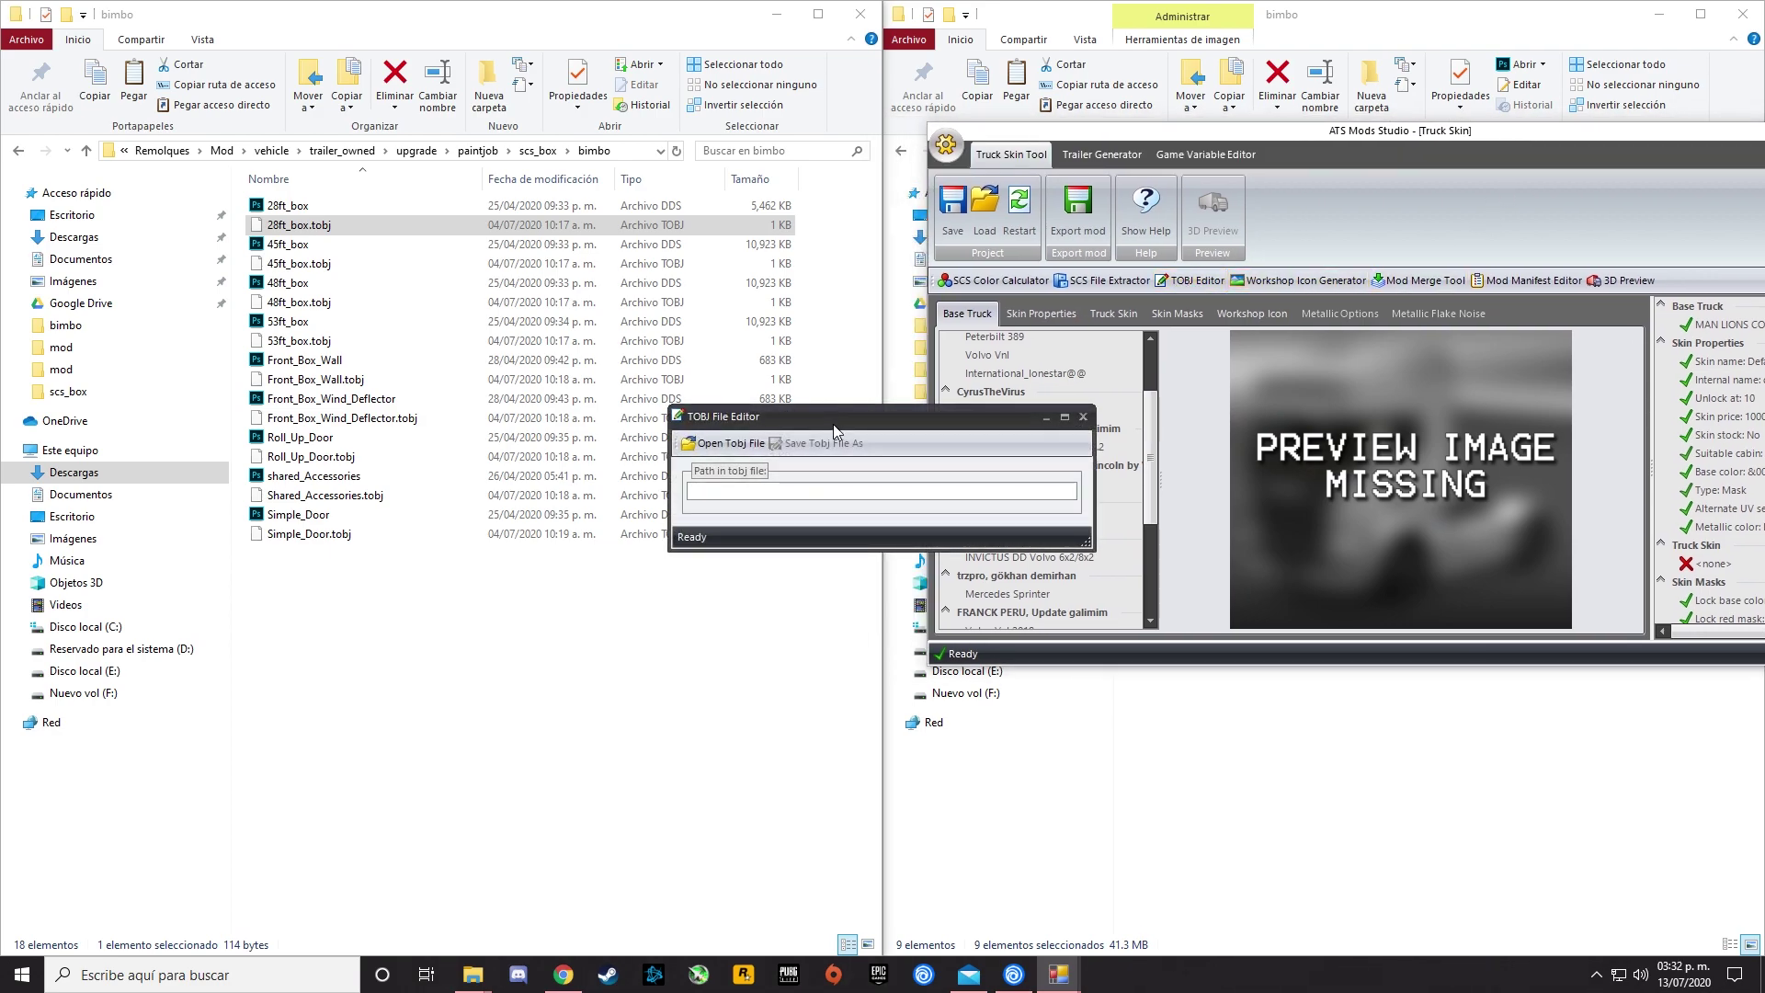
drag(834, 433, 1138, 256)
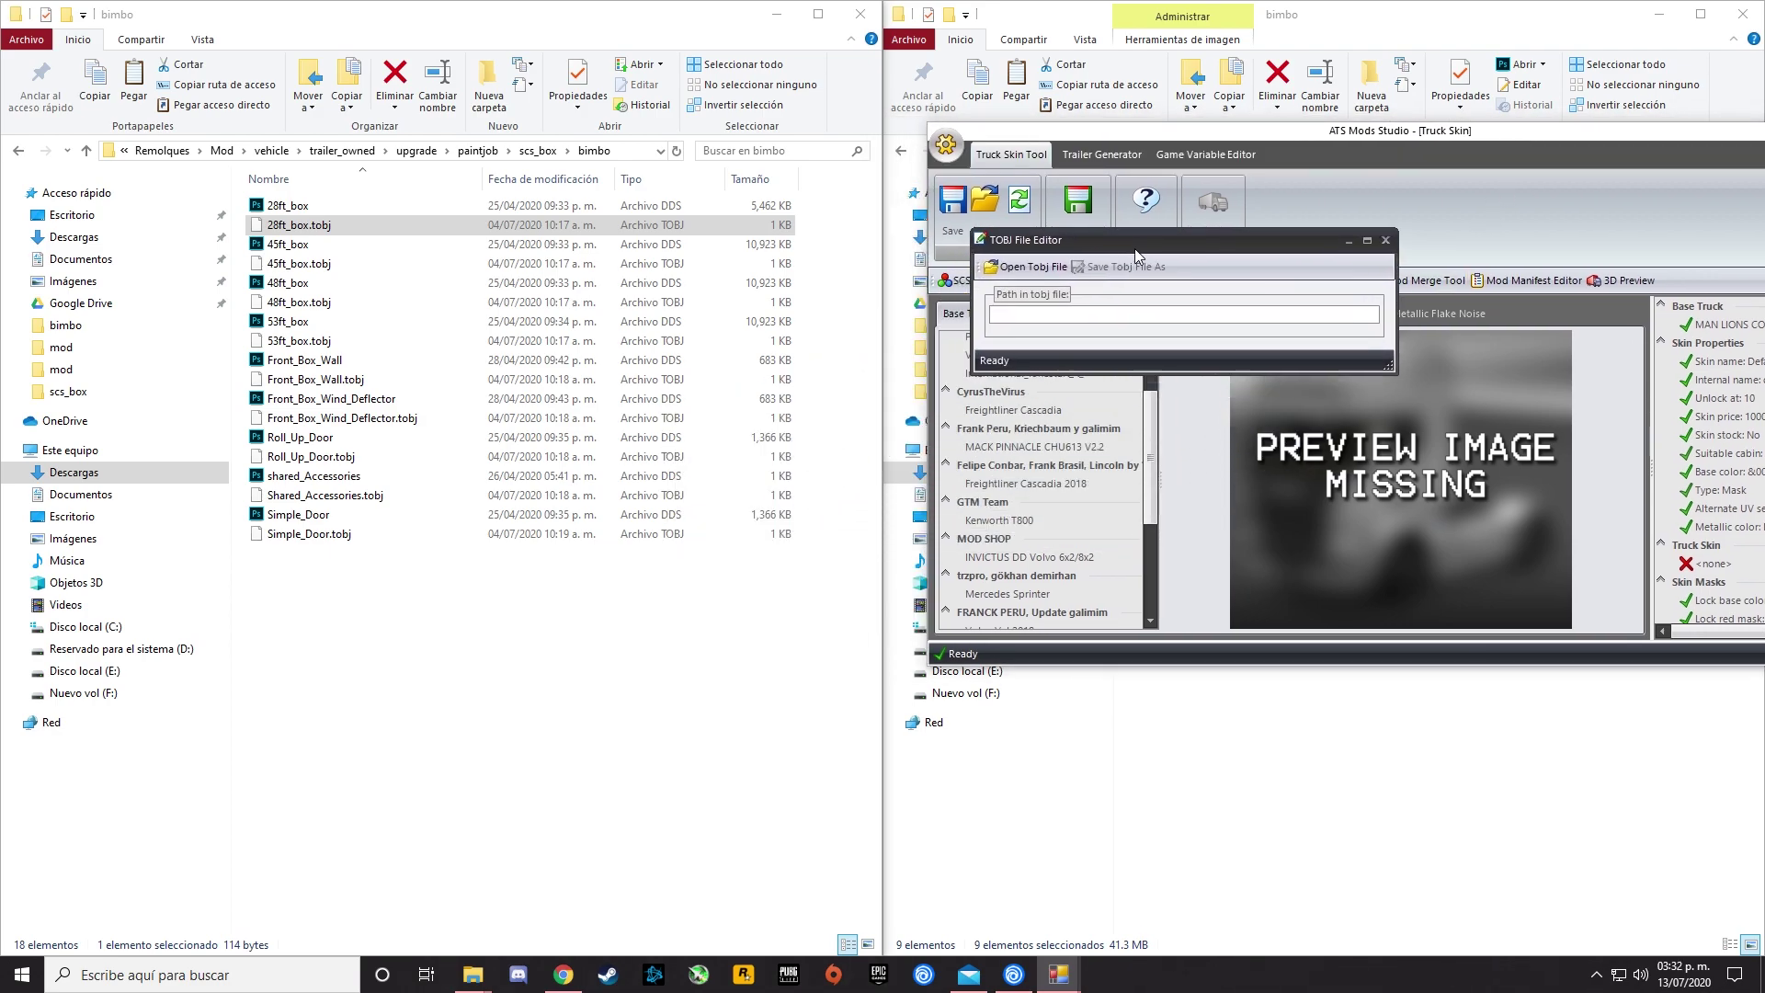
click(1026, 268)
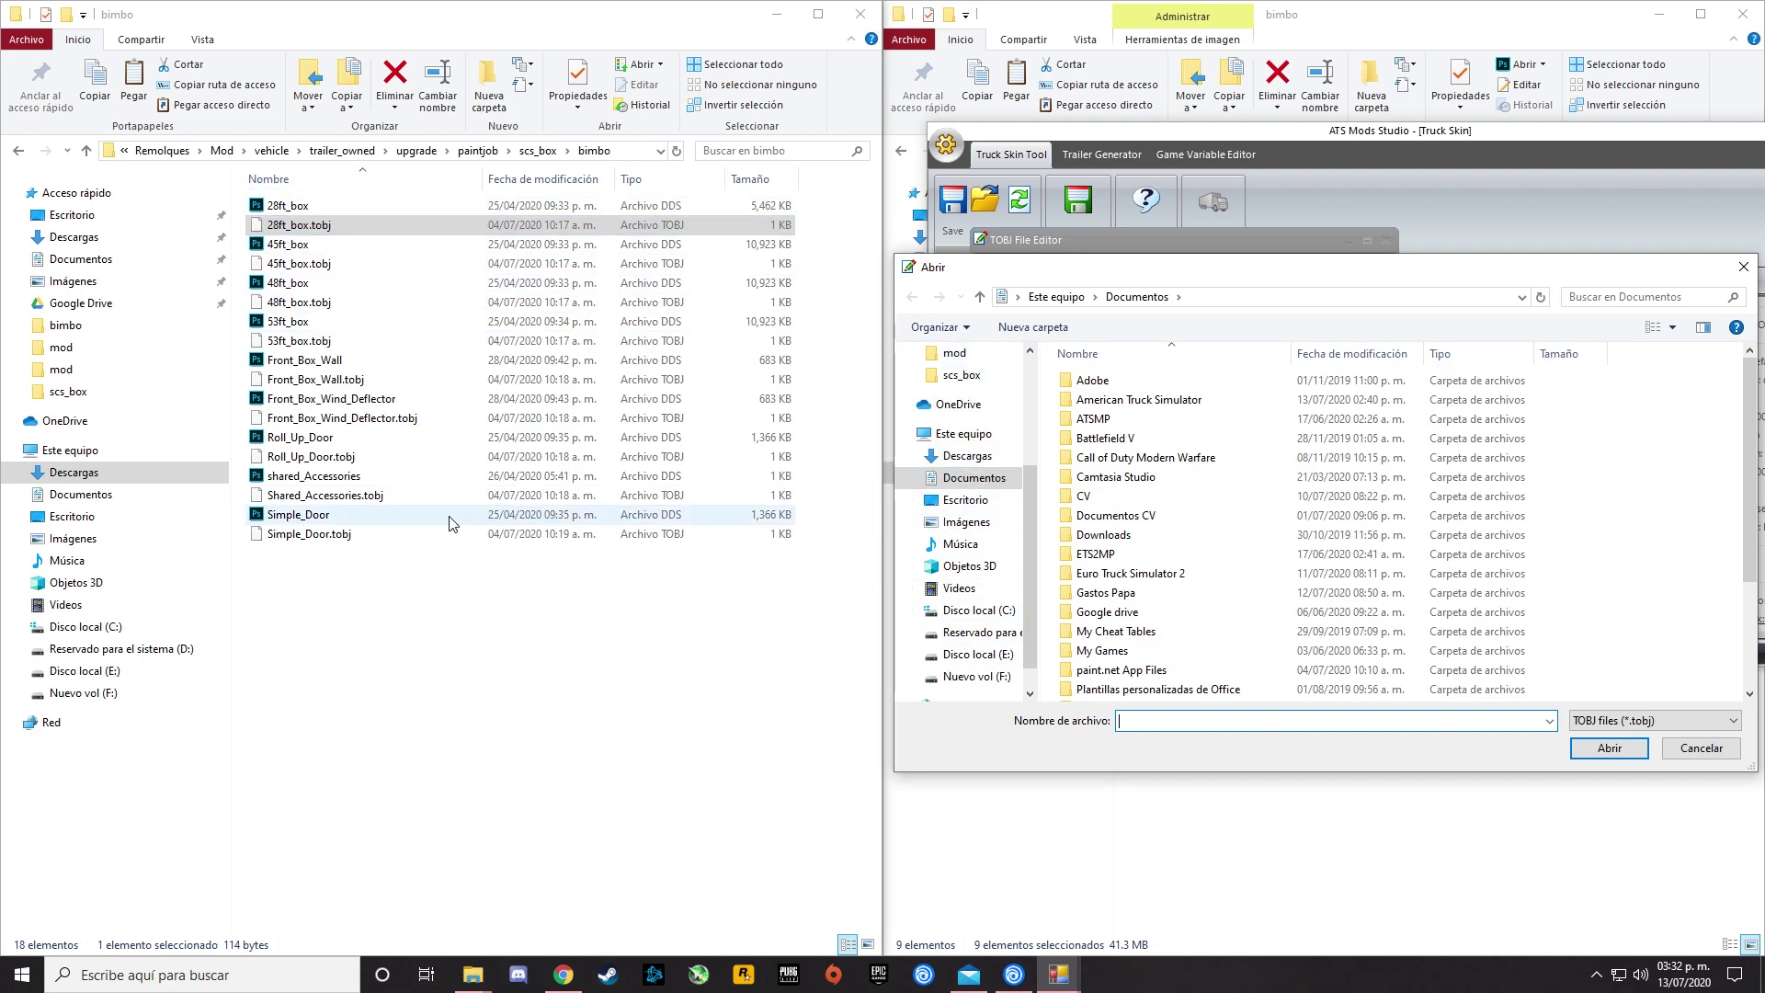
Browse the open-file dialog from Descargas through Remolques, Mod and paintjob to scs_box's bimbo folder, and return to Descargas.
click(943, 463)
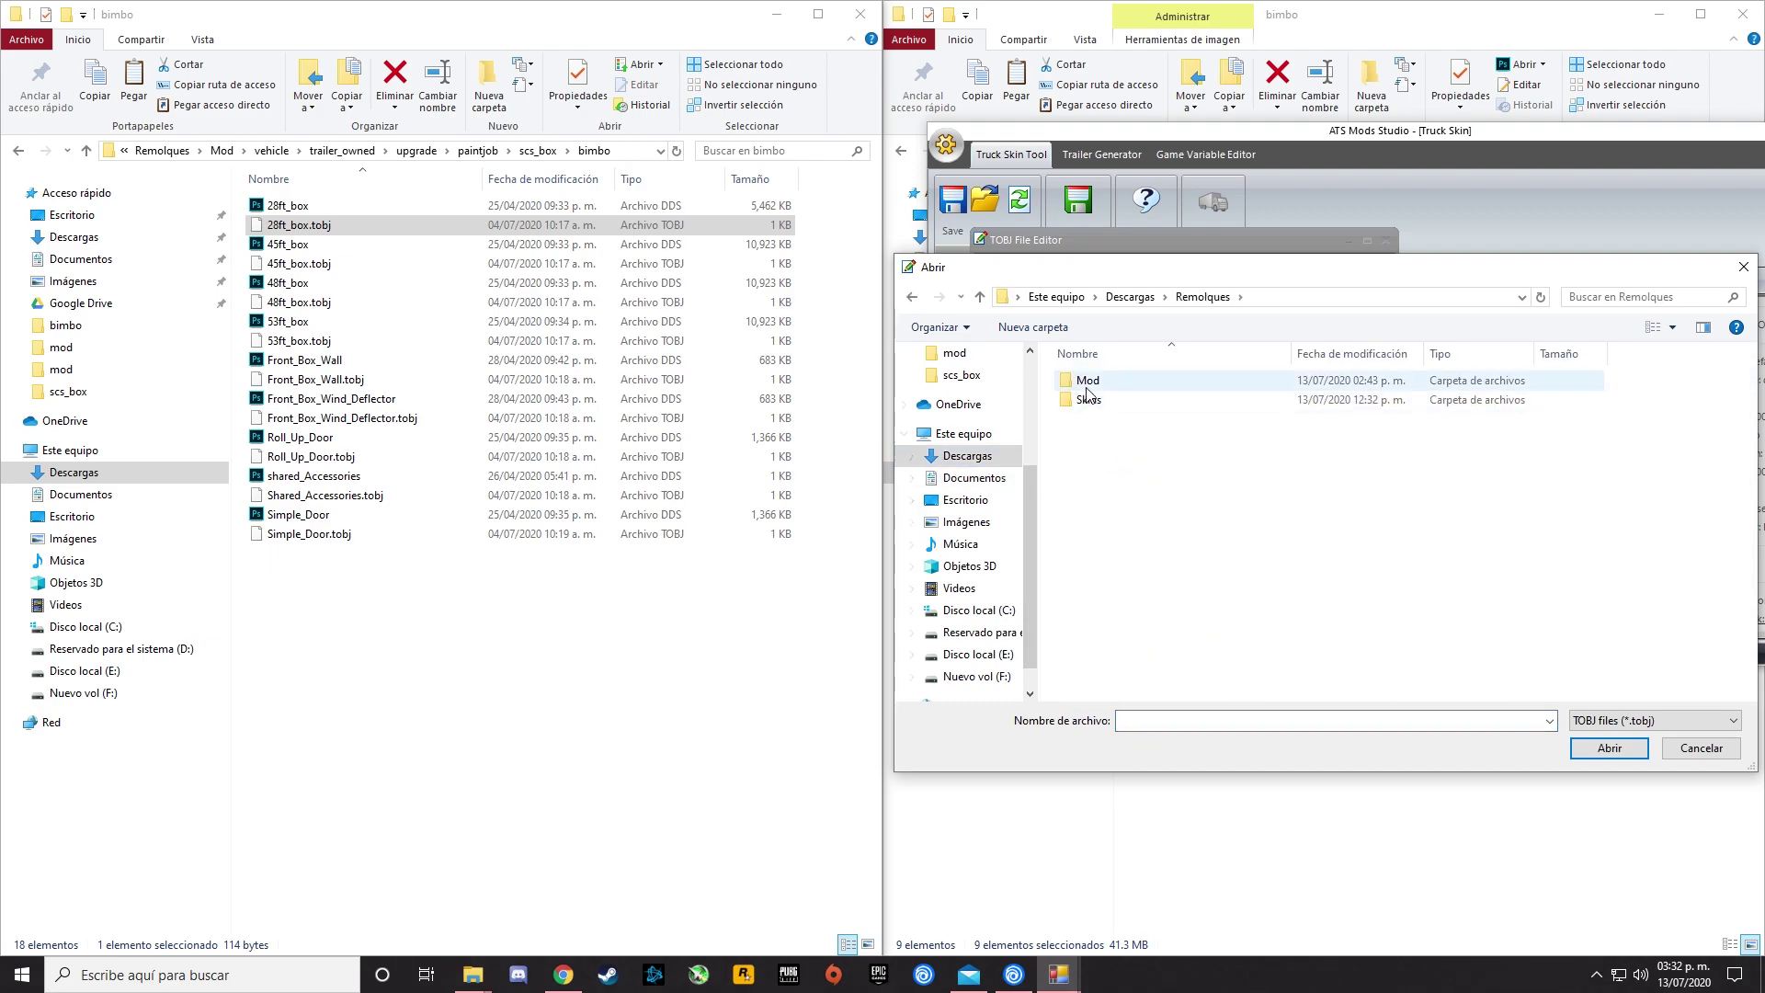
double_click(1087, 386)
double_click(1092, 423)
double_click(1111, 386)
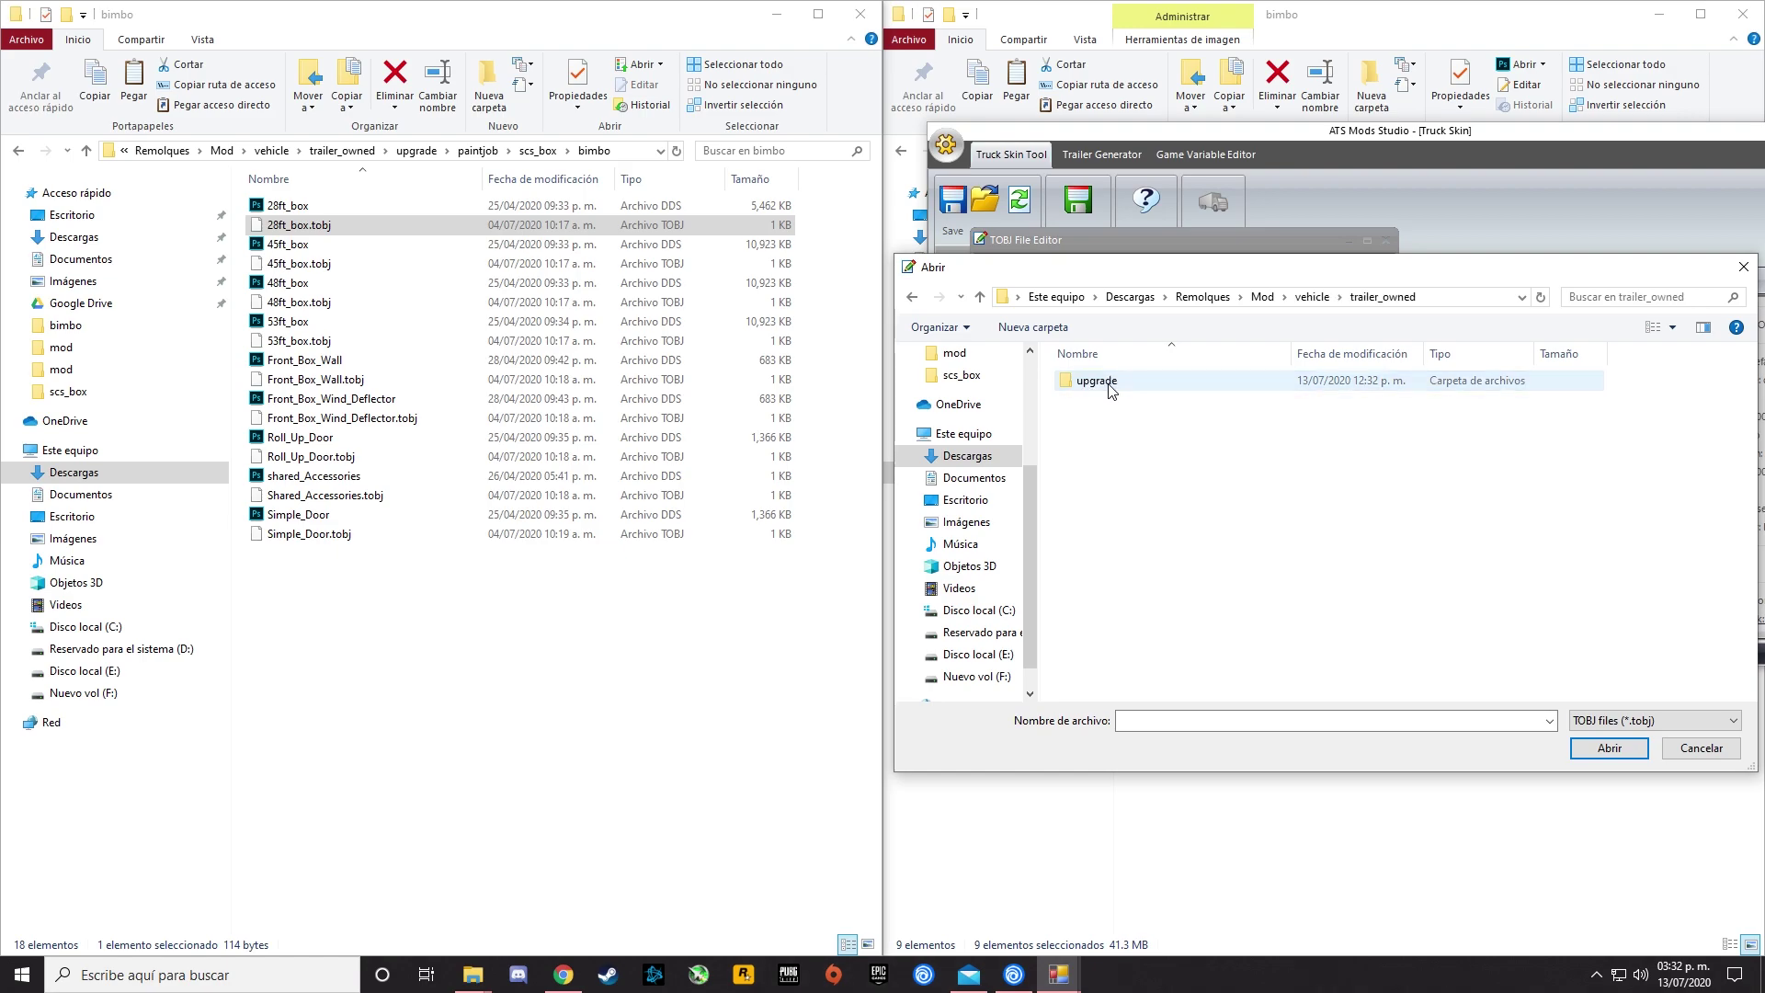
double_click(1108, 389)
double_click(1102, 388)
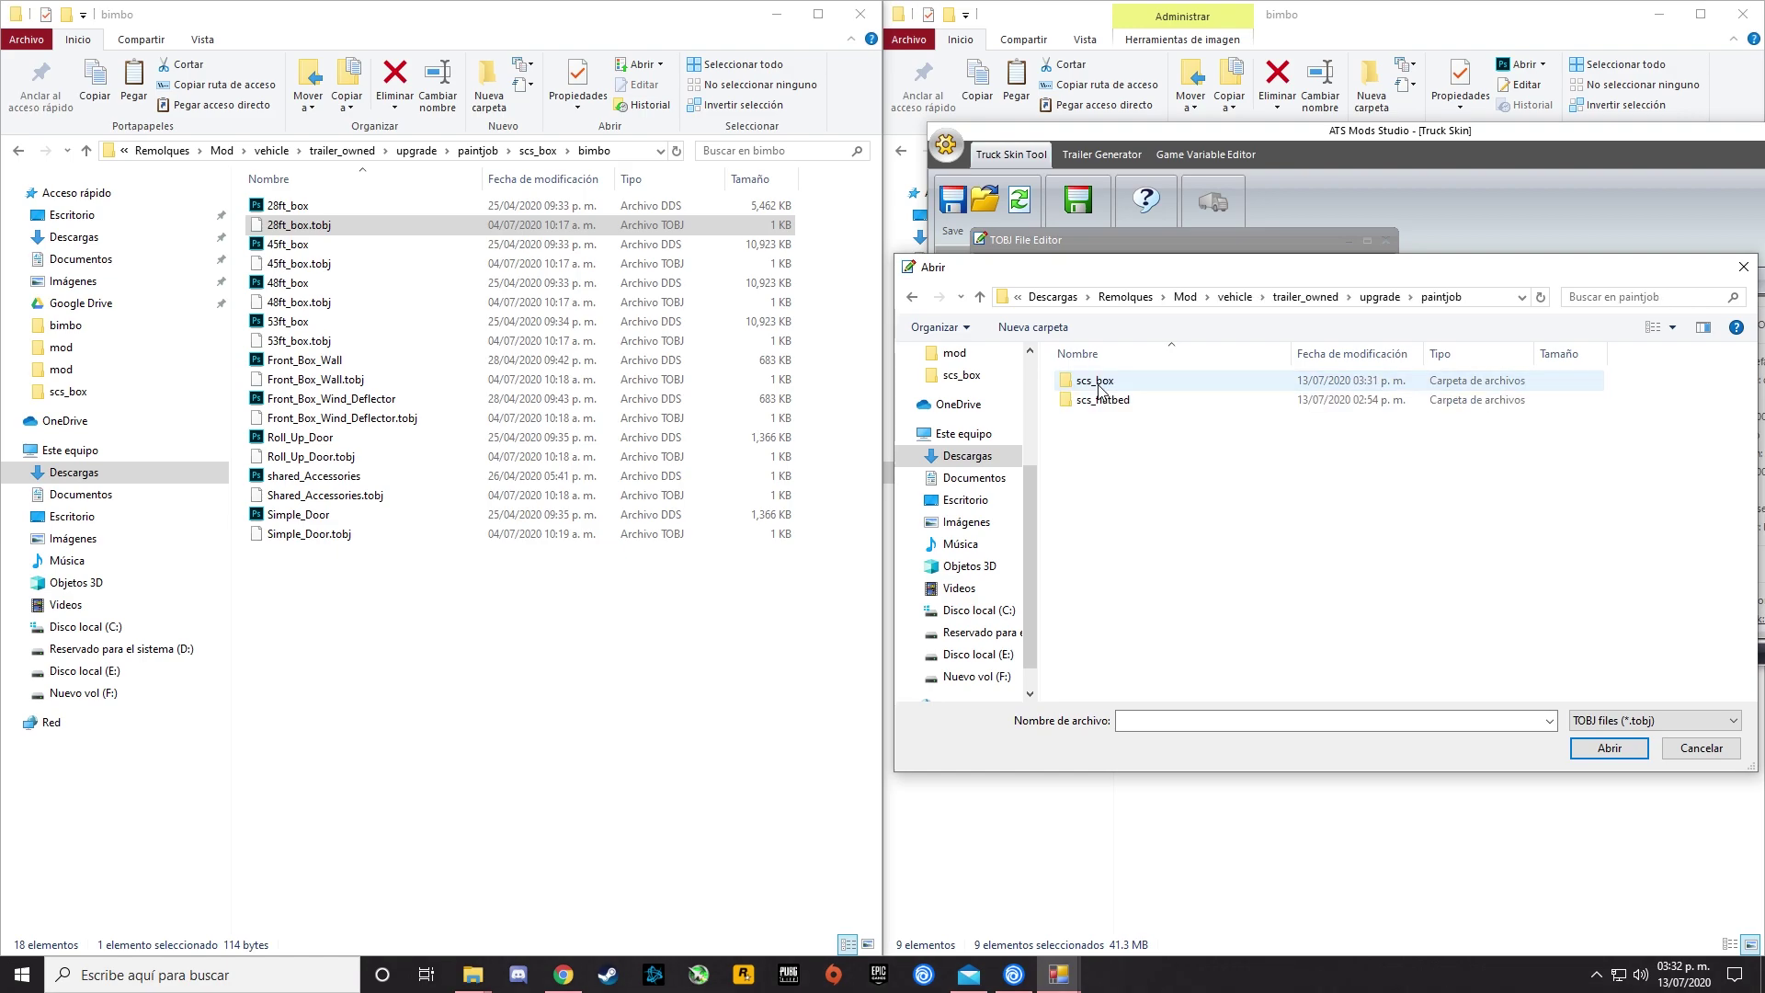
double_click(1096, 381)
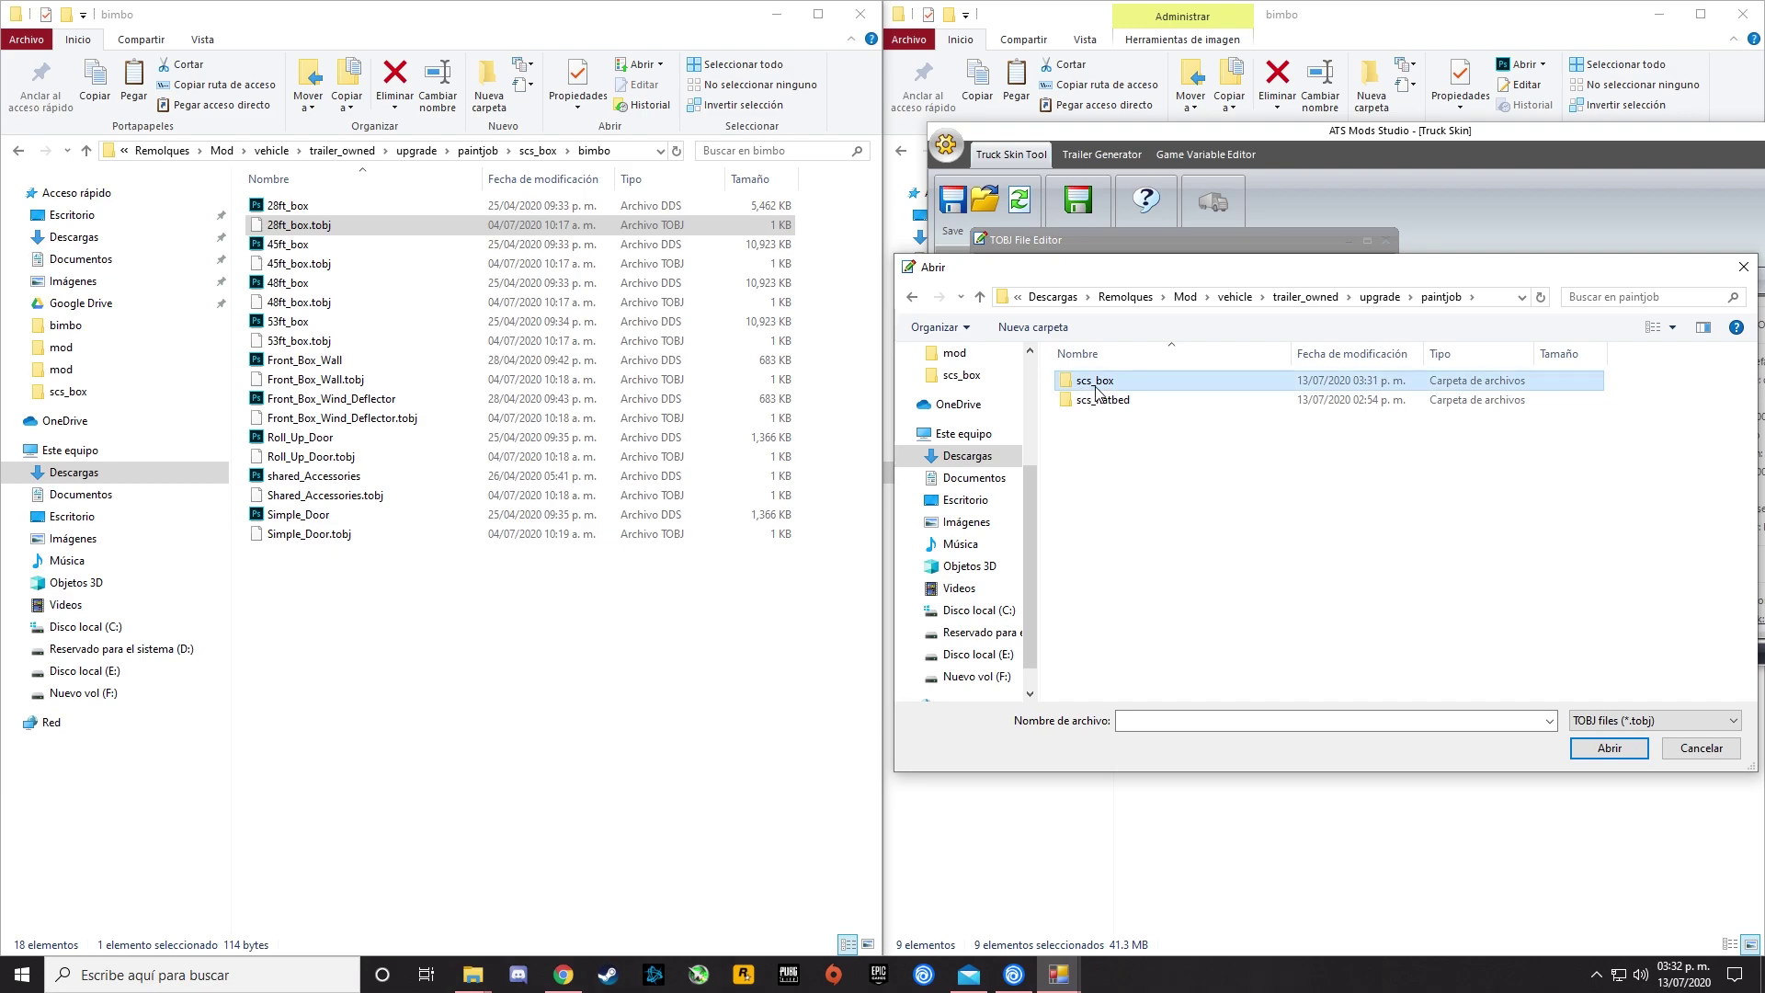
double_click(1096, 382)
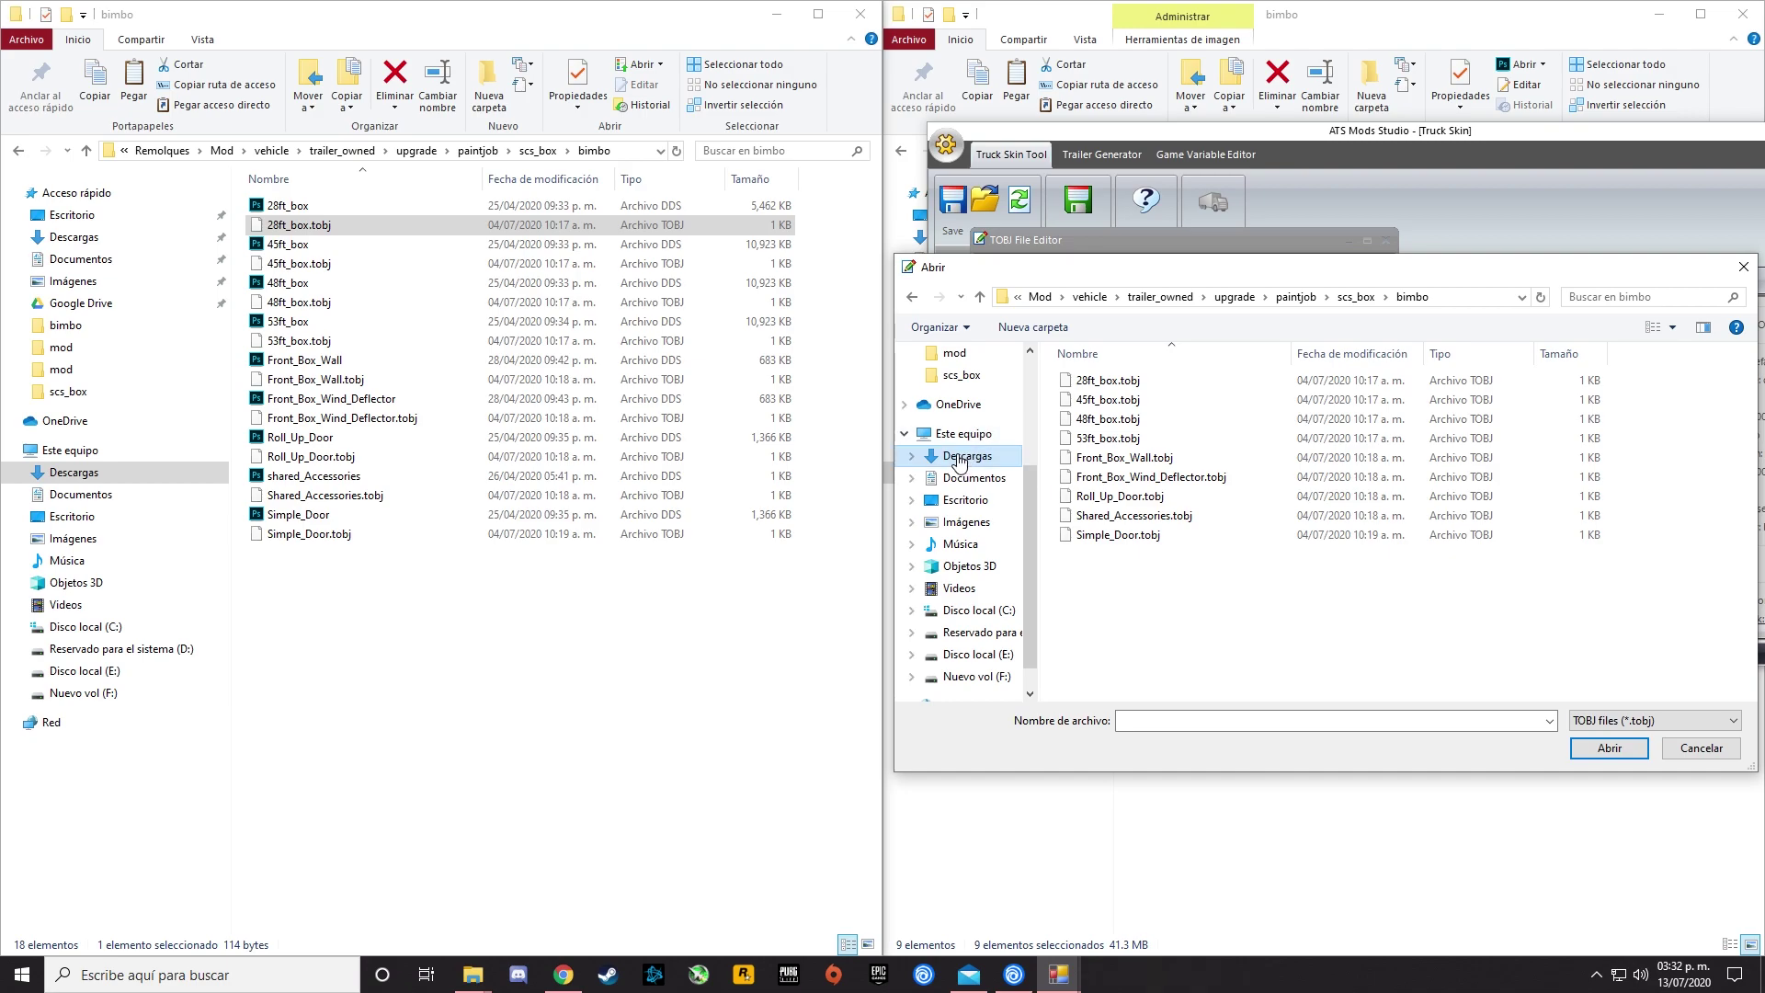
click(963, 457)
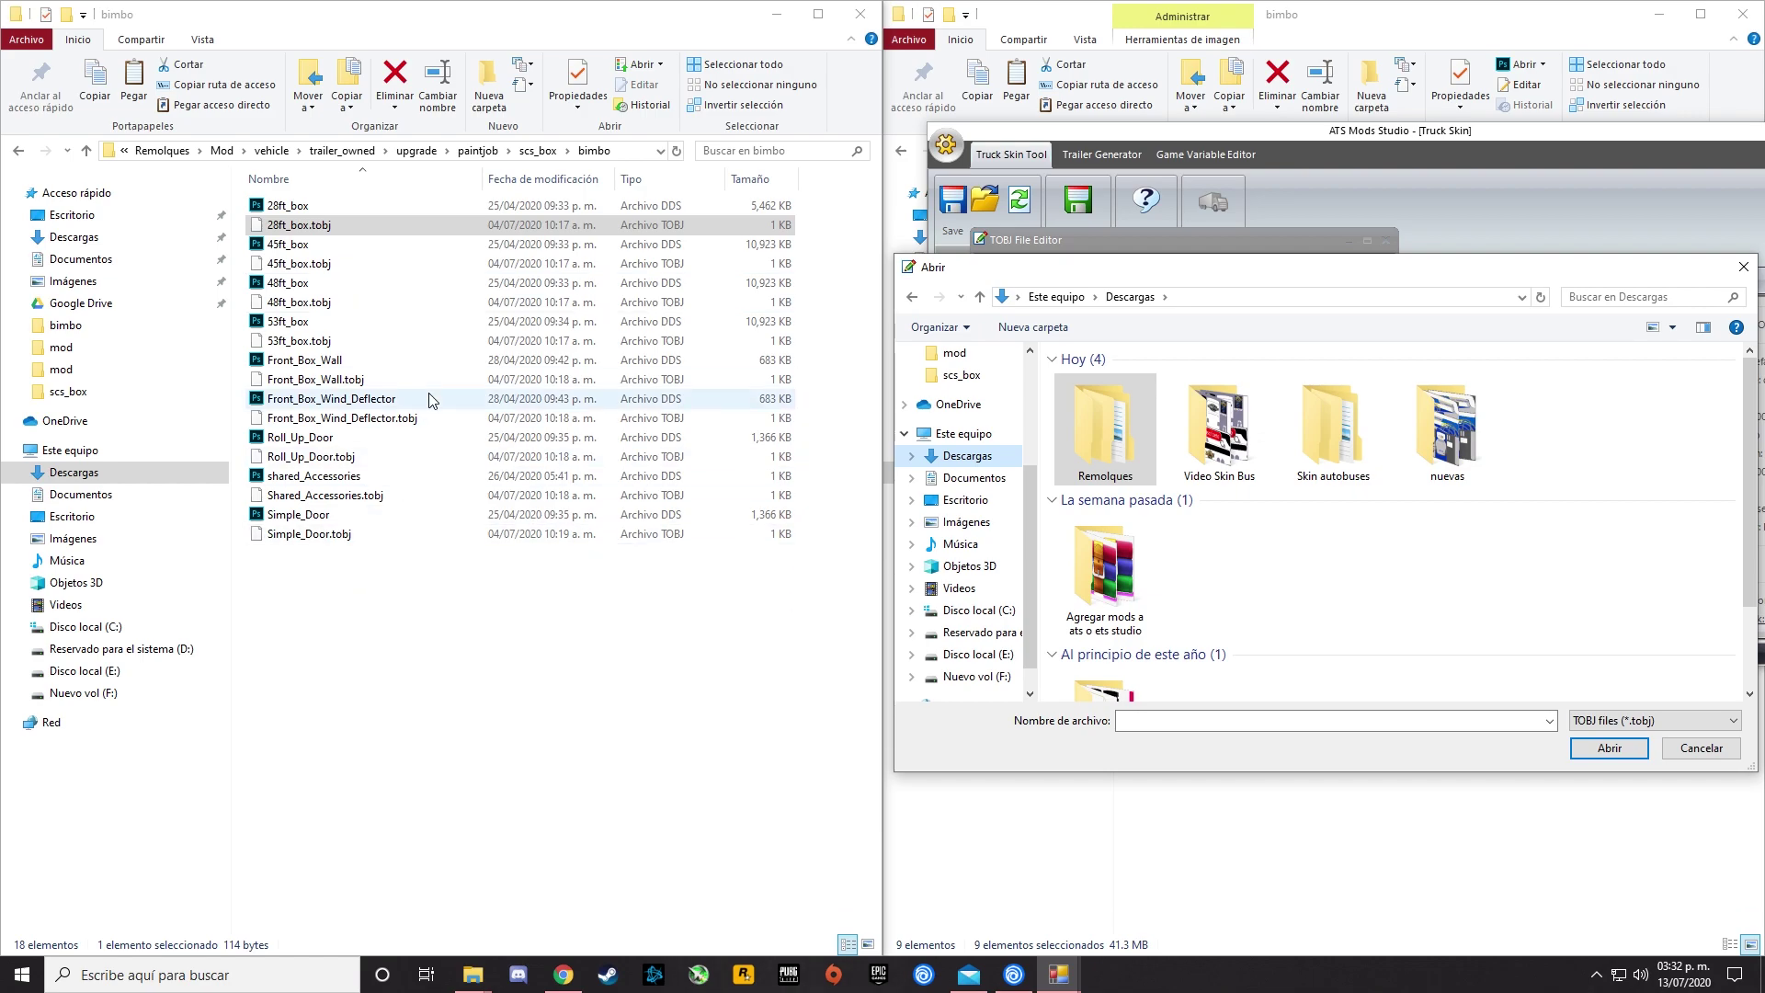
Reuse the copied path of scs_box's bimbo folder as the open-file dialog's location and open 28ft_box.tobj from it.
click(624, 159)
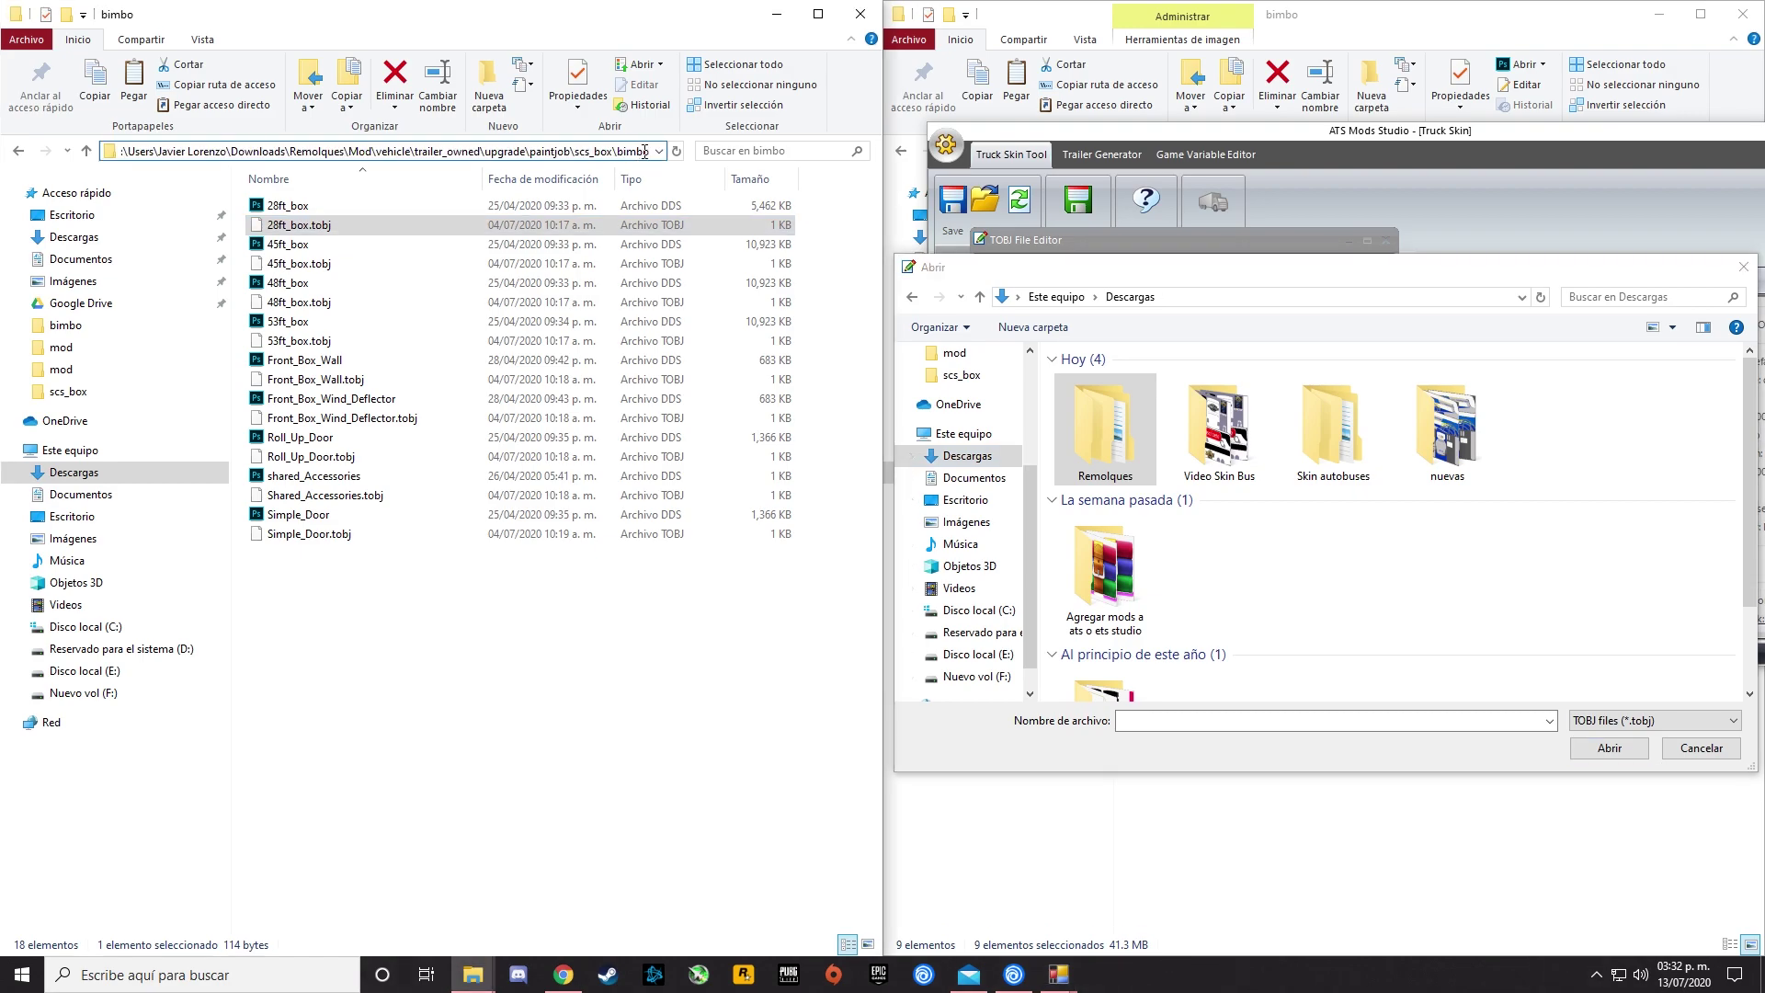
drag(642, 152, 116, 152)
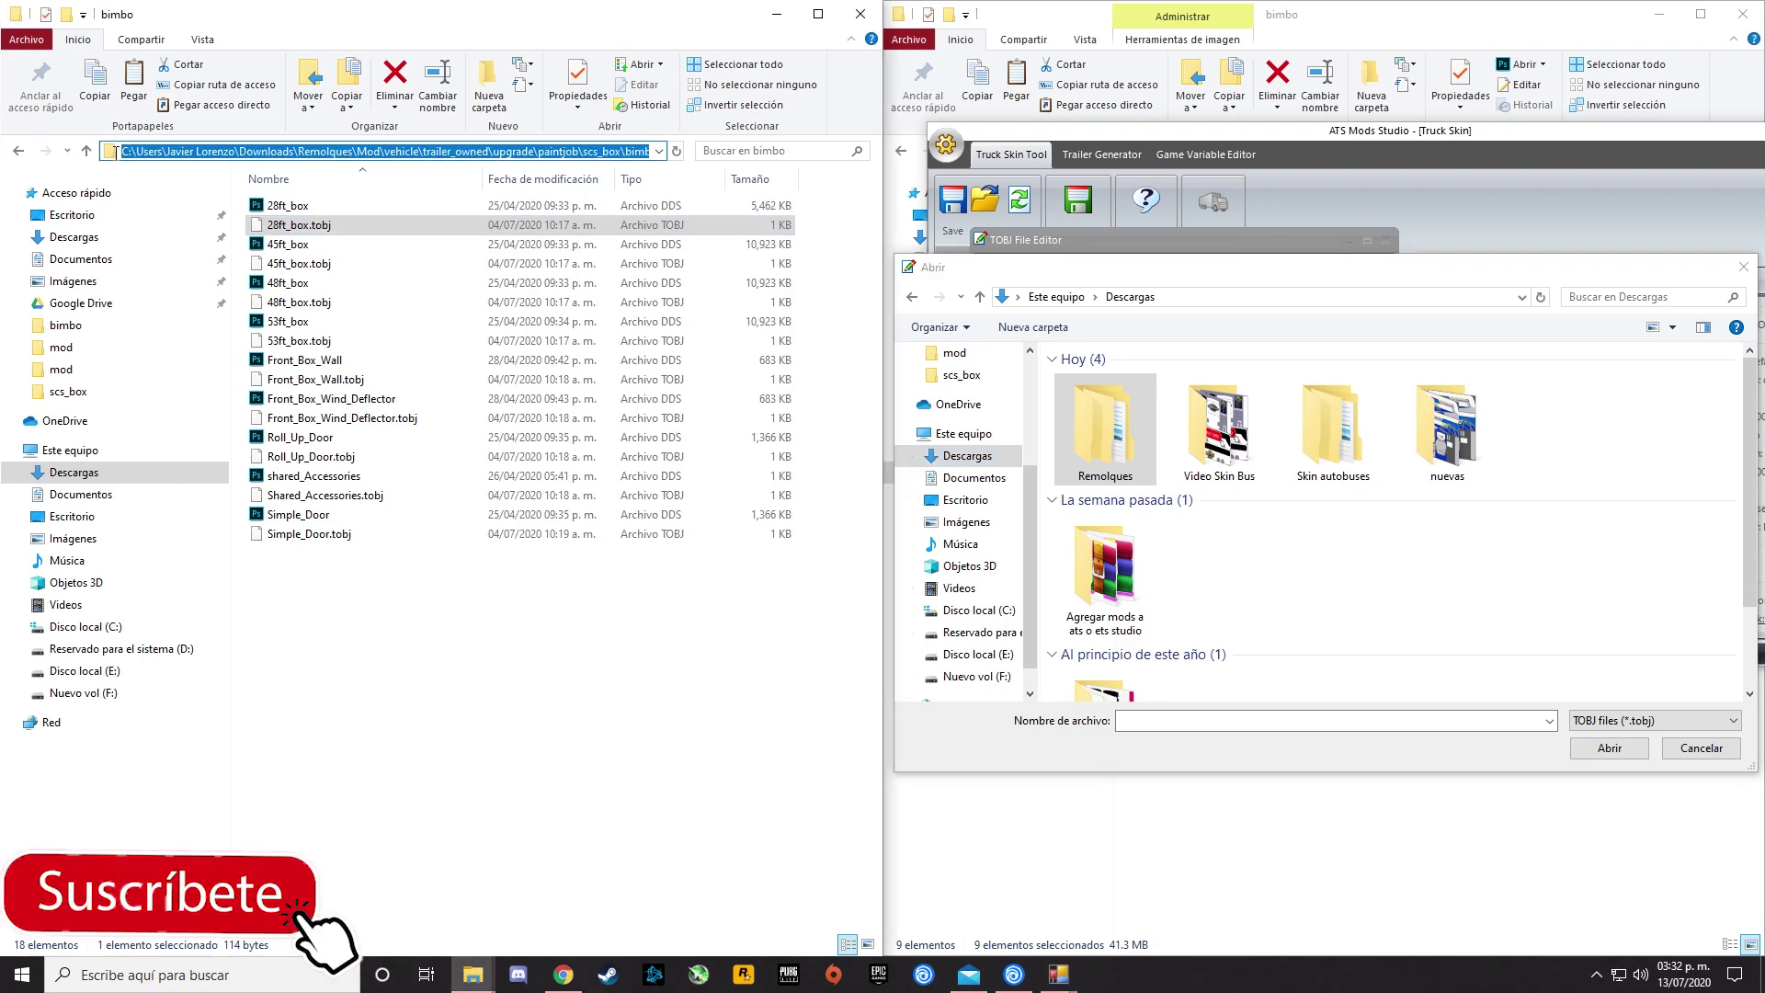
key(ctrl+c)
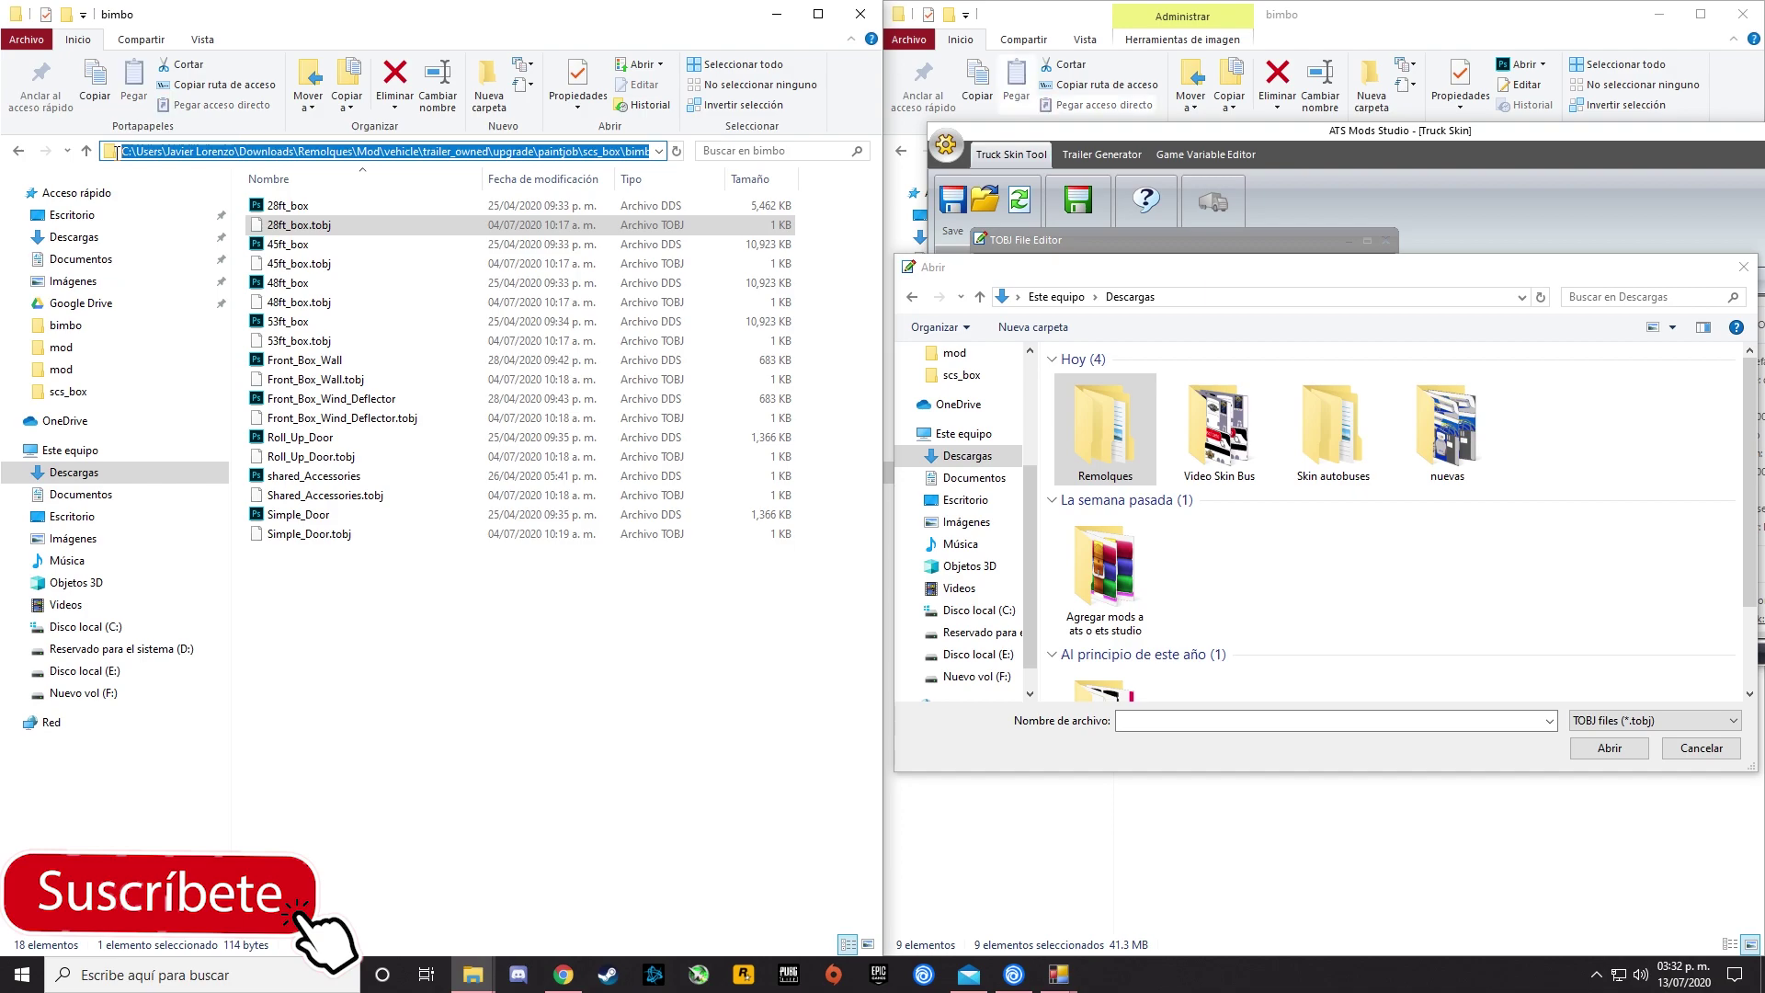
click(1239, 274)
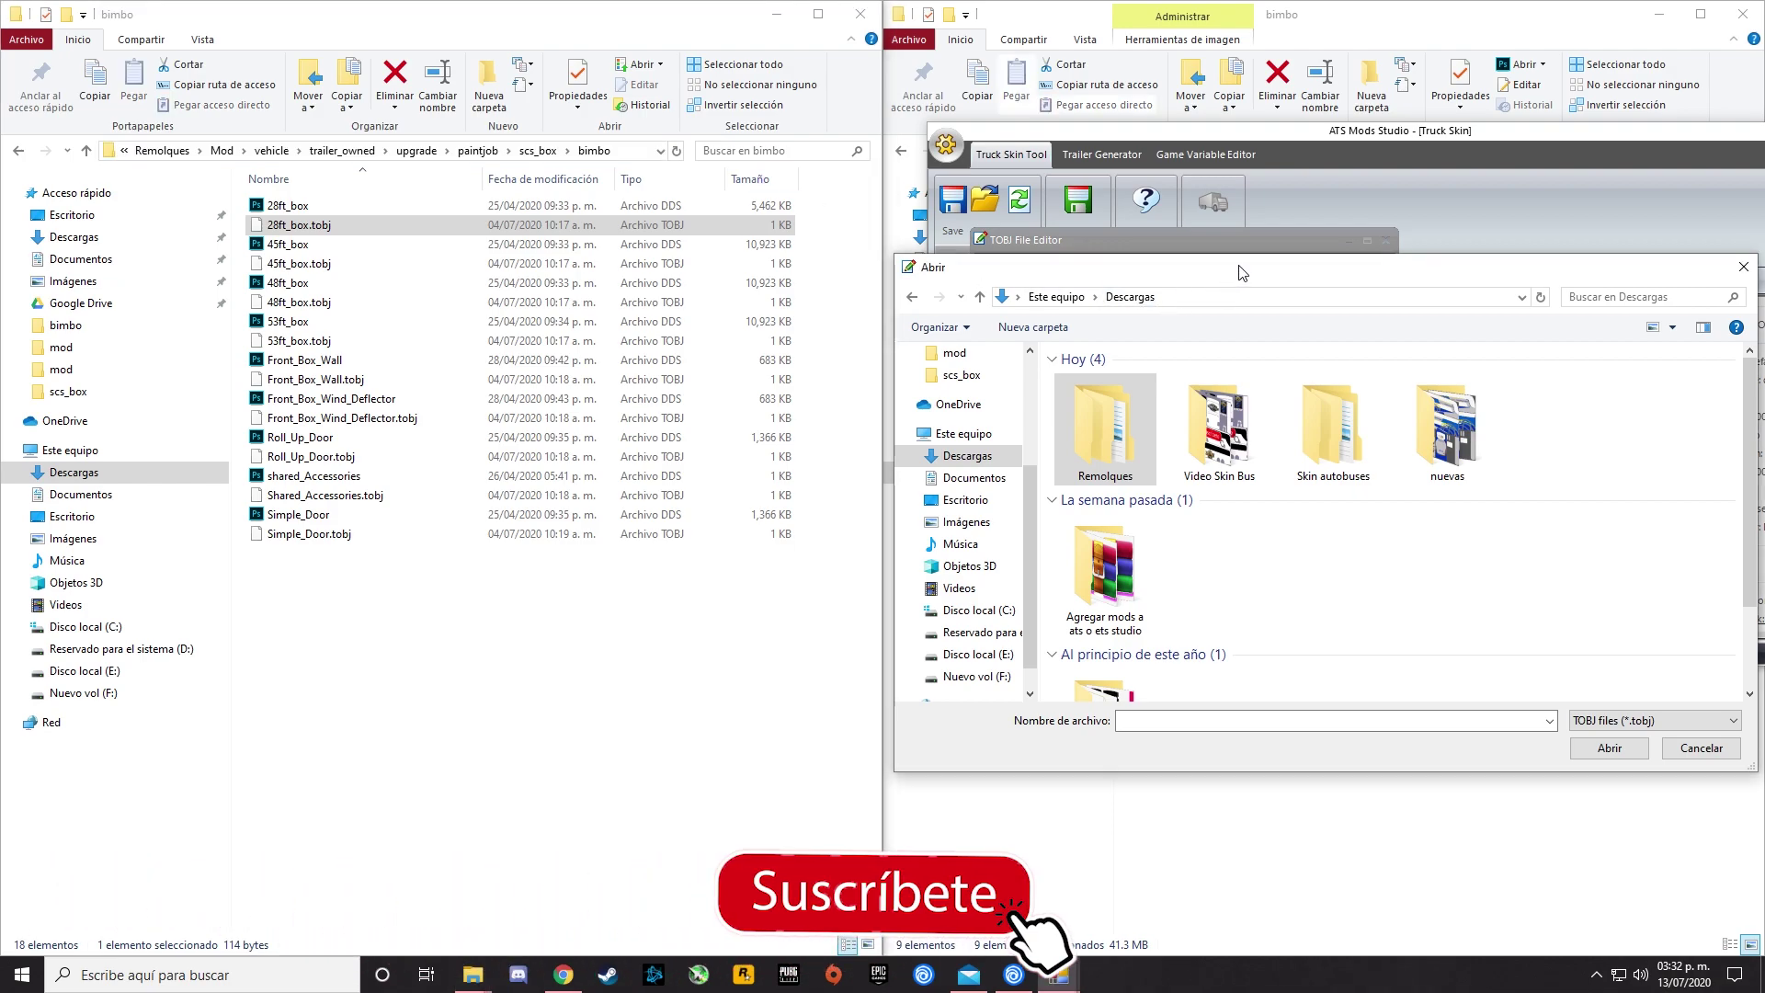
mouse_move(1238, 273)
mouse_down()
mouse_move(1189, 272)
mouse_move(1241, 237)
mouse_move(1269, 276)
mouse_move(1240, 282)
mouse_up()
click(1390, 300)
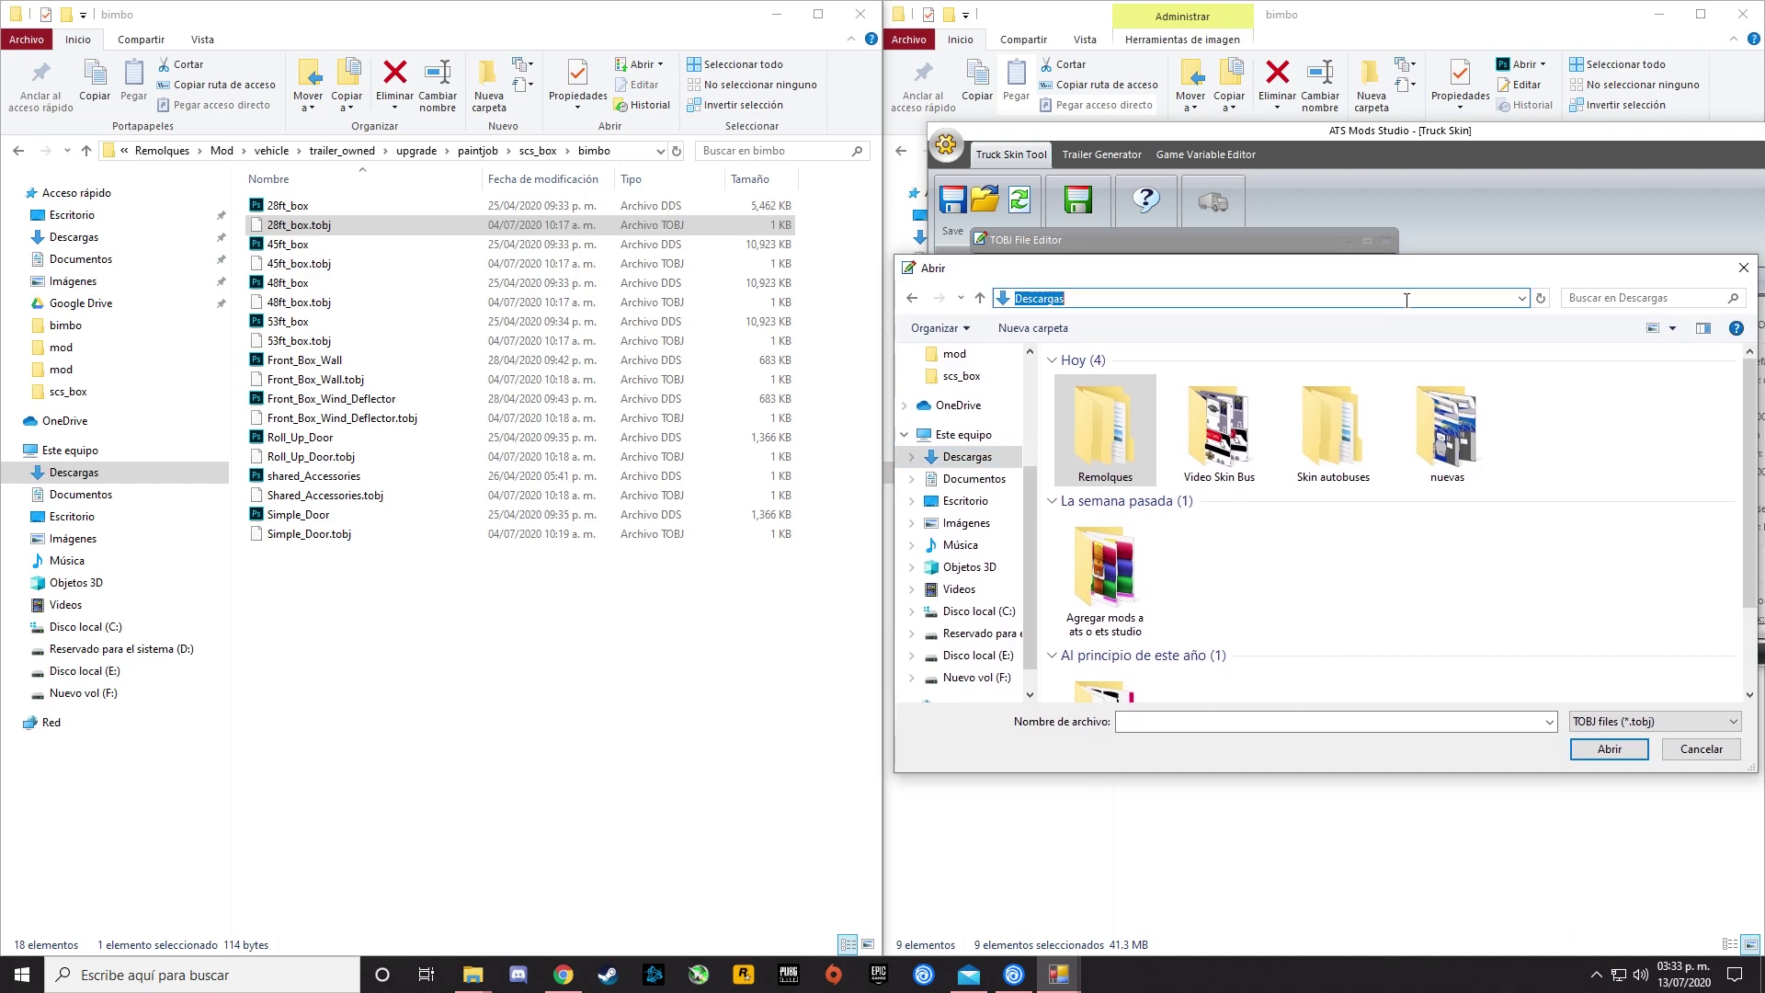
key(BackSpace)
key(ctrl+v)
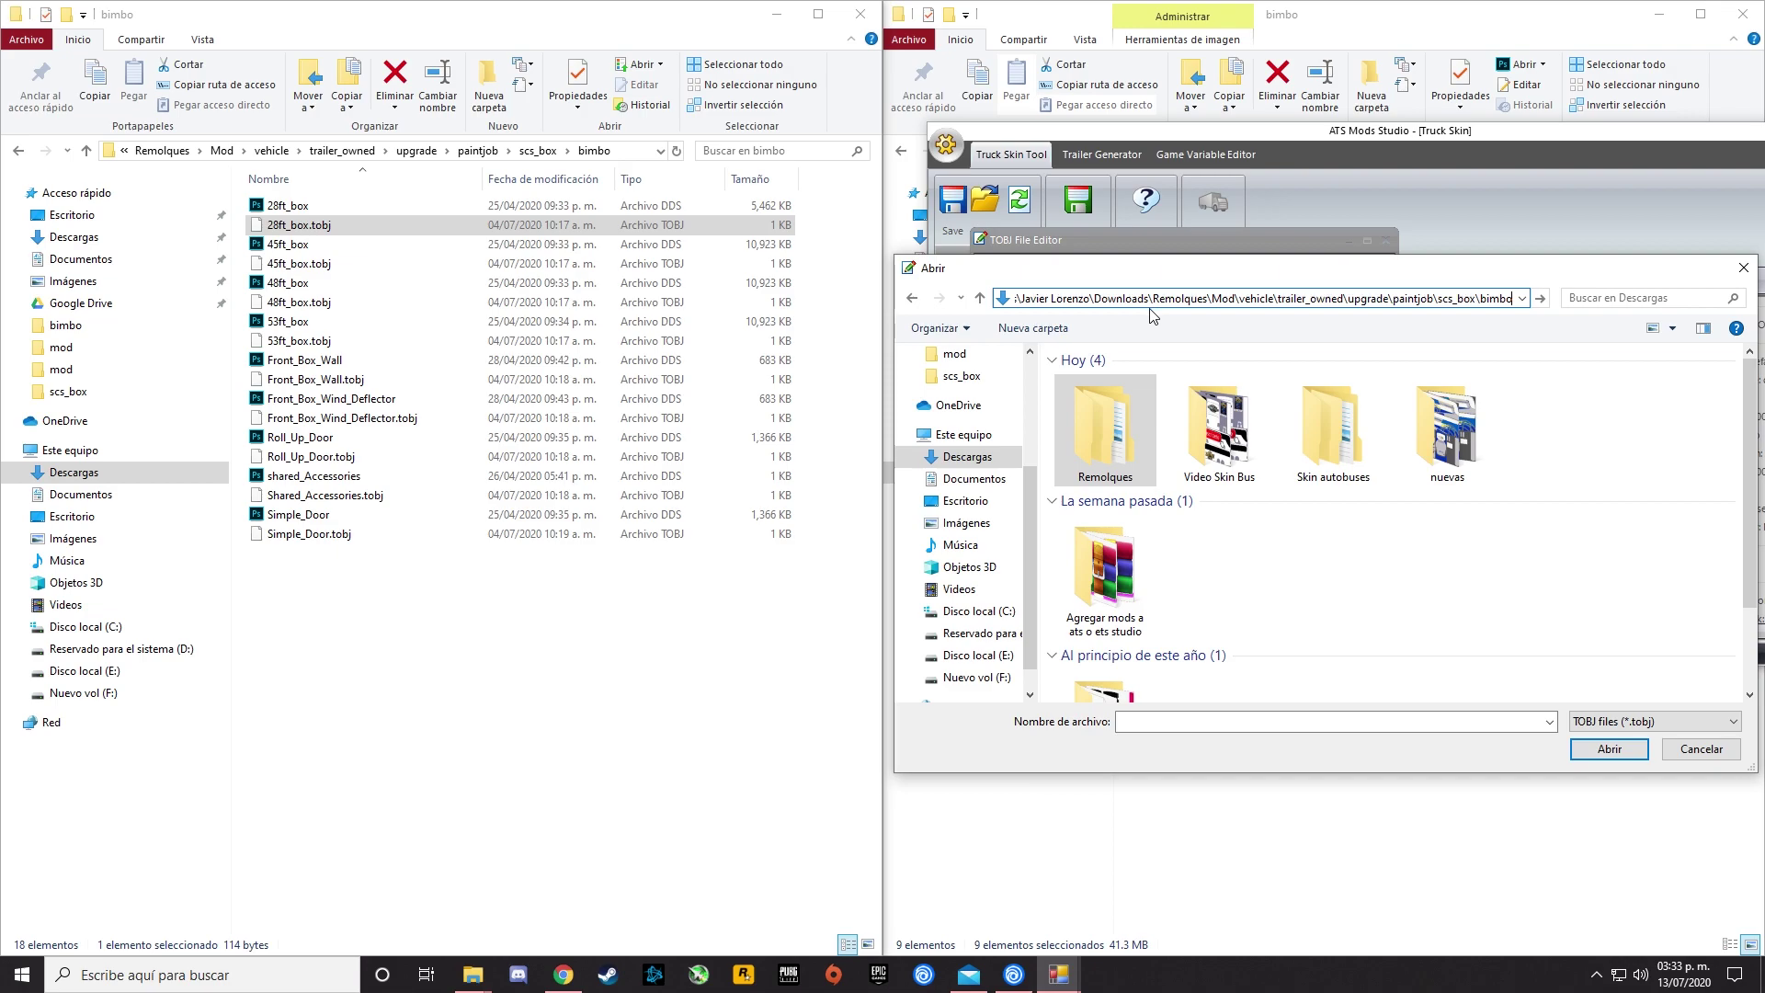
key(Return)
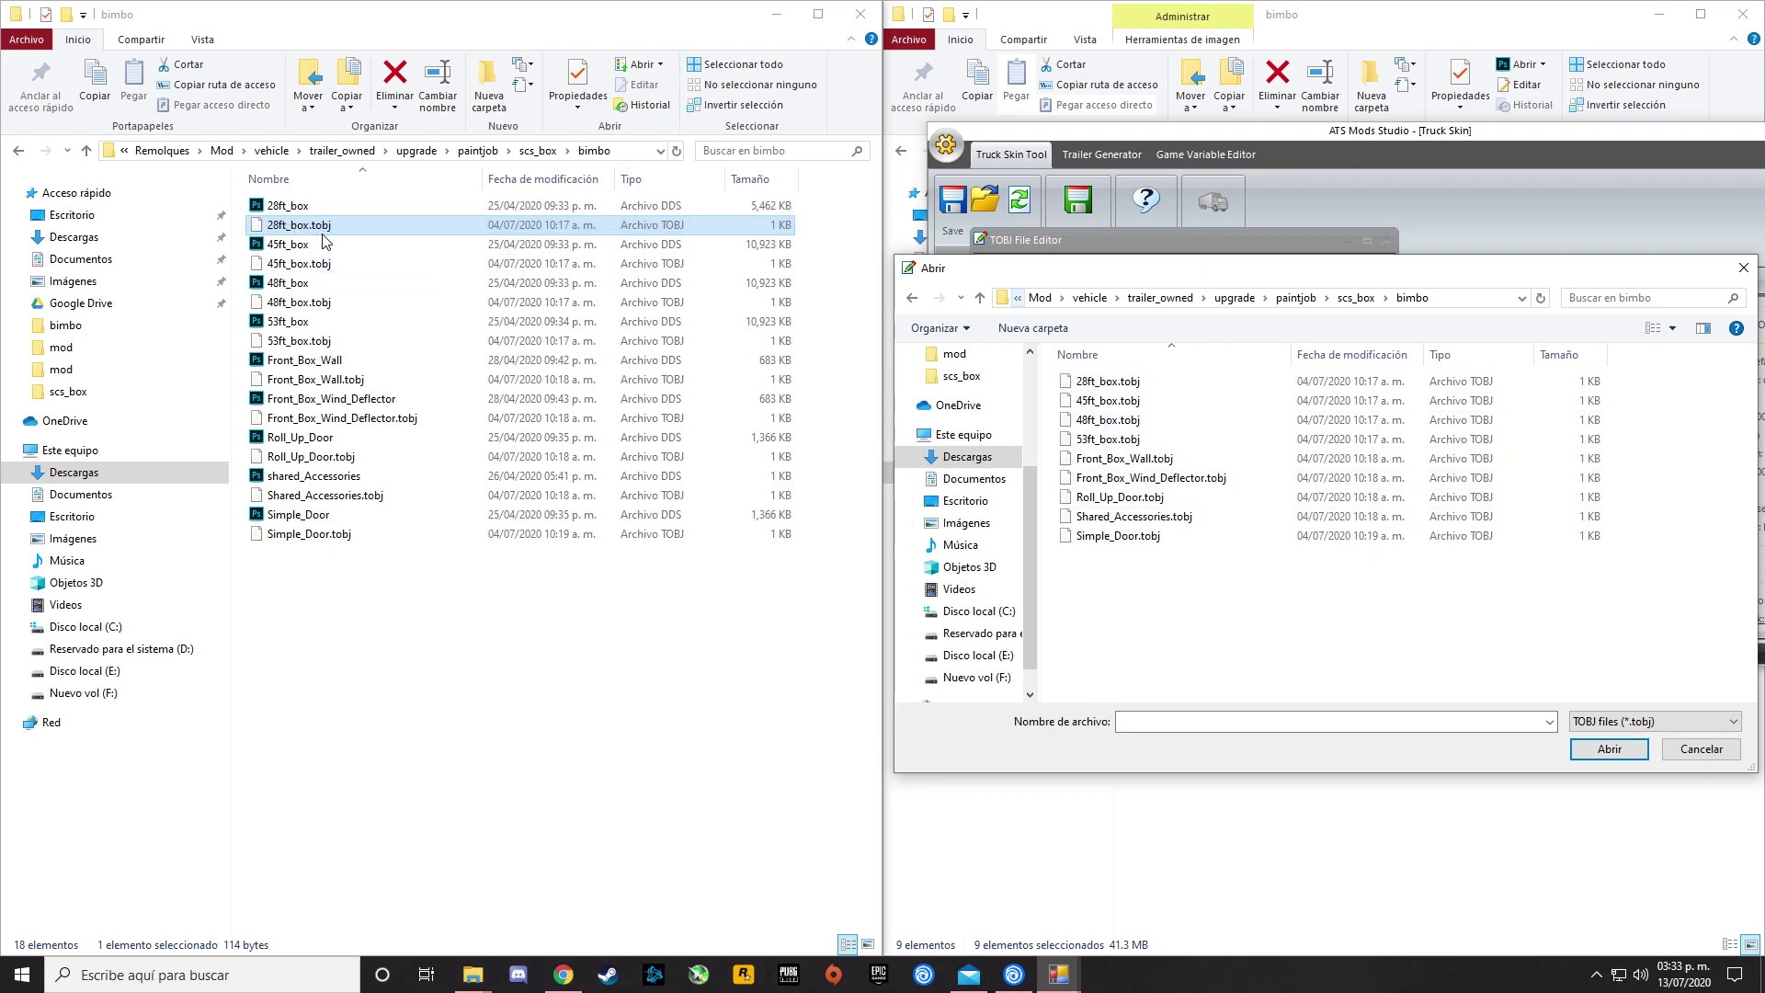
click(1100, 389)
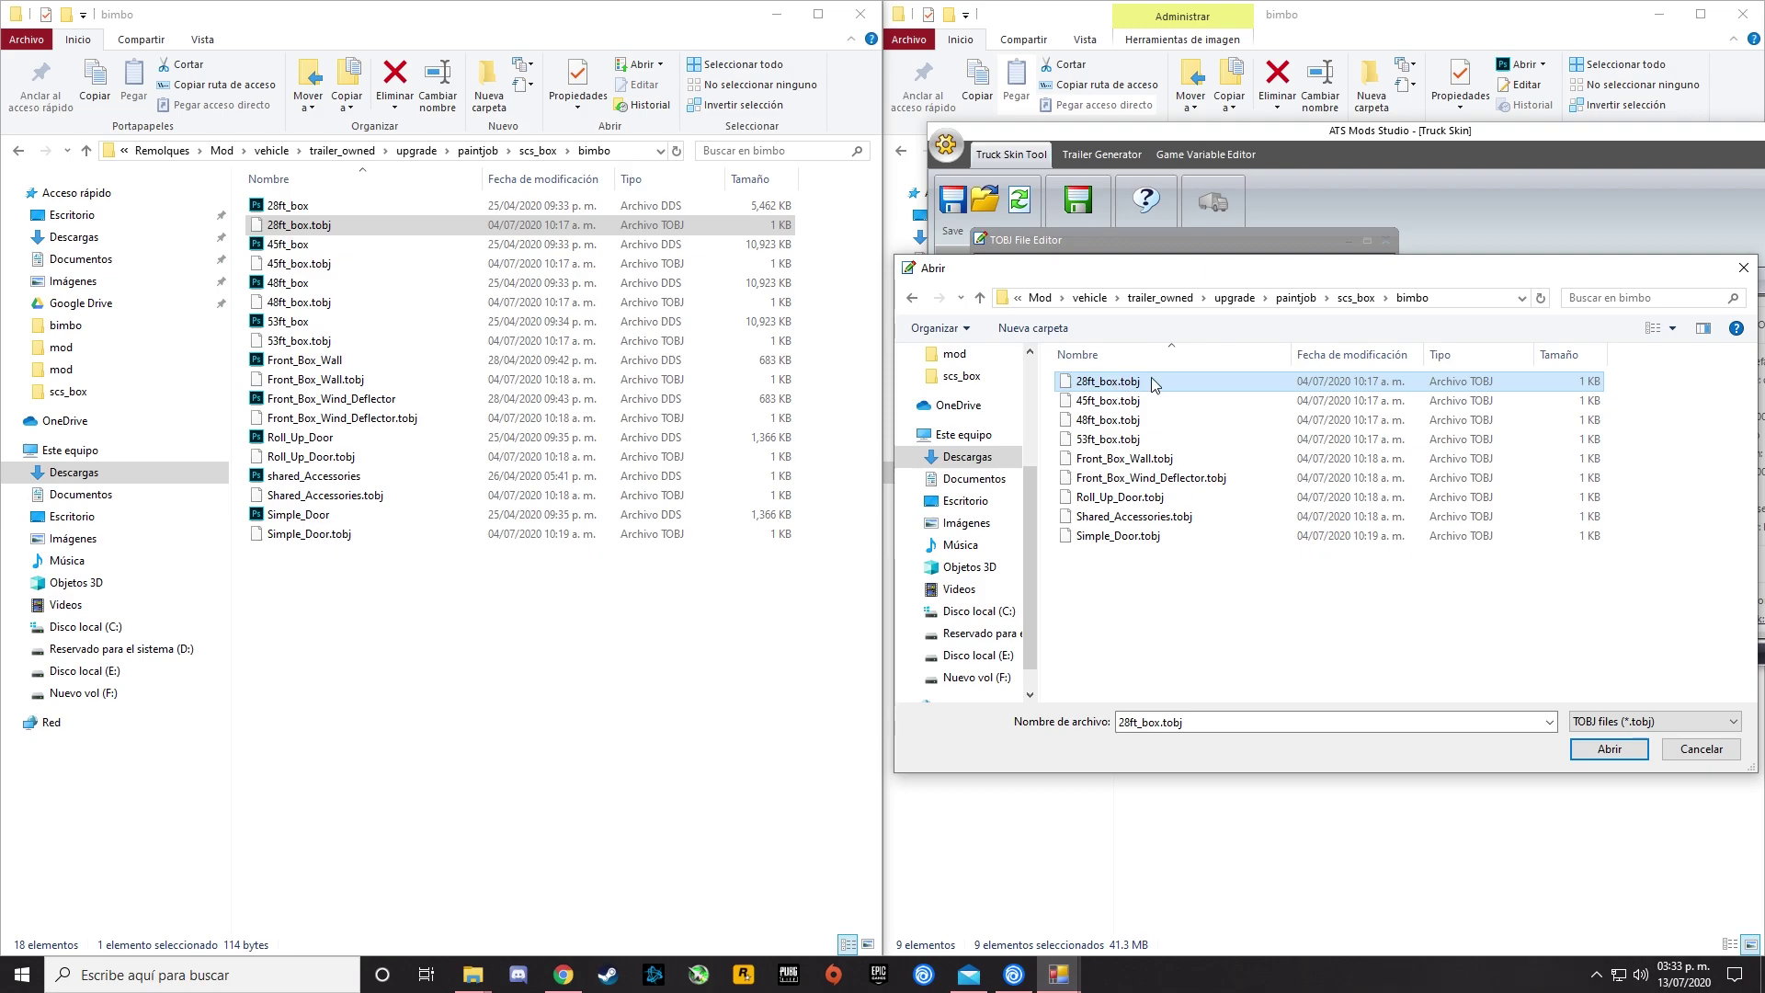
click(1608, 749)
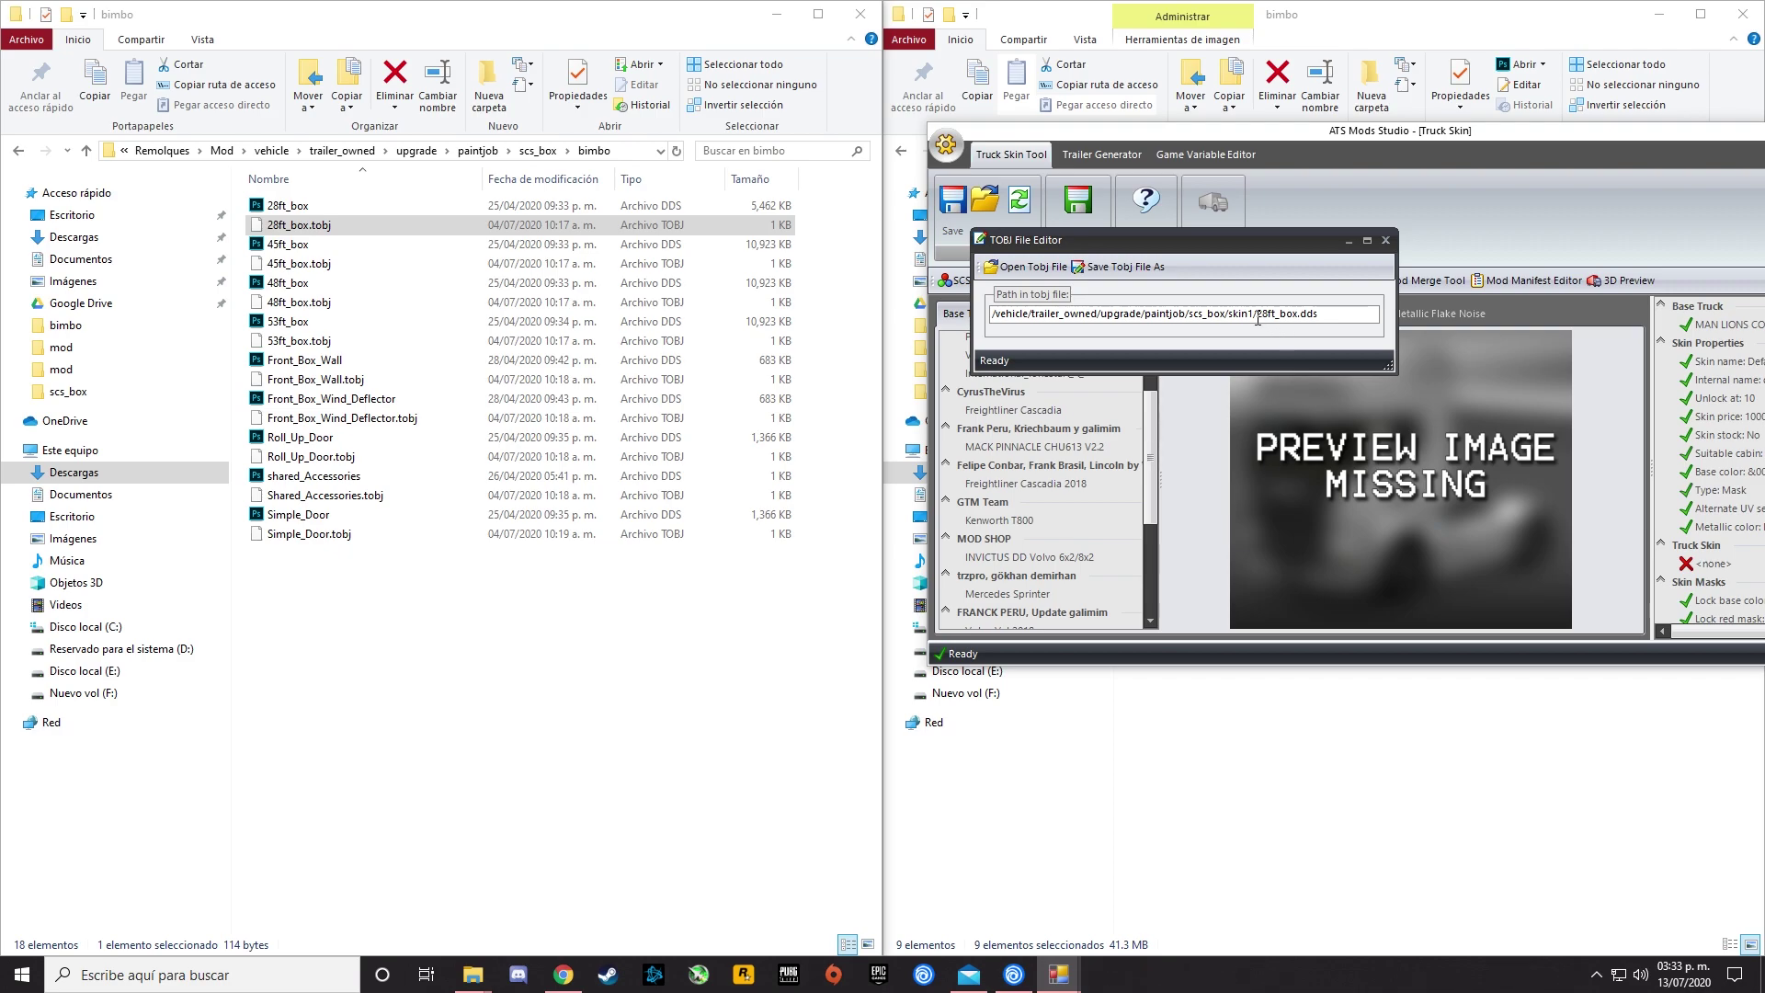
Replace the folder name skin1 with bimbo in the texture path of 28ft_box.tobj, checking the folder name in scs_box.
drag(1253, 312, 1232, 317)
click(1254, 315)
click(19, 150)
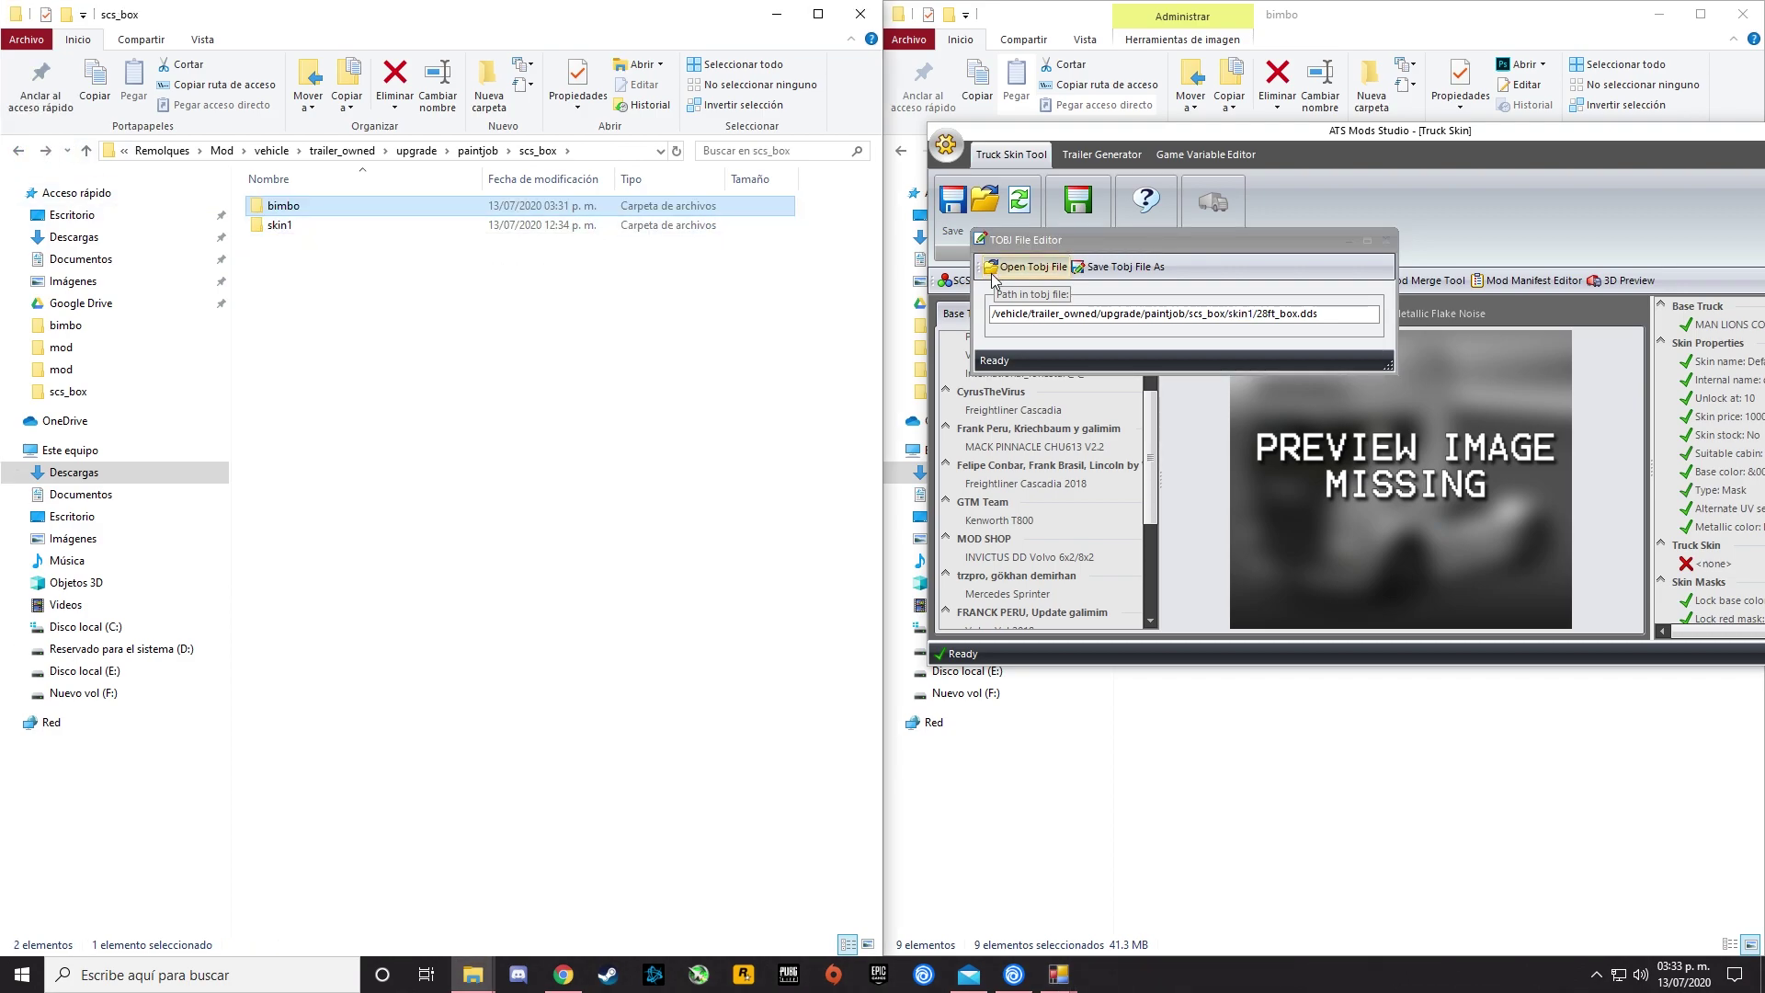
click(1252, 315)
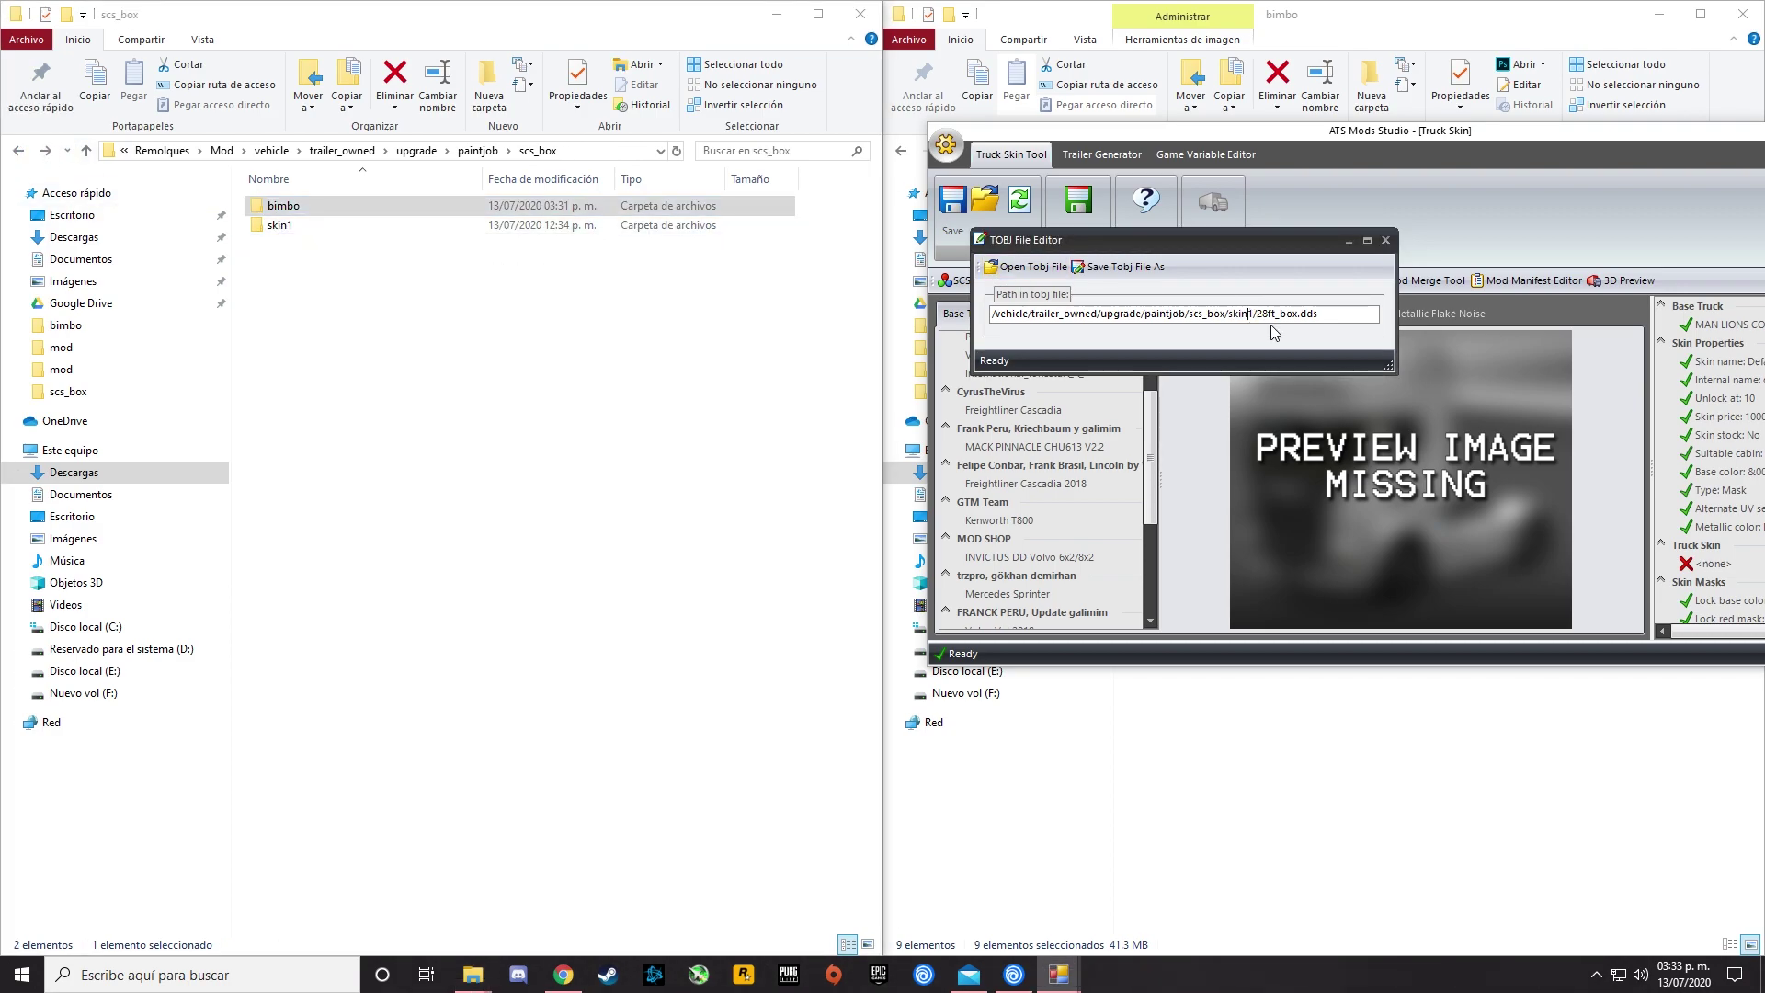
key(BackSpace)
key(BackSpace)
key(BackSpace)
key(BackSpace)
key(BackSpace)
text(bimbo)
Save the edited TOBJ file over the existing 28ft_box.tobj in the bimbo folder.
click(1116, 267)
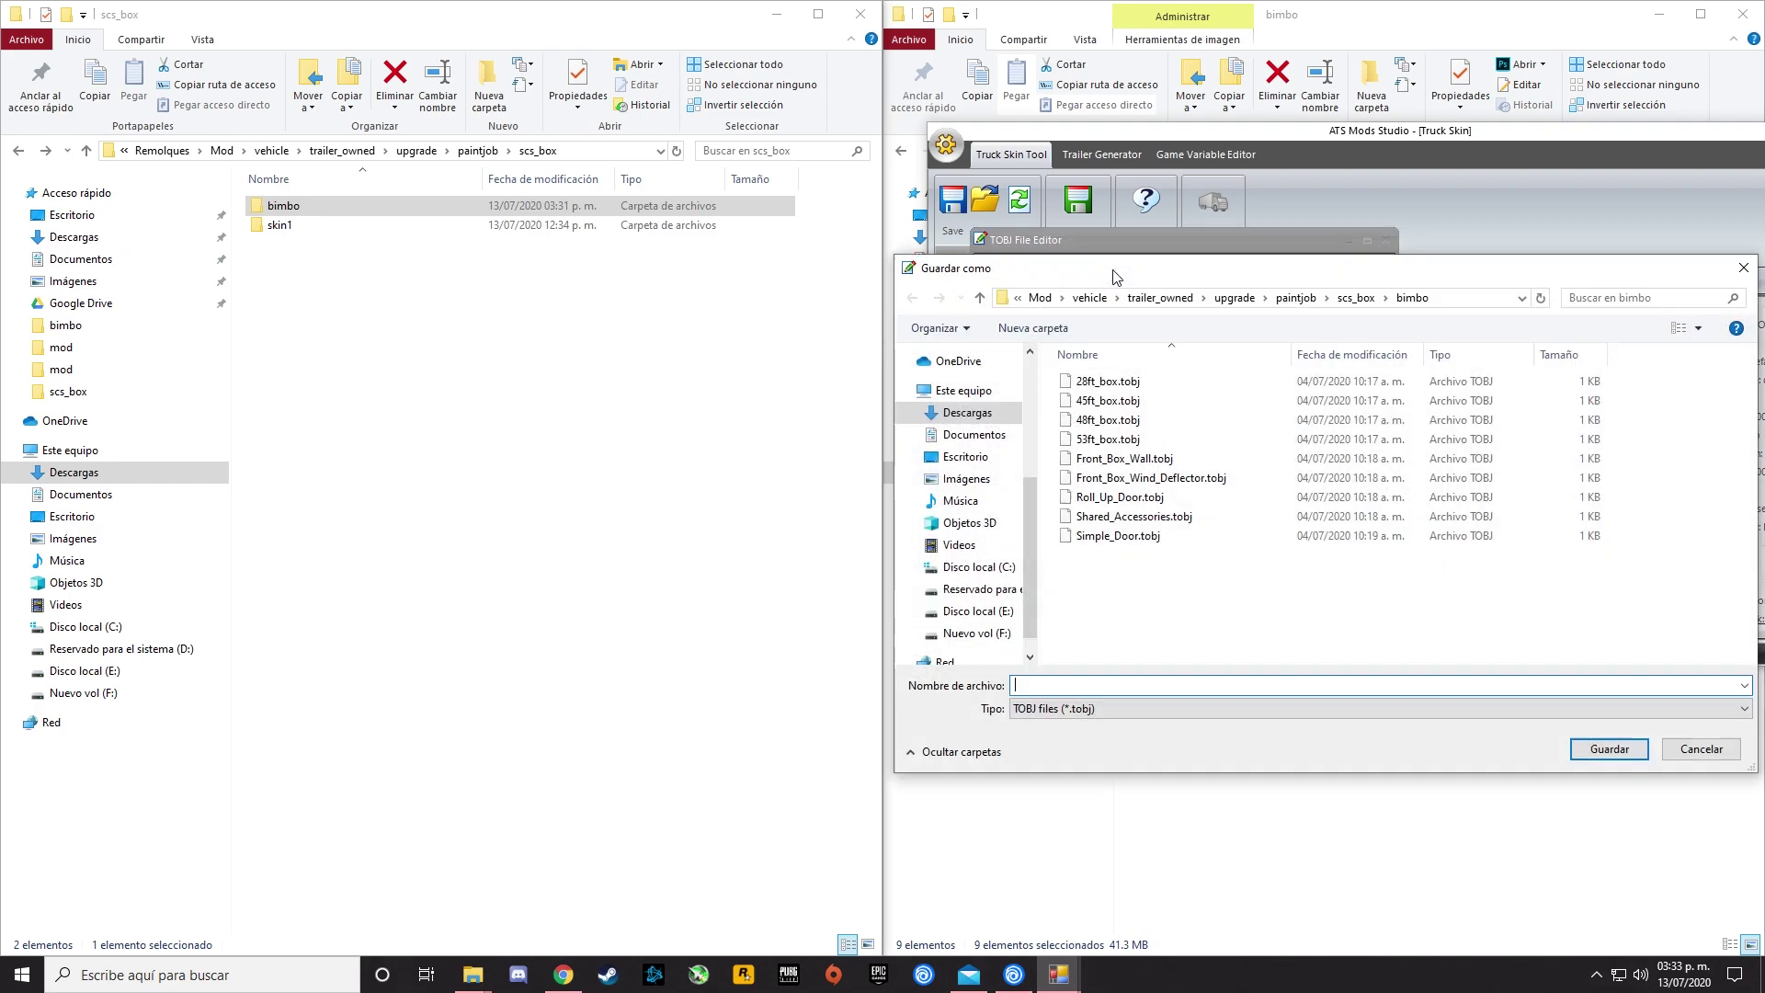
click(1096, 385)
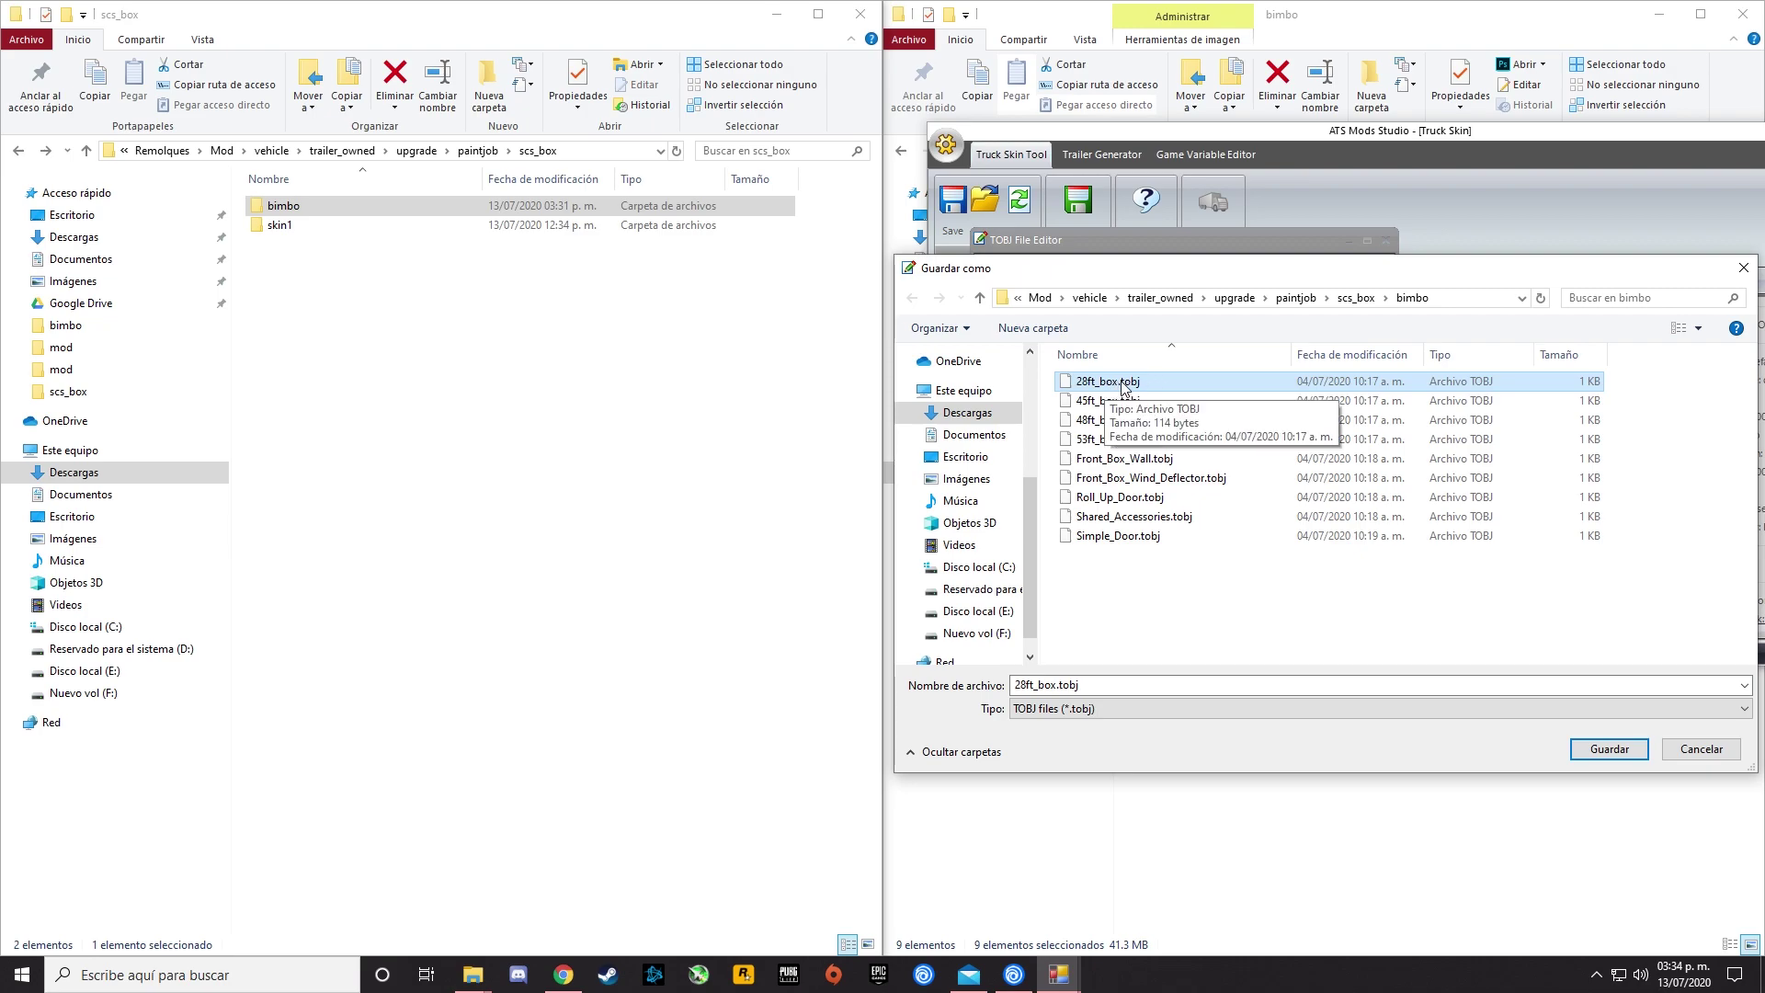
click(1095, 384)
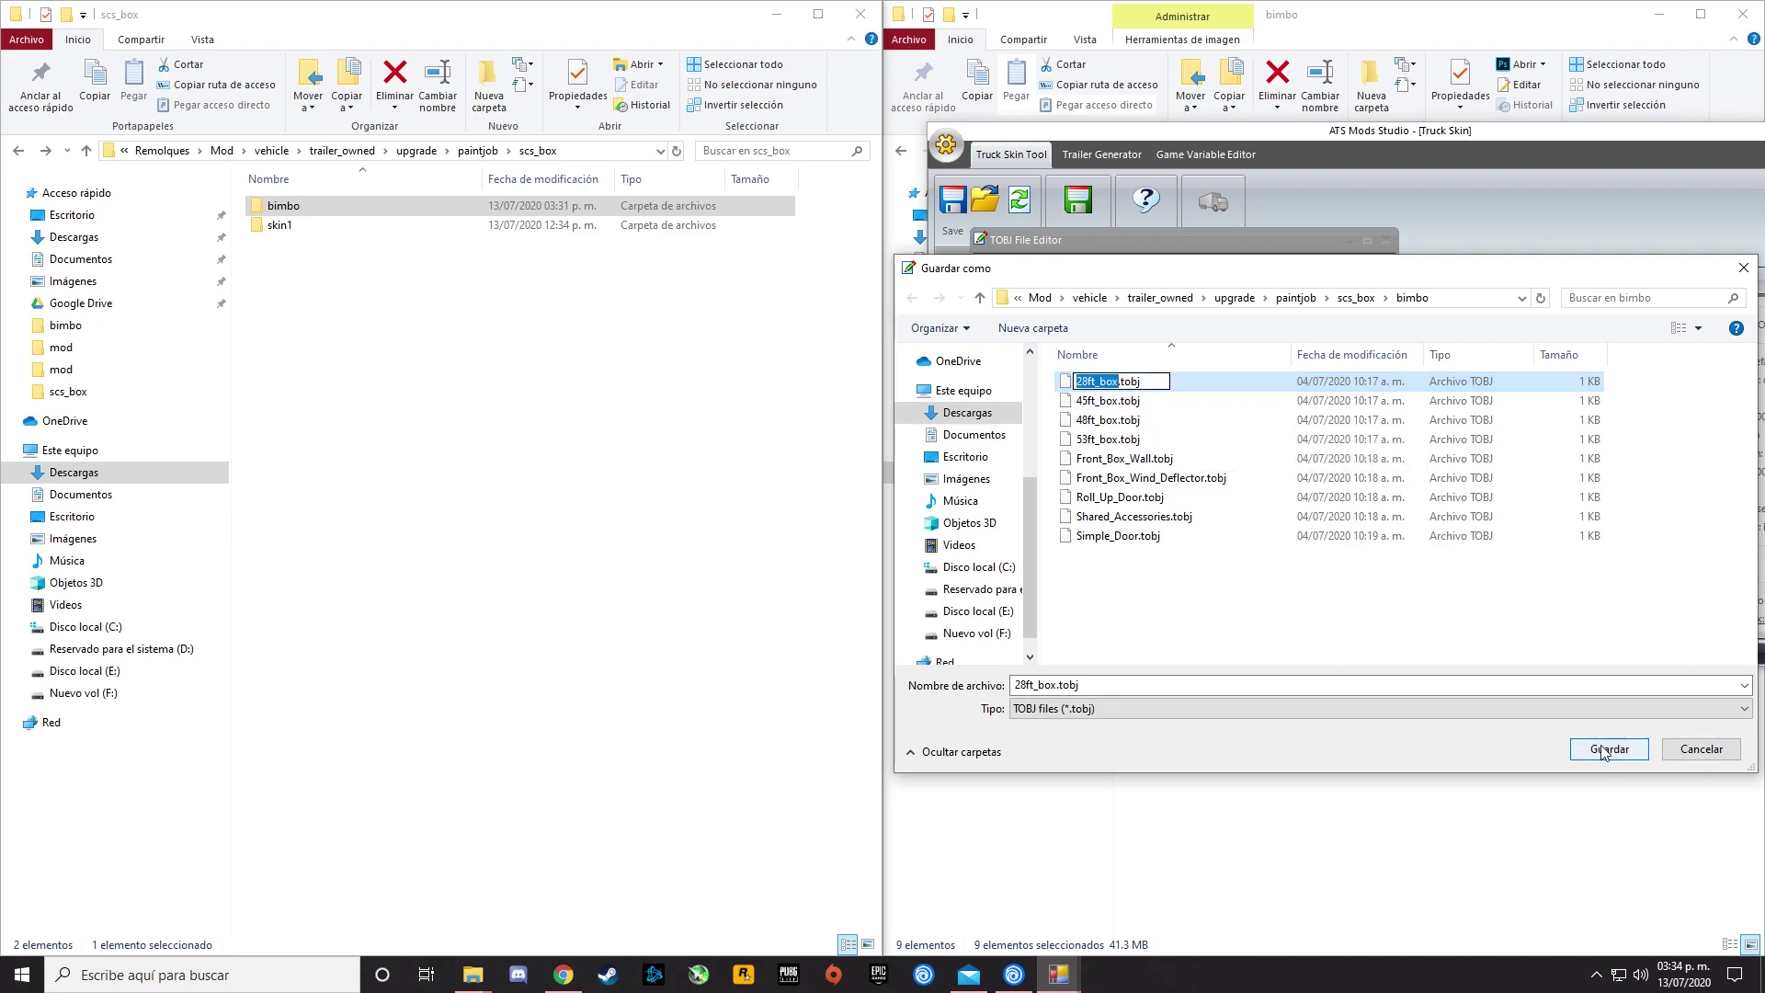
click(1204, 382)
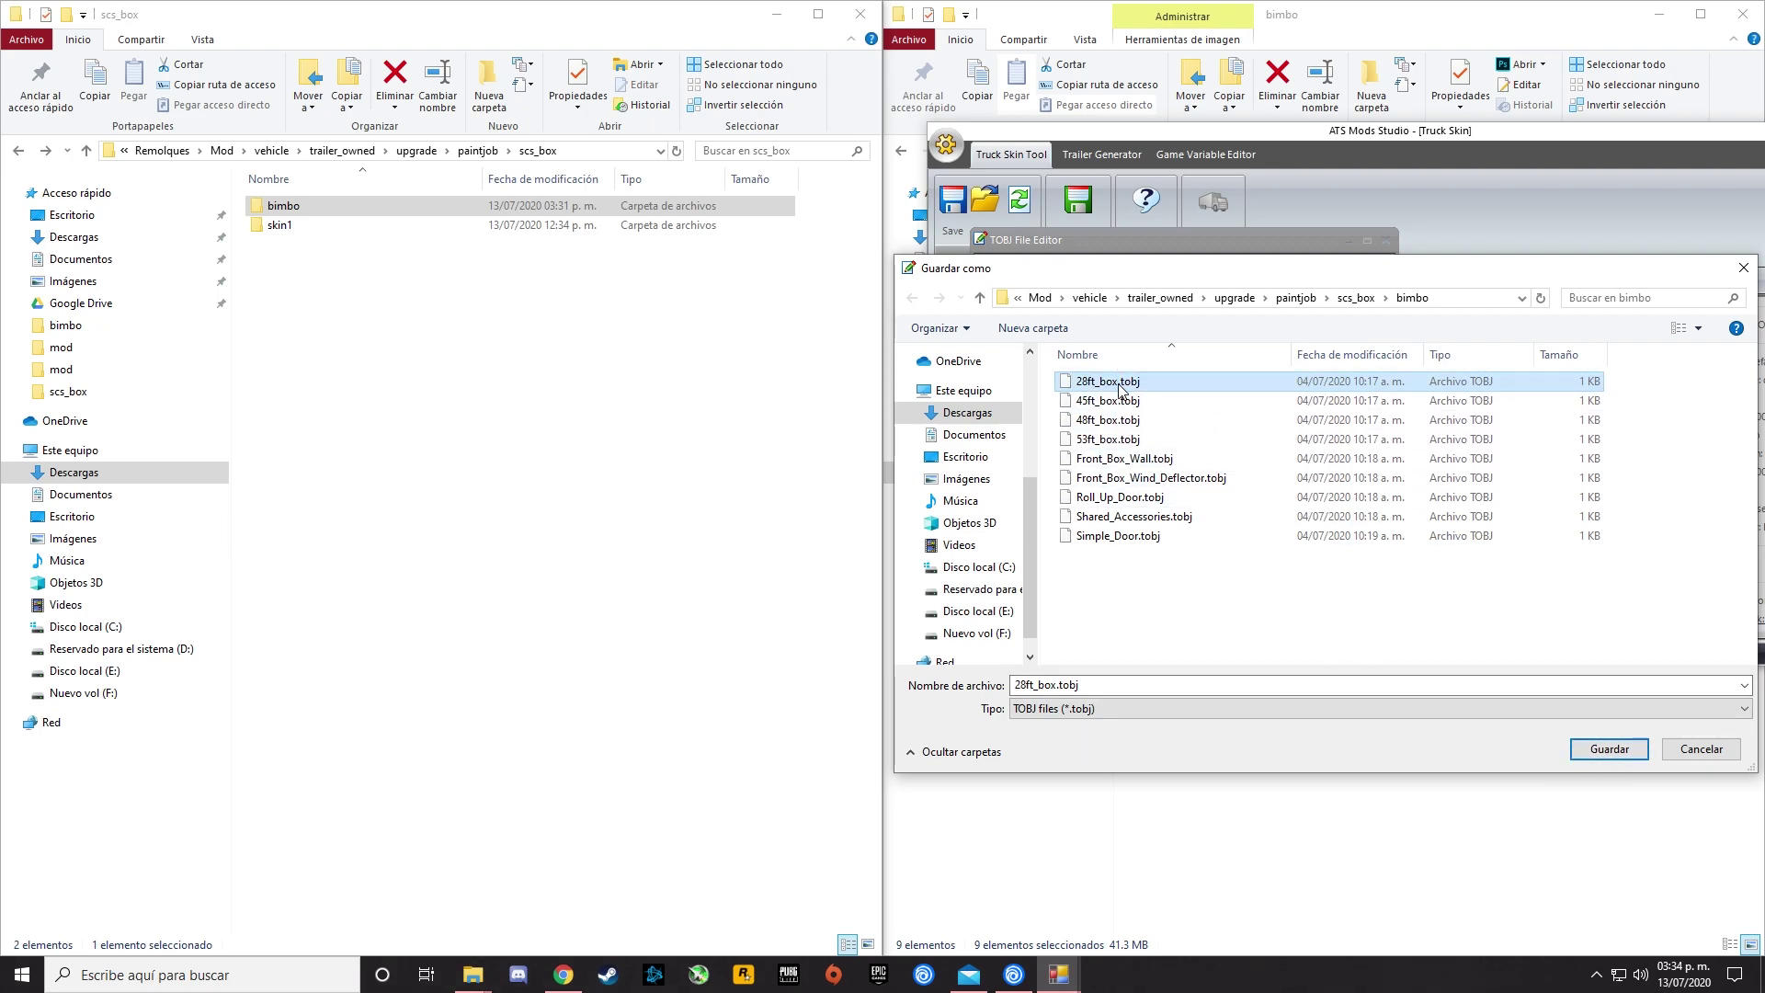
click(1600, 751)
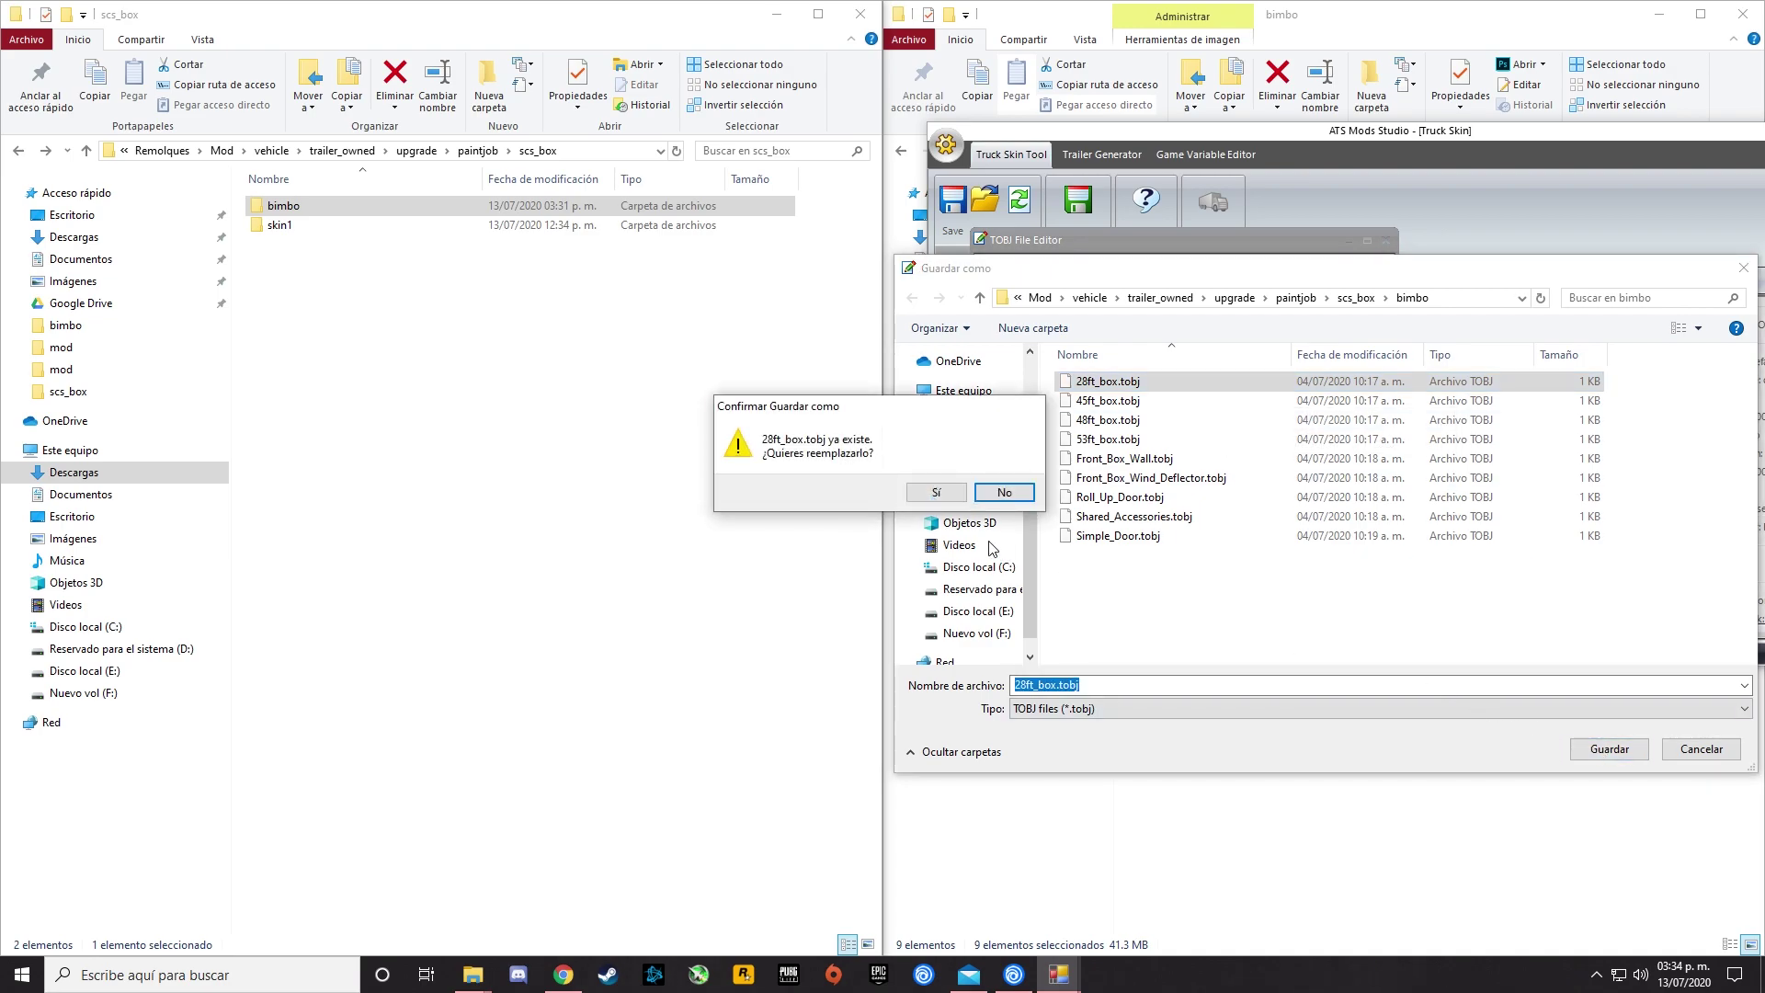
click(941, 495)
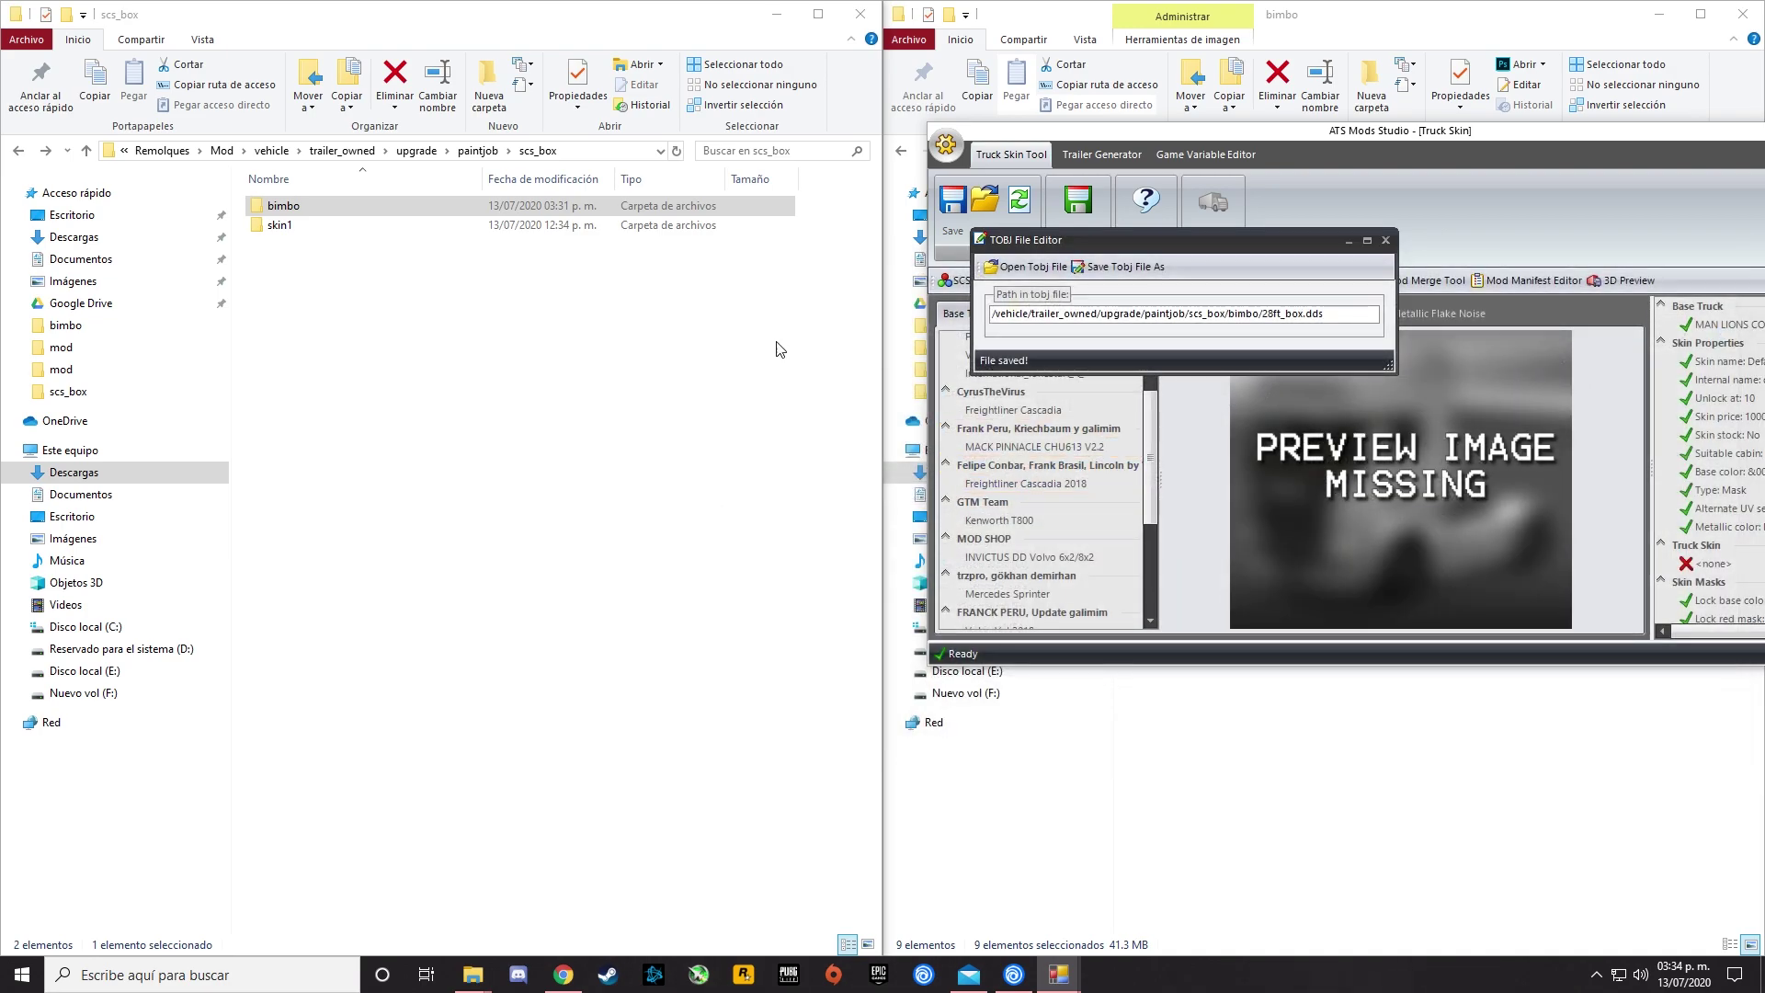
Open 45ft_box.tobj from scs_box's bimbo folder and replace skin1 with bimbo in its texture path.
double_click(358, 207)
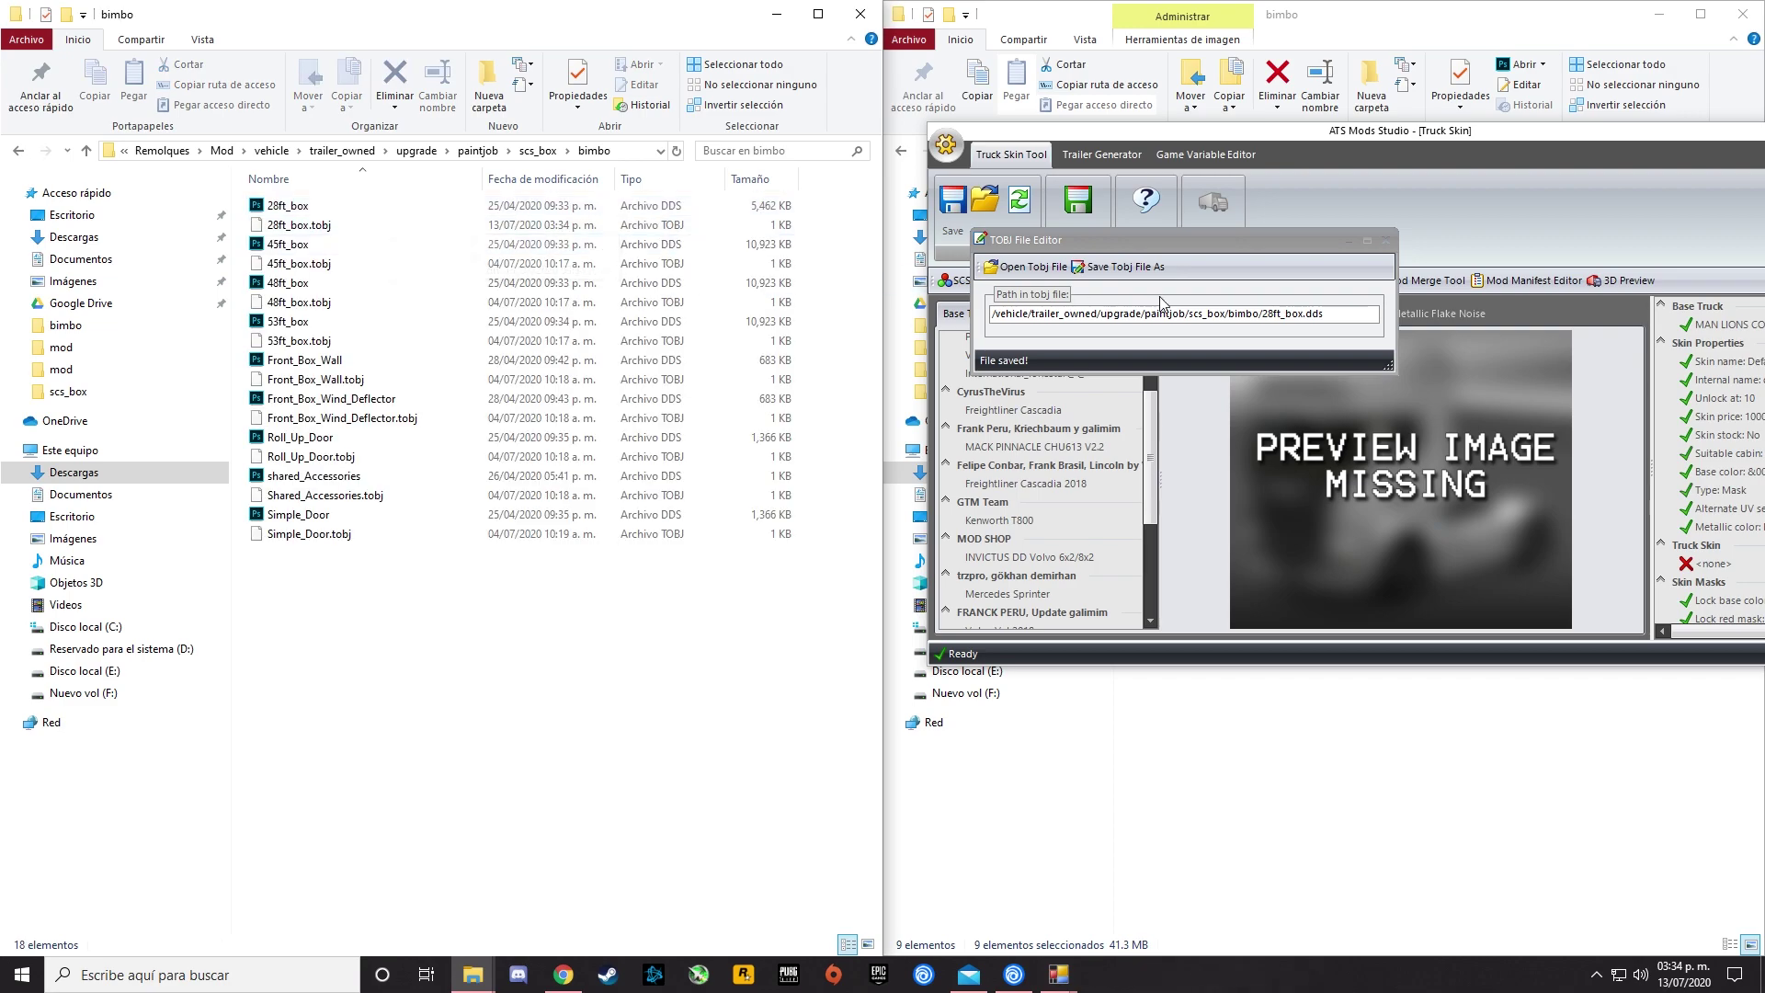
click(1026, 267)
click(1108, 401)
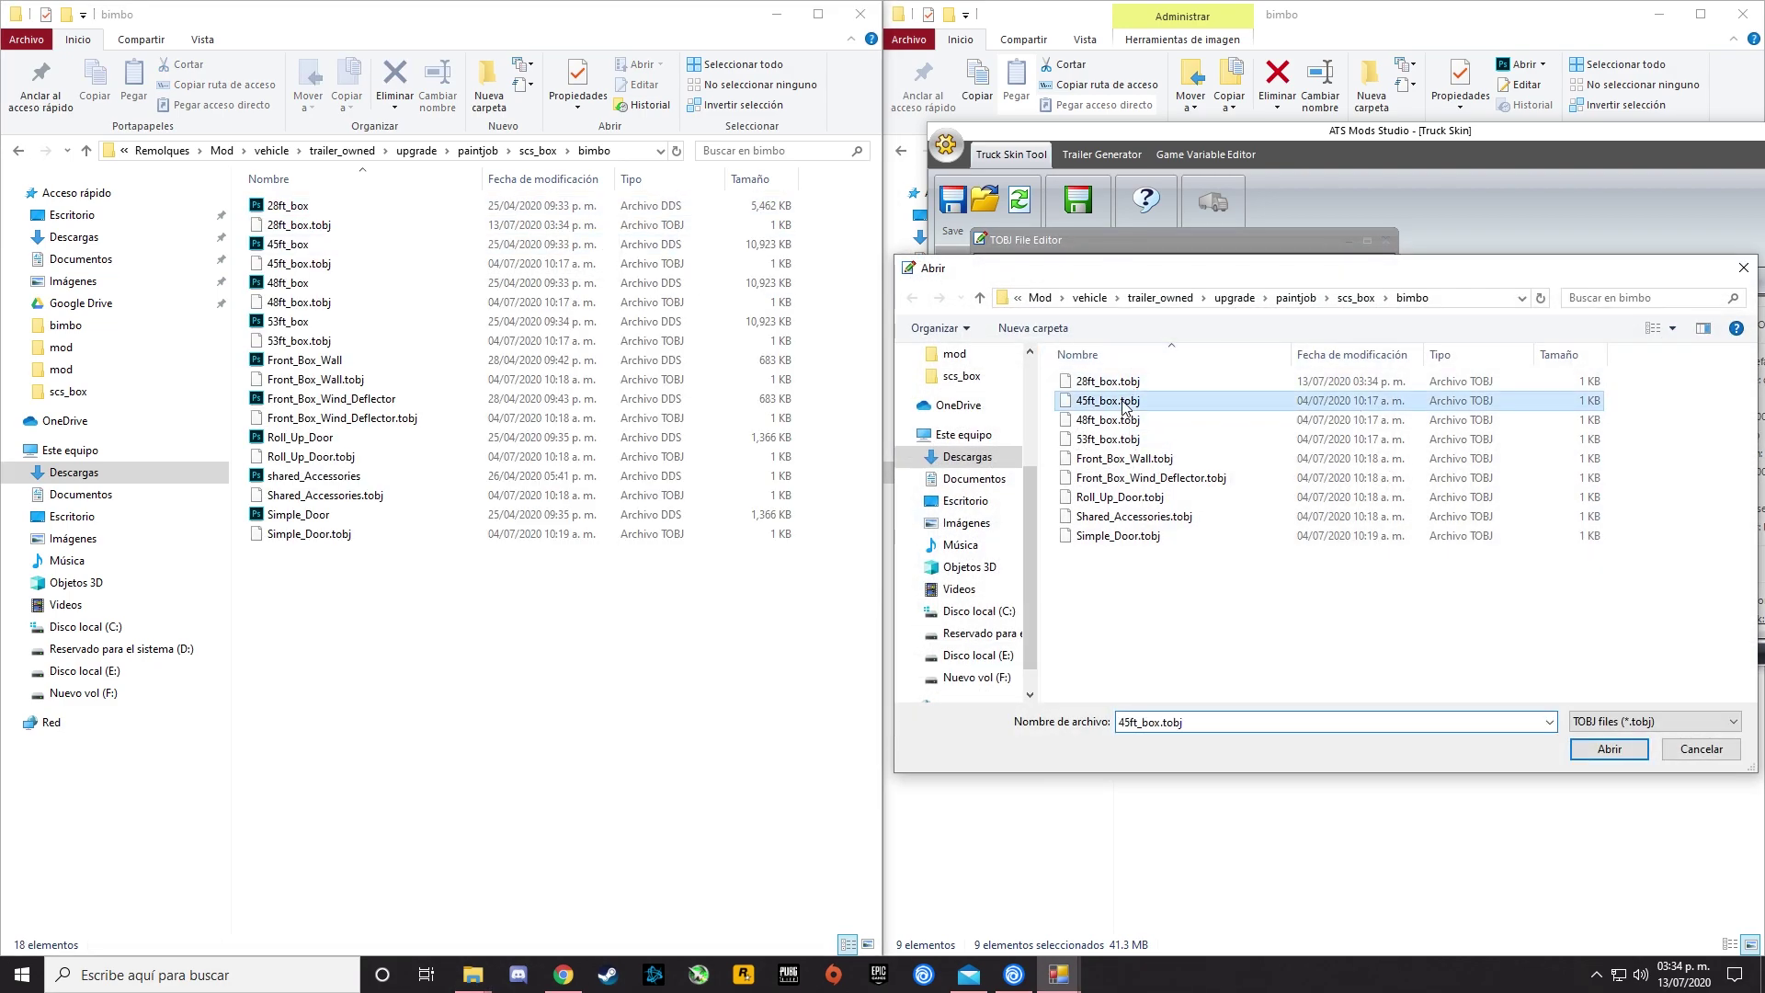
click(1607, 749)
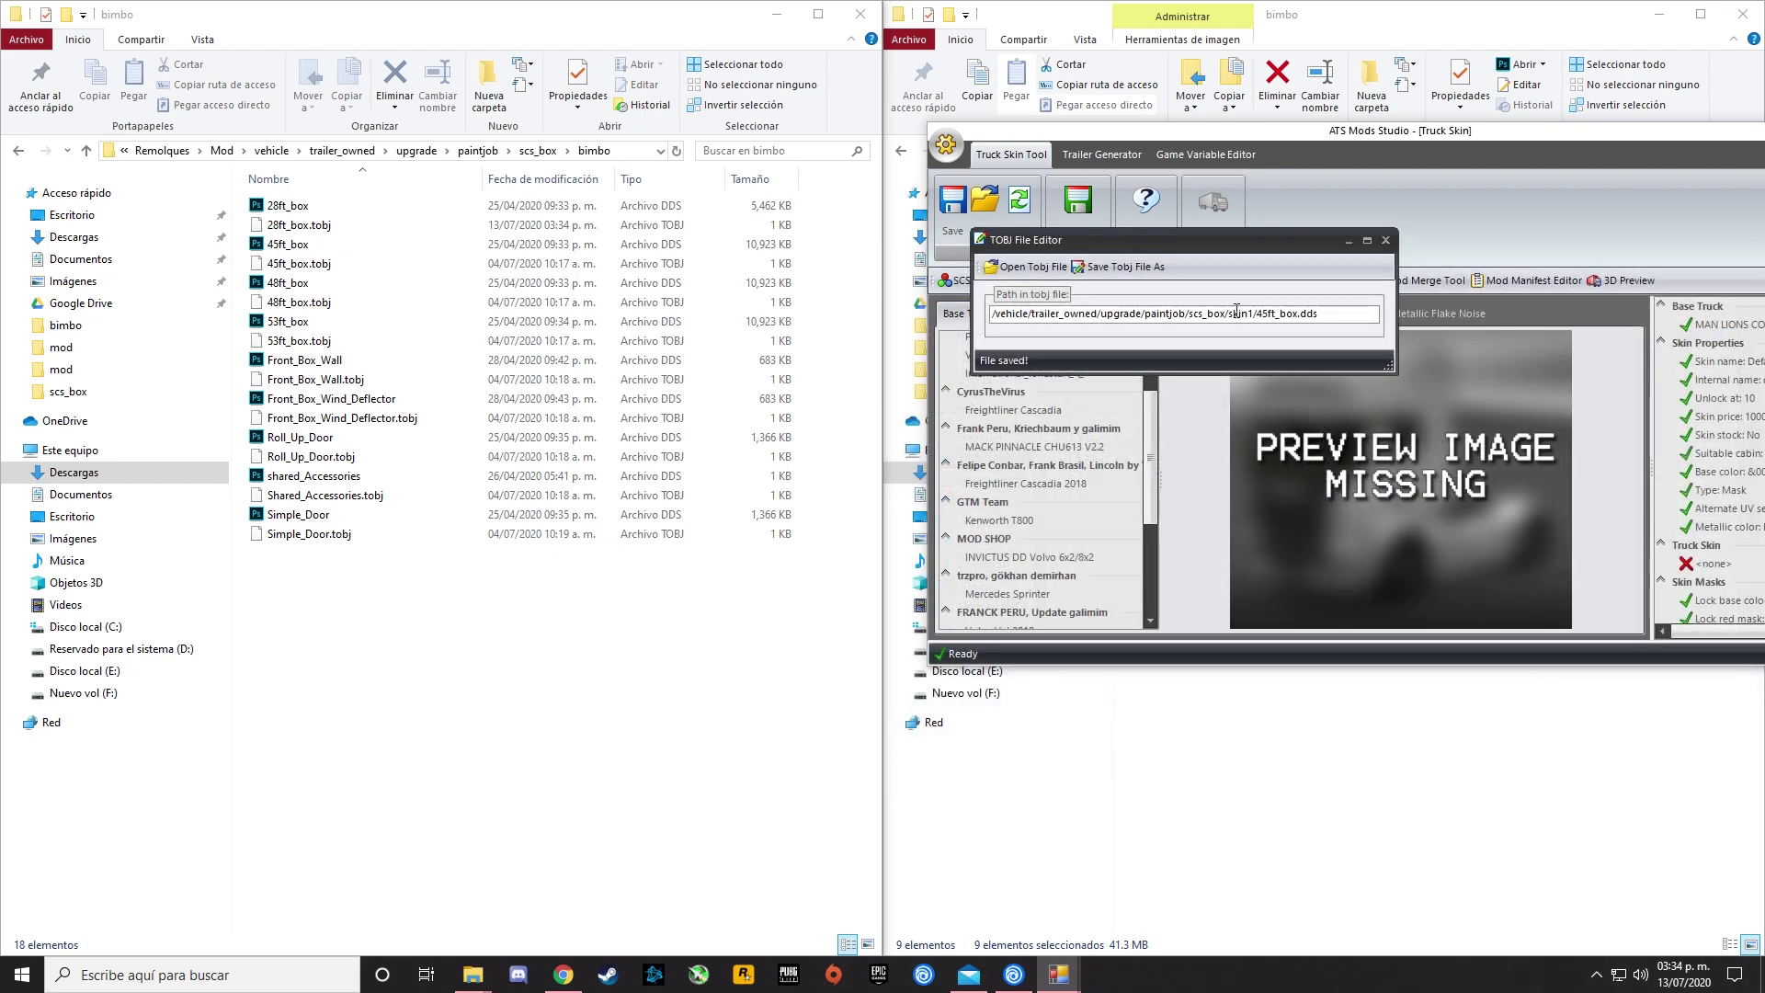
drag(1255, 313, 1246, 319)
text(bimbo)
Save the edited TOBJ file over the existing 45ft_box.tobj in the bimbo folder.
click(1121, 267)
click(1108, 400)
click(1607, 749)
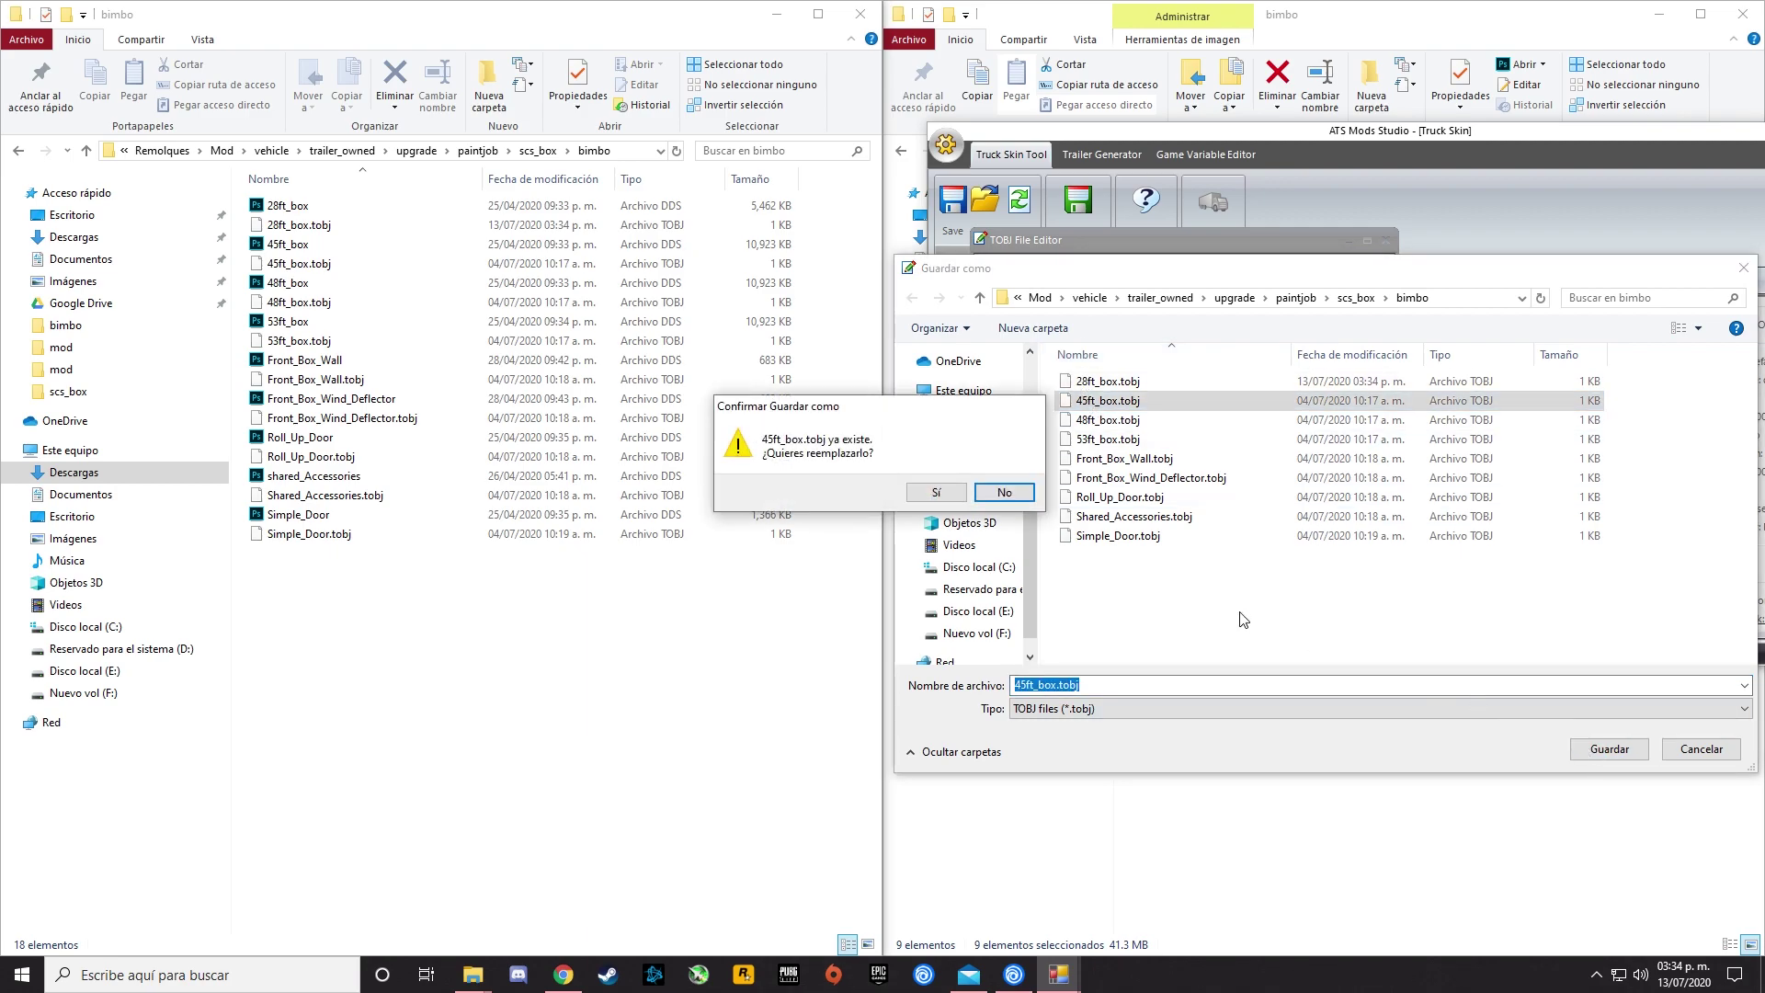
click(937, 494)
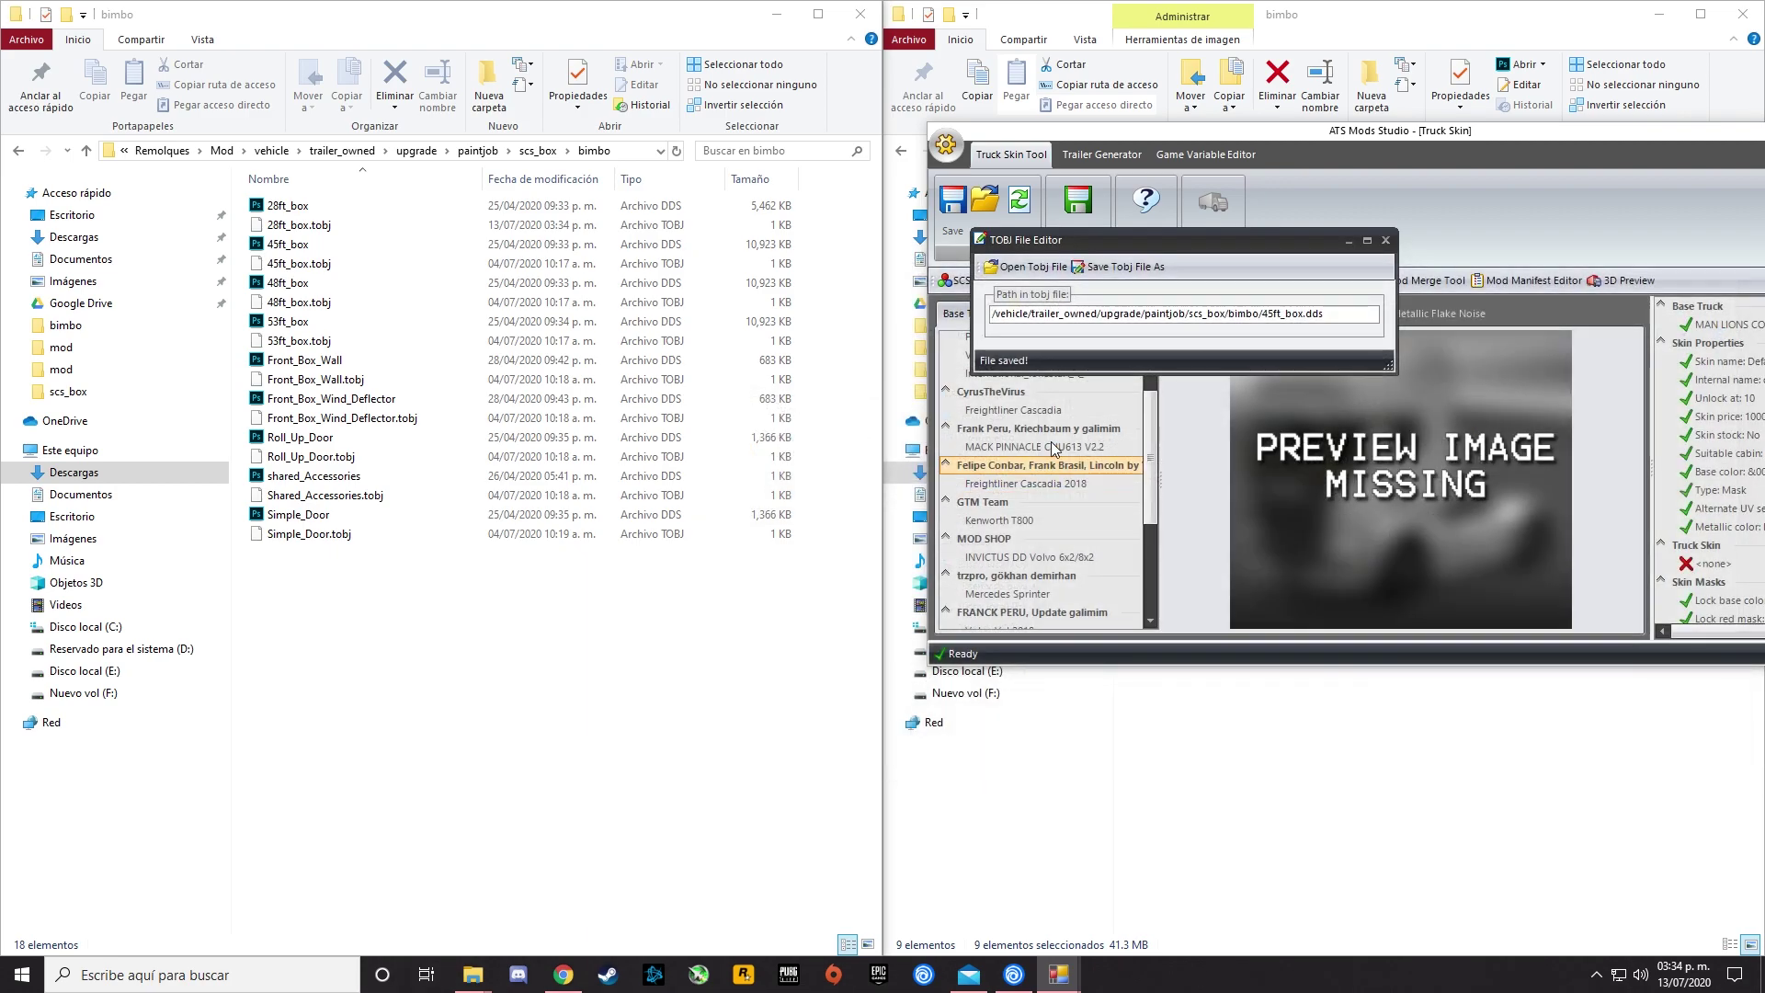
Open 48ft_box.tobj from the bimbo folder and replace skin1 with bimbo in its texture path.
click(1024, 267)
click(1108, 420)
click(1609, 749)
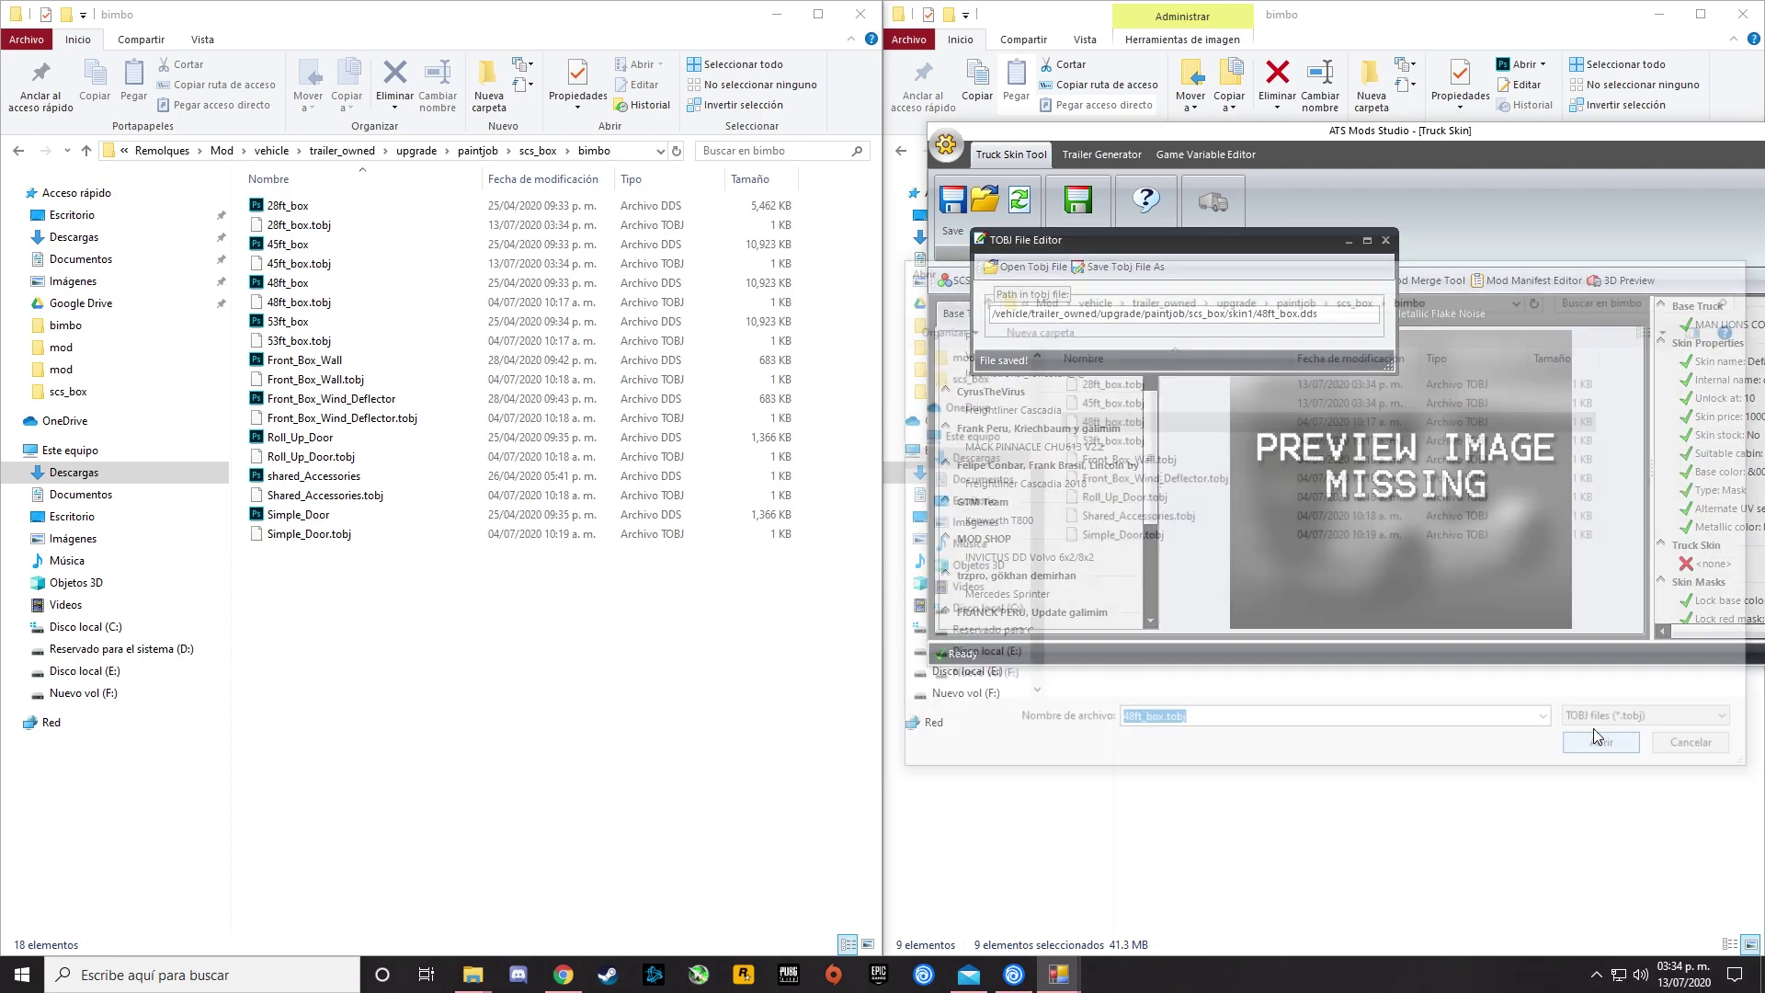
key(BackSpace)
key(BackSpace)
key(BackSpace)
key(BackSpace)
key(BackSpace)
text(bimbo)
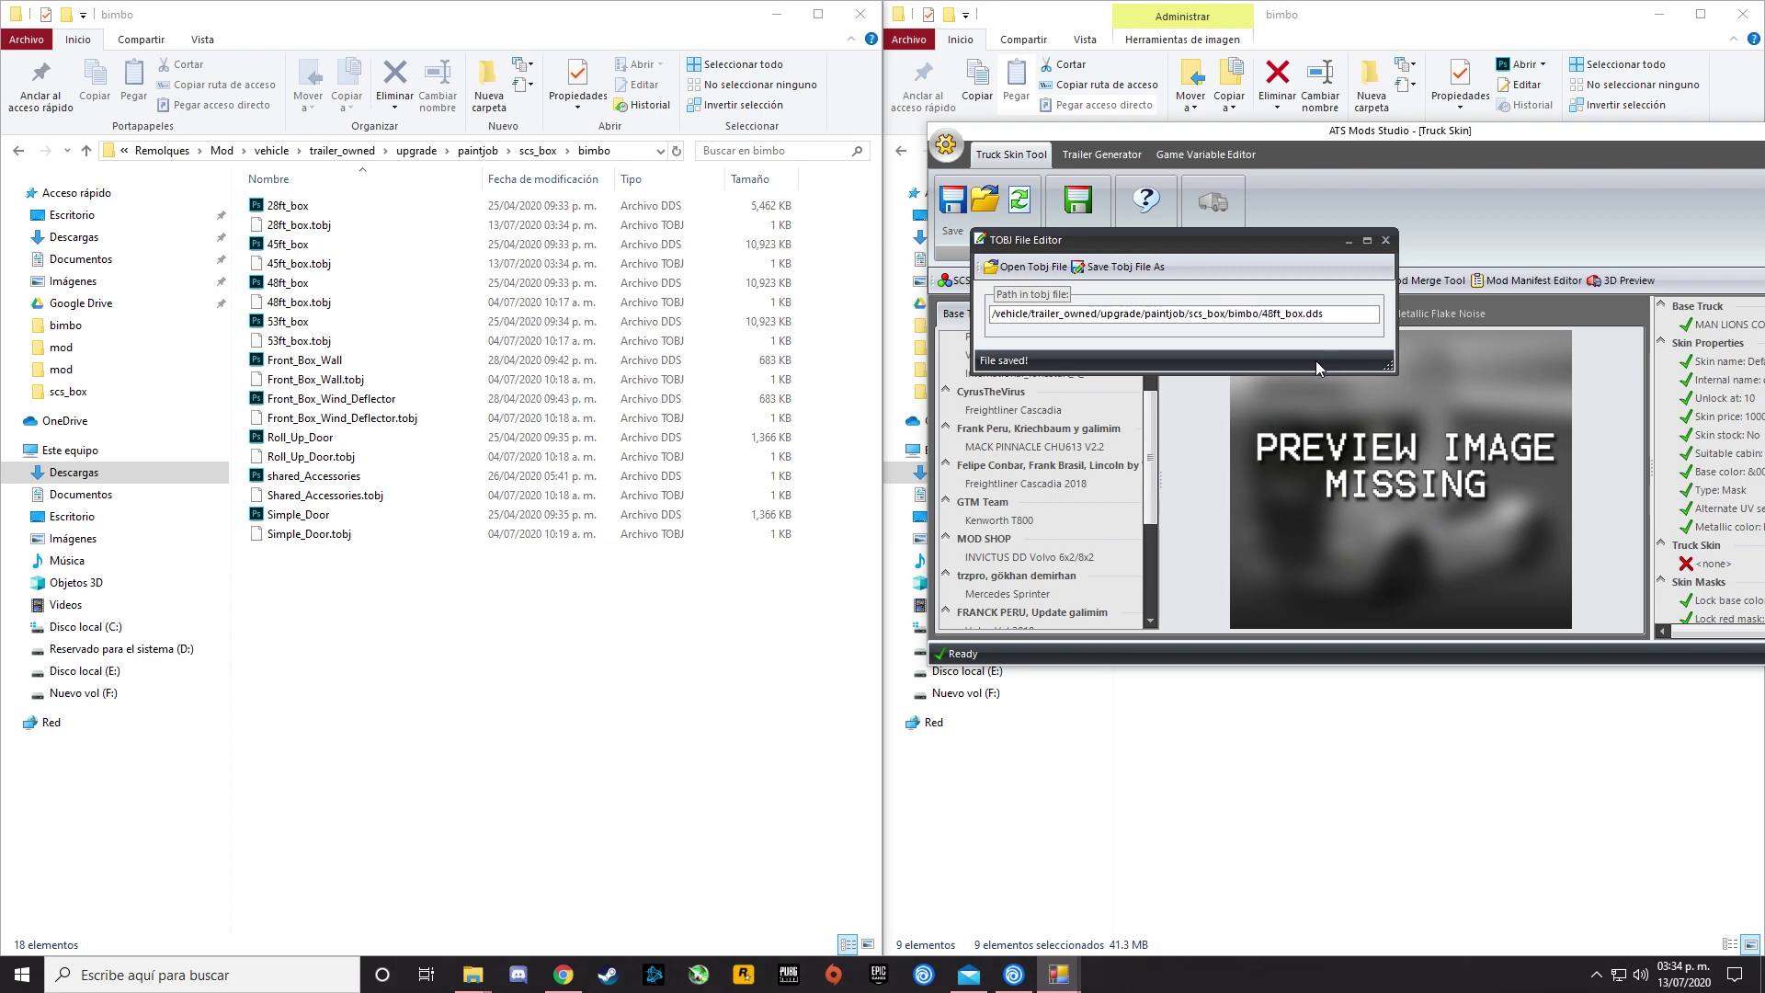
Save the edited TOBJ file over the existing 48ft_box.tobj in the bimbo folder.
click(1122, 267)
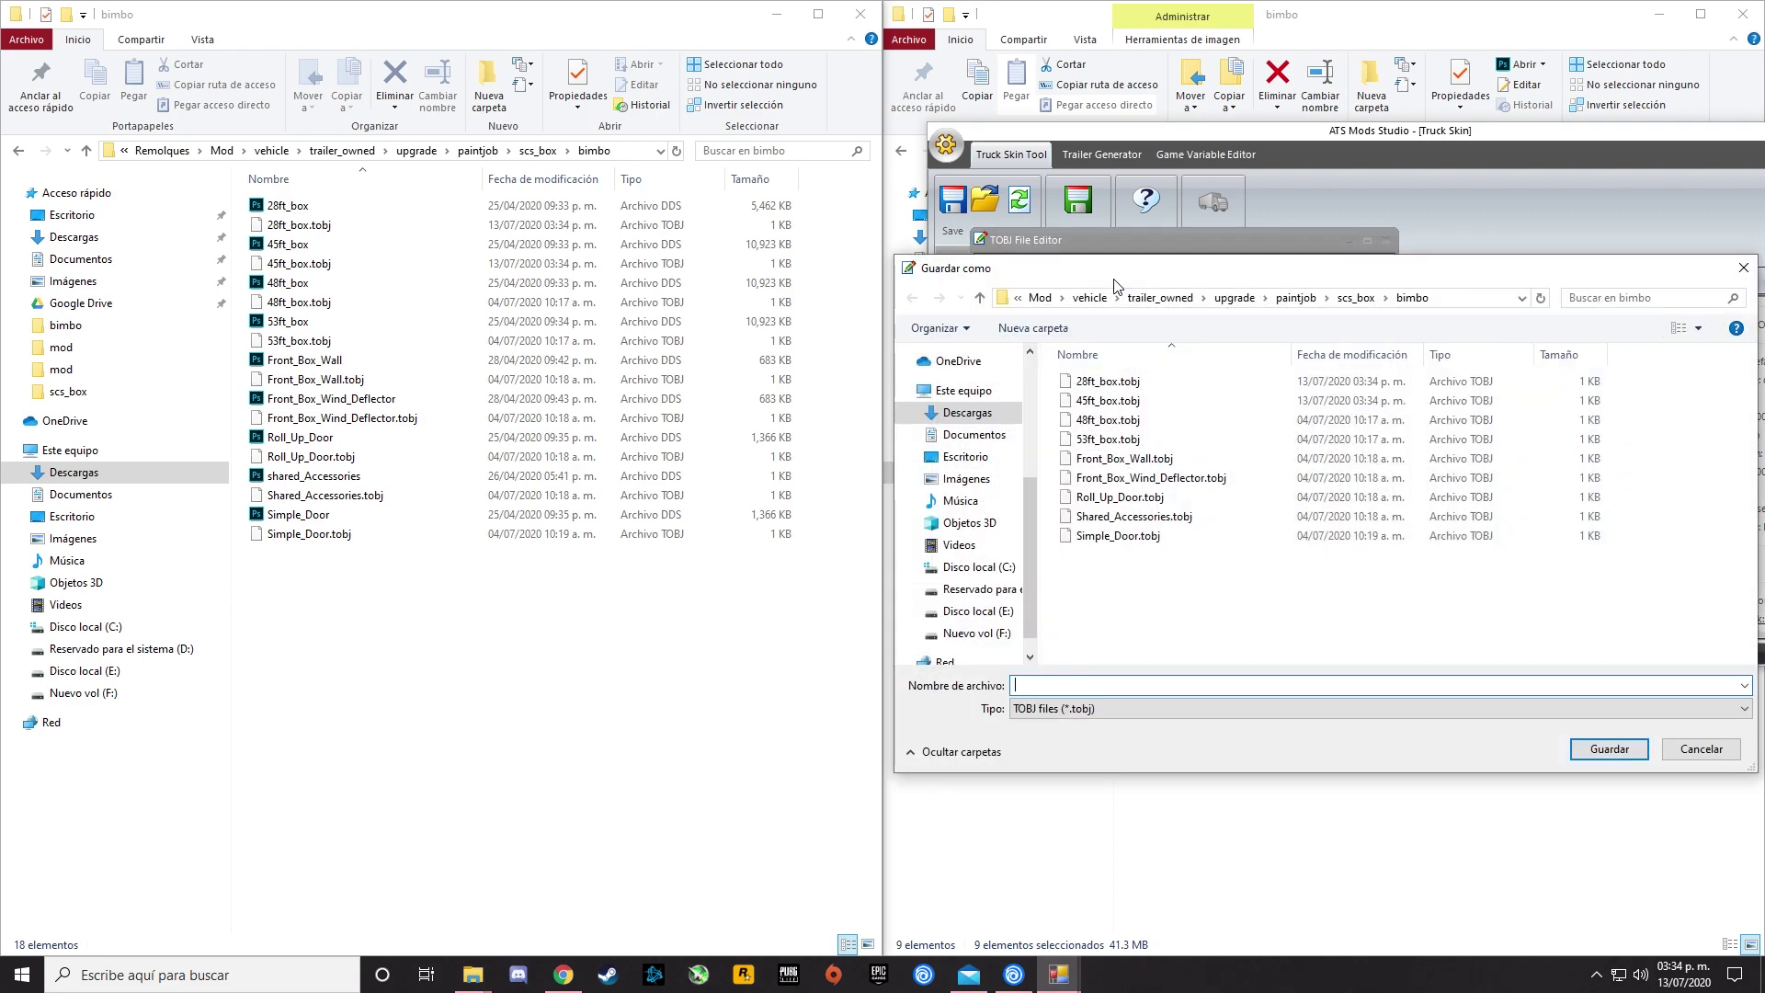
click(1085, 421)
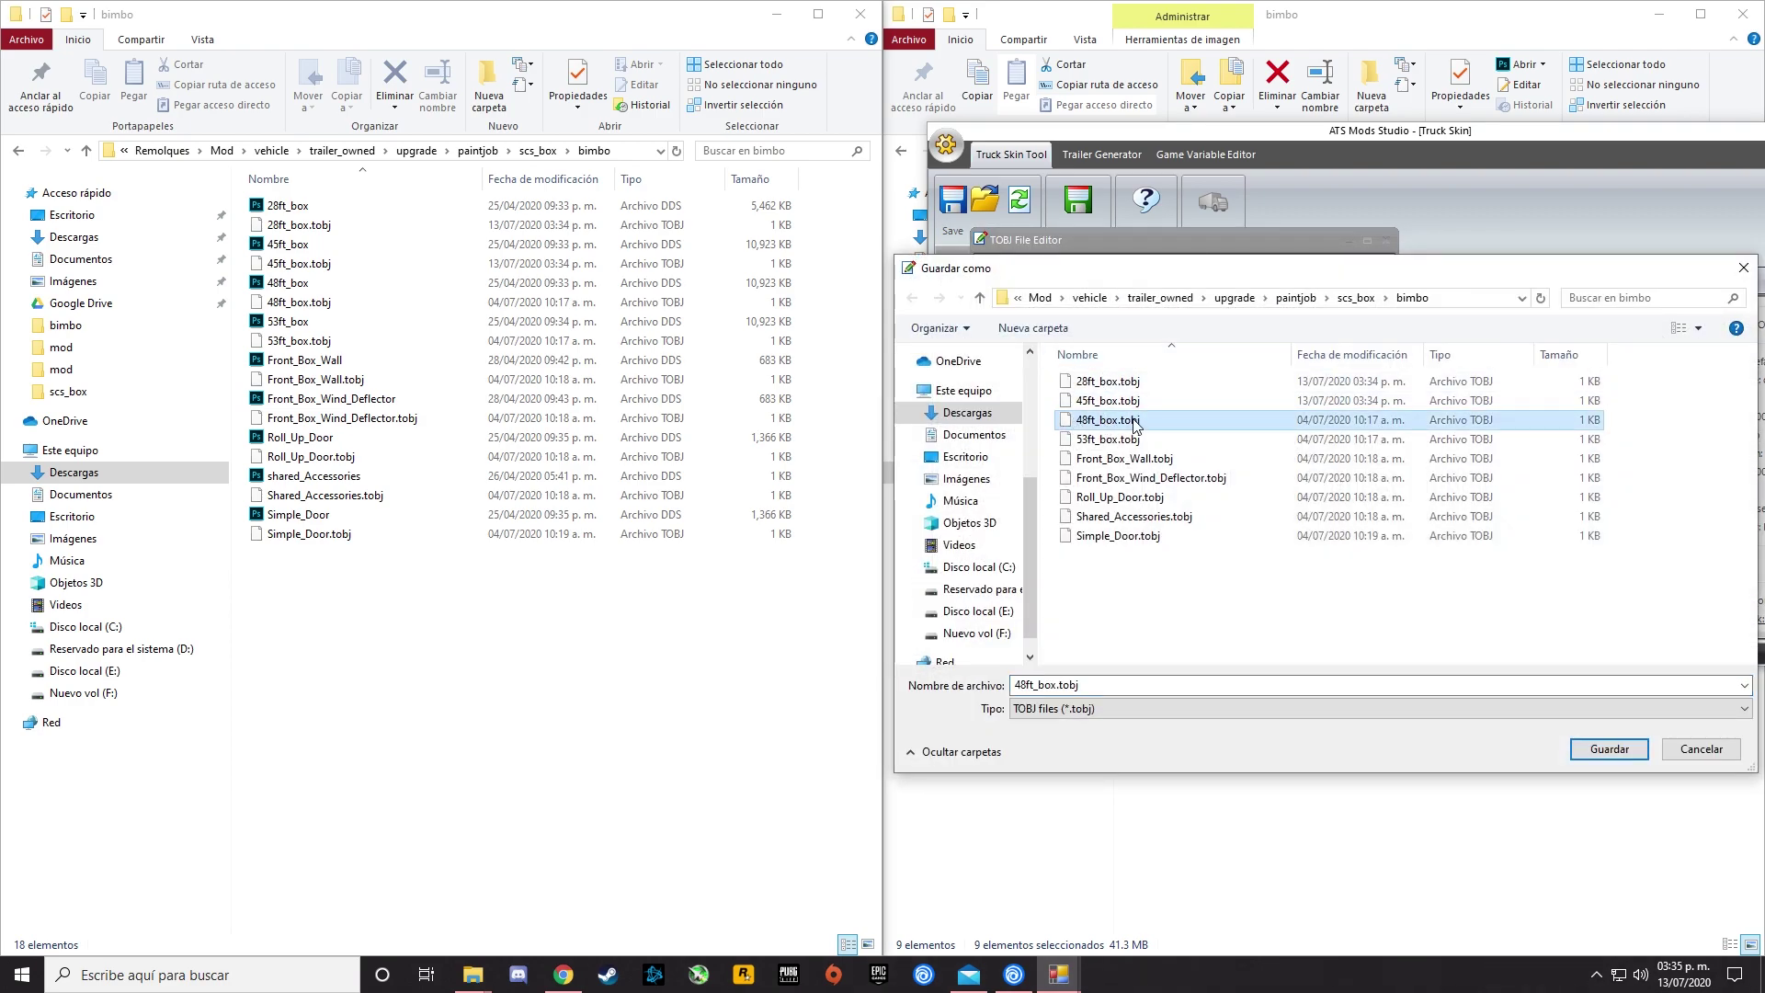
click(1609, 748)
click(936, 493)
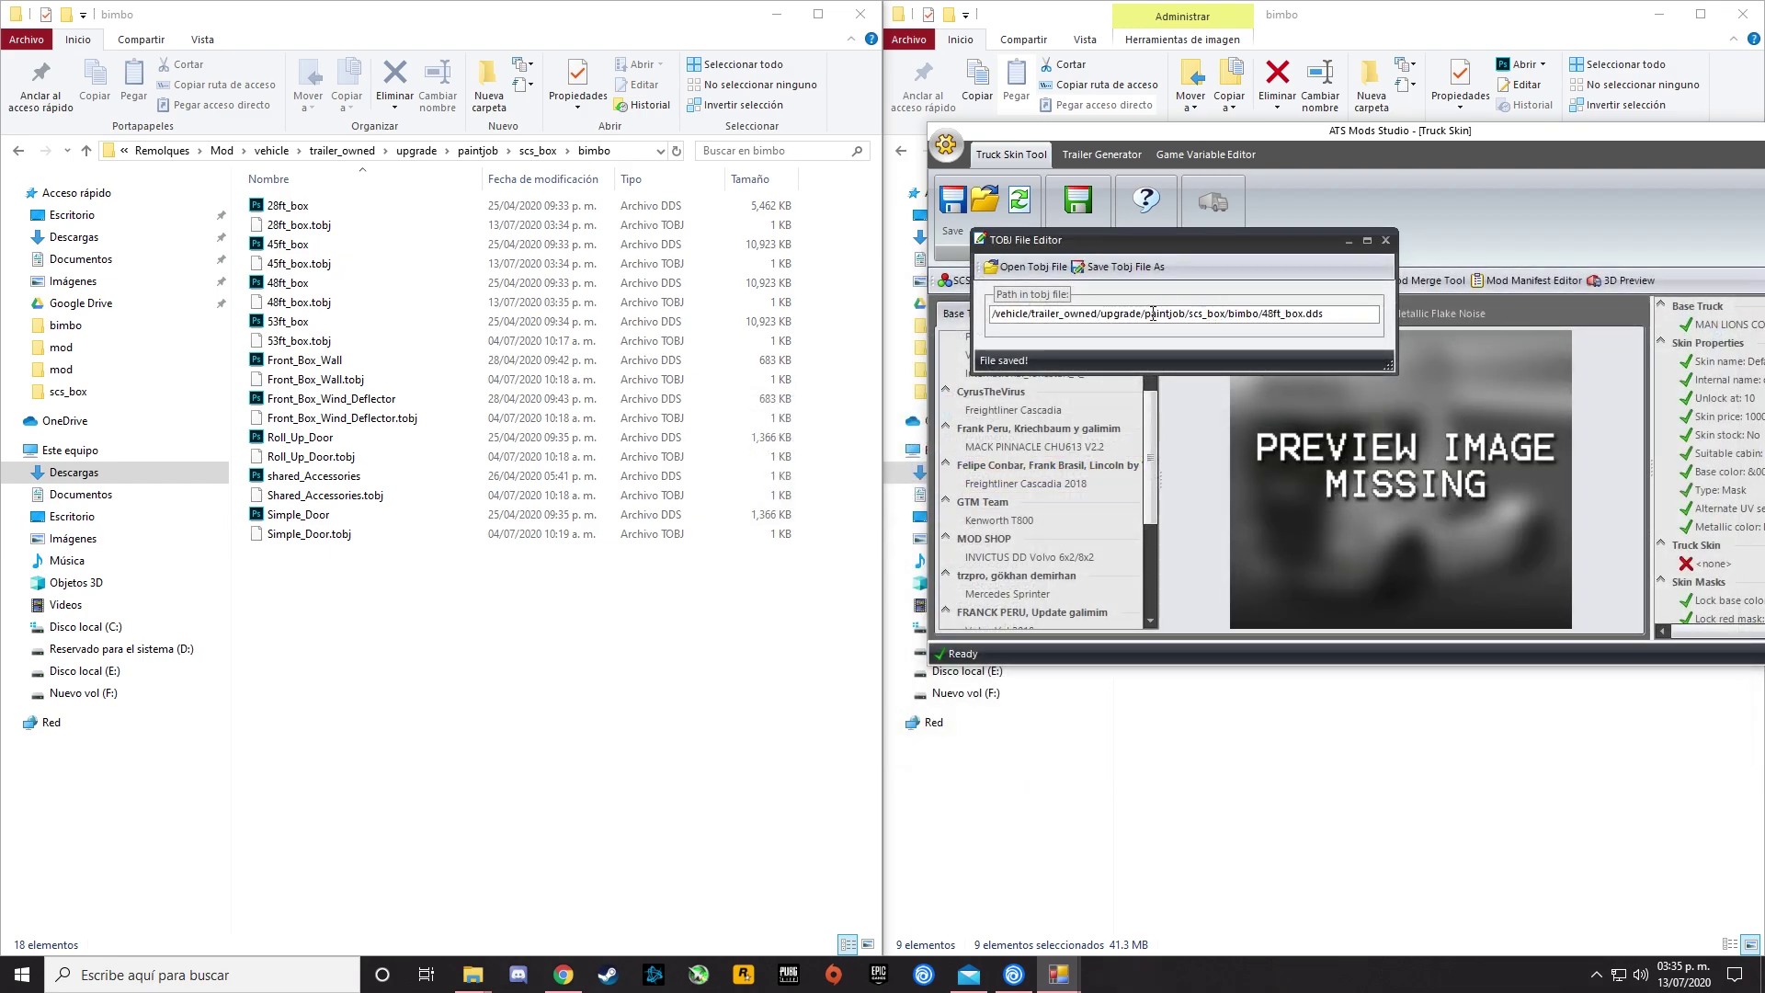
Open 53ft_box.tobj from the bimbo folder and replace skin1 with bimbo in its texture path.
click(1025, 266)
click(1124, 440)
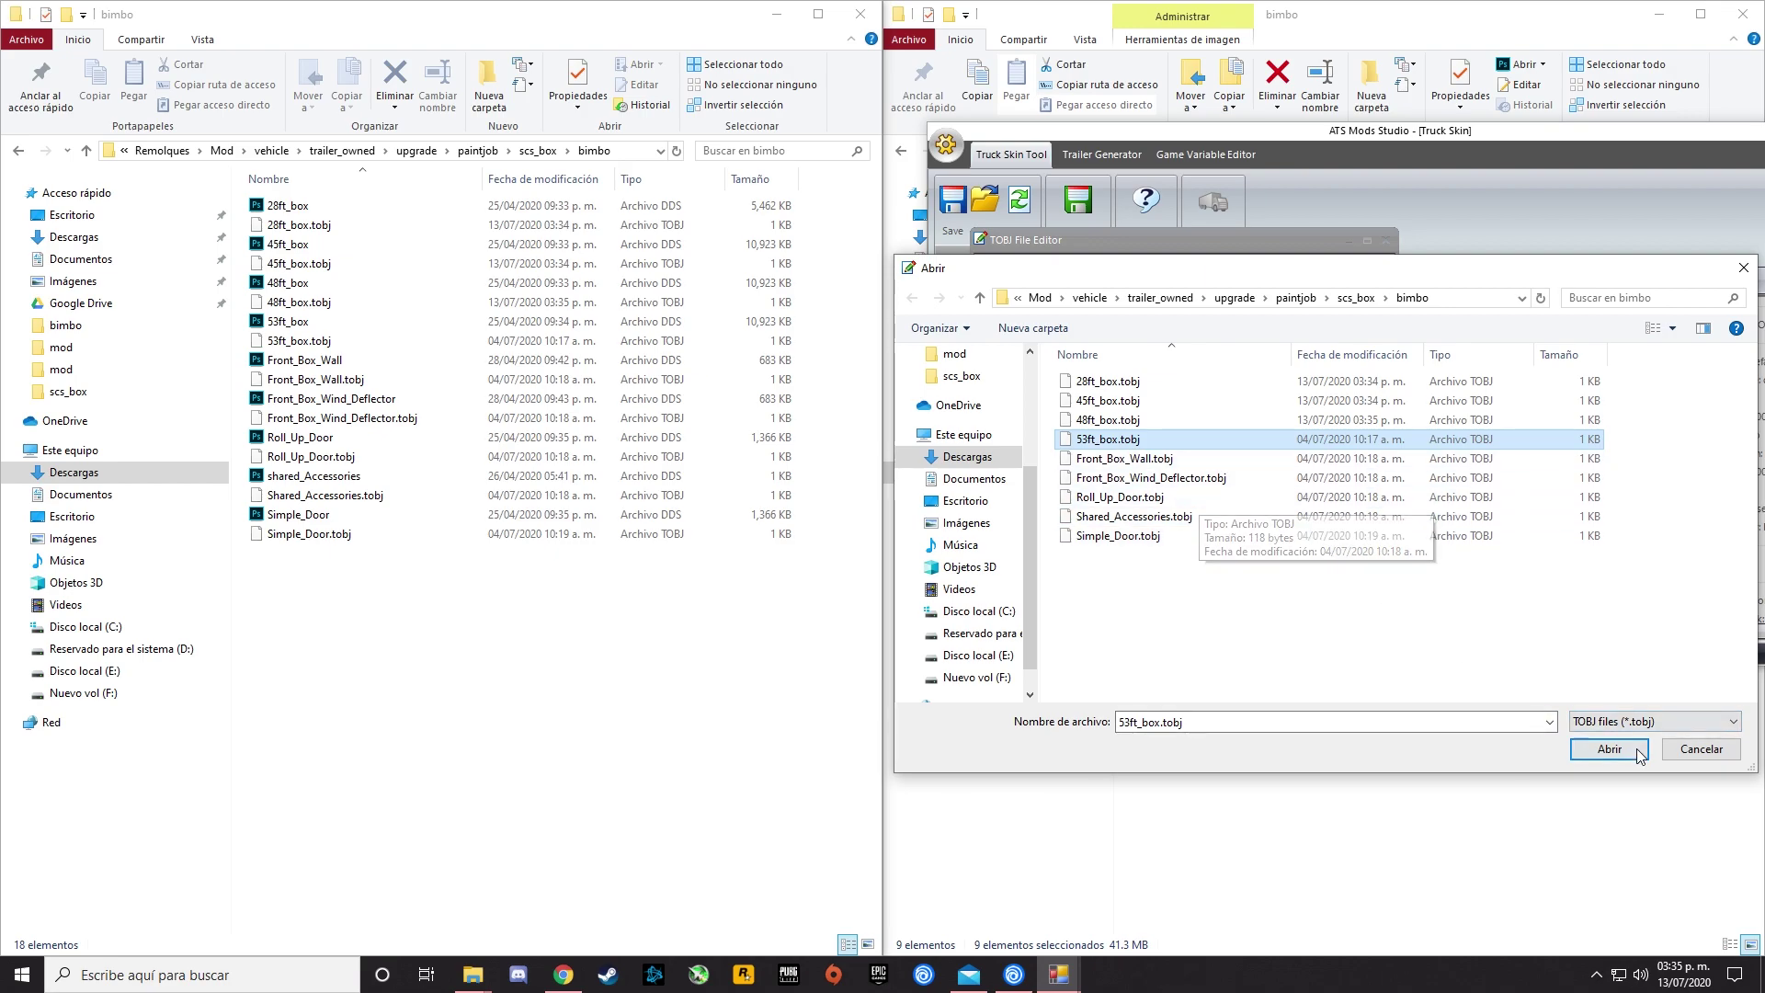
double_click(1111, 438)
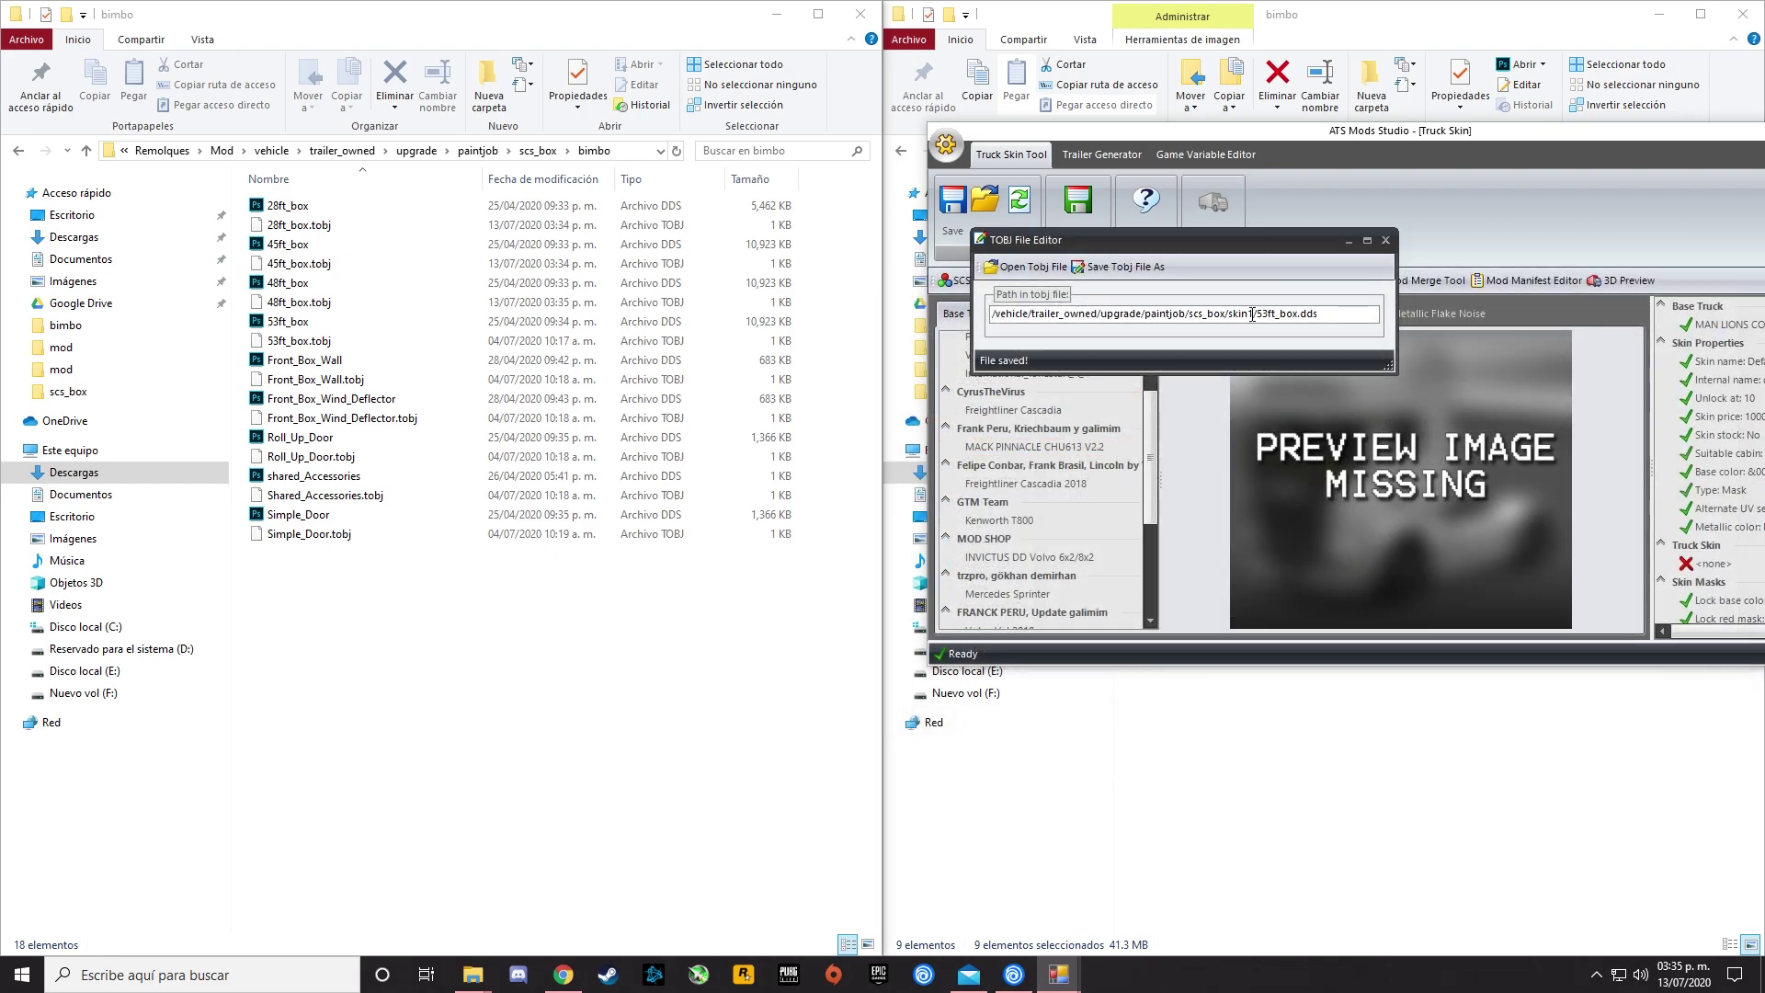
key(BackSpace)
Save the edited TOBJ file over the existing 53ft_box.tobj in the bimbo folder.
click(1126, 266)
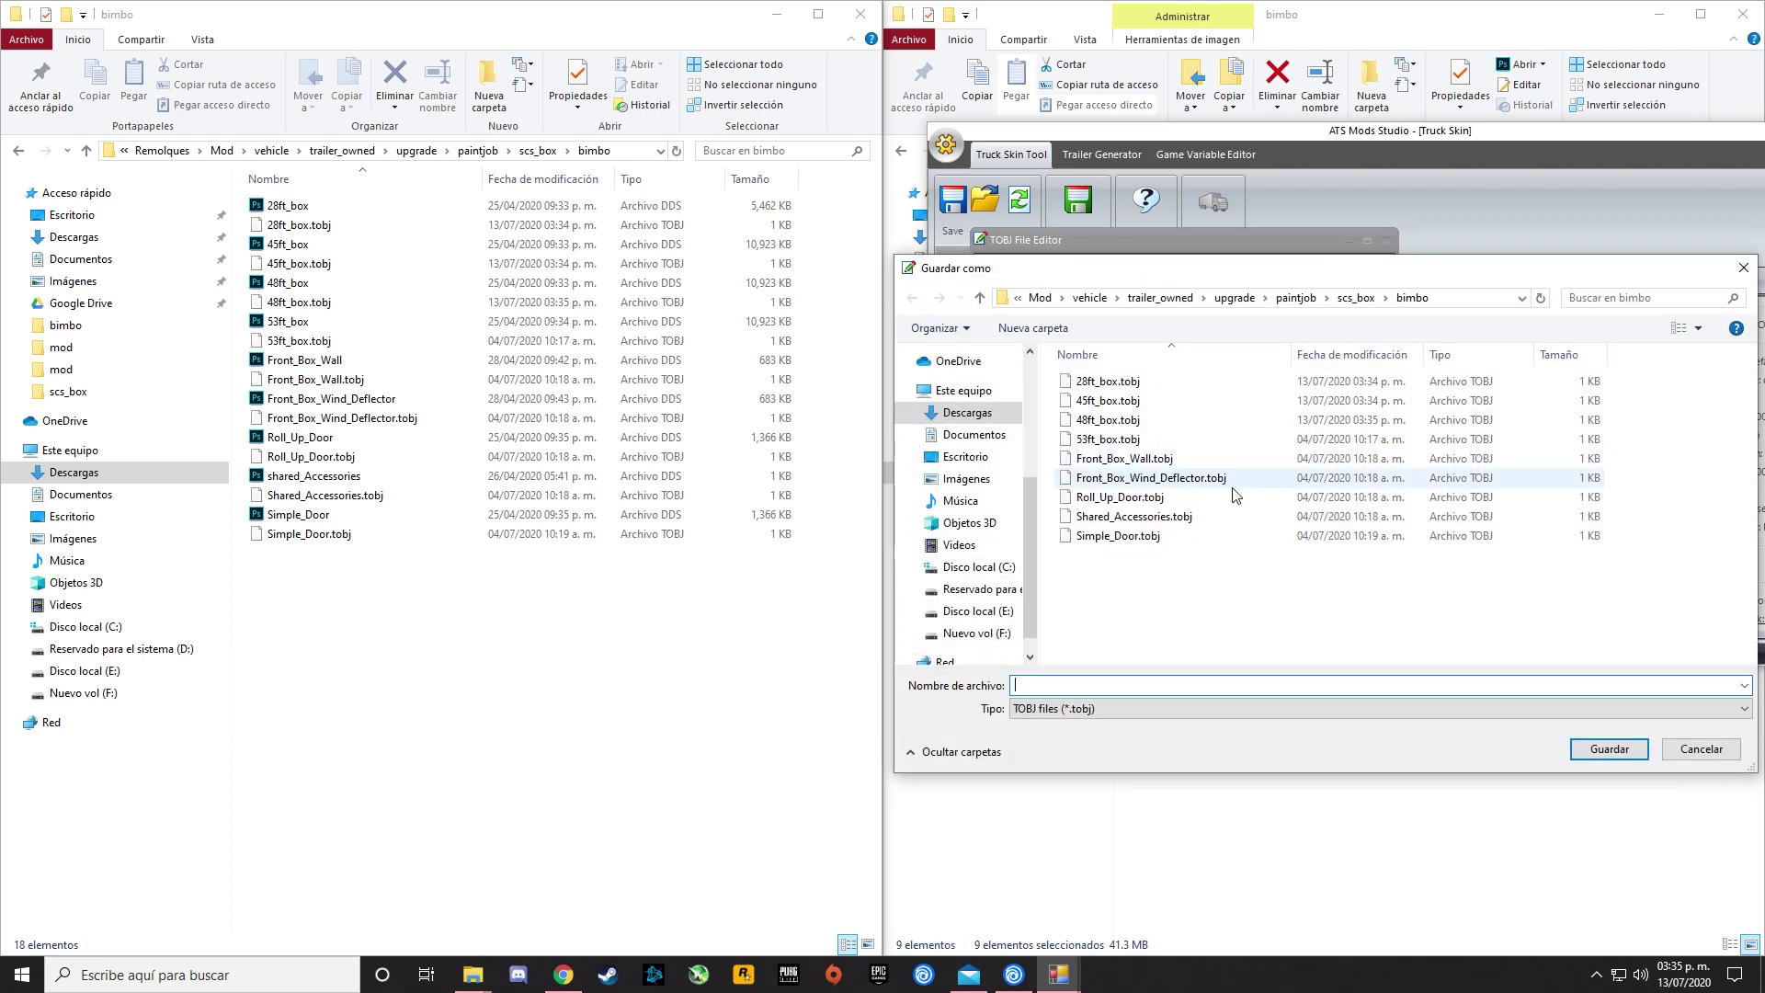
click(1112, 440)
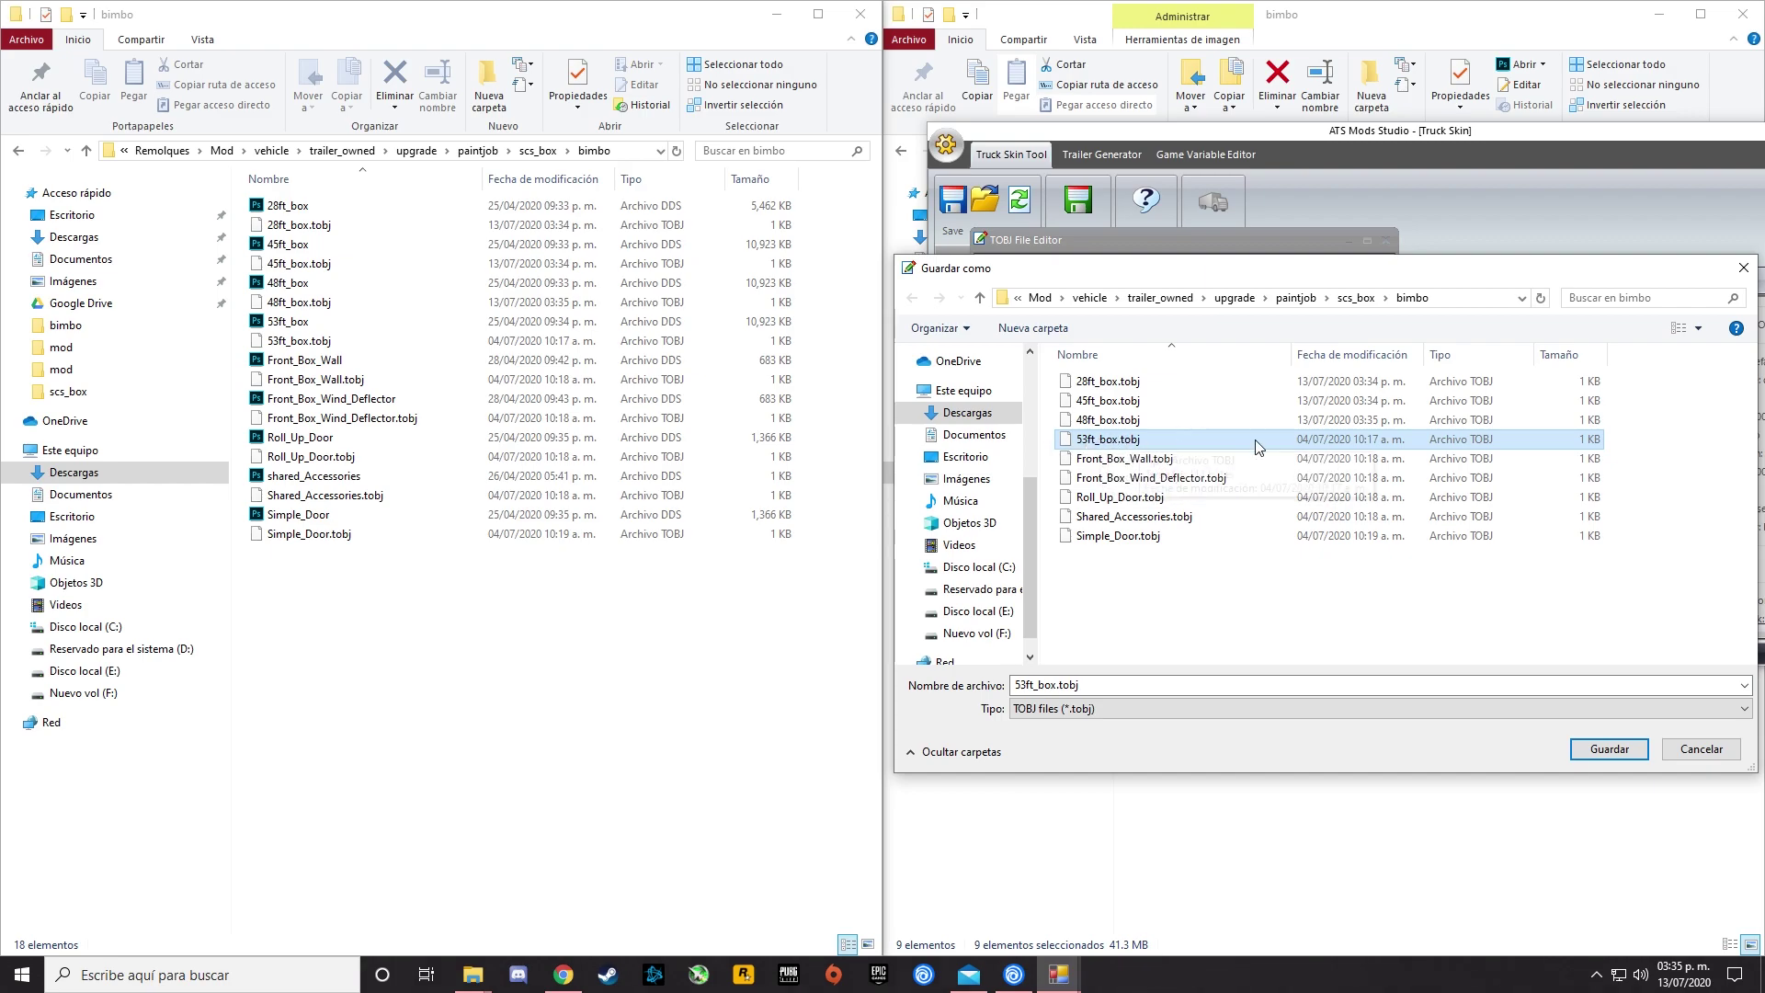
click(1614, 747)
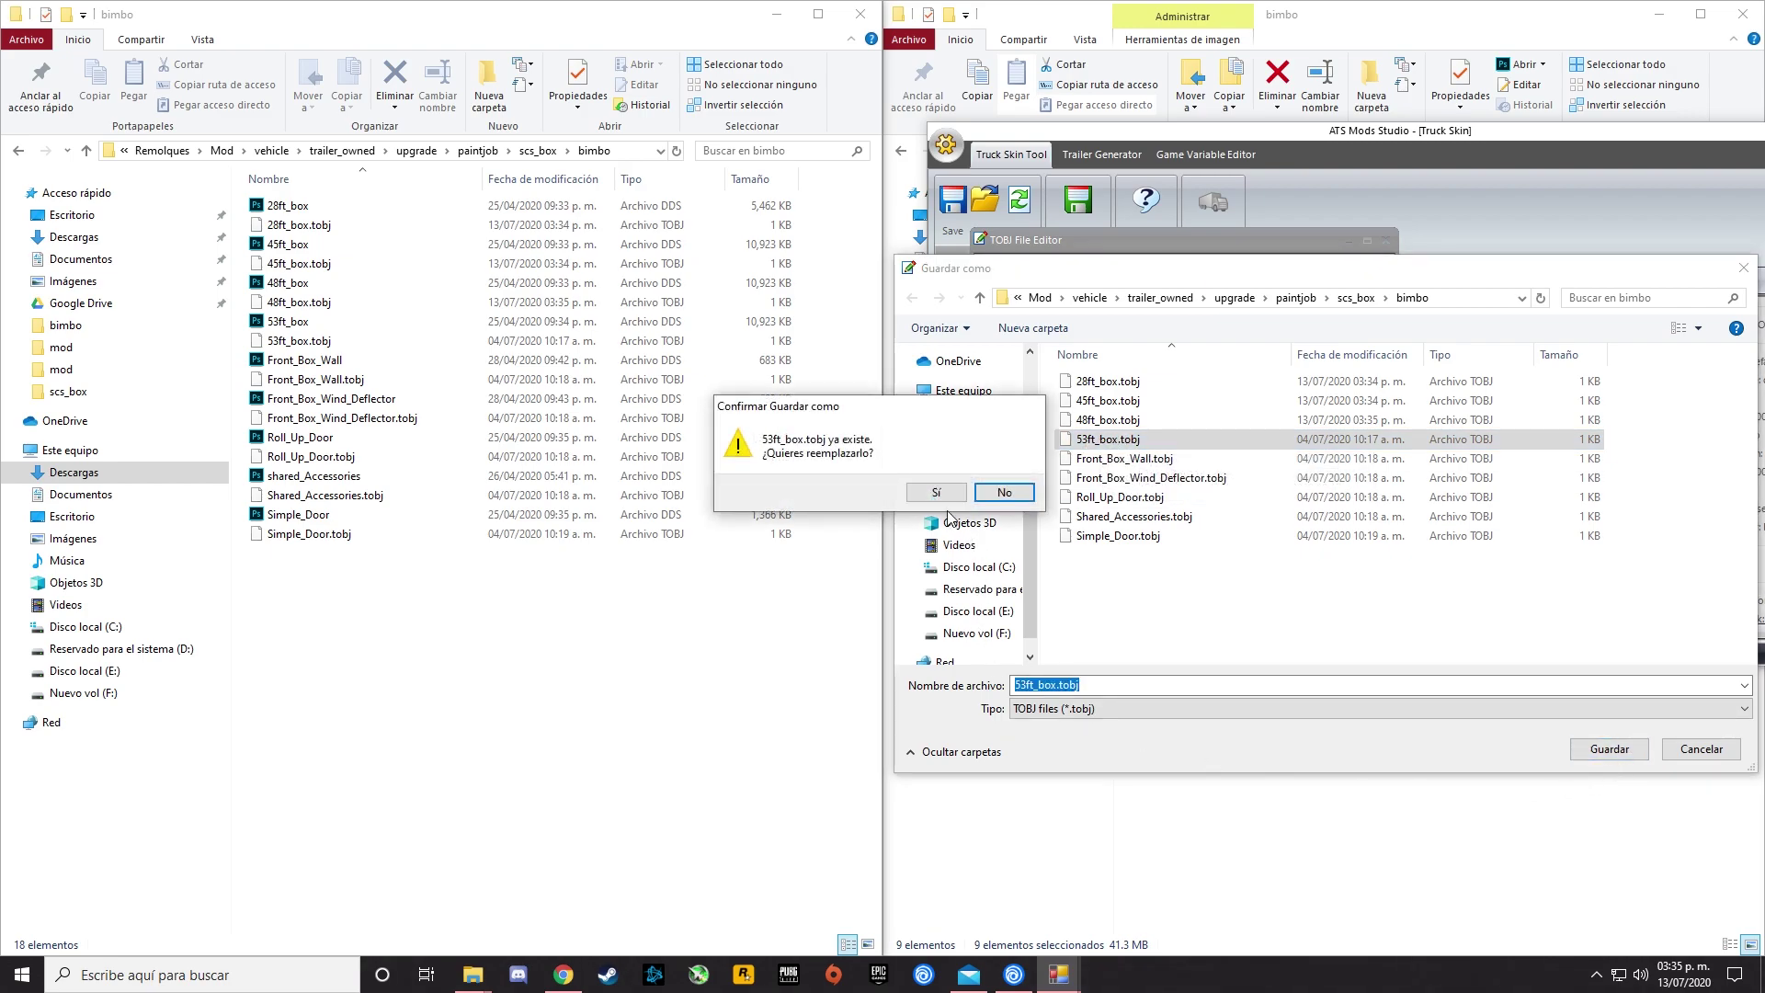
click(938, 494)
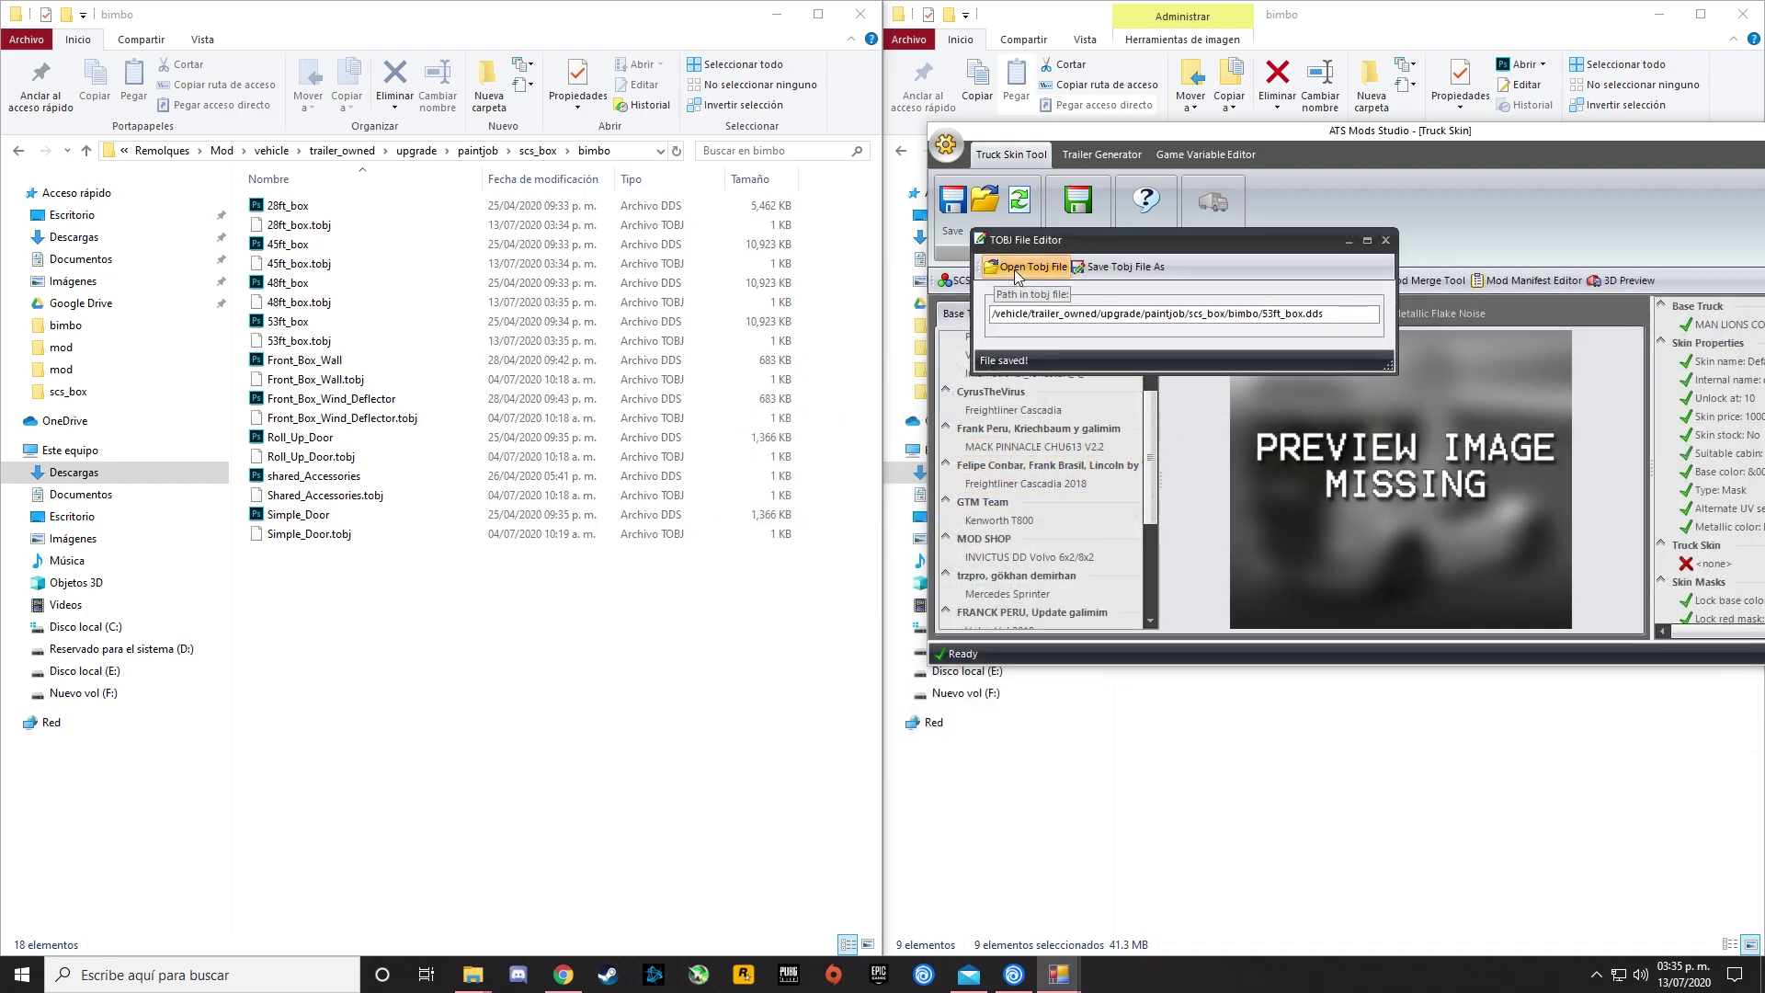
Open Front_Box_Wall.tobj from the bimbo folder and replace skin1 with bimbo in its texture path.
click(1016, 272)
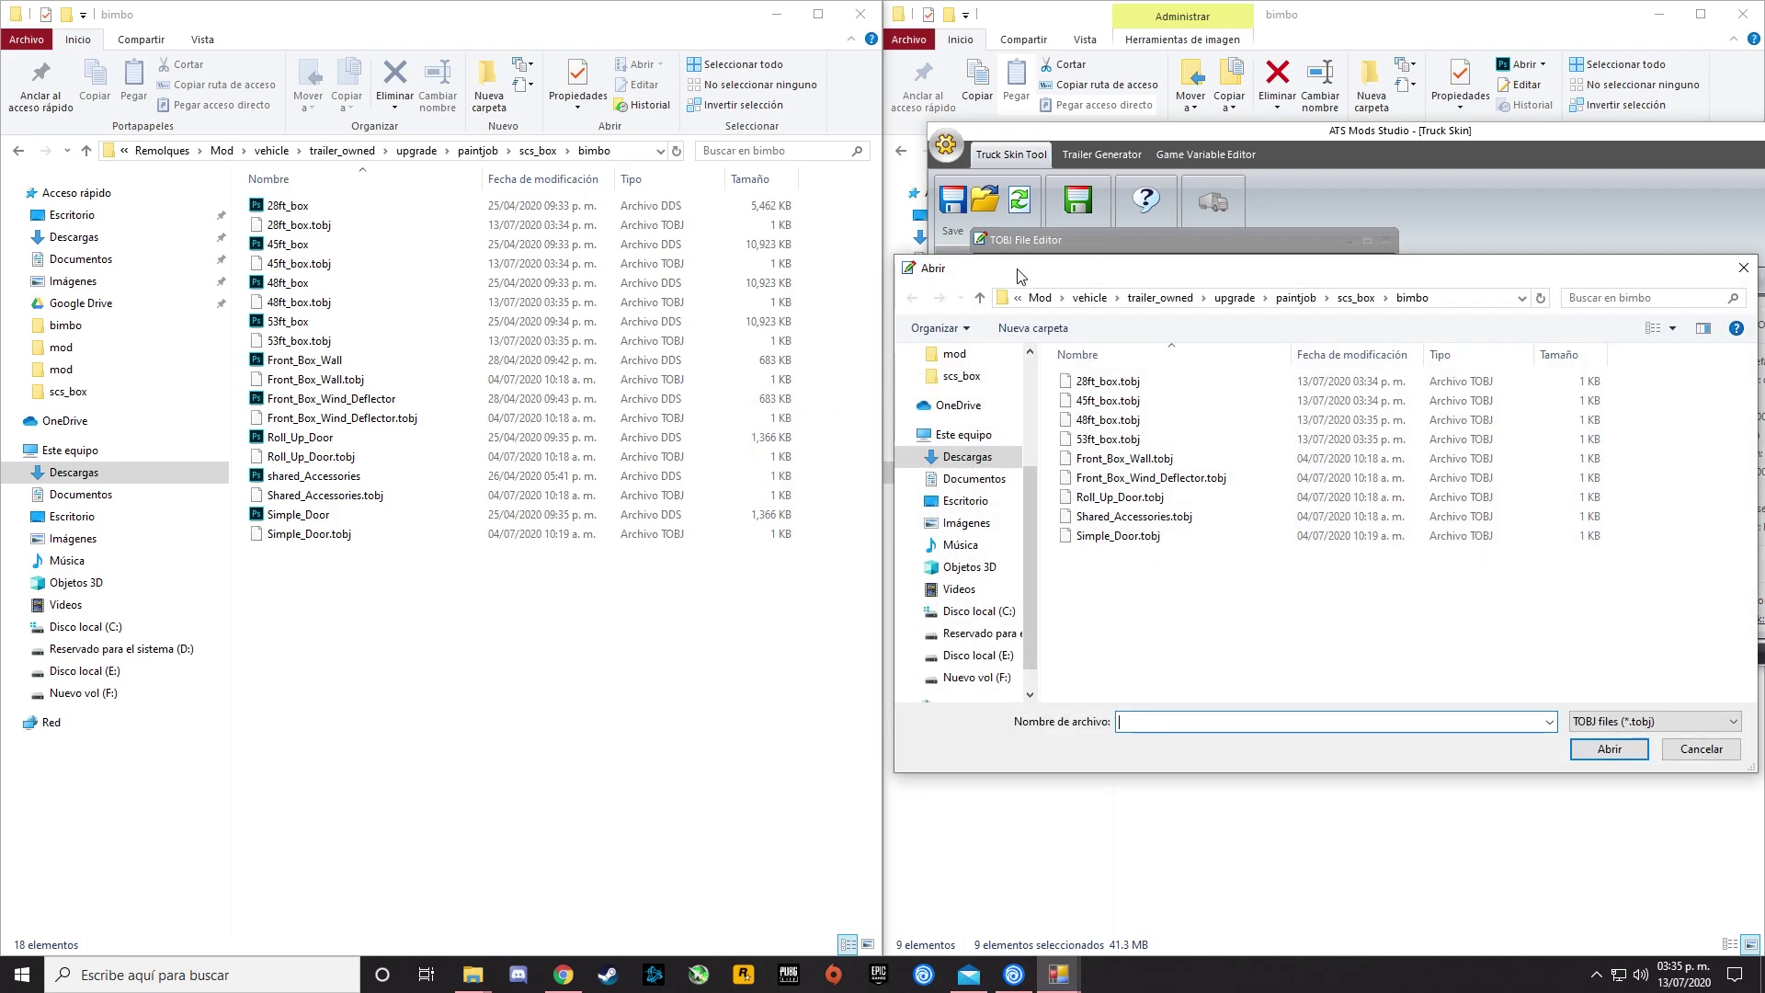
click(1103, 460)
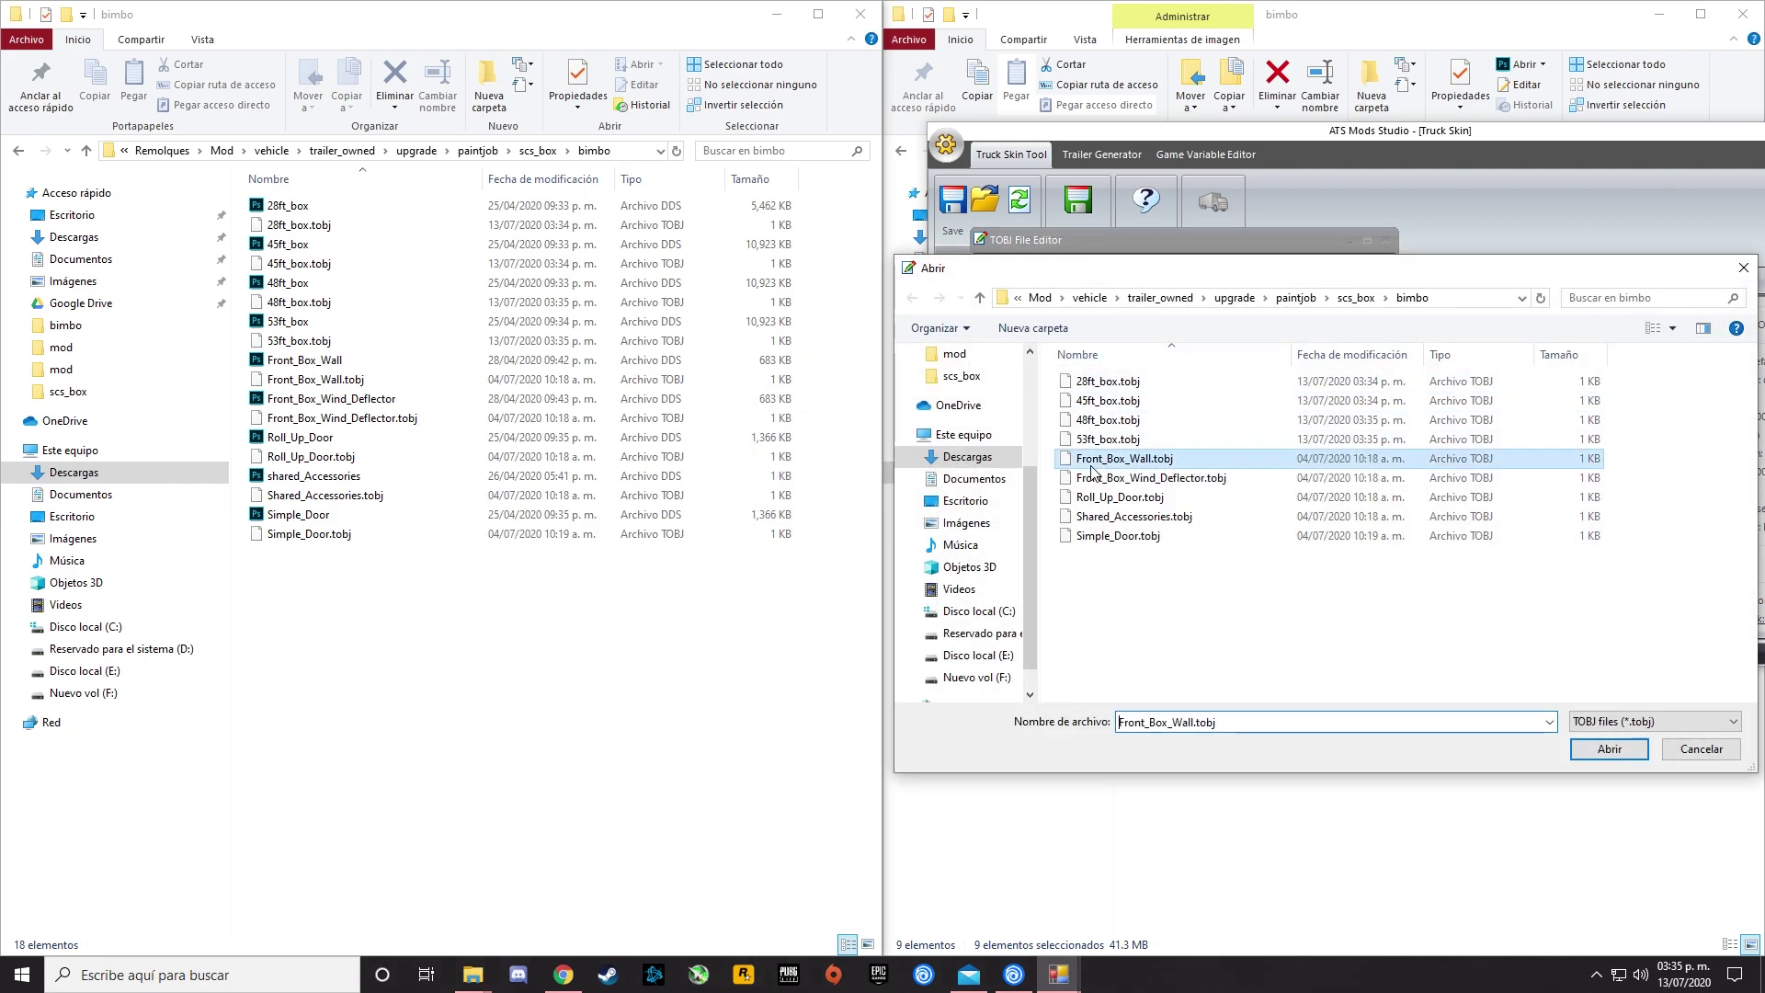
click(1609, 749)
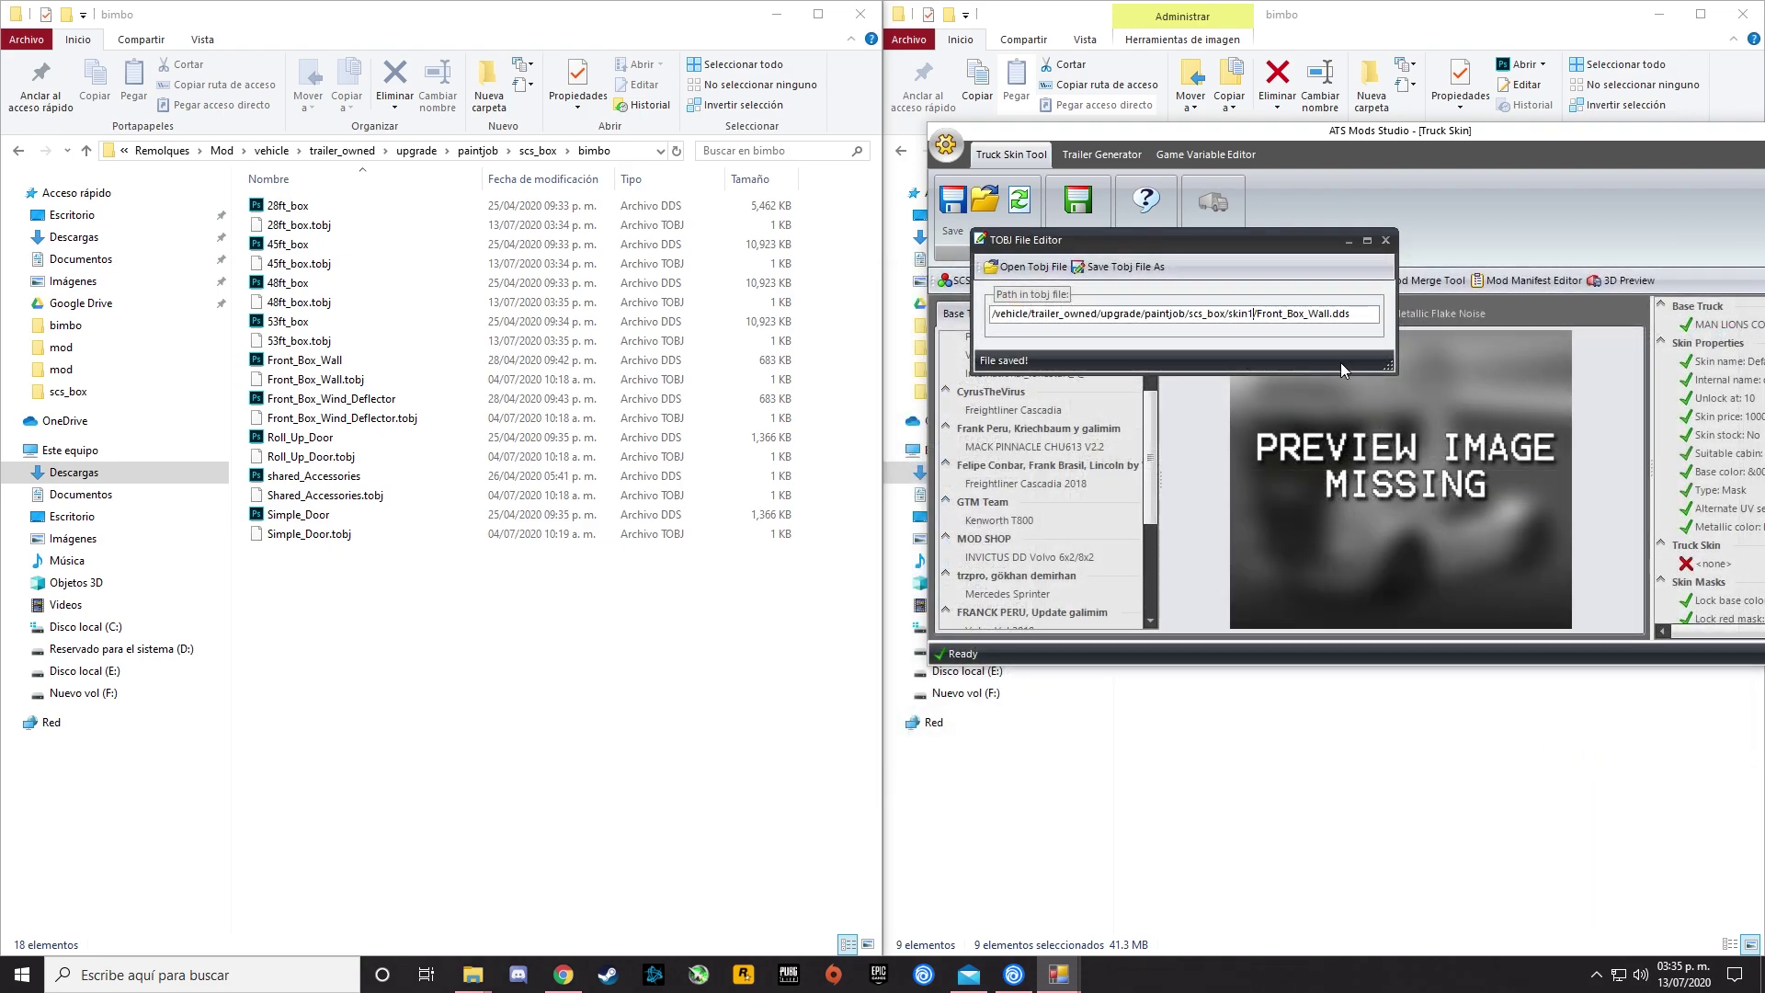
key(BackSpace)
key(BackSpace)
key(BackSpace)
key(BackSpace)
key(BackSpace)
text(bimbo)
Save the edited TOBJ file over the existing Front_Box_Wall.tobj in the bimbo folder.
click(1124, 266)
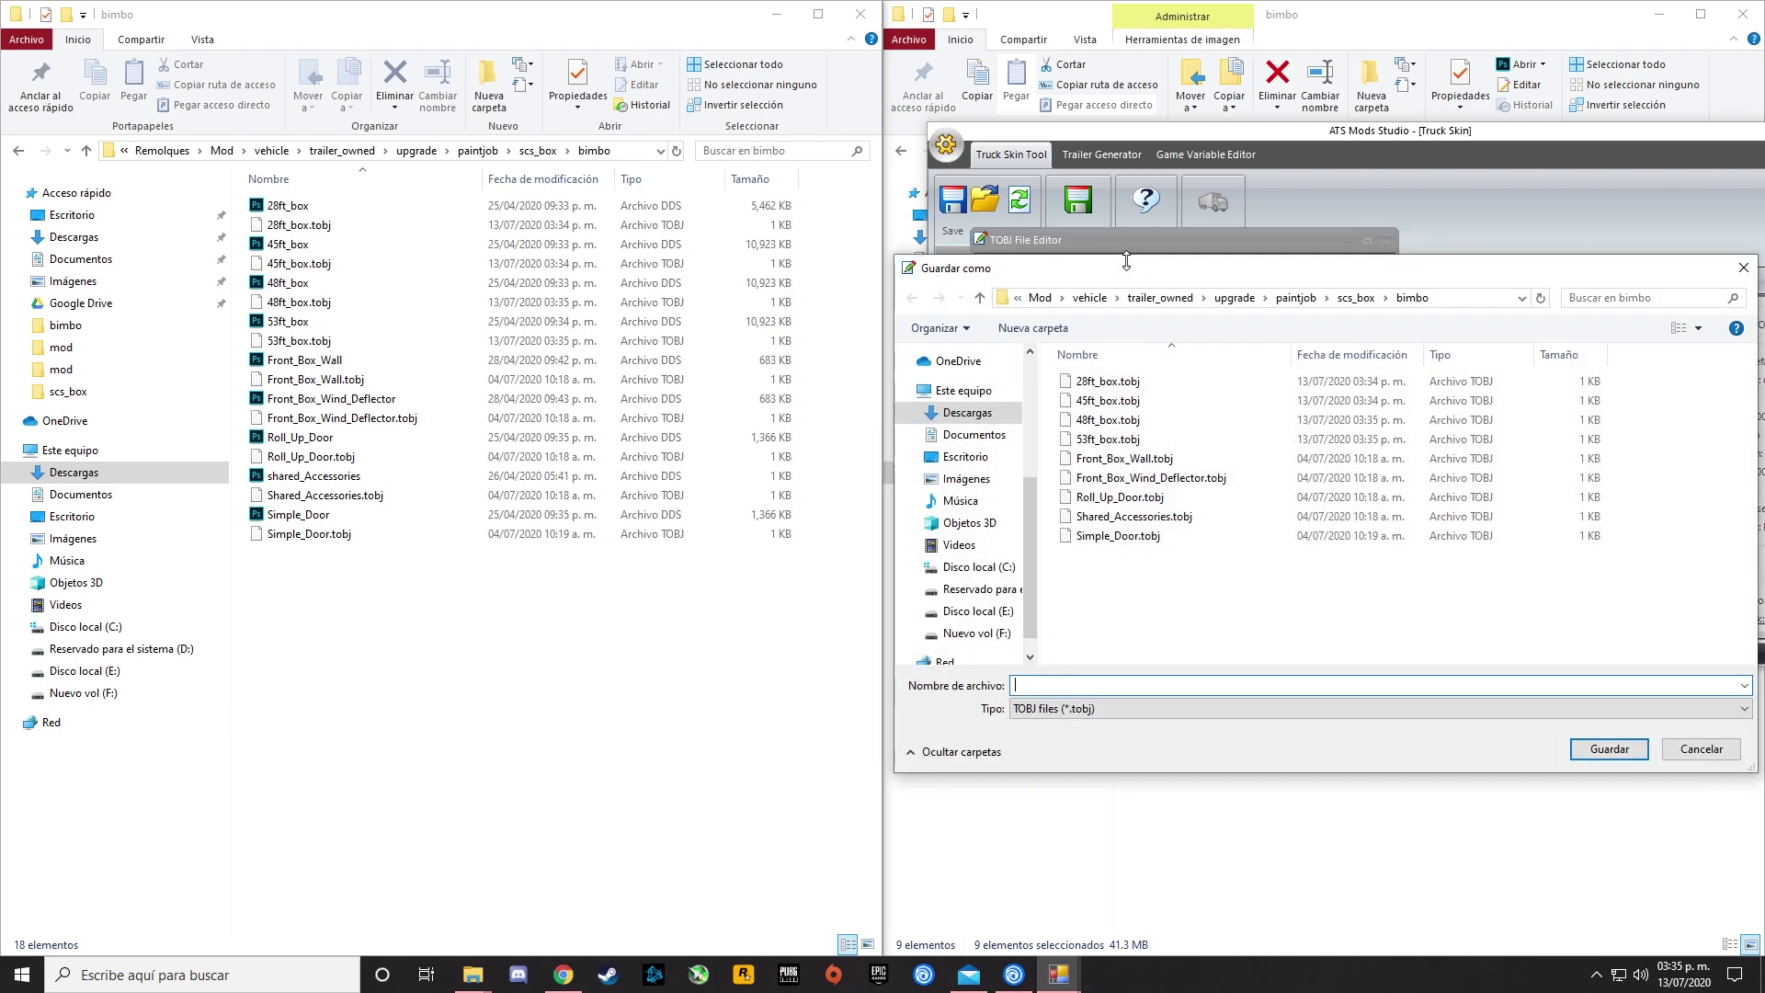
click(1104, 459)
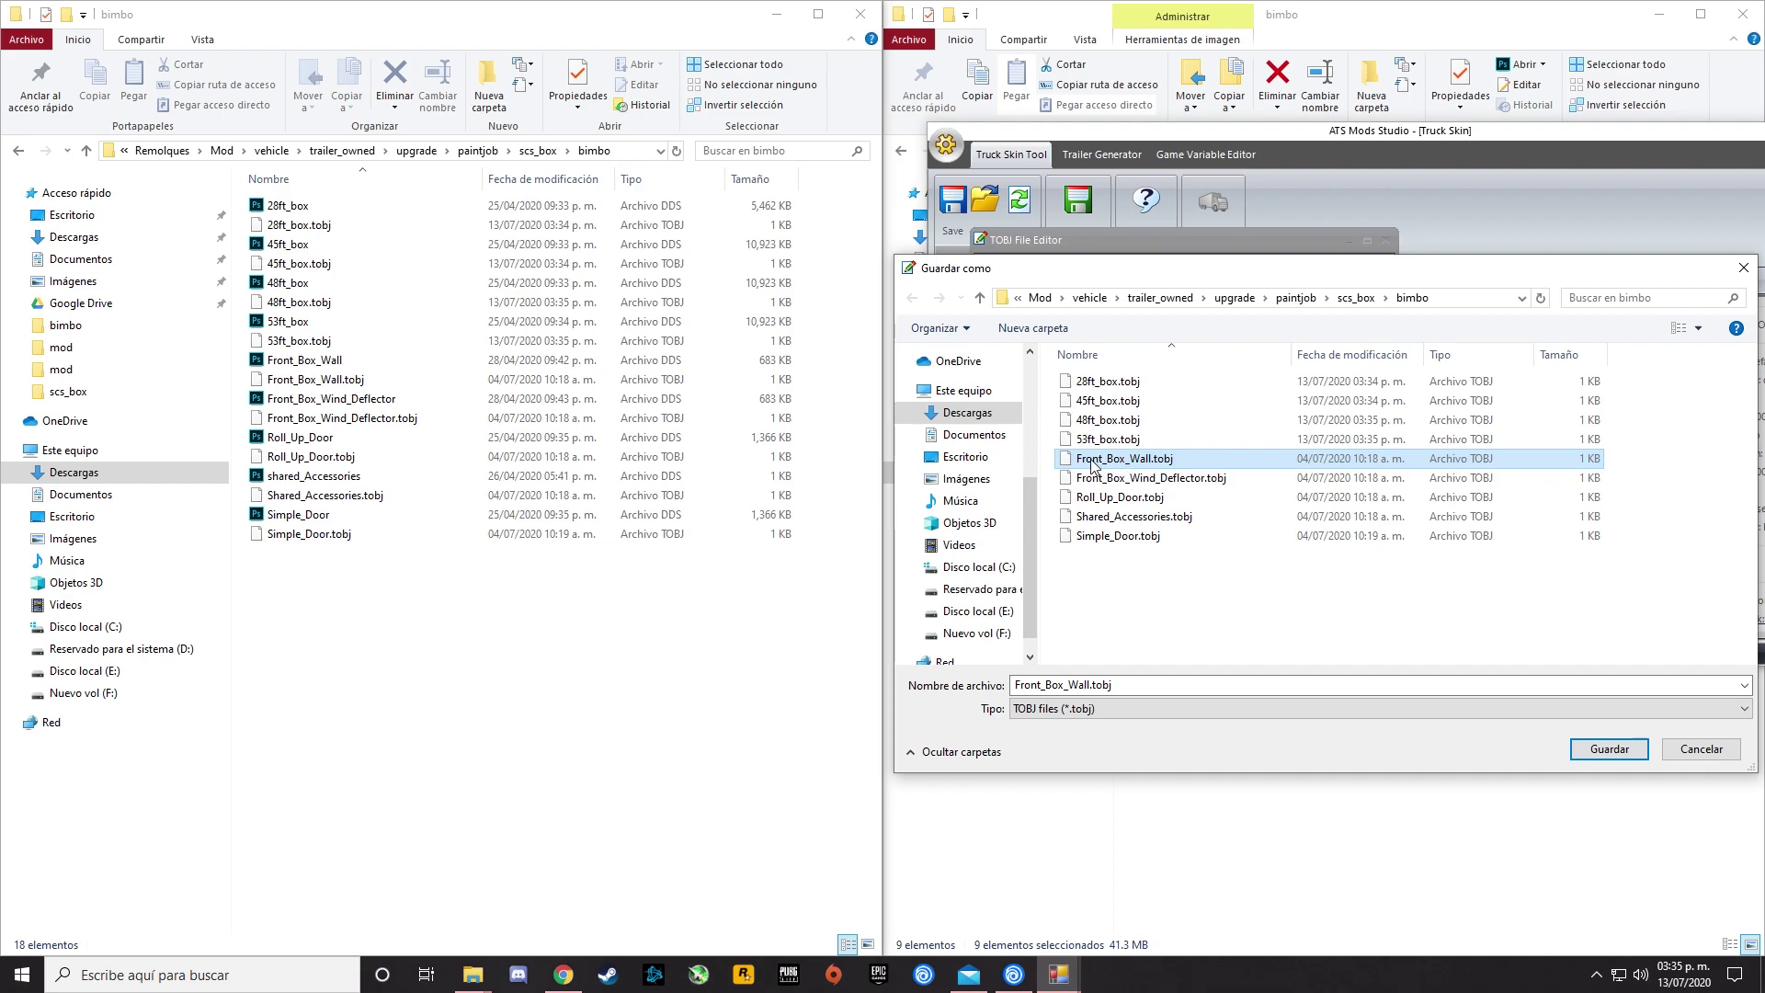
click(1606, 749)
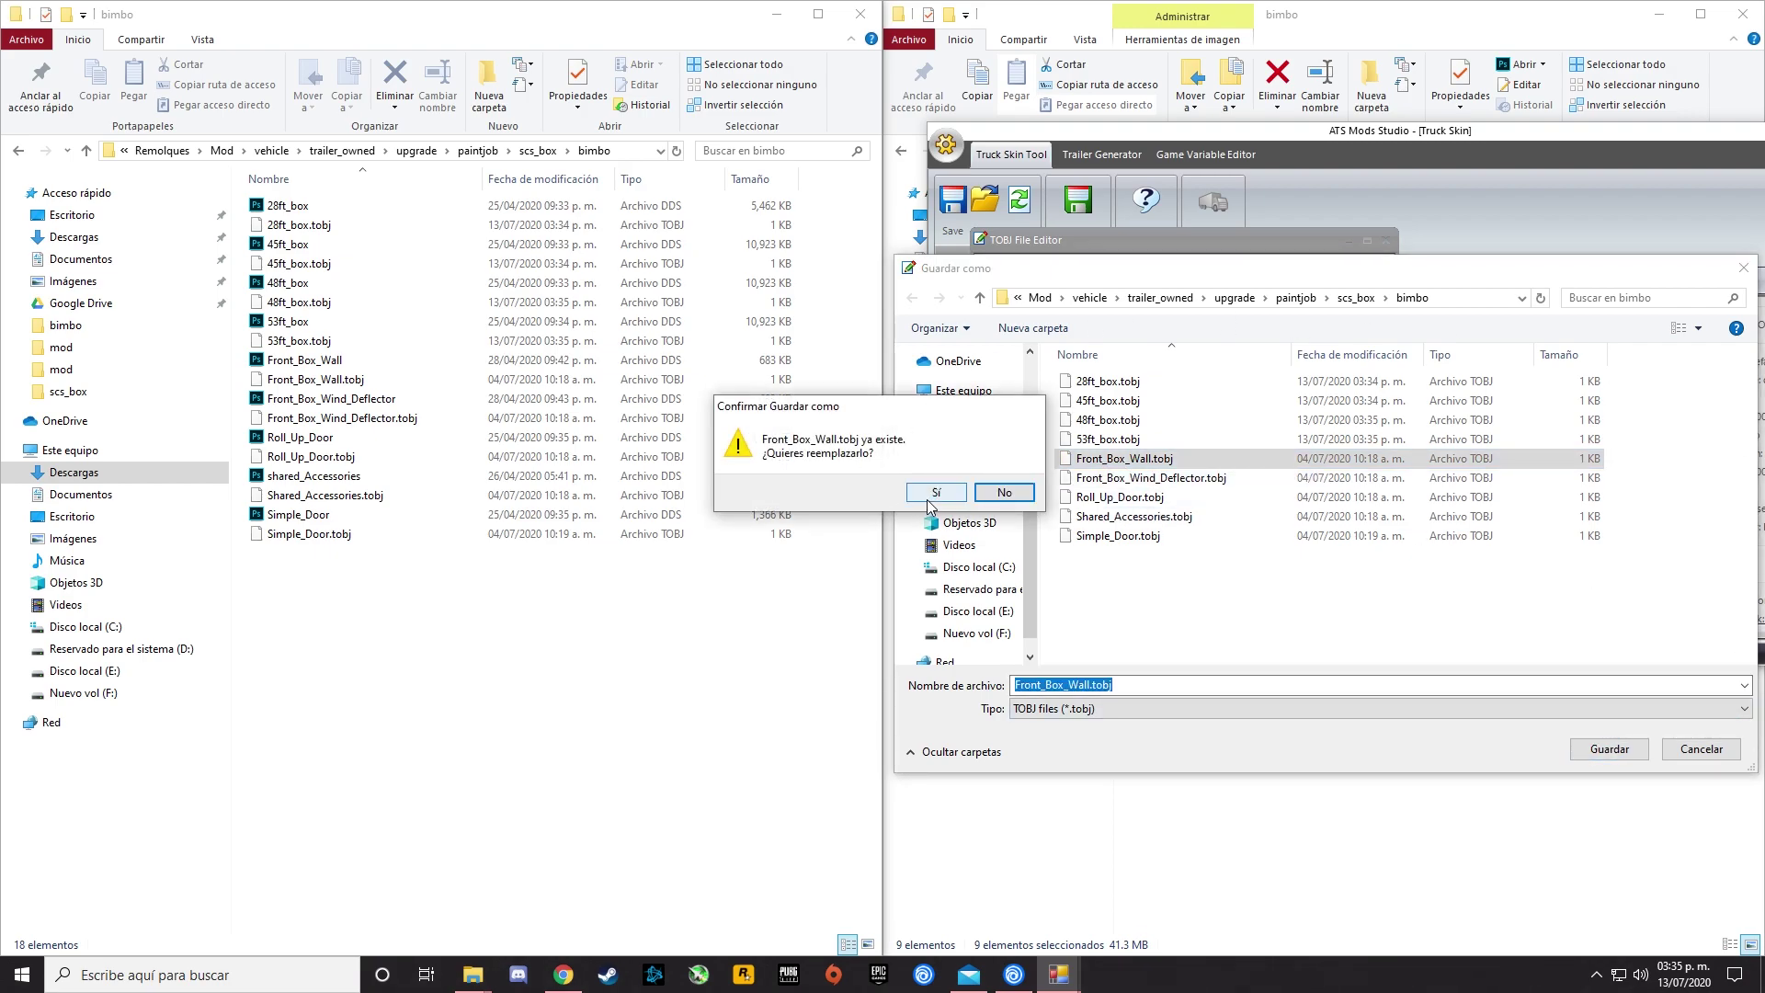
click(934, 494)
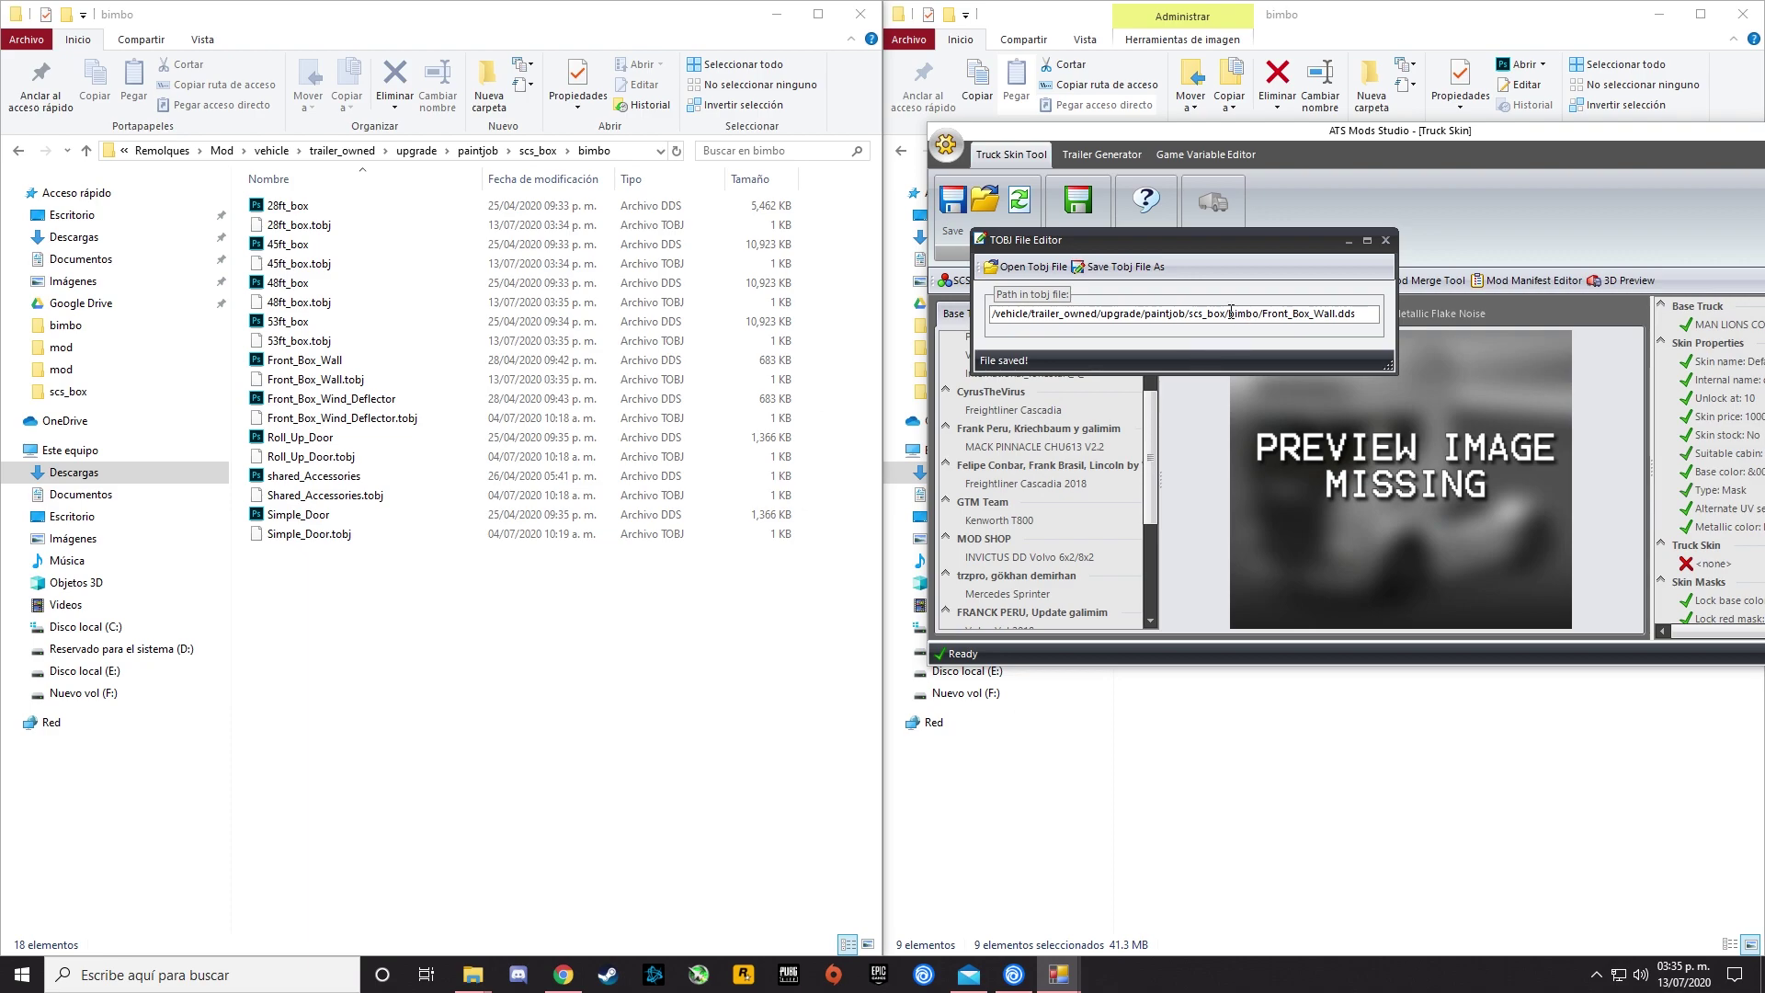
Open Front_Box_Wind_Deflector.tobj from the bimbo folder and replace skin1 with bimbo in its texture path.
click(1023, 266)
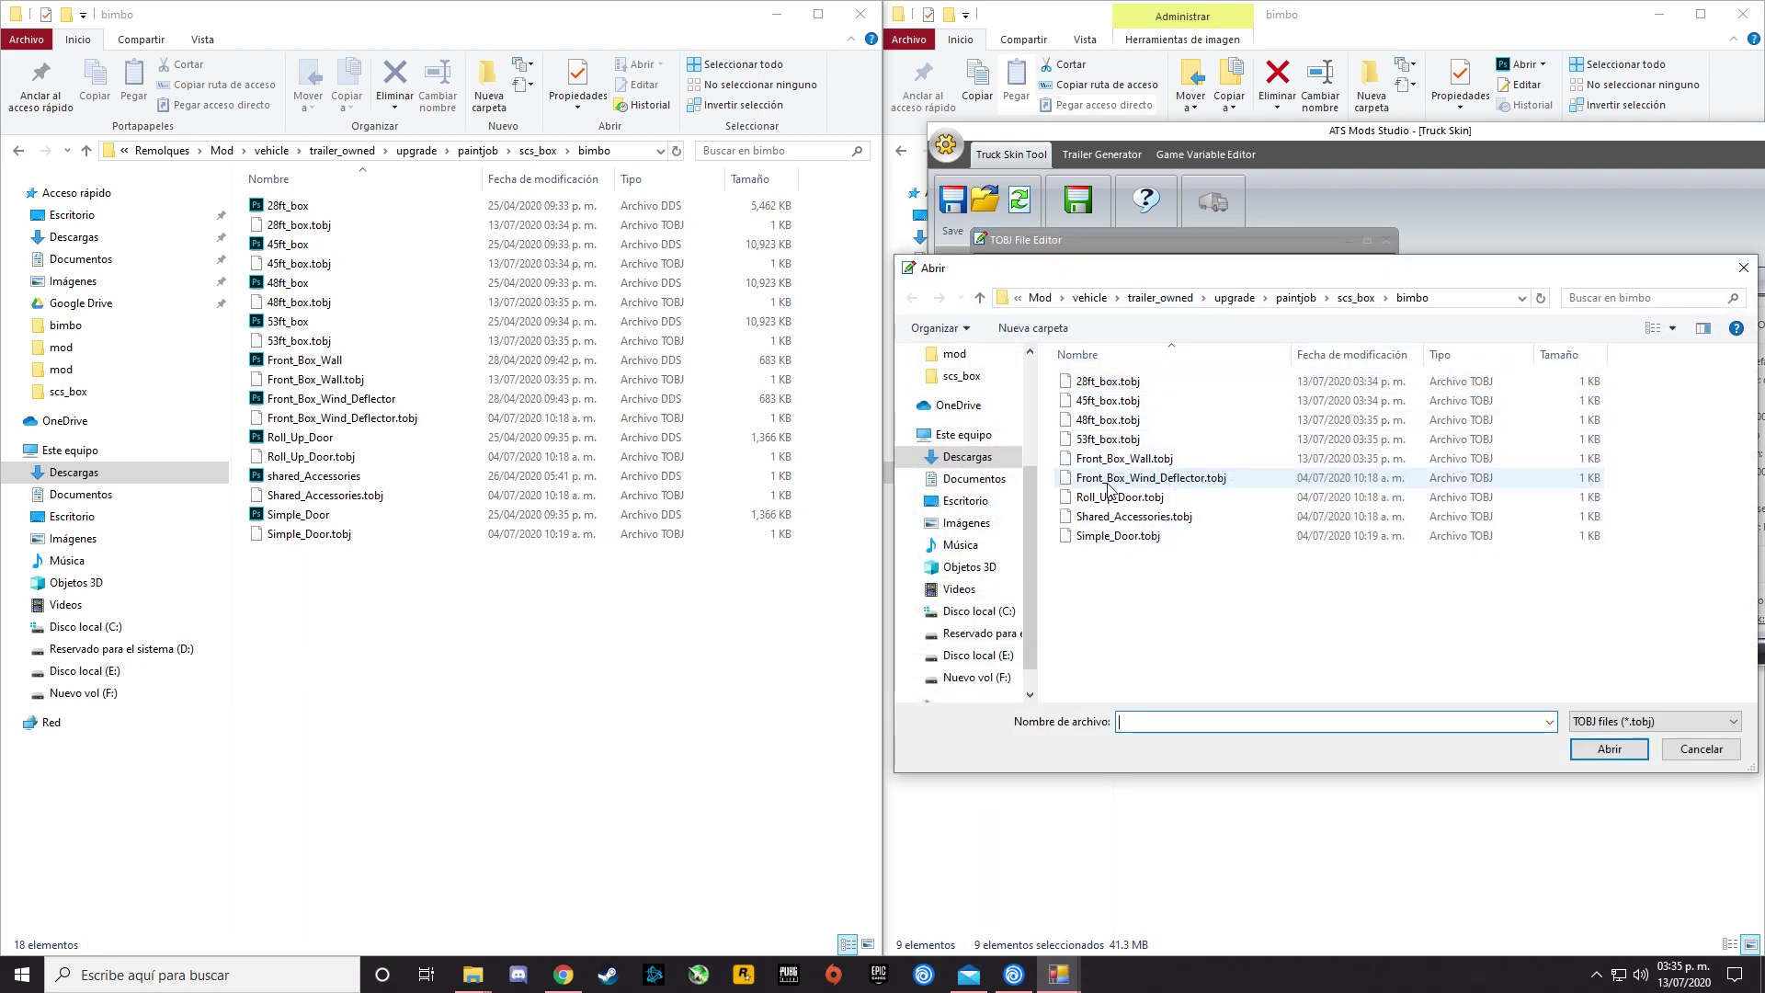
click(1102, 482)
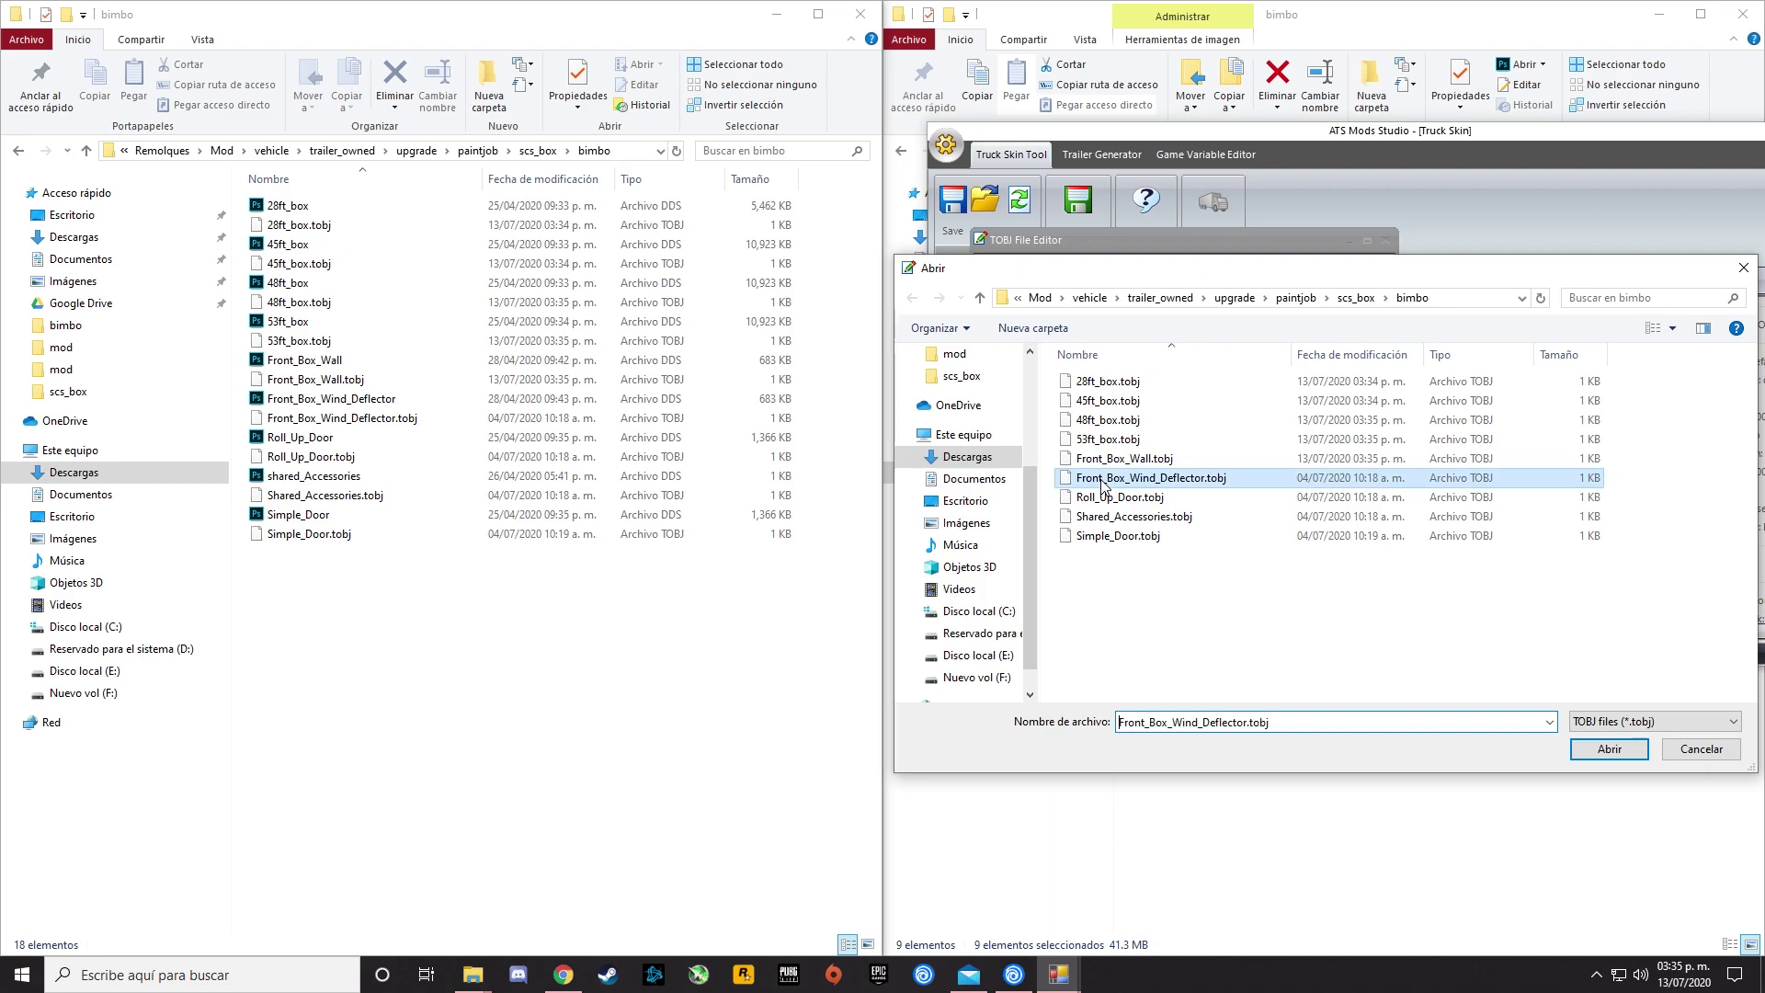
click(1608, 750)
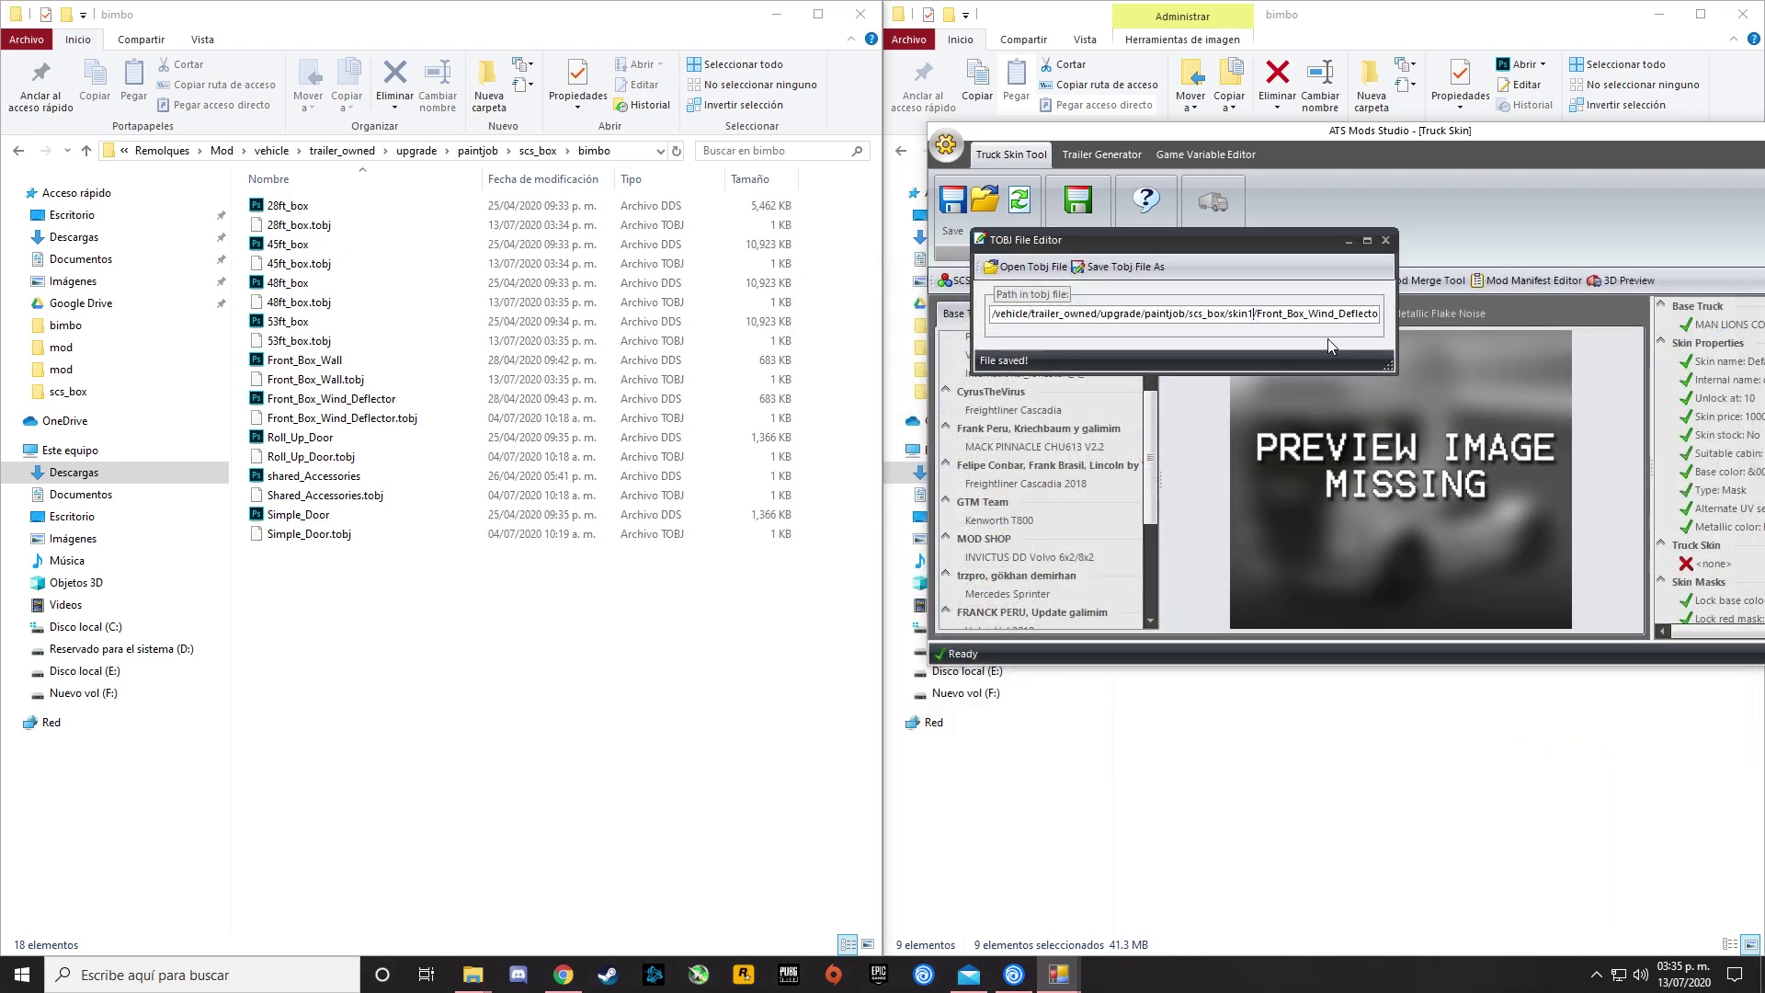
key(BackSpace)
key(BackSpace)
key(BackSpace)
key(BackSpace)
key(BackSpace)
text(bimbo)
Save the edited TOBJ file over the existing Front_Box_Wind_Deflector.tobj in the bimbo folder.
click(1123, 268)
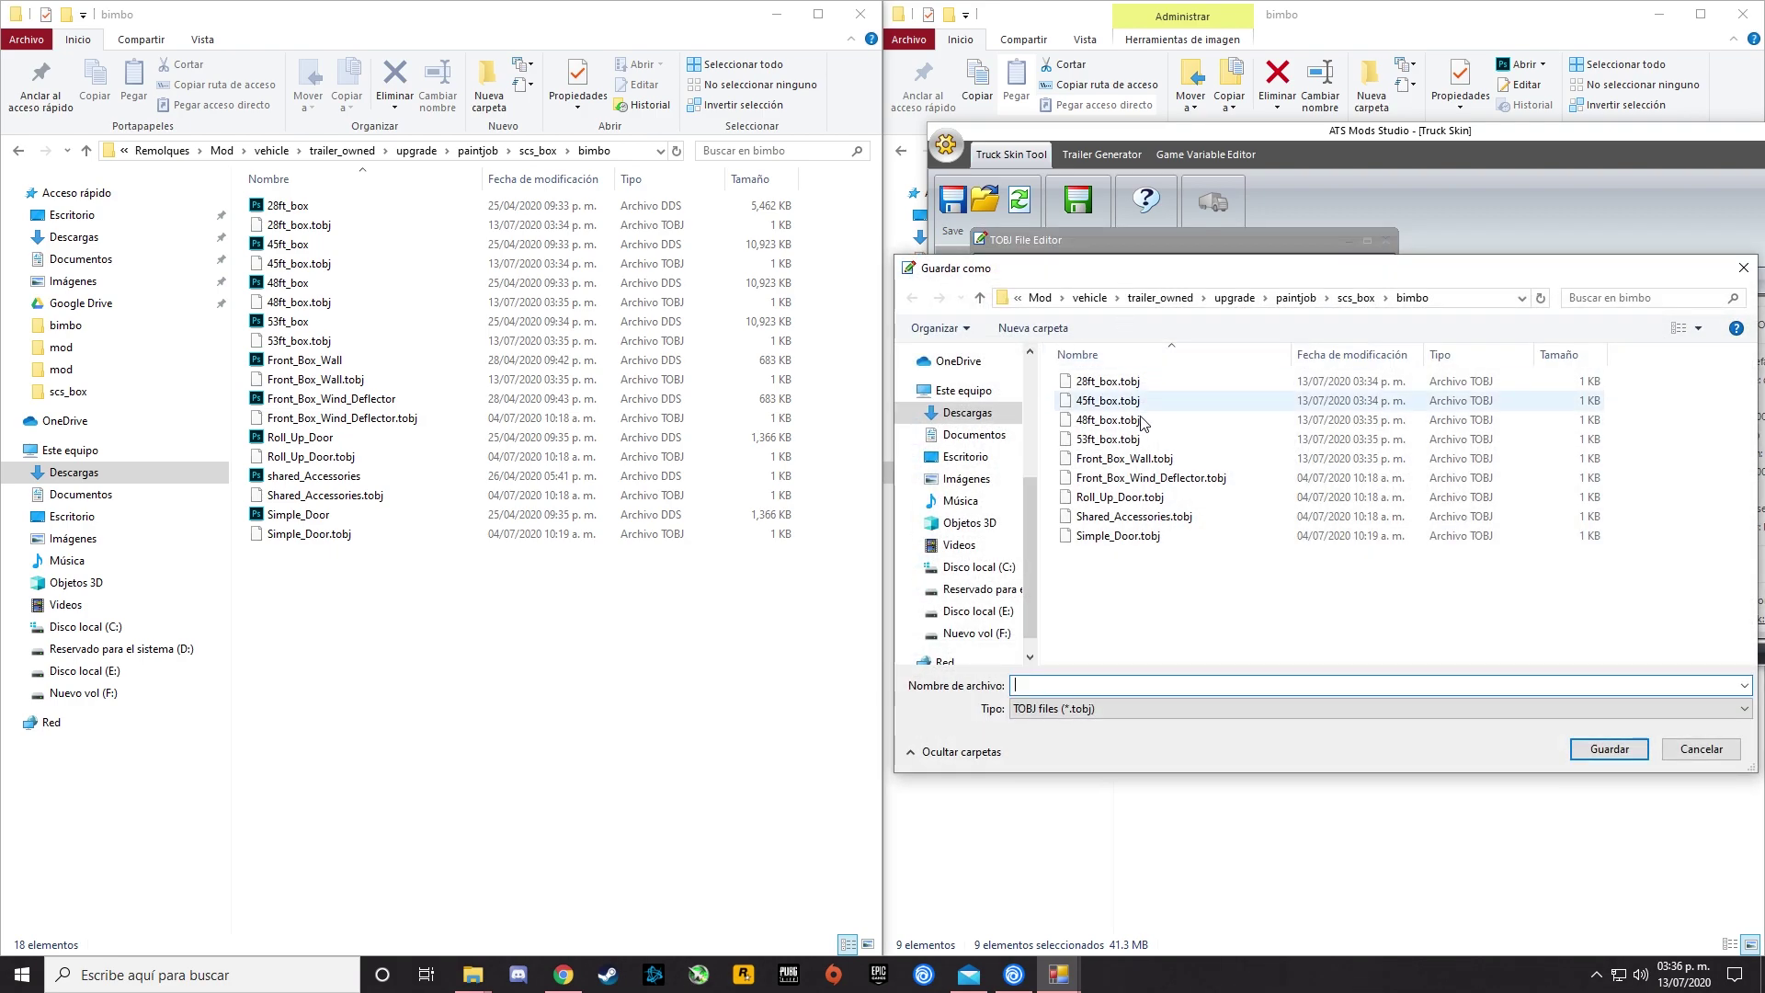
click(1158, 484)
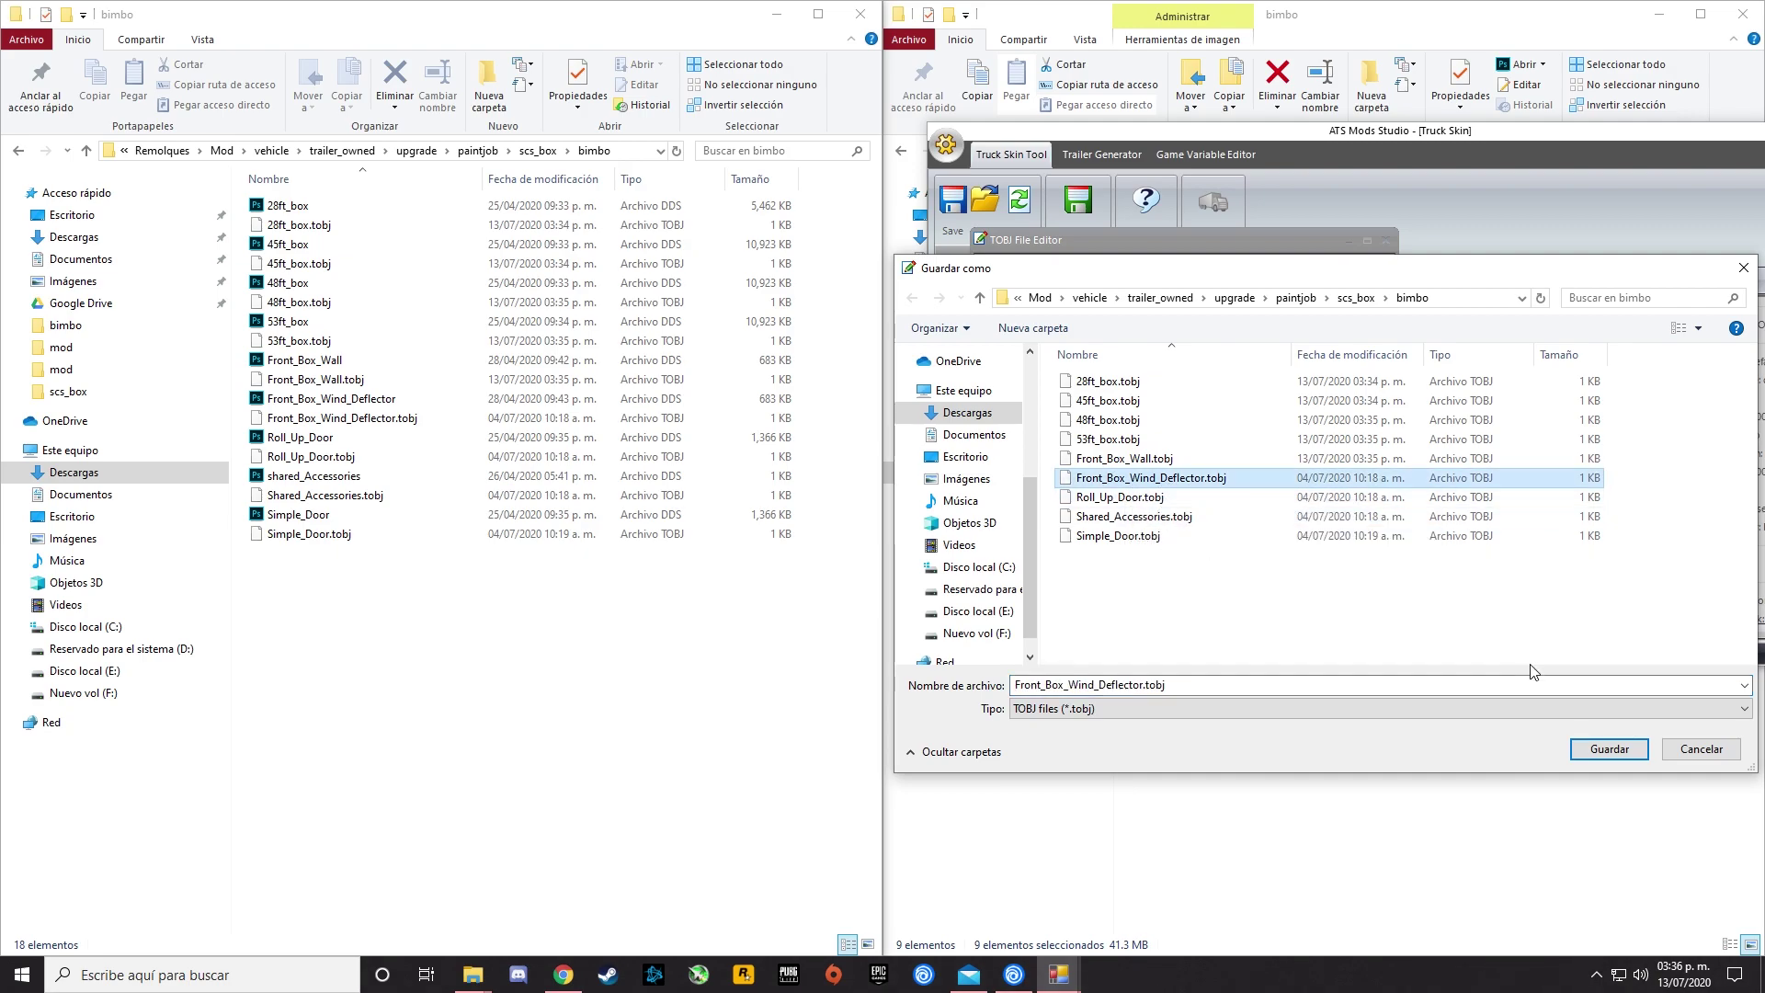
click(1610, 750)
click(938, 498)
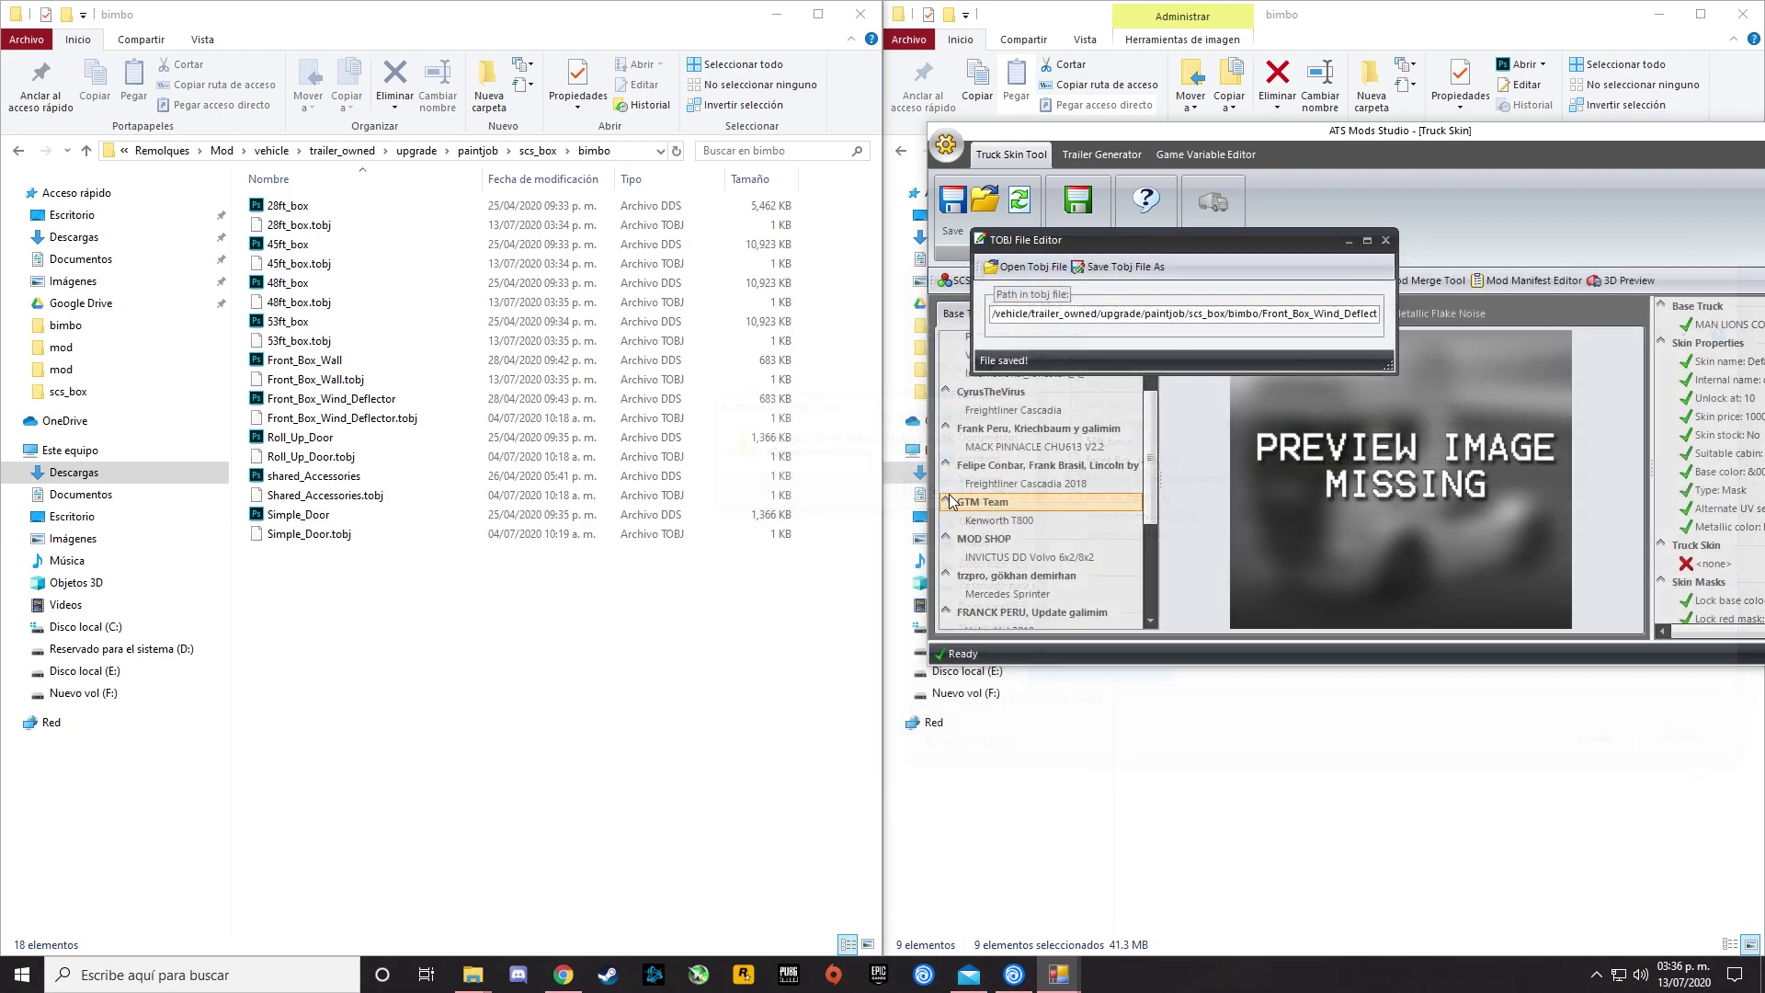
Open Roll_Up_Door.tobj from the bimbo folder and replace skin1 with bimbo in its texture path.
click(1029, 267)
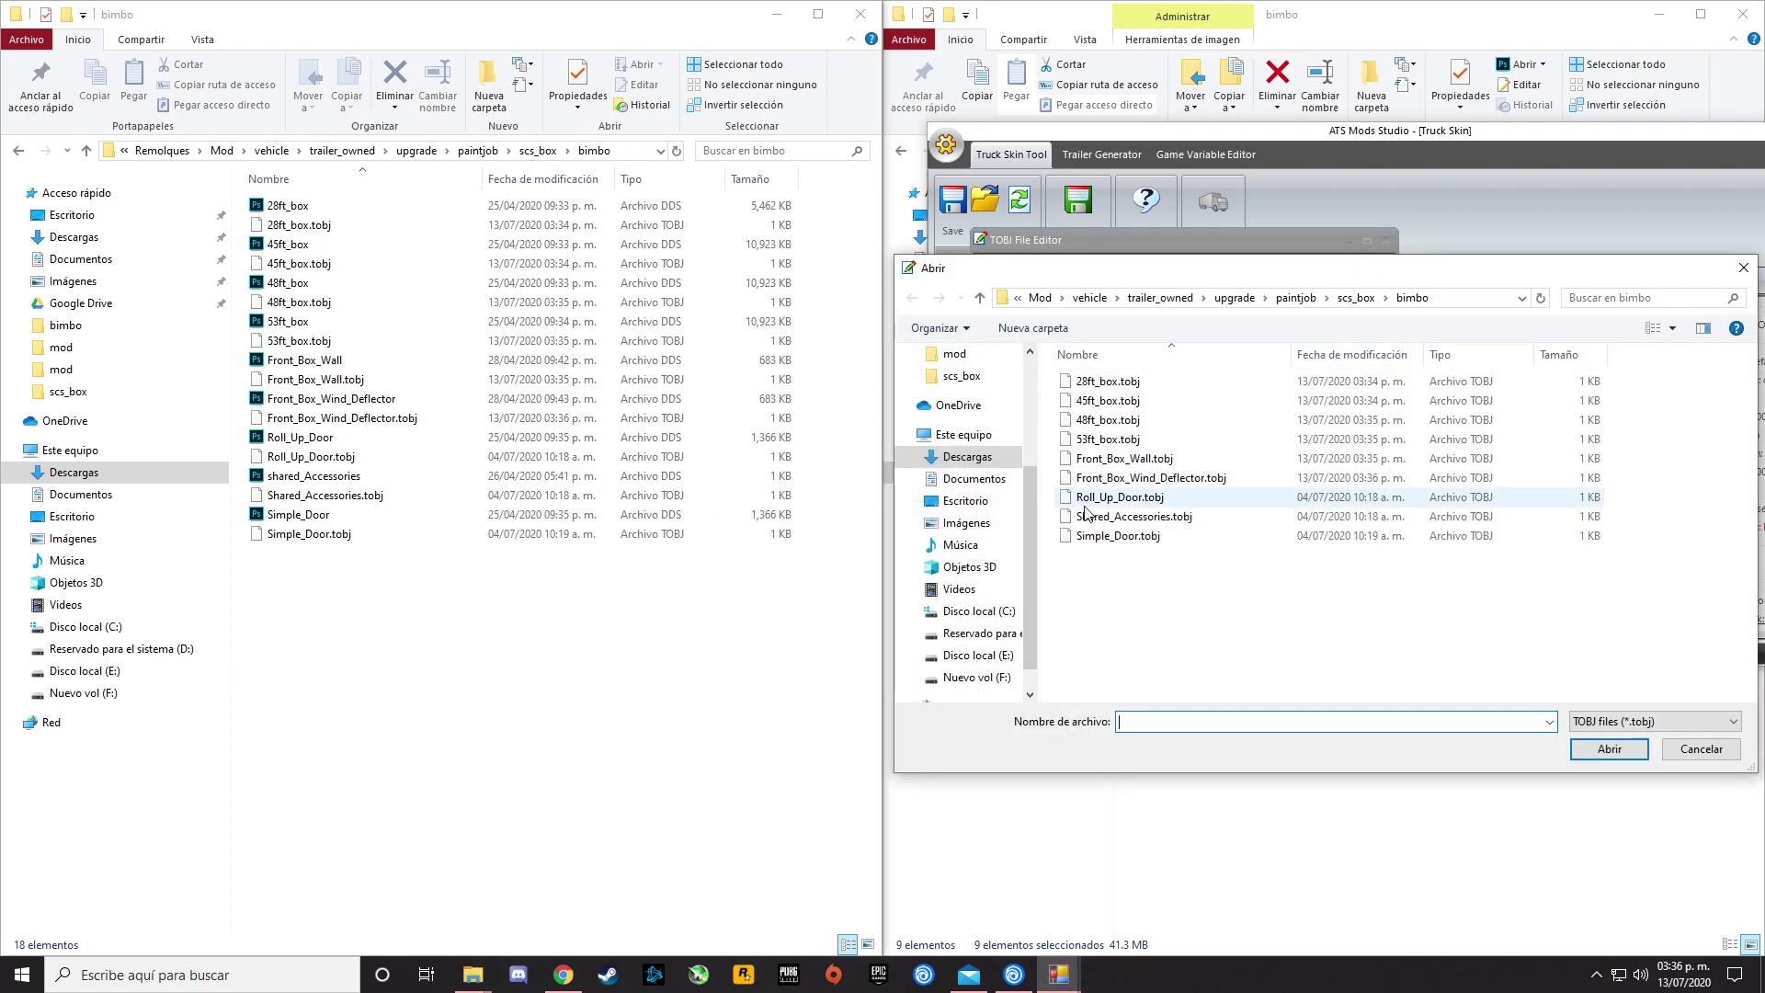
click(1103, 498)
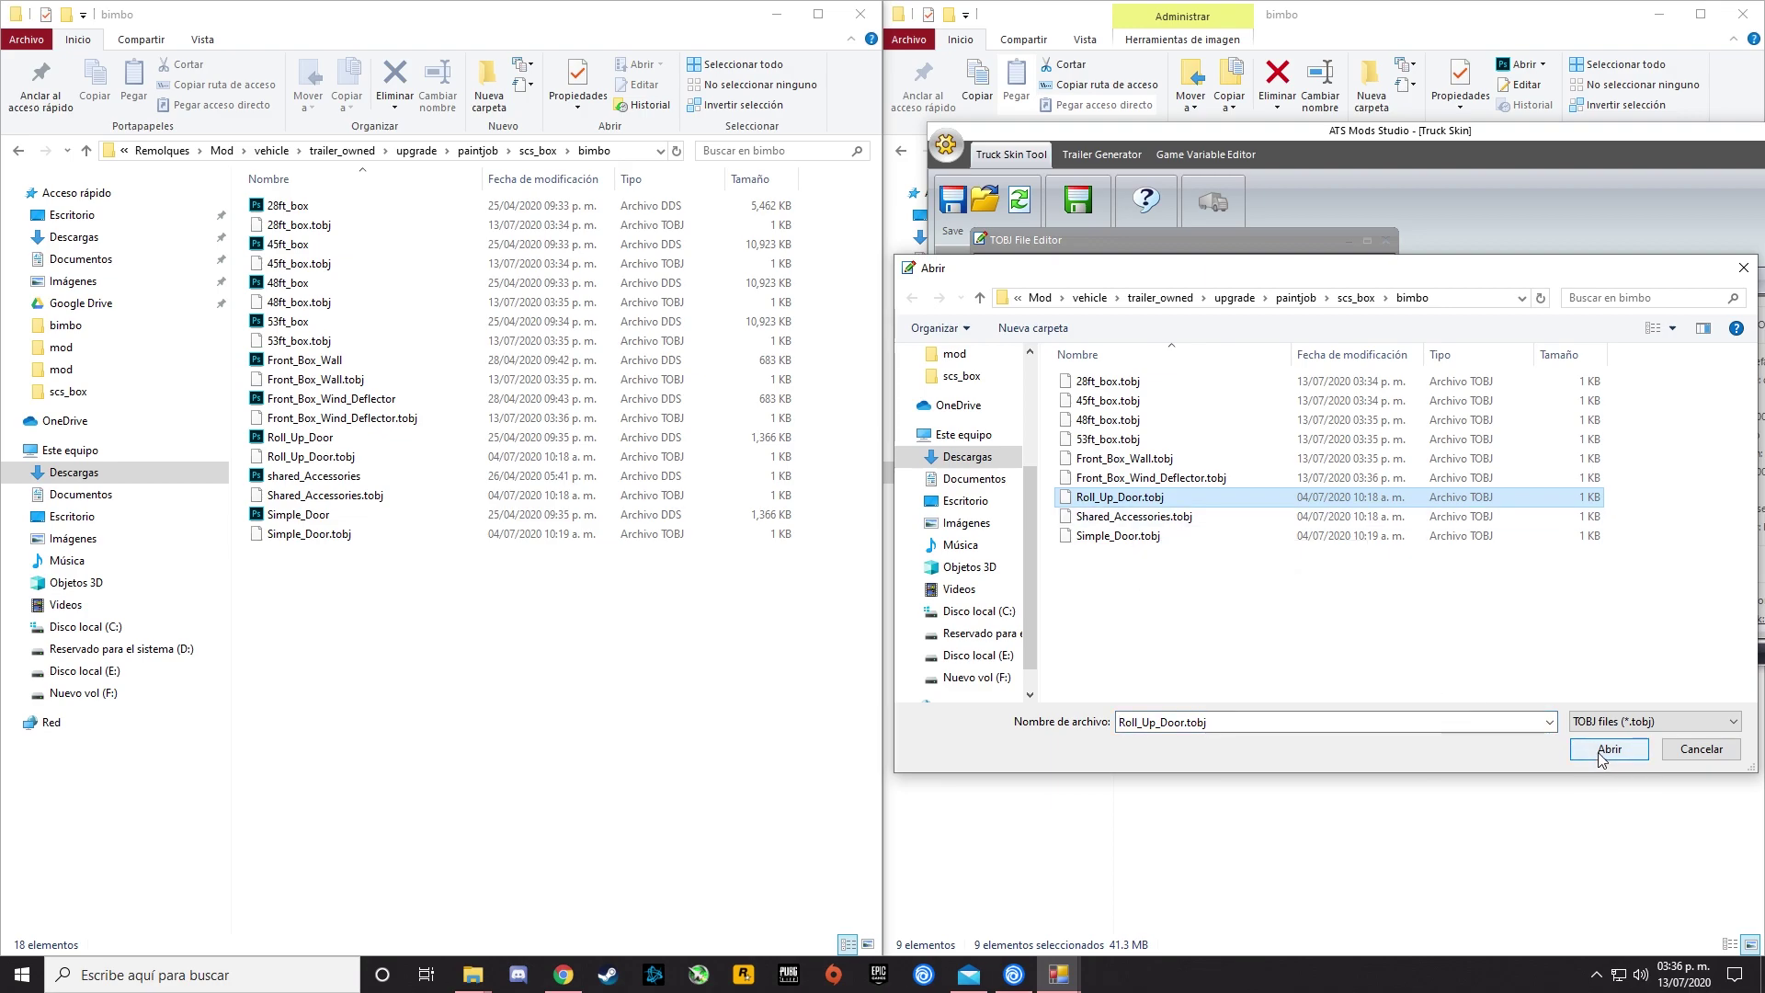
click(1598, 749)
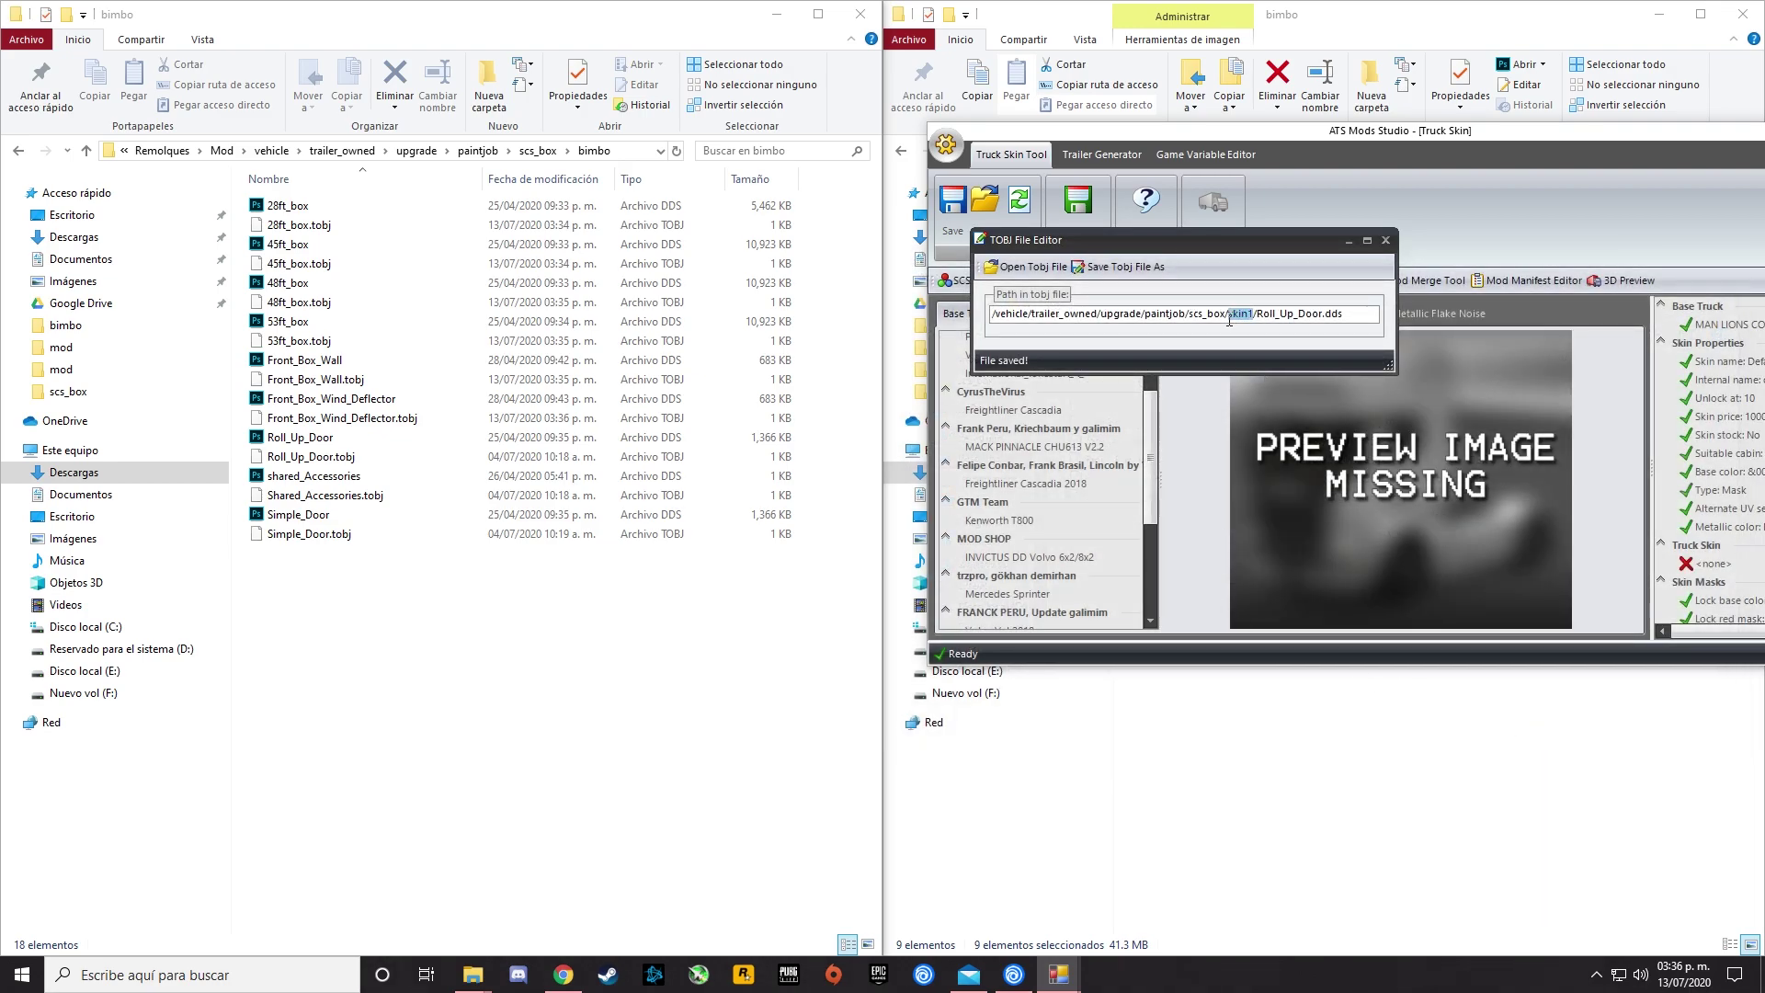
text(bimbo)
Save the edited TOBJ file over the existing Roll_Up_Door.tobj in the bimbo folder.
click(1135, 268)
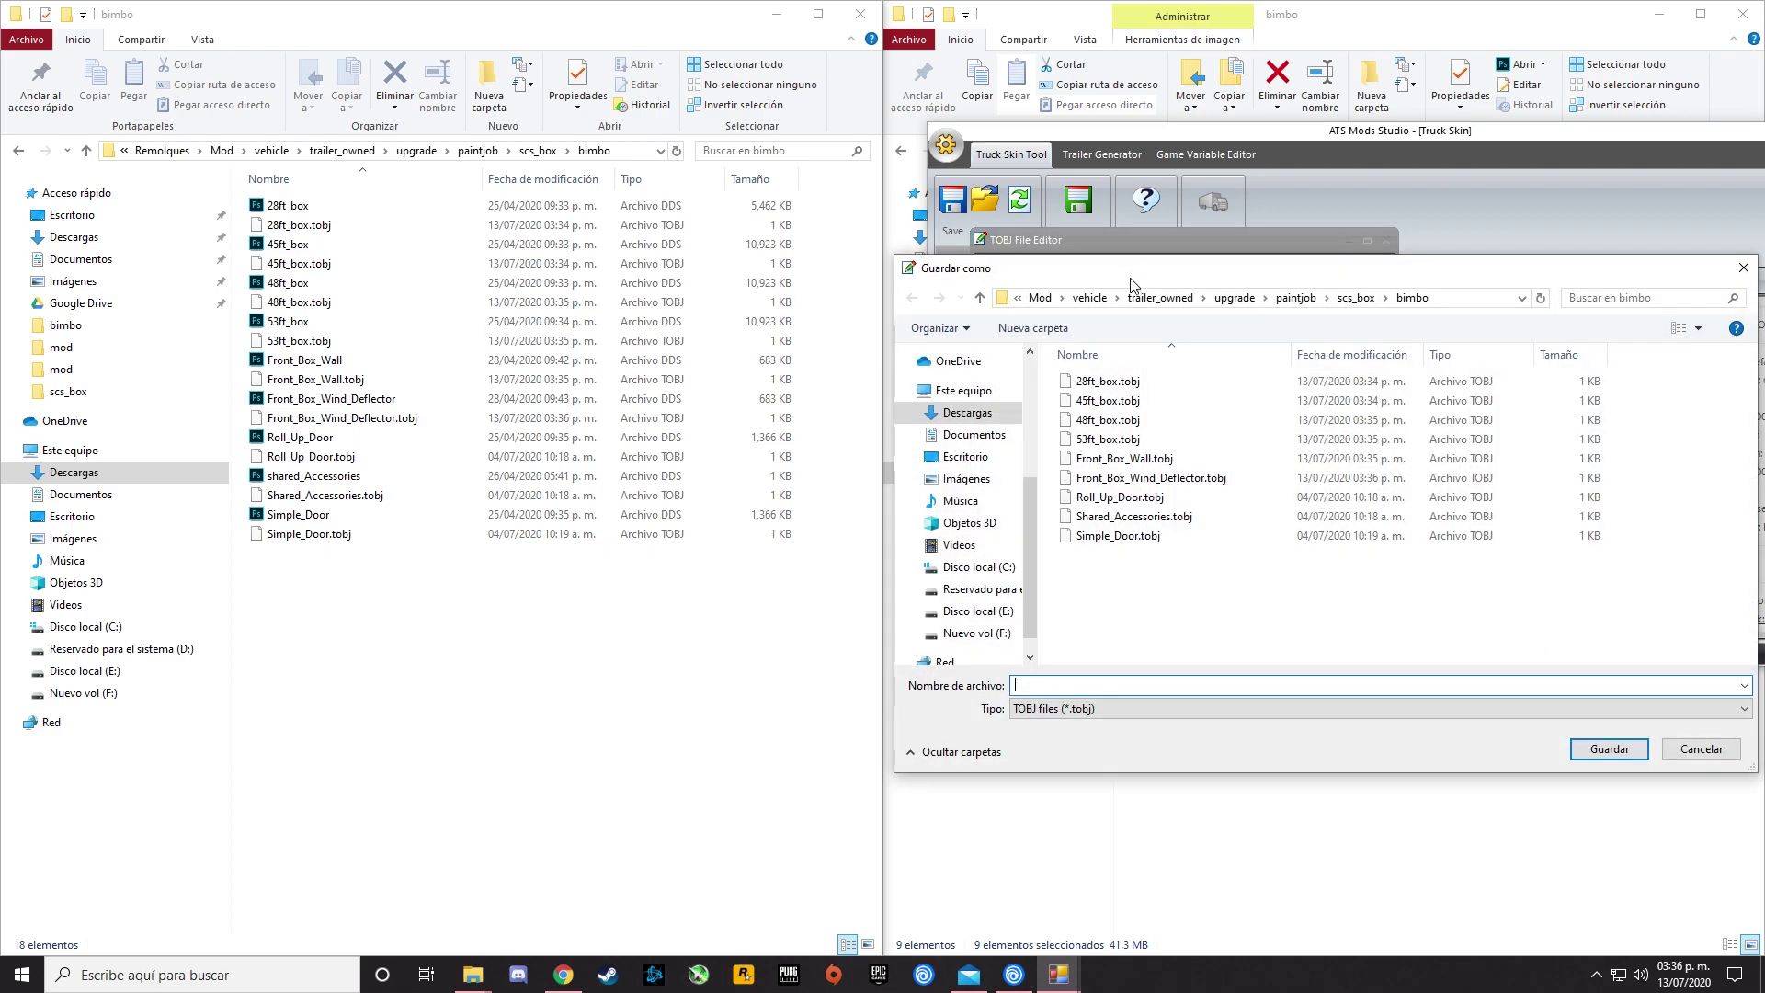
click(1140, 501)
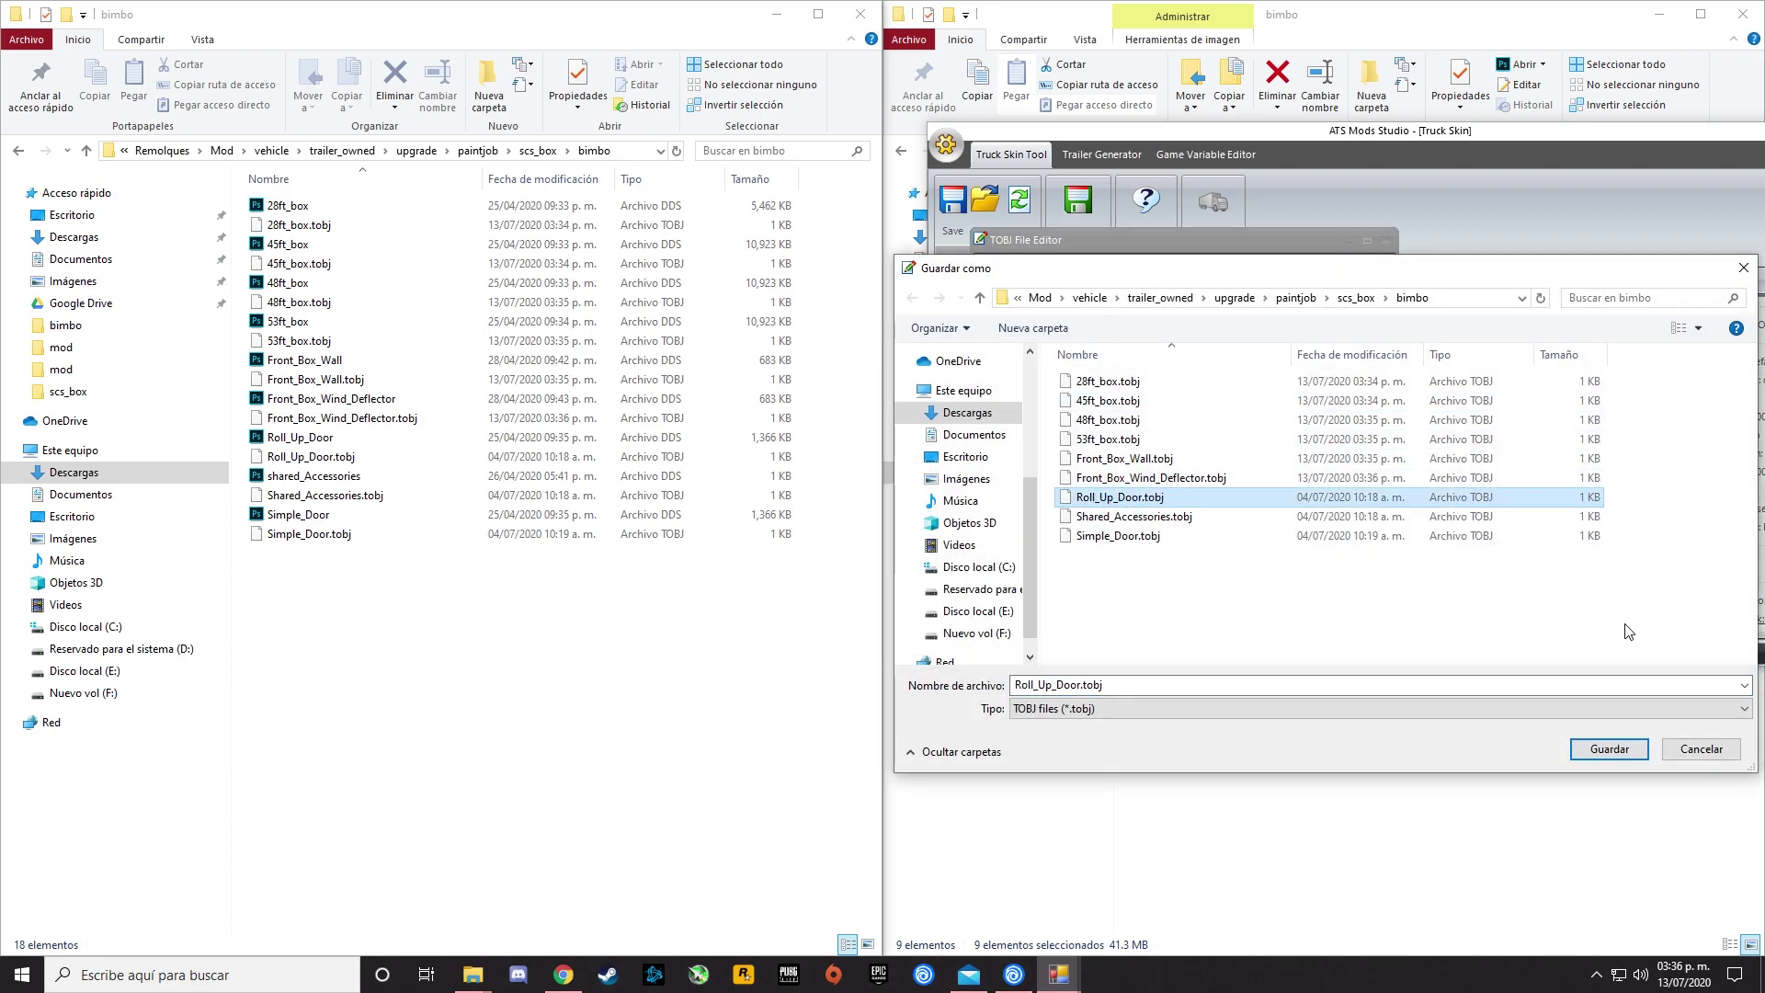
click(1610, 749)
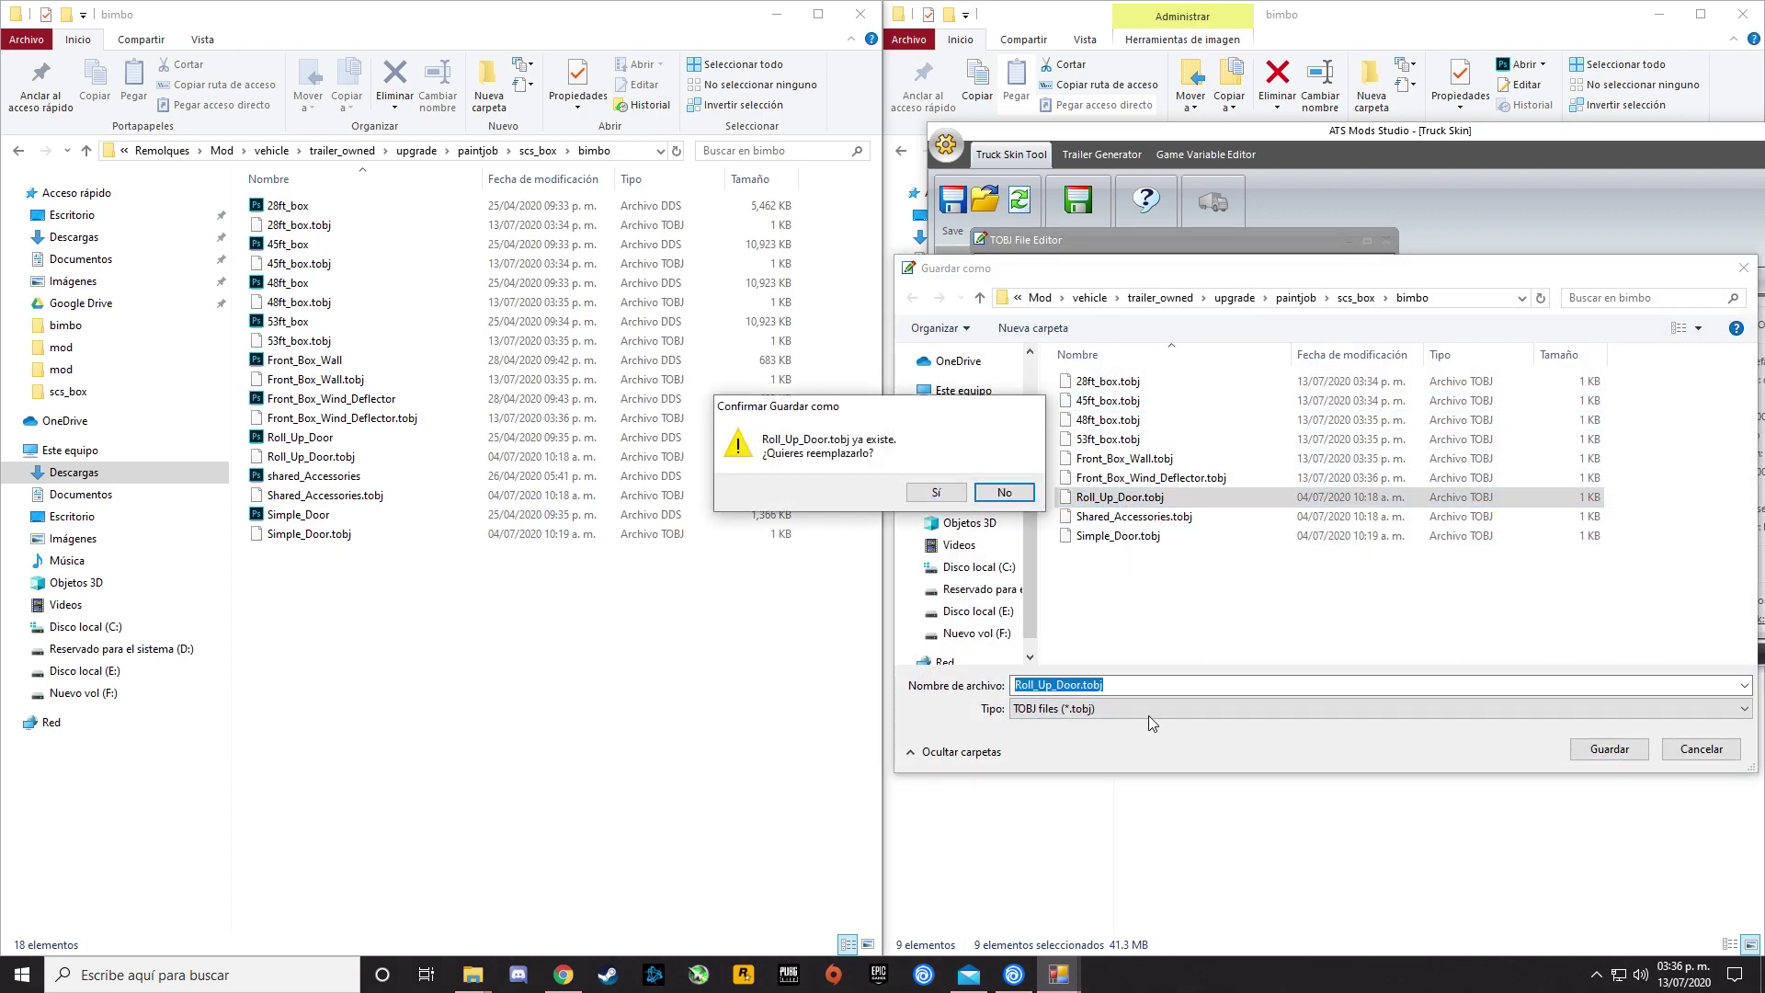
click(938, 493)
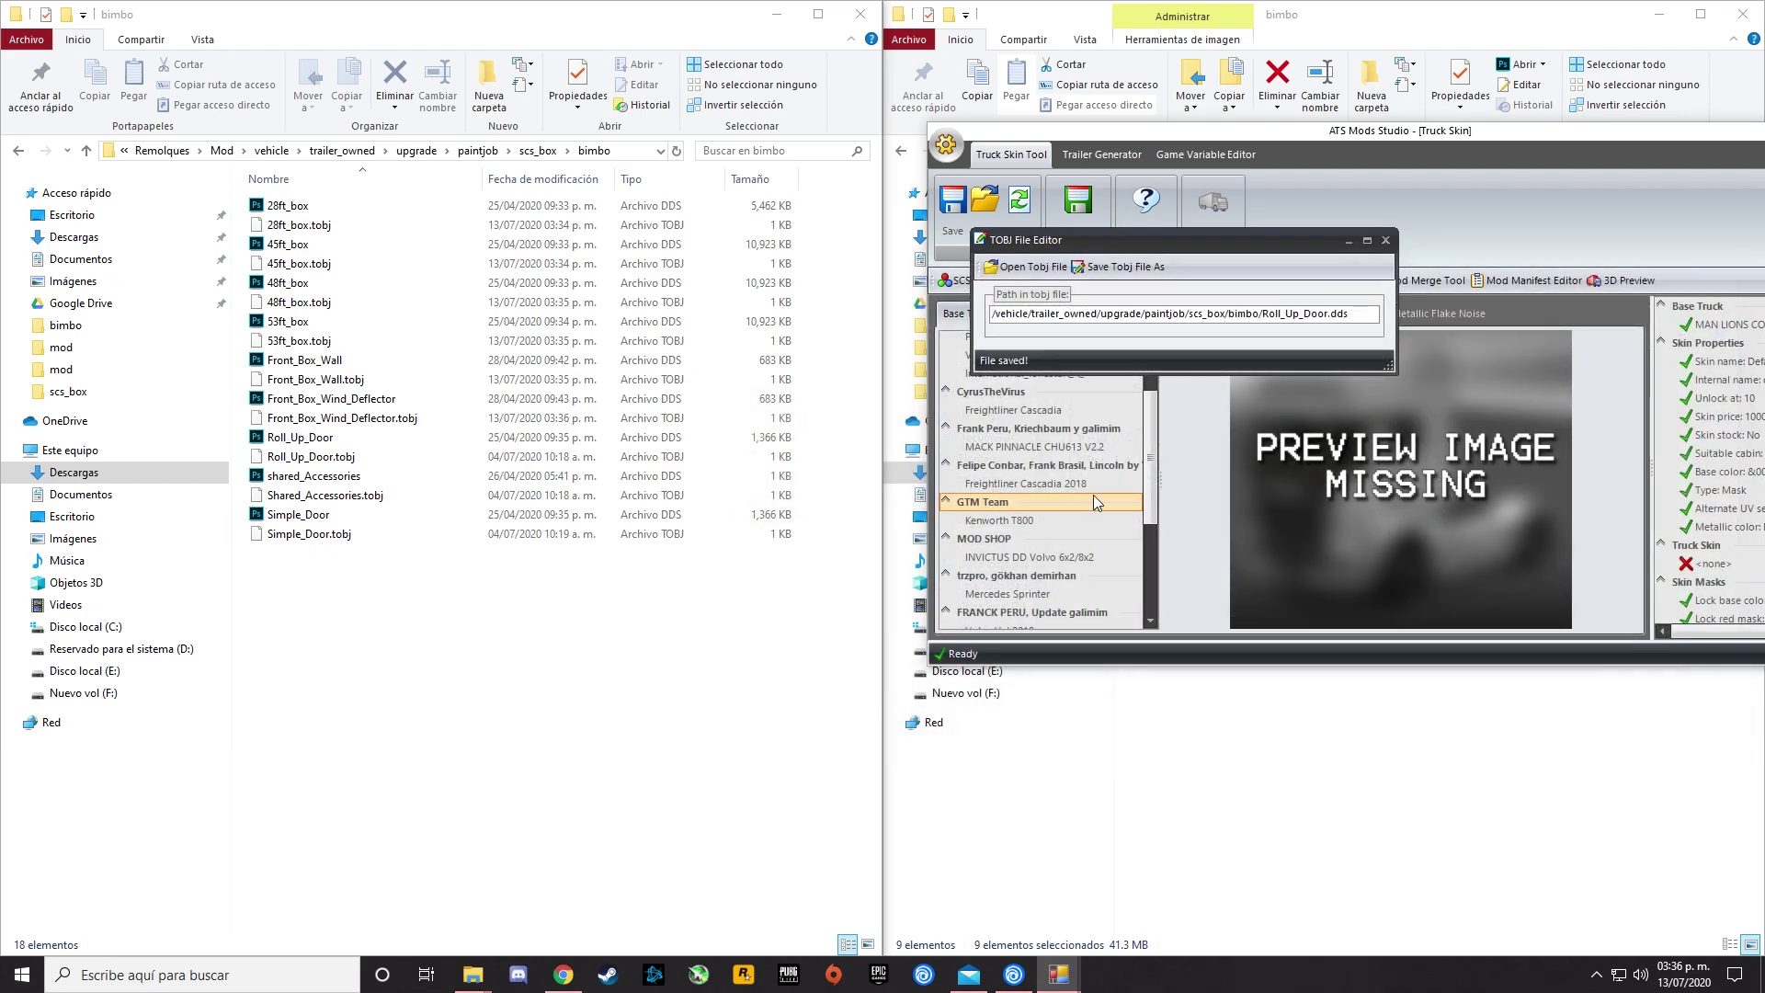
Open Shared_Accessories.tobj from the bimbo folder and replace skin1 with bimbo in its texture path.
click(1033, 268)
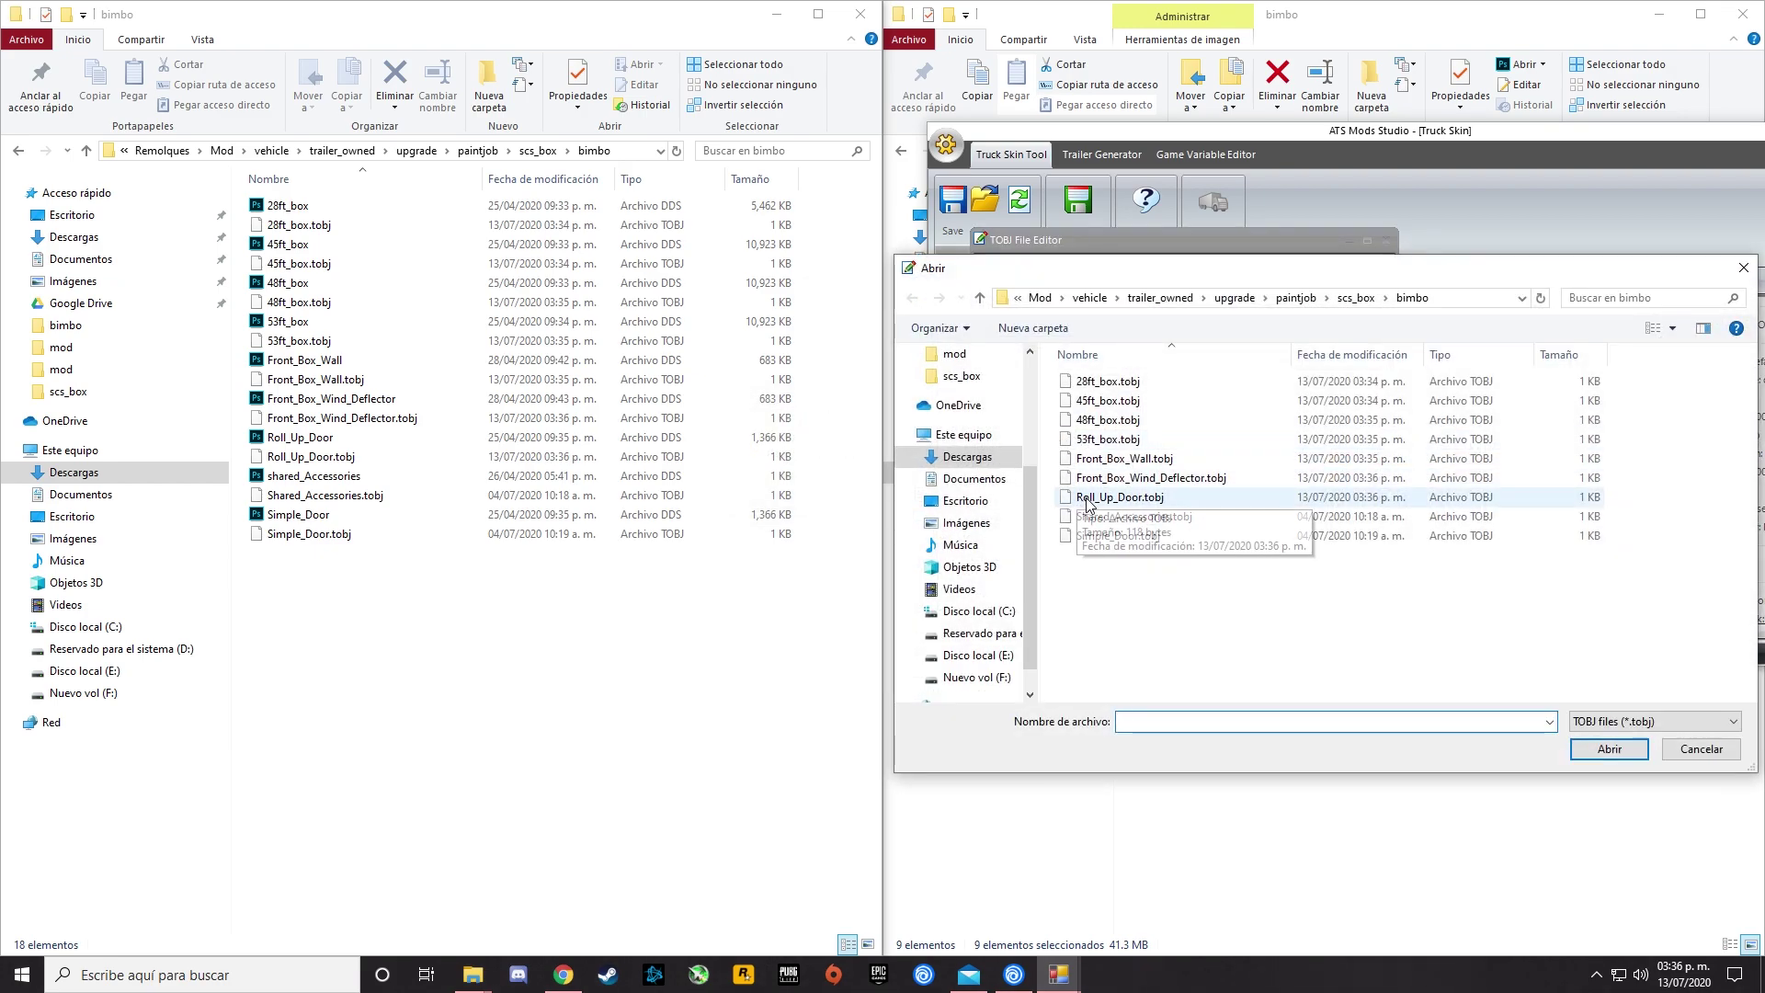
click(1133, 516)
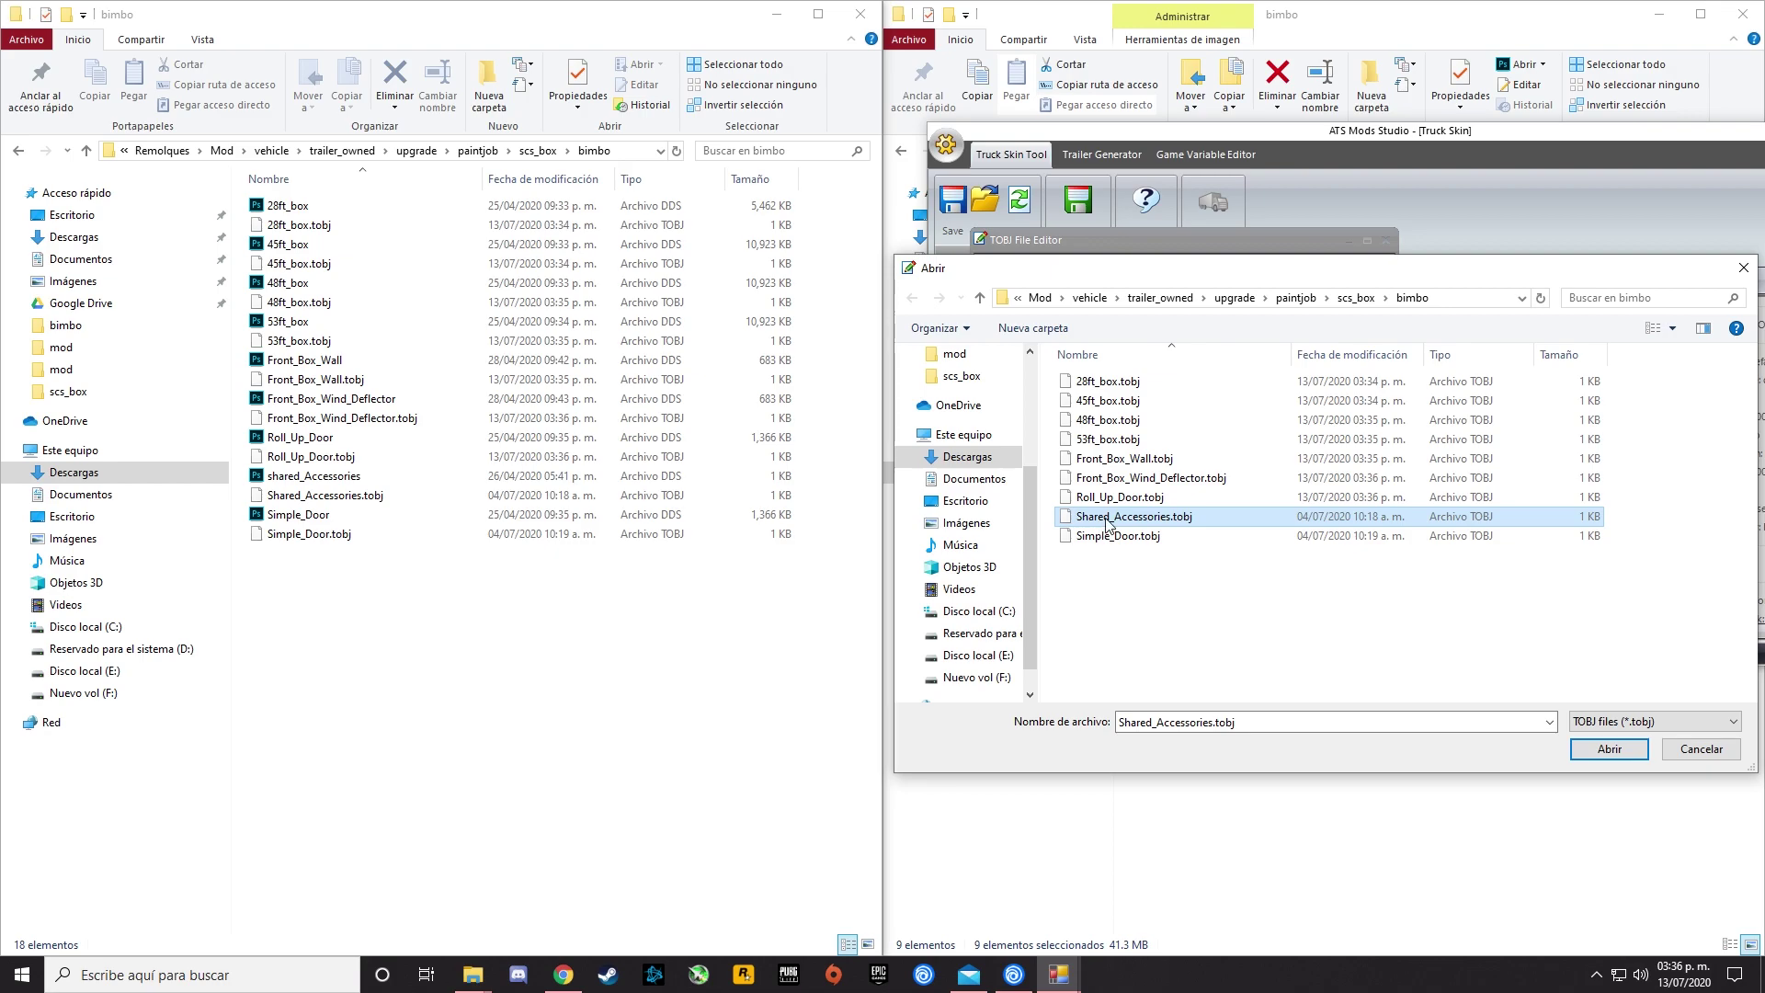
click(1625, 748)
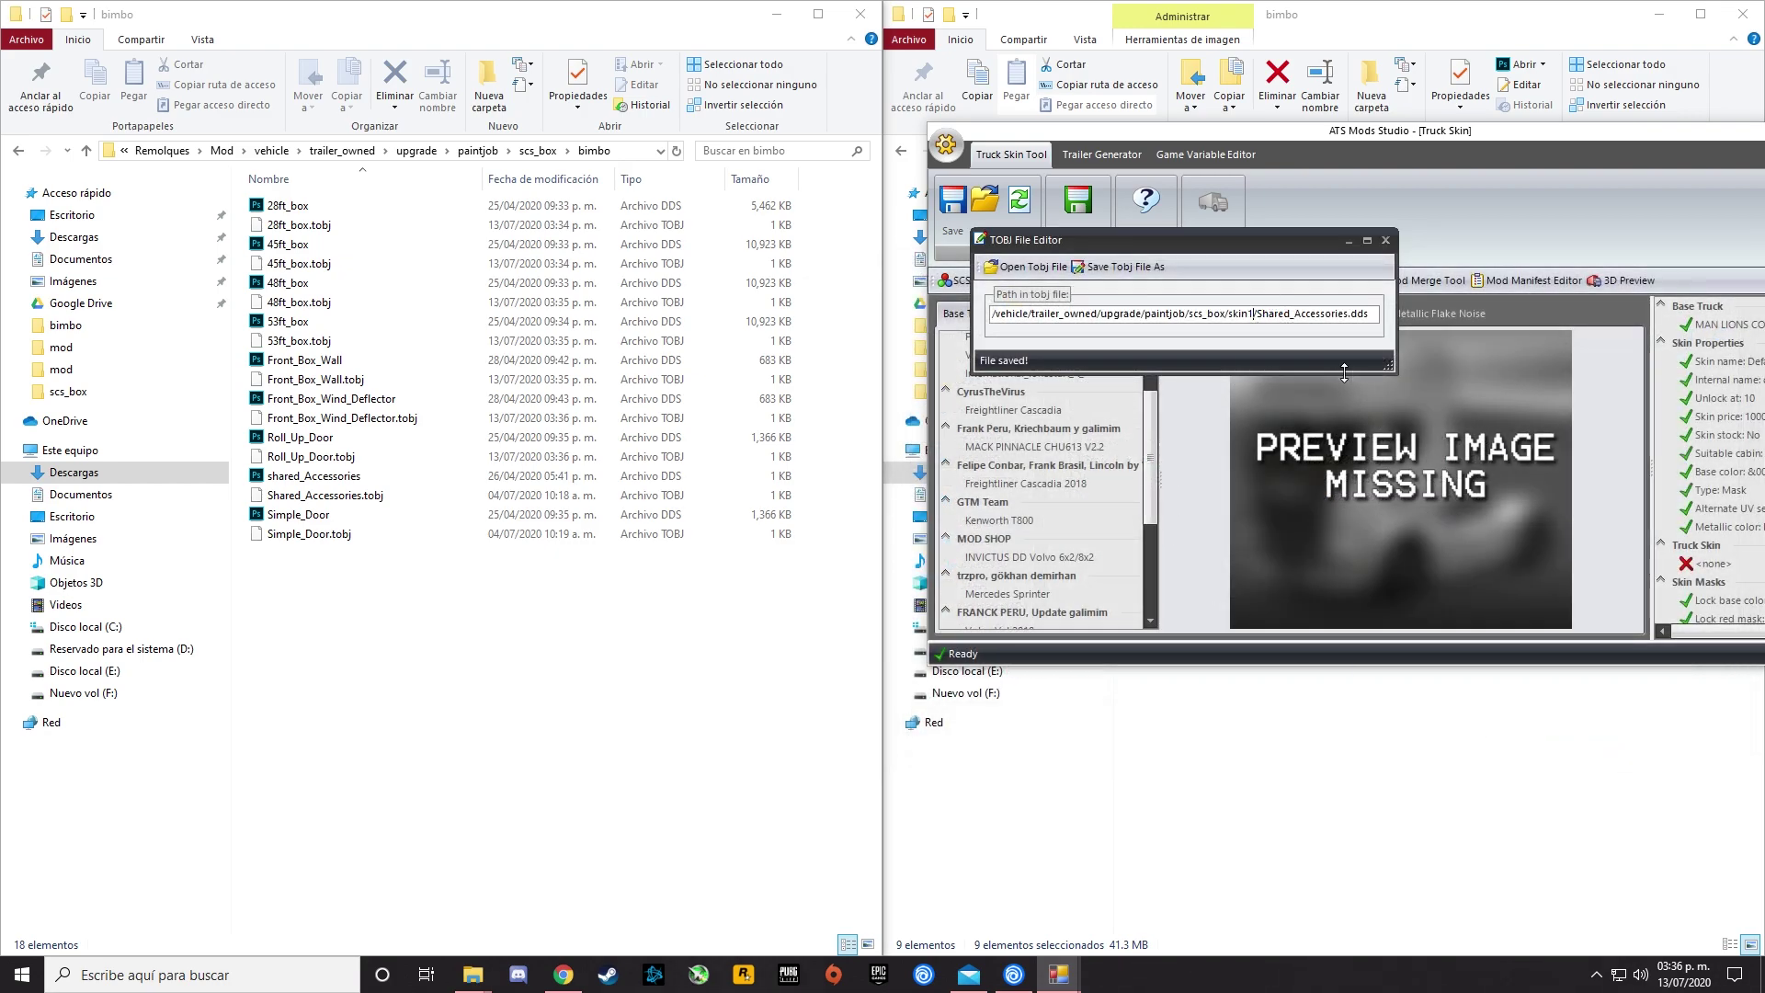
key(BackSpace)
key(BackSpace)
key(BackSpace)
key(BackSpace)
key(BackSpace)
text(bimbo)
Save the edited TOBJ file over the existing Shared_Accessories.tobj in the bimbo folder.
click(1124, 267)
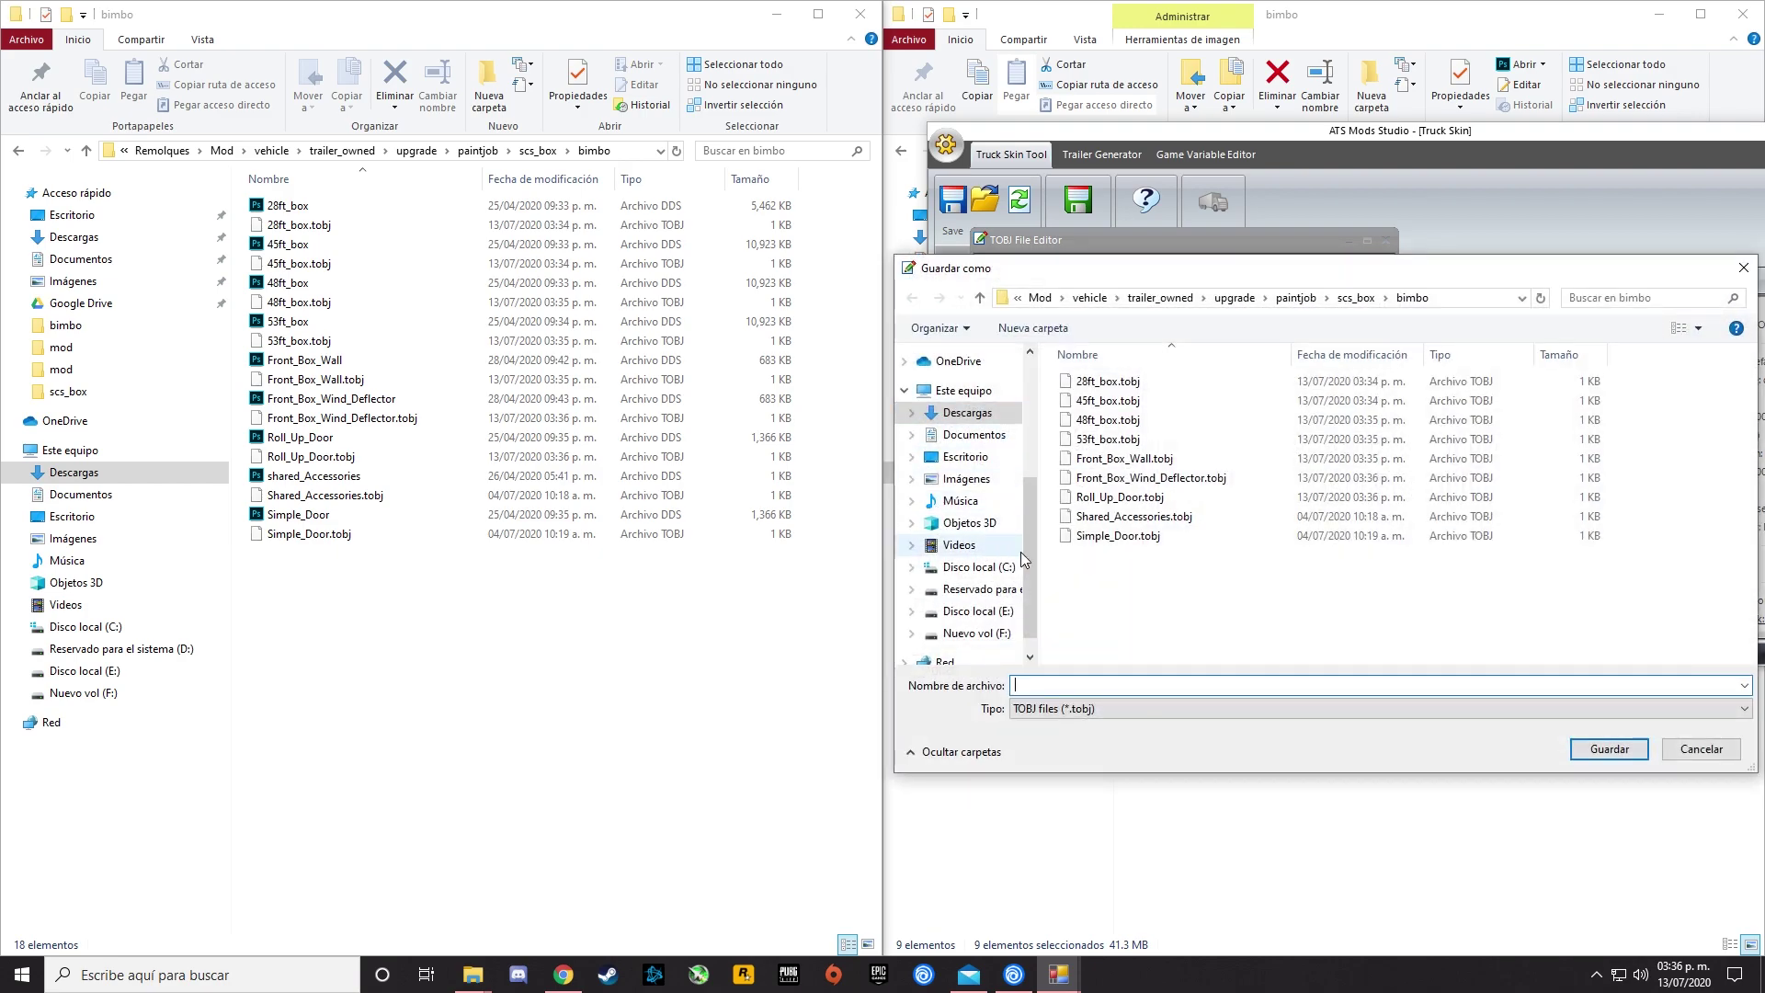
click(1108, 519)
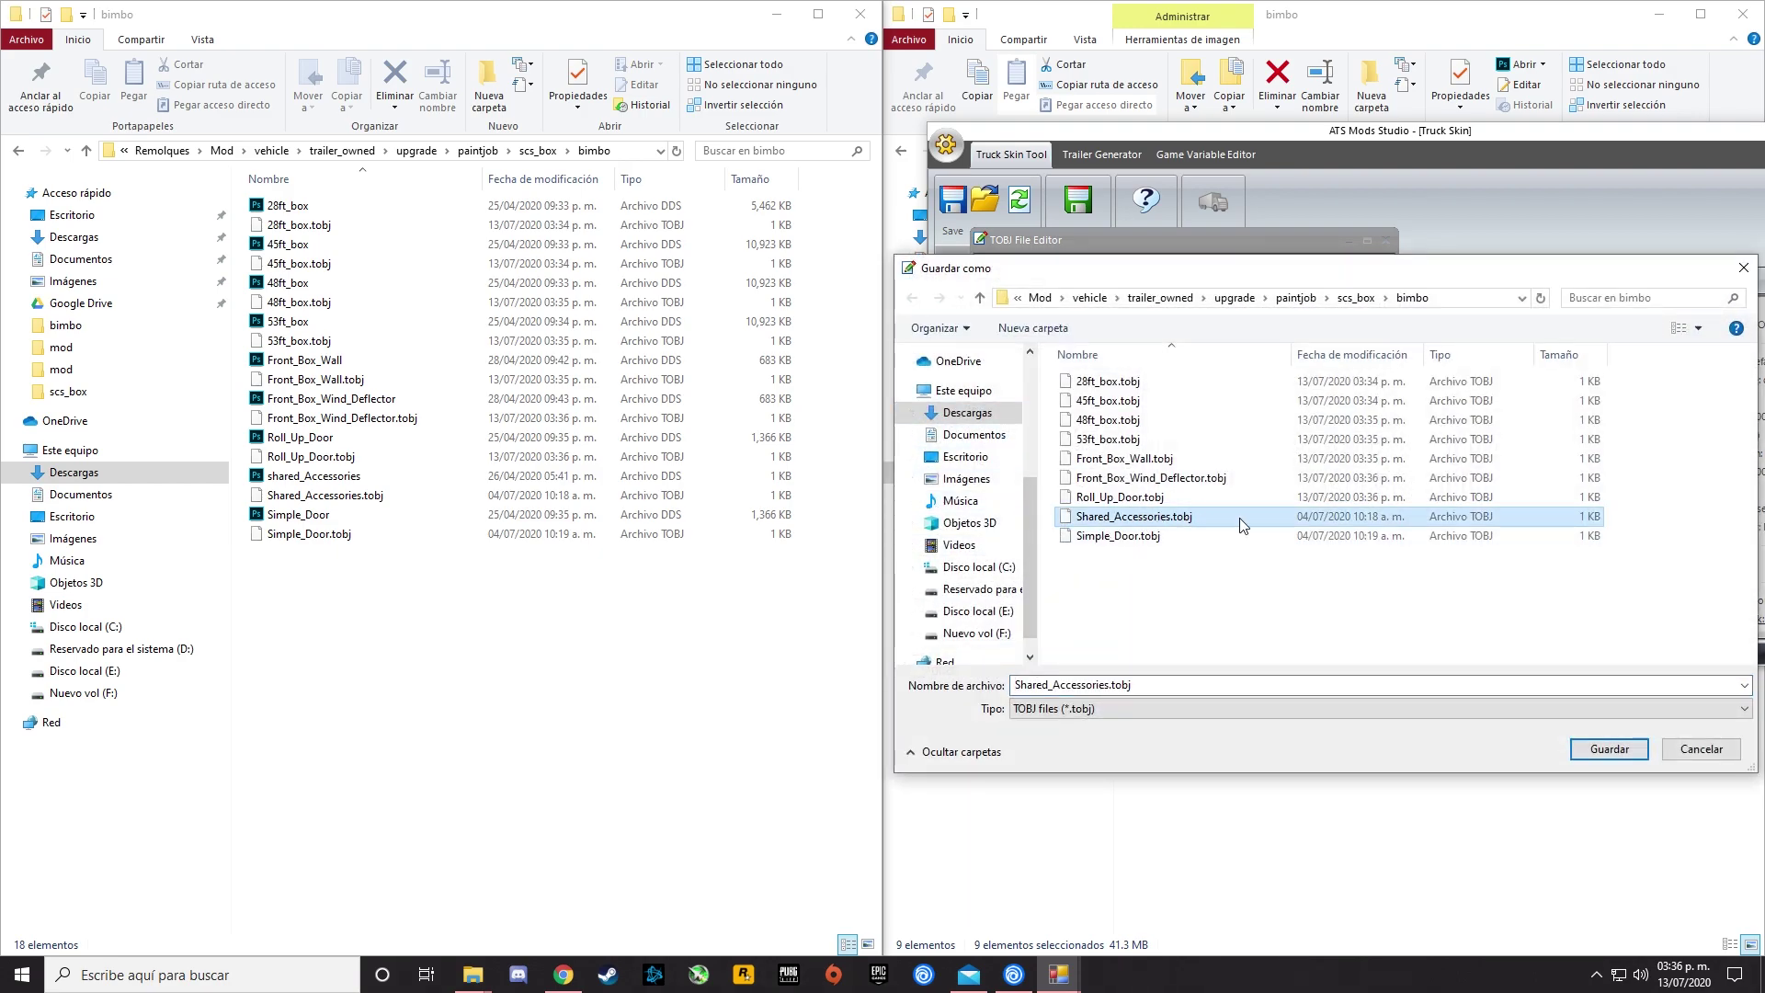
click(1600, 752)
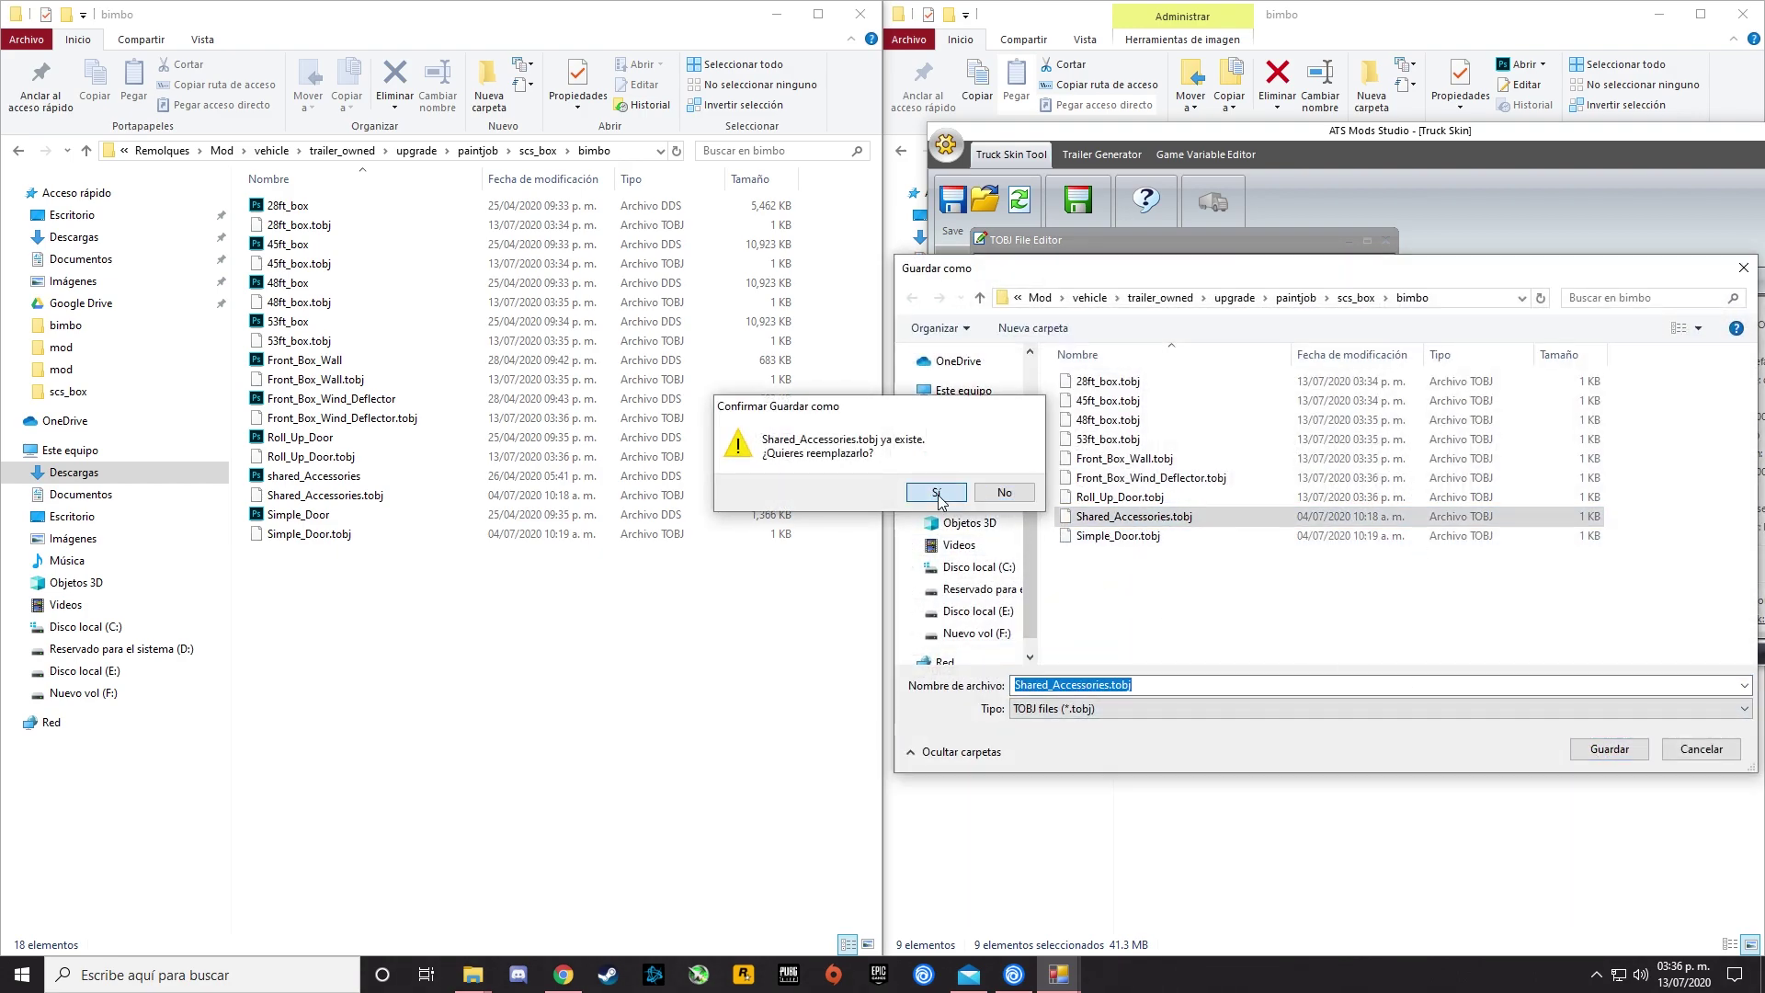
click(935, 492)
Open Simple_Door.tobj from the bimbo folder and replace skin1 with bimbo in its texture path.
click(1012, 266)
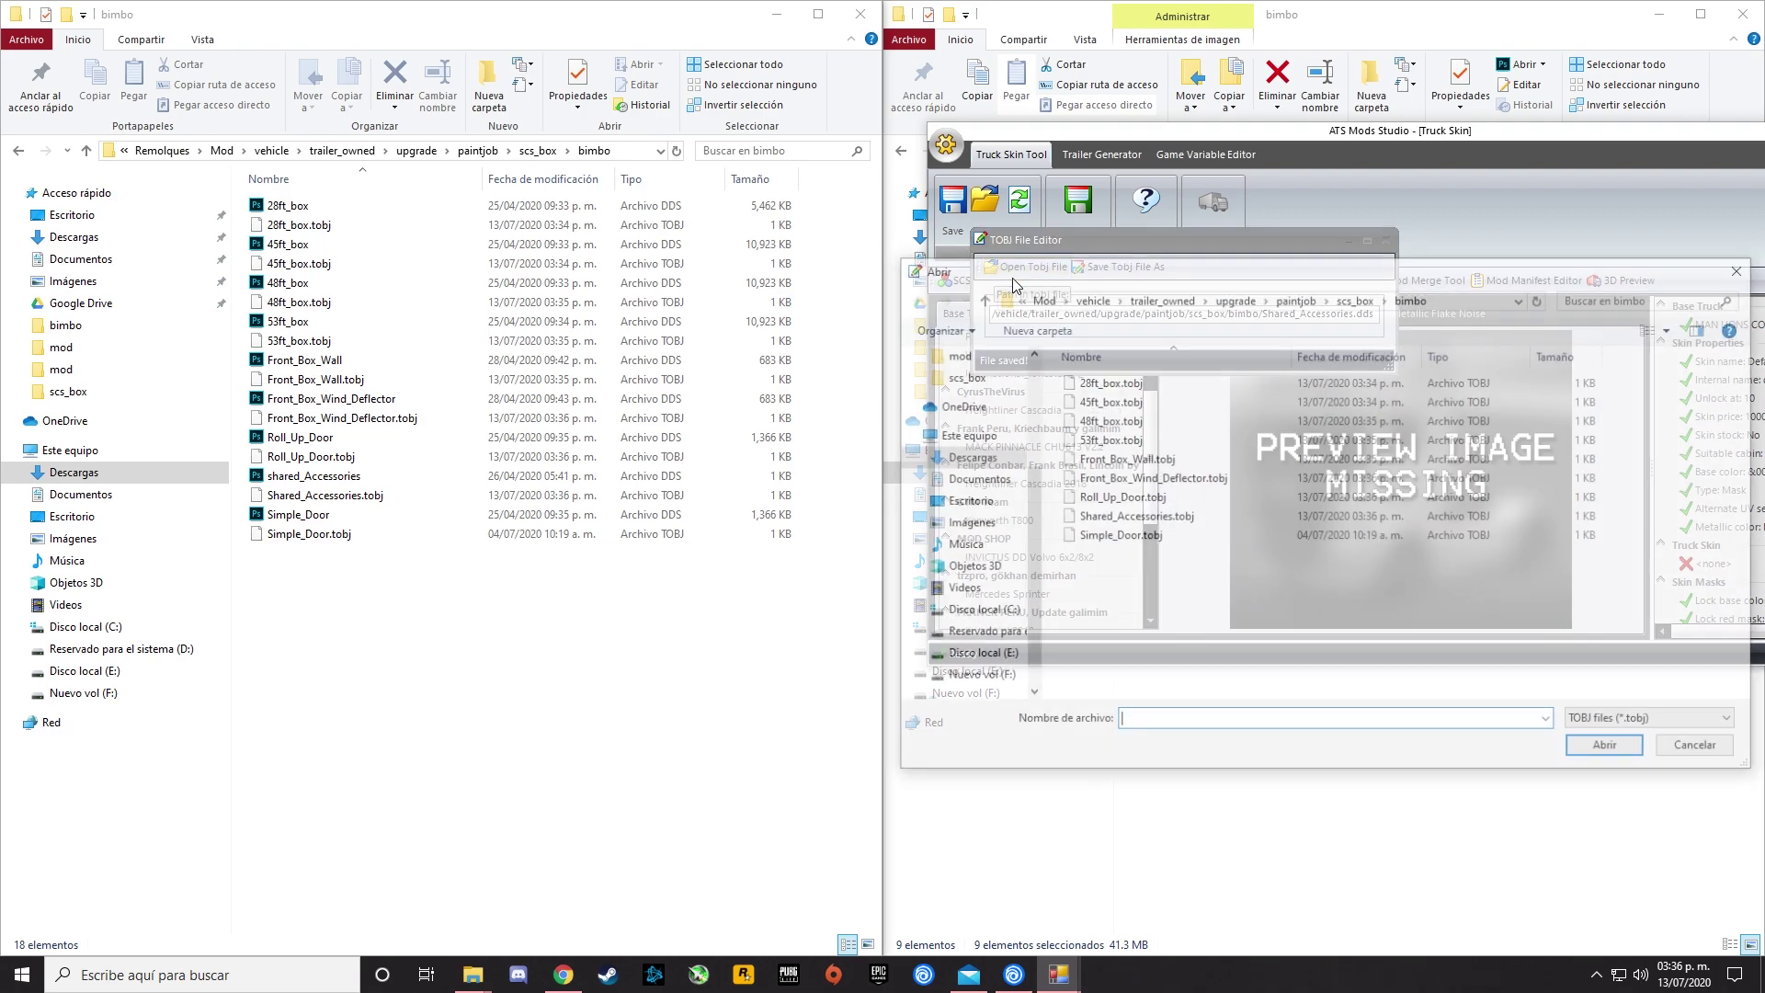
click(1109, 539)
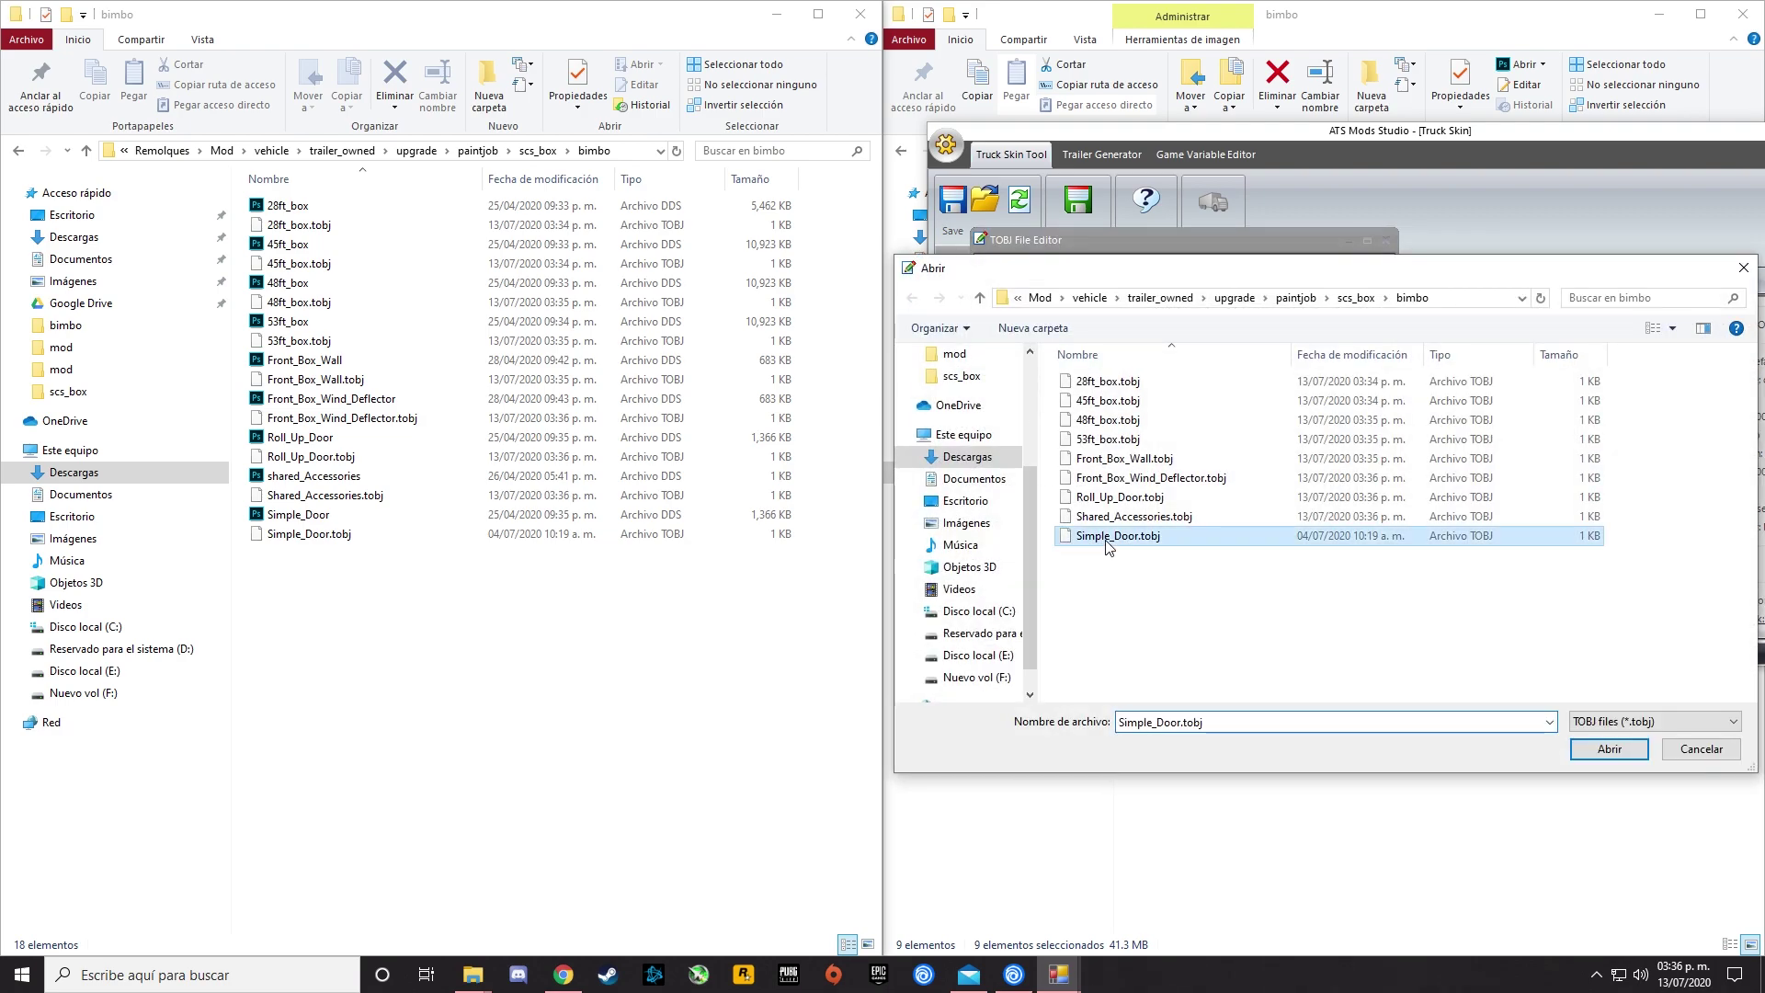
click(1604, 753)
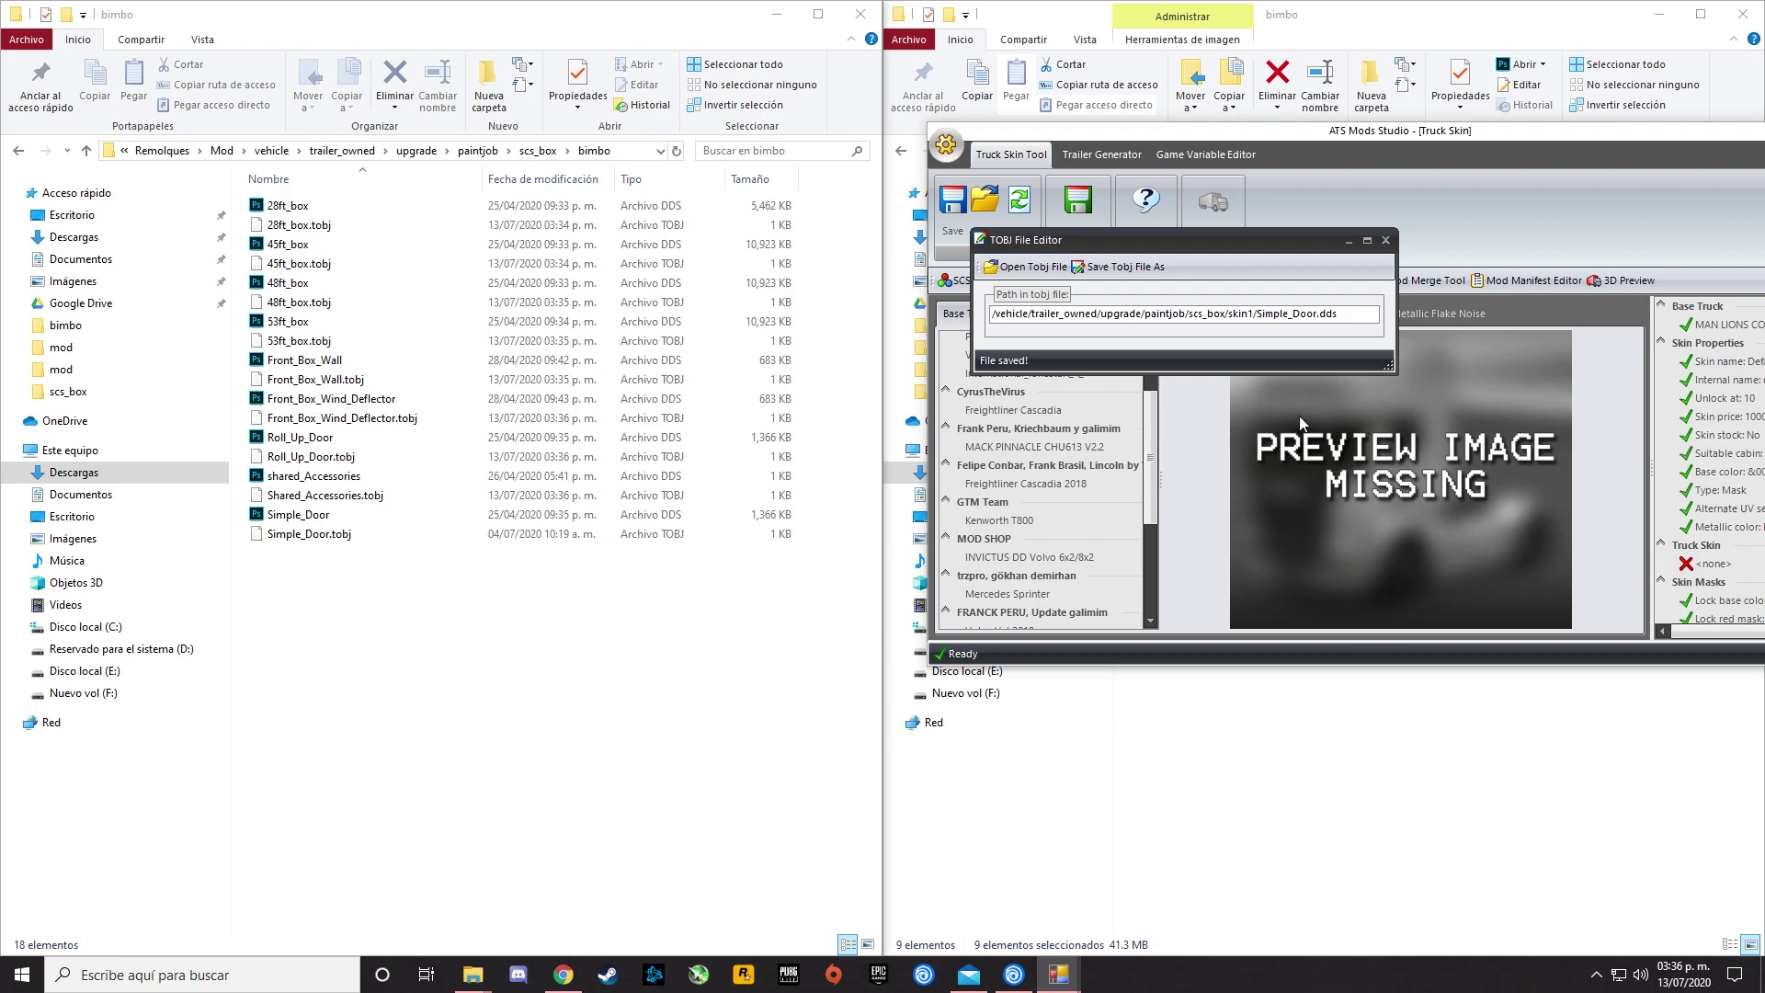
key(BackSpace)
key(BackSpace)
key(BackSpace)
key(BackSpace)
key(BackSpace)
text(bimbo)
Save the edited TOBJ file over the existing Simple_Door.tobj in the bimbo folder.
click(1138, 266)
click(1076, 539)
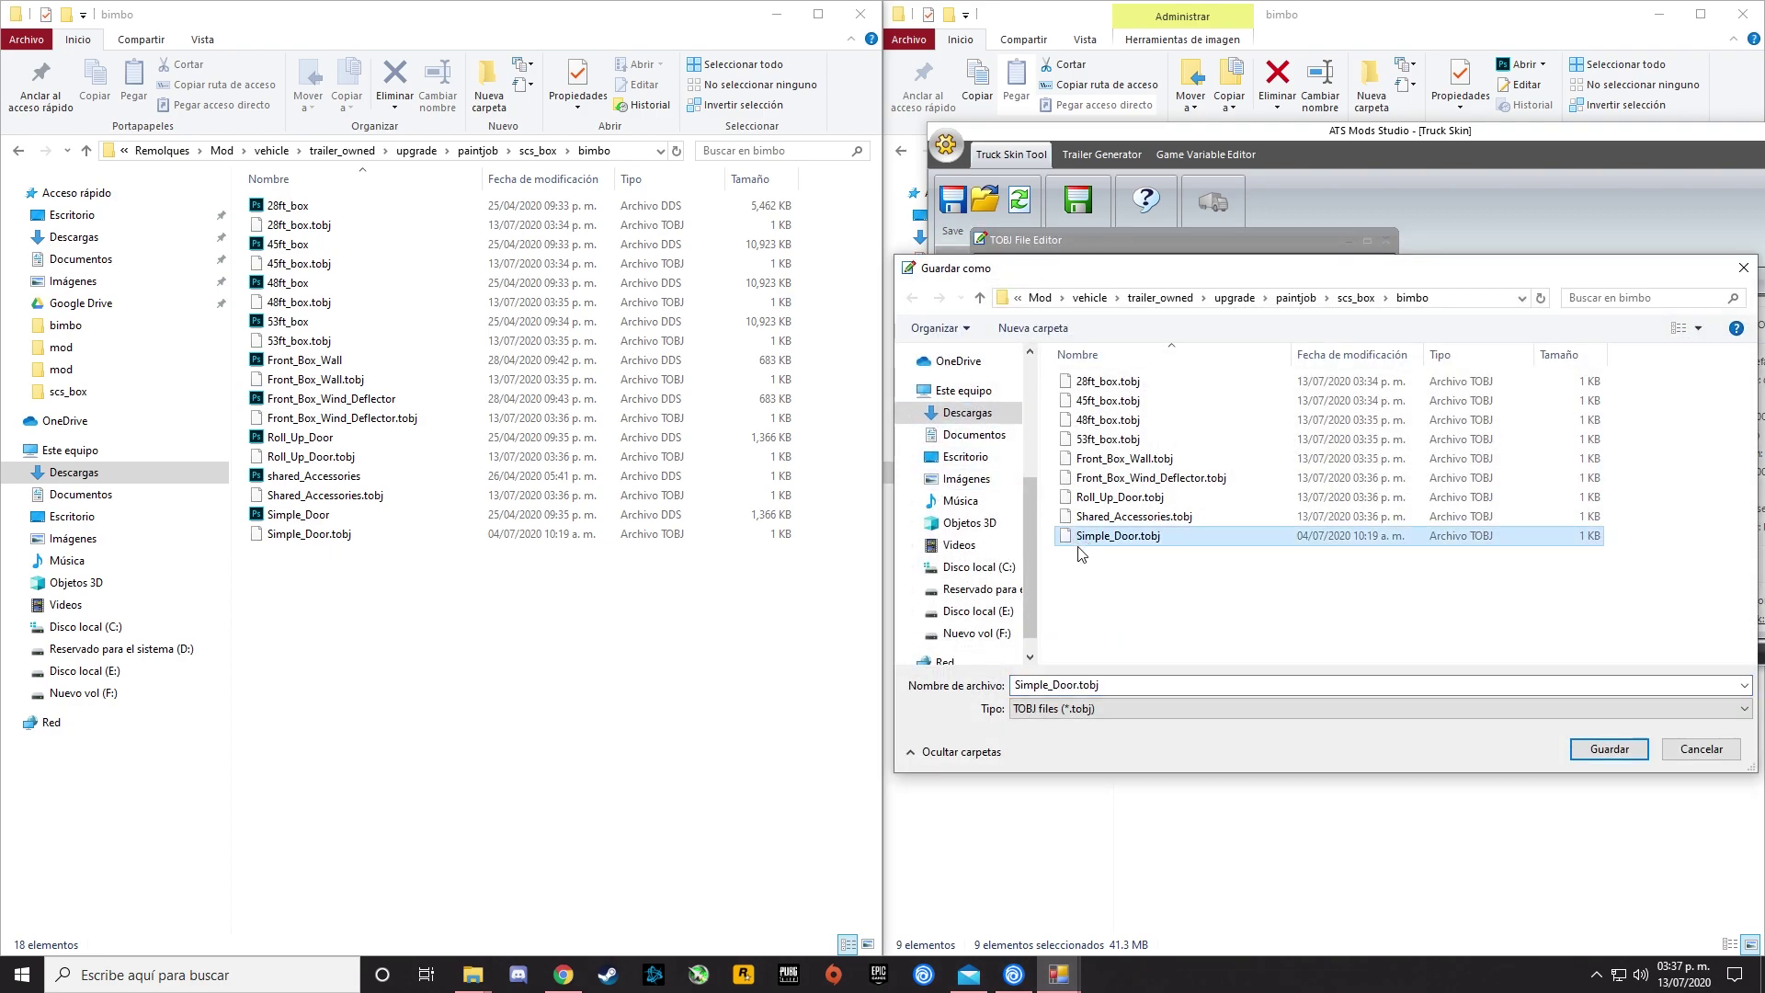
click(1609, 749)
click(936, 492)
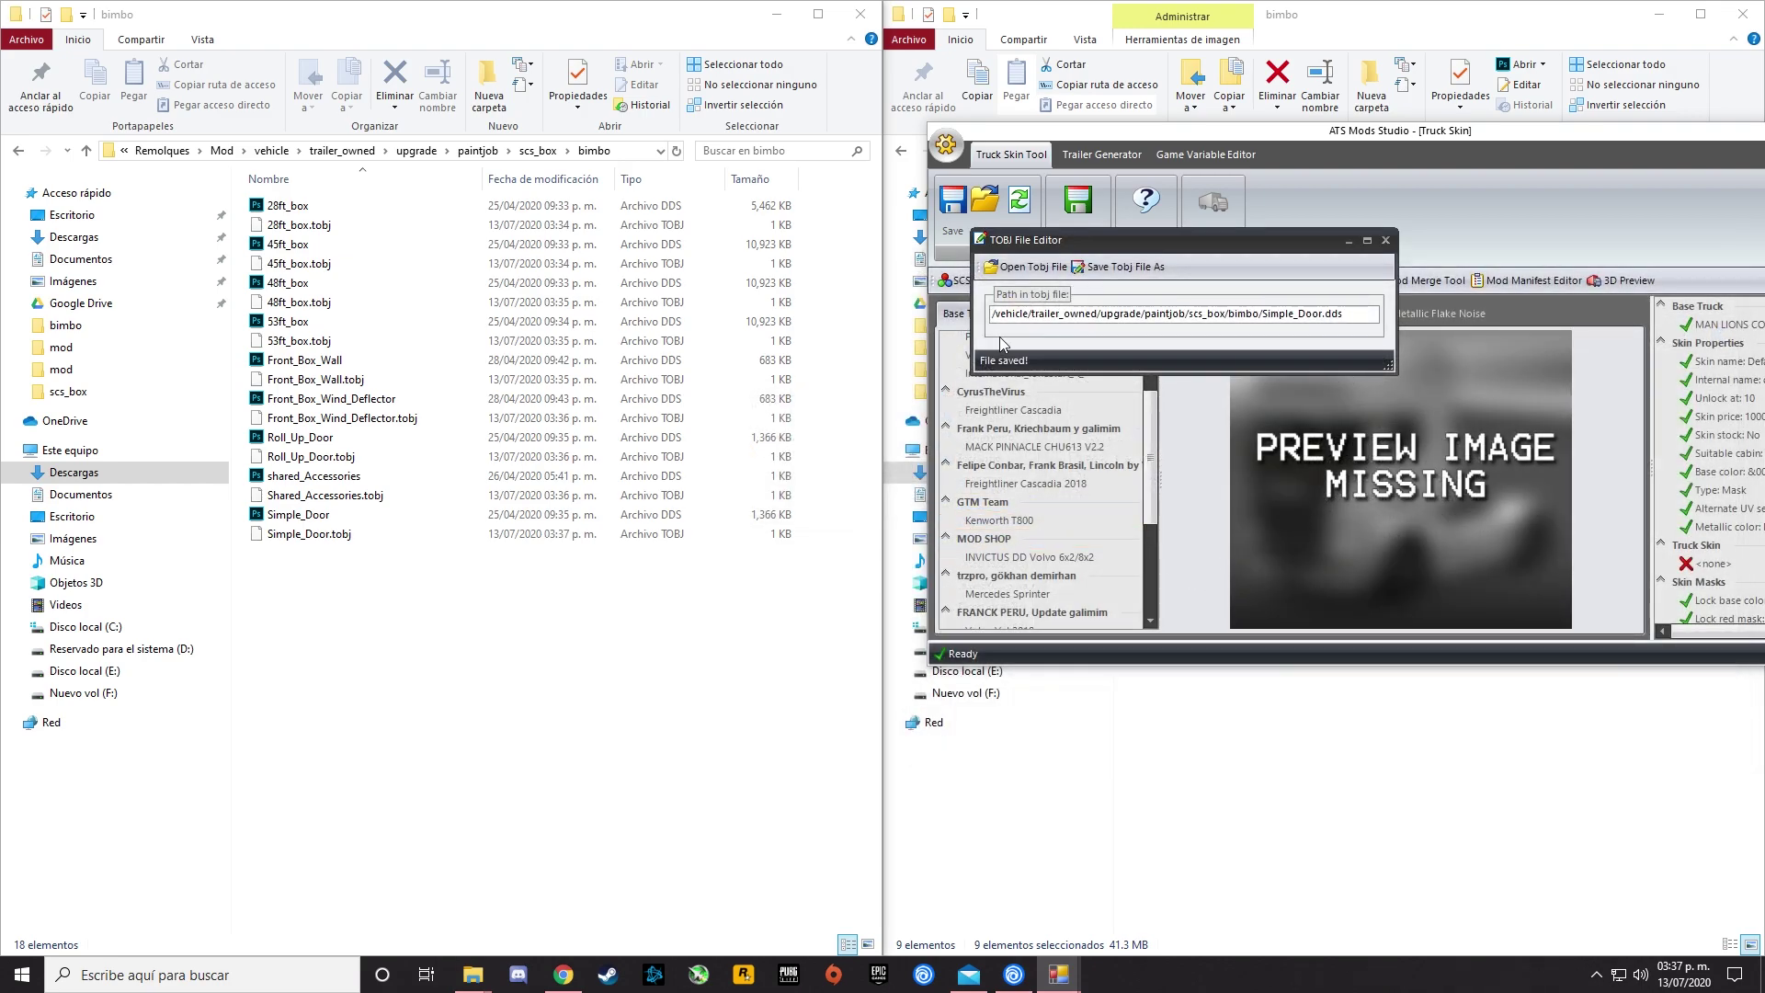
Rename the shared_Accessories DDS file in the bimbo folder to Shared_Accessories, with a capital S.
right_click(273, 480)
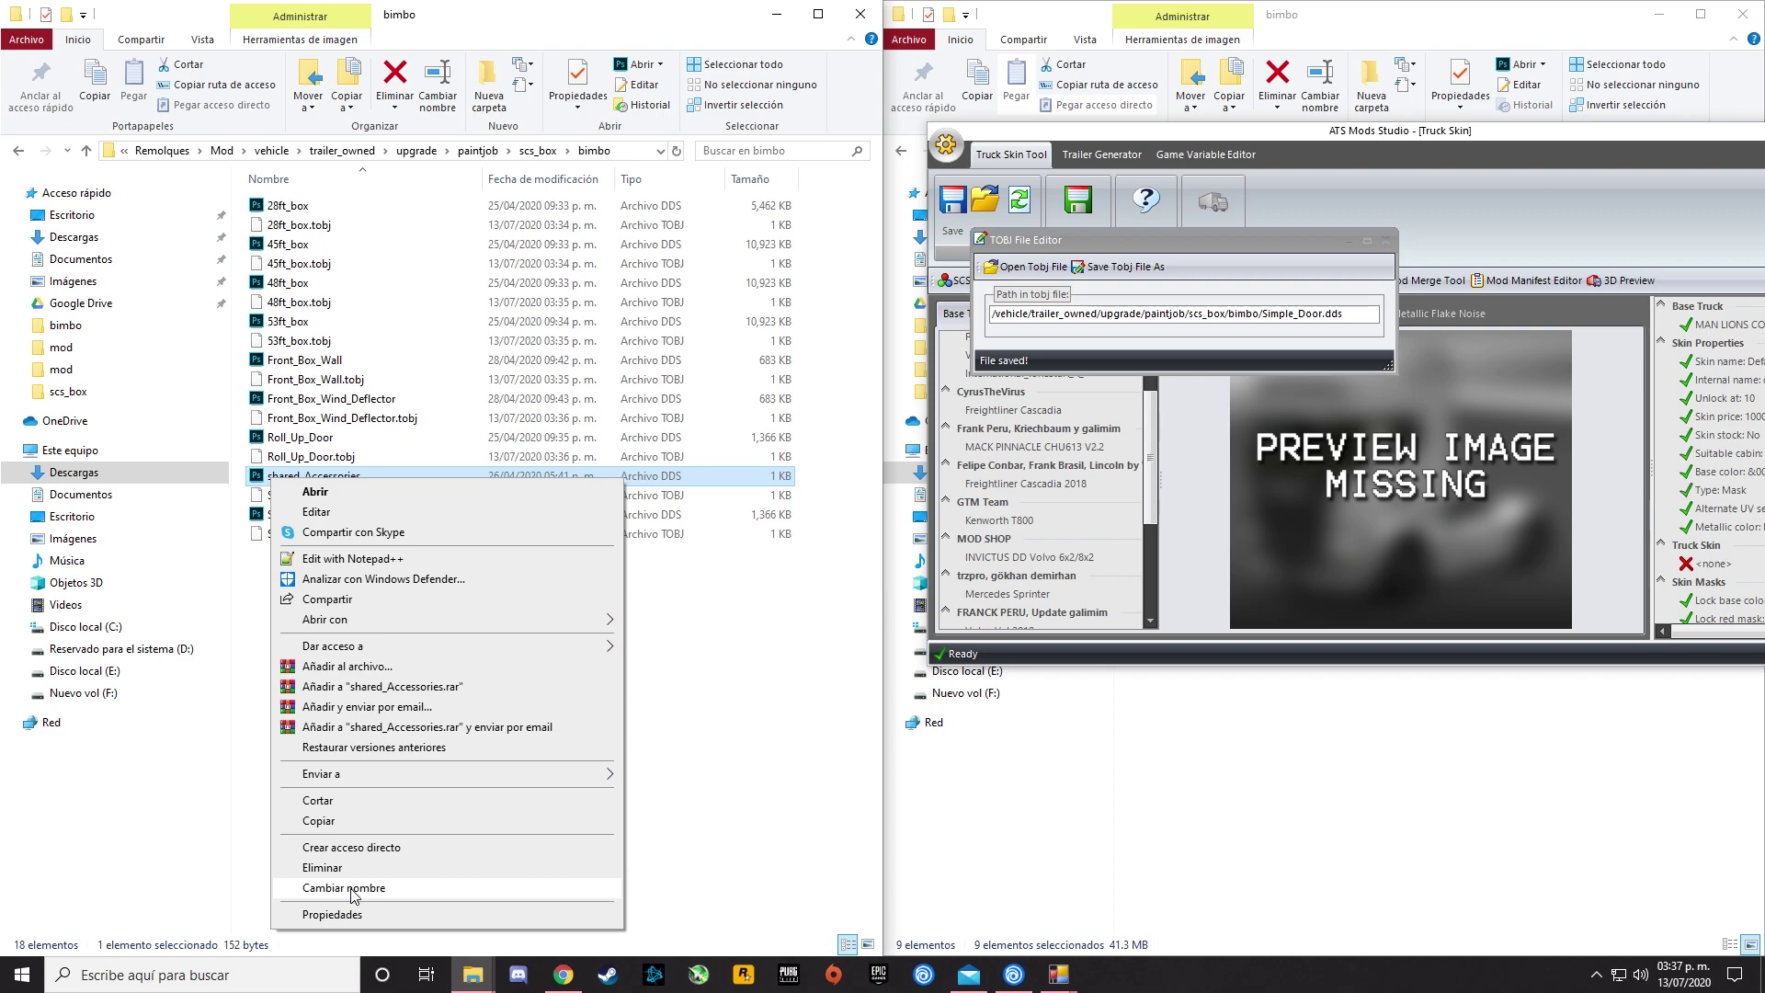
click(317, 887)
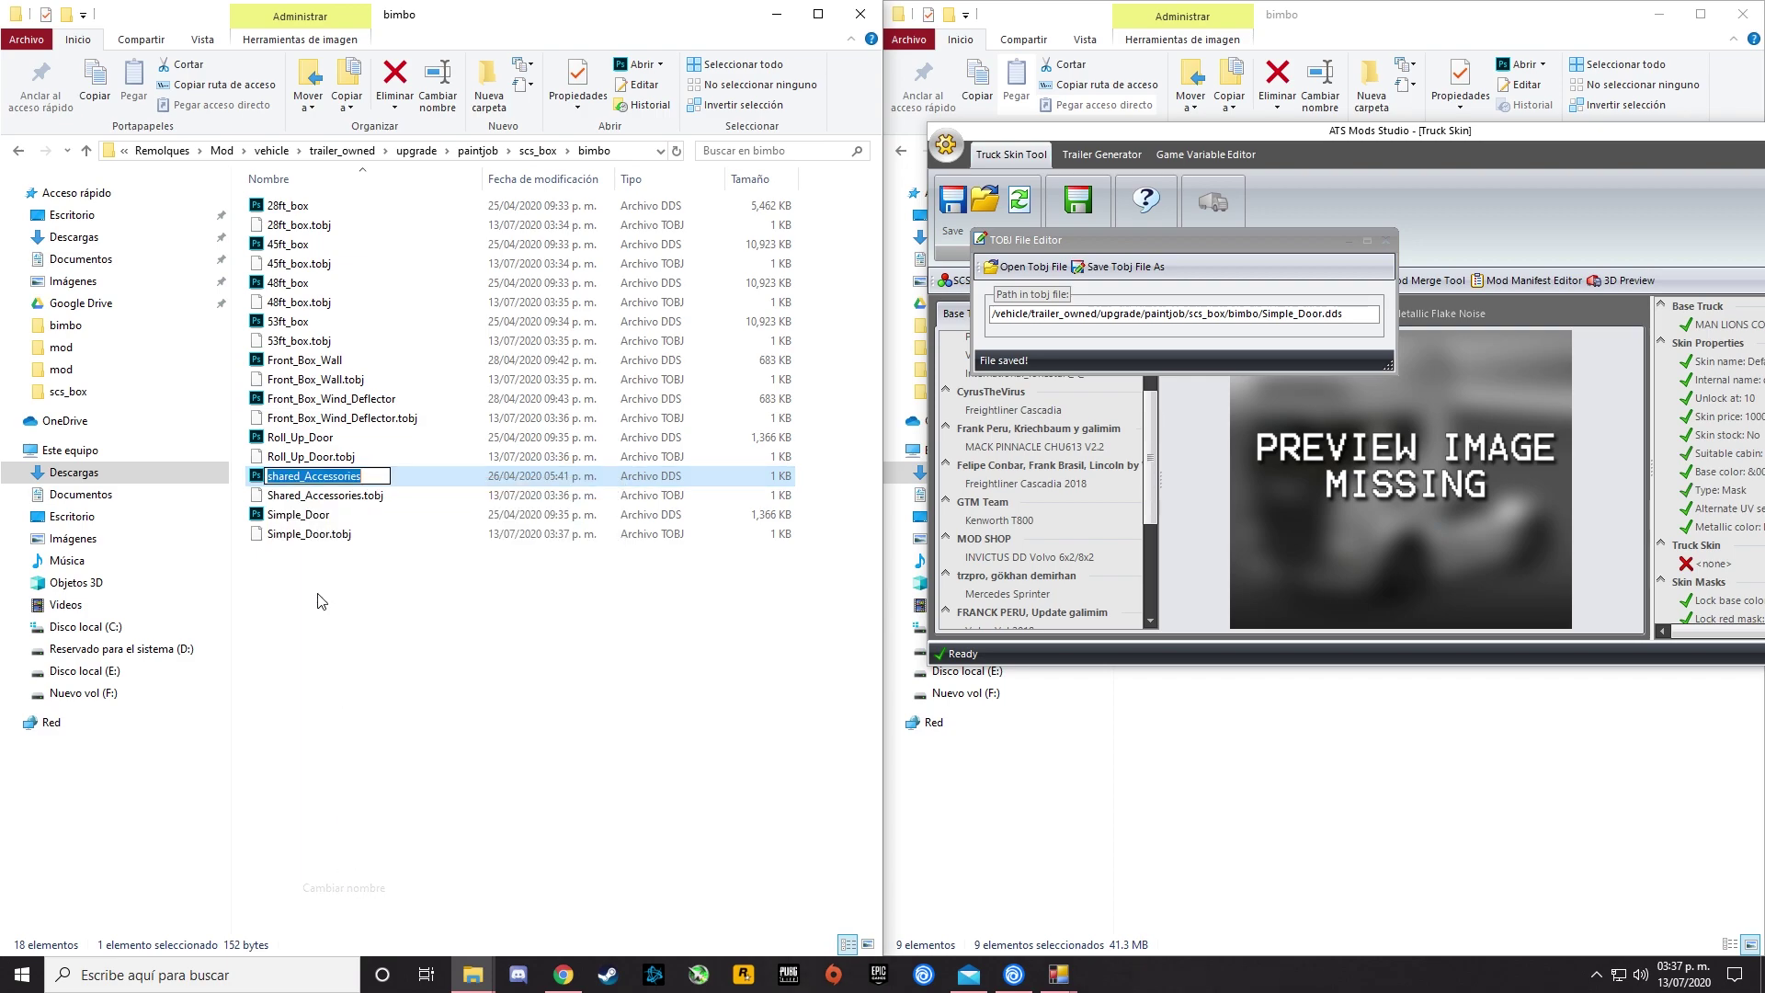
click(271, 478)
key(BackSpace)
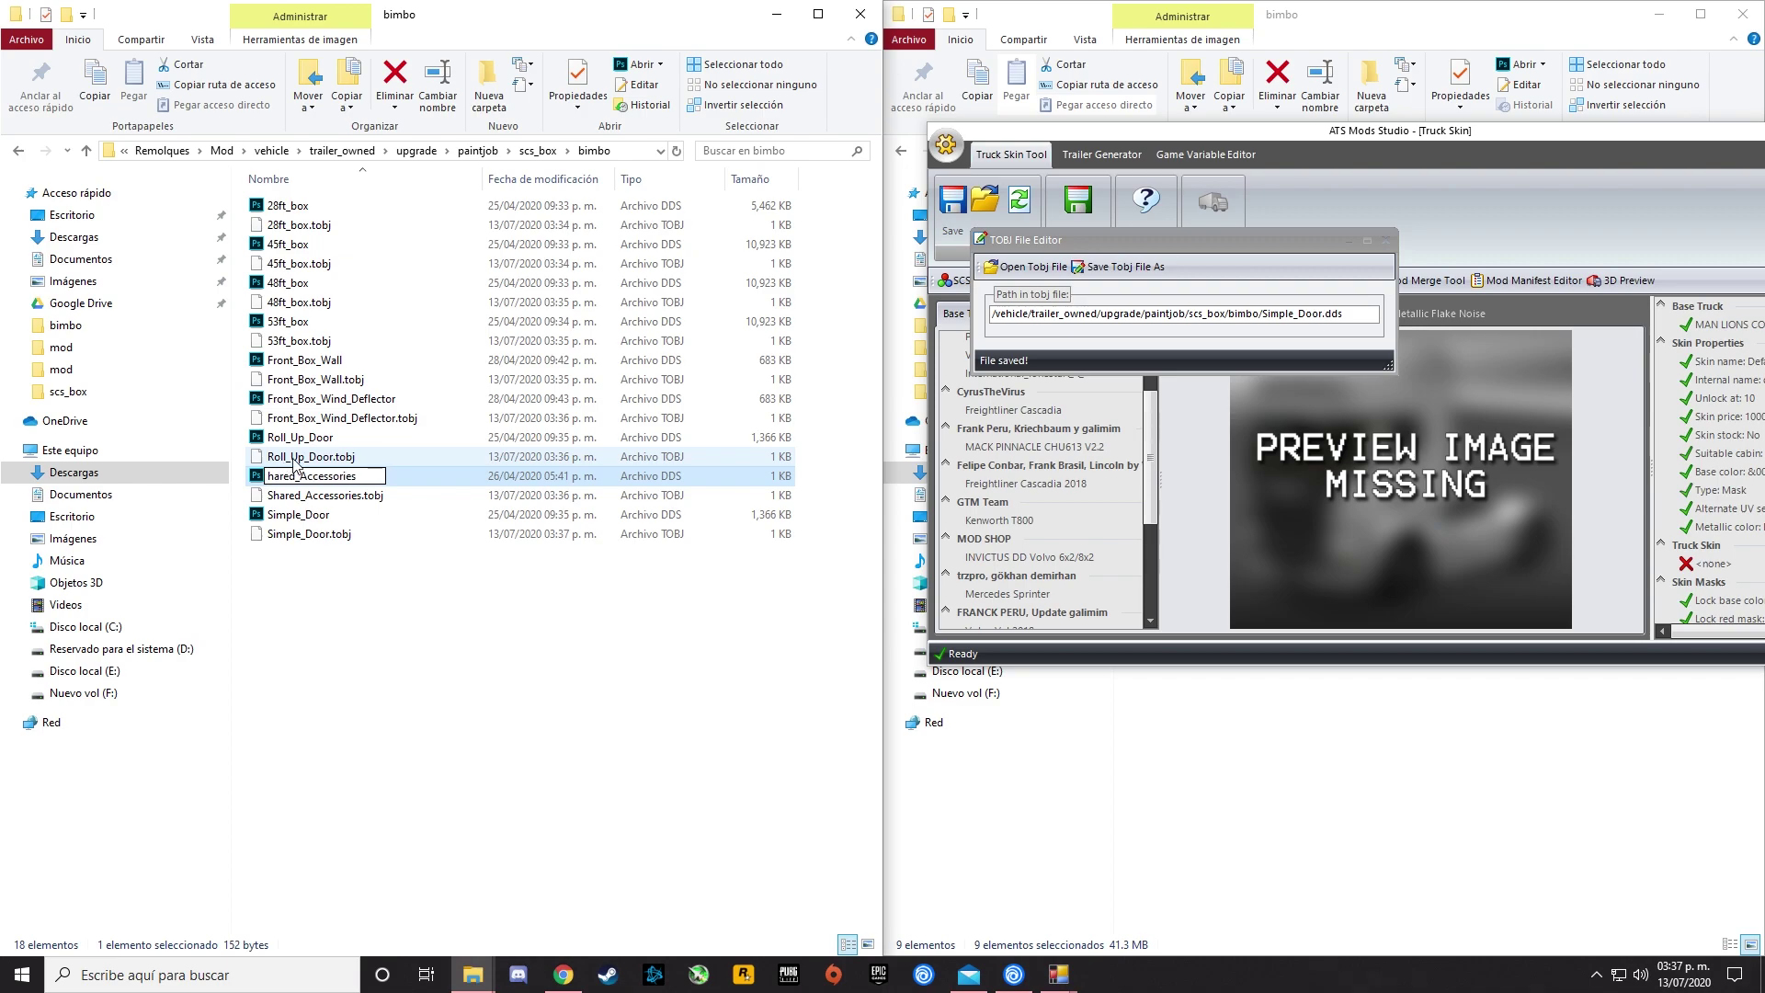
text(S)
key(Return)
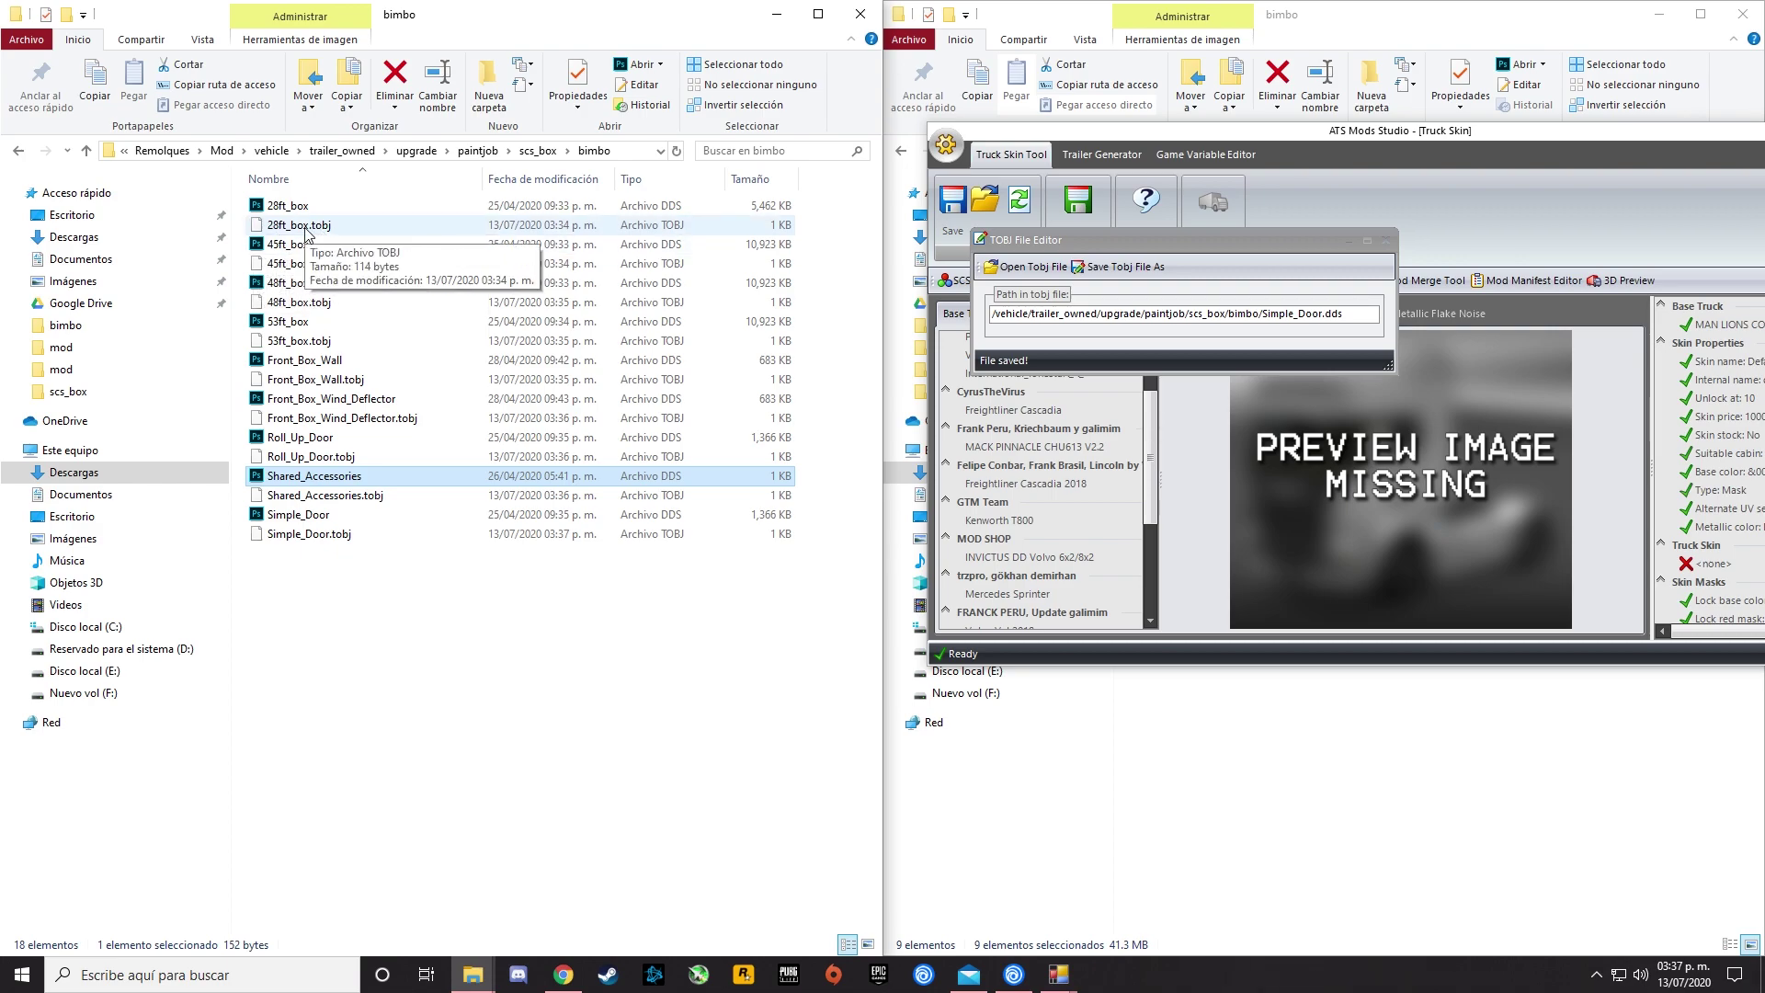
Go to the mod's material/ui/accessory folder and delete any extra files listed below icon.tobj.
click(17, 159)
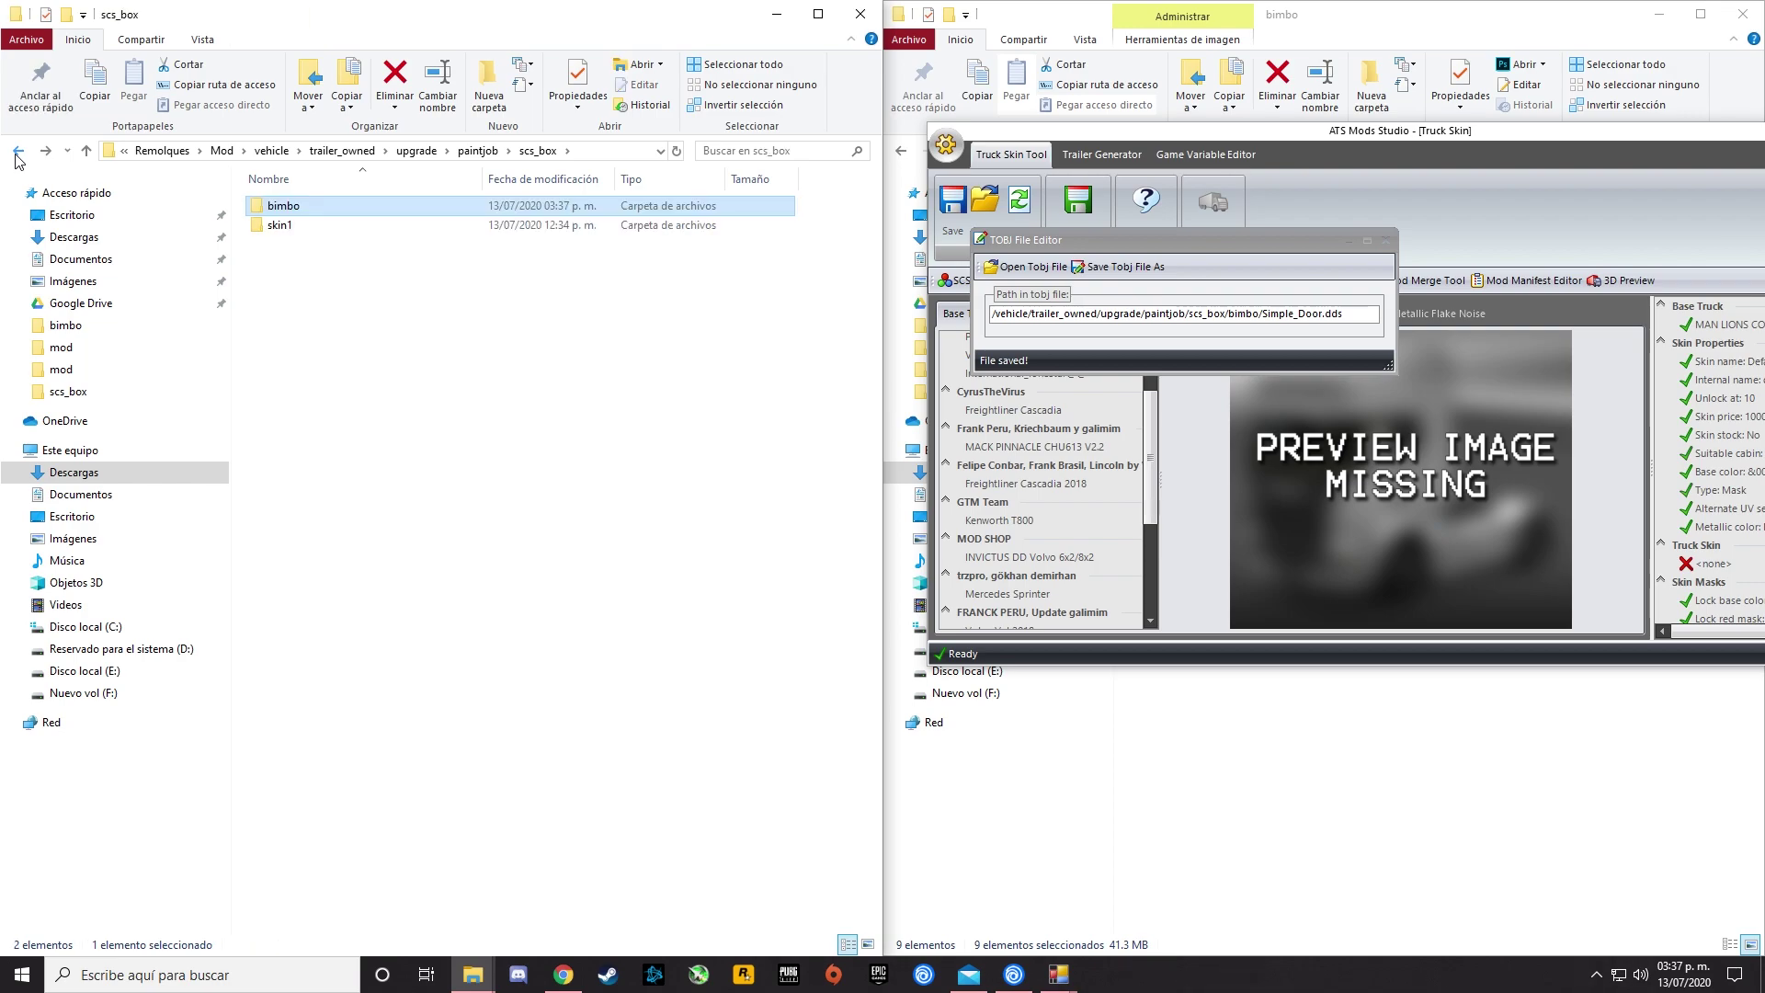
click(16, 159)
click(17, 158)
click(17, 158)
click(16, 158)
click(17, 158)
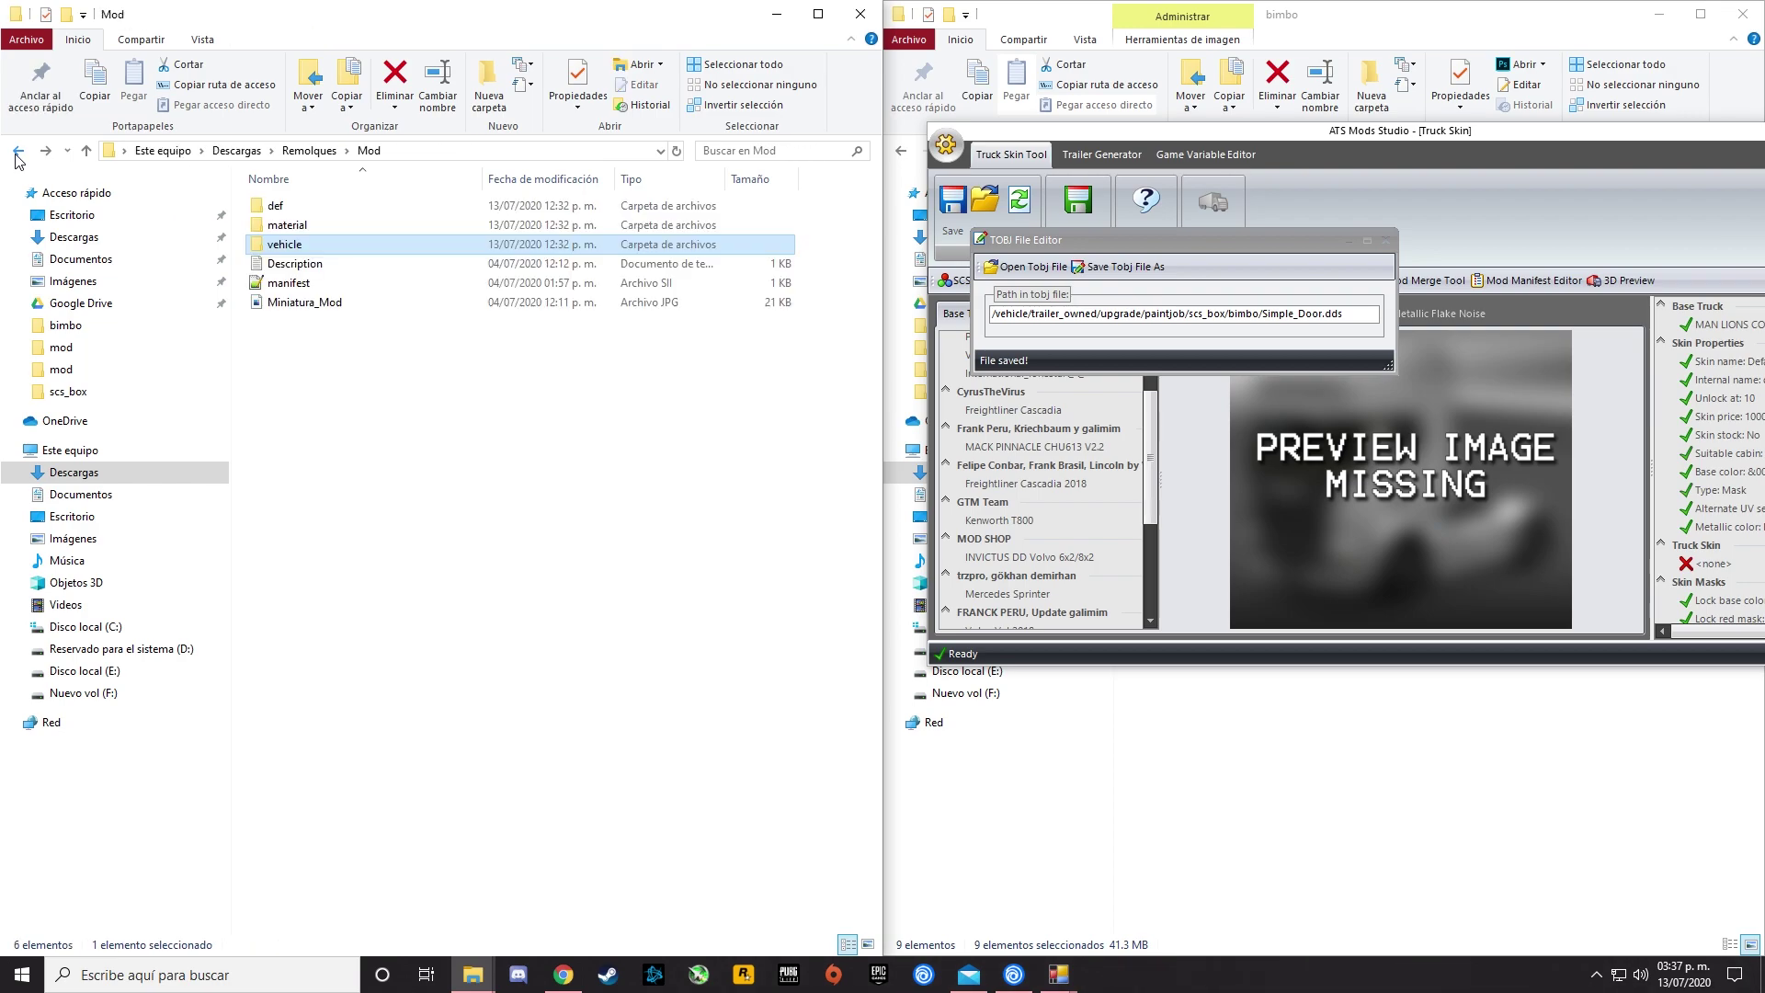
double_click(273, 226)
double_click(274, 210)
double_click(273, 210)
drag(268, 341, 270, 272)
key(Delete)
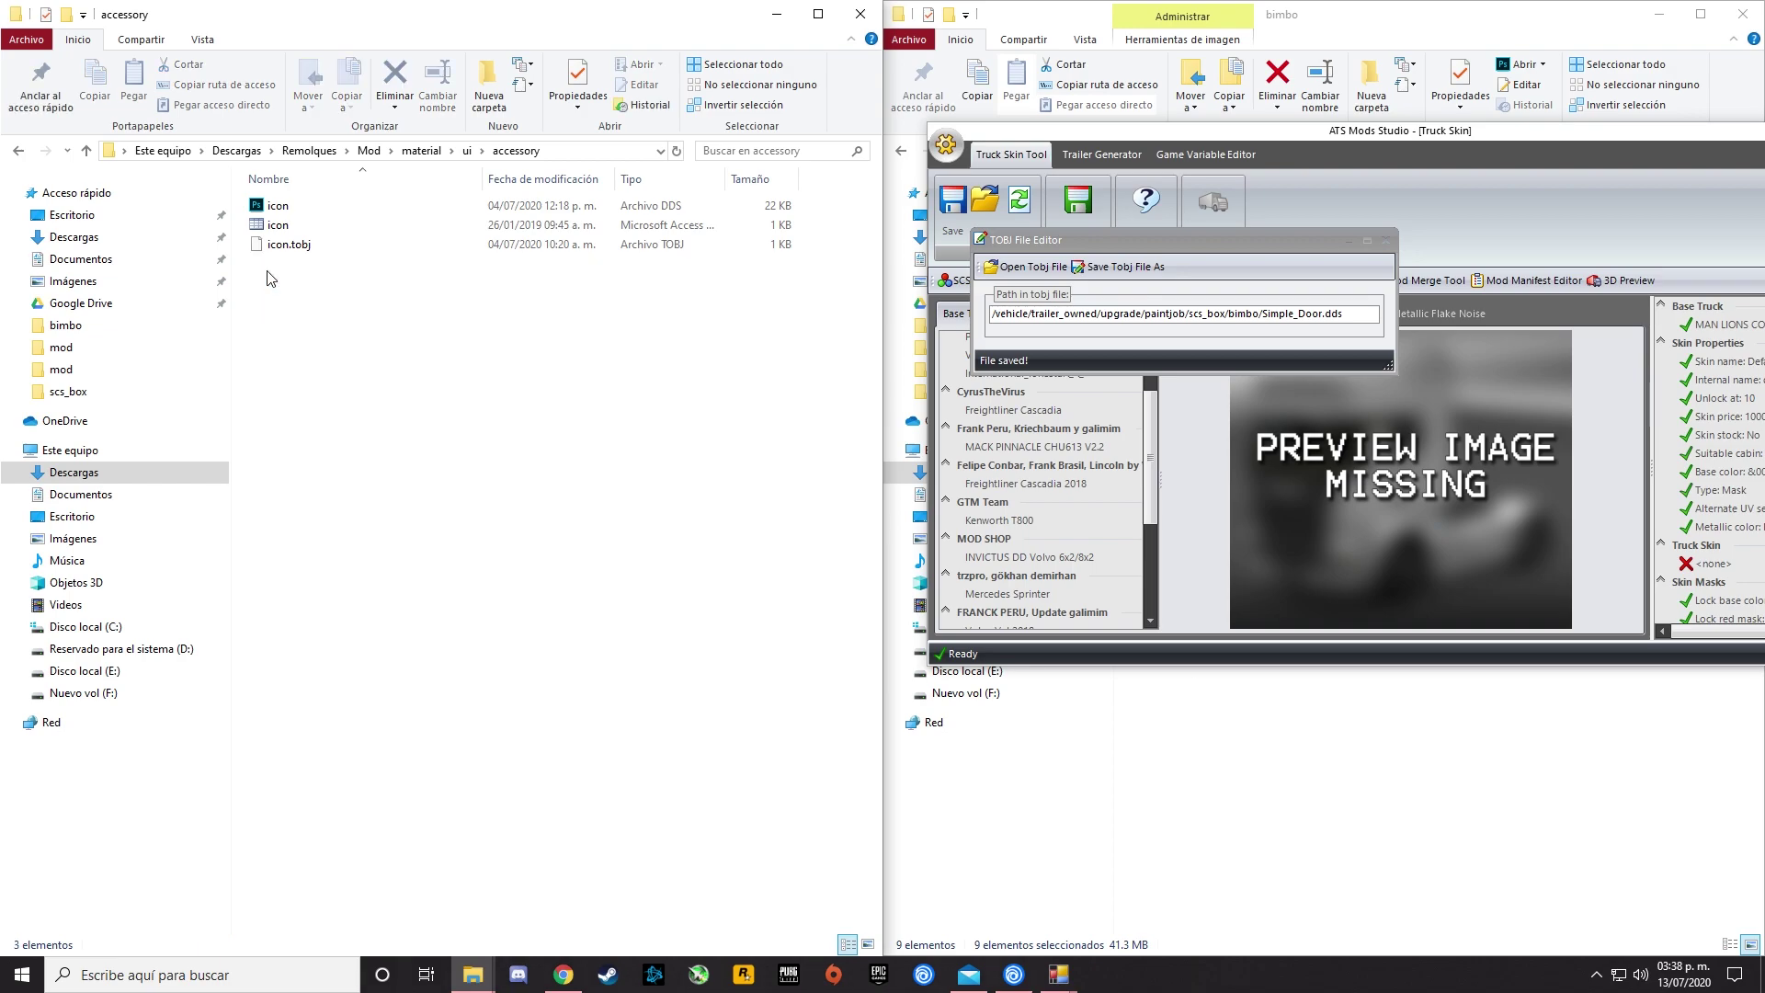
Open icon.dds in Photoshop without colour management to examine the existing skin icon, and close Photoshop.
drag(302, 273, 295, 222)
double_click(290, 210)
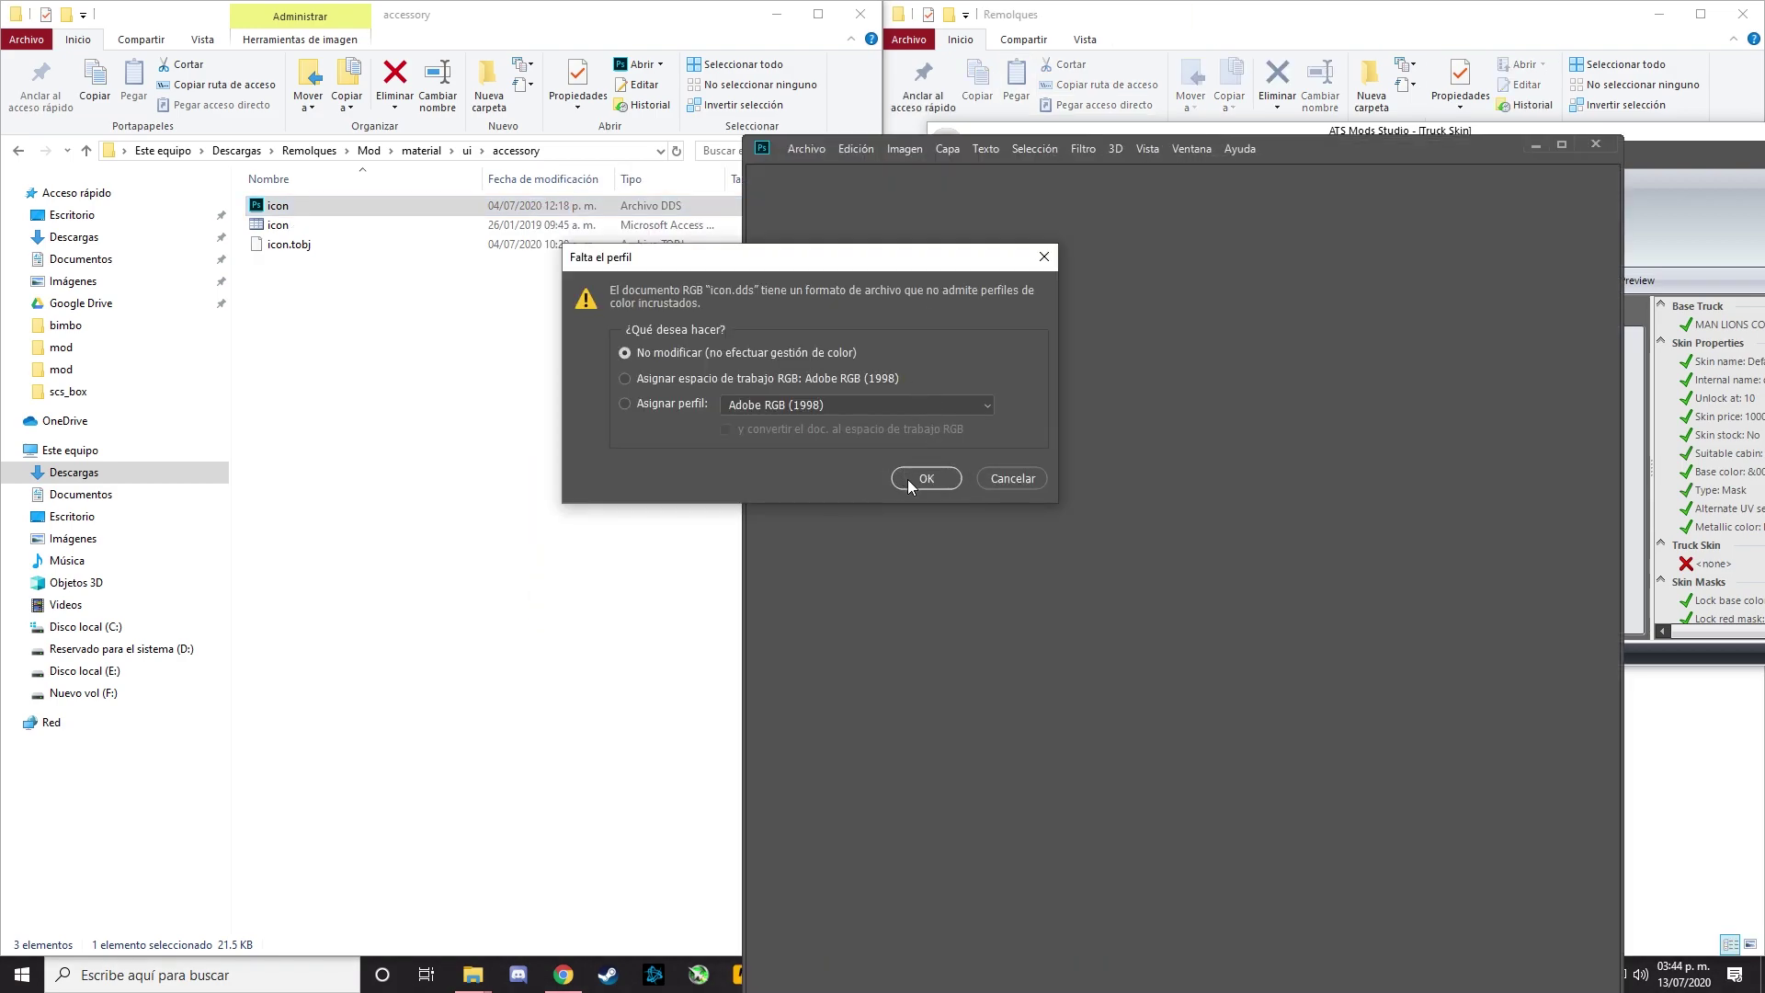
click(918, 479)
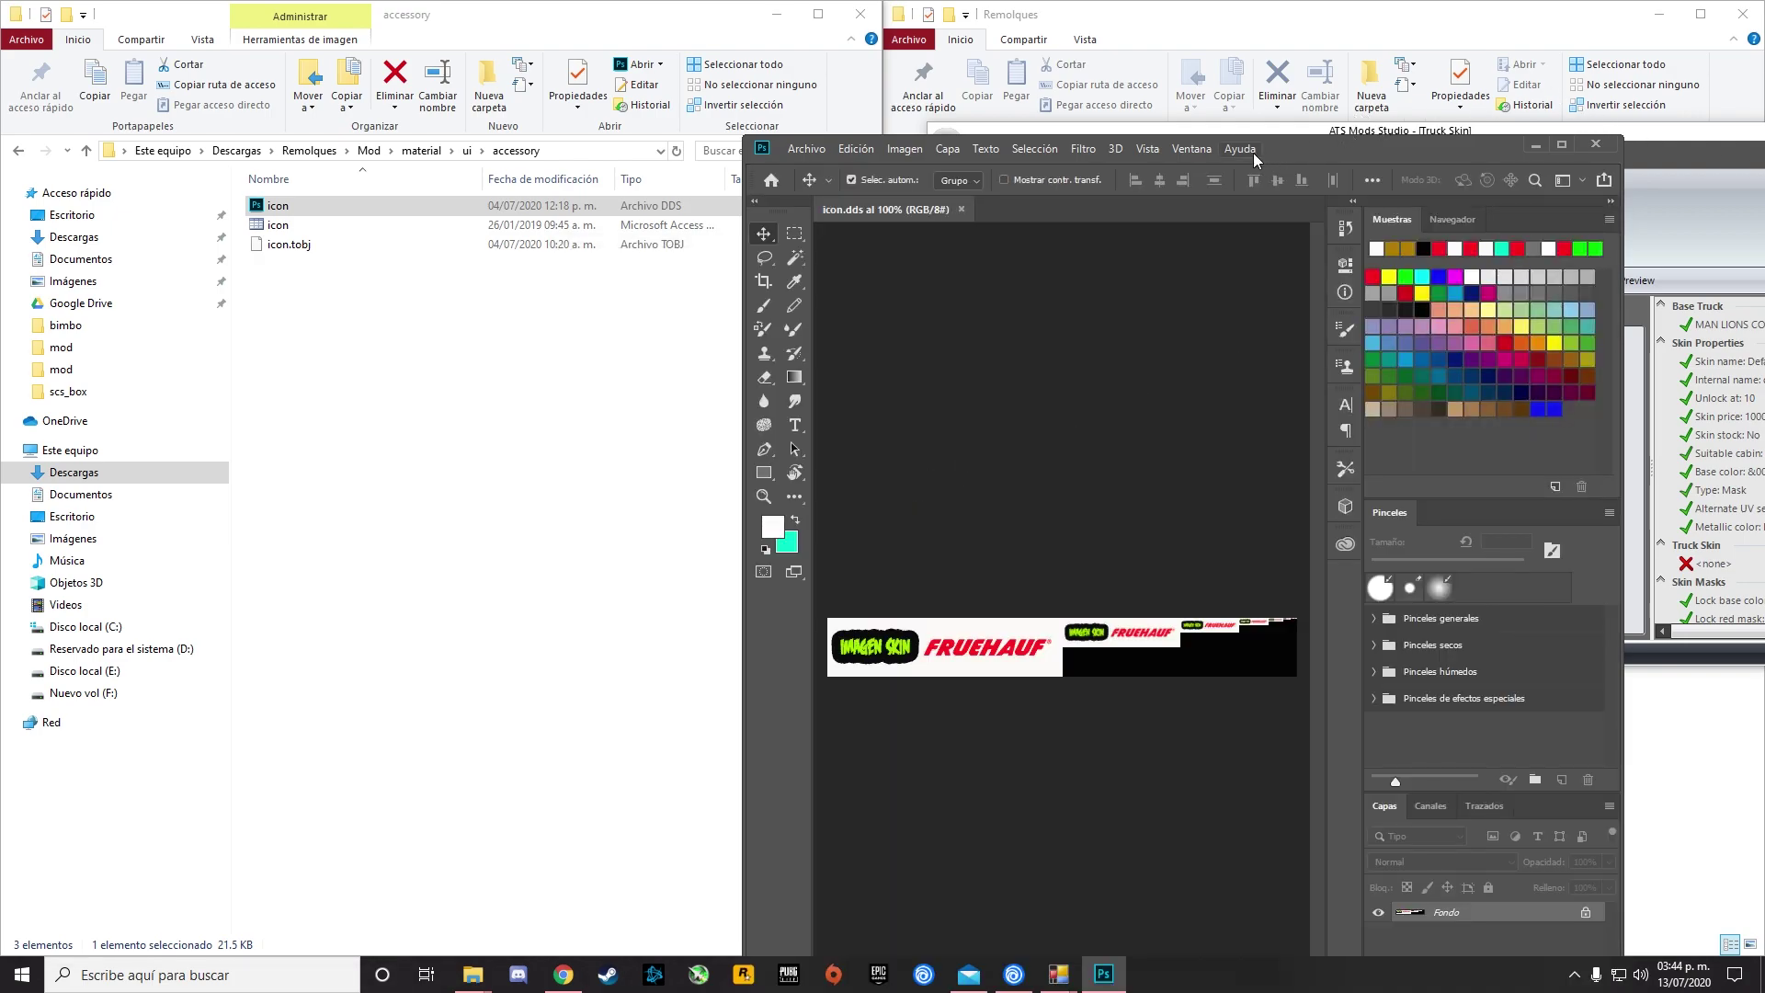
drag(1326, 147, 1410, 51)
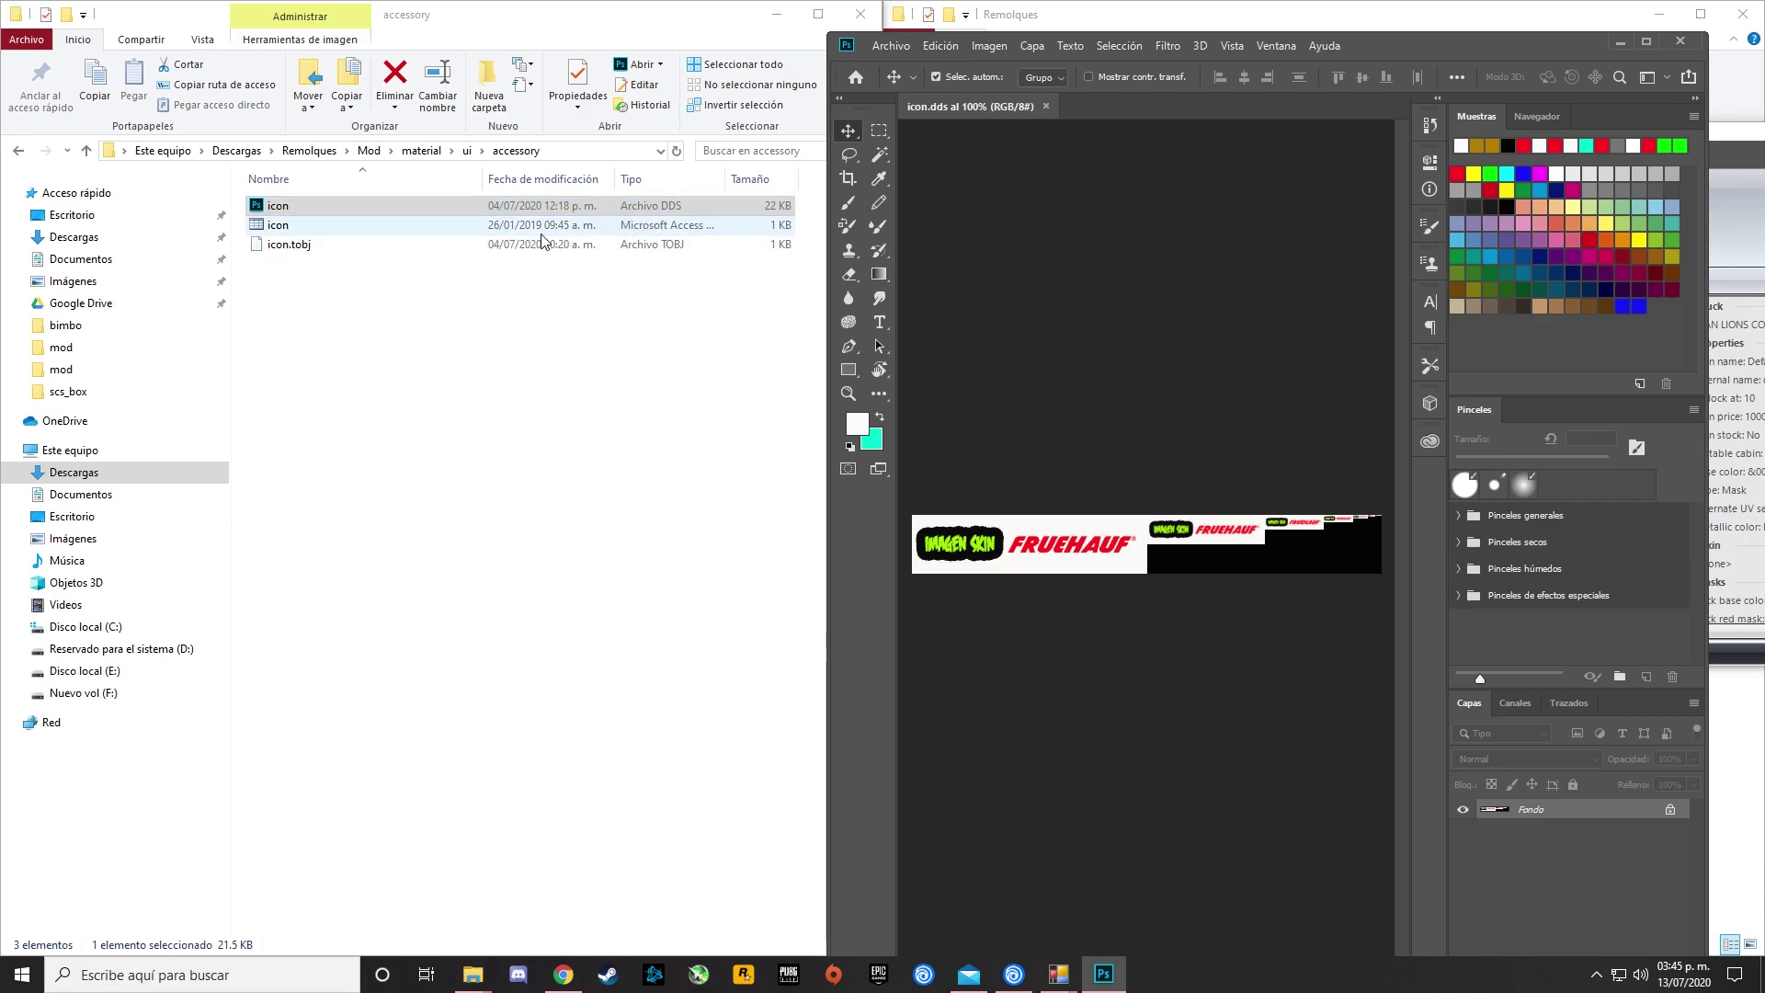
click(1680, 43)
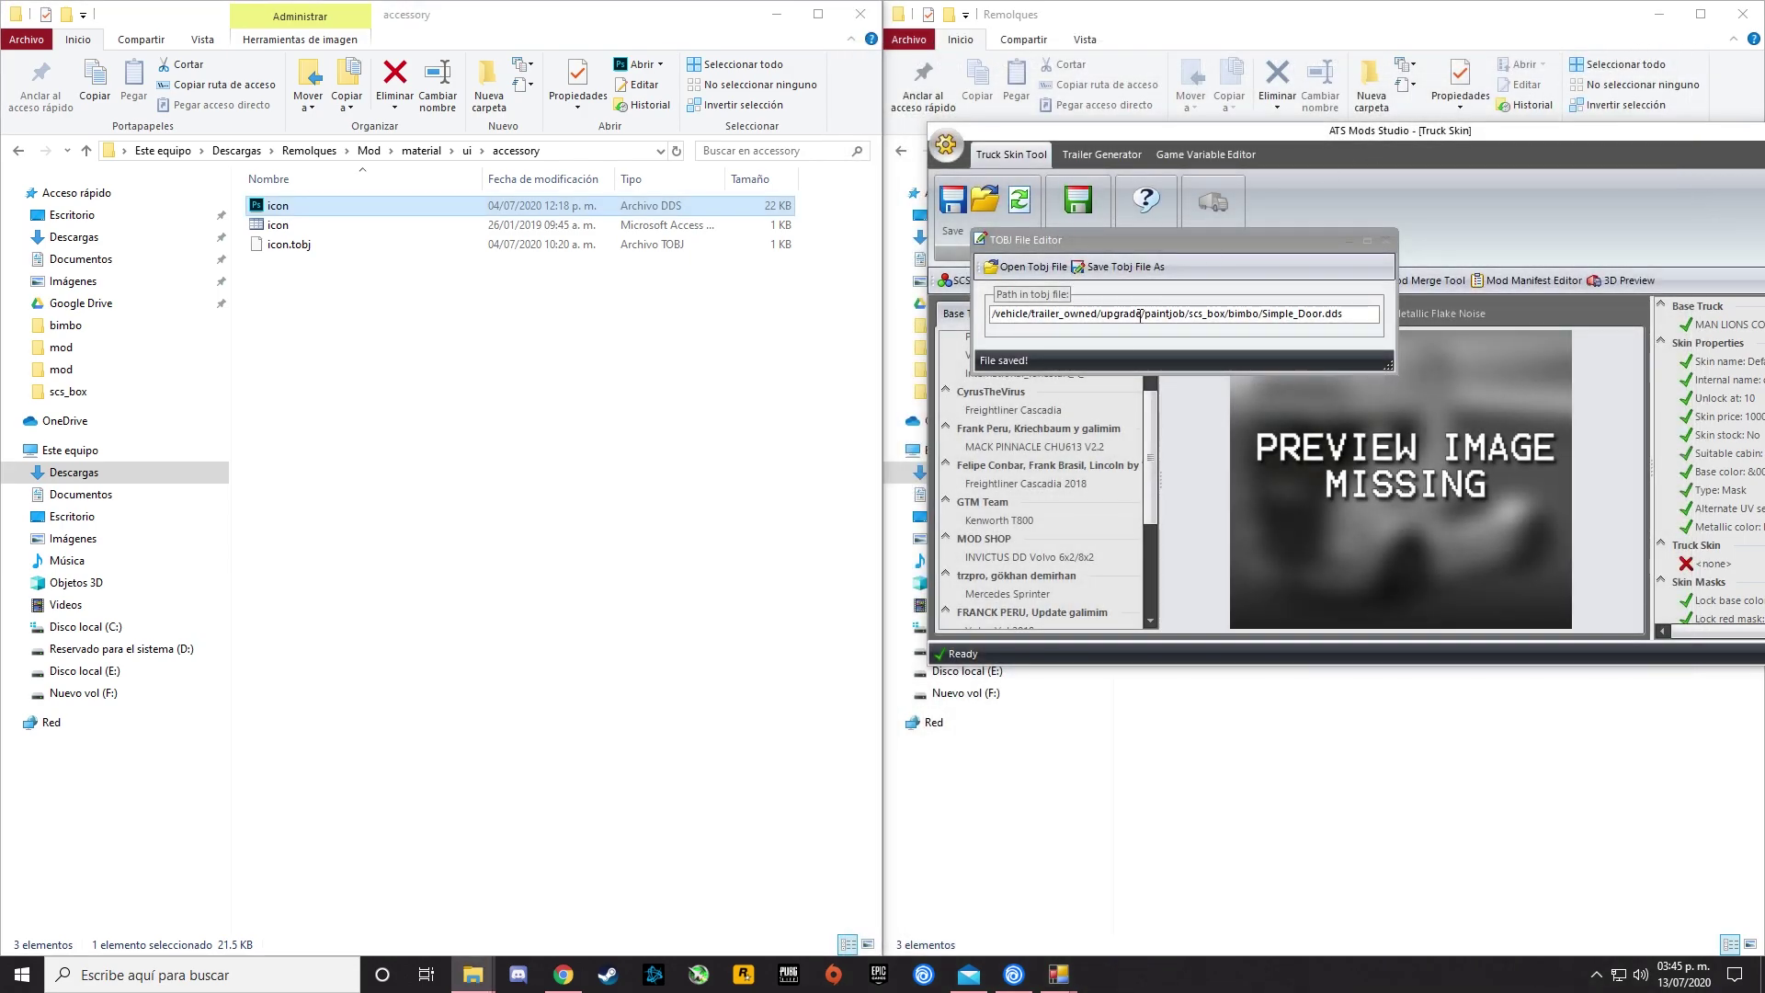
Move Imagen_skin2.dds from the Remolques folder into the accessory folder and check it in Photoshop without colour management.
click(1312, 35)
drag(1173, 260, 349, 309)
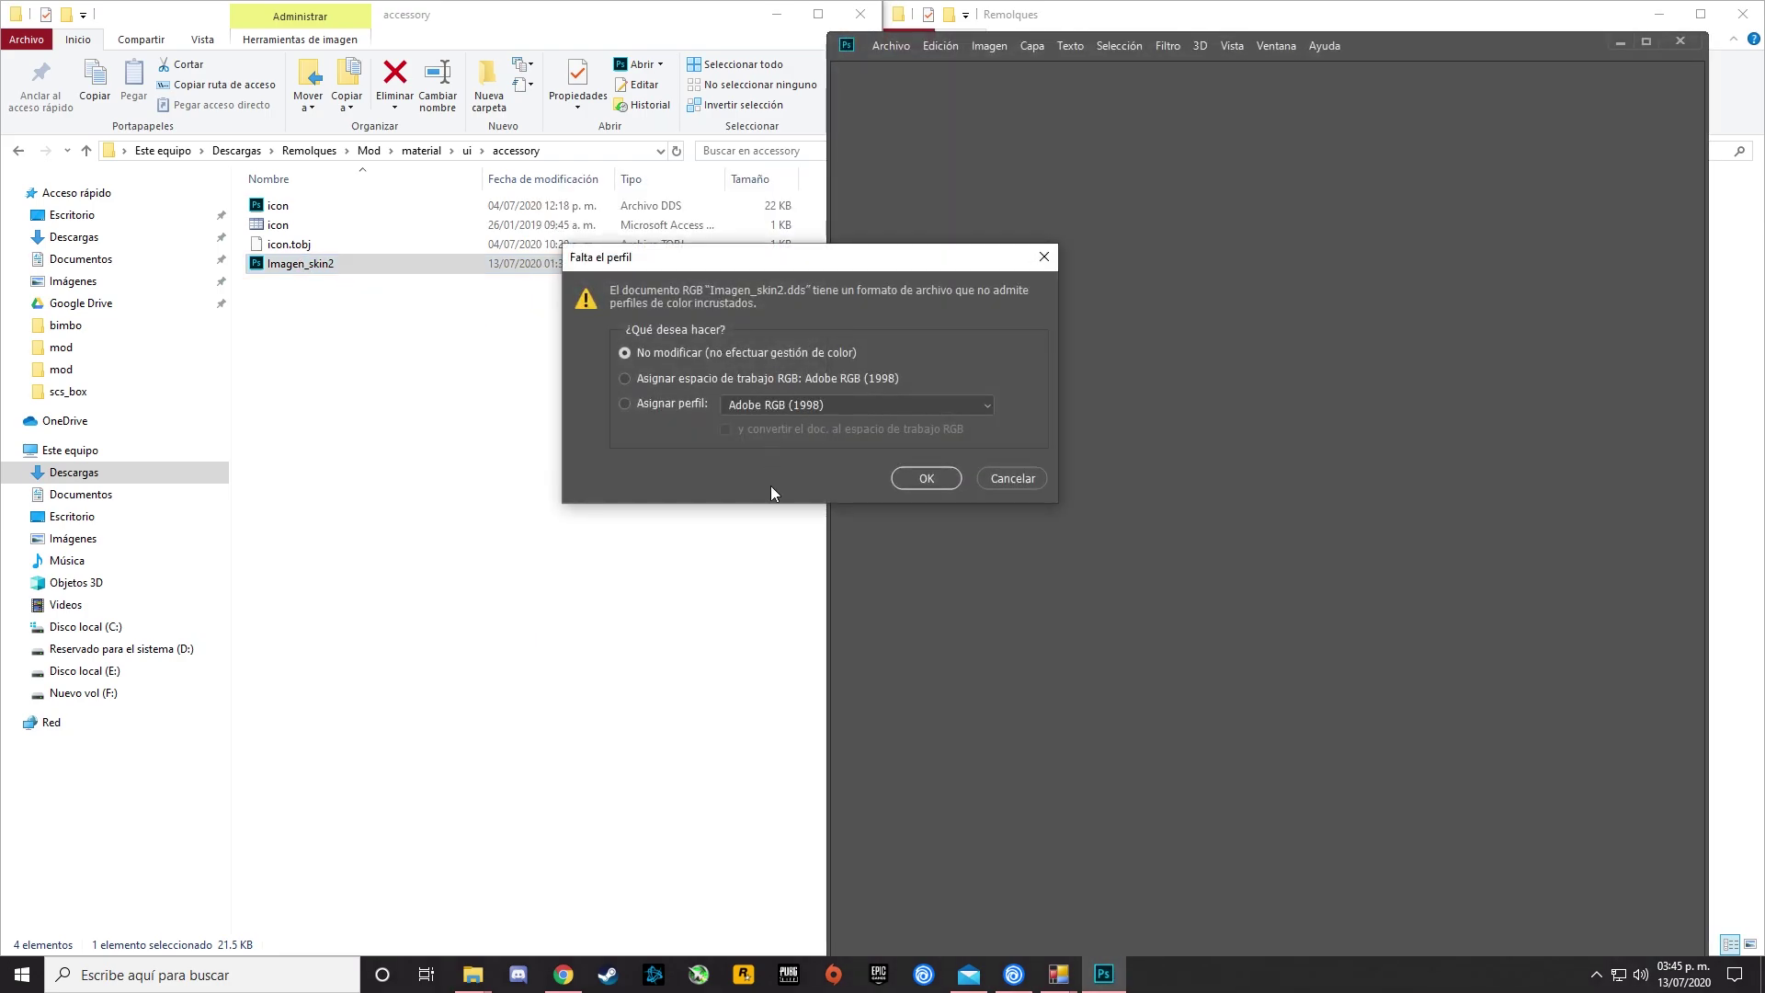
click(910, 479)
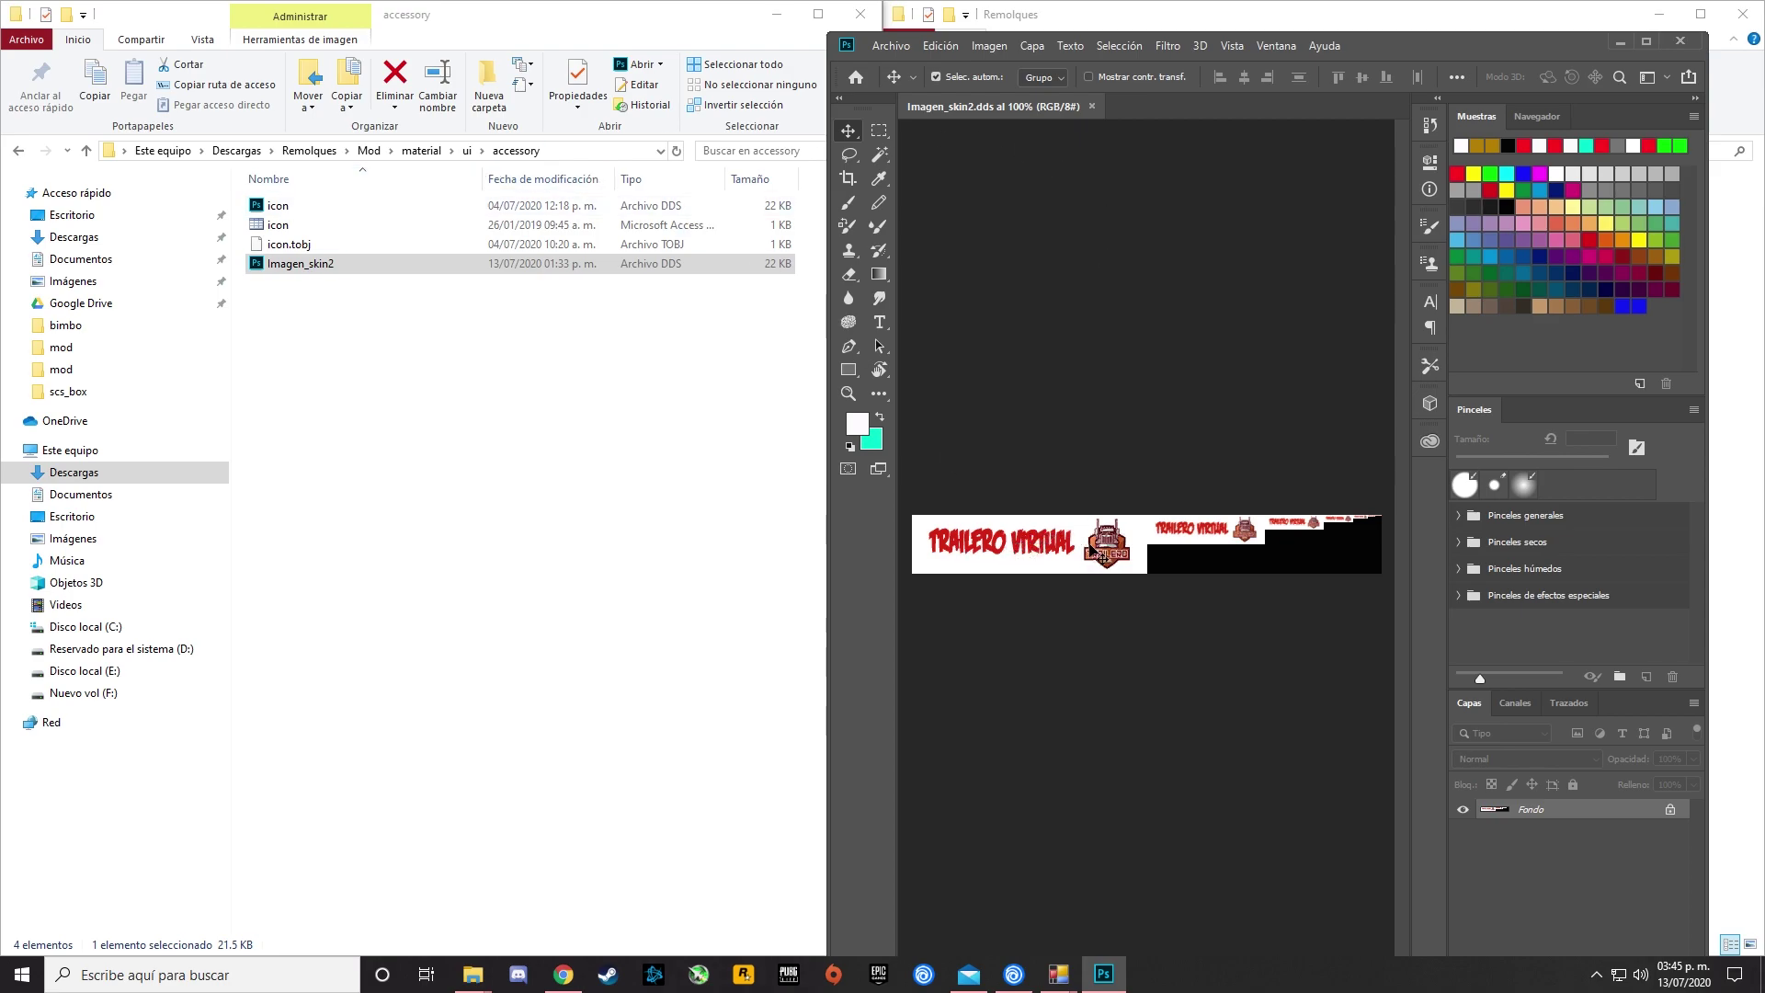
click(1675, 42)
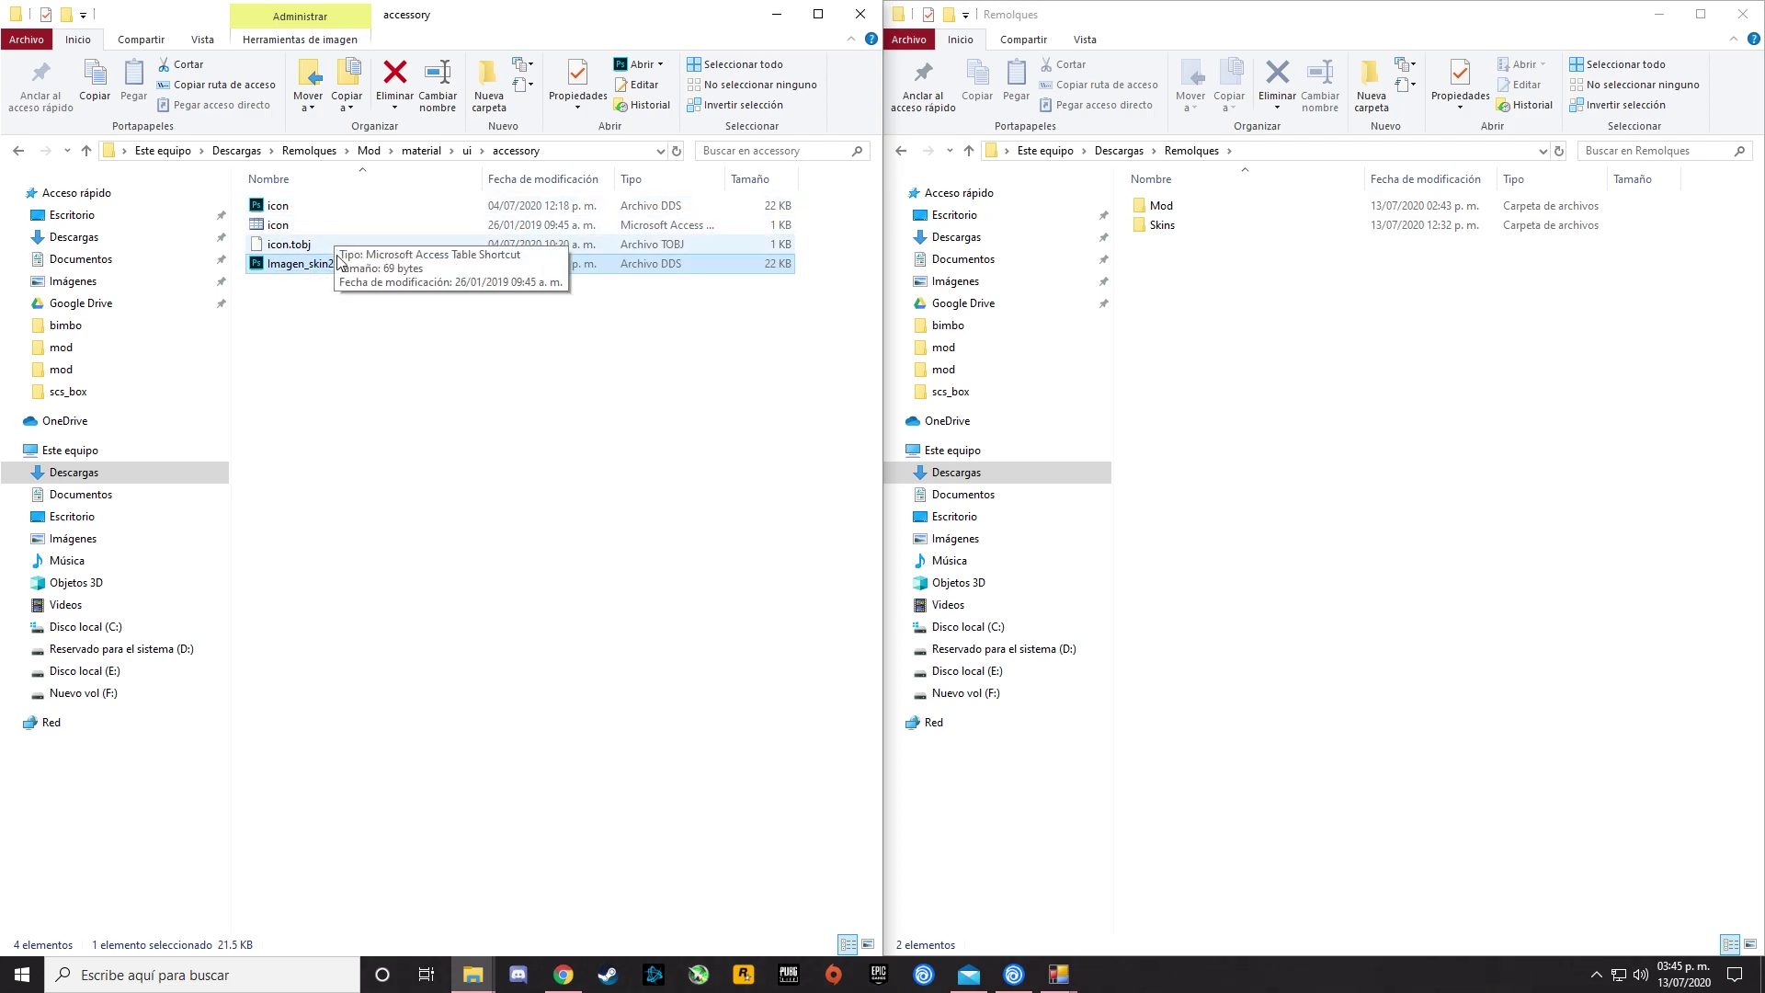
Duplicate the icon material file (the Microsoft Access type) and icon.tobj within the accessory folder.
click(278, 230)
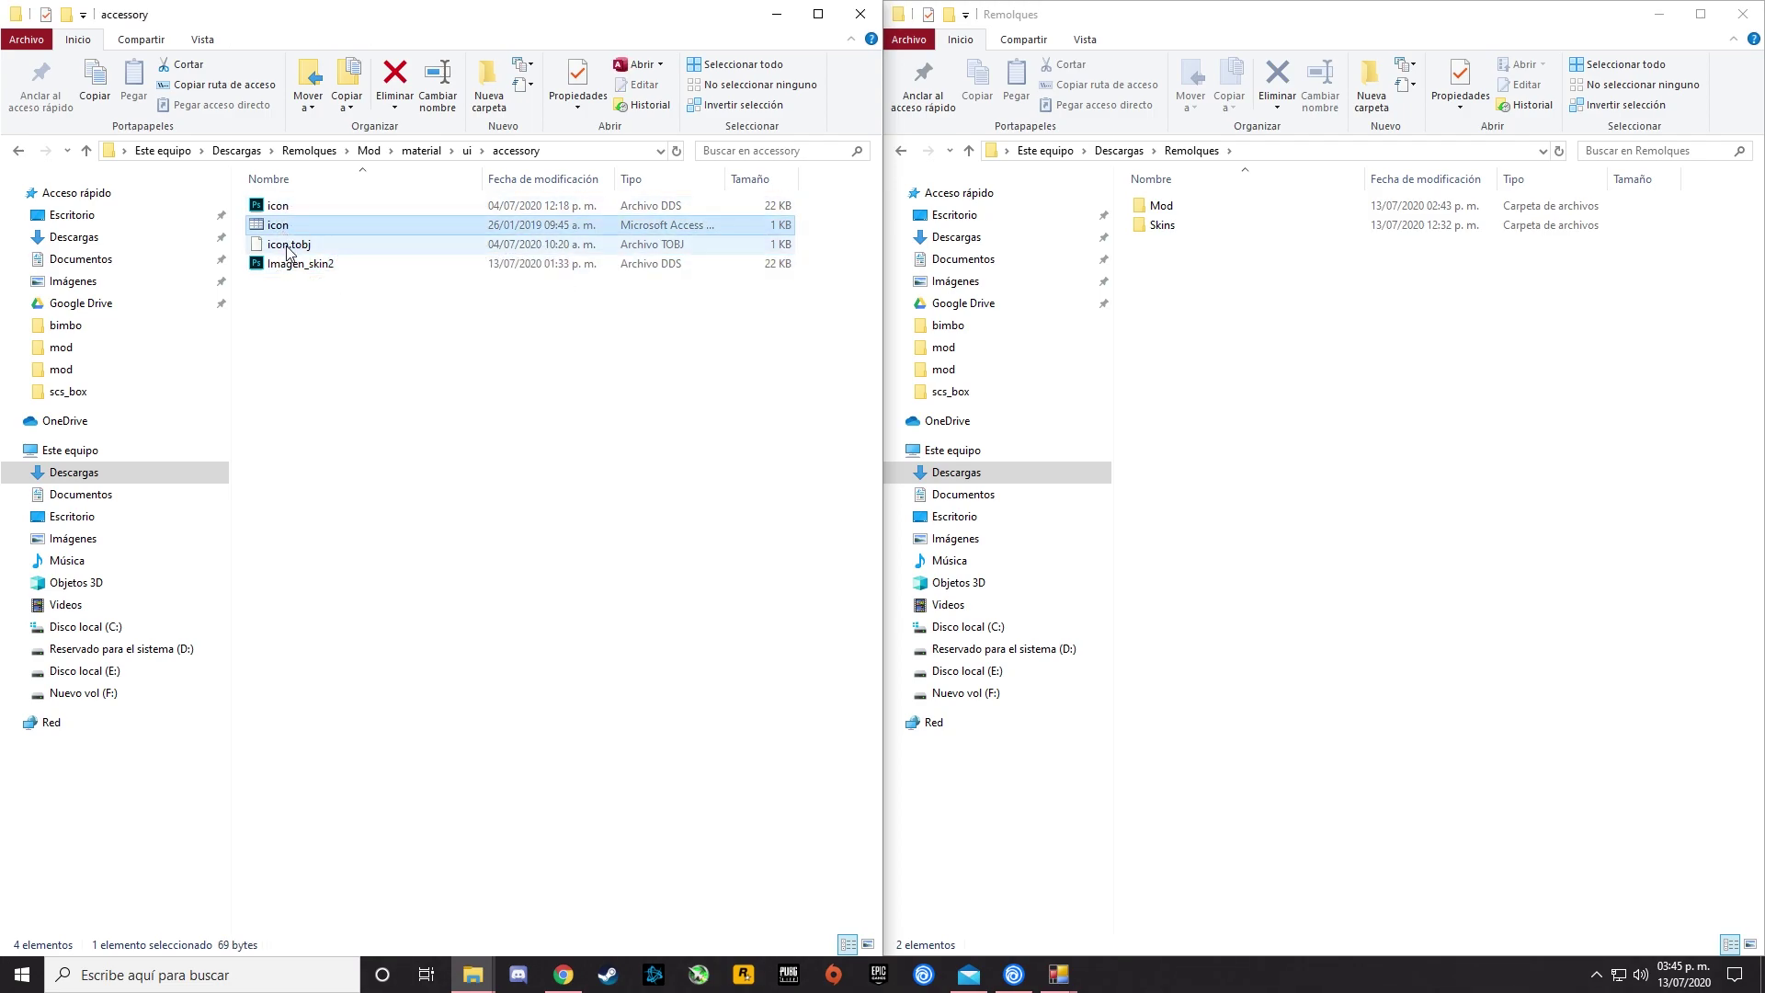
ctrl+click(317, 247)
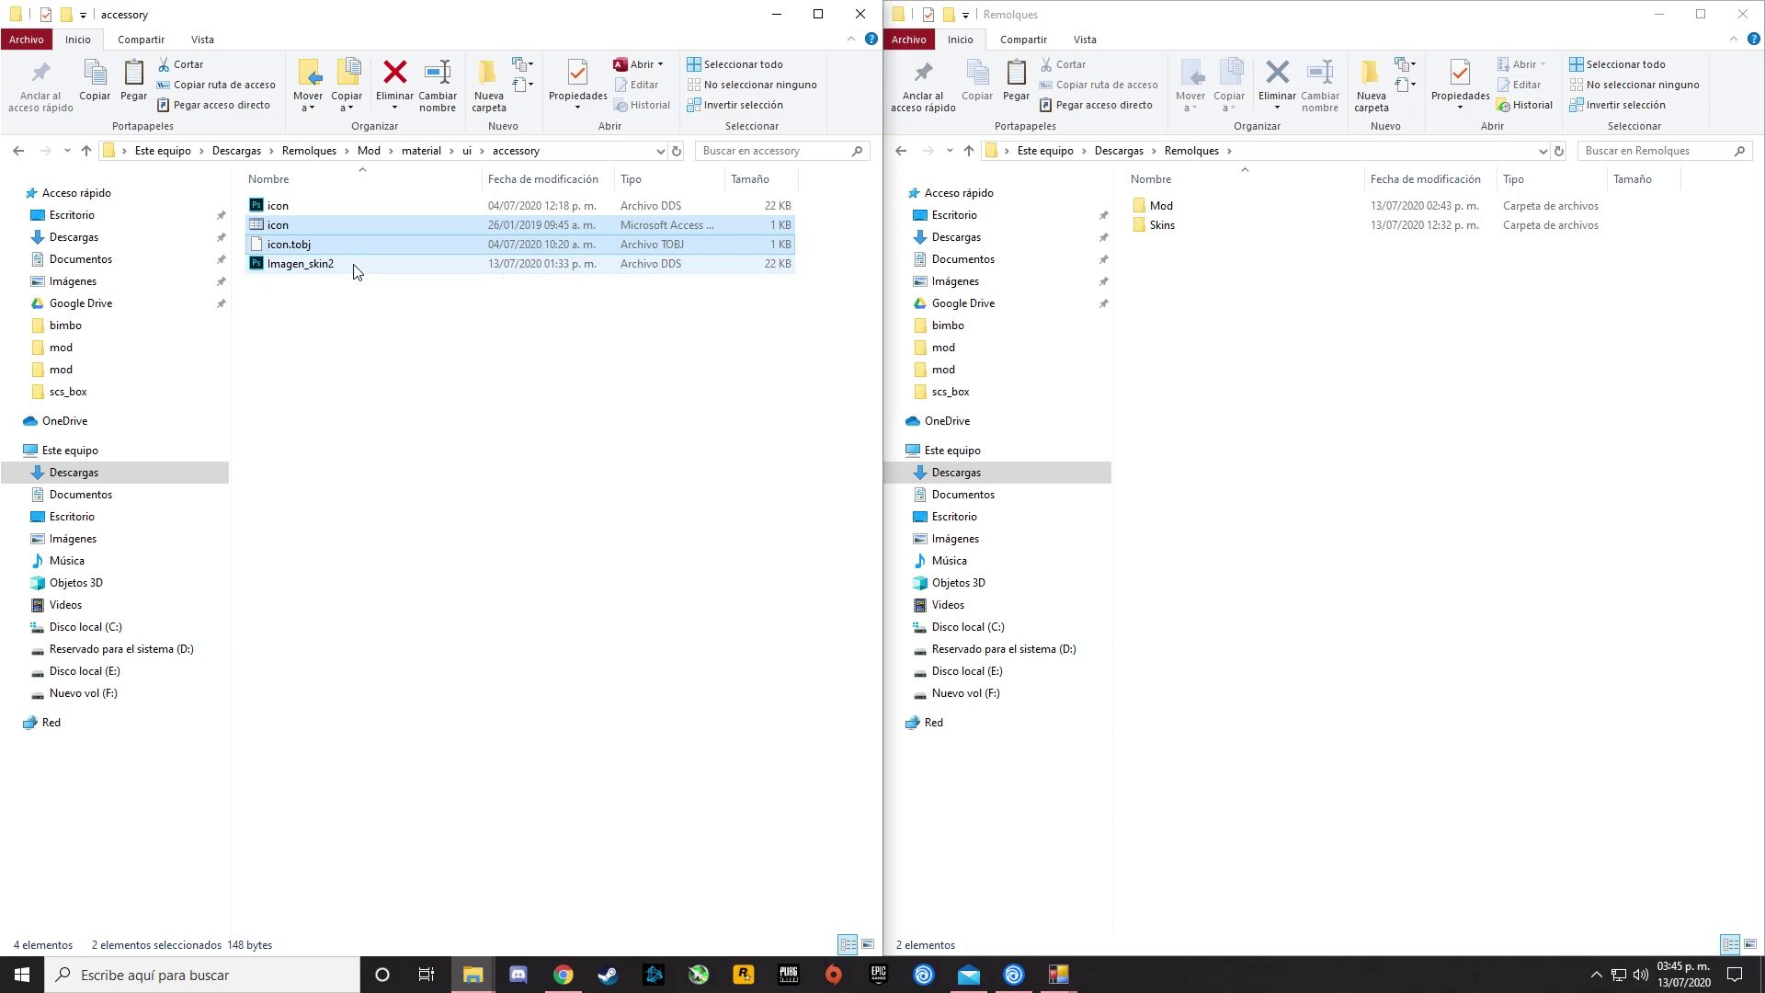
key(ctrl+c)
key(ctrl+v)
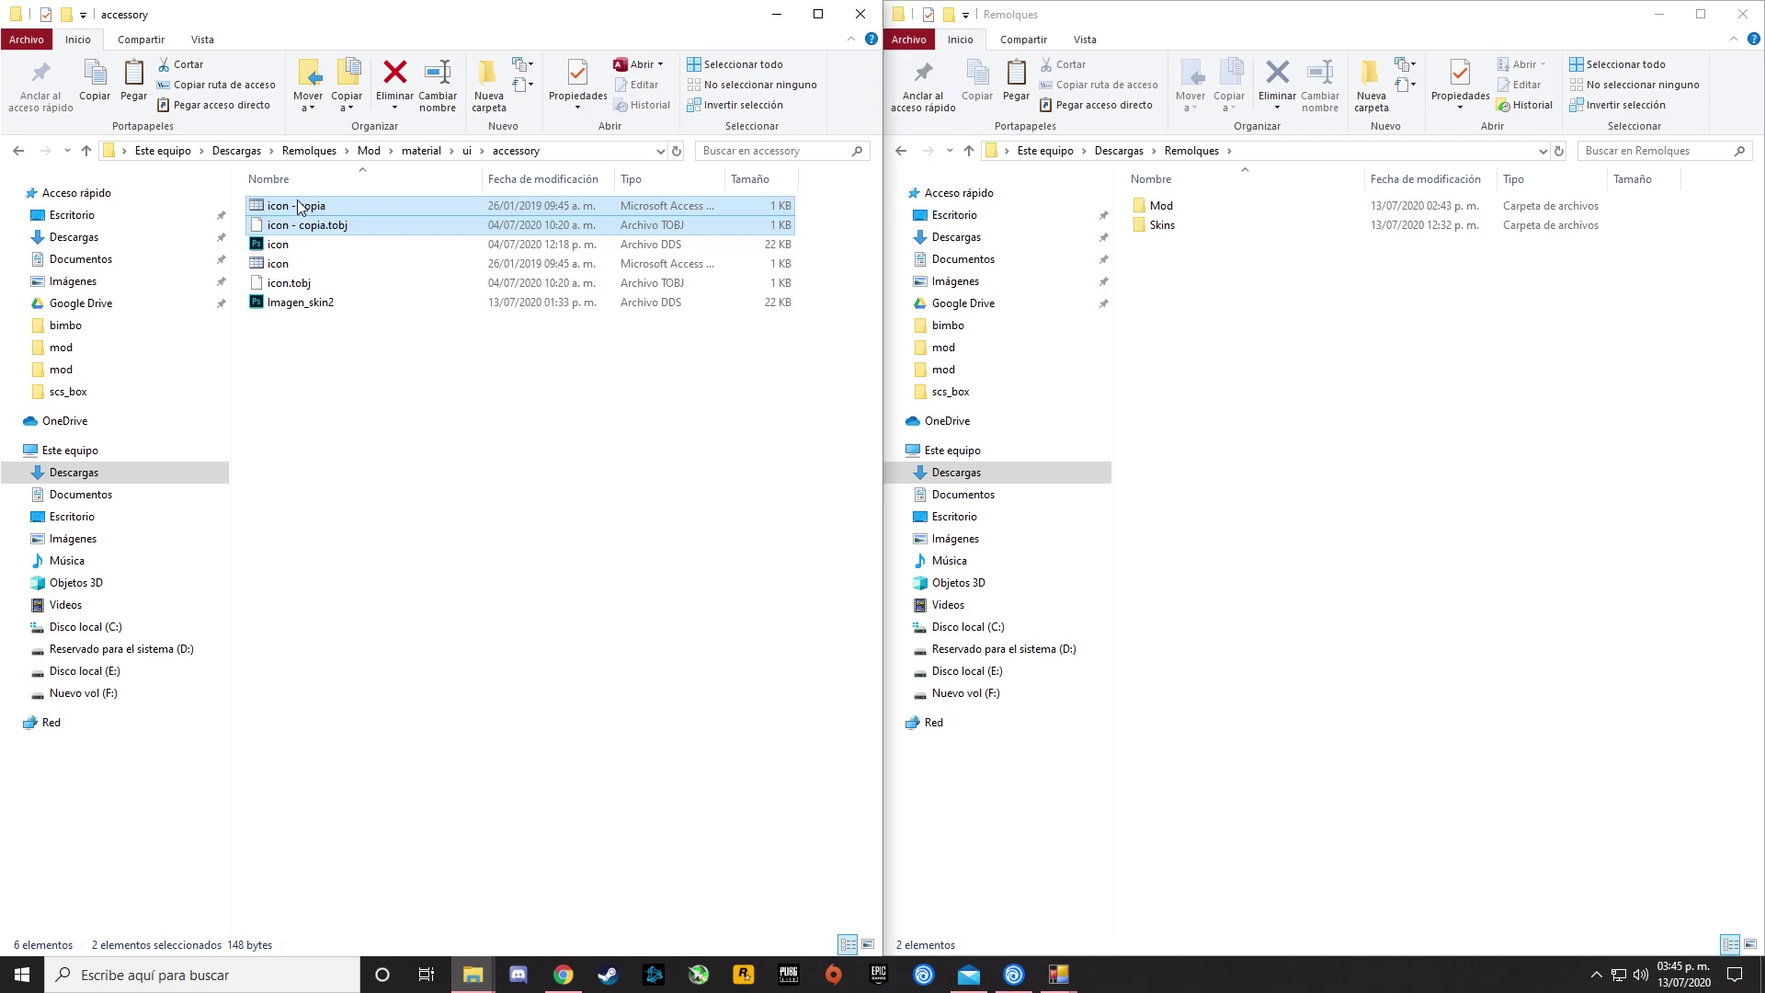
Rename the Imagen_skin2 DDS image in the accessory folder as trailero_virtual.
click(303, 309)
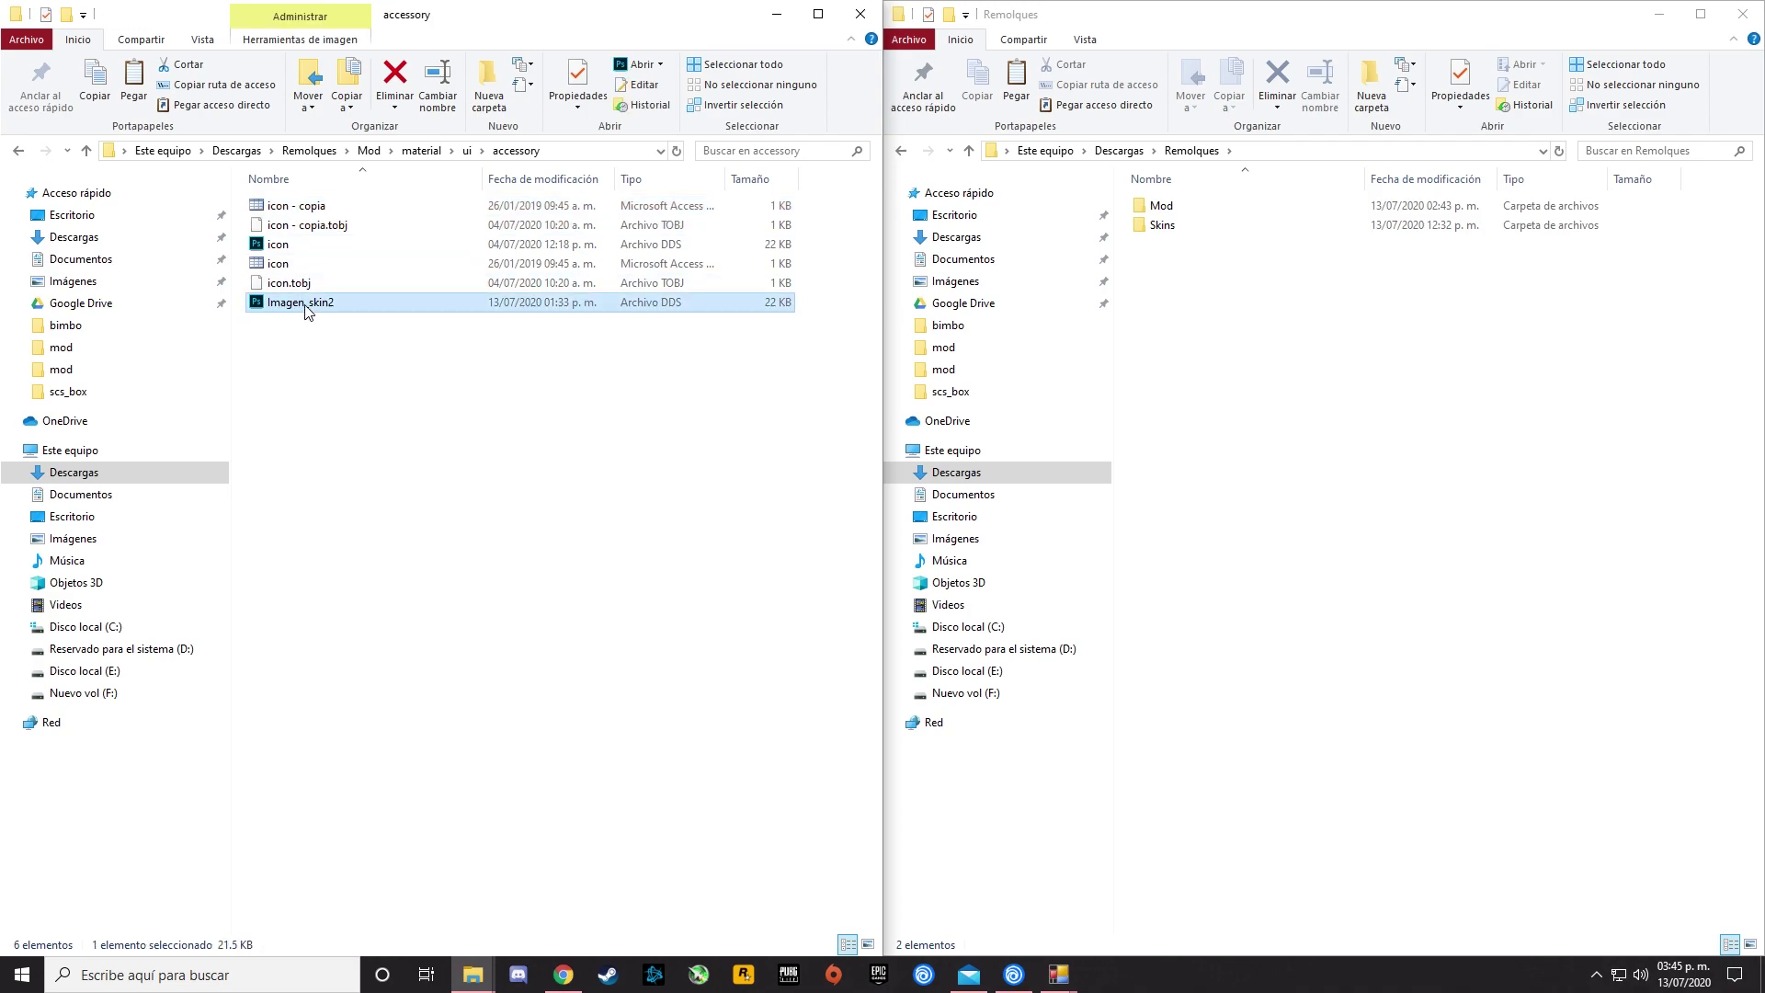
right_click(295, 306)
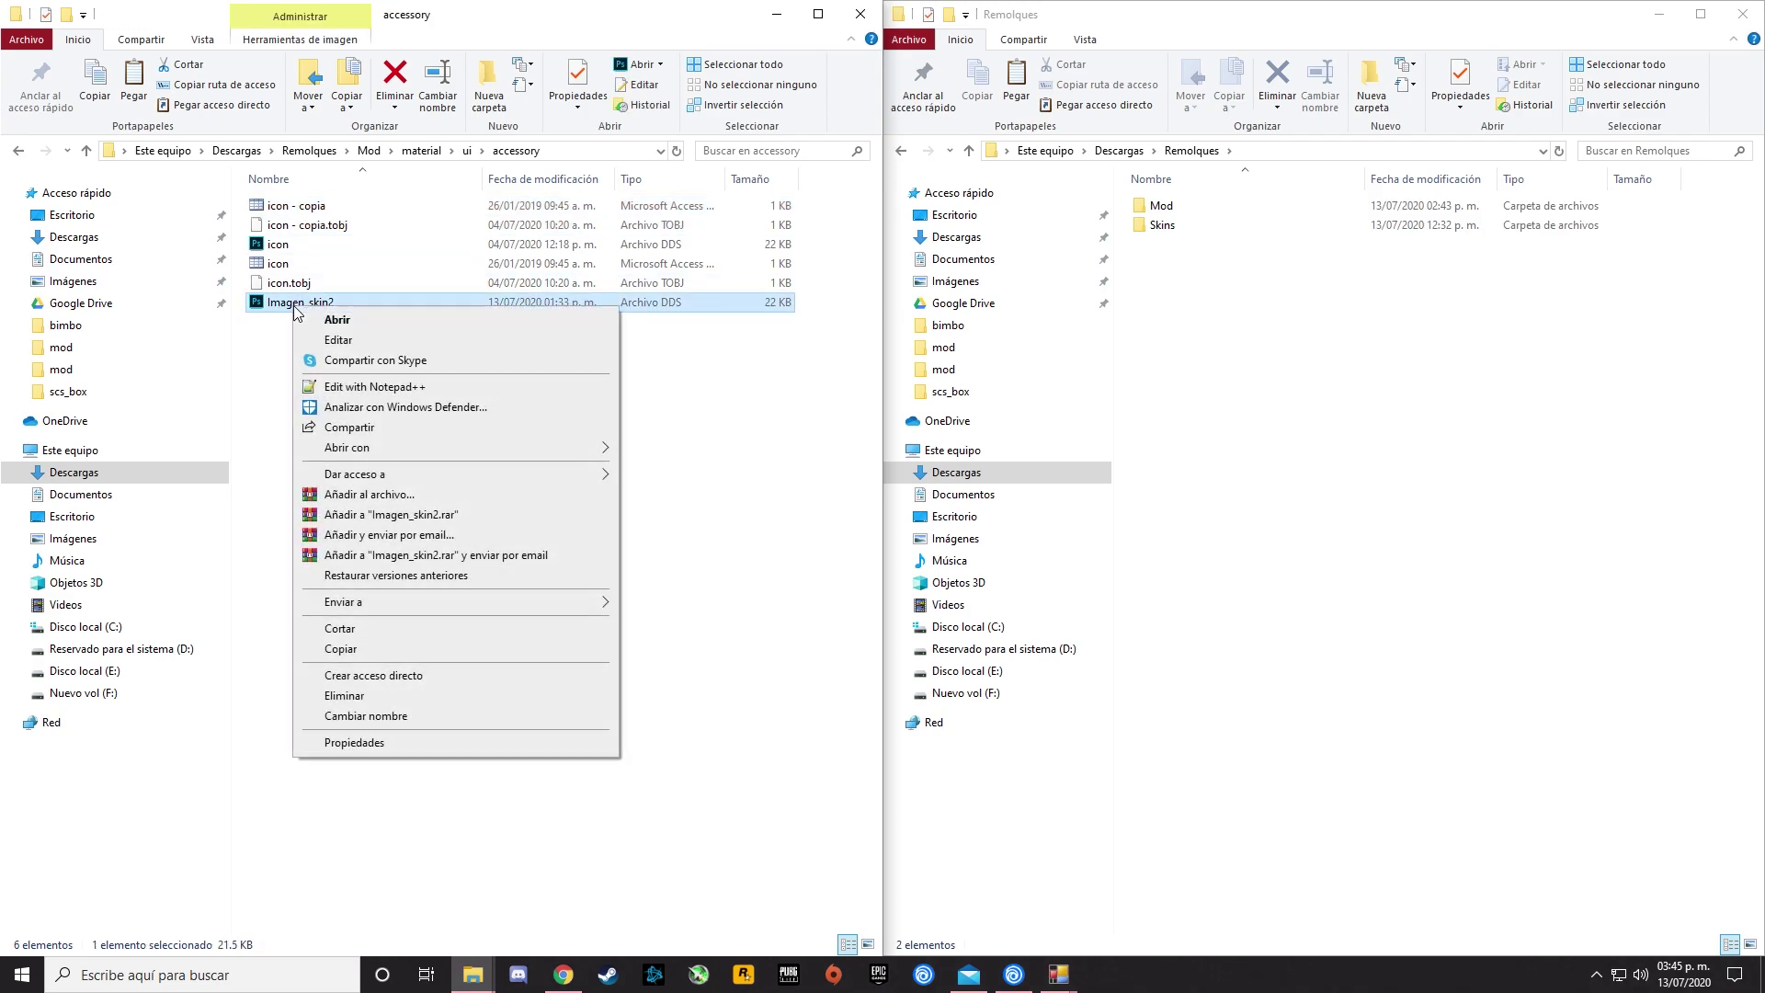
click(377, 716)
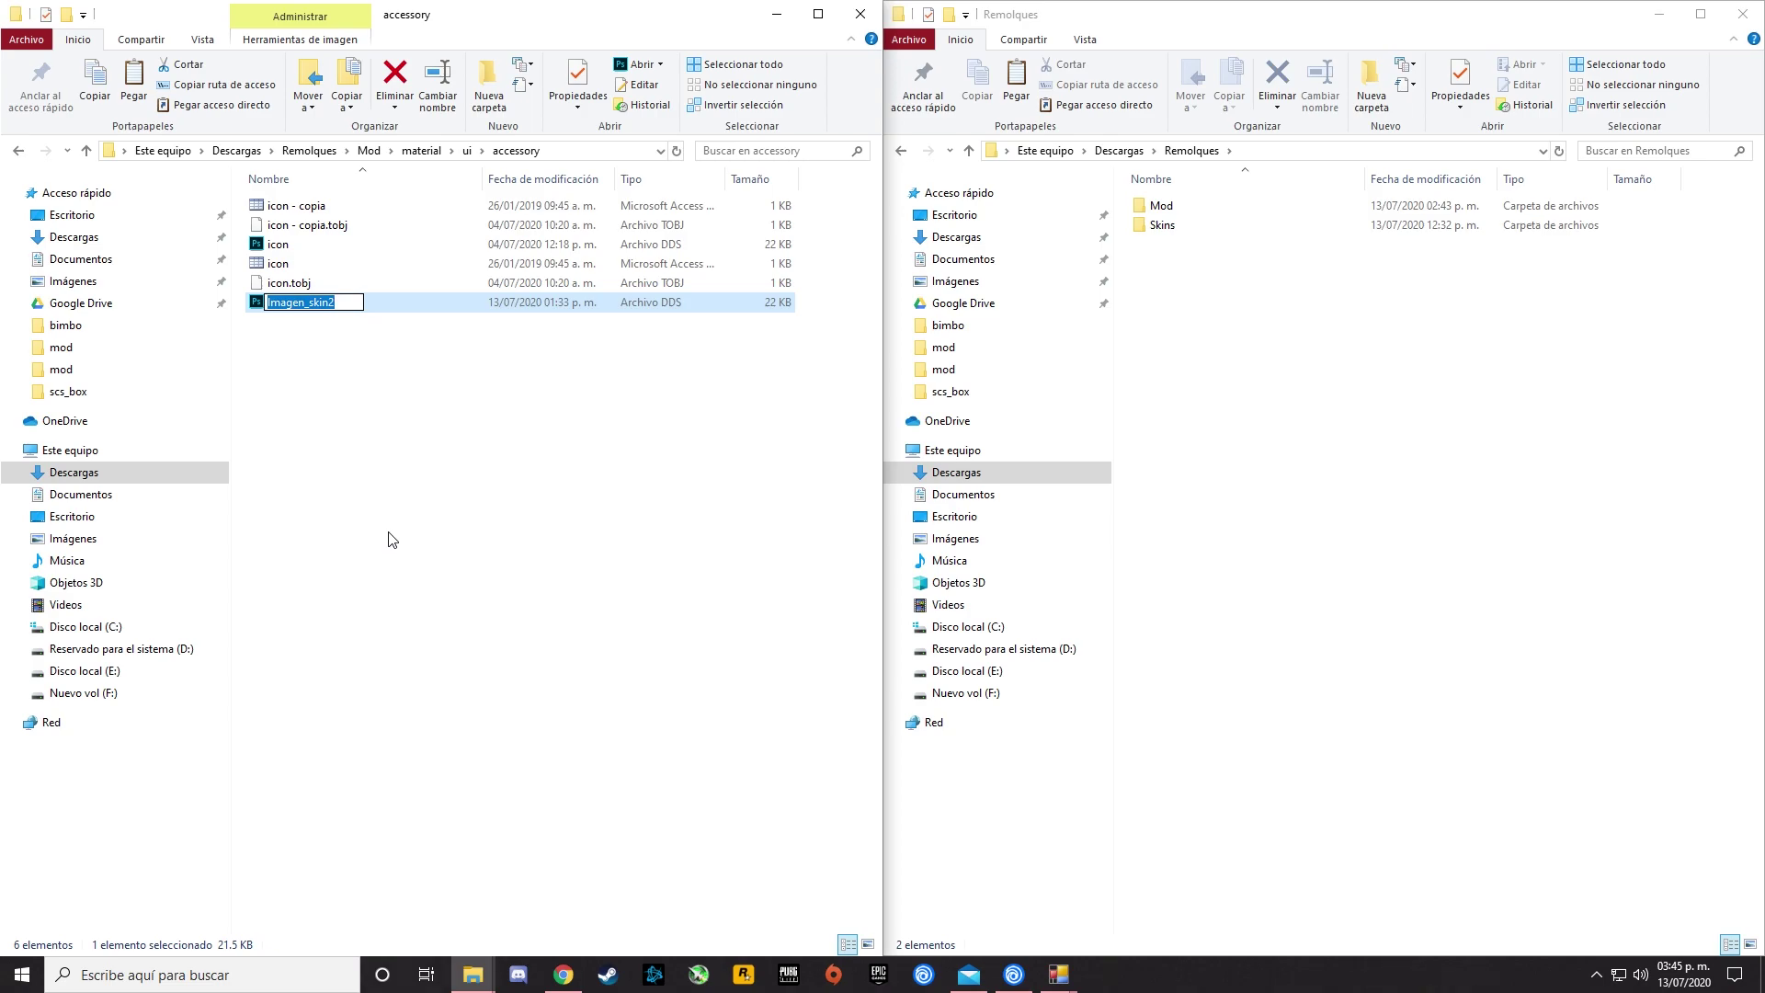
text(trailero_virtual)
click(384, 531)
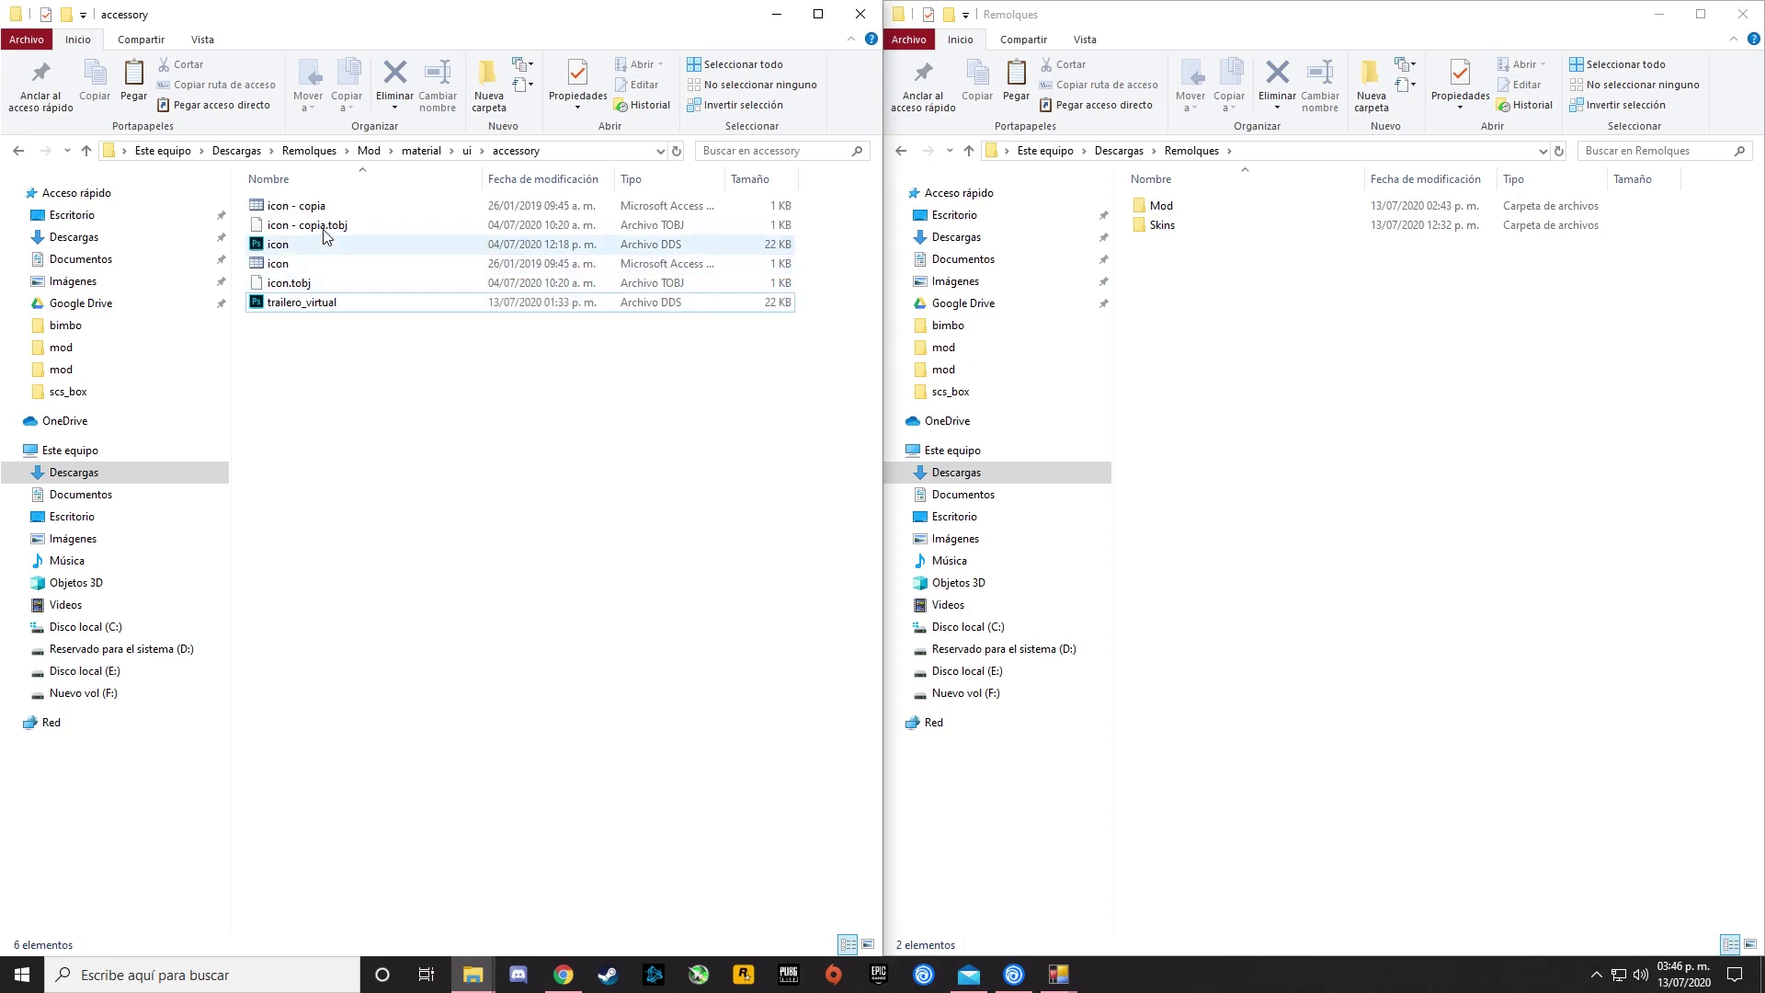
Copy the trailero_virtual image's name and use it to rename the duplicated icon material file, icon - copia.
right_click(327, 301)
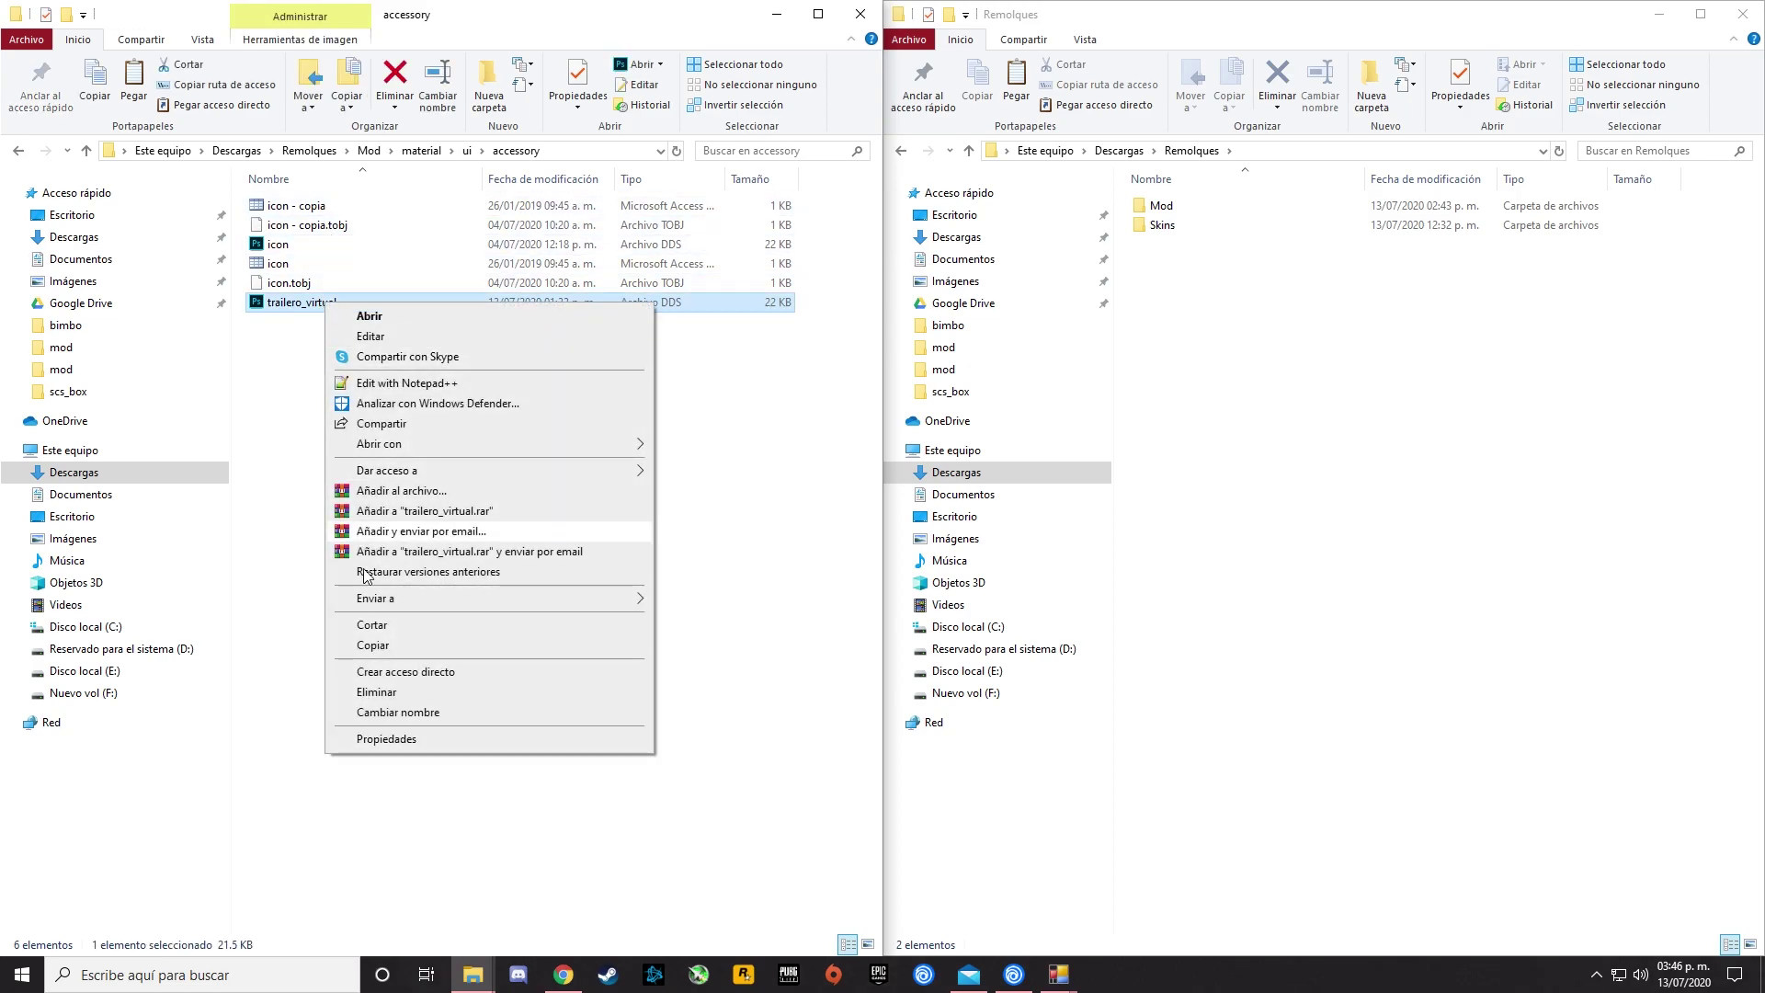
click(397, 713)
click(328, 206)
right_click(319, 207)
click(375, 705)
key(ctrl+v)
click(322, 234)
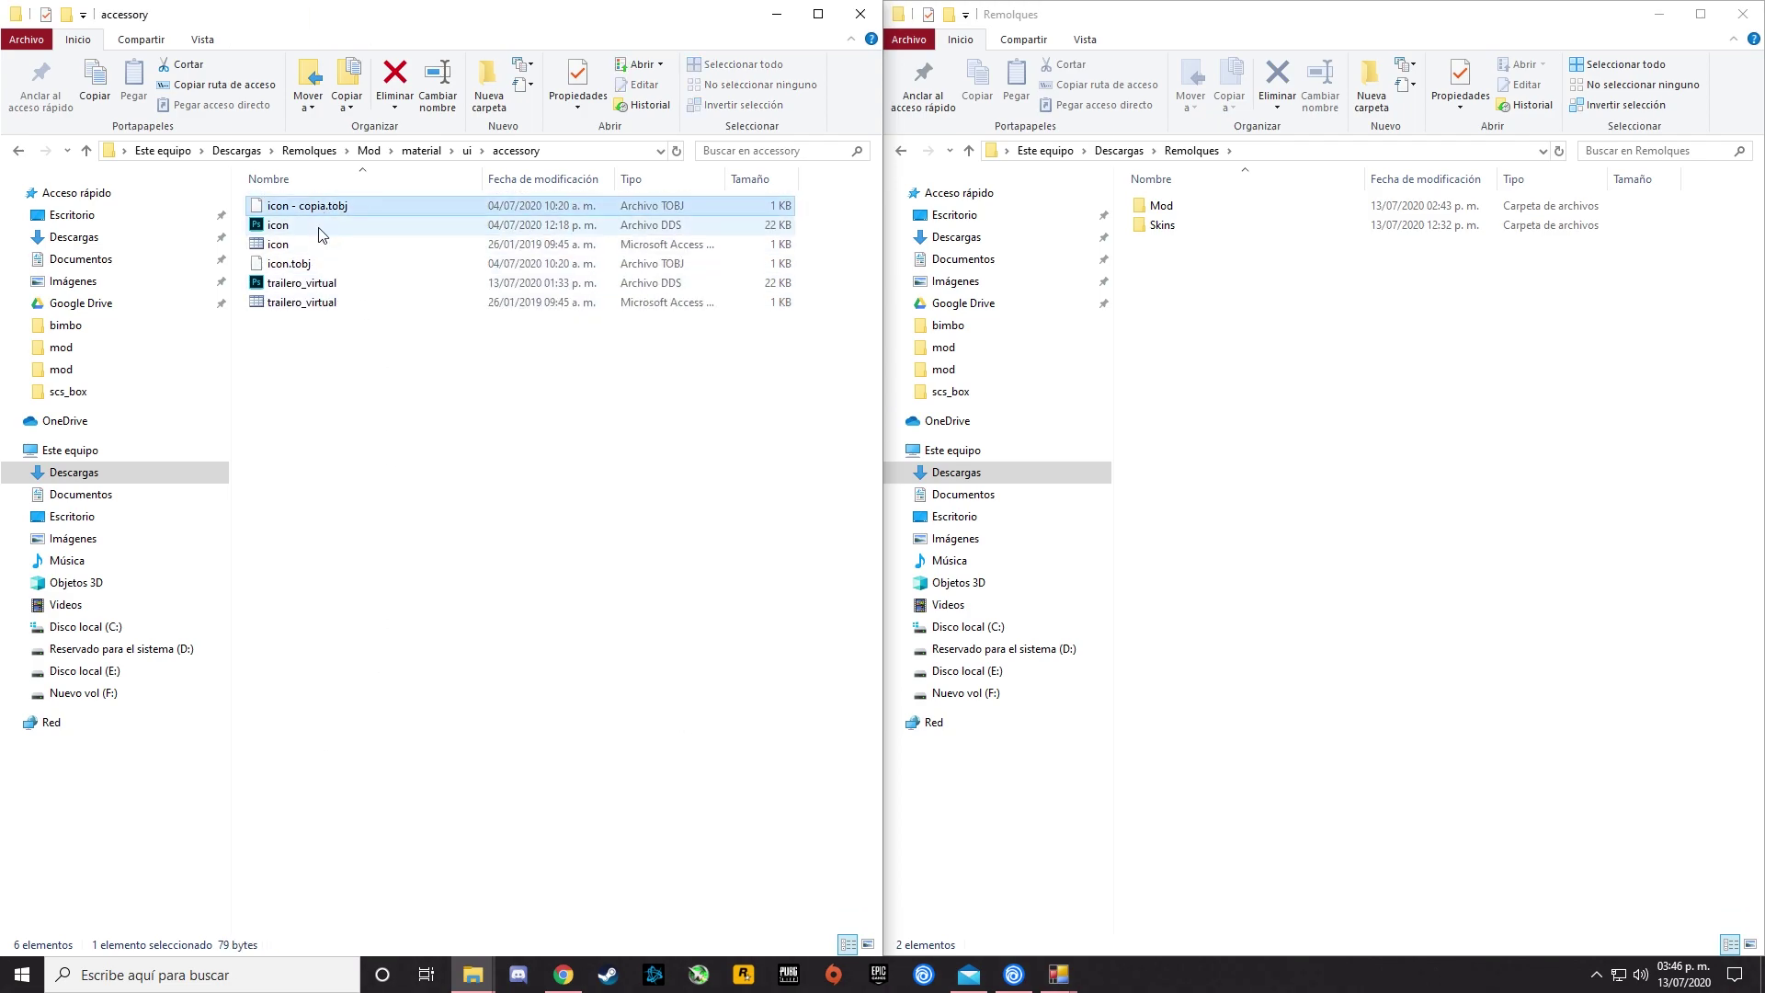
Rename icon - copia.tobj as trailero_virtual.tobj, keeping its extension.
right_click(309, 208)
click(379, 575)
key(ctrl+v)
key(Return)
click(375, 354)
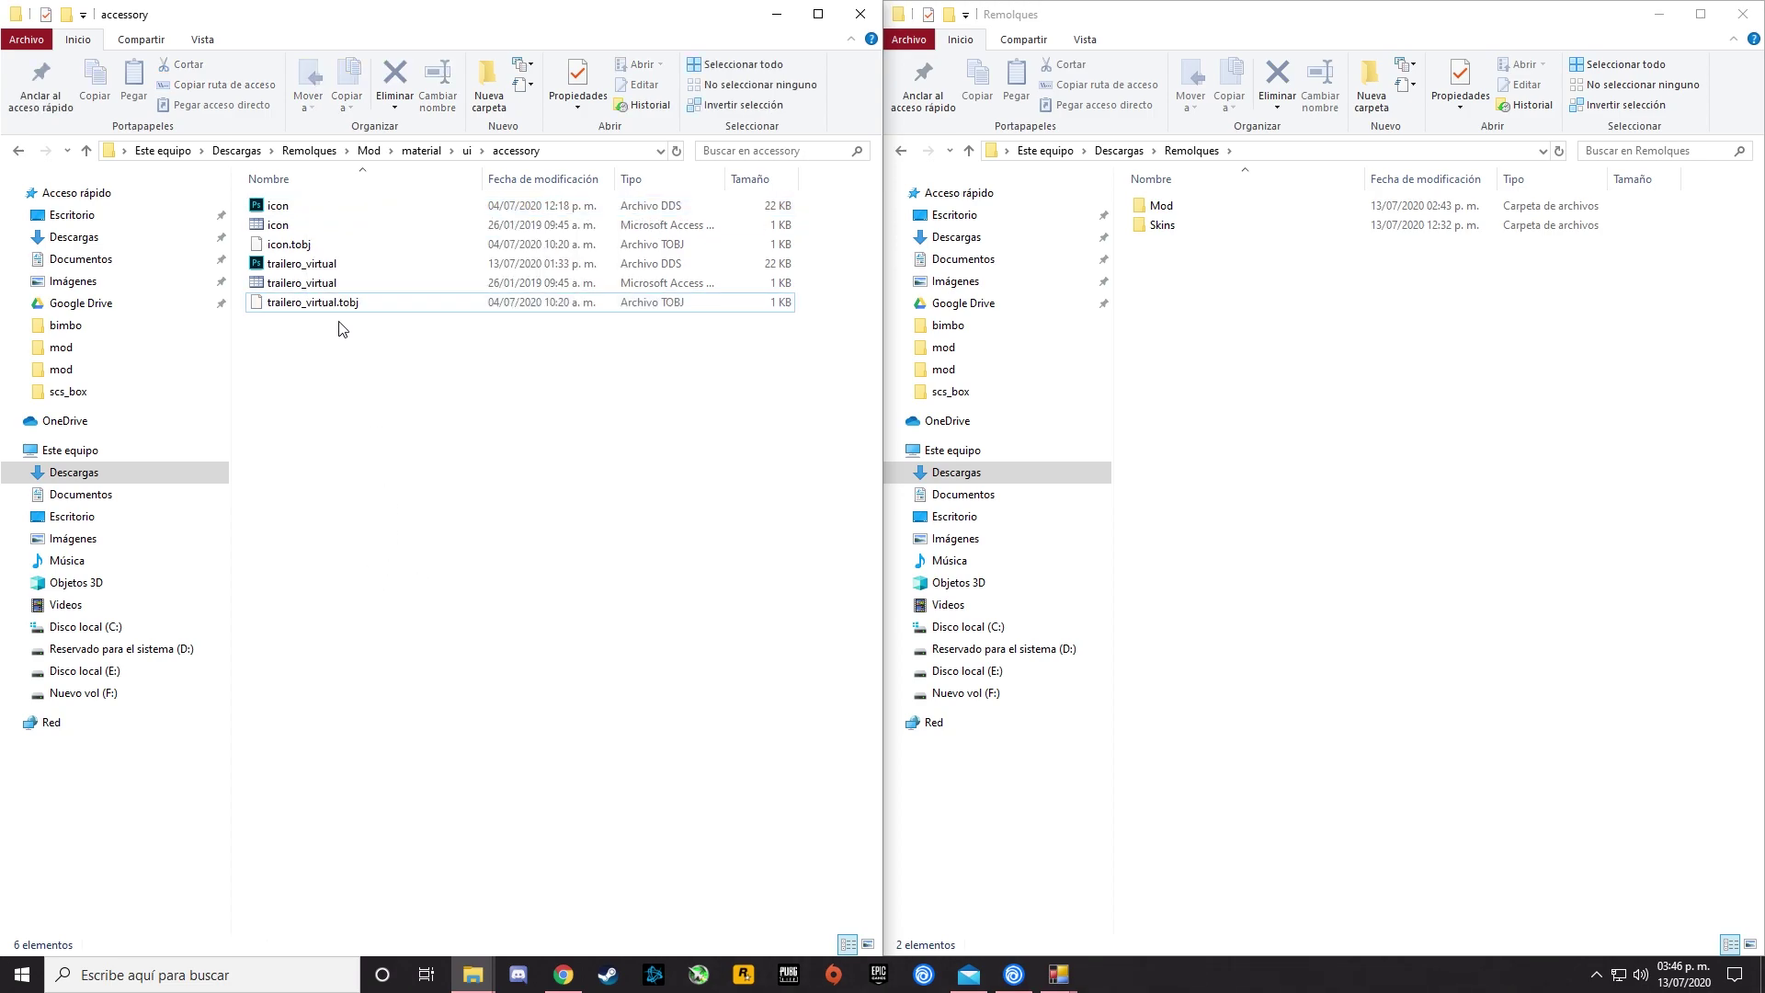
click(315, 266)
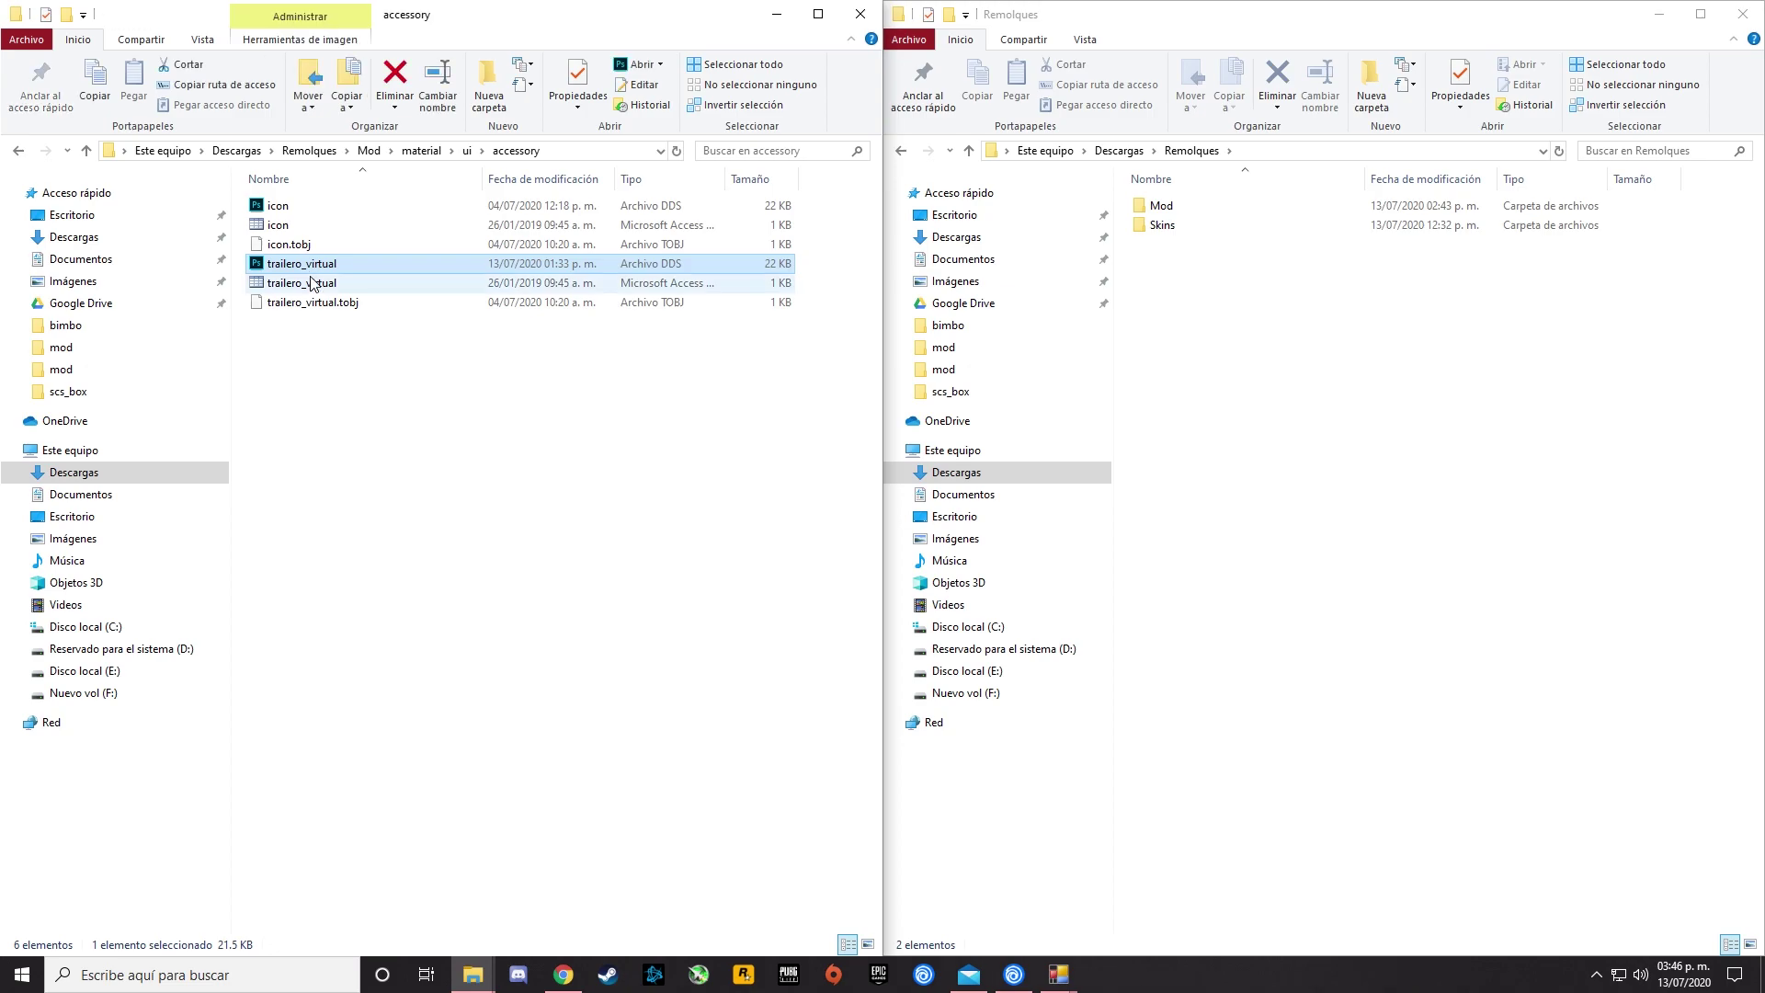
drag(307, 323, 307, 288)
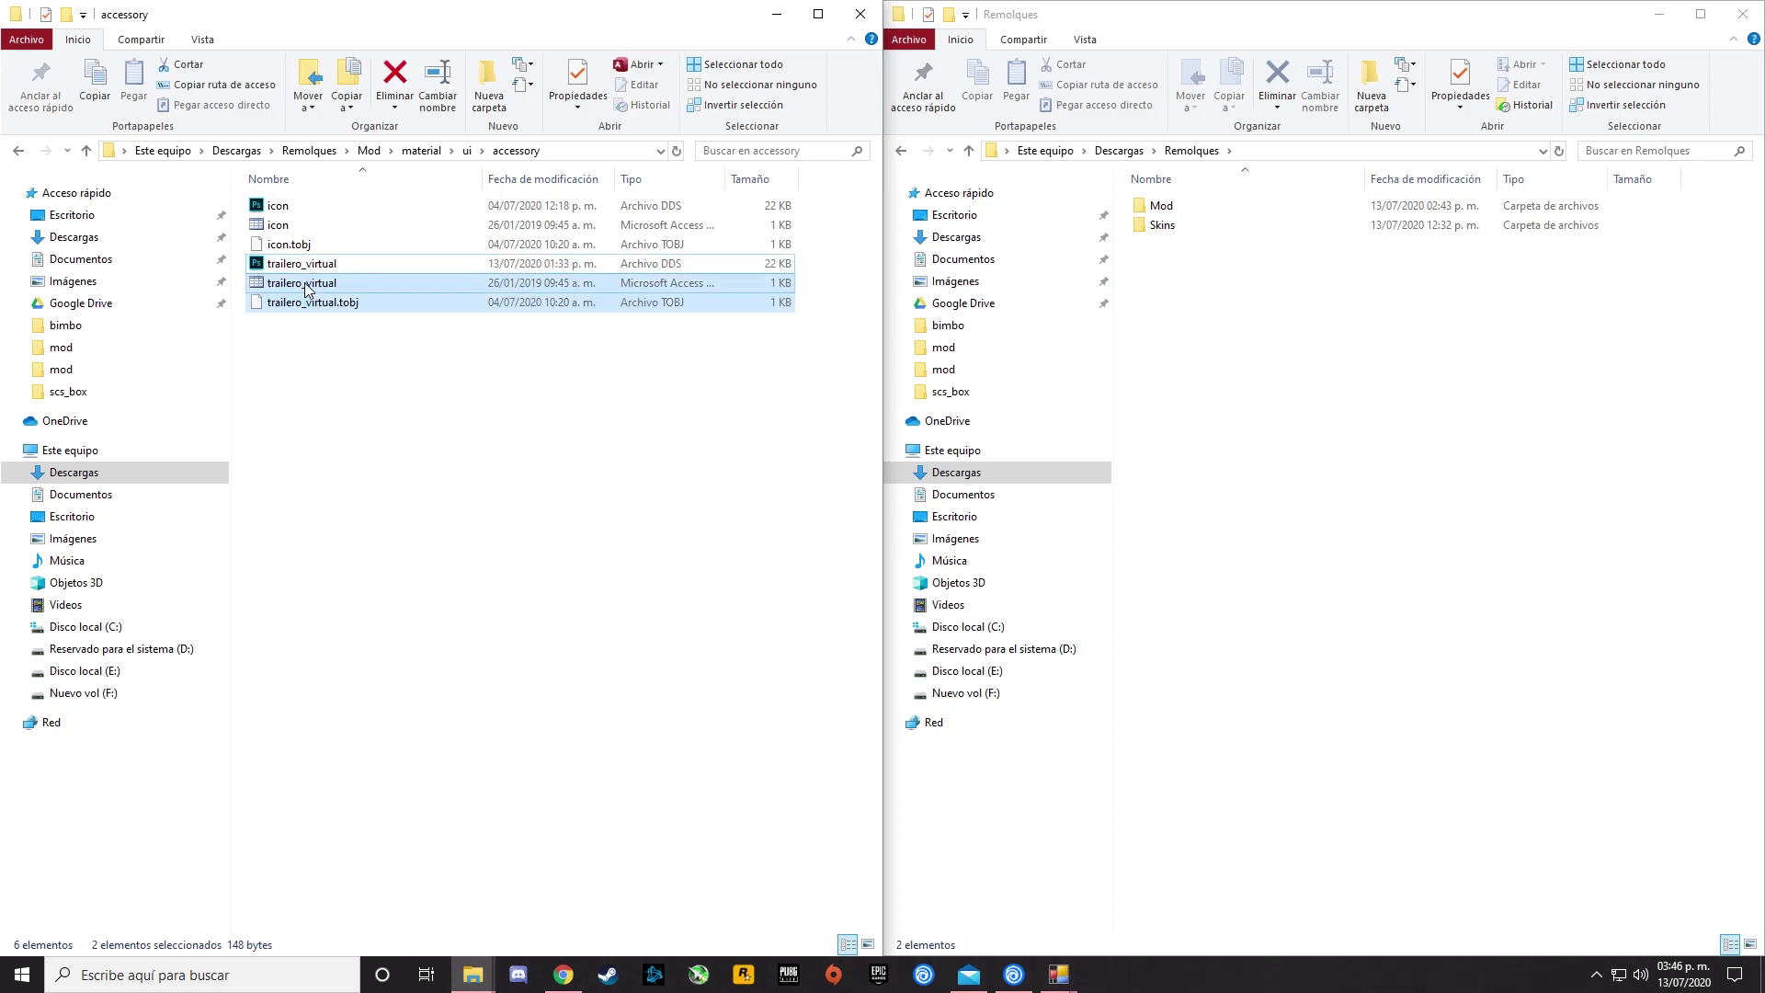
click(344, 403)
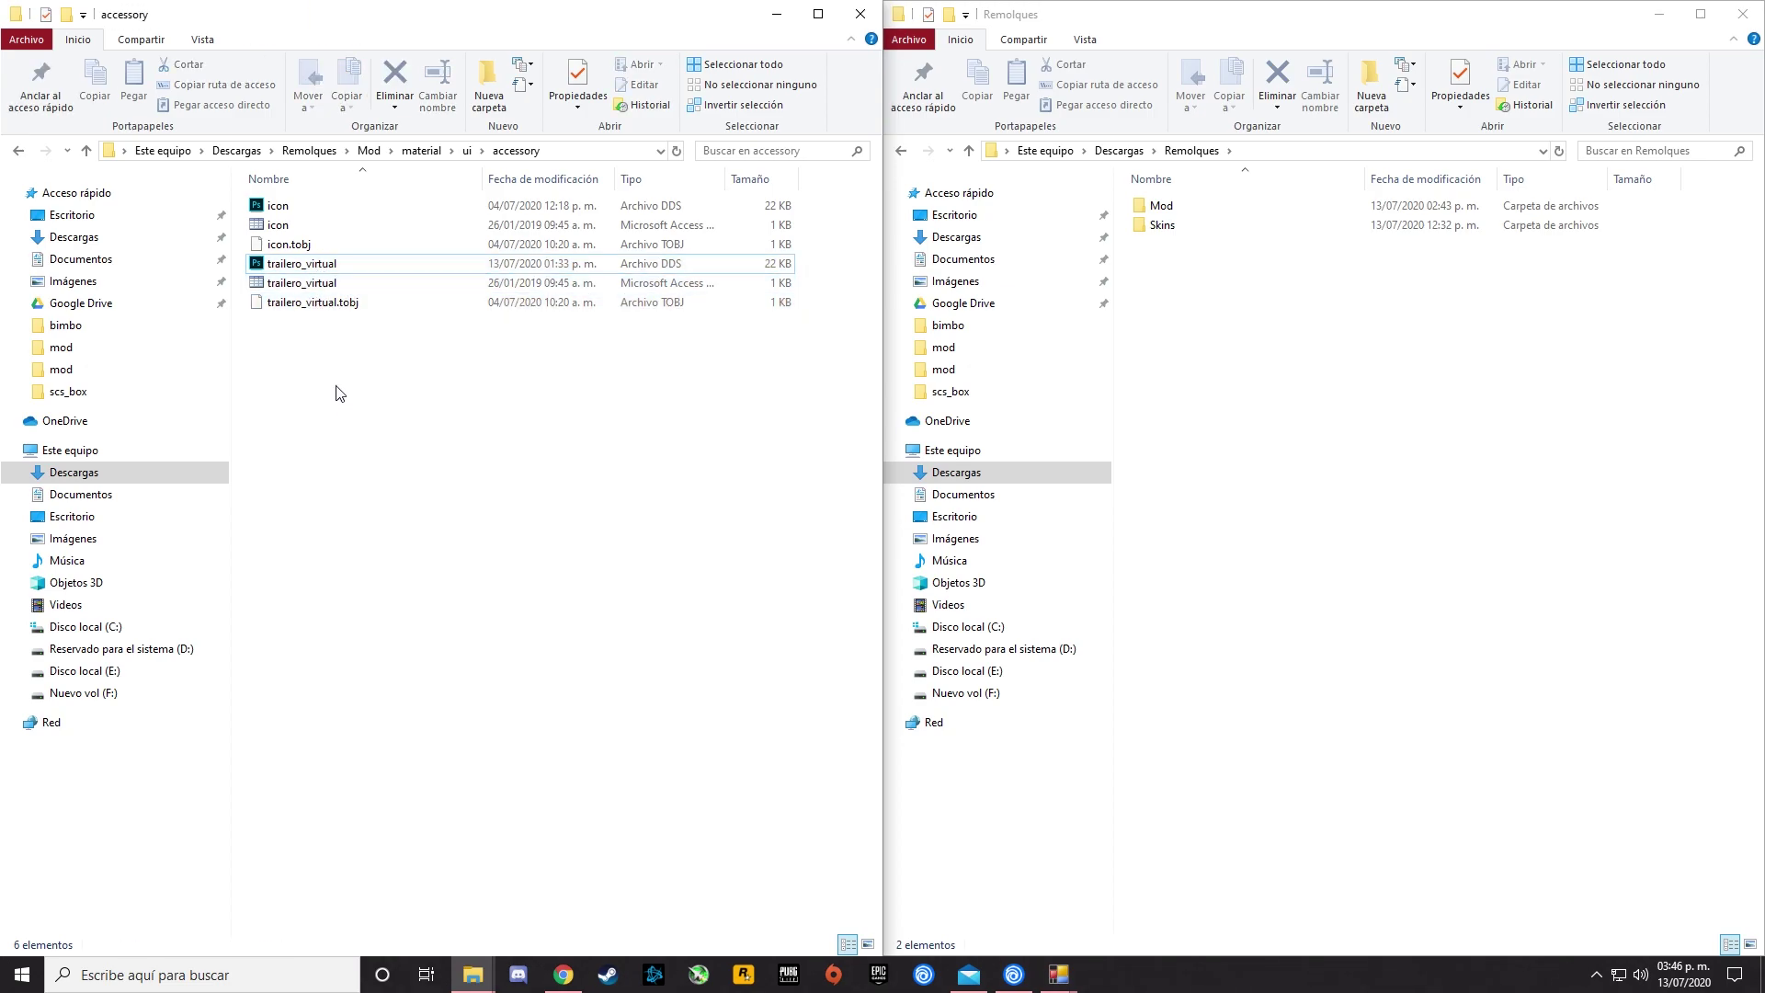
Edit the trailero_virtual material file in Notepad++ so its texture references "trailero_virtual.tobj", save it, and close the editor.
click(281, 285)
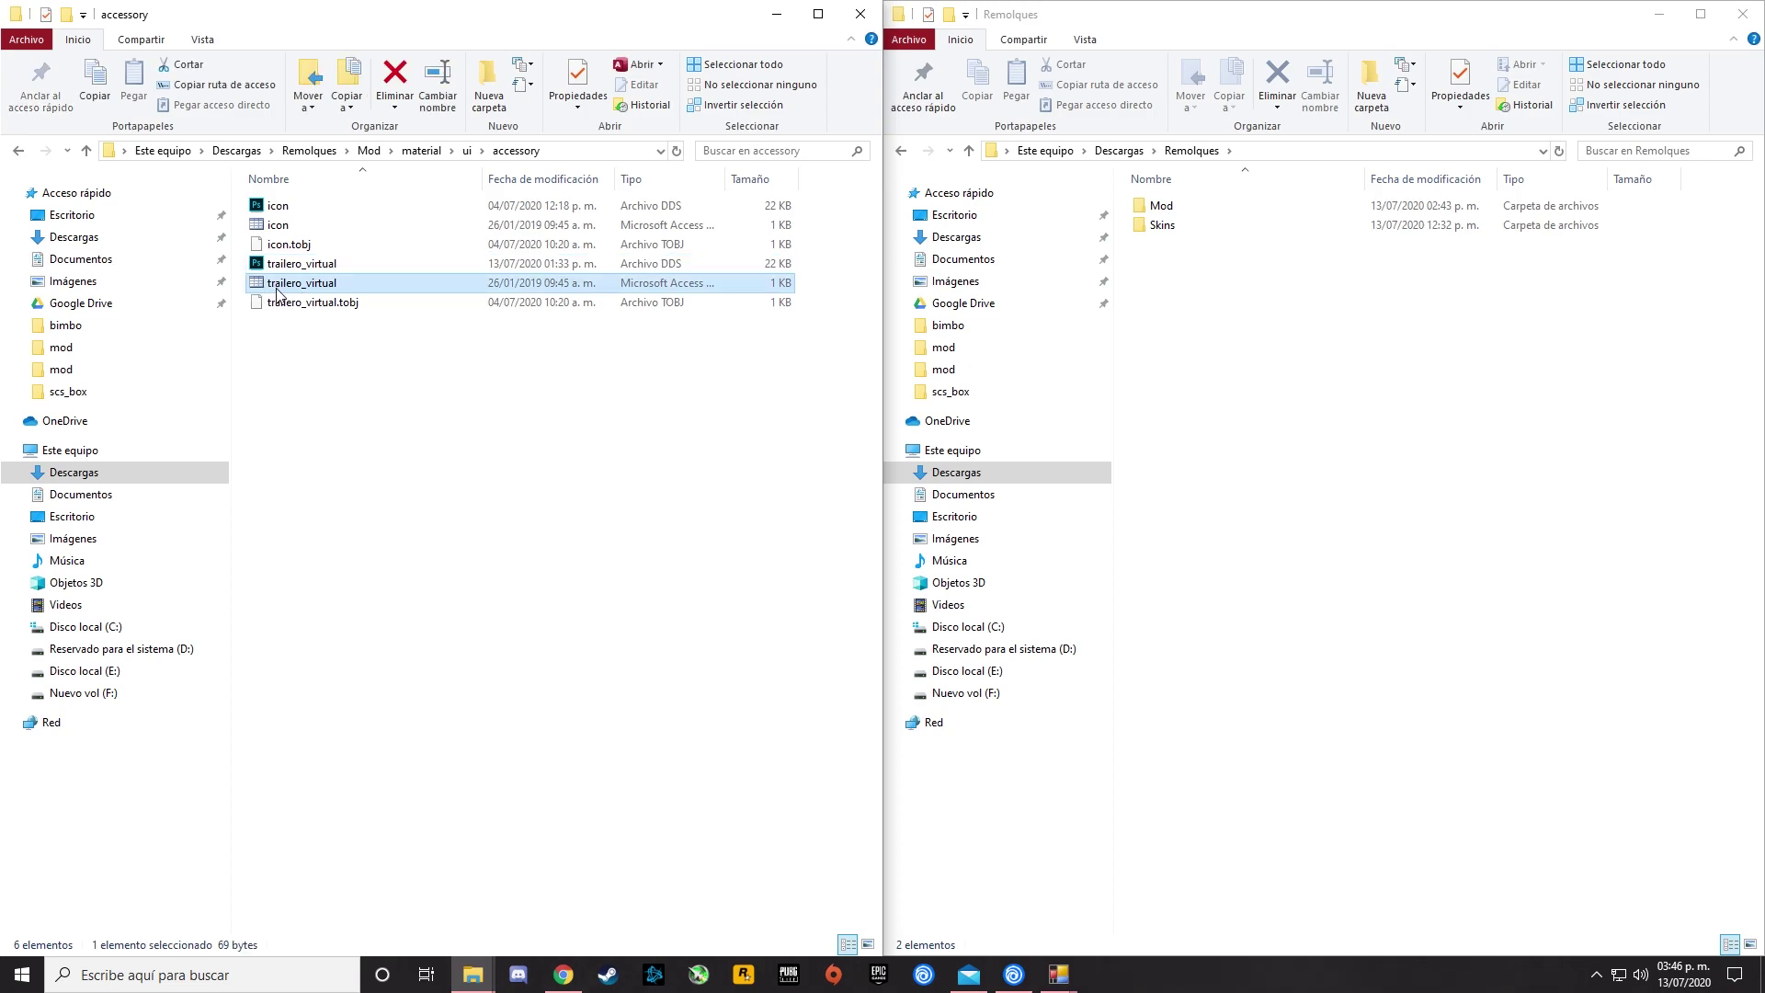
right_click(285, 288)
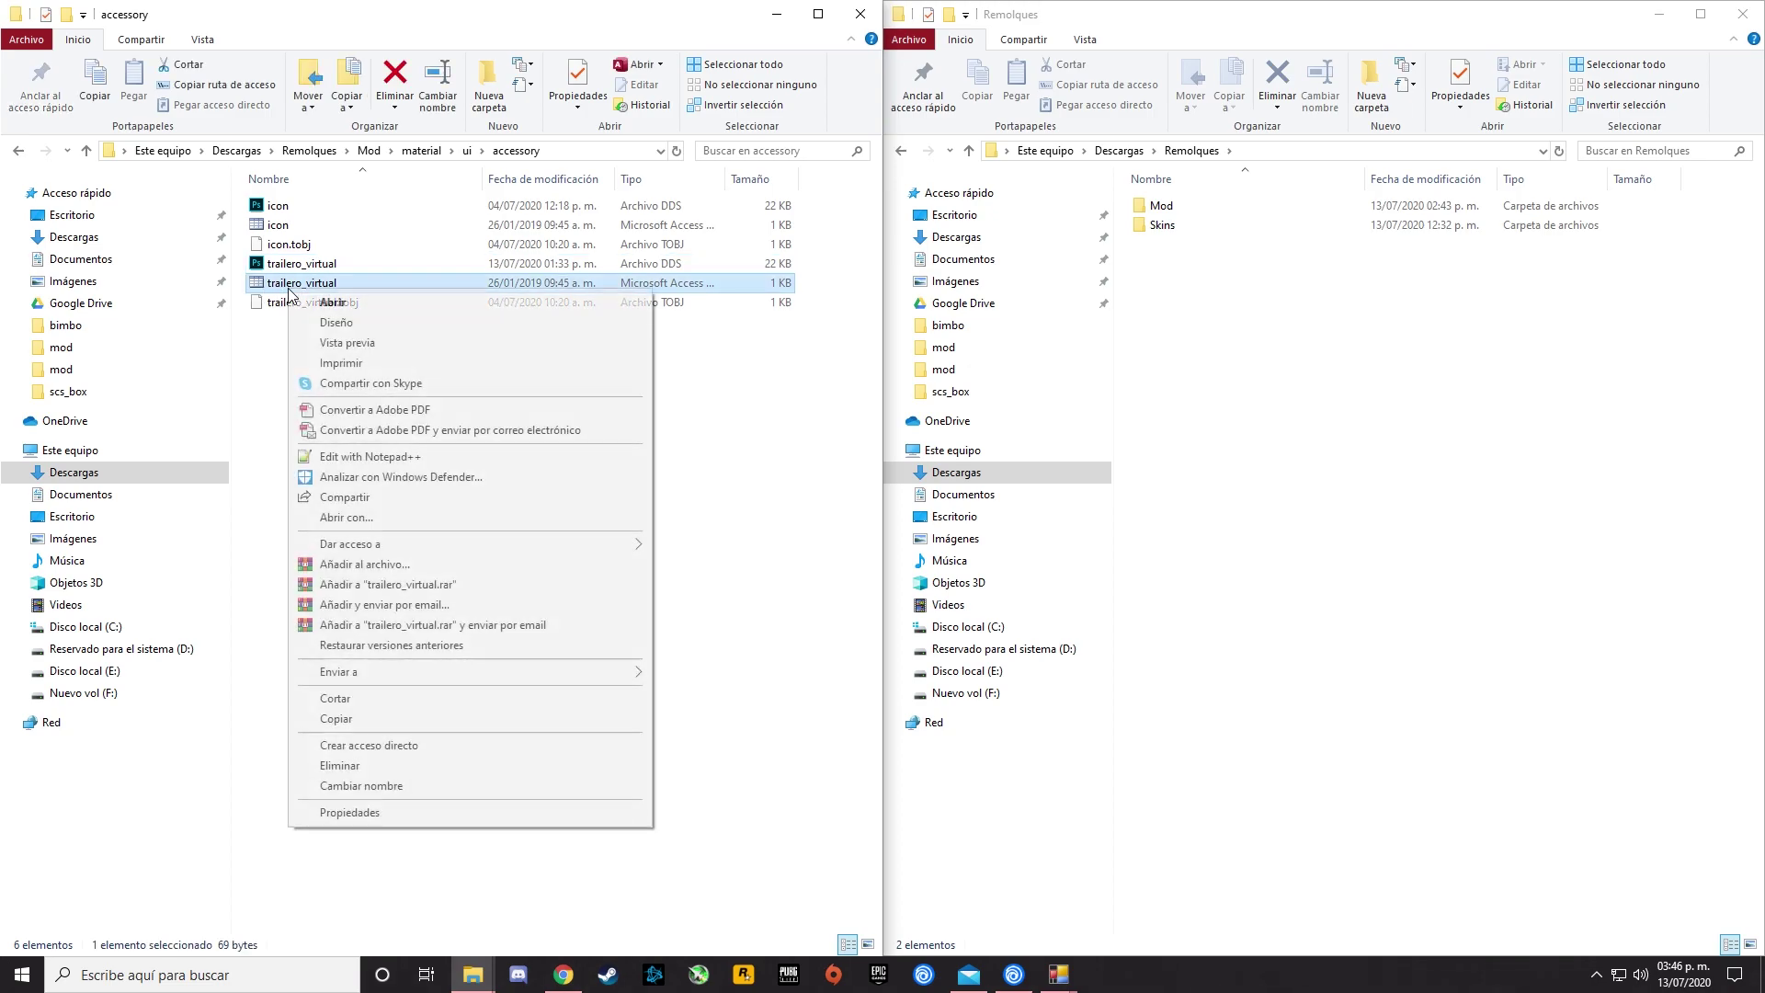
click(372, 457)
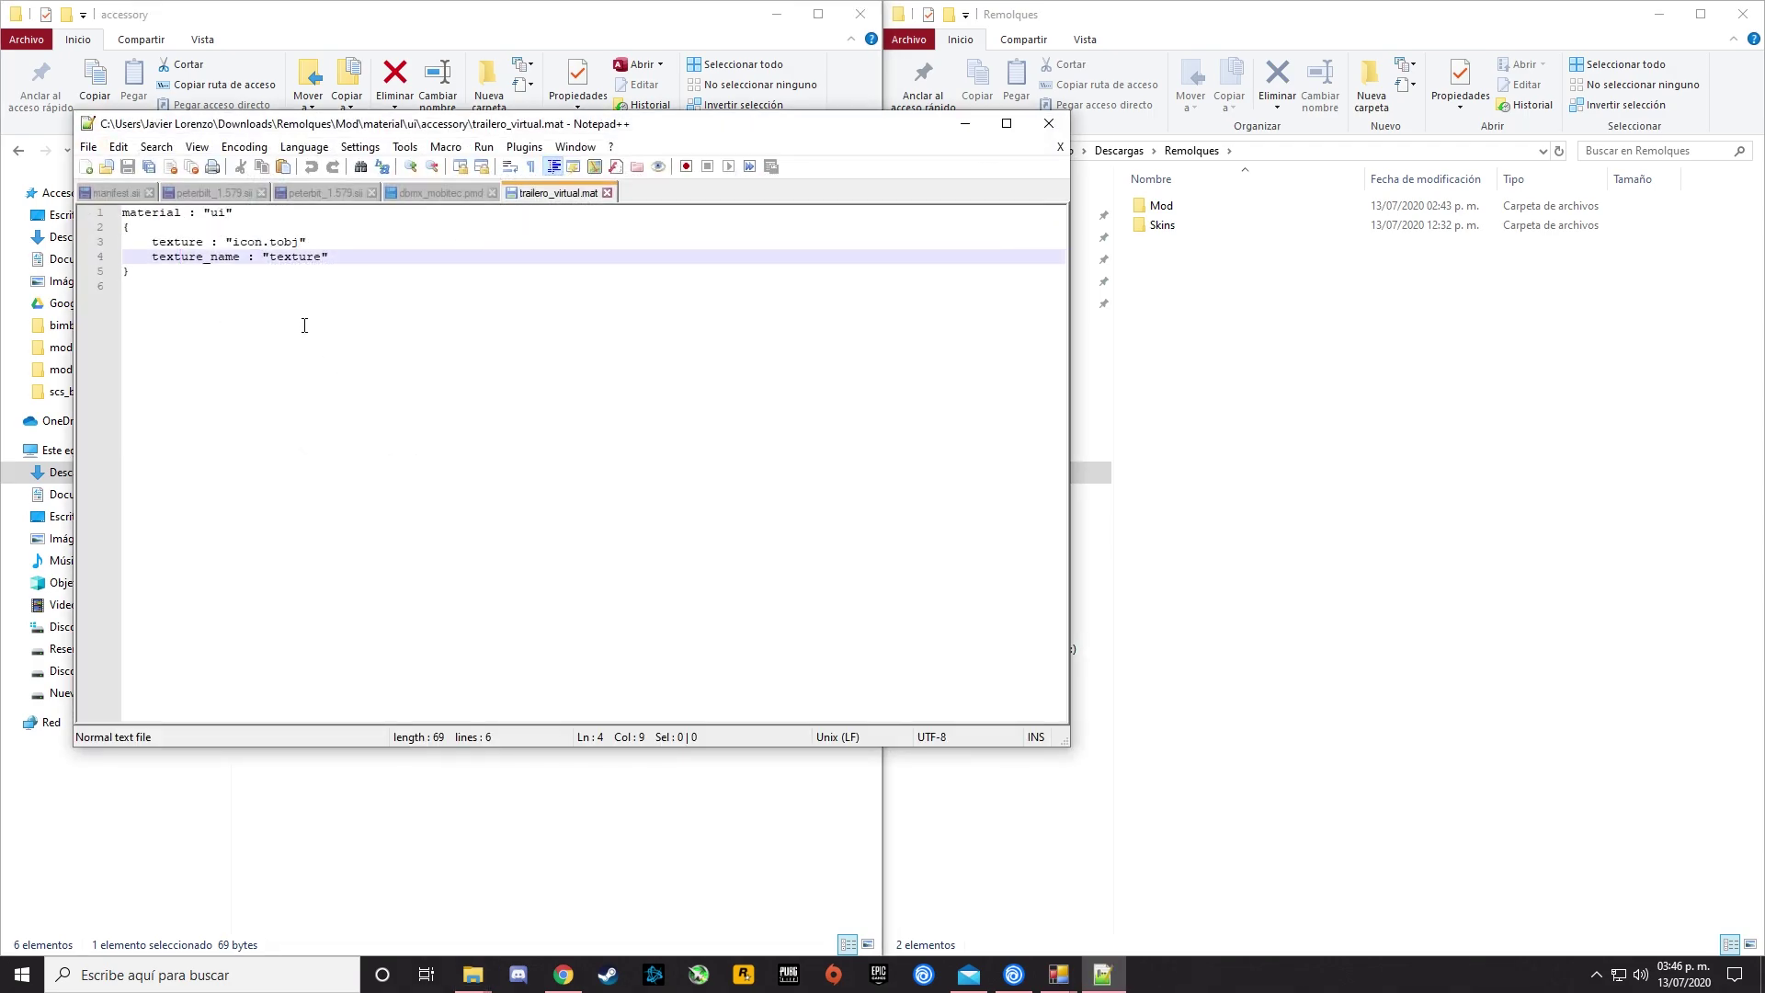
drag(570, 123, 1090, 136)
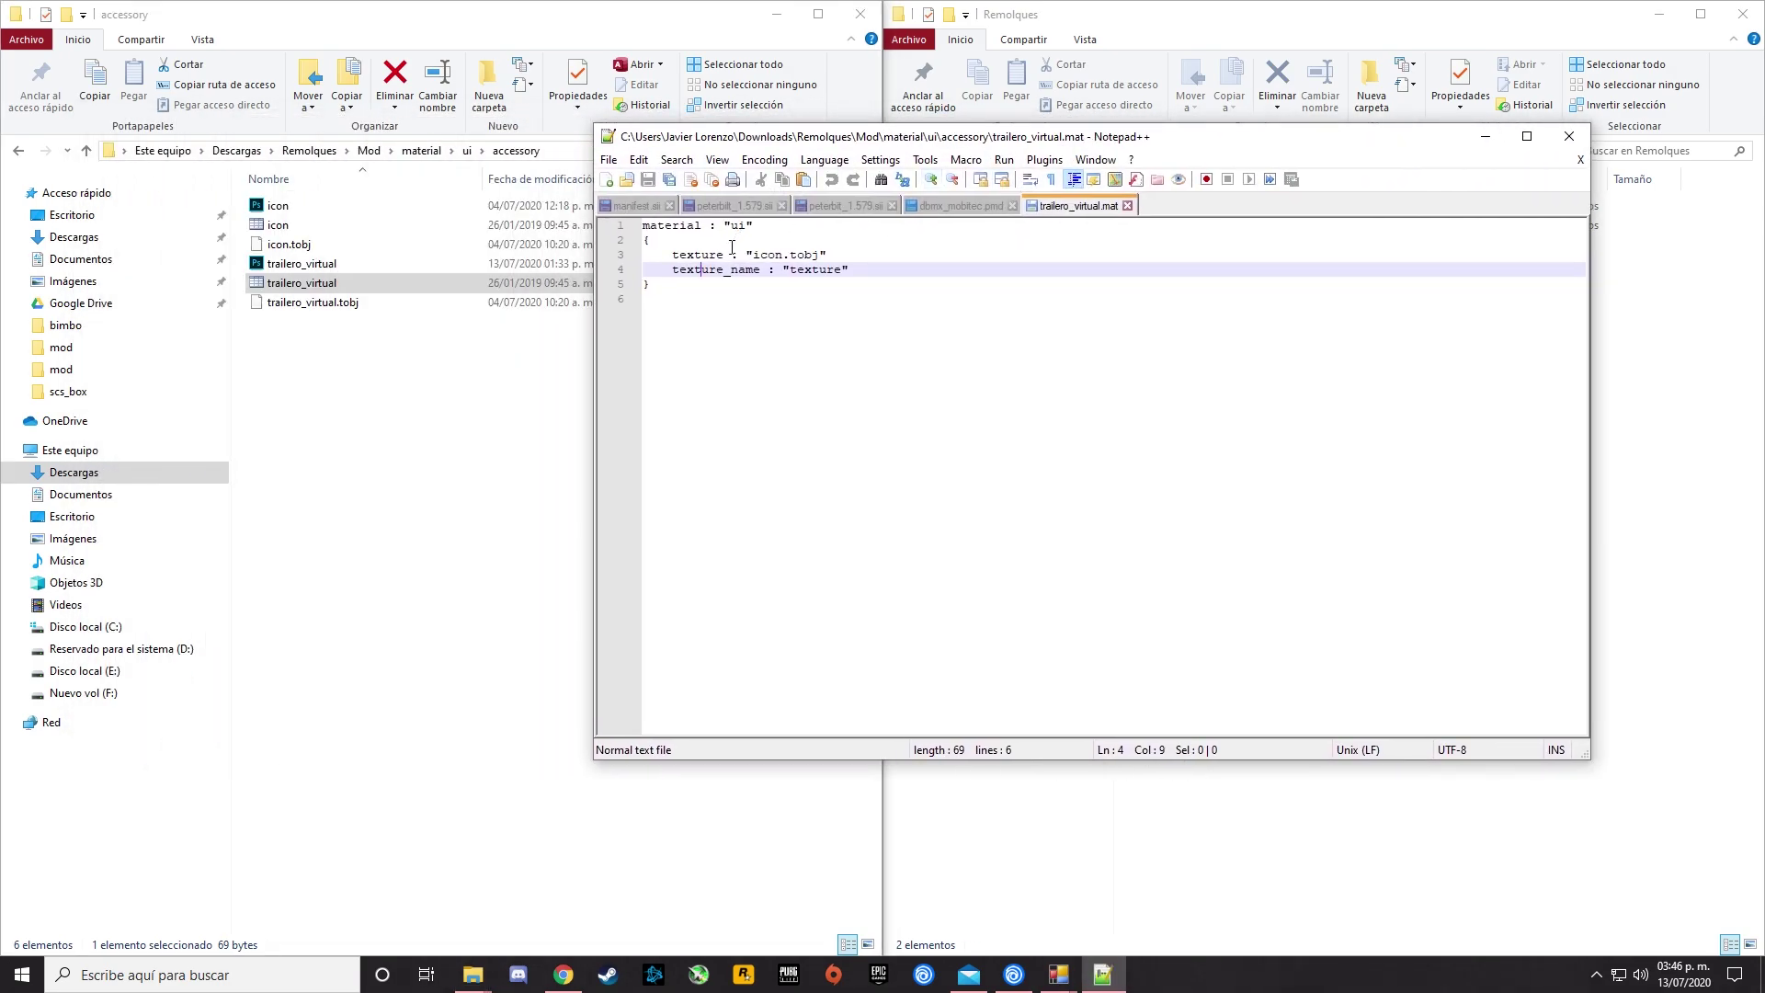
drag(781, 255, 761, 256)
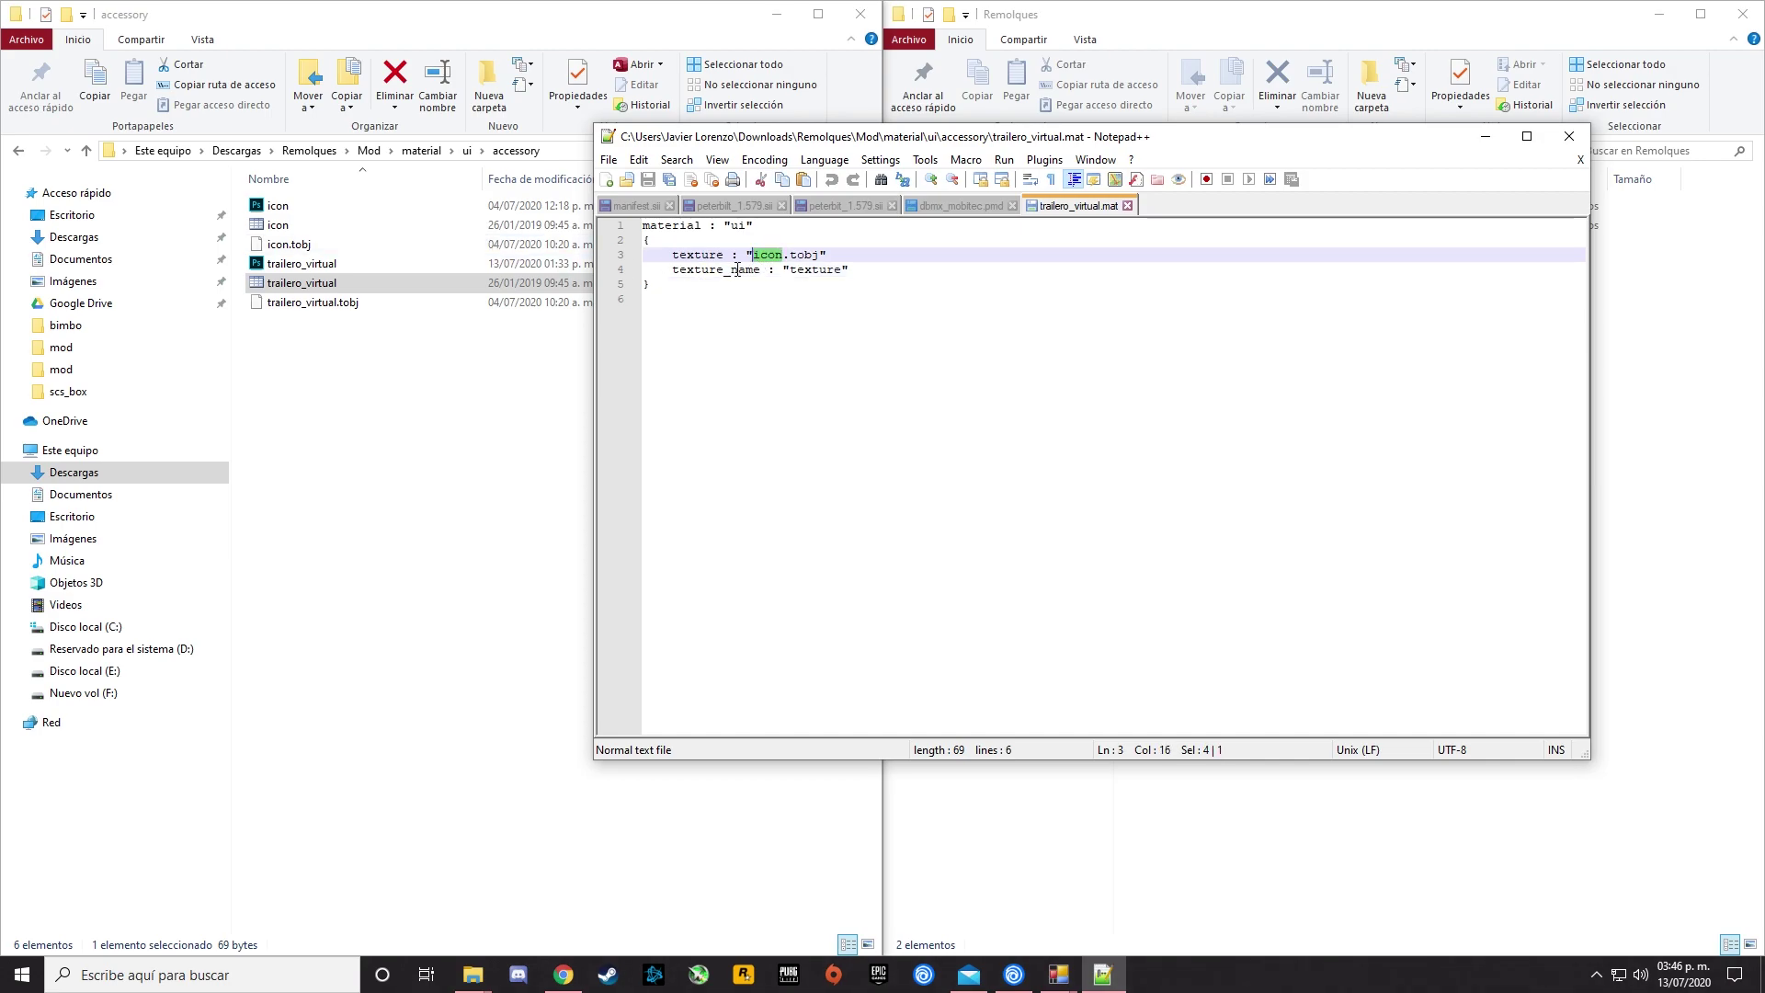
key(ctrl+v)
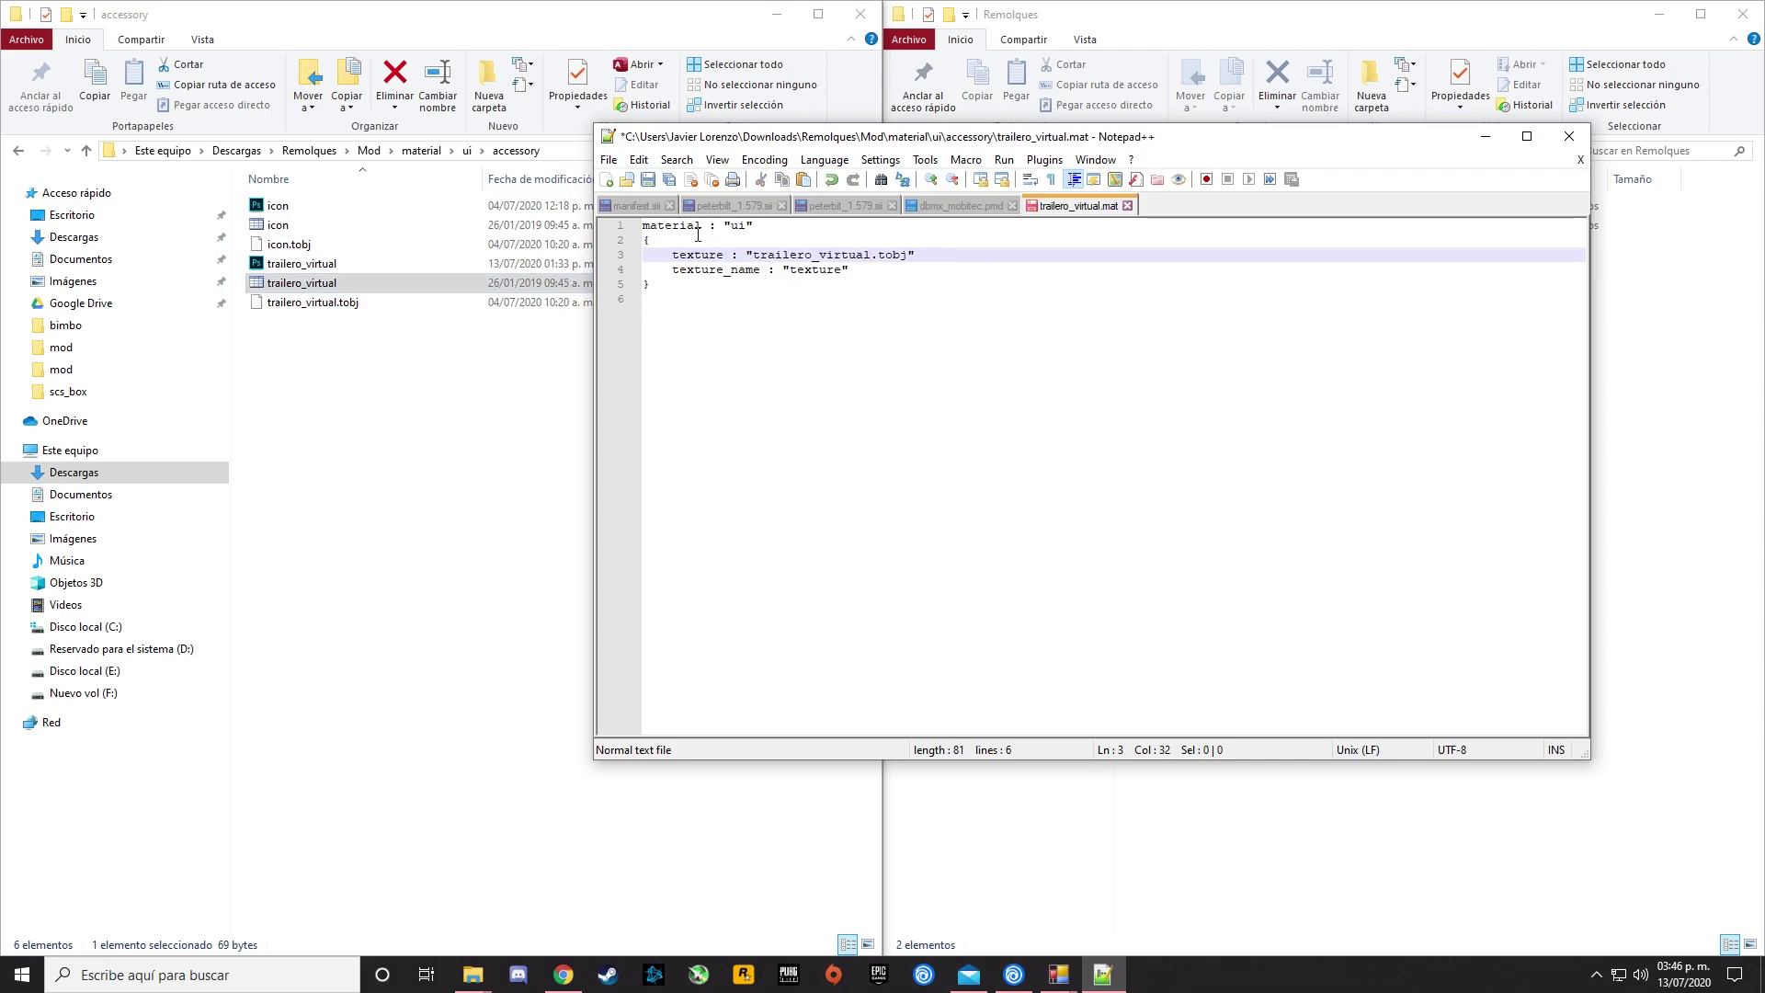
click(649, 180)
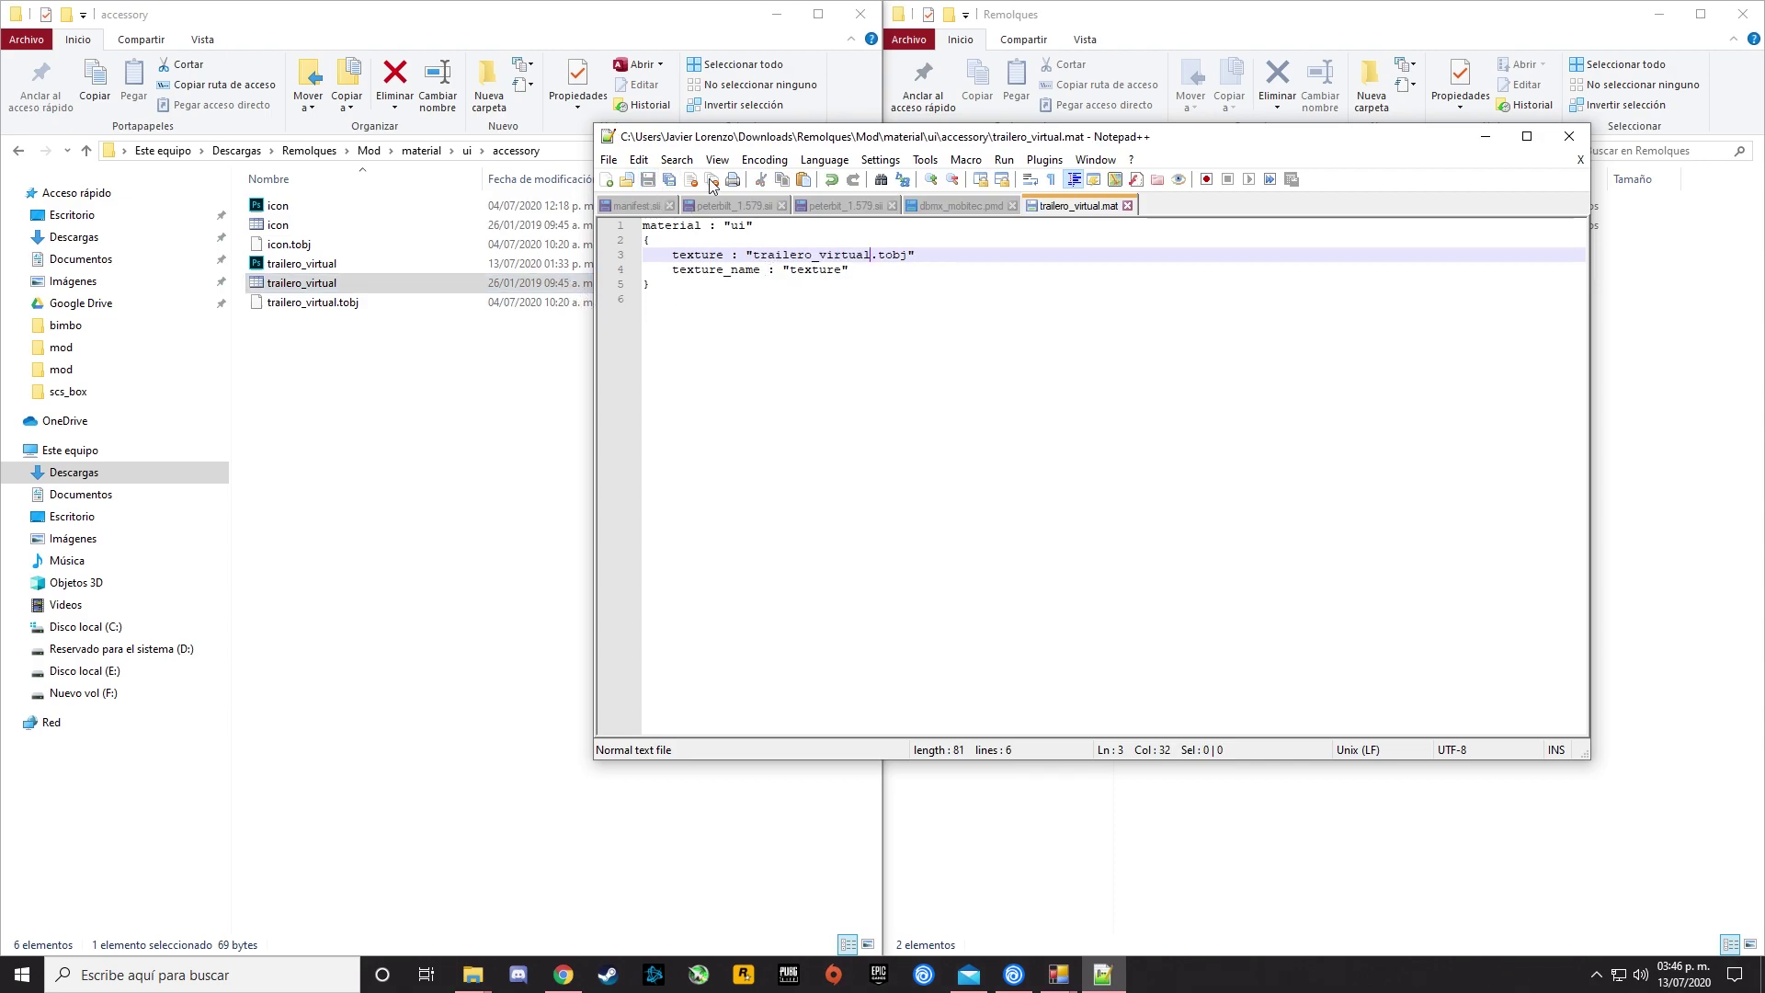
click(1569, 137)
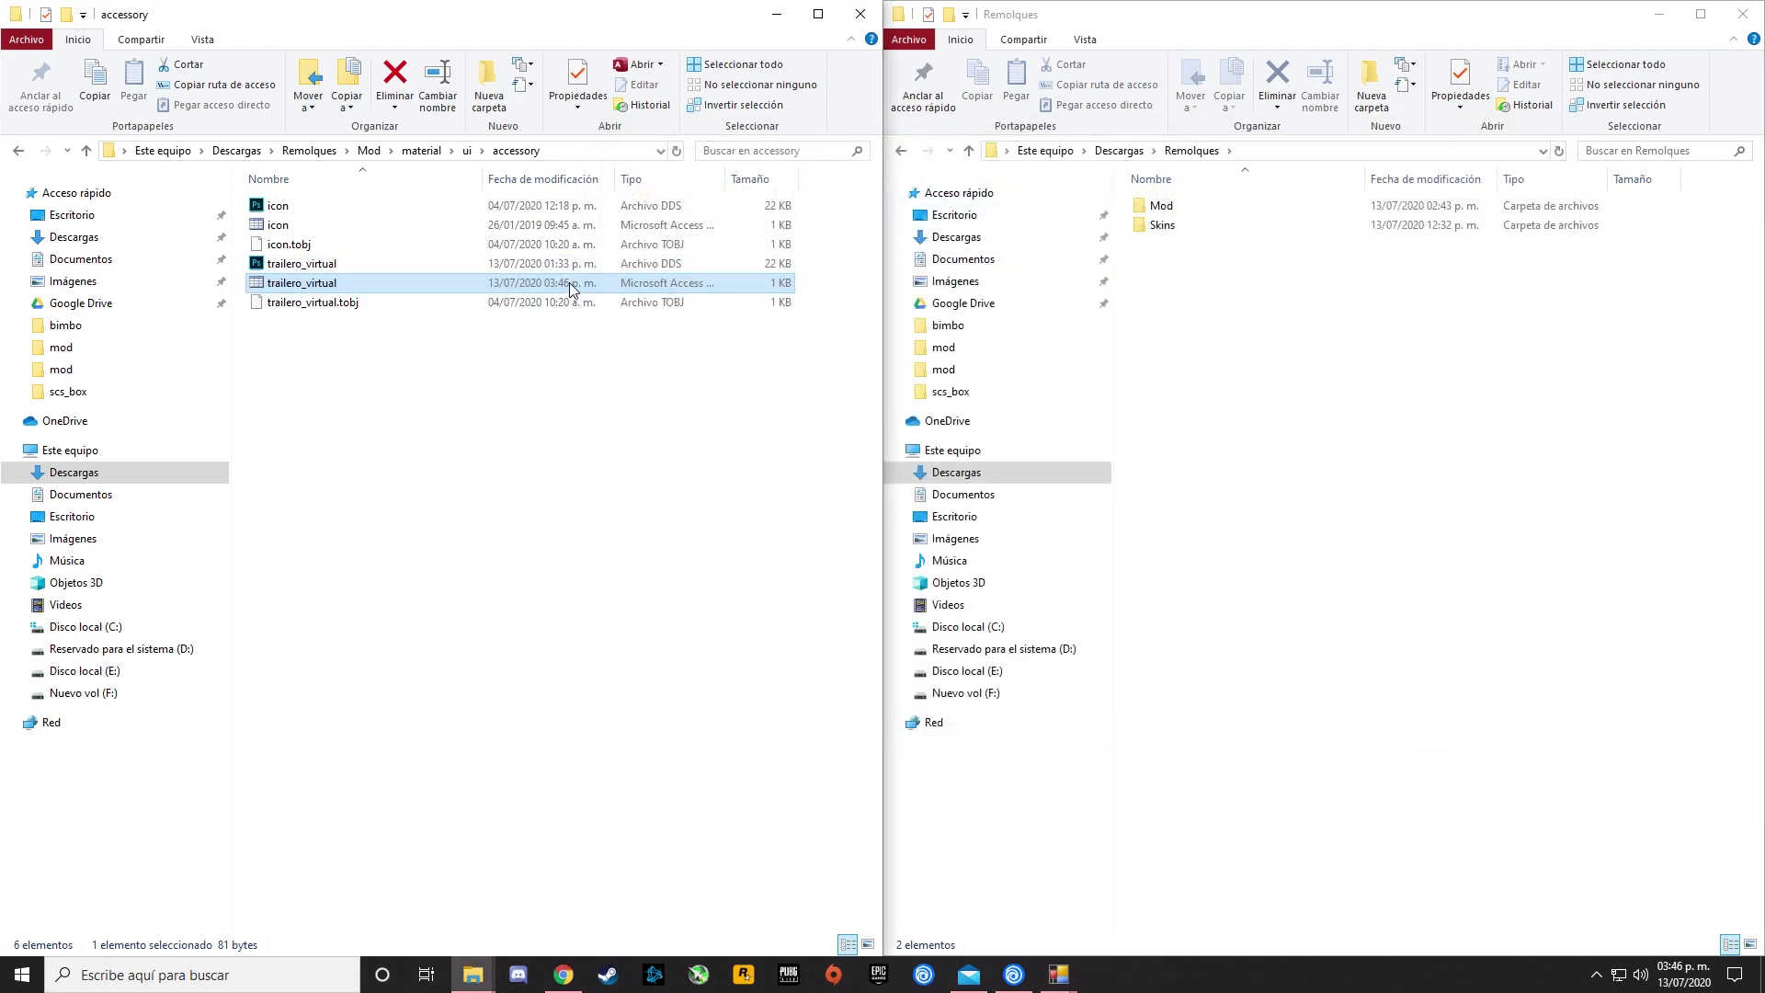
Switch to ATS Mods Studio, close the TOBJ File Editor still holding the Simple_Door path, and open an empty one.
click(315, 306)
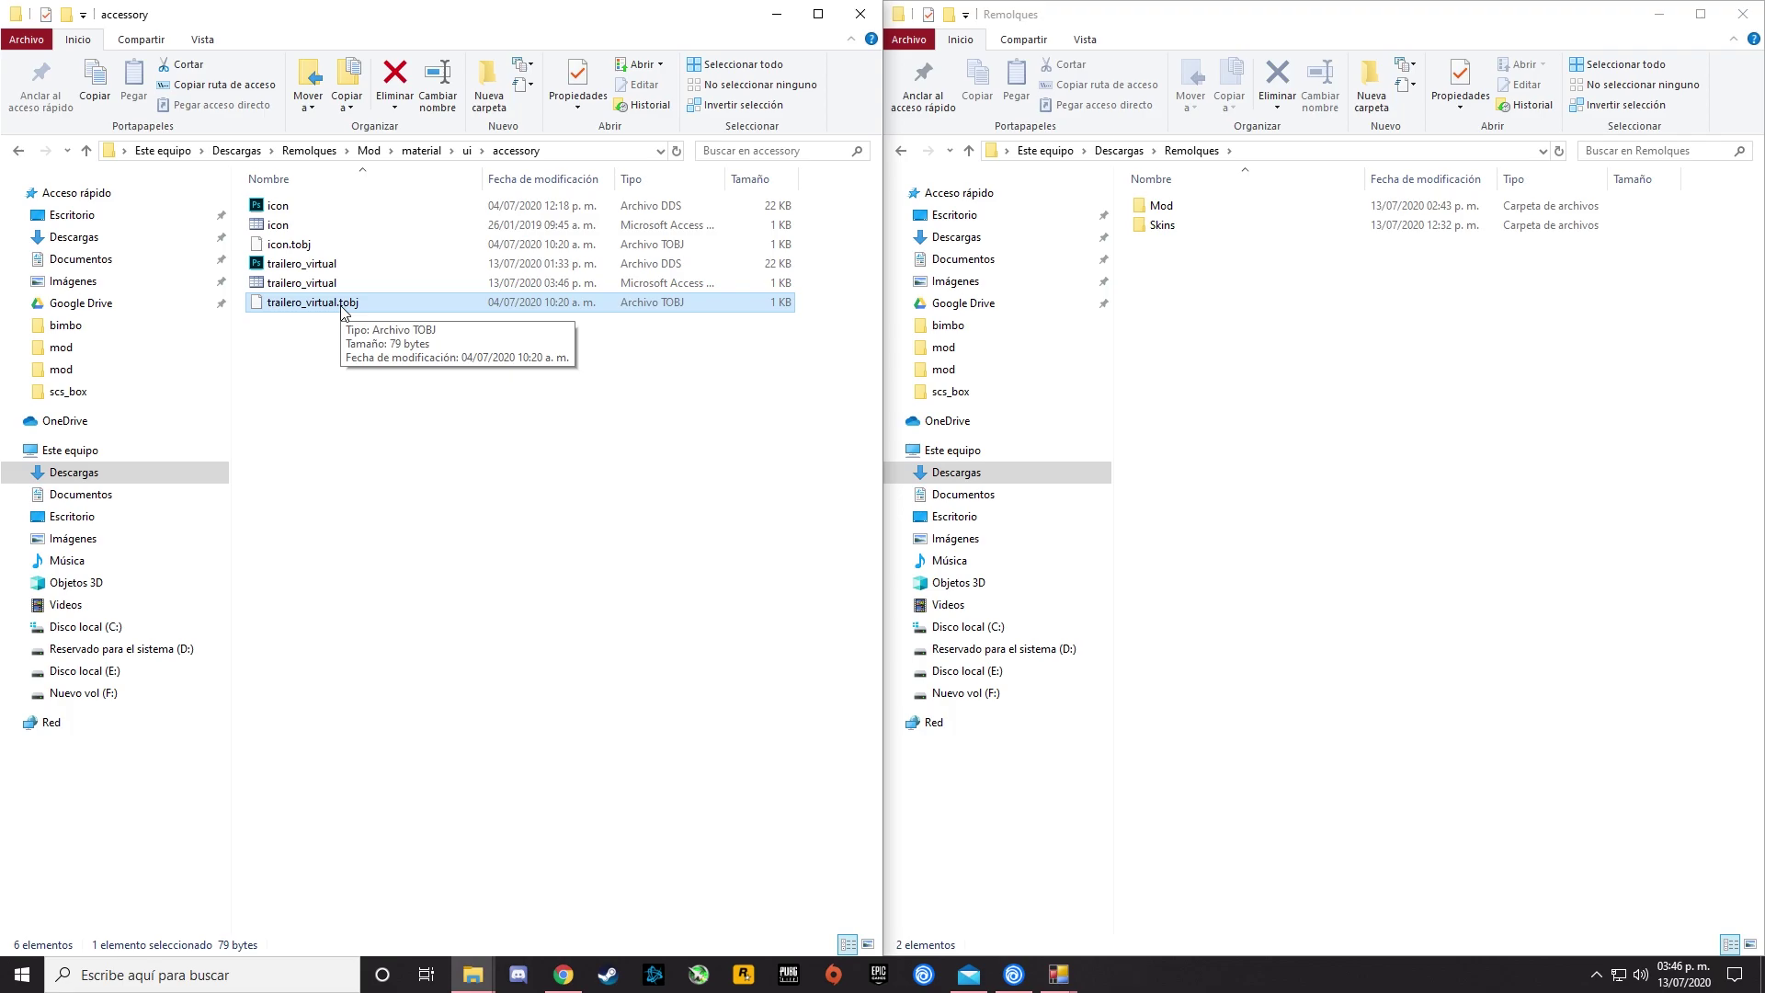
mouse_move(1058, 973)
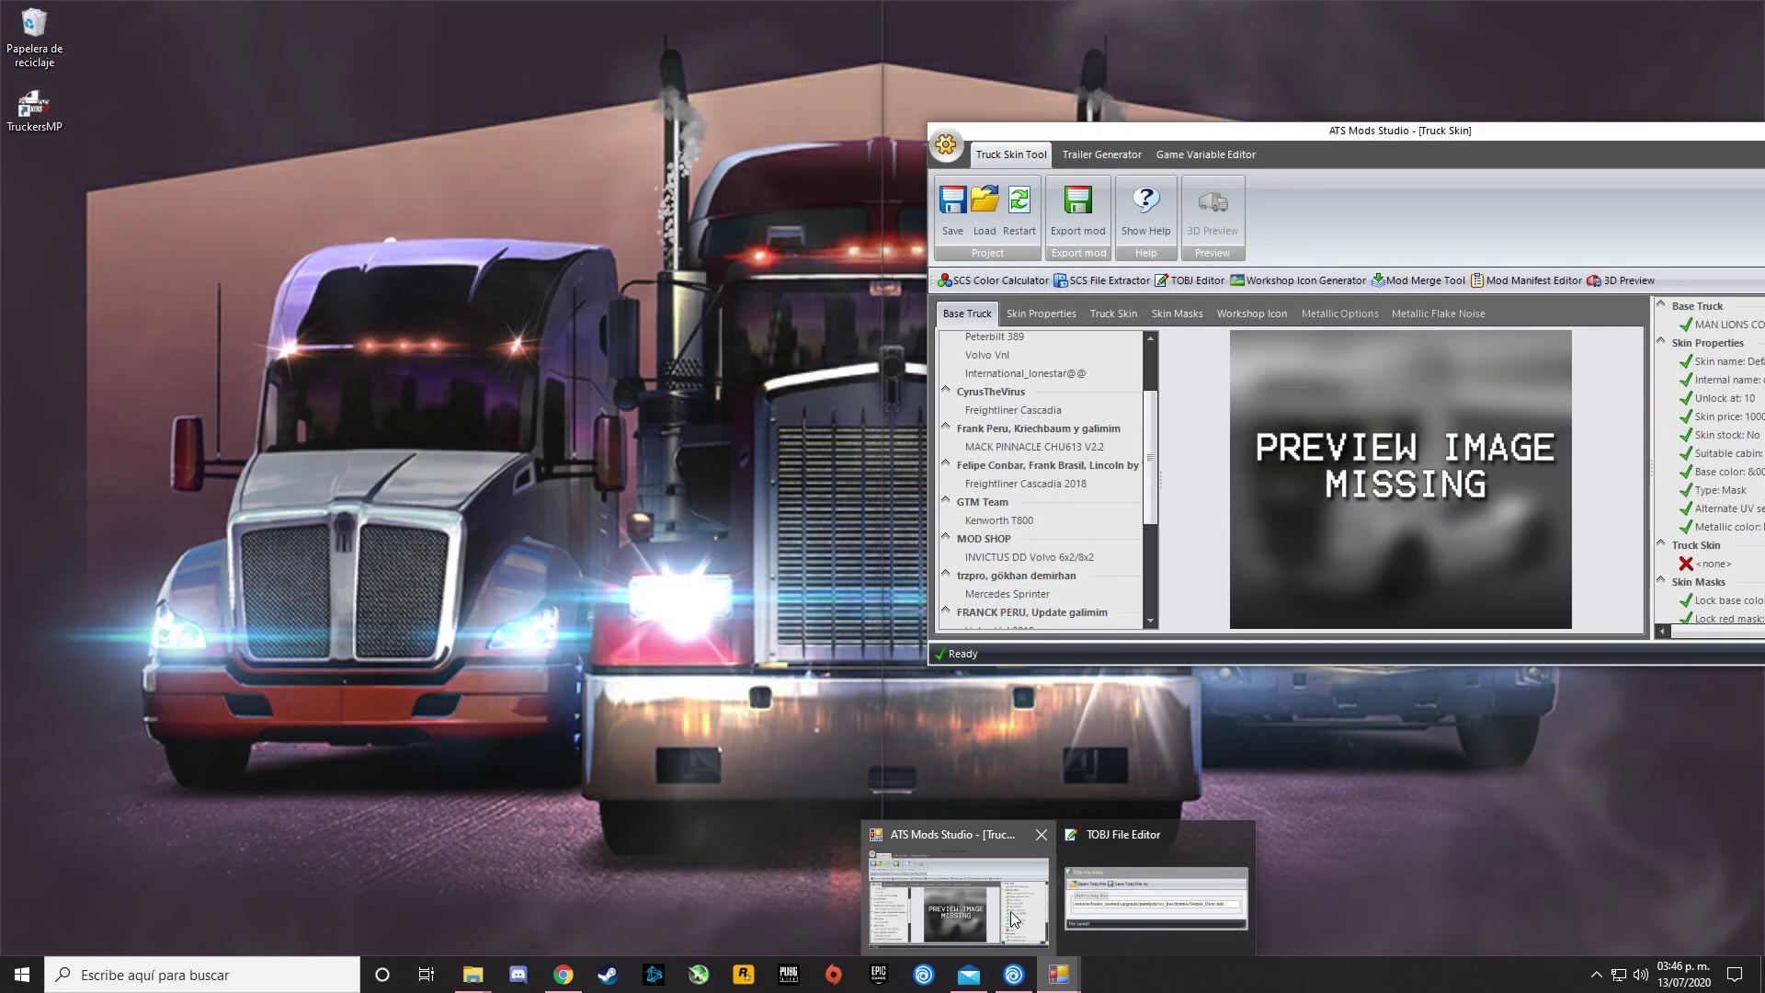
click(1012, 912)
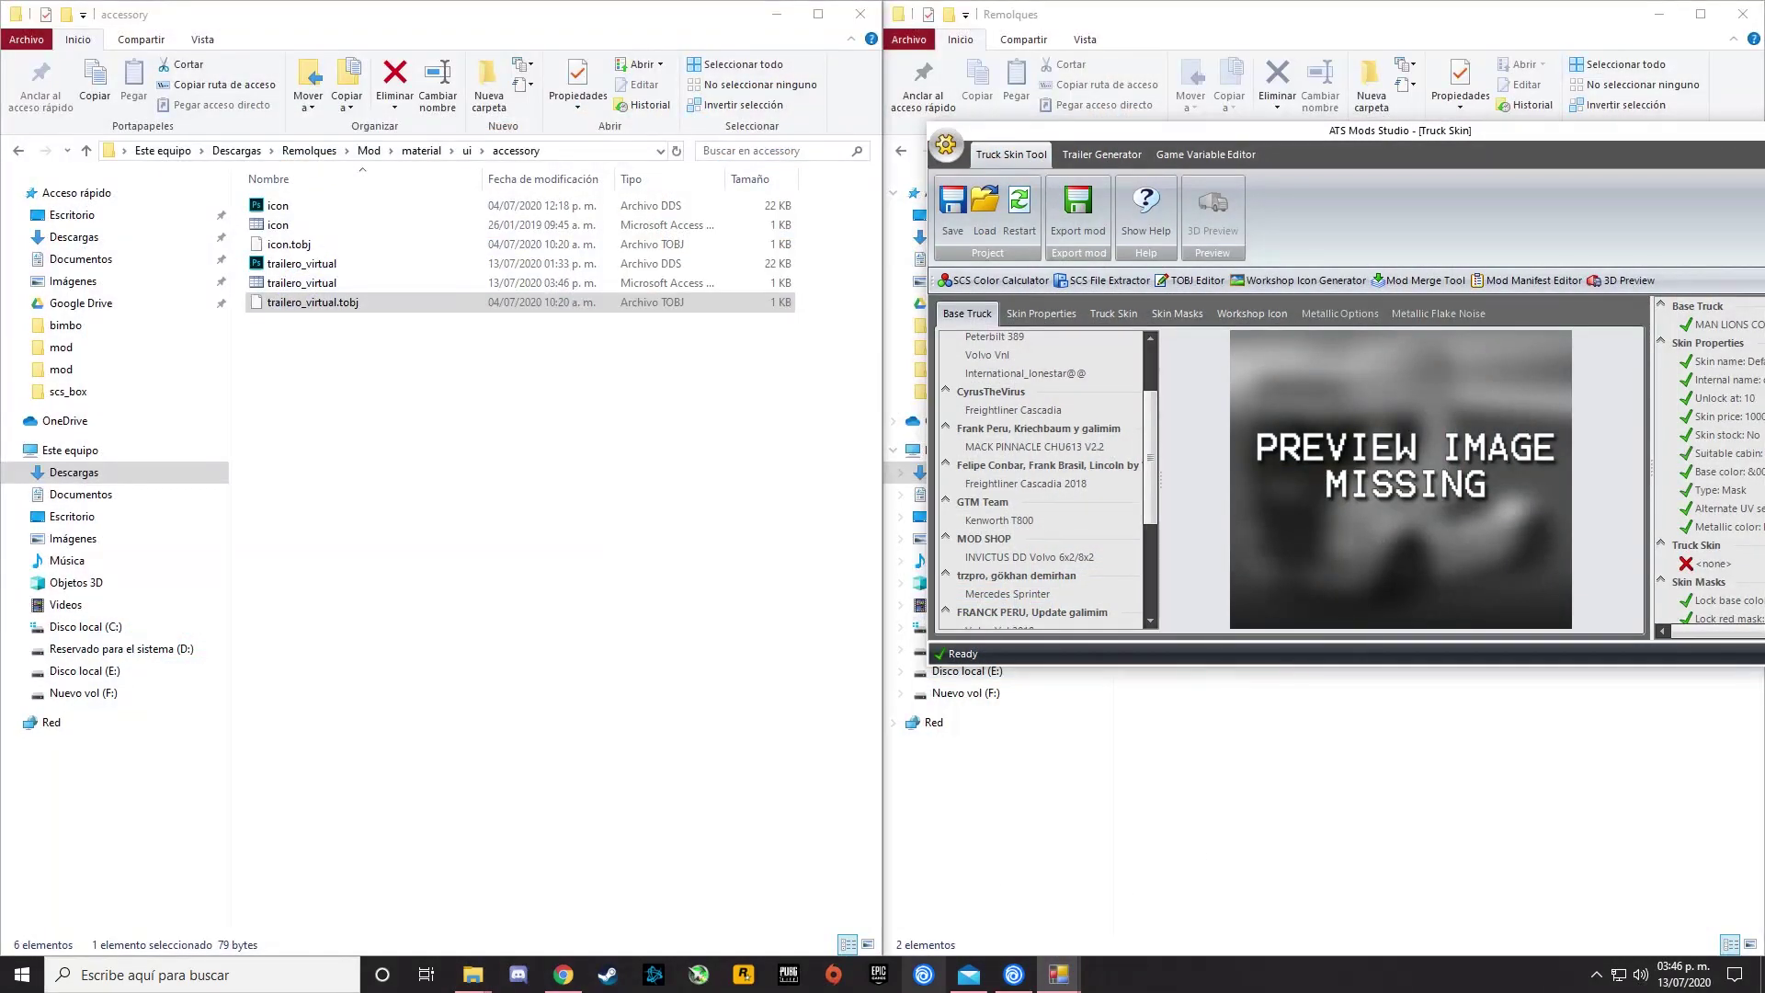
mouse_move(1058, 973)
click(1182, 837)
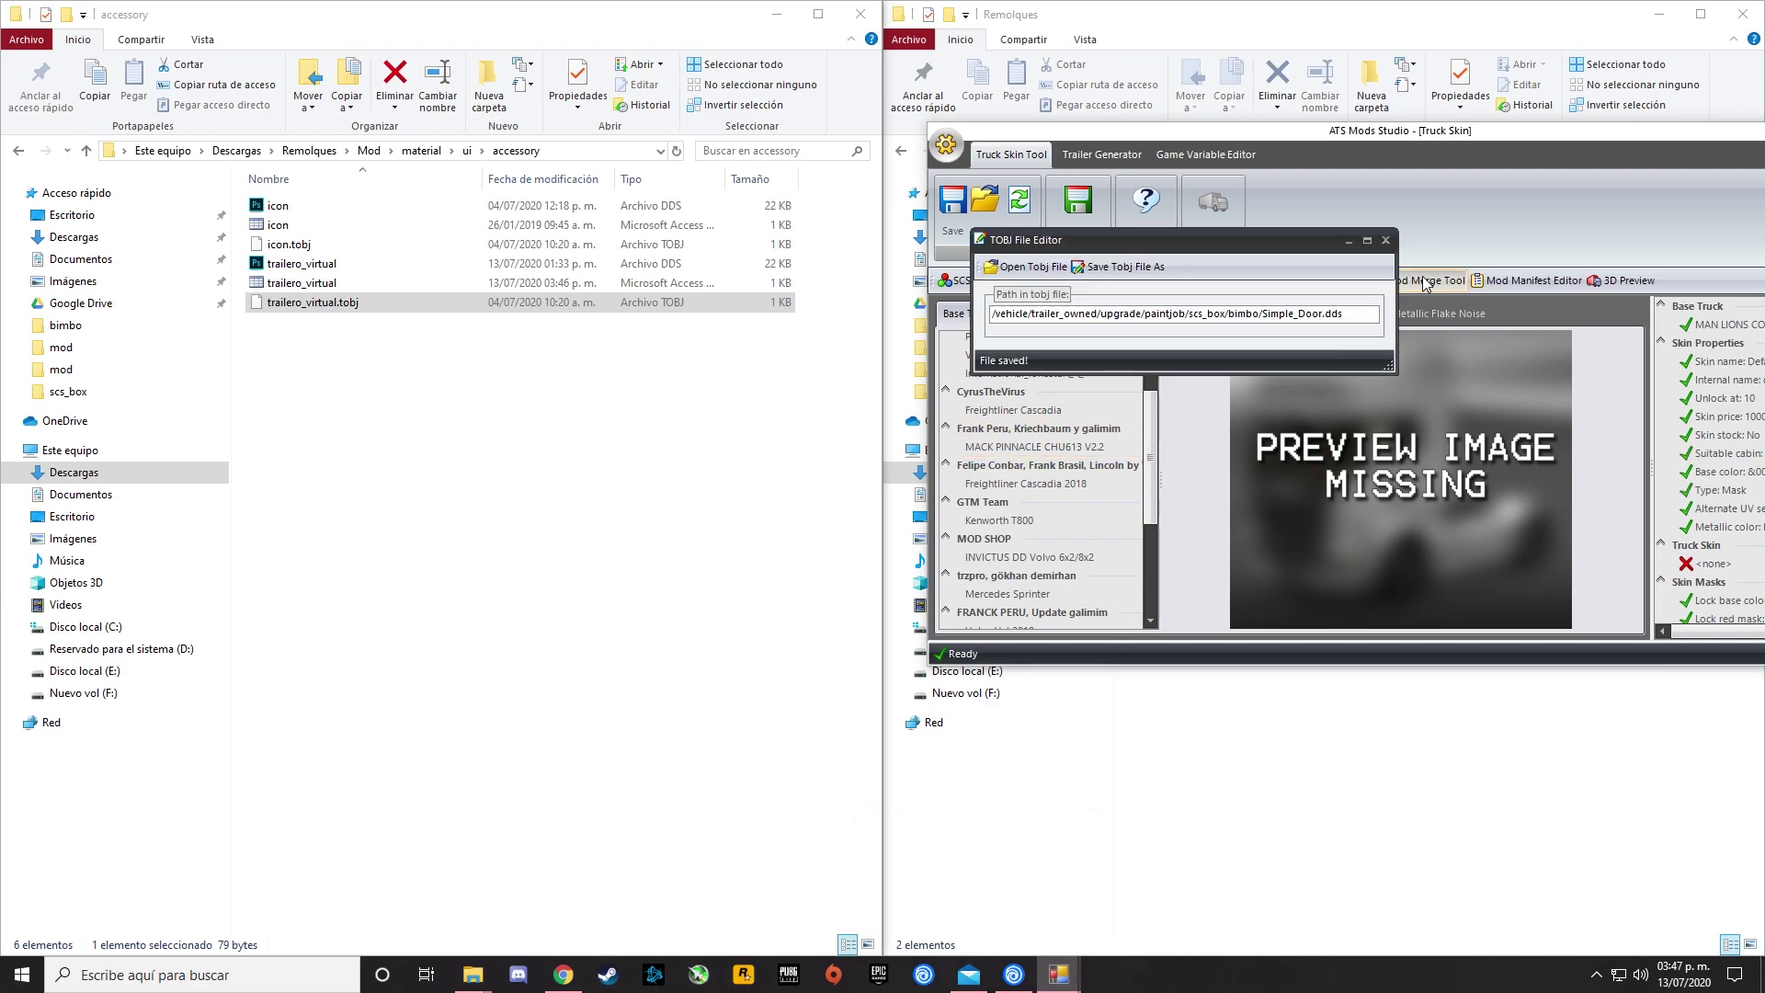
click(1386, 240)
click(1188, 283)
drag(845, 413, 1037, 281)
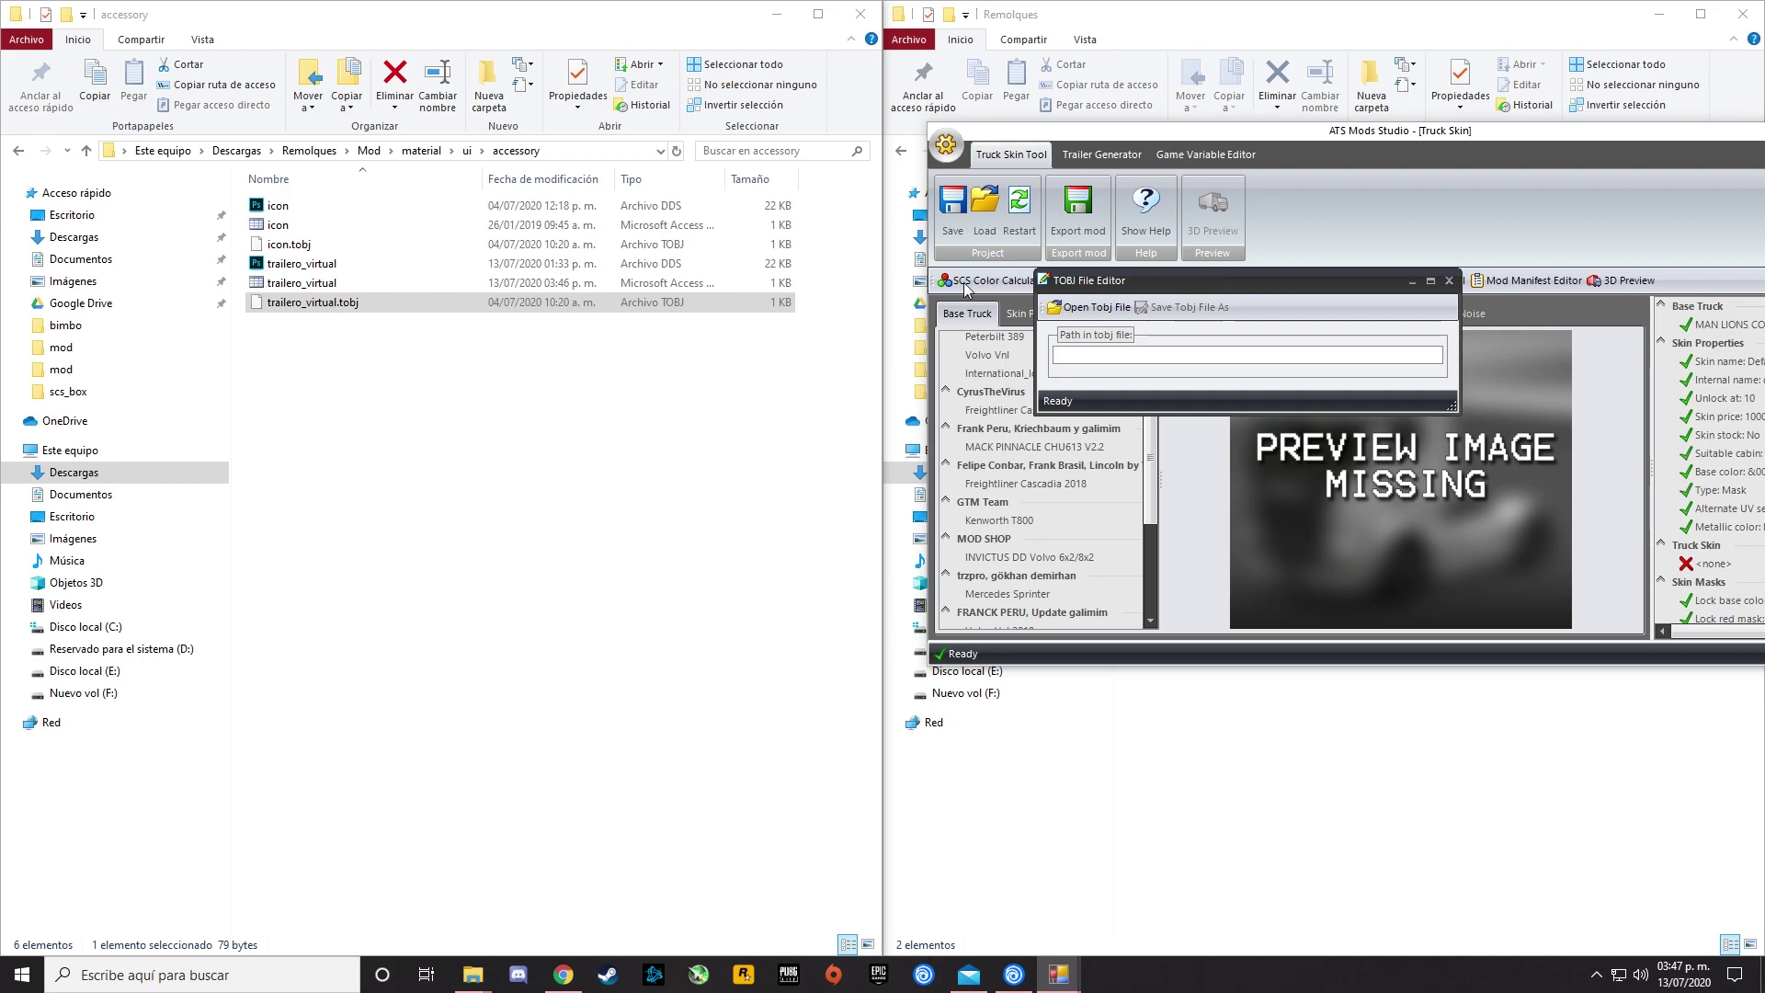
Copy the accessory folder's path and use it to open trailero_virtual.tobj in the TOBJ File Editor.
click(349, 302)
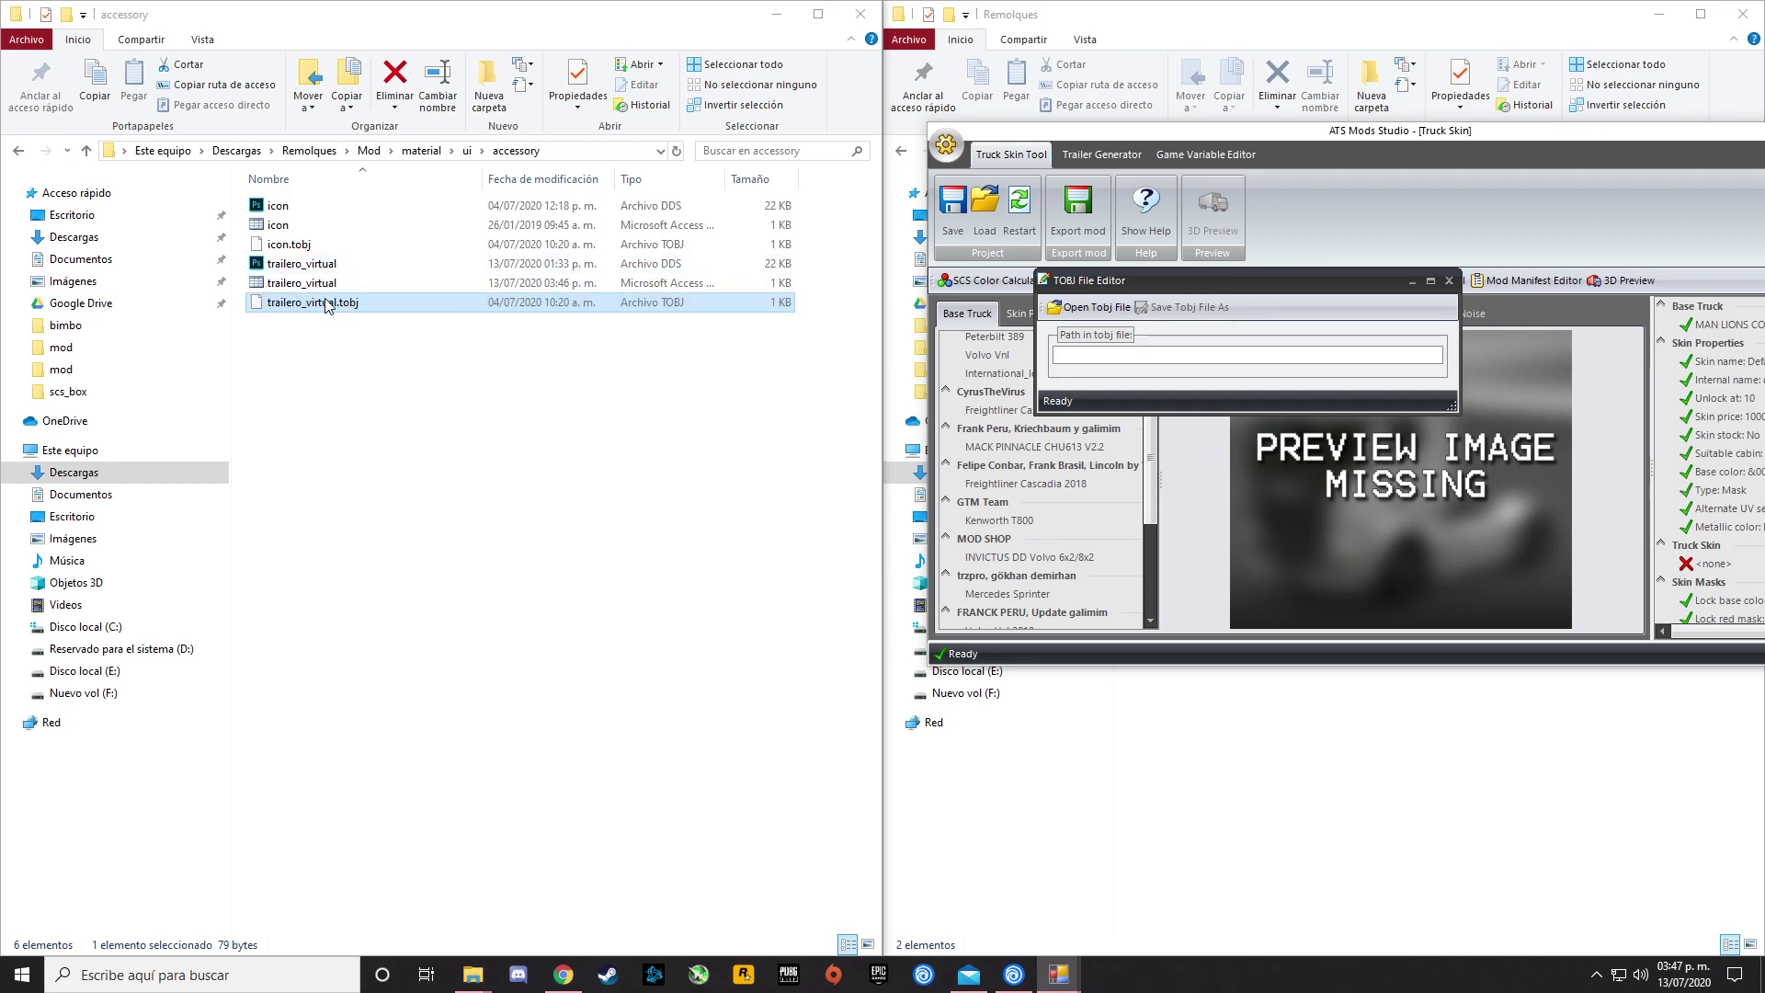
click(617, 155)
key(ctrl+c)
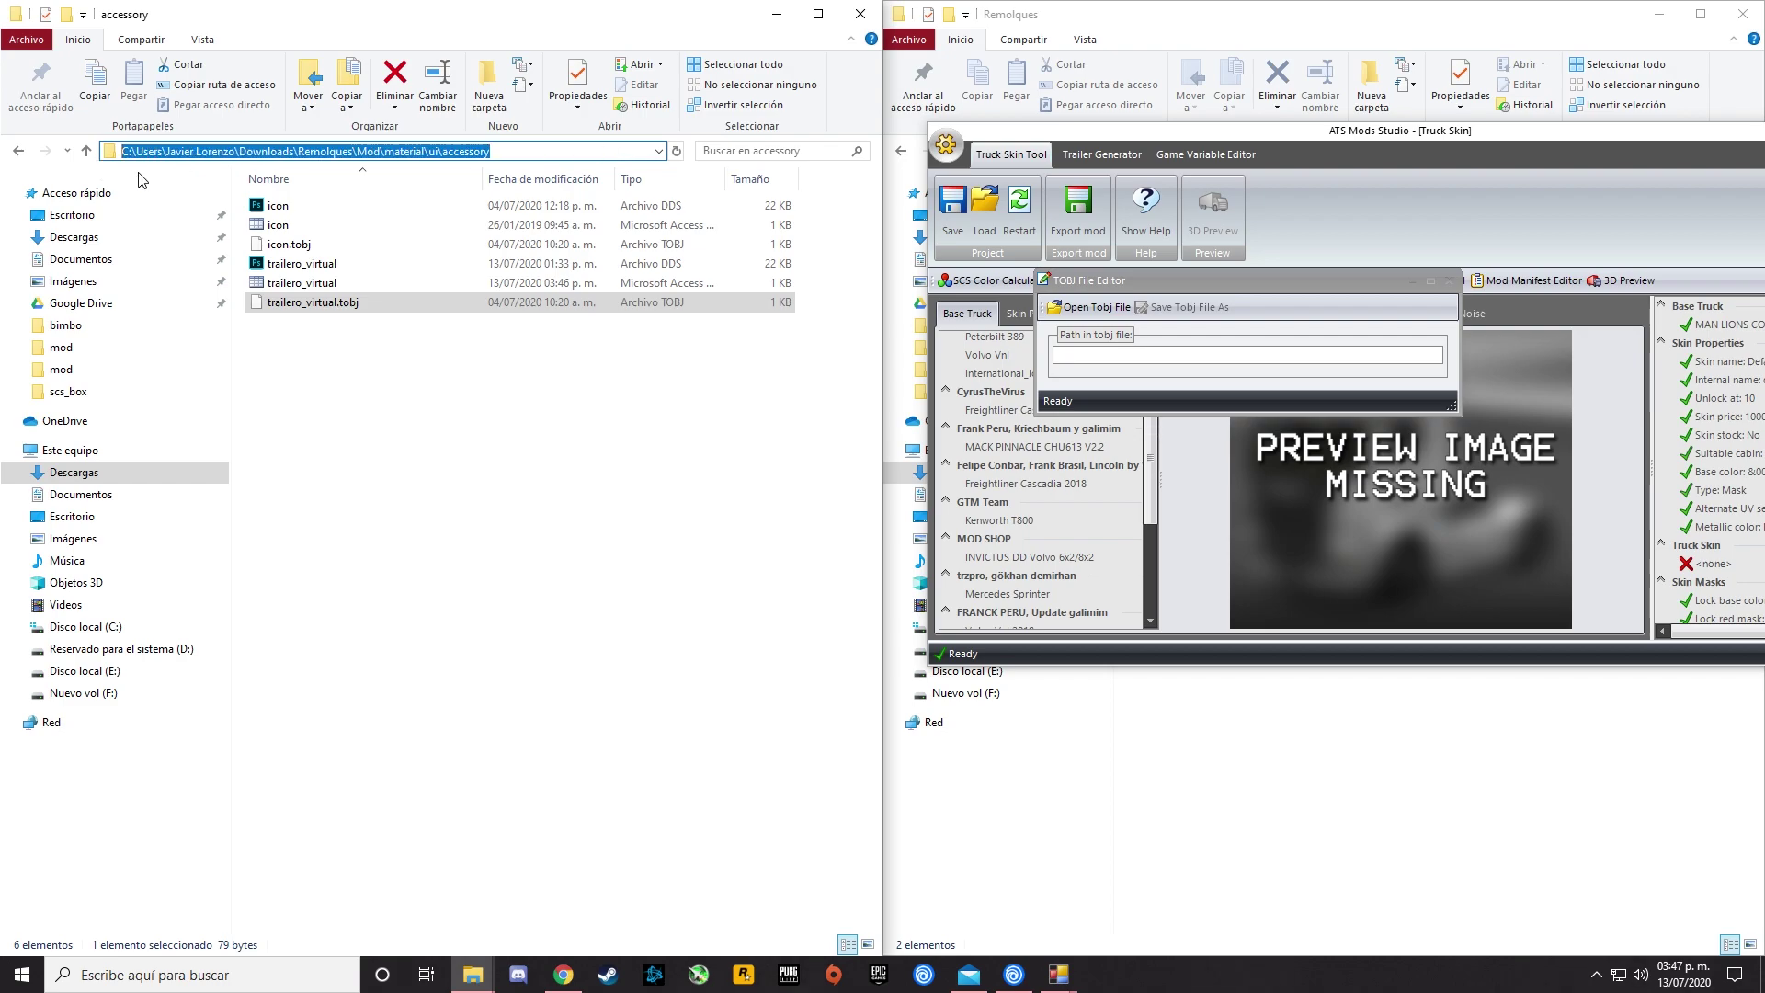
click(1083, 311)
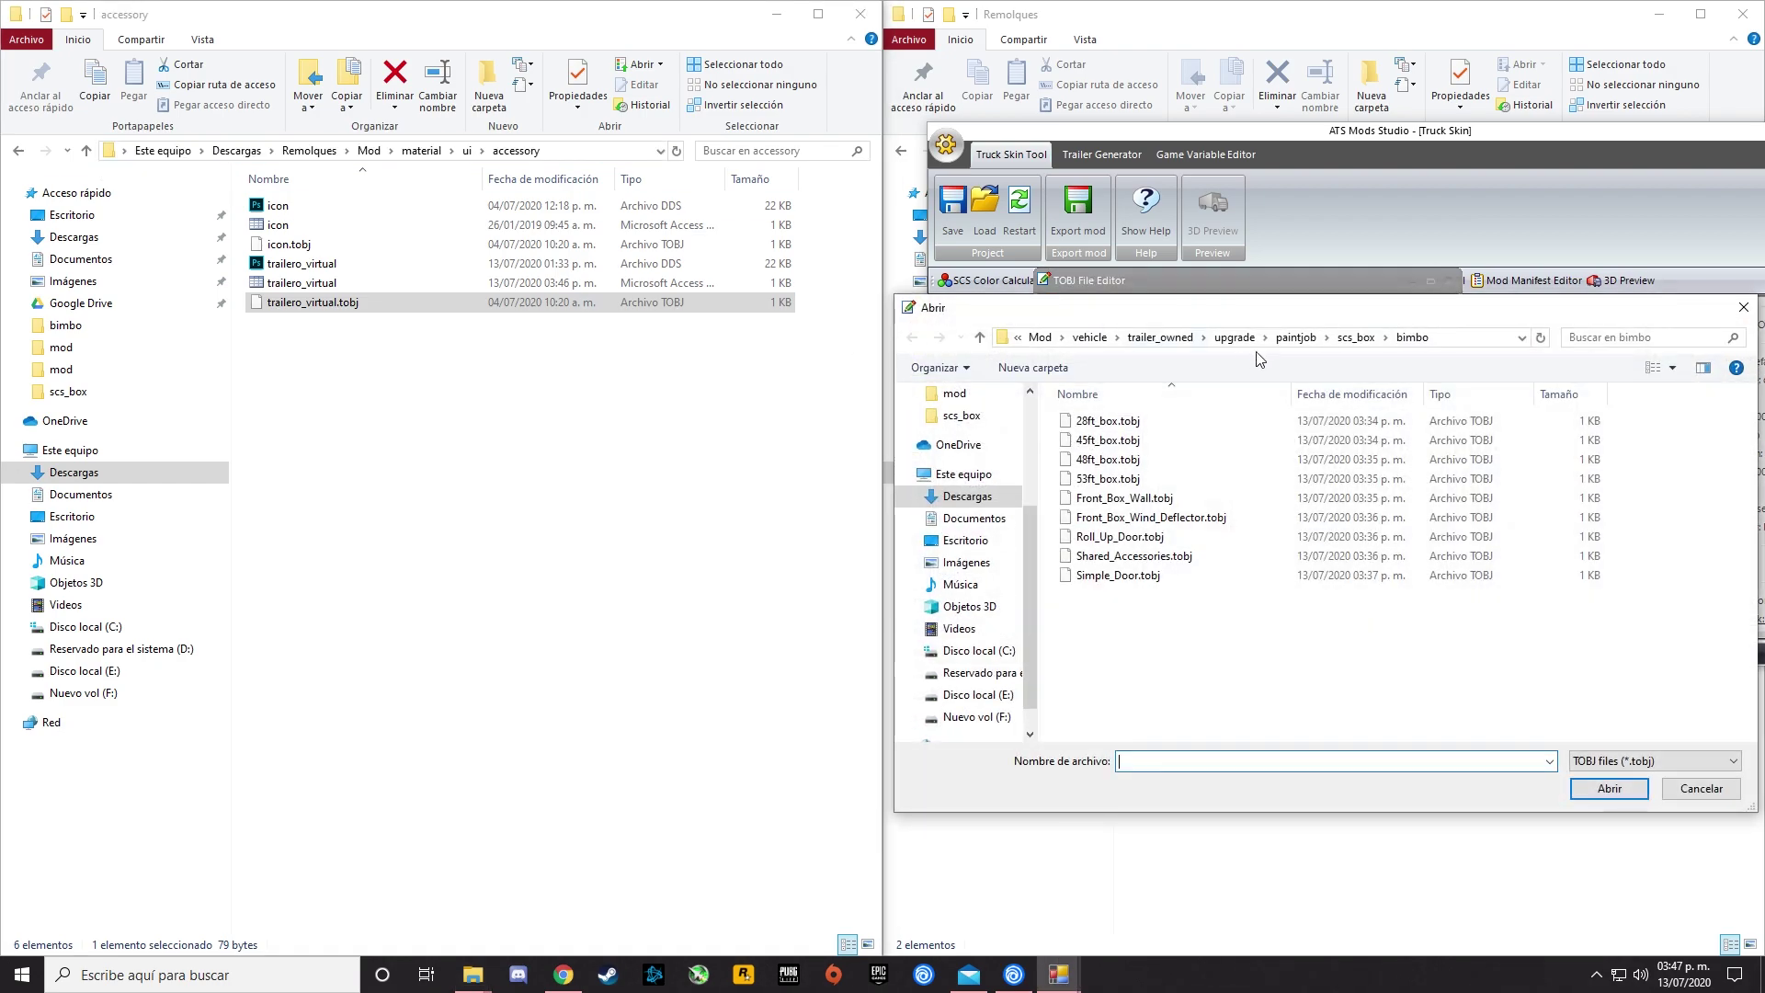
click(1464, 341)
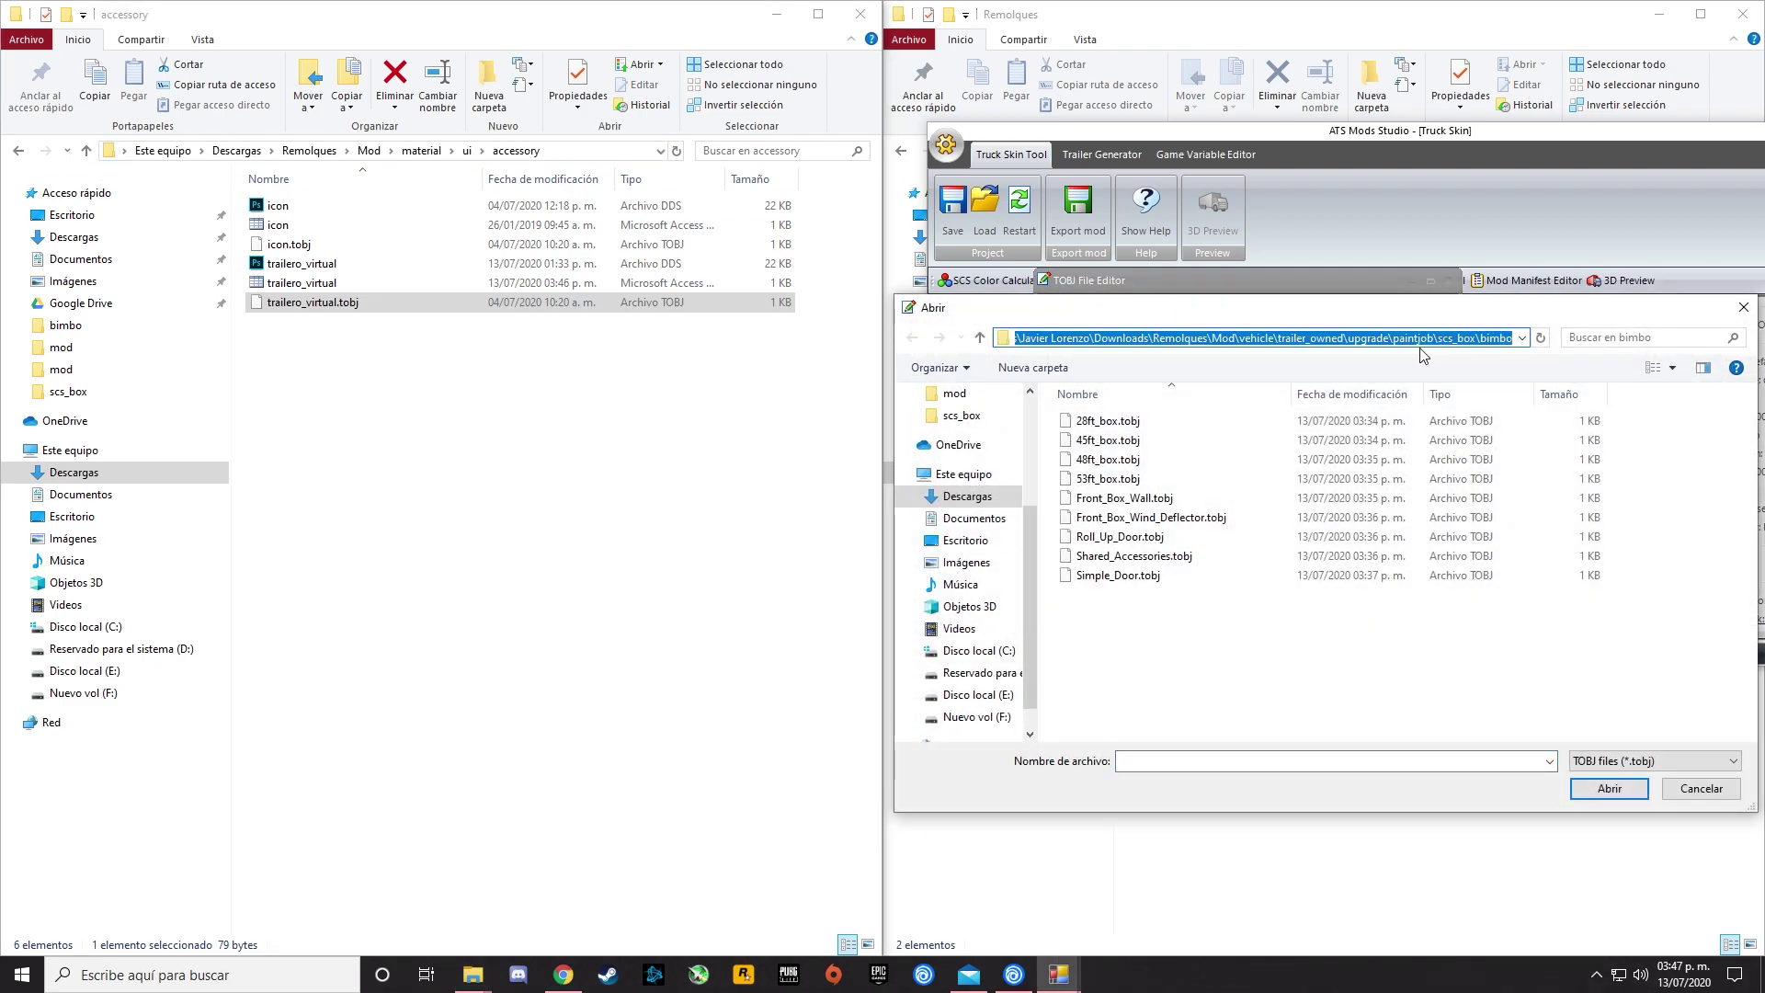
key(BackSpace)
key(ctrl+v)
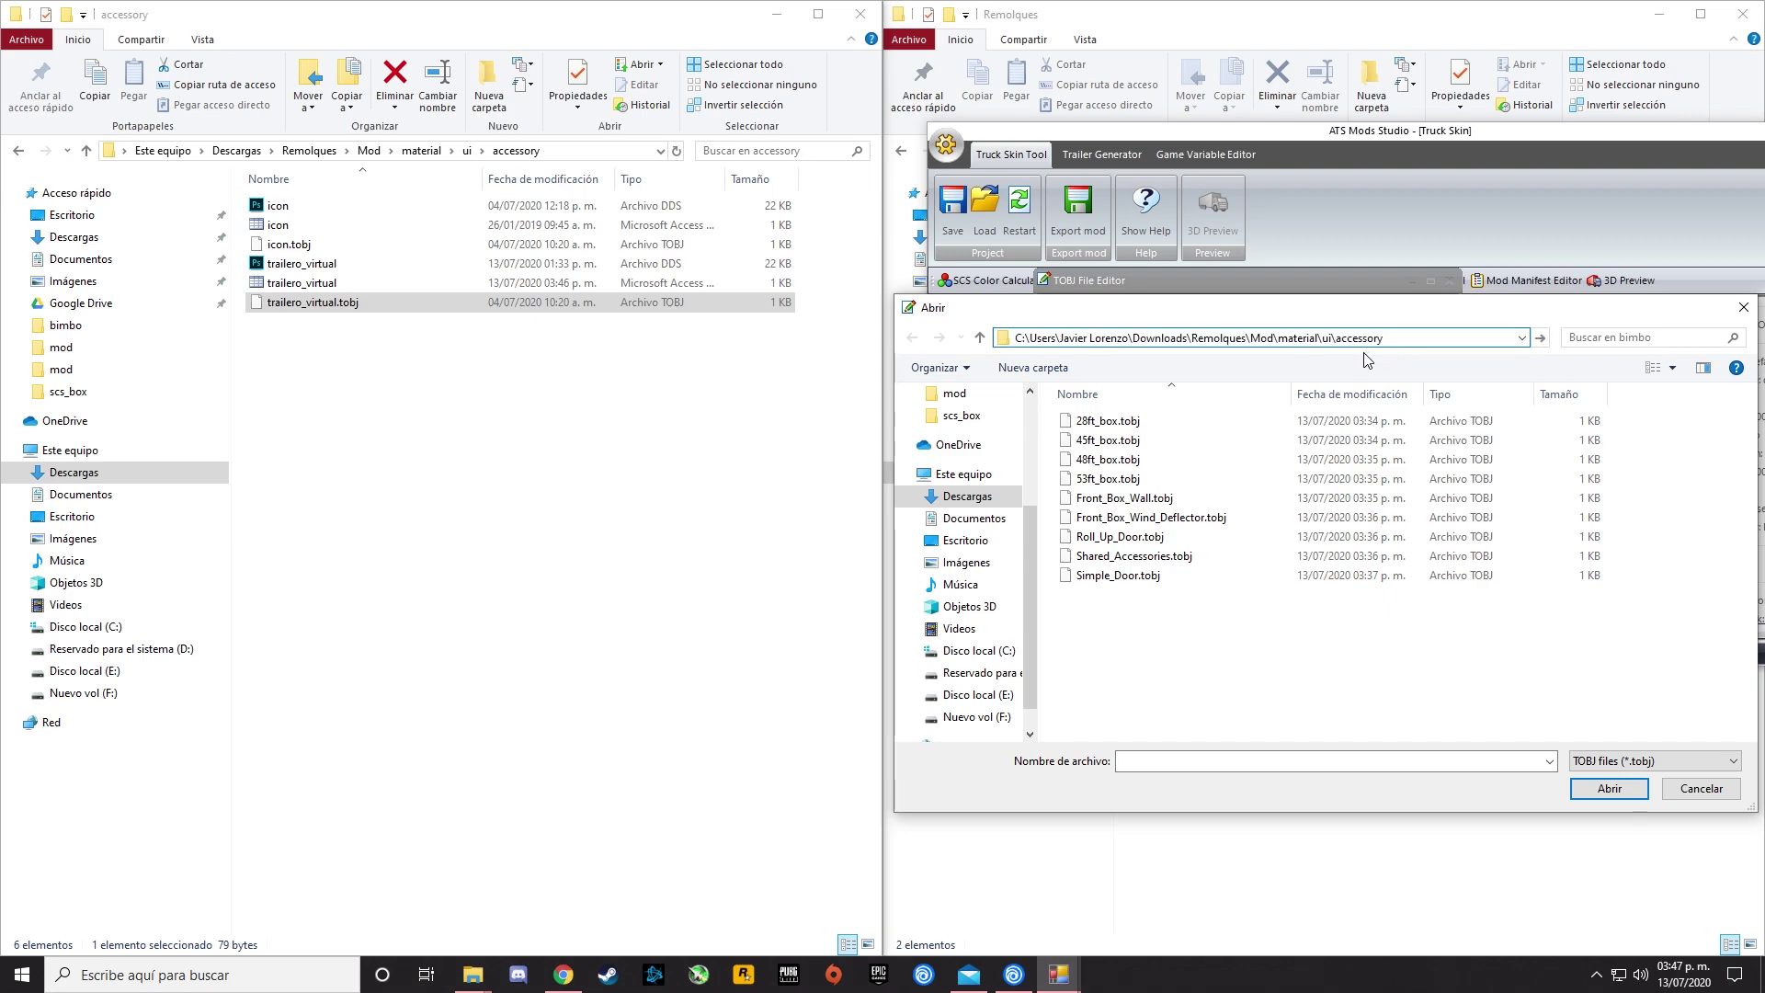
click(1624, 796)
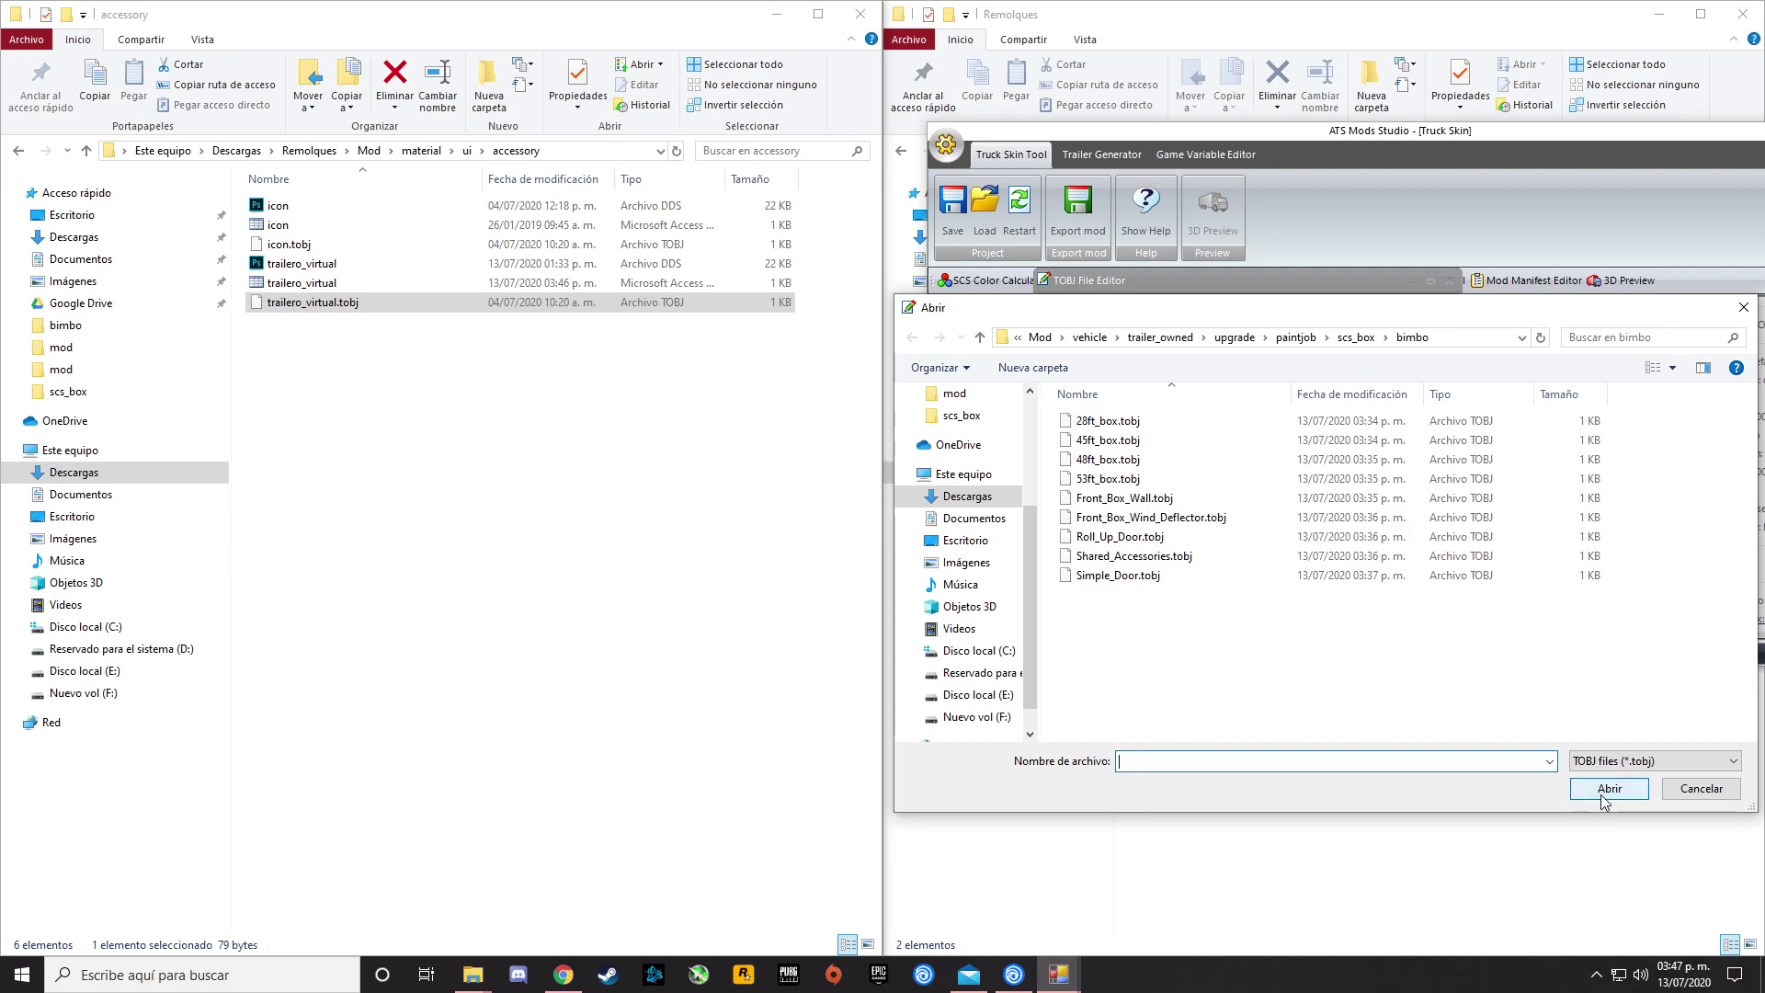
click(1465, 338)
drag(1512, 340, 1011, 345)
text(C:\User)
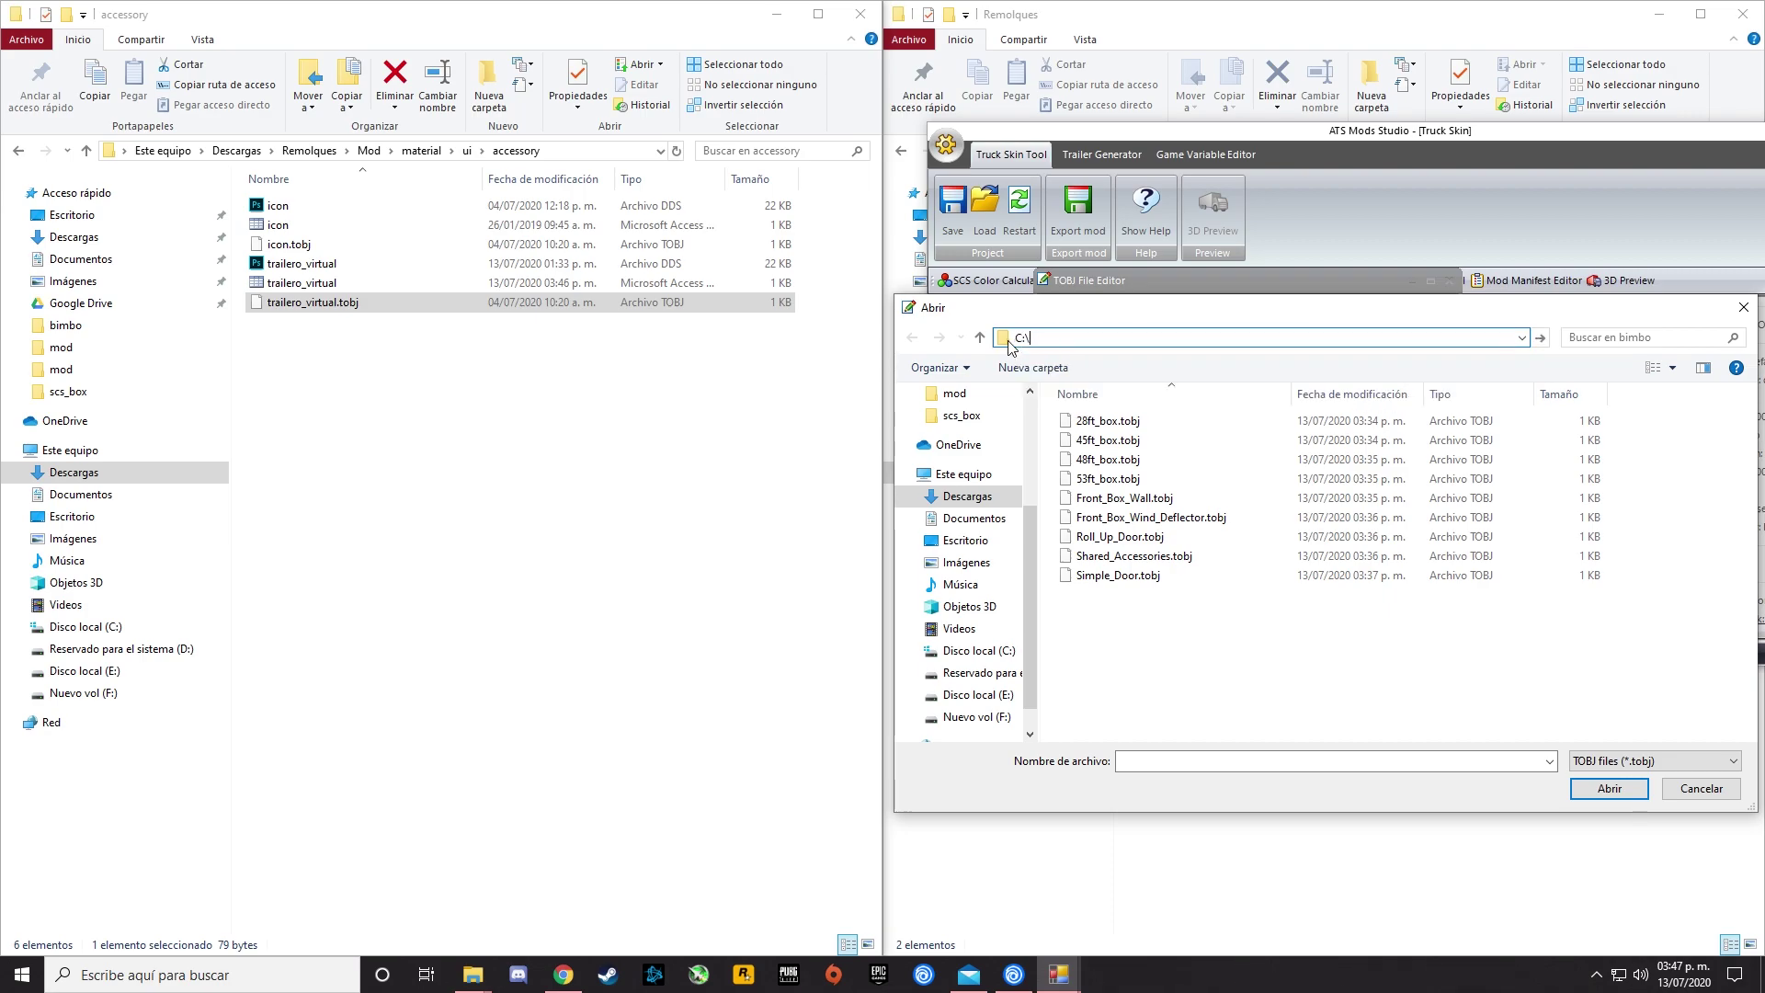
key(ctrl+v)
key(Return)
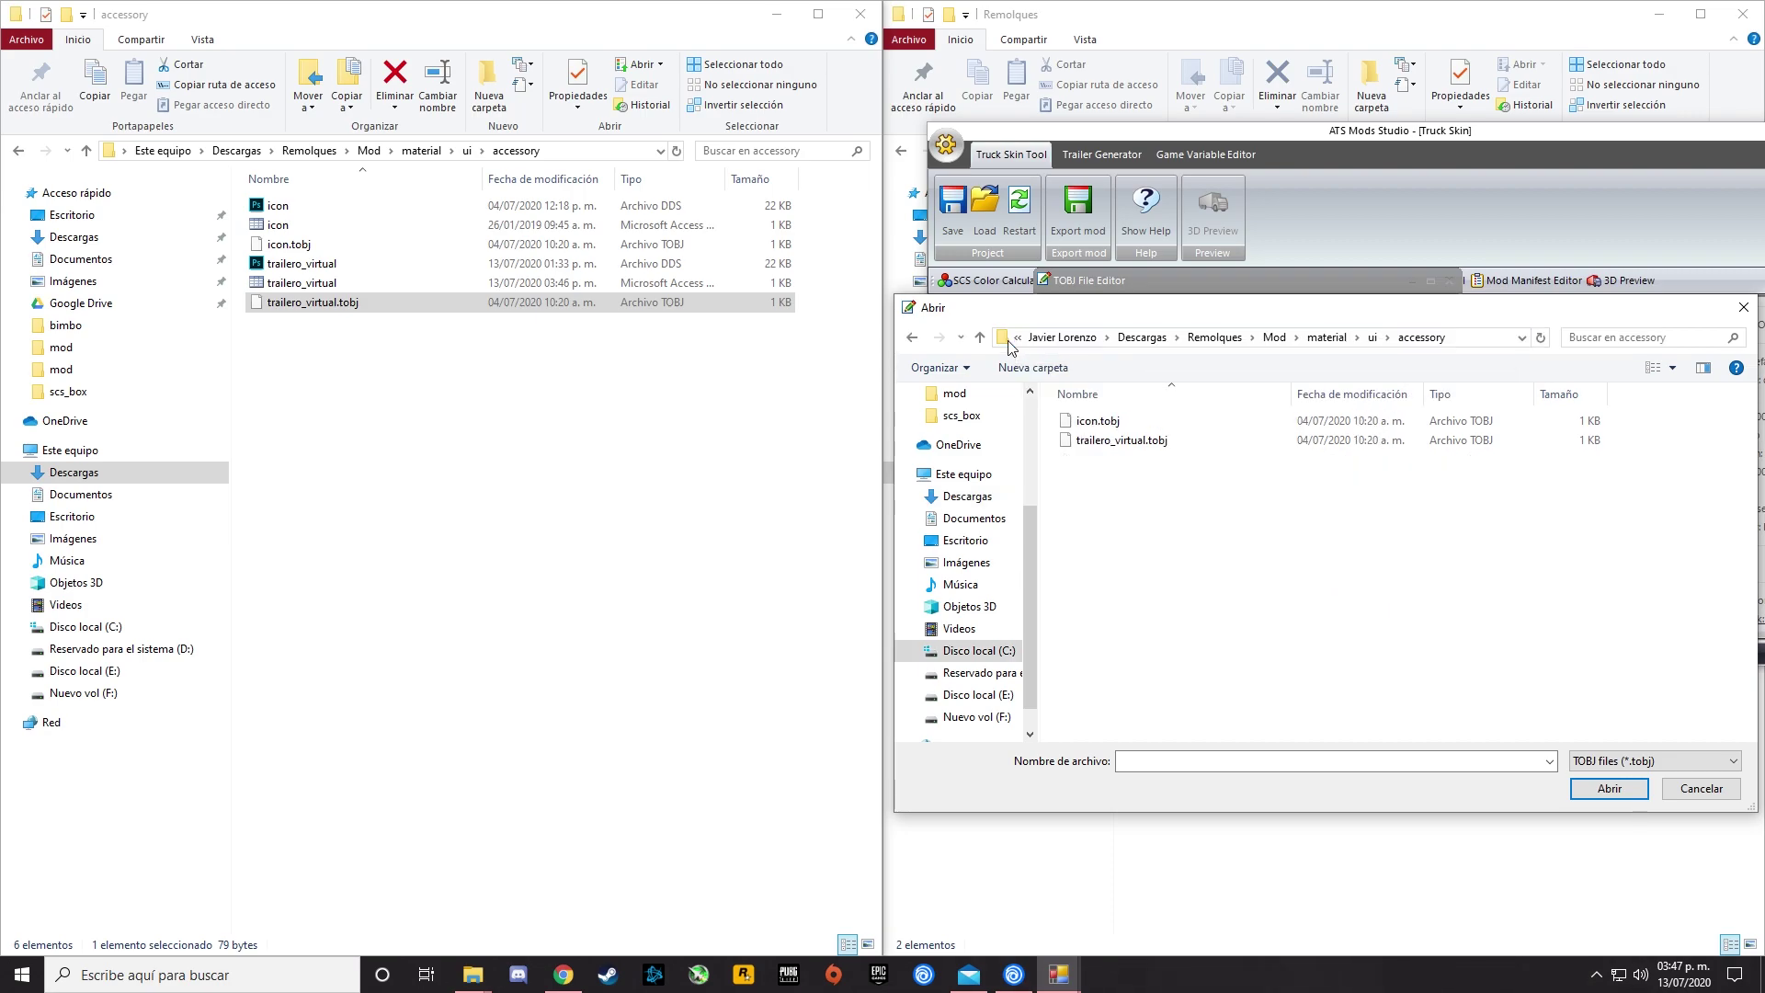
click(1103, 441)
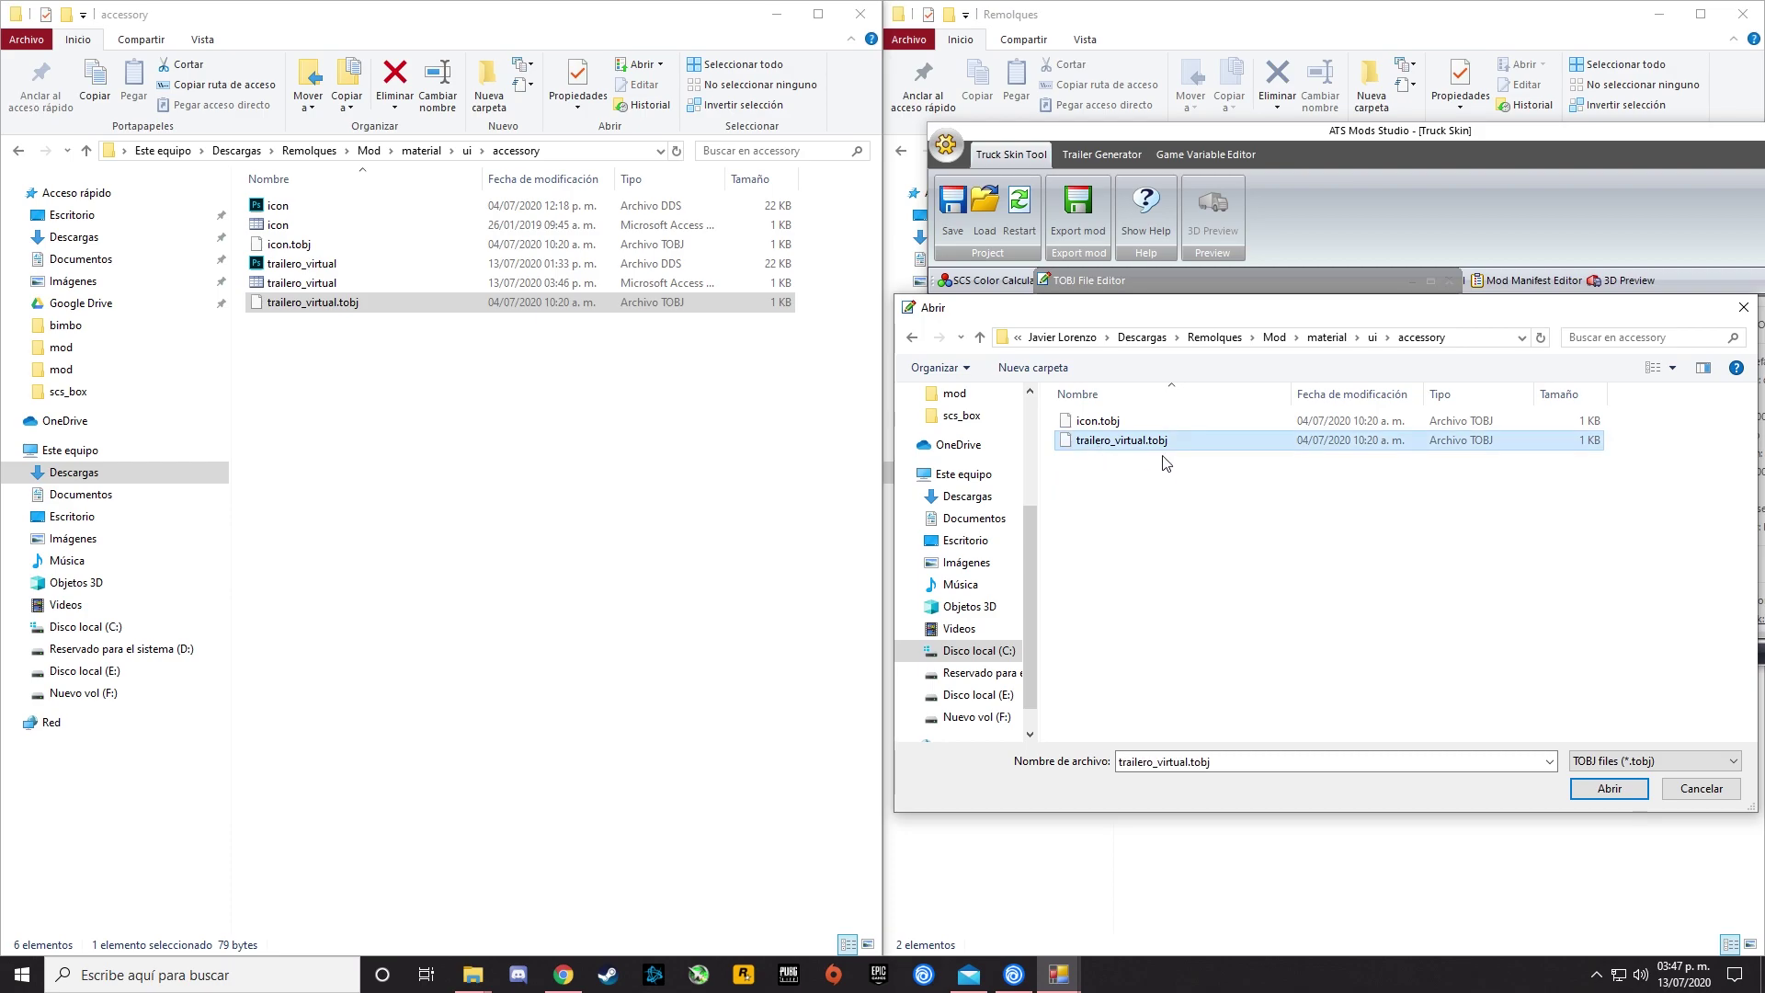
click(1609, 789)
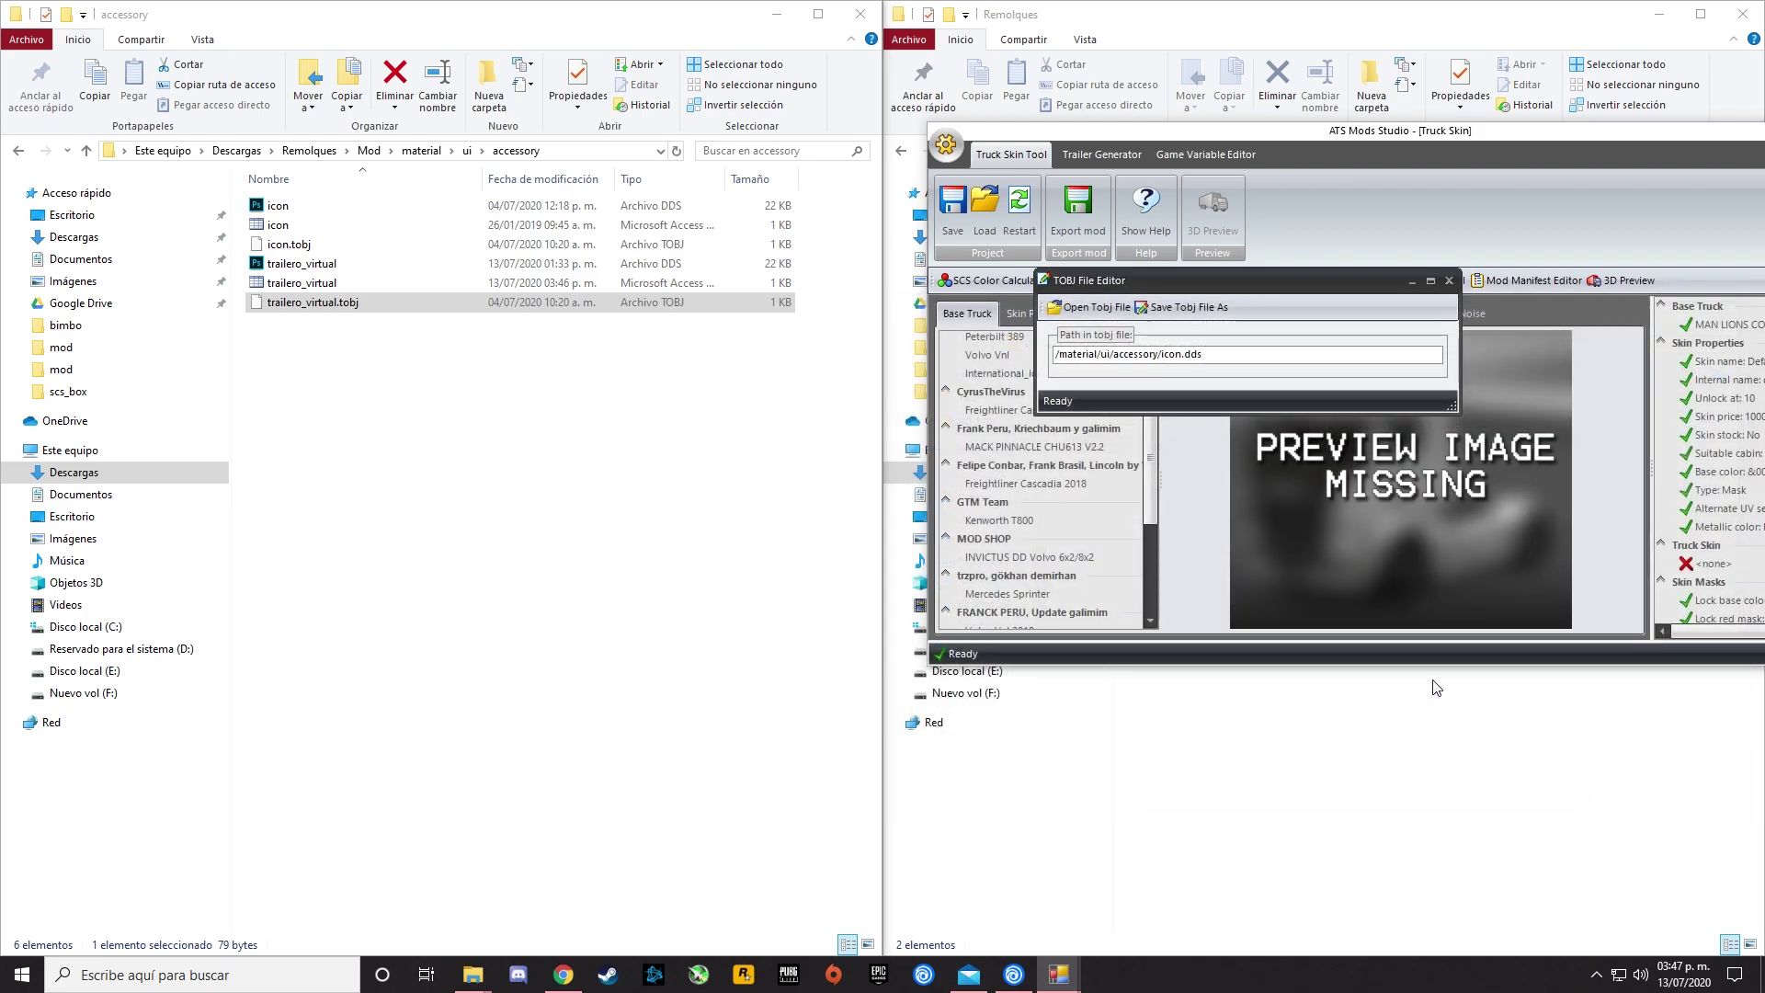
click(1185, 355)
key(BackSpace)
key(BackSpace)
key(BackSpace)
key(BackSpace)
key(ctrl+v)
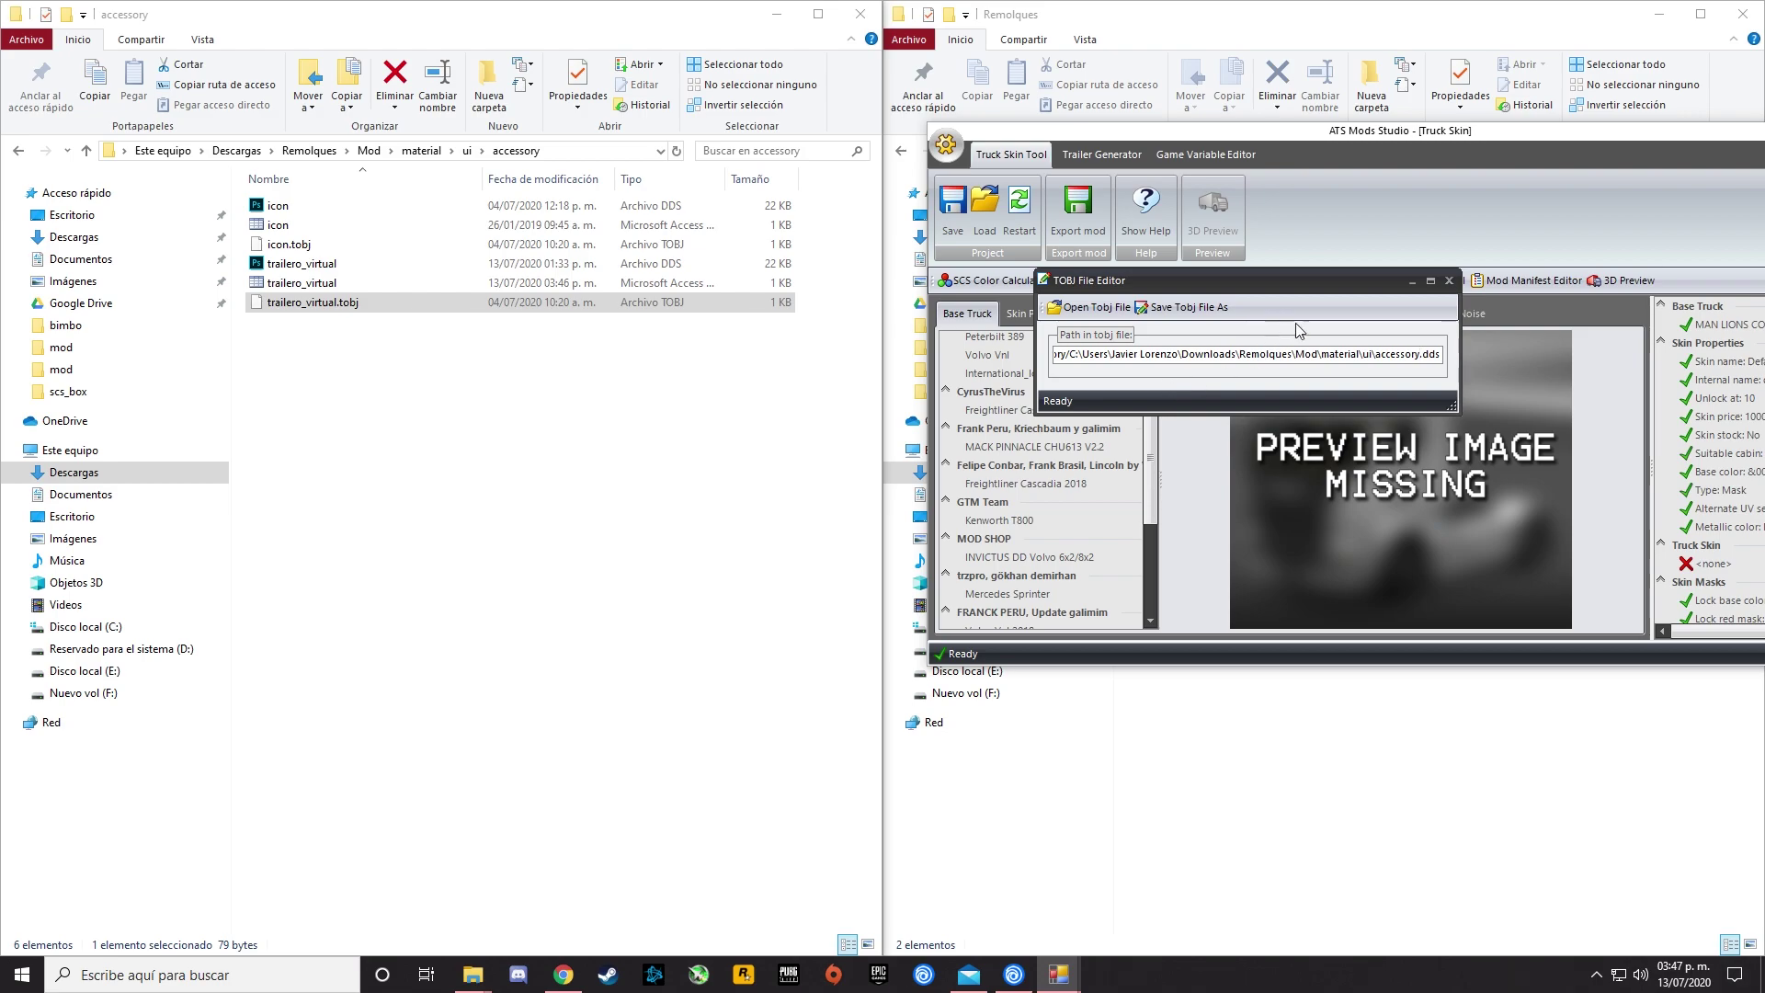
click(1449, 280)
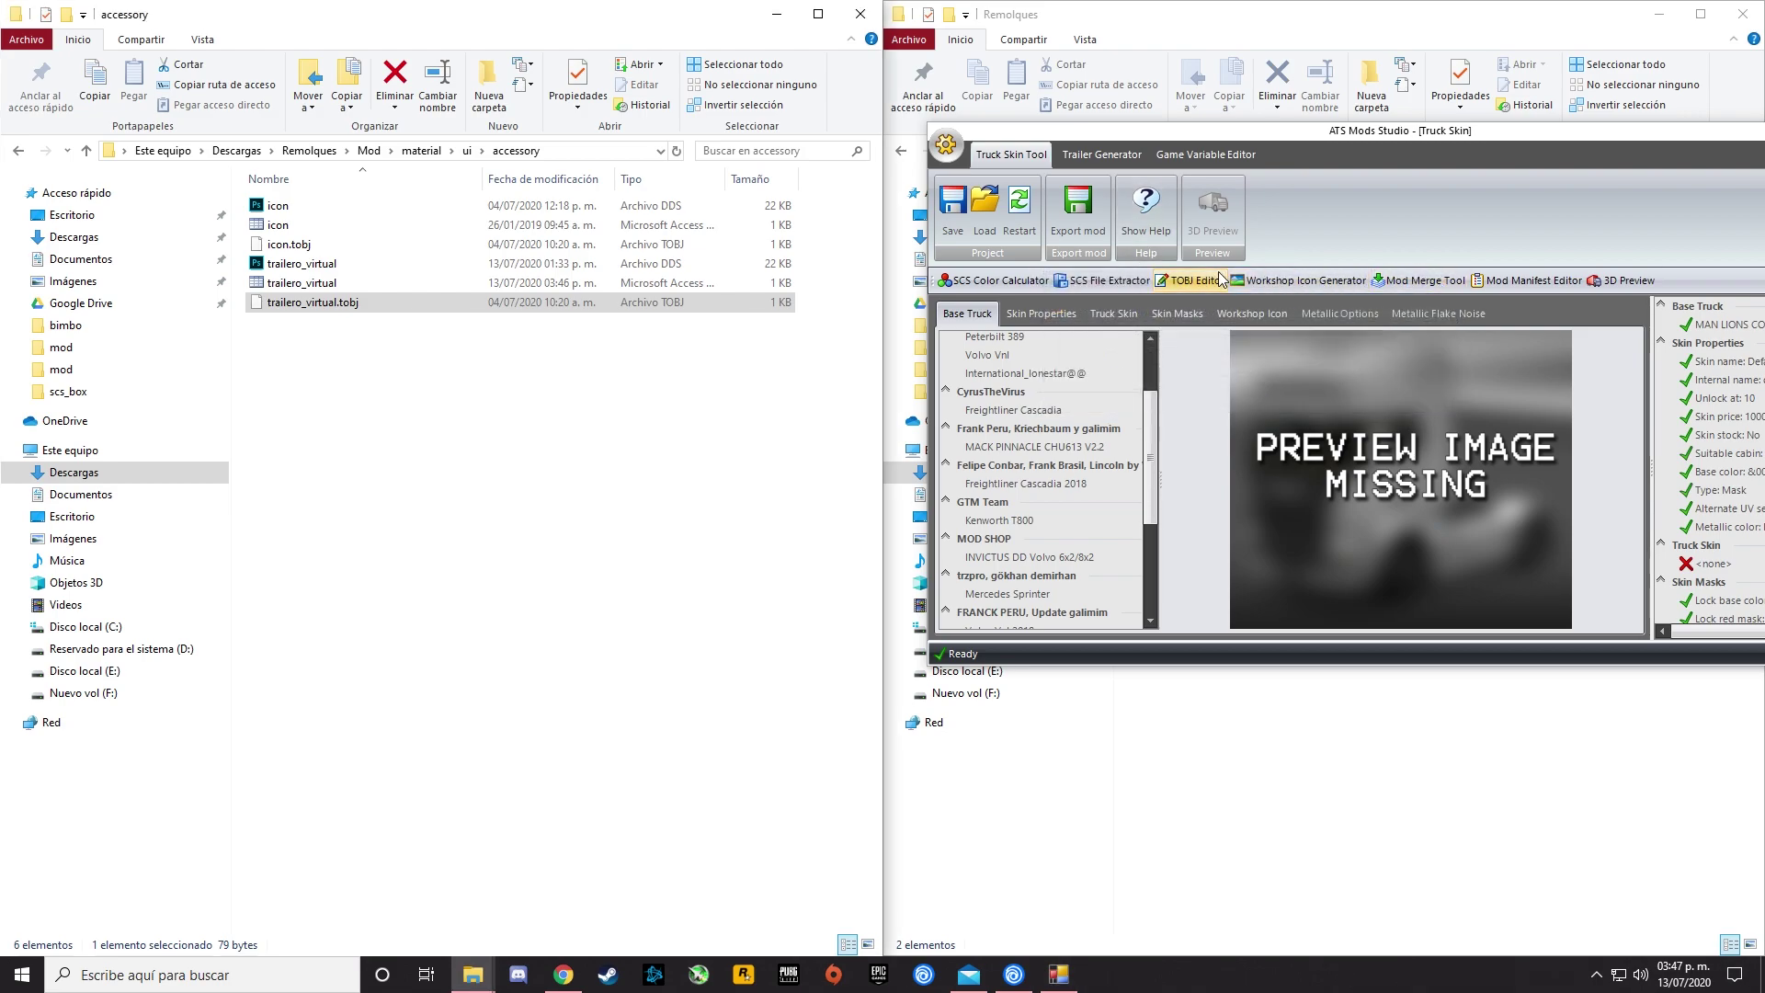
Copy the trailero_virtual DDS file's name and open trailero_virtual.tobj in a new TOBJ File Editor.
right_click(324, 264)
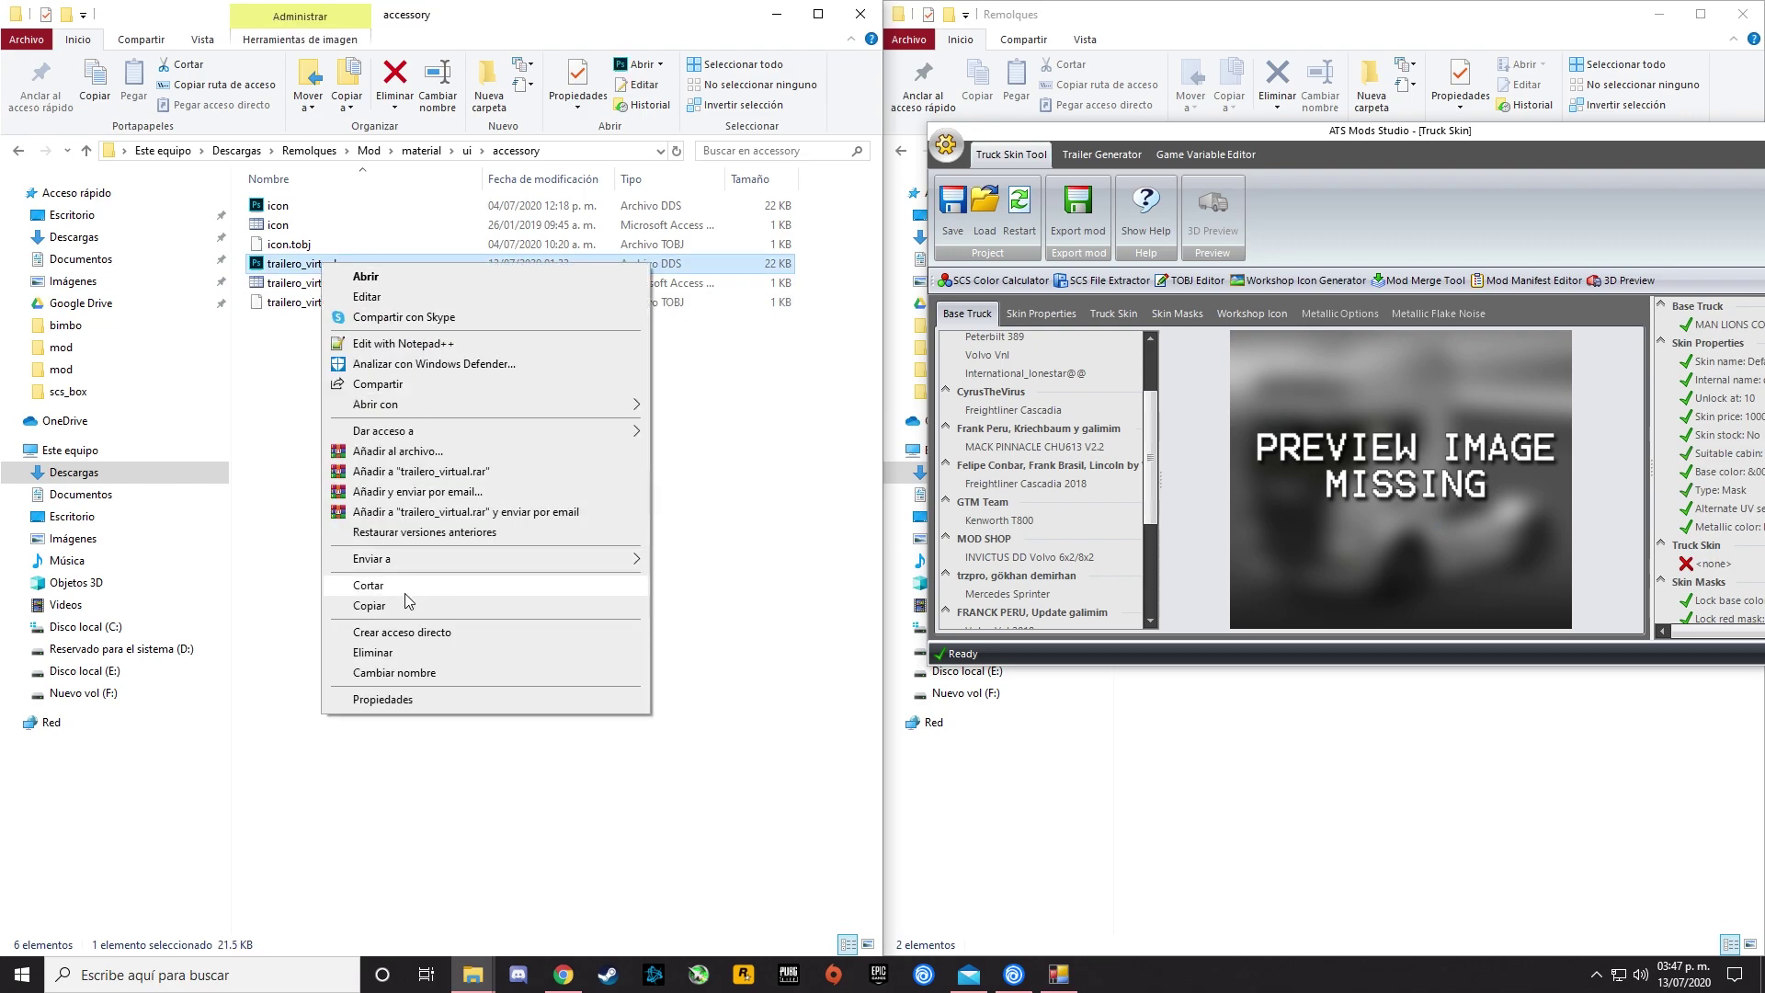
click(425, 672)
click(1197, 279)
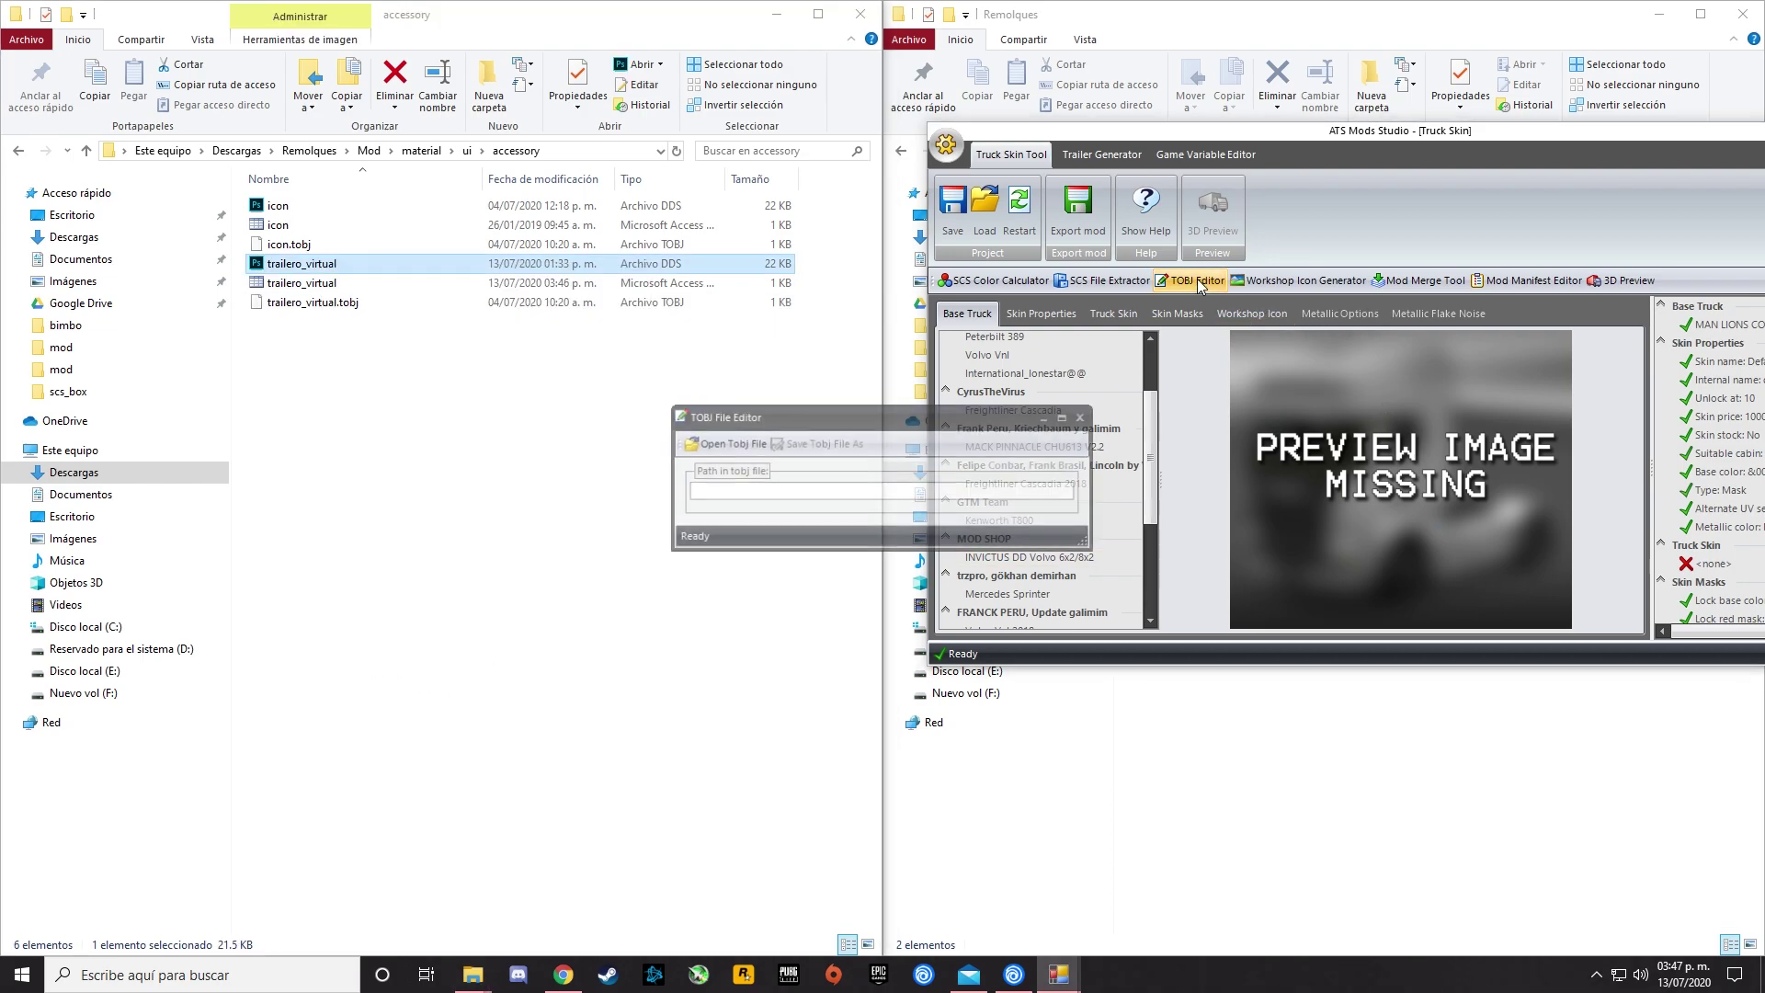
click(758, 446)
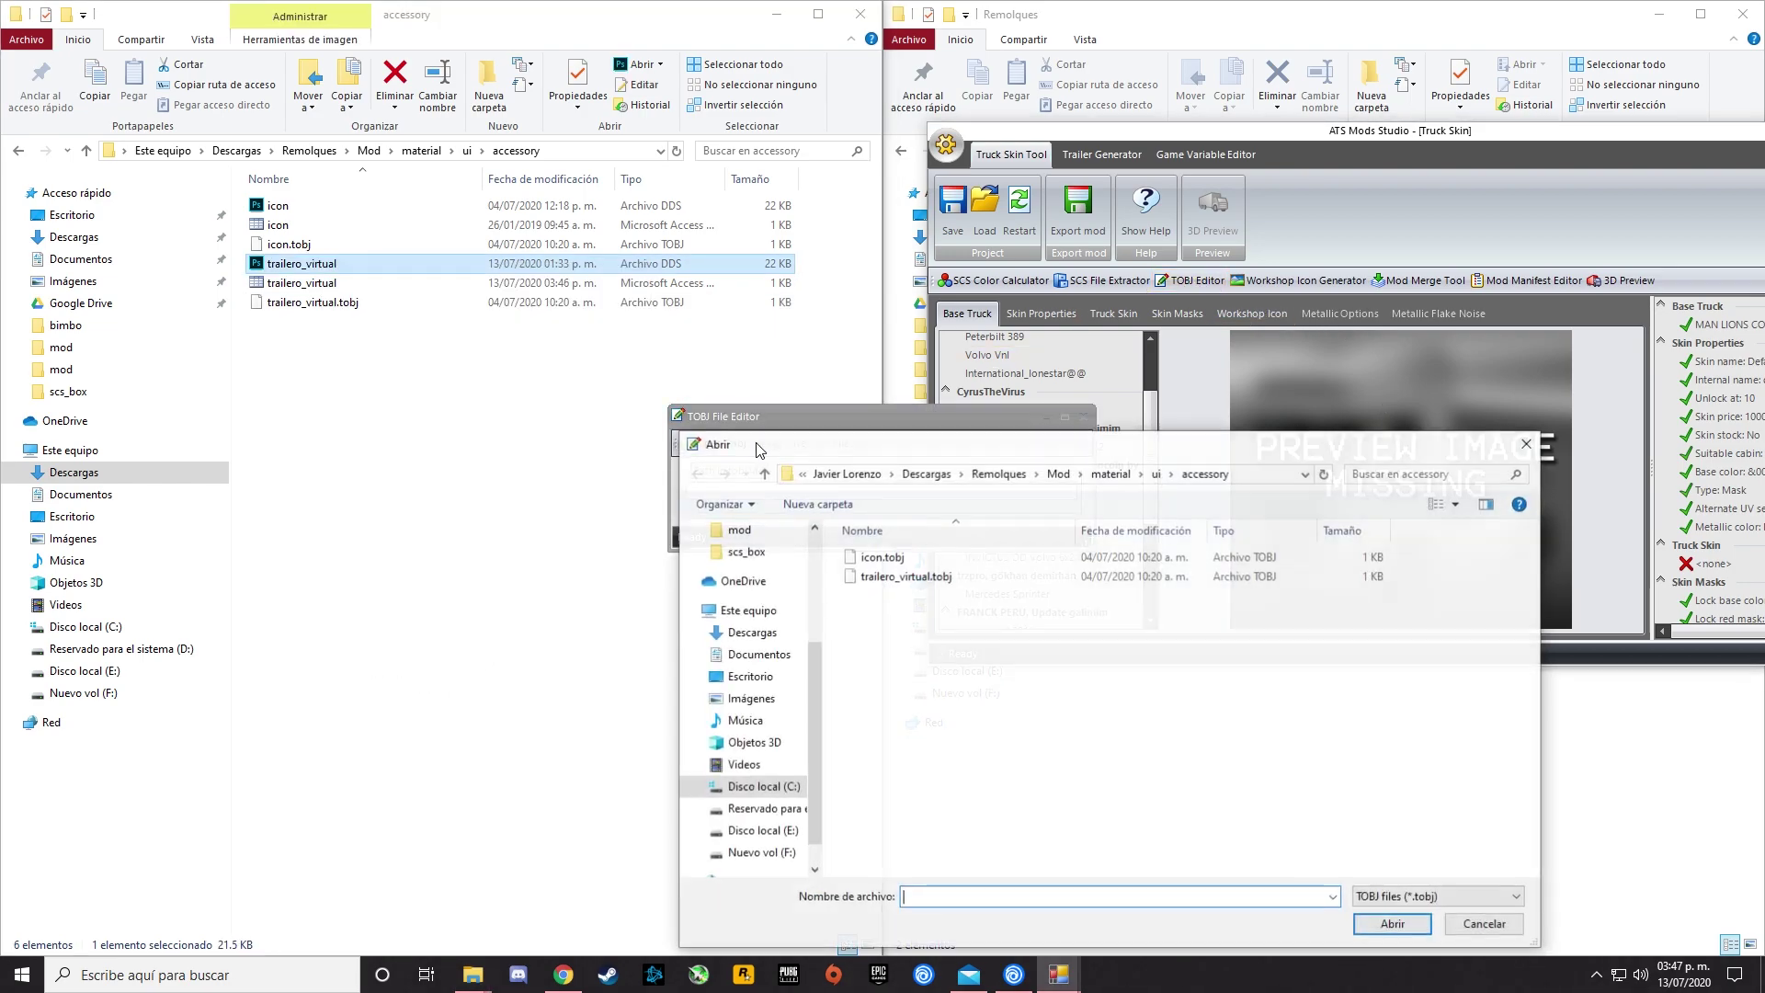
click(881, 577)
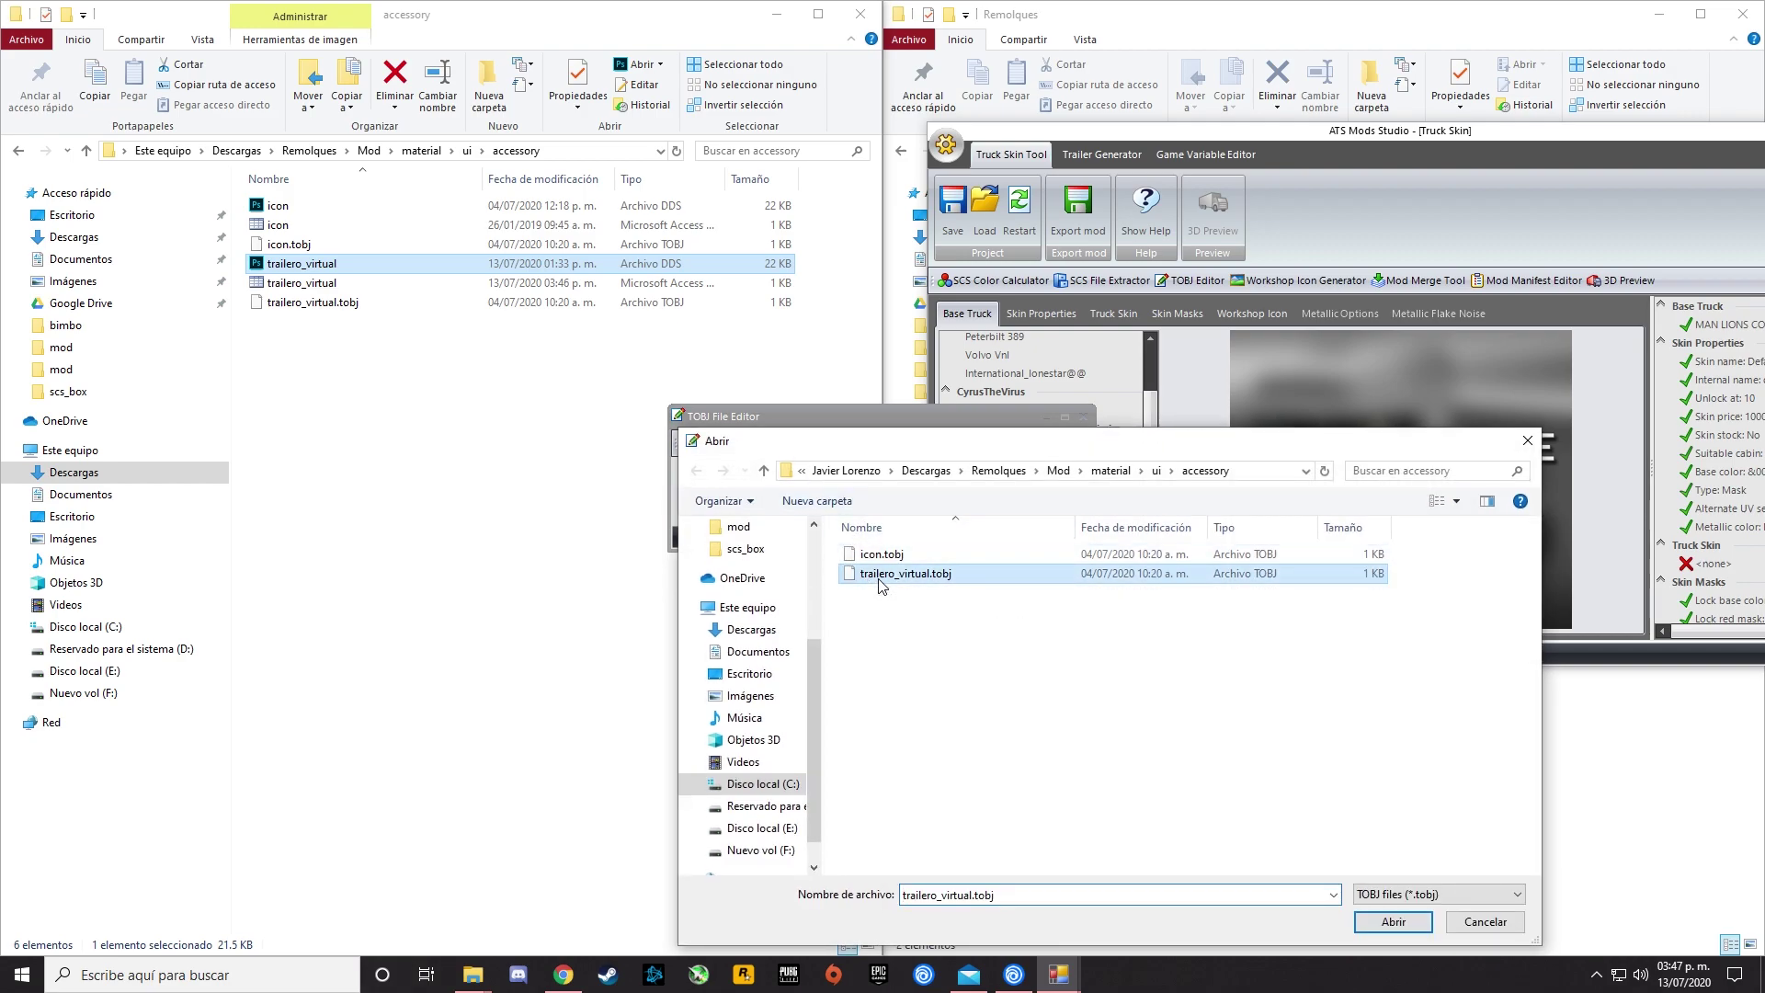
click(1394, 923)
Change the path inside the TOBJ file to /material/ui/accessory/trailero_virtual.dds.
click(806, 492)
key(Delete)
key(BackSpace)
key(BackSpace)
key(BackSpace)
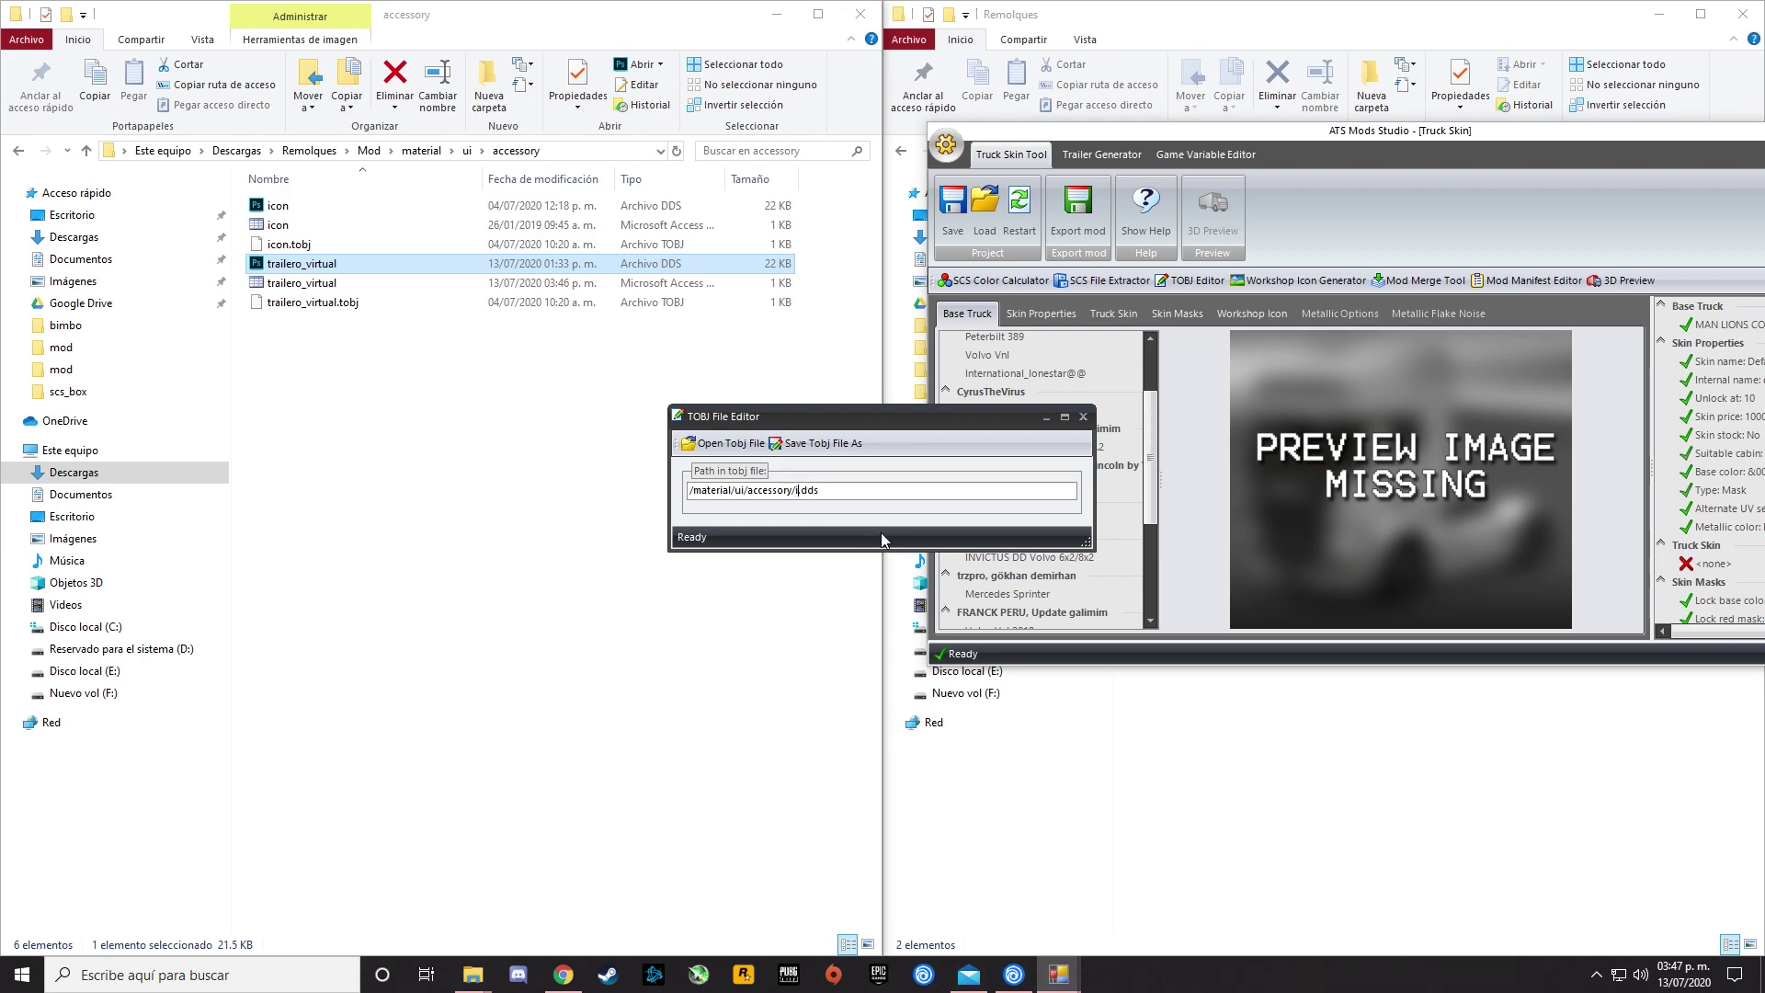
text(trailero_virtual)
Save the edited path over the existing trailero_virtual.tobj, and close the TOBJ File Editor and ATS Mods Studio.
click(817, 445)
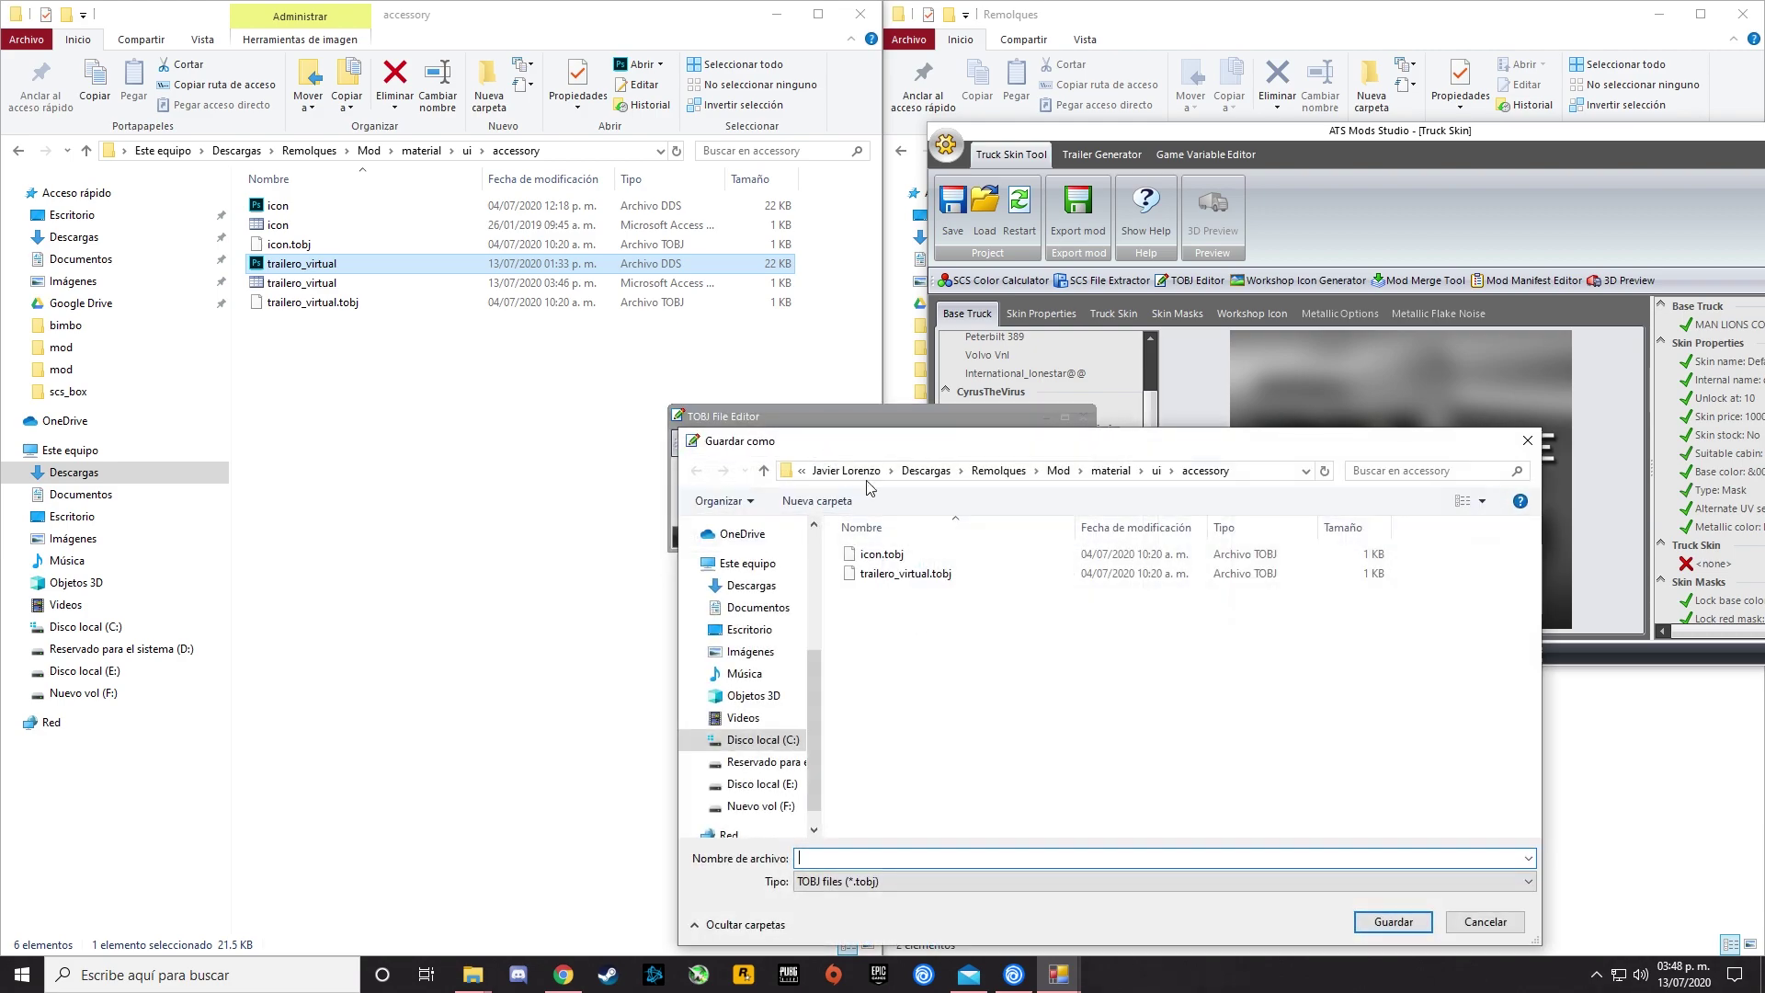
click(904, 574)
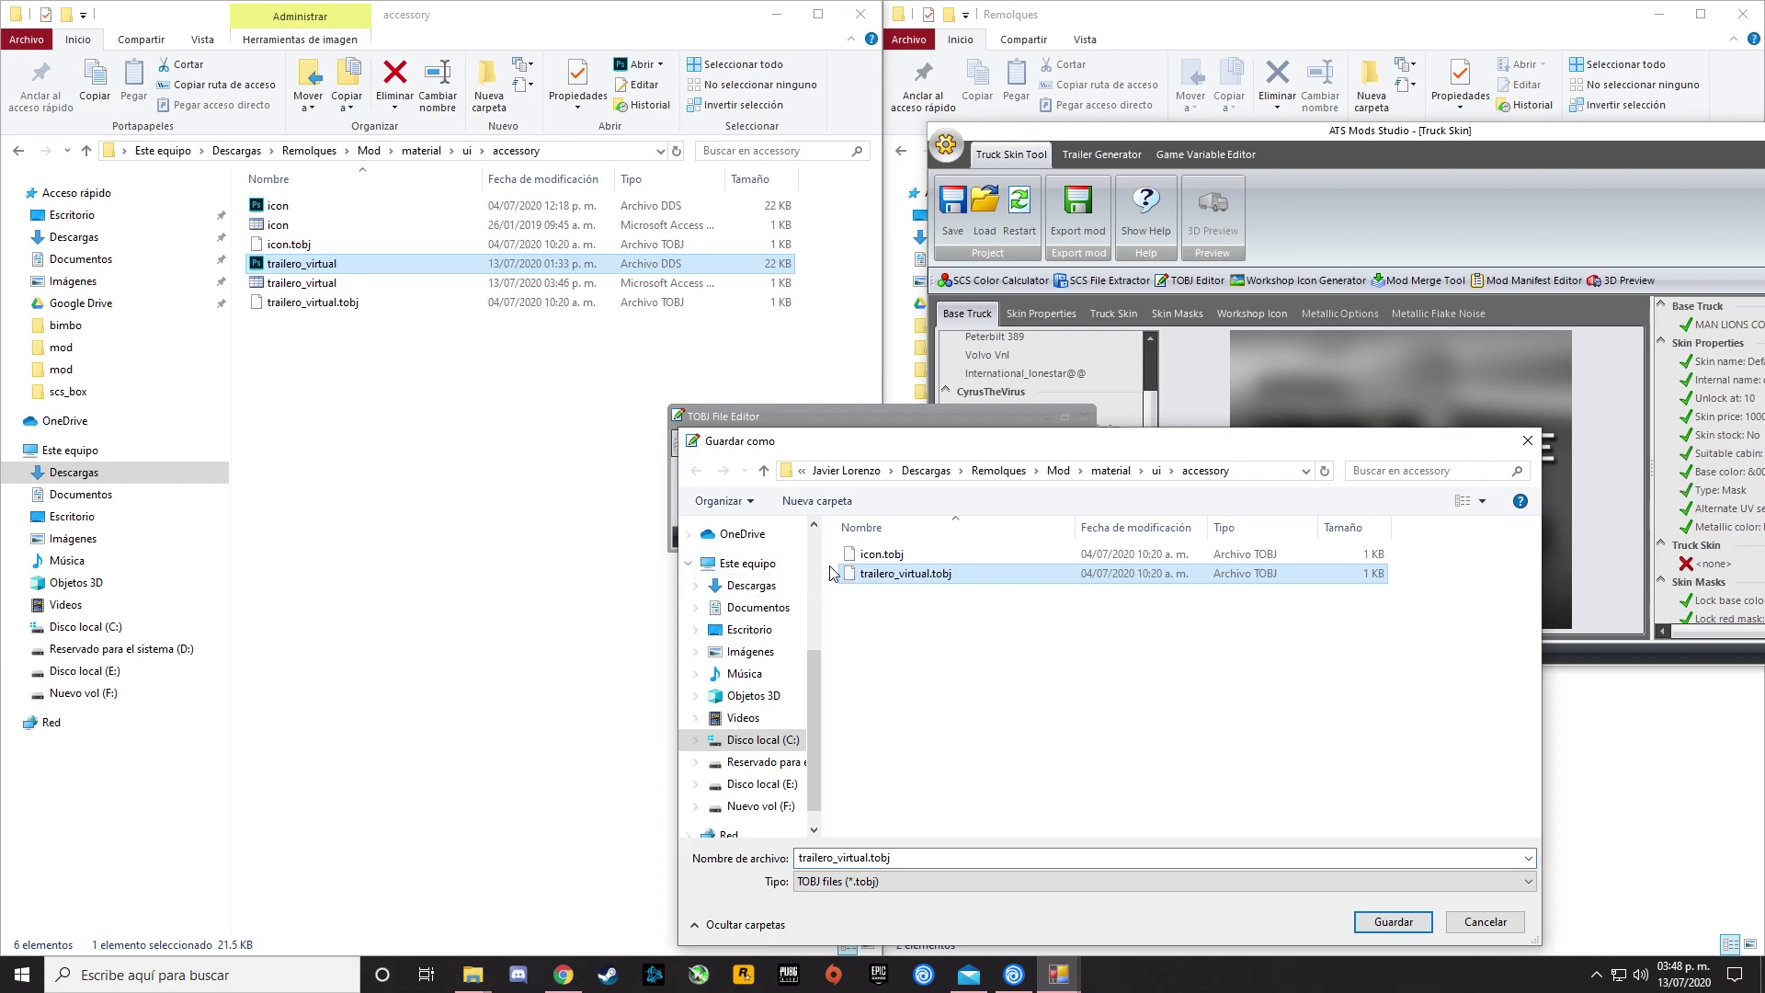
click(1391, 919)
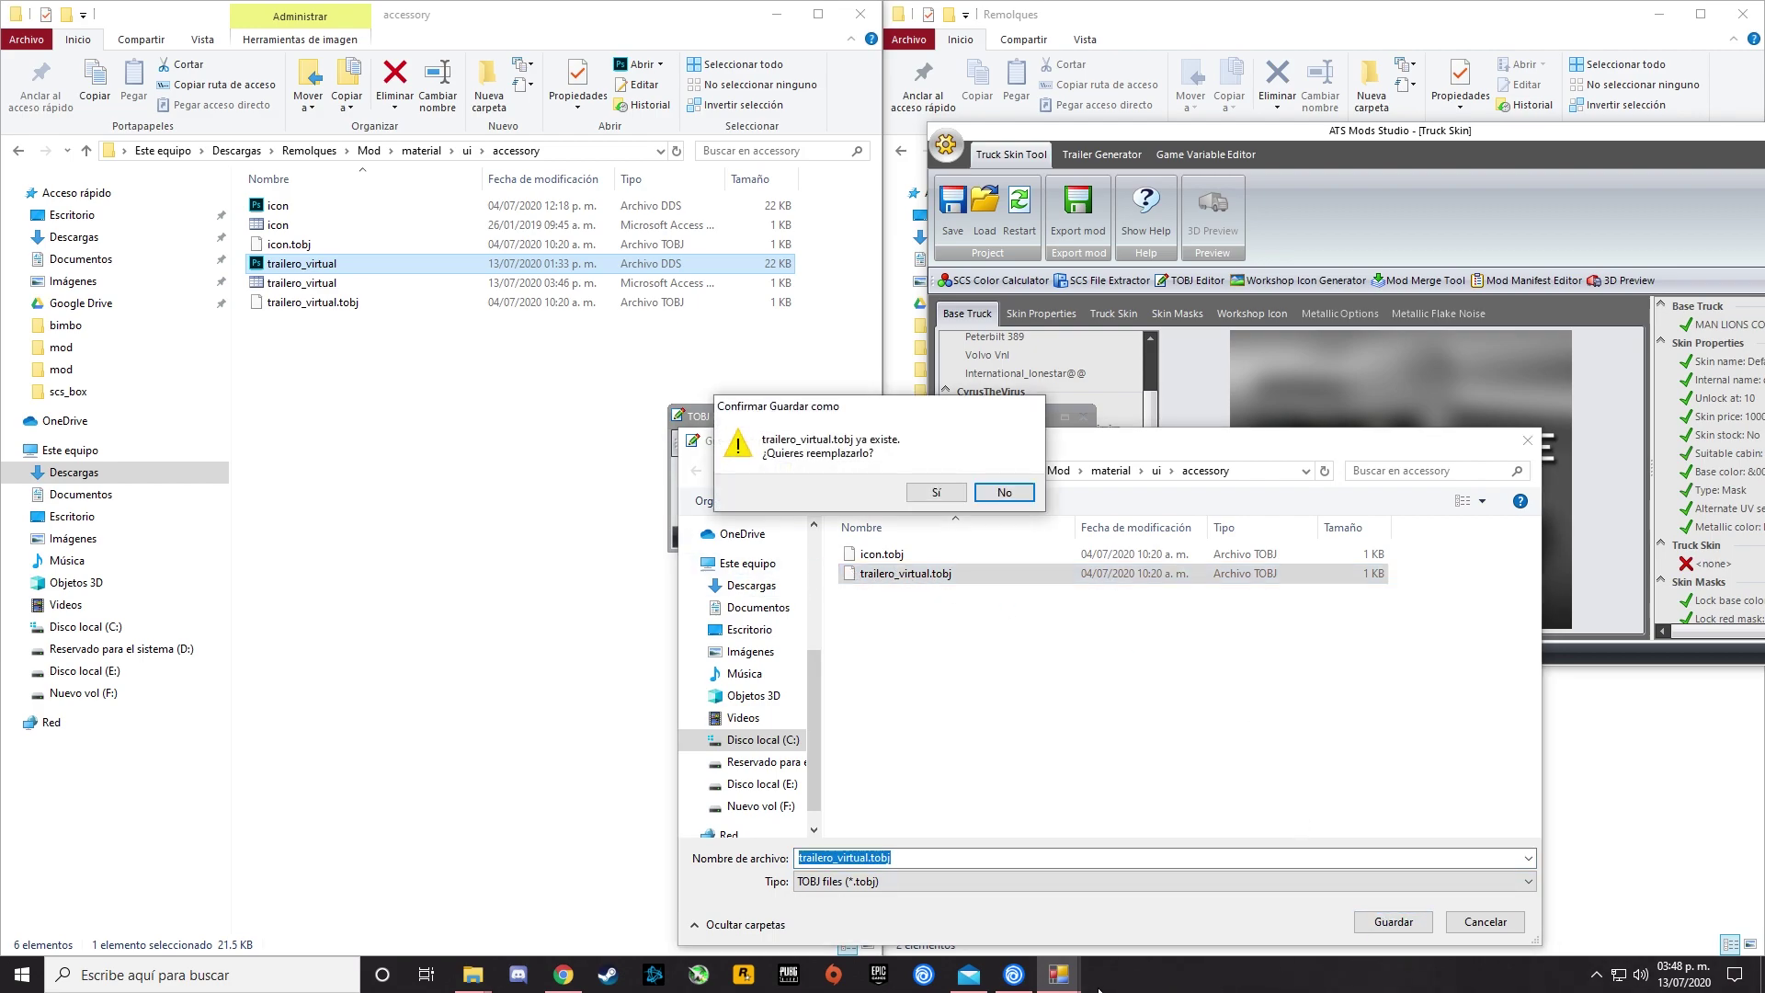
click(936, 492)
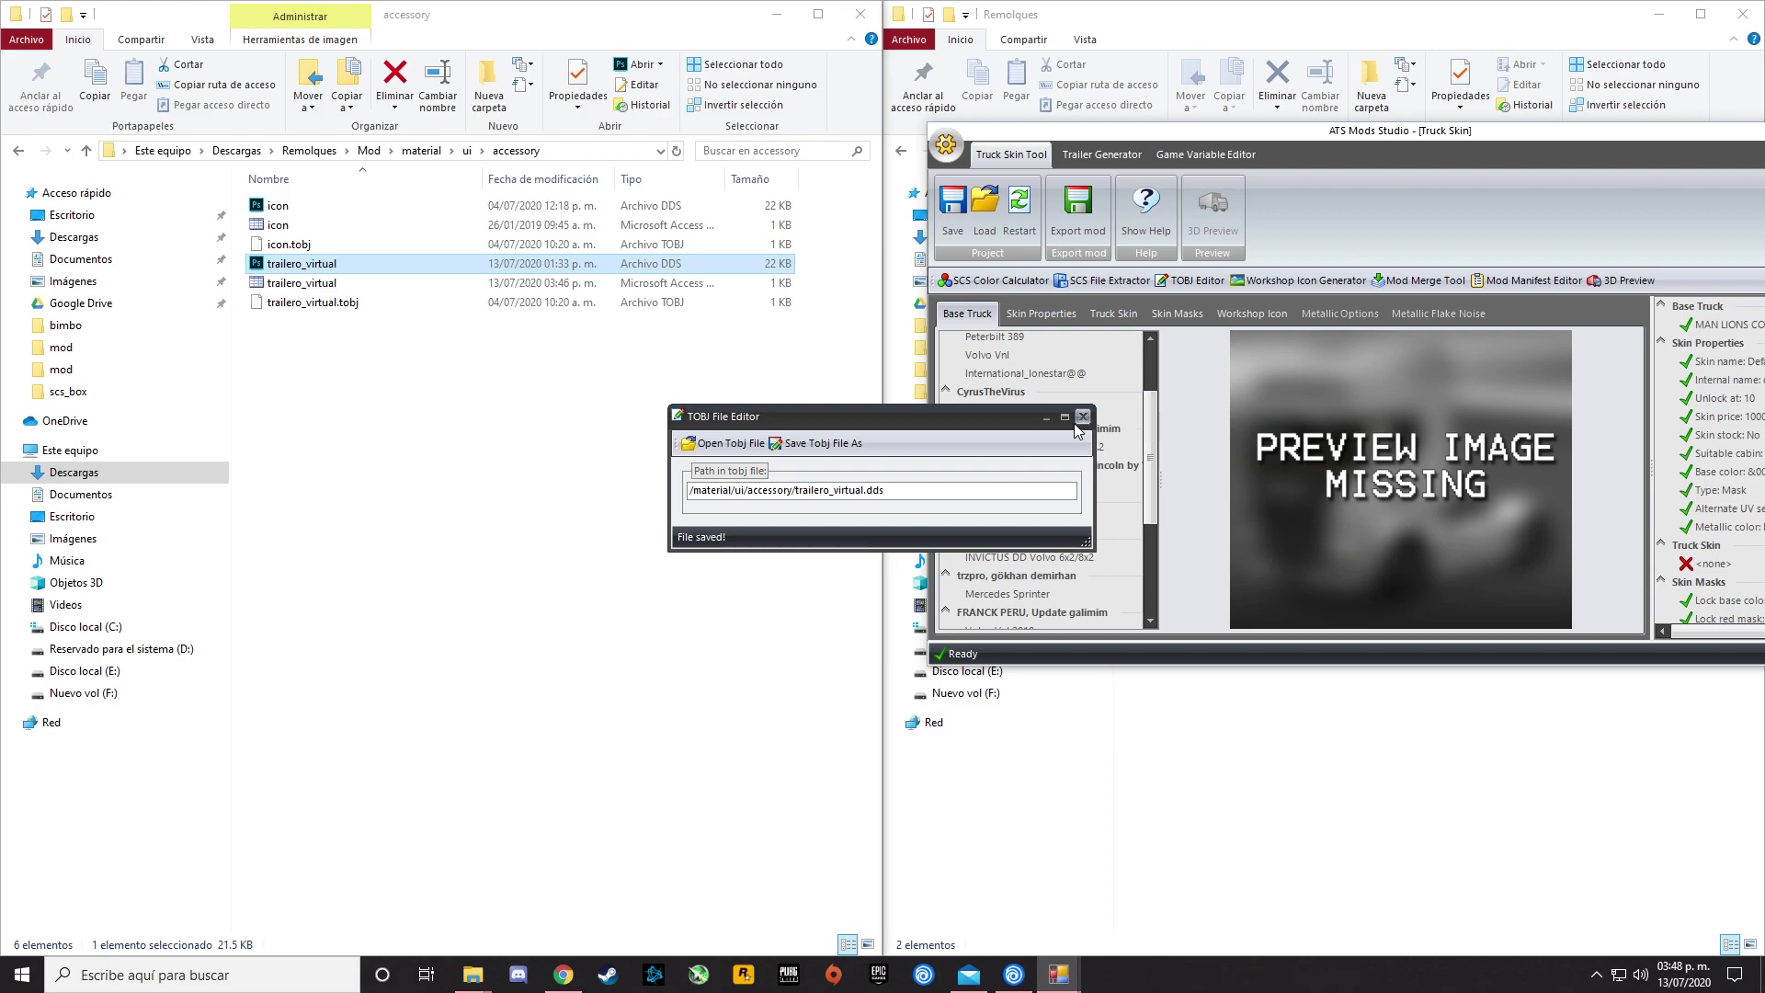
click(1080, 421)
drag(1701, 130, 1421, 257)
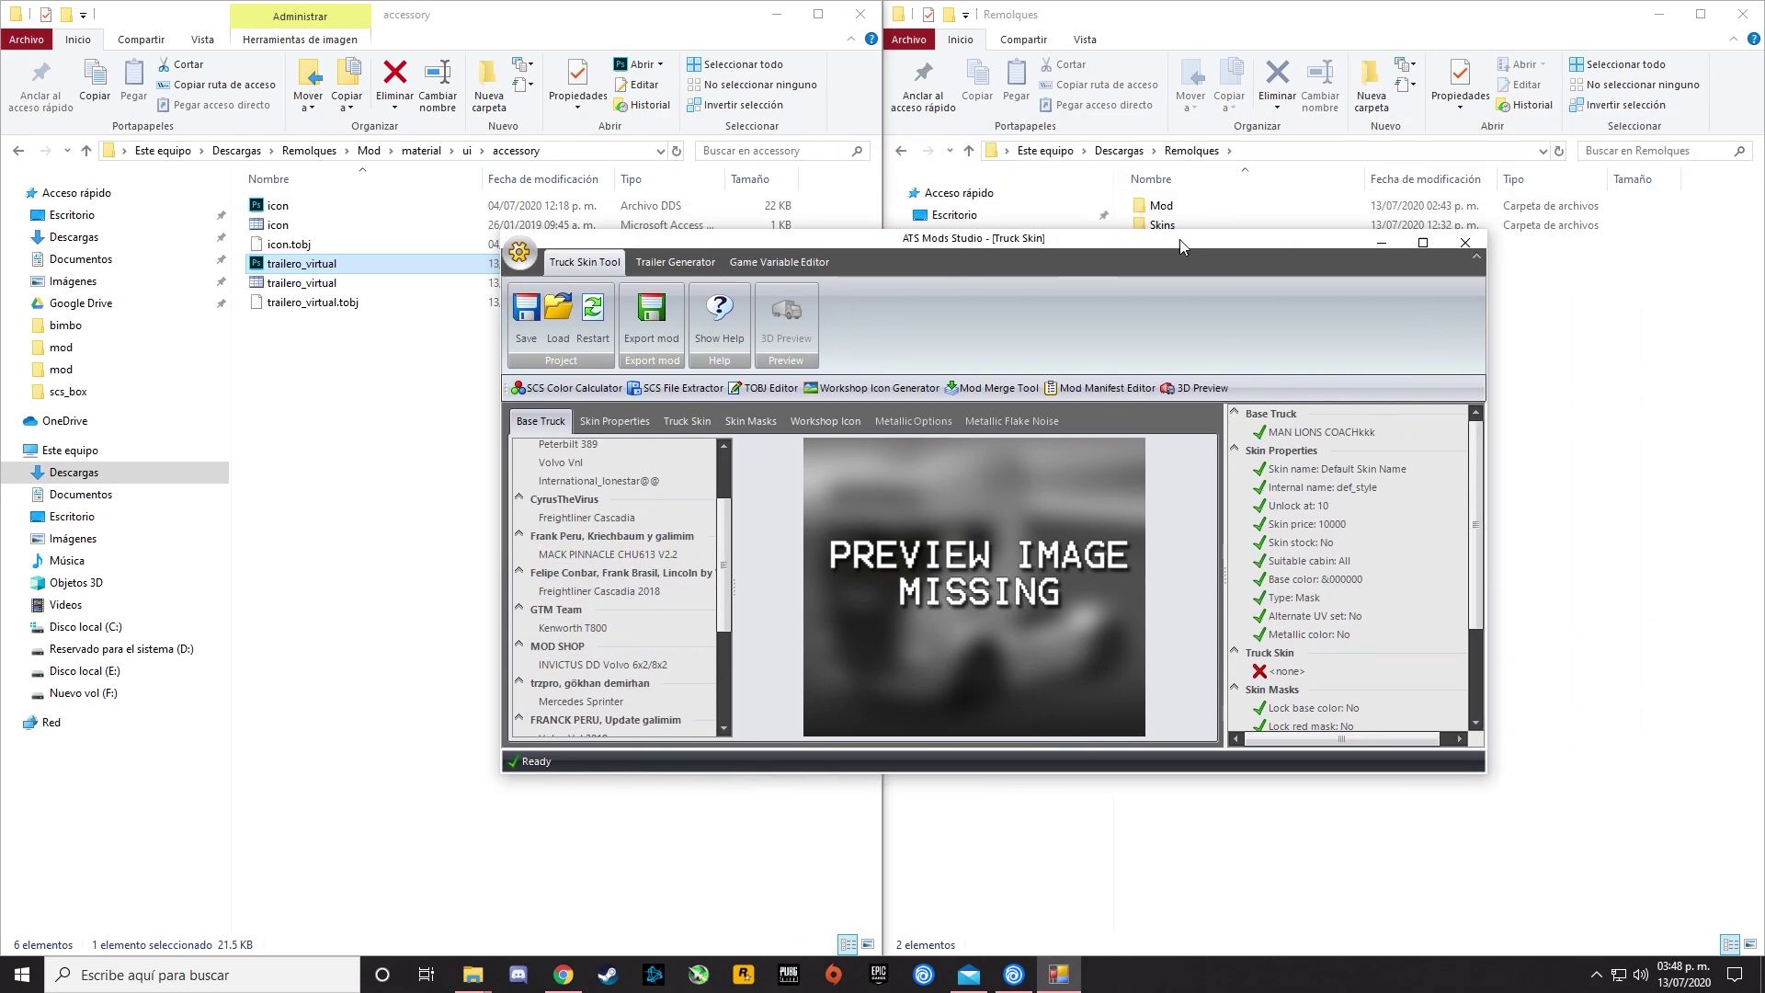
click(1405, 254)
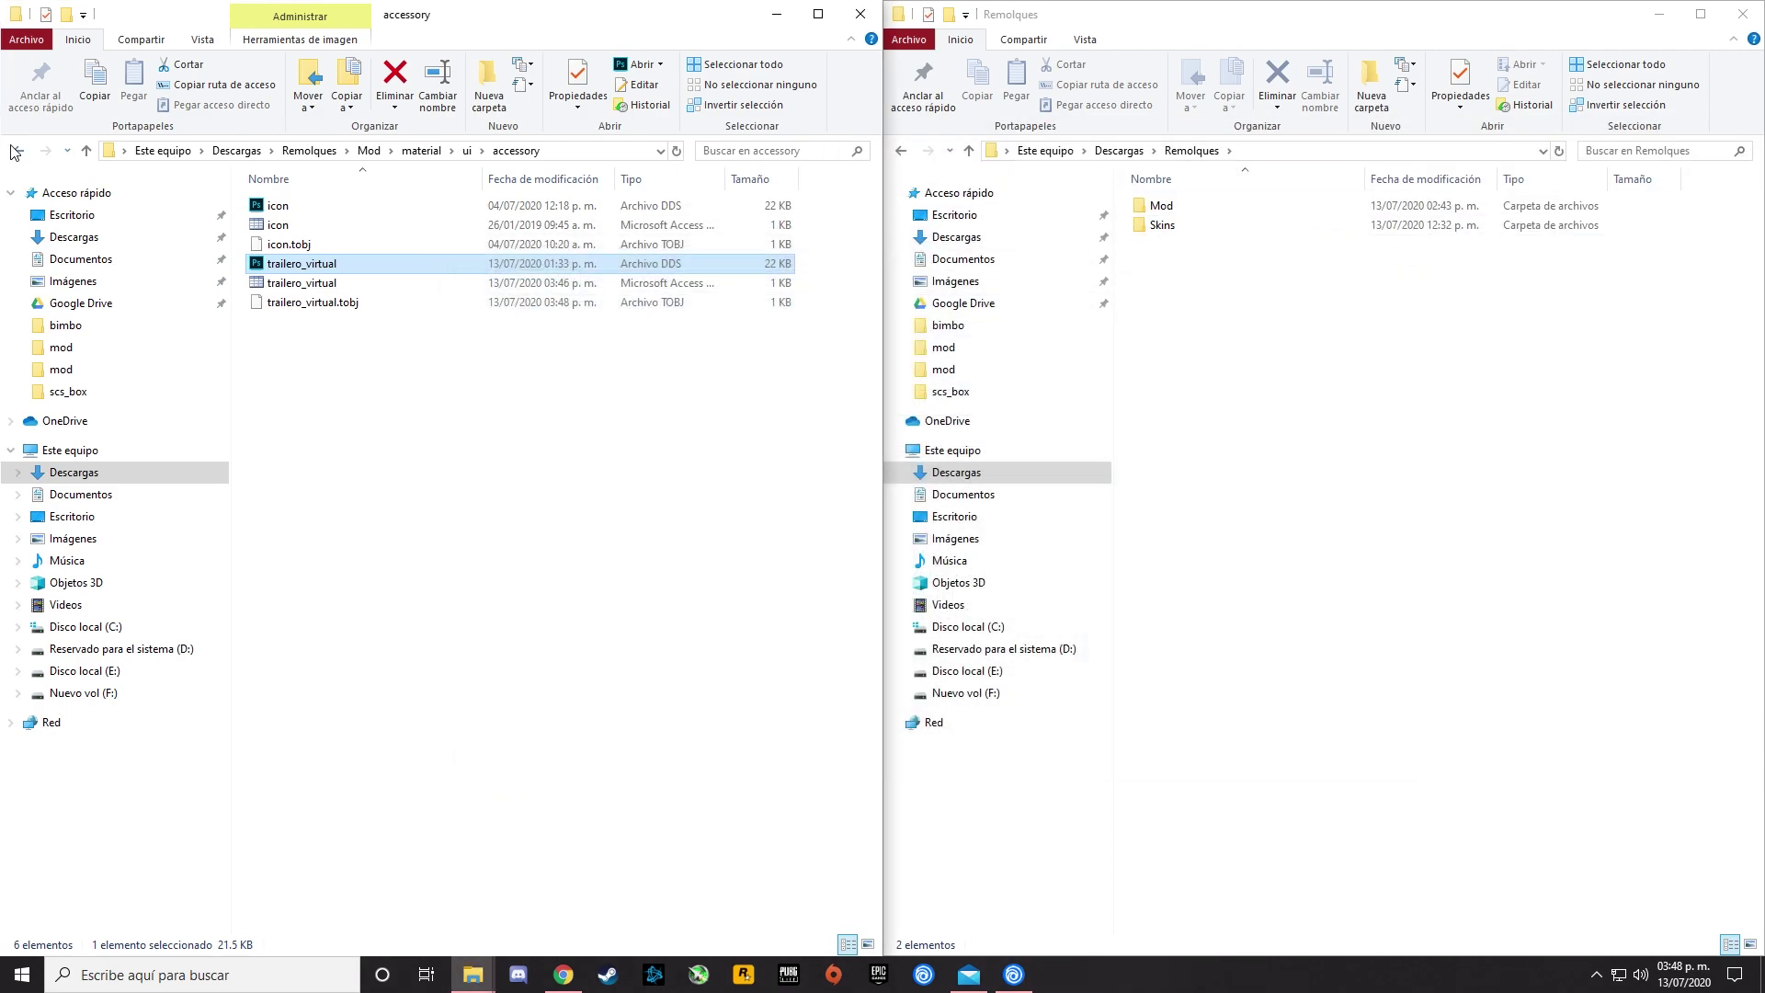
Go back to the ui folder in the first Explorer window and open Mod\material\ui\accessory in the second one.
click(17, 151)
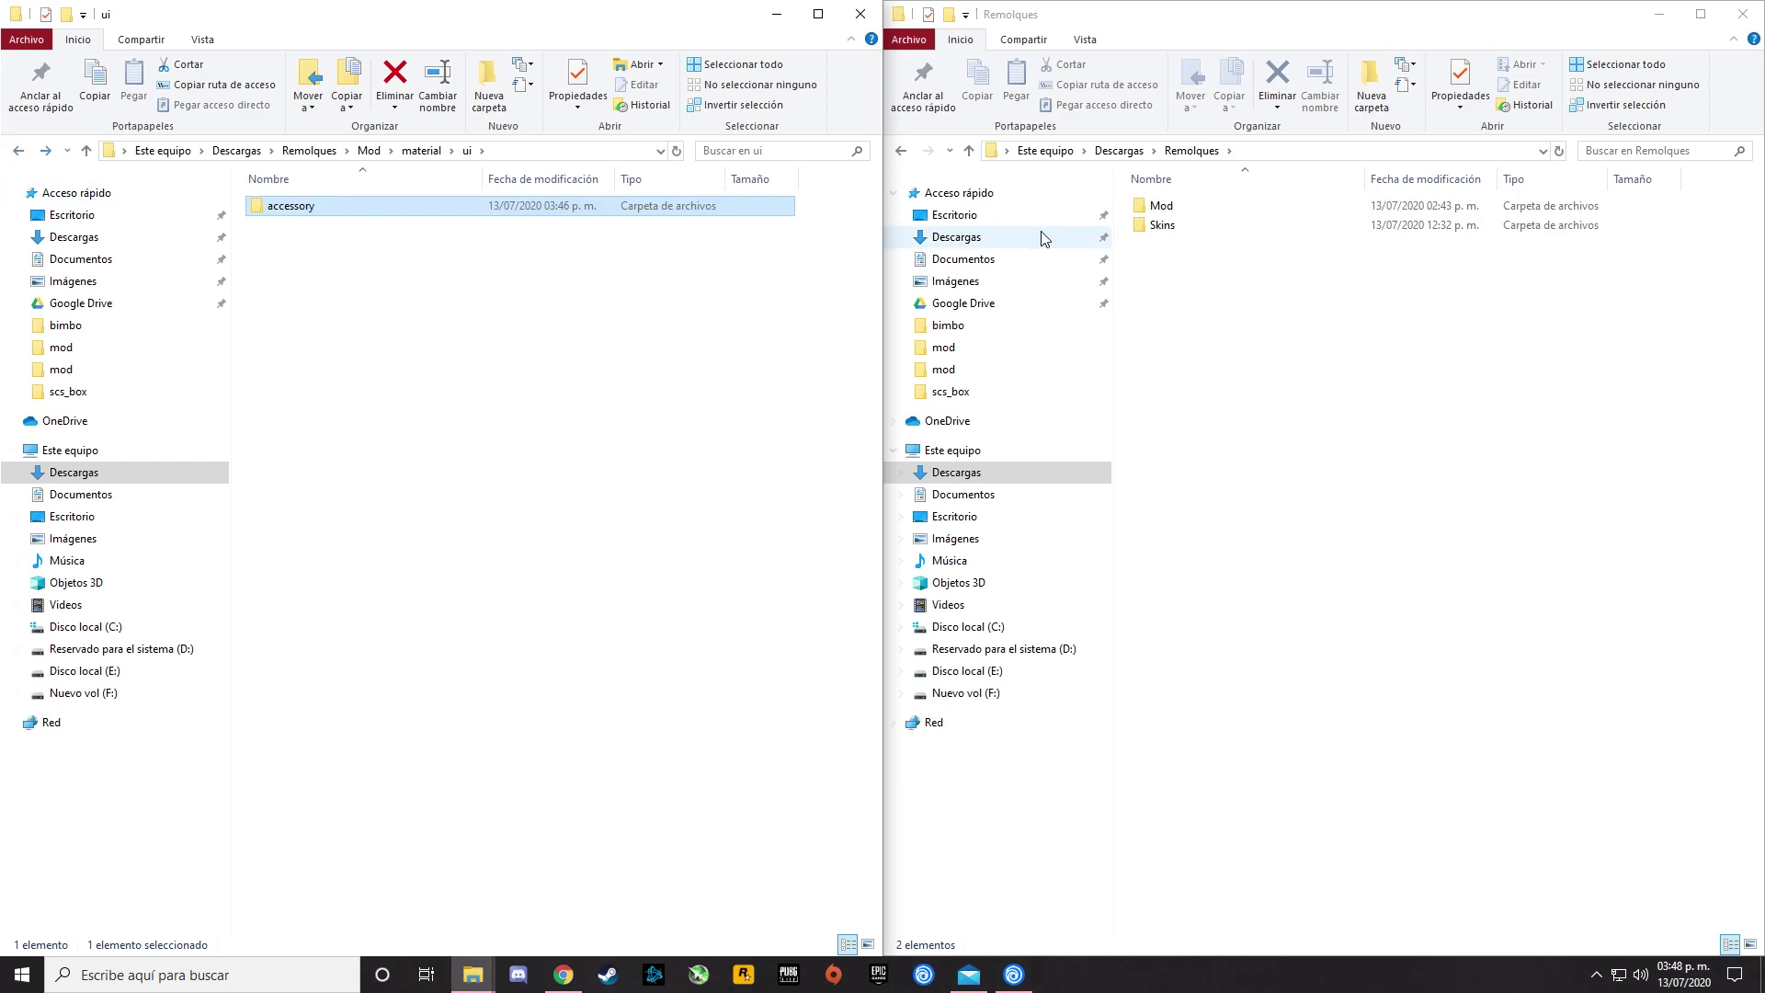
double_click(1161, 206)
double_click(1170, 225)
double_click(1169, 212)
double_click(1170, 211)
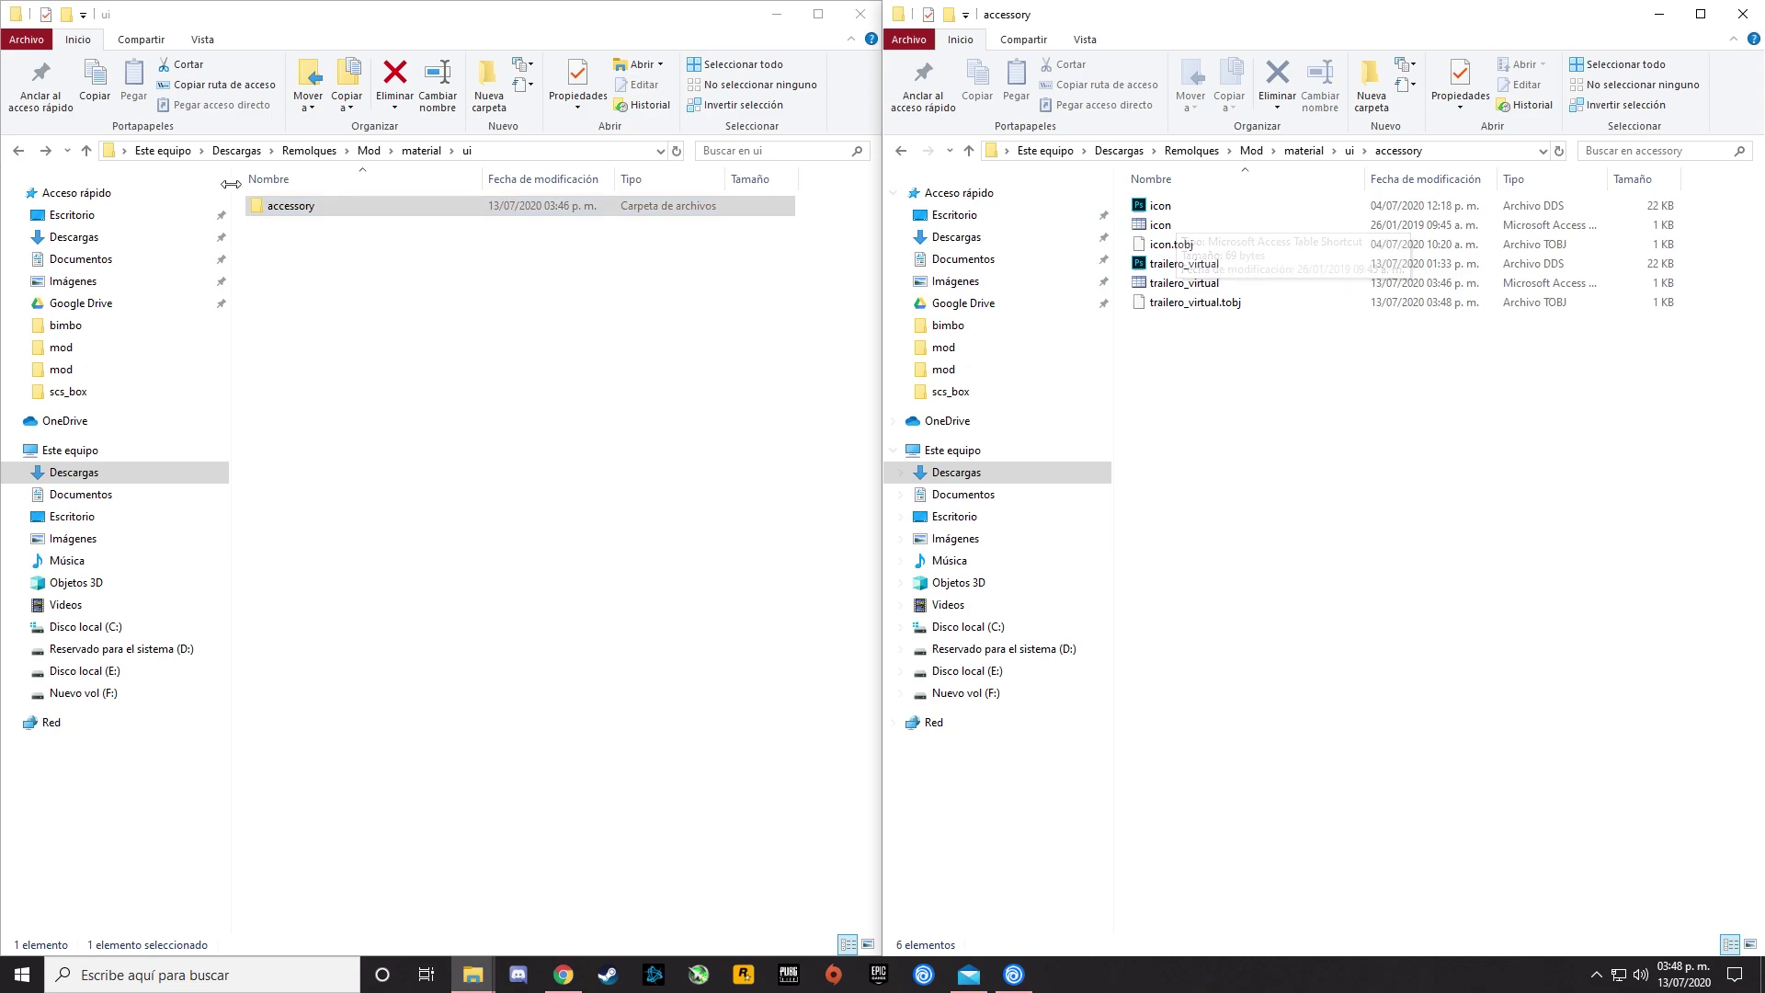
Open the Mod\def\vehicle\trailer_owned\scs.box\paint_job folder in the first Explorer window.
click(18, 156)
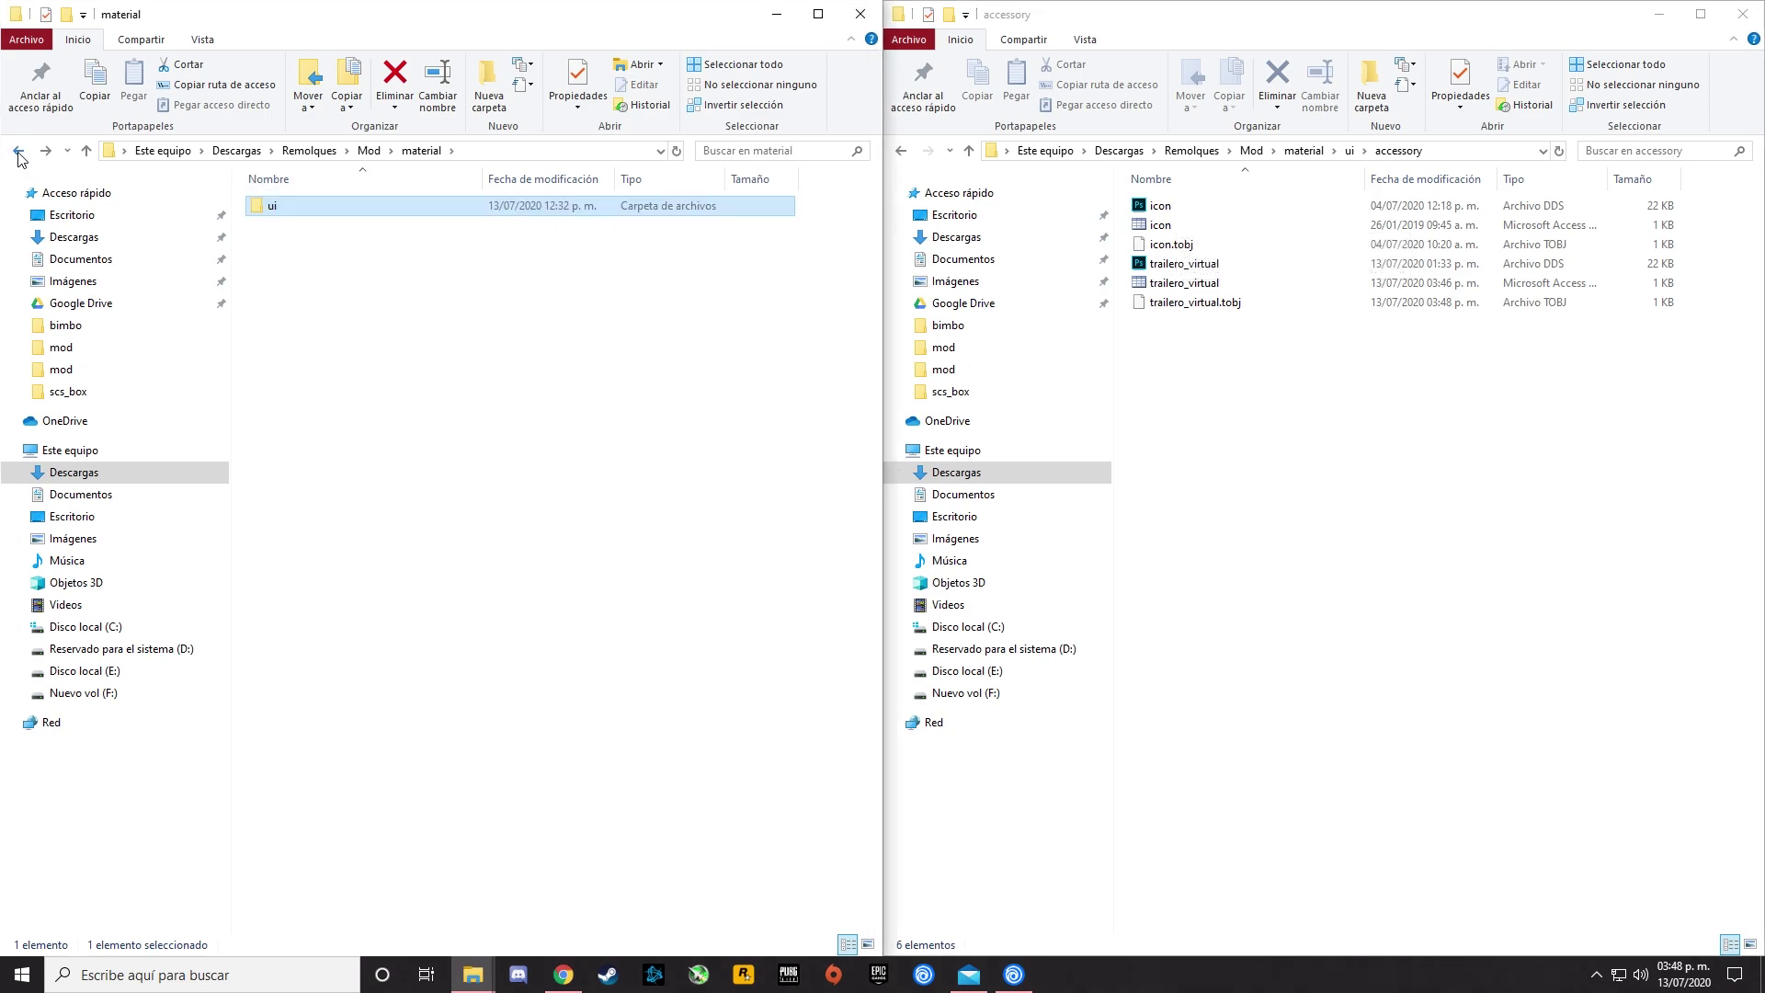
click(18, 156)
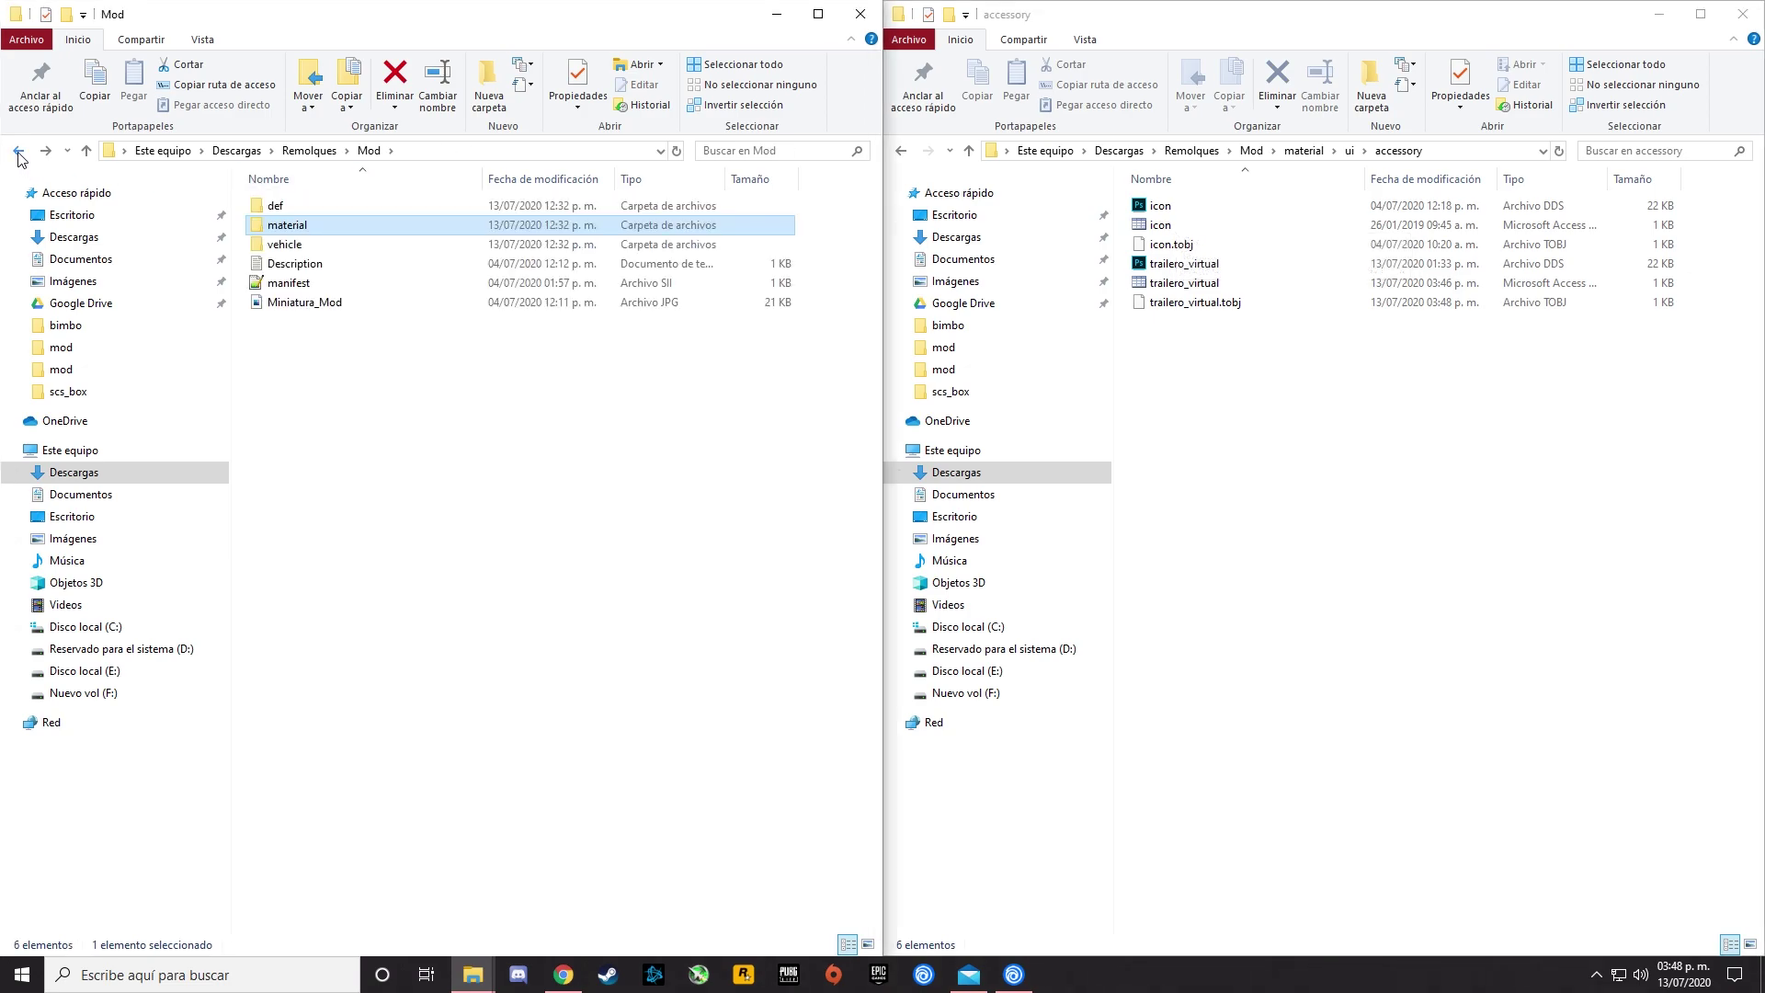
double_click(280, 210)
double_click(280, 208)
click(280, 210)
double_click(282, 208)
double_click(288, 214)
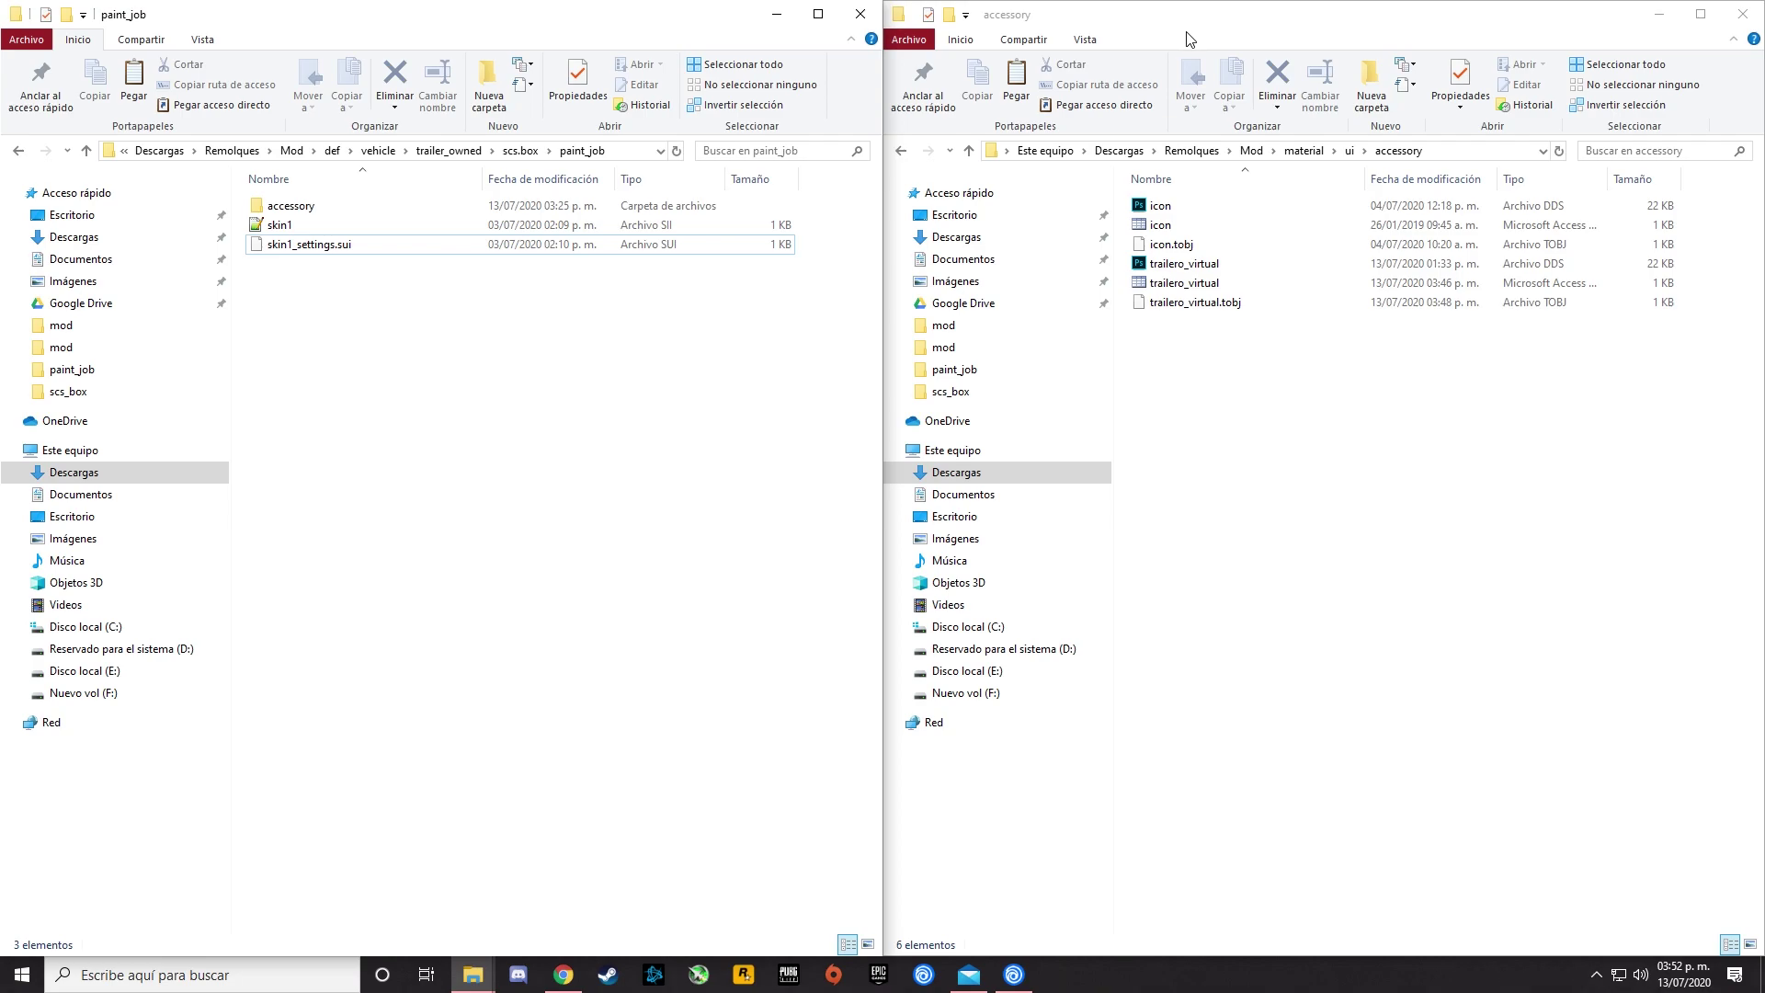
Duplicate the skin1 SII file and skin1_settings.sui within the paint_job folder.
click(479, 245)
drag(350, 328, 316, 225)
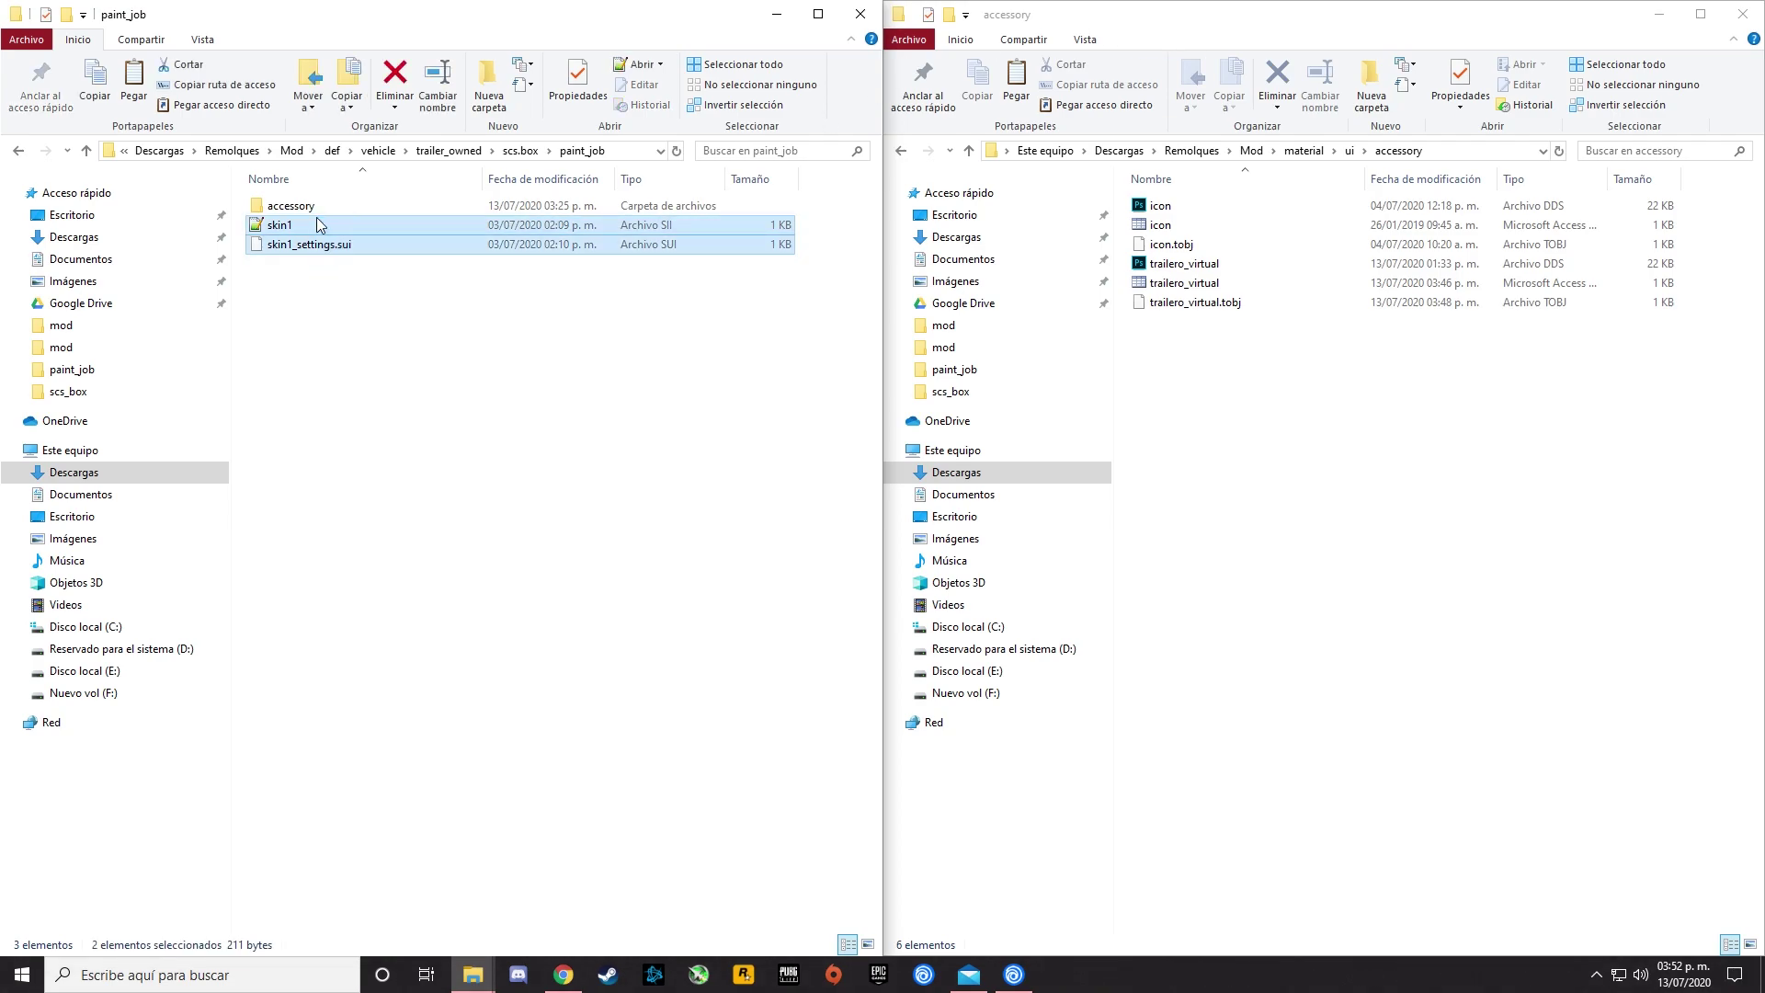
key(ctrl+c)
key(ctrl+v)
ctrl+click(313, 264)
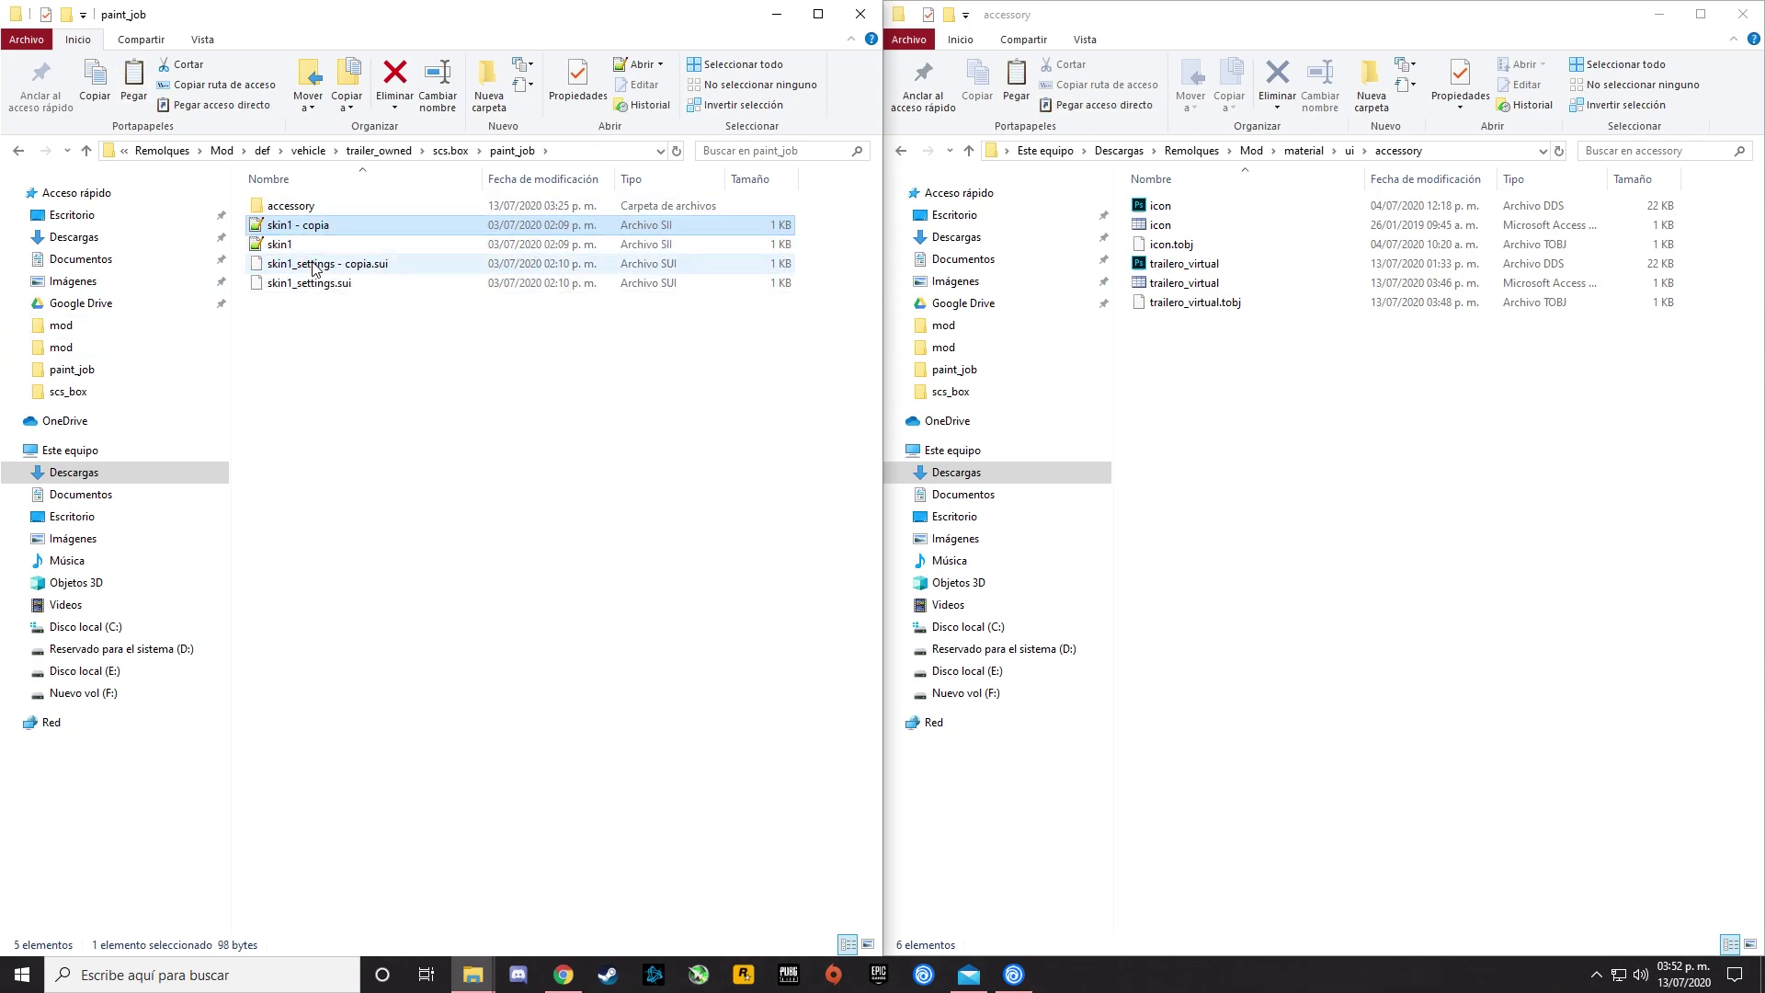
ctrl+click(314, 264)
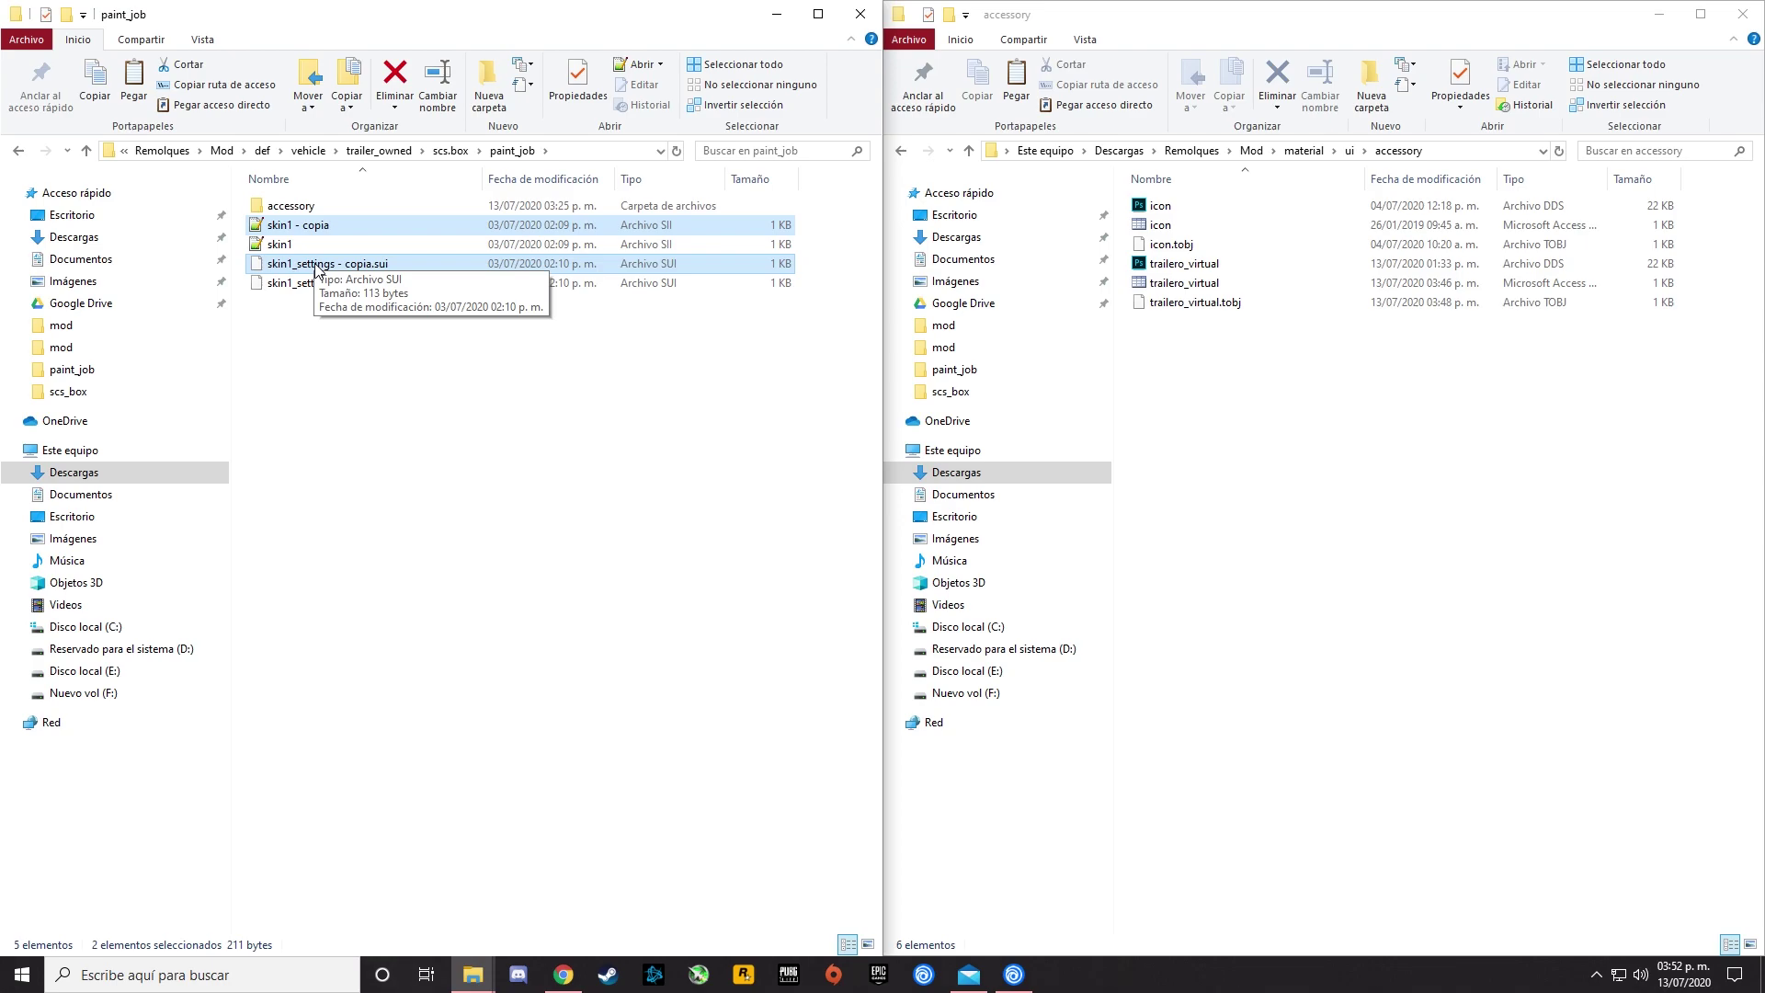
Rename the copy of the skin1 SII file as bimbo.
click(286, 229)
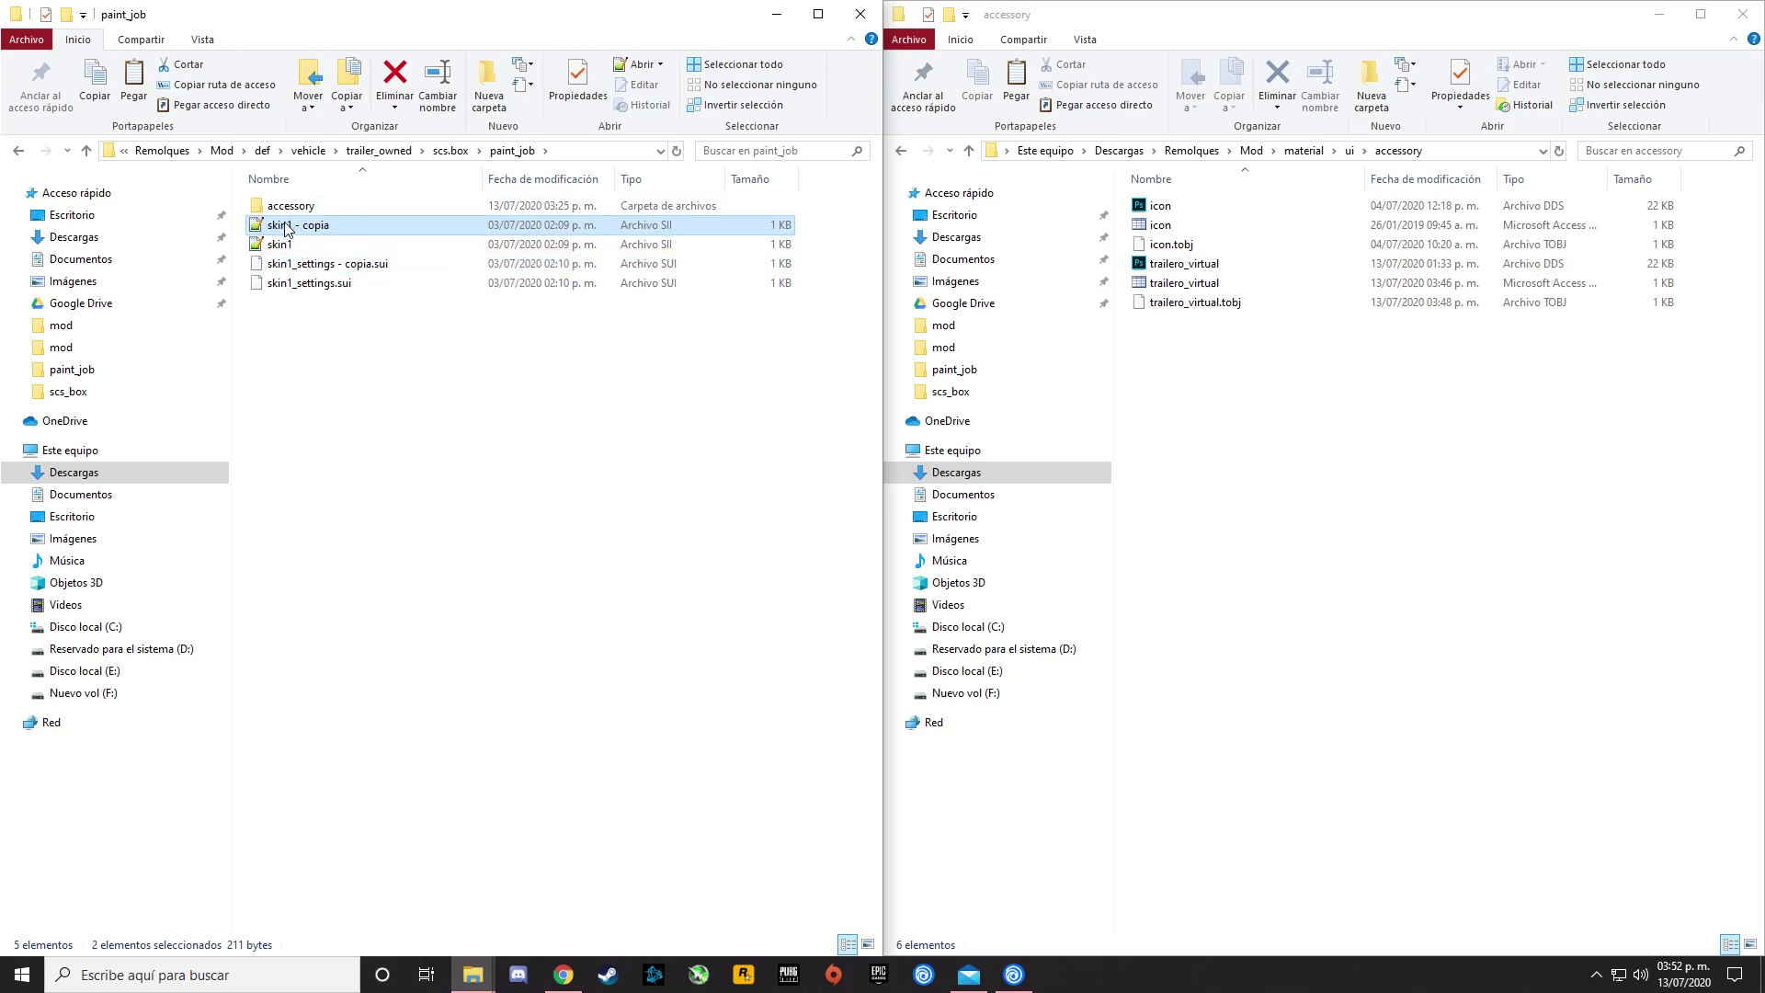
right_click(286, 229)
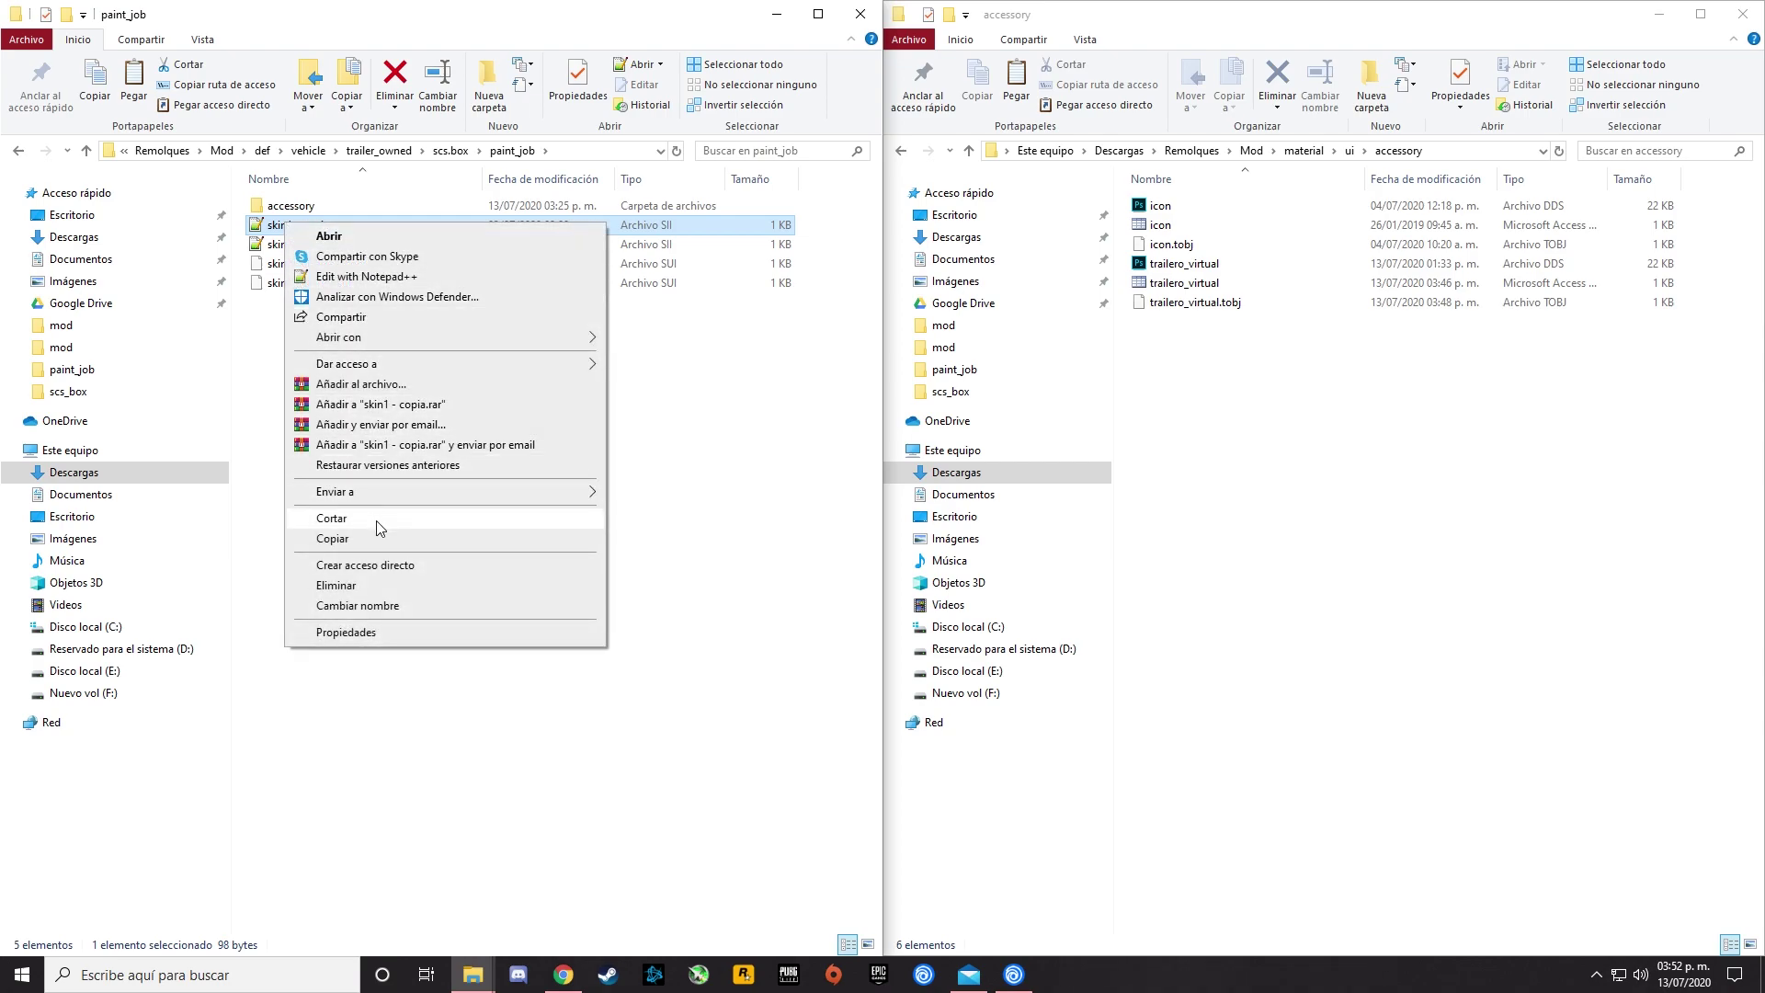
click(361, 605)
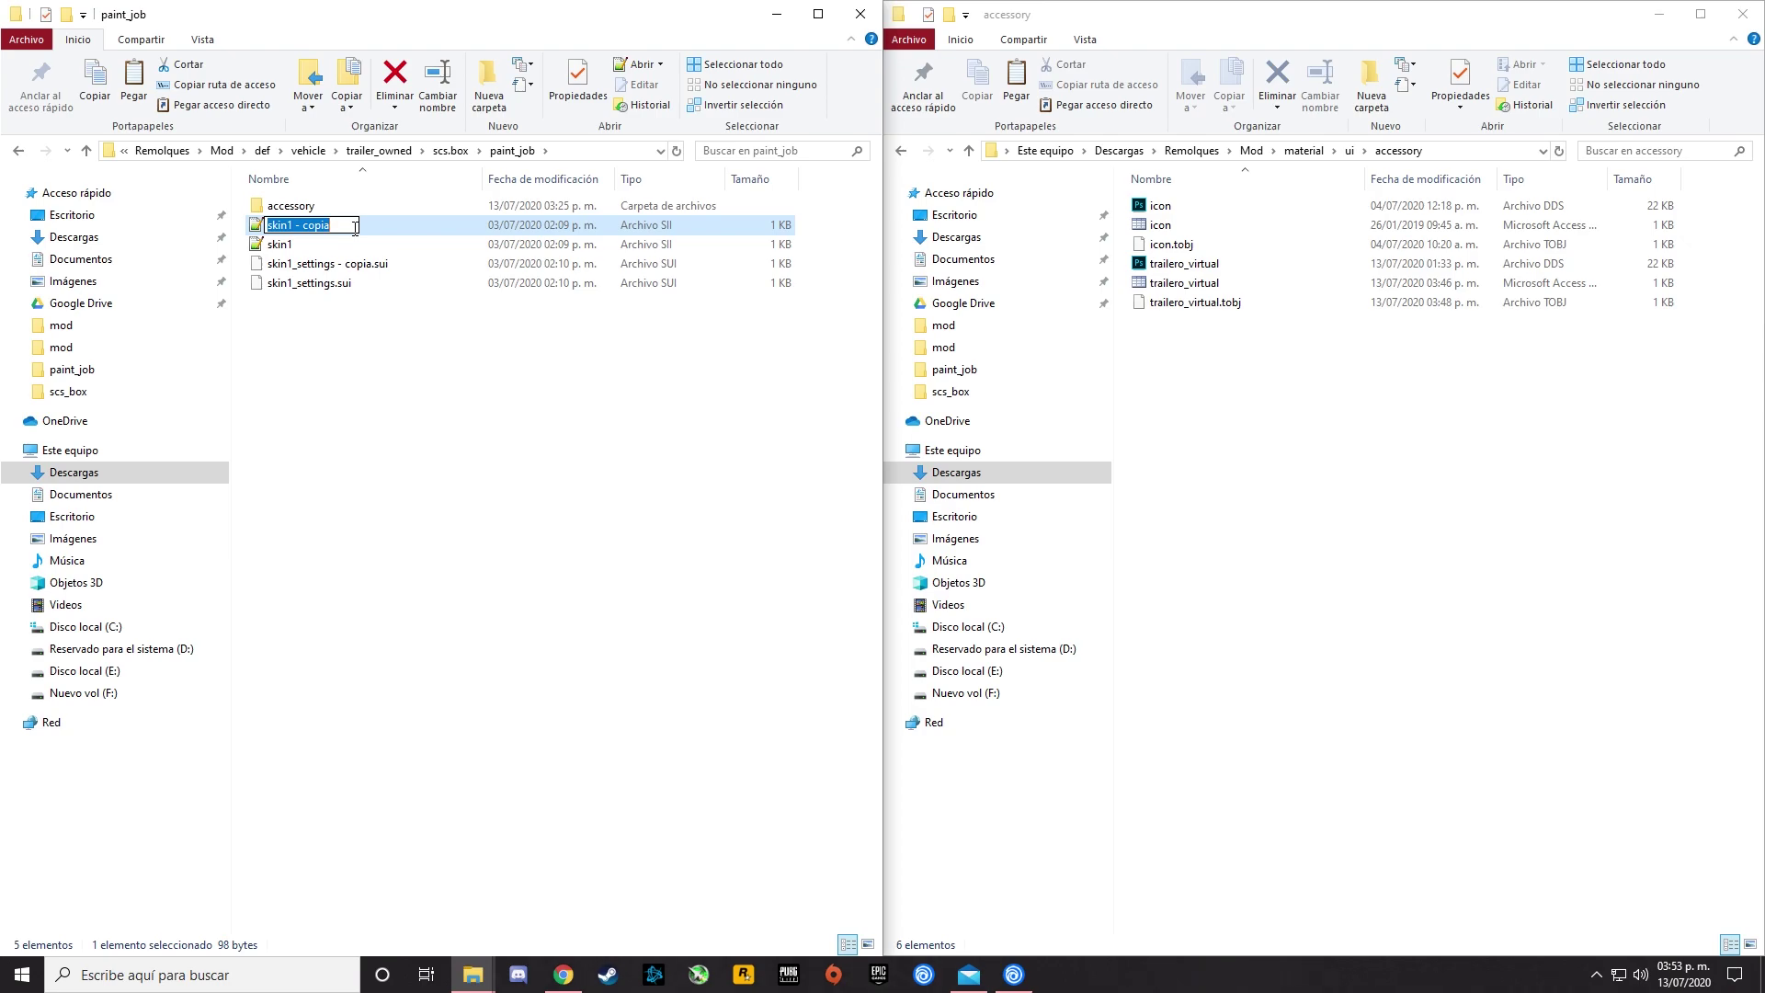
text(bimbo)
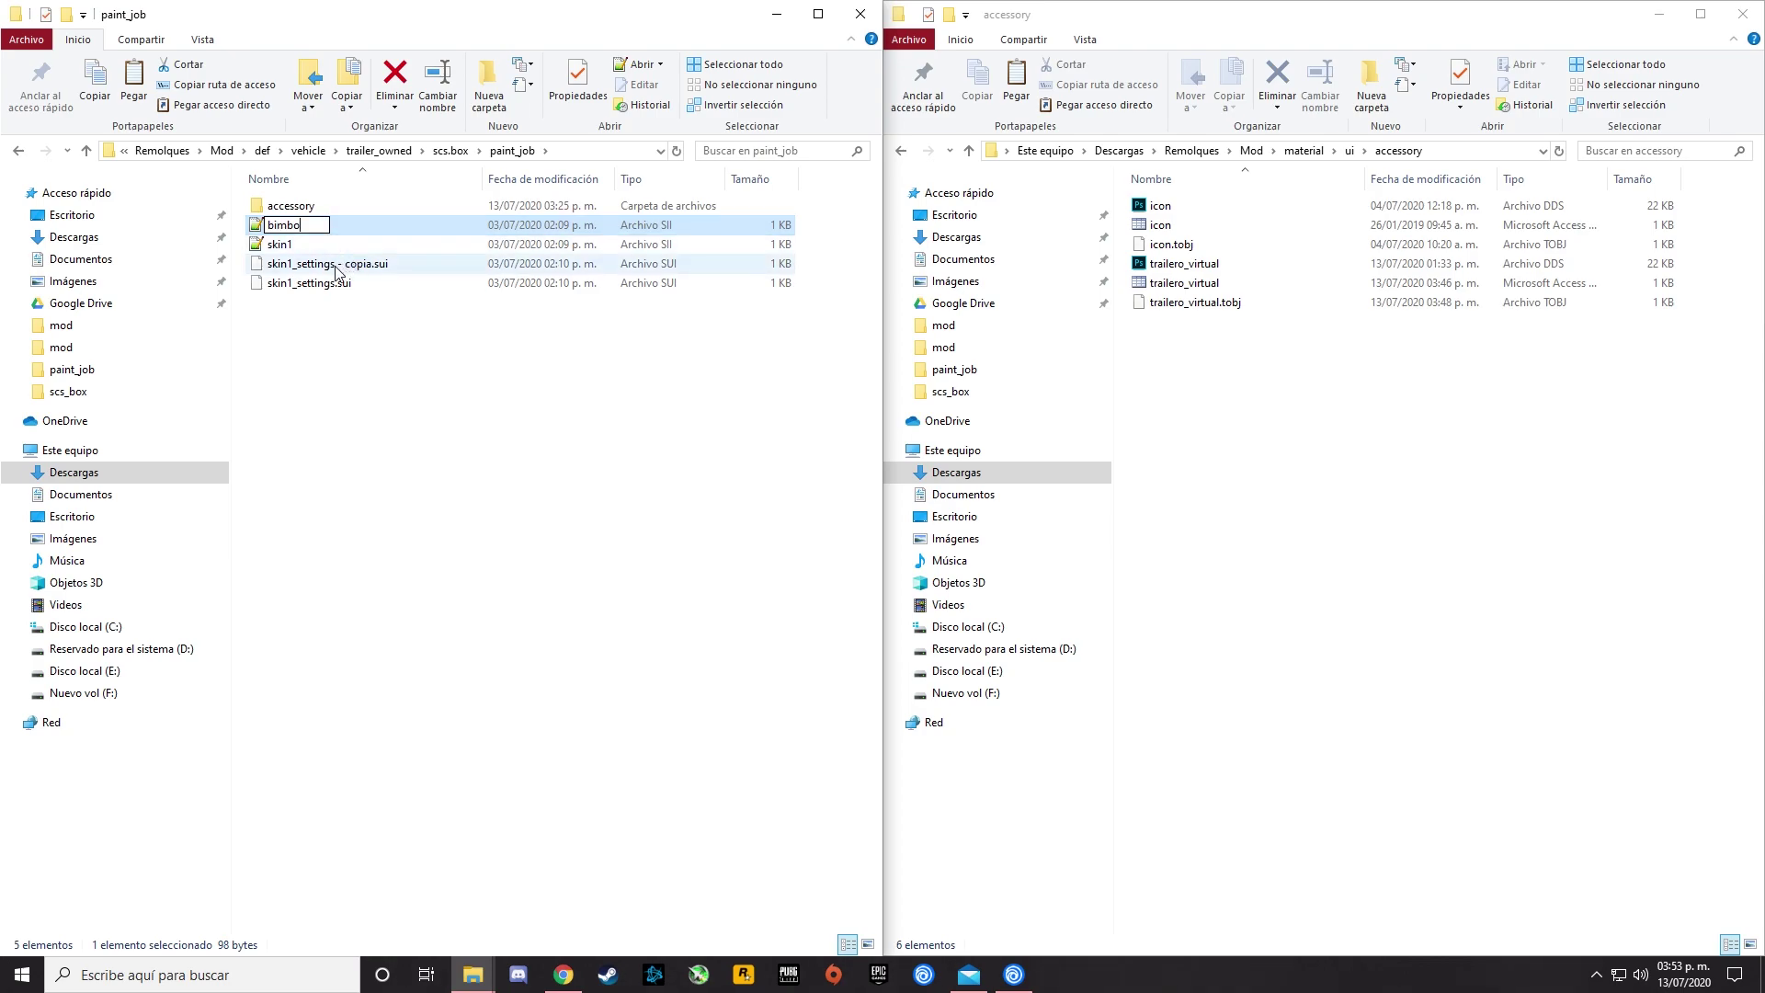
click(315, 268)
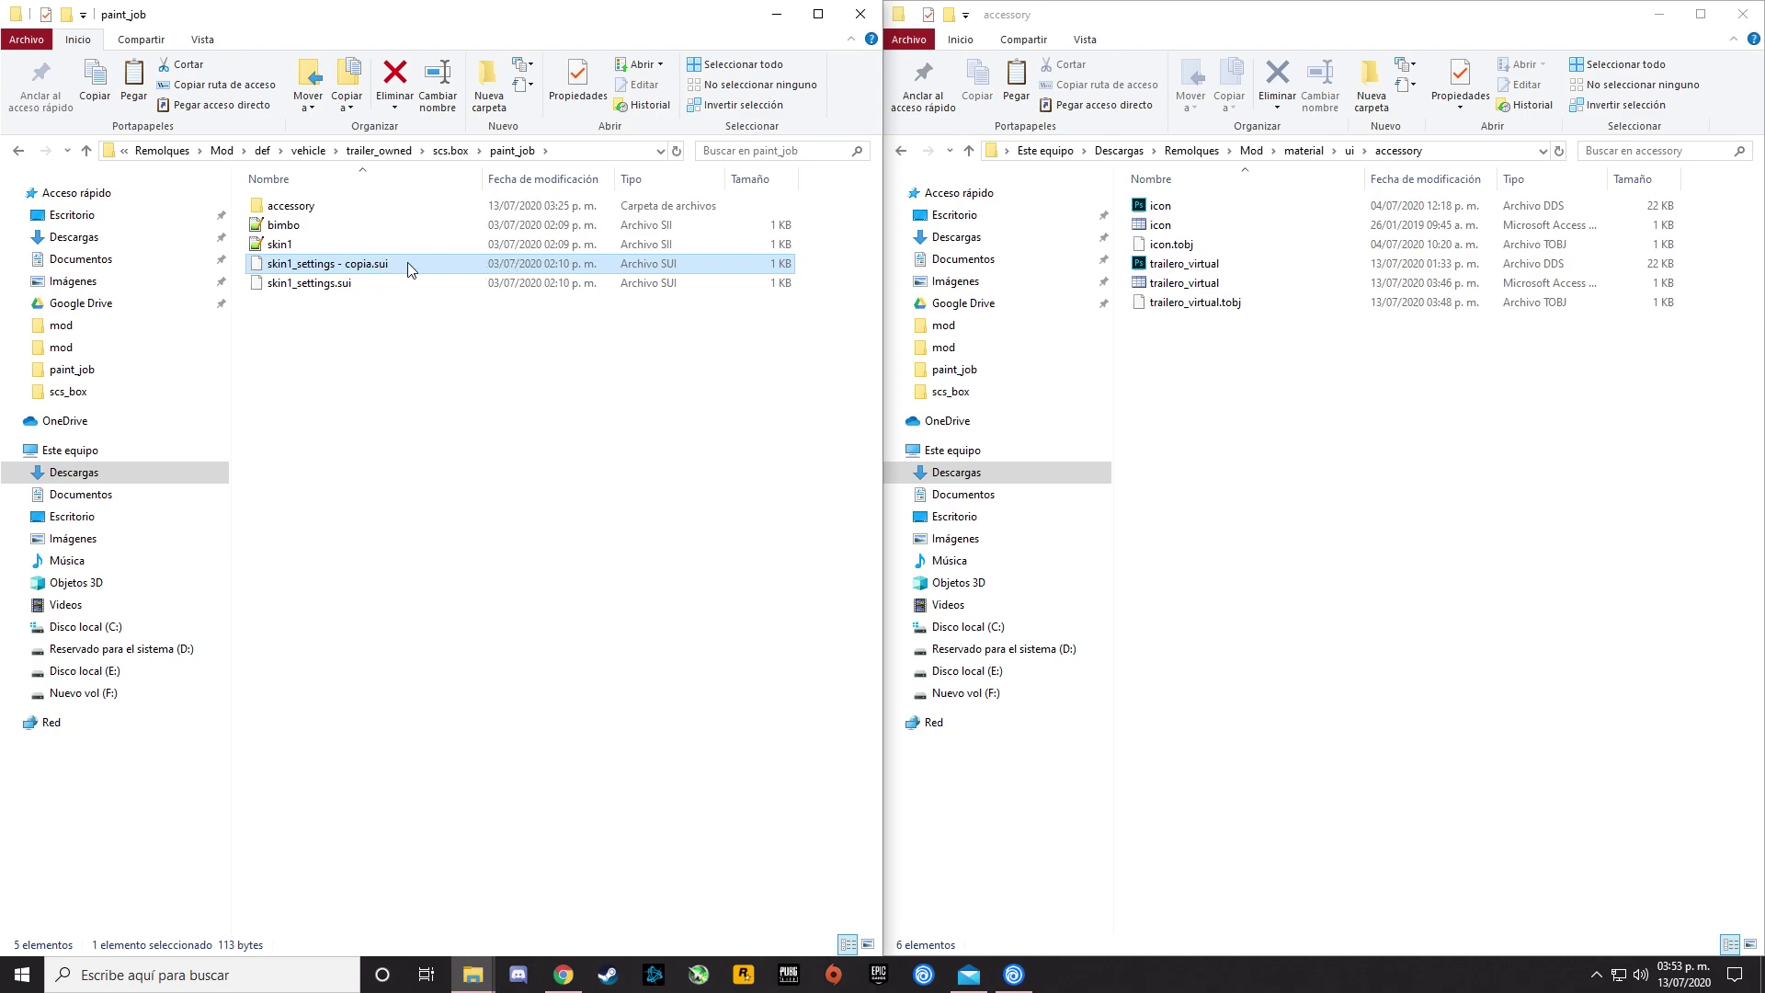
Rename the copy of skin1_settings.sui as bimbo_settings.sui, keeping its extension.
right_click(305, 268)
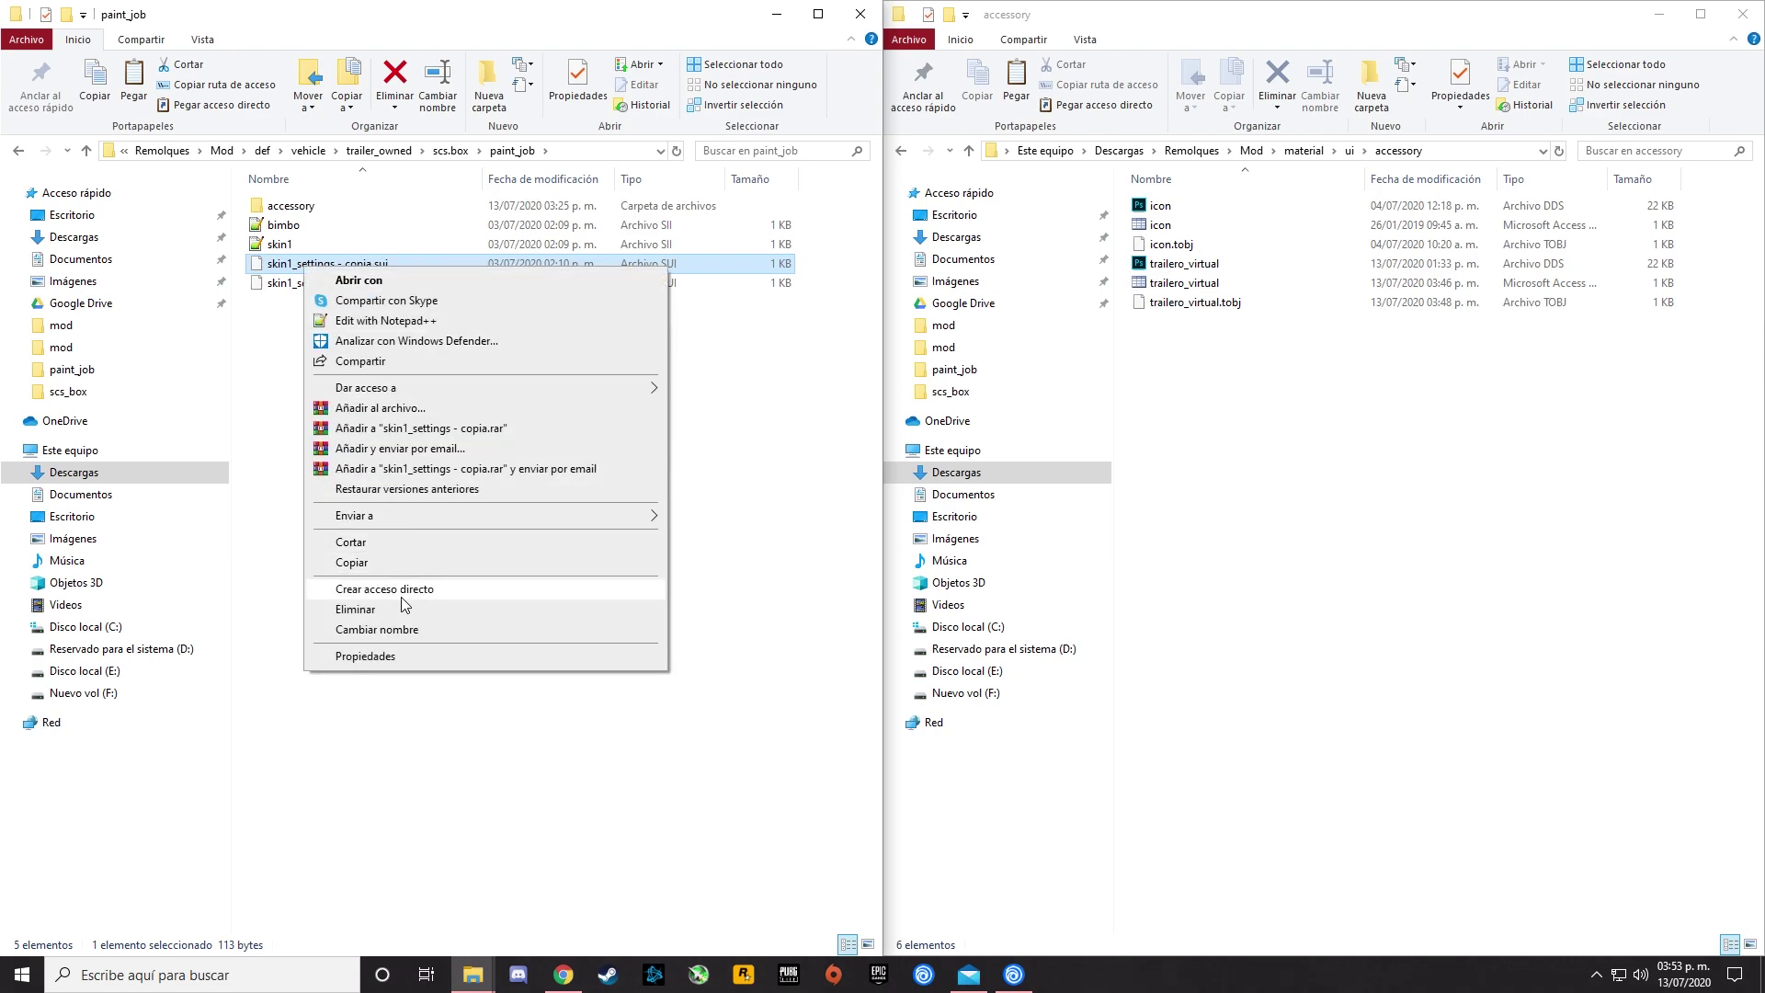
click(391, 632)
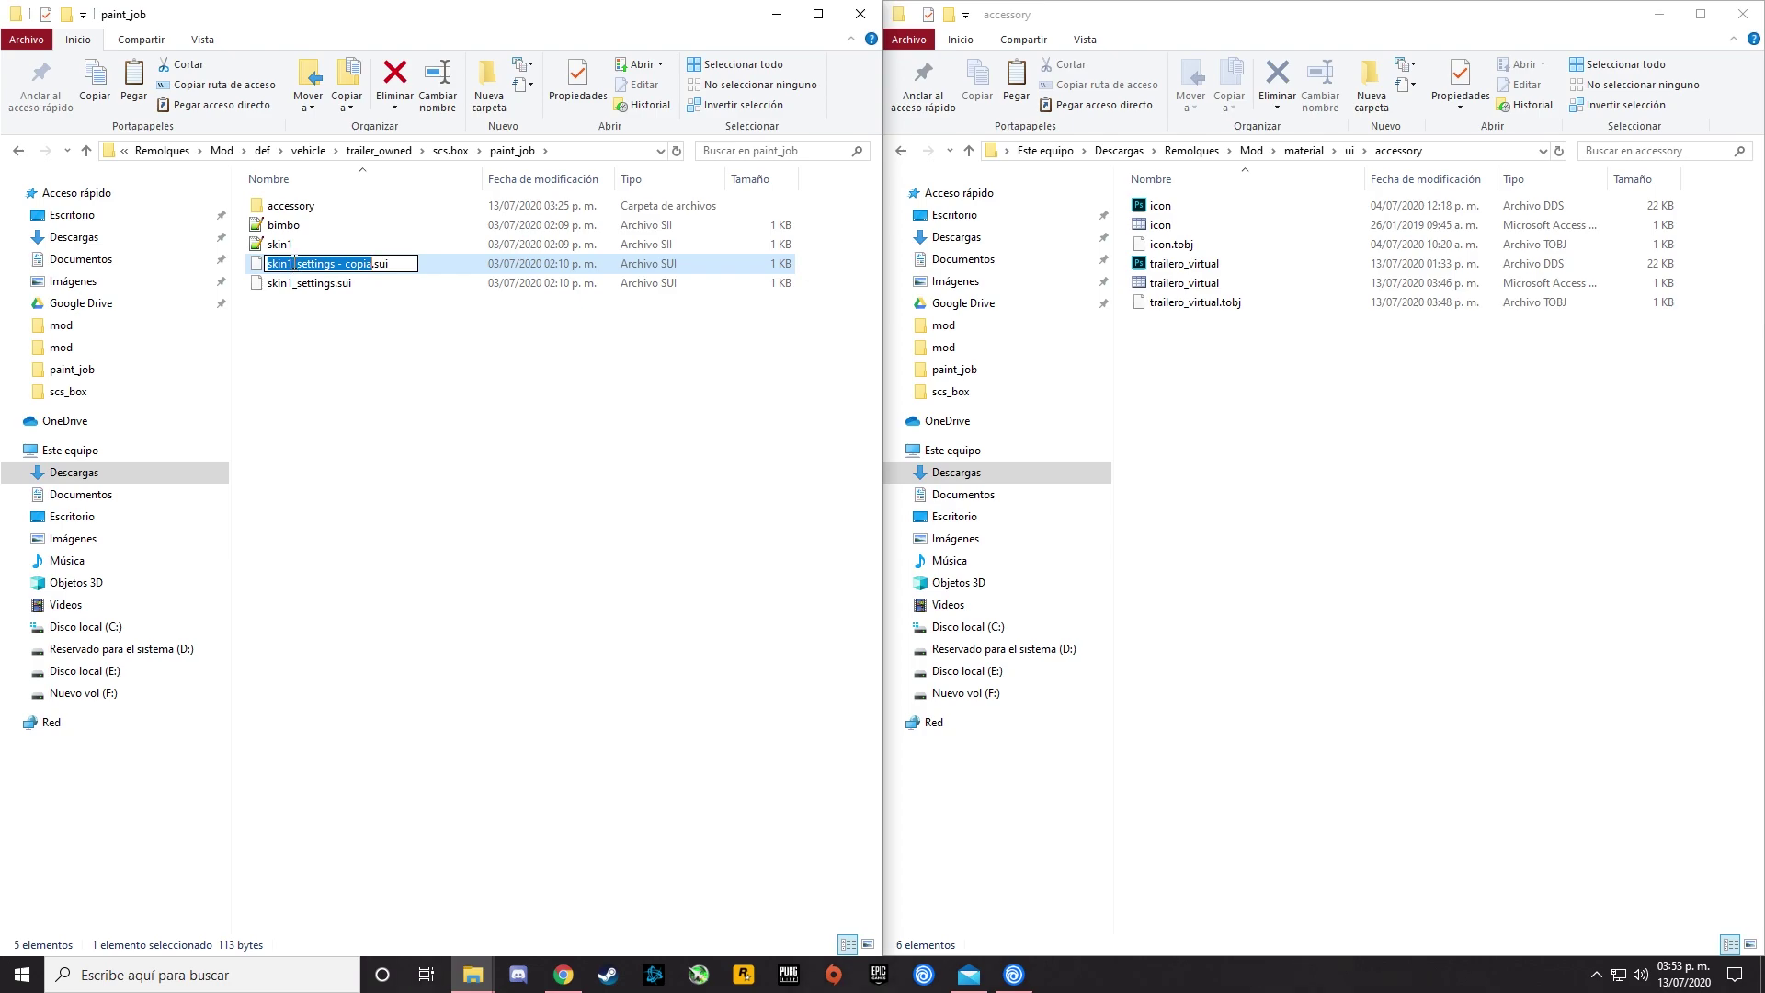
drag(294, 263, 264, 264)
click(296, 264)
key(shift+Home)
drag(296, 266, 328, 273)
click(295, 268)
key(BackSpace)
key(BackSpace)
key(BackSpace)
key(BackSpace)
key(BackSpace)
text(bimbo)
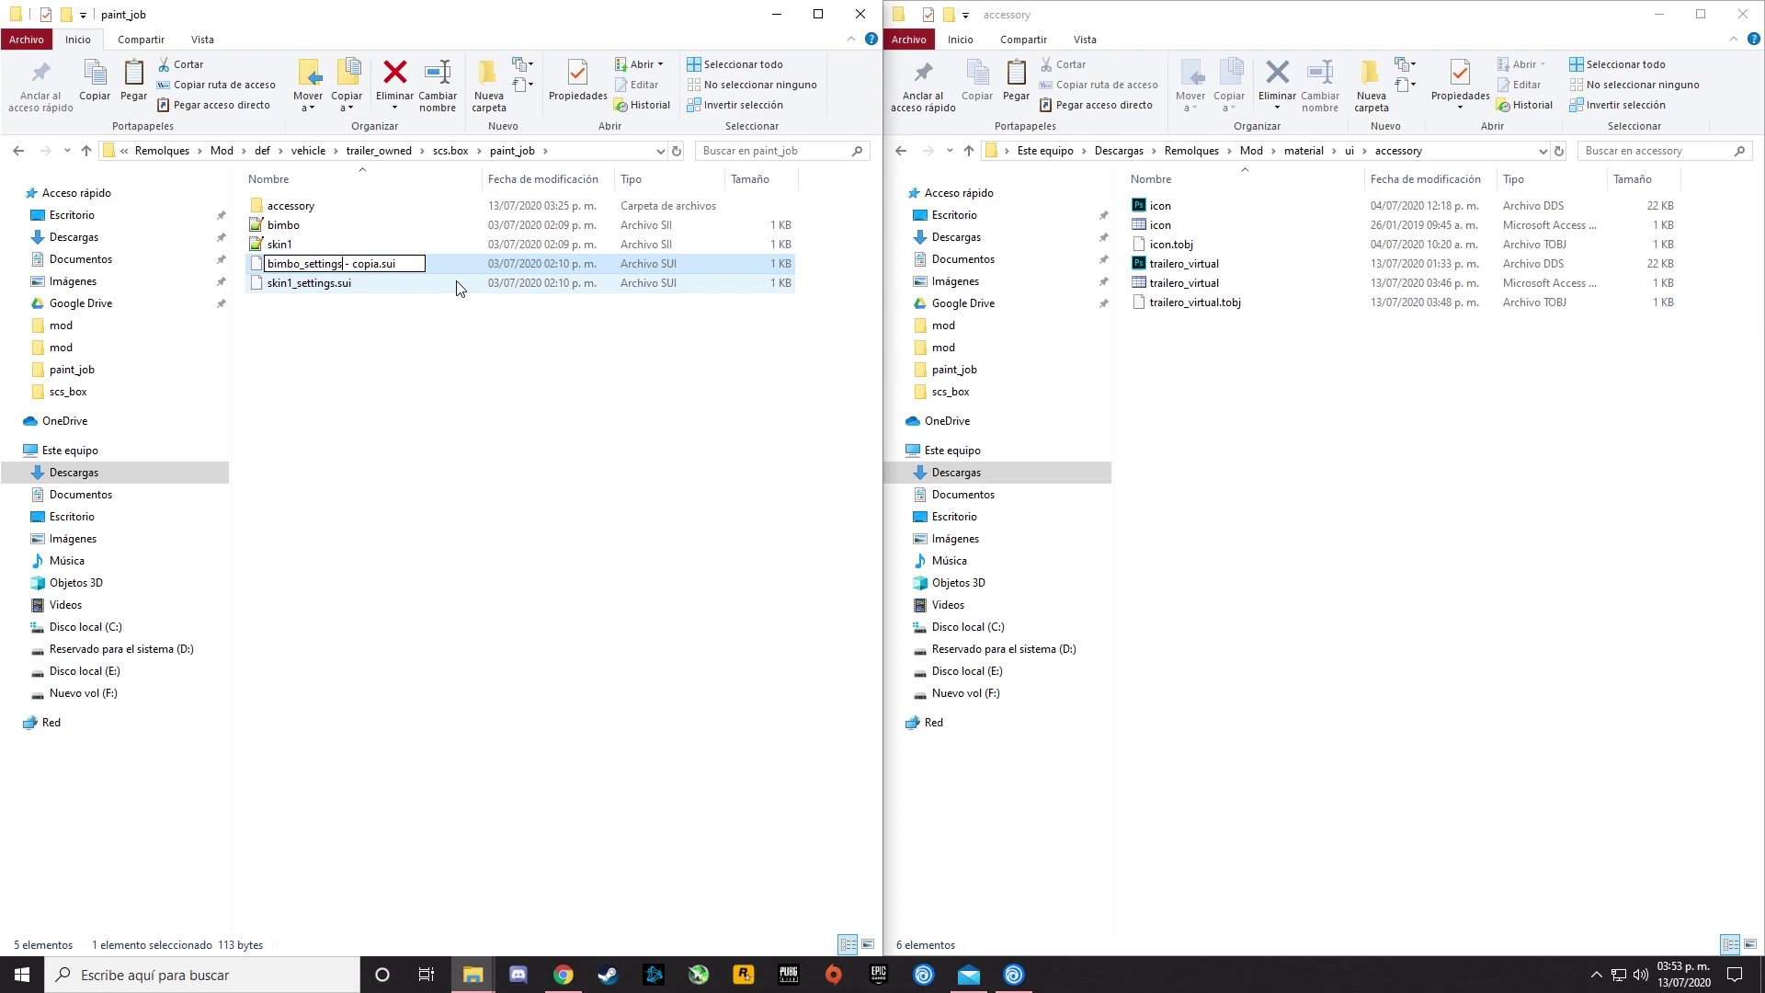
key(Delete)
key(Delete)
key(Delete)
key(Delete)
key(Delete)
key(Delete)
key(Delete)
key(Delete)
key(Return)
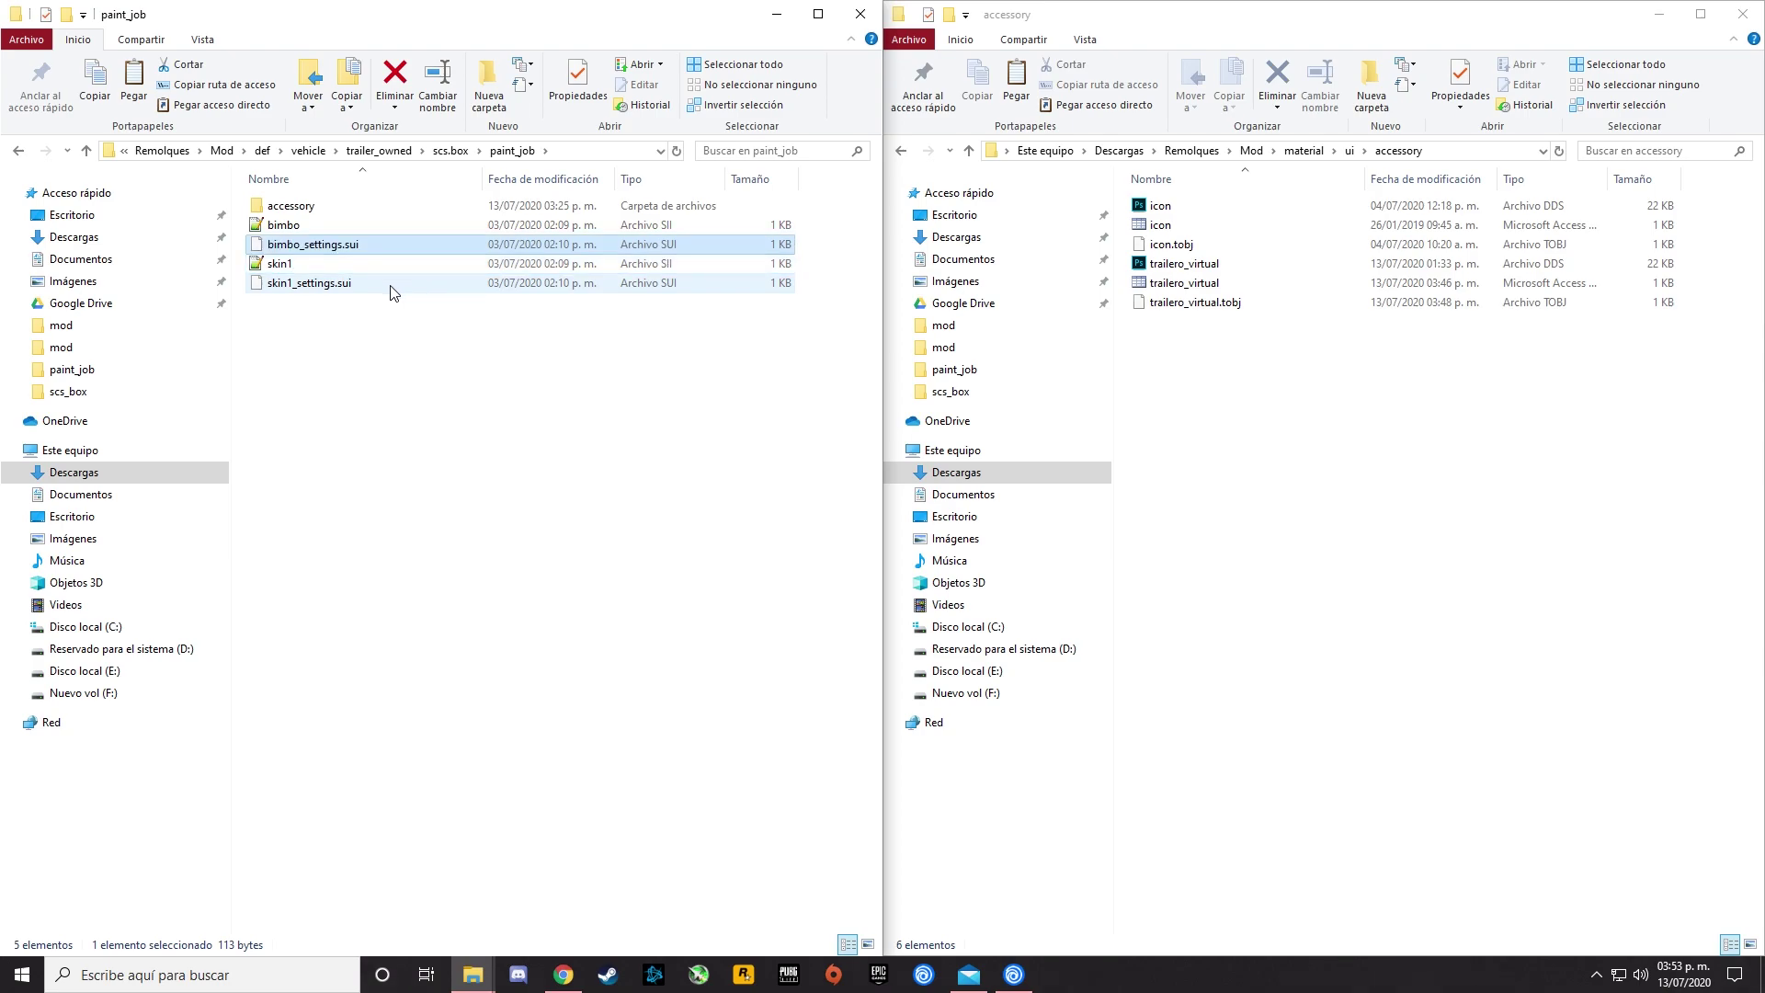
click(300, 231)
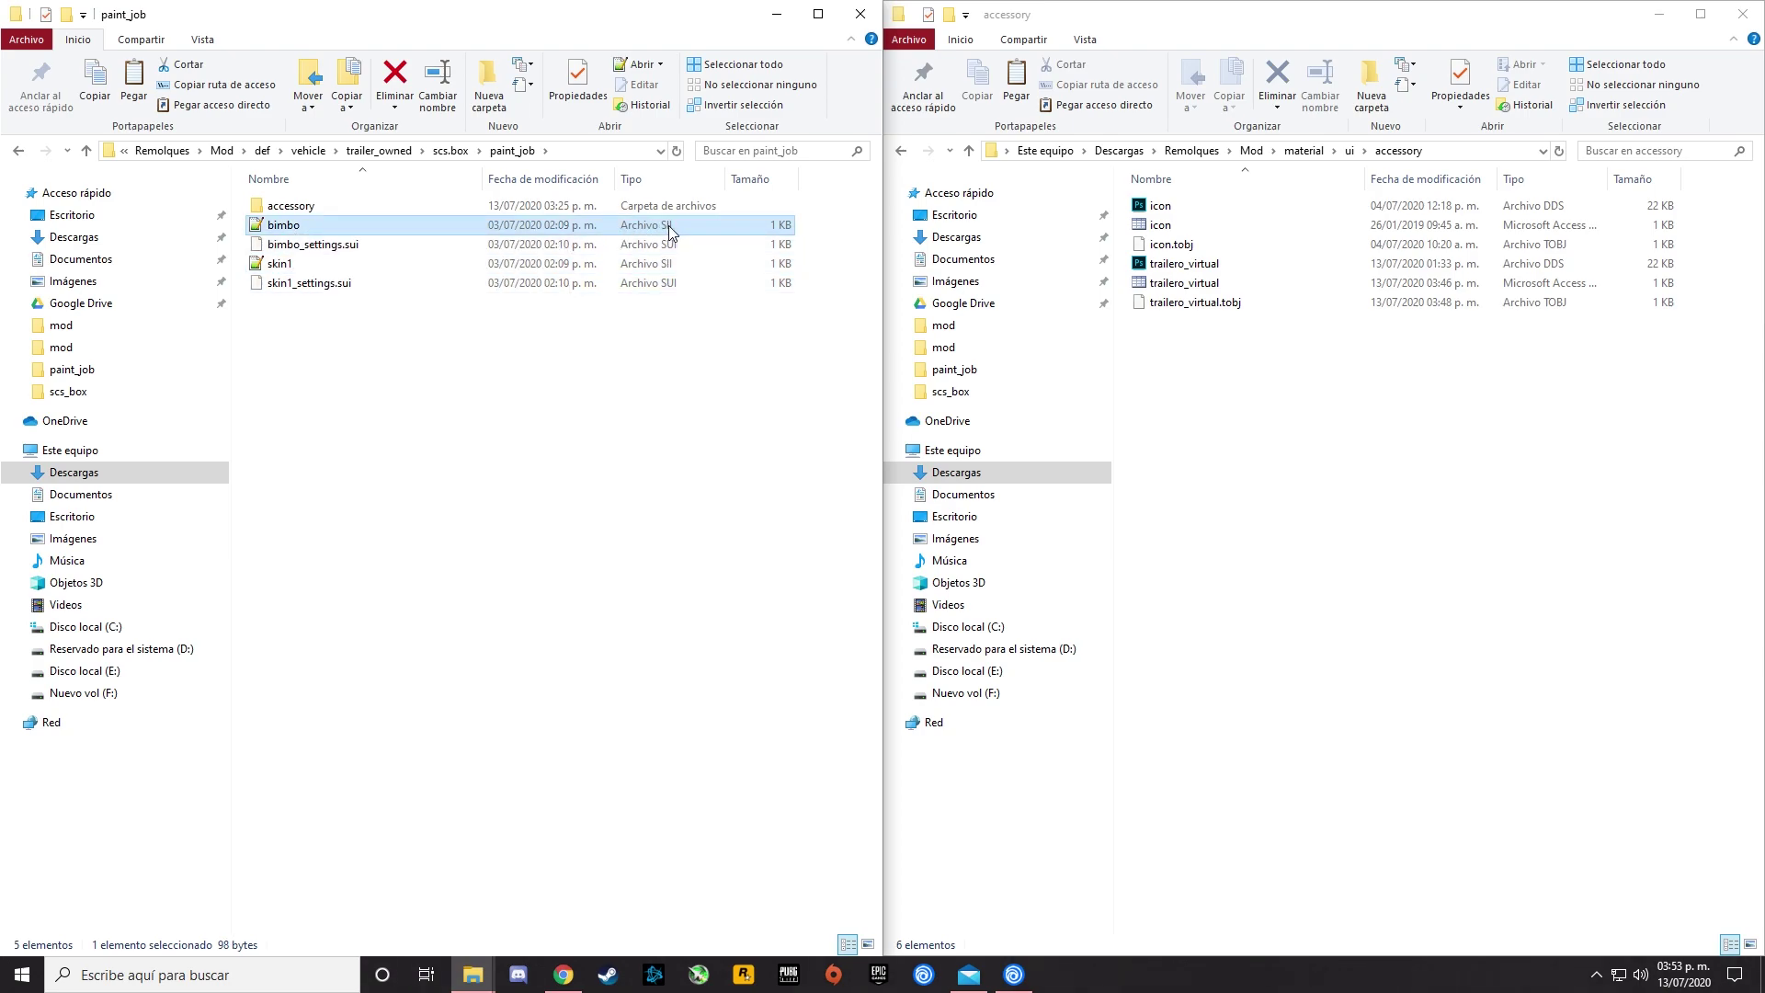
click(304, 244)
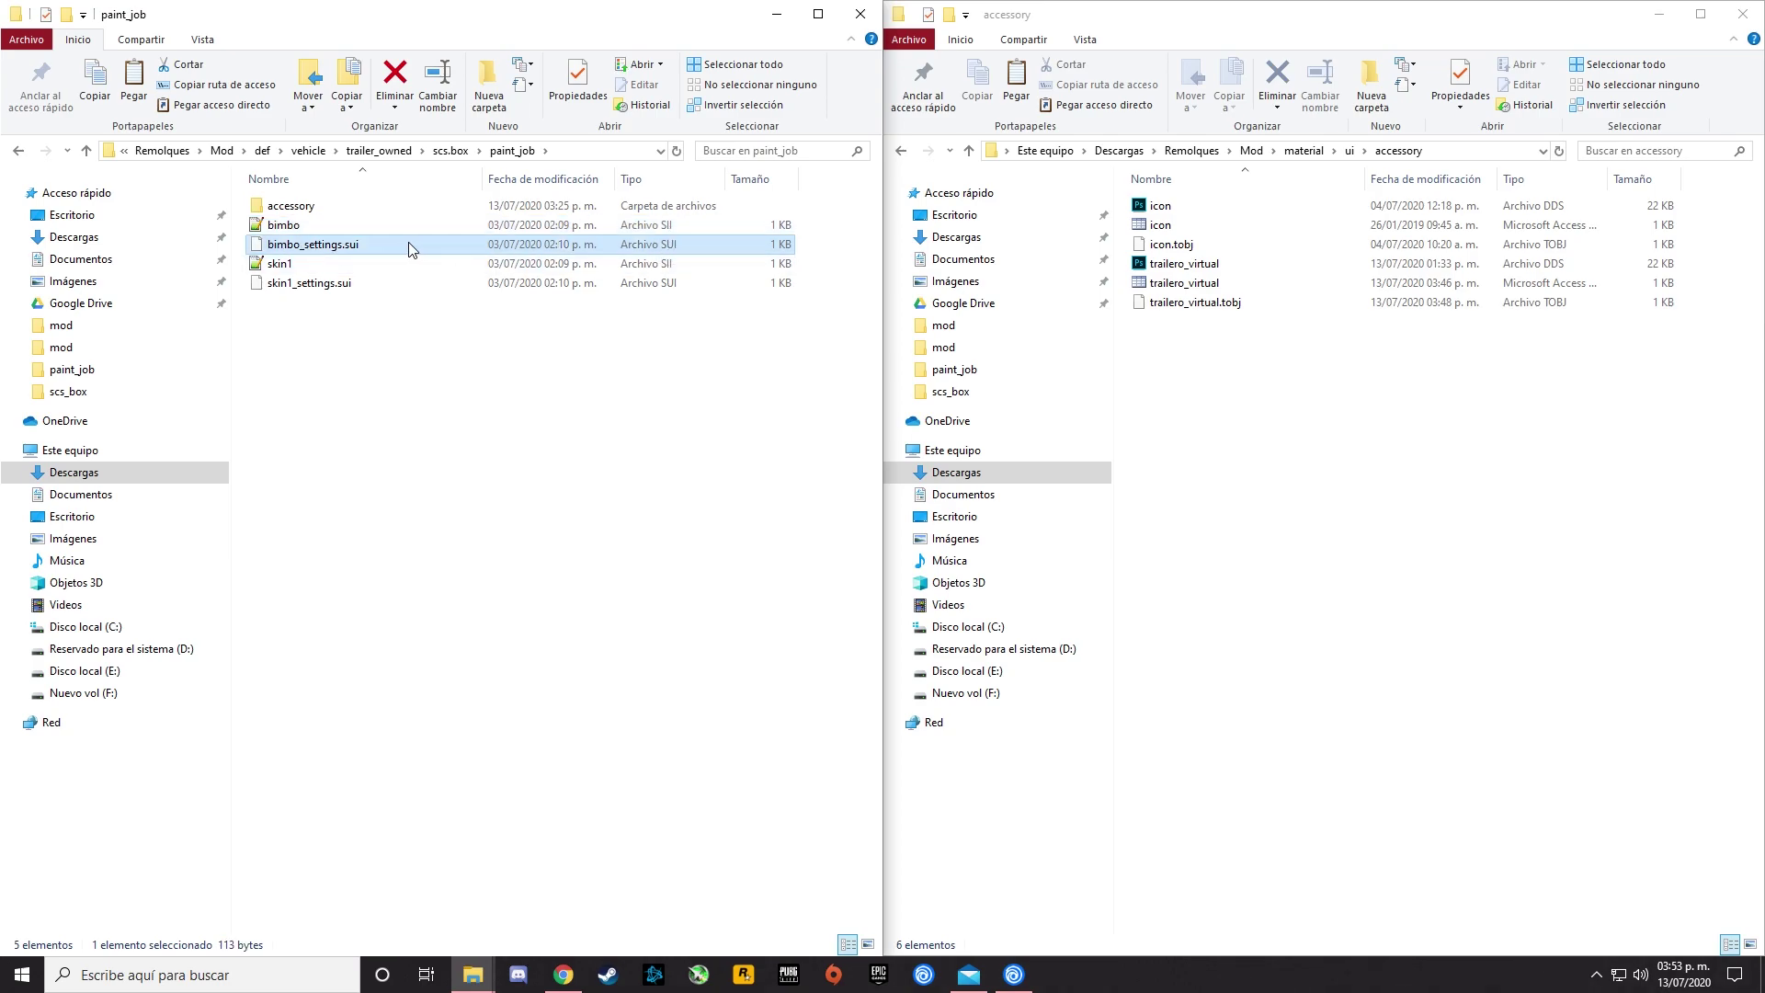
right_click(300, 253)
click(404, 613)
key(Return)
key(Return)
key(Escape)
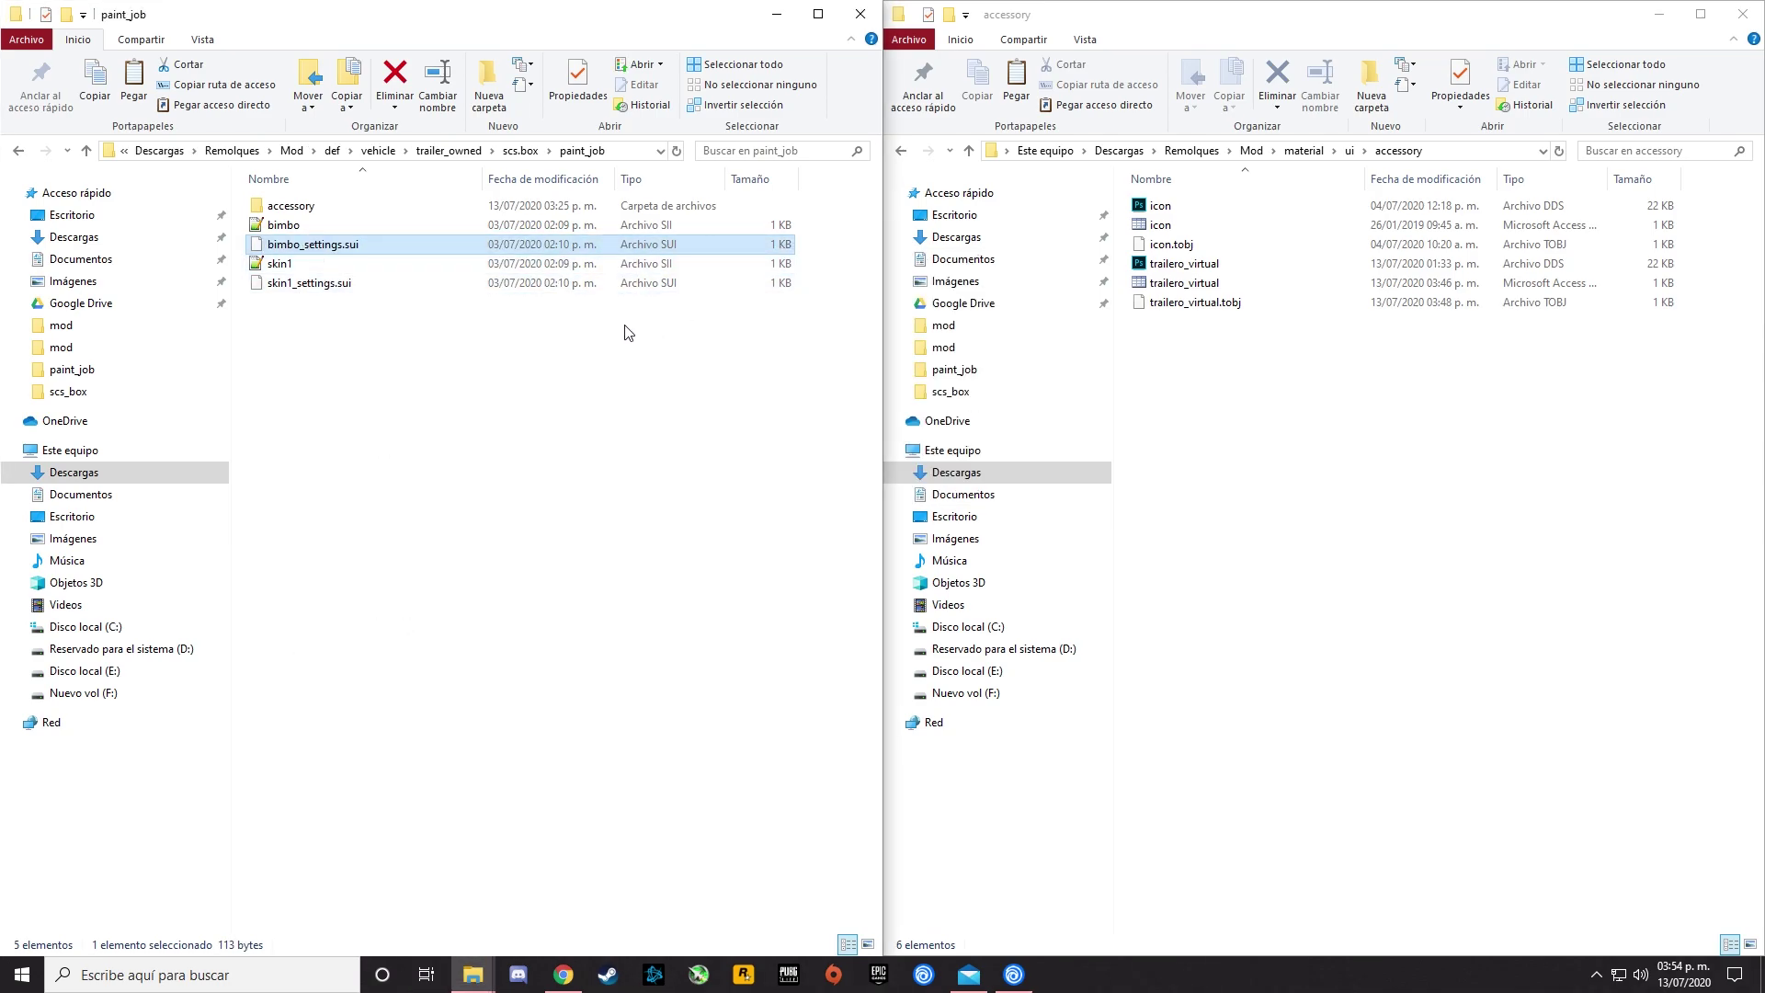
right_click(336, 244)
click(423, 614)
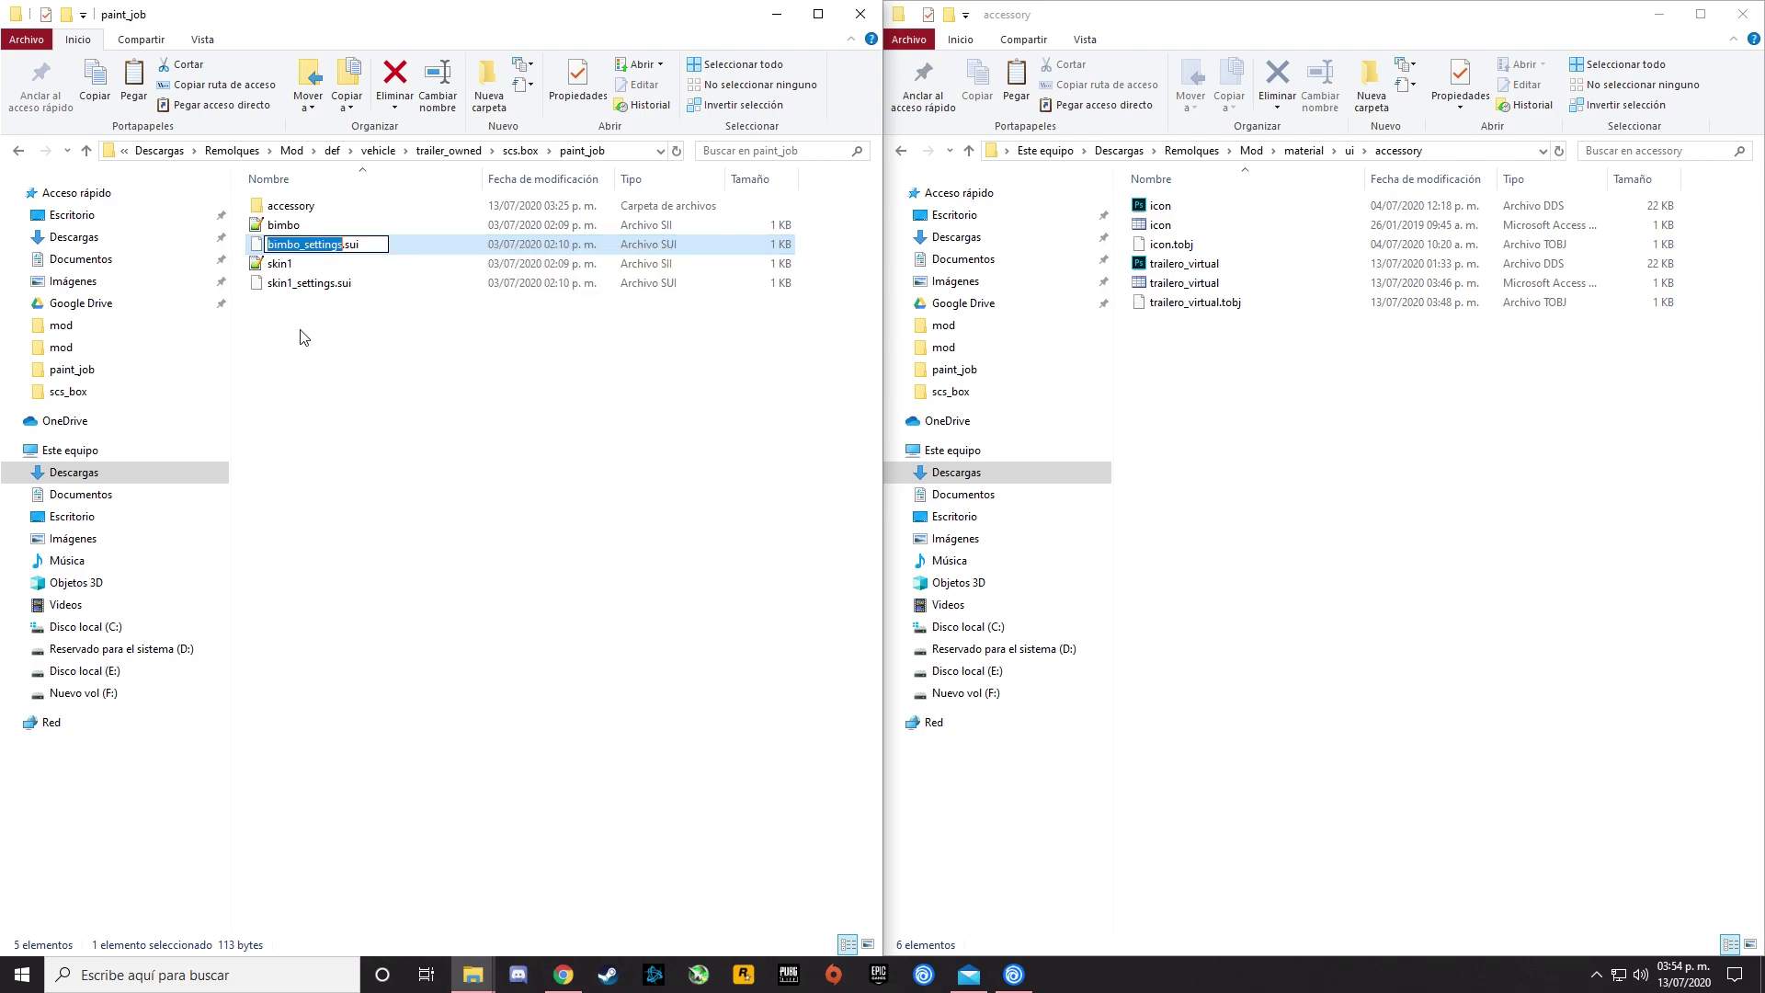
click(299, 245)
click(393, 386)
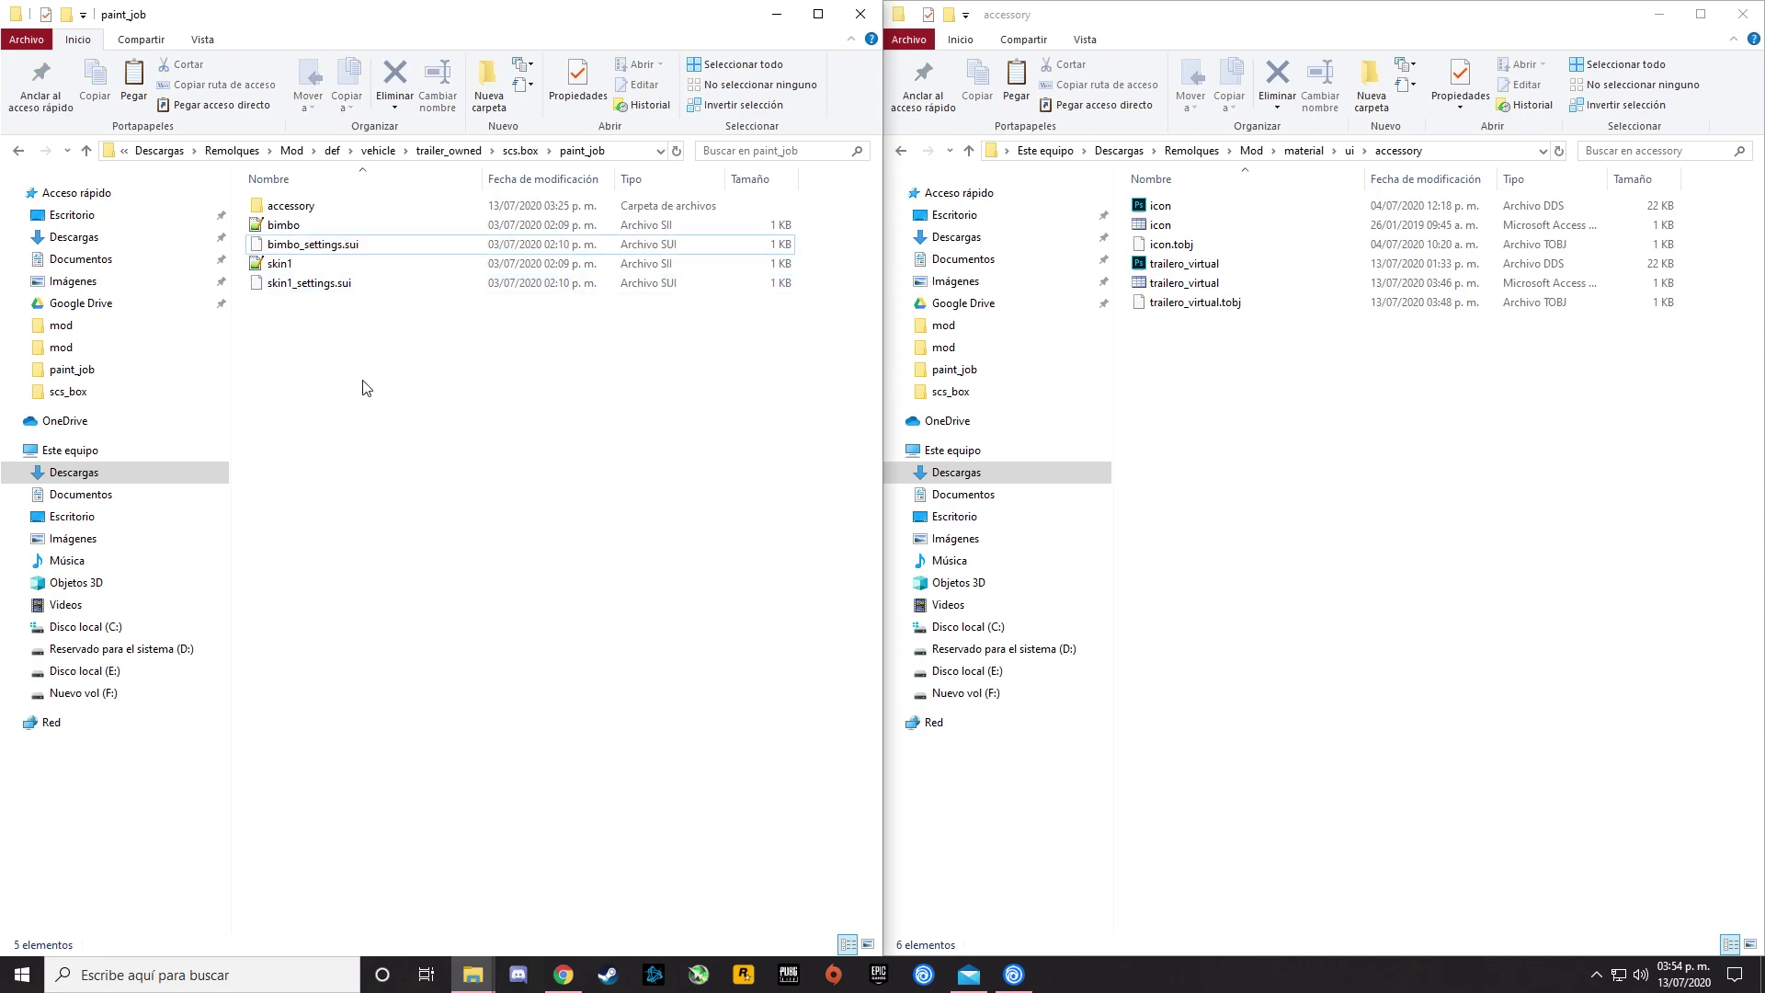
Open the bimbo SII file from the paint_job folder in Notepad++ and move its window clear of the file list.
click(280, 228)
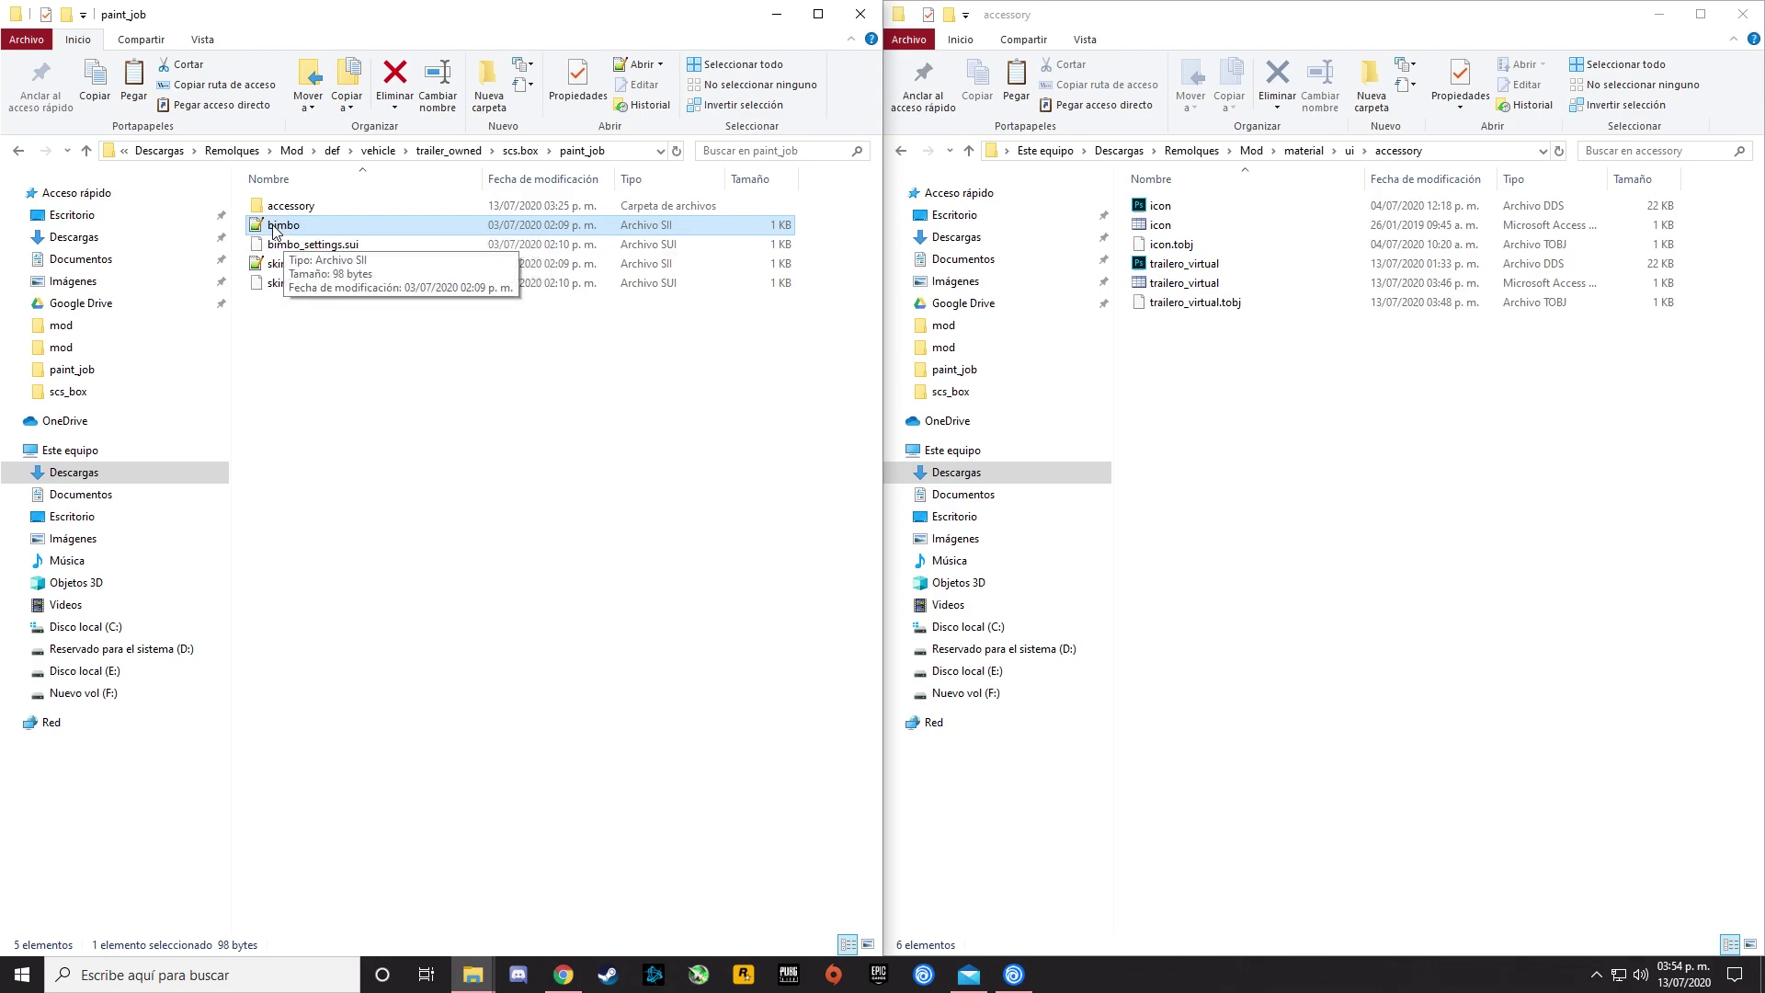
right_click(272, 230)
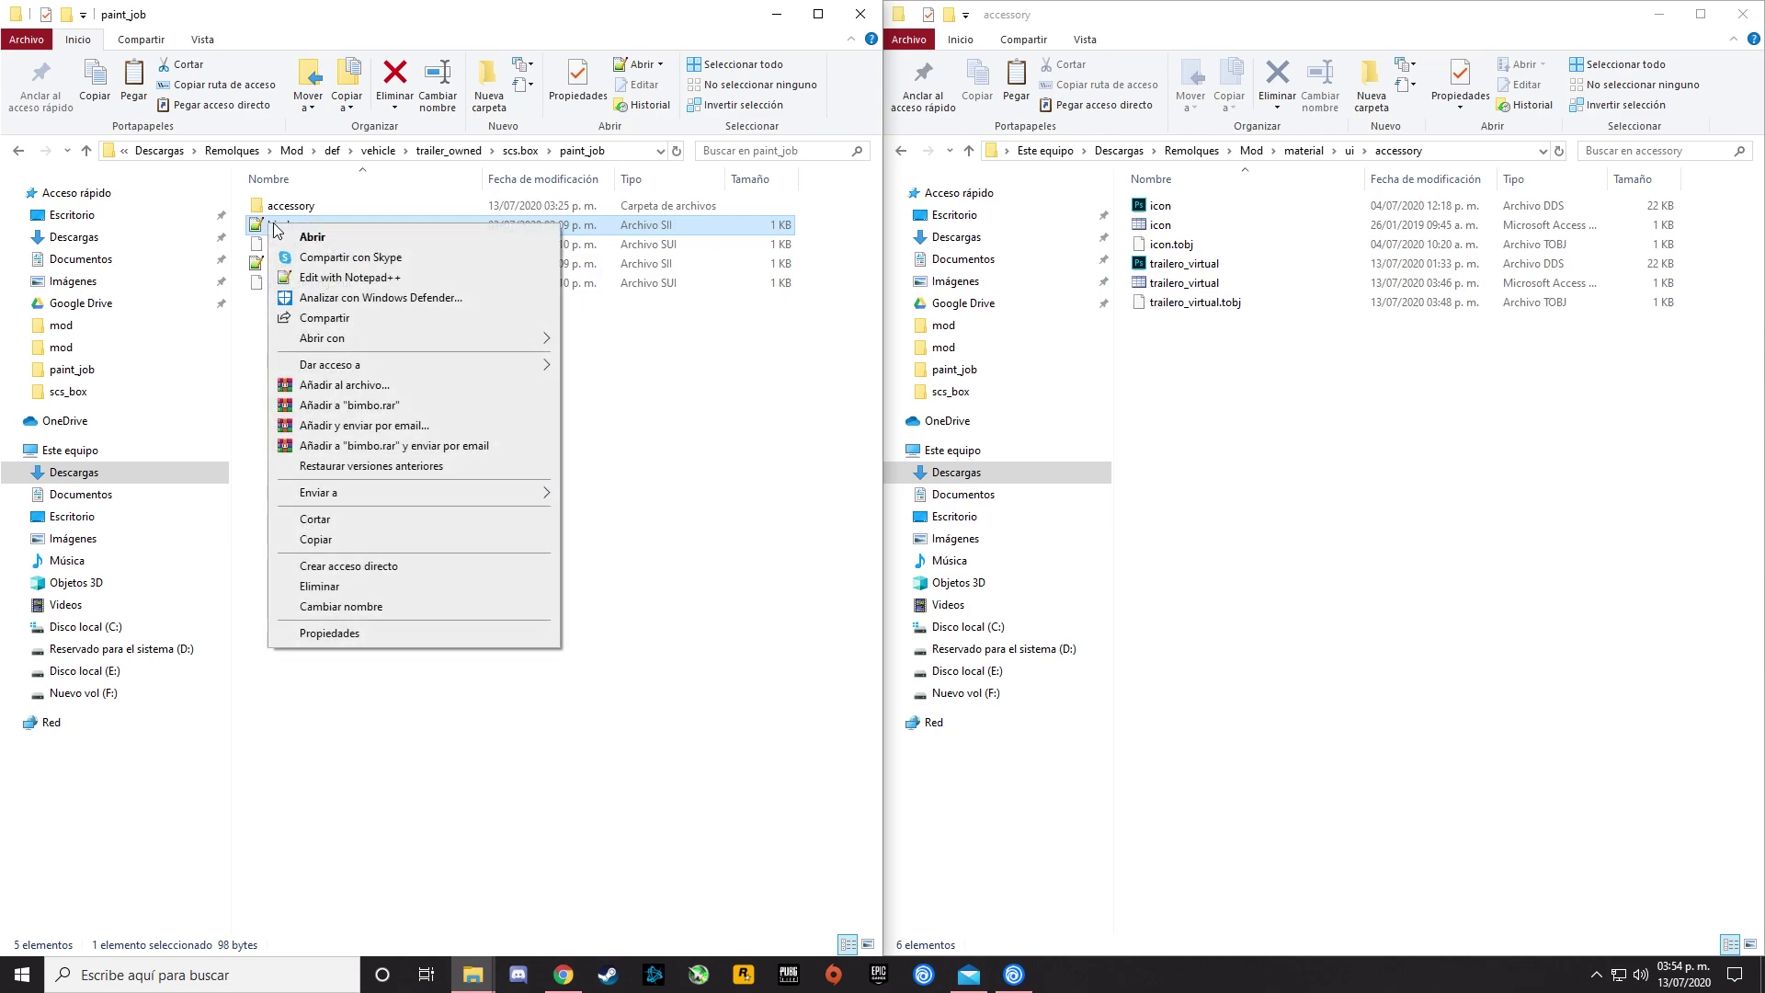
mouse_move(366, 342)
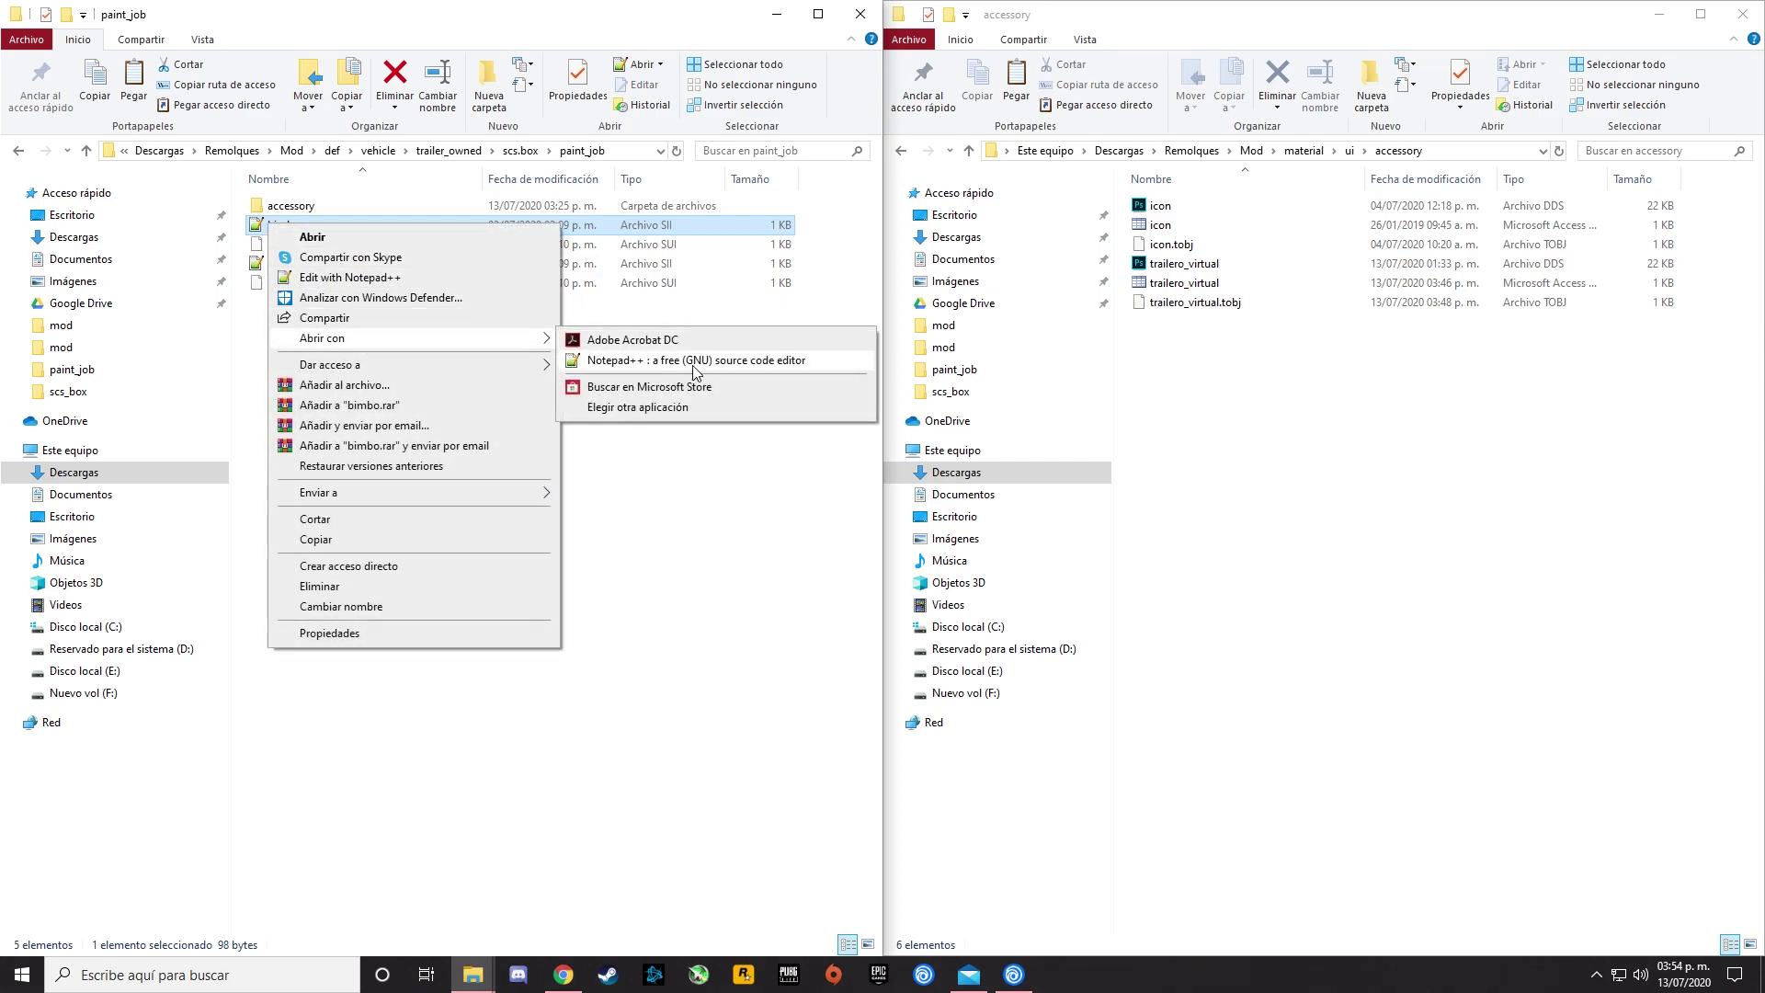
click(641, 407)
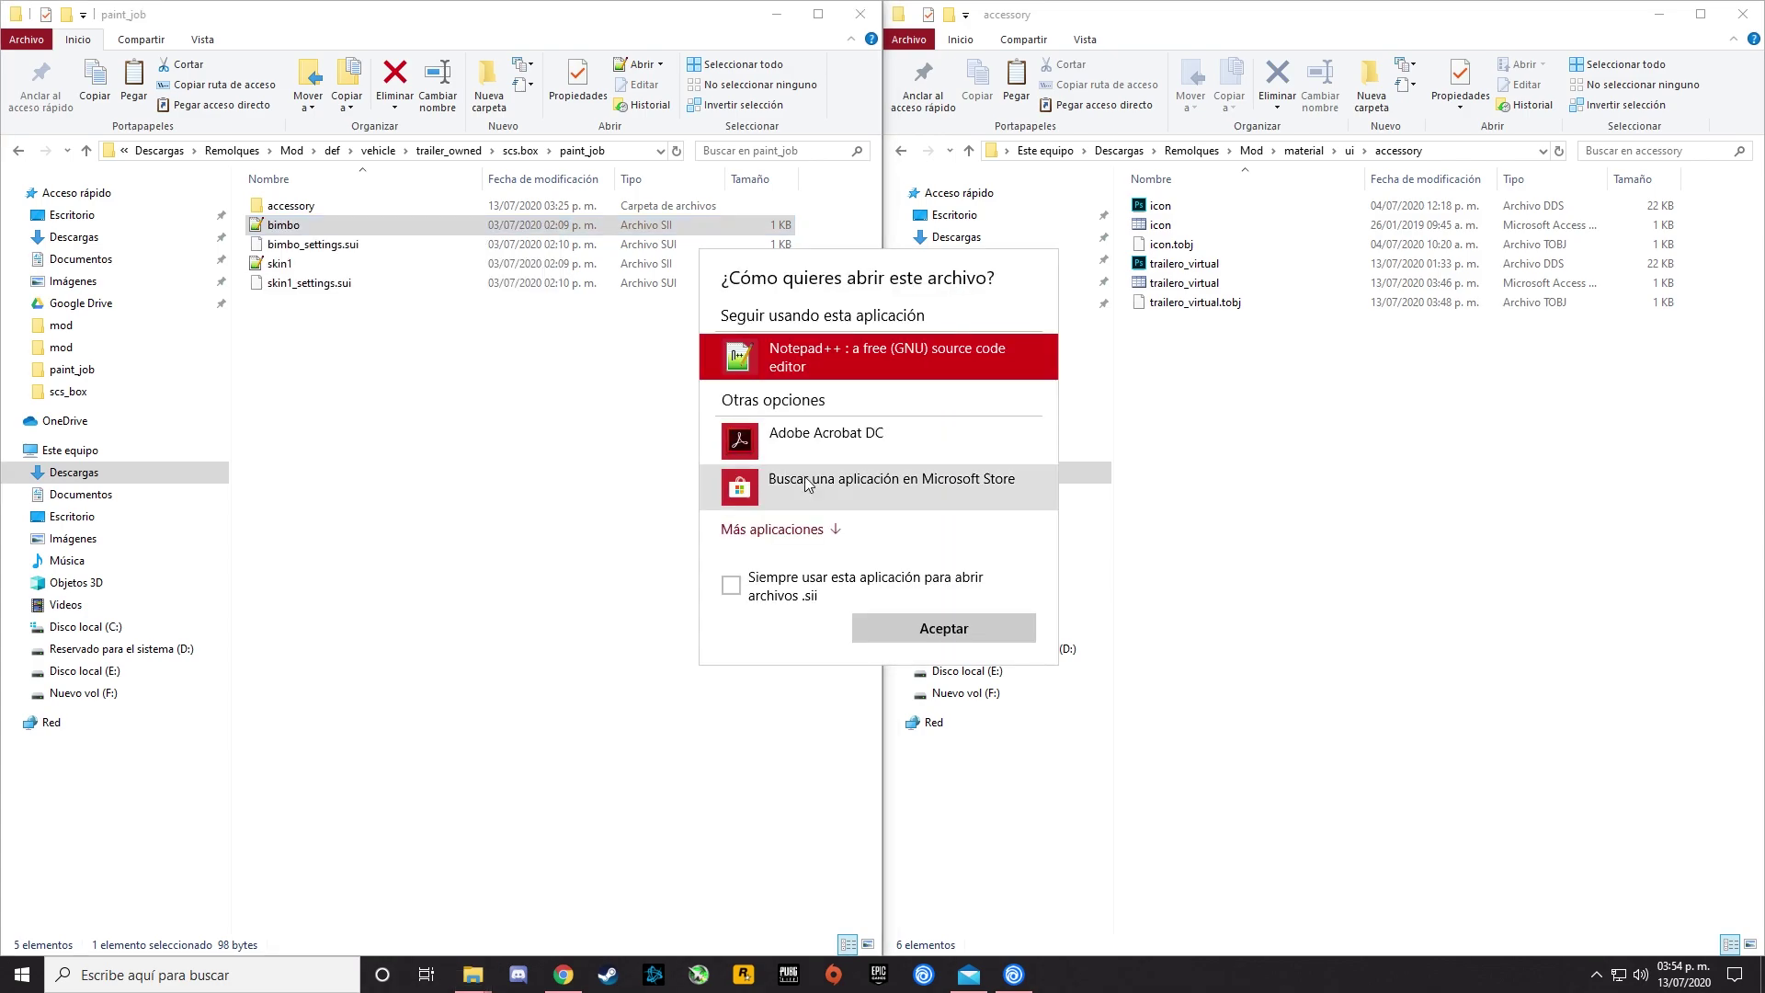
click(800, 635)
scroll(772, 536, down, 6)
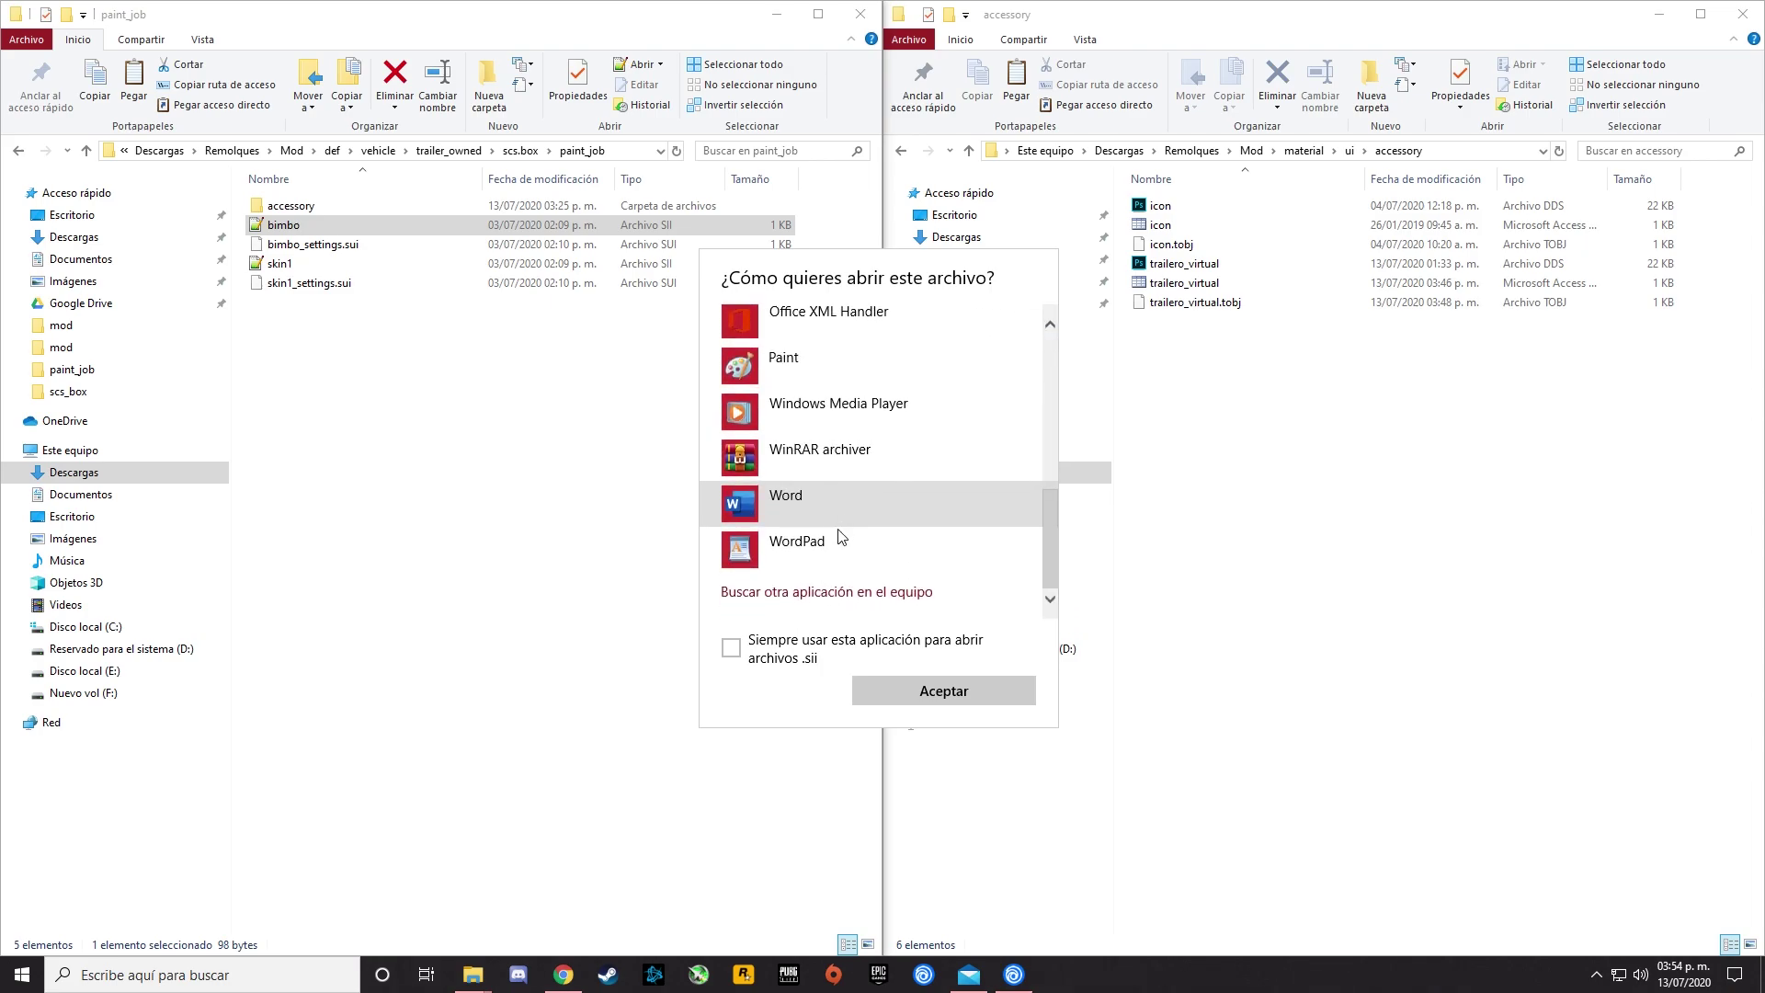
click(980, 688)
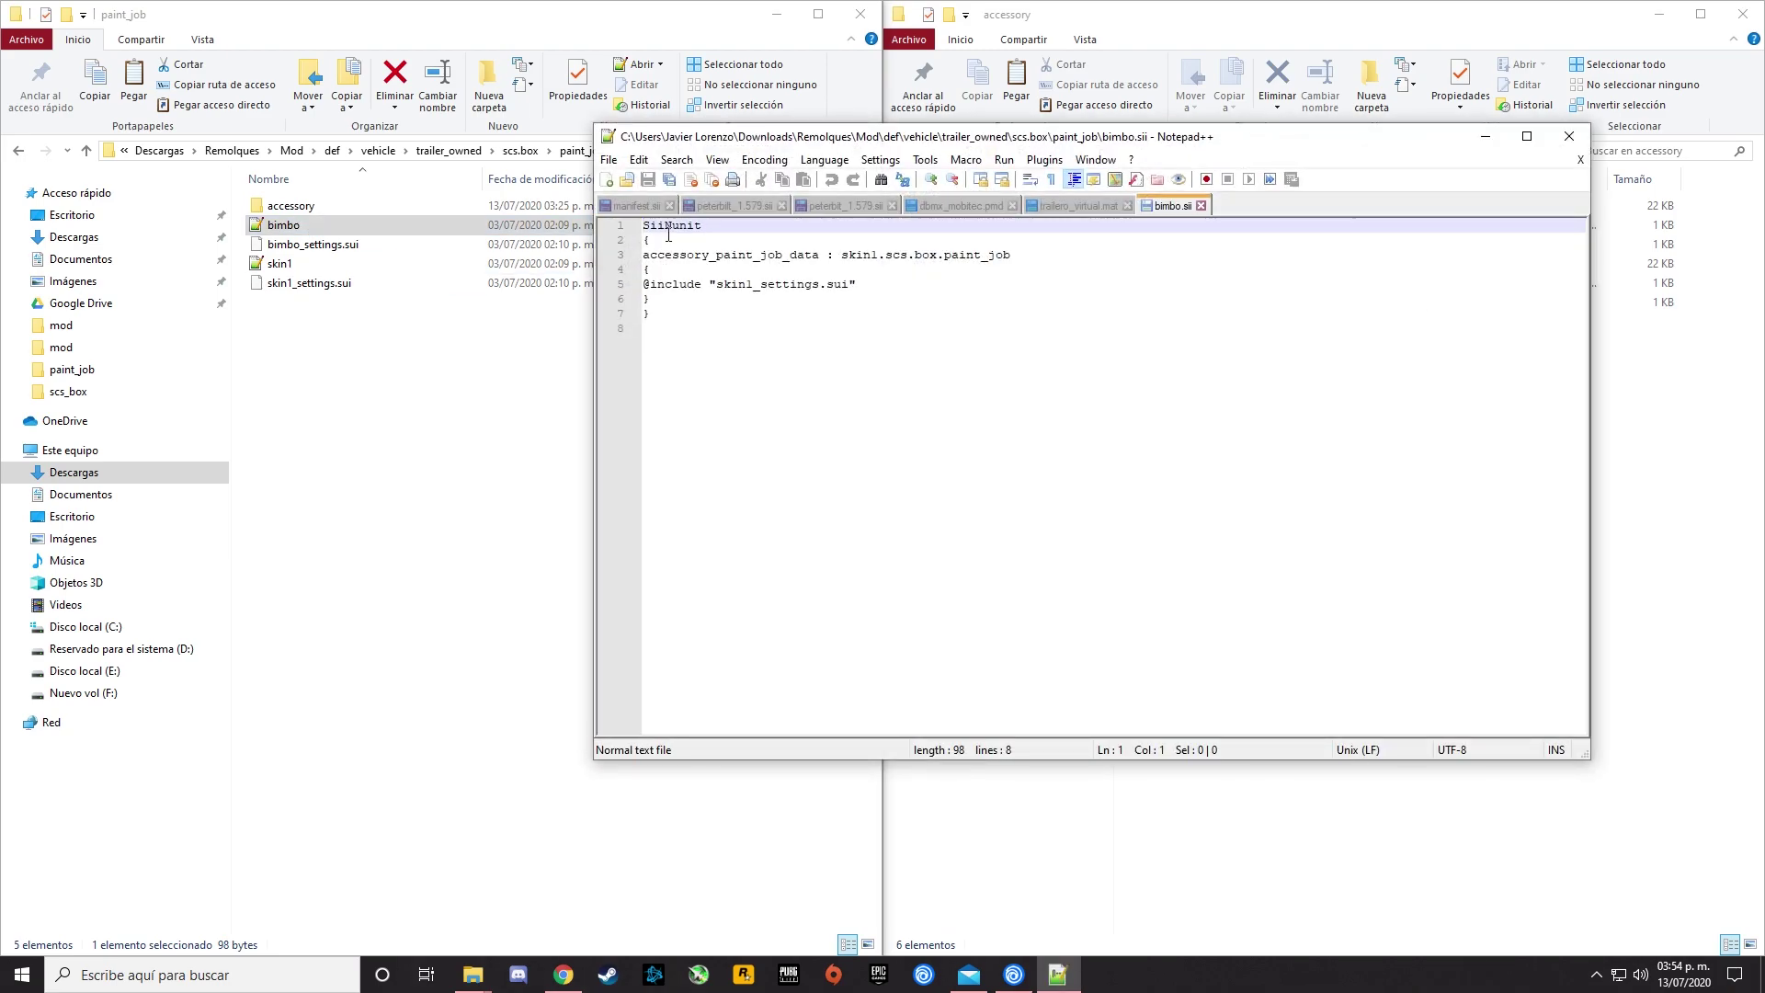
drag(897, 145, 1047, 120)
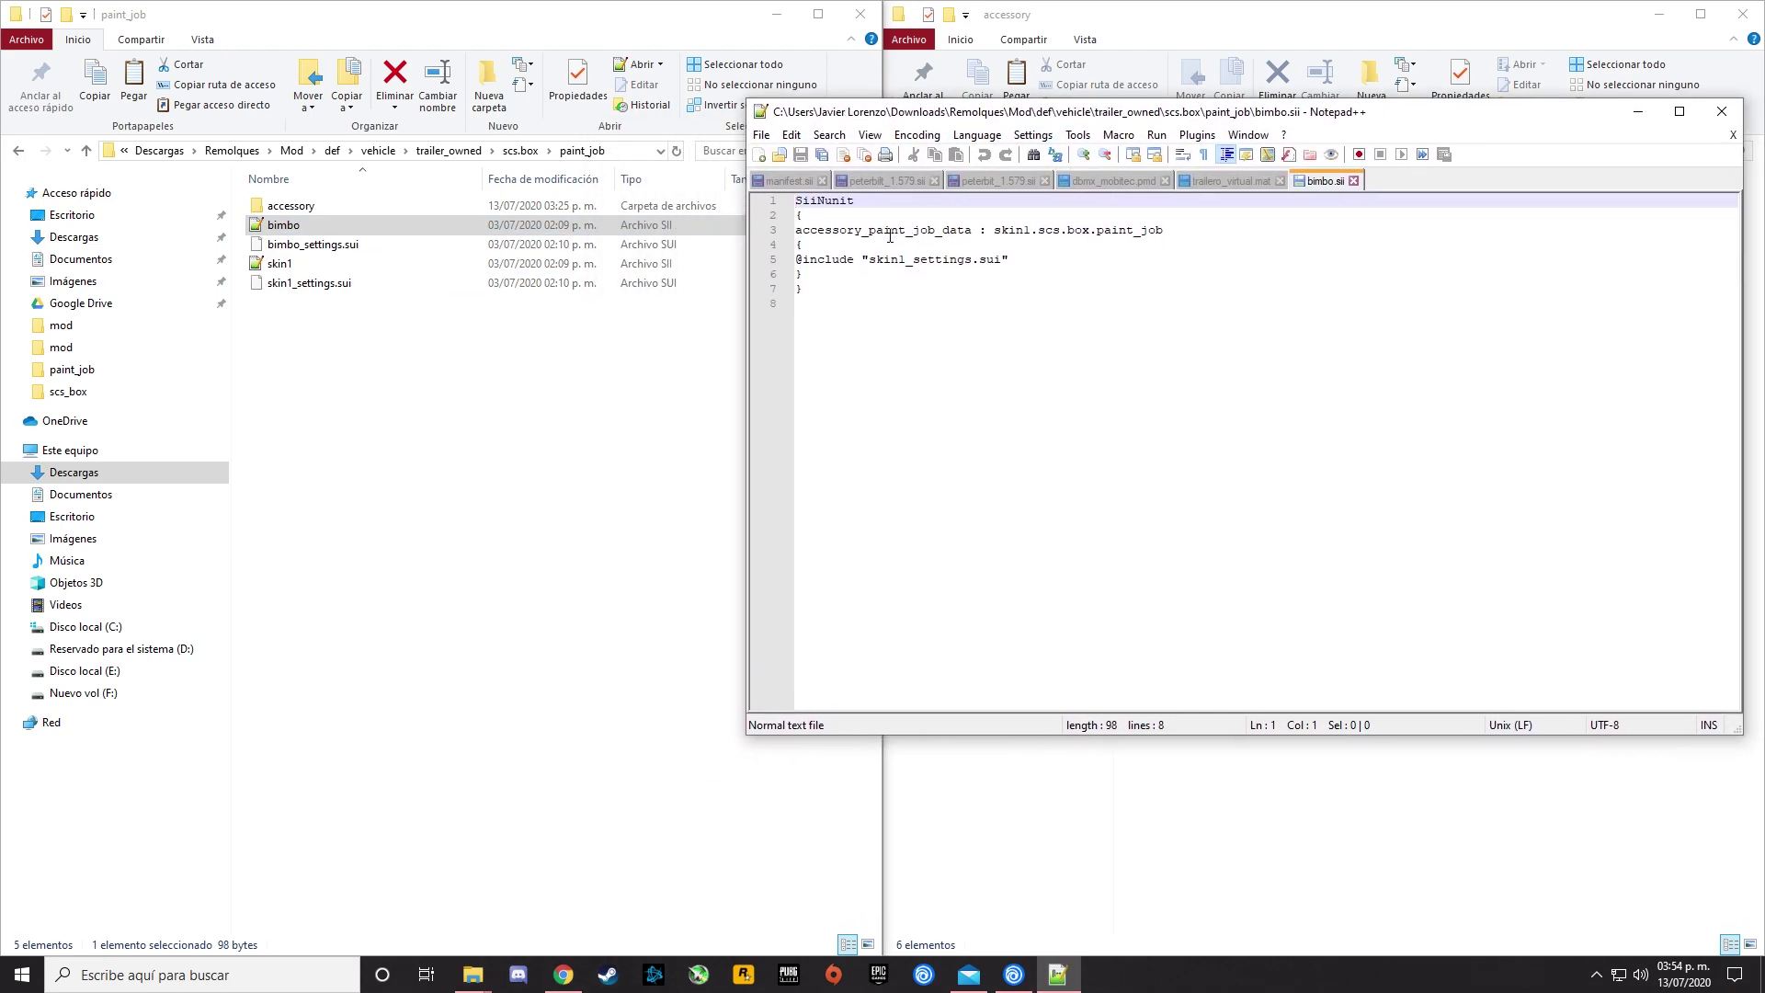
Replace skin1 with bimbo in the accessory_paint_job_data name, giving bimbo.scs.box.paint_job, and save the file.
drag(1031, 230, 996, 236)
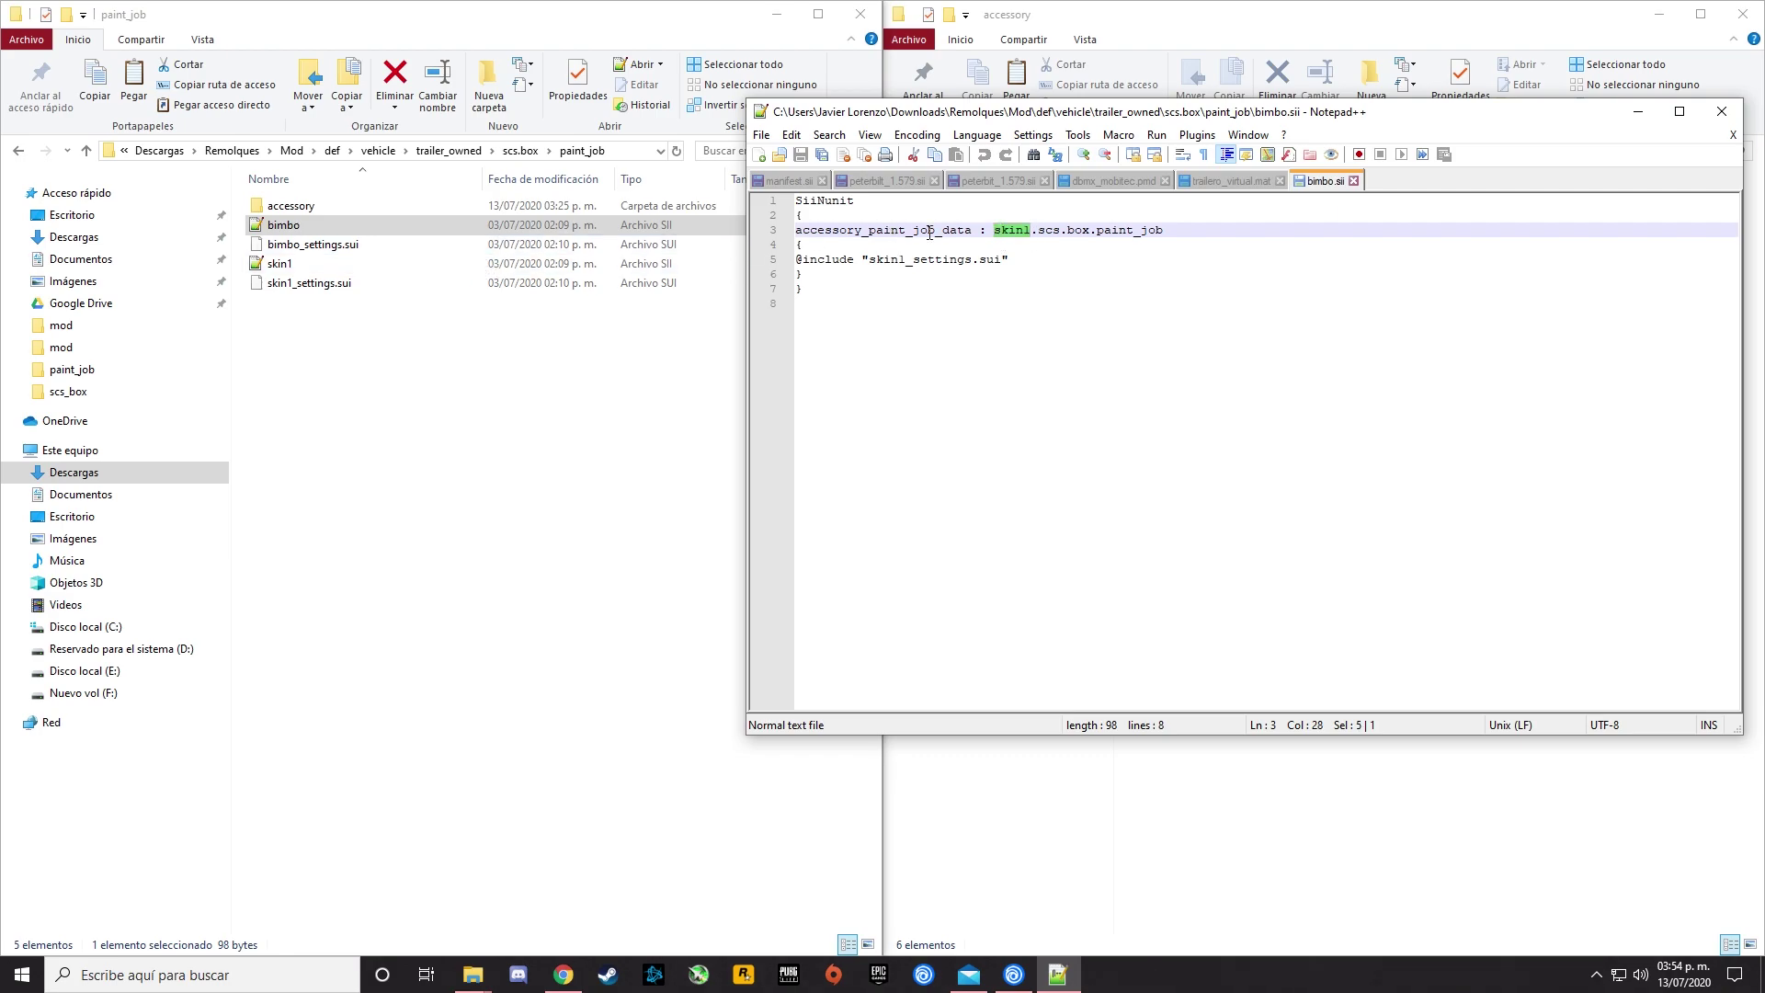
text(bimbo)
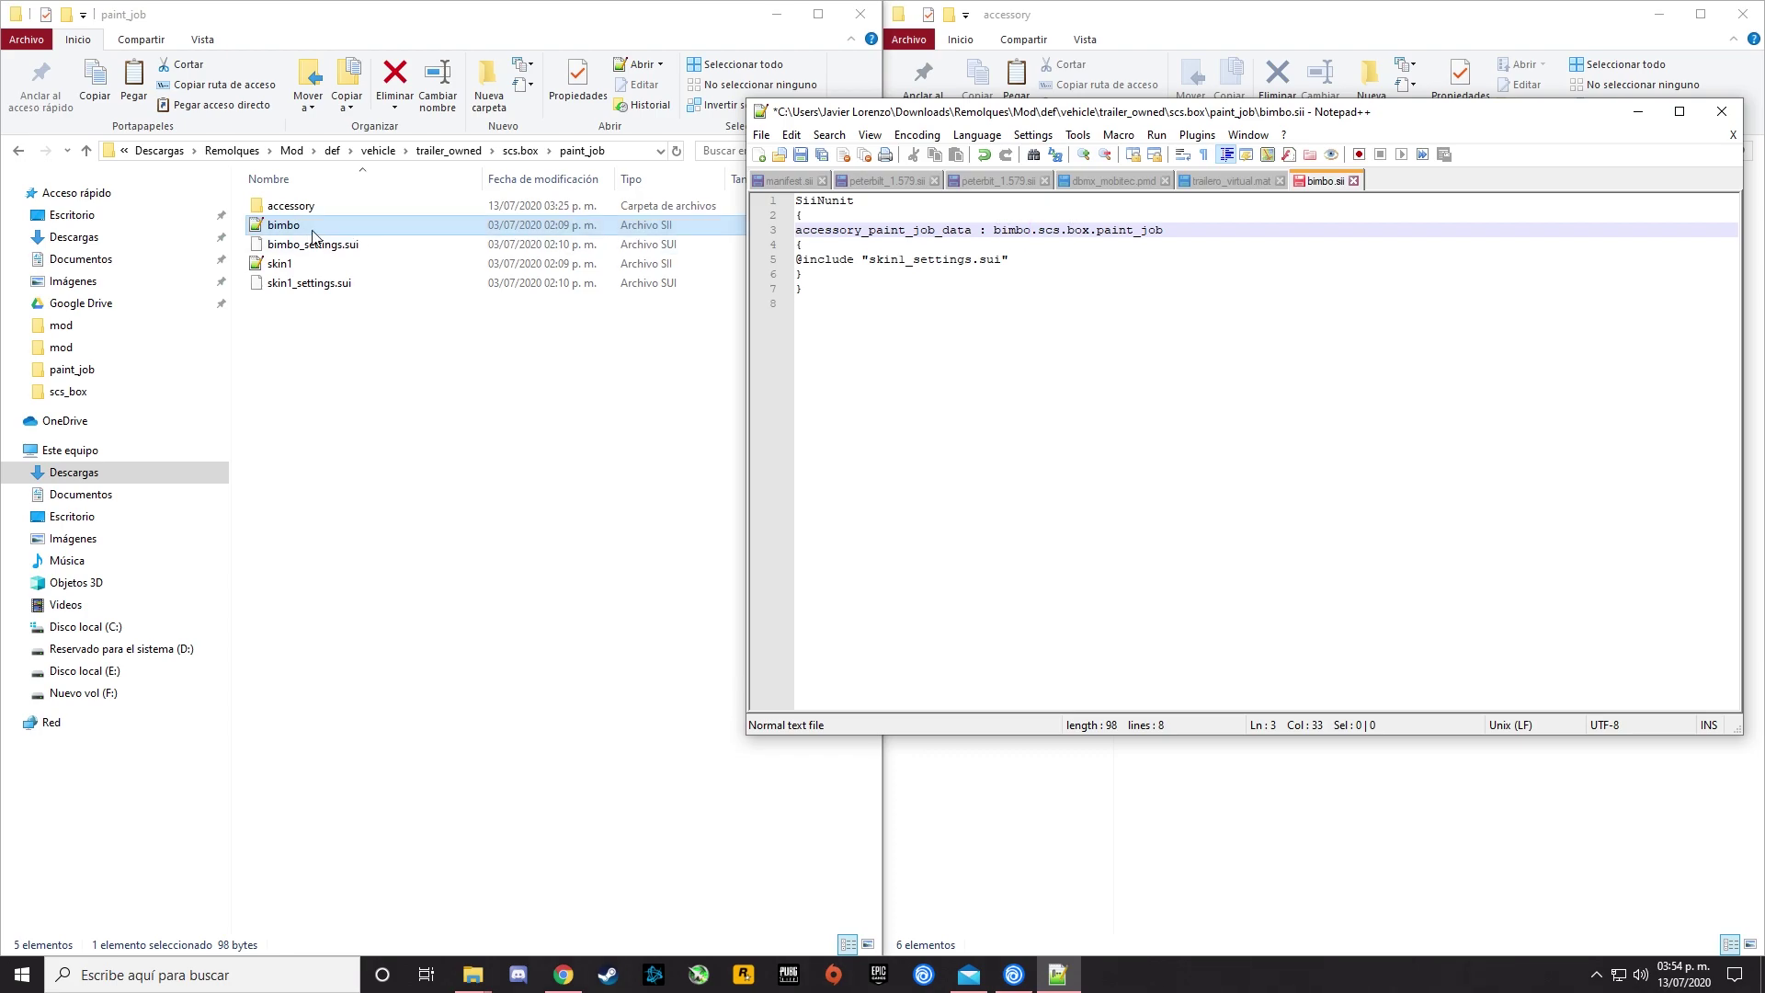
key(ctrl+s)
drag(1001, 230, 1047, 232)
click(905, 263)
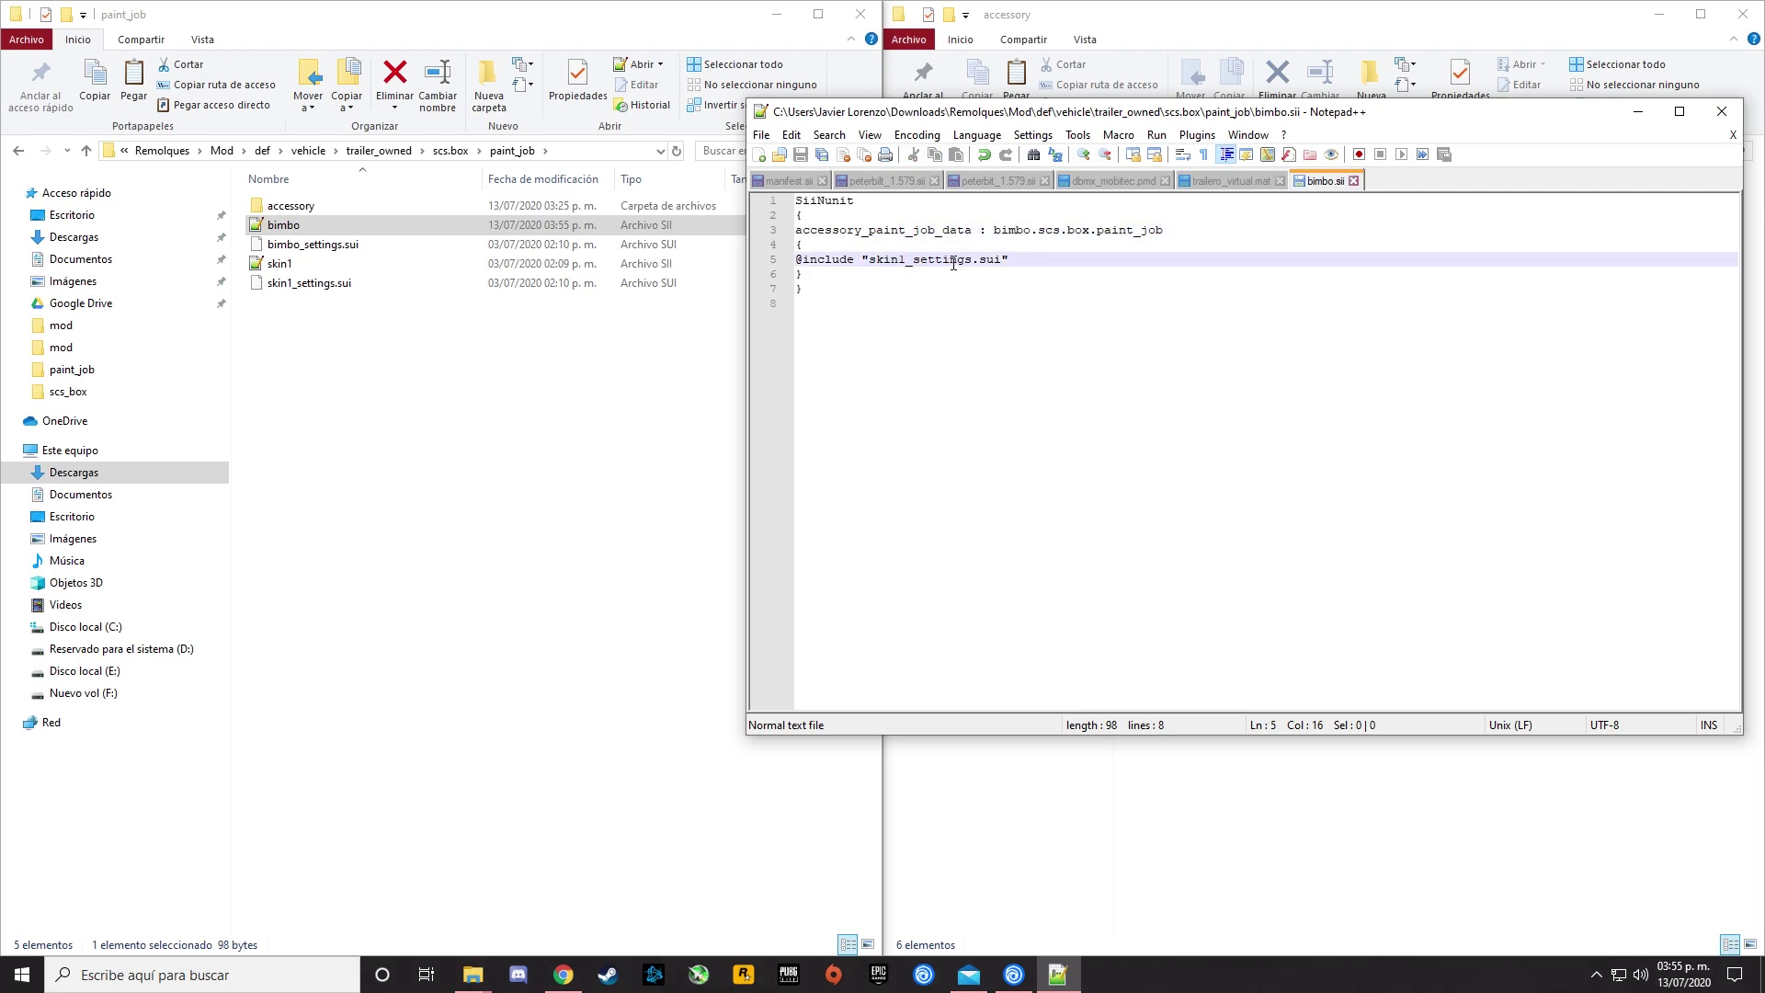
drag(906, 263, 869, 263)
text(bimbo)
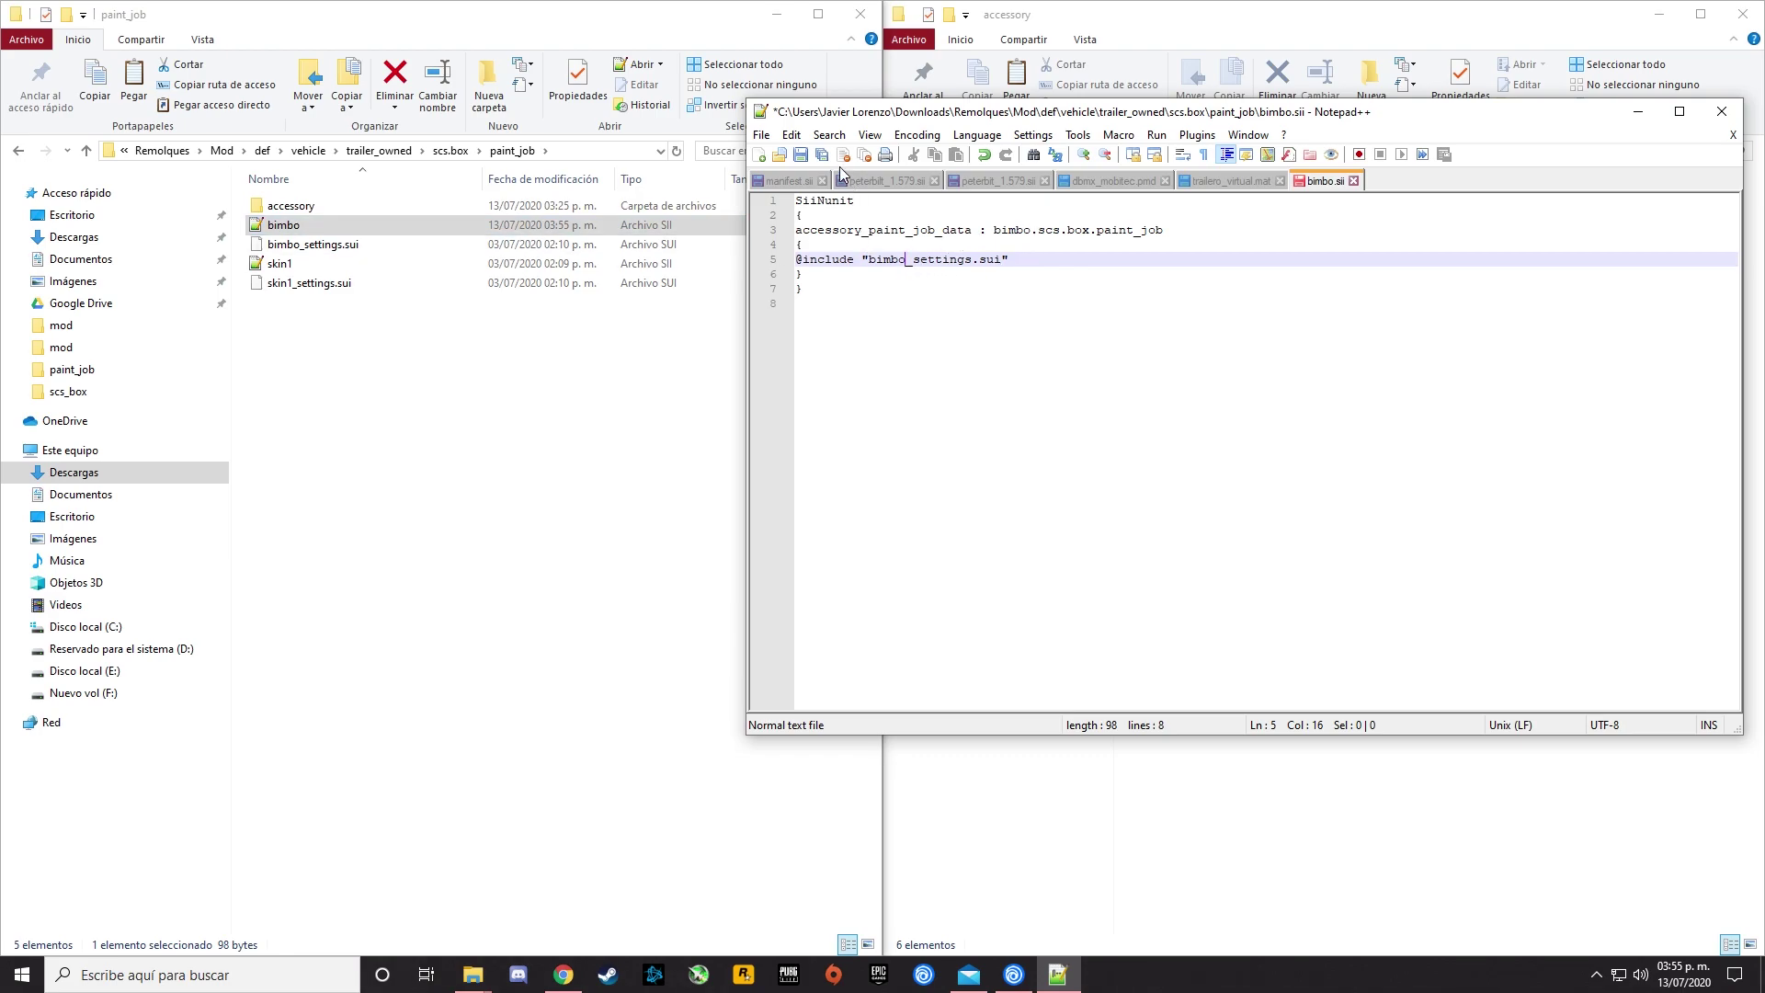
click(802, 156)
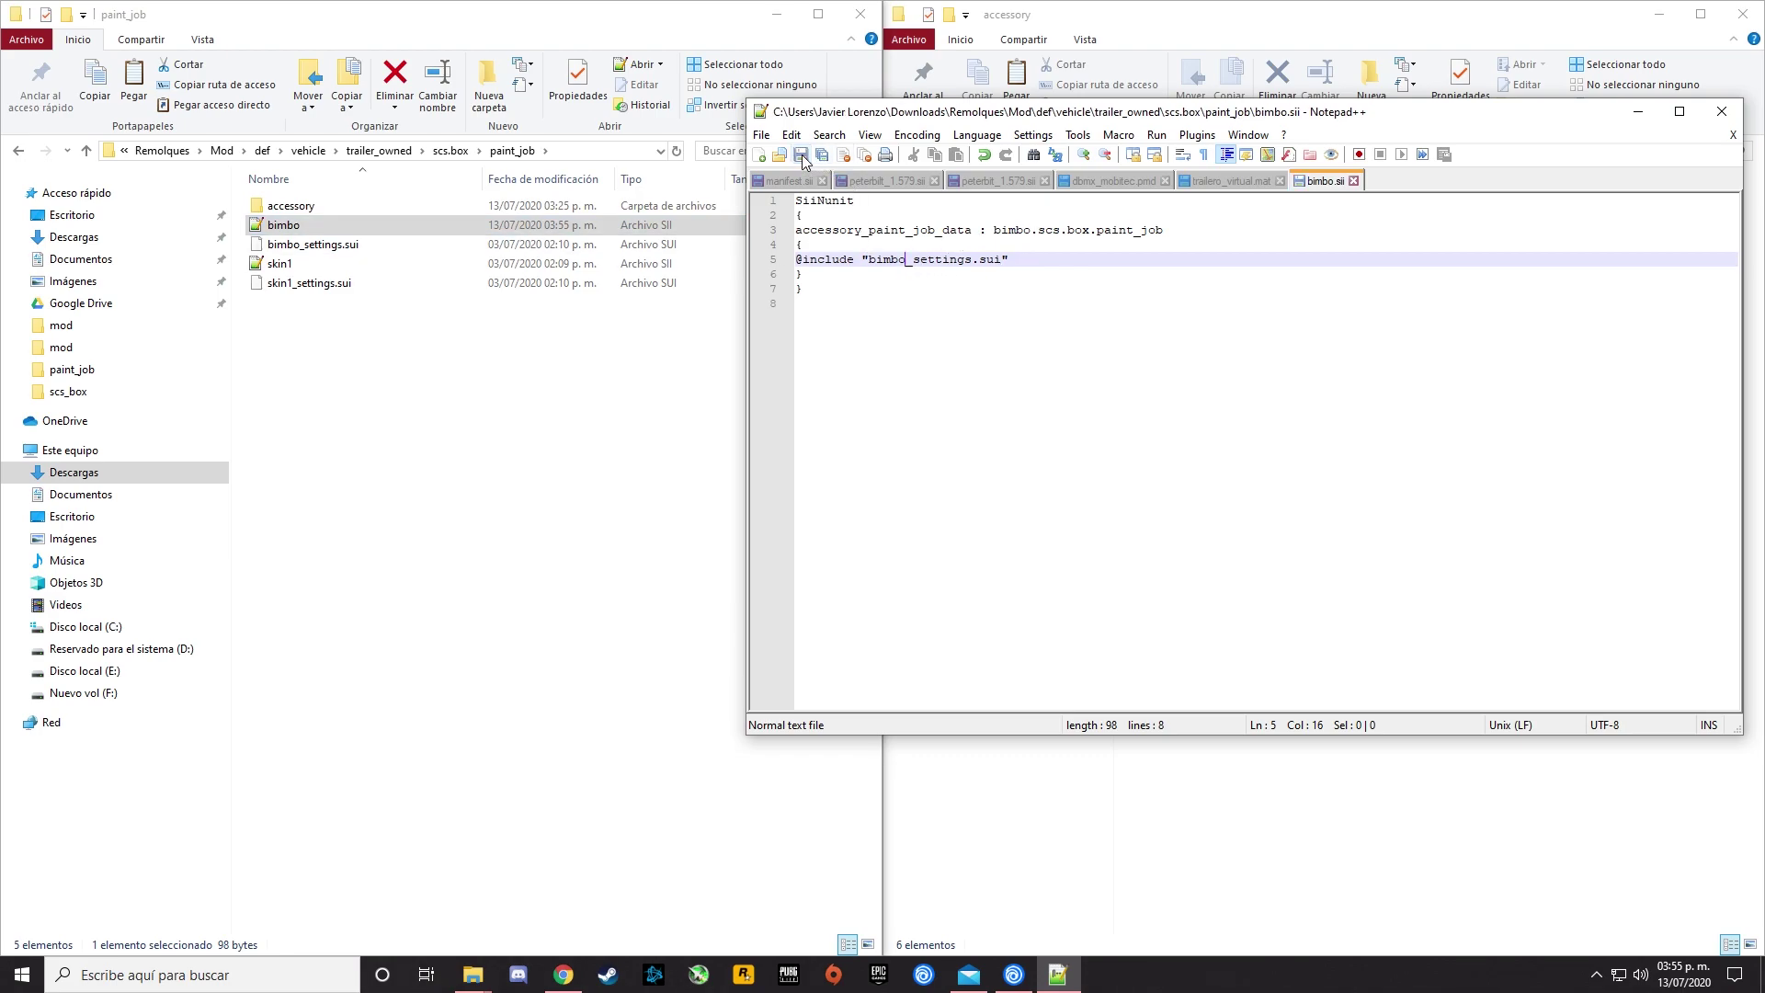
click(1721, 111)
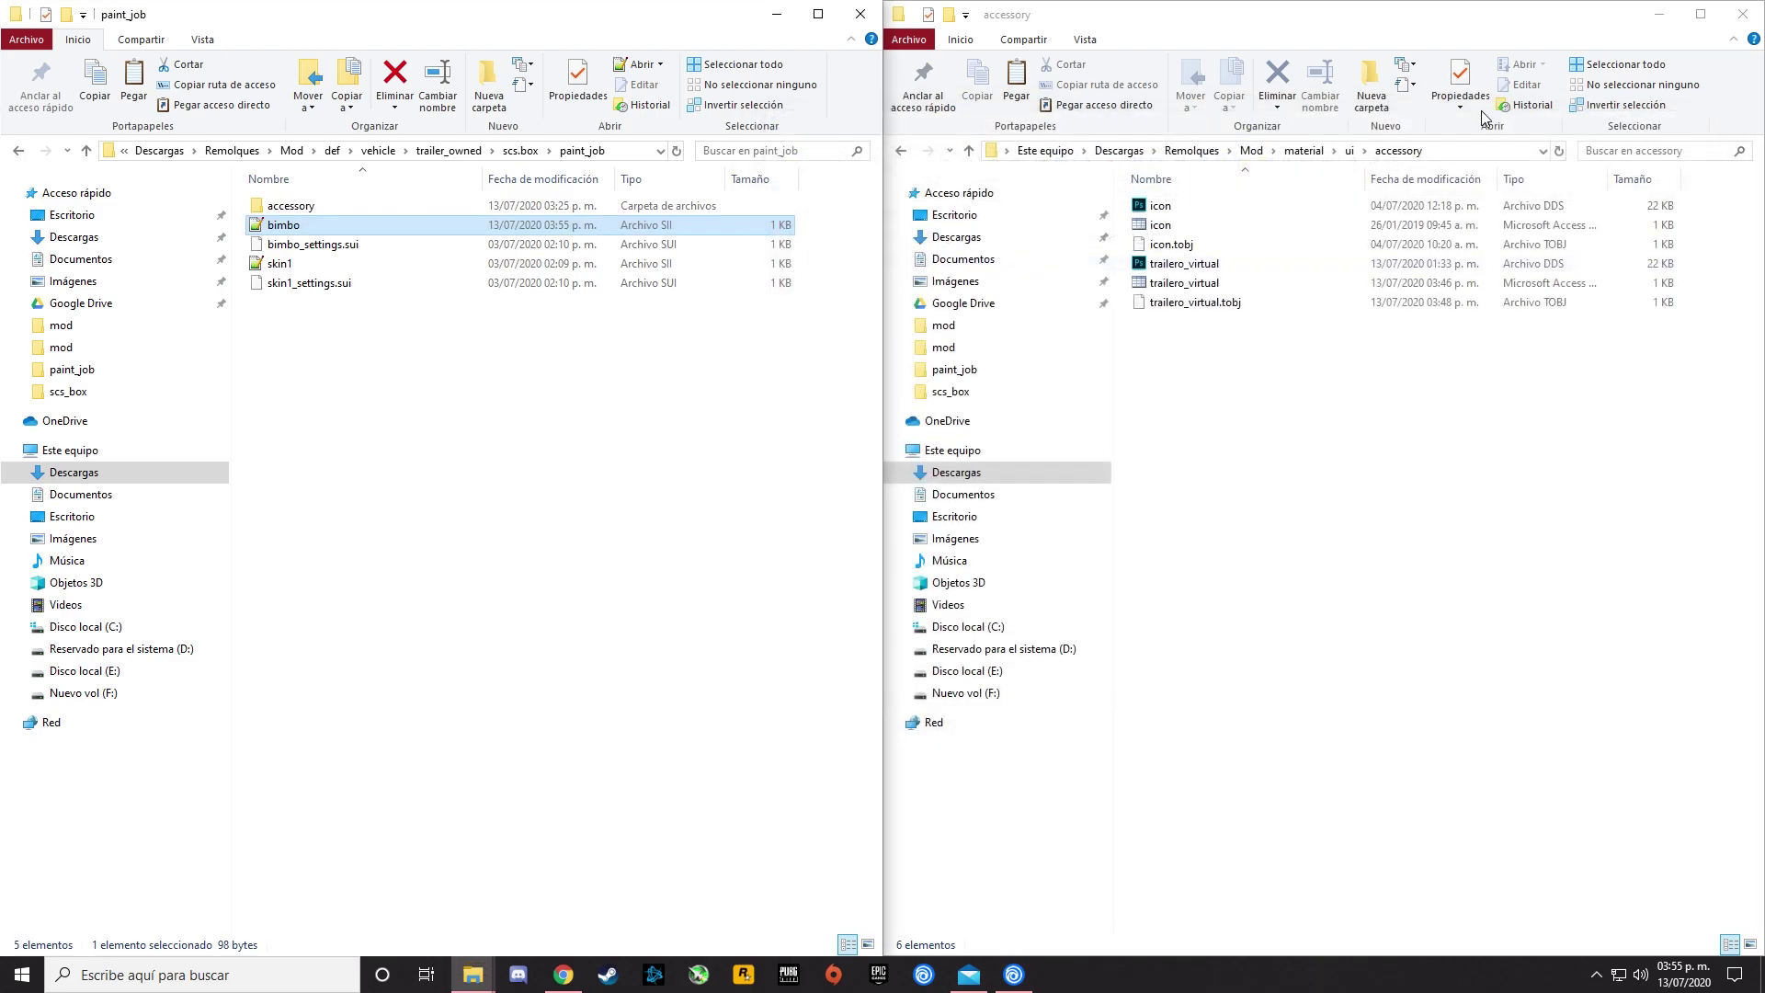
Duplicate the skin1 SII file in the paint_job\accessory folder and rename the copy as bimbo.
double_click(308, 211)
click(308, 212)
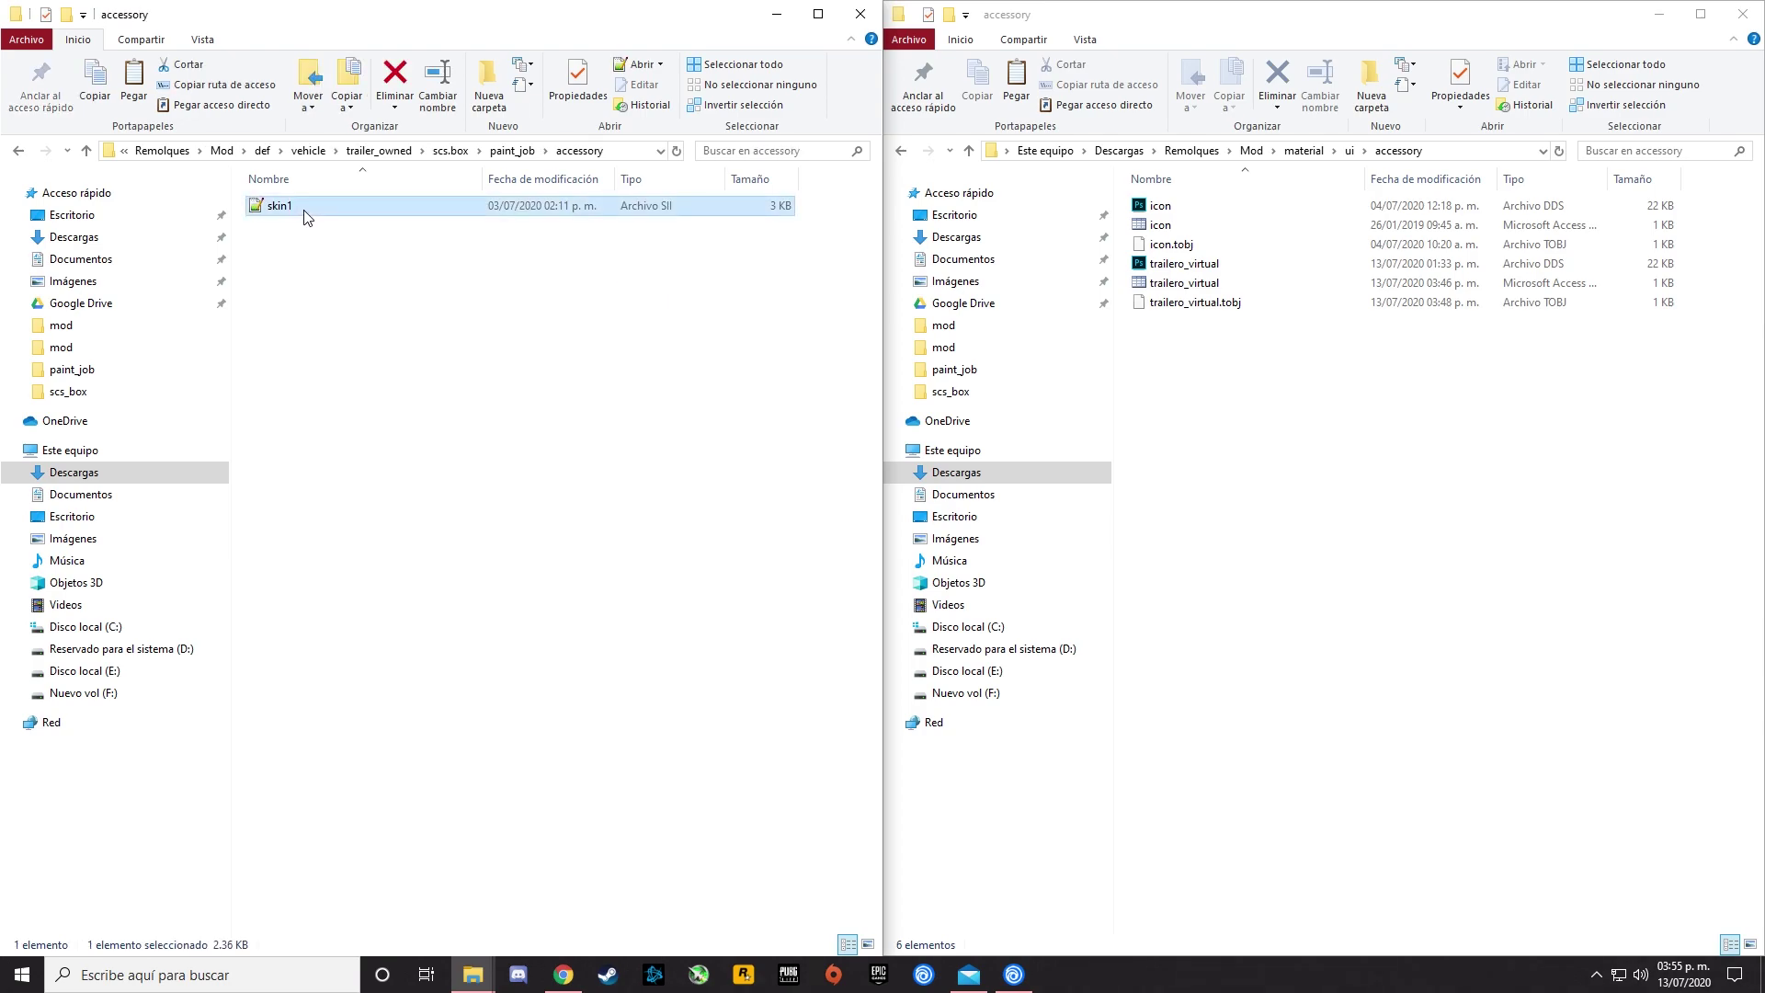
key(ctrl+c)
key(ctrl+v)
right_click(305, 213)
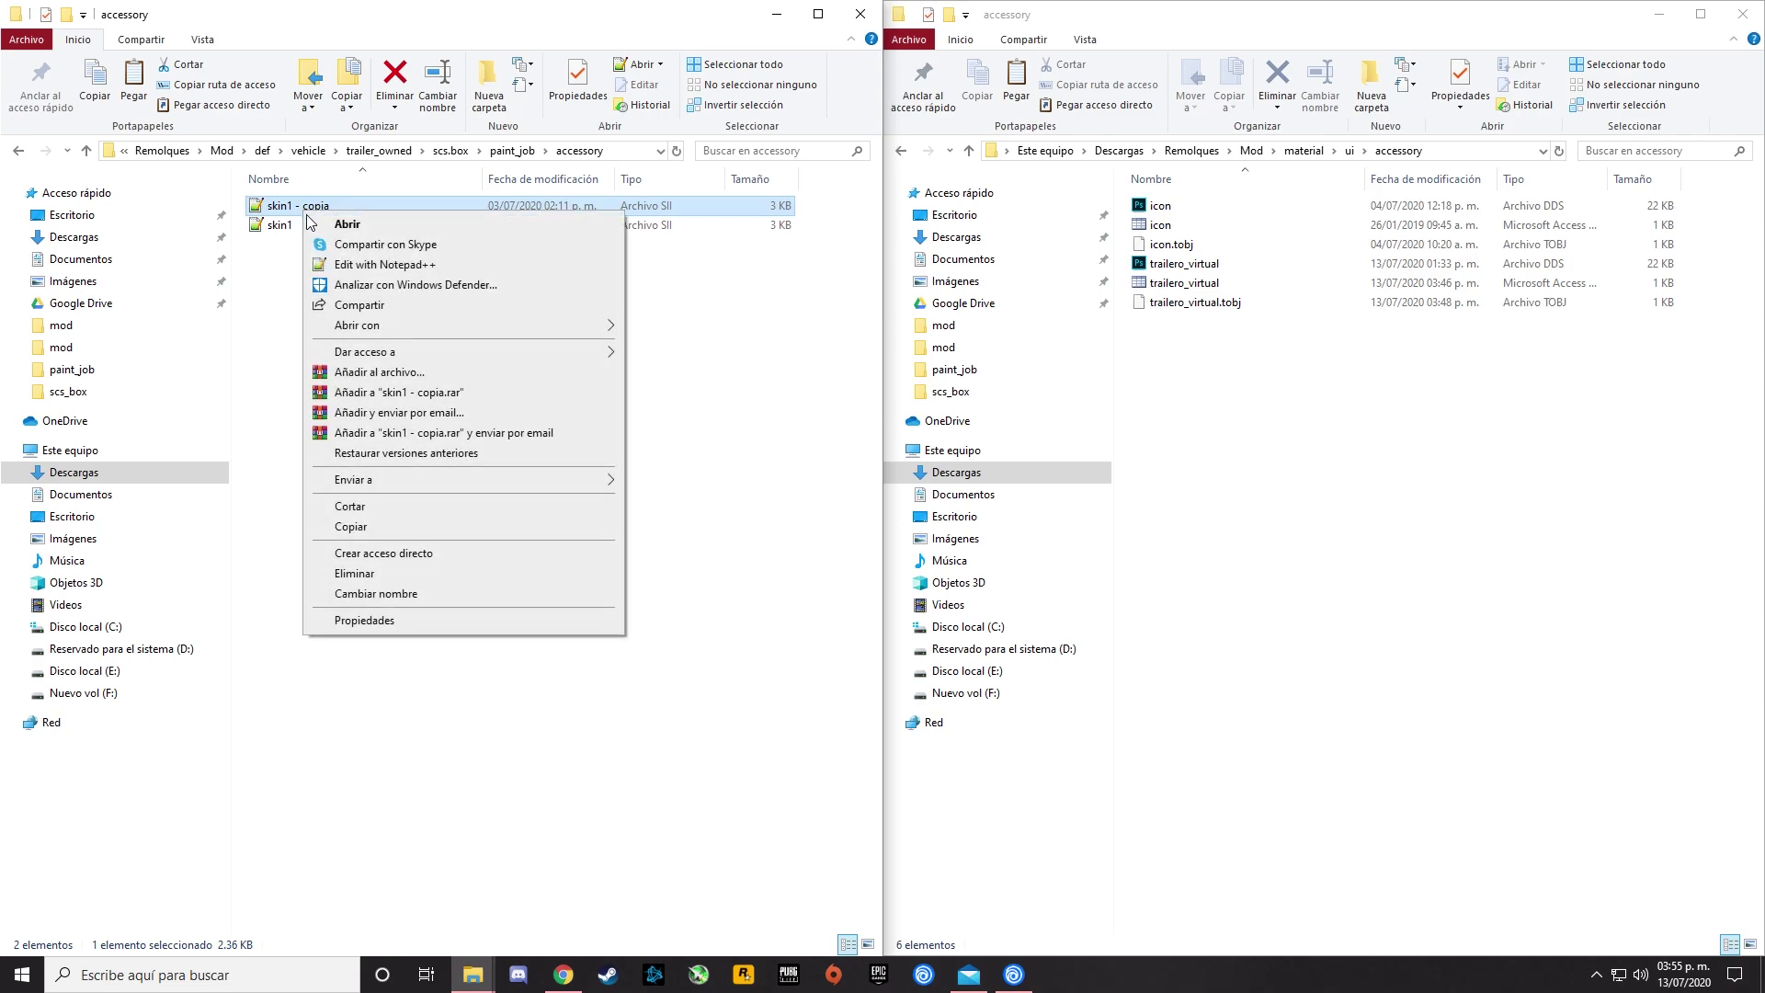
click(417, 591)
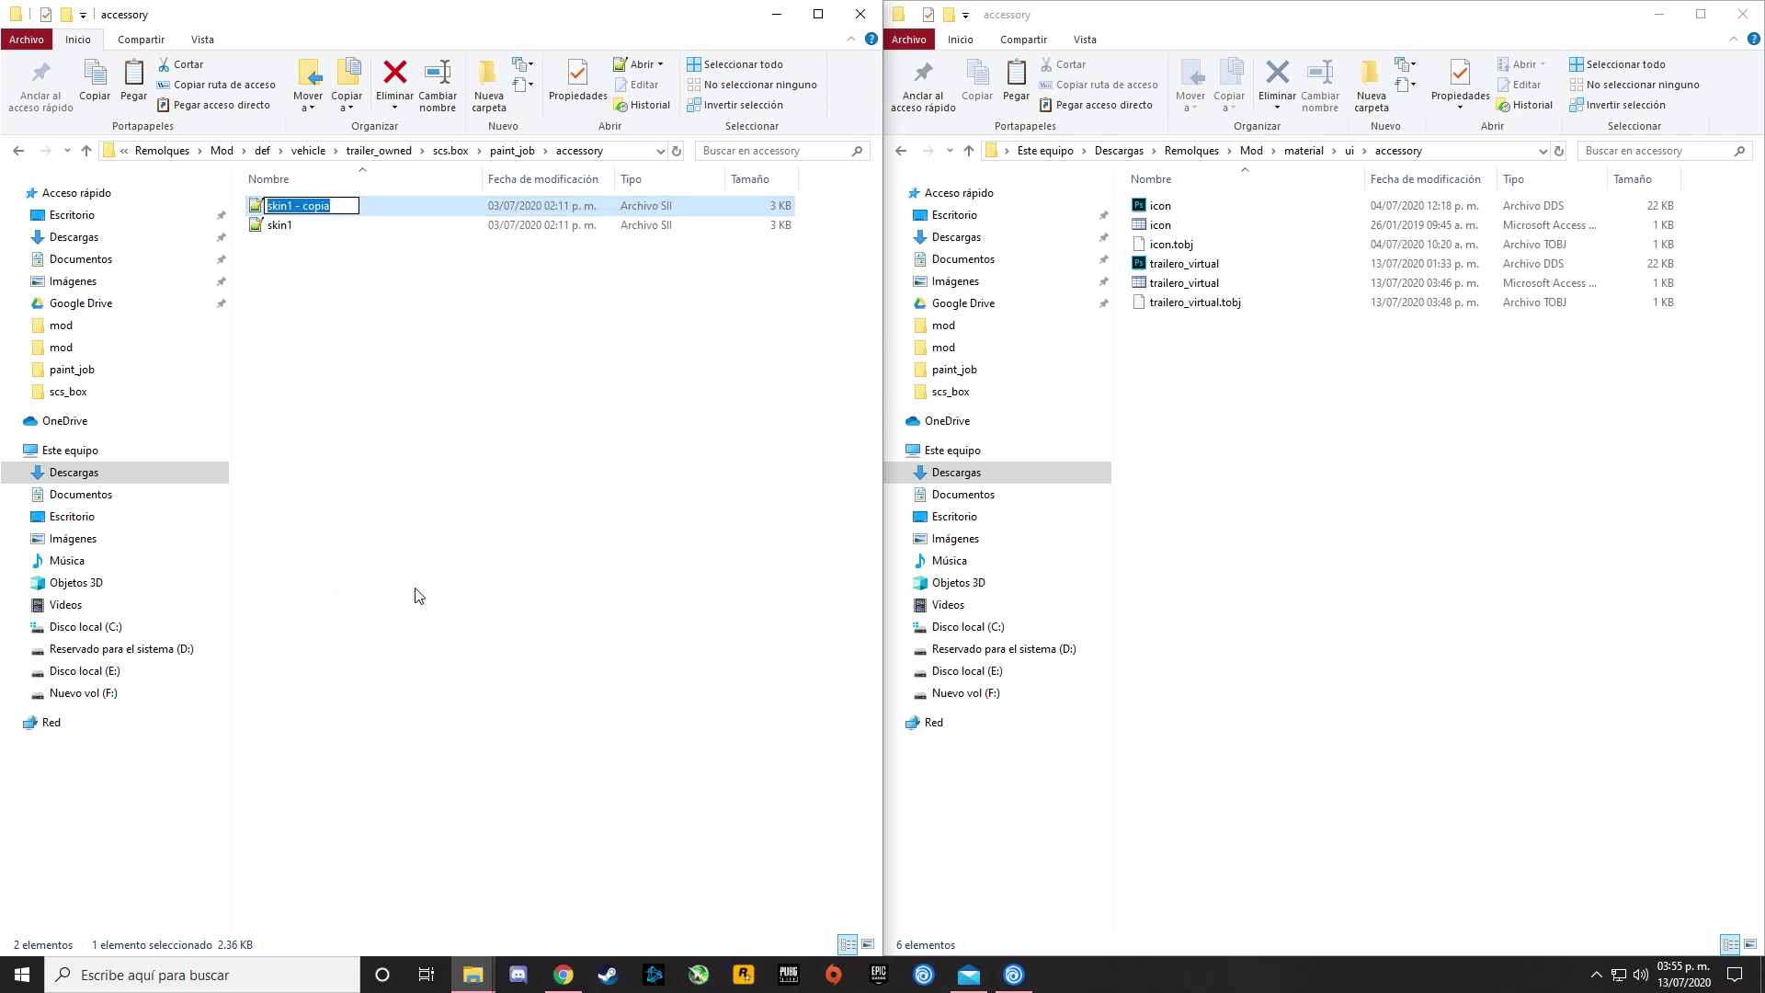
text(bimbo)
key(Return)
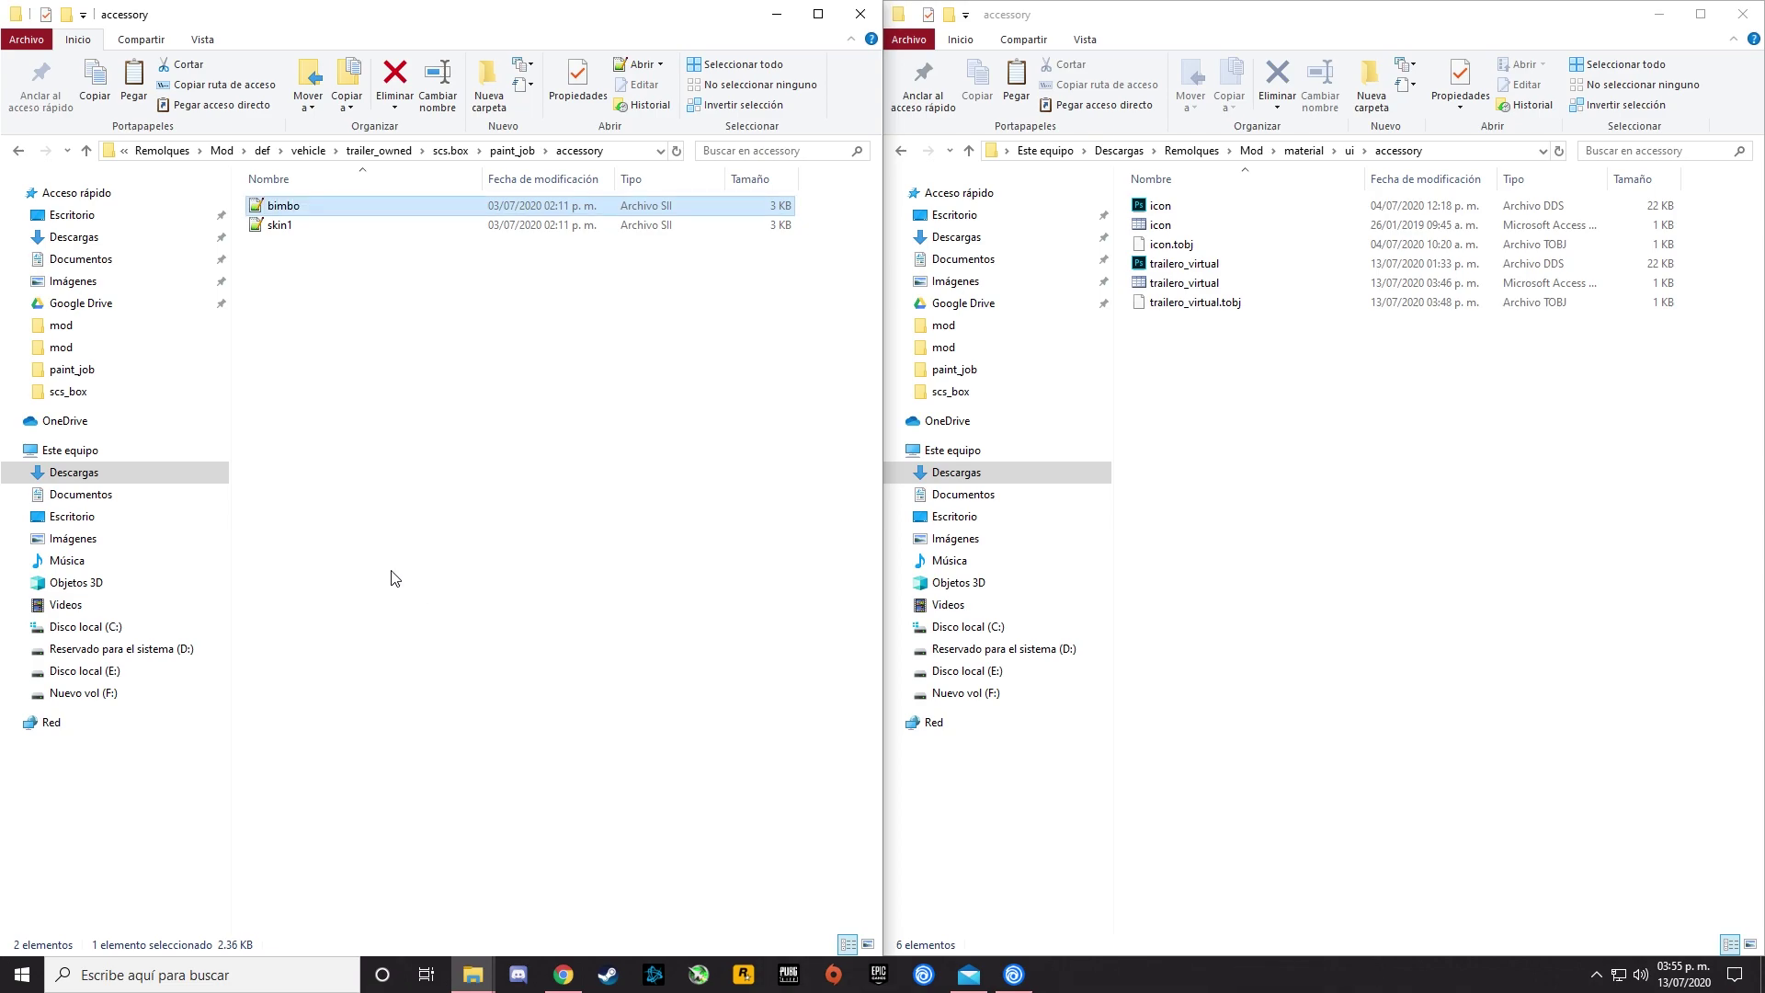
Open the accessory folder's bimbo SII file in Notepad++ and move its window clear of the file list.
double_click(309, 213)
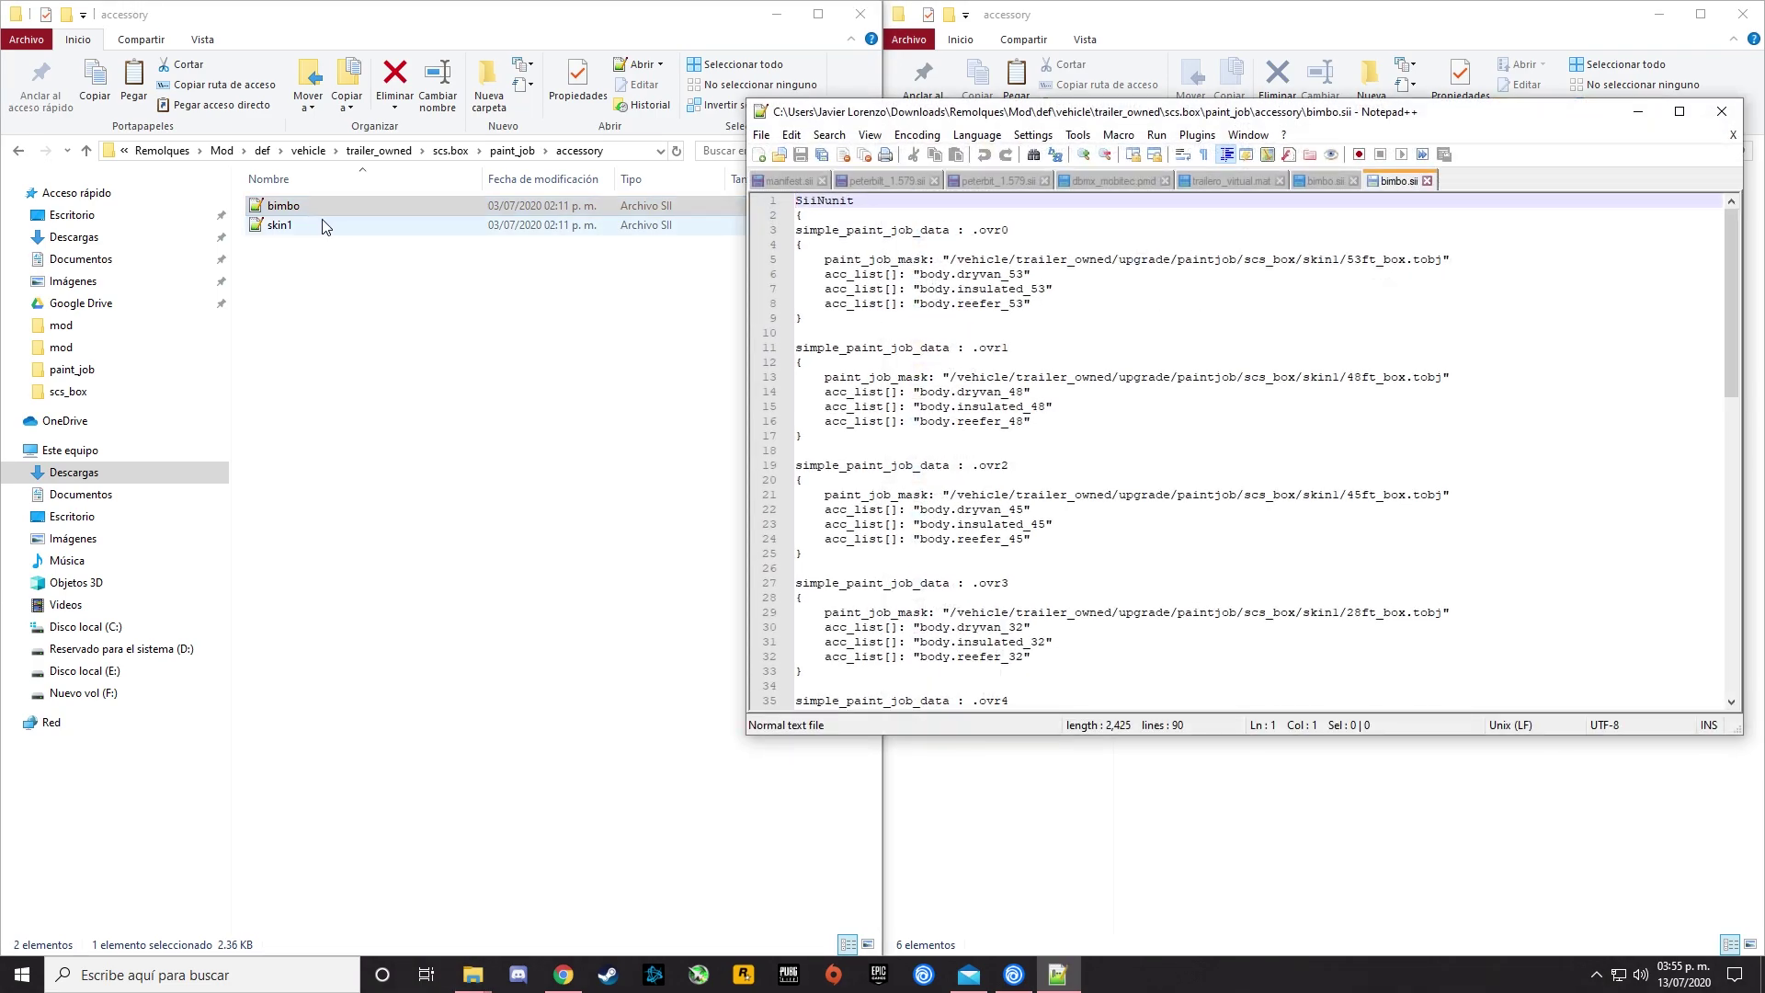
drag(1323, 118, 848, 142)
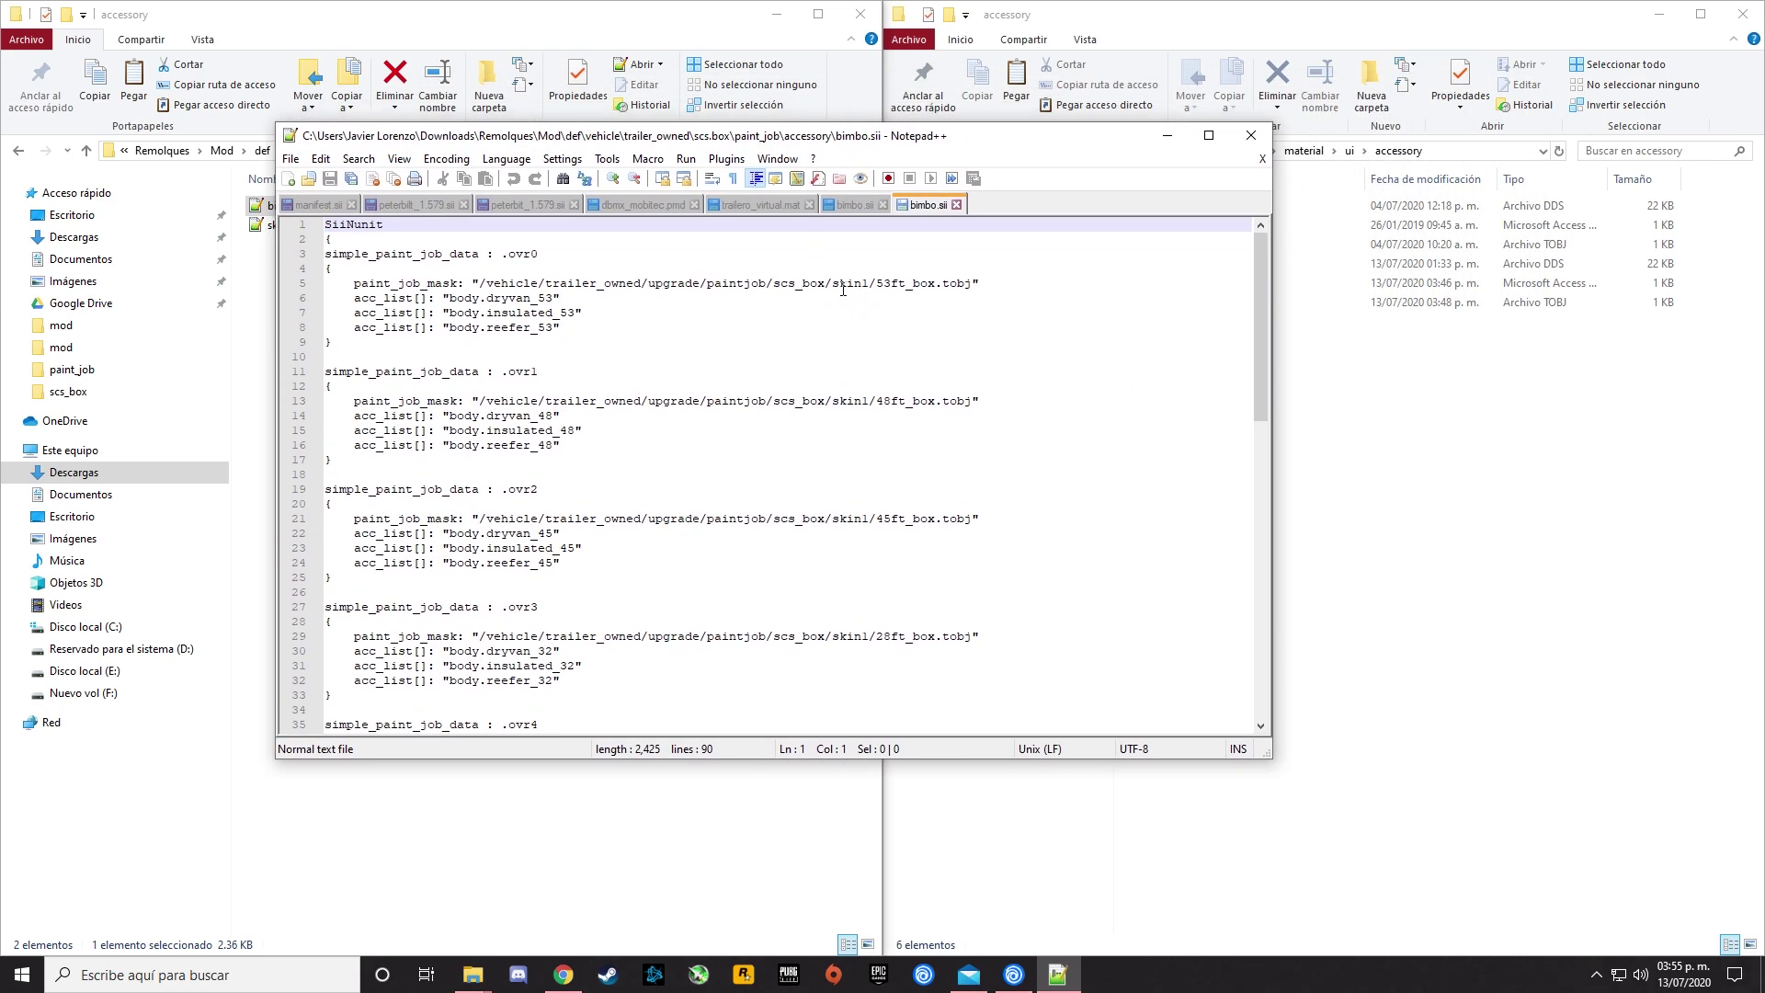
drag(1058, 137, 1476, 82)
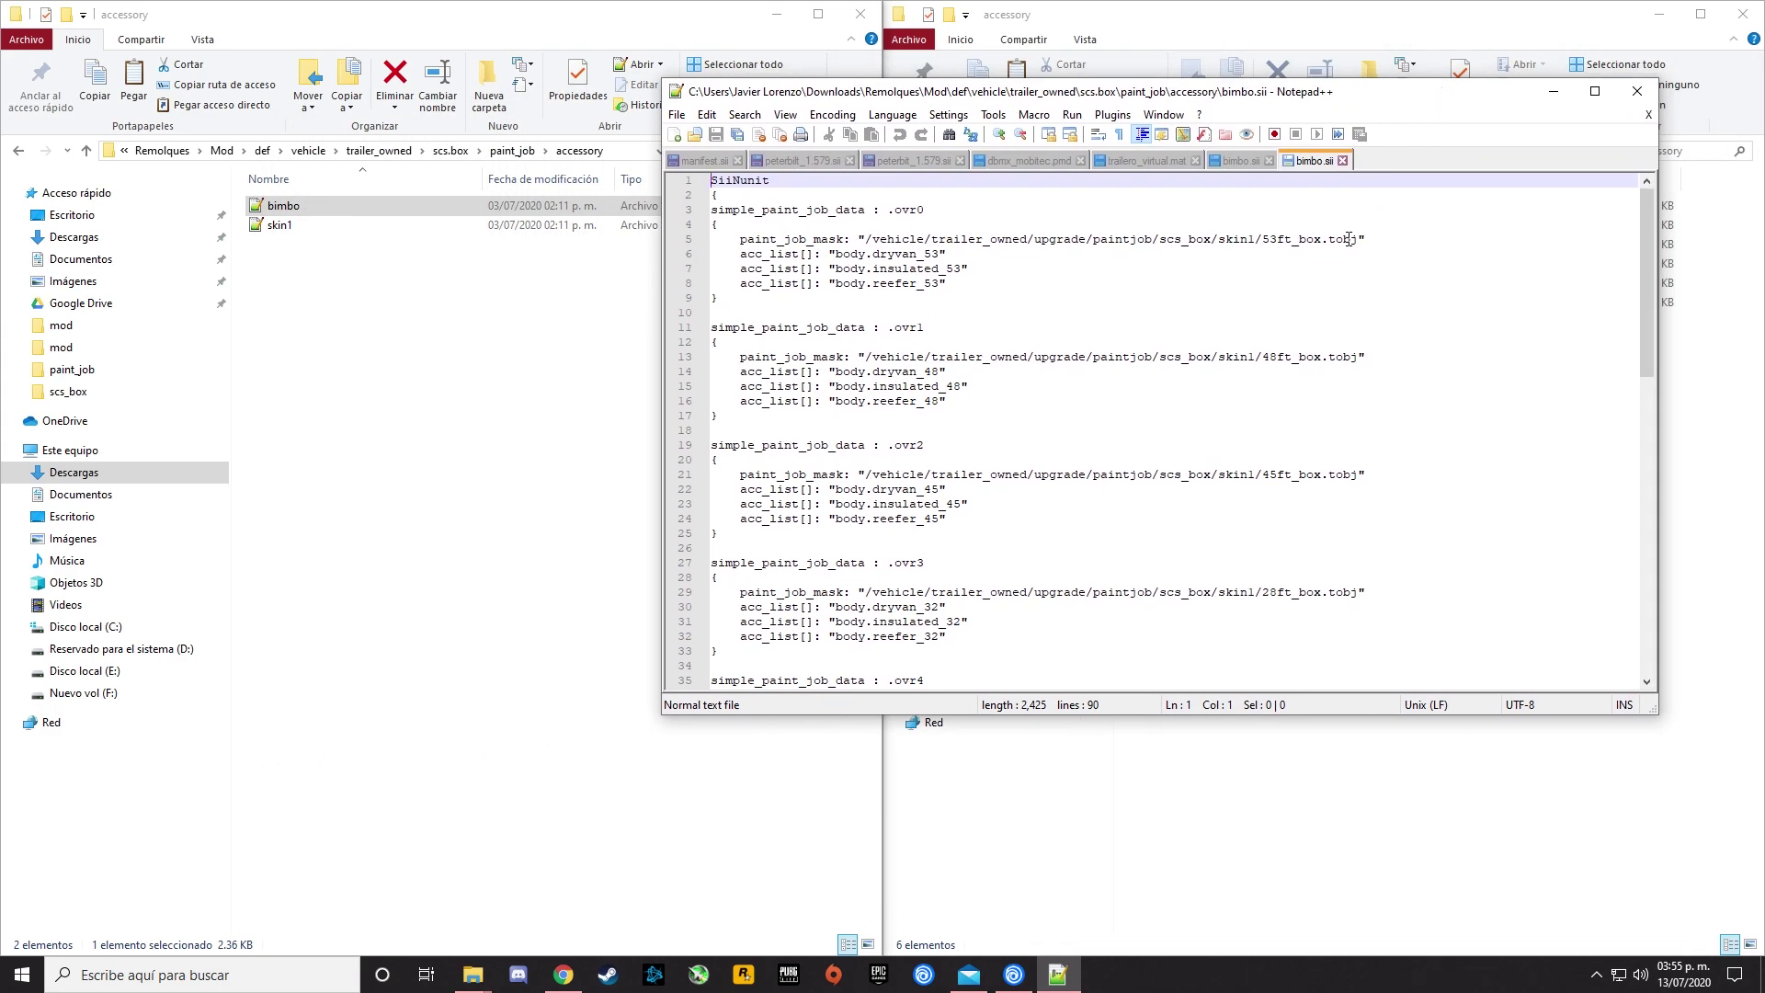
Examine the paint_job_mask paths throughout the file for references to skin1 and the .tobj file names.
drag(1363, 239, 1329, 240)
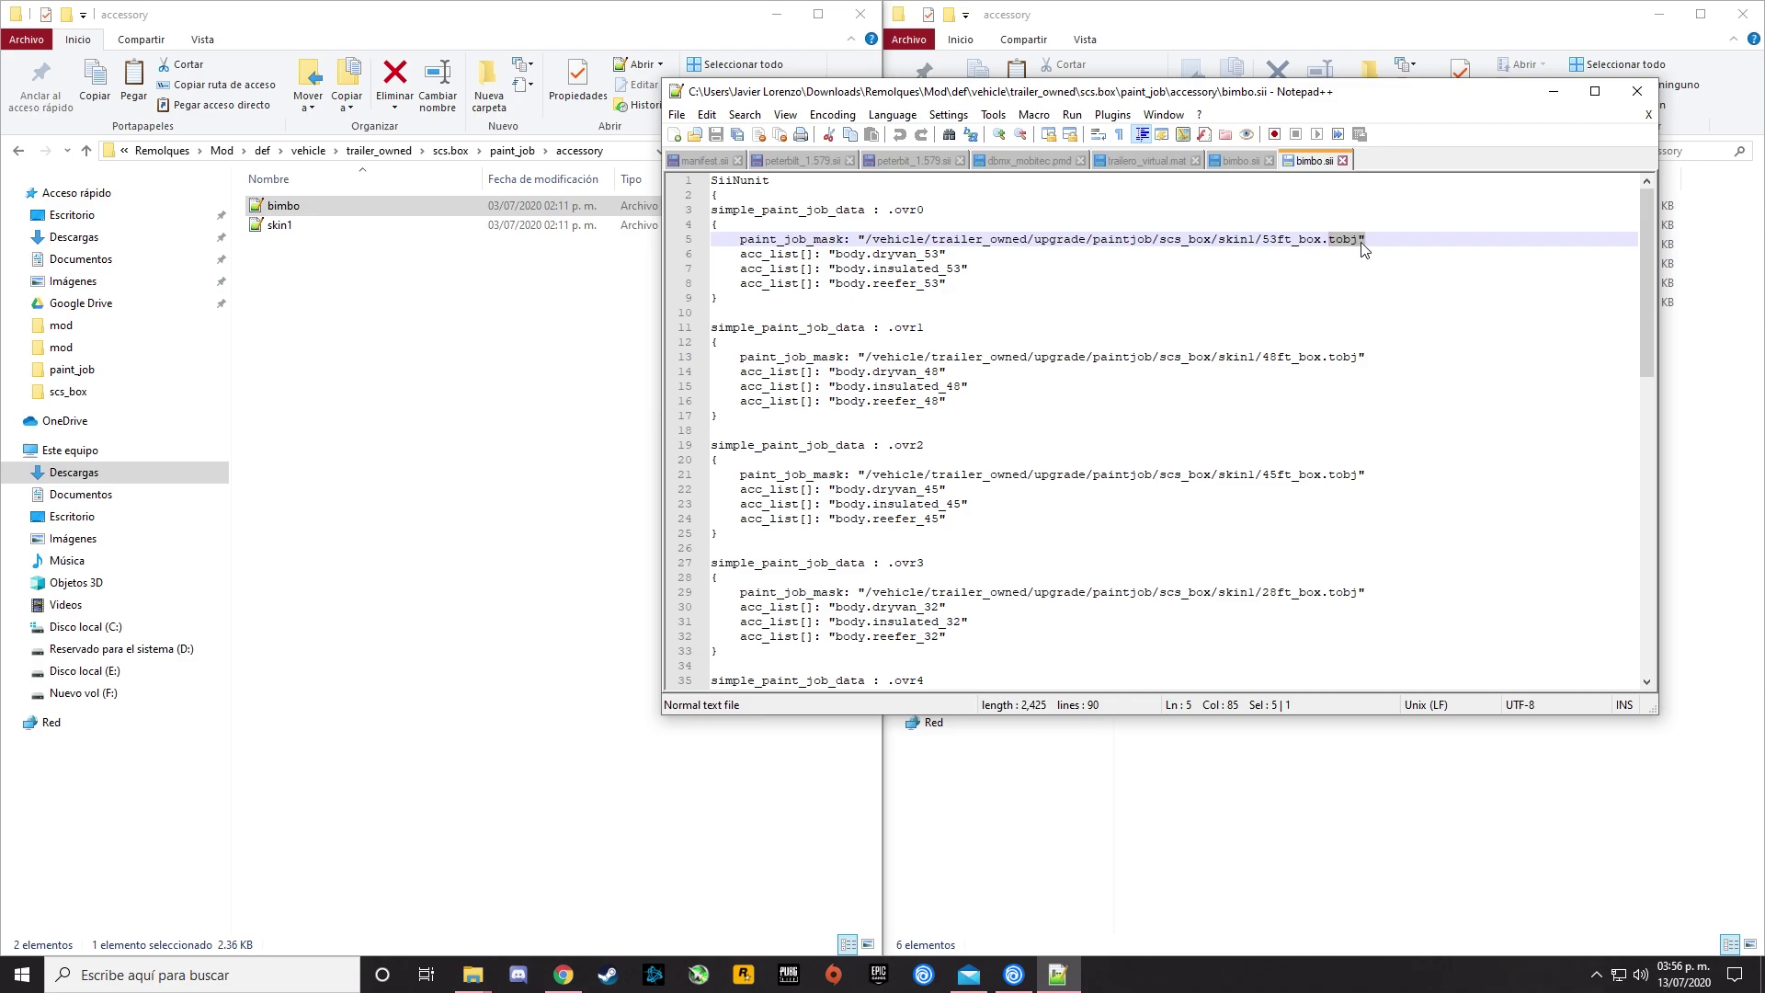
drag(1252, 239, 1219, 241)
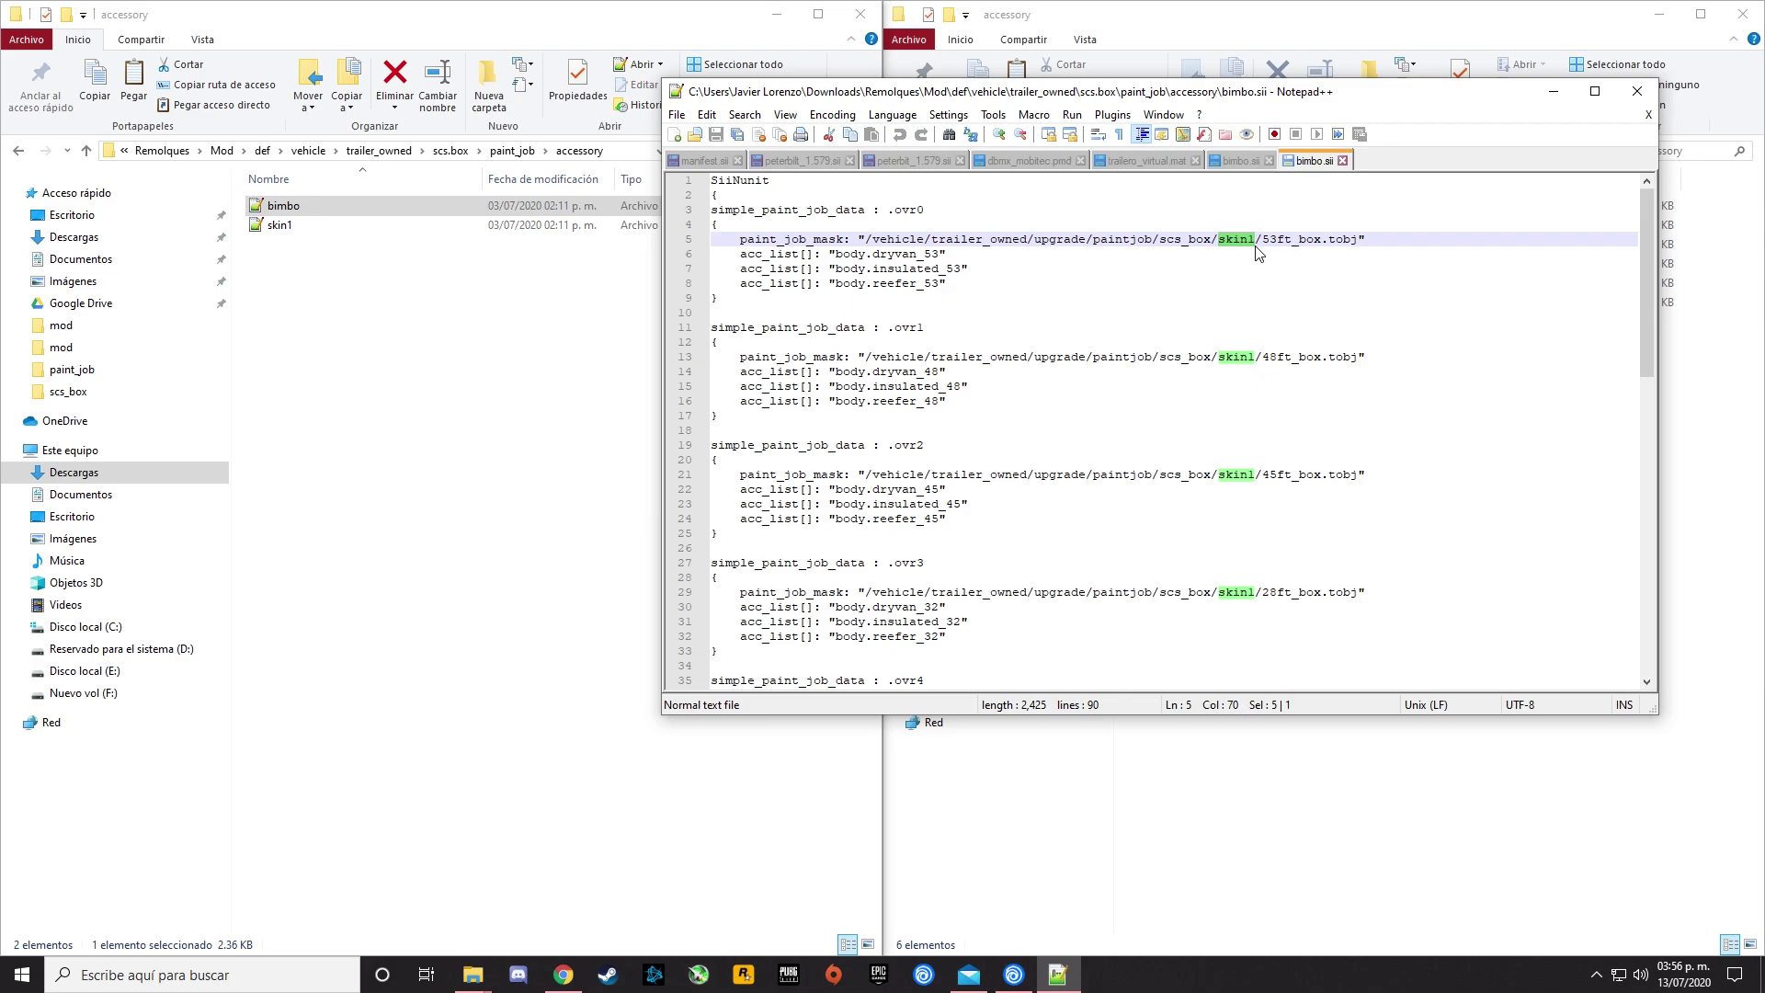
scroll(1227, 320, down, 1)
scroll(1232, 313, up, 1)
scroll(1243, 278, down, 13)
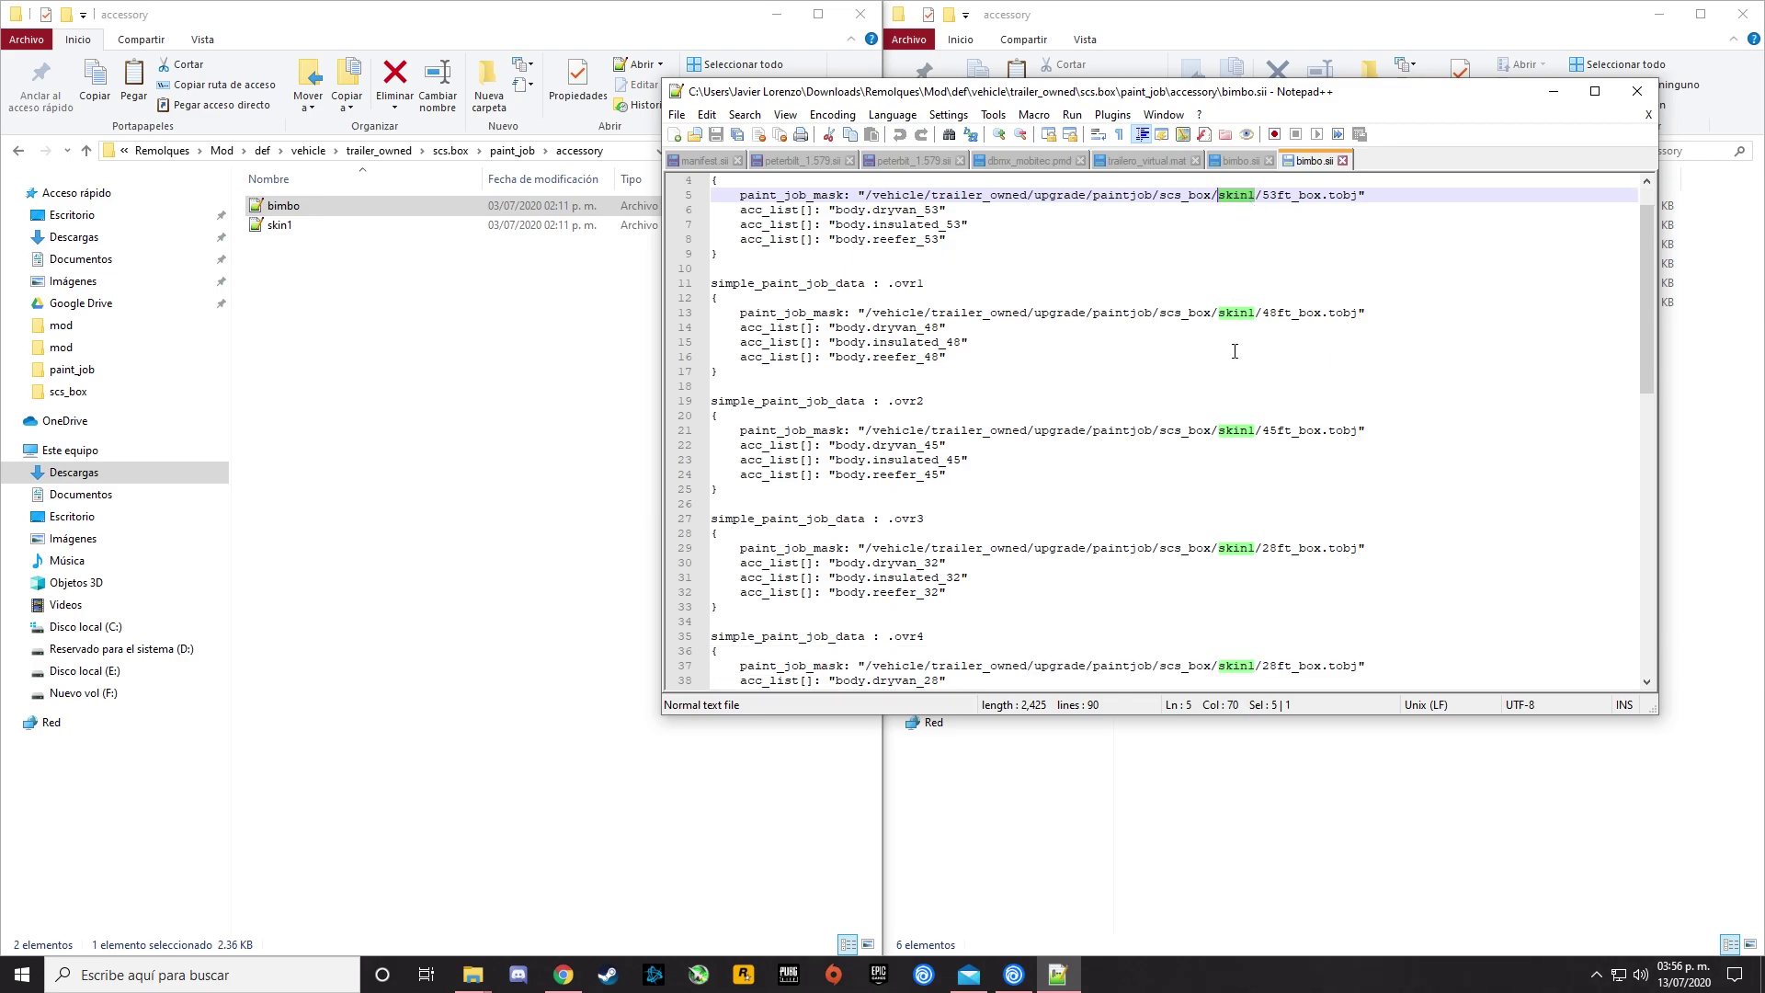
scroll(1236, 465, down, 5)
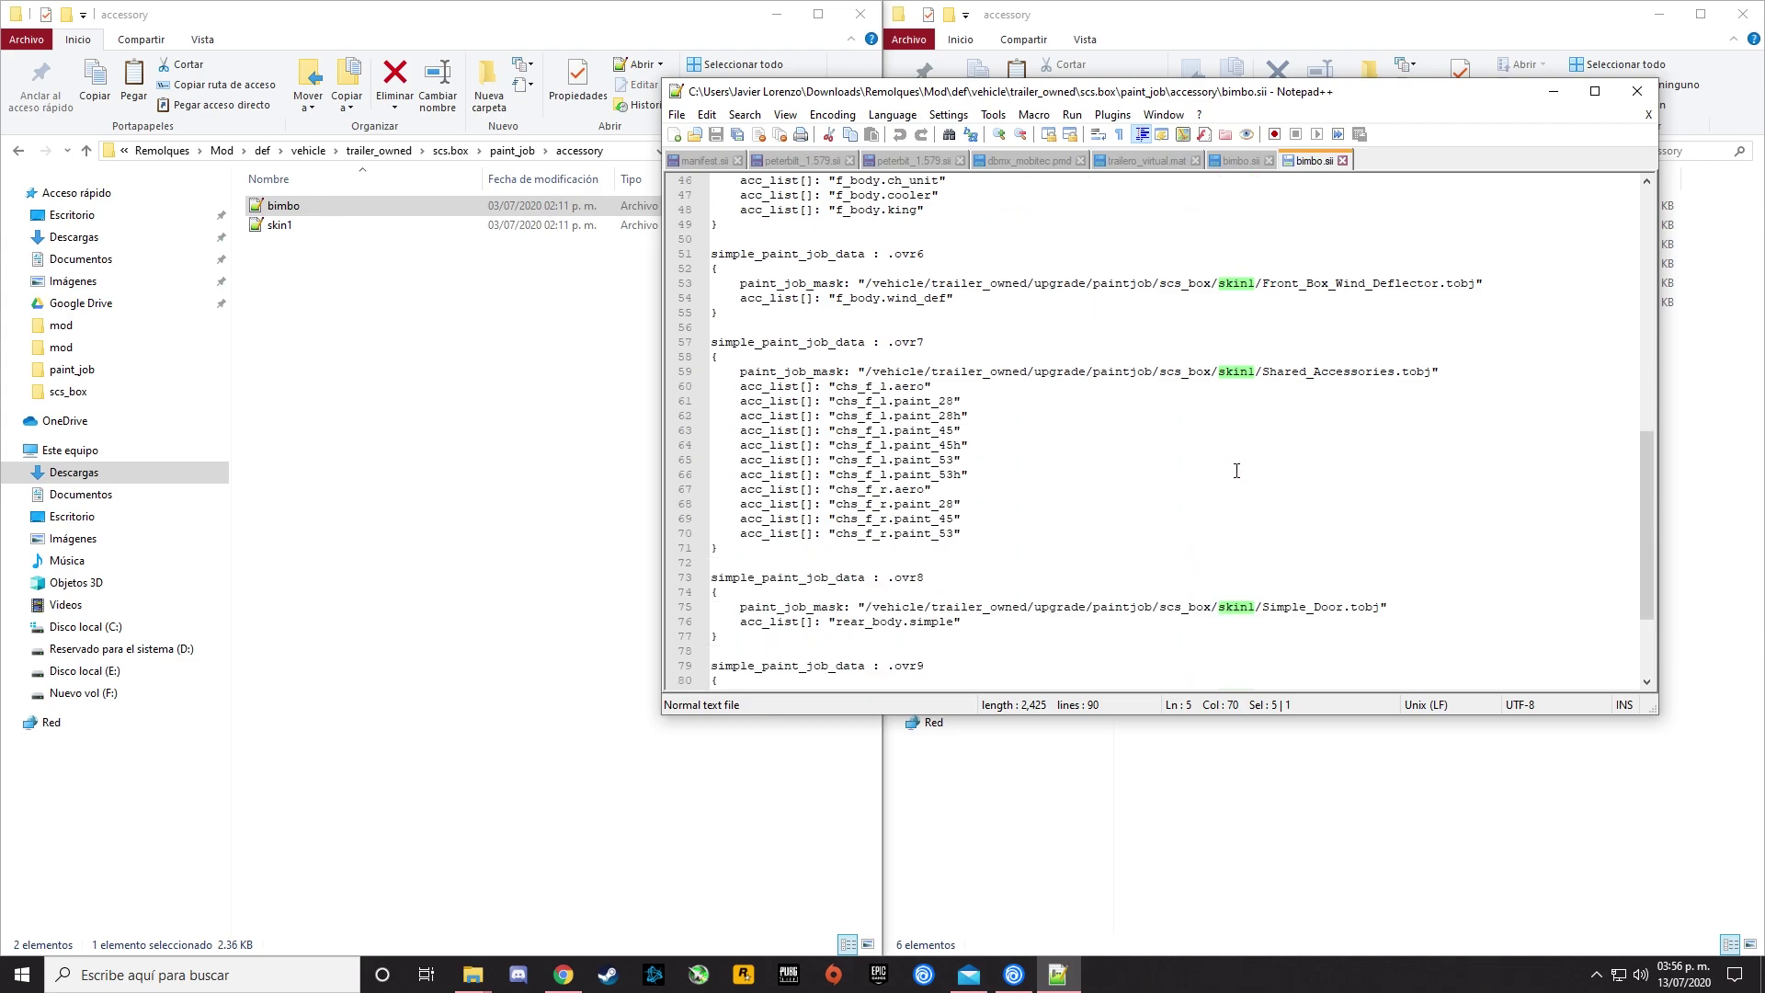
scroll(1250, 445, up, 10)
scroll(1251, 445, up, 8)
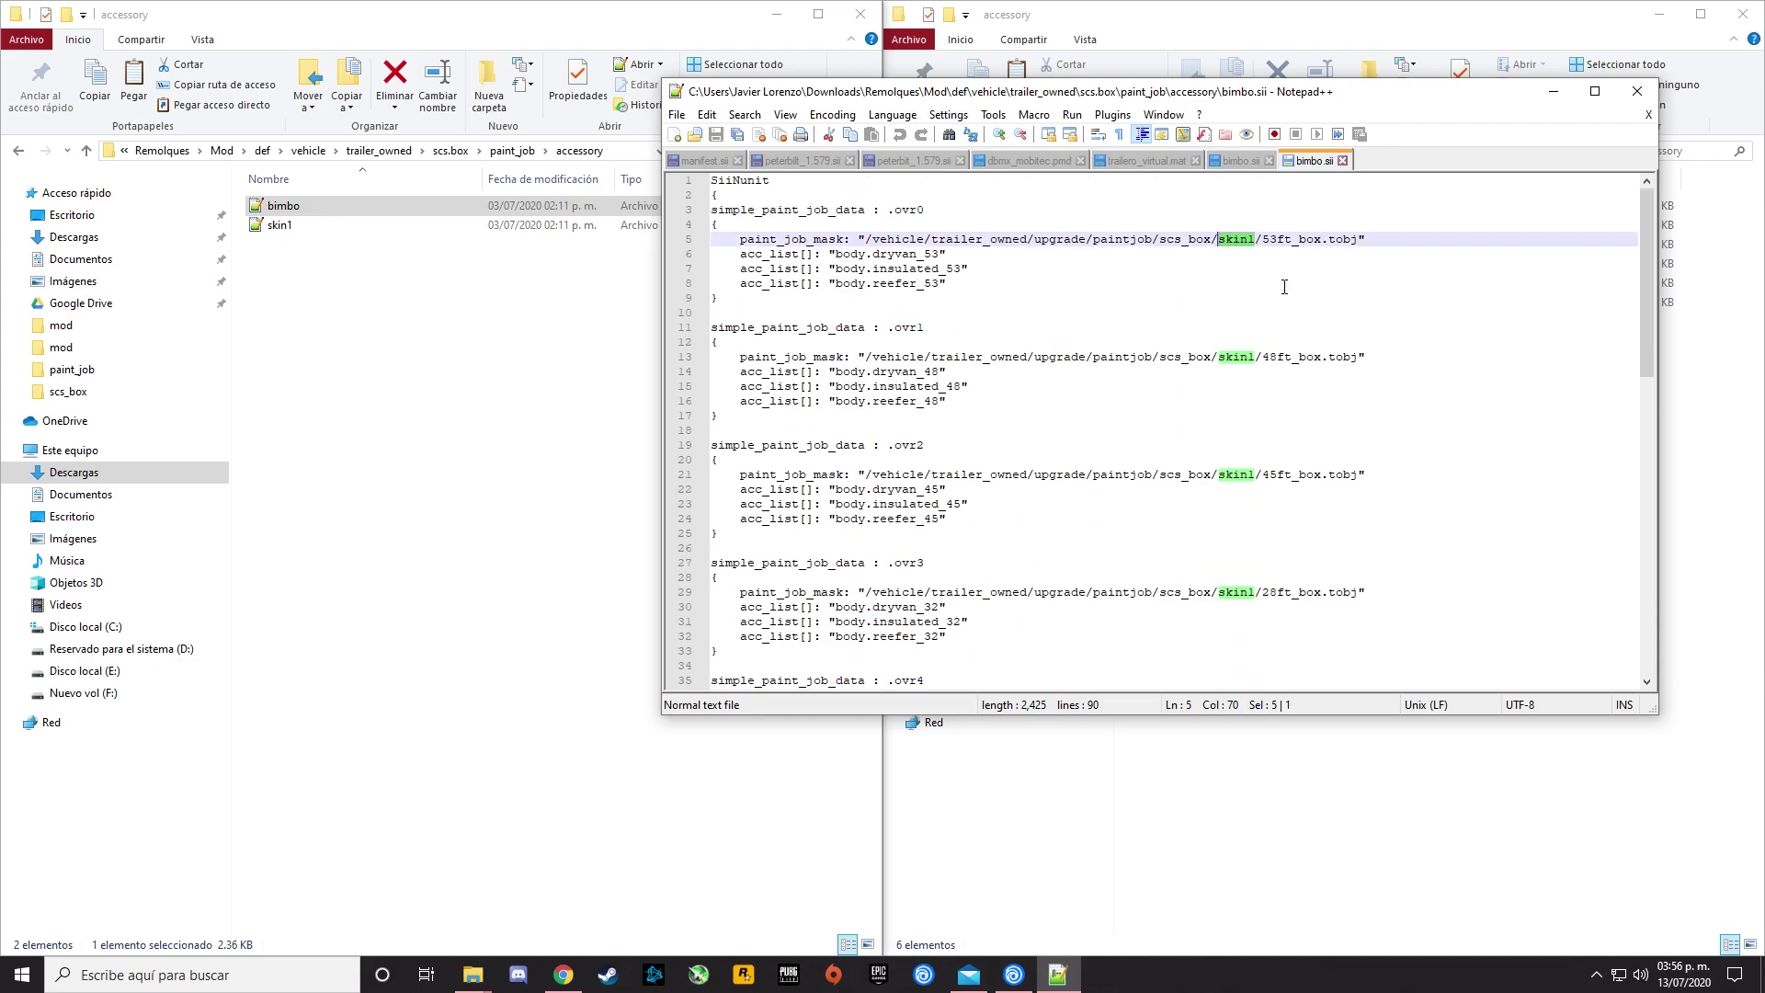
Replace skin1 with bimbo in the .ovr0 paint_job_mask path to 53ft_box.tobj.
click(1261, 242)
key(BackSpace)
key(BackSpace)
key(BackSpace)
key(BackSpace)
key(BackSpace)
text(bi)
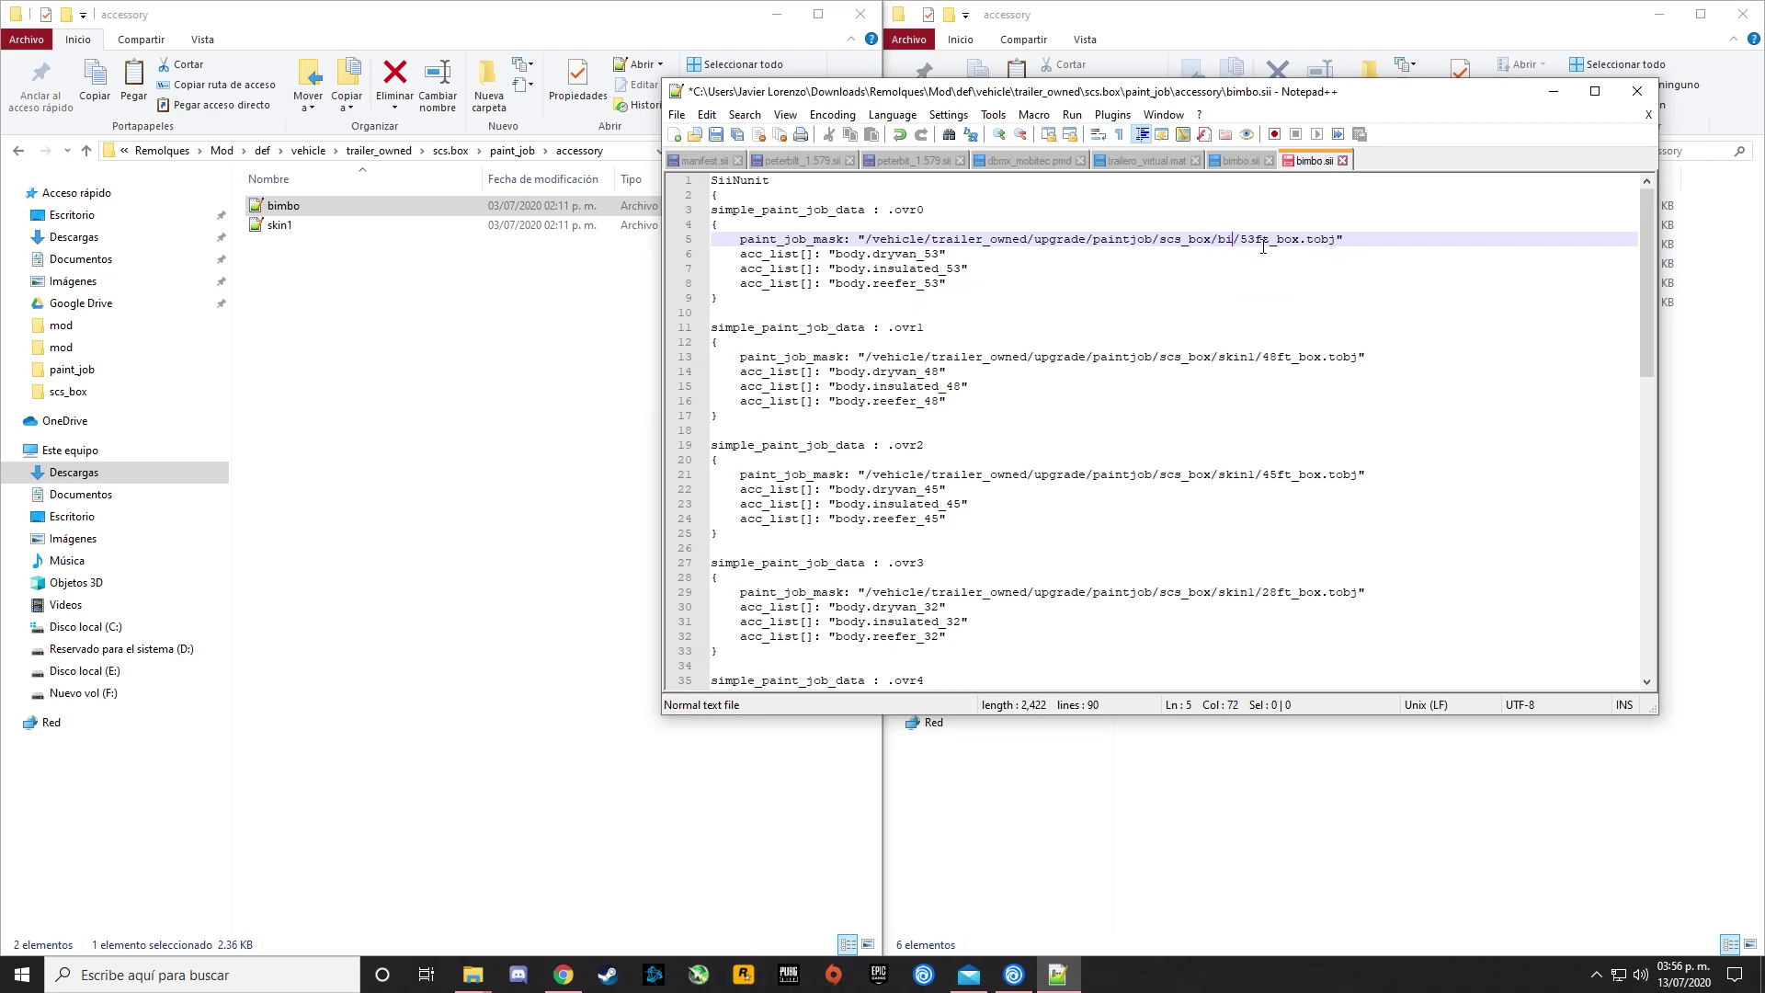
text(mbo)
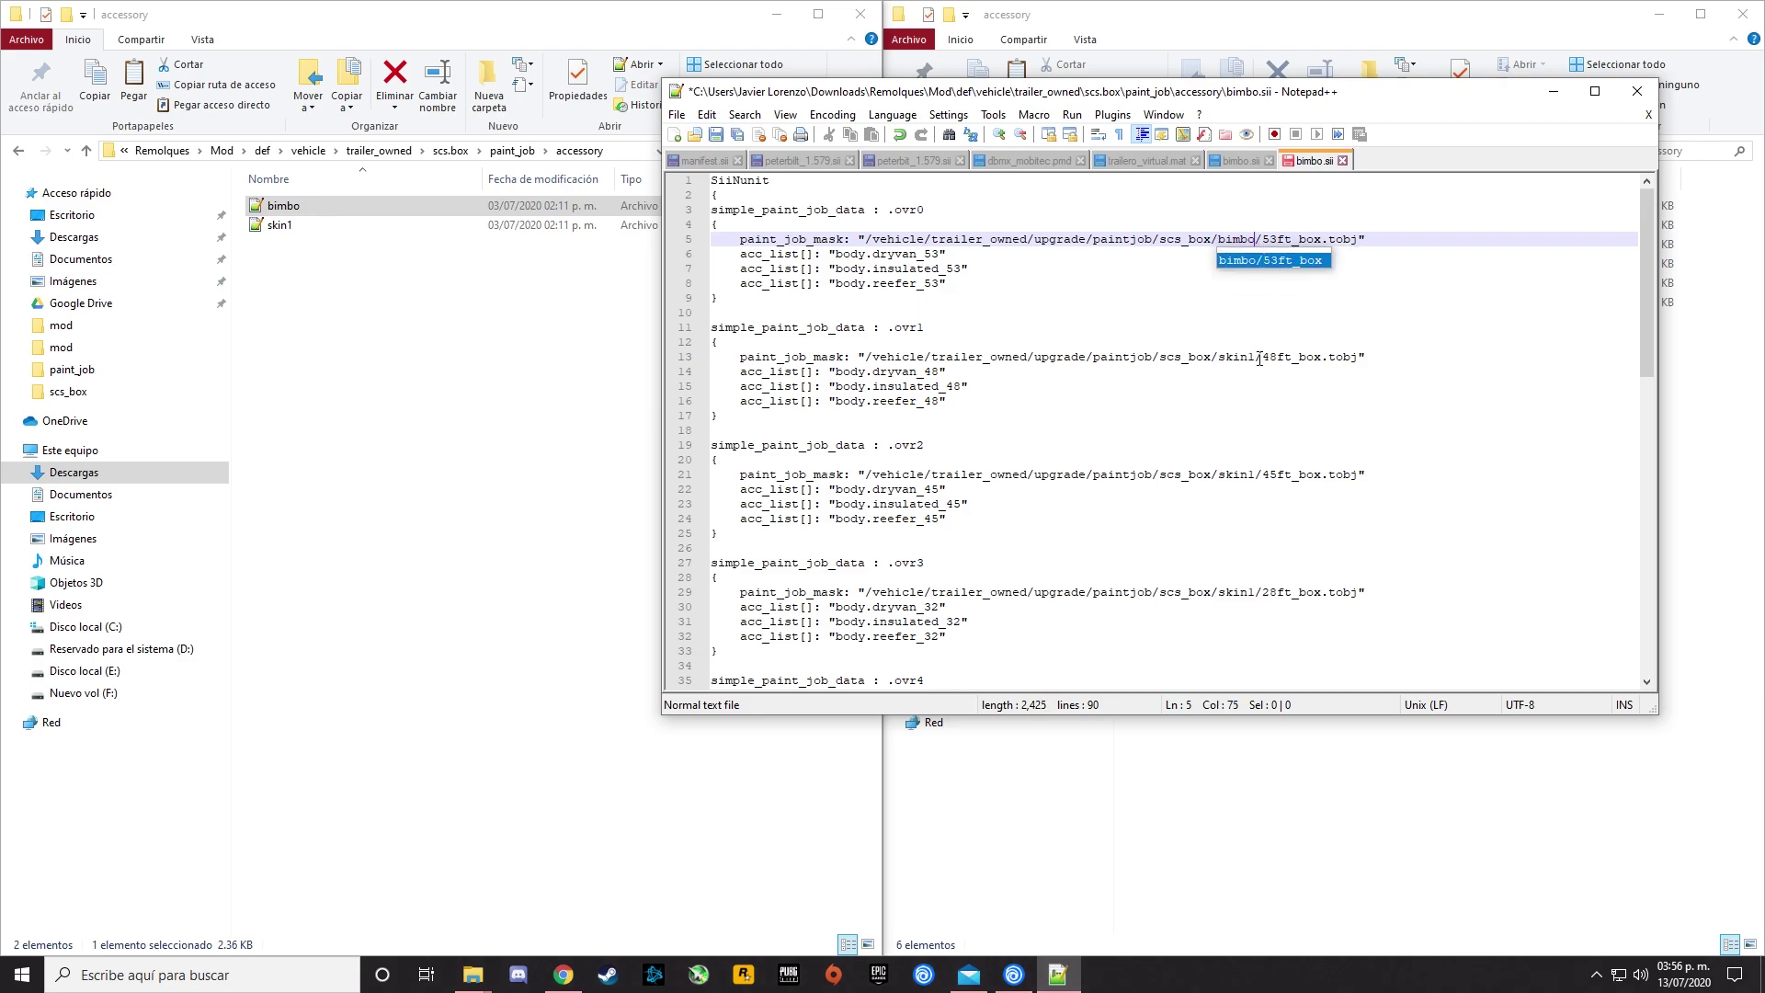
Replace skin1 with bimbo in the .ovr1 paint_job_mask path to 48ft_box.tobj.
click(1258, 359)
key(BackSpace)
key(BackSpace)
key(BackSpace)
key(BackSpace)
key(BackSpace)
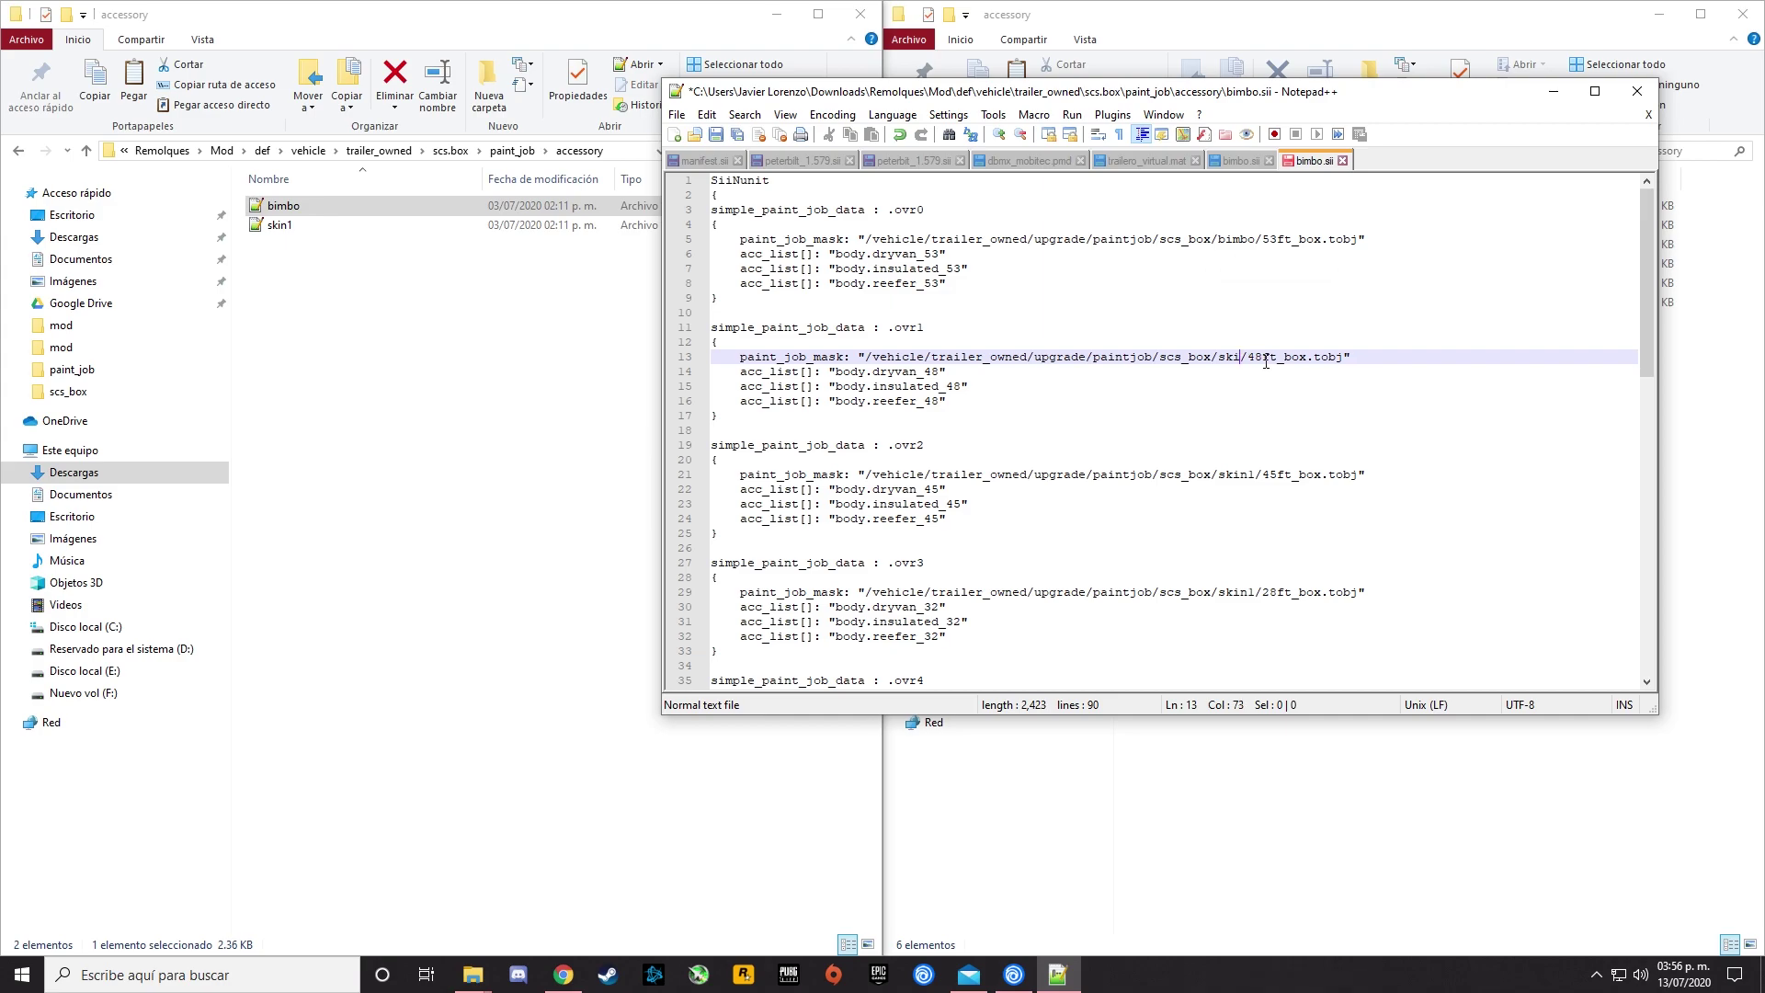
text(bimbo)
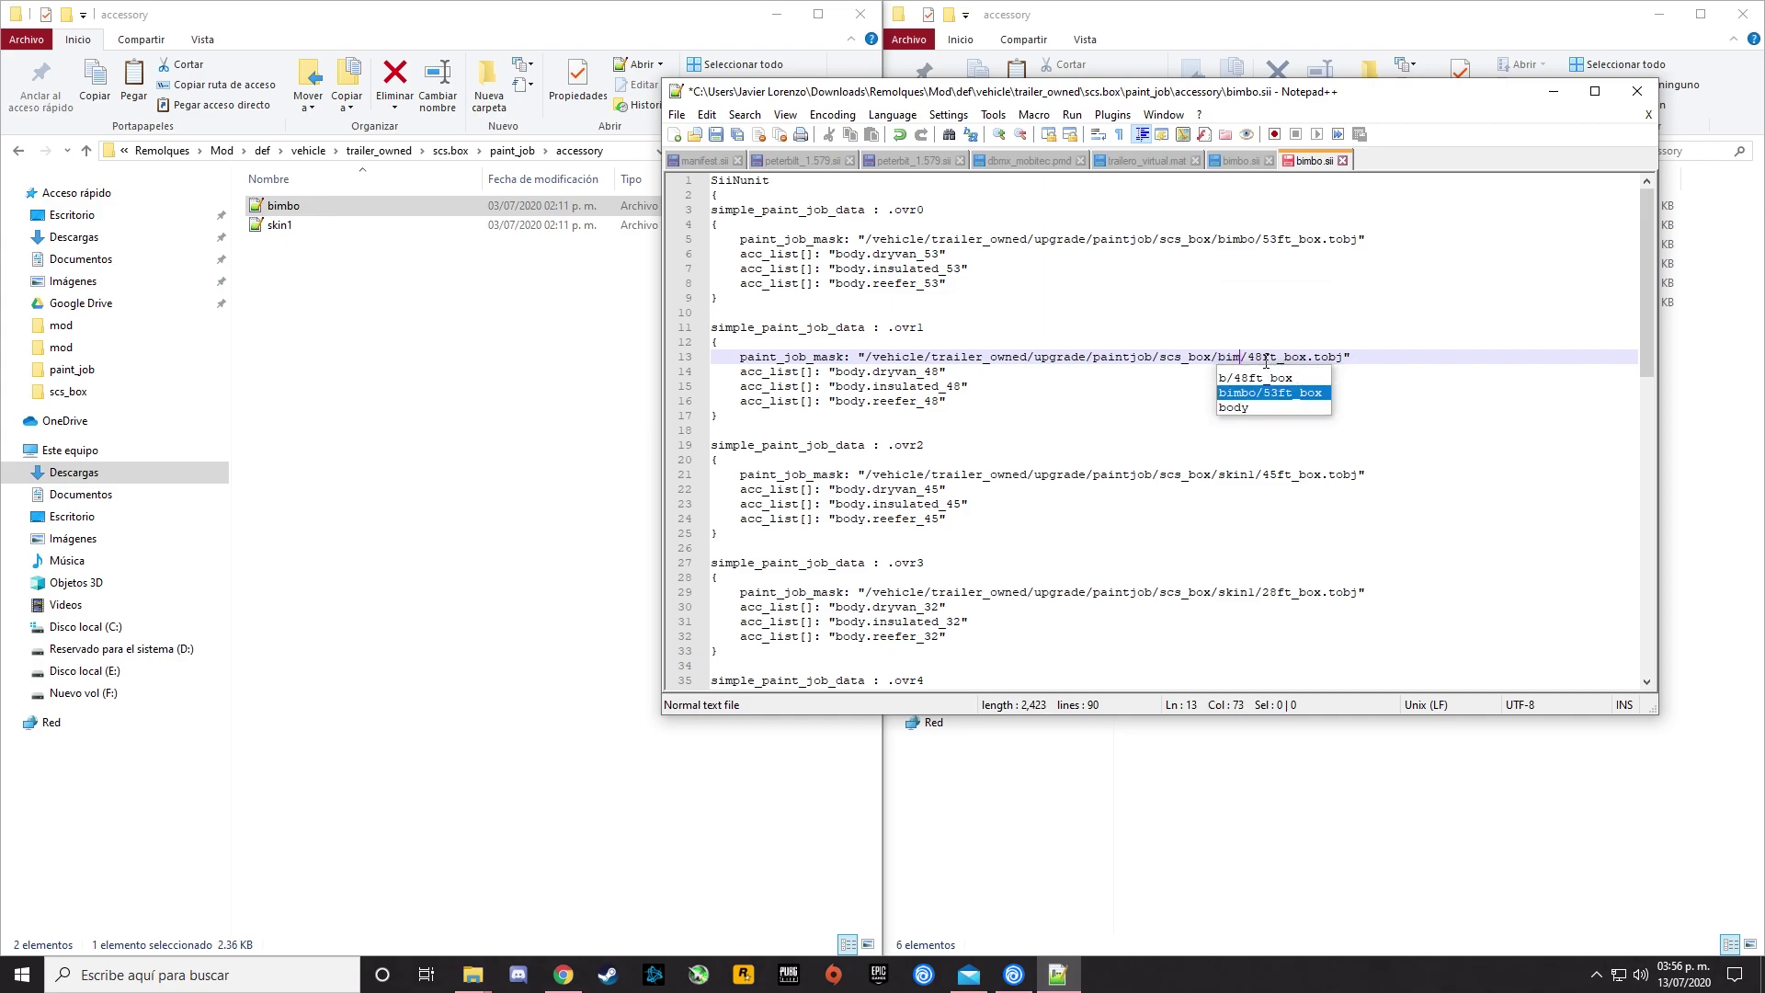
Replace skin1 with bimbo in the .ovr2 paint_job_mask path to 45ft_box.tobj.
click(1256, 474)
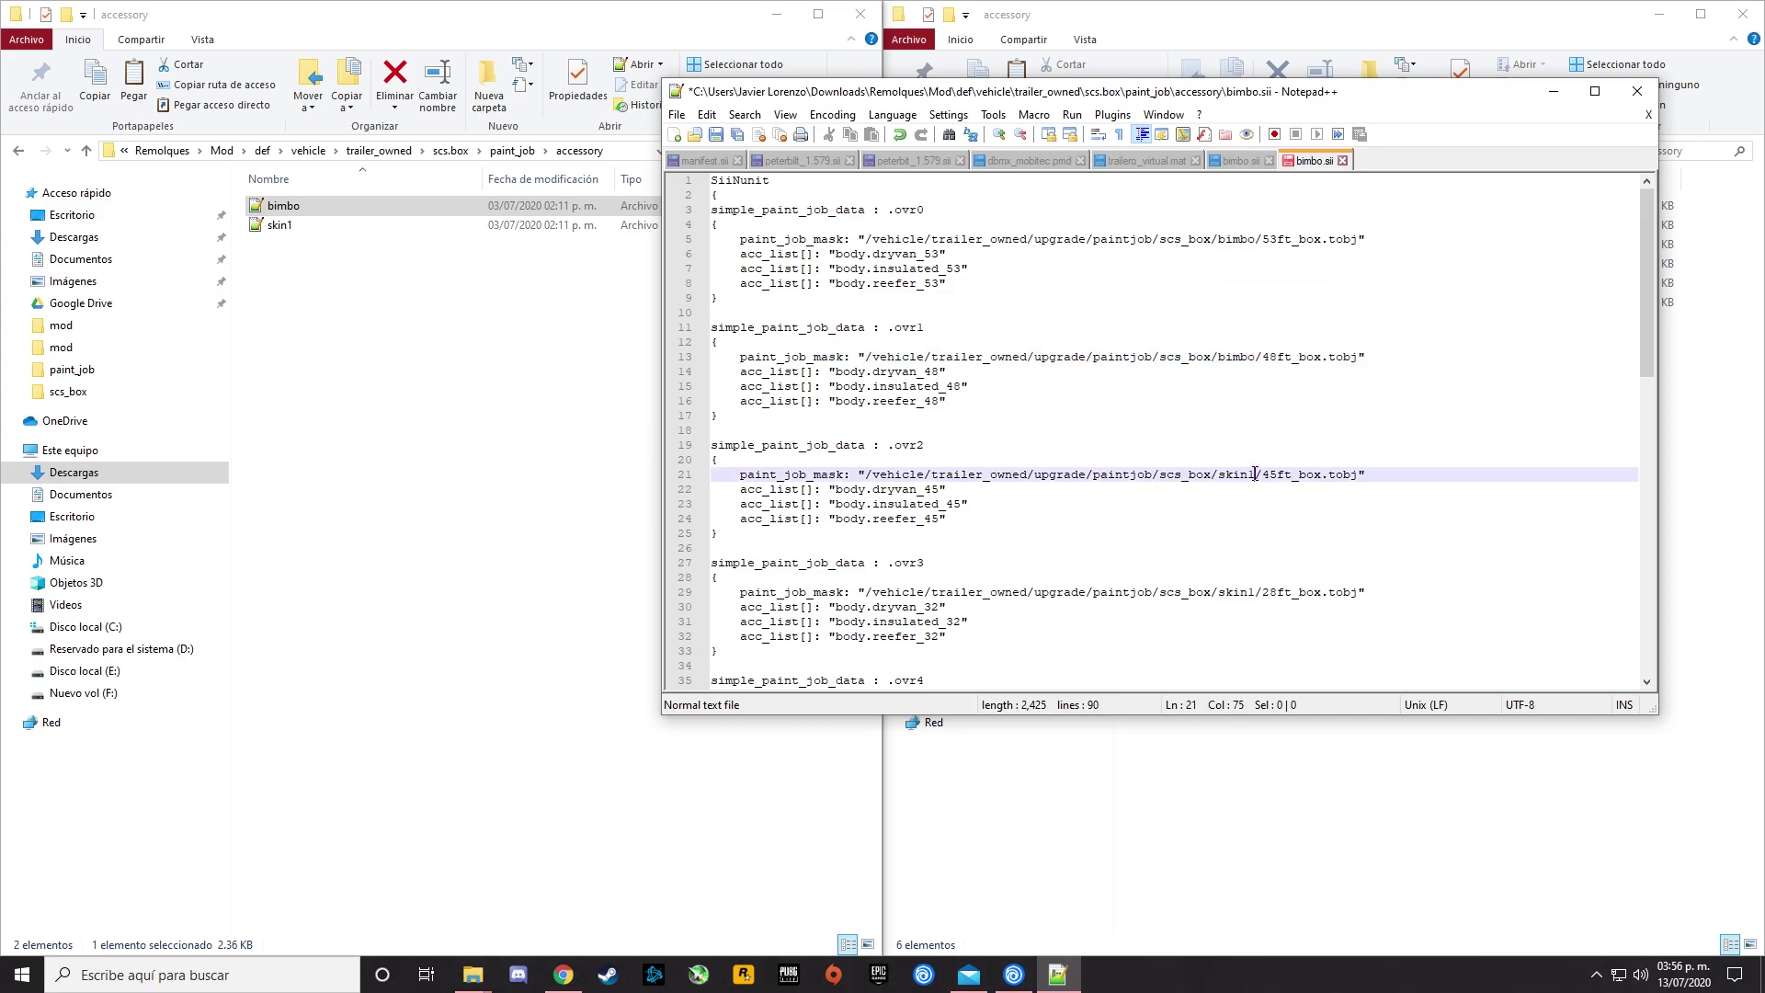
key(BackSpace)
key(BackSpace)
key(BackSpace)
key(BackSpace)
key(BackSpace)
text(bimbo)
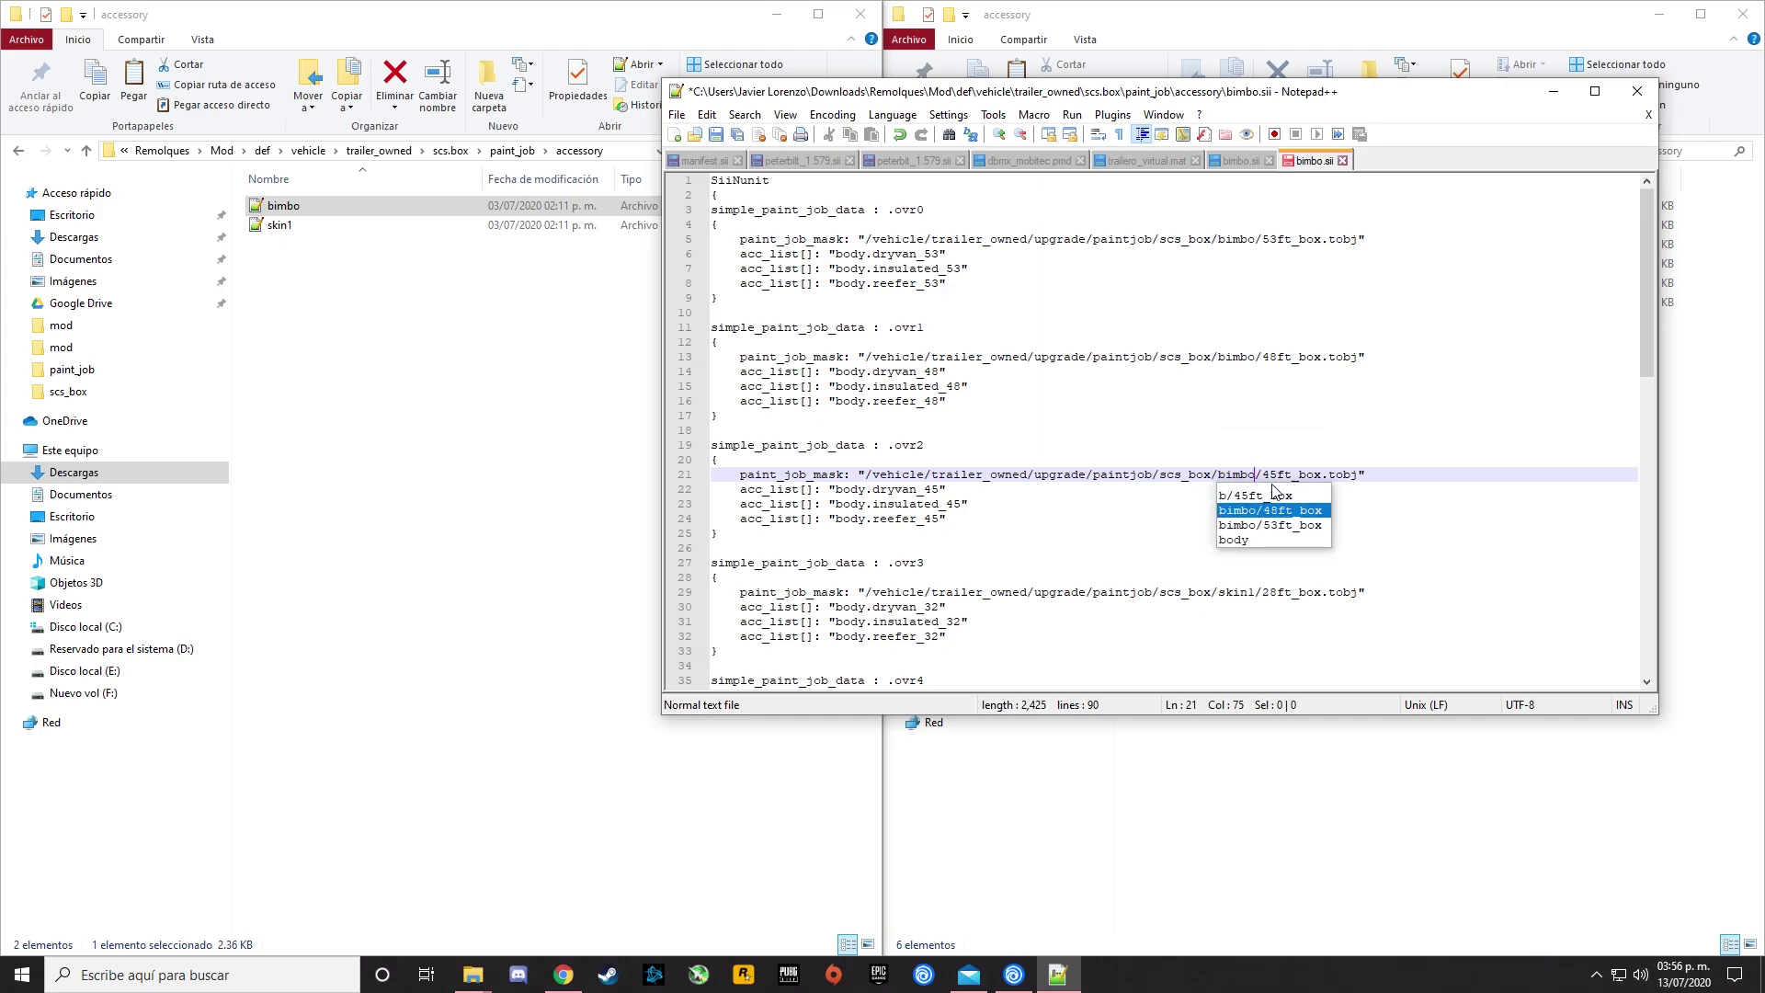
Replace skin1 with bimbo in the .ovr3 paint_job_mask path to 28ft_box.tobj, dismissing the autocomplete suggestions.
click(1259, 593)
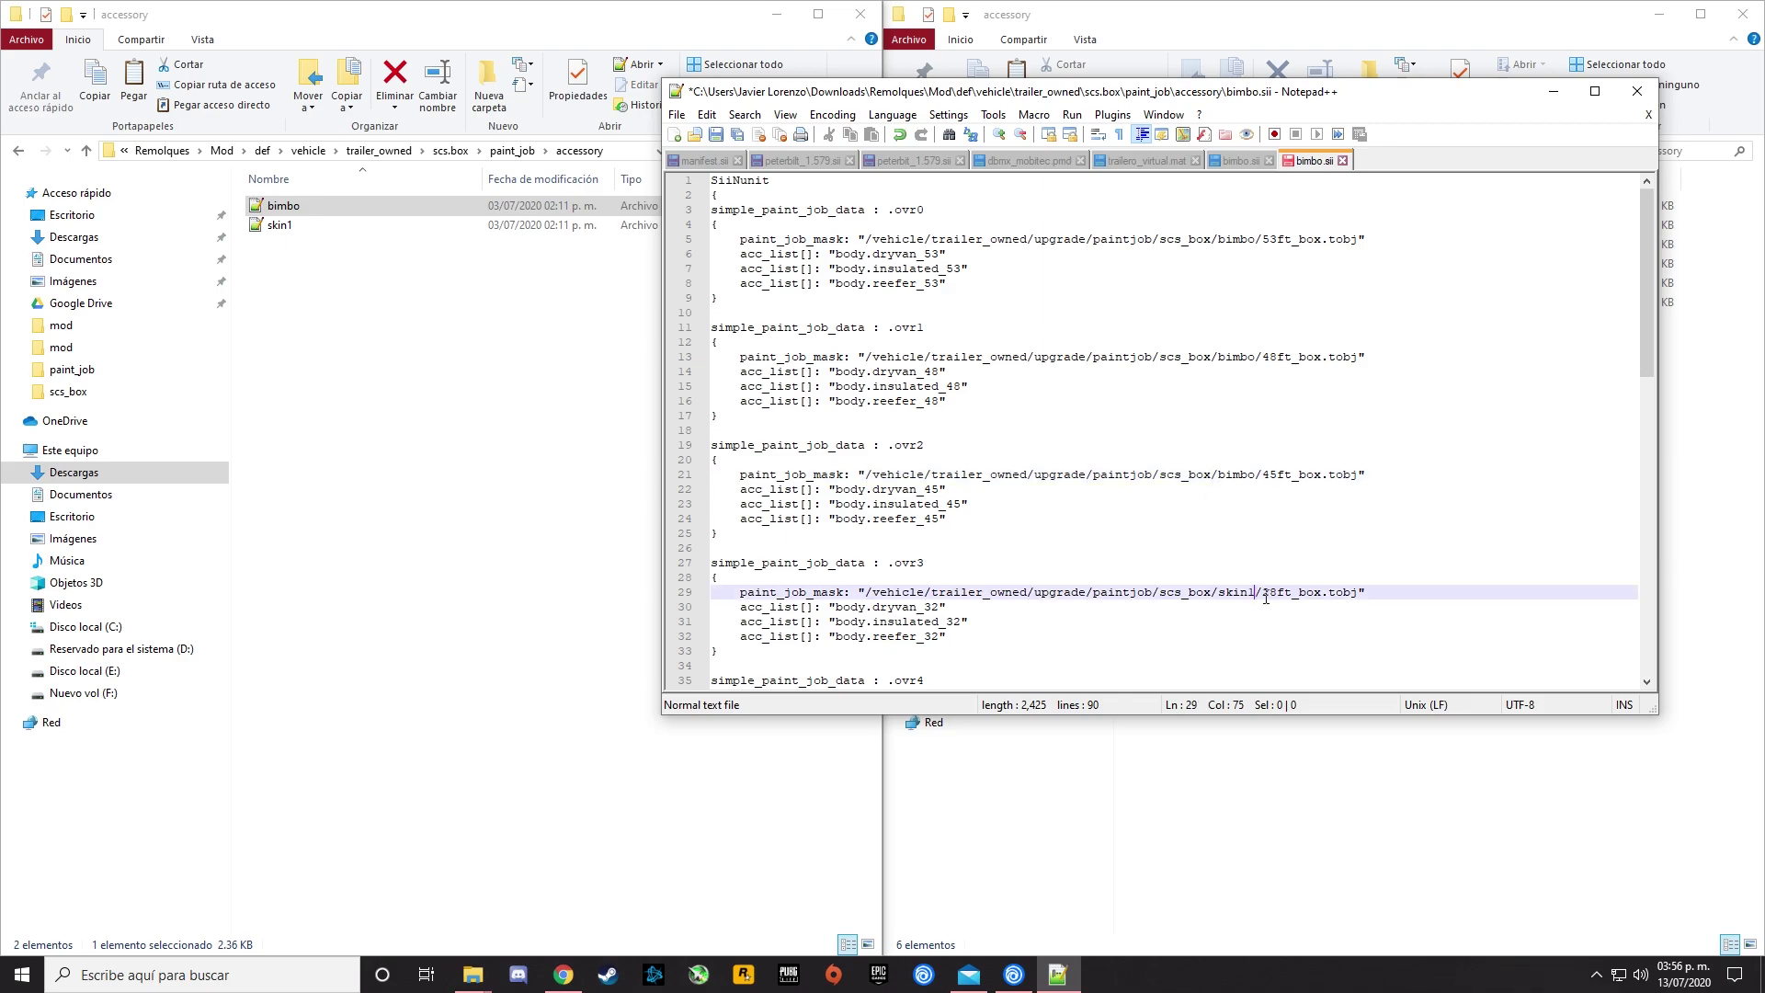
key(BackSpace)
key(BackSpace)
key(BackSpace)
key(BackSpace)
key(BackSpace)
text(bimbo)
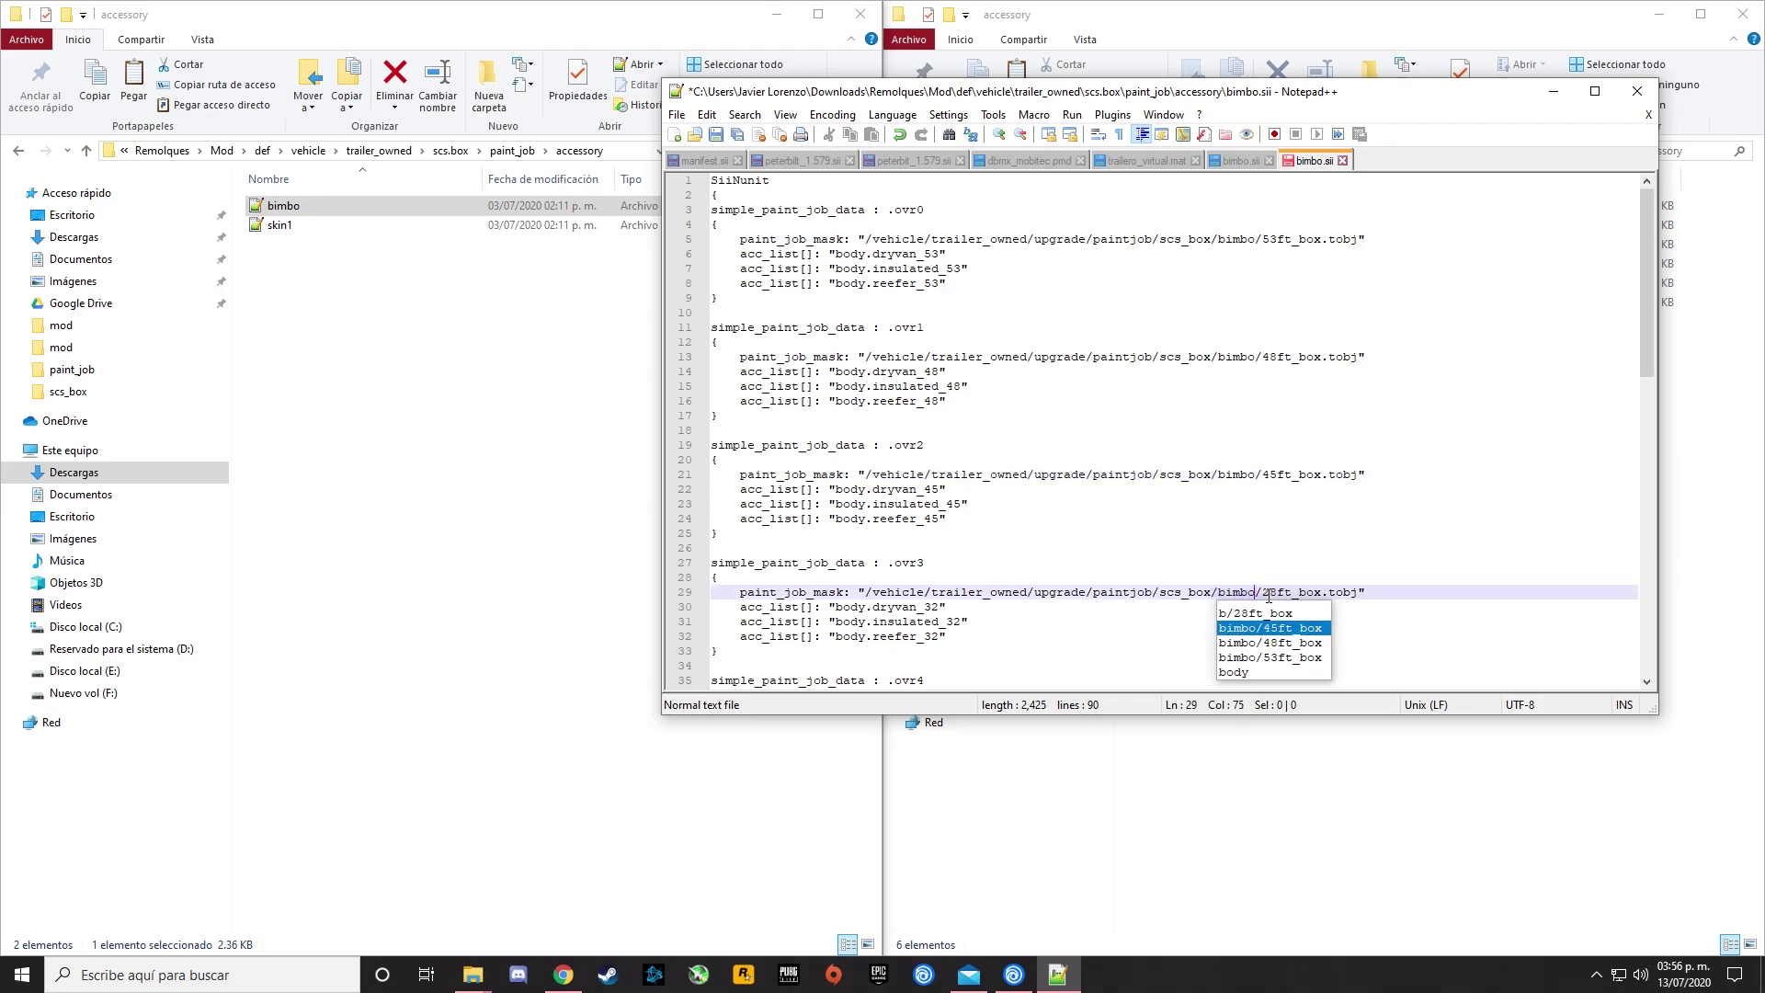
key(Escape)
key(Down)
Replace skin1 with bimbo in the .ovr4 paint_job_mask path to 28ft_box.tobj, dismissing the autocomplete suggestions.
scroll(1241, 552, down, 5)
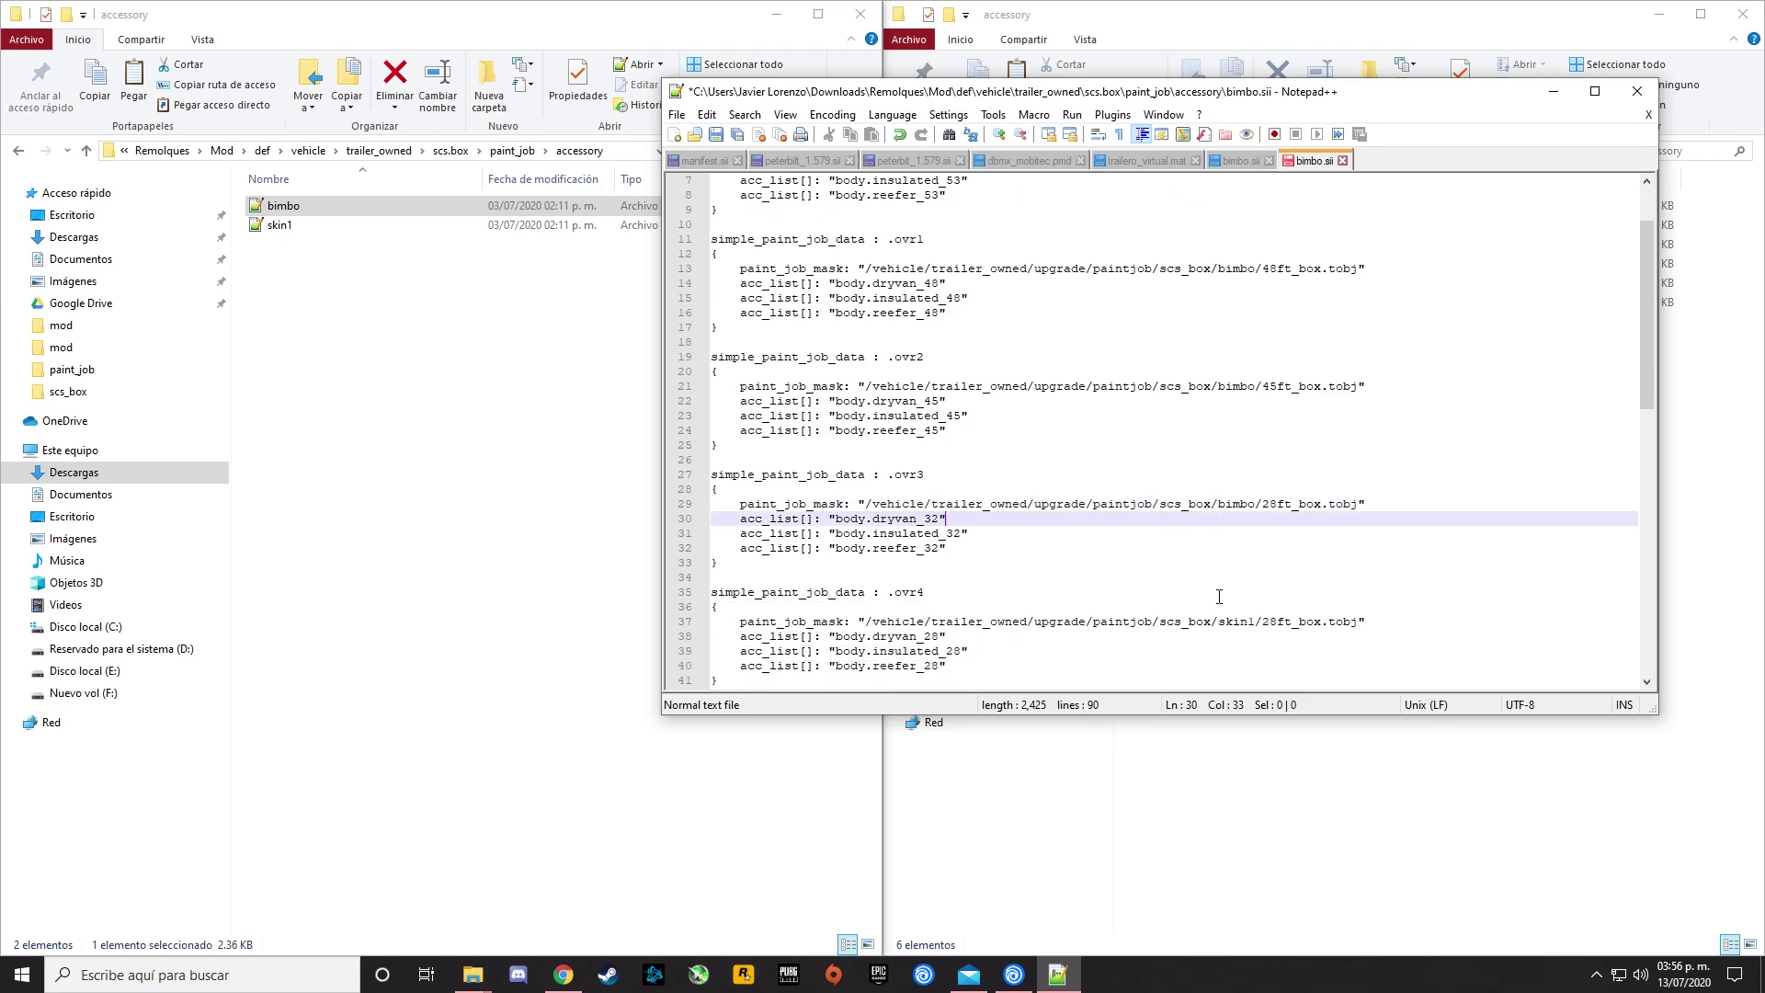
click(1257, 491)
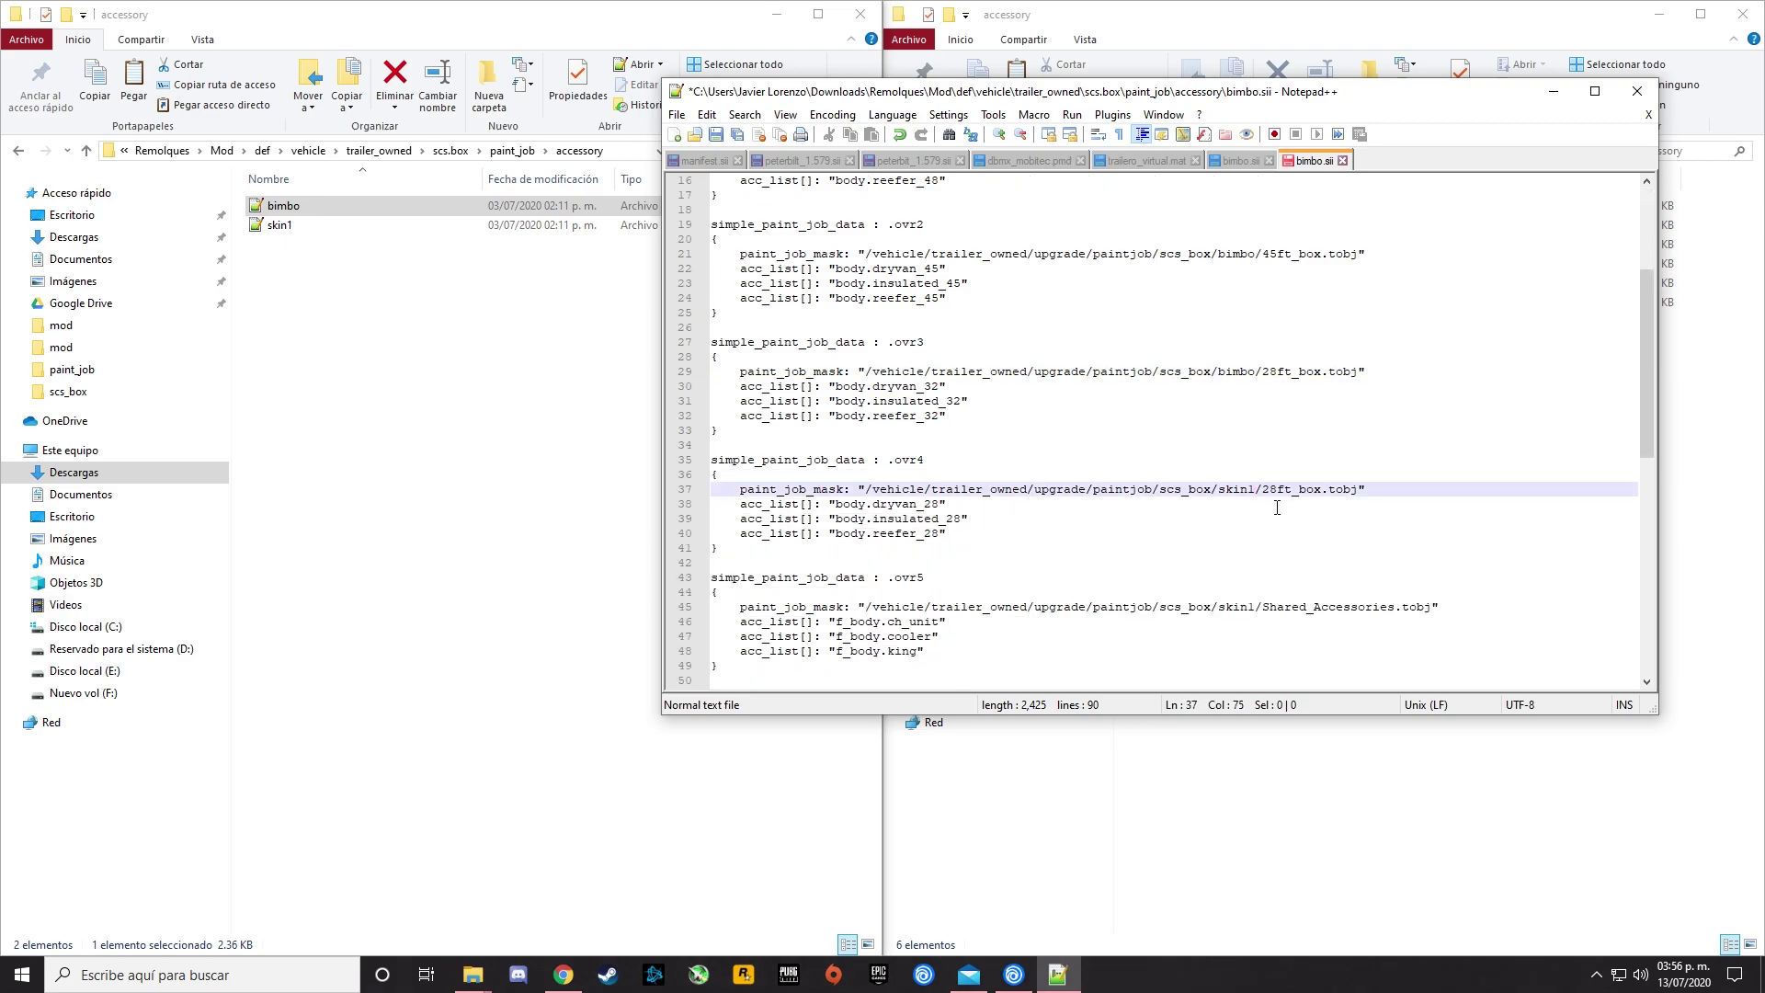
key(BackSpace)
key(BackSpace)
key(BackSpace)
key(BackSpace)
key(BackSpace)
text(bimbo)
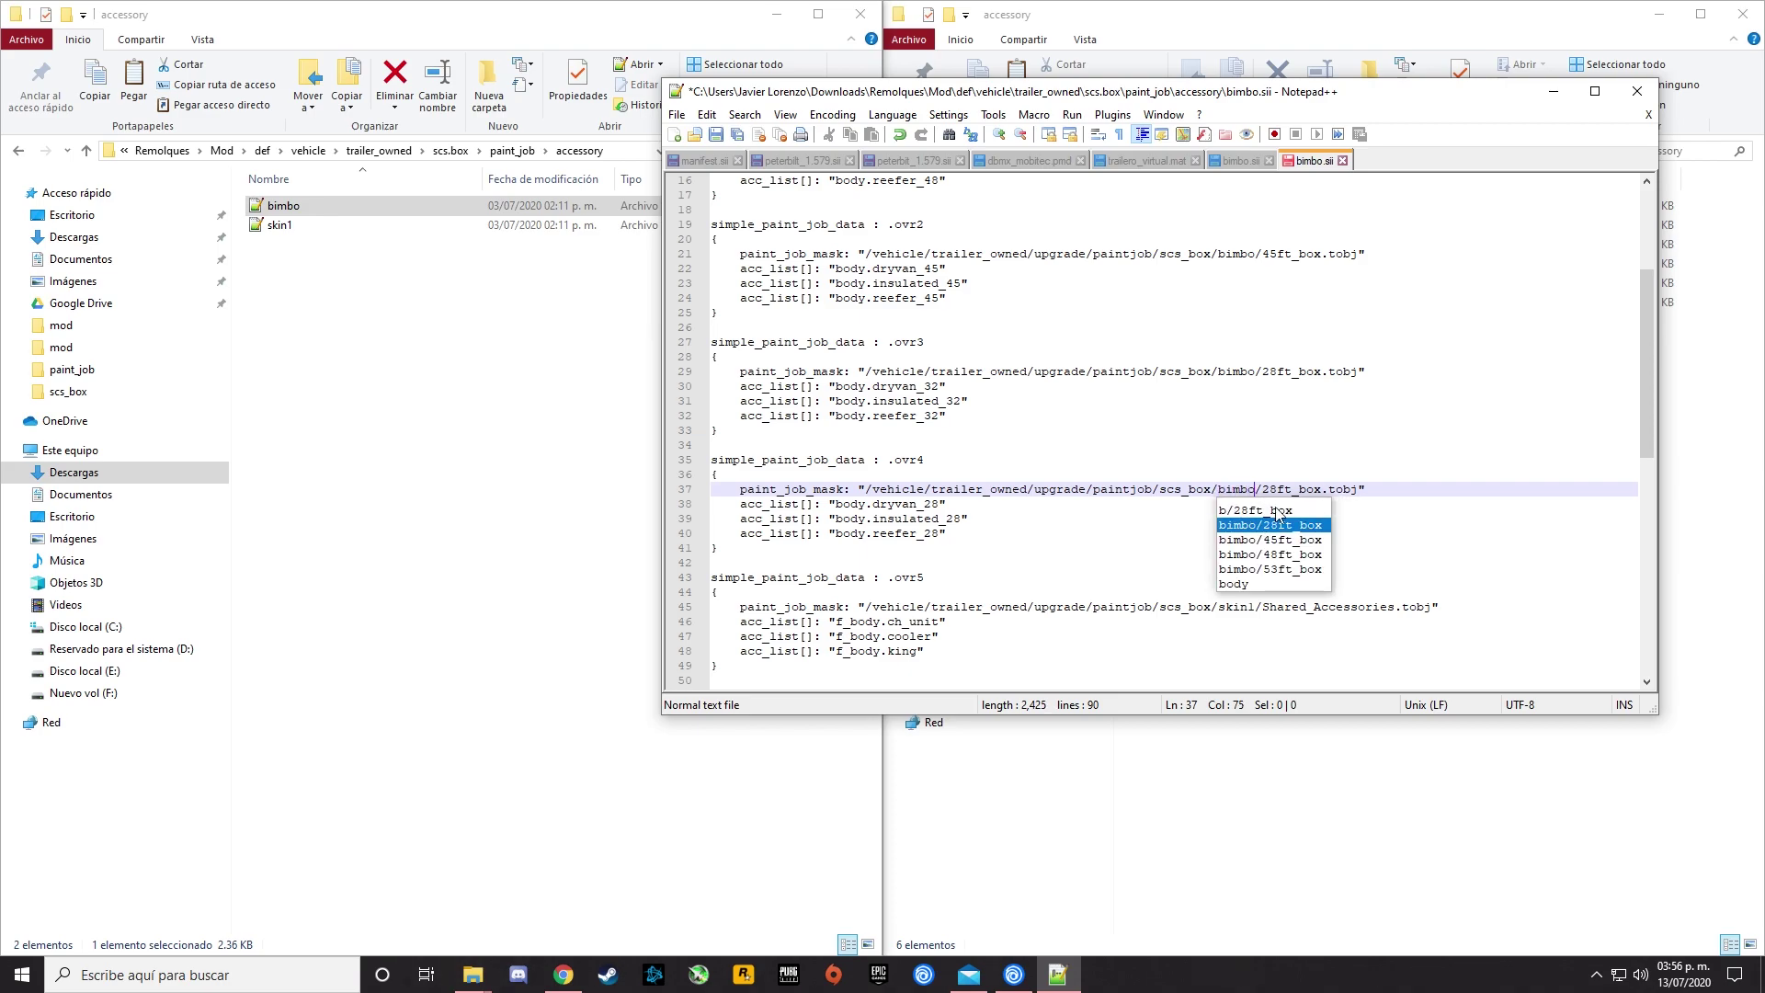
click(1298, 549)
Replace skin1 with bimbo in the .ovr5 paint_job_mask path to Shared_Accessories.tobj.
scroll(1305, 573, down, 2)
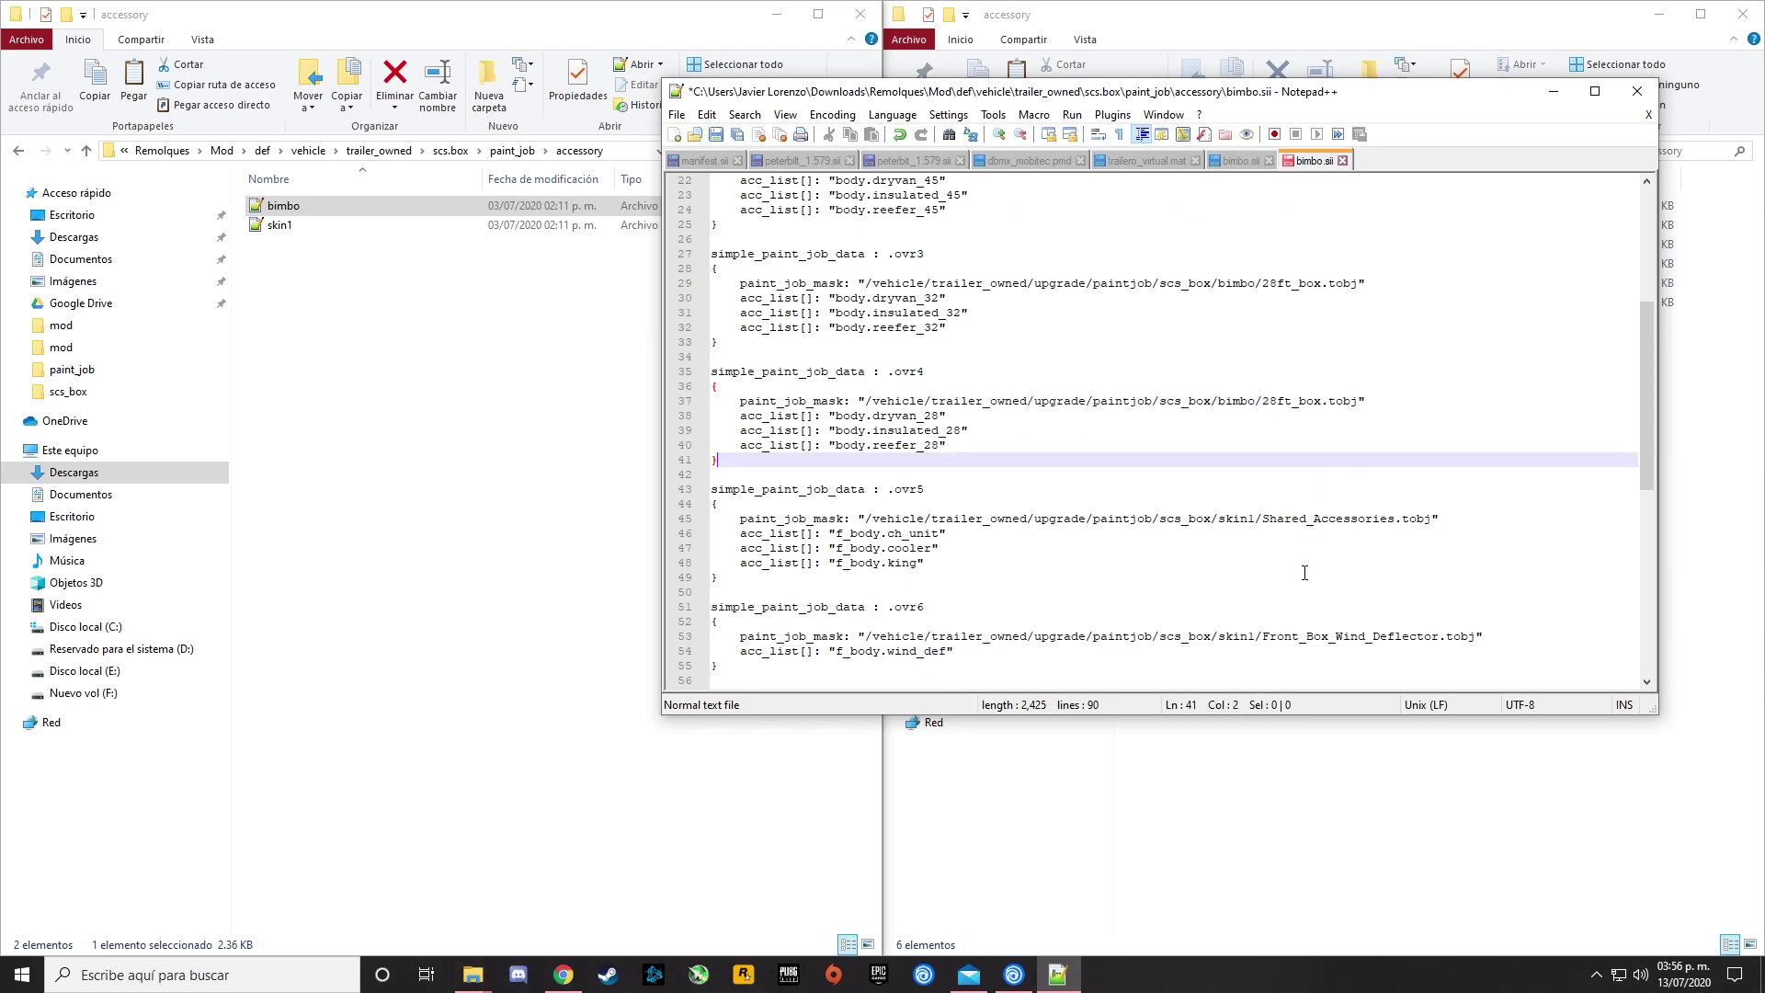
click(1257, 519)
key(BackSpace)
key(BackSpace)
key(BackSpace)
key(BackSpace)
key(BackSpace)
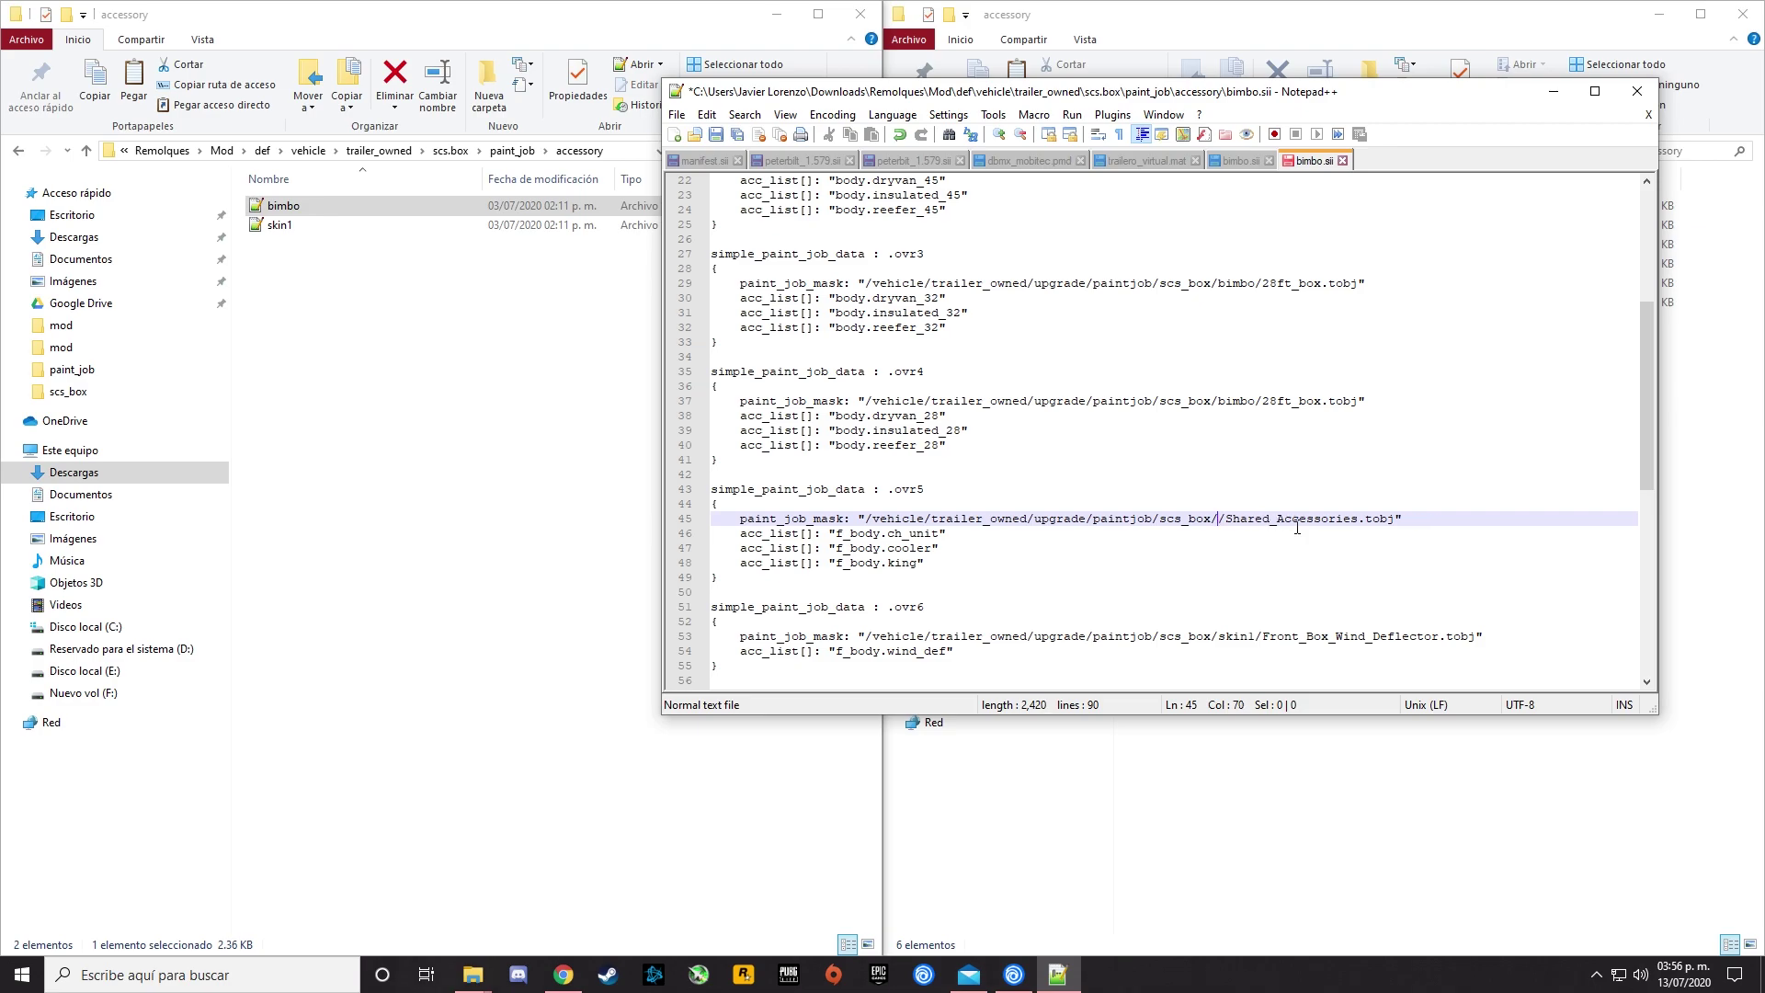
text(bimbo)
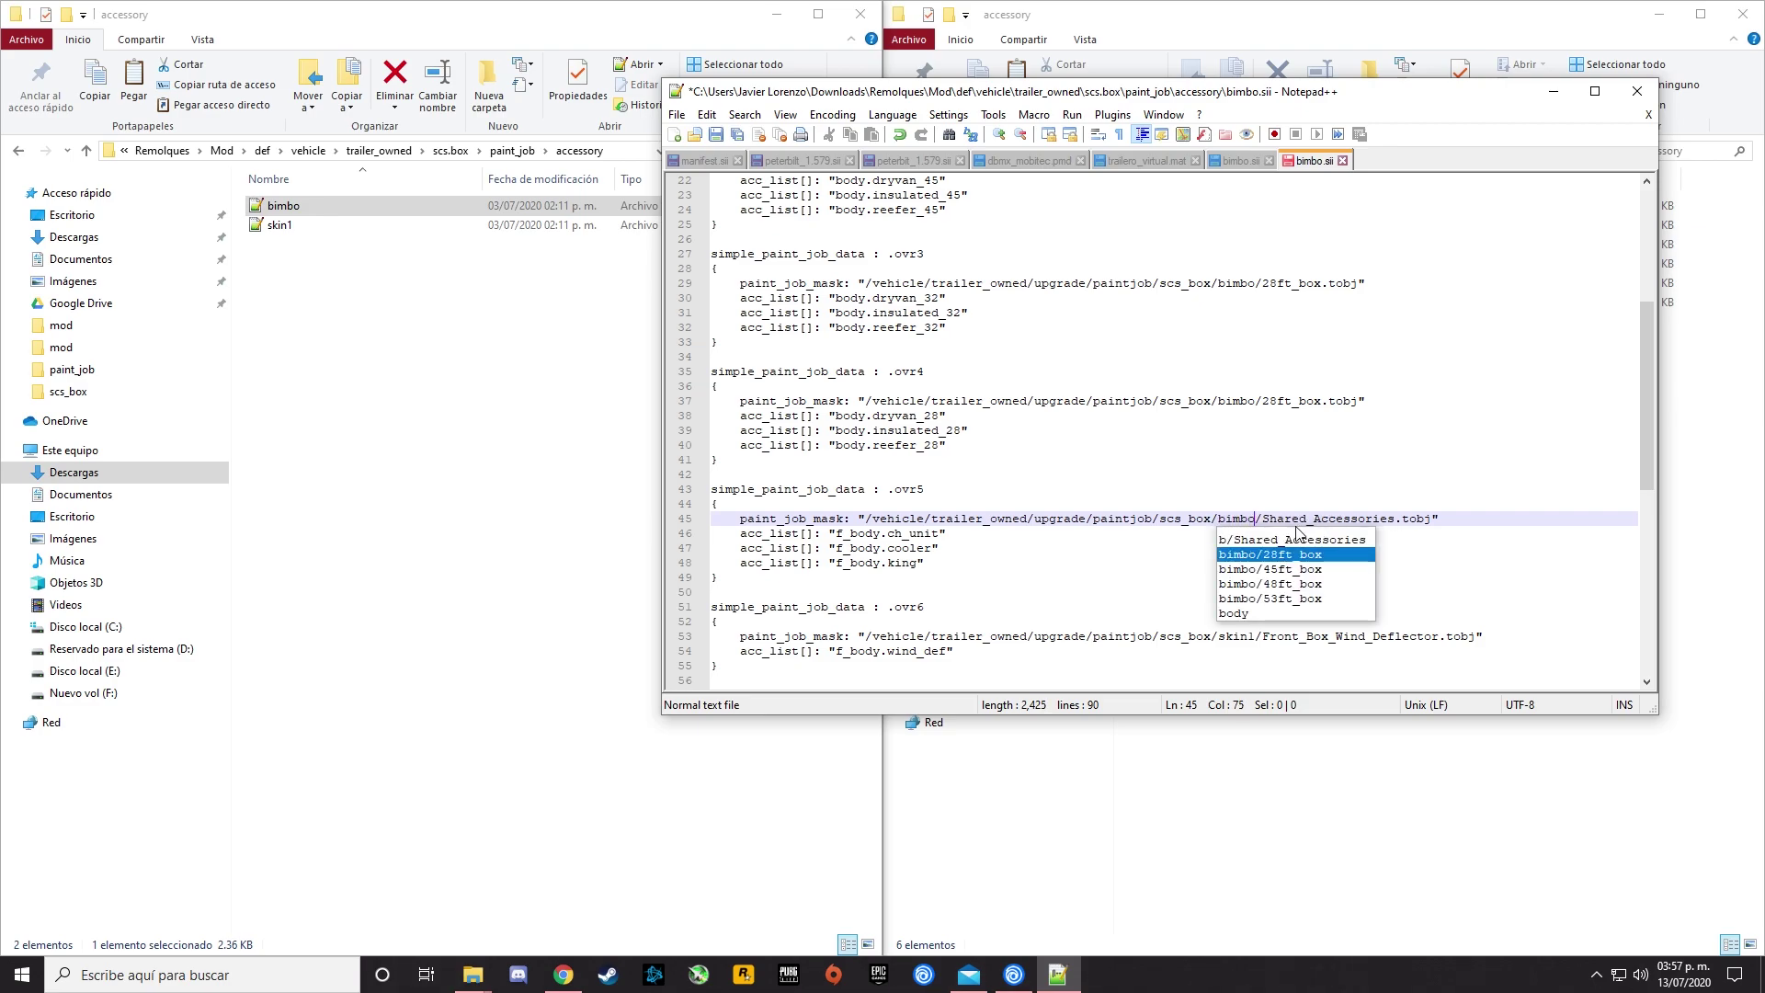
click(1299, 562)
Replace skin1 with bimbo in the .ovr6 paint_job_mask path to Front_Box_Wind_Deflector.tobj.
scroll(1287, 556, down, 2)
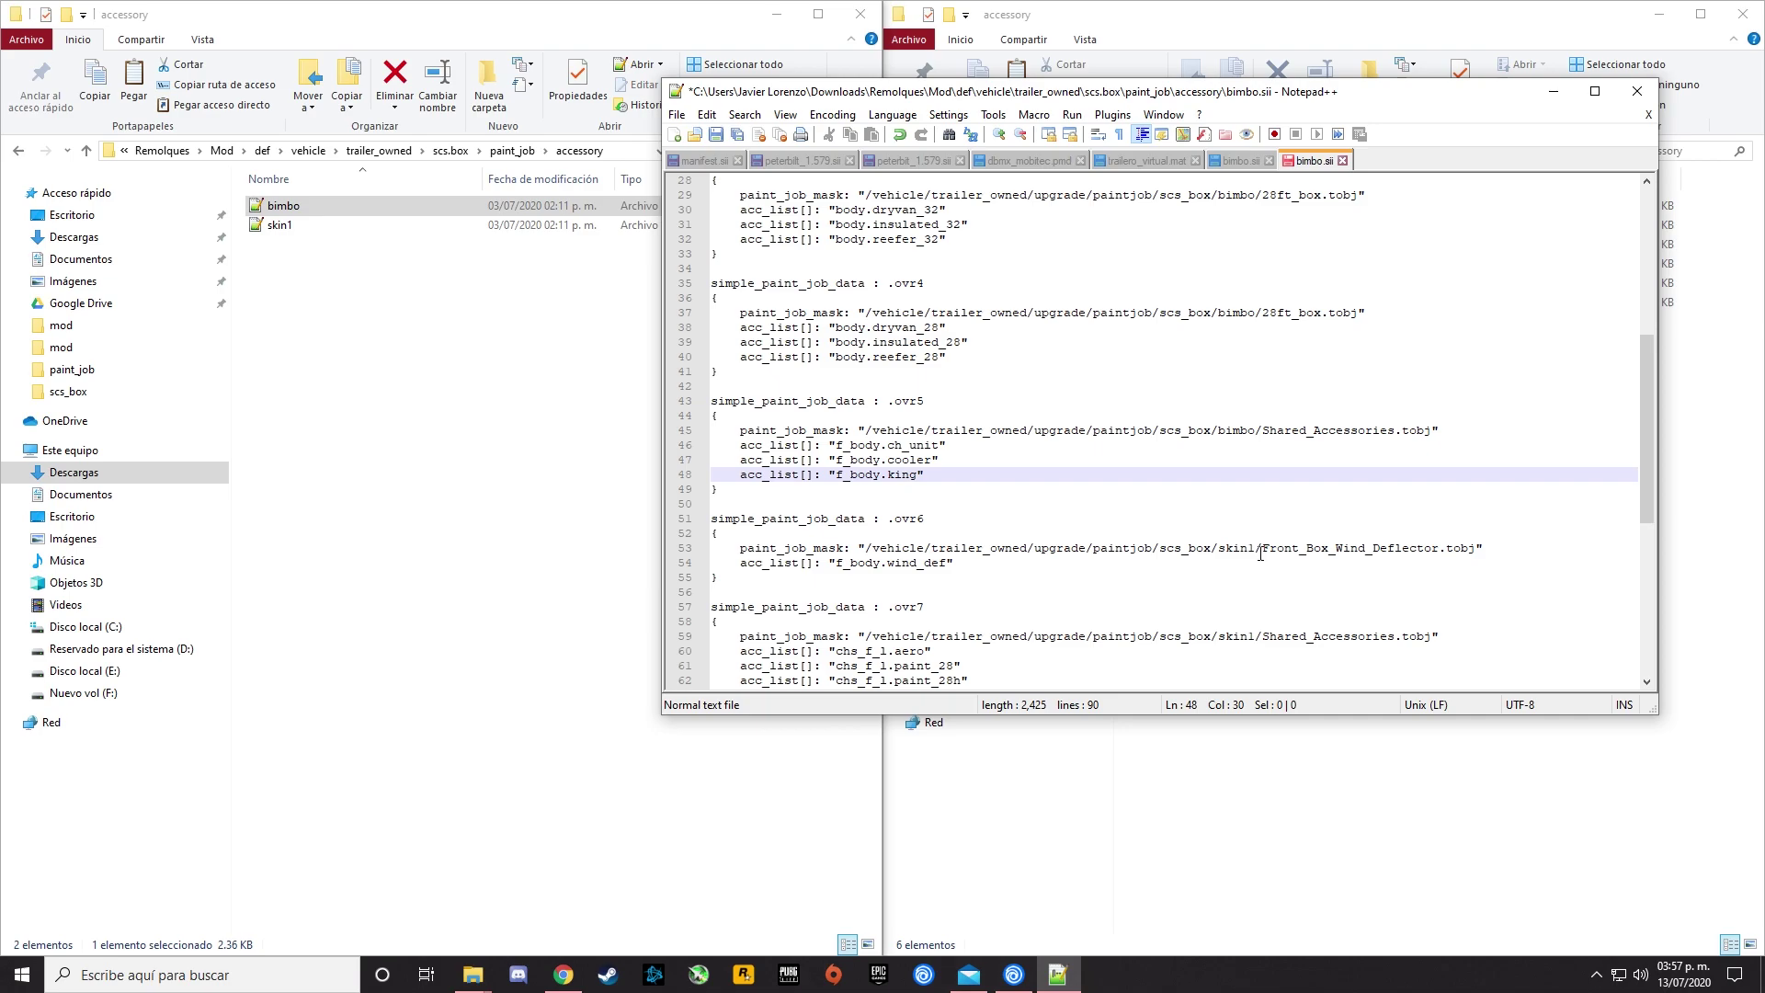
click(1259, 549)
key(BackSpace)
key(BackSpace)
key(BackSpace)
key(BackSpace)
key(BackSpace)
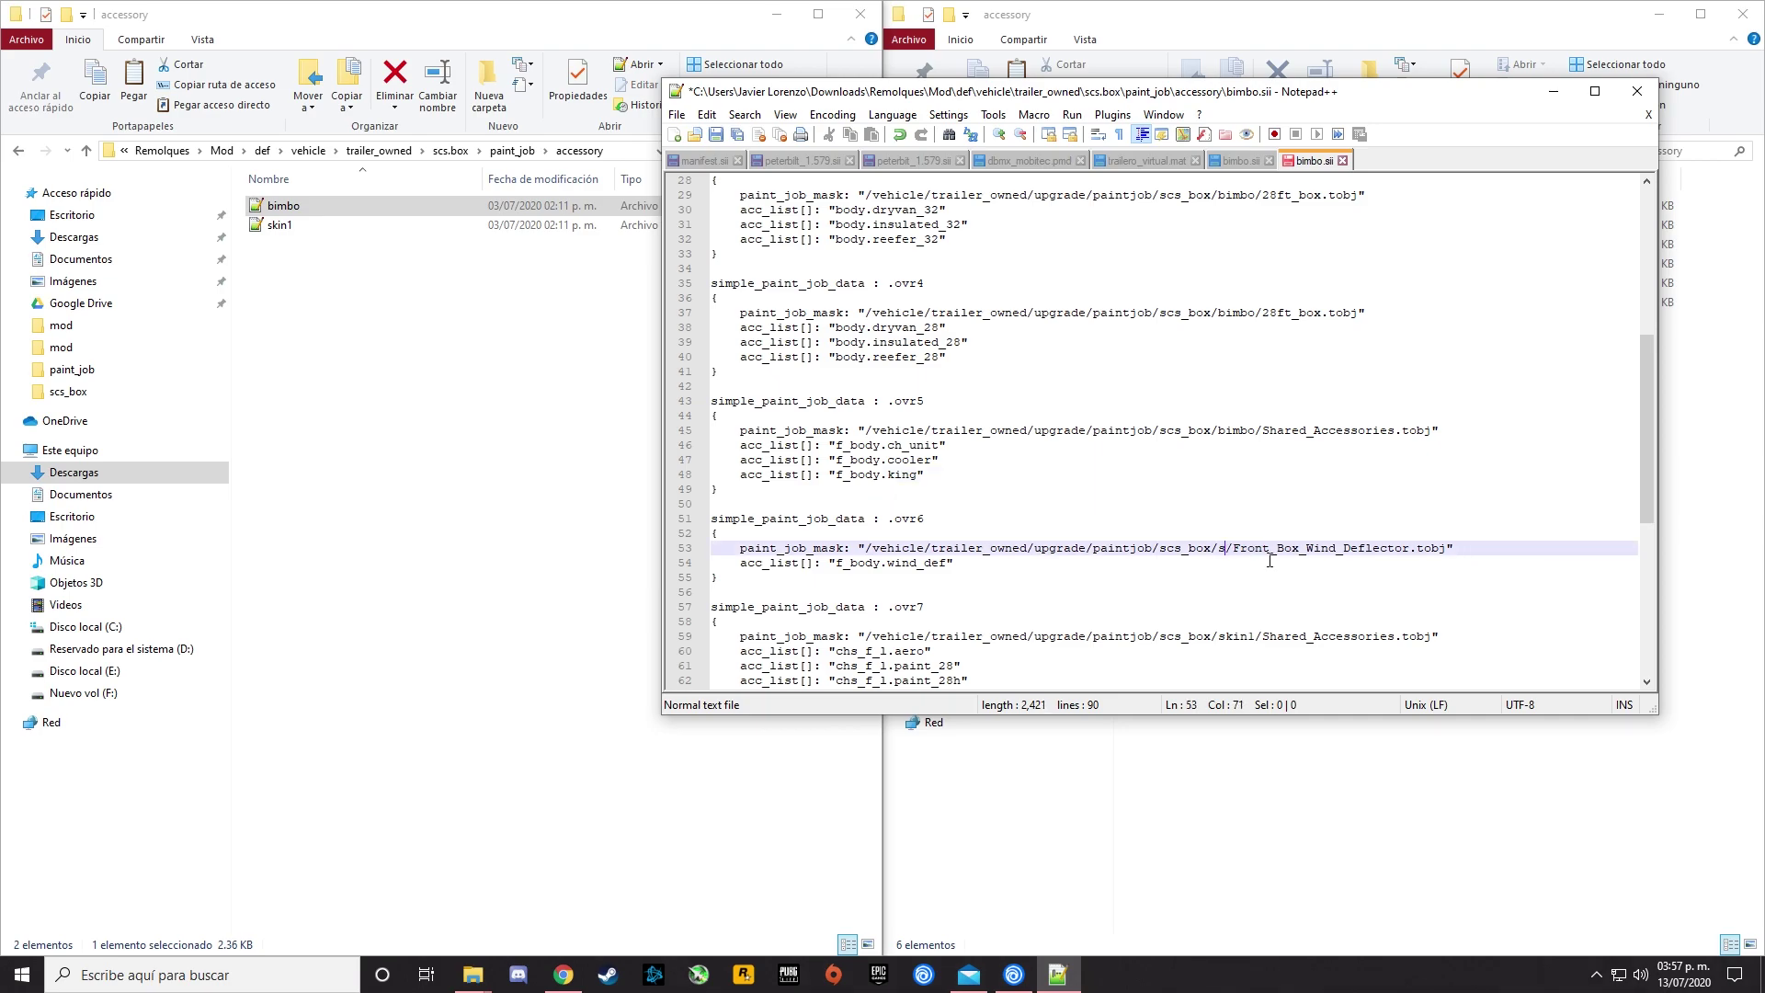
text(bimbo)
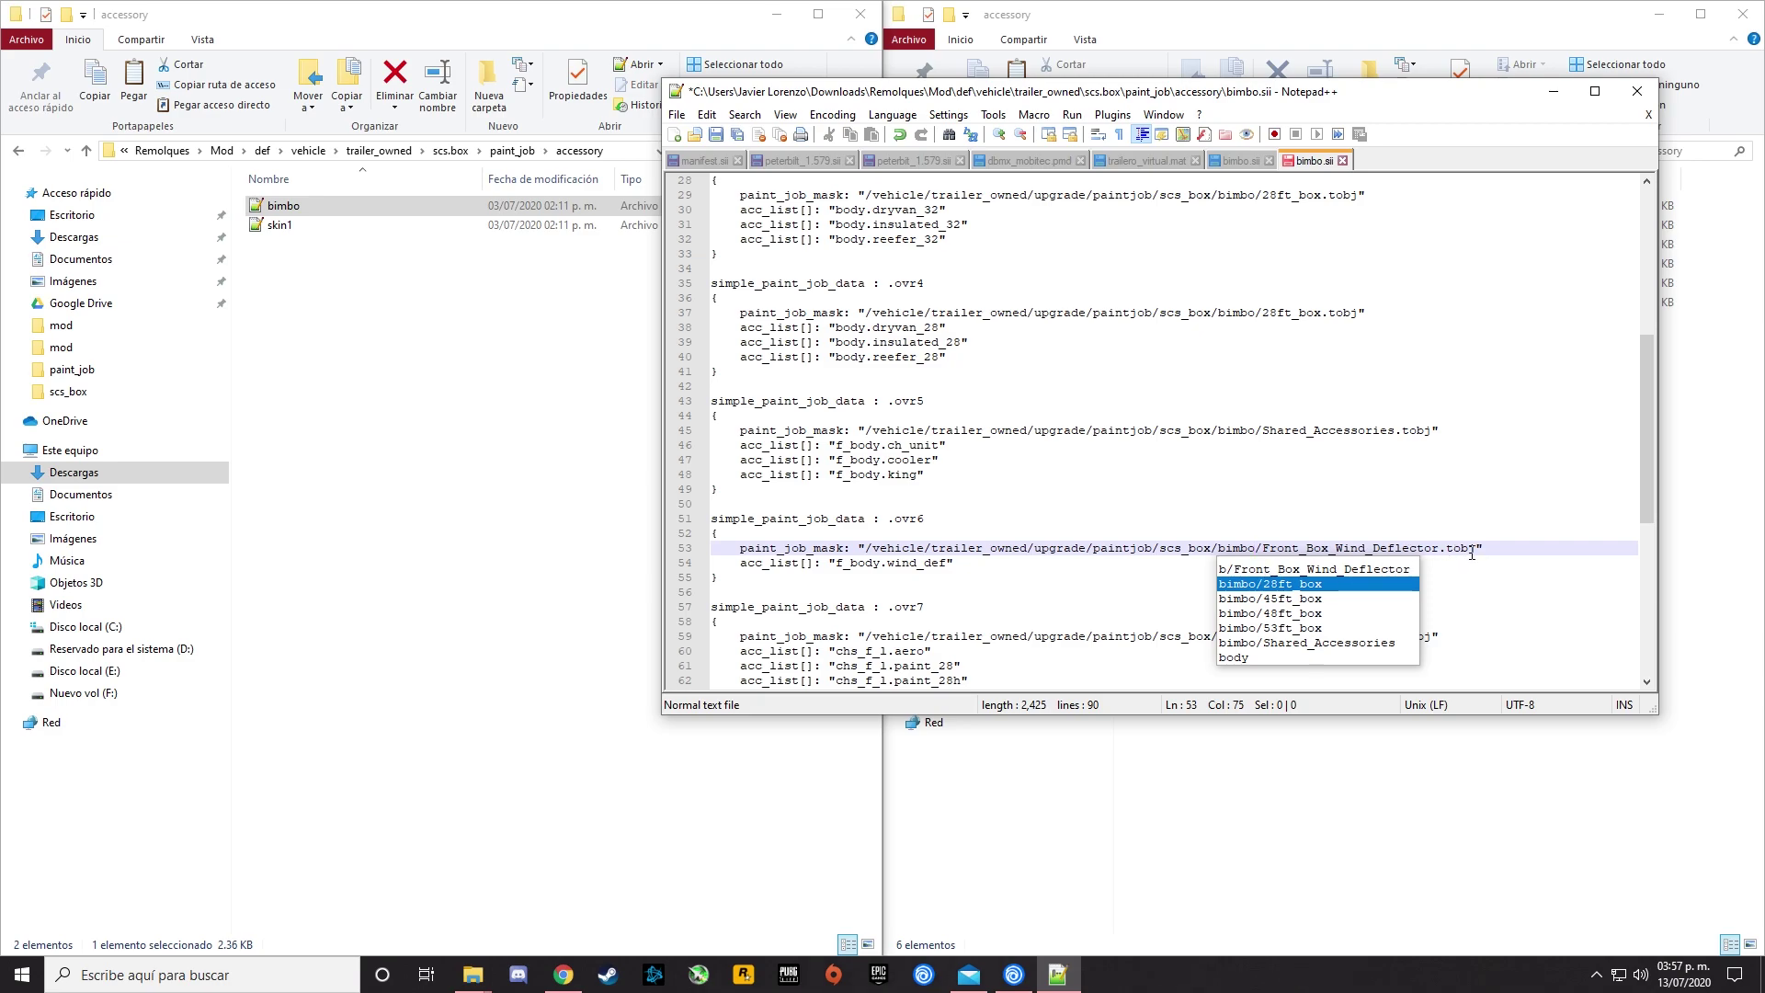
click(1467, 561)
Replace skin1 with bimbo in the .ovr7 paint_job_mask path to Shared_Accessories.tobj.
scroll(1356, 570, down, 2)
click(1256, 549)
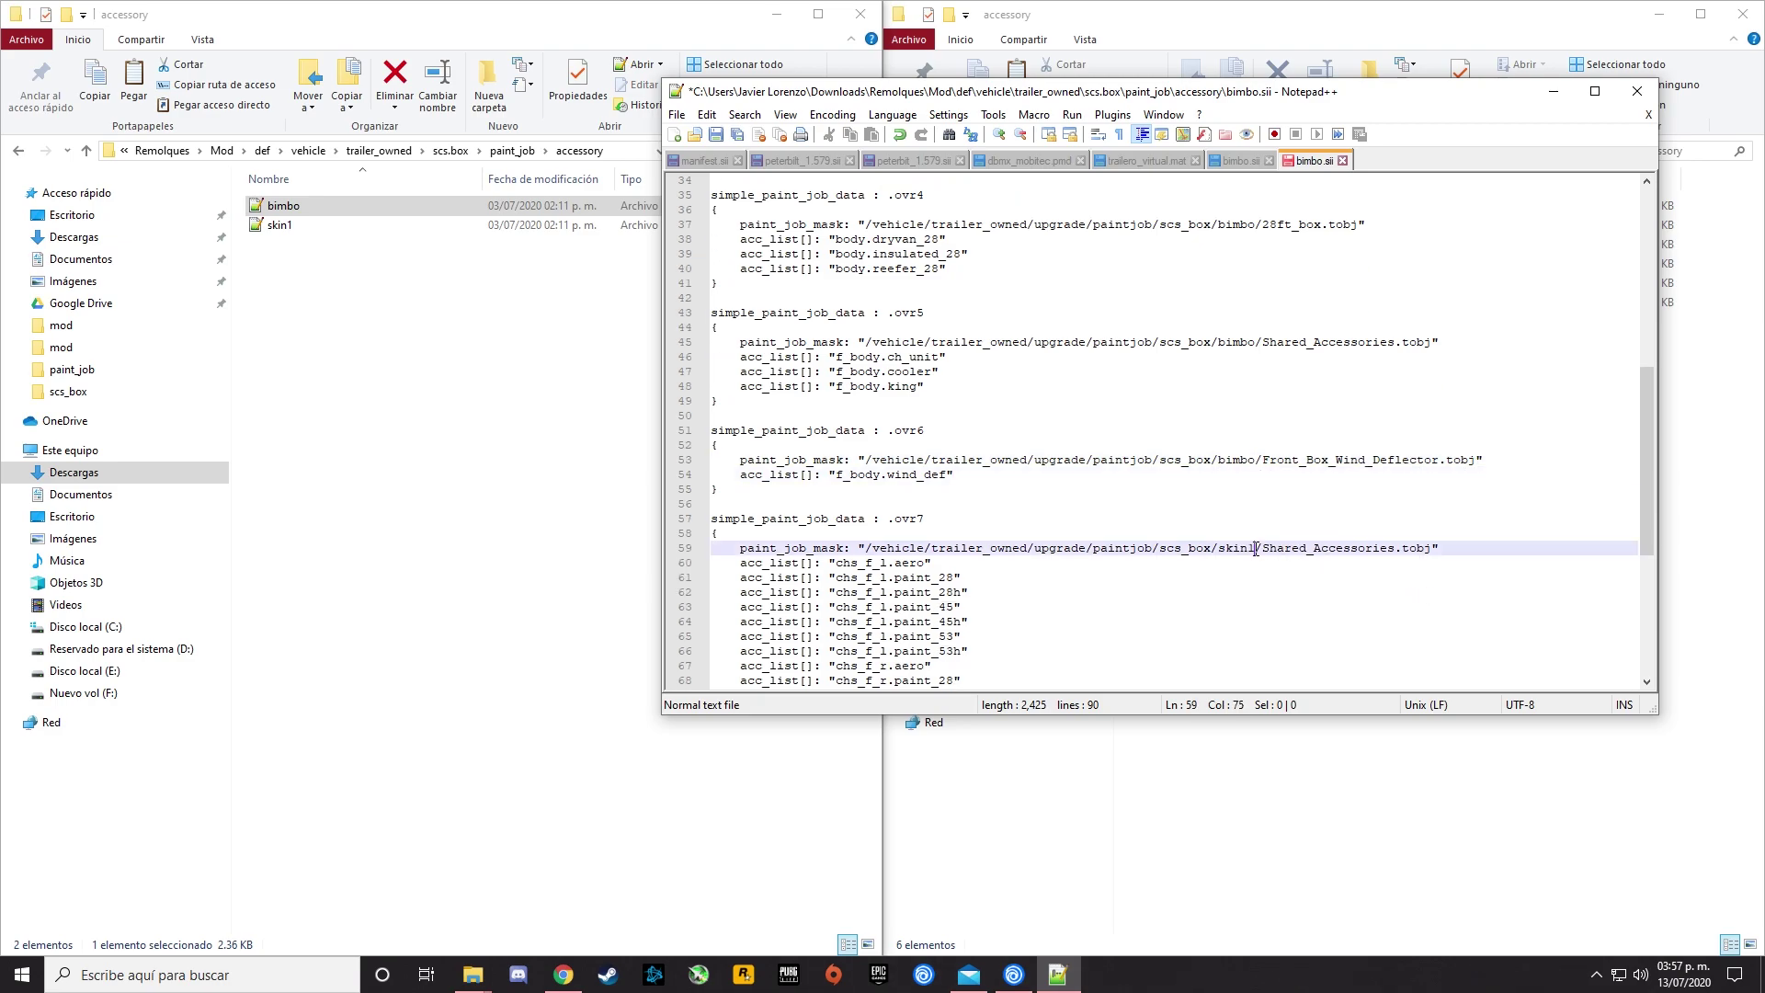
key(BackSpace)
key(BackSpace)
key(BackSpace)
key(BackSpace)
key(BackSpace)
text(bimbo)
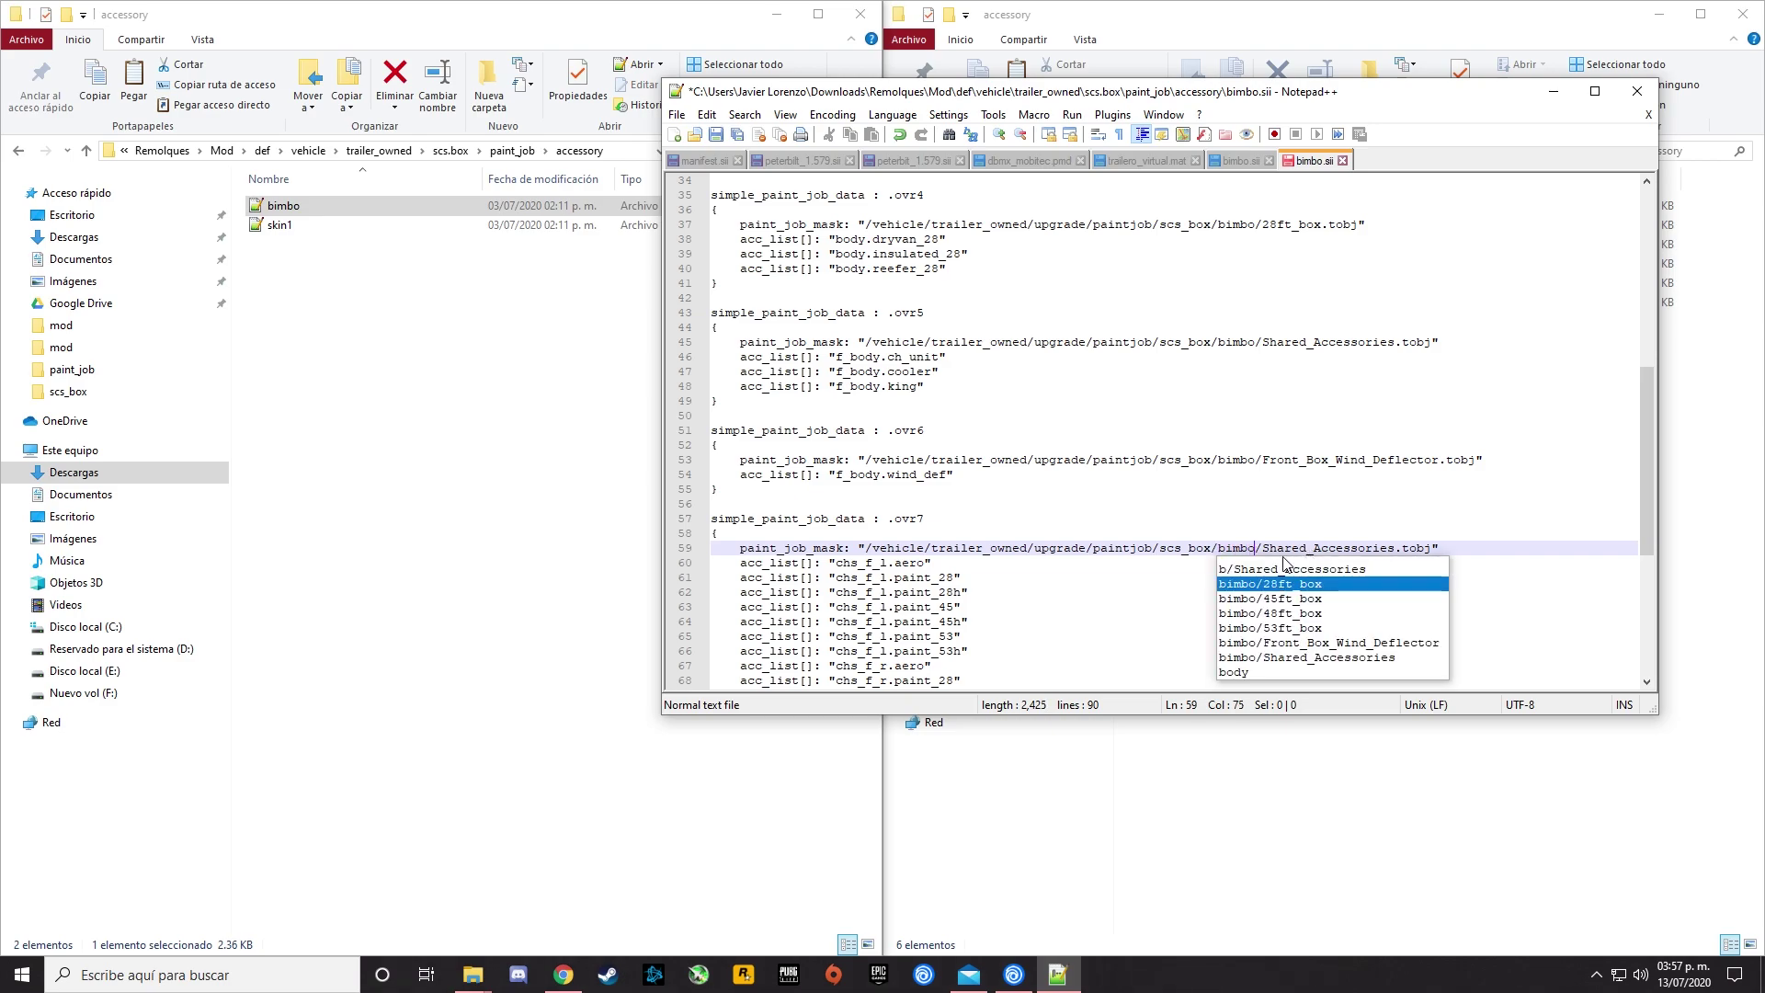
click(1284, 534)
Replace skin1 with bimbo in the .ovr8 paint_job_mask path to Simple_Door.tobj.
scroll(1285, 533, down, 7)
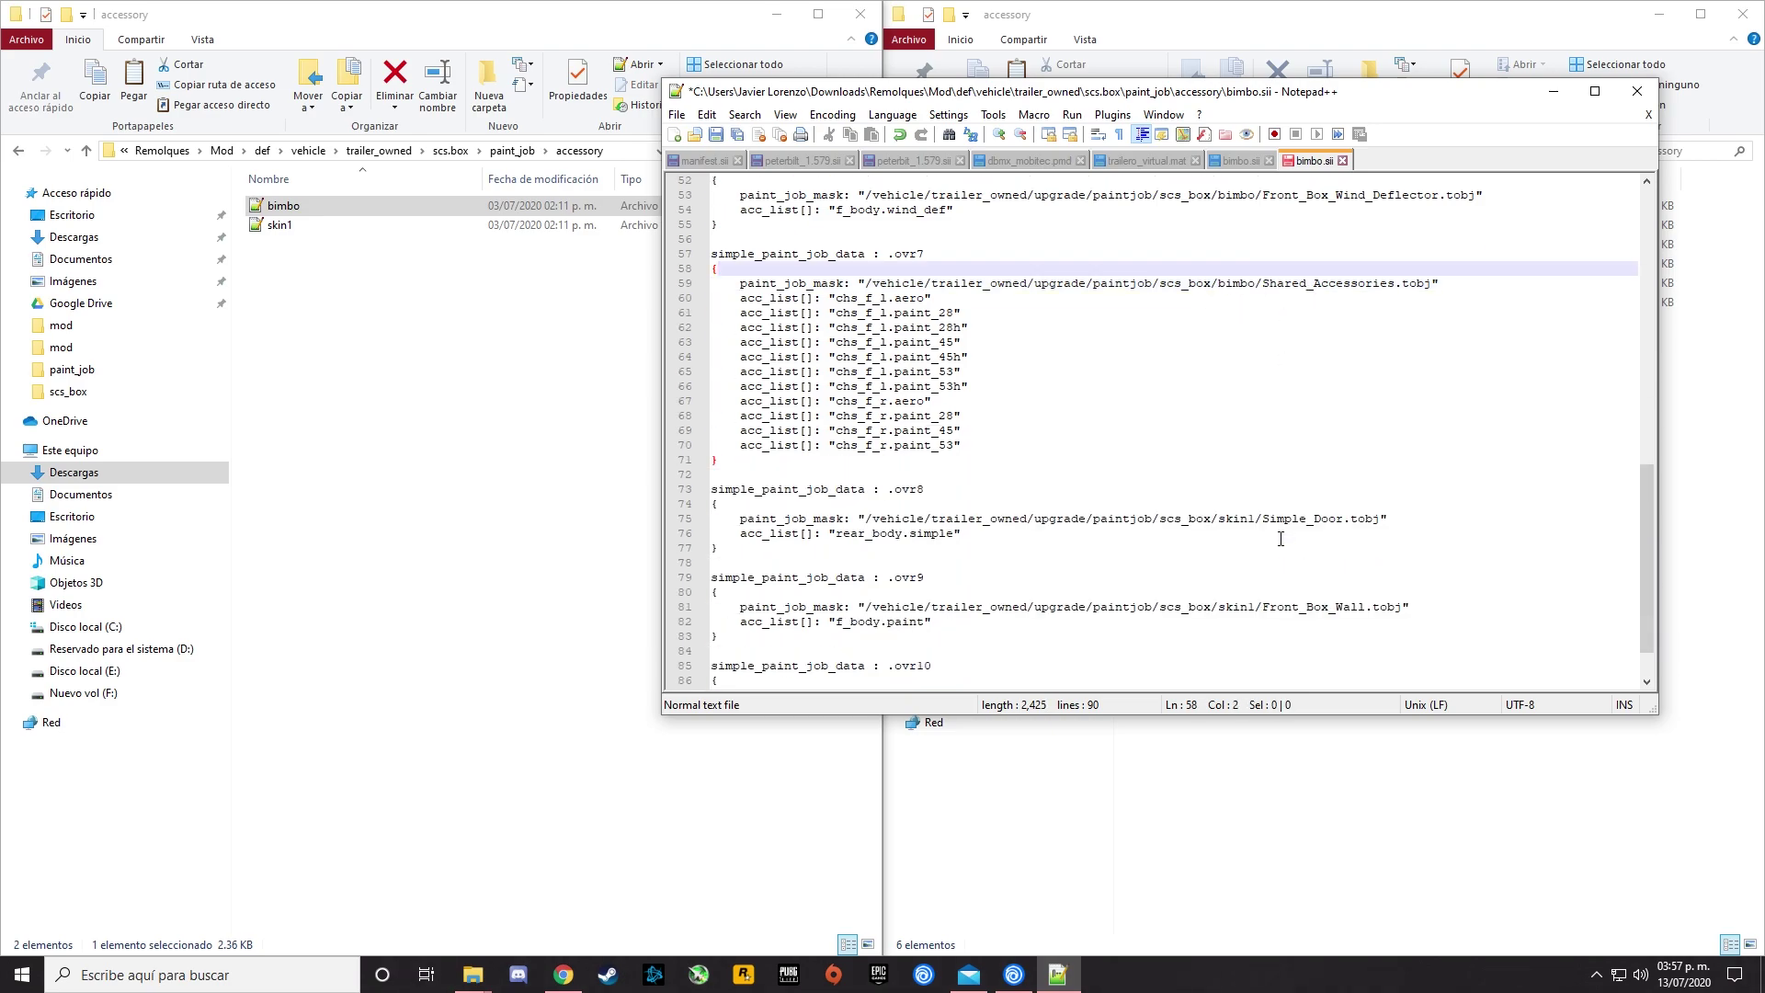
click(1259, 477)
key(BackSpace)
key(BackSpace)
key(BackSpace)
key(BackSpace)
key(BackSpace)
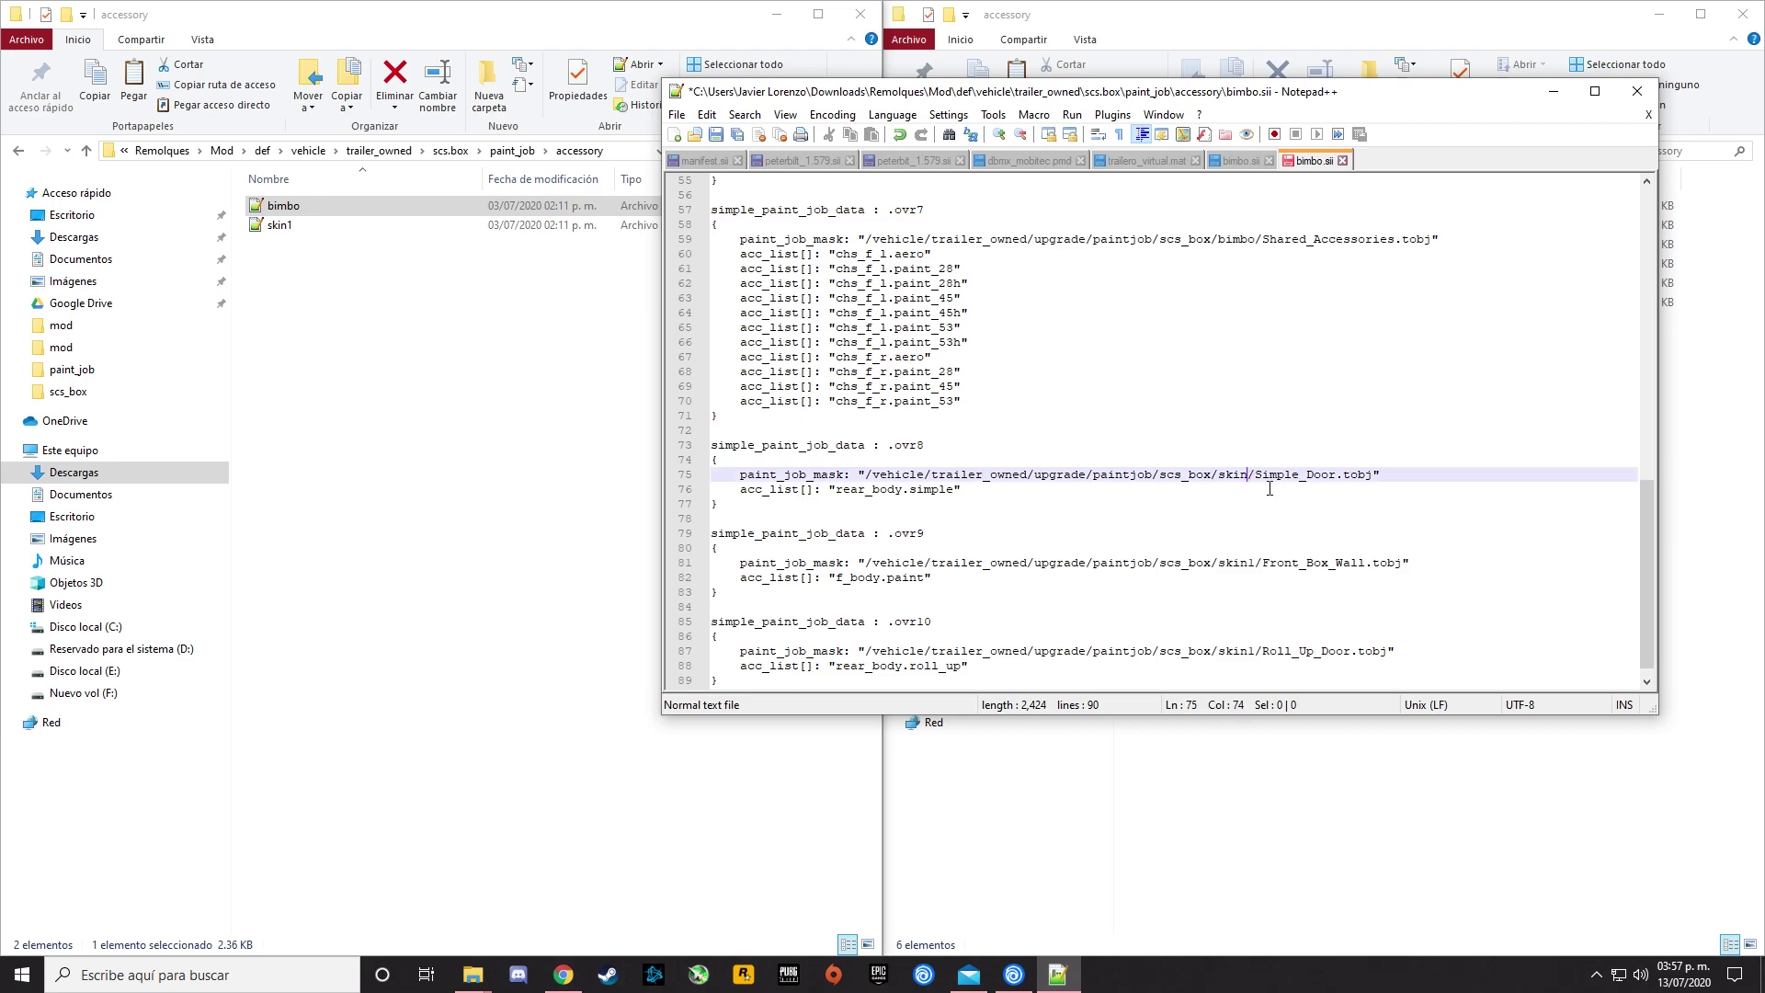
text(bimbo)
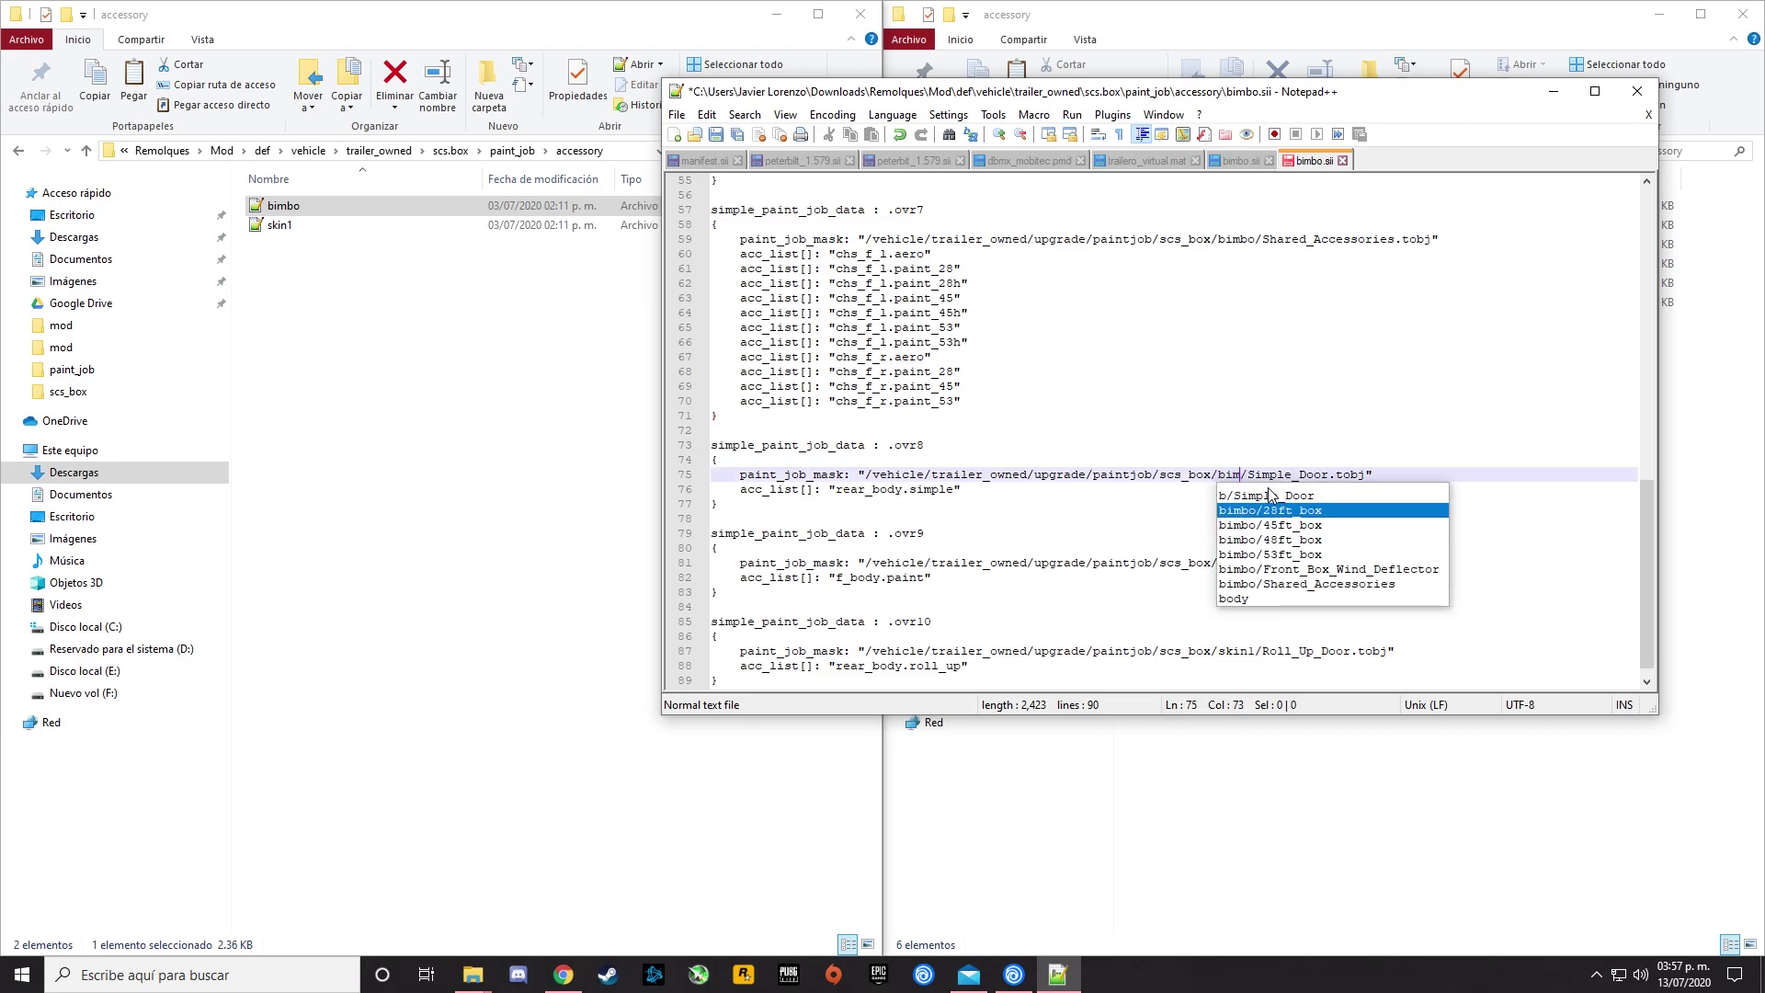
key(Escape)
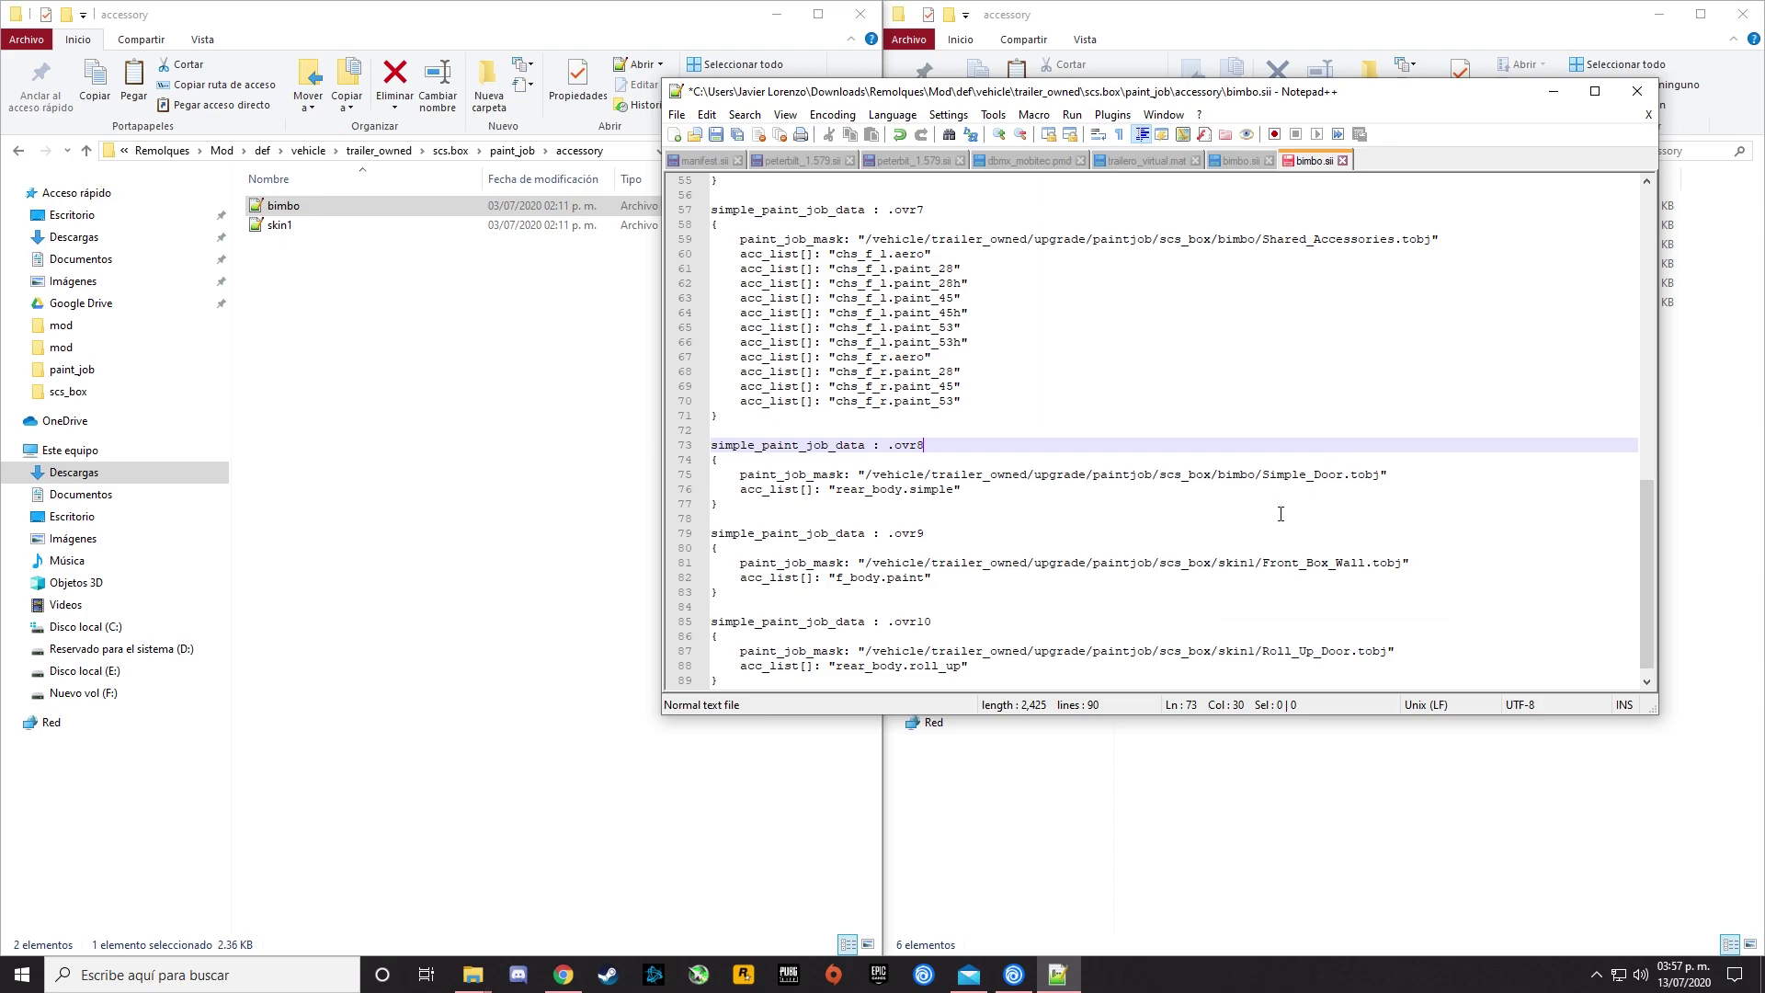
Replace skin1 with bimbo in the .ovr9 paint_job_mask path to Front_Box_Wall.tobj.
click(1255, 563)
key(BackSpace)
key(BackSpace)
key(BackSpace)
key(BackSpace)
key(BackSpace)
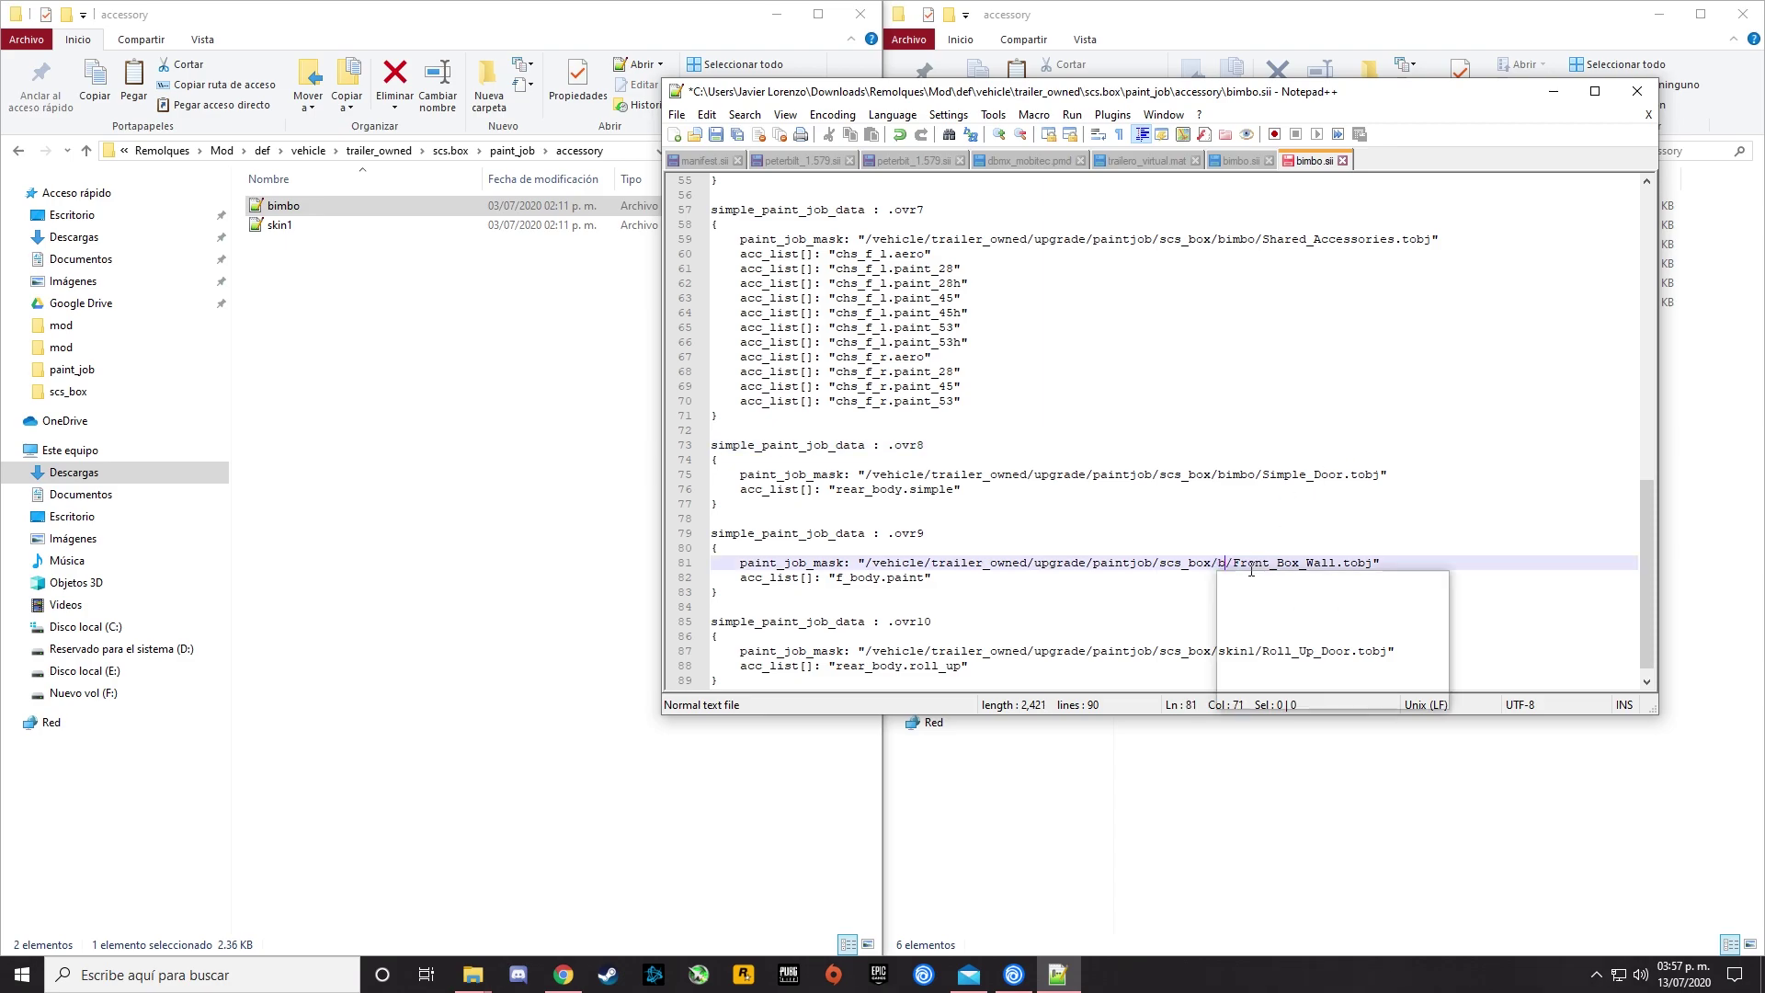
text(bimbo)
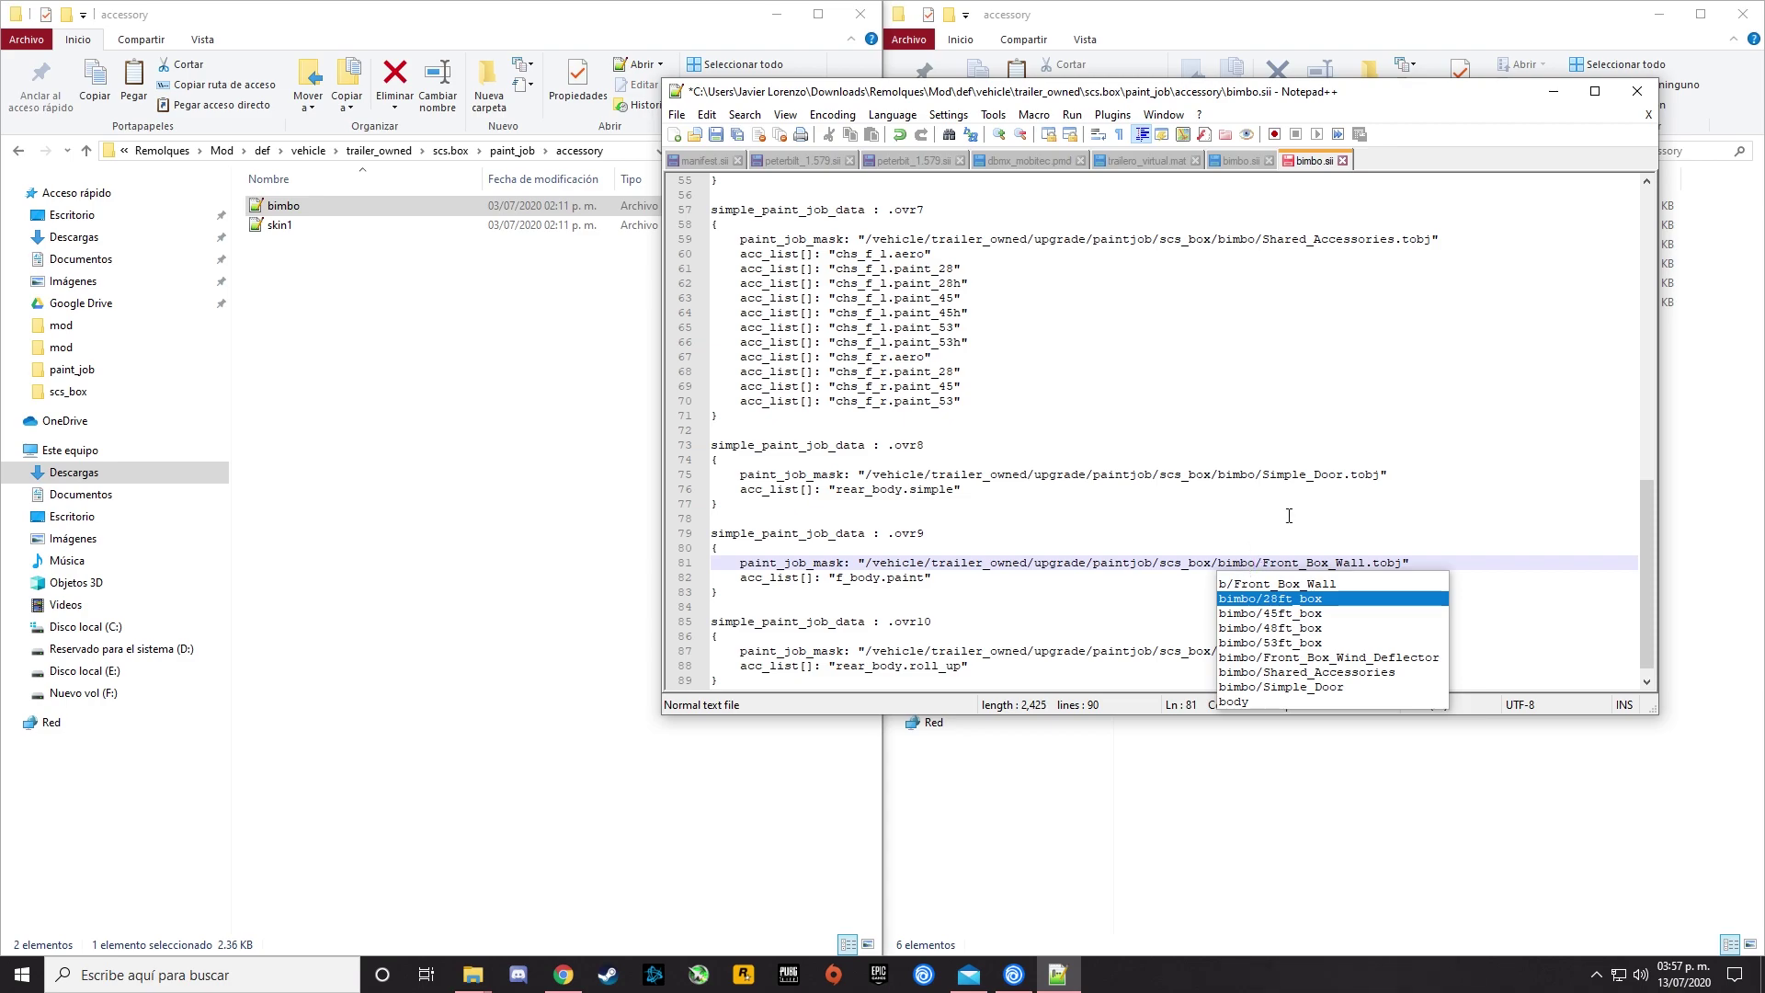
click(1289, 516)
Replace skin1 with bimbo in the .ovr10 paint_job_mask path to Roll_Up_Door.tobj.
scroll(1266, 610, down, 1)
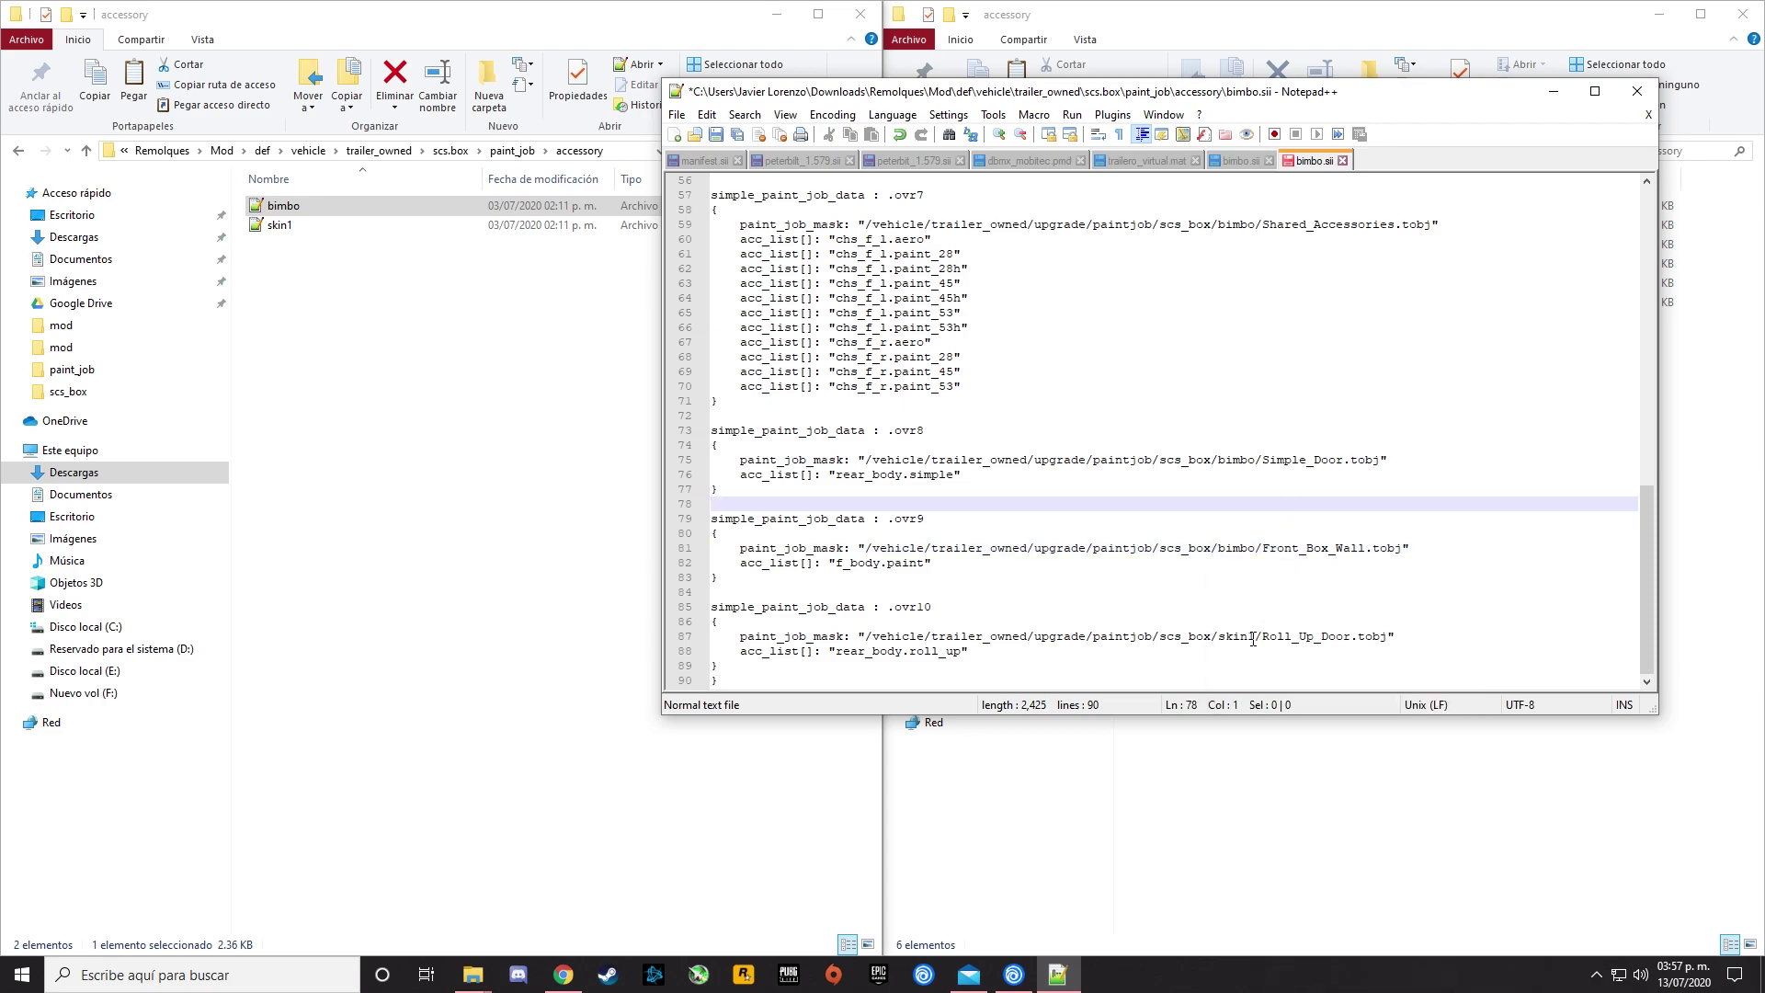
click(1259, 639)
key(BackSpace)
key(BackSpace)
key(BackSpace)
key(BackSpace)
key(BackSpace)
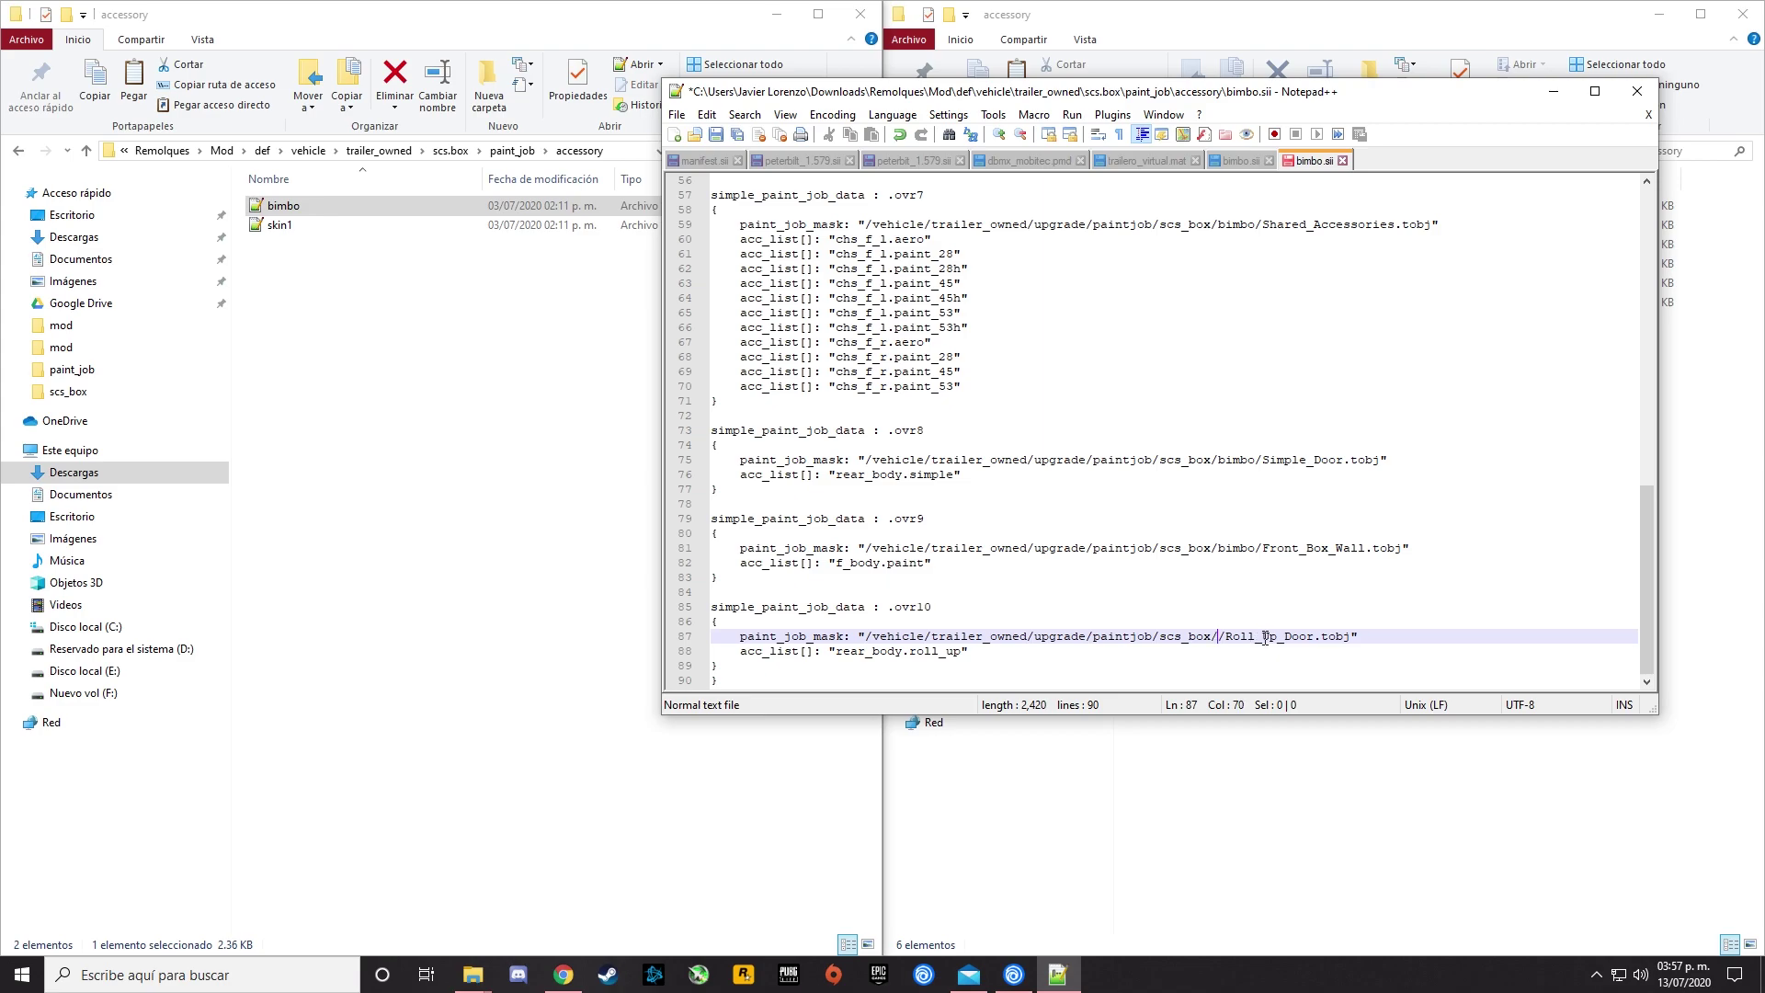
text(n)
key(BackSpace)
text(bimbo)
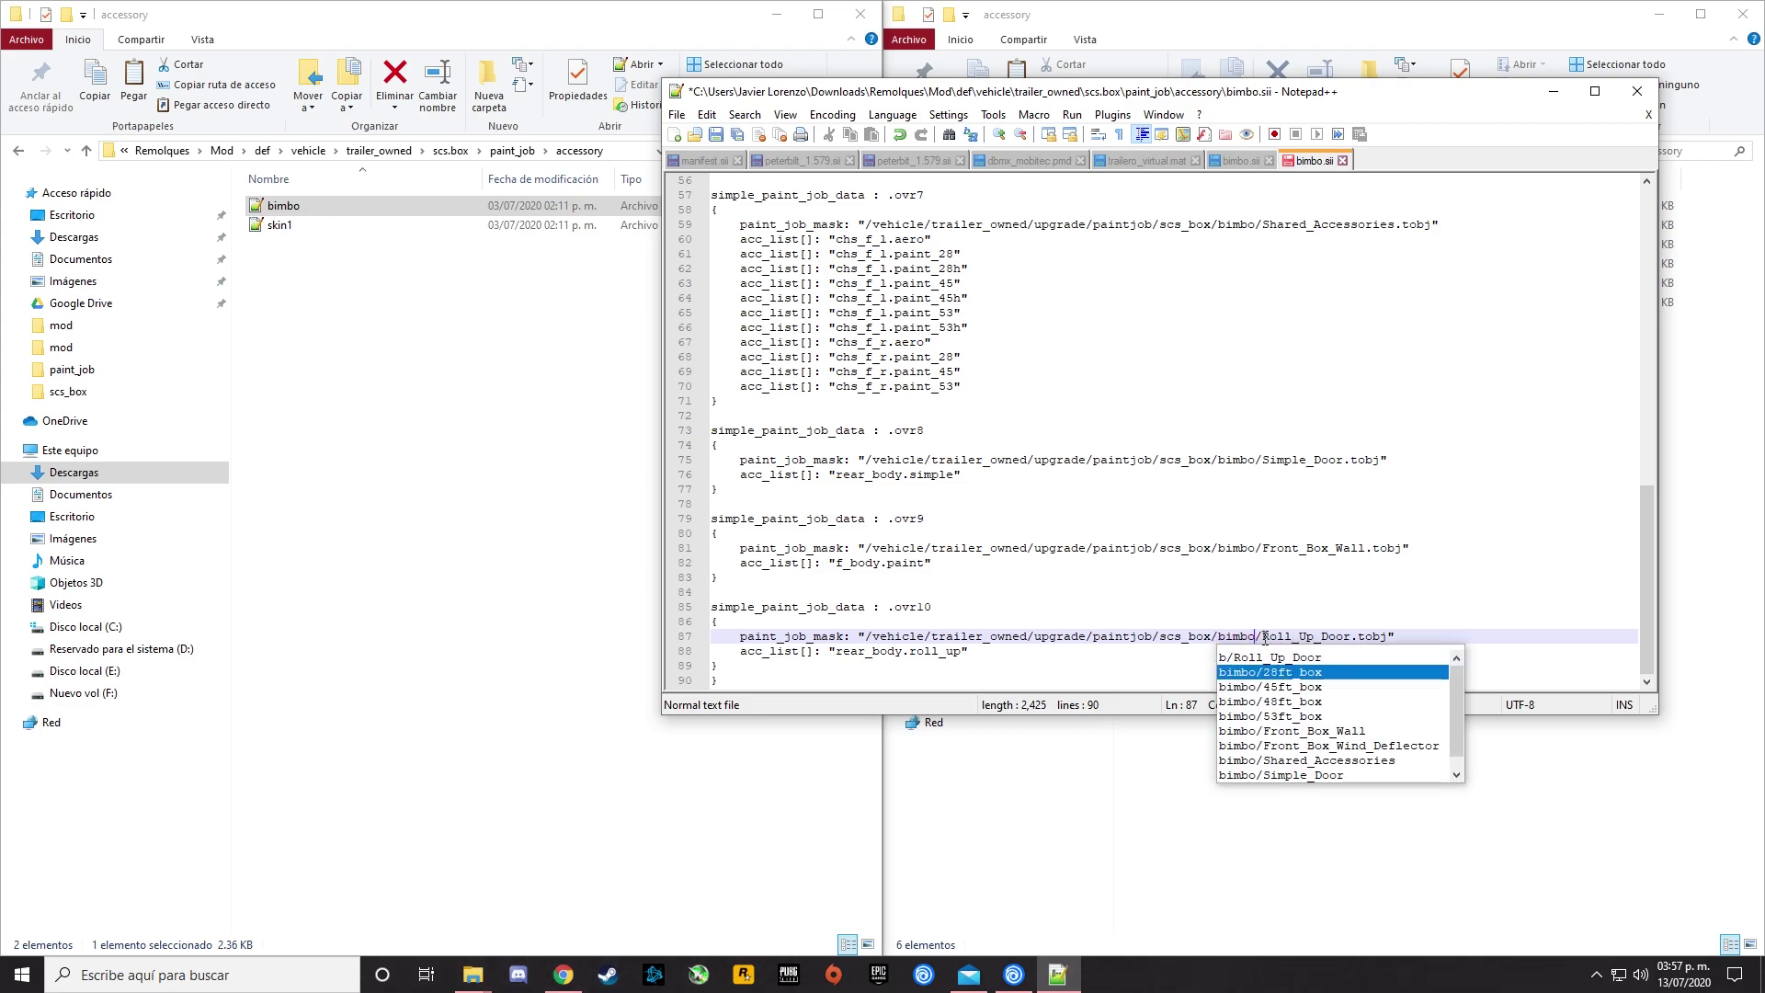
click(1355, 618)
Review the paint_job_mask paths and their .tobj file names throughout the accessory bimbo.sii, from .ovr0 to .ovr10.
scroll(1357, 611, up, 15)
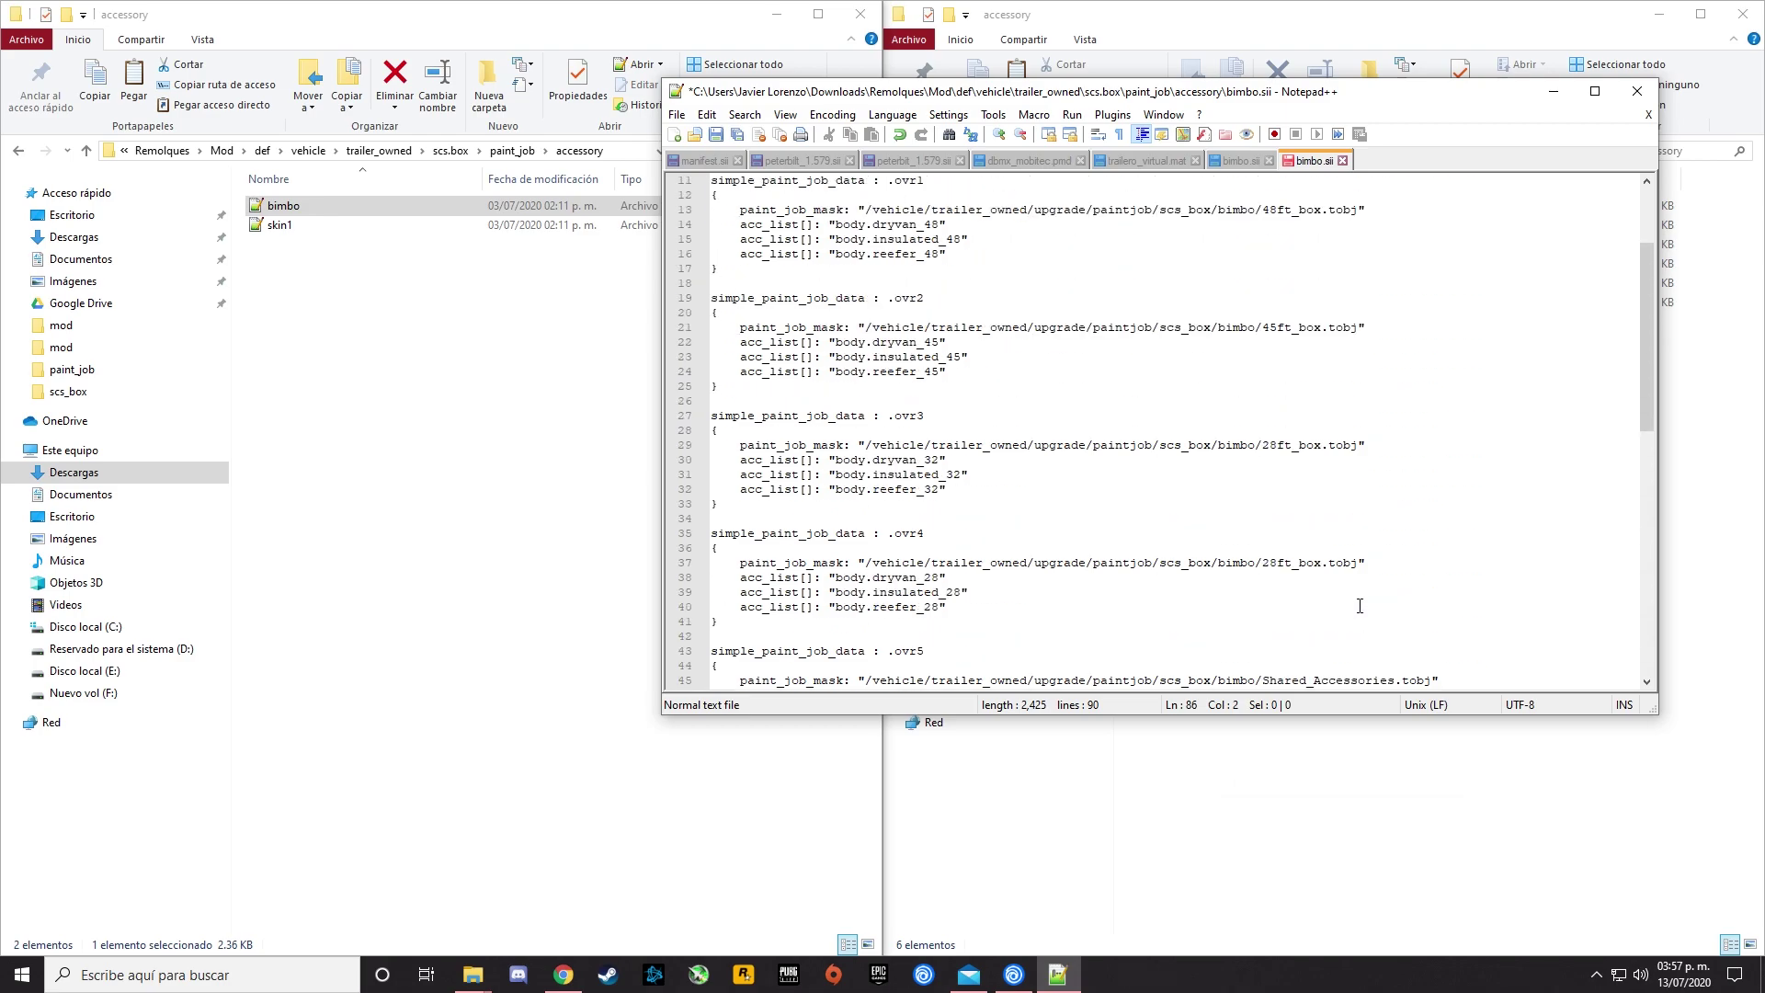
scroll(1351, 575, up, 4)
drag(1367, 241, 1265, 245)
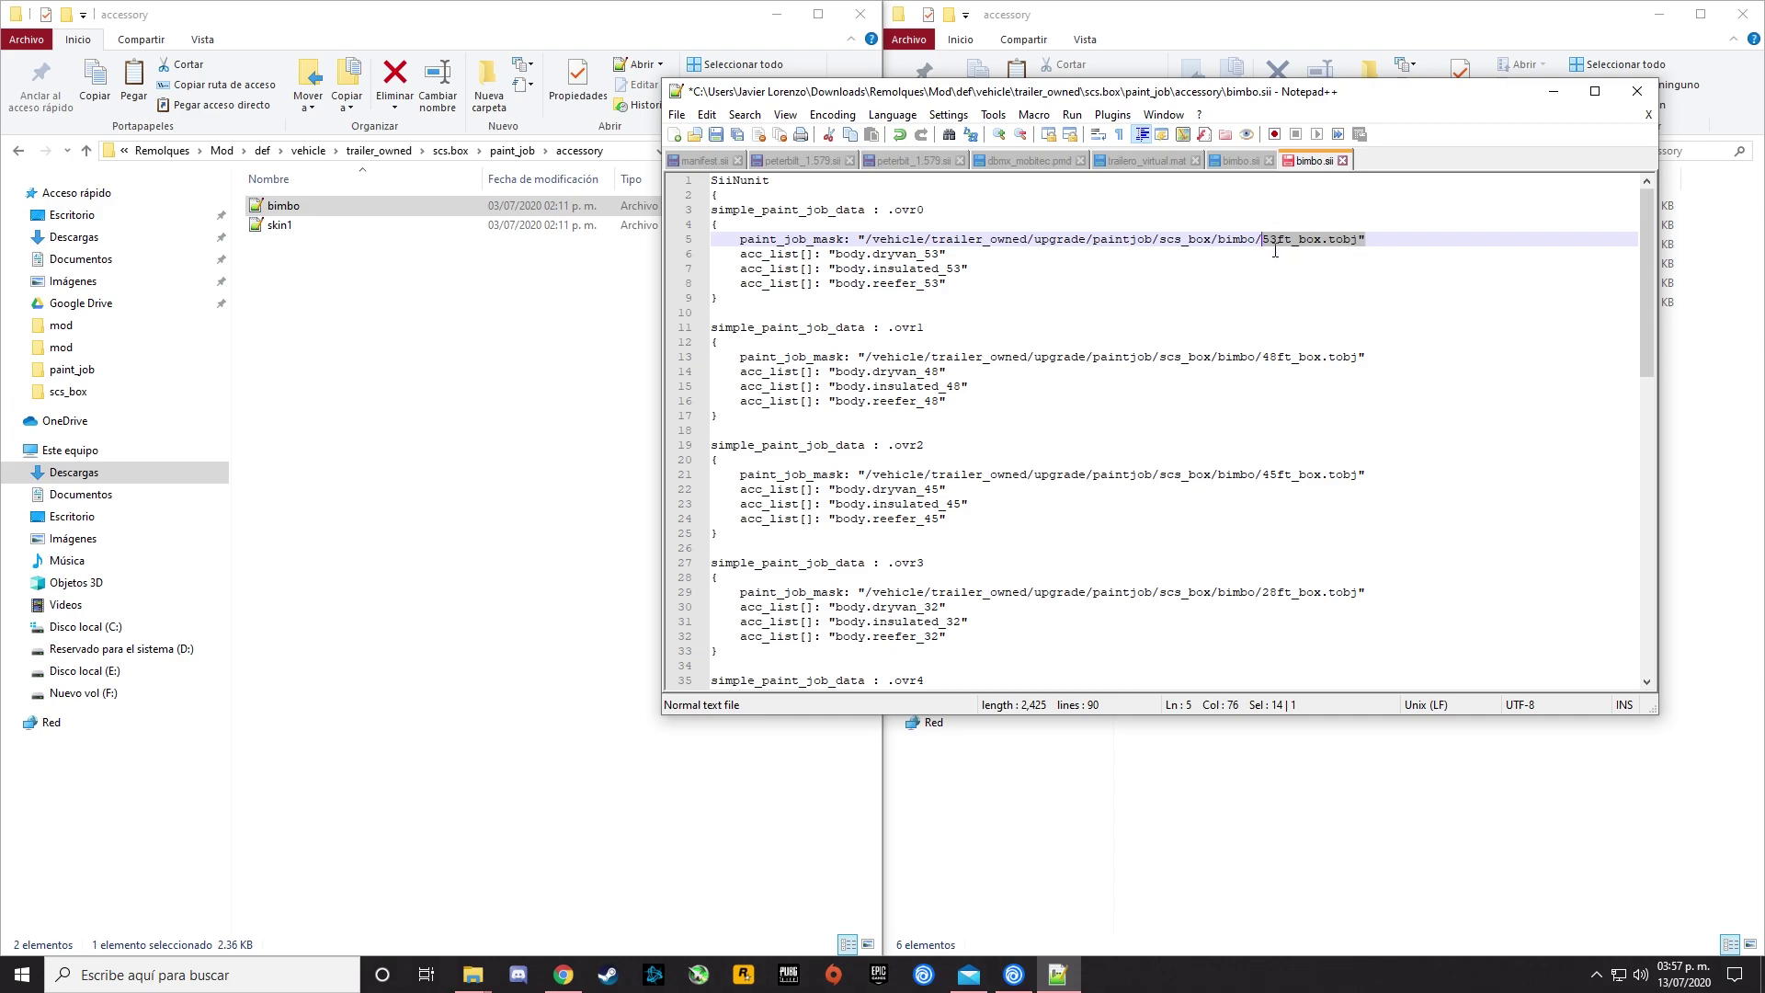
scroll(1318, 448, down, 2)
scroll(1318, 447, up, 2)
click(1197, 289)
scroll(1205, 321, down, 17)
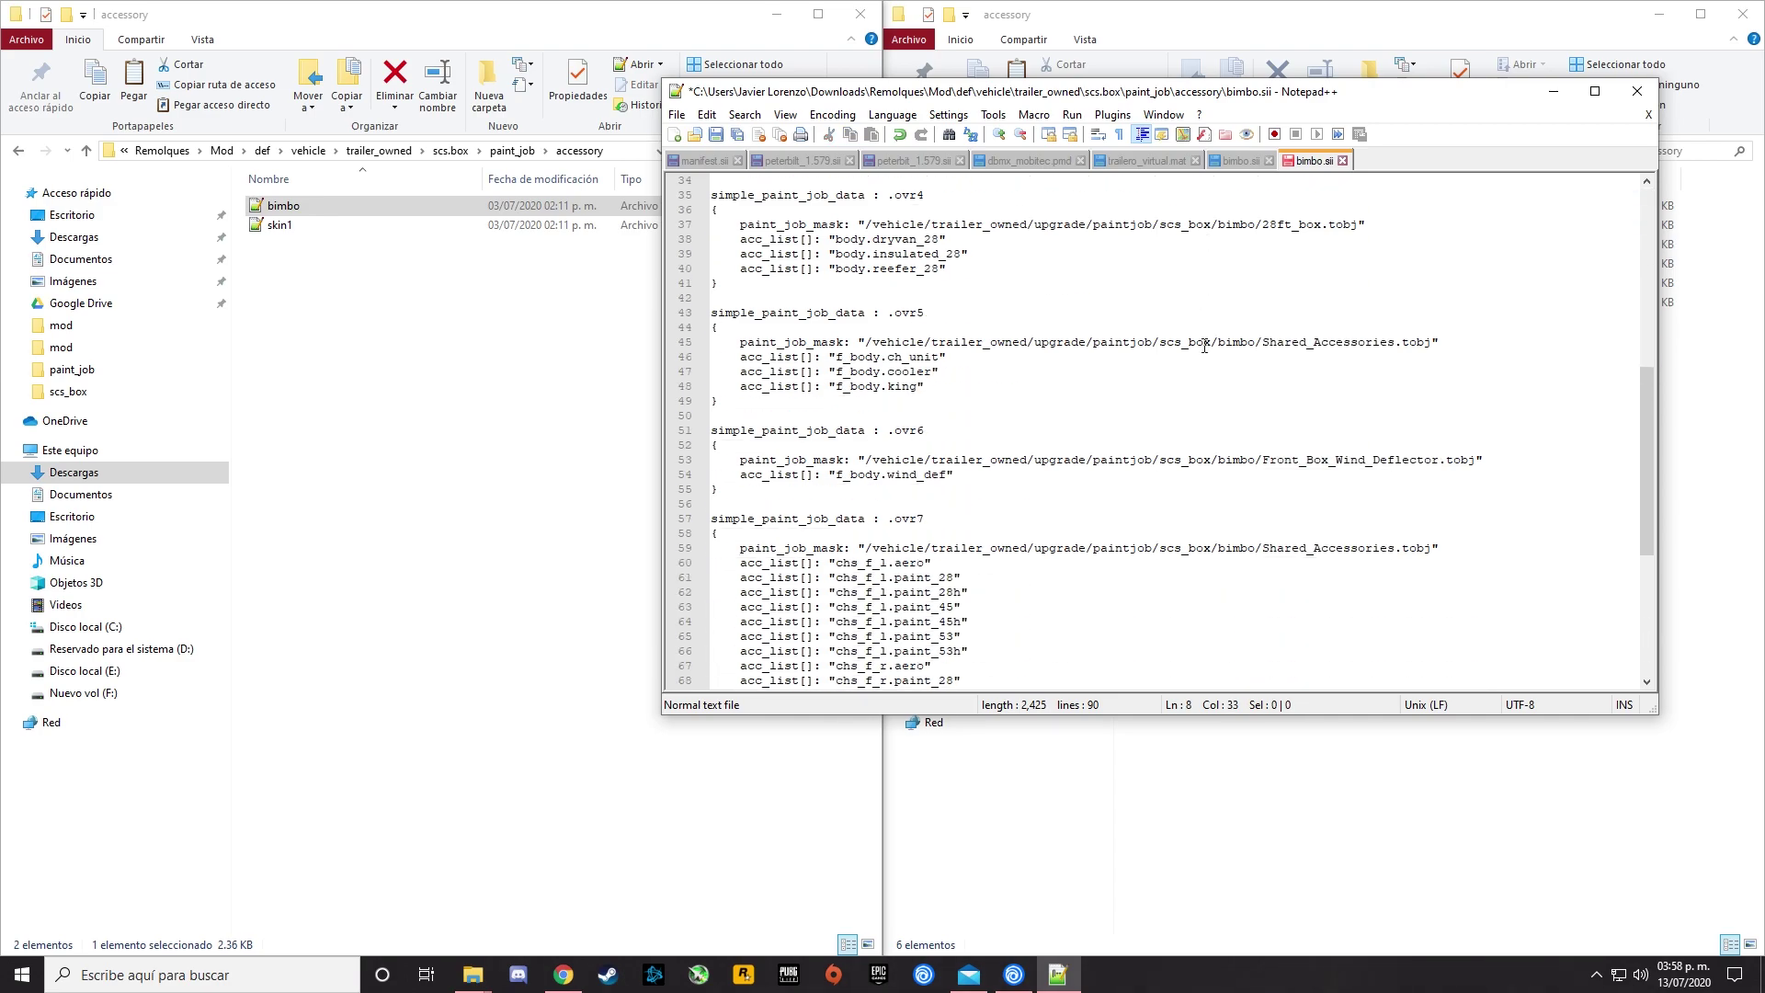
scroll(1205, 358, down, 2)
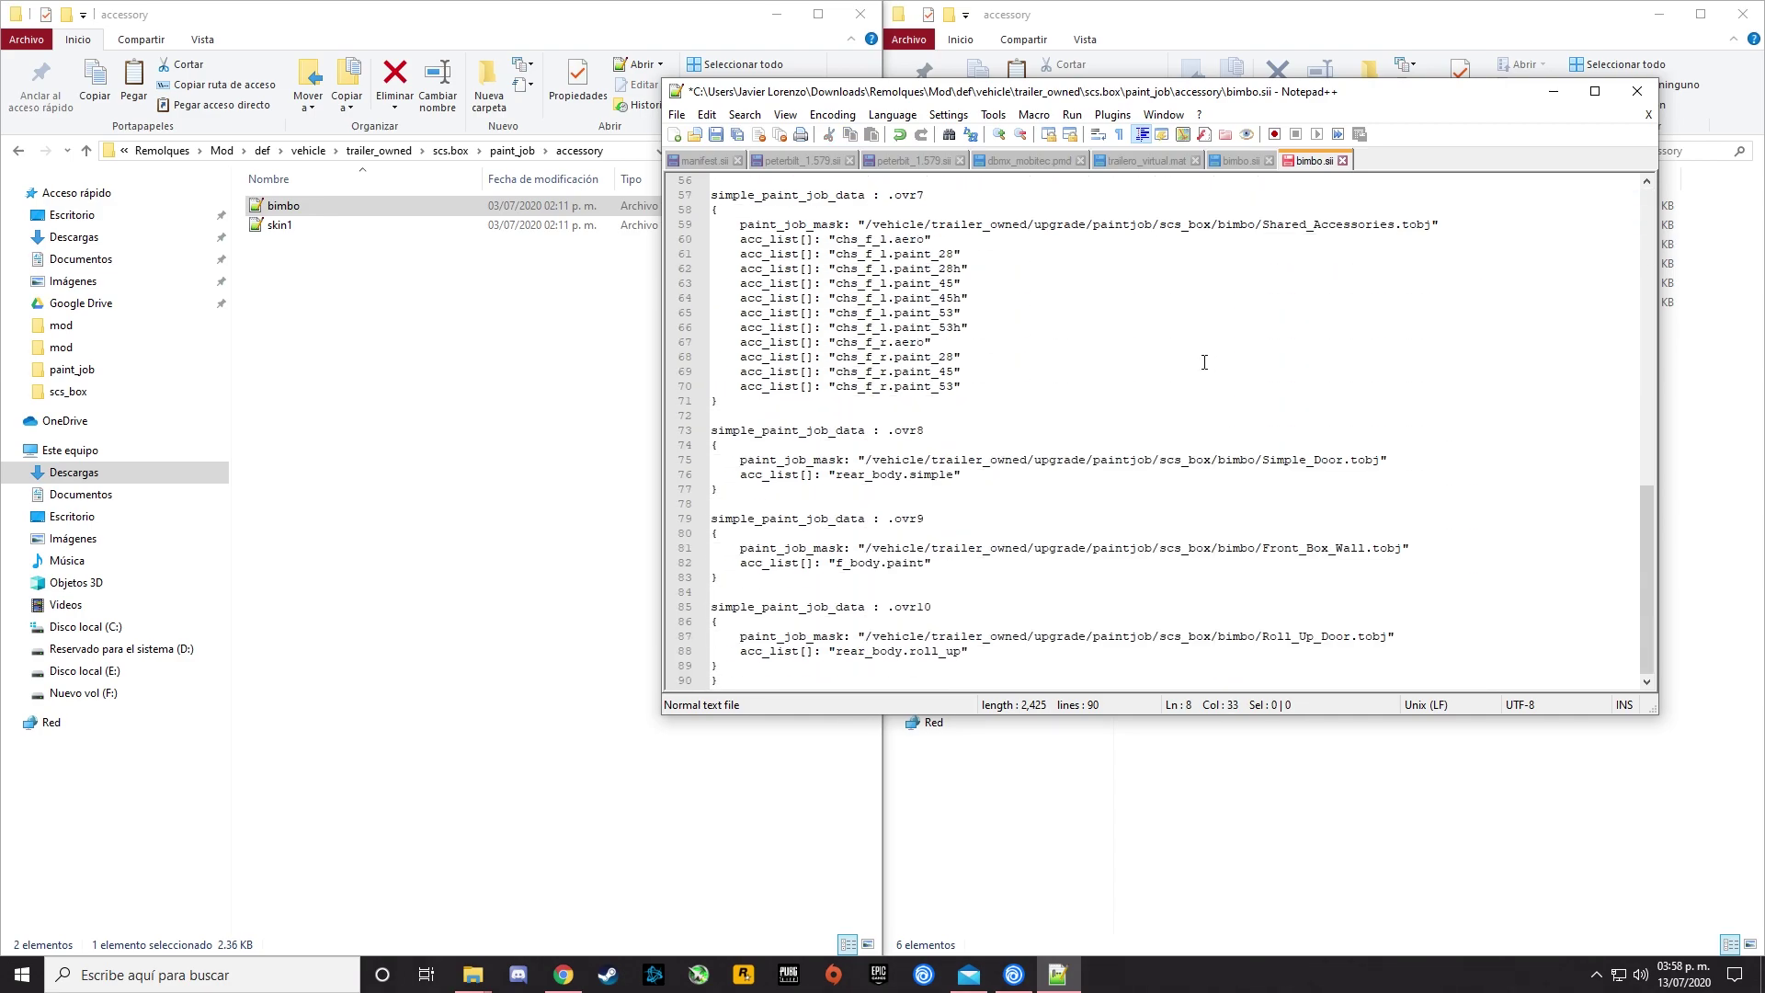
scroll(1204, 357, up, 18)
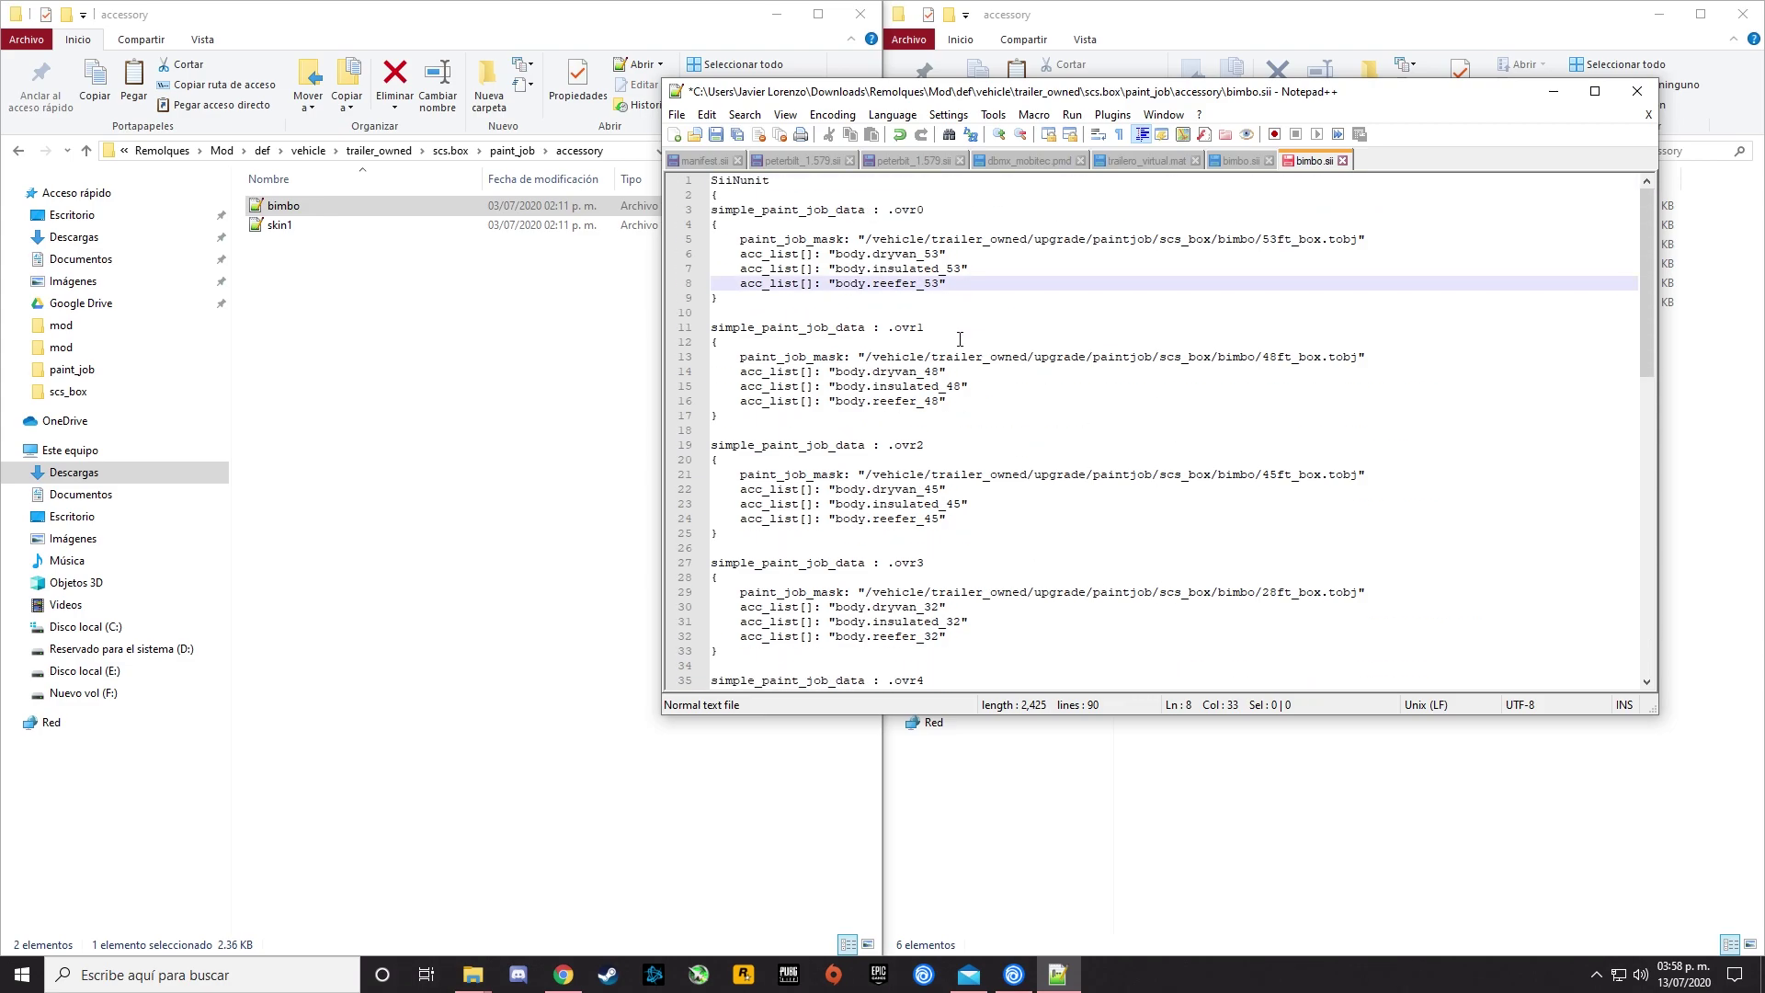
Save and close the accessory bimbo.sii, and return to the paint_job folder inside trailer_owned/scs.box.
click(727, 136)
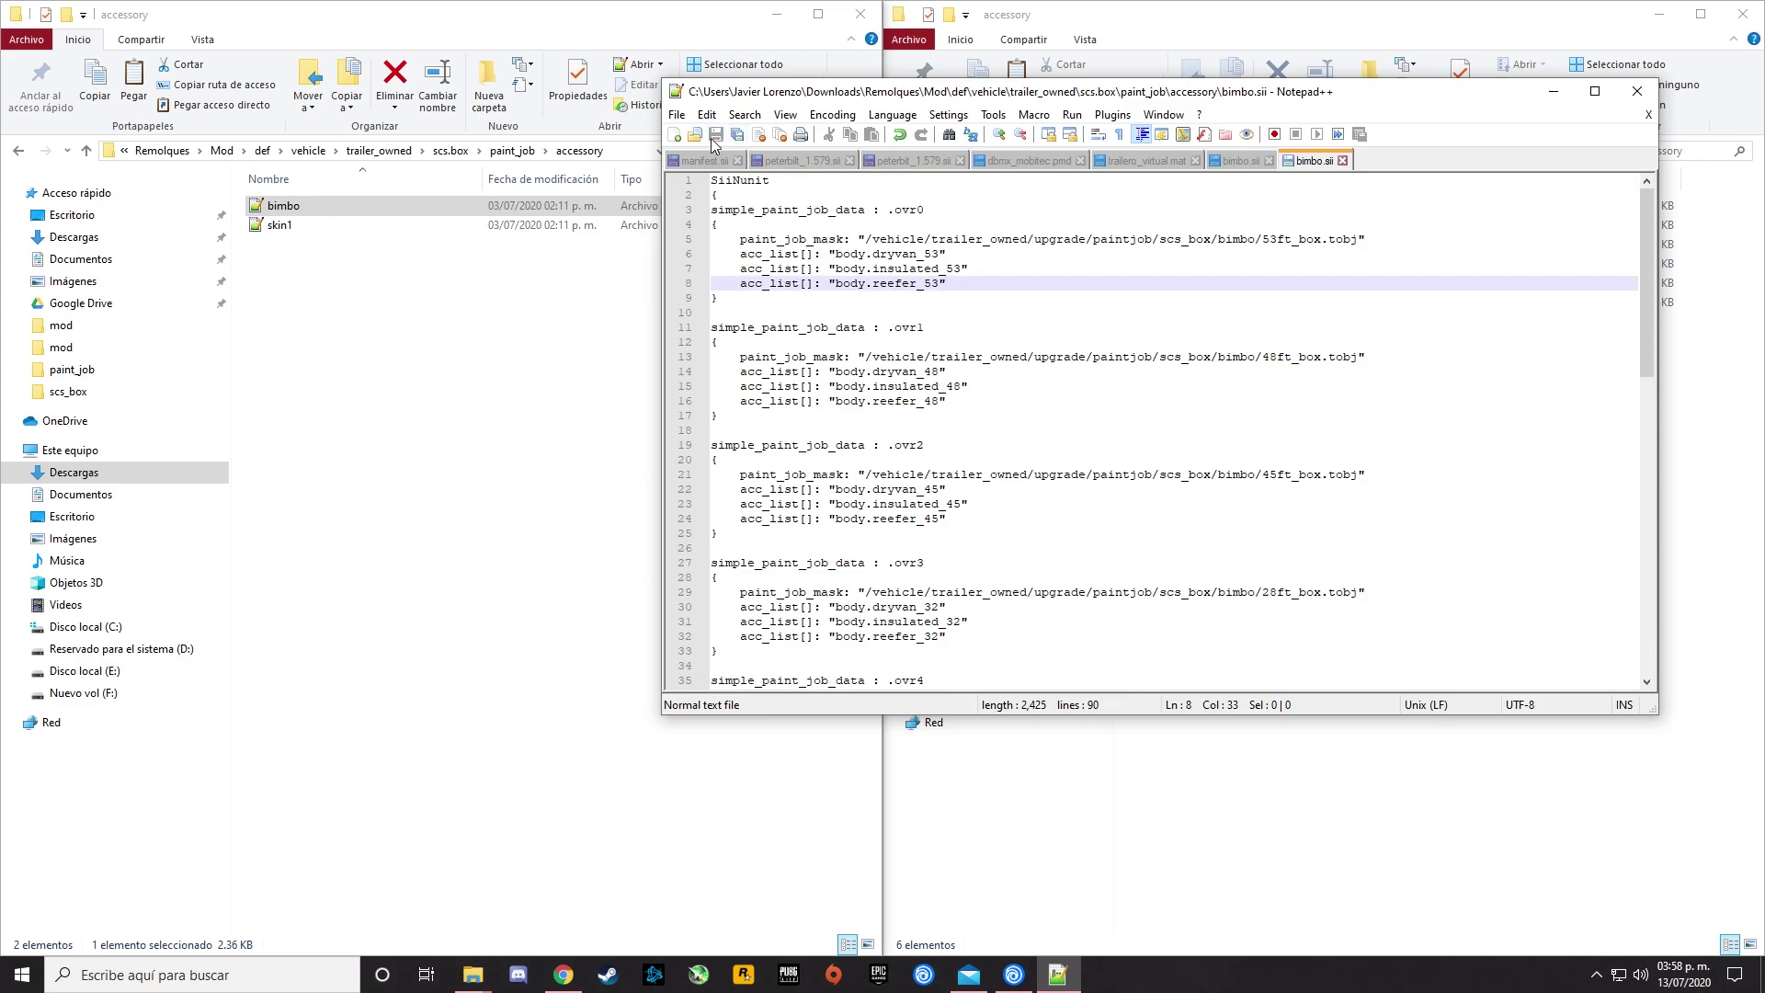
click(1640, 90)
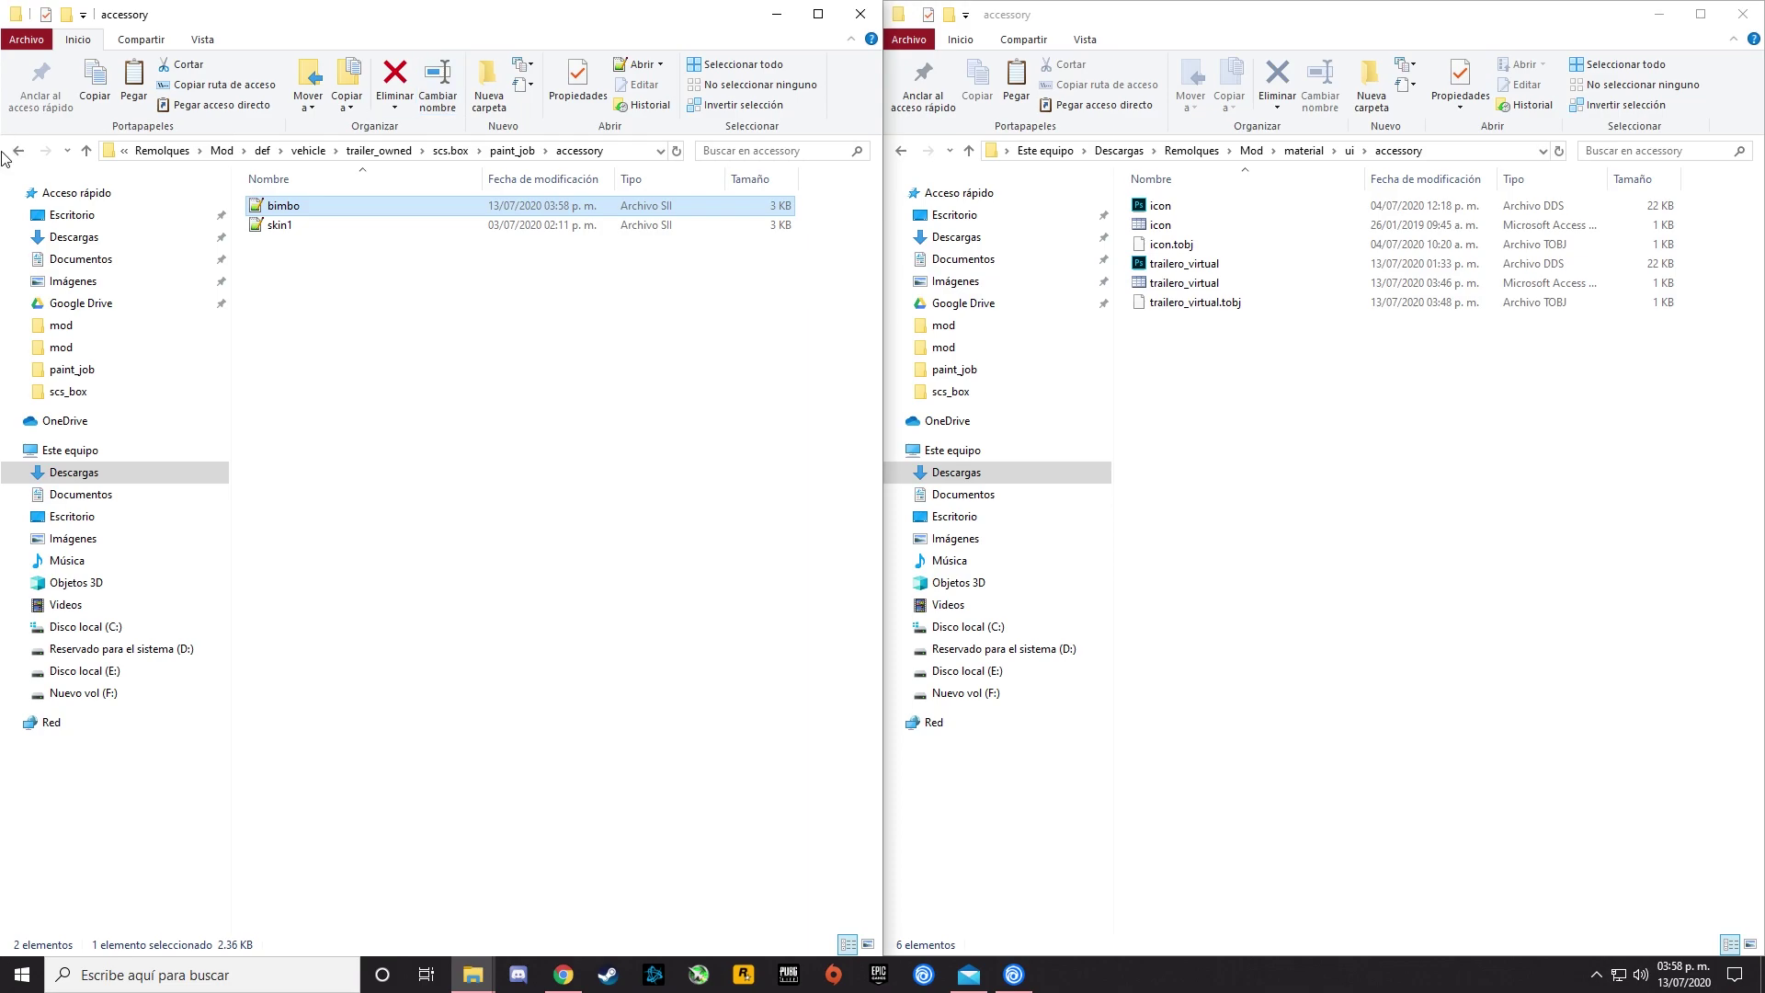
click(17, 153)
click(17, 153)
click(17, 152)
click(16, 153)
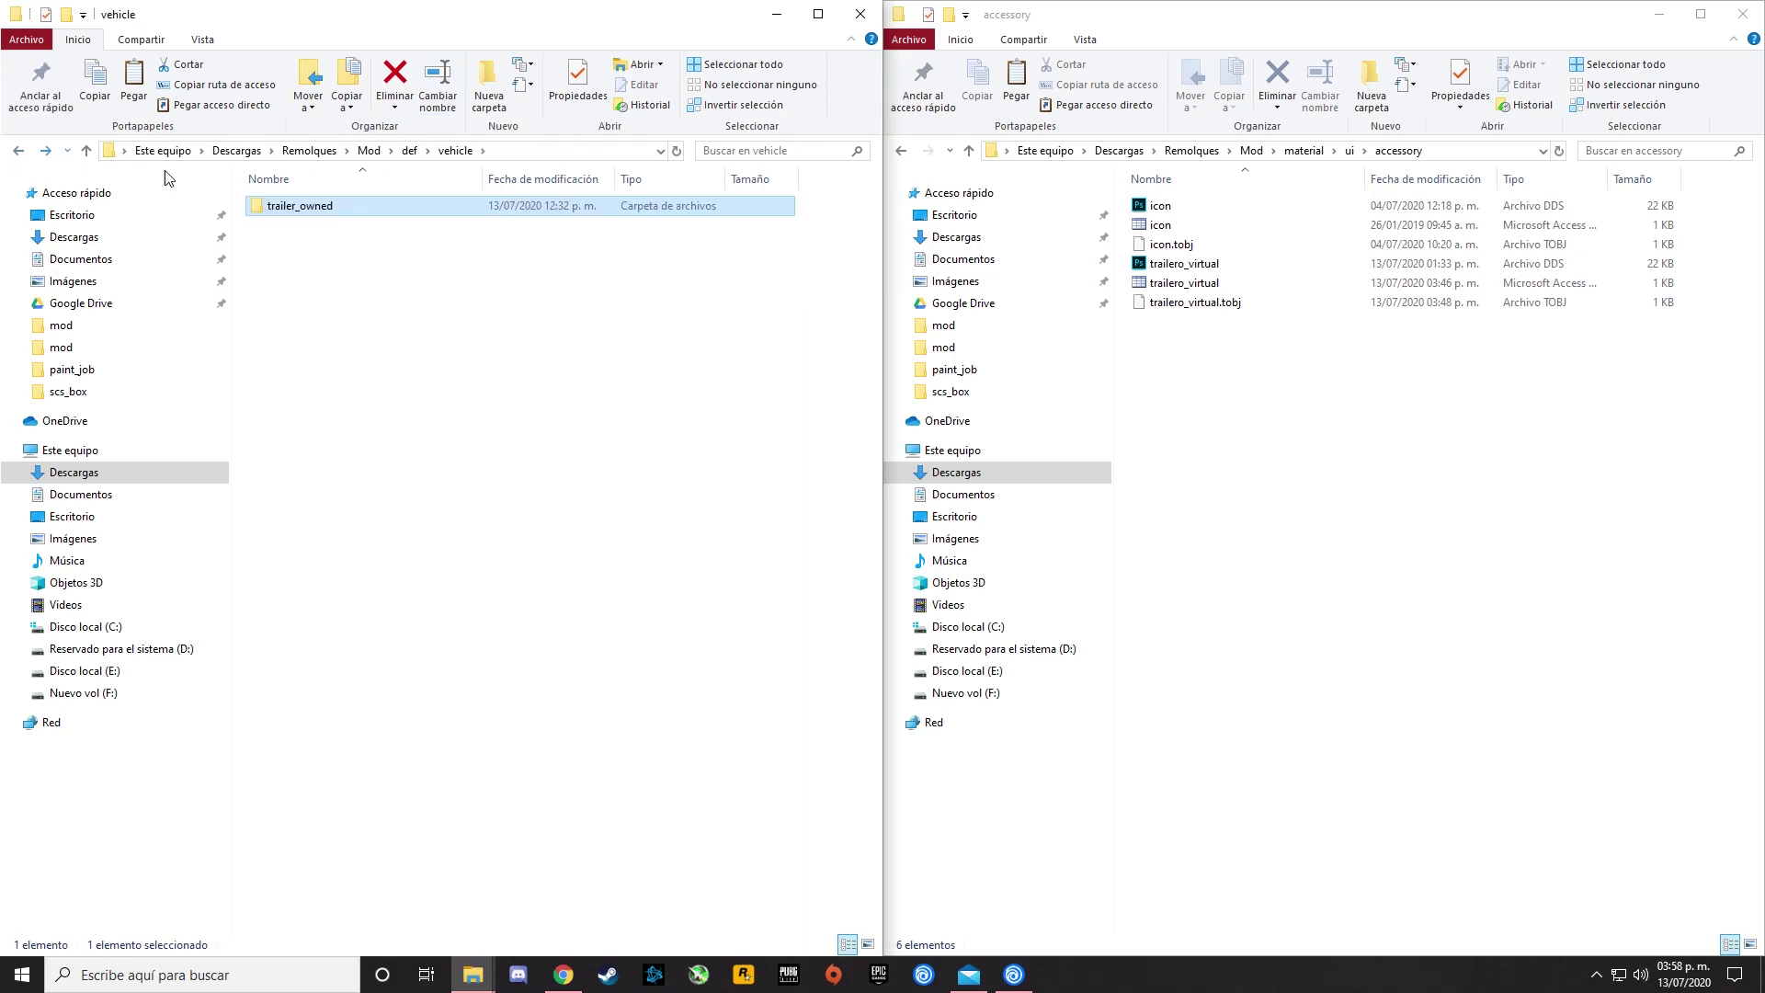
double_click(288, 206)
double_click(287, 206)
double_click(302, 207)
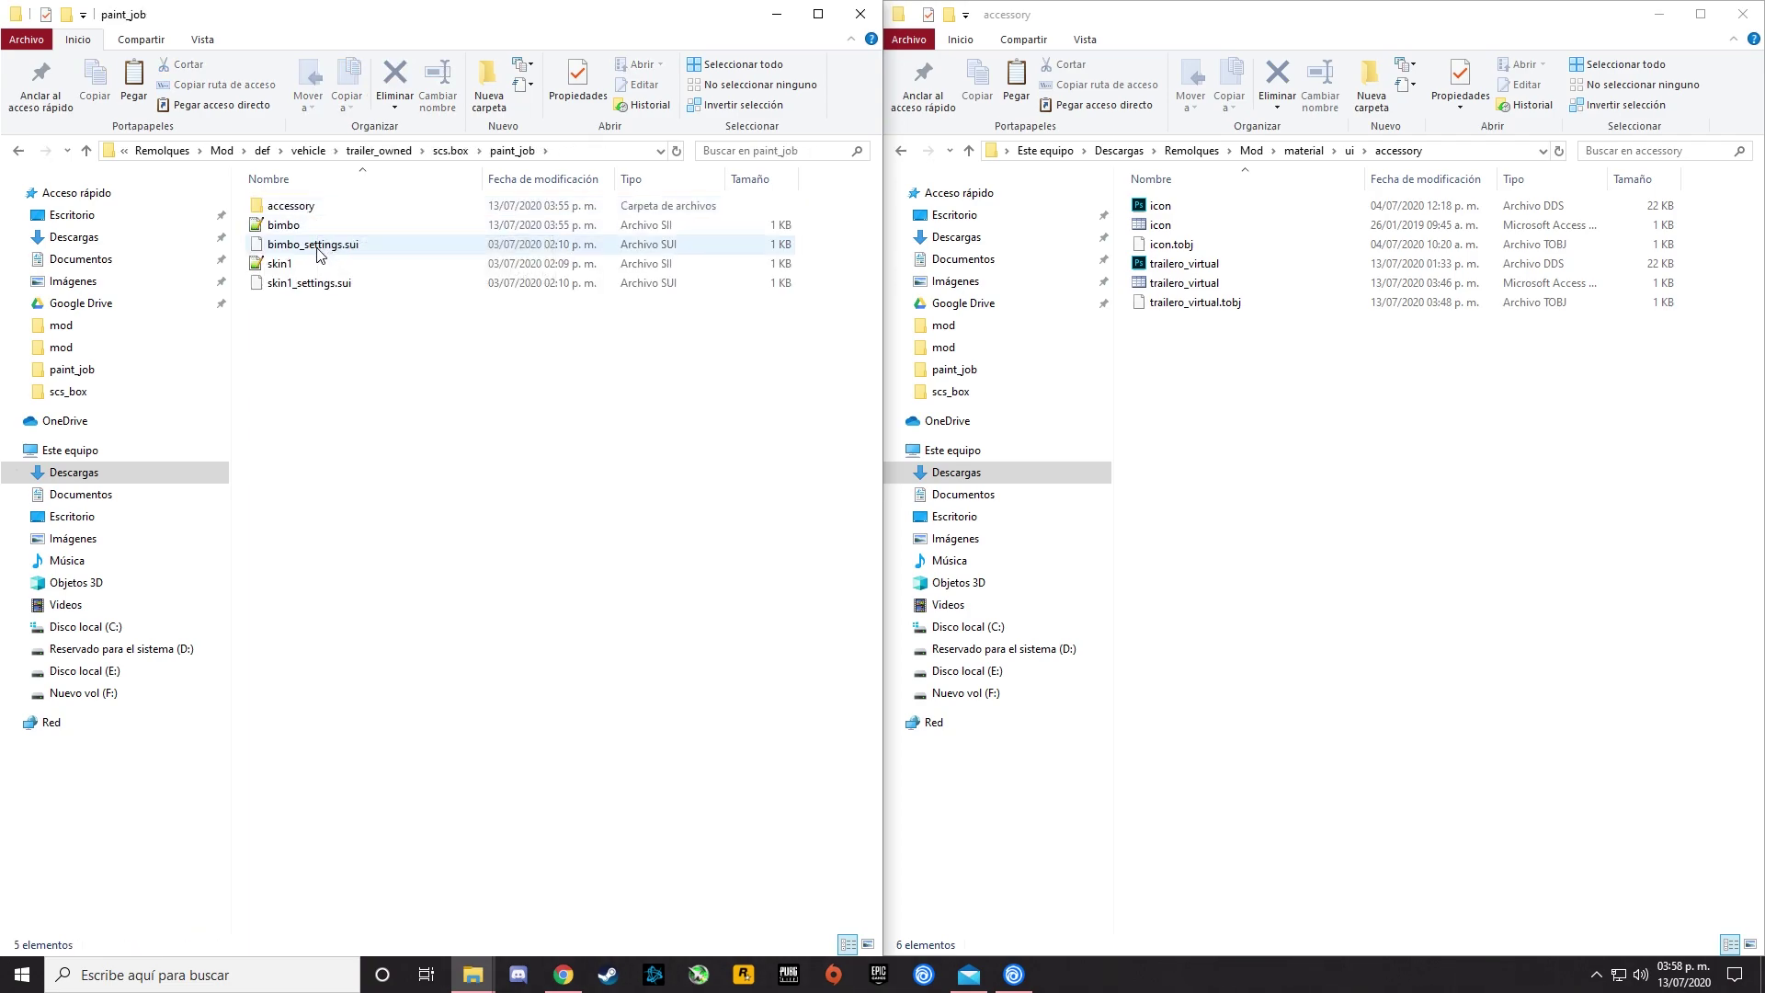
Open bimbo_settings.sui for editing in Notepad++ and change the skin's name value to BIMBO.
click(304, 245)
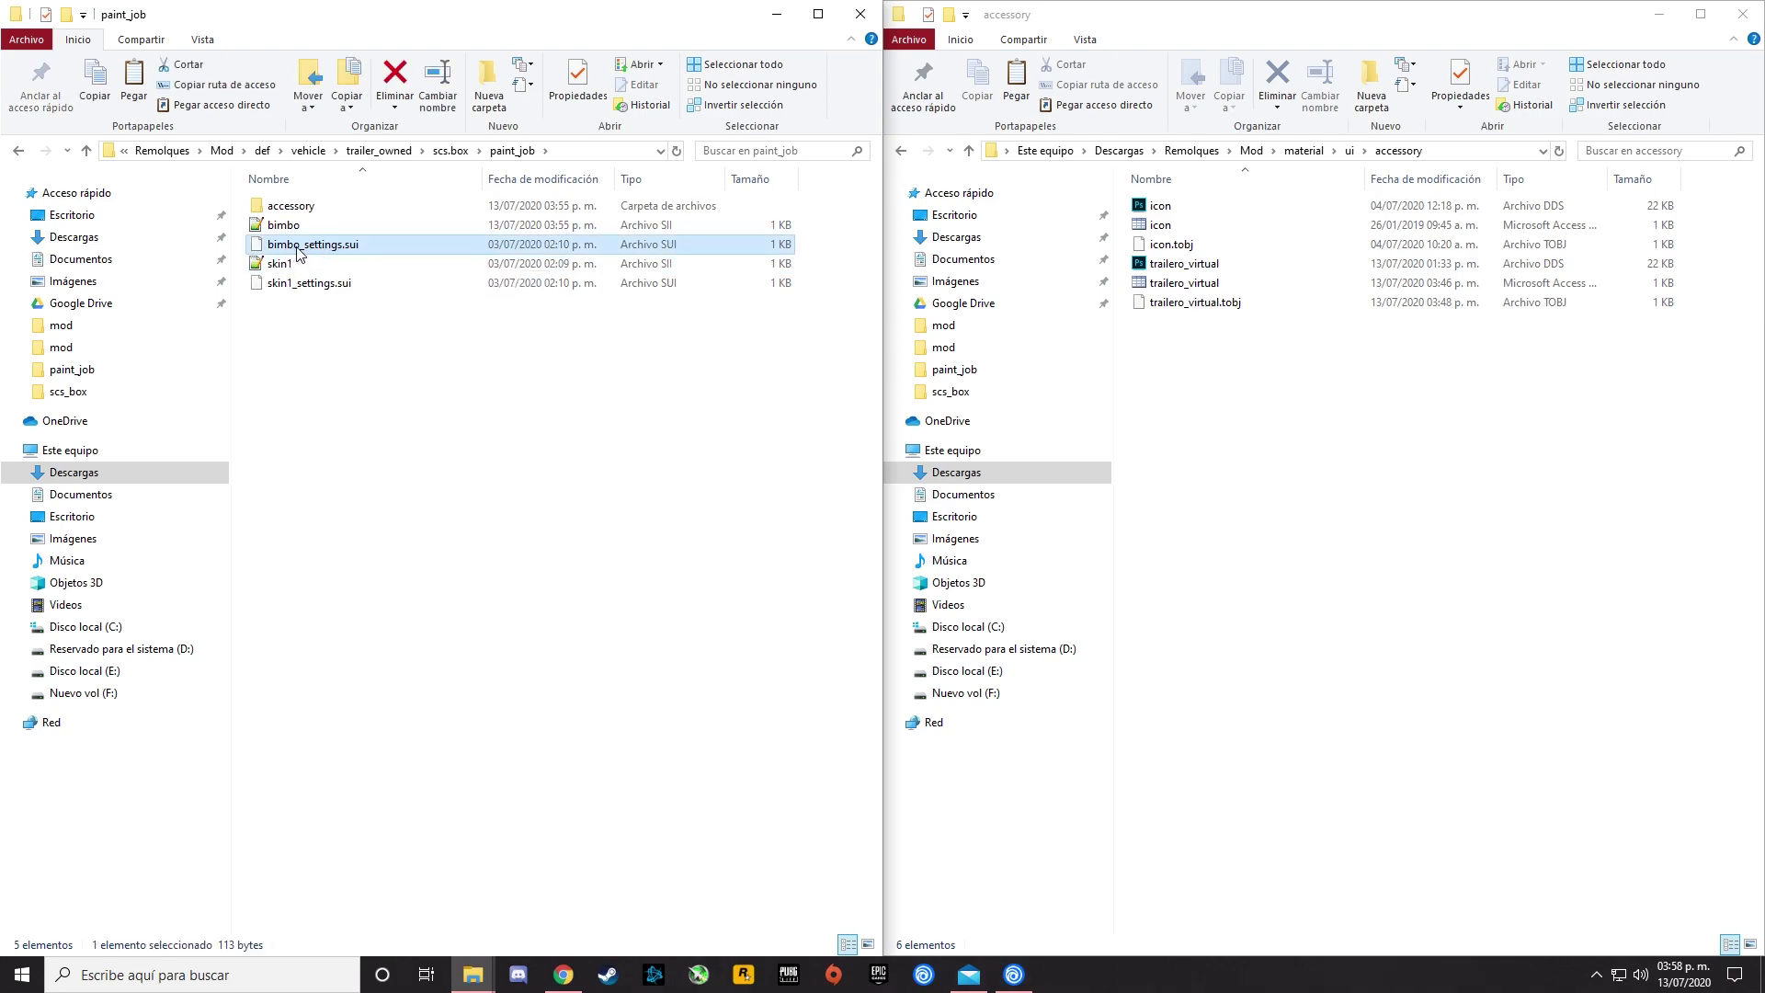
right_click(295, 248)
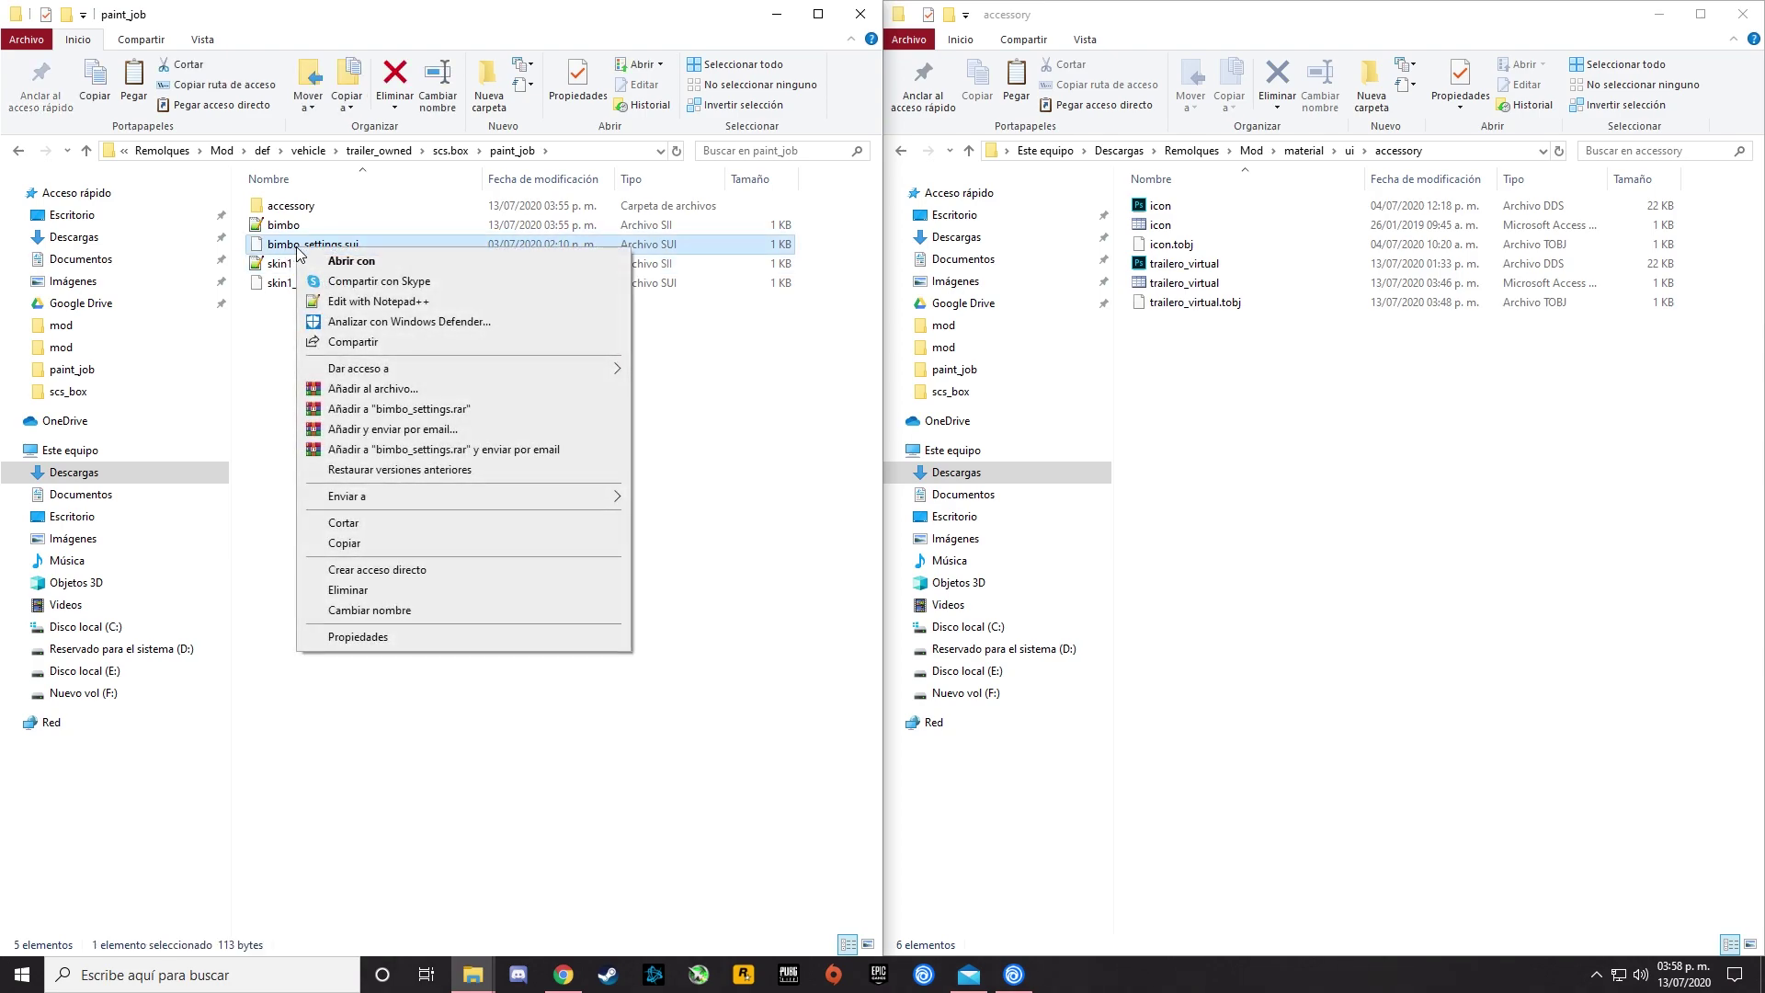
click(339, 303)
drag(1108, 94, 847, 314)
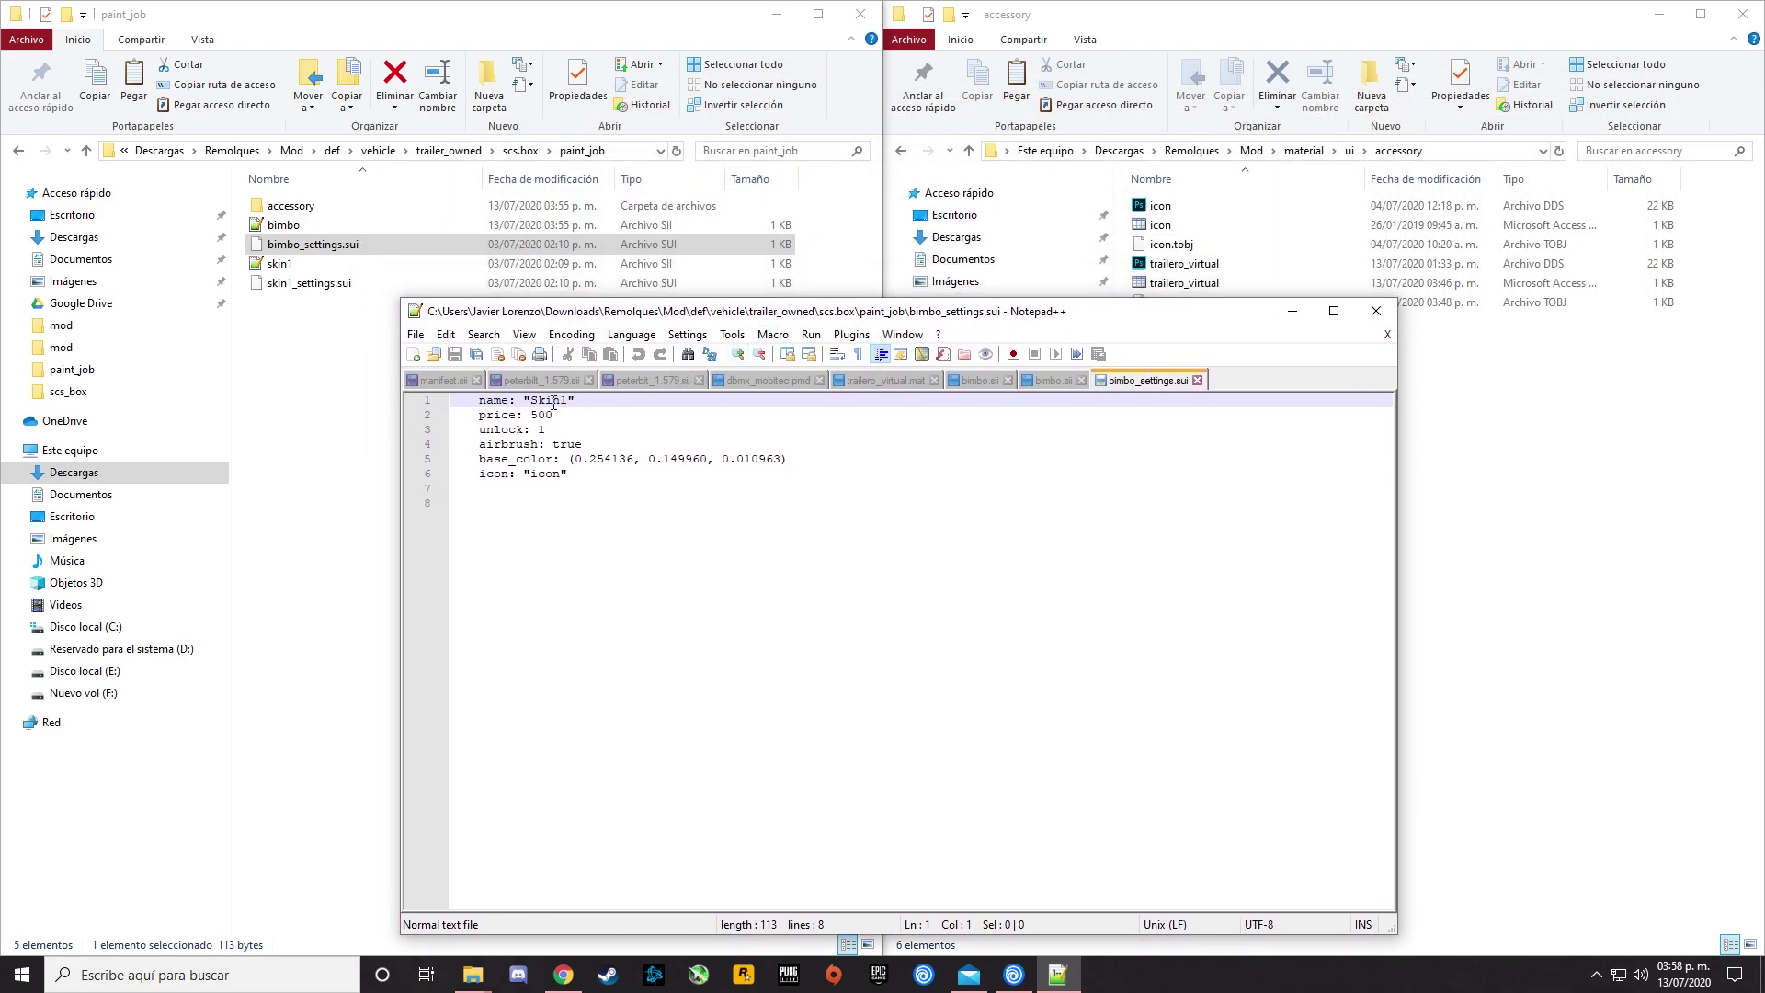
drag(568, 402, 531, 402)
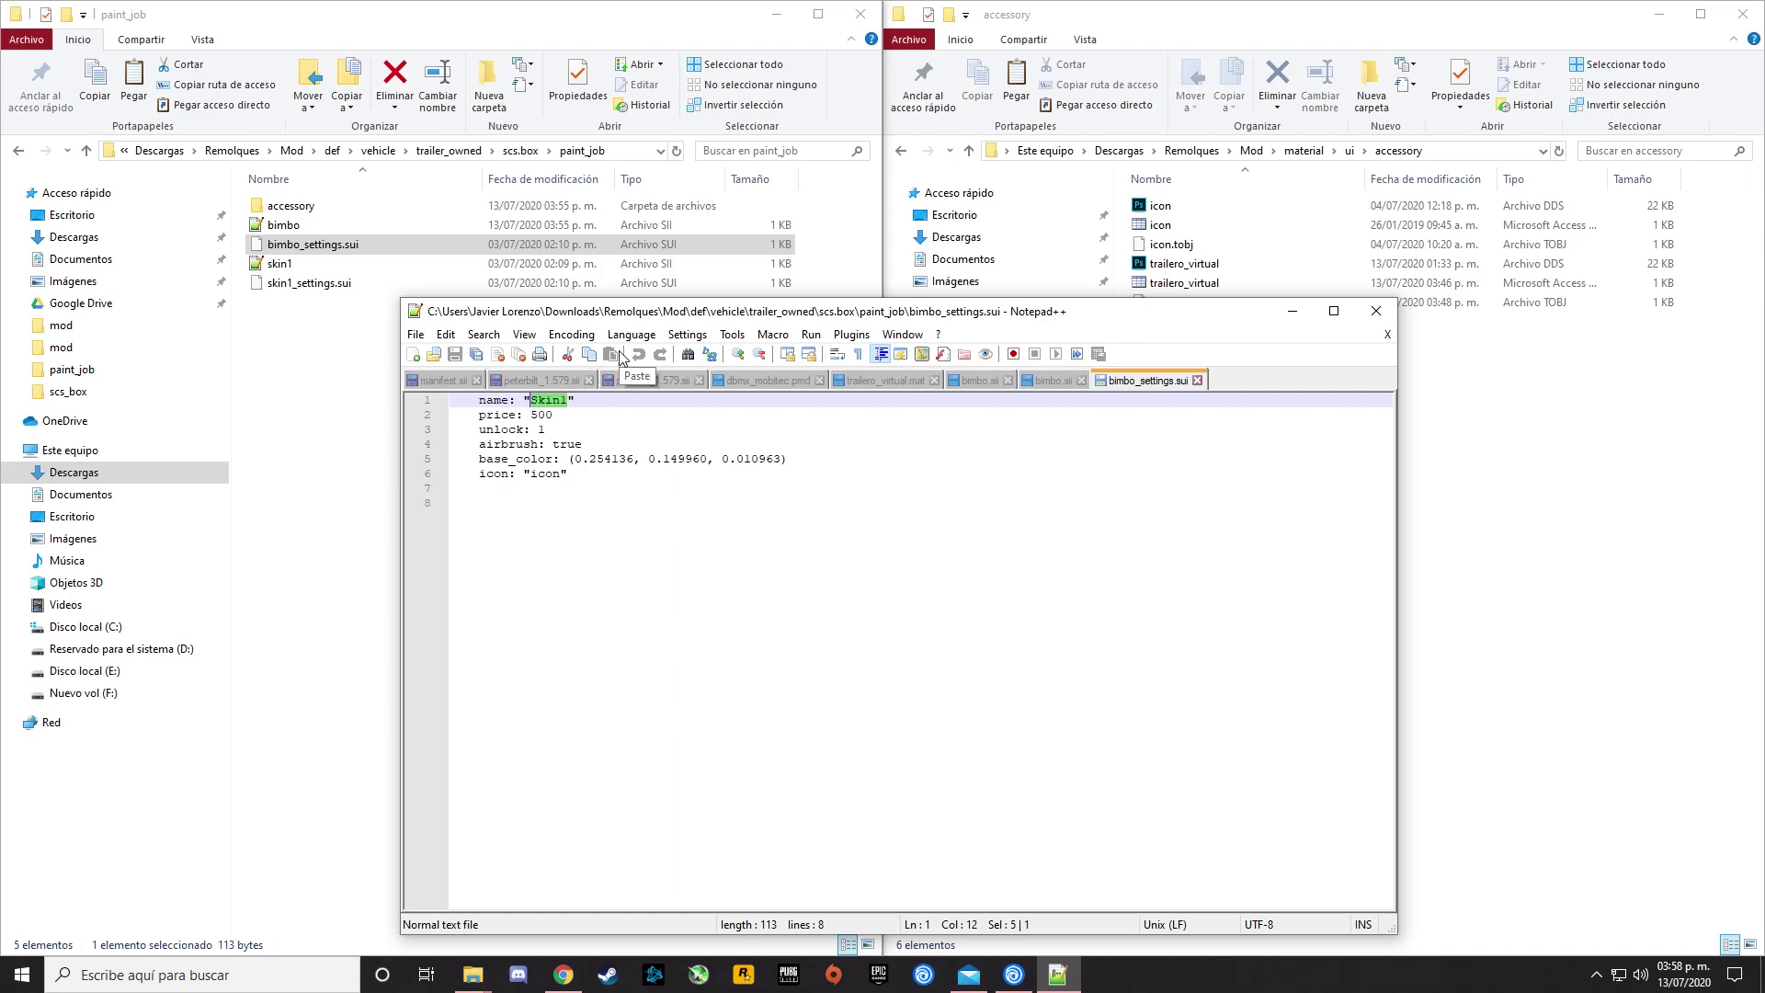
text(Bim)
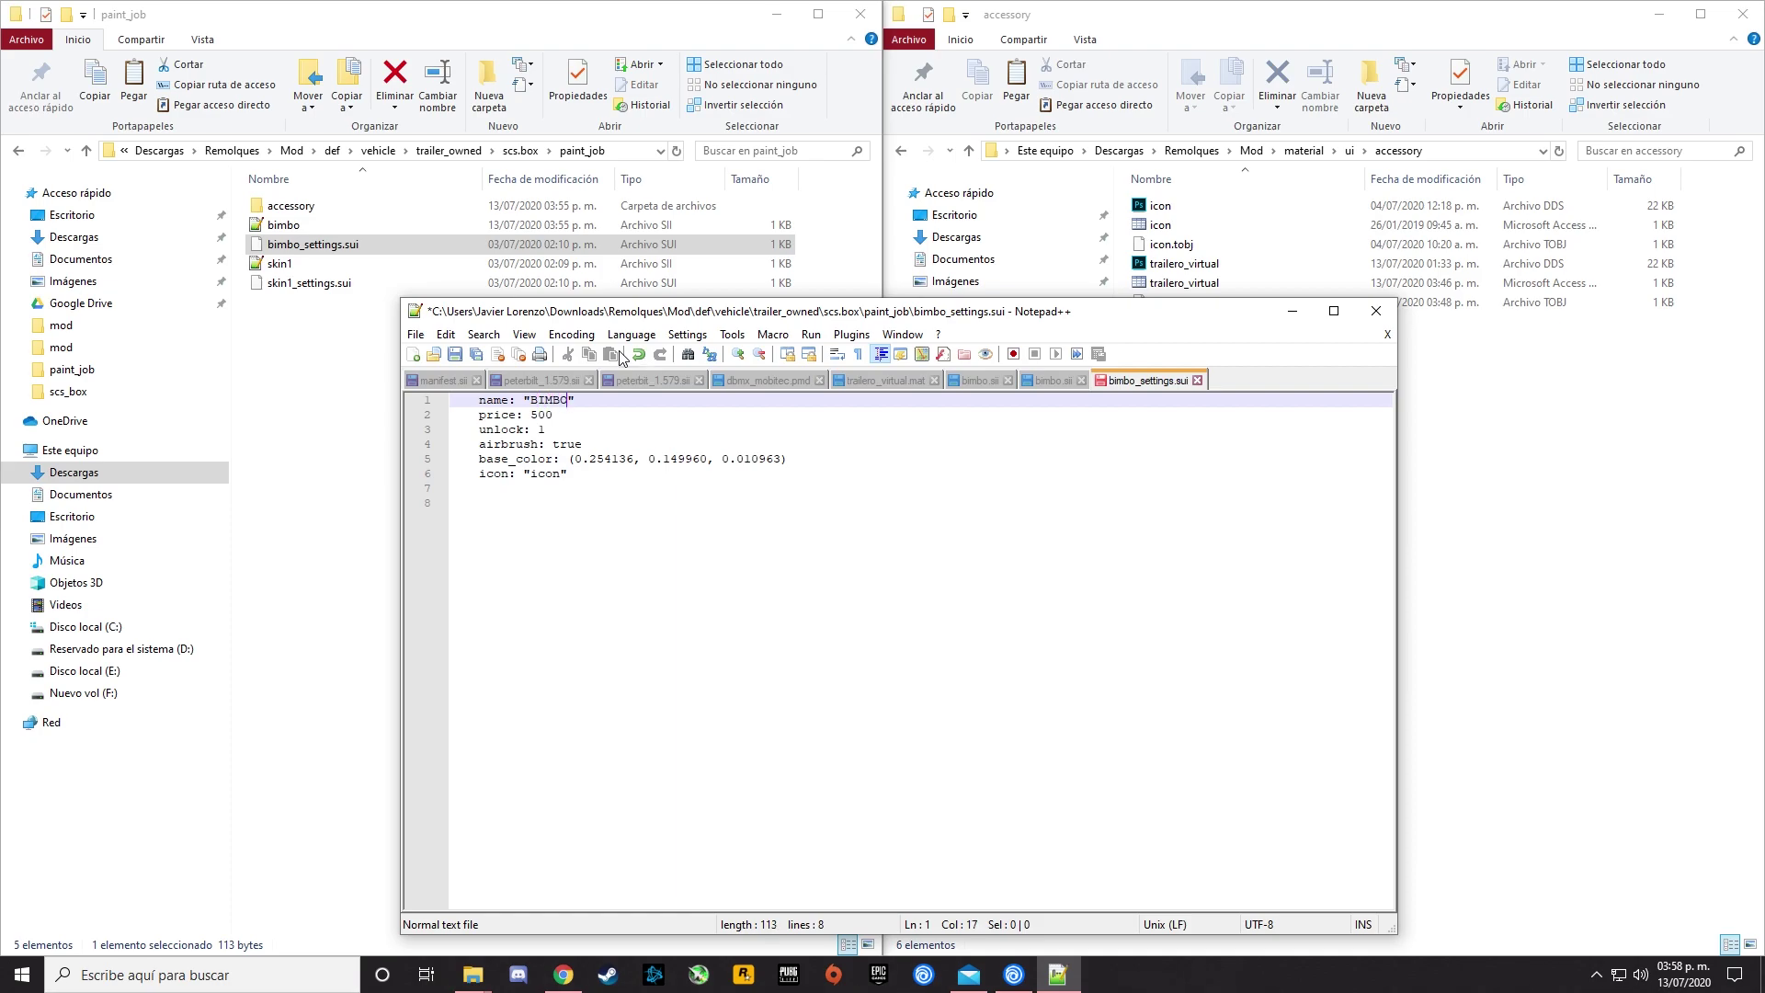
click(566, 410)
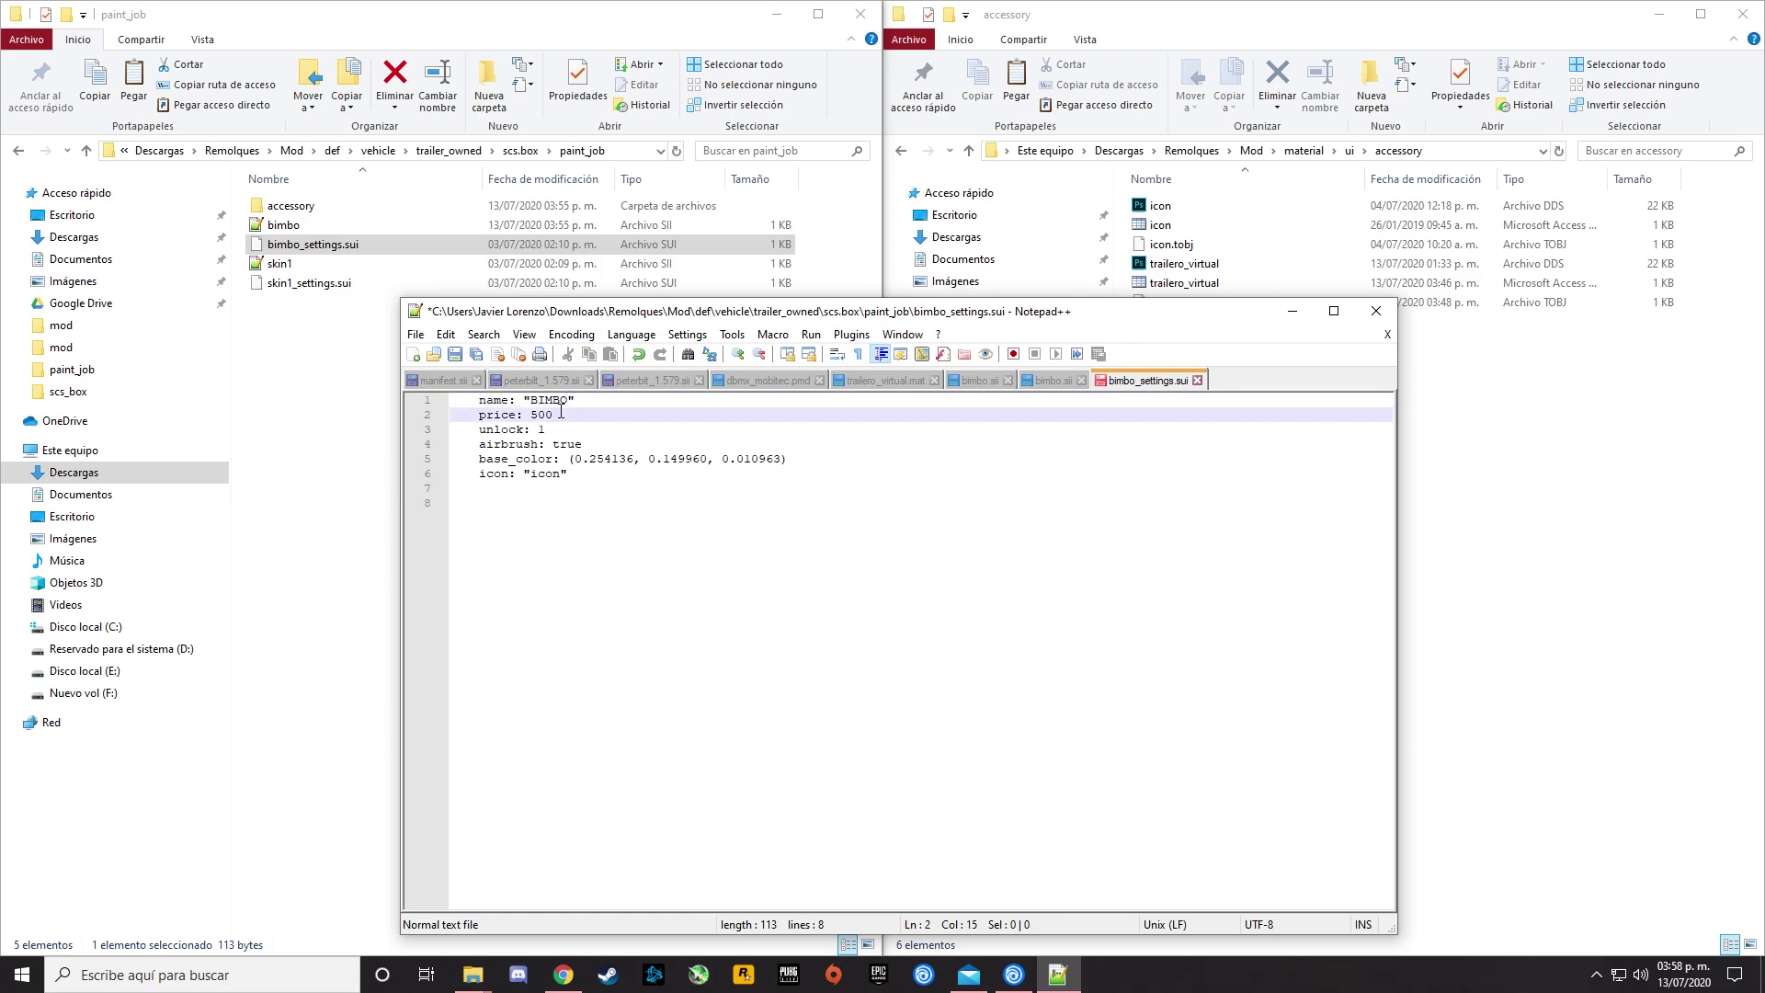
Set the unlock value to 2 in bimbo_settings.sui.
drag(559, 415, 531, 414)
click(550, 430)
double_click(544, 431)
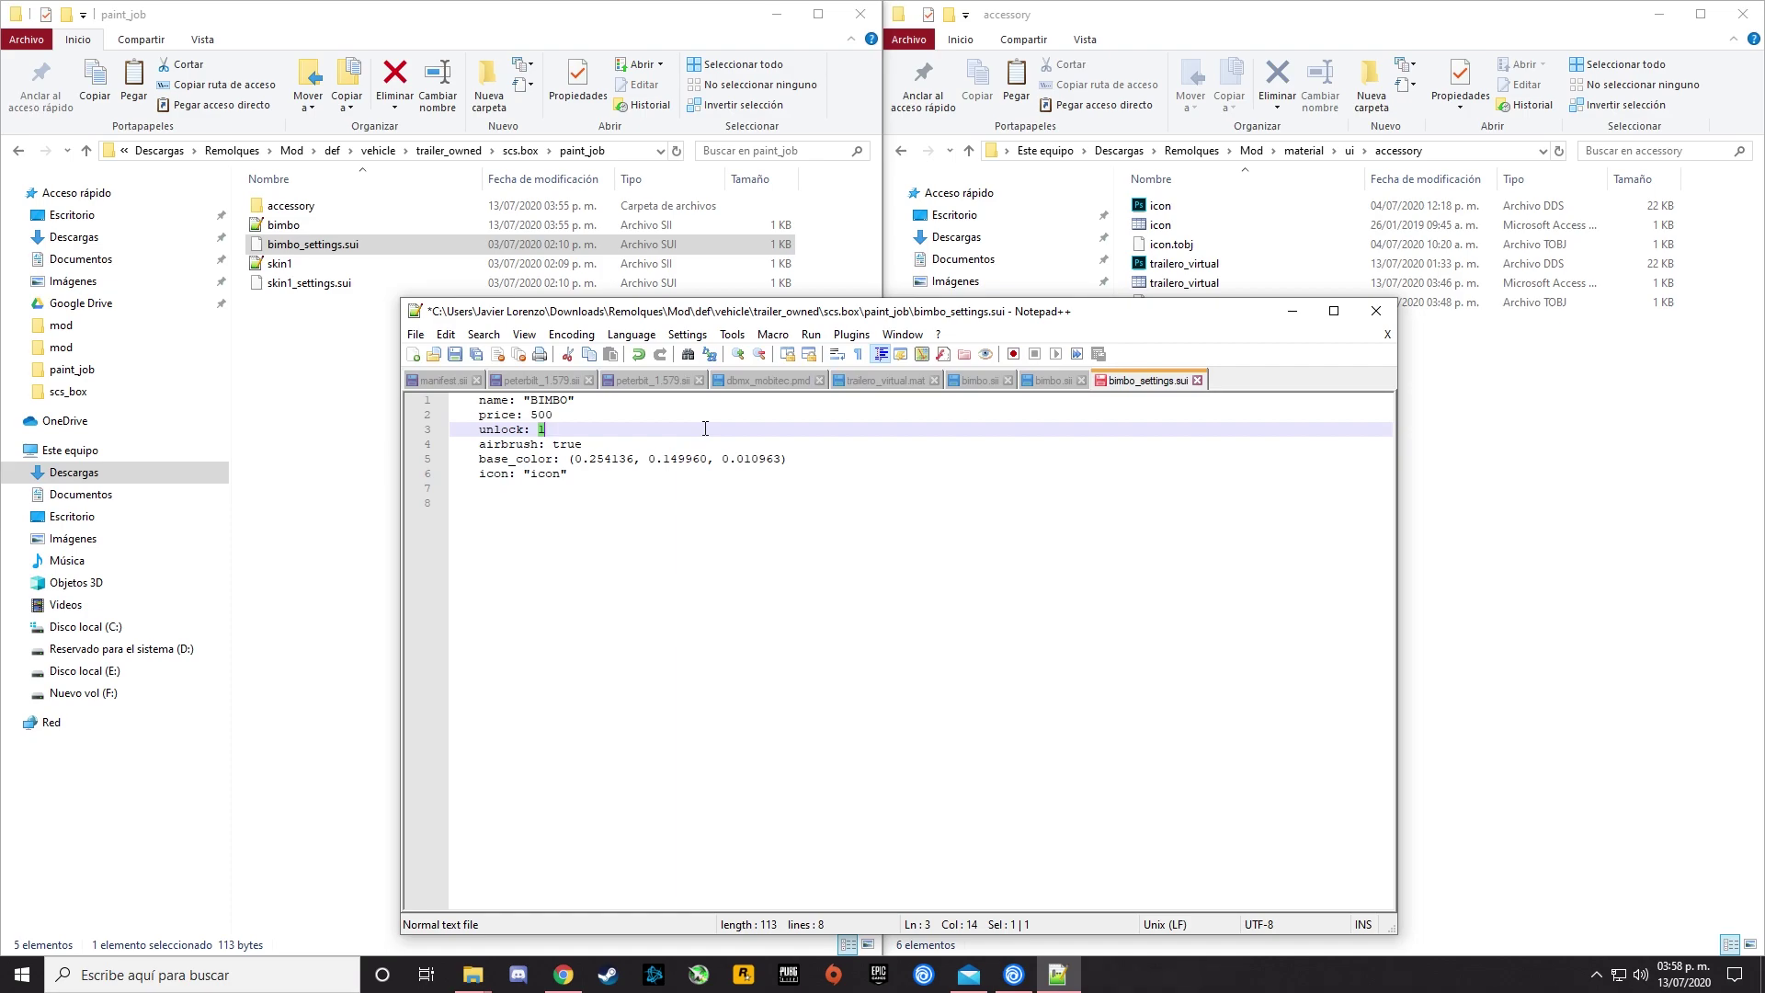
Replace the icon name in bimbo_settings.sui with trailero_virtual, then save and close the file.
click(563, 472)
drag(988, 323, 670, 122)
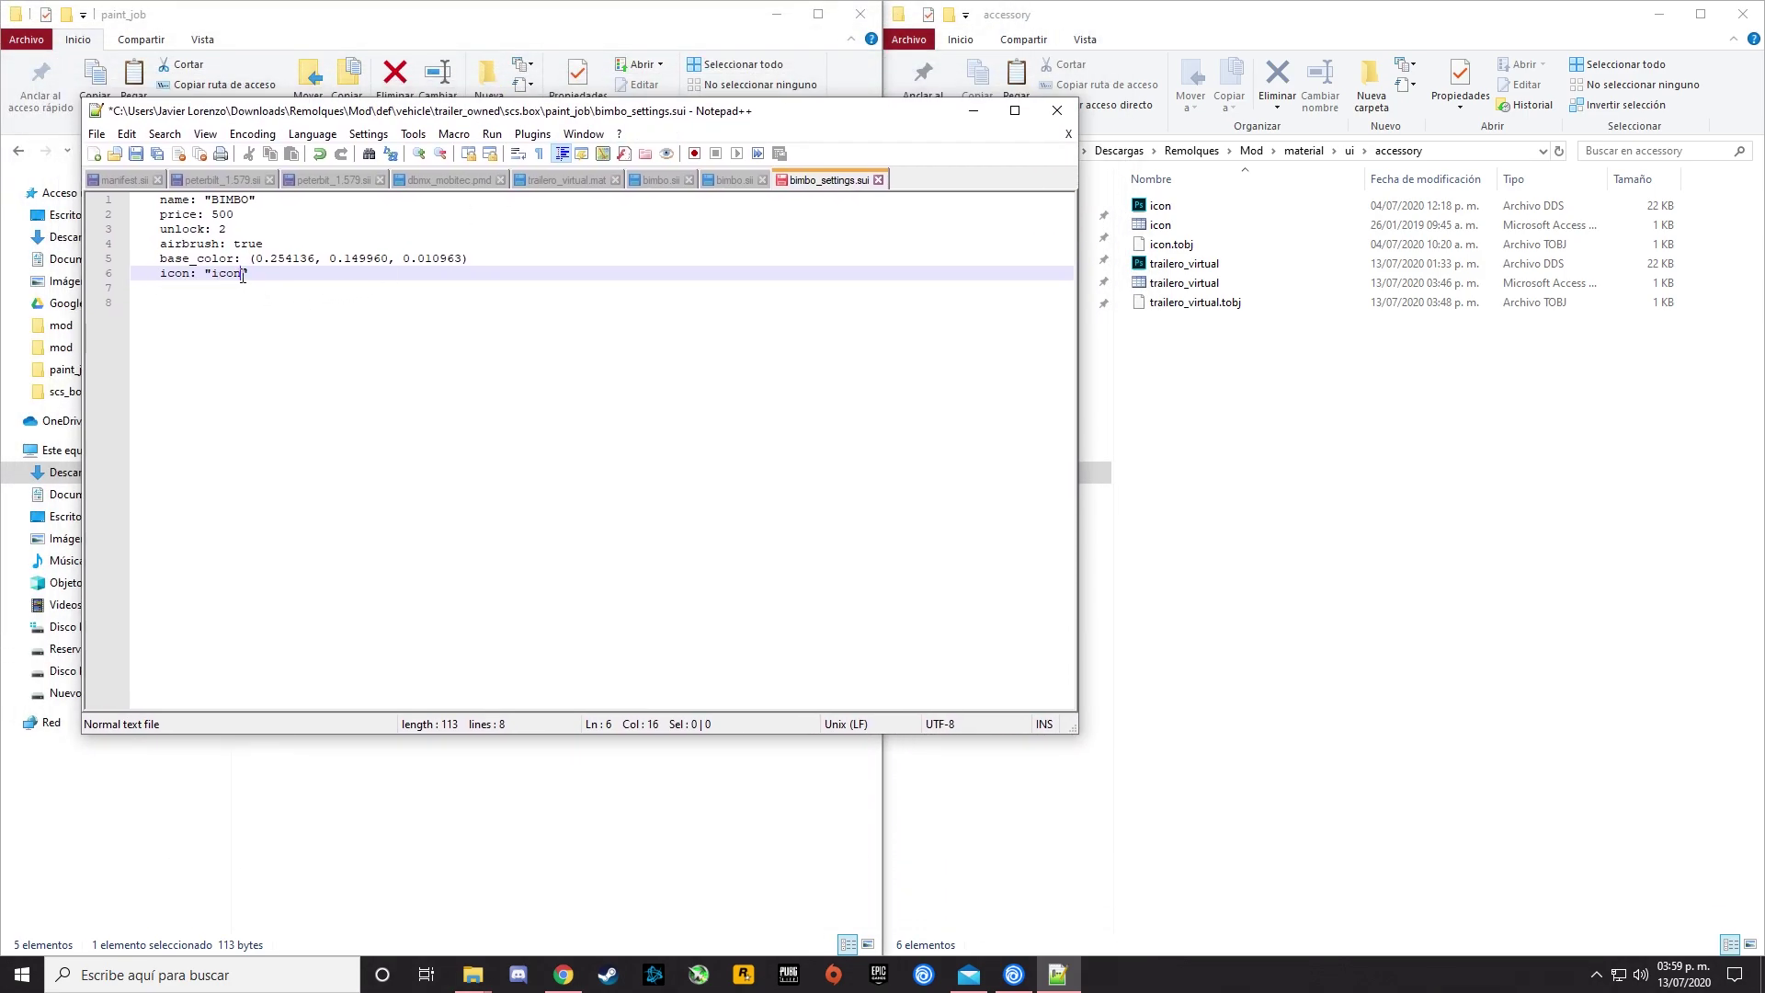
drag(239, 277, 215, 281)
click(215, 281)
double_click(216, 278)
drag(747, 119, 674, 84)
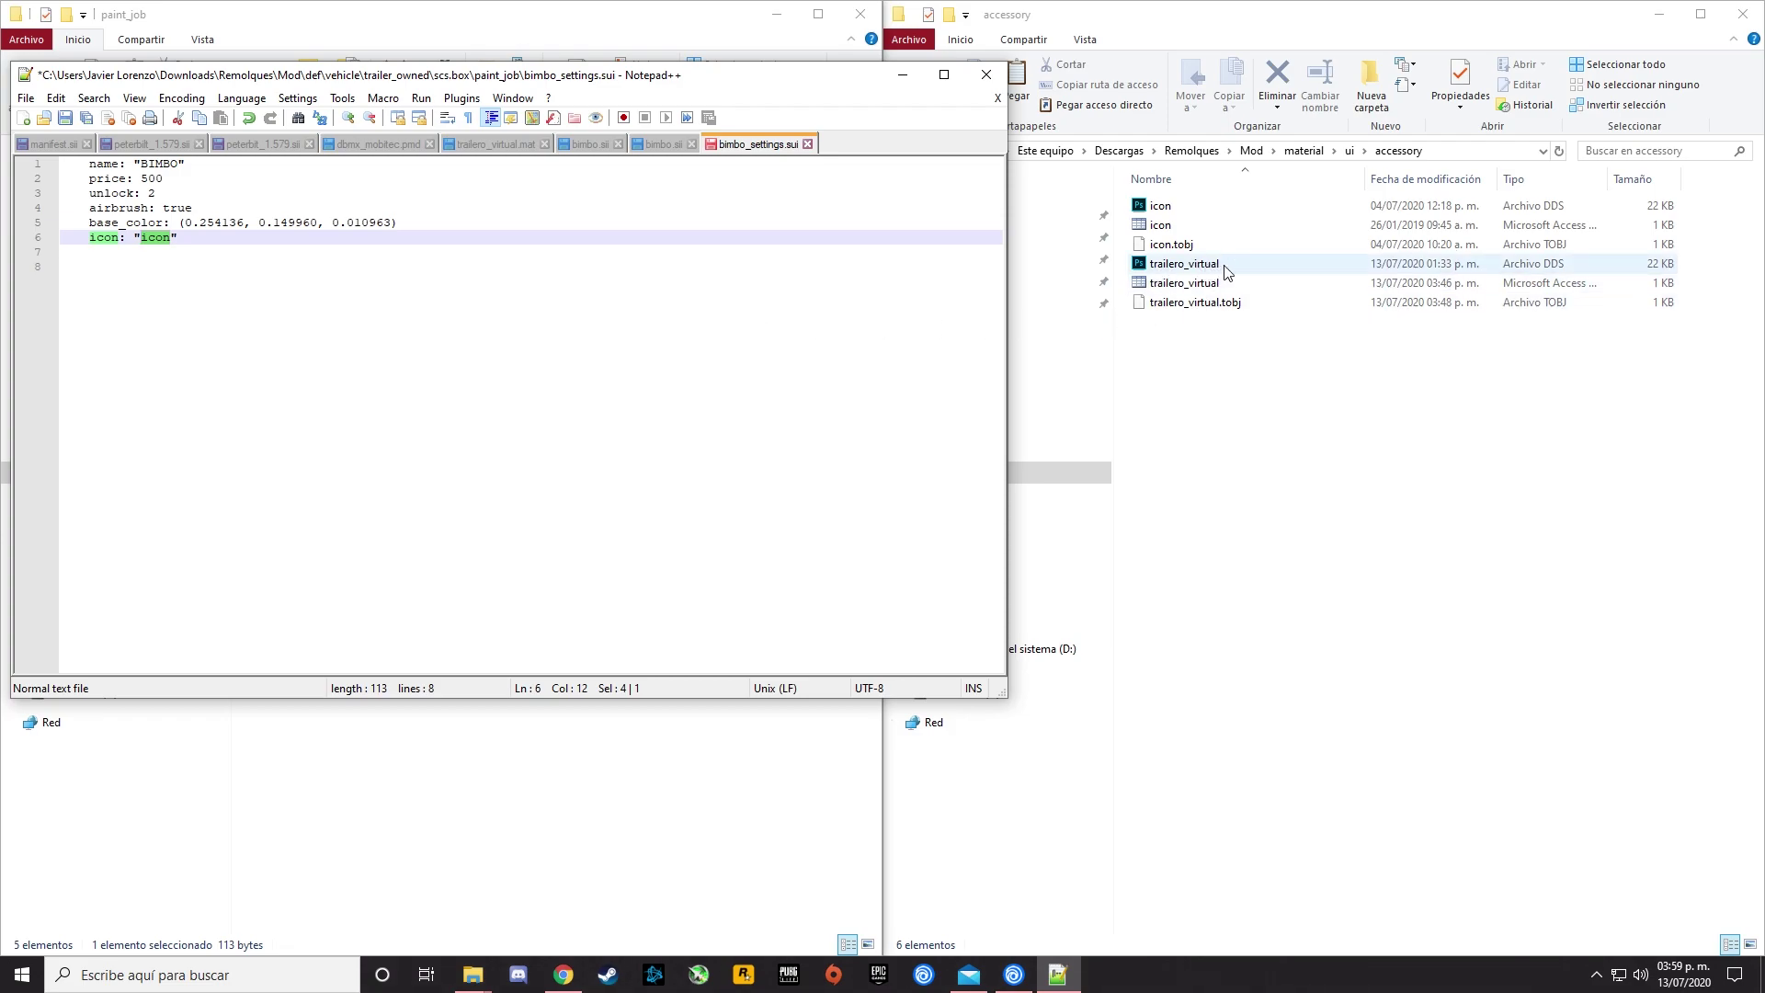
click(171, 240)
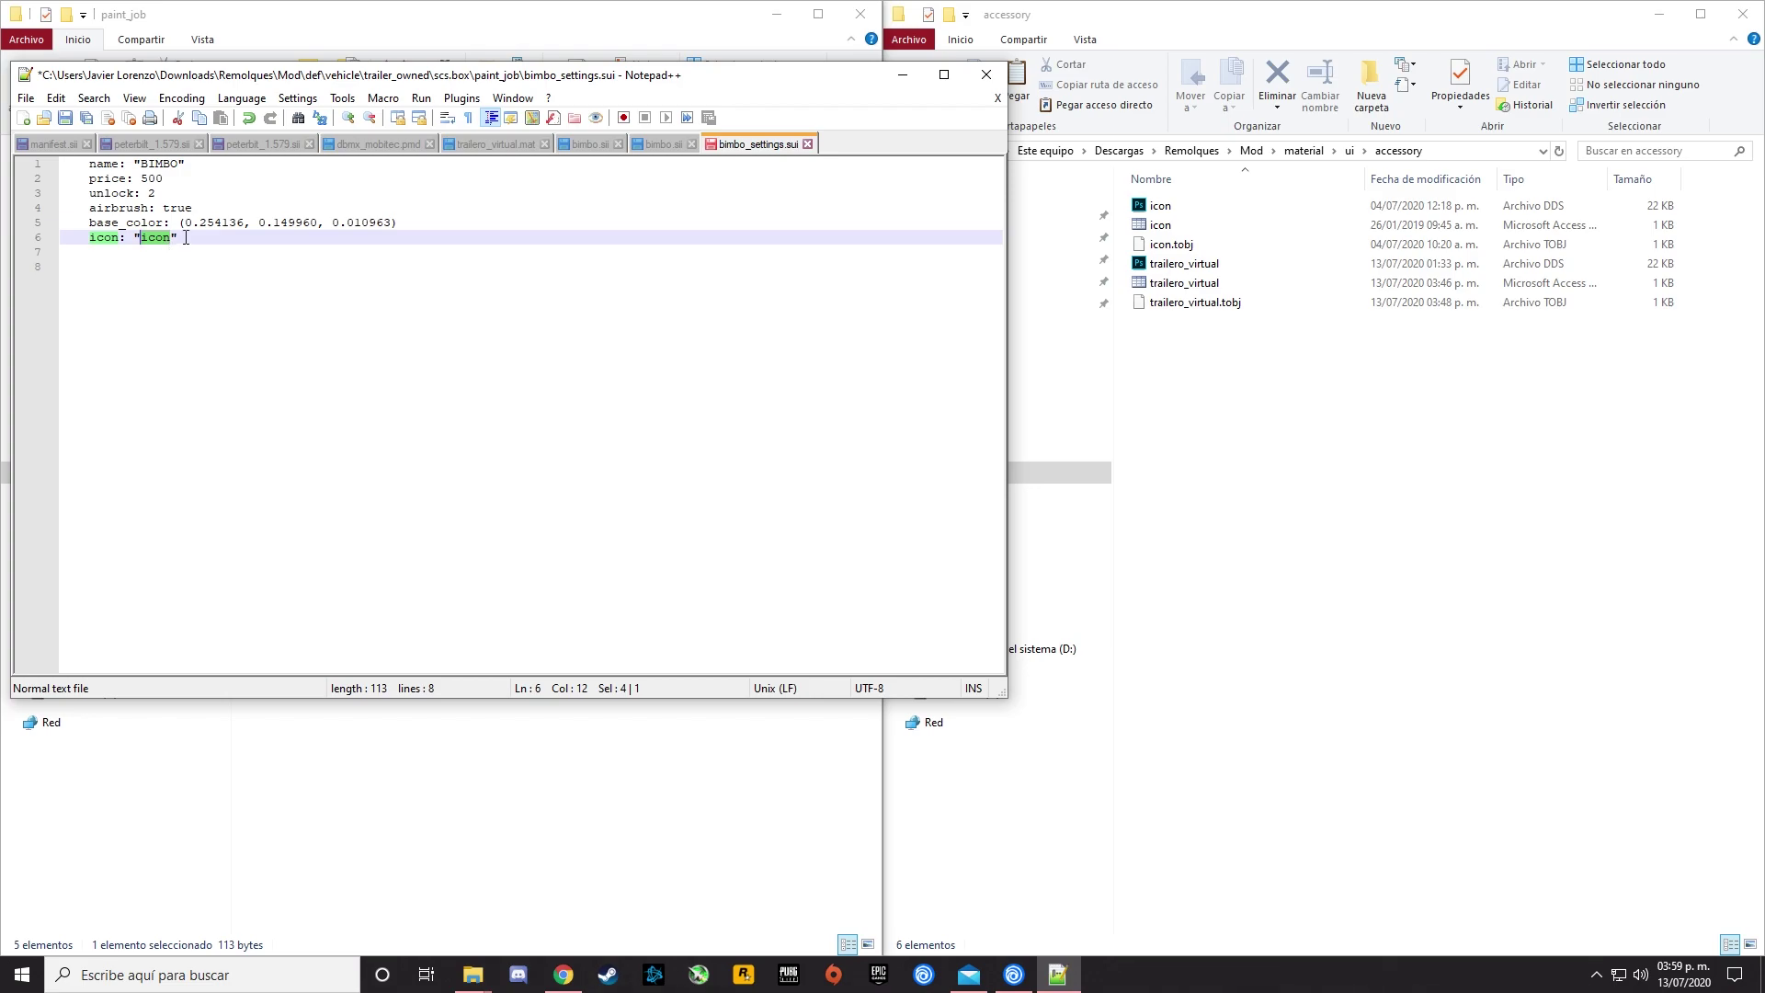
text(tra)
click(66, 119)
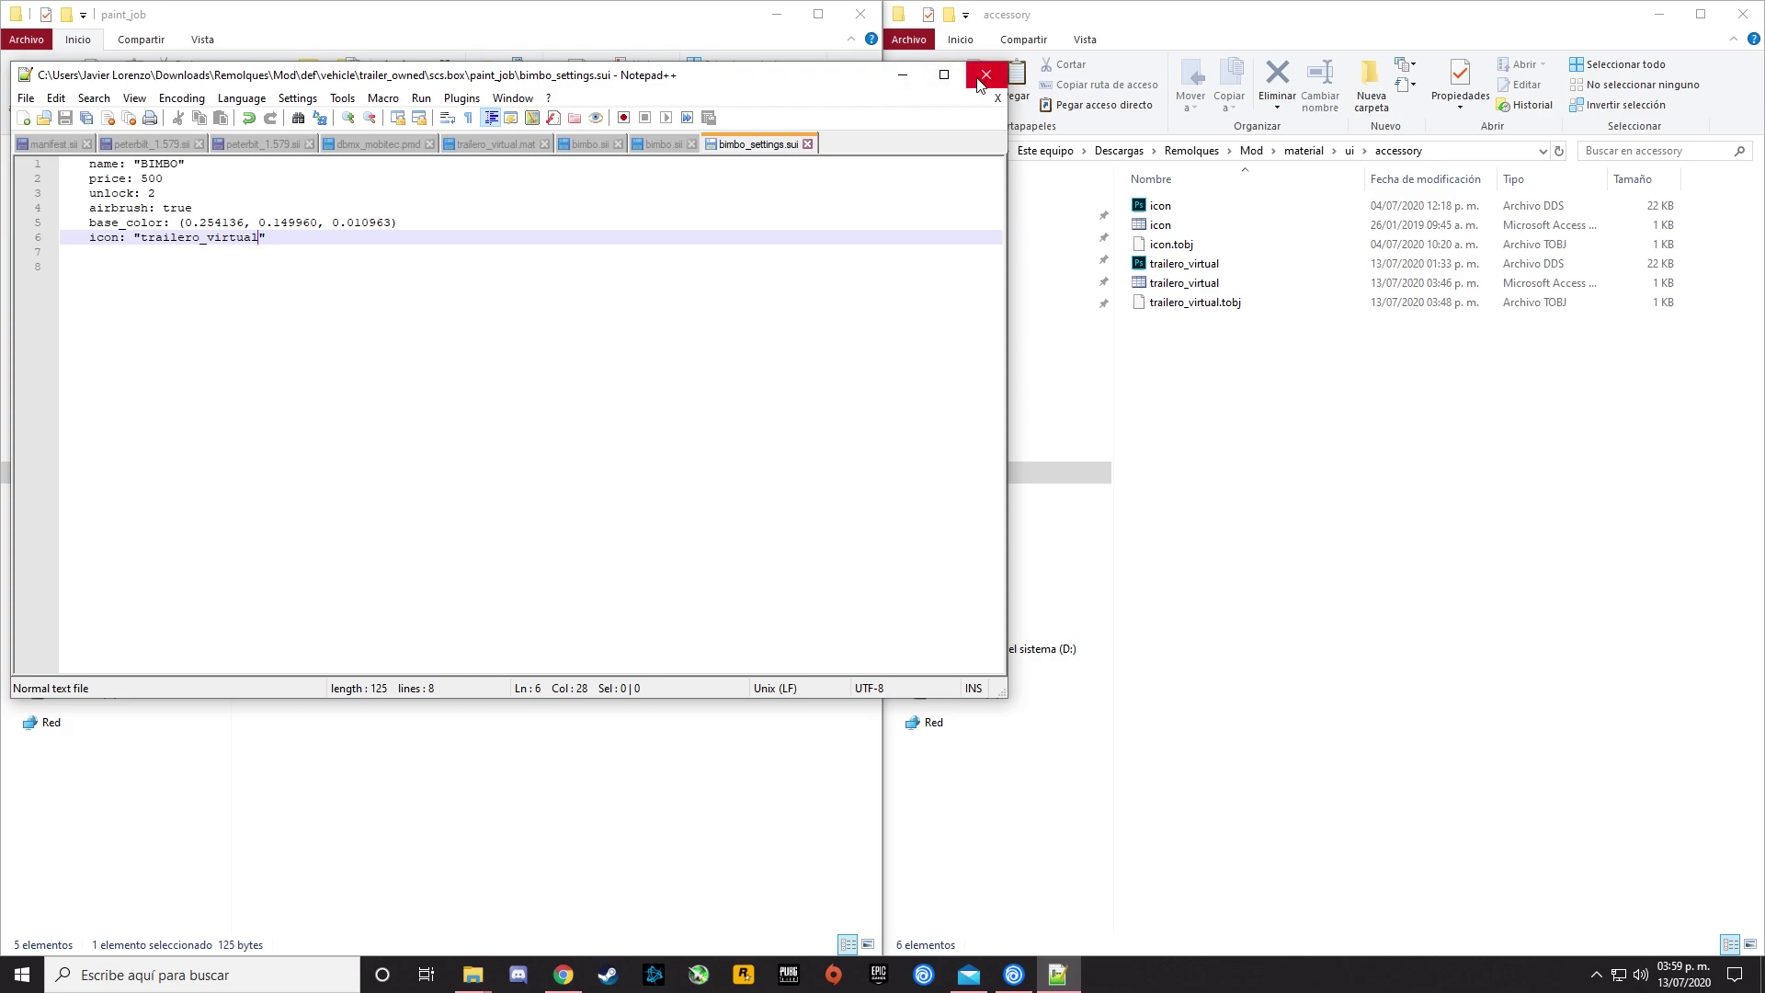
click(987, 75)
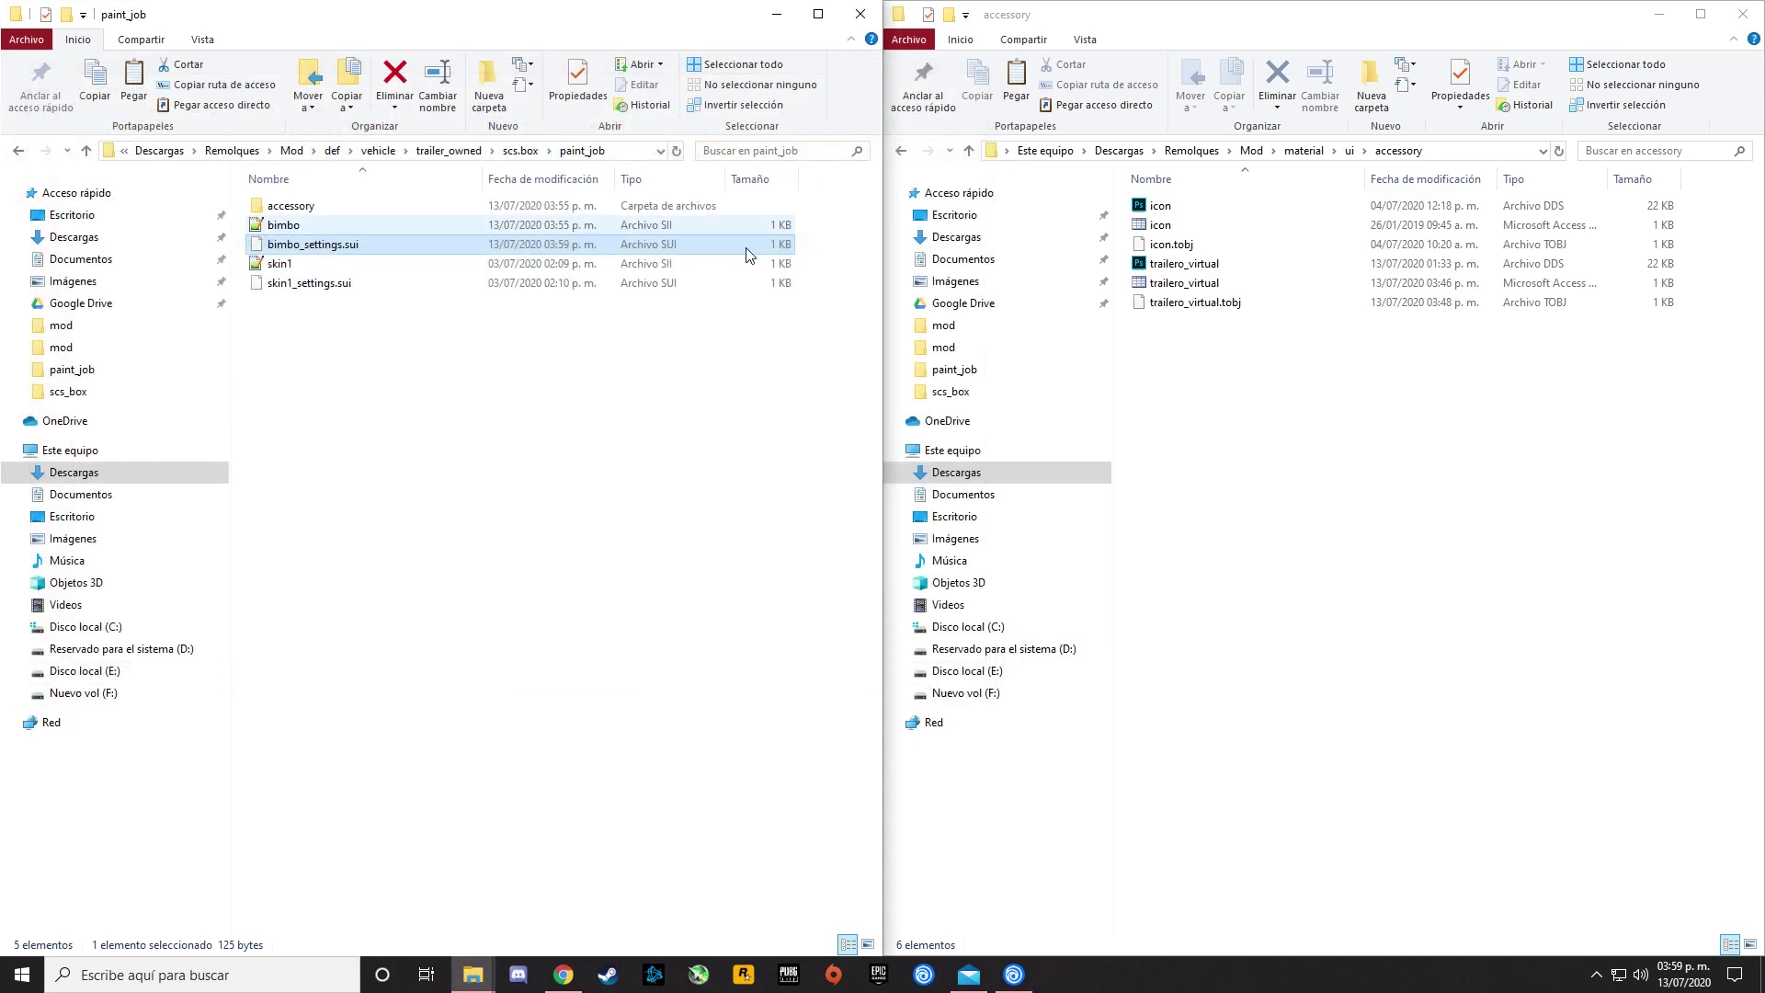
Go back up to the Mod folder and open vehicle/trailer_owned/upgrade/paintjob/scs_box.
click(18, 151)
click(19, 152)
click(18, 151)
click(18, 152)
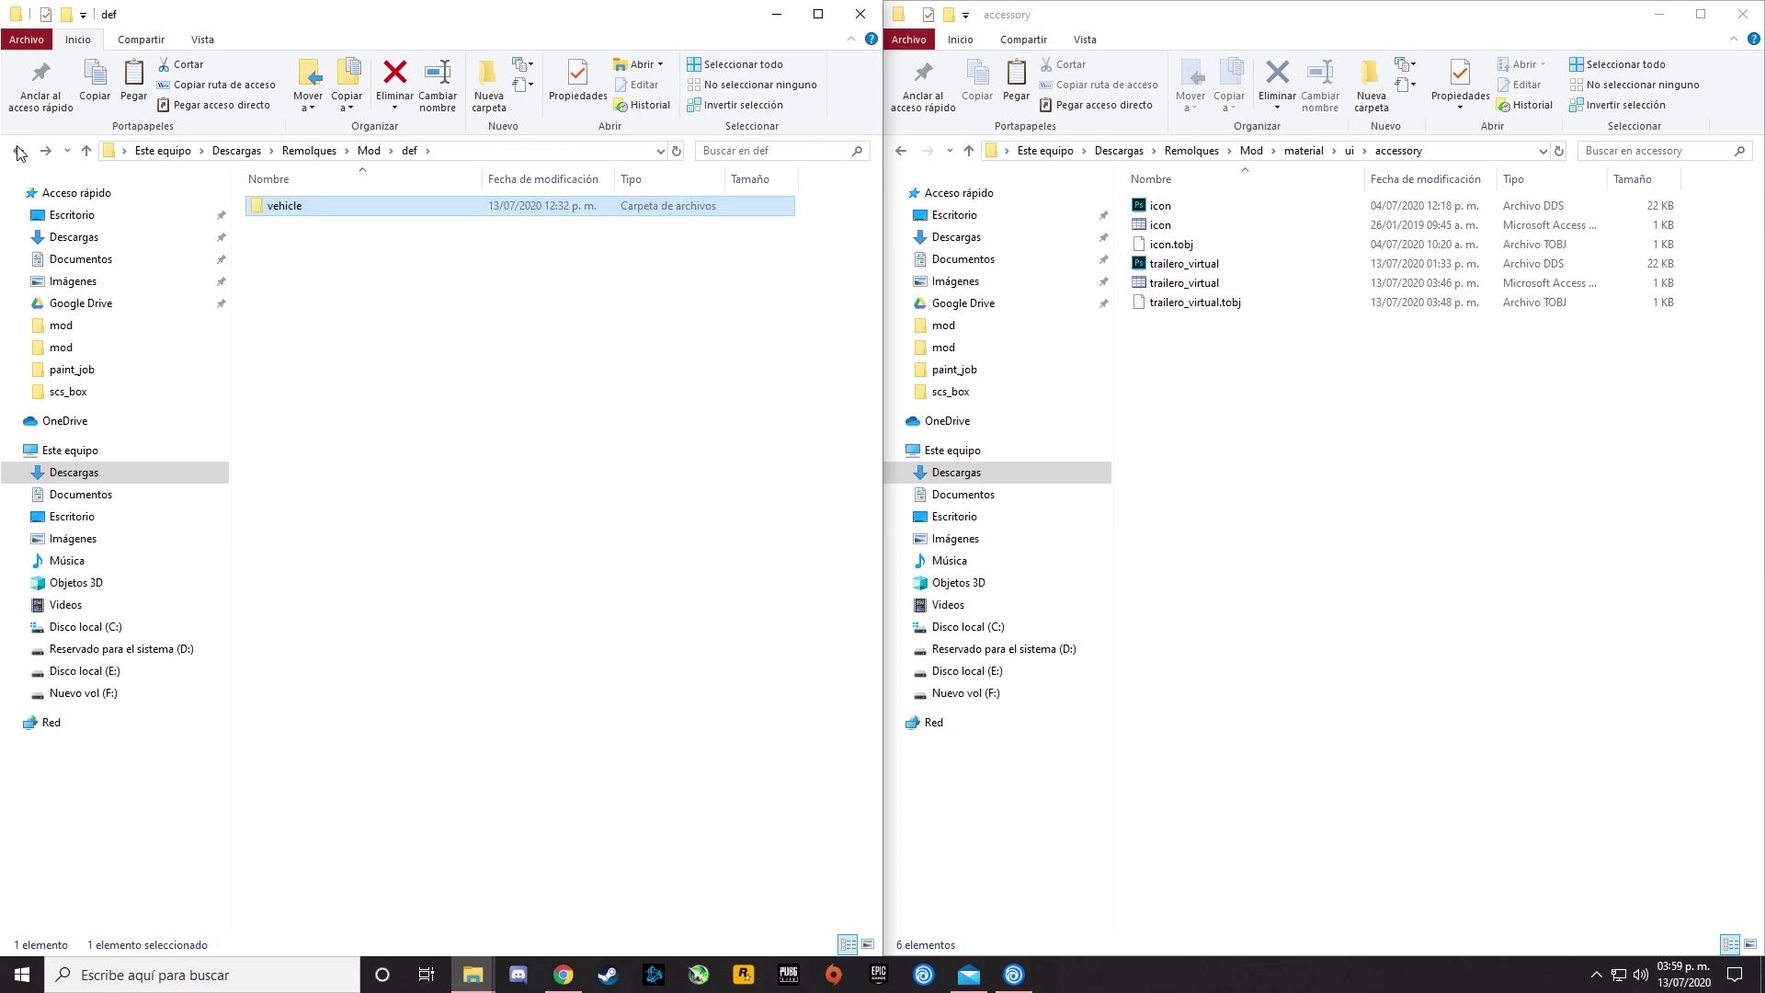
click(18, 151)
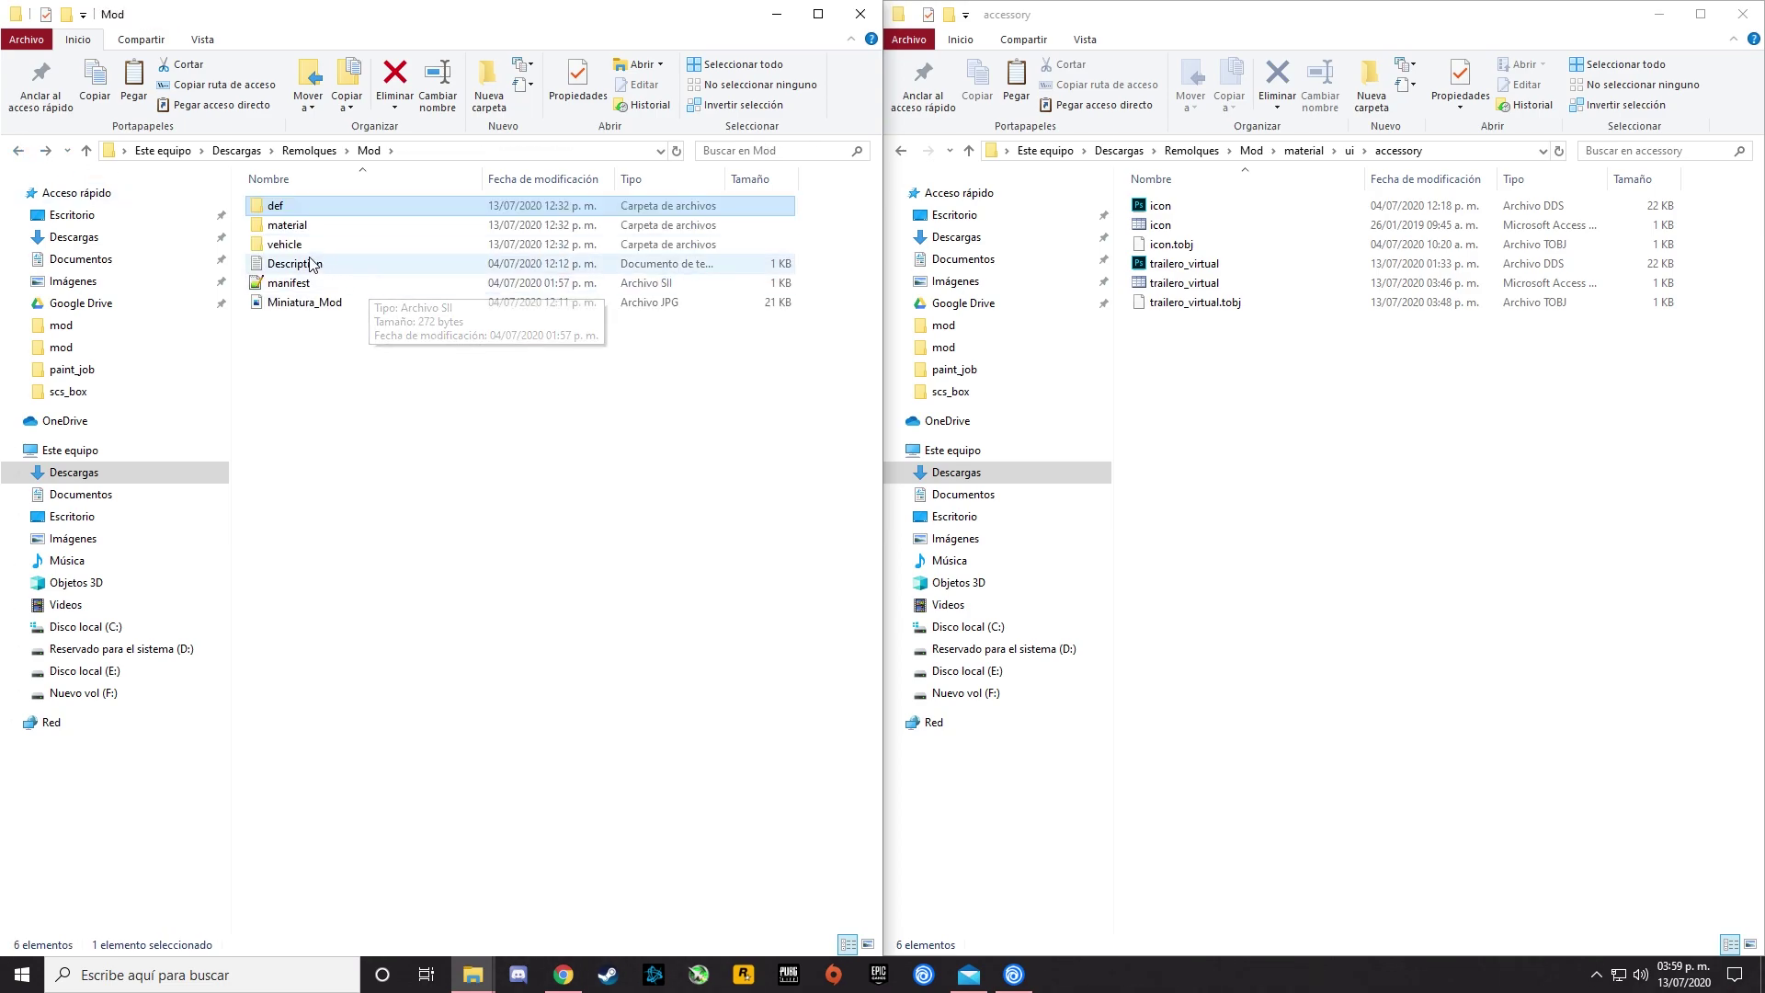
double_click(283, 244)
double_click(312, 222)
double_click(309, 207)
double_click(309, 207)
click(309, 206)
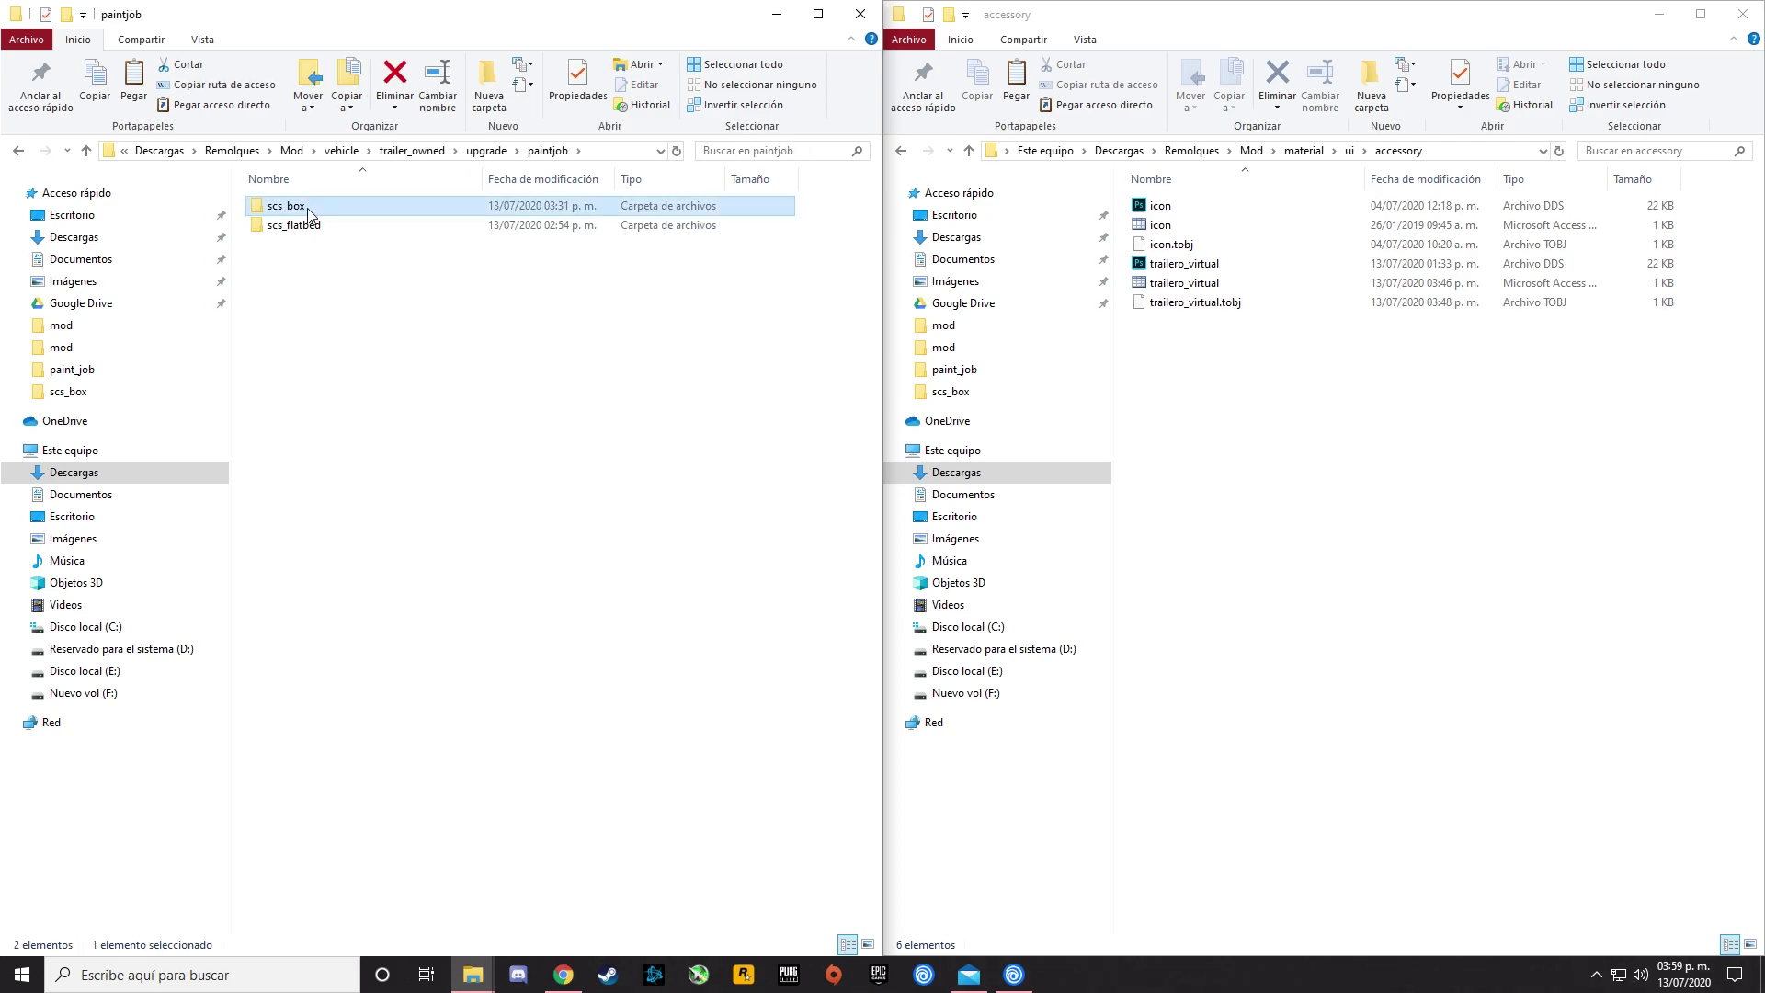
double_click(309, 210)
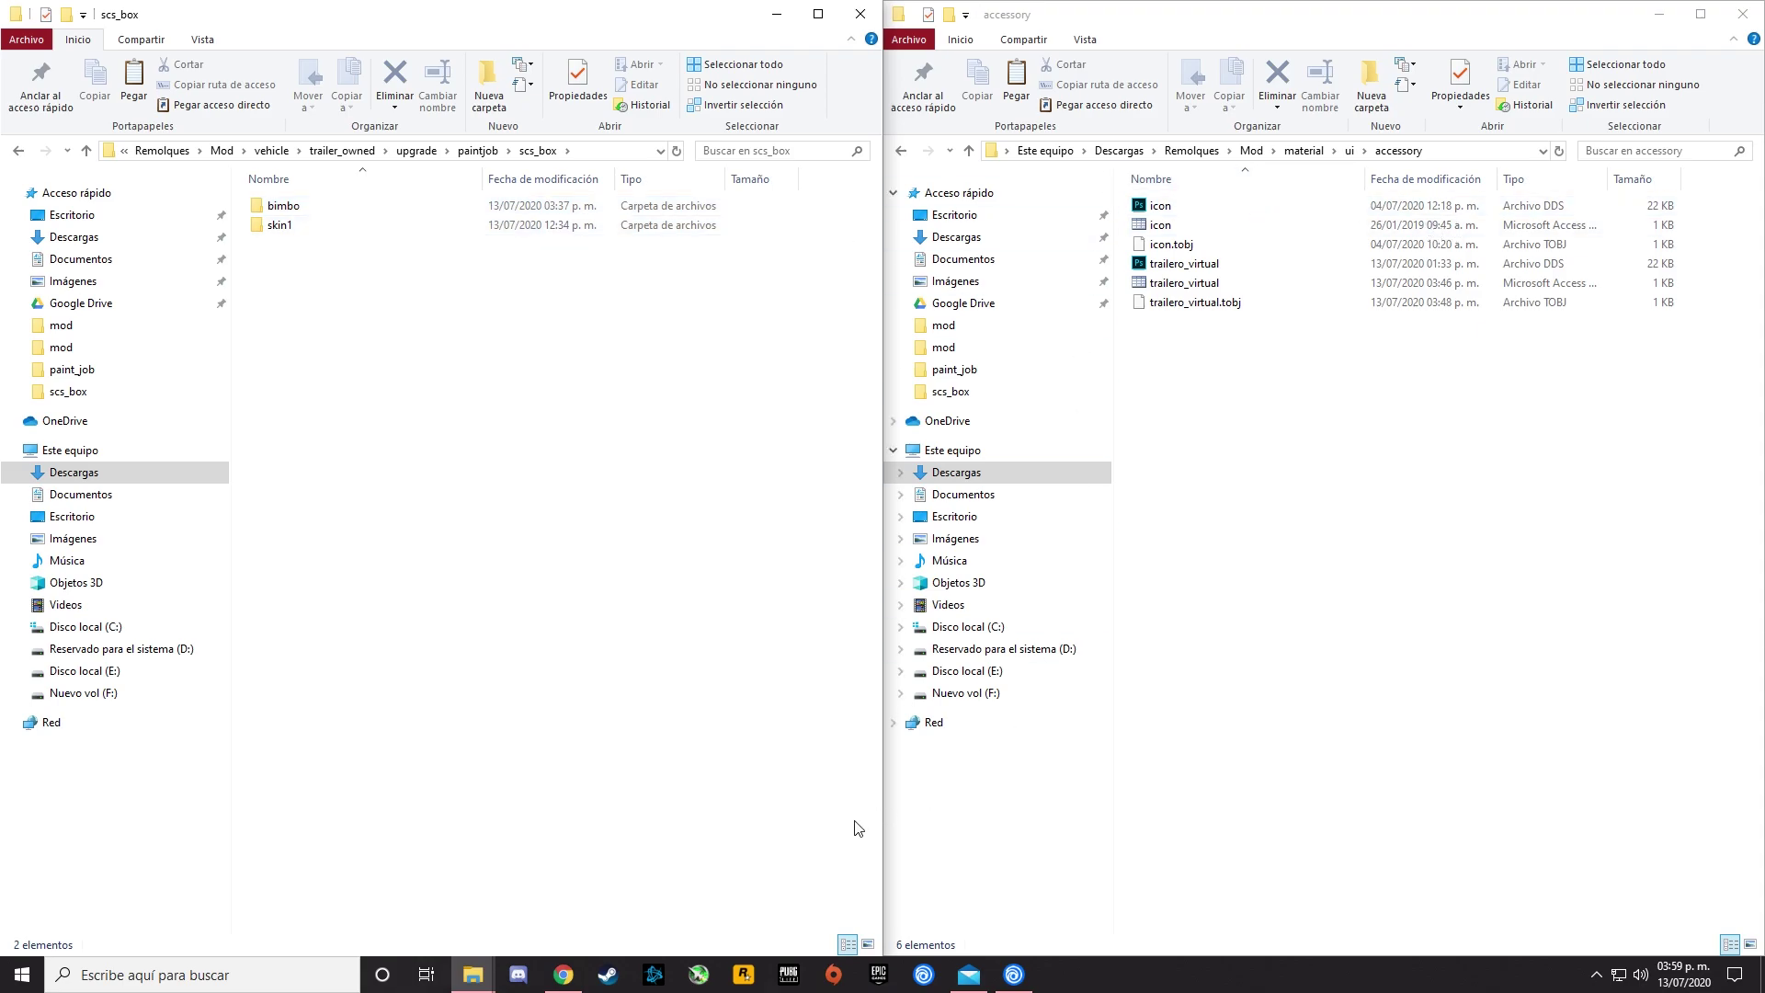
Switch to the ATS_Mods_Studio Explorer window and open the Skins folder inside Descargas/Remolques.
mouse_move(487, 970)
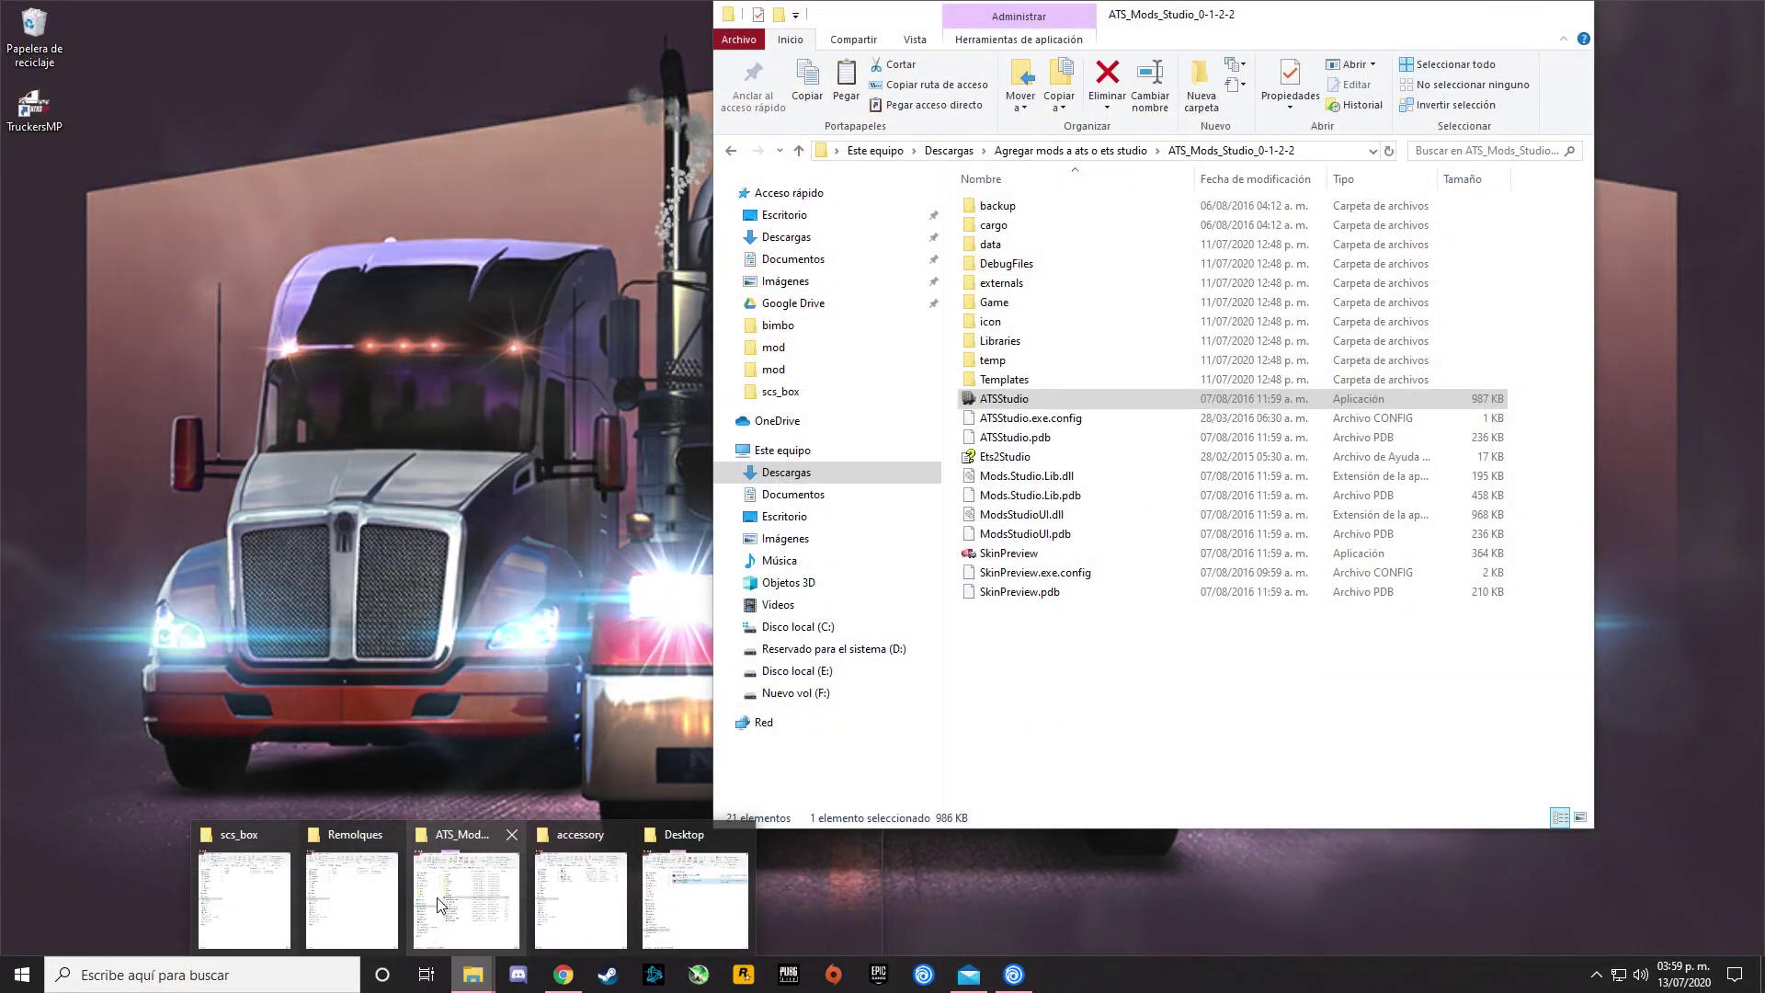
click(439, 906)
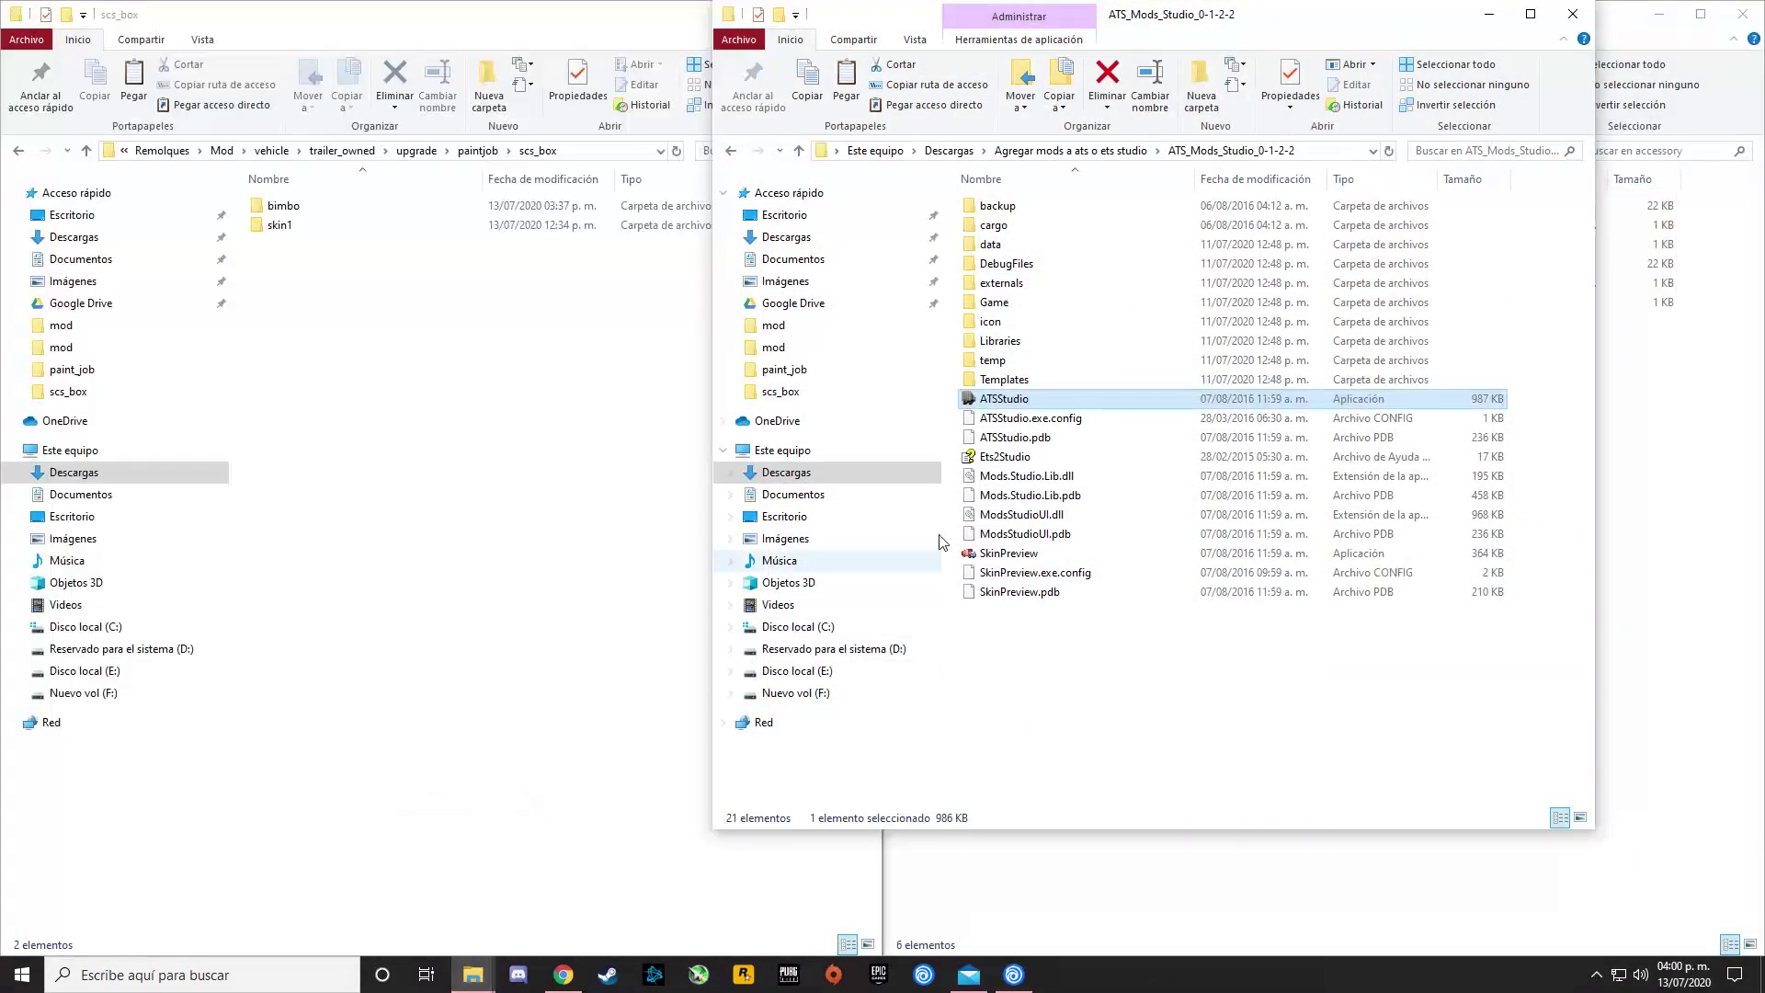
click(816, 239)
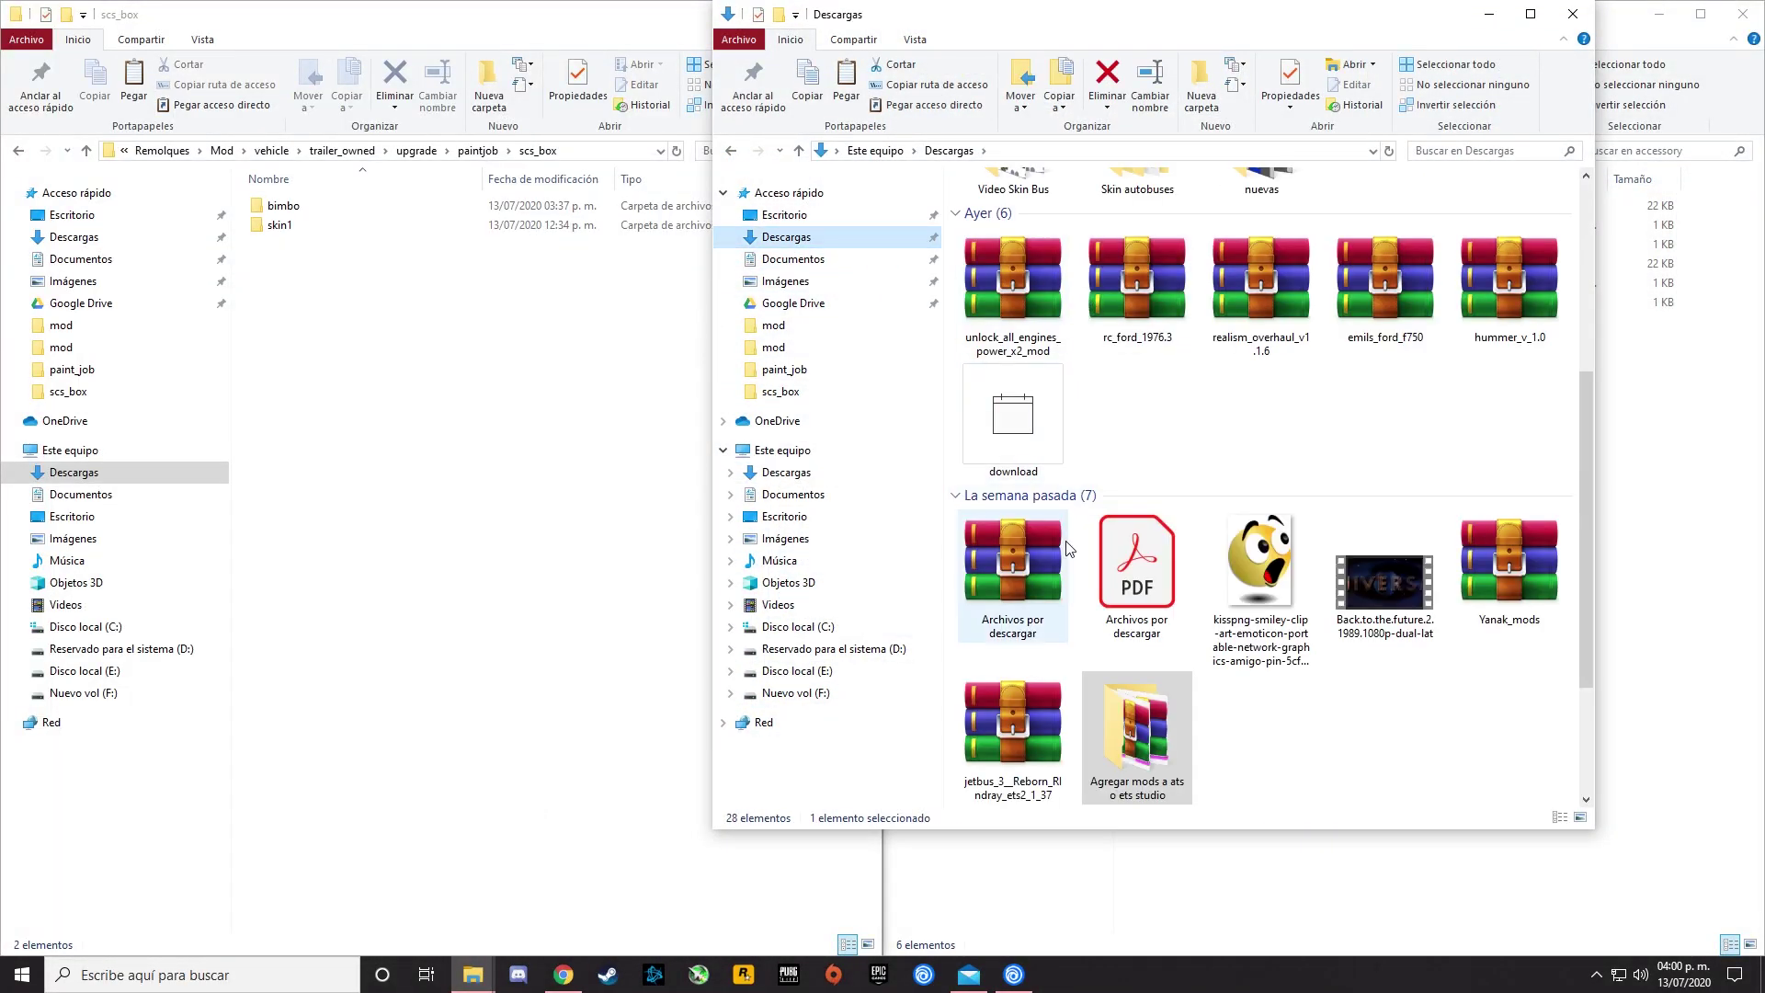
click(1493, 425)
double_click(1494, 425)
double_click(1036, 228)
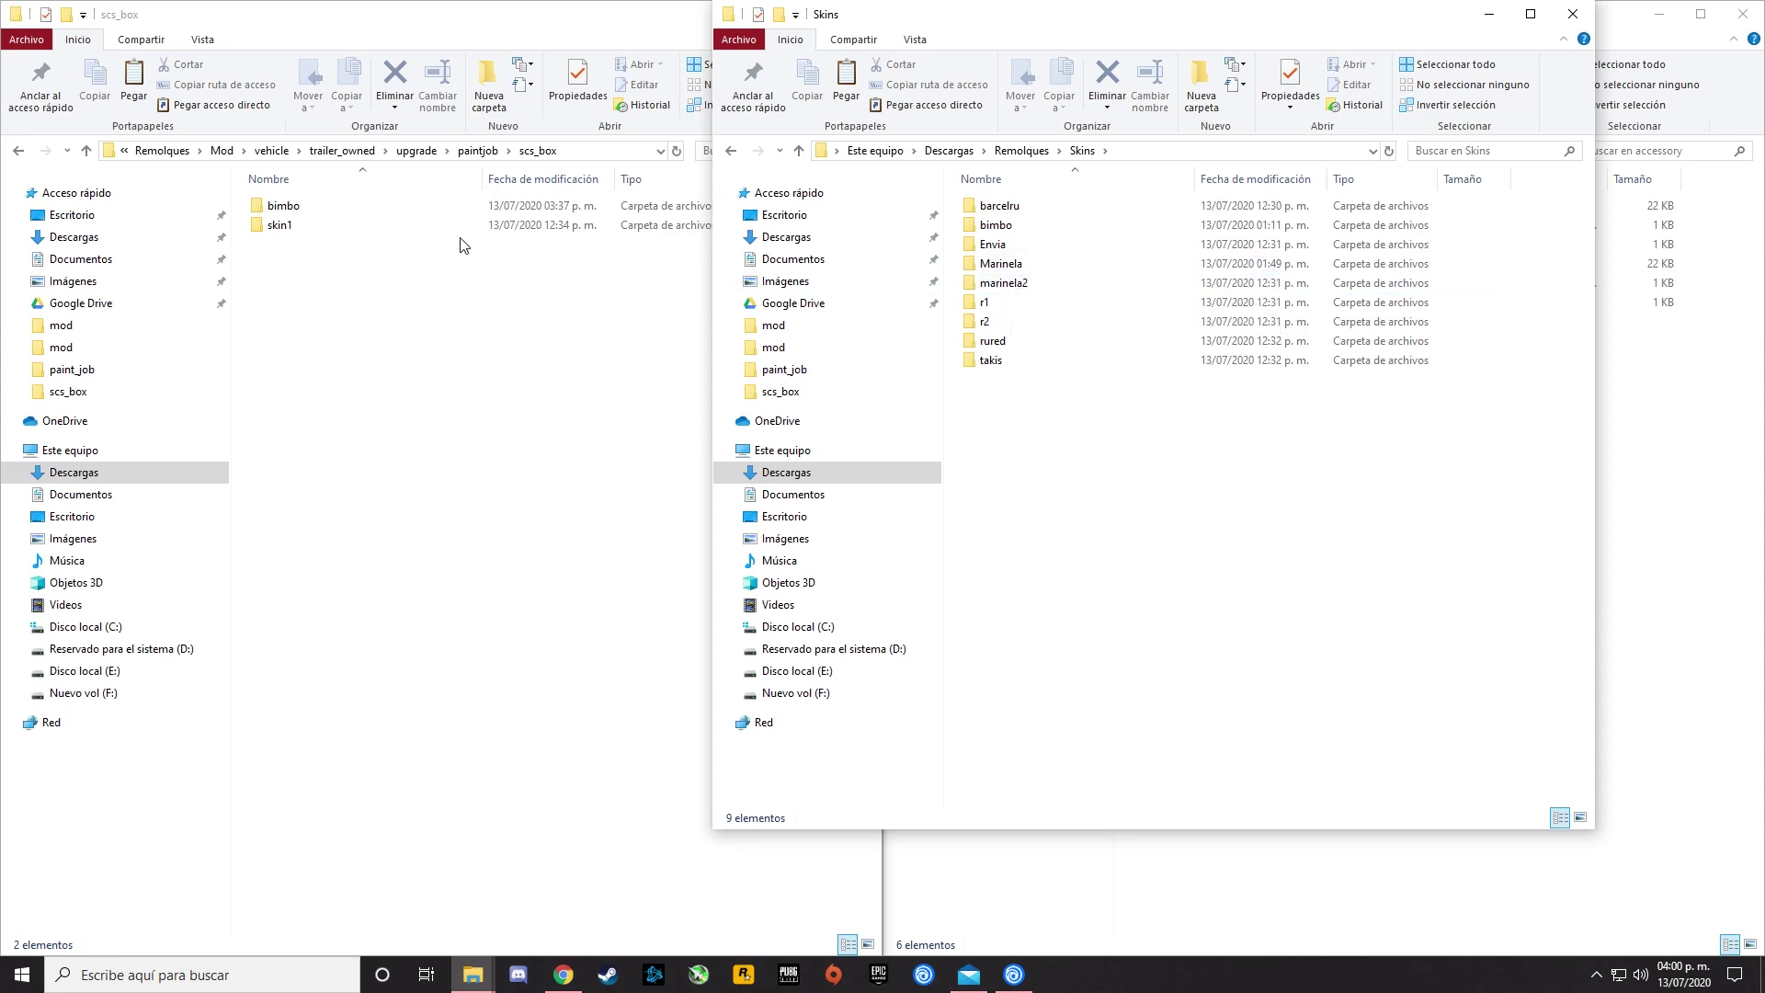
Duplicate the skin1 folder inside paintjob/scs_box and name the copy marinela.
click(312, 229)
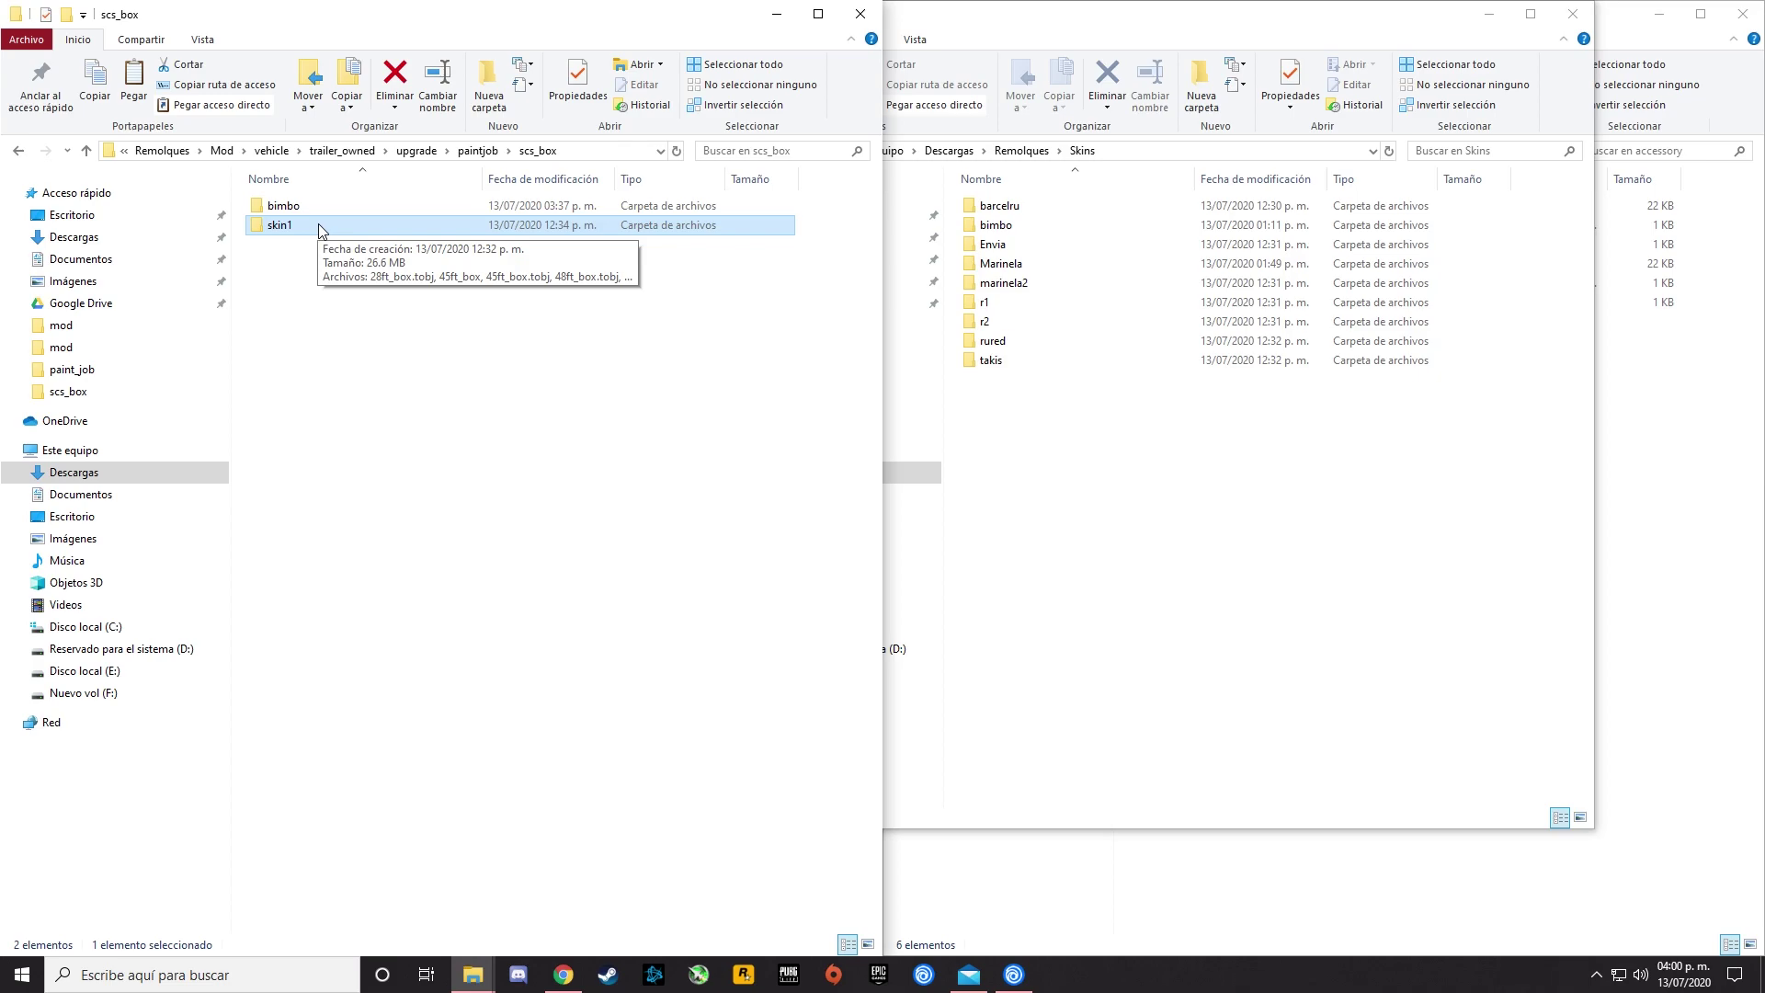
key(ctrl+c)
key(ctrl+v)
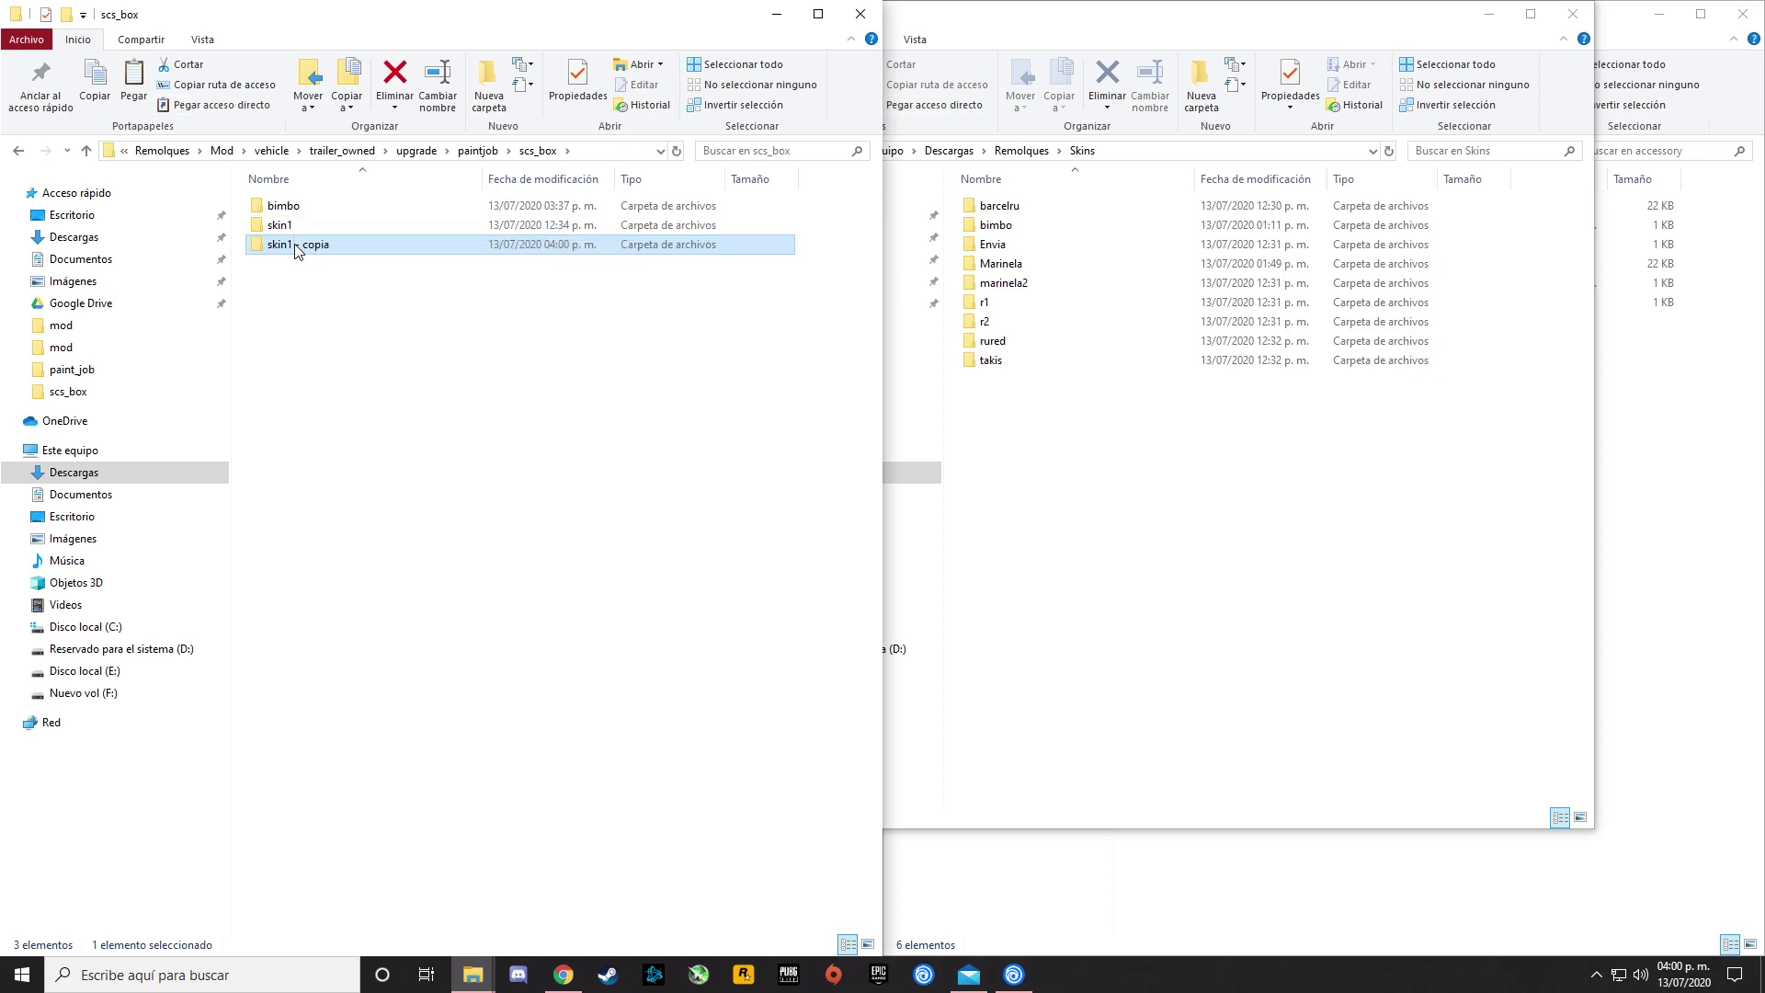
right_click(294, 244)
click(436, 701)
text(marinela)
click(449, 631)
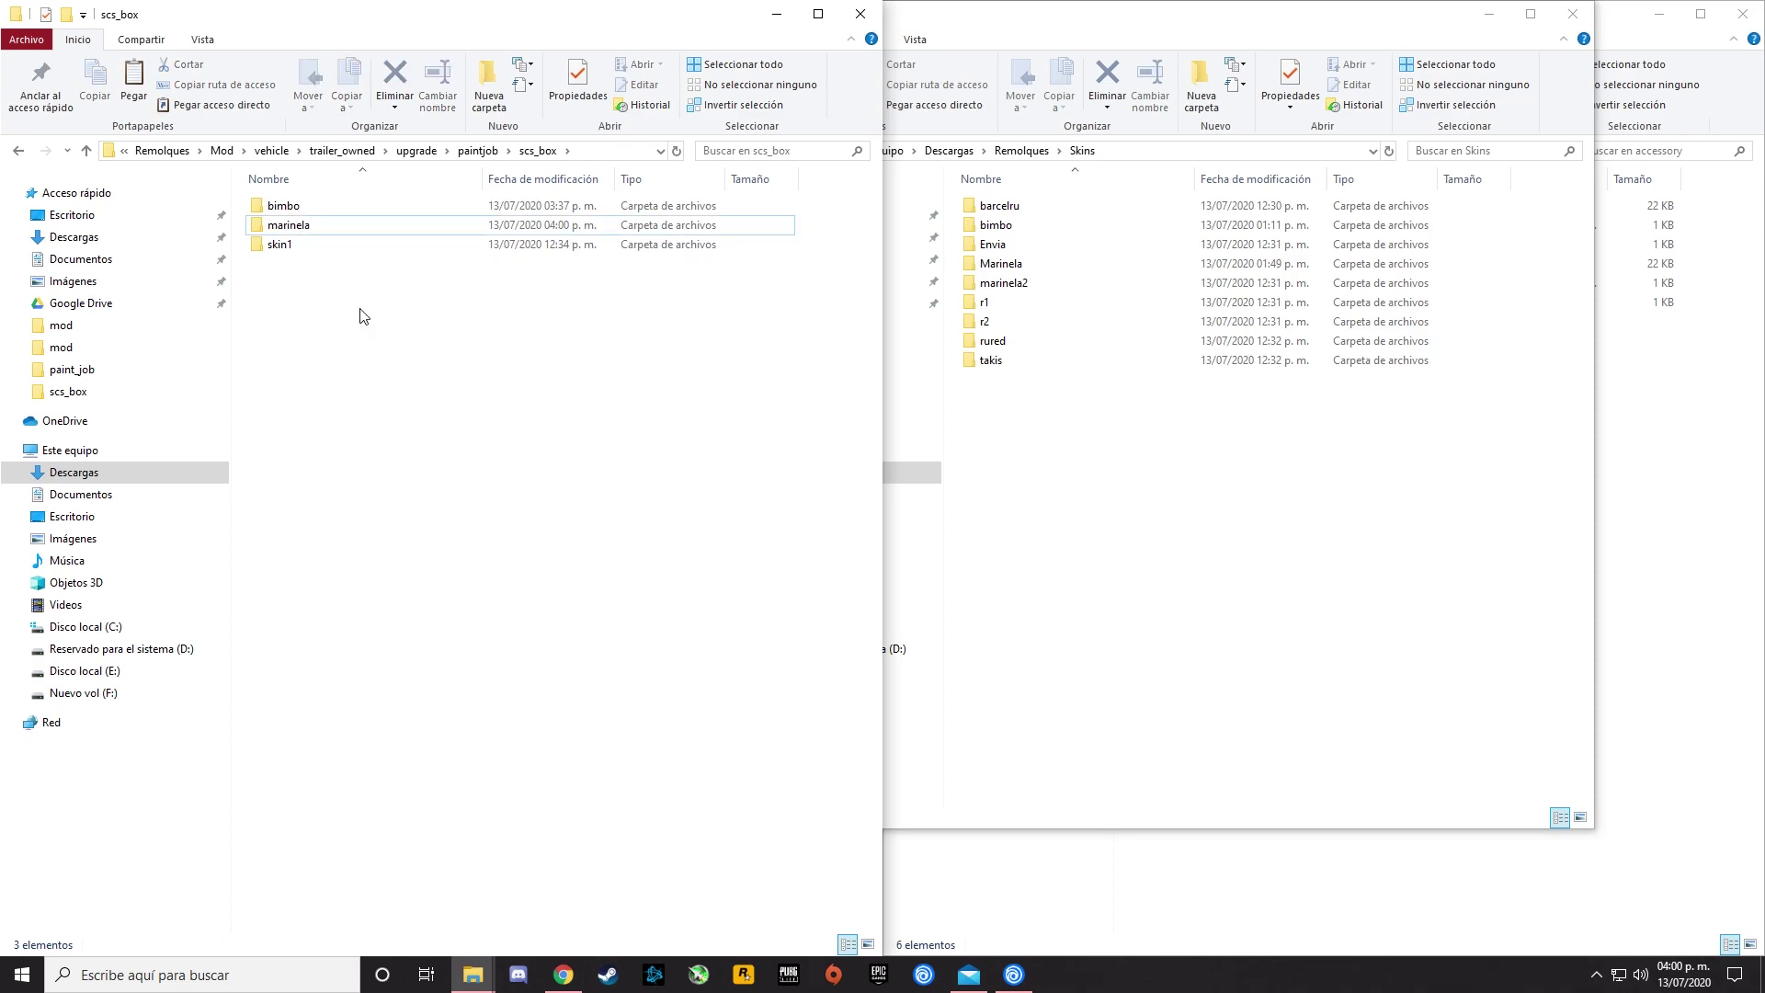
Delete all the DDS textures from the marinela folder, keeping only the .tobj files.
double_click(297, 231)
click(301, 234)
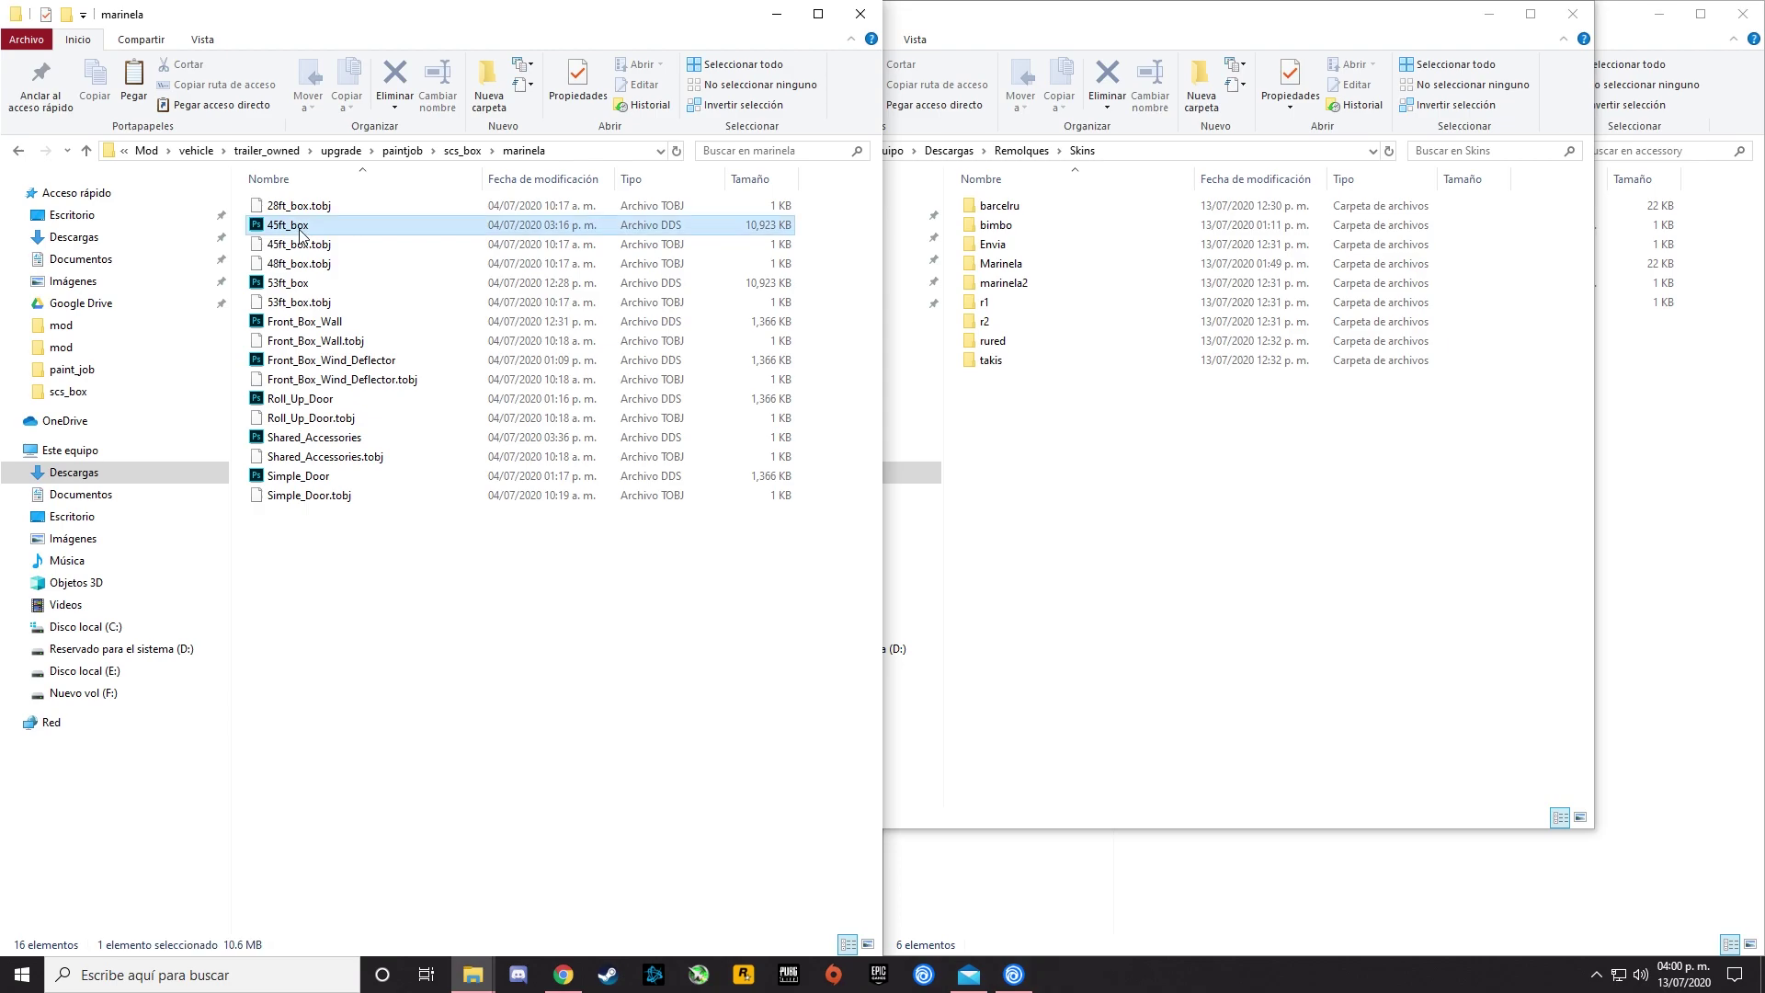
ctrl+click(307, 284)
ctrl+click(306, 322)
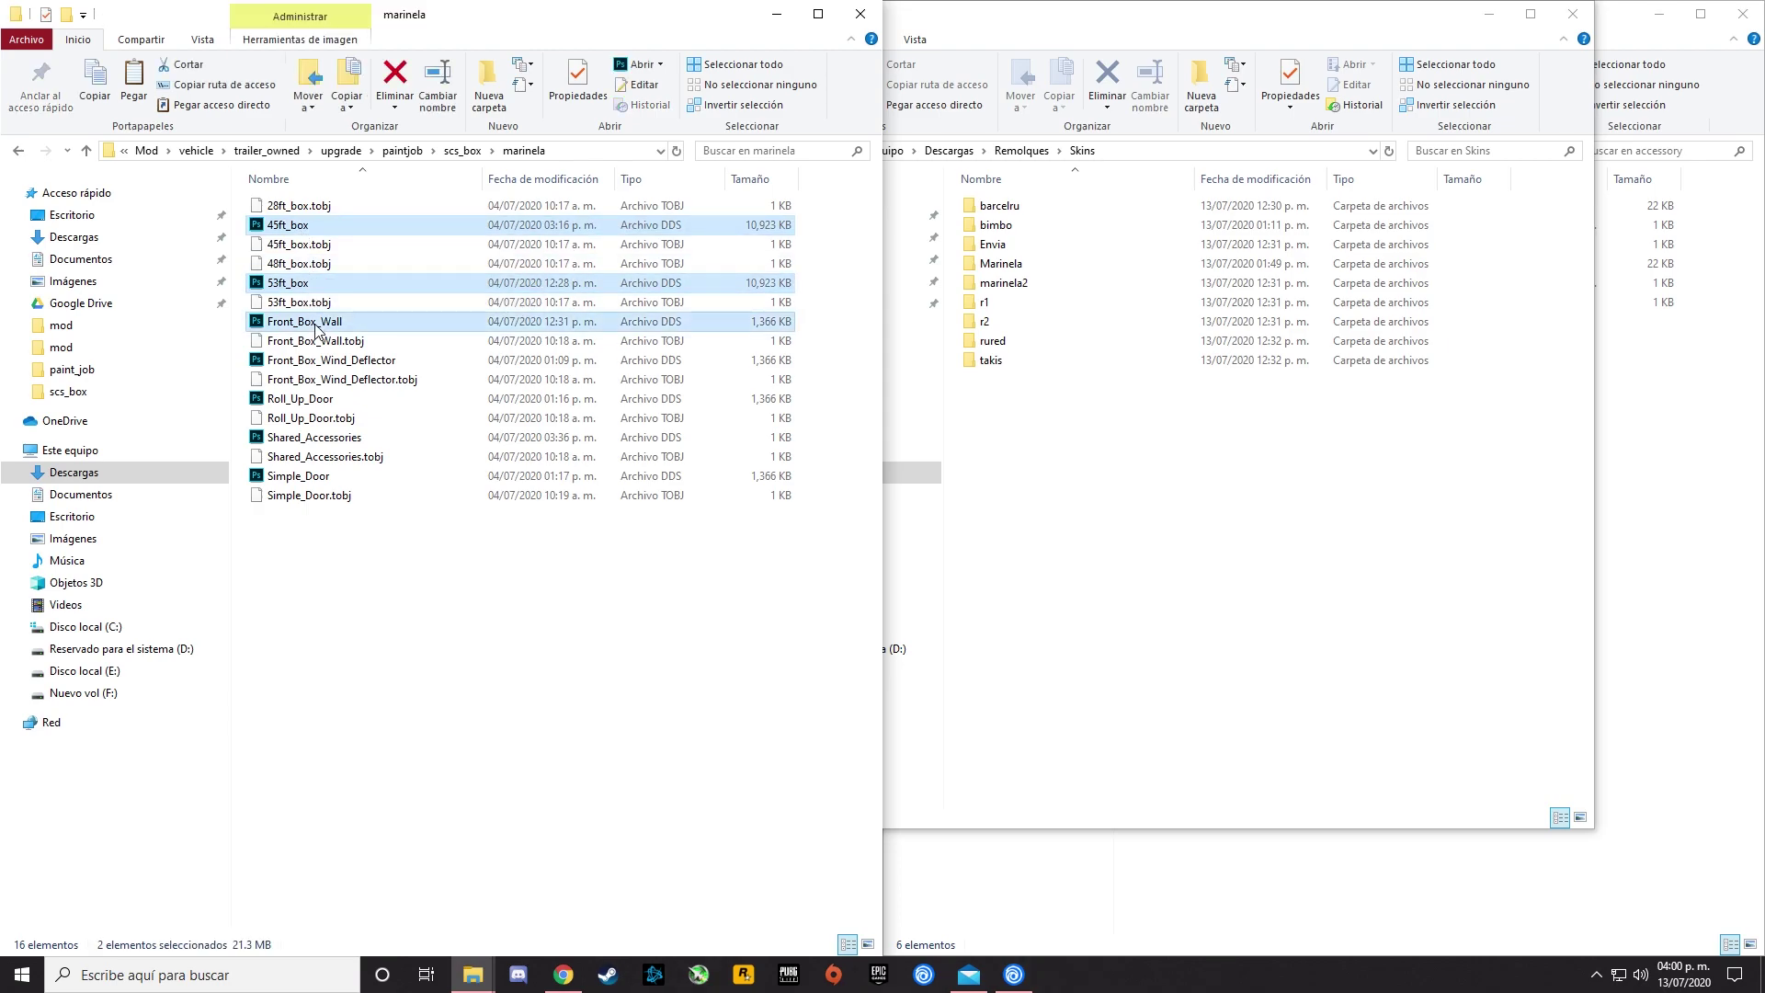
ctrl+click(311, 360)
ctrl+click(304, 401)
ctrl+click(313, 438)
ctrl+click(322, 477)
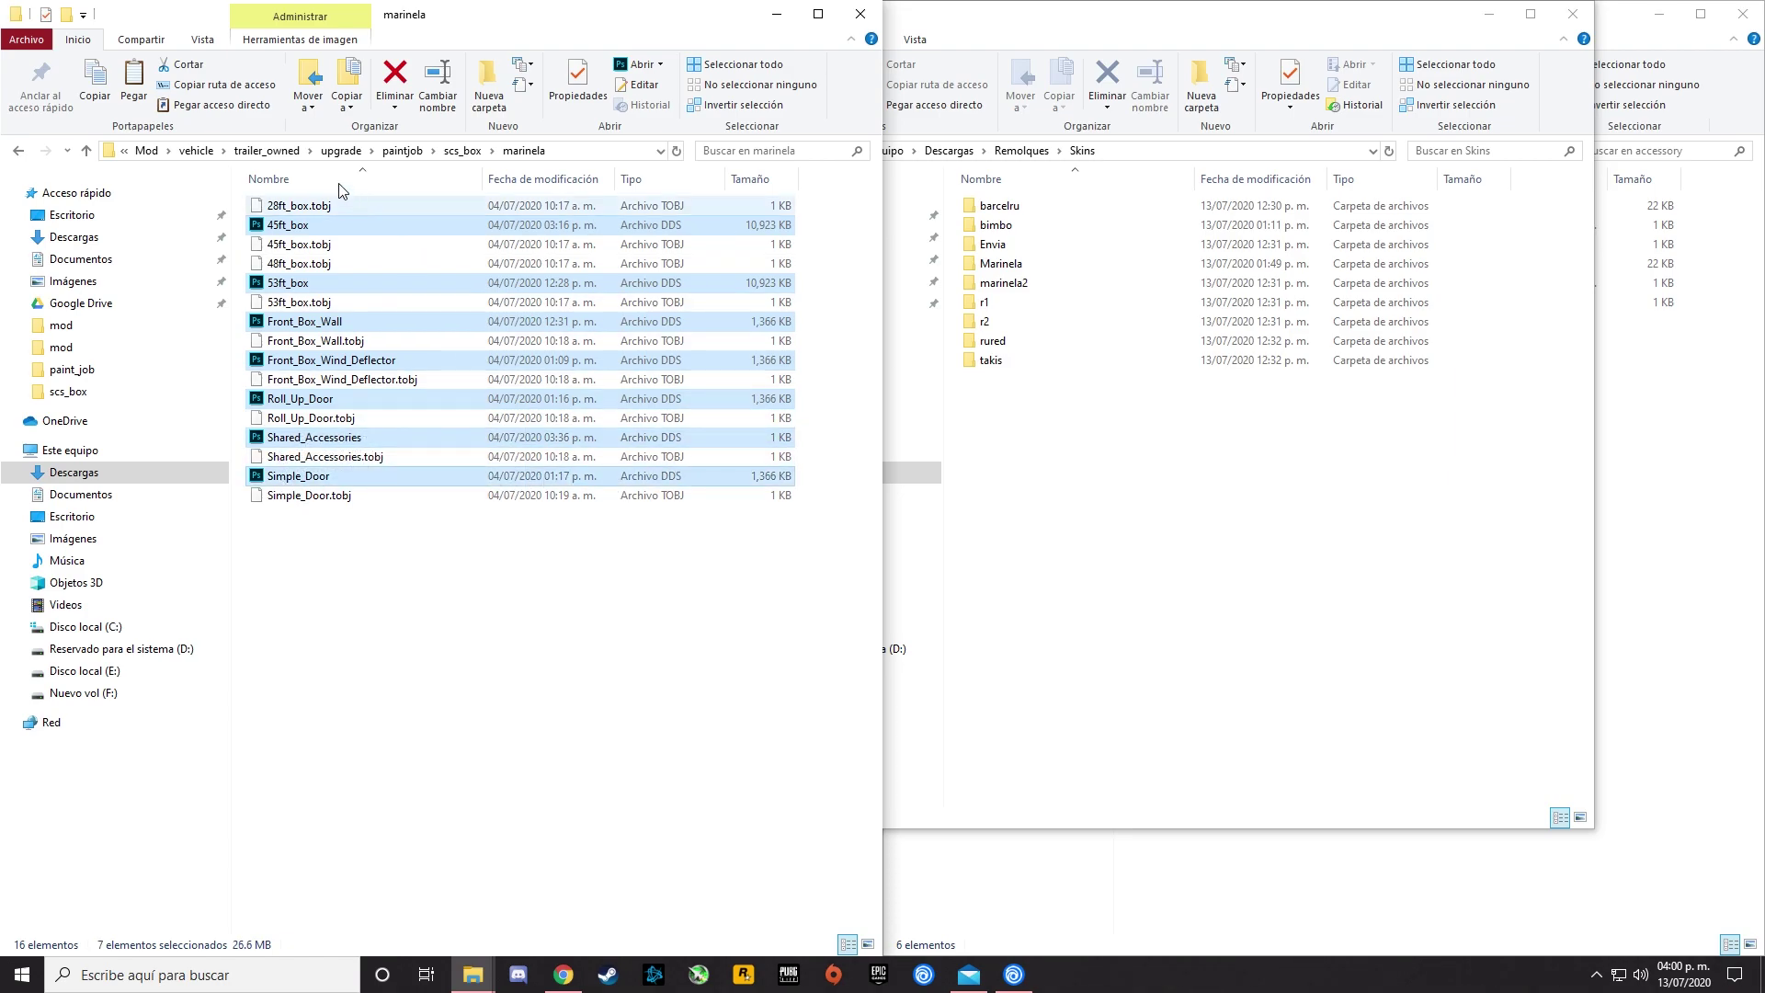
key(Delete)
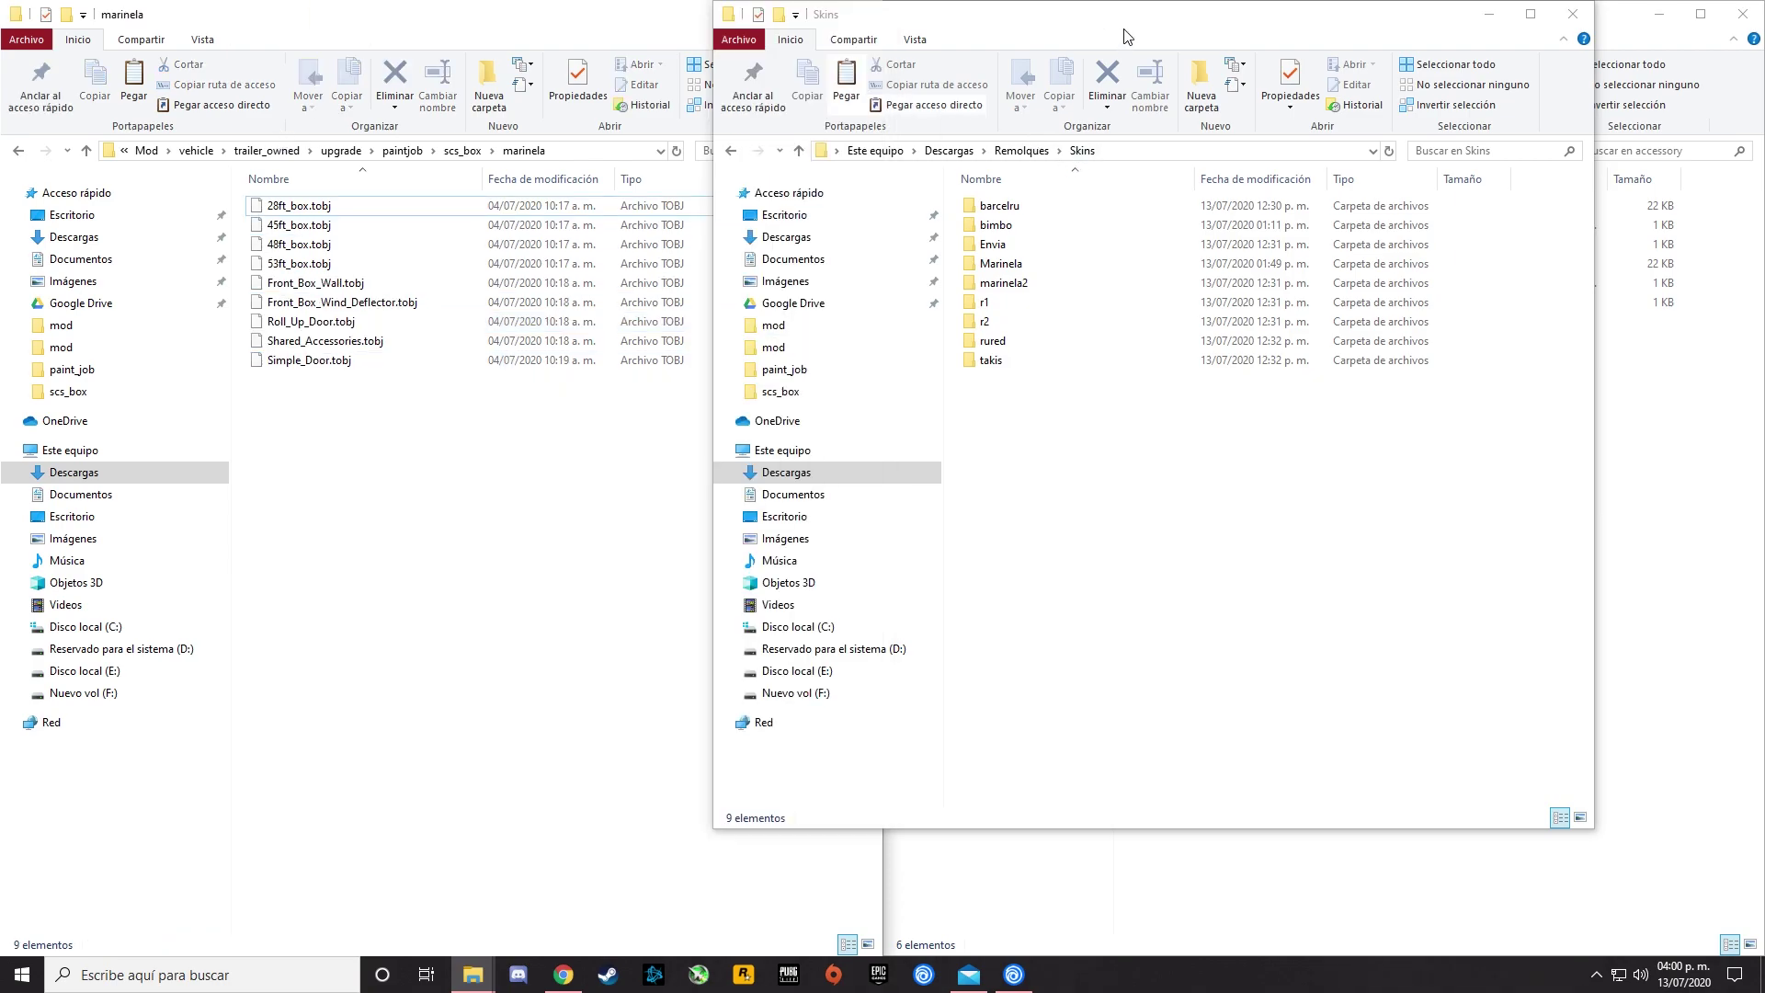
Copy all the texture images from the marinela2 folder in Skins into the marinela paintjob folder.
drag(1109, 33, 1338, 44)
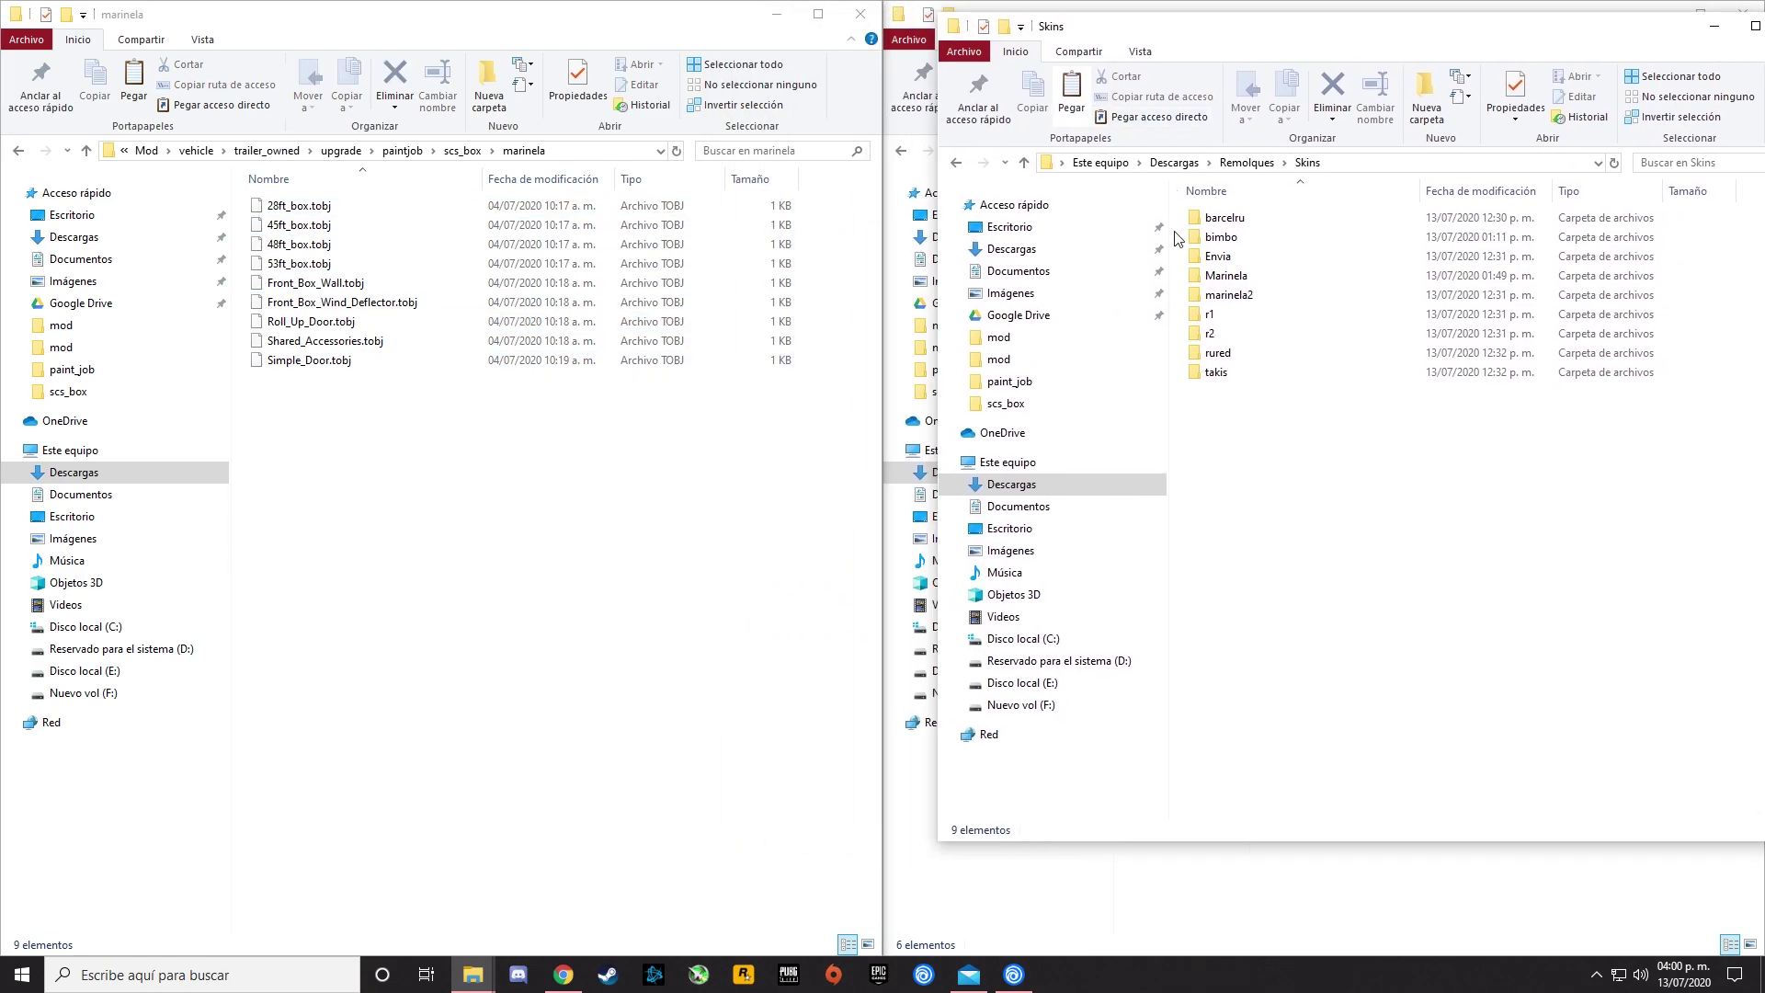
double_click(1226, 296)
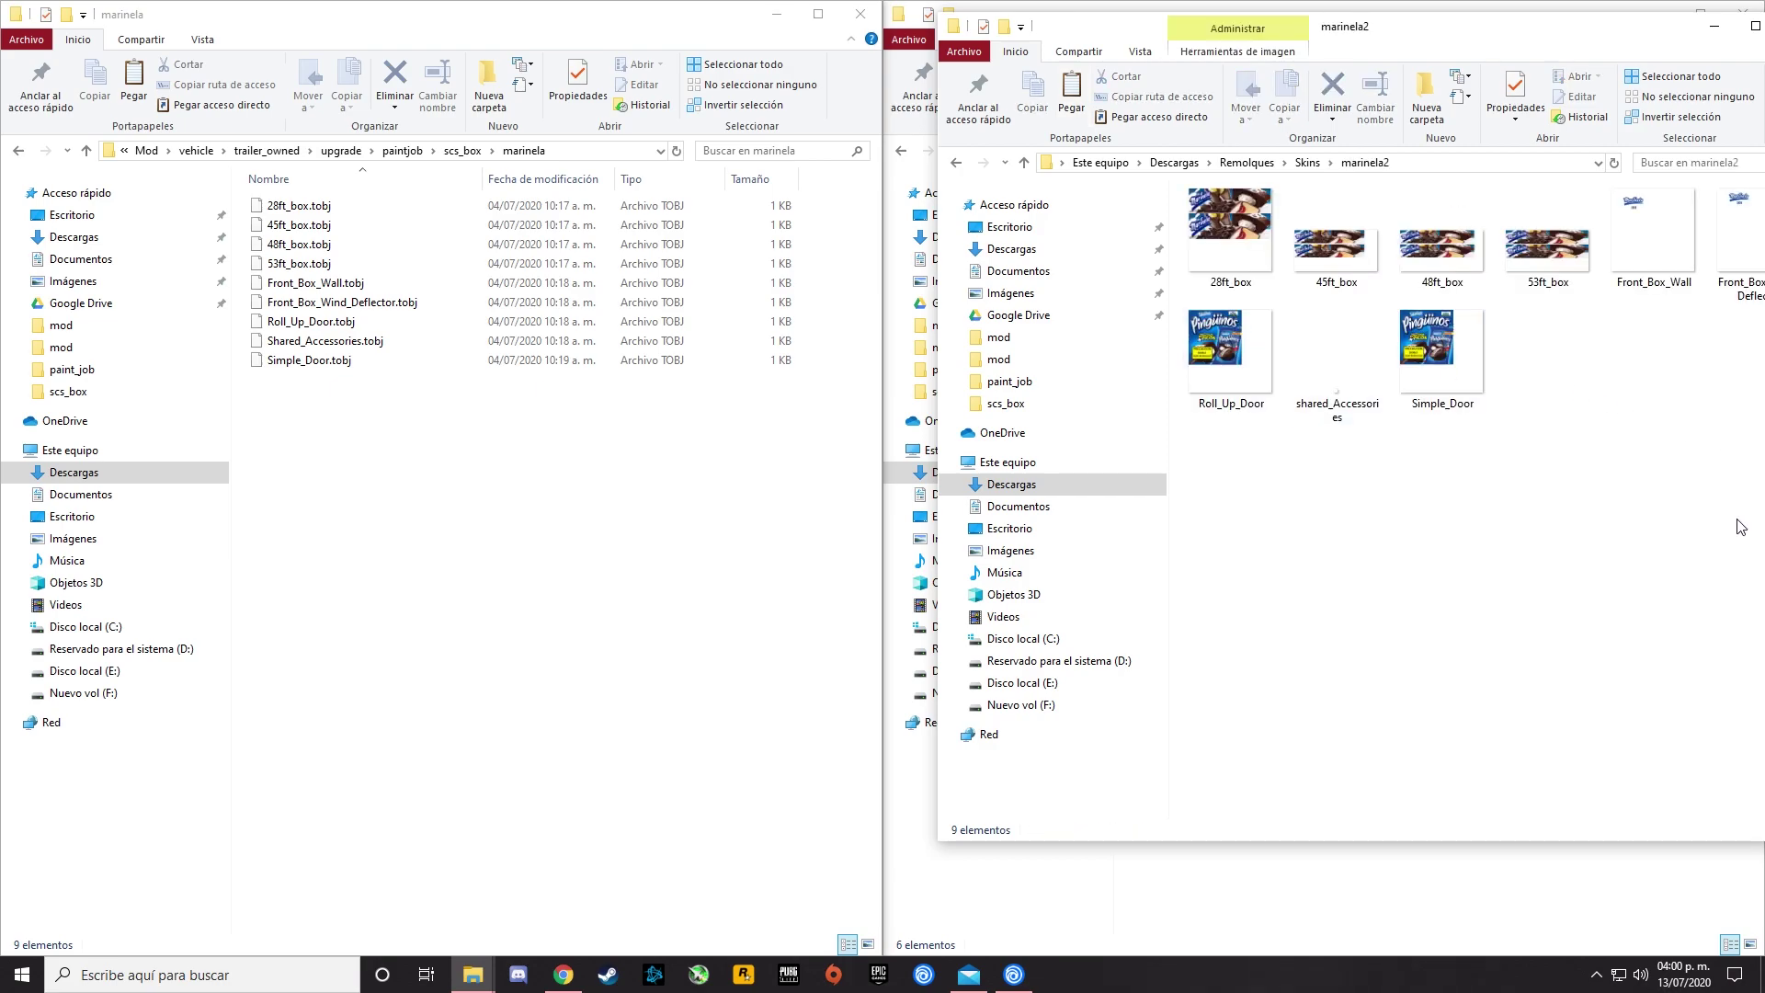
drag(1524, 38, 1374, 38)
drag(1628, 563, 428, 493)
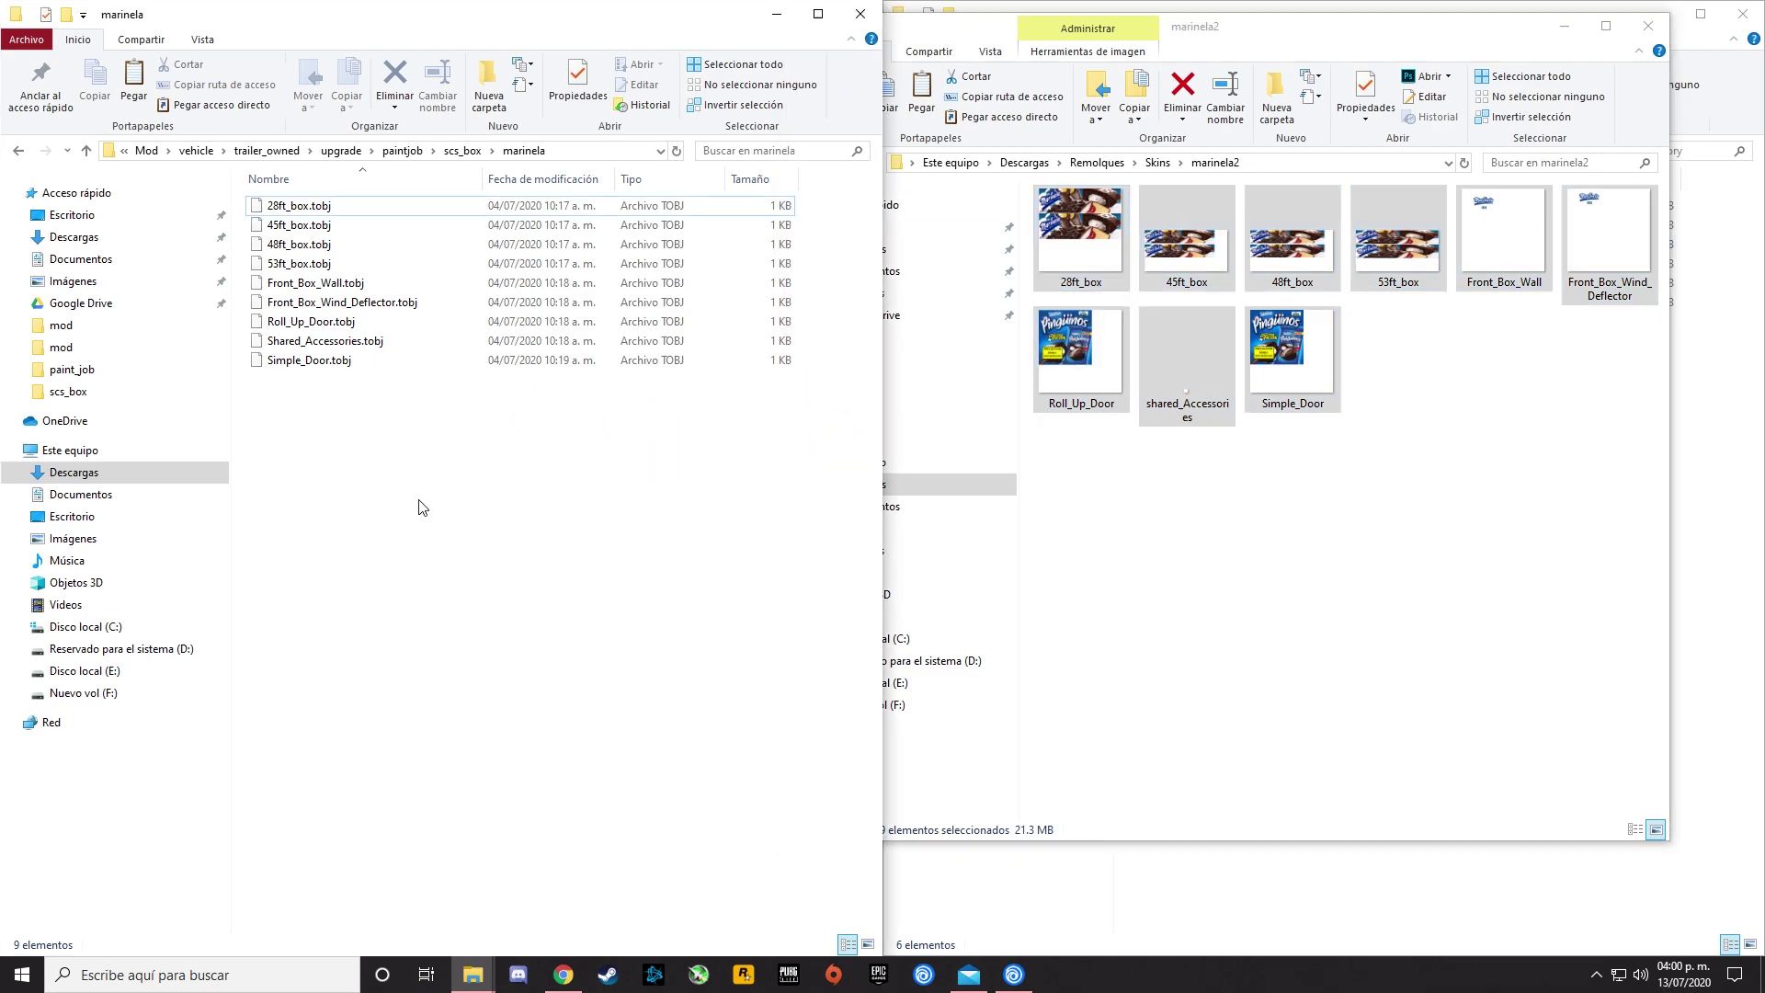
Move the nine DDS textures from marinela2 into the marinela folder and rename the 28ft_box DDS file to 28.
click(414, 589)
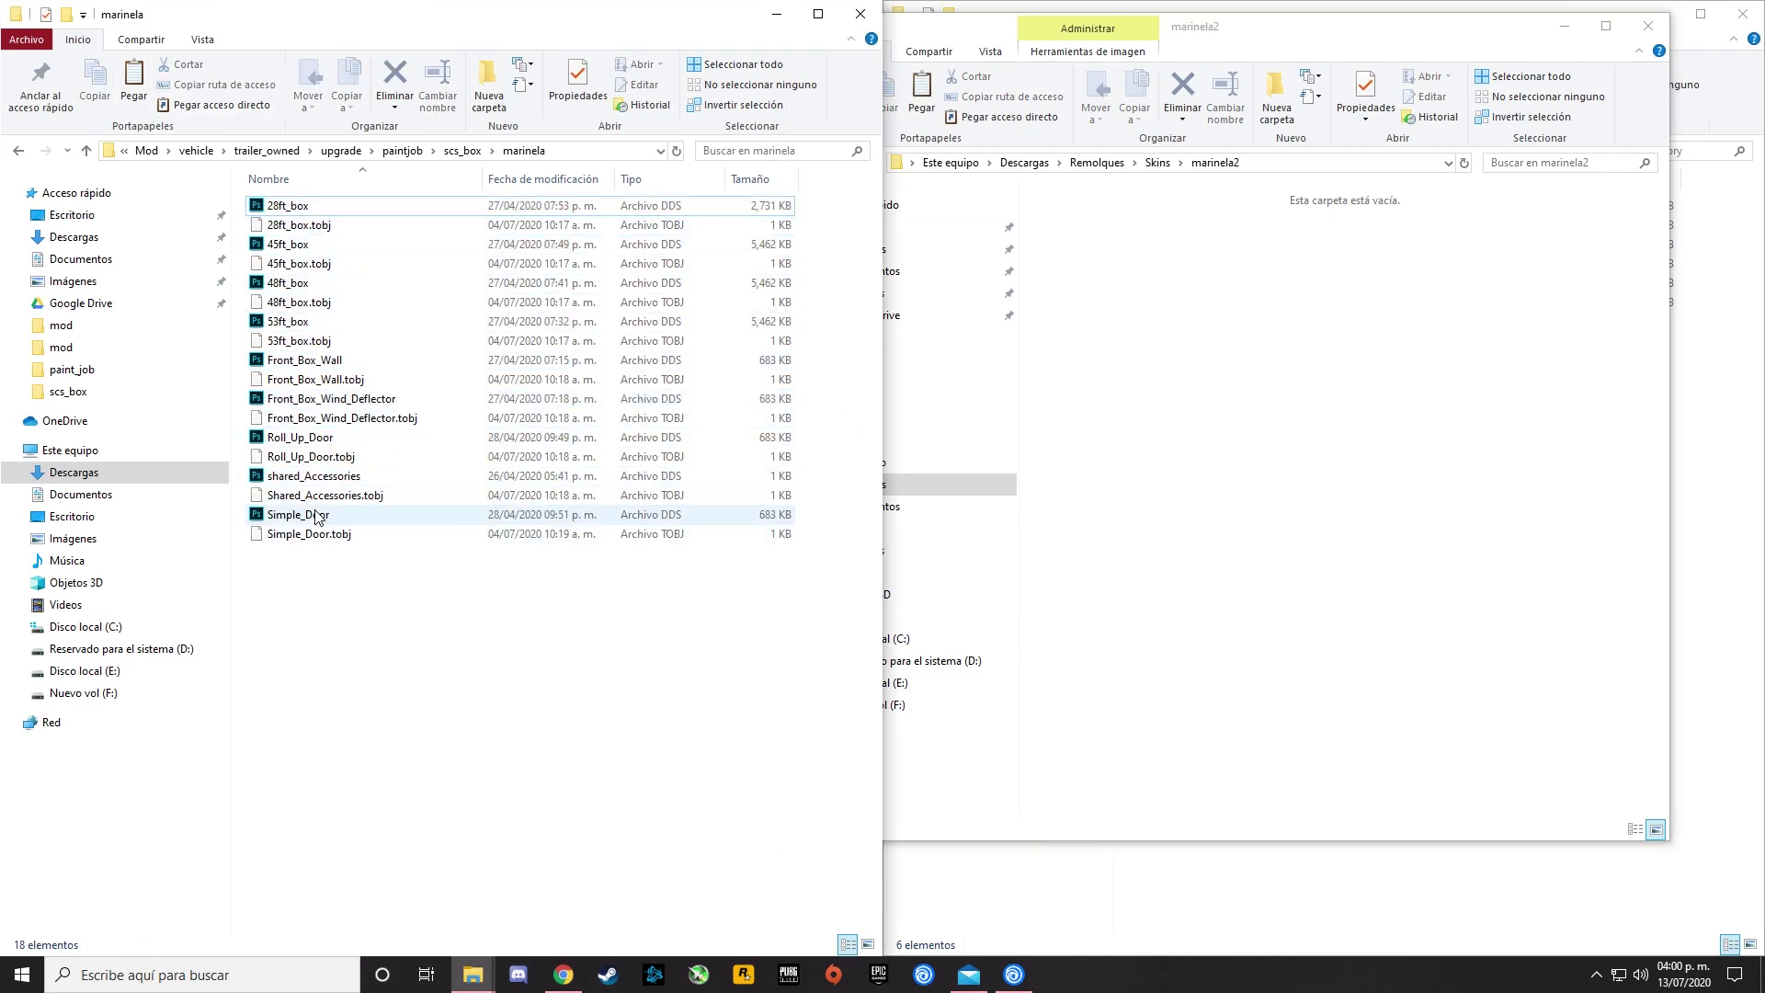
right_click(292, 212)
click(428, 629)
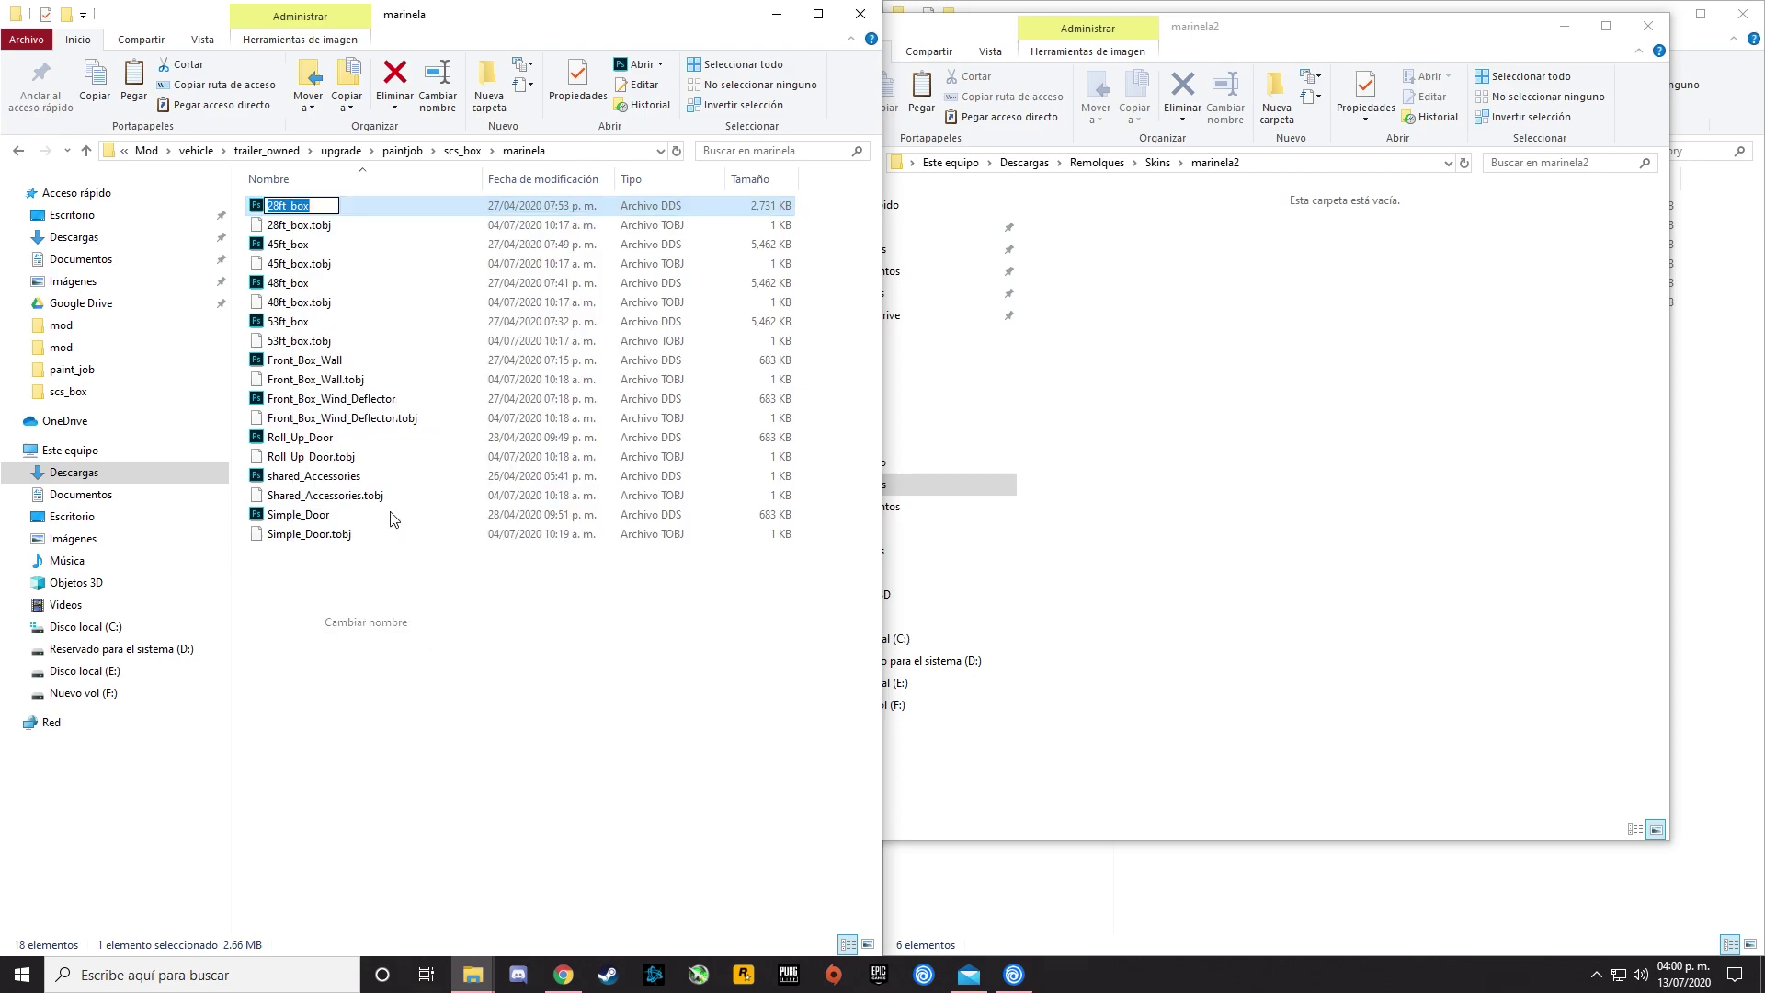
click(330, 205)
key(BackSpace)
key(BackSpace)
Rename 28ft_box.tobj in the marinela folder to 28.tobj.
click(313, 226)
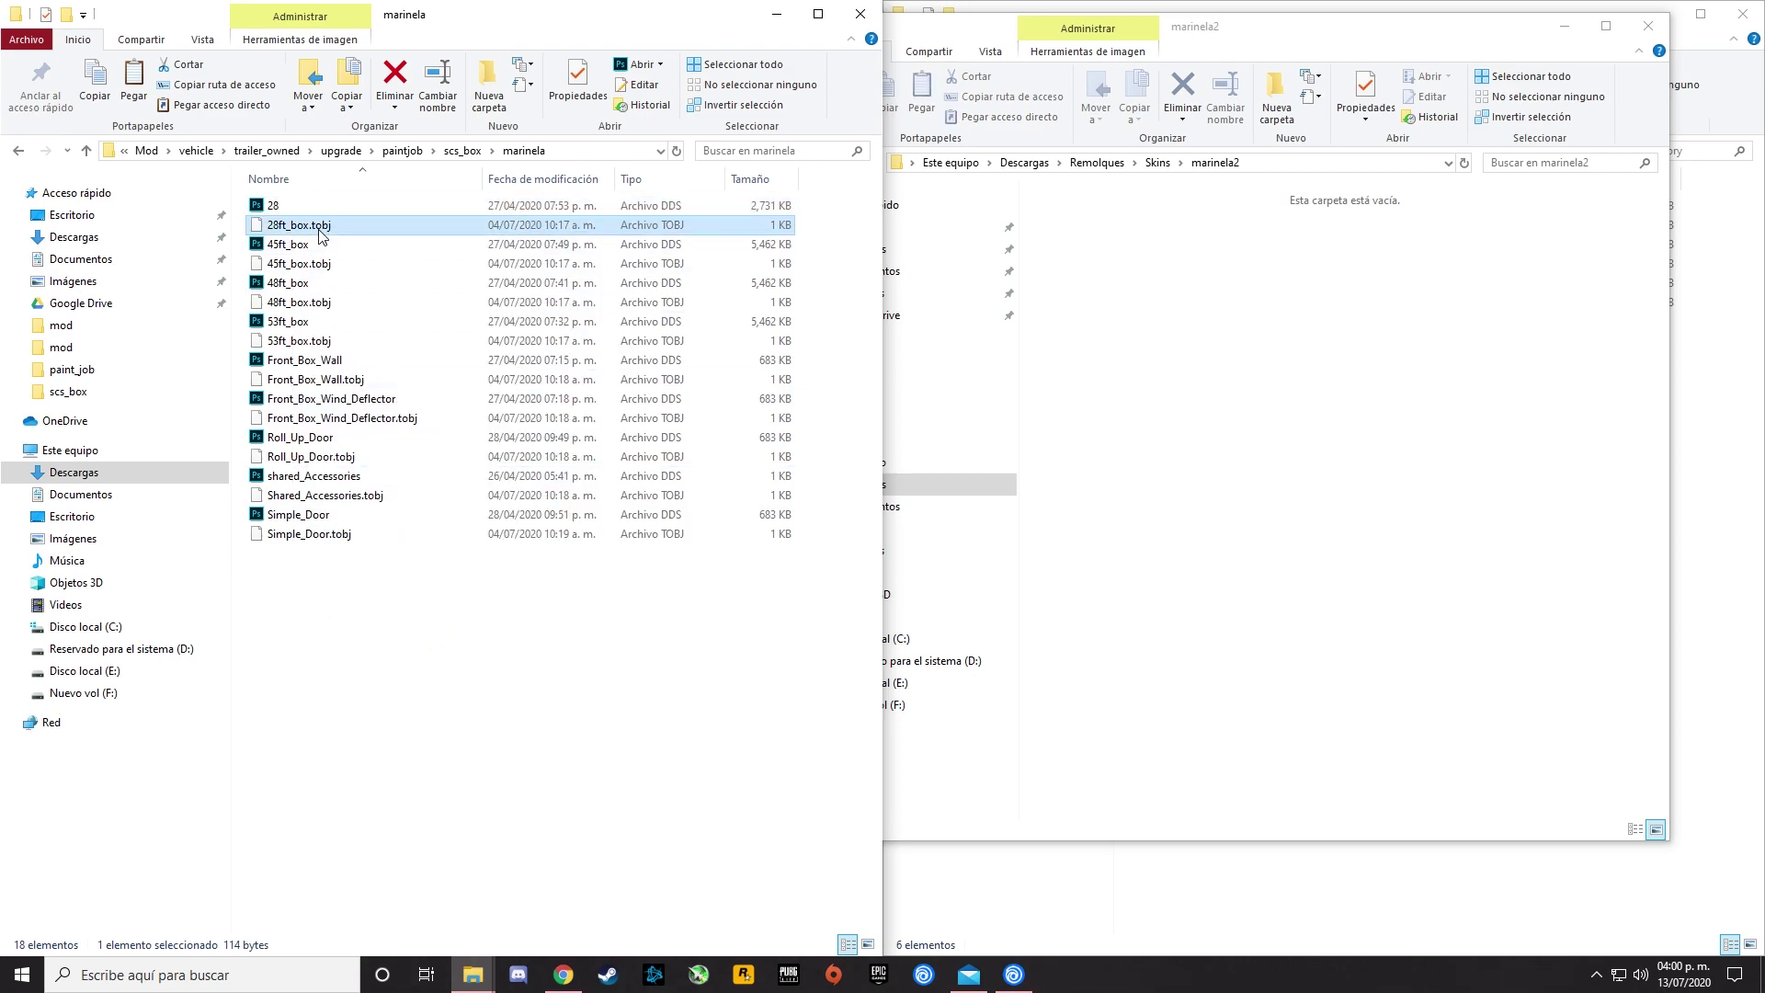
right_click(319, 228)
click(433, 593)
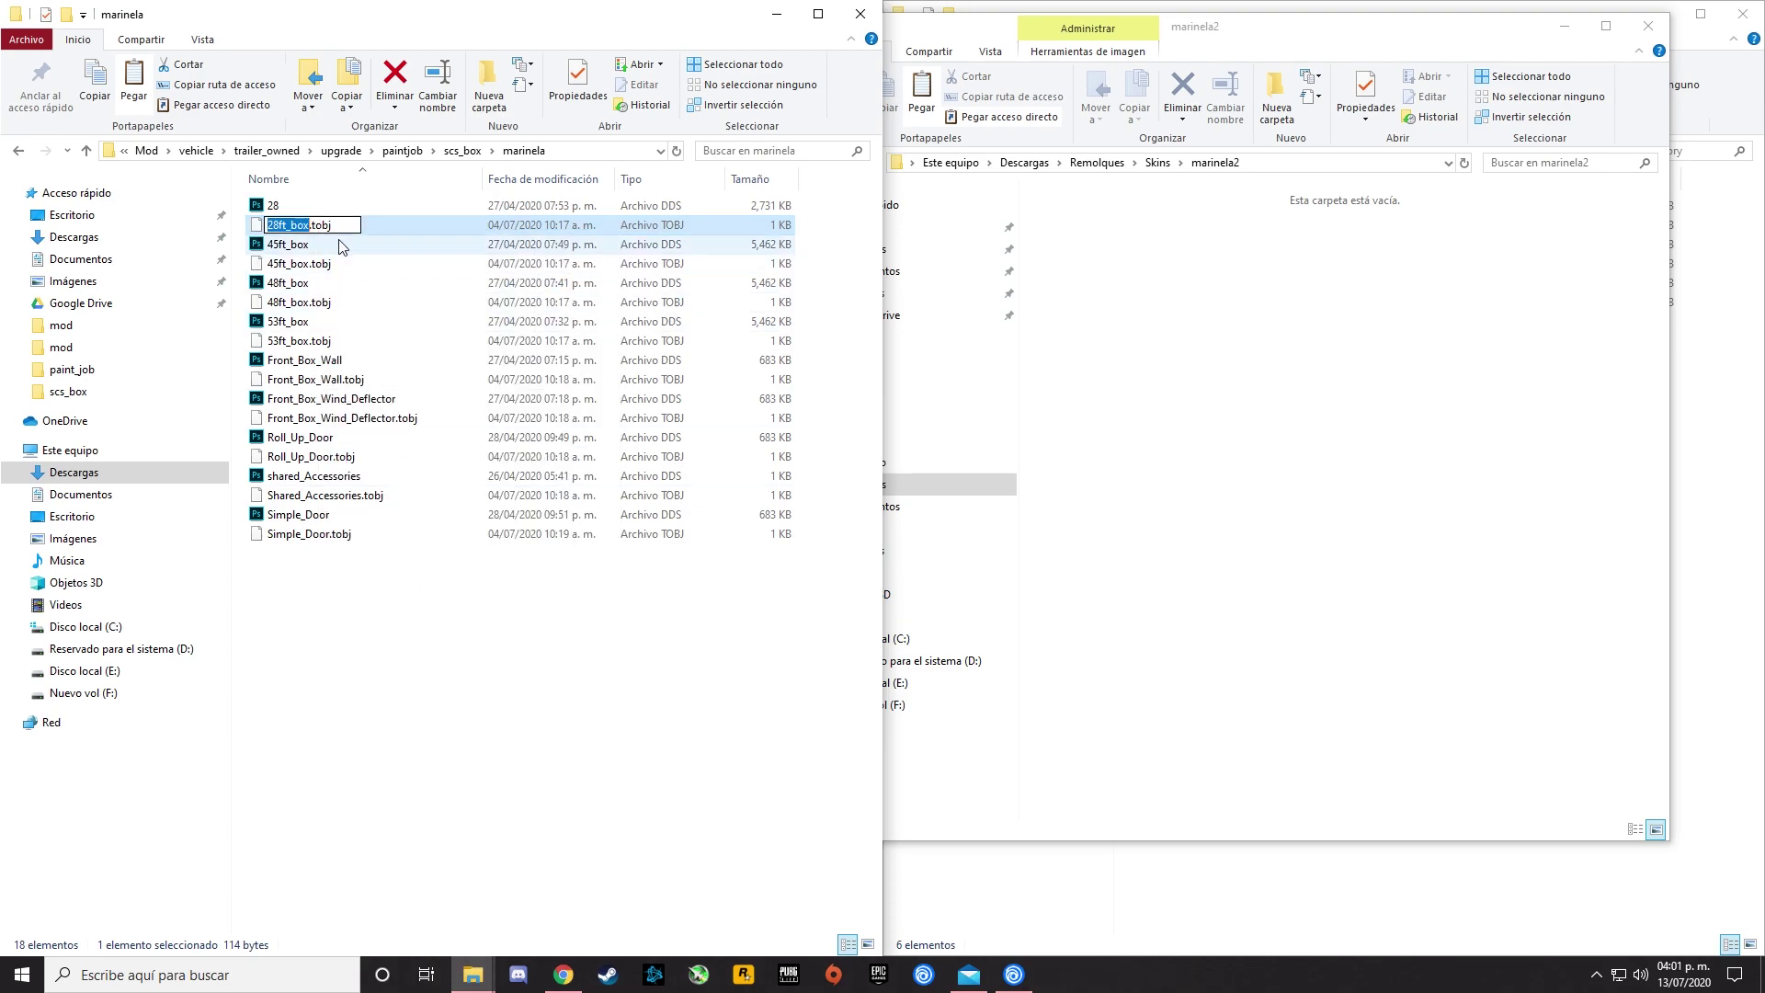
click(312, 227)
key(BackSpace)
key(BackSpace)
key(BackSpace)
key(BackSpace)
key(Return)
Rename the 45ft_box DDS file in the marinela folder to 45.
click(287, 244)
right_click(288, 242)
click(405, 650)
click(320, 249)
key(BackSpace)
key(BackSpace)
key(BackSpace)
key(BackSpace)
key(Return)
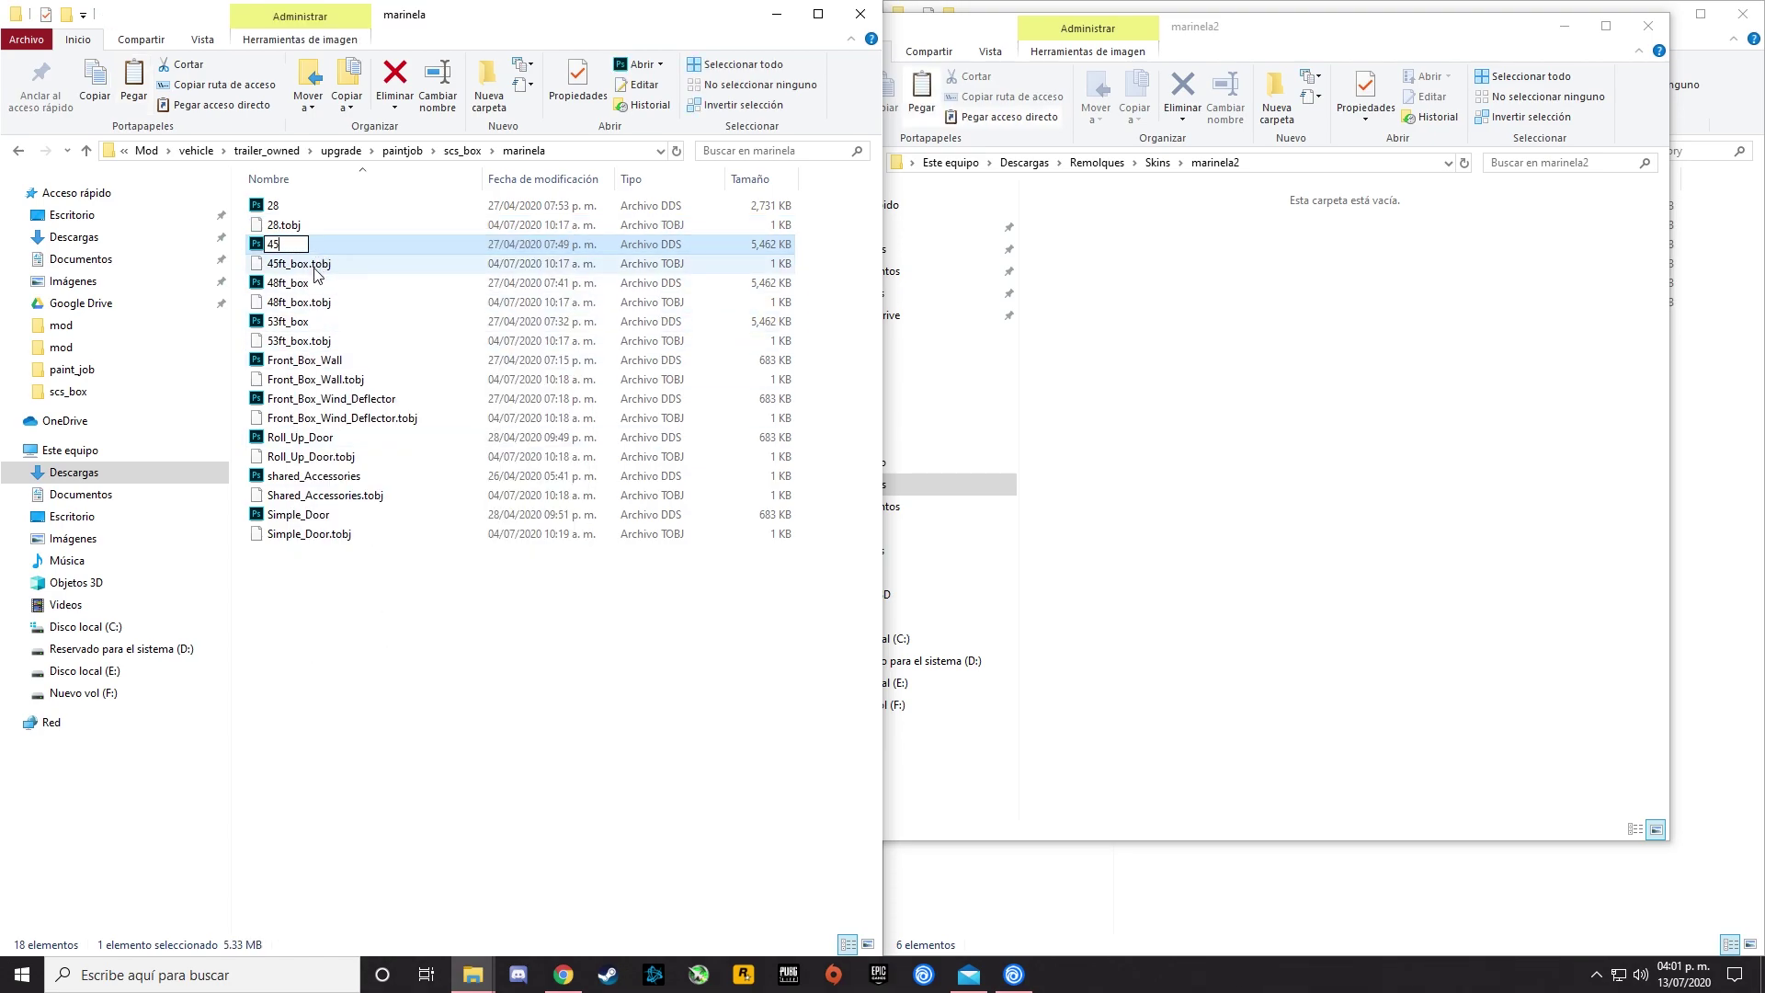
Rename 45ft_box.tobj in the marinela folder to 45.tobj.
click(317, 265)
right_click(315, 267)
click(408, 628)
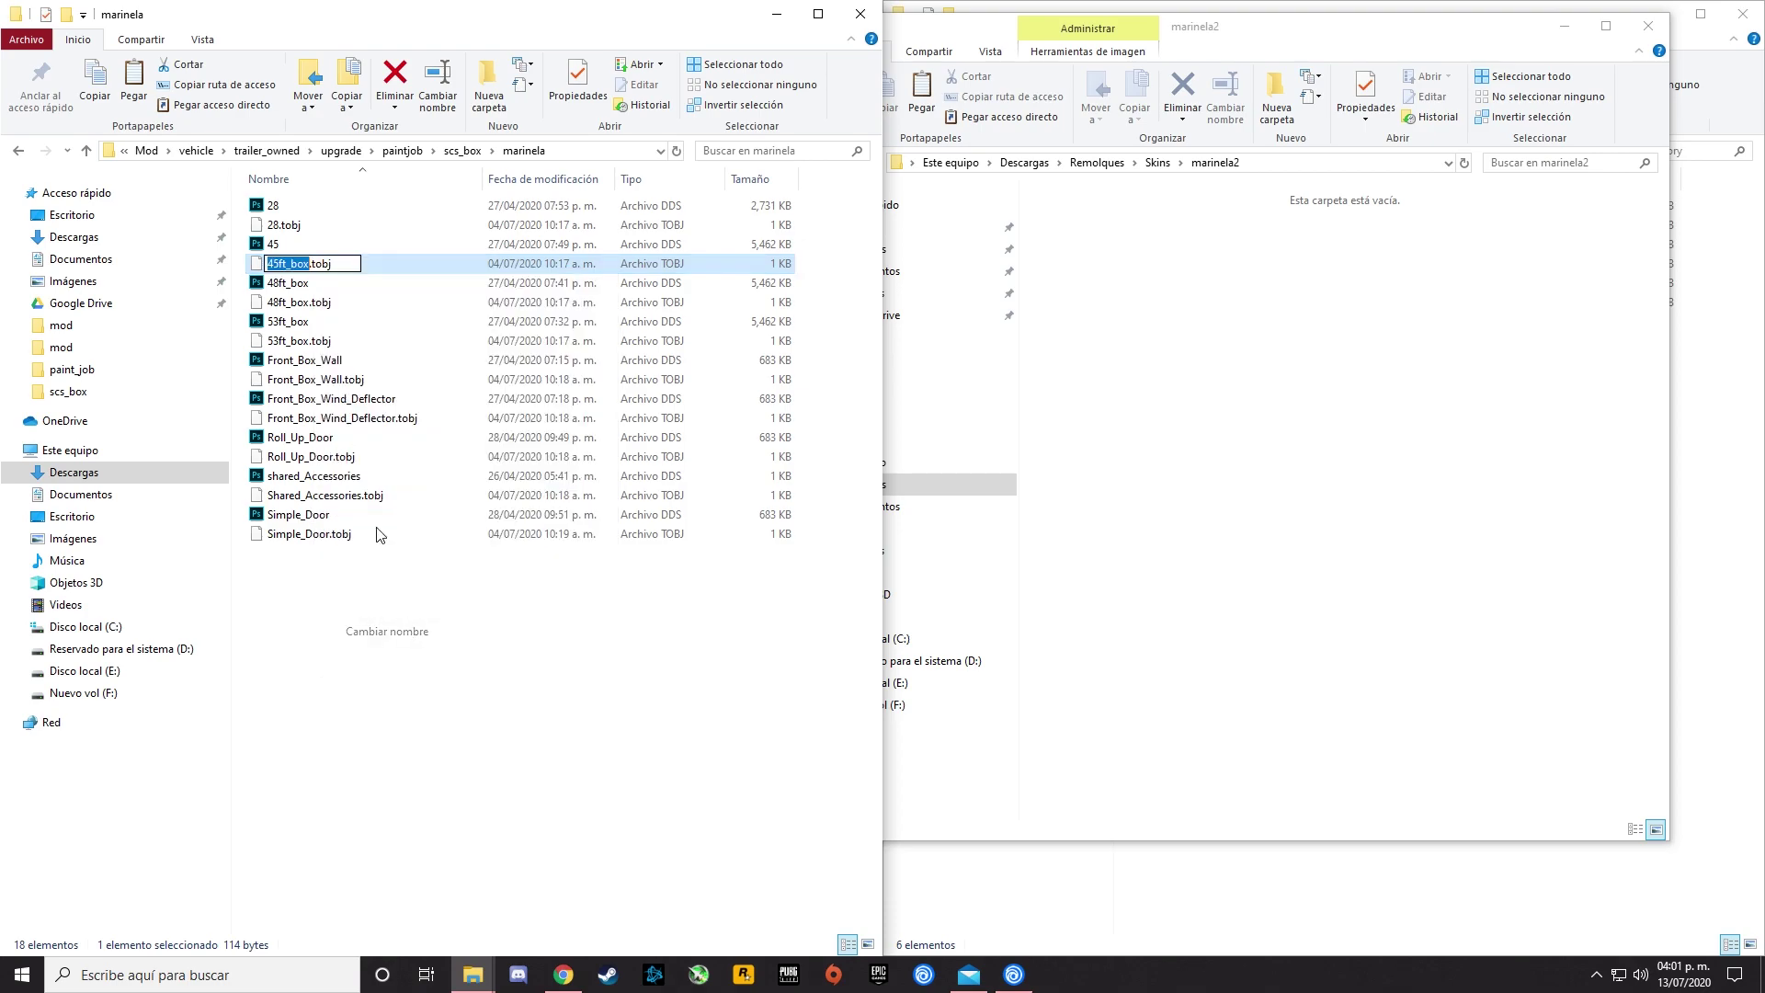
click(312, 268)
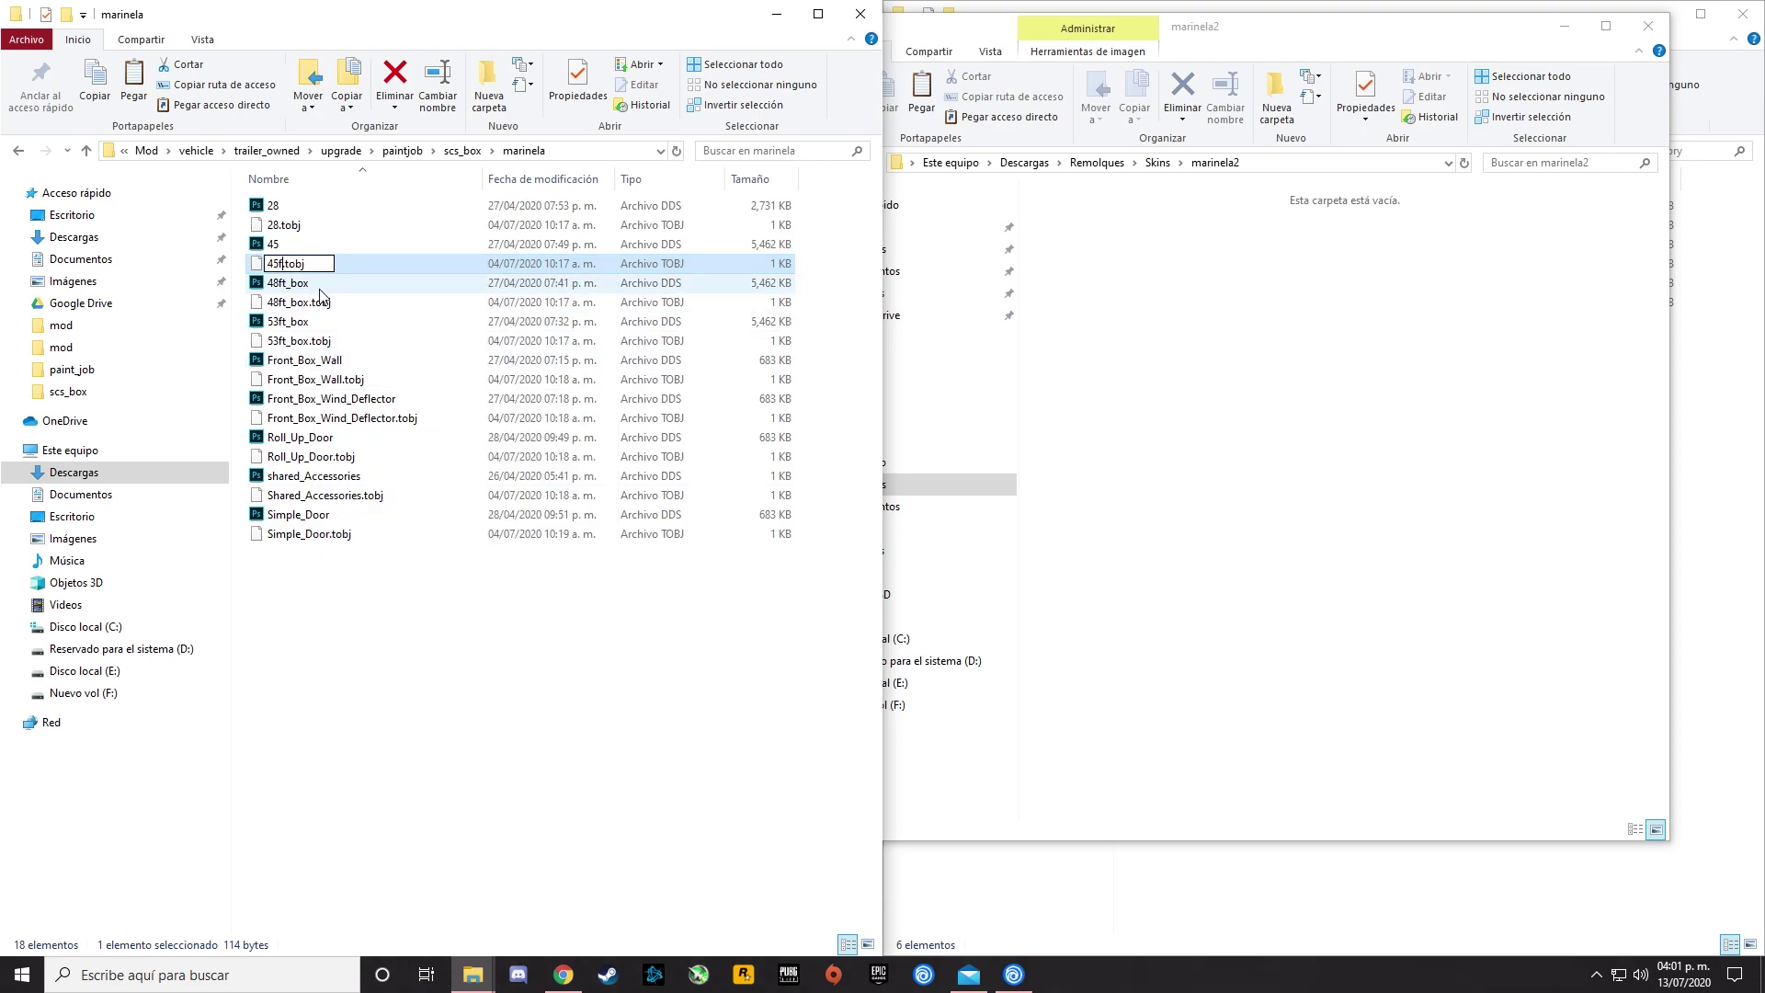
Rename the 48ft_box DDS file in the marinela folder to 48.
click(301, 288)
right_click(302, 289)
click(388, 699)
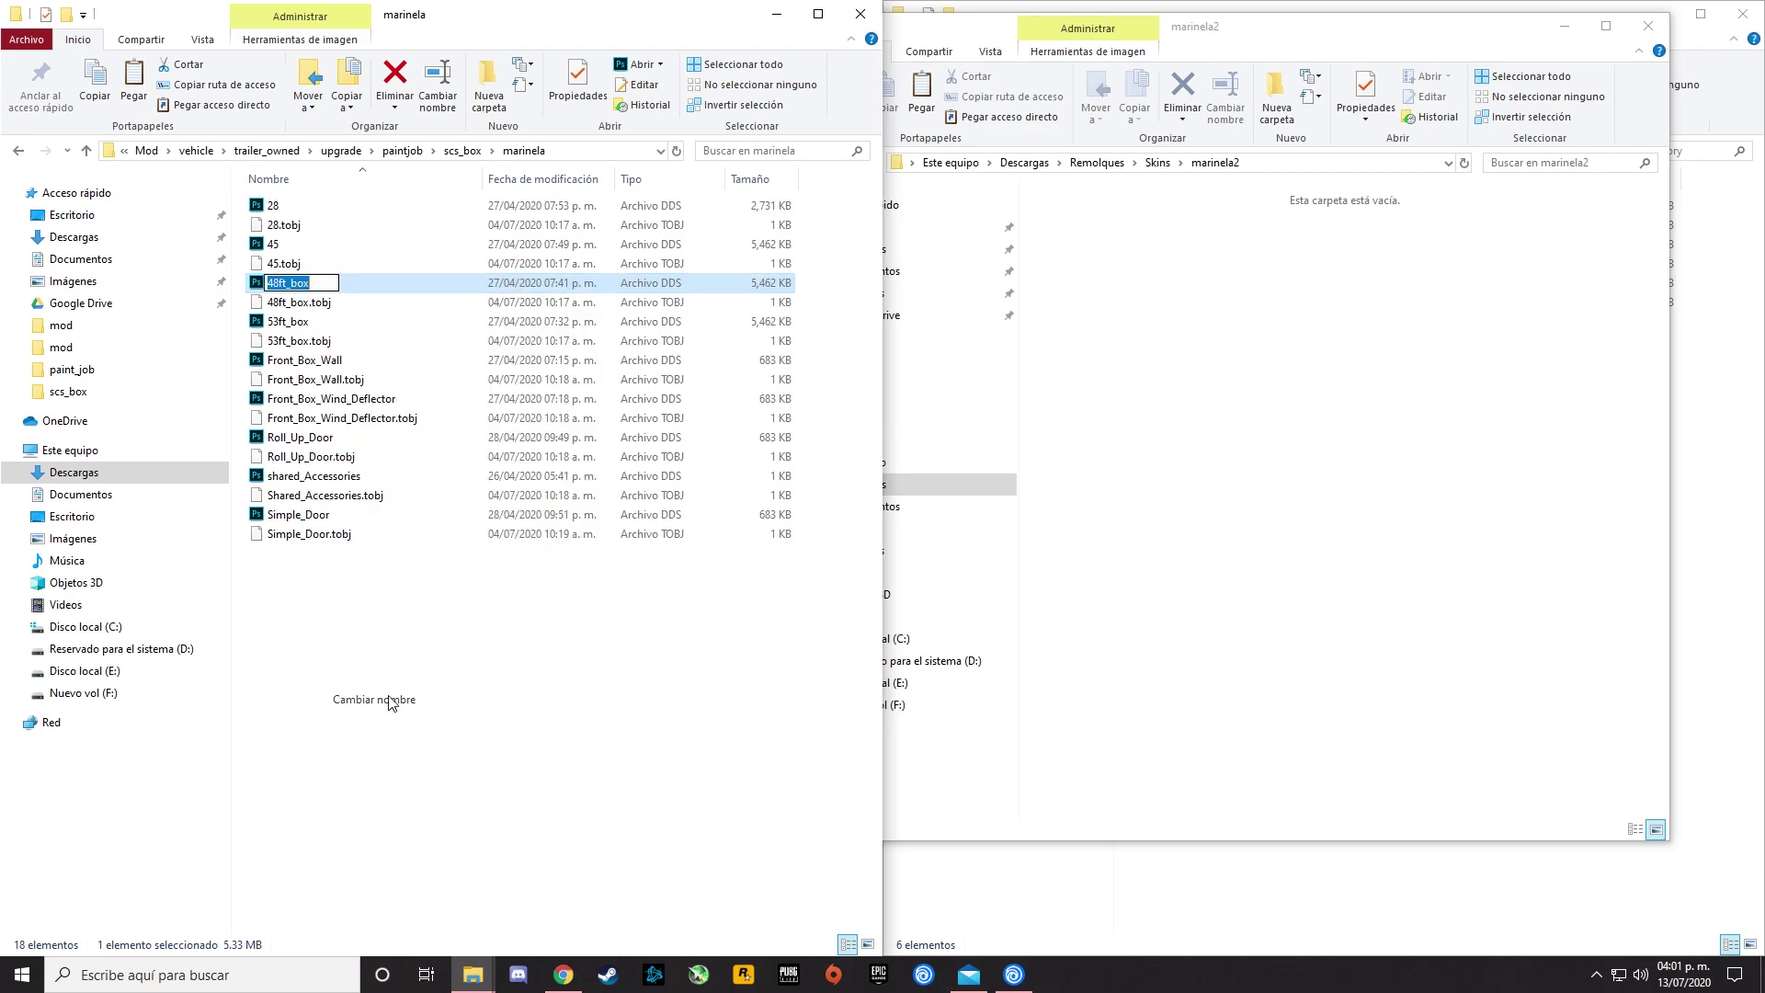
key(BackSpace)
key(BackSpace)
key(BackSpace)
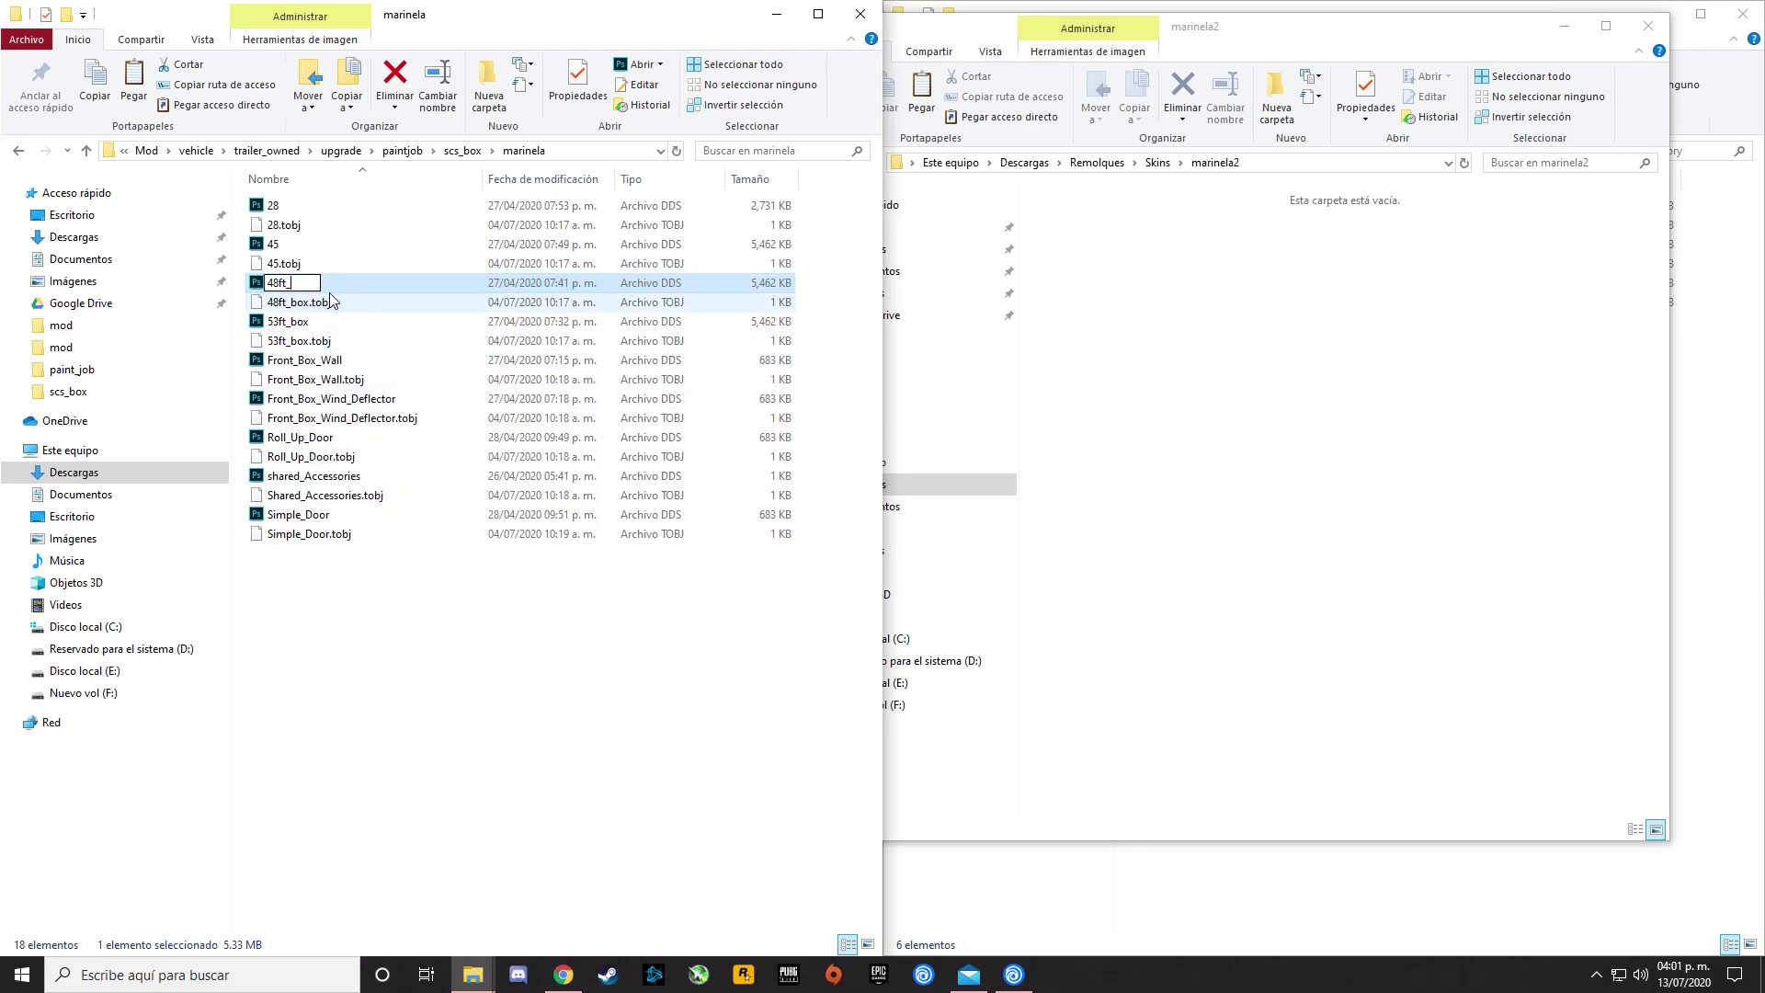
Rename 48ft_box.tobj in the marinela folder to 48.tobj.
right_click(297, 310)
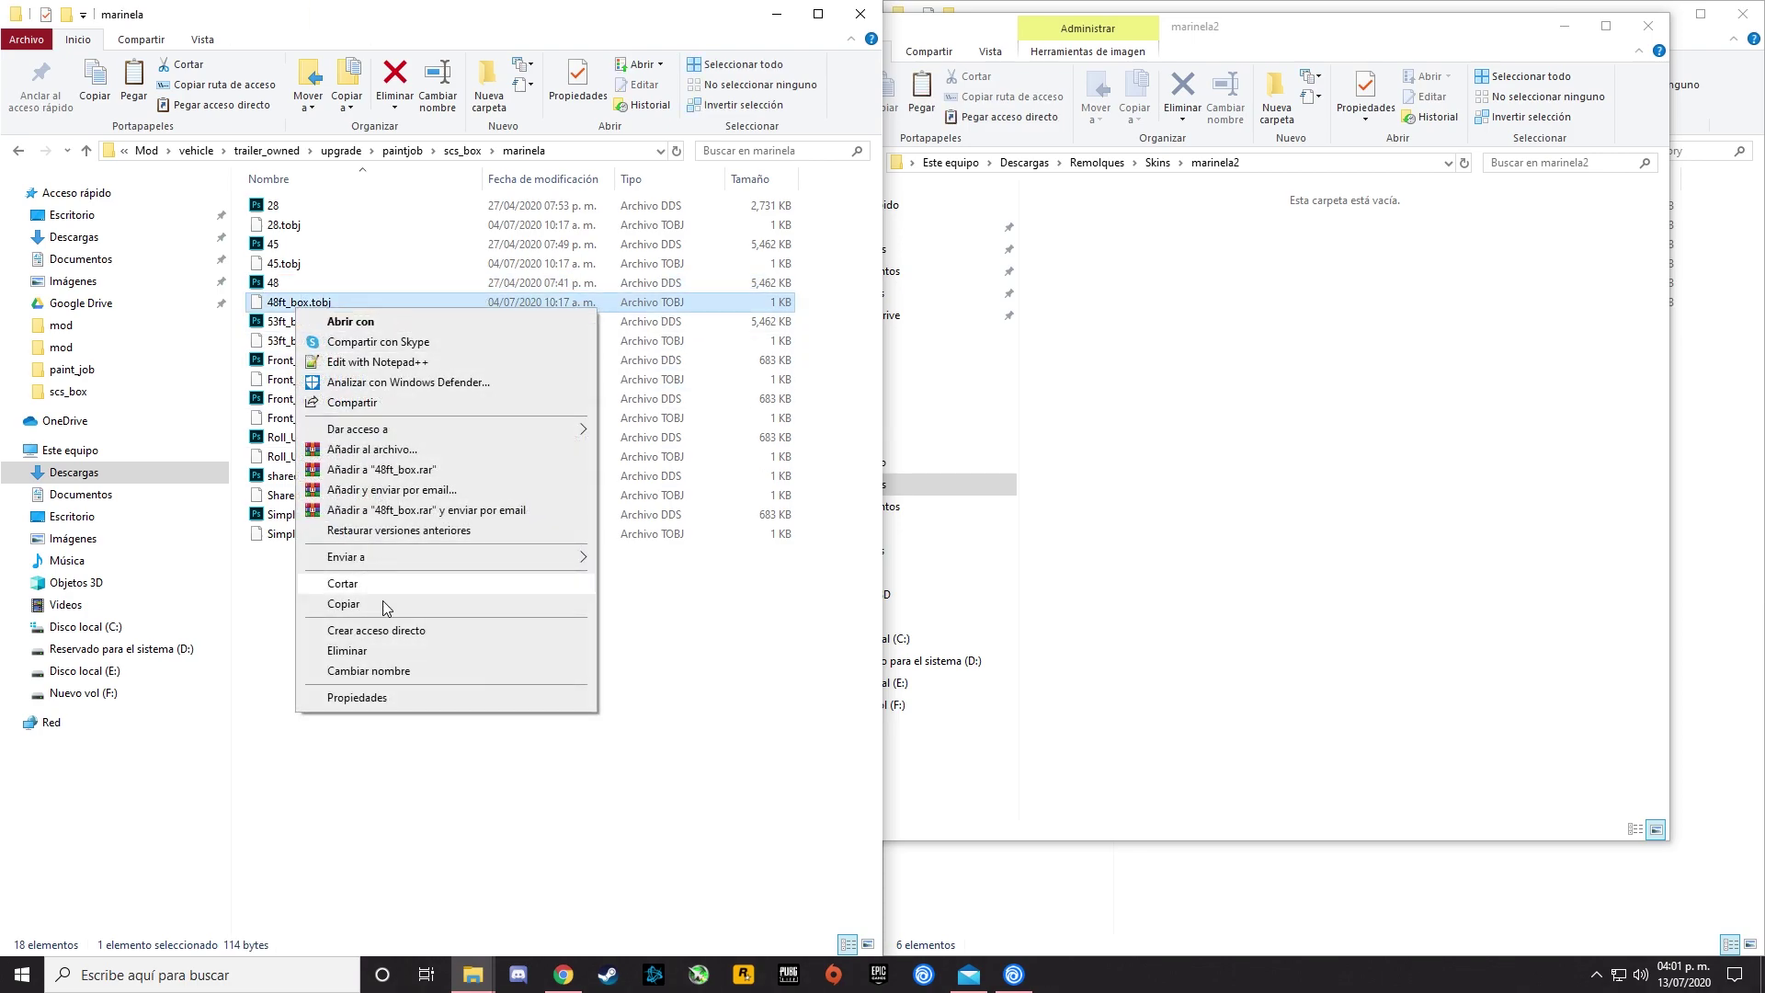
click(386, 671)
key(Right)
key(BackSpace)
key(BackSpace)
key(BackSpace)
Rename the 53ft_box DDS file in the marinela folder to 53.
click(294, 321)
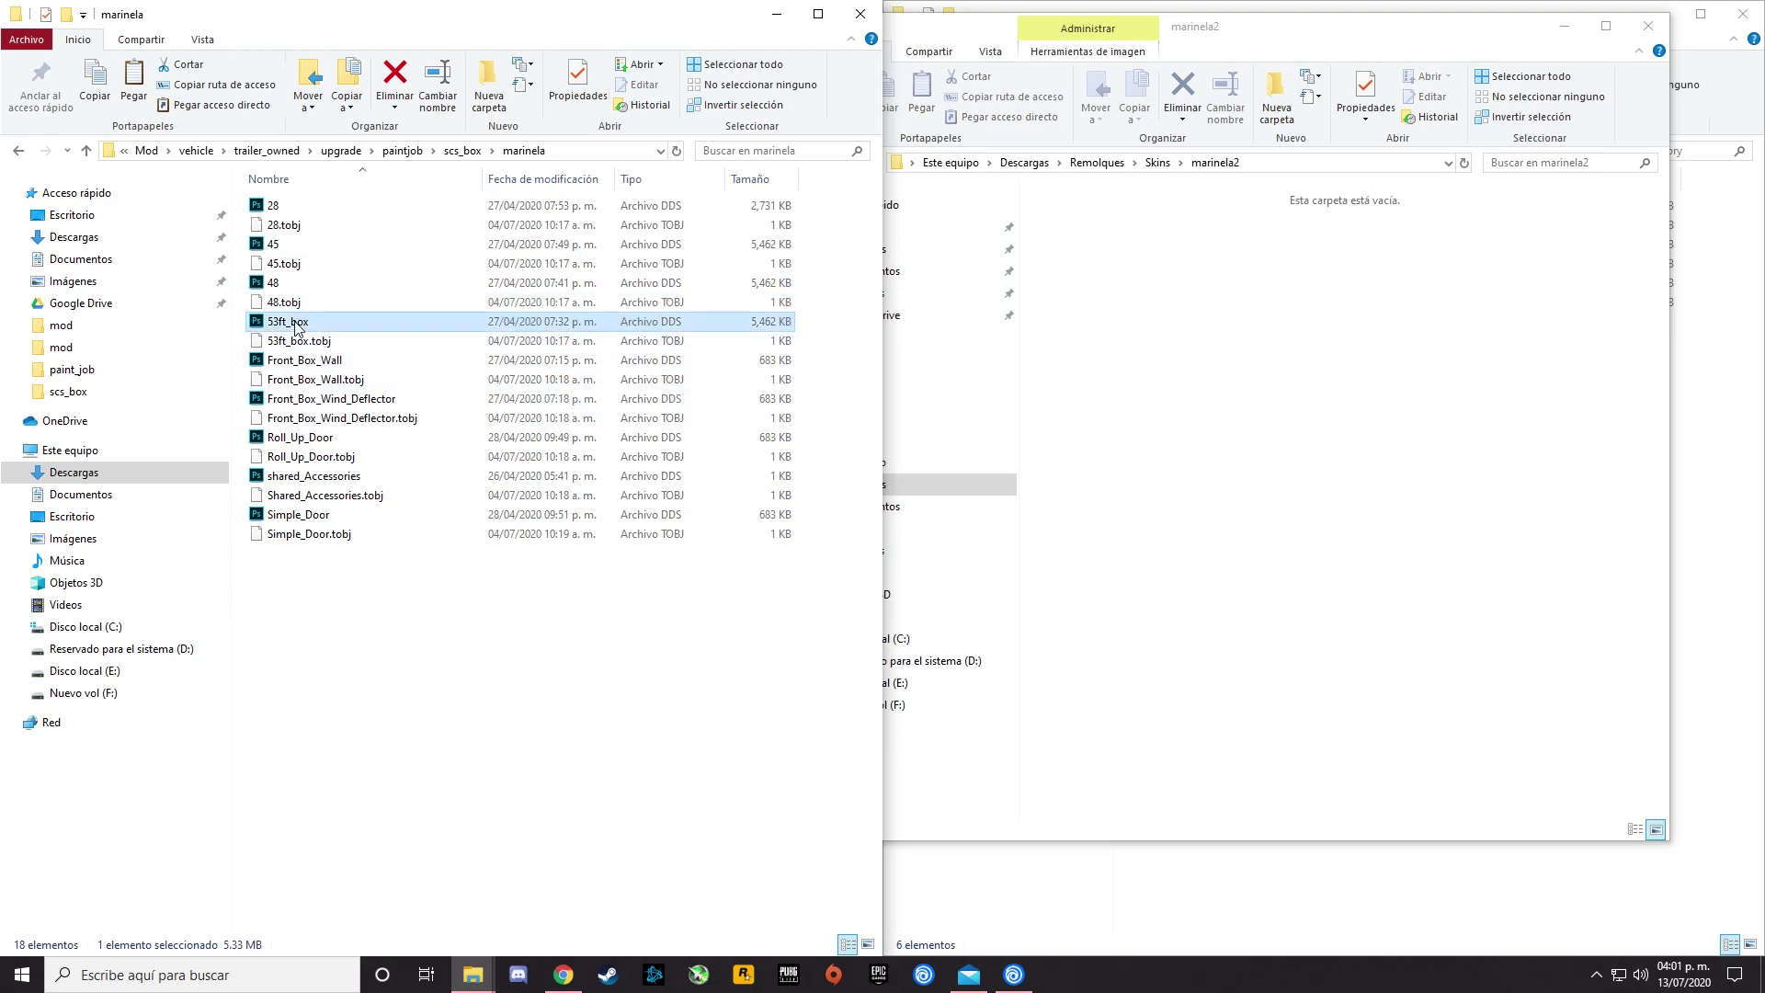
right_click(294, 321)
click(386, 731)
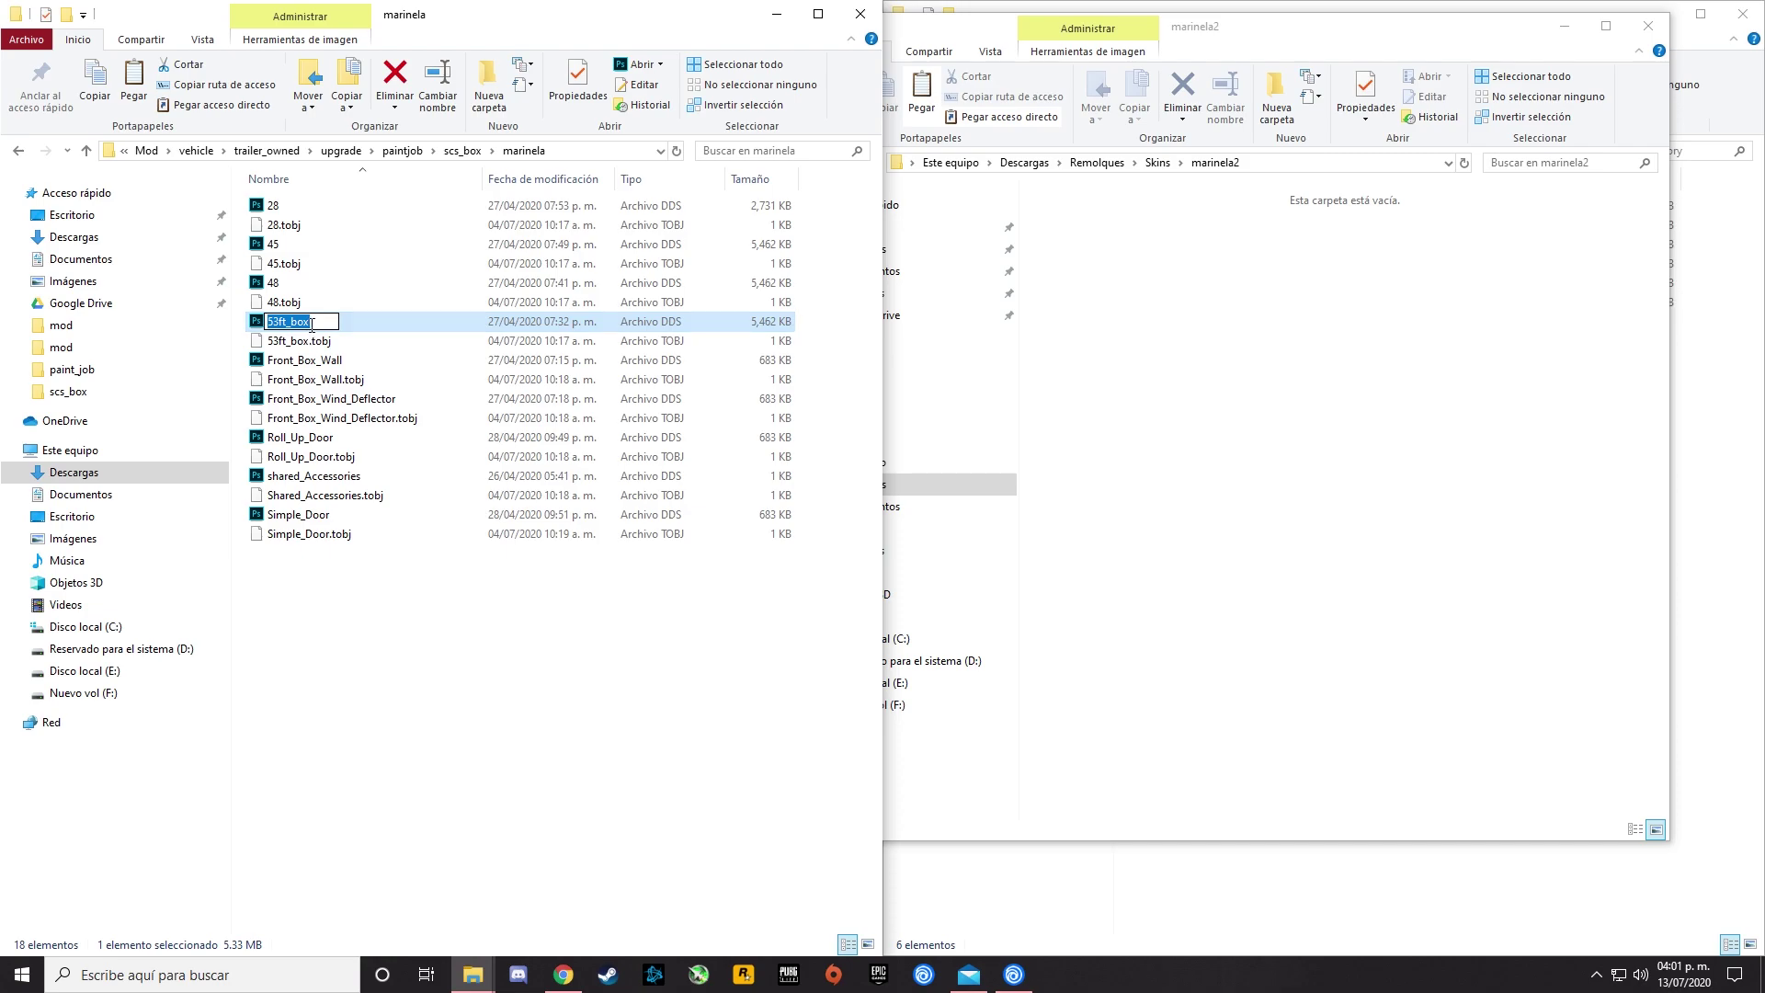
key(BackSpace)
key(BackSpace)
key(BackSpace)
key(BackSpace)
key(BackSpace)
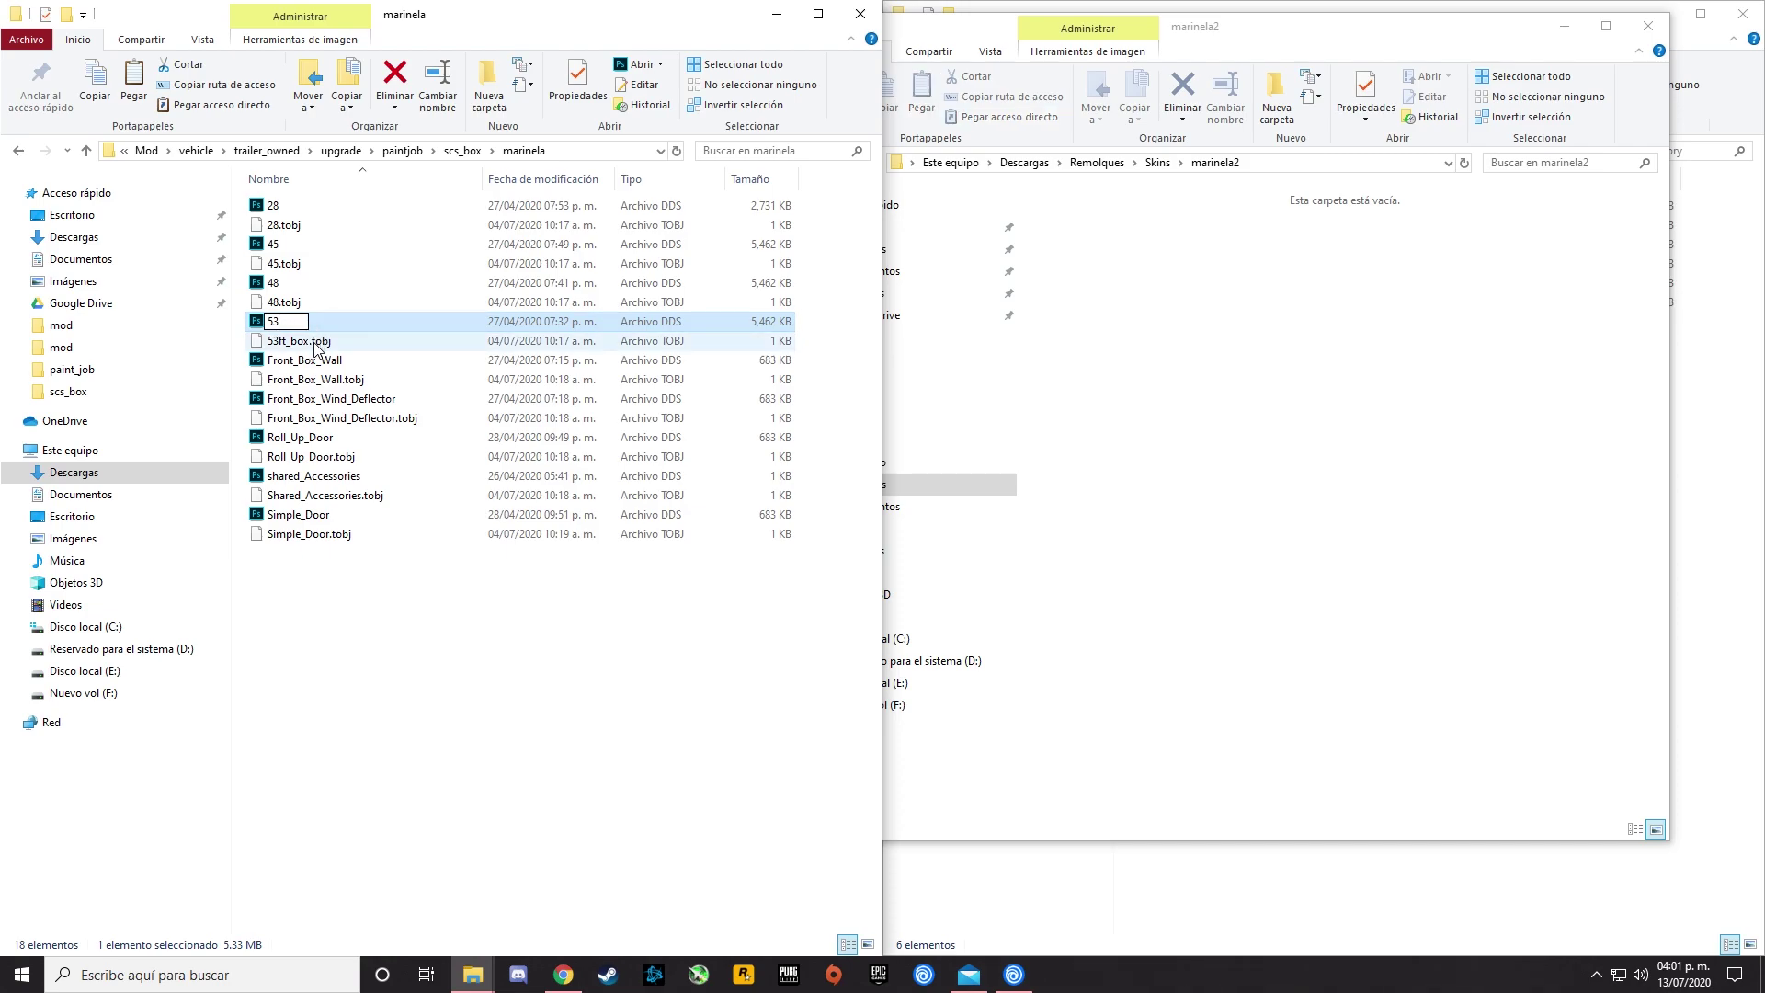
Rename 53ft_box.tobj in the marinela folder to 53.tobj.
right_click(315, 341)
click(387, 705)
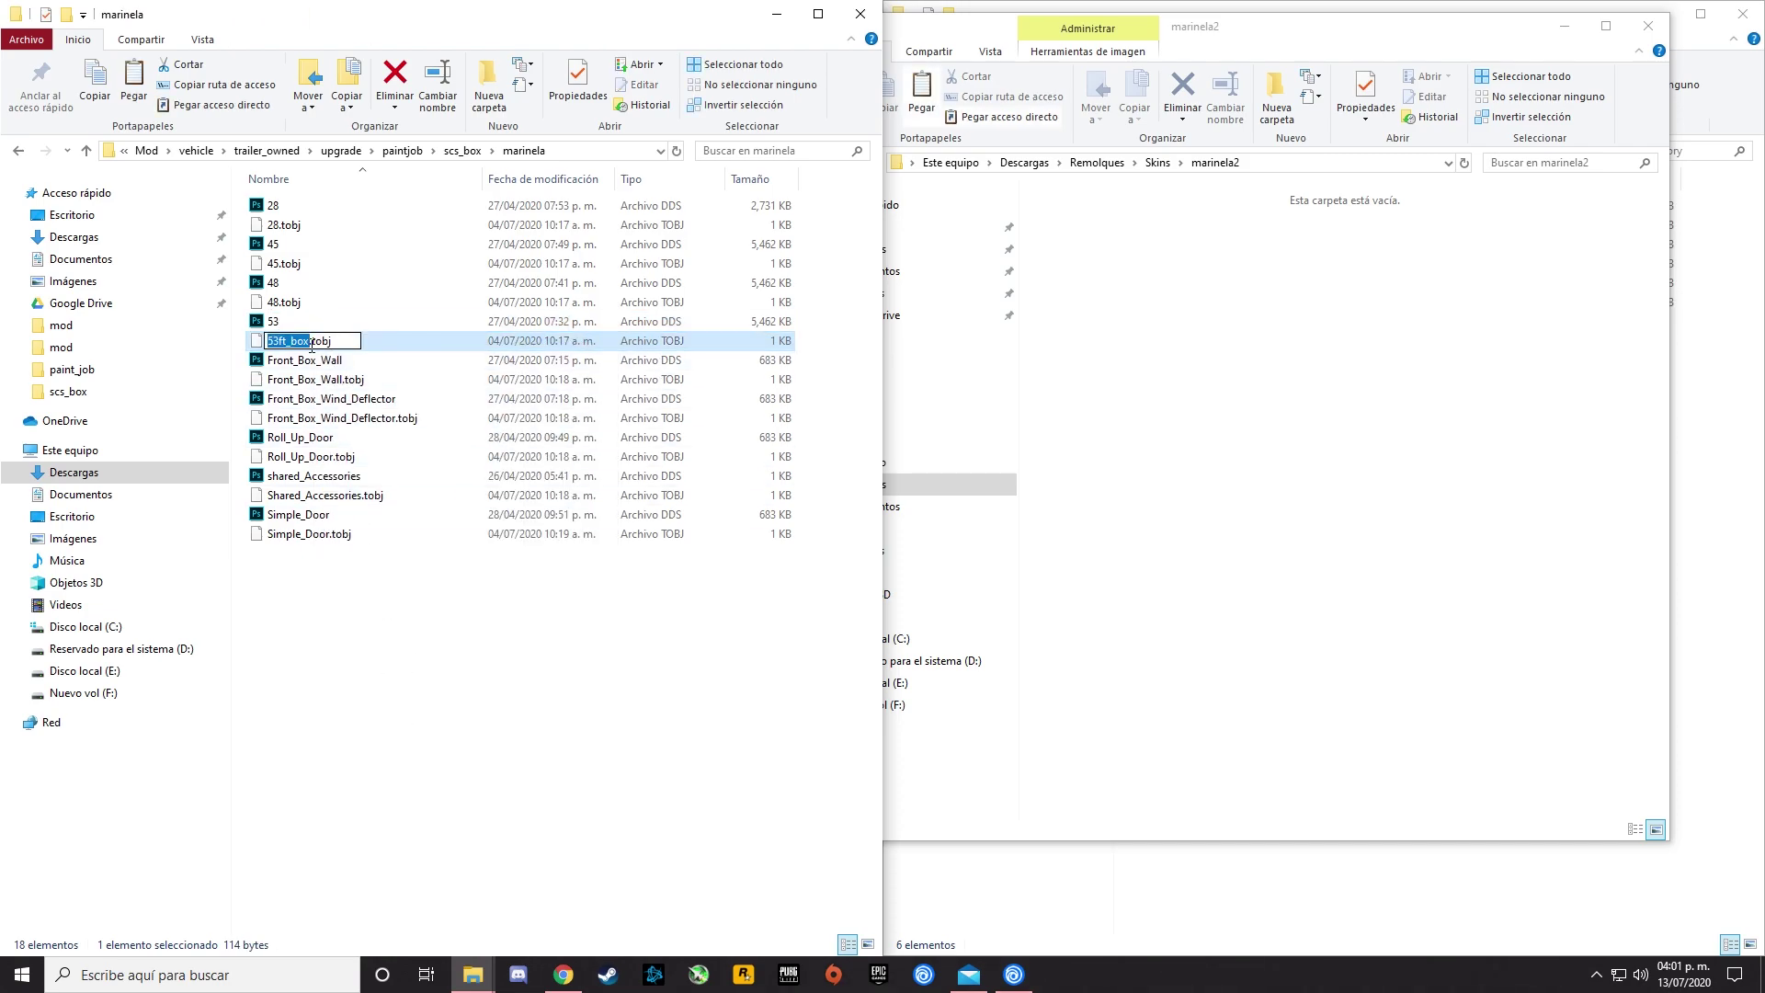
key(BackSpace)
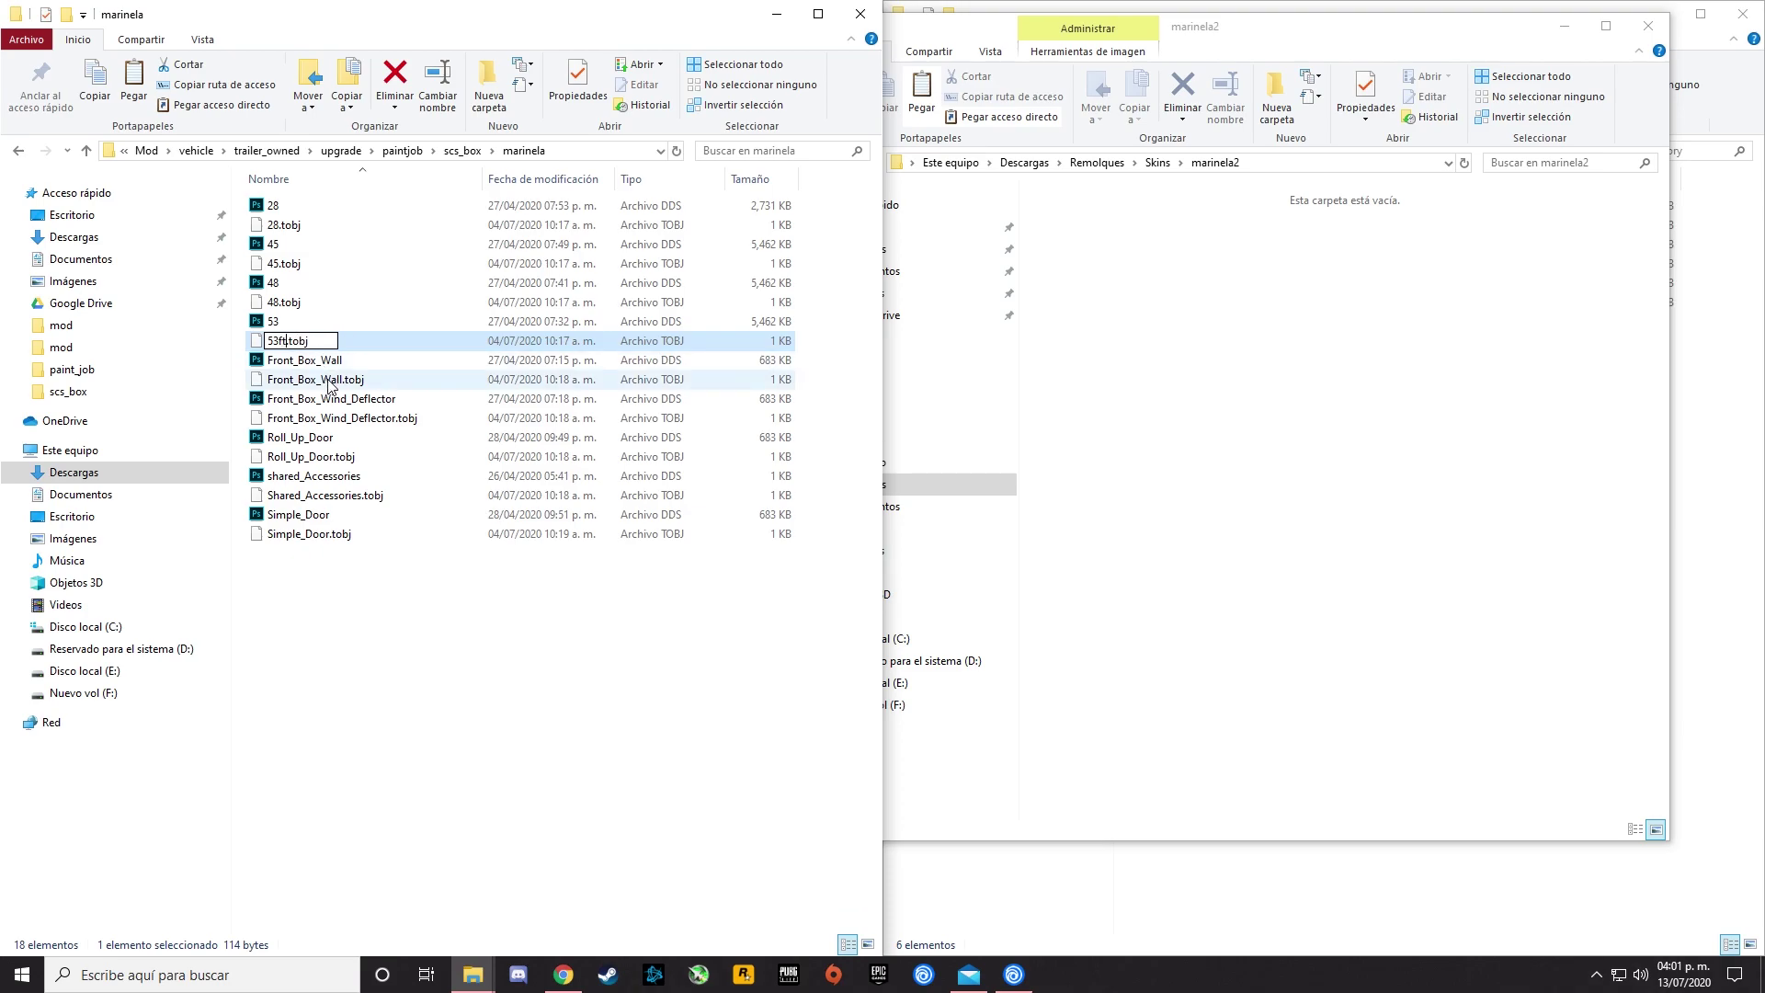
Shorten the name of the Front_Box_Wall DDS file in the marinela folder to FrontWall.
click(315, 362)
right_click(314, 365)
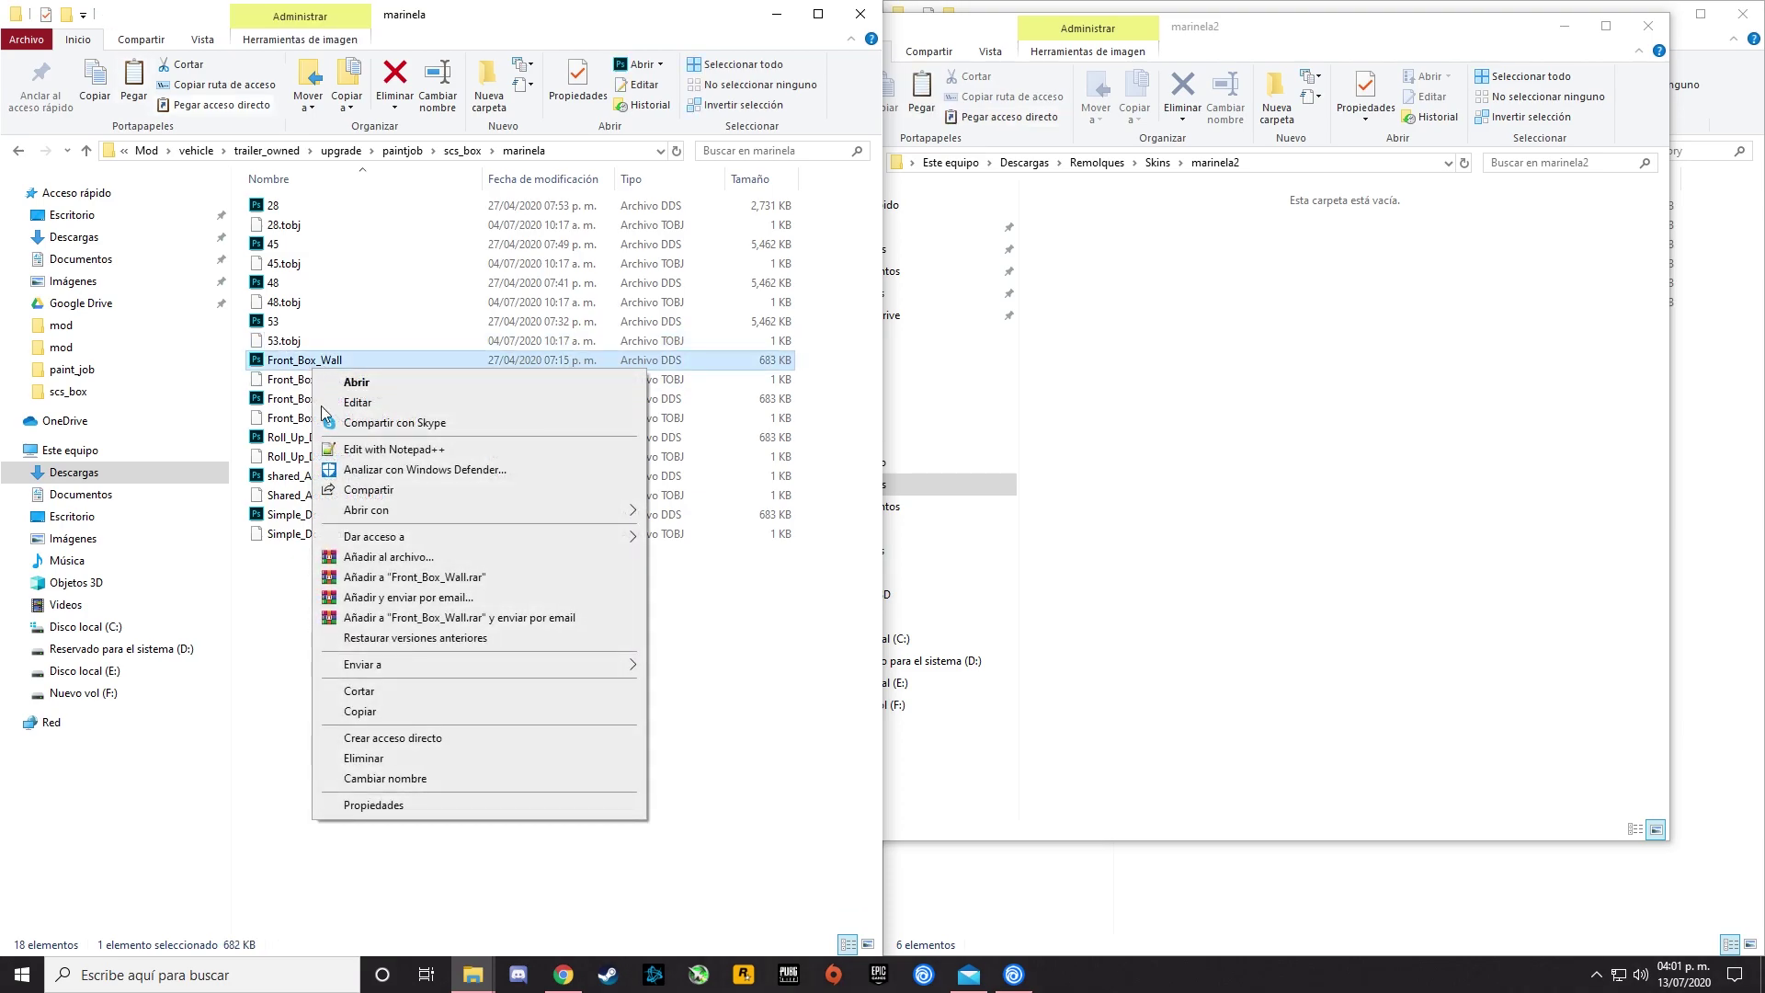
click(411, 779)
click(321, 361)
key(BackSpace)
key(BackSpace)
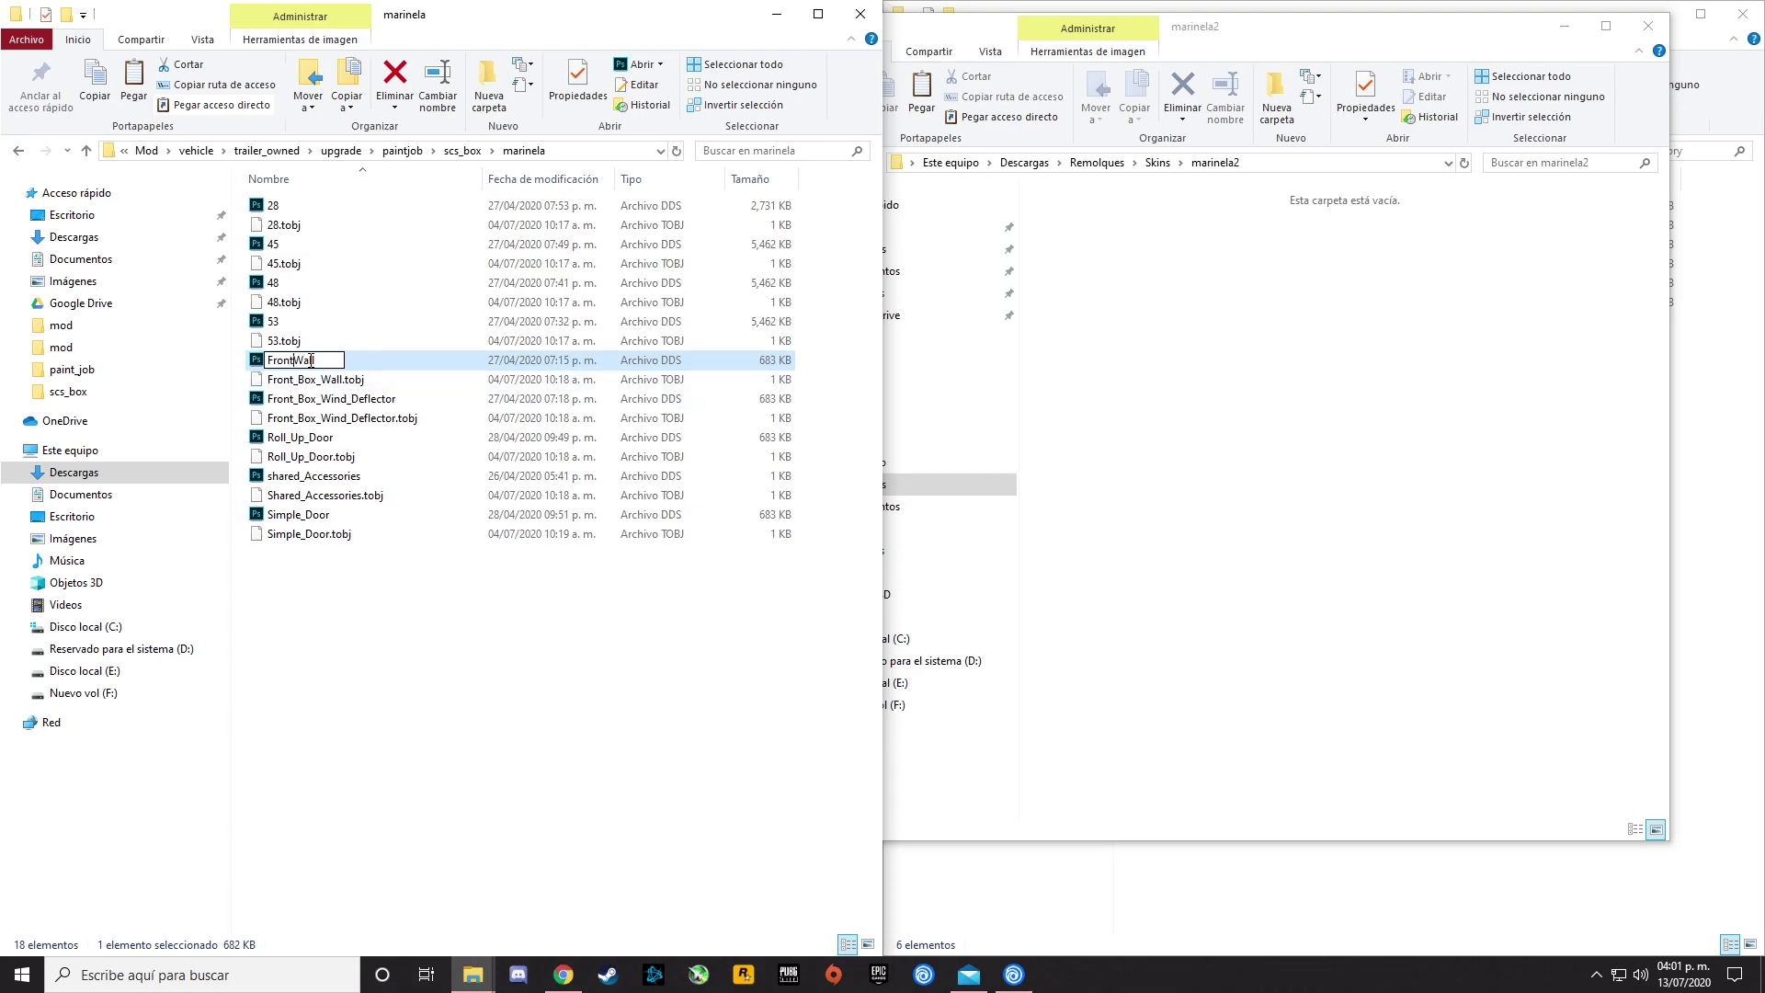
key(Return)
Rename Front_Box_Wall.tobj to FrontWall.tobj, matching the name of its DDS texture.
right_click(301, 372)
click(294, 360)
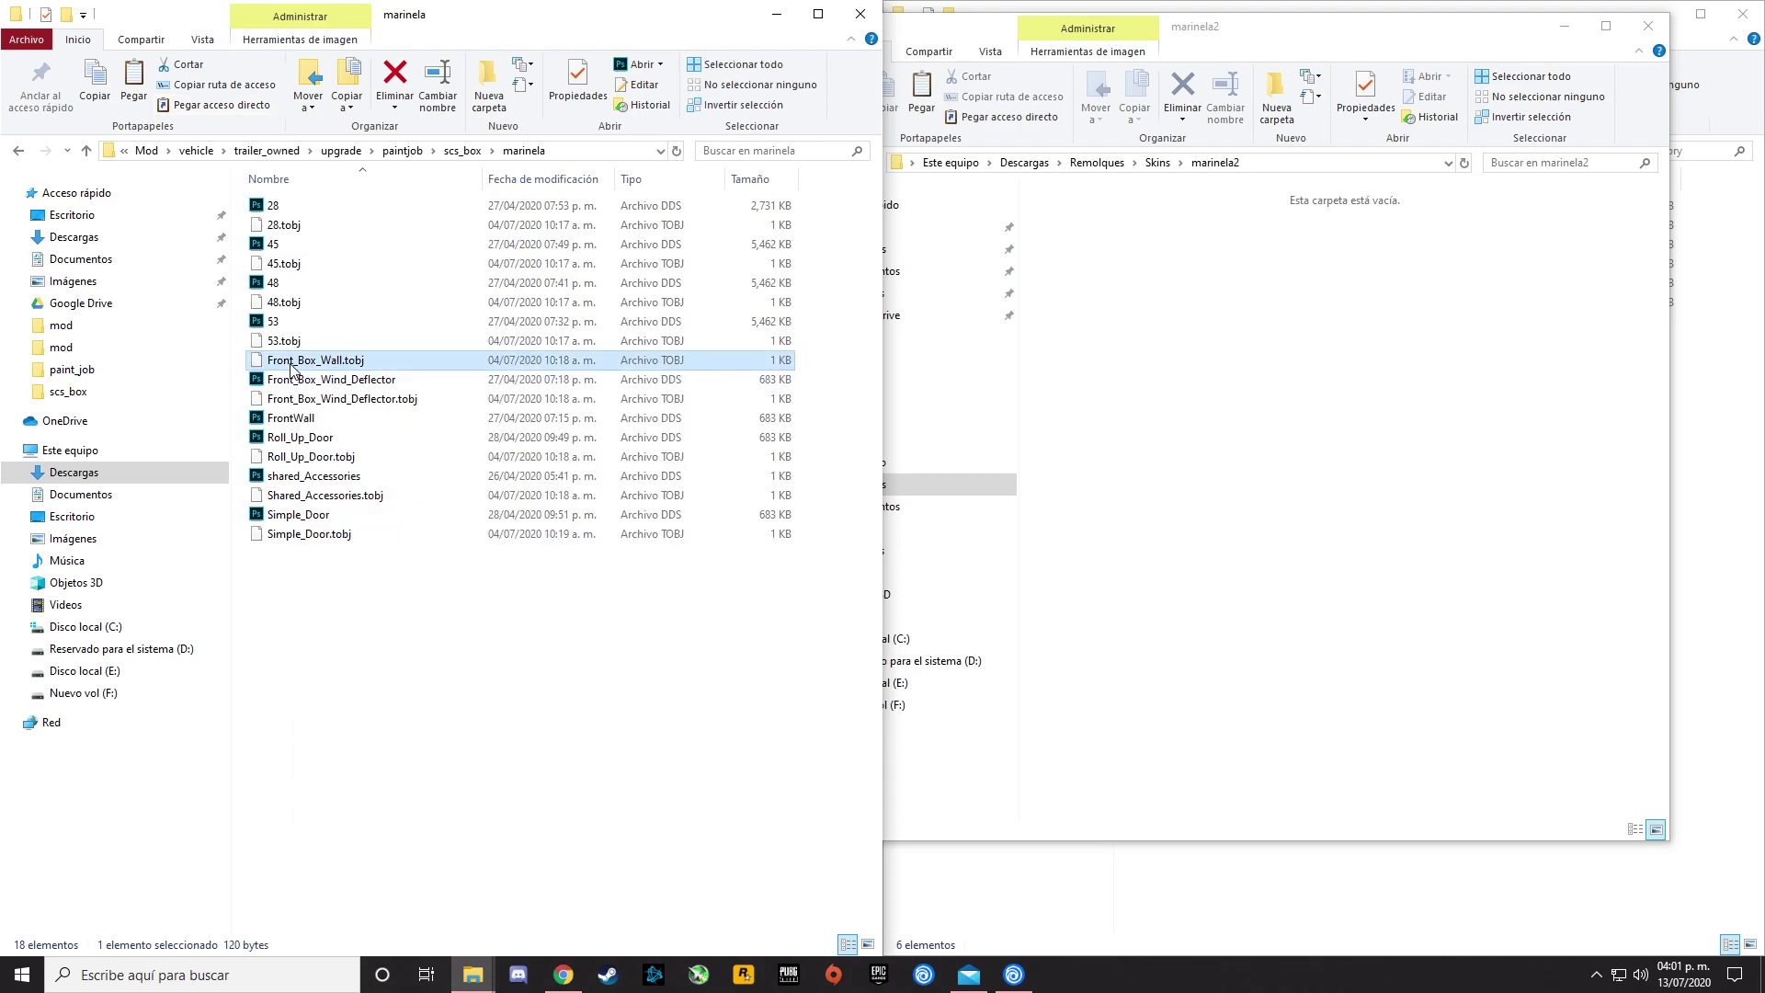
right_click(291, 359)
click(399, 724)
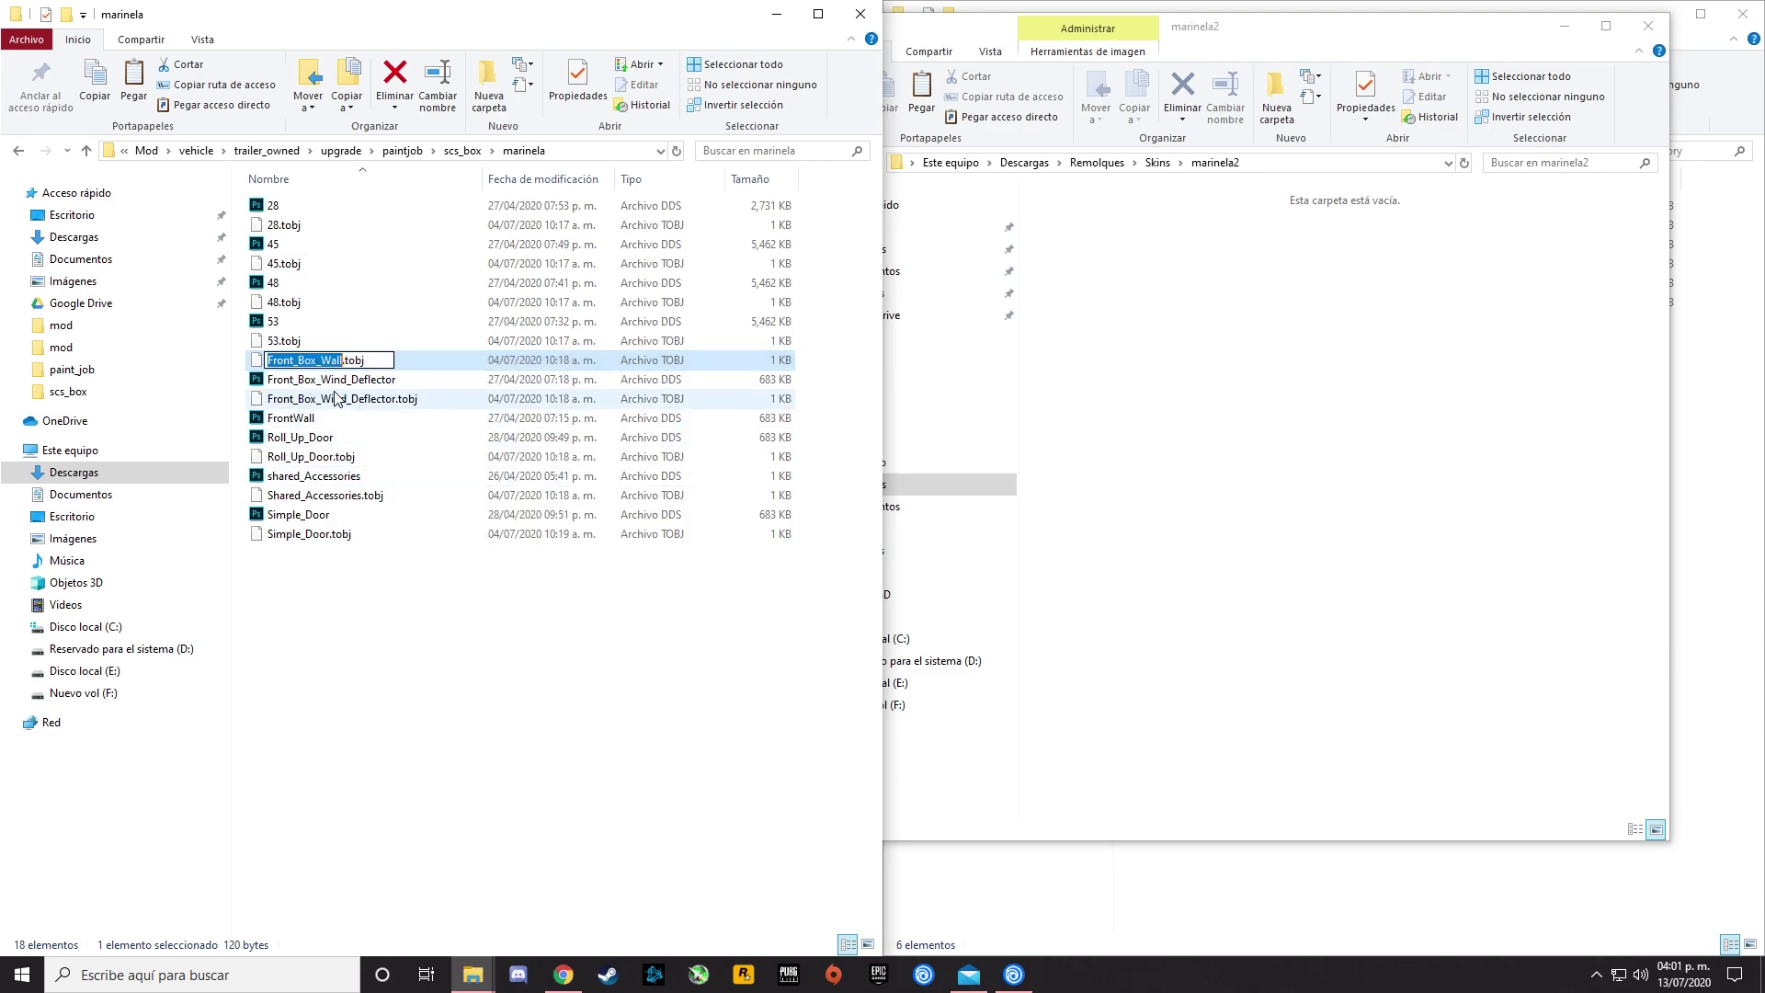
click(320, 361)
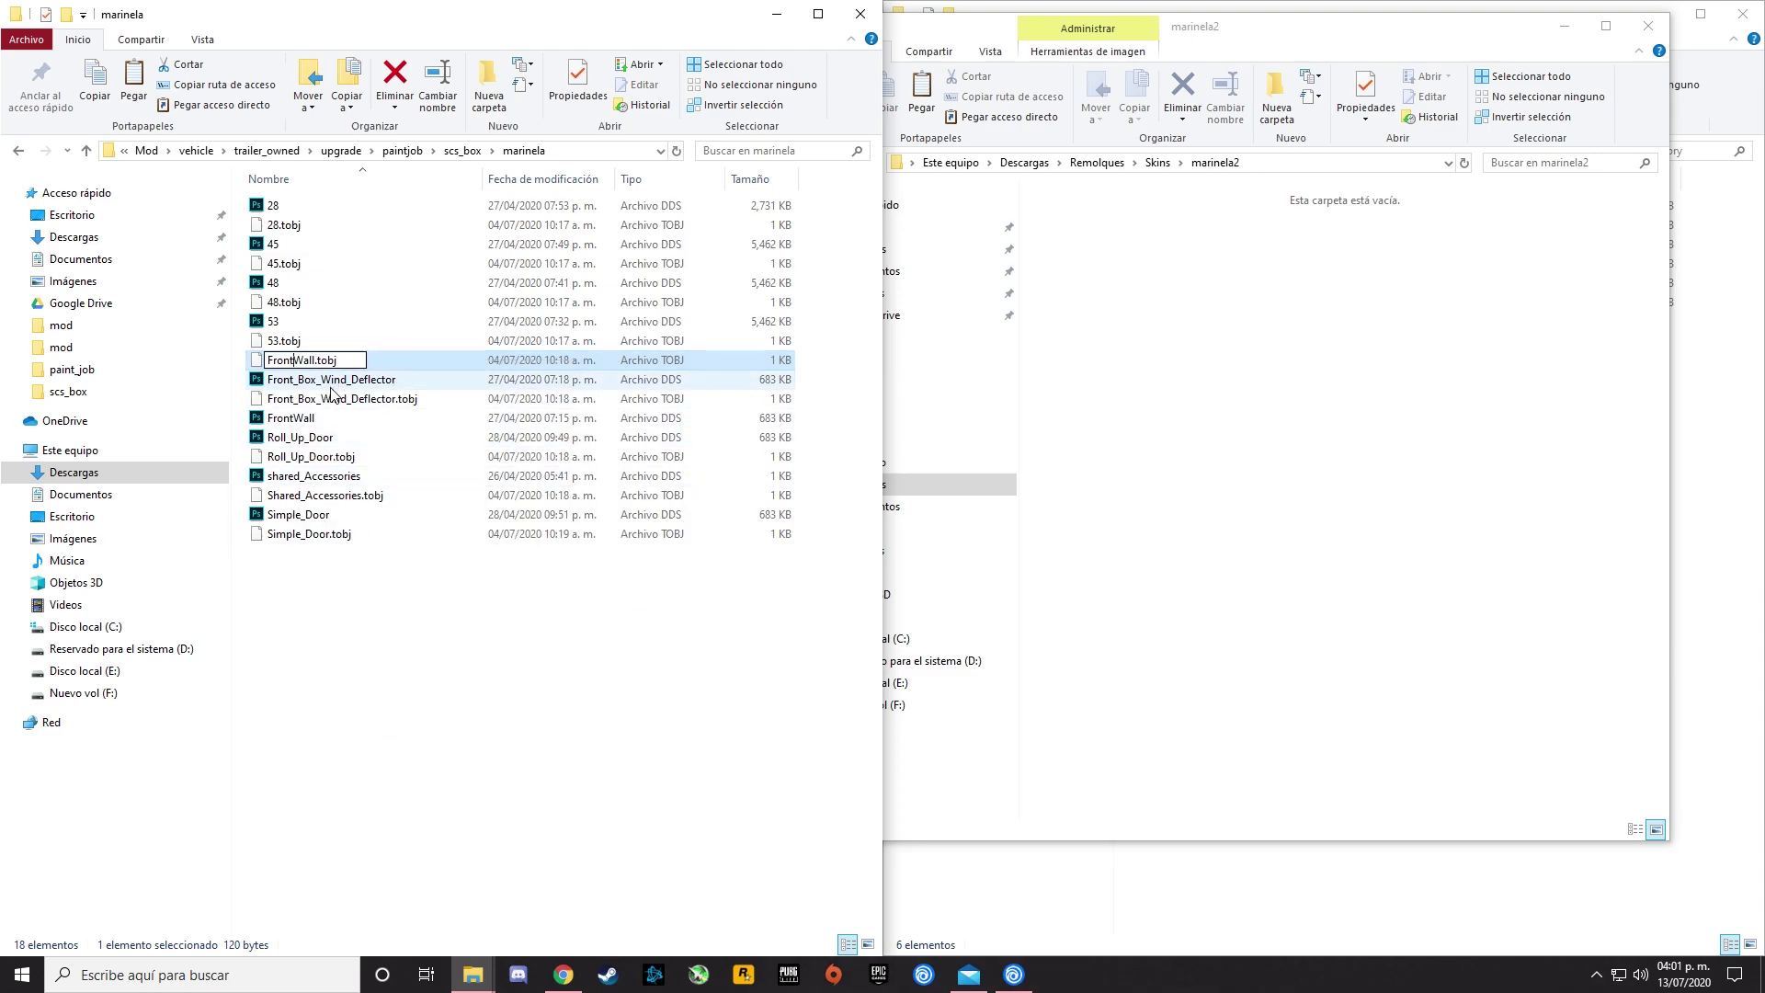
Shorten the name of the Front_Box_Wind_Deflector DDS file in the marinela folder to Deflector.
click(306, 382)
right_click(308, 363)
click(410, 771)
click(348, 360)
key(BackSpace)
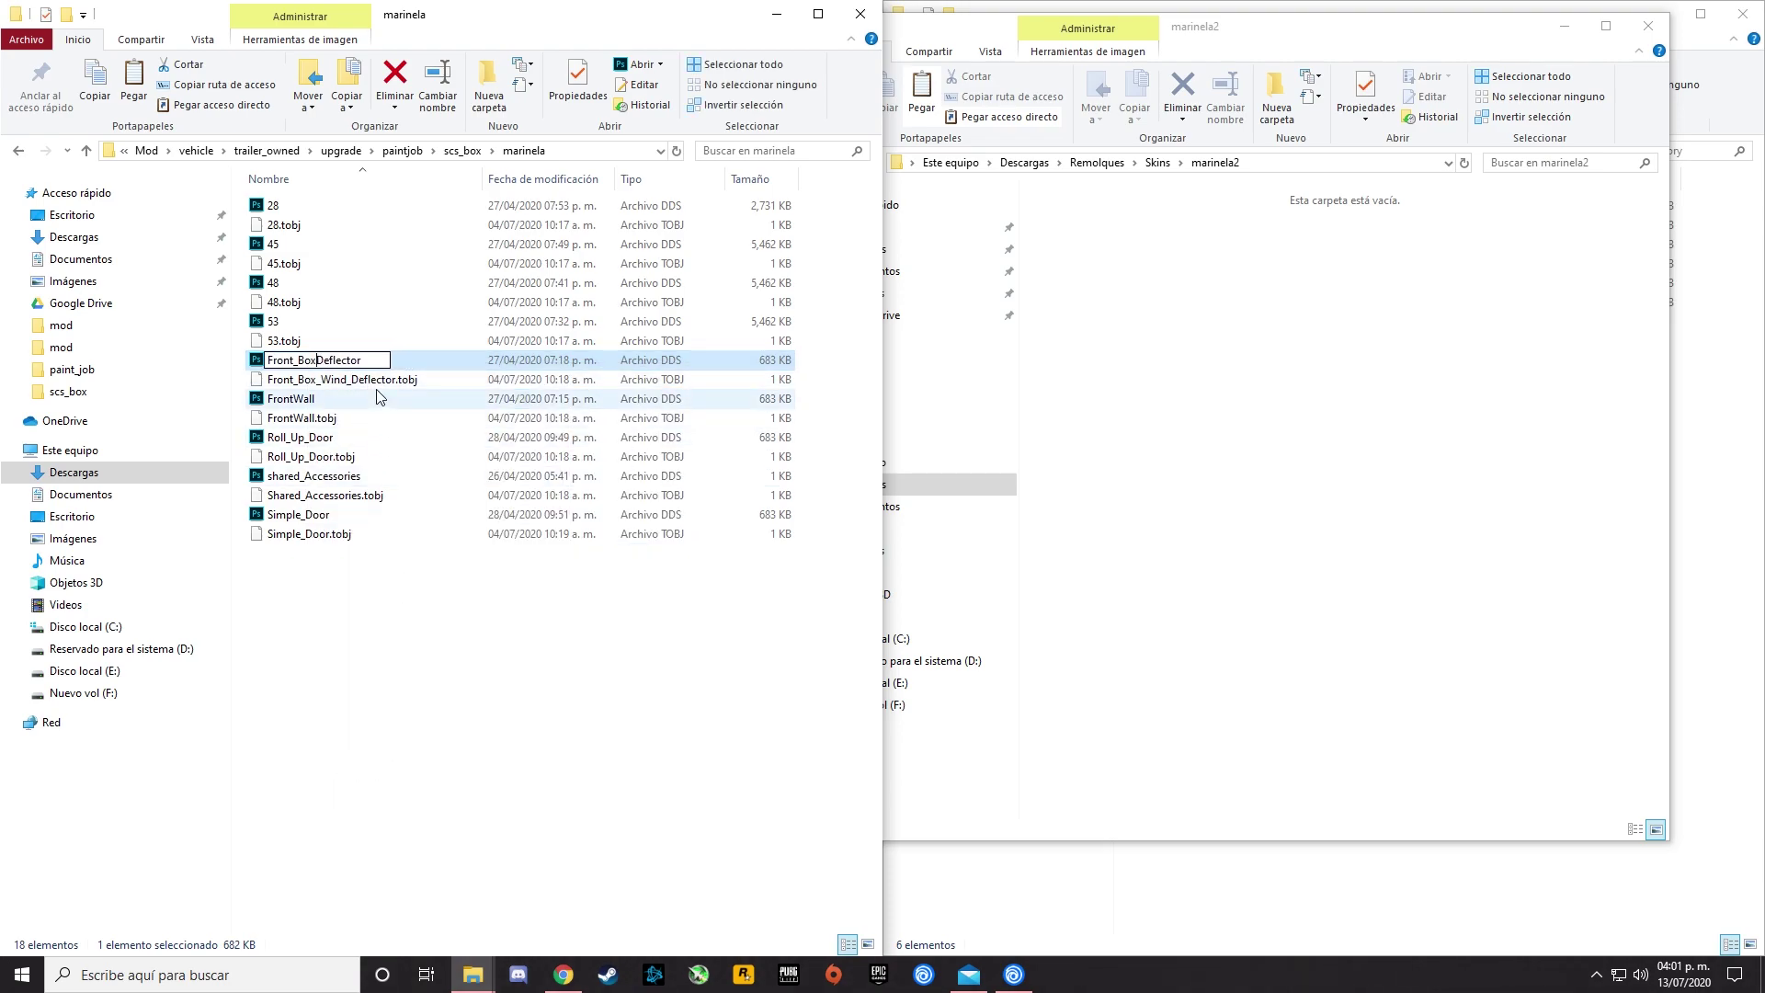
key(BackSpace)
key(BackSpace)
key(BackSpace)
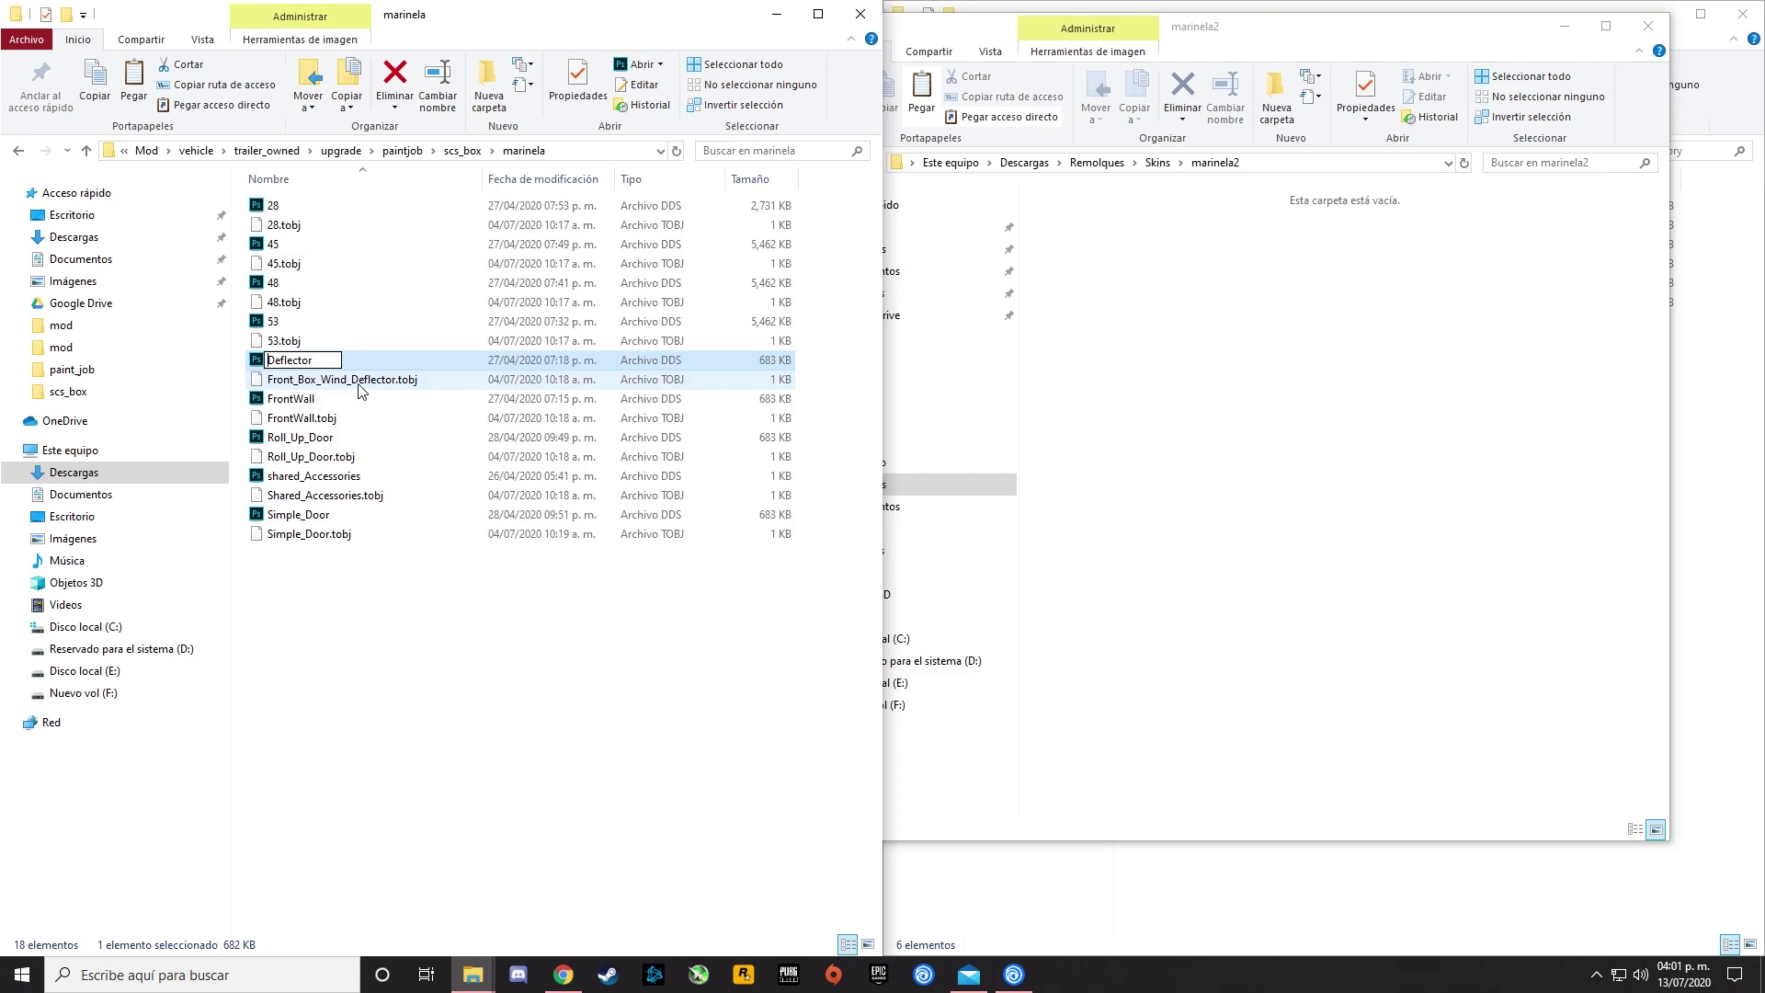
Rename Front_Box_Wind_Deflector.tobj to Deflector.tobj, matching the name of its DDS texture.
click(356, 380)
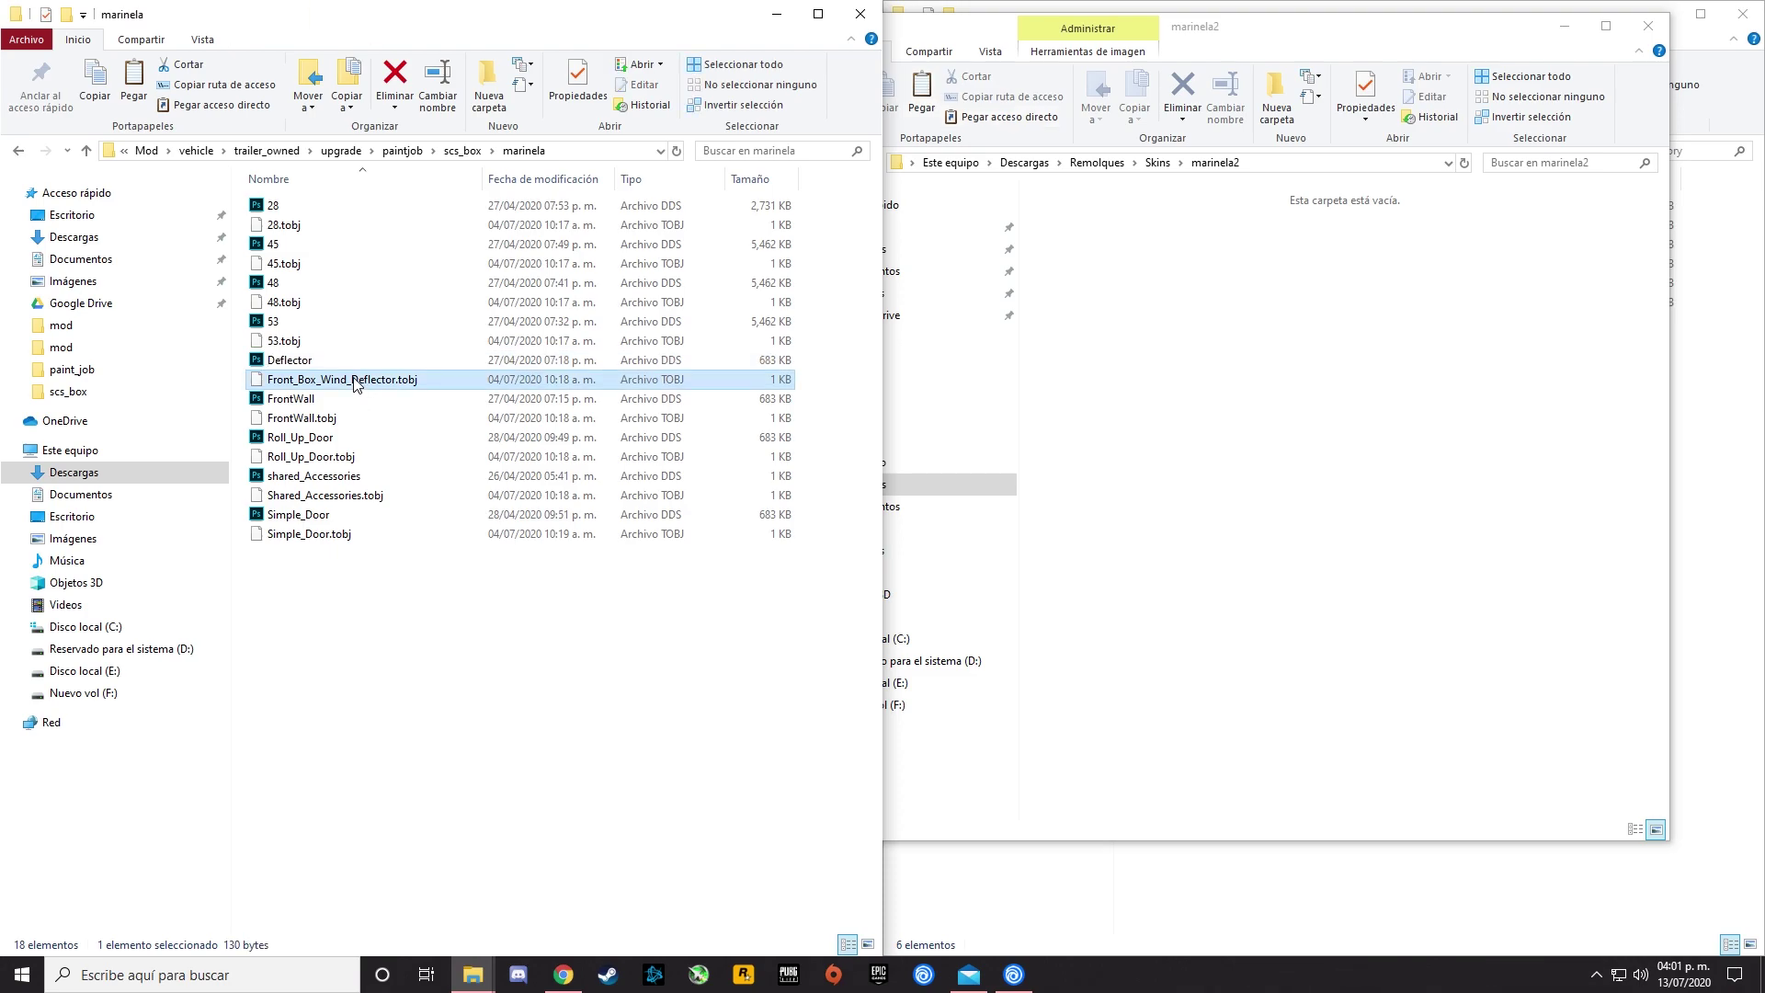
right_click(357, 380)
click(390, 741)
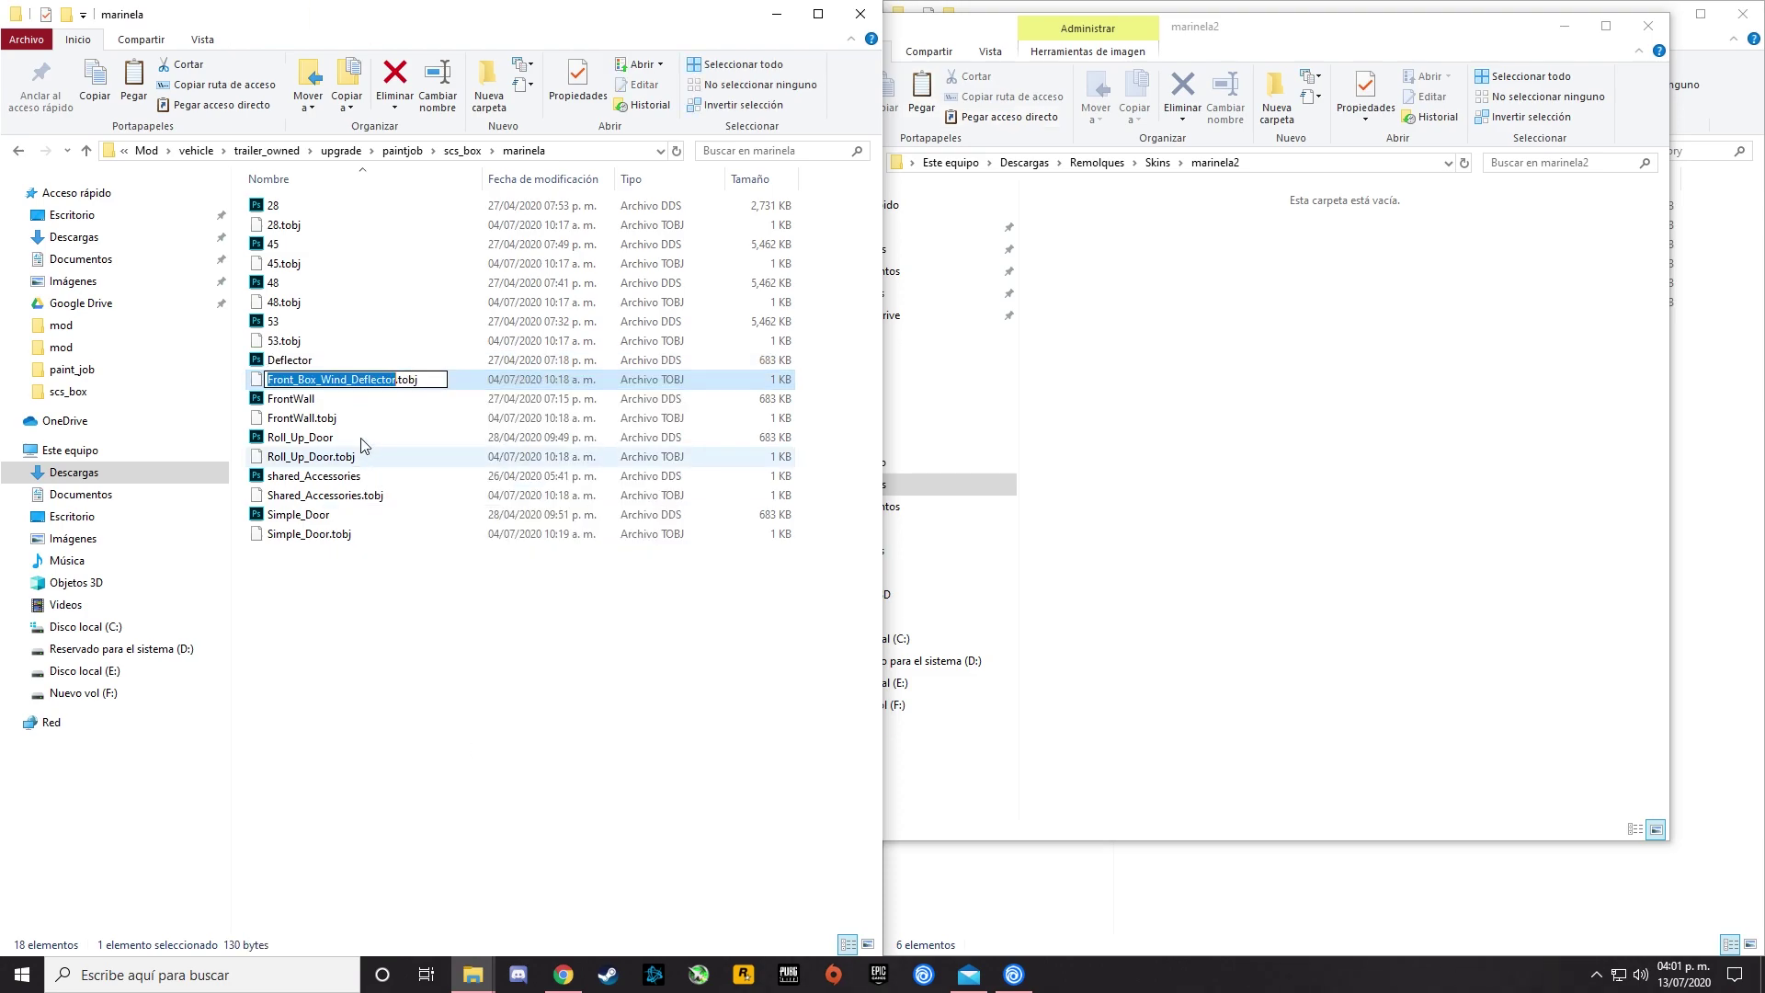
click(357, 379)
key(BackSpace)
key(BackSpace)
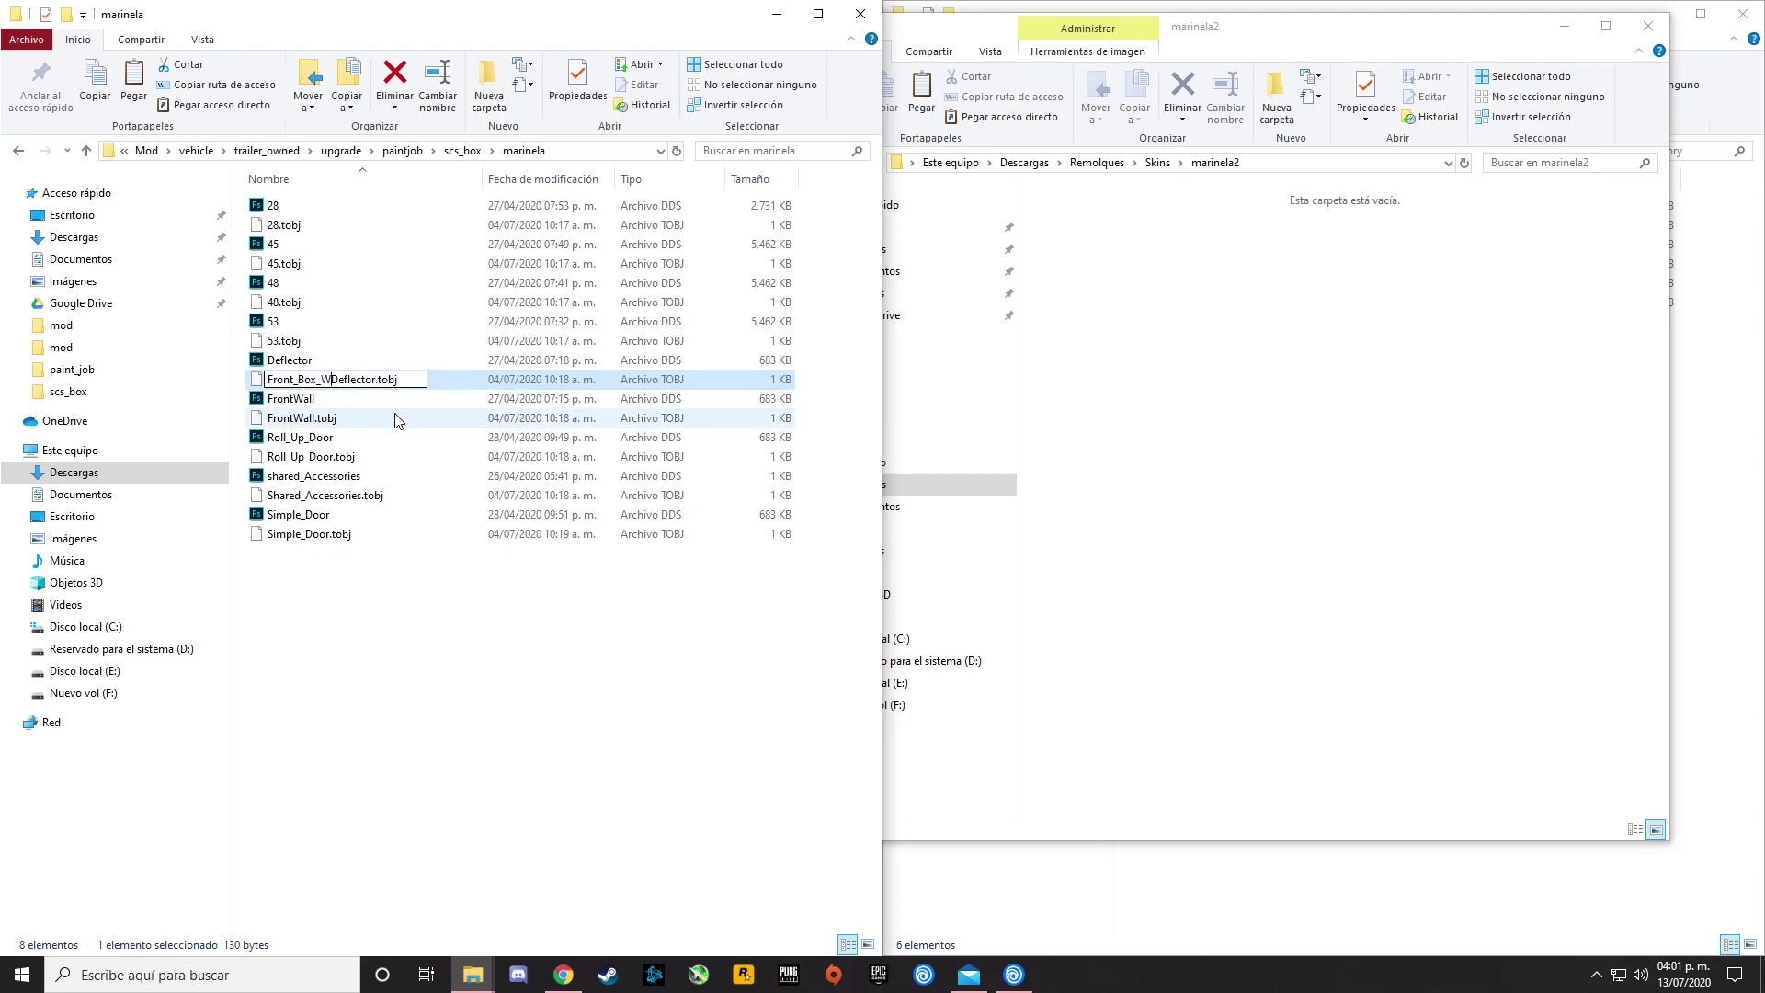
key(BackSpace)
key(BackSpace)
key(BackSpace)
key(BackSpace)
key(BackSpace)
key(BackSpace)
key(BackSpace)
key(BackSpace)
key(BackSpace)
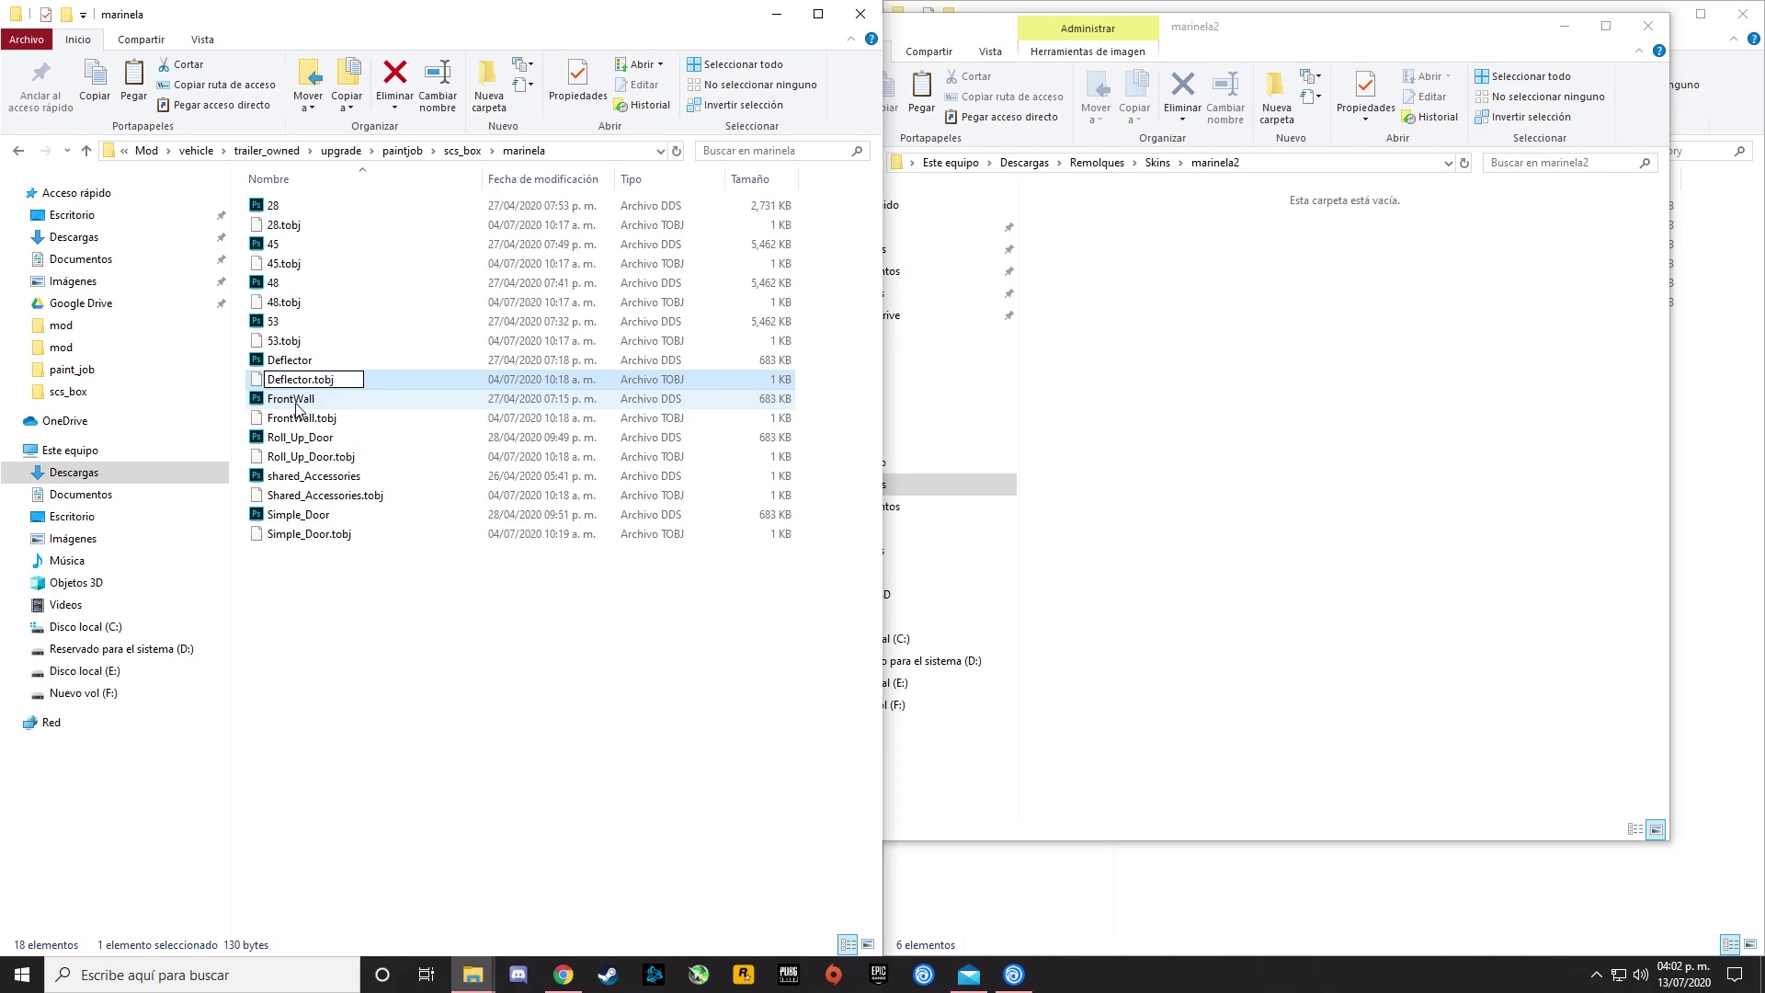
click(295, 403)
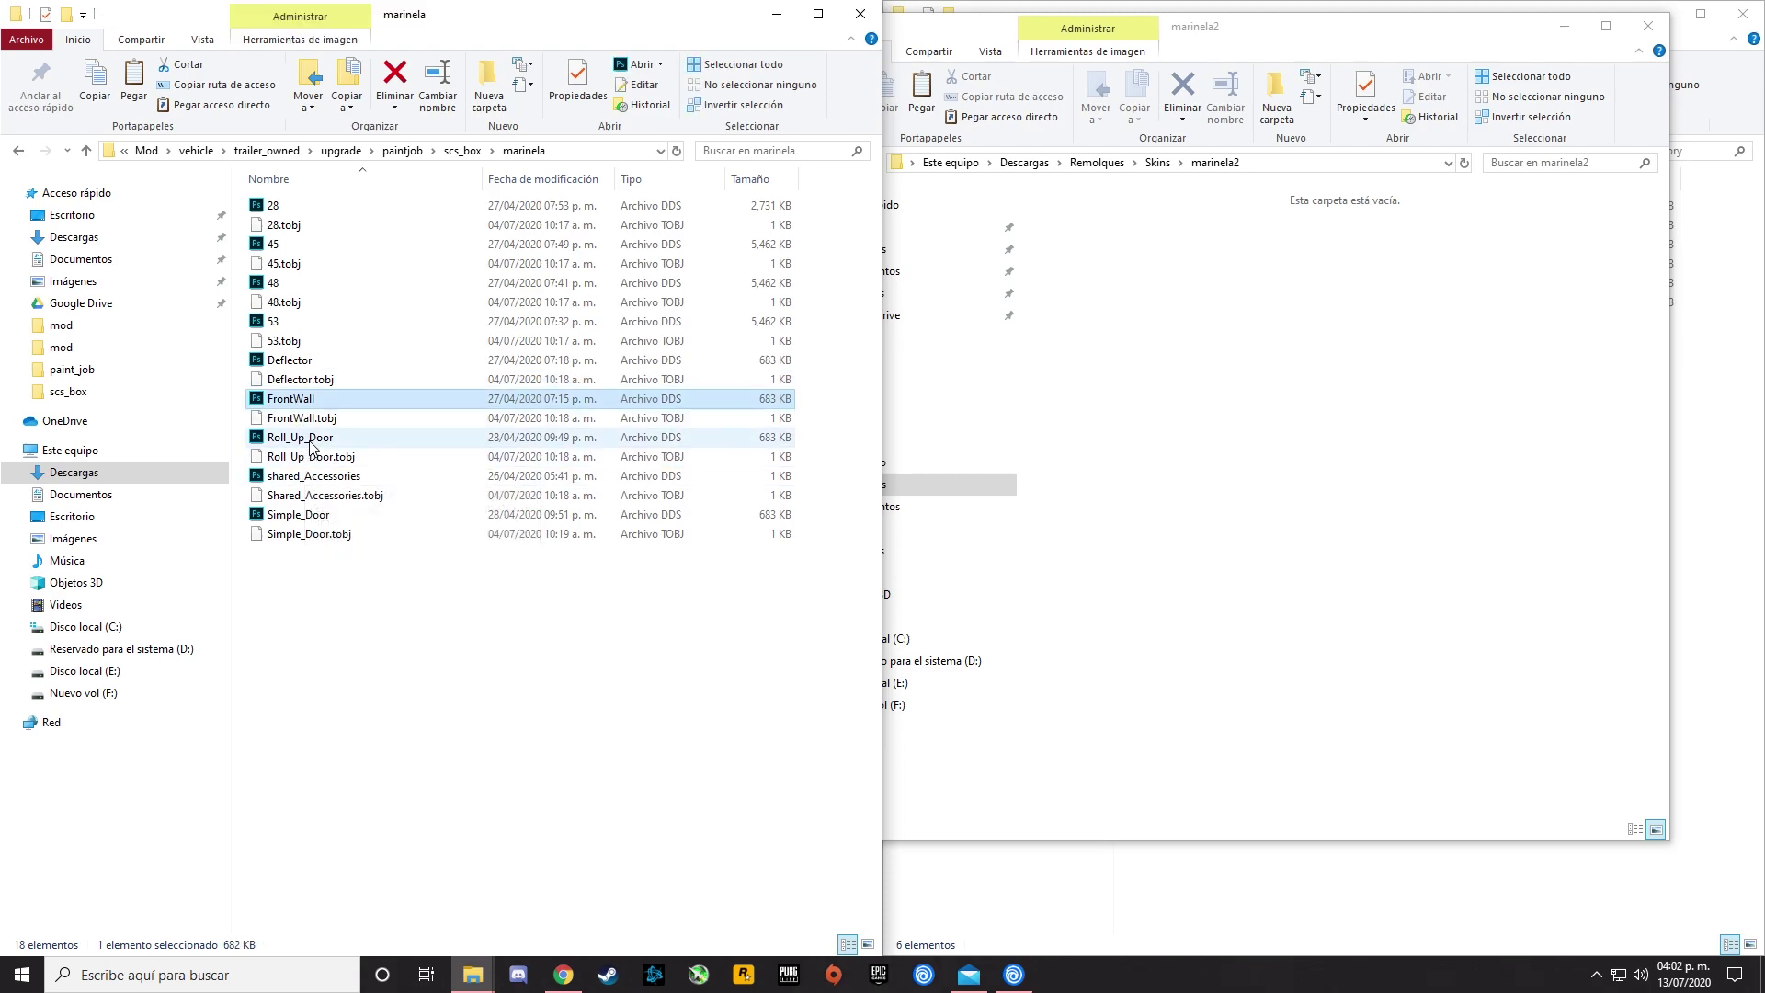
Shorten the name of the Roll_Up_Door DDS file in the marinela folder to Roll_Up.
click(310, 442)
right_click(310, 441)
click(397, 850)
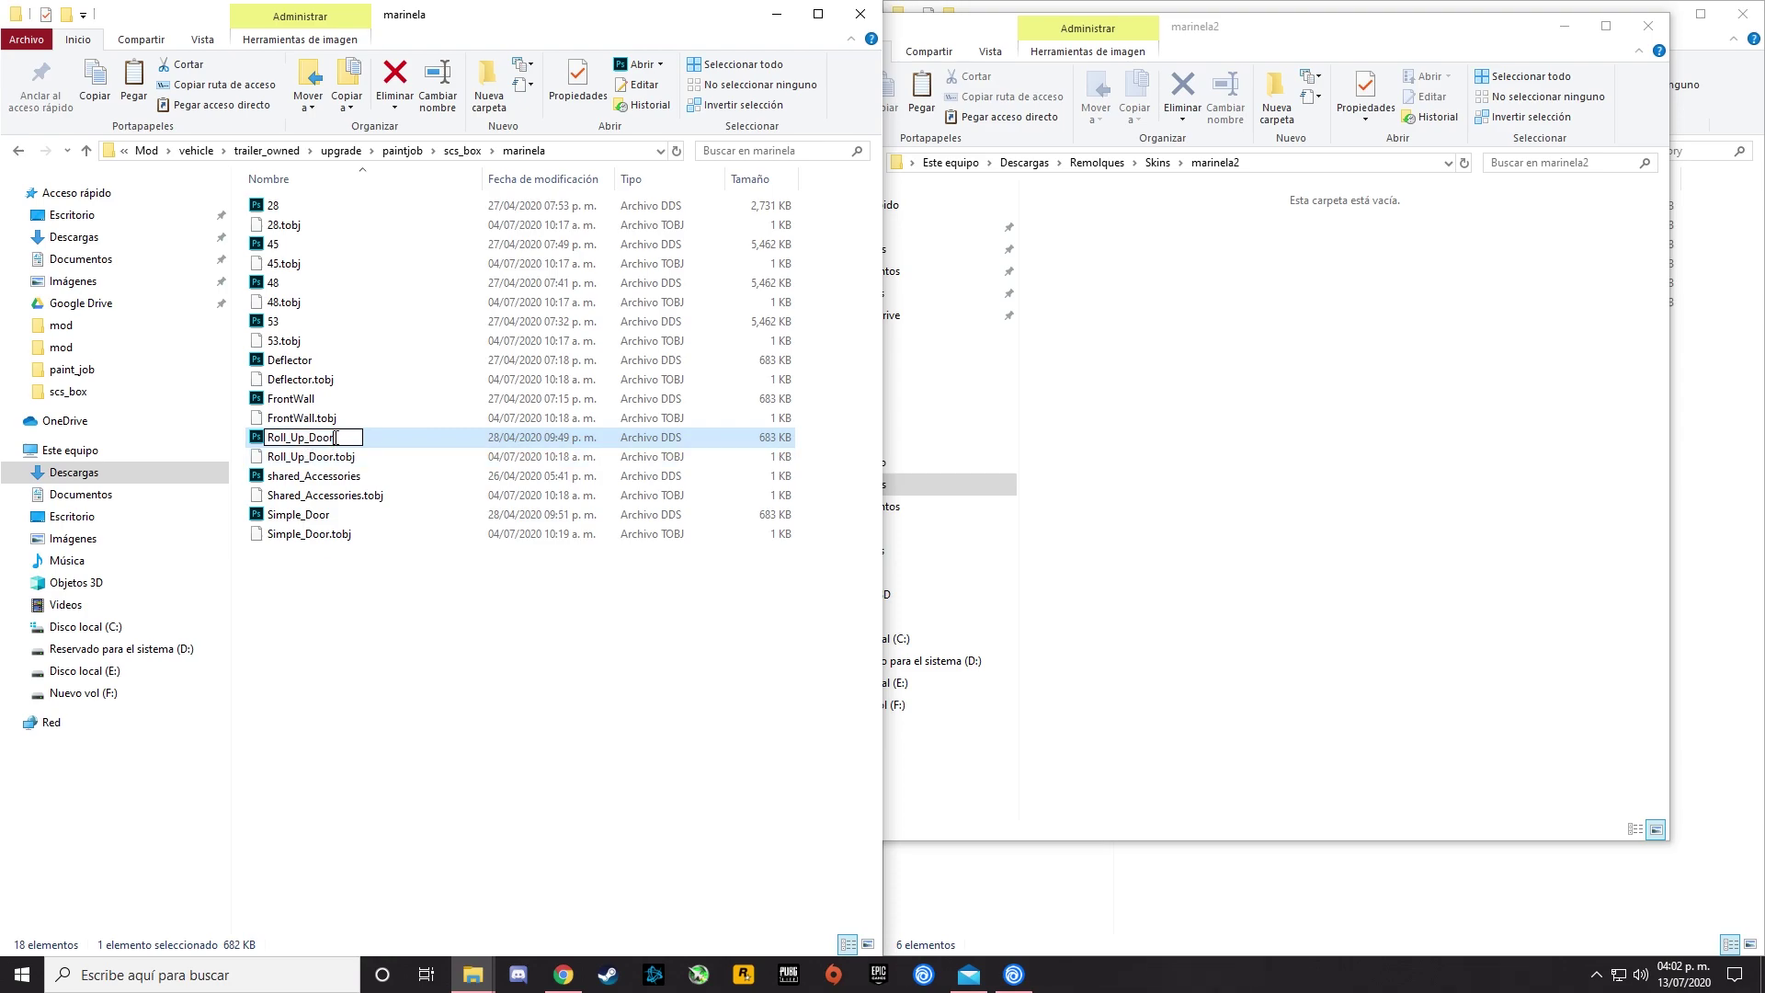
key(BackSpace)
key(BackSpace)
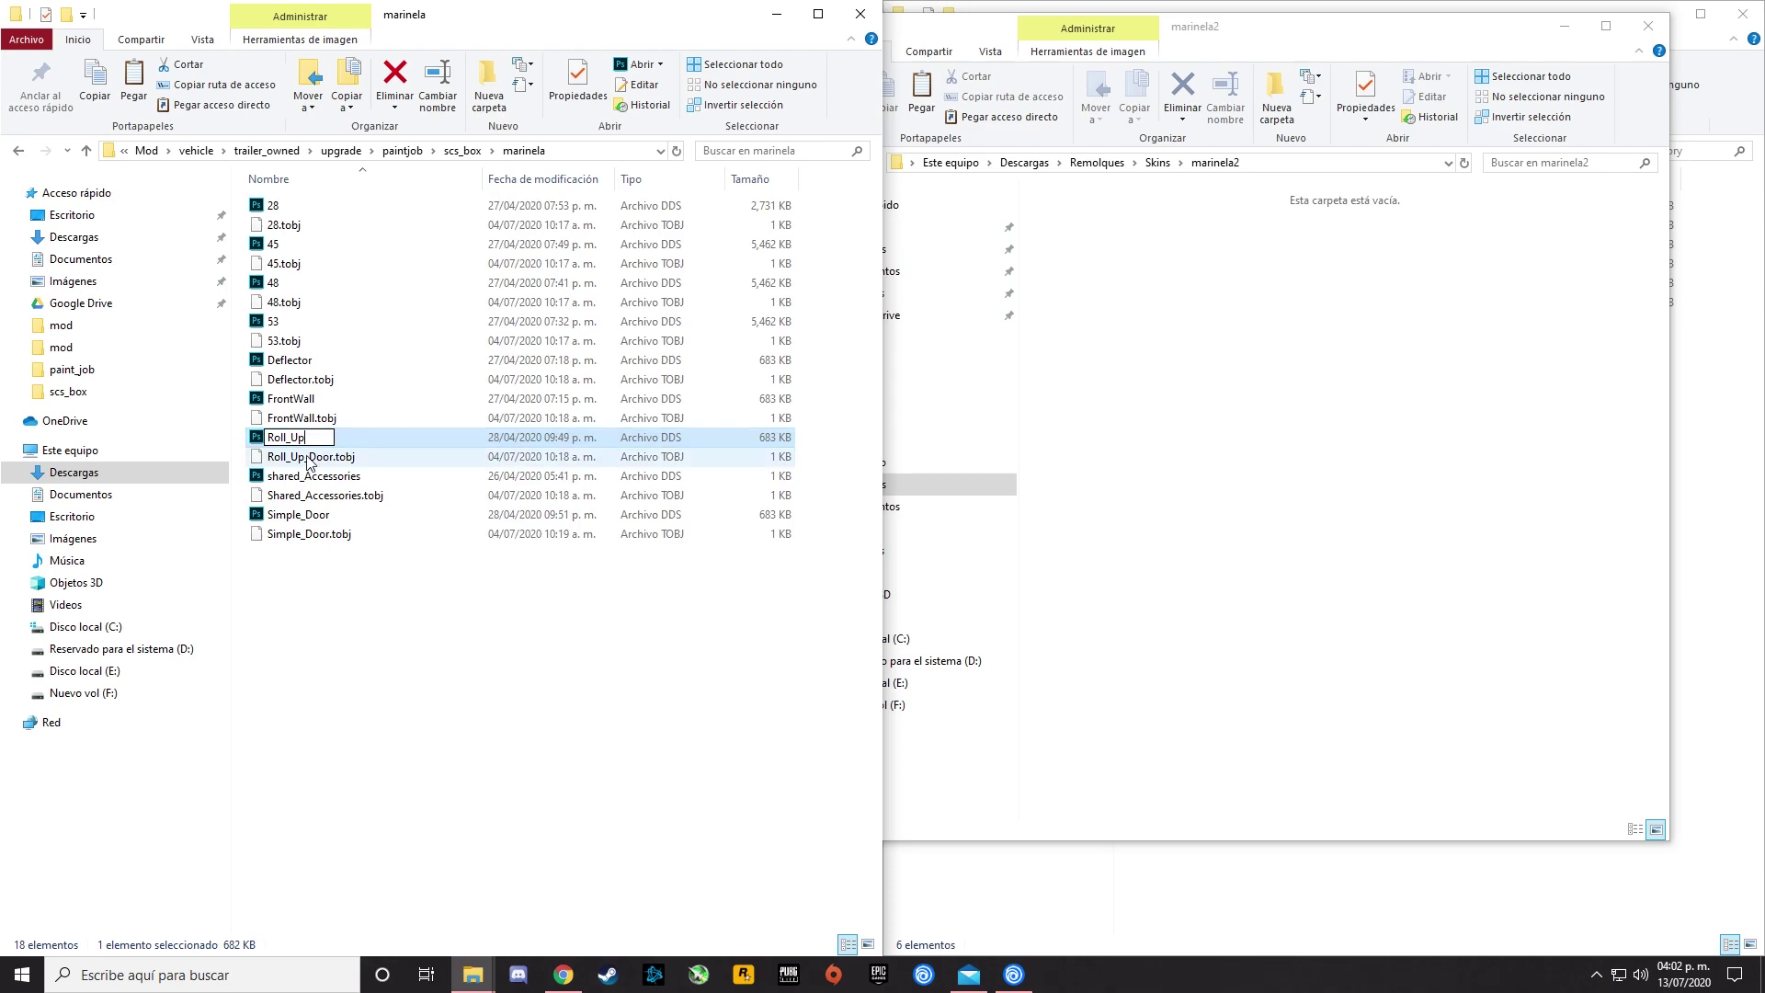
Rename Roll_Up_Door.tobj in the marinela folder to Roll_Up.tobj.
click(295, 463)
right_click(292, 458)
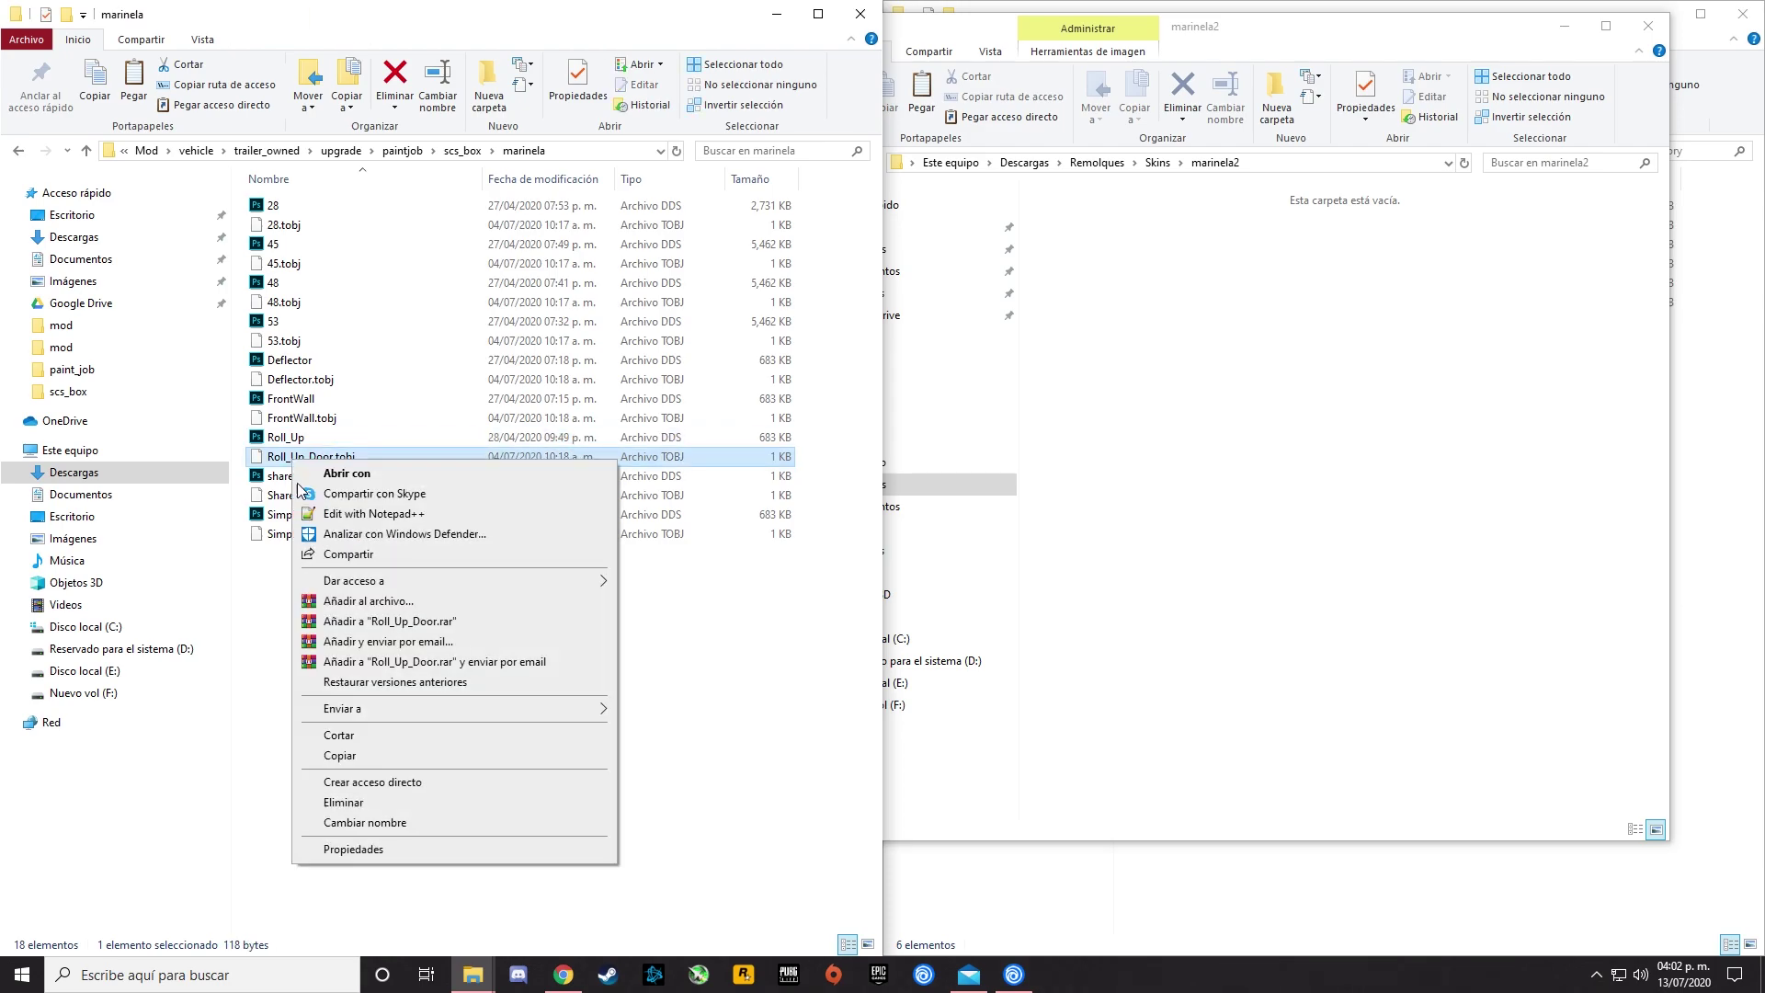
click(405, 813)
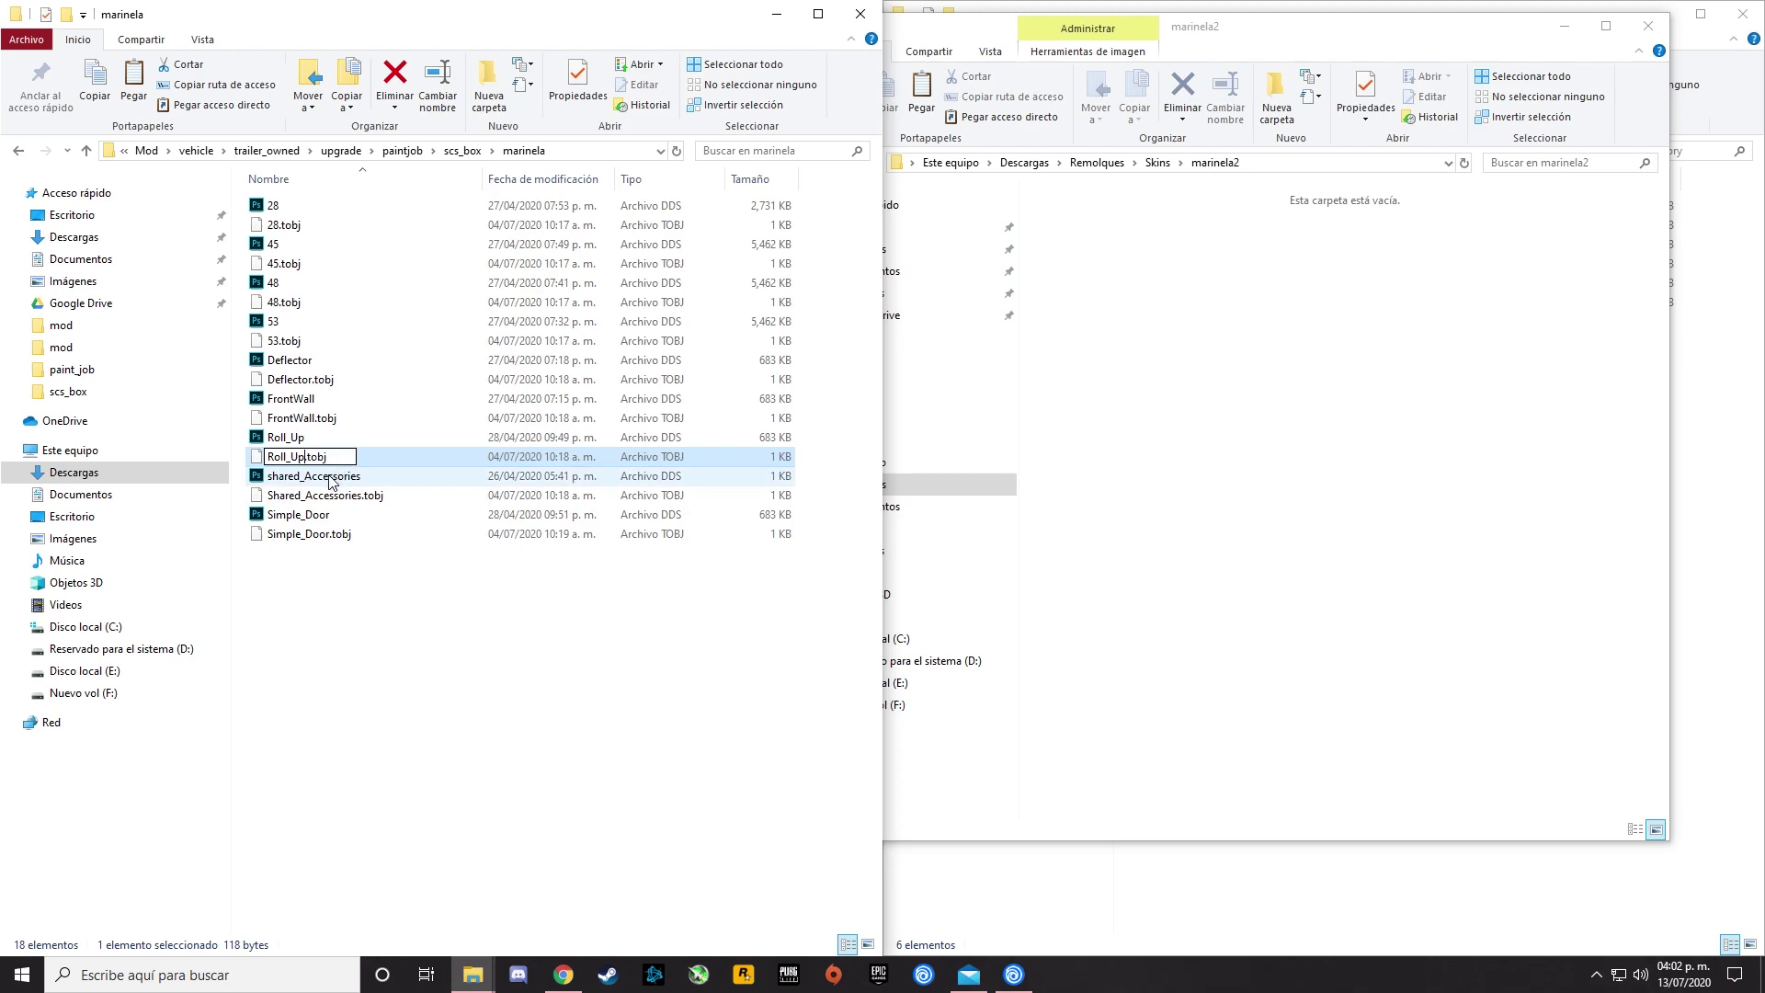
Rename the shared_Accessories DDS file in the marinela folder to Accessories.
click(311, 478)
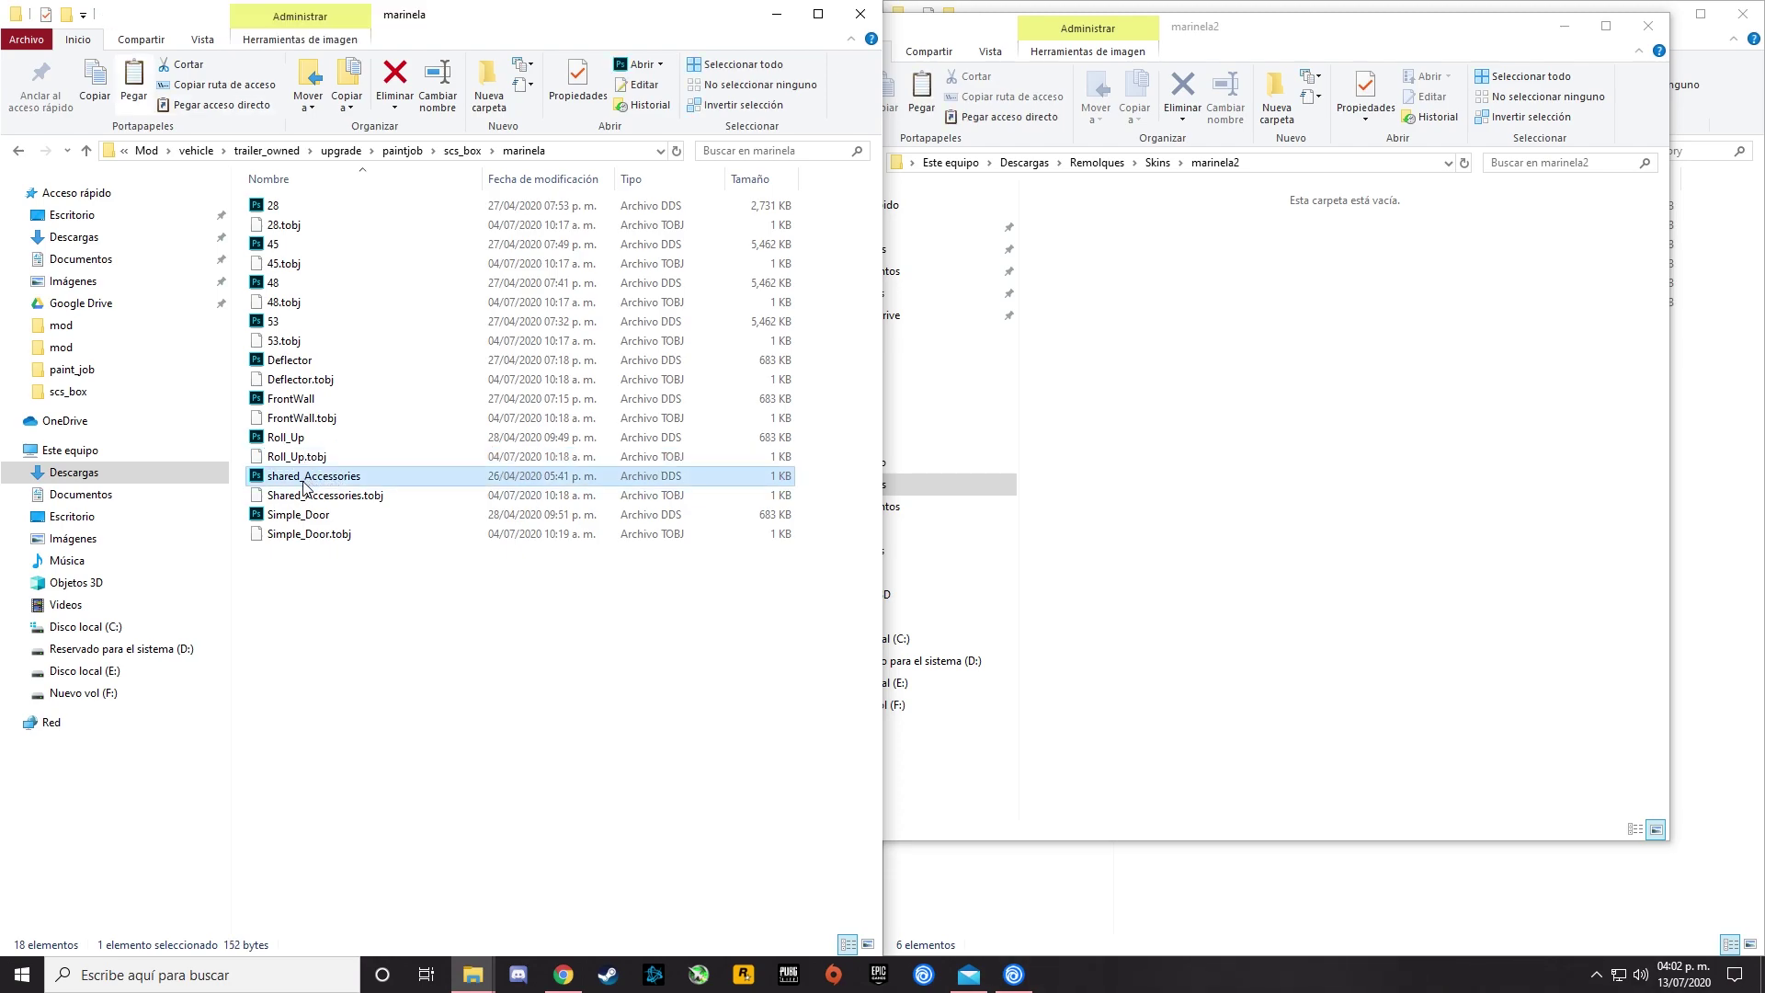
right_click(304, 485)
click(372, 889)
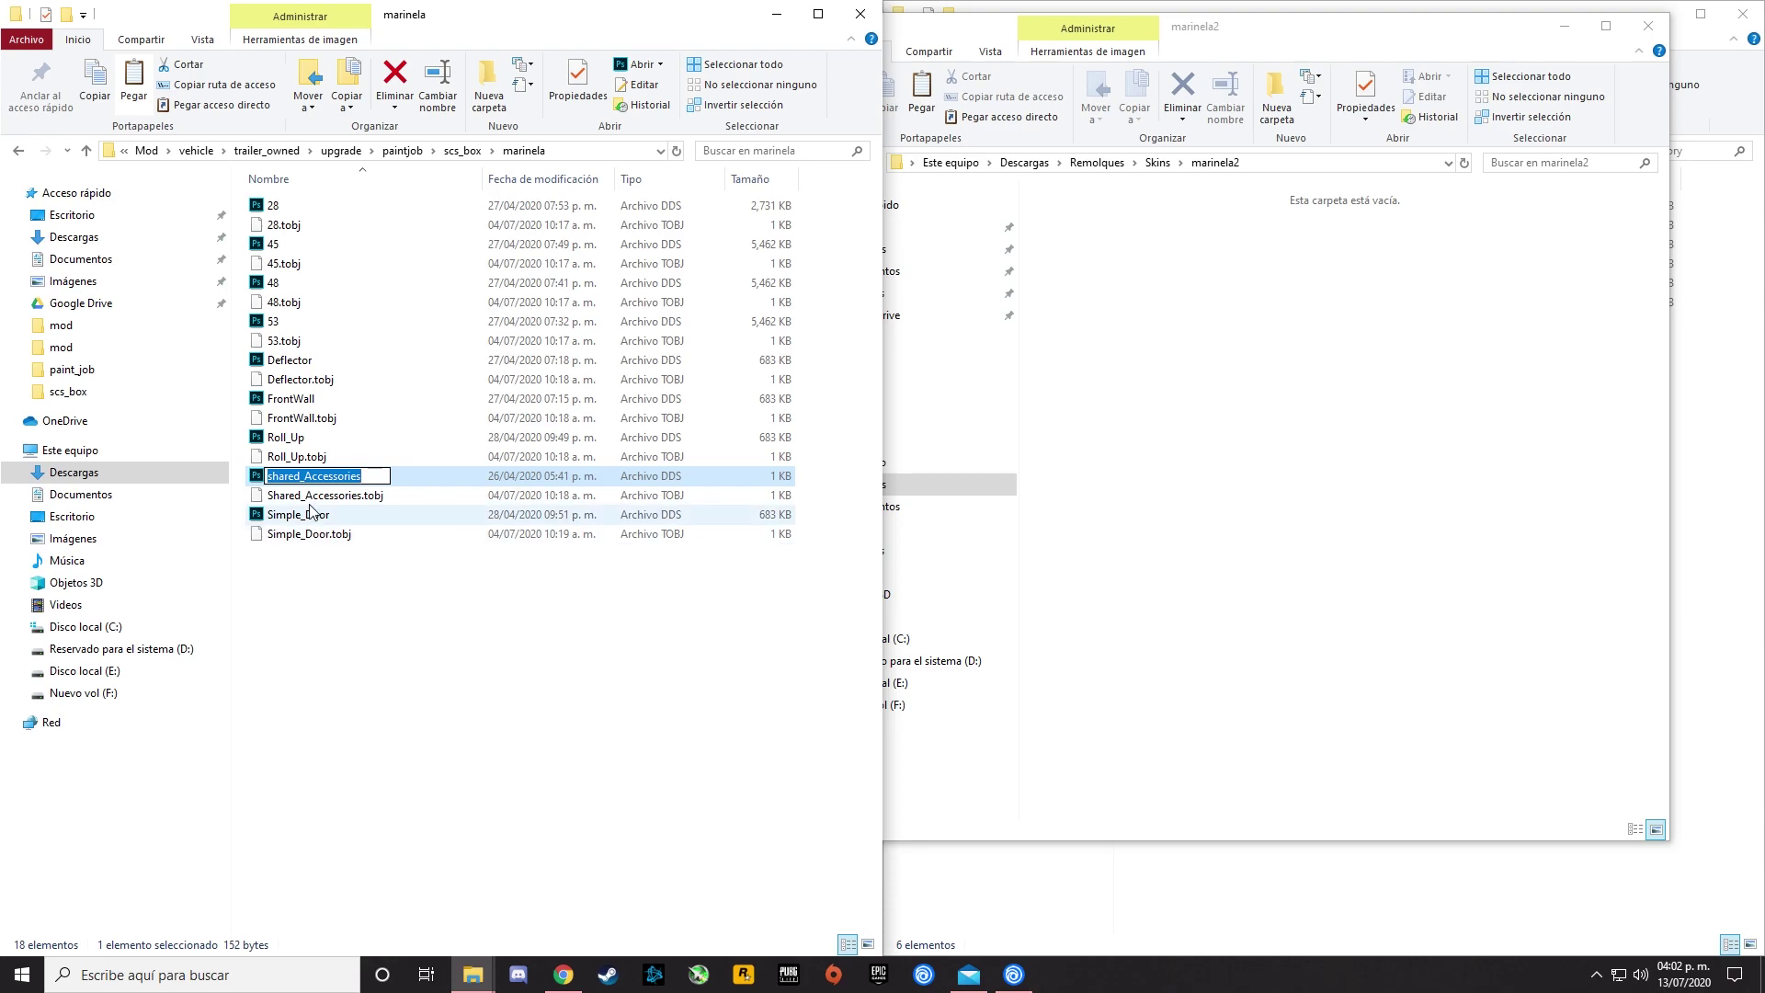
click(305, 476)
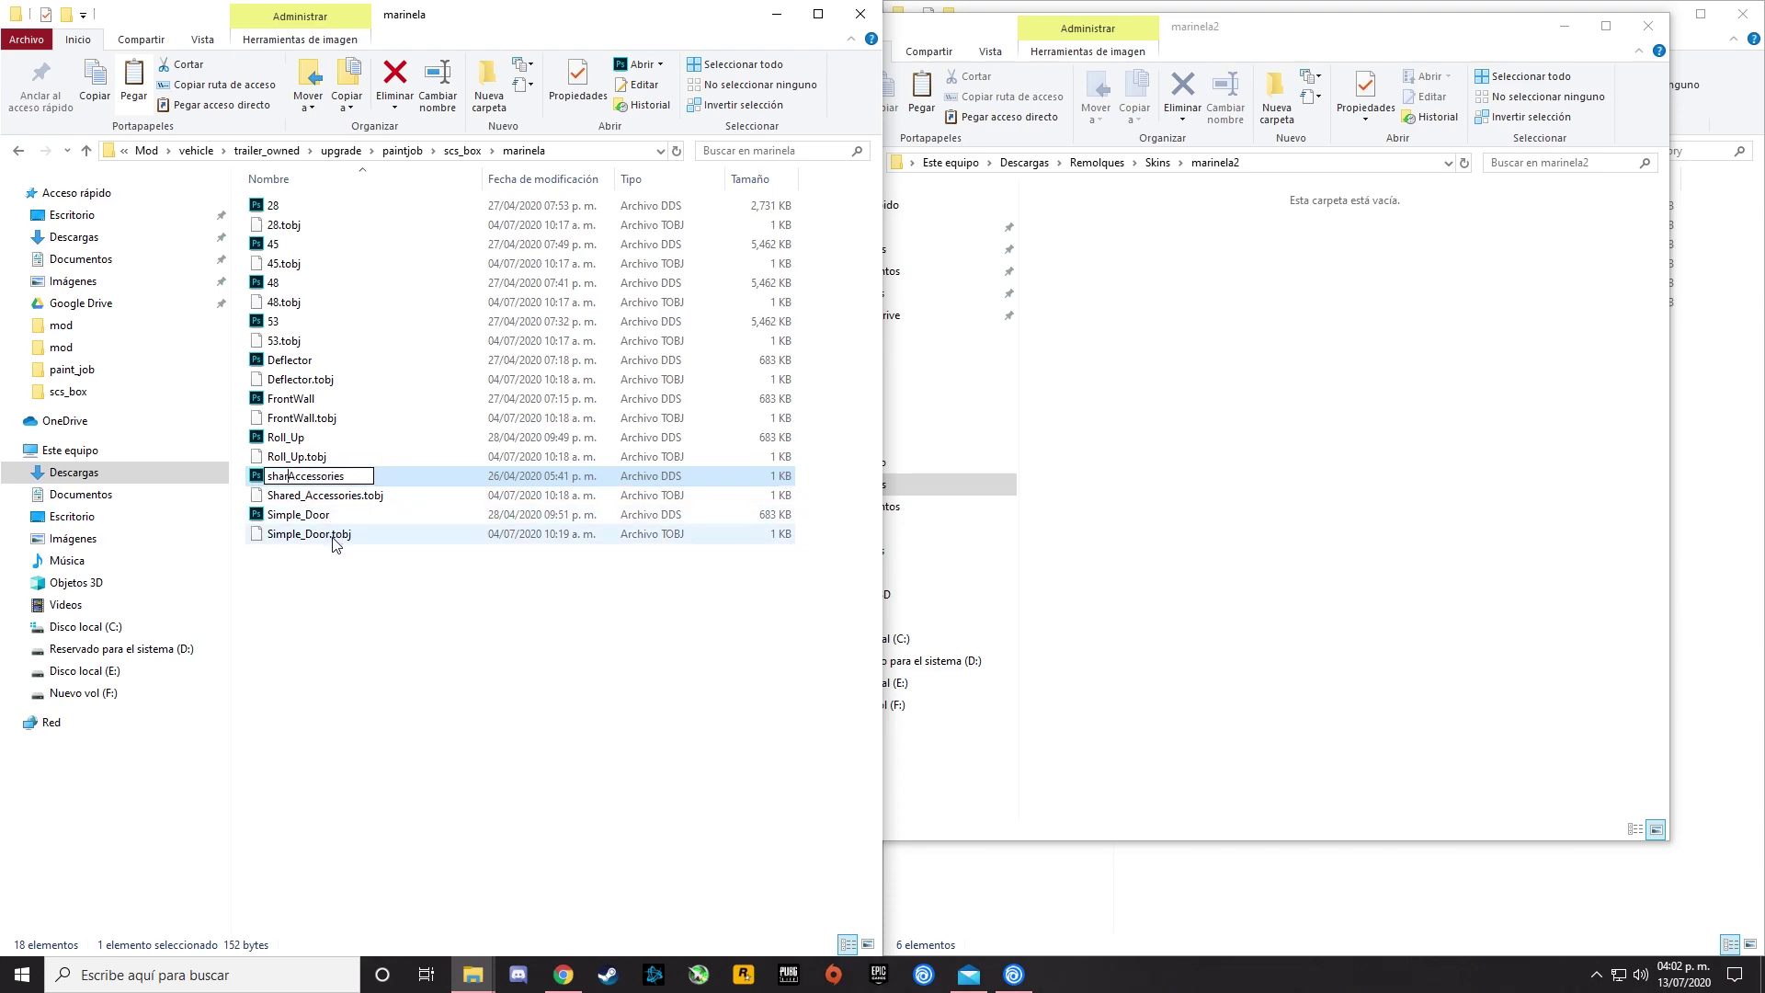
key(BackSpace)
key(BackSpace)
Rename Shared_Accessories.tobj in the marinela folder to Accessories.tobj.
click(313, 497)
right_click(312, 498)
click(385, 862)
click(306, 497)
key(BackSpace)
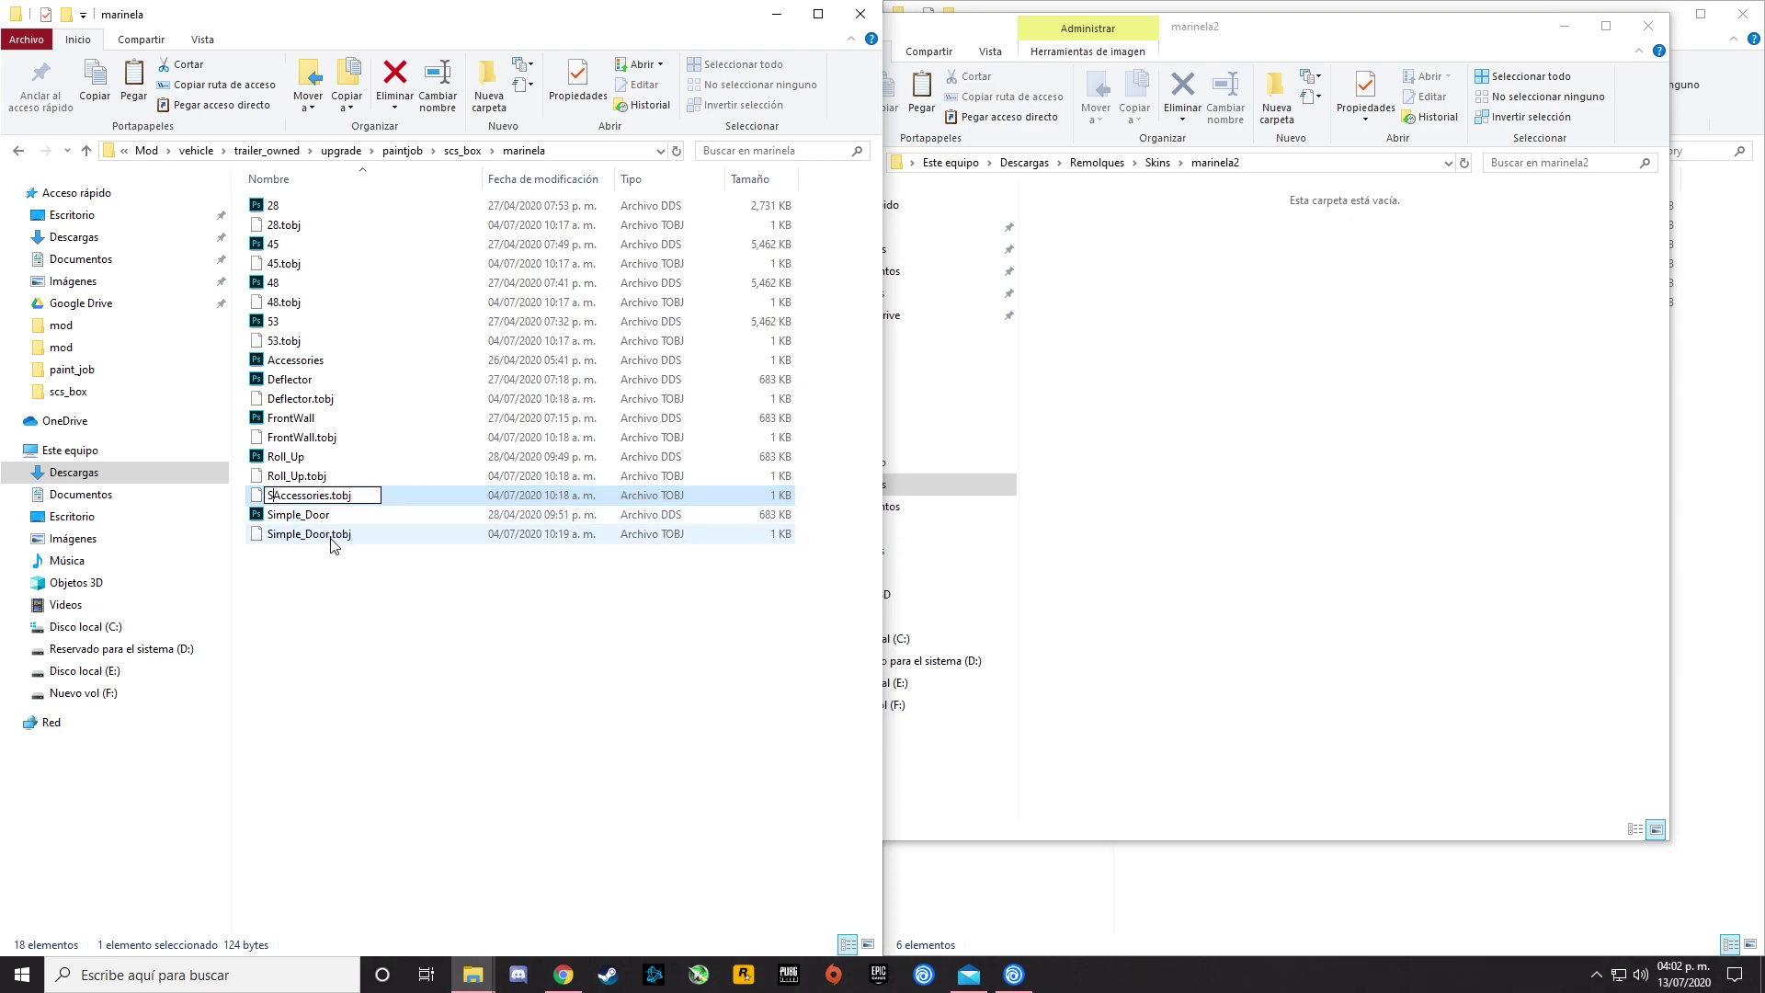
Shorten the name of the Simple_Door DDS file in the marinela folder to Simple.
click(314, 515)
right_click(314, 515)
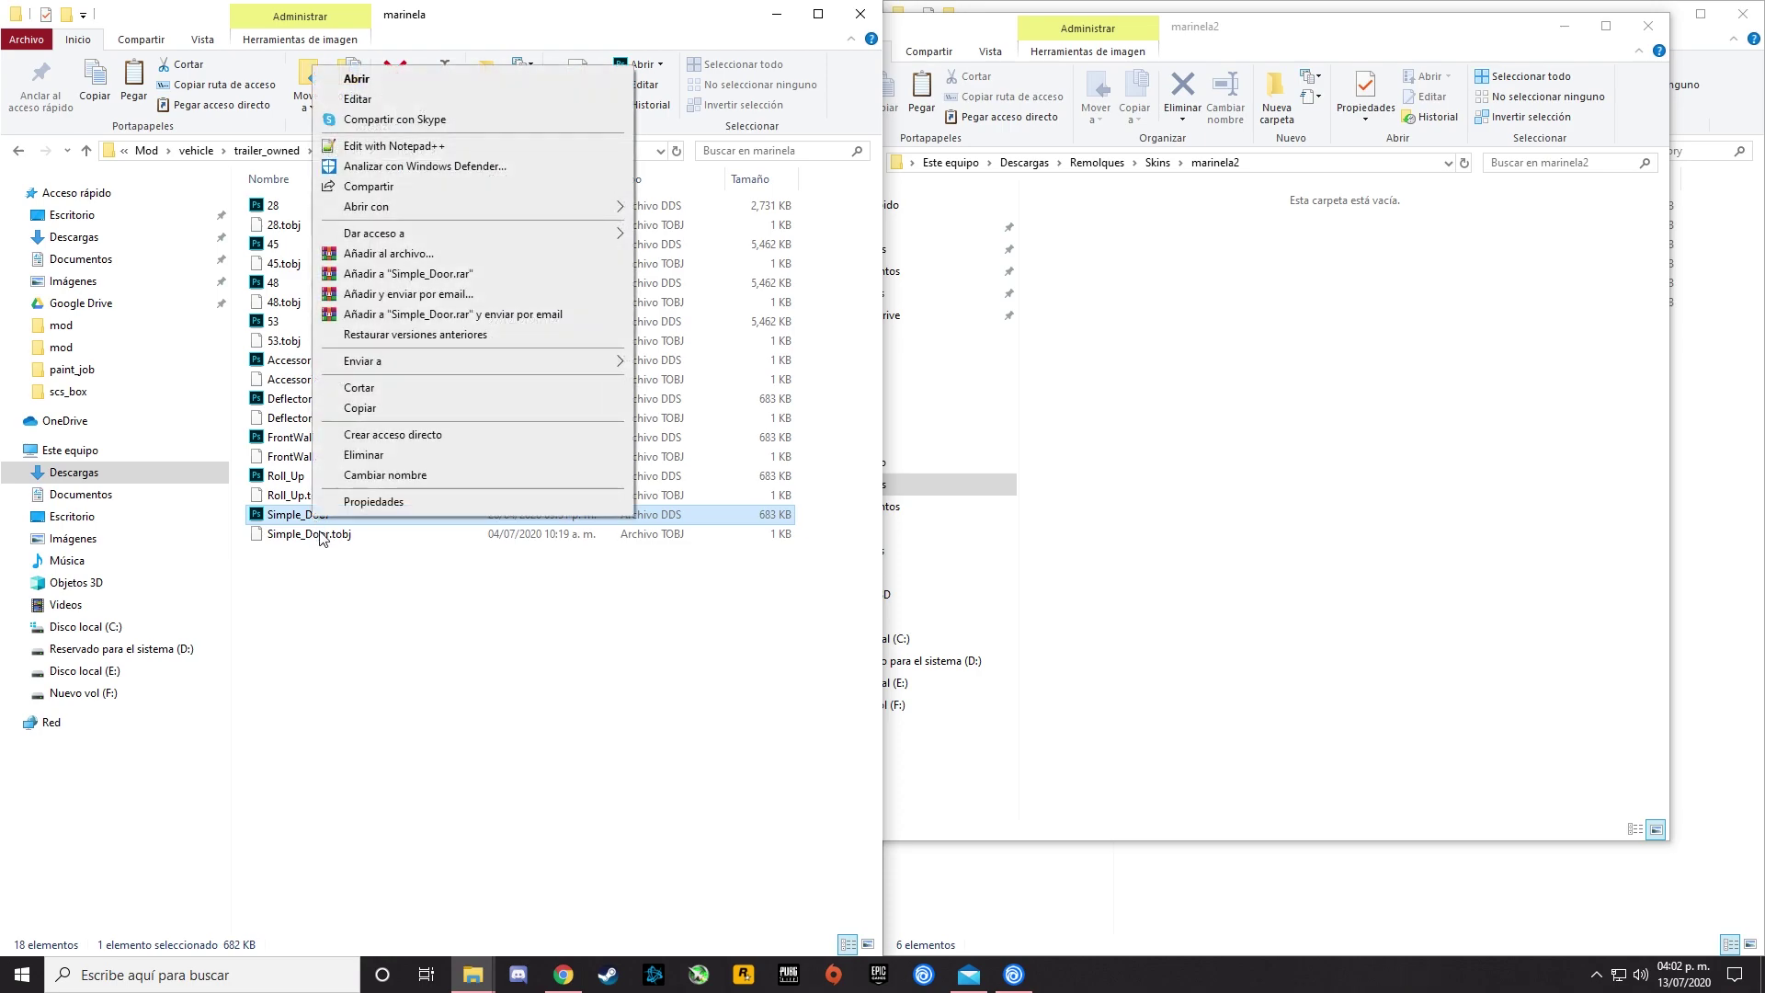
click(385, 475)
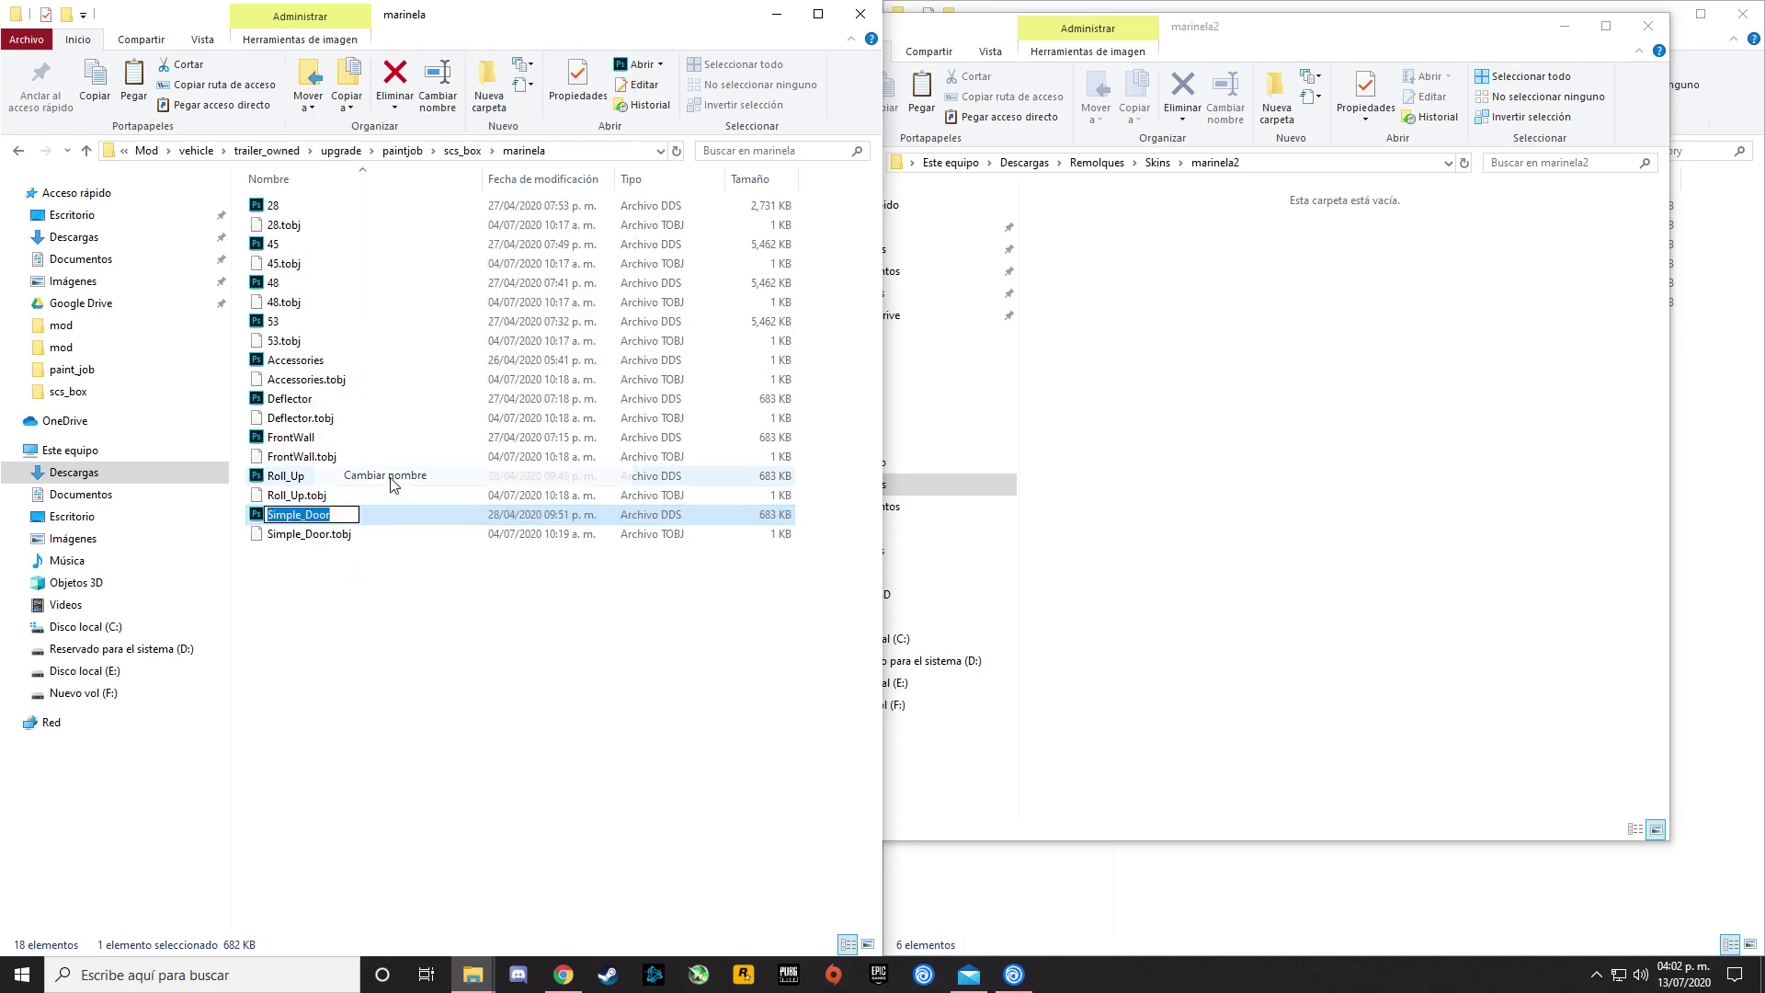
Rename Simple_Door.tobj in the marinela folder to Simple.tobj.
click(317, 533)
right_click(317, 533)
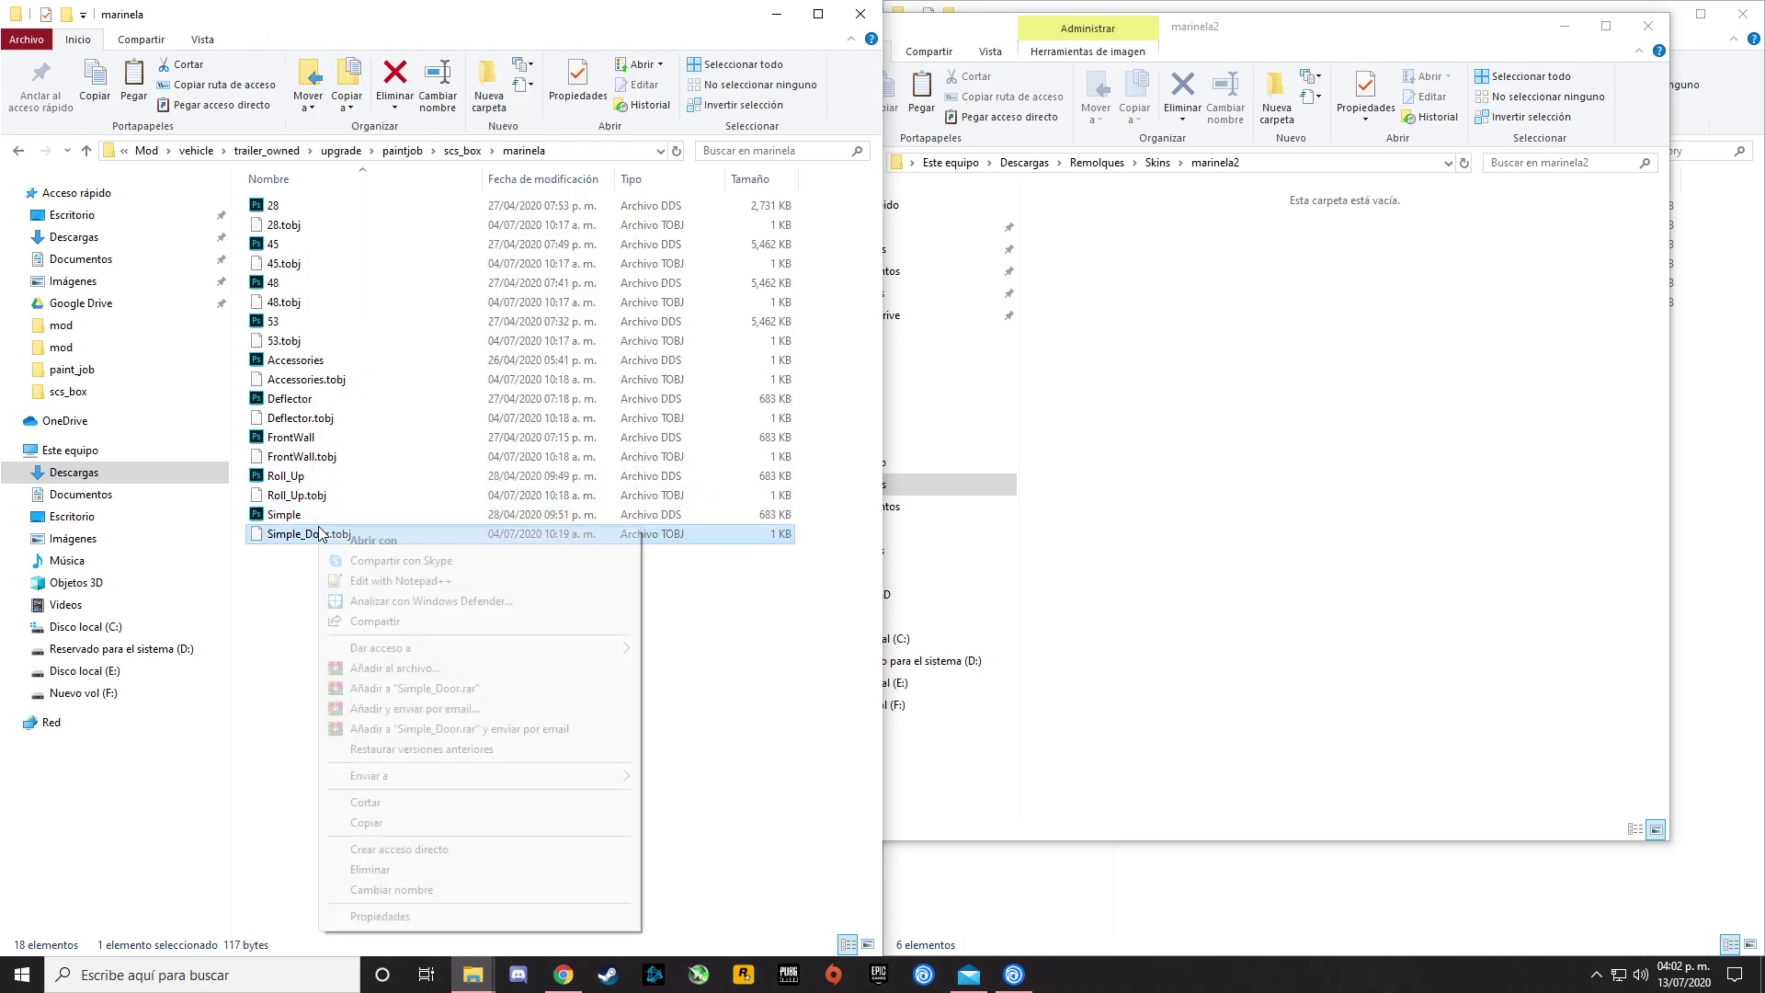
click(405, 889)
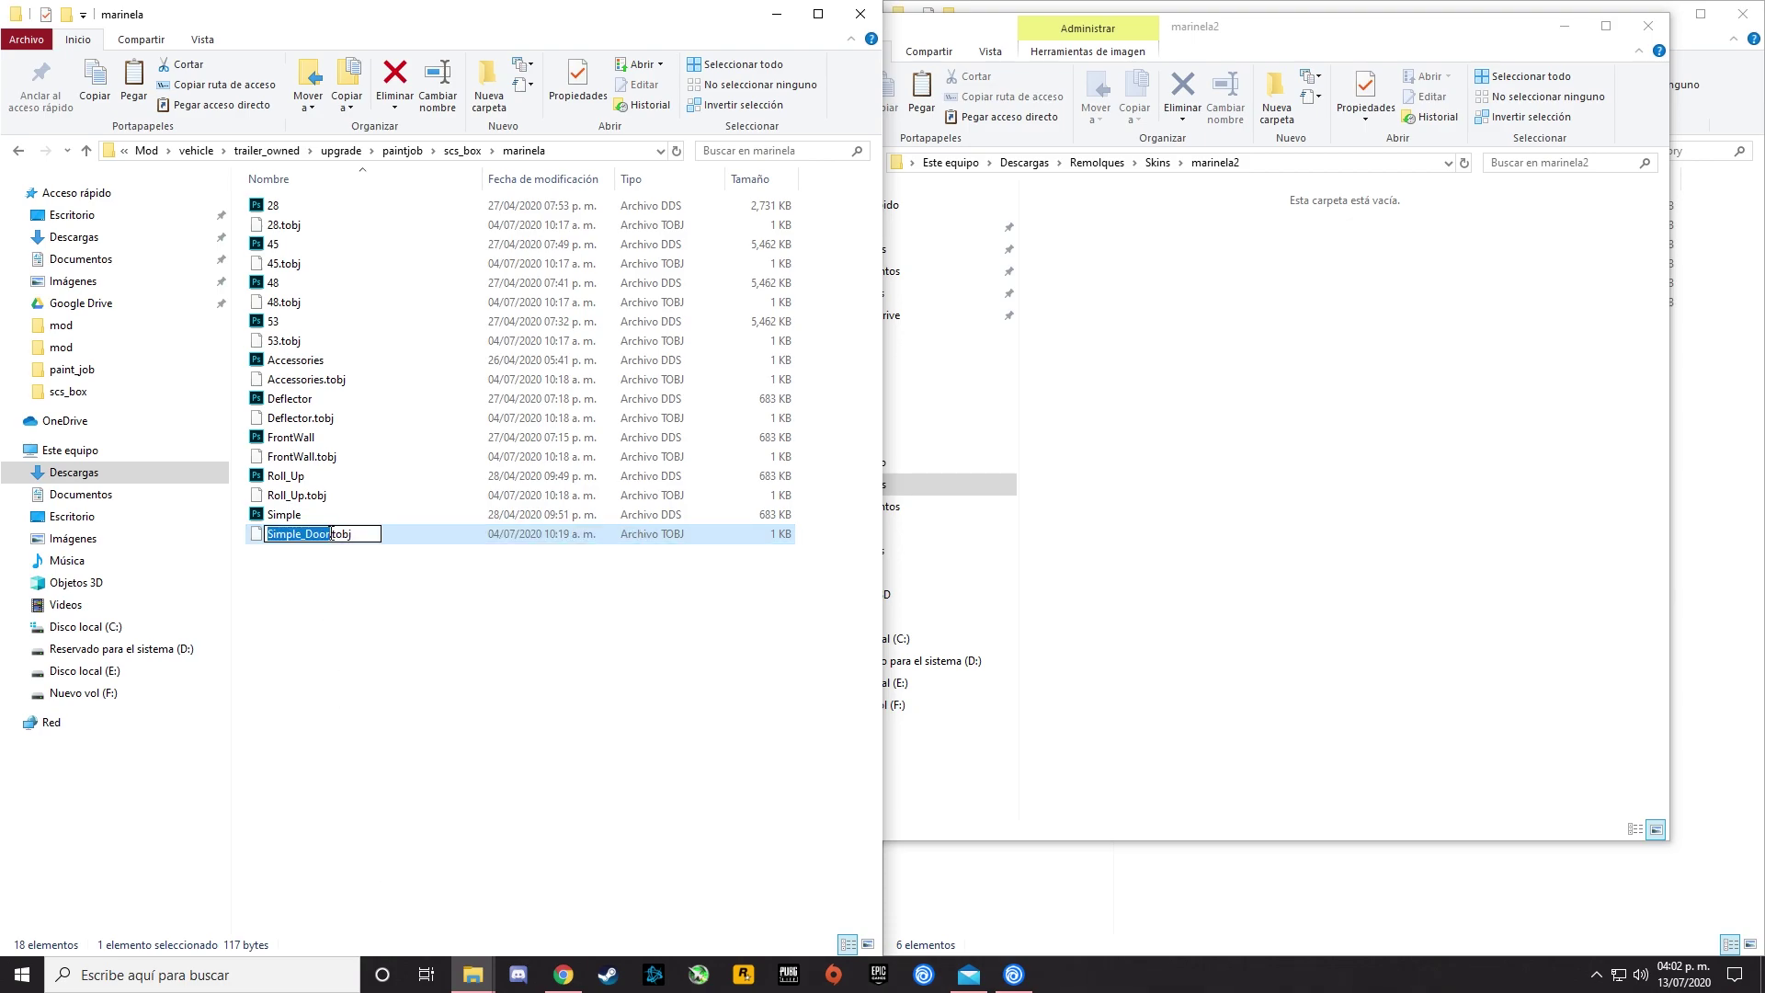
click(333, 614)
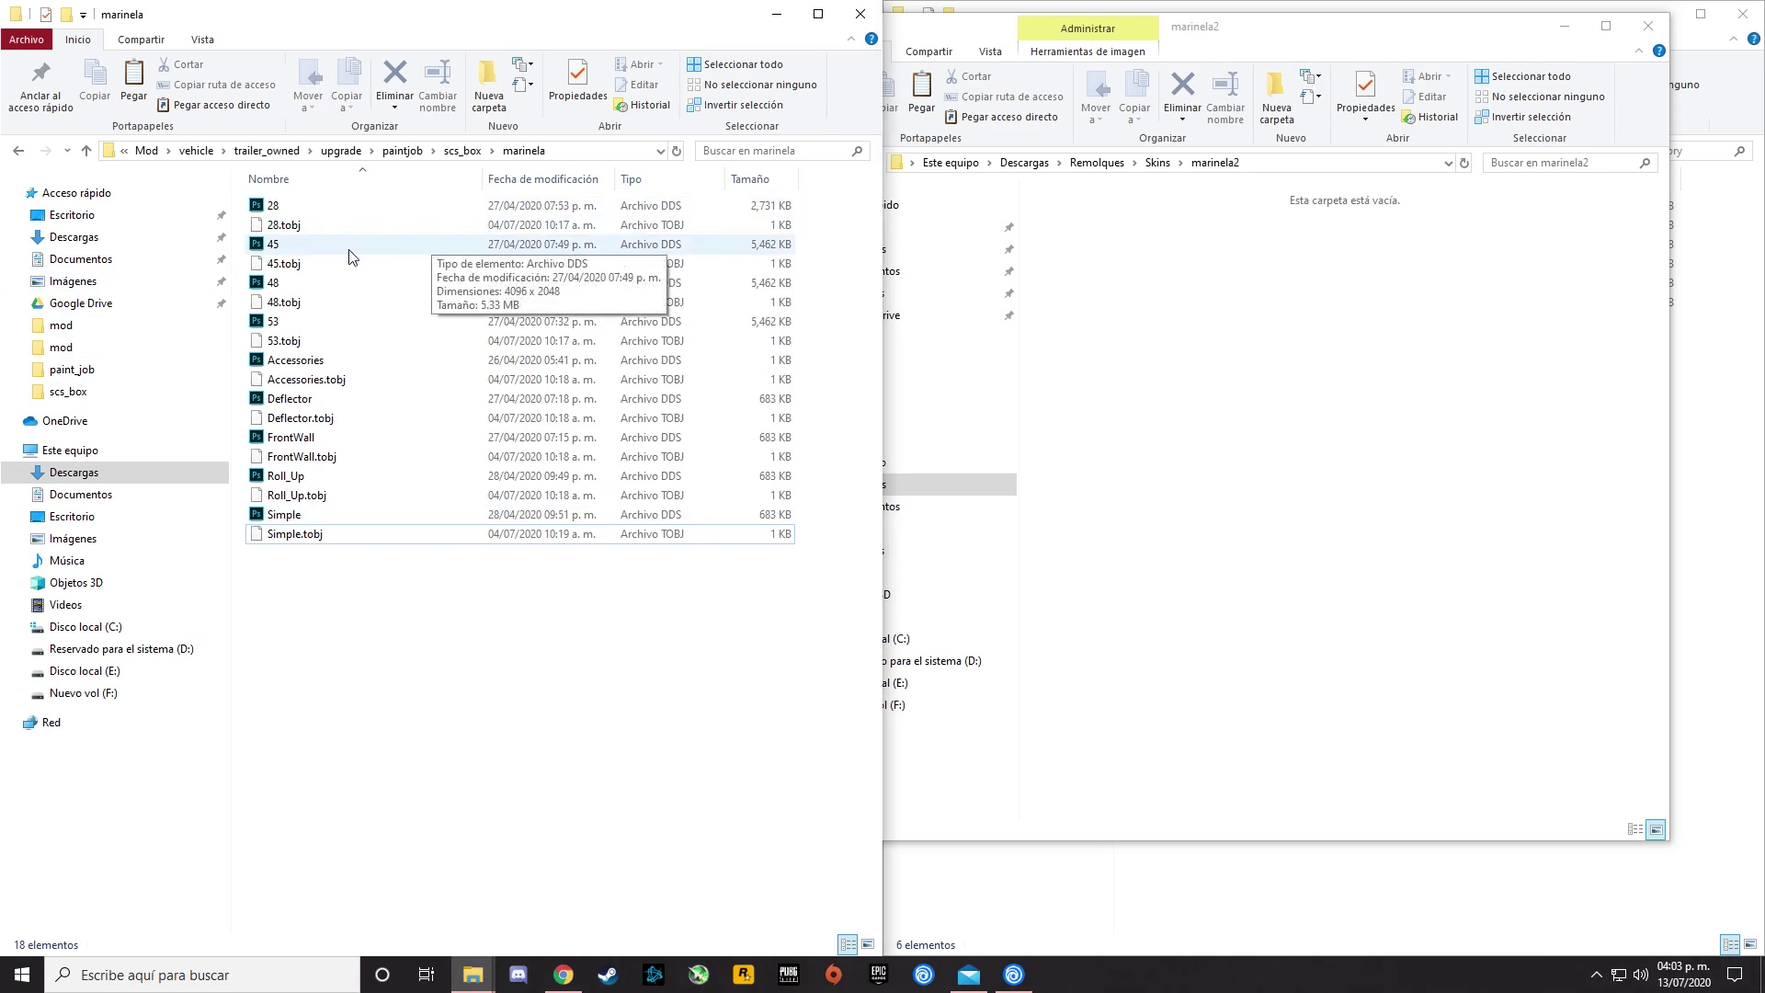
Launch ATS Mods Studio from the ATS_Mods_Studio_0-1-2-2 folder inside Agregar mods a ats o ets studio in Descargas.
click(302, 227)
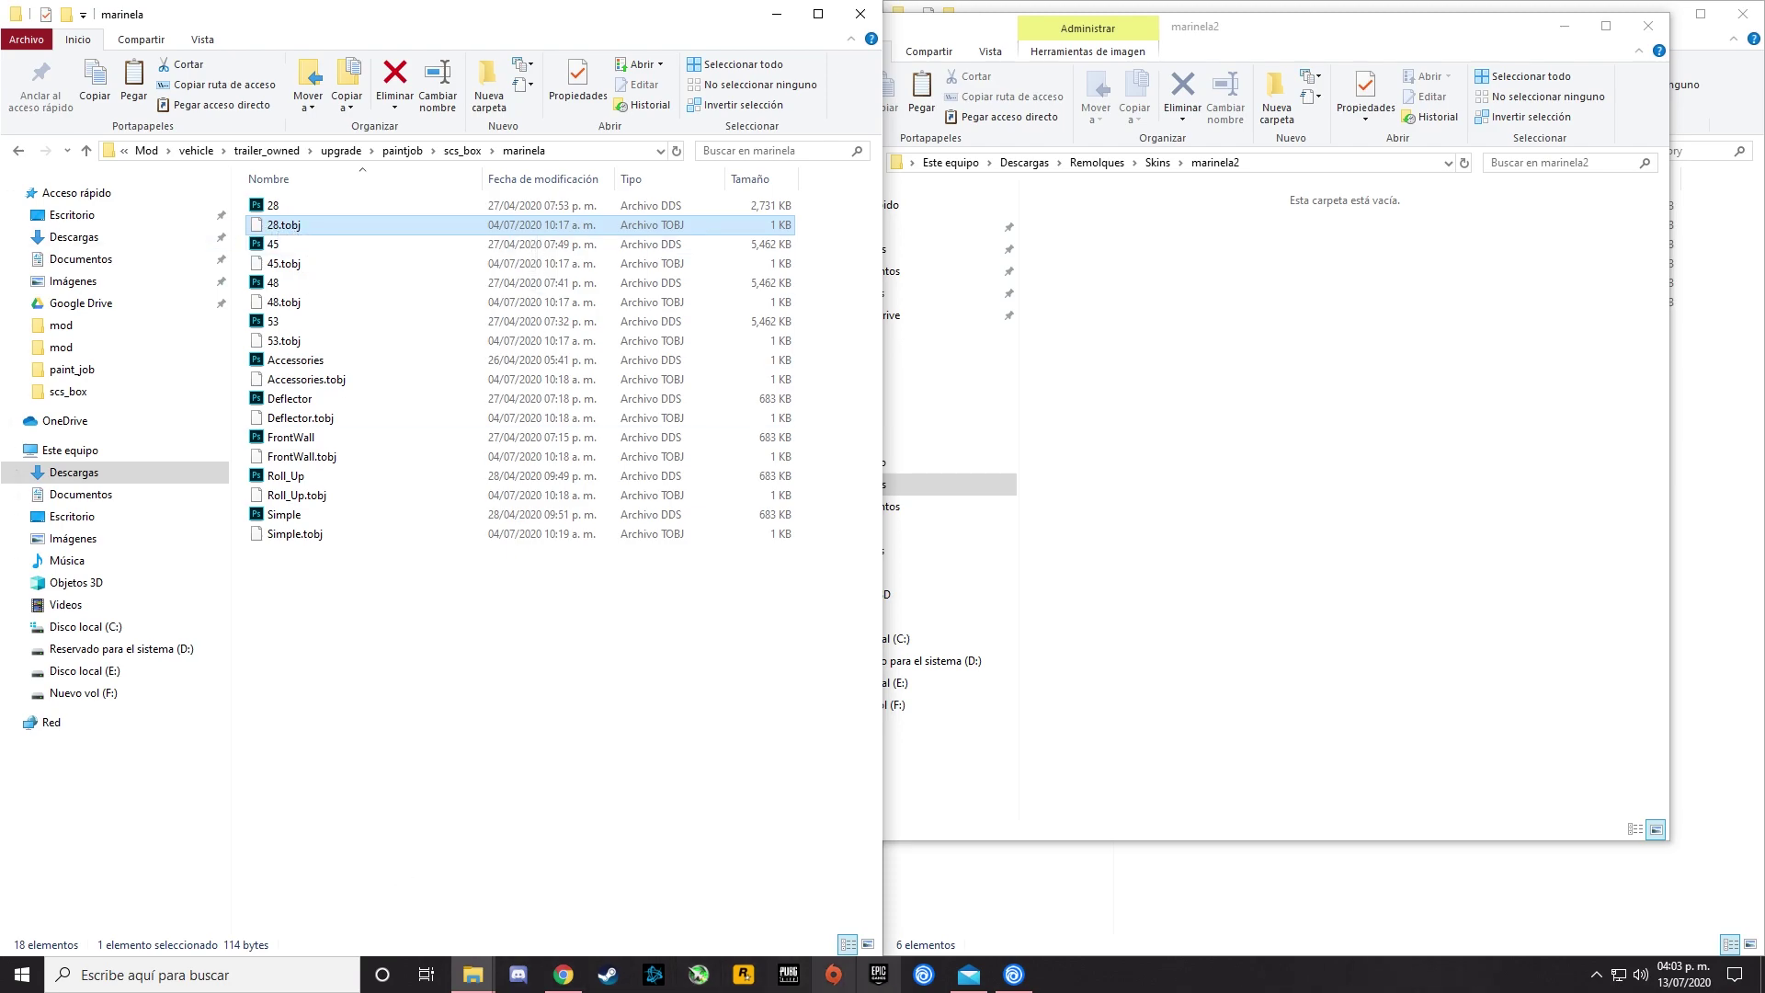
click(1233, 685)
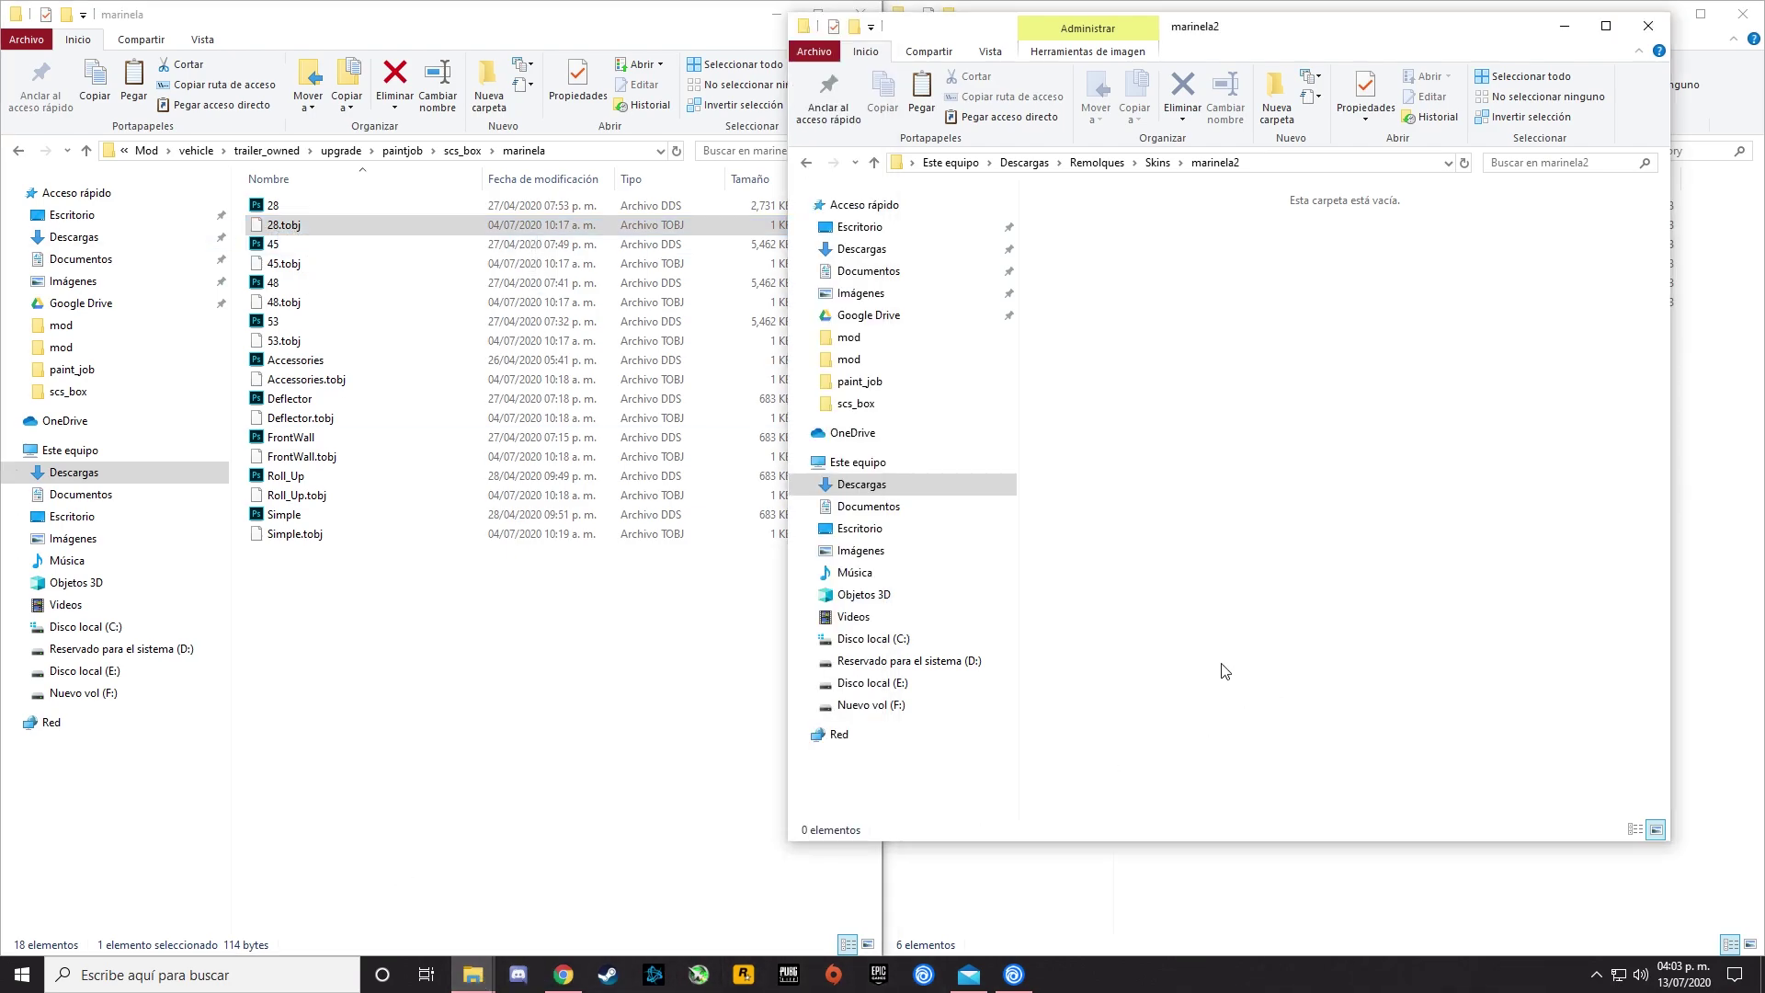
click(815, 166)
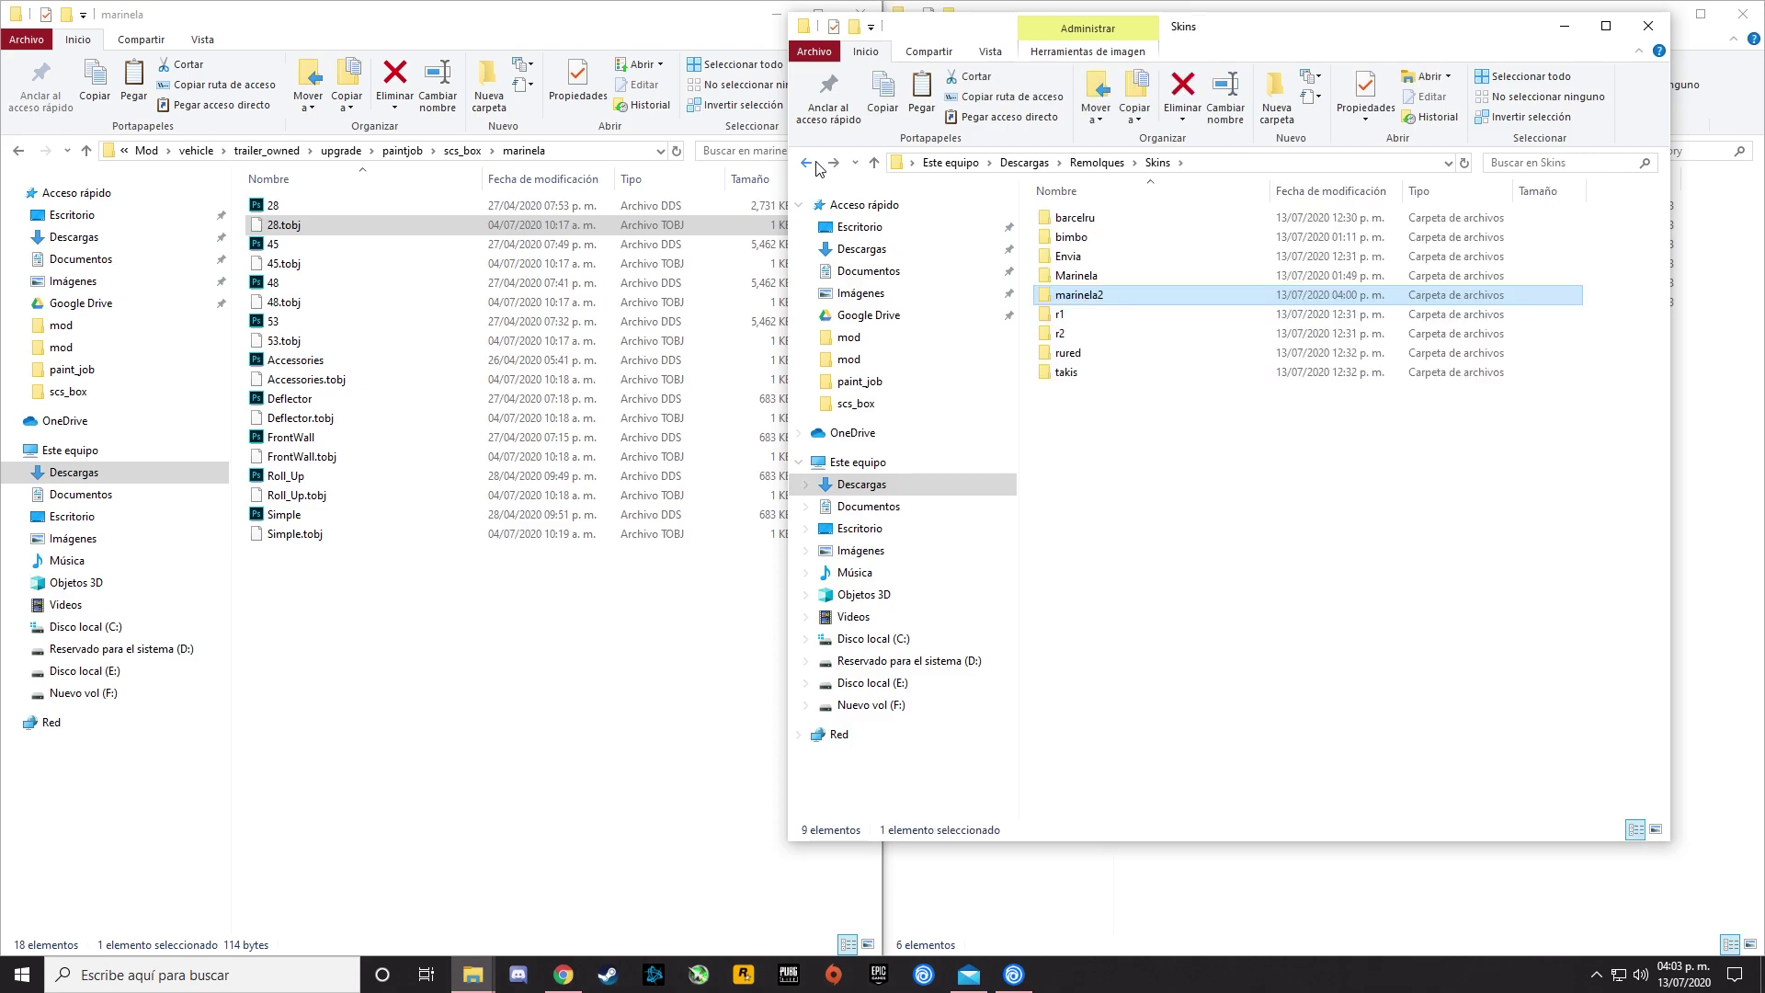
click(815, 166)
click(815, 166)
scroll(1232, 662, down, 5)
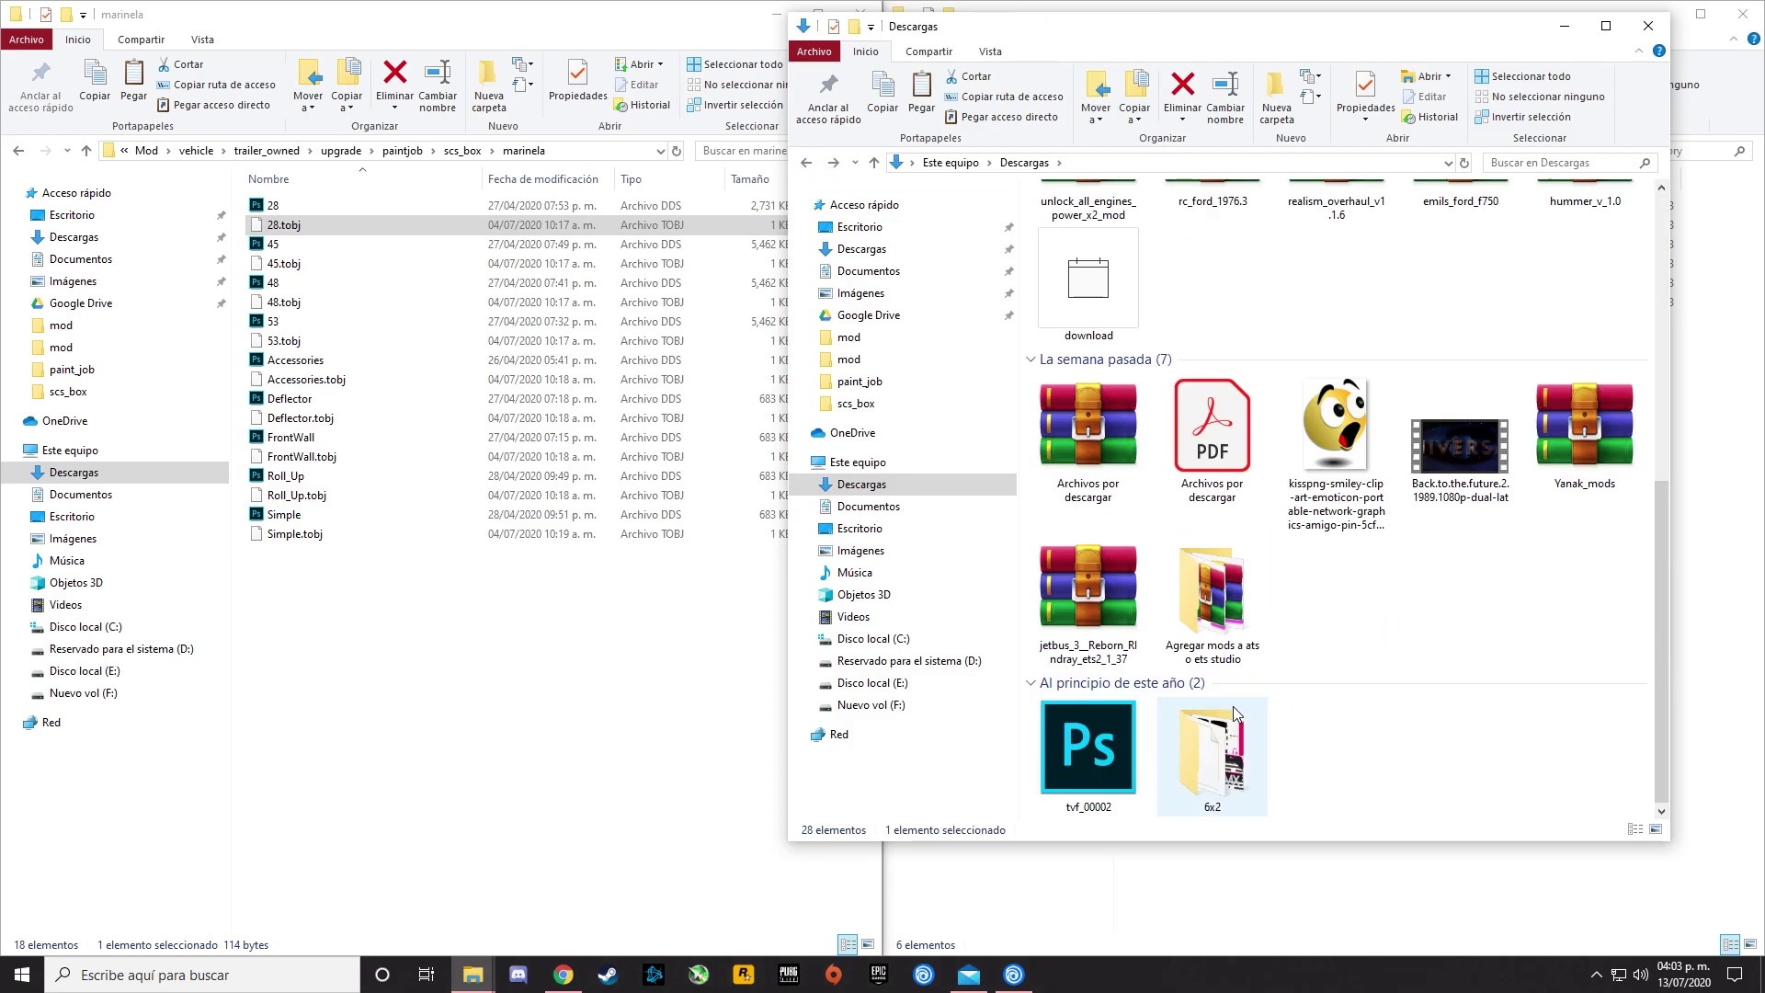
double_click(1229, 662)
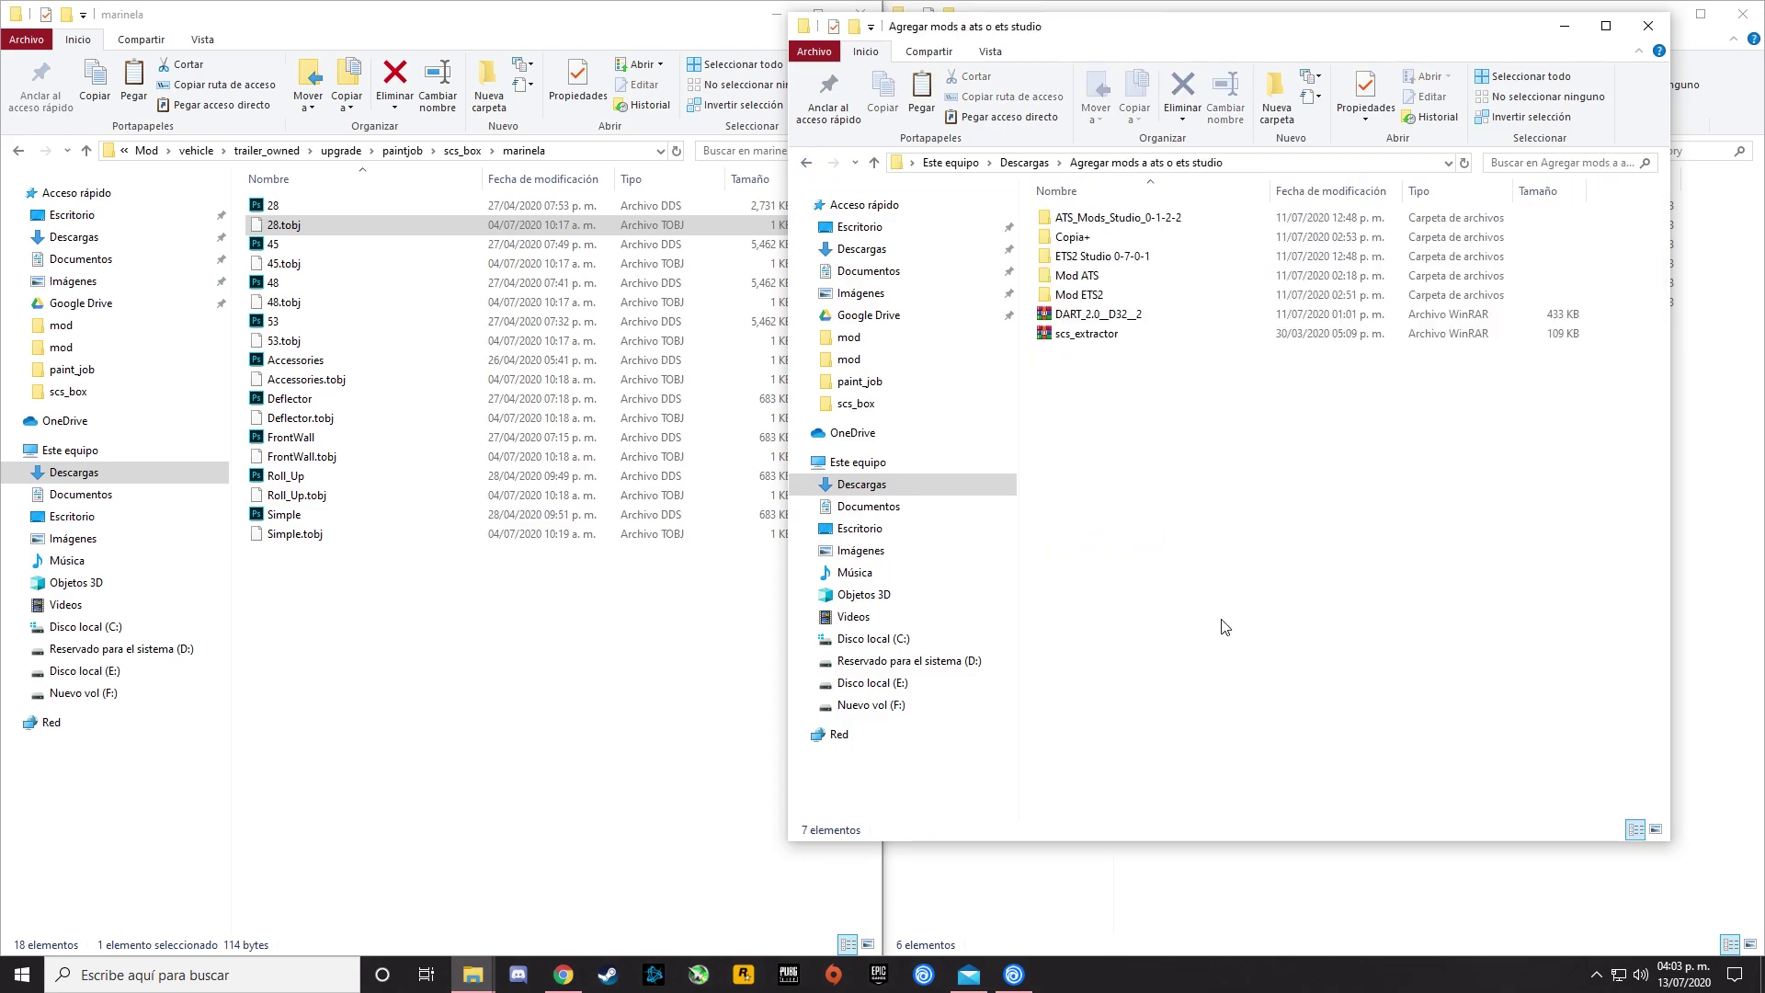
double_click(1099, 223)
click(1082, 411)
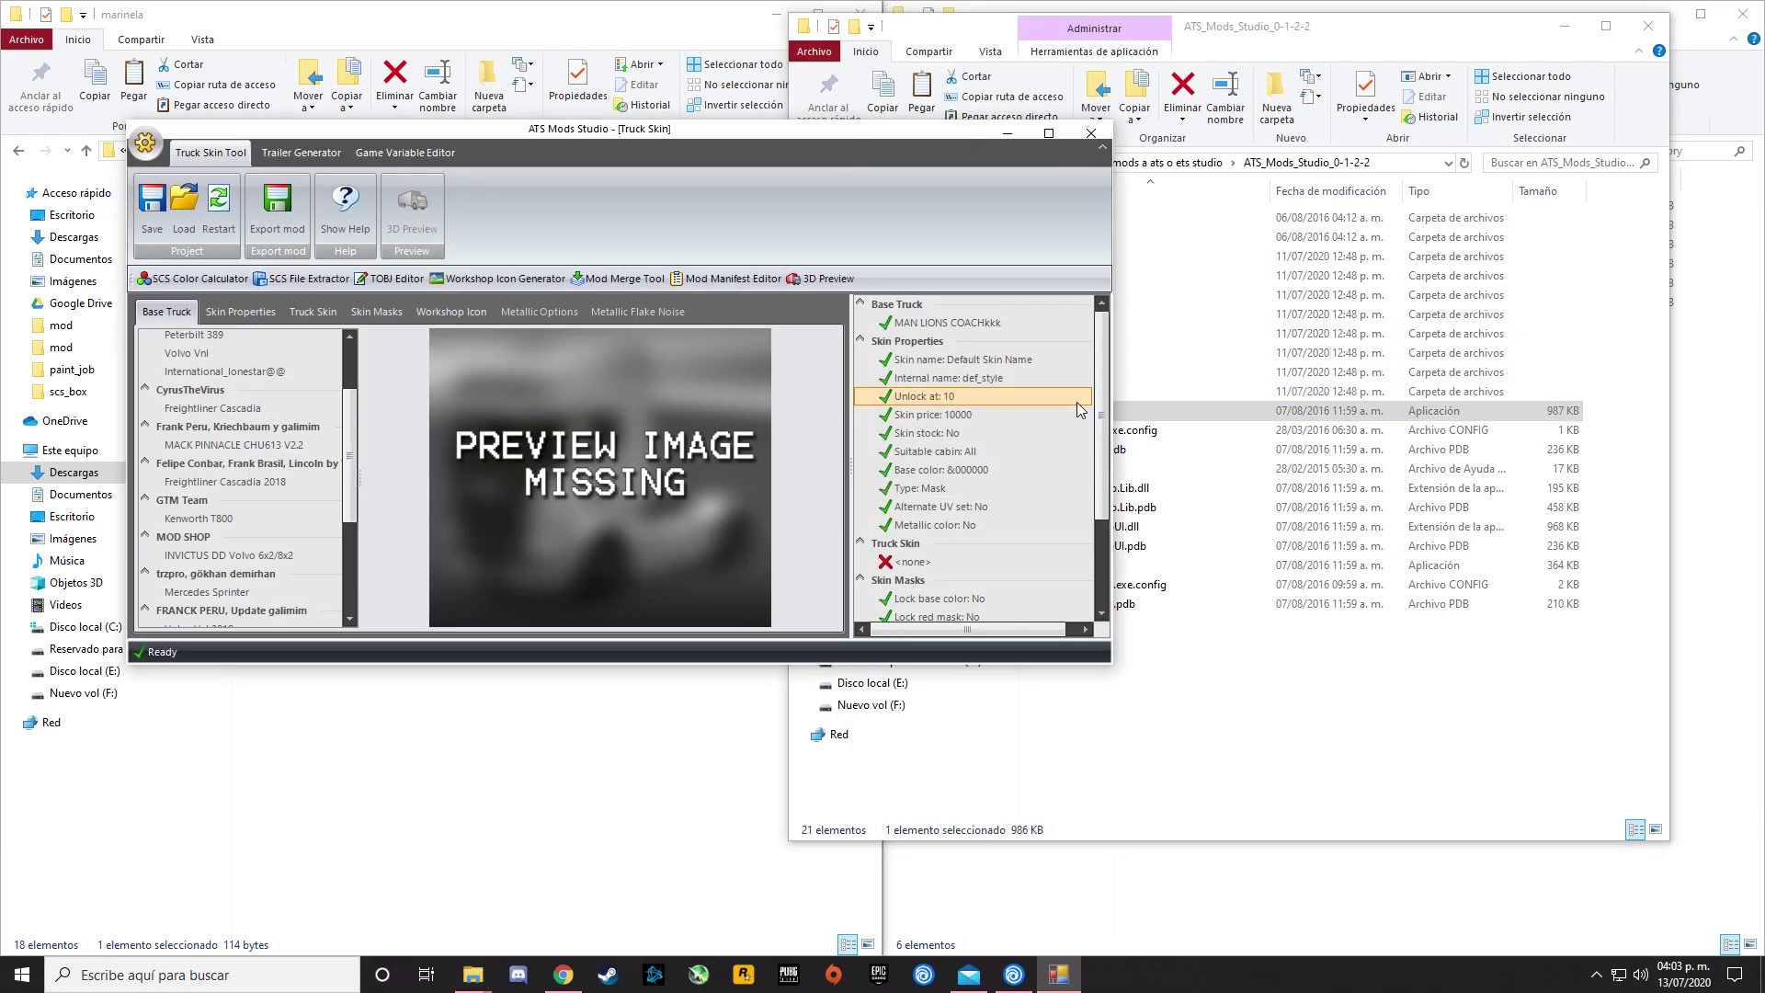
Move the ATS Mods Studio and Explorer windows clear of the marinela file list and open the TOBJ Editor.
drag(792, 132, 1430, 163)
drag(1257, 30, 1445, 44)
drag(883, 160, 1057, 153)
click(1188, 302)
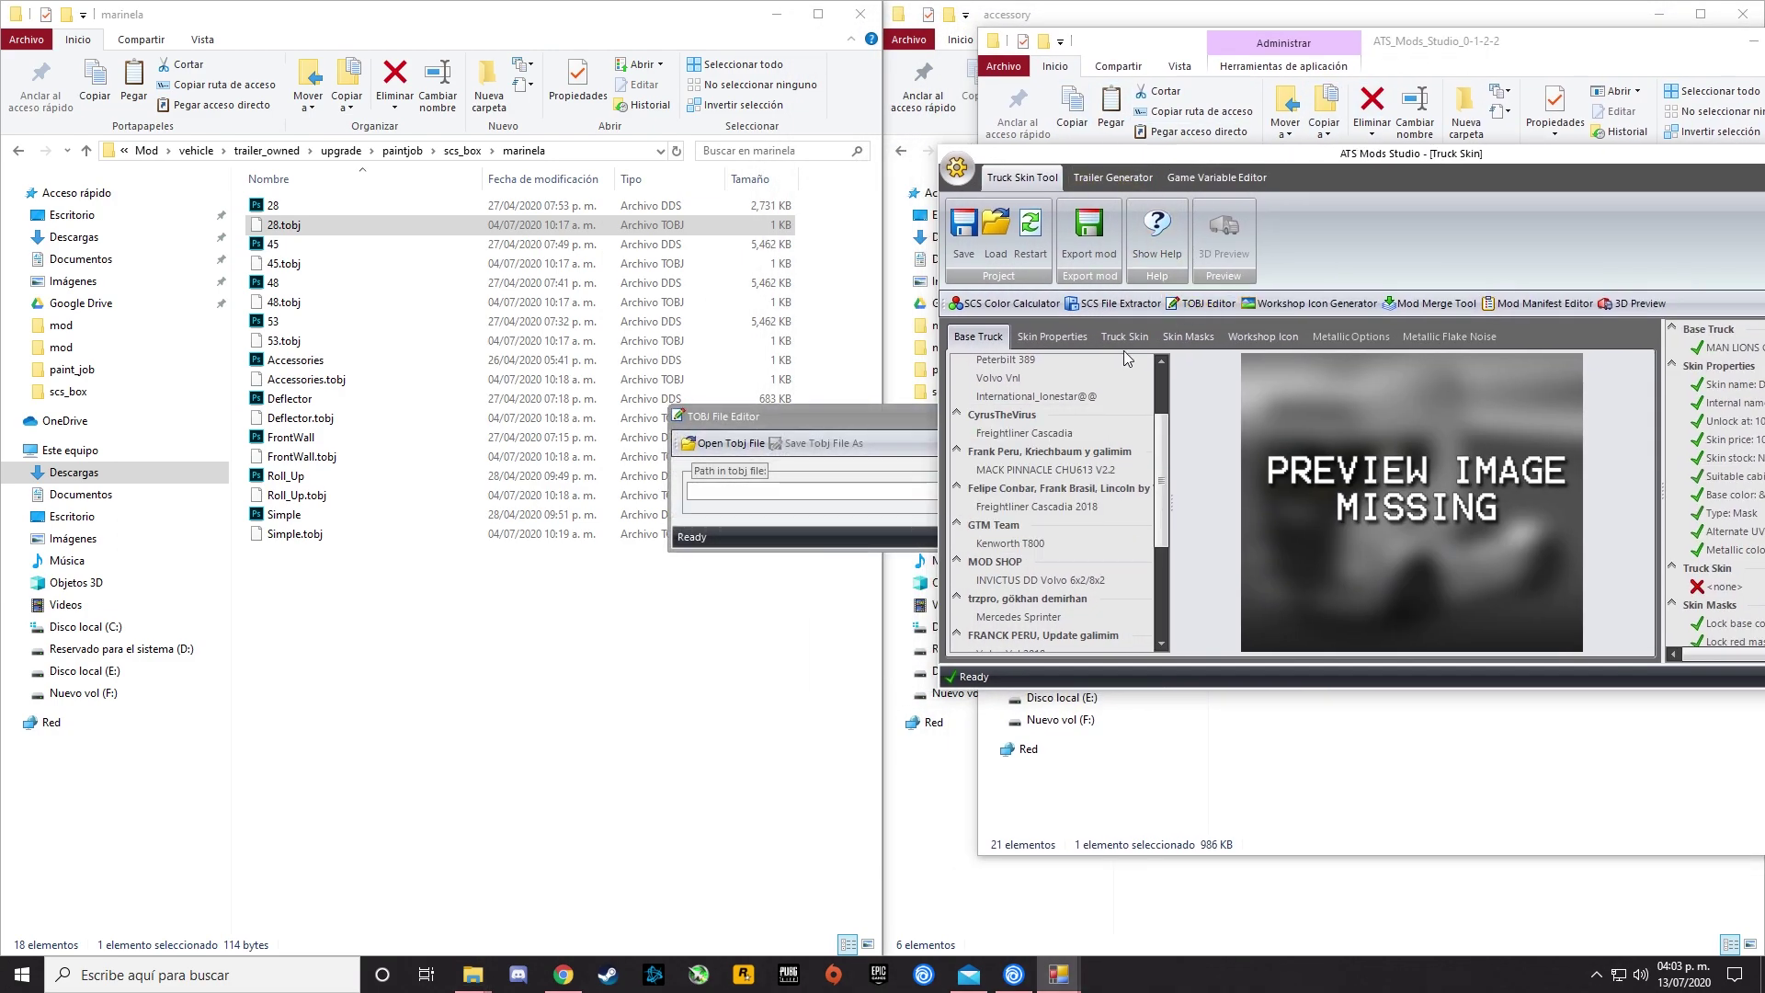
Open 28.tobj in the TOBJ editor, using the marinela folder's copied path to reach it.
click(723, 446)
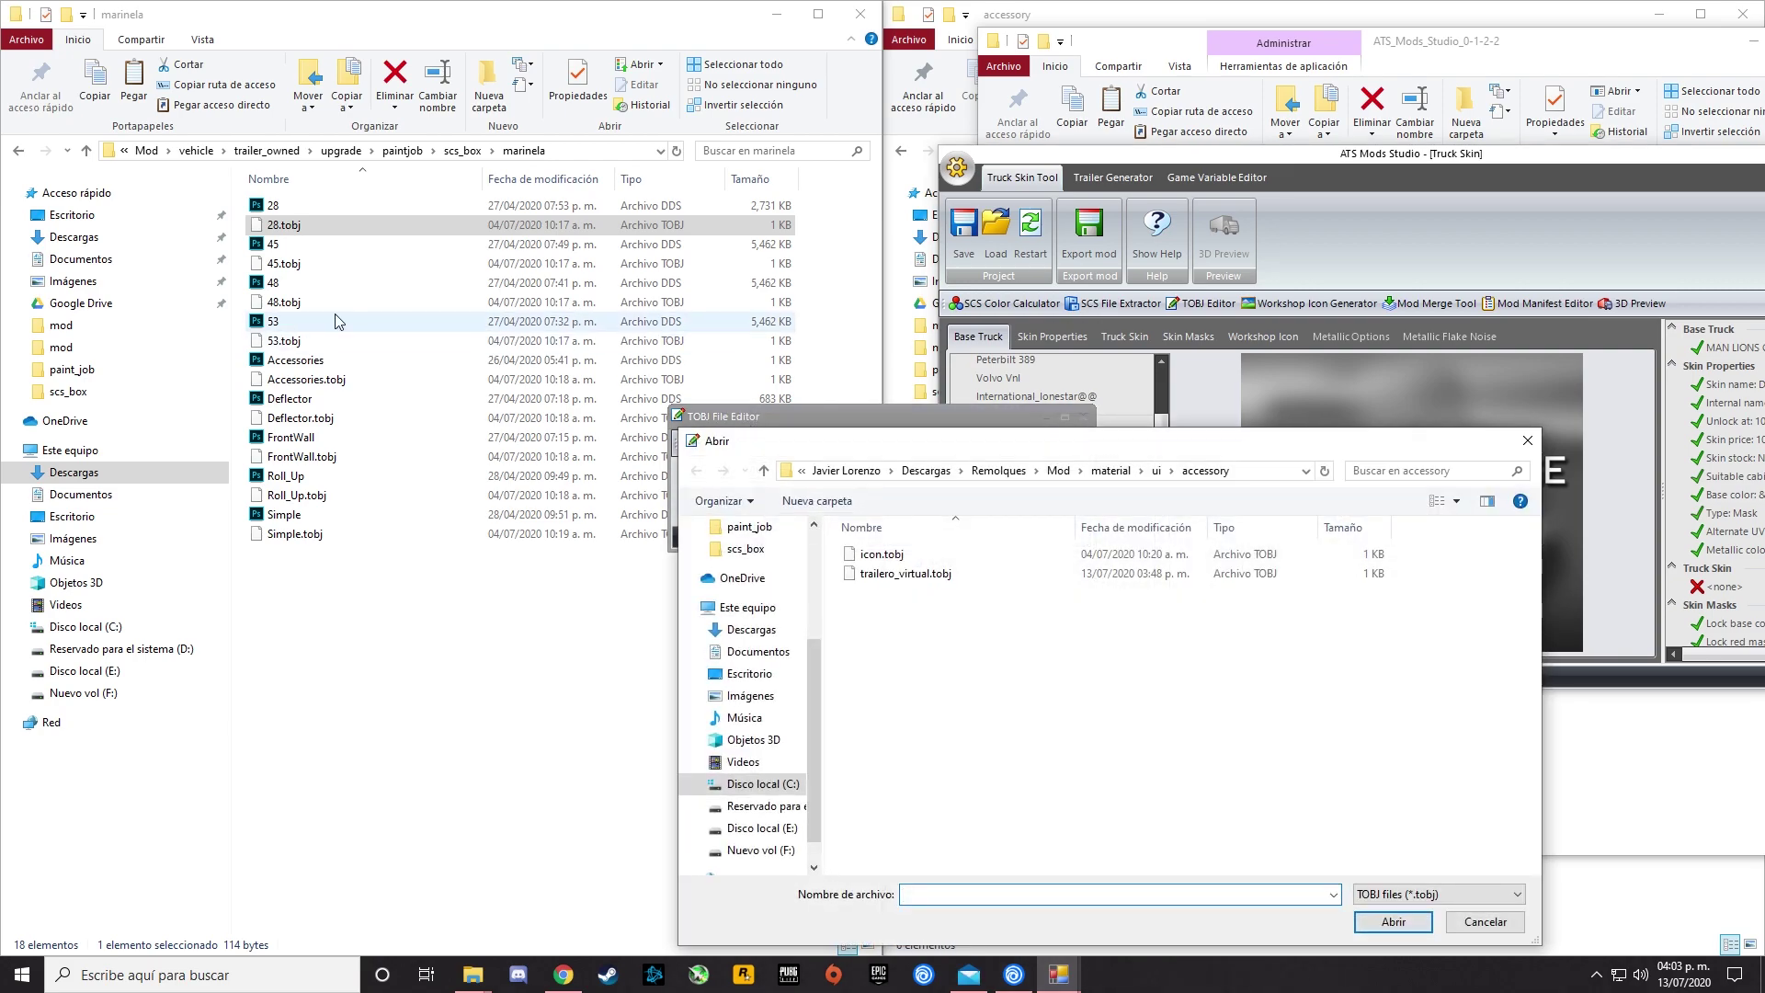
click(583, 152)
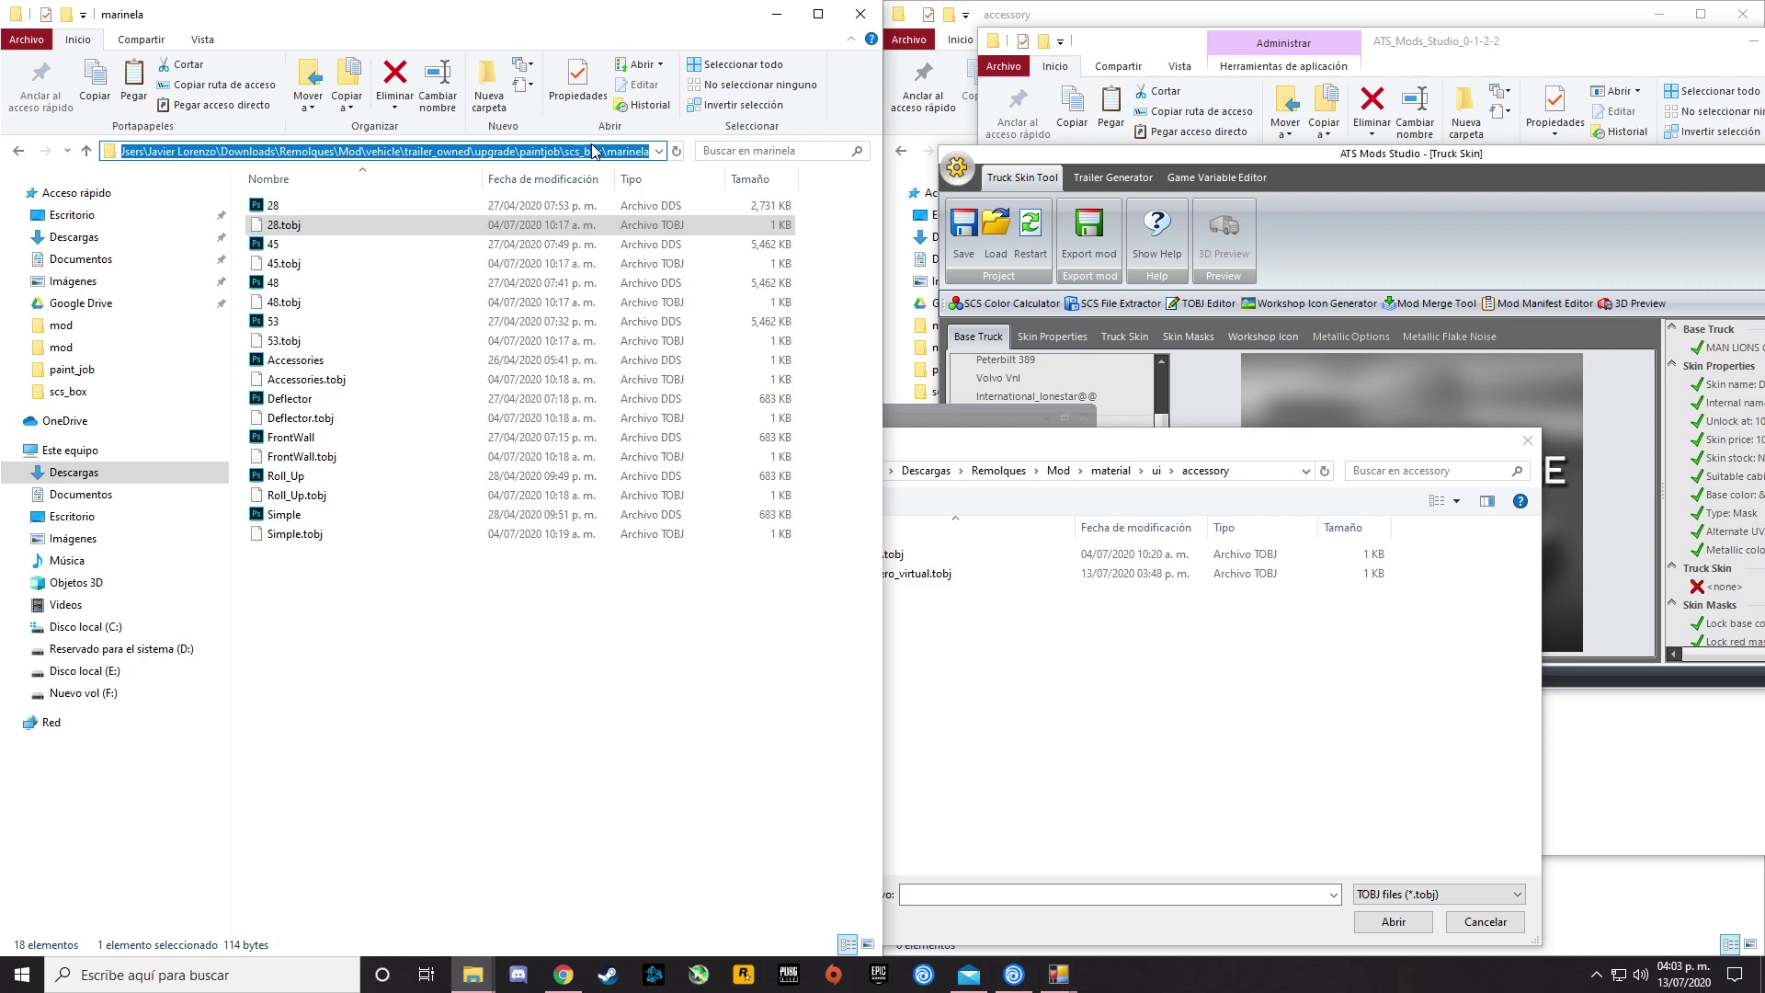
key(ctrl+c)
click(1049, 443)
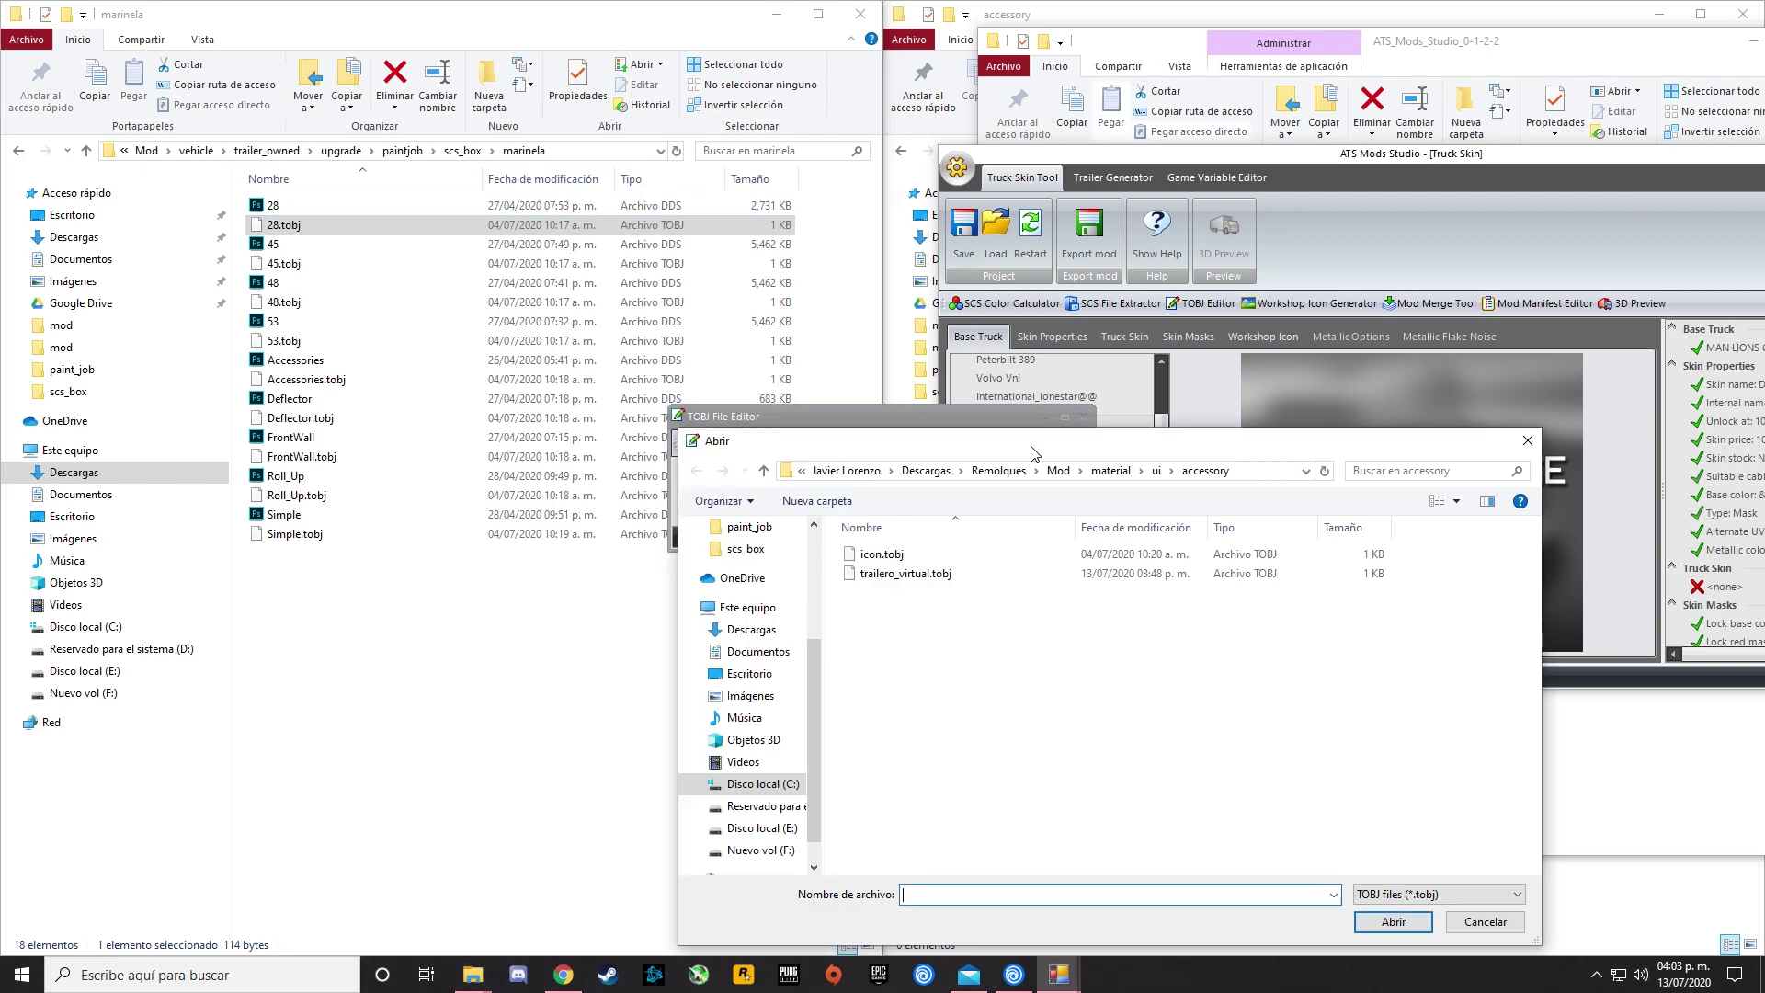
click(1248, 473)
key(BackSpace)
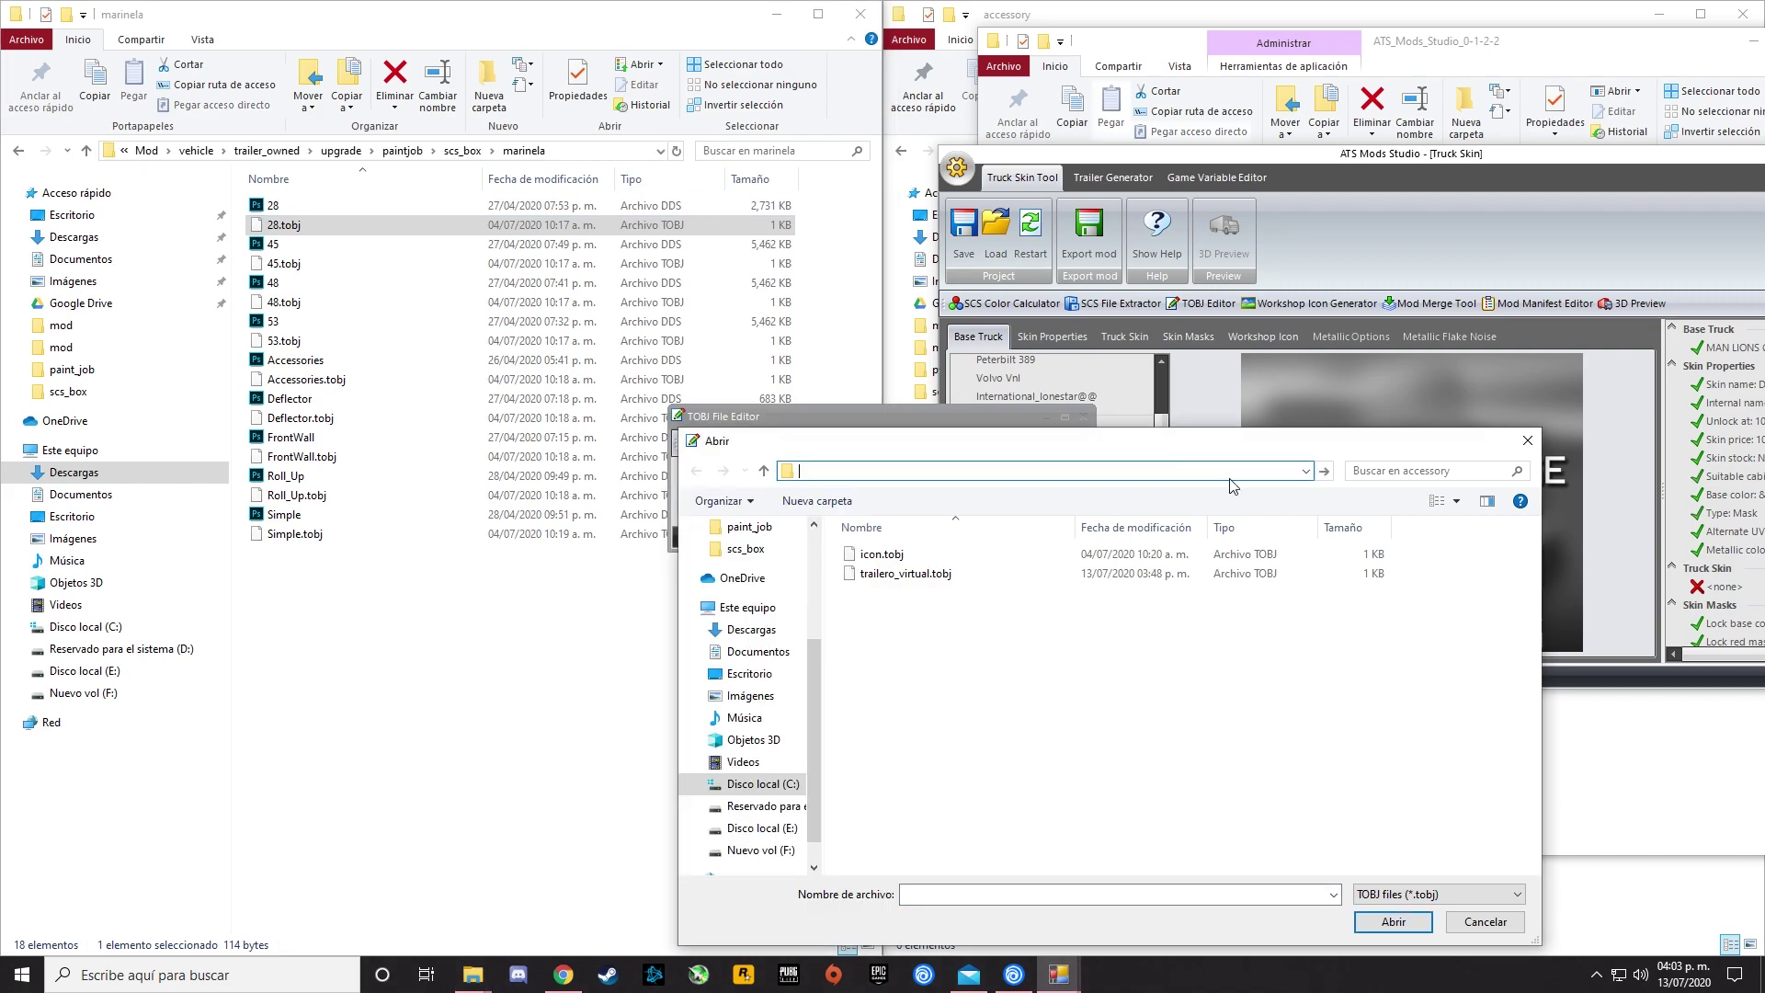
key(ctrl+v)
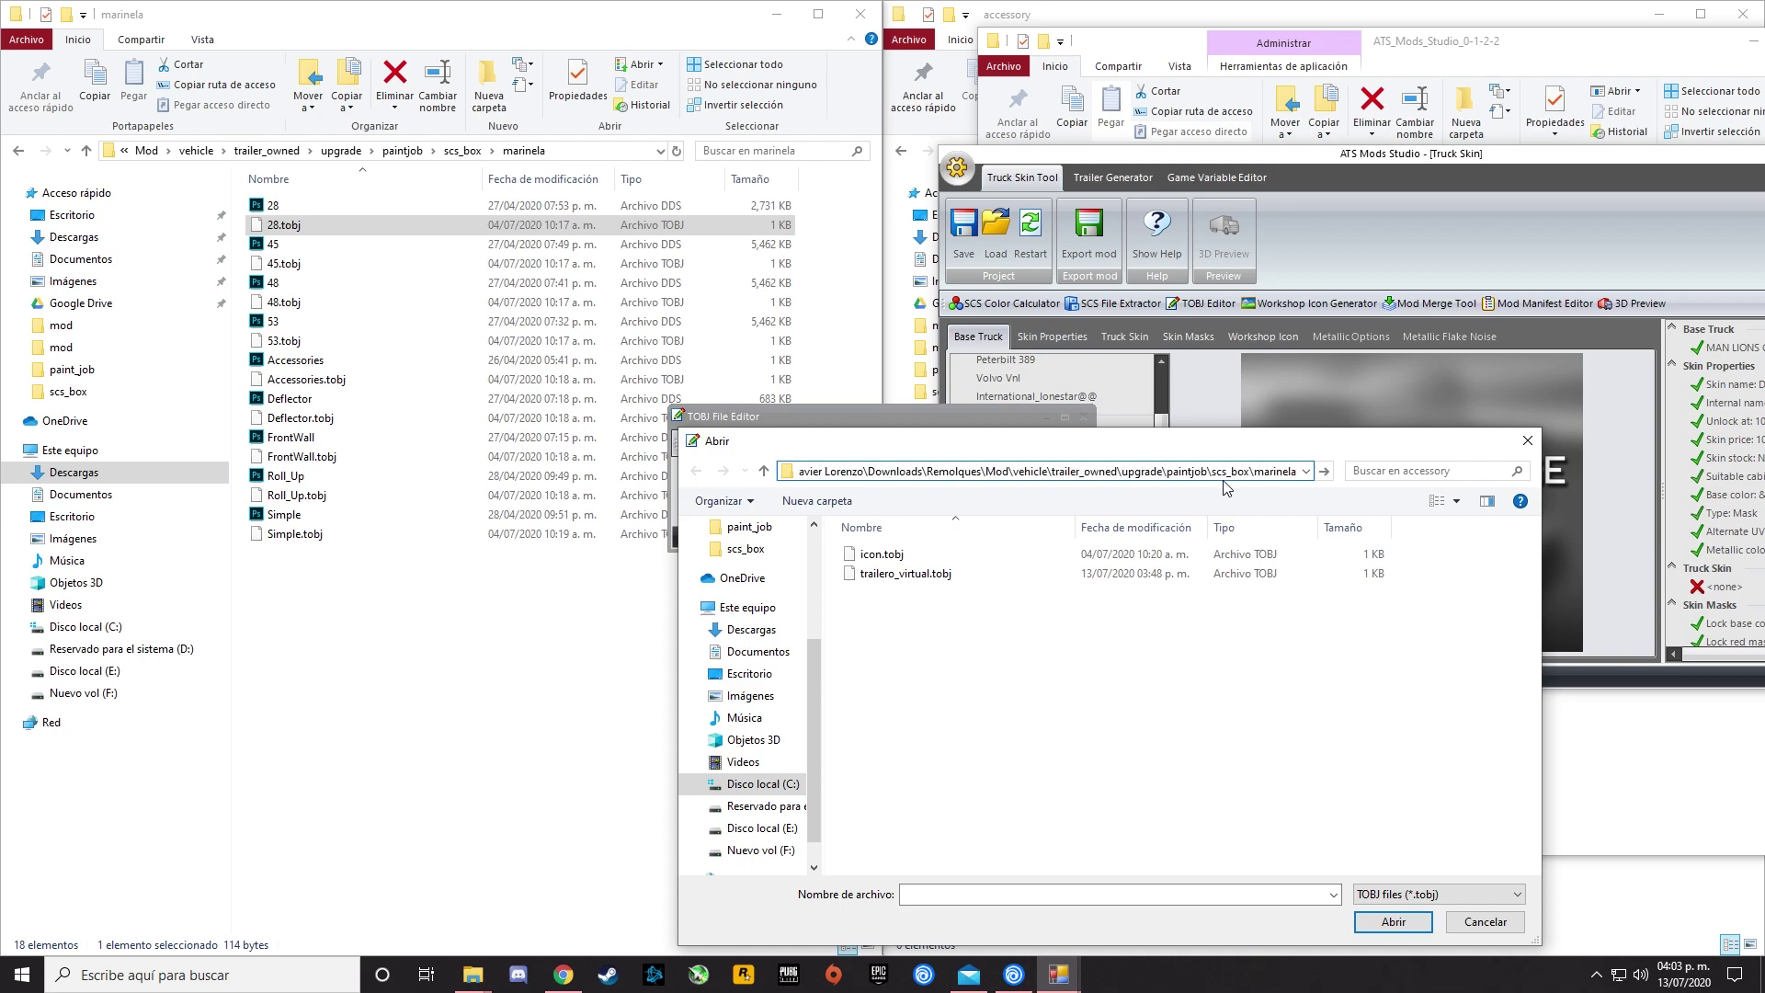
key(Return)
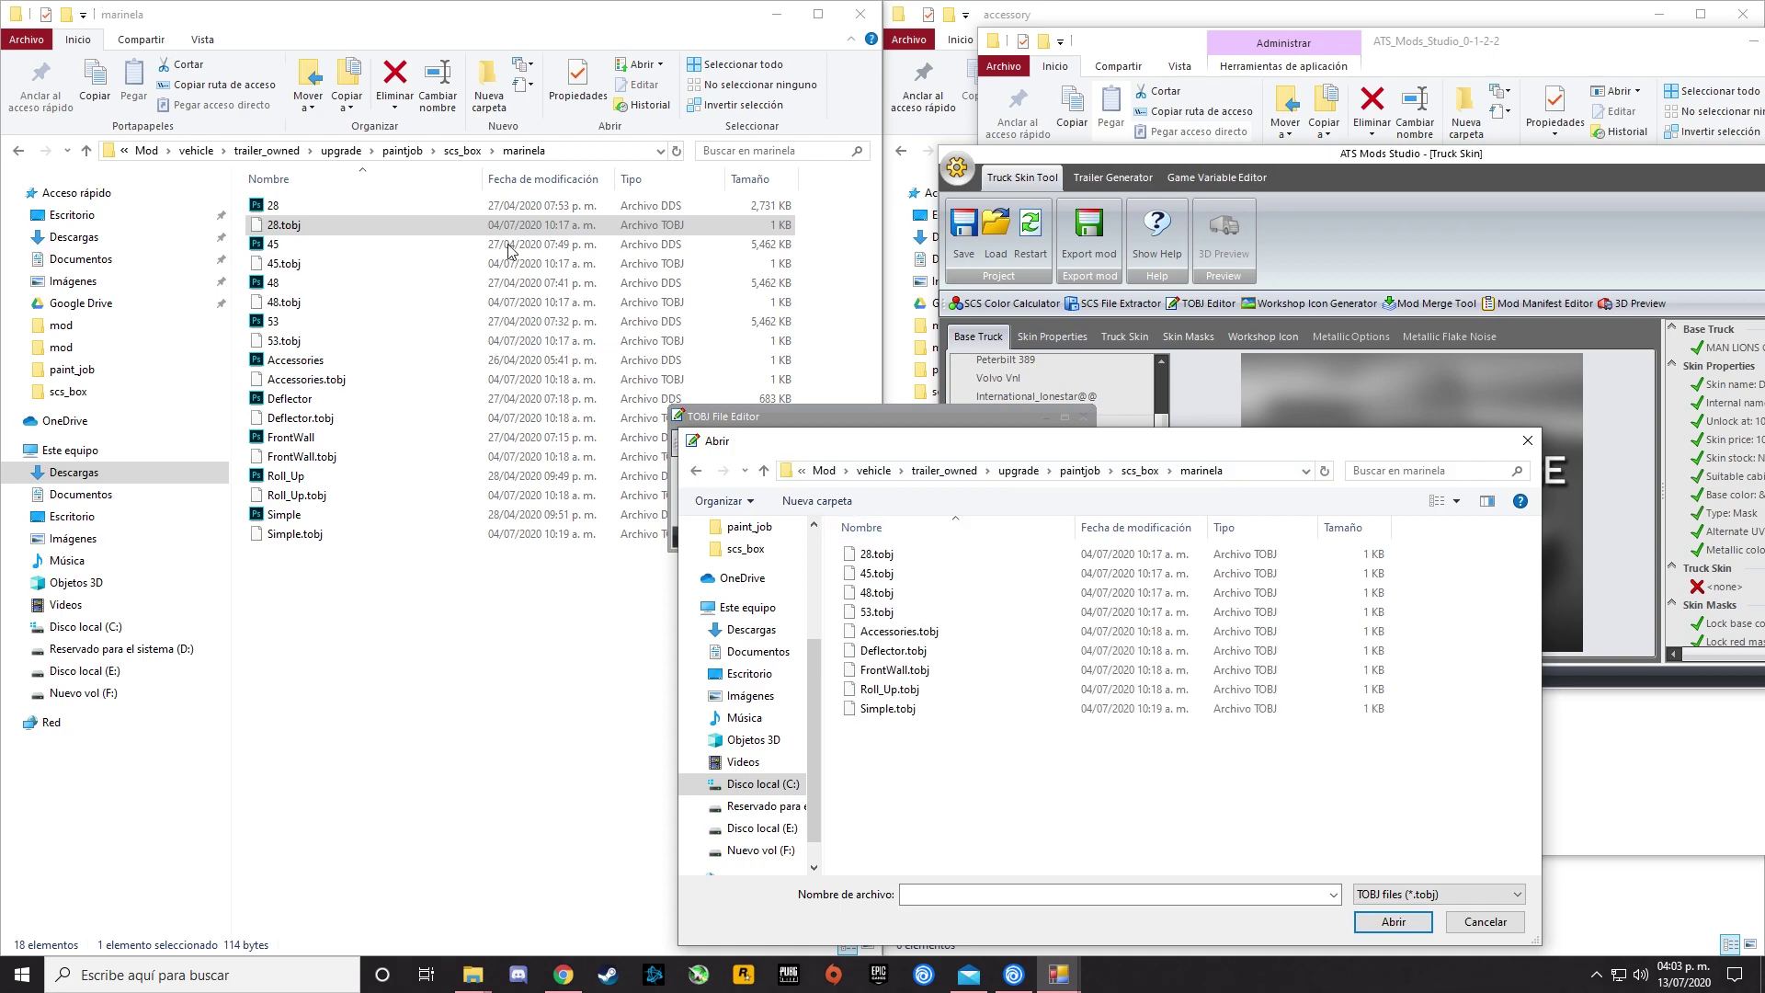
click(878, 554)
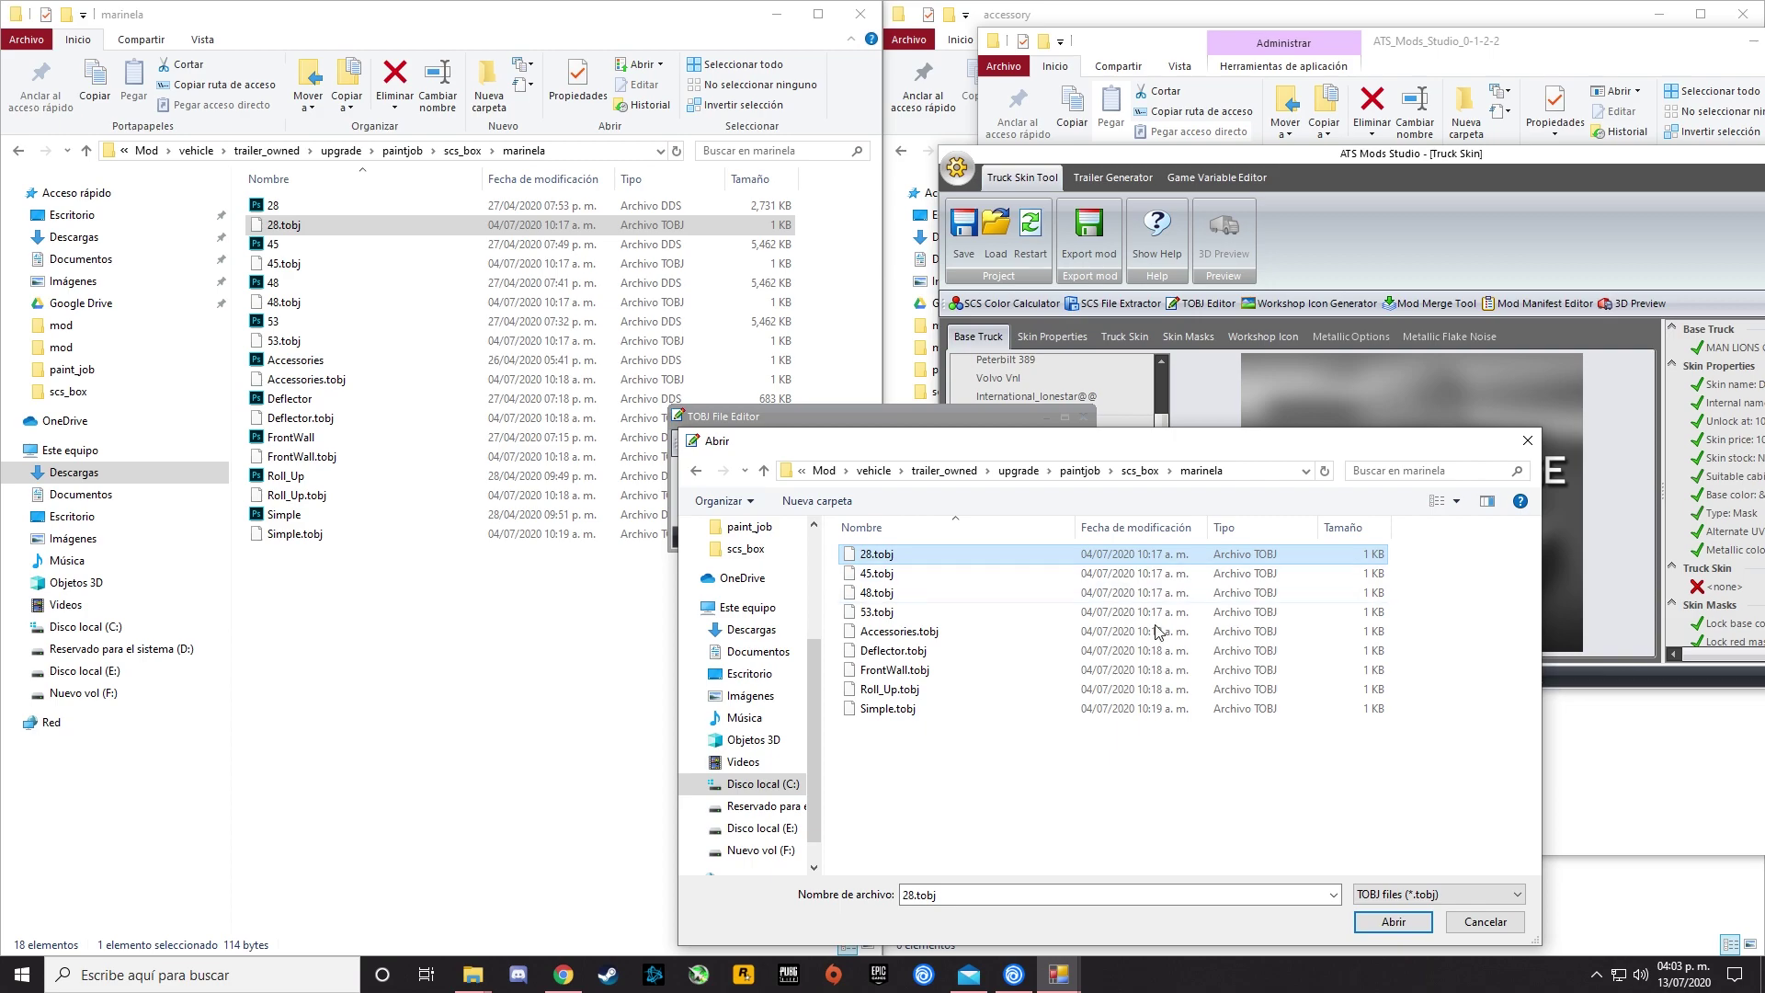
click(1393, 921)
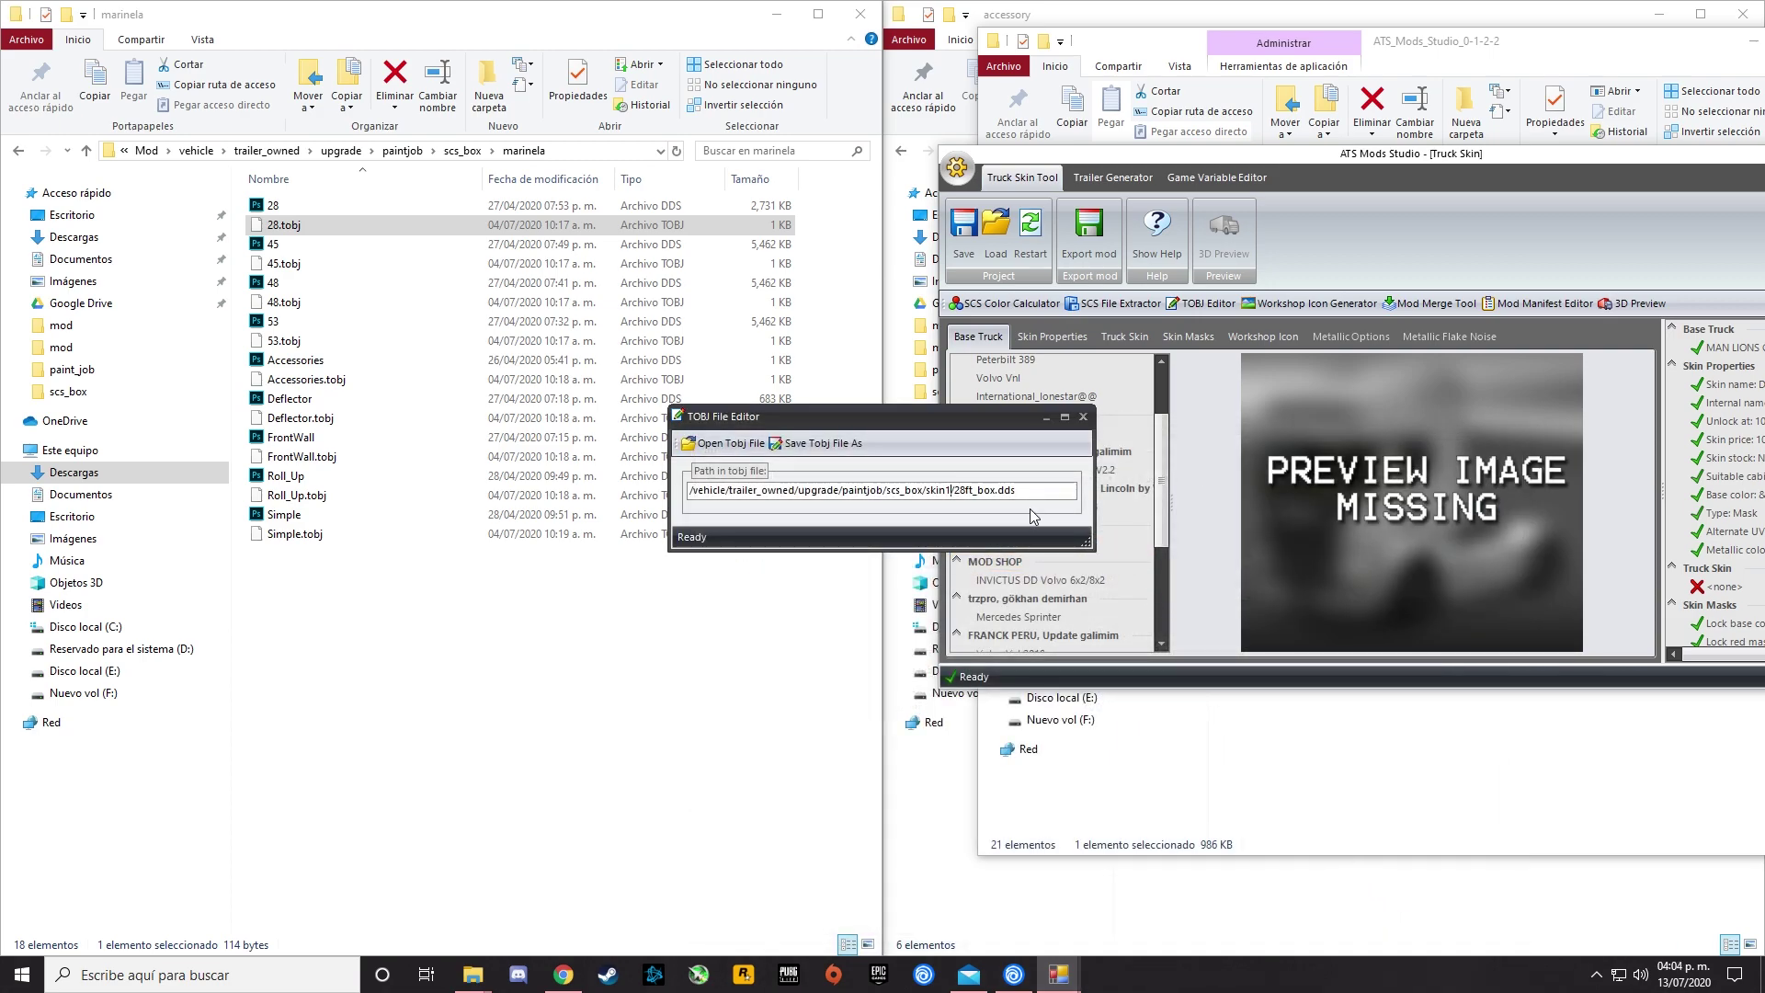
Set the texture path to /vehicle/trailer_owned/upgrade/paintjob/scs_box/marinela/28.dds and save it over 28.tobj.
key(BackSpace)
key(BackSpace)
key(BackSpace)
key(BackSpace)
key(BackSpace)
text(marinela)
click(815, 443)
click(848, 552)
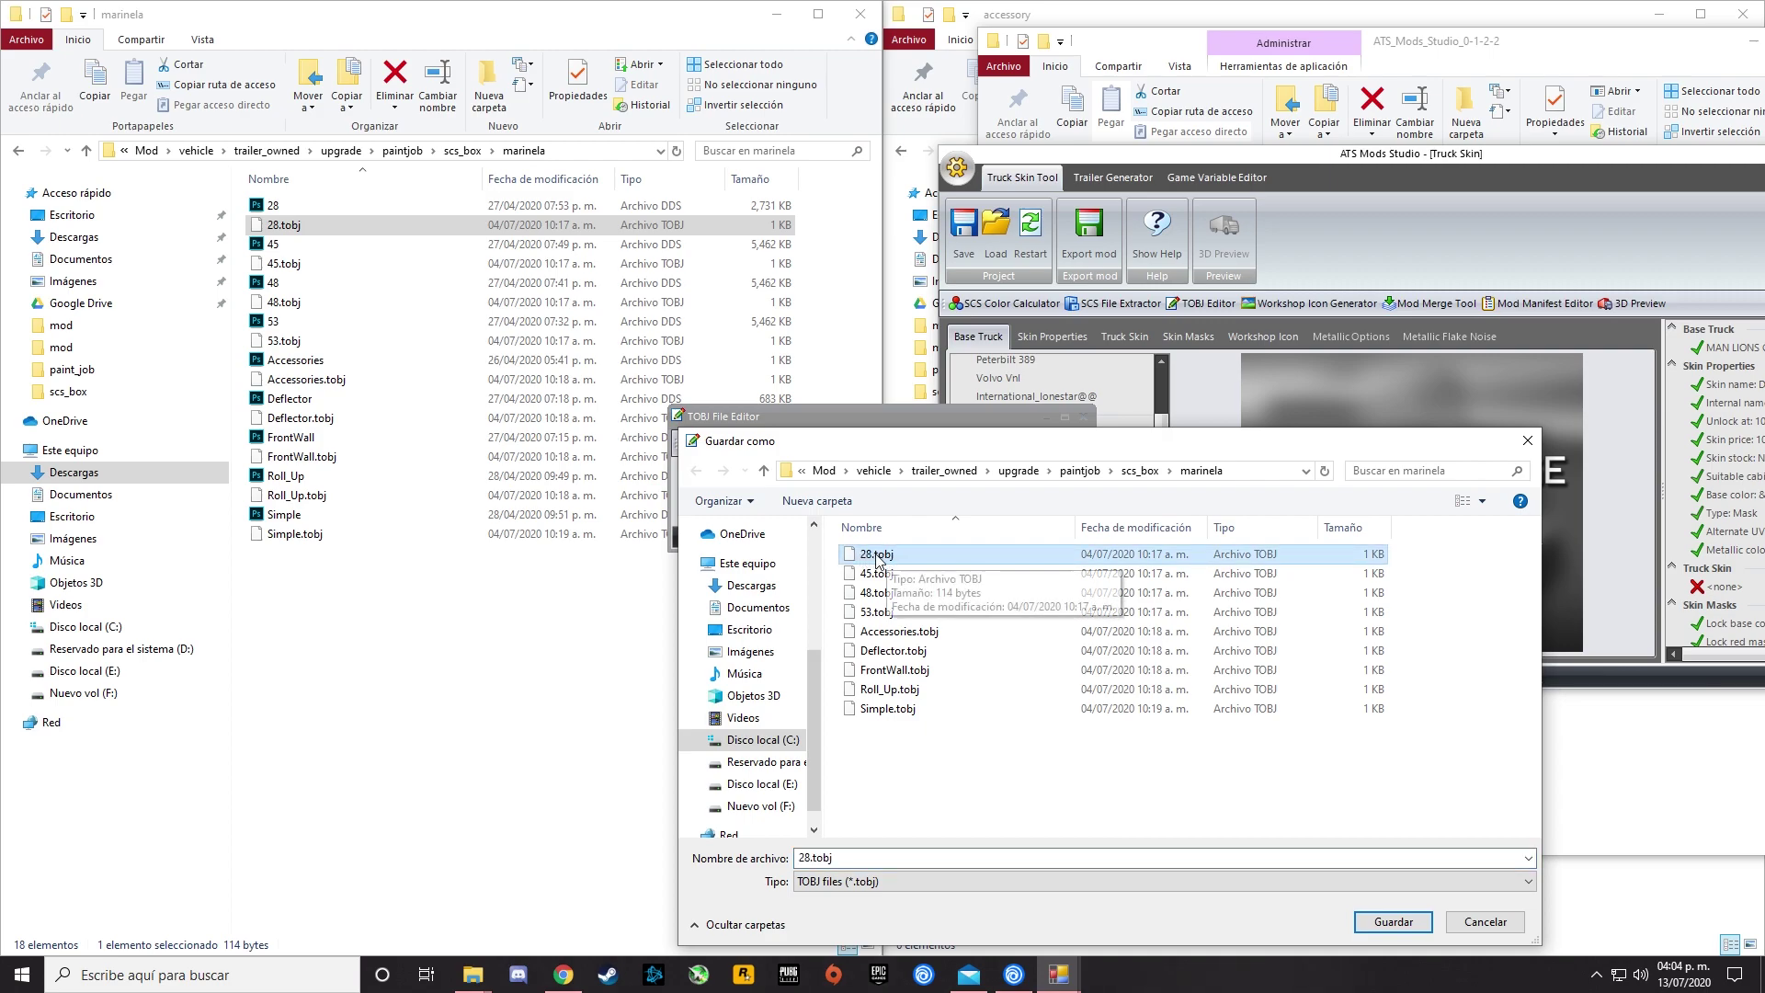
click(1386, 913)
click(952, 497)
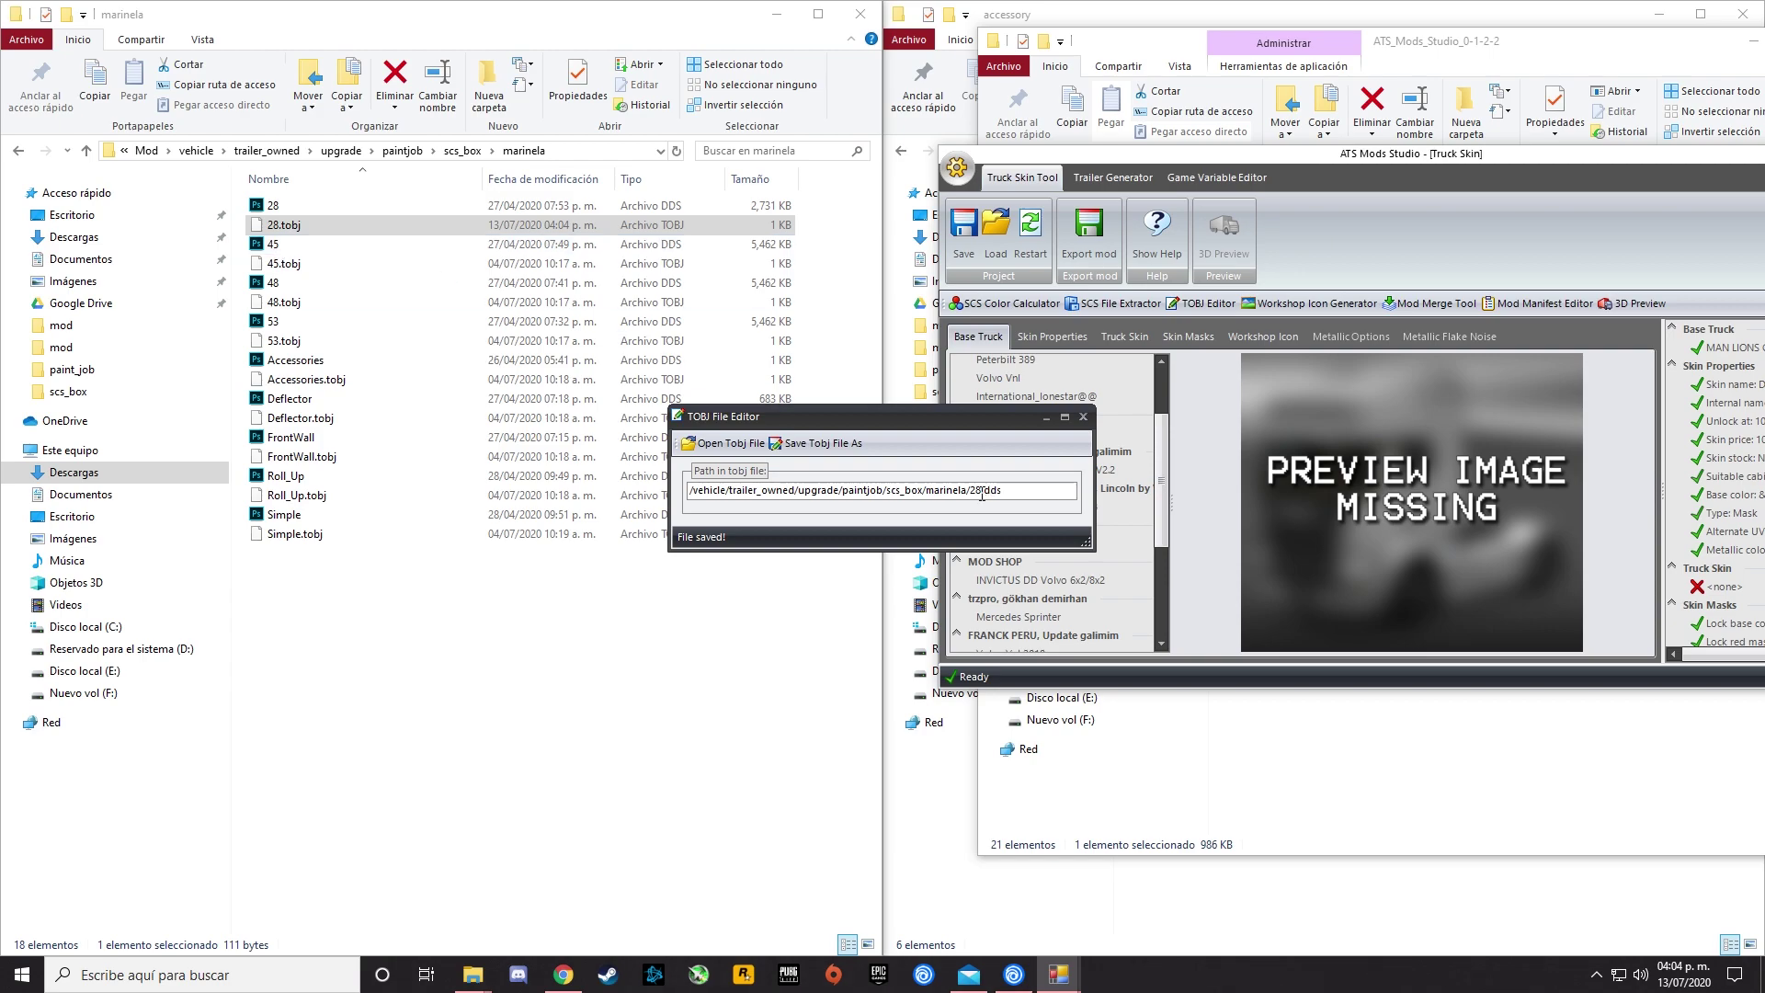
Change the texture file in the TOBJ path to 45.dds and save it over 45.tobj.
key(shift+Left)
key(shift+Left)
text(45)
click(835, 444)
click(878, 574)
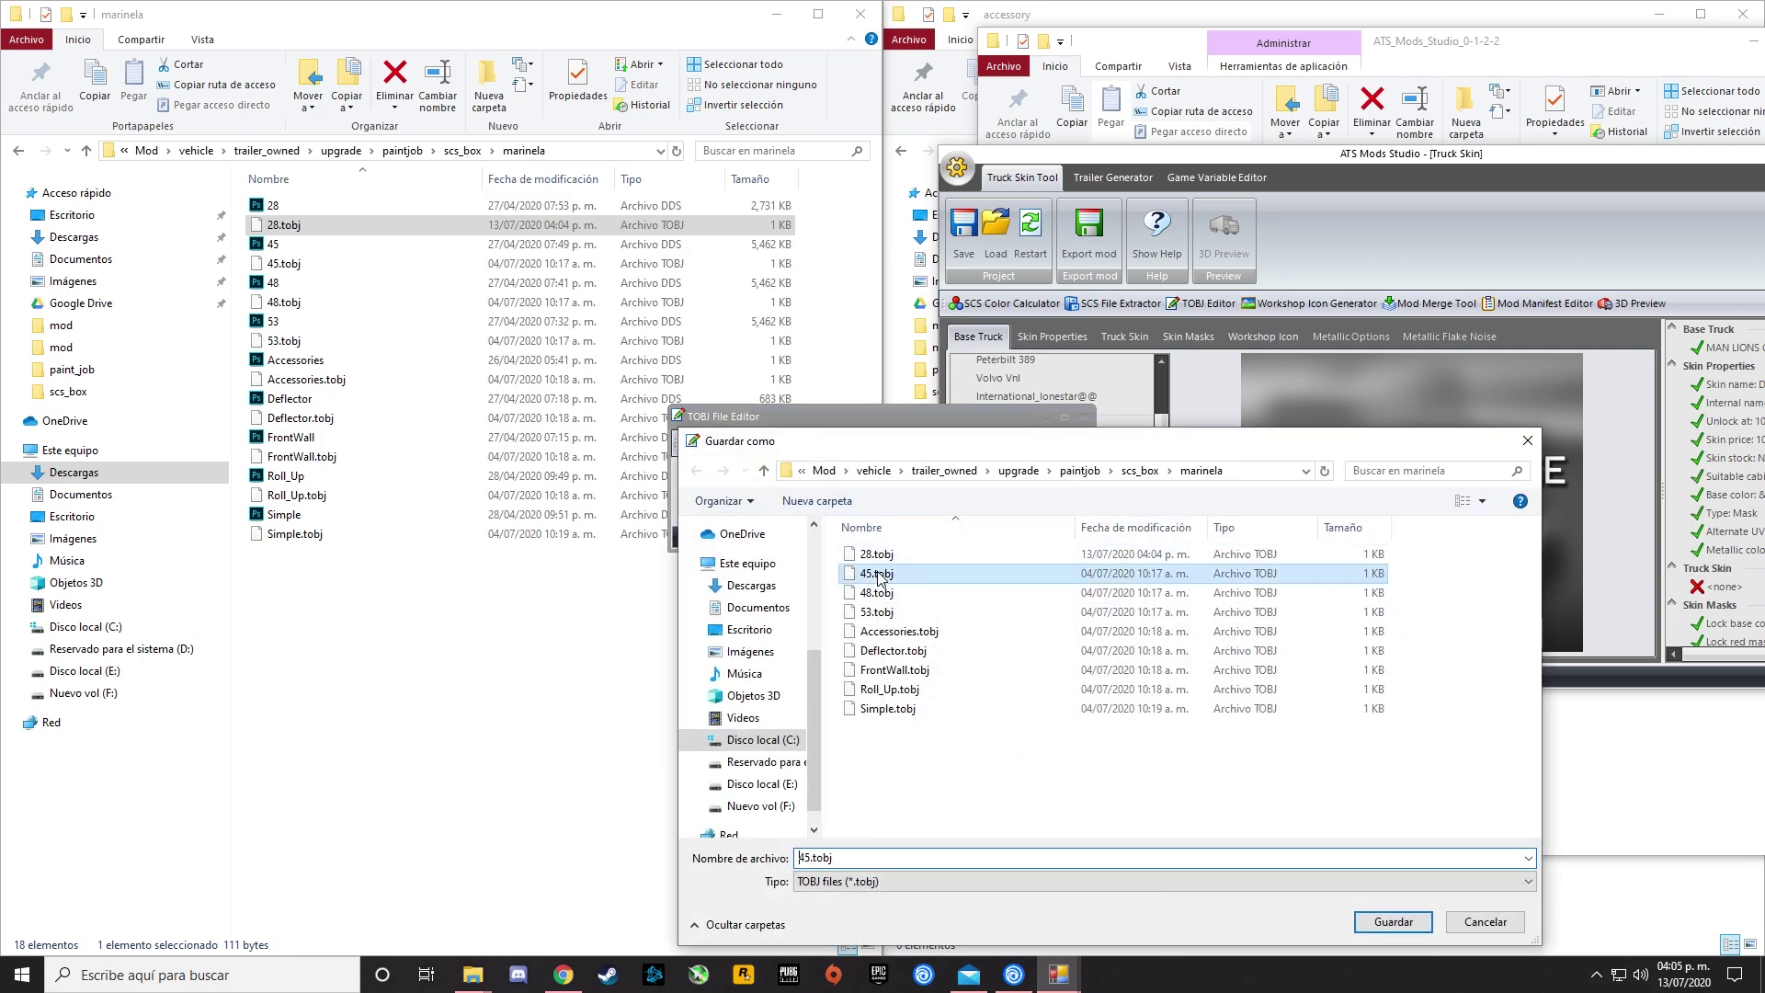
click(1390, 922)
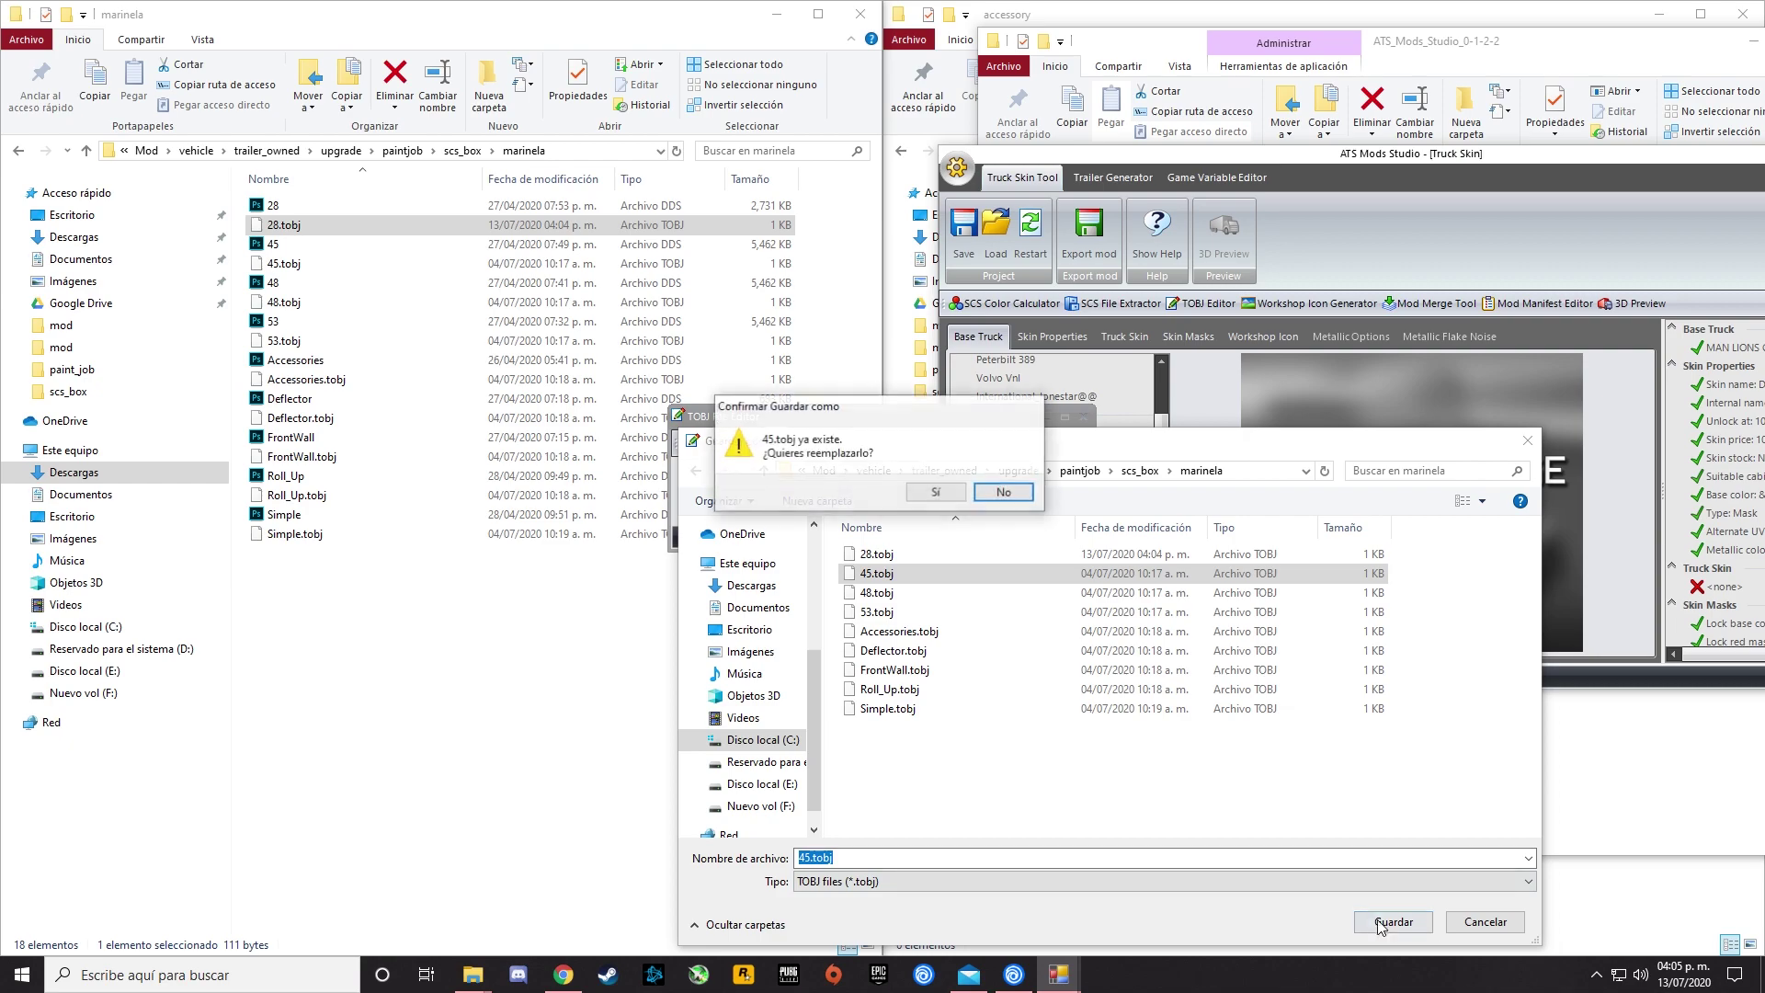
click(922, 494)
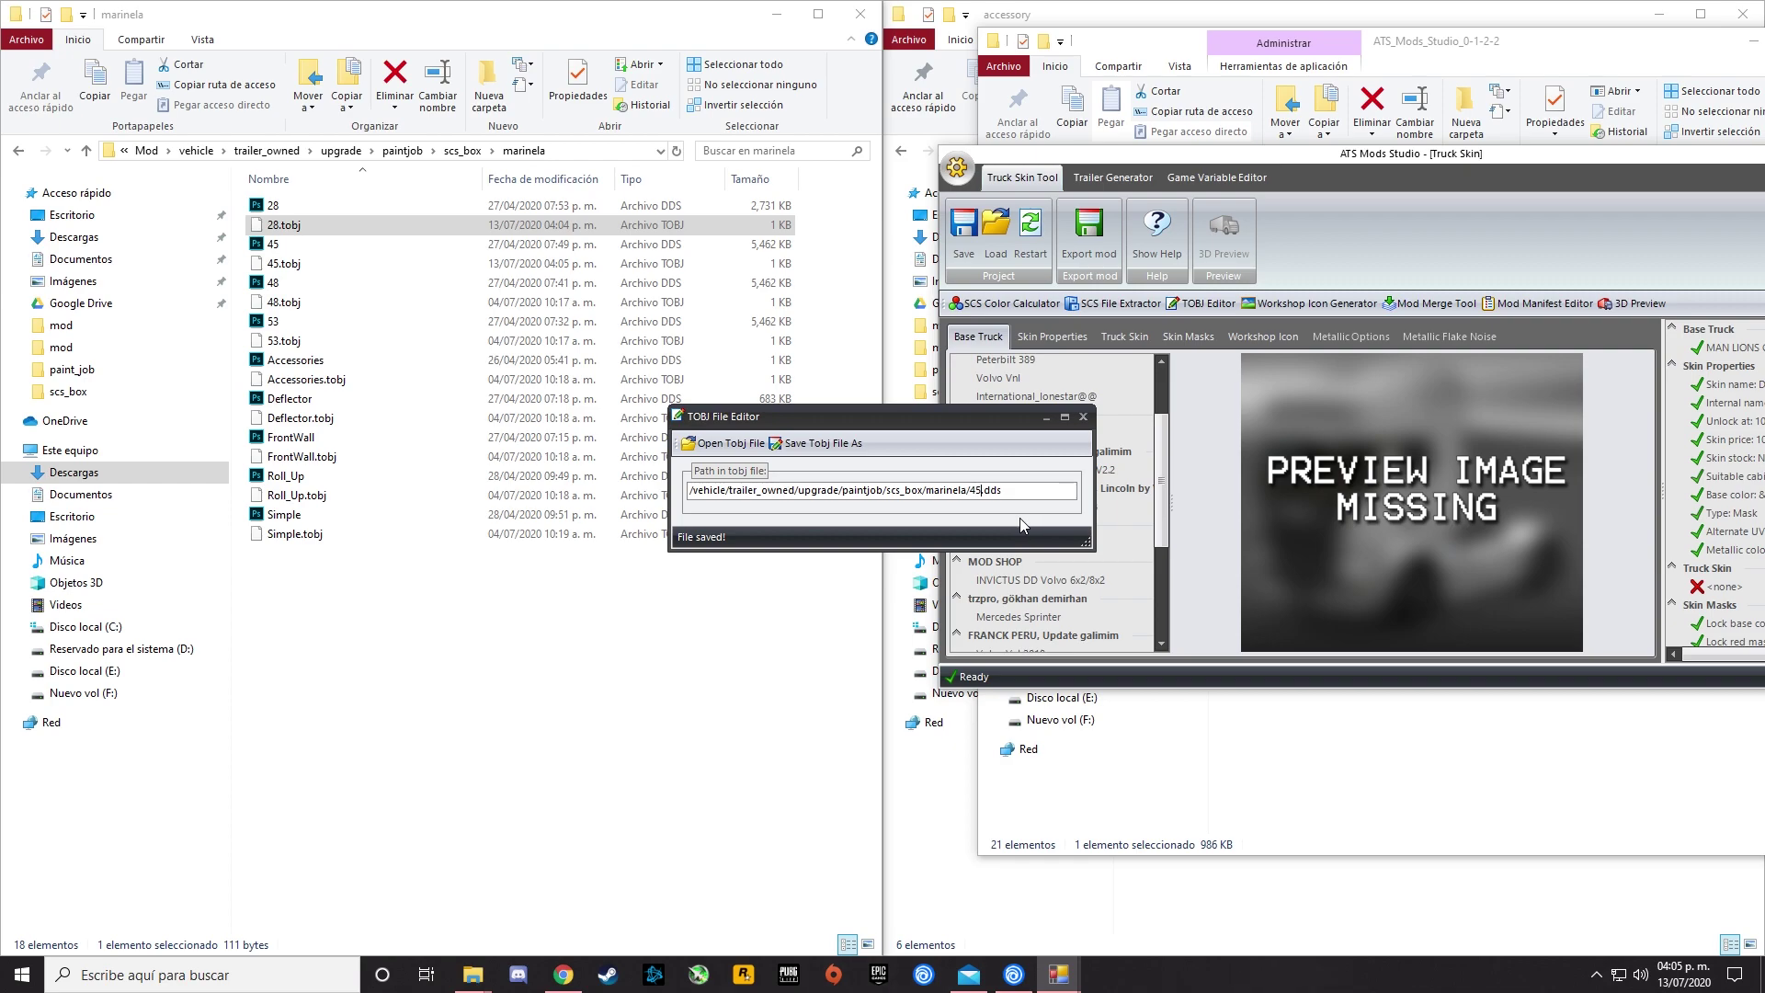
Save the TOBJ path ending in marinela/48.dds over the existing 48.tobj.
click(843, 445)
click(1012, 593)
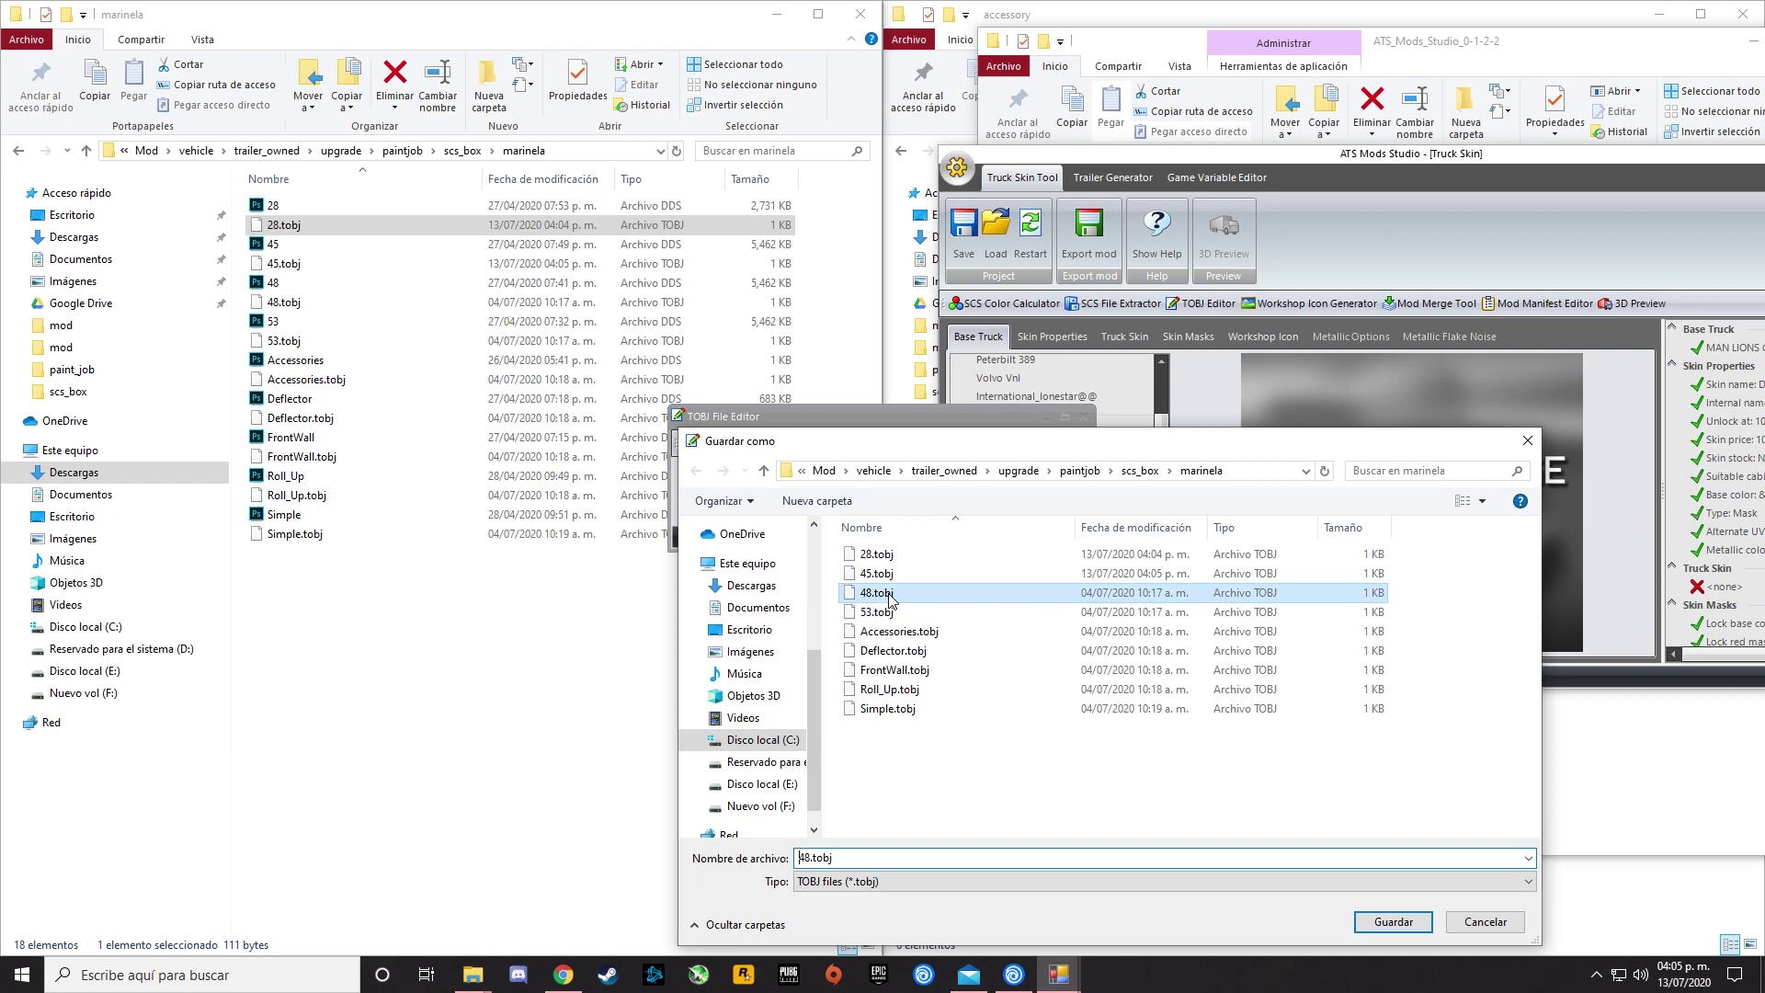
click(1393, 921)
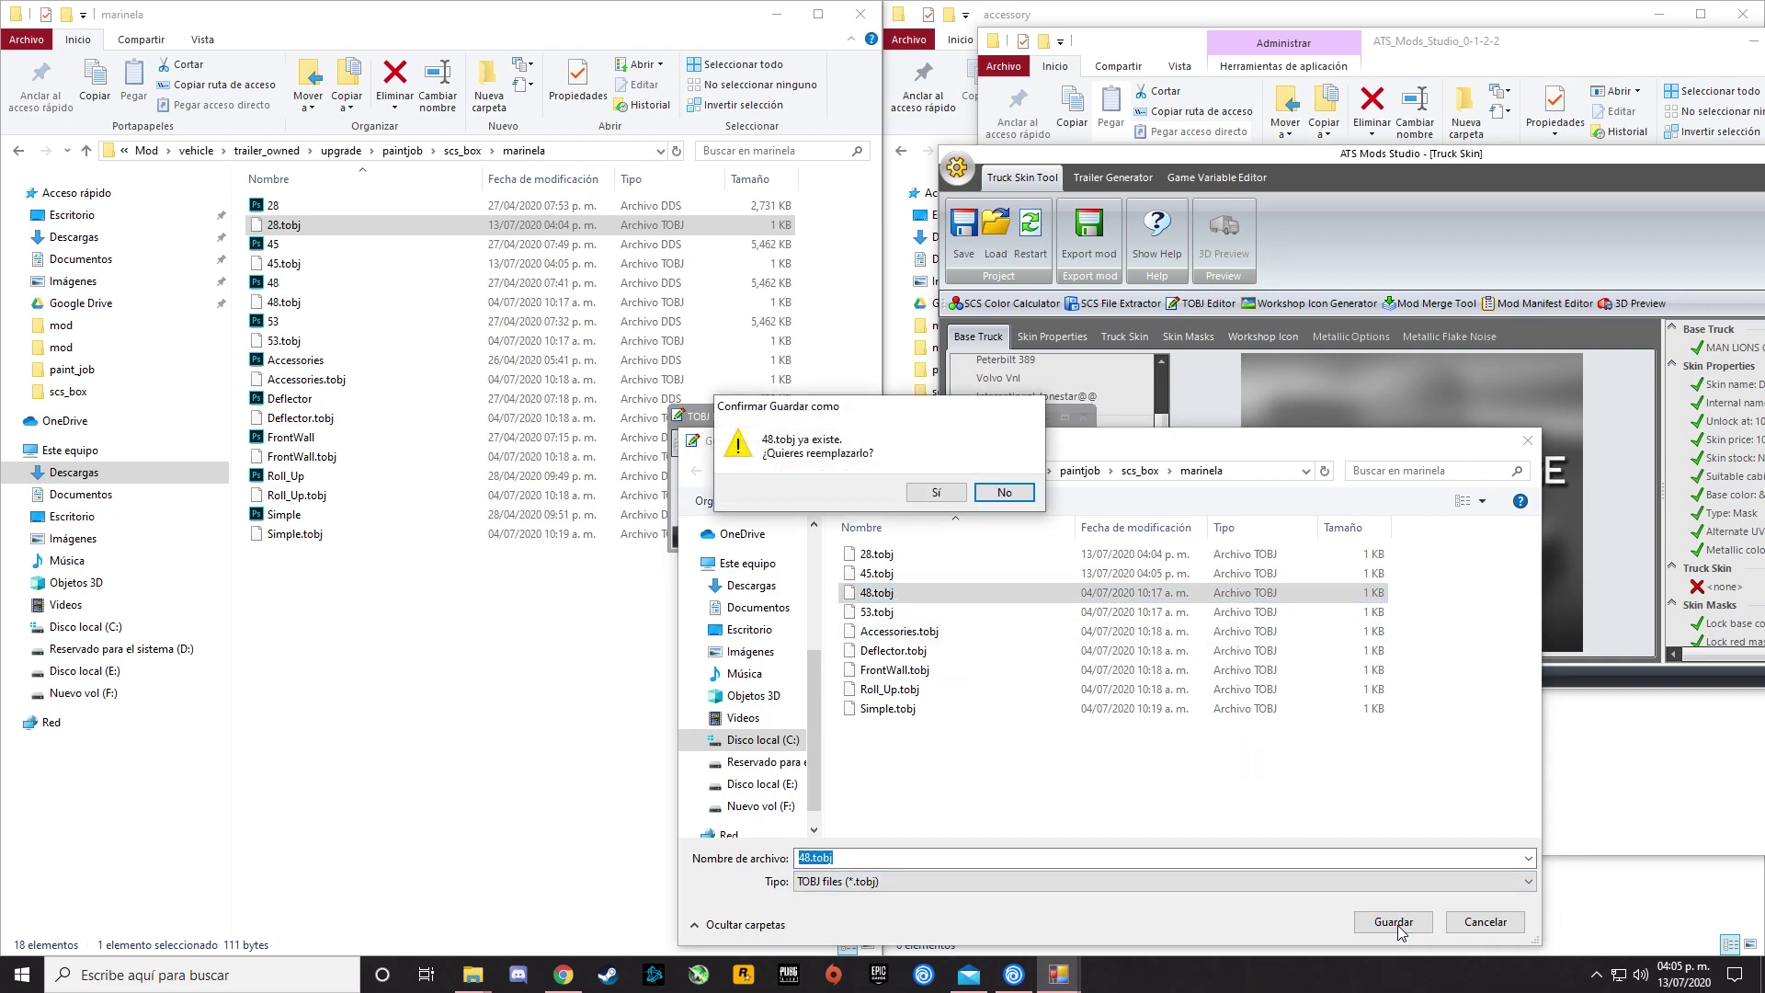
click(937, 488)
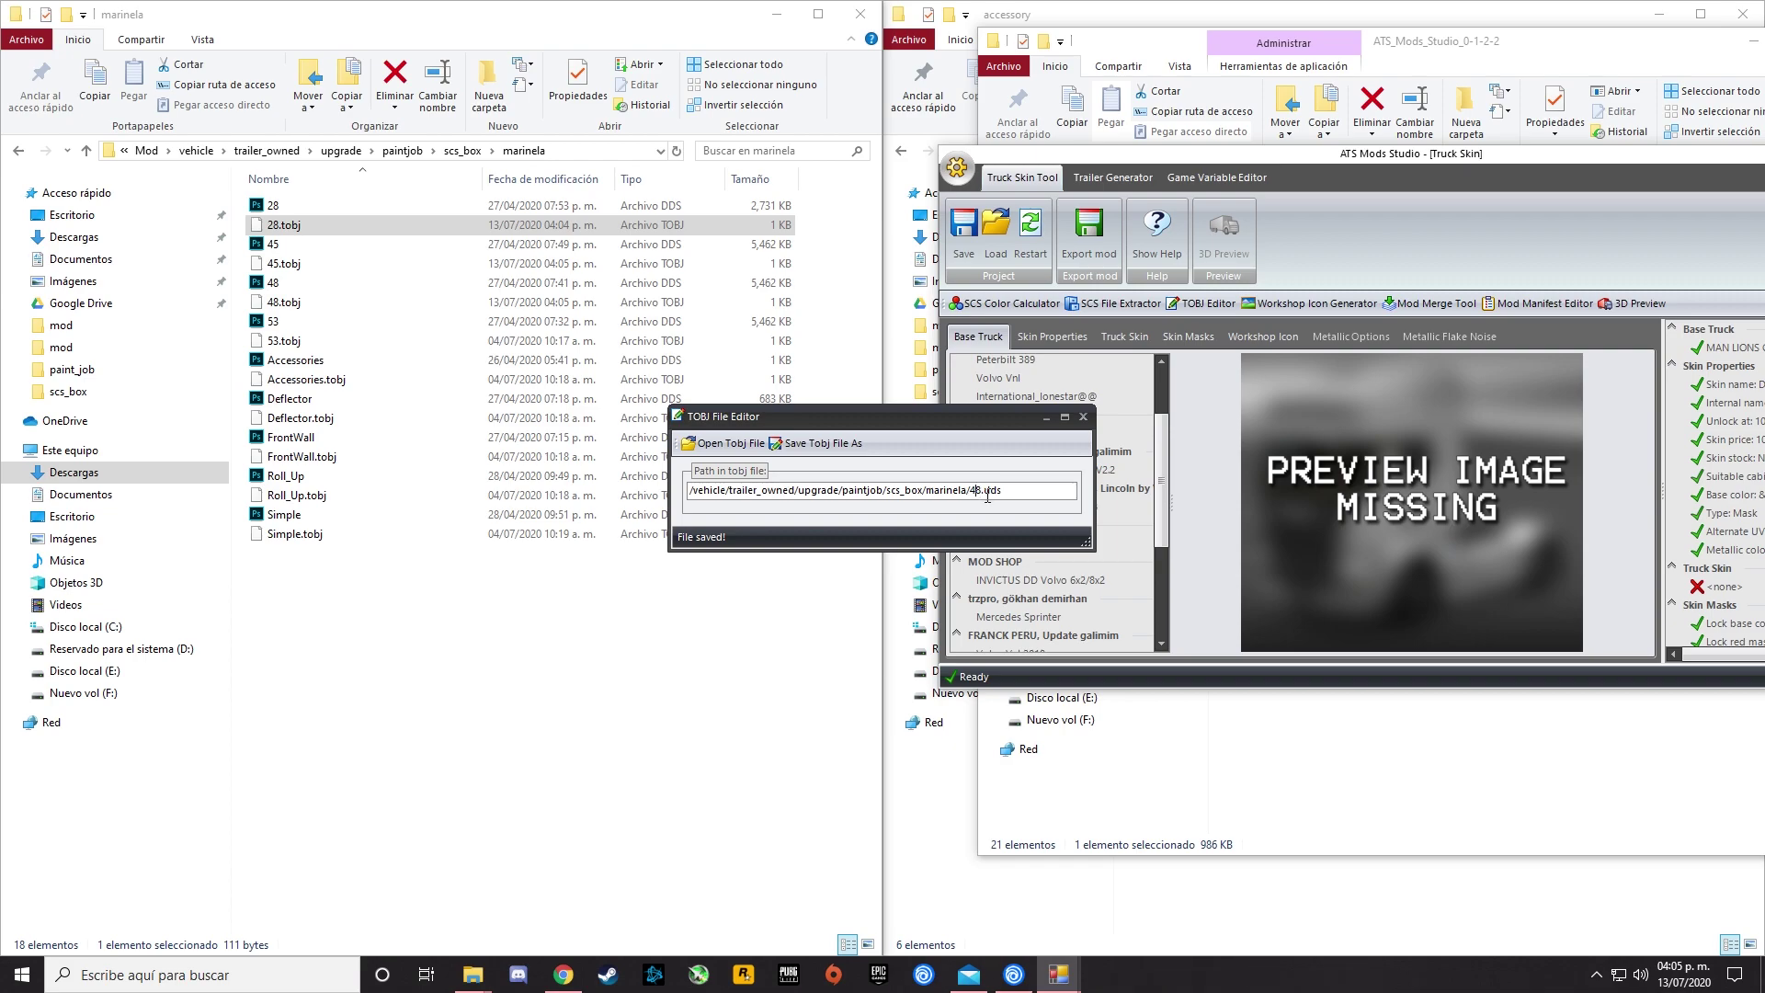
Change the texture file in the TOBJ path to 53.dds and save it over 53.tobj.
key(BackSpace)
key(BackSpace)
text(53)
click(819, 444)
click(870, 614)
click(1397, 923)
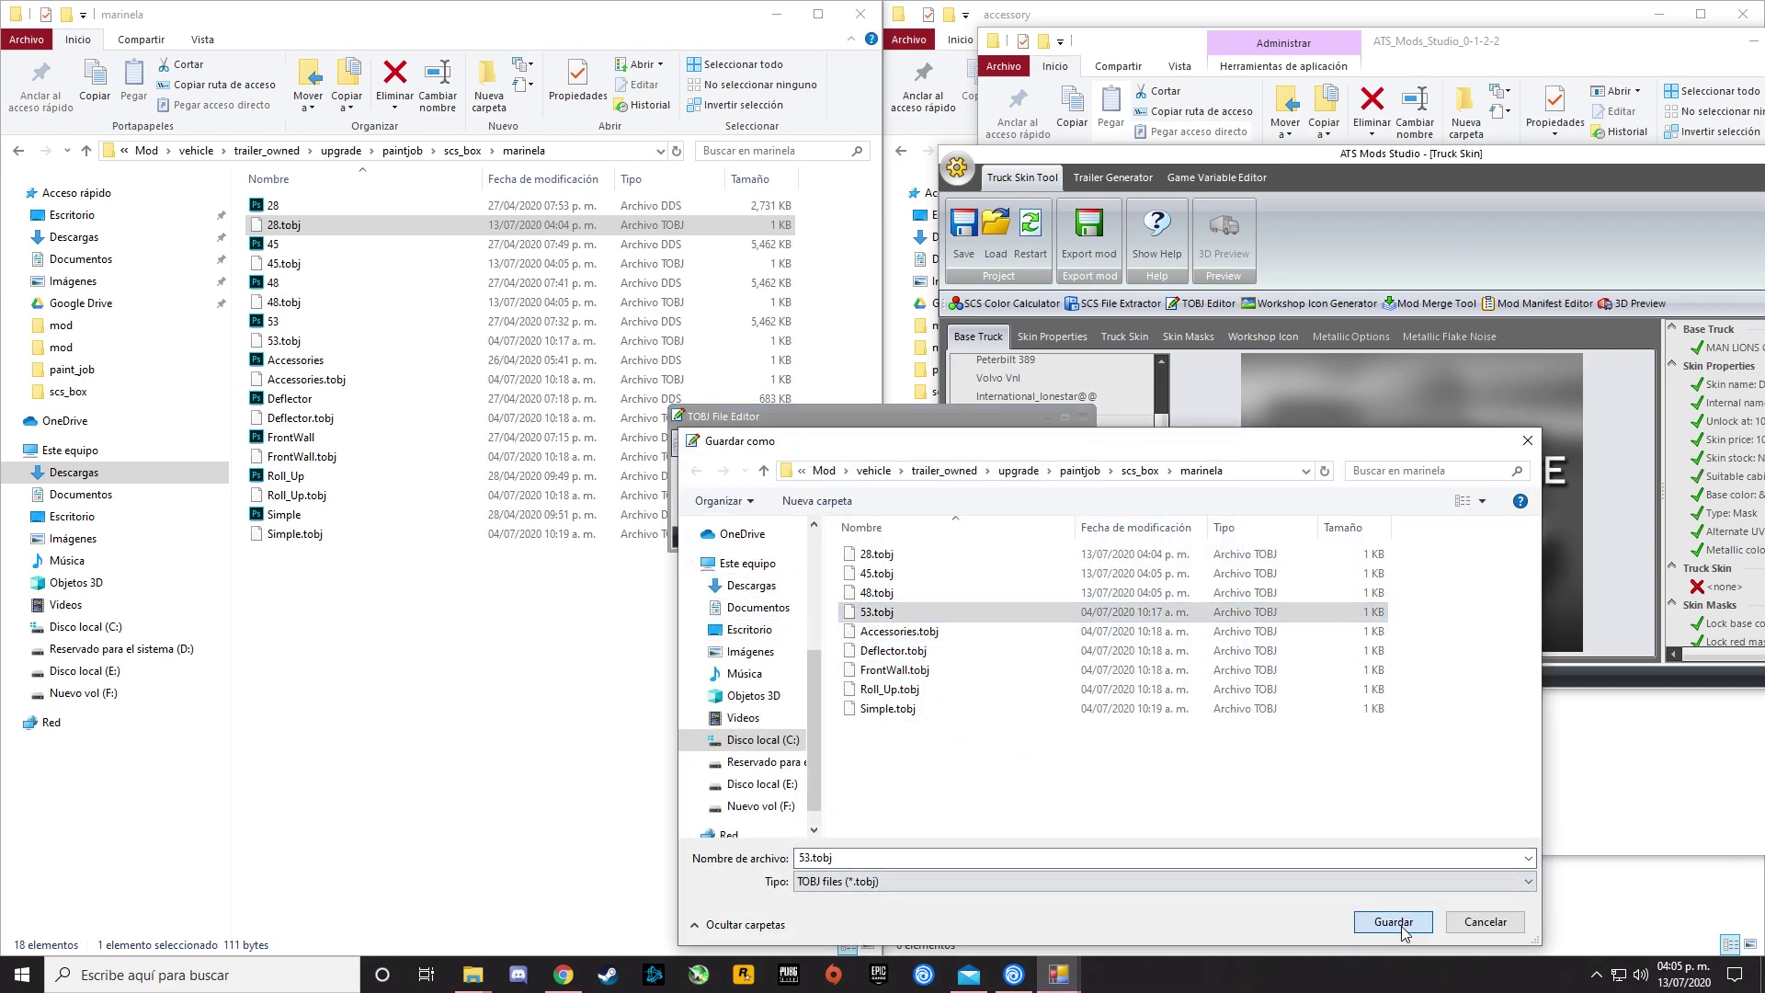
click(930, 494)
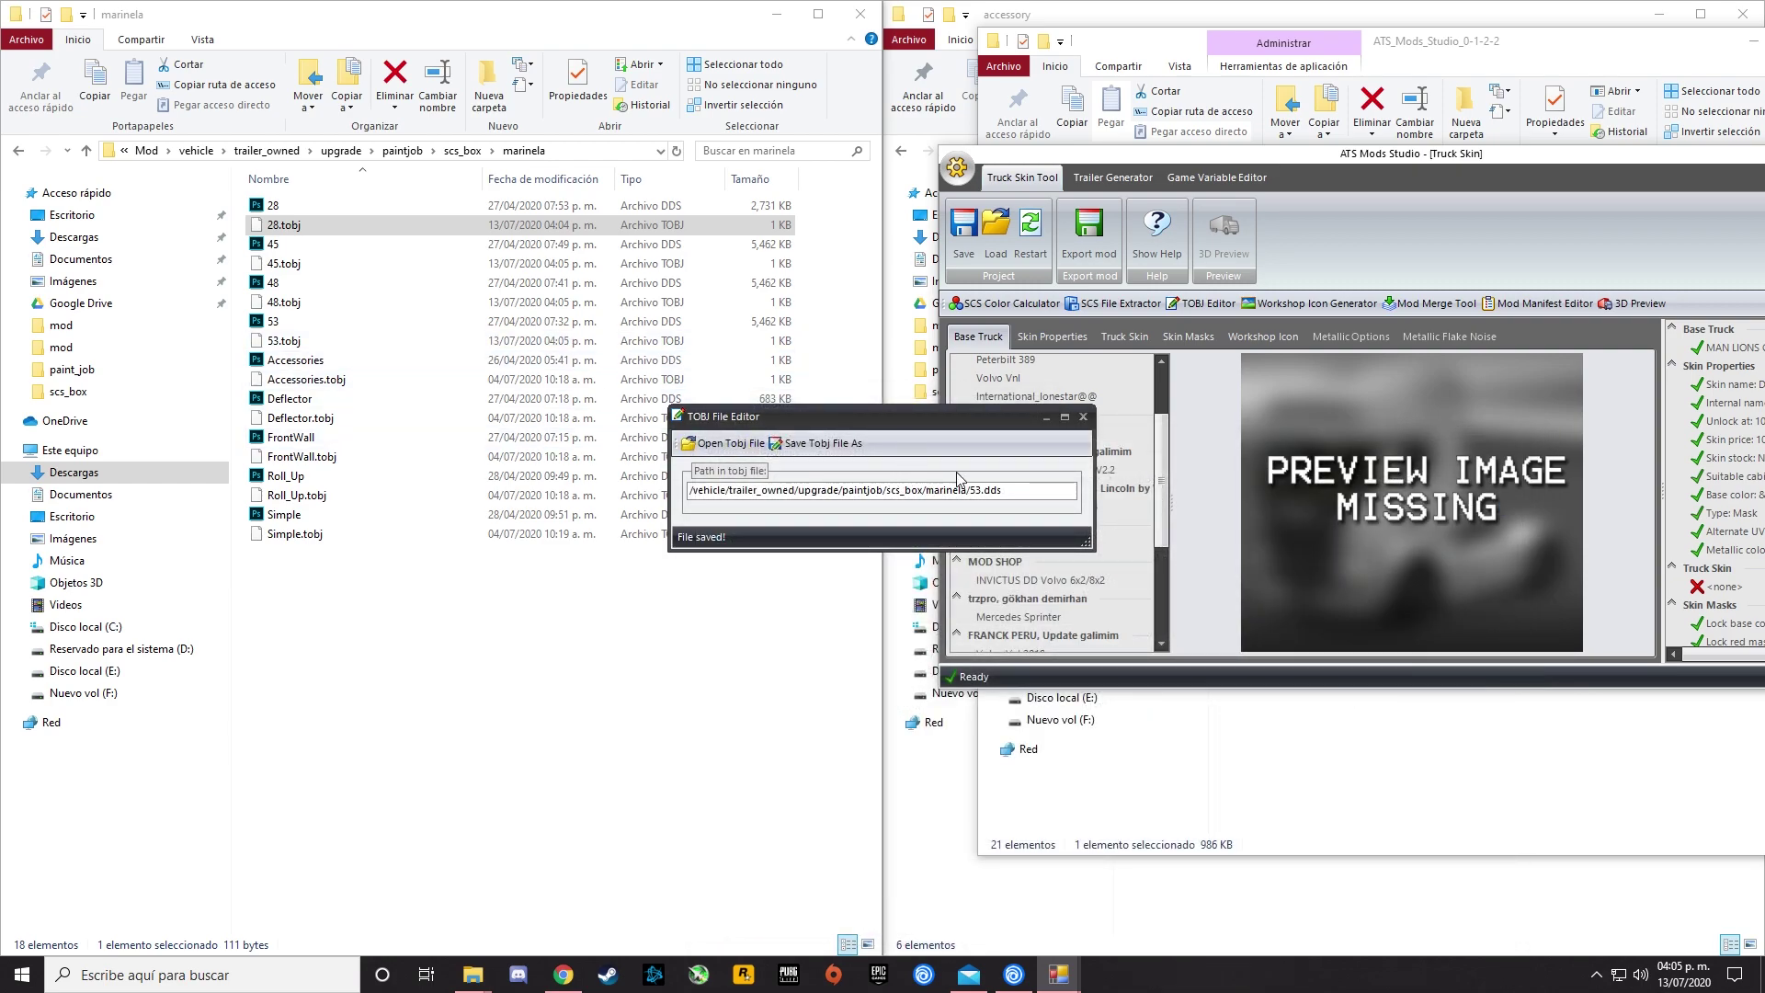
Copy the Accessories texture's name, set the TOBJ path's texture file to Accessories.dds, and save it over Accessories.tobj.
right_click(328, 367)
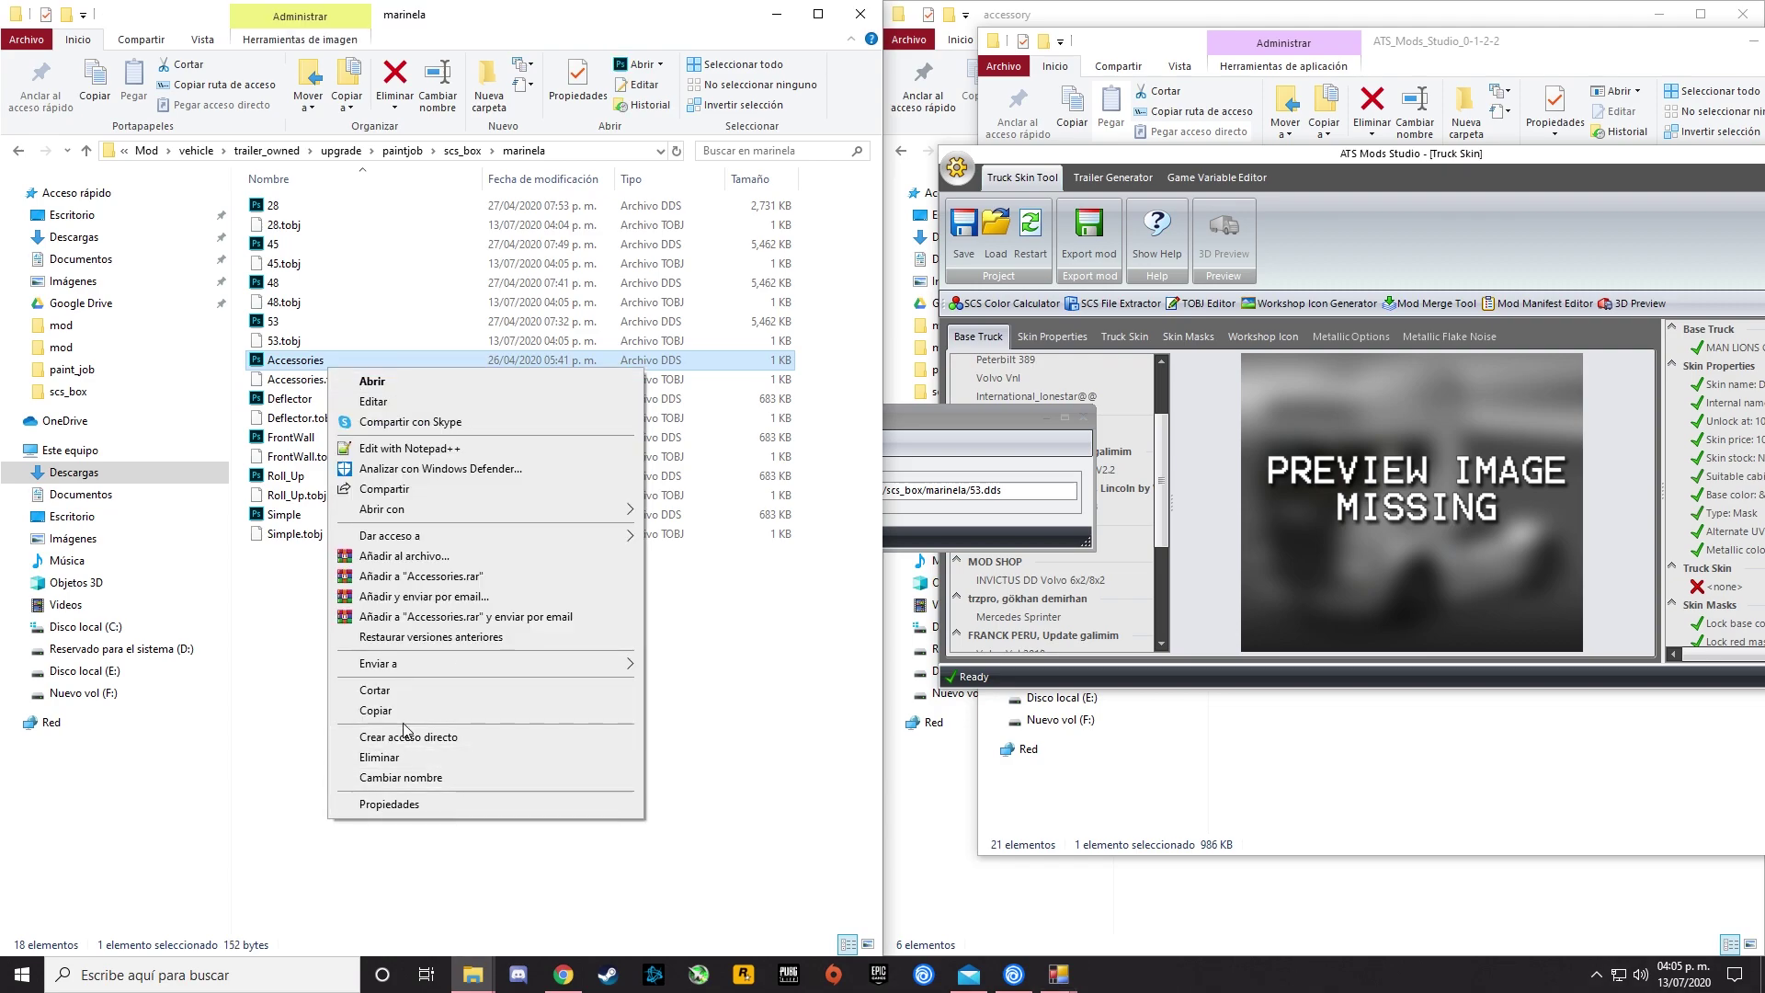
click(373, 778)
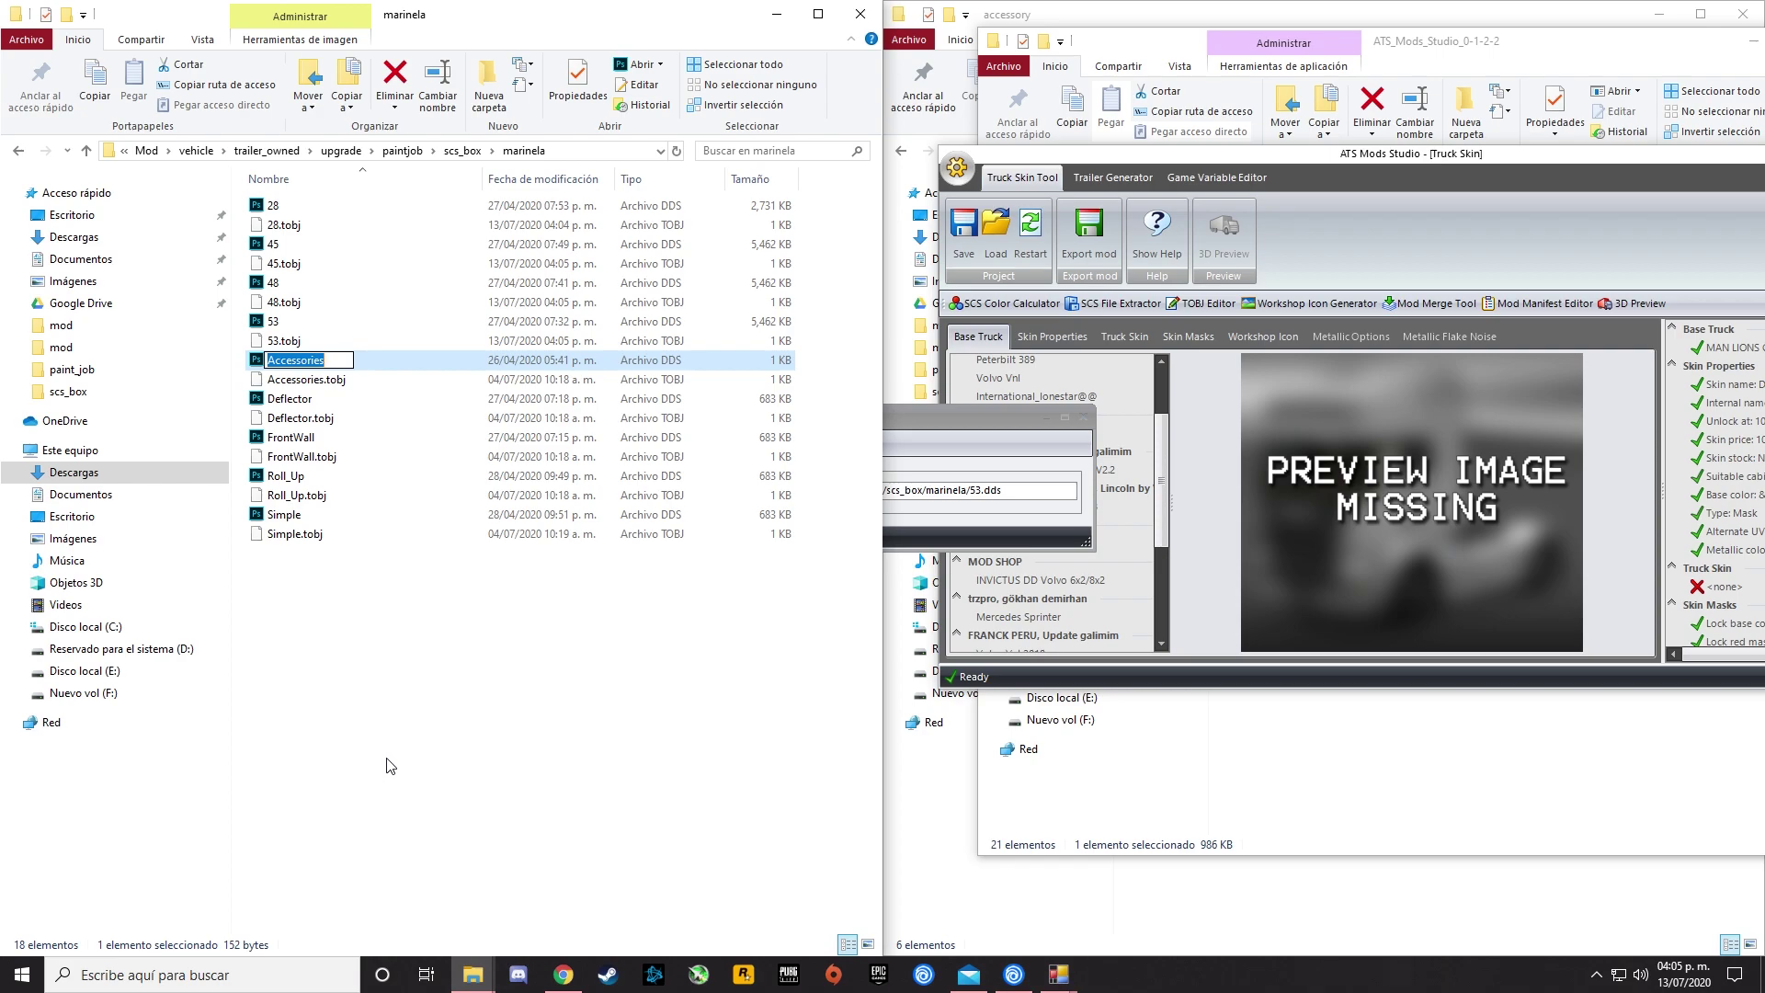
click(977, 477)
click(980, 490)
key(BackSpace)
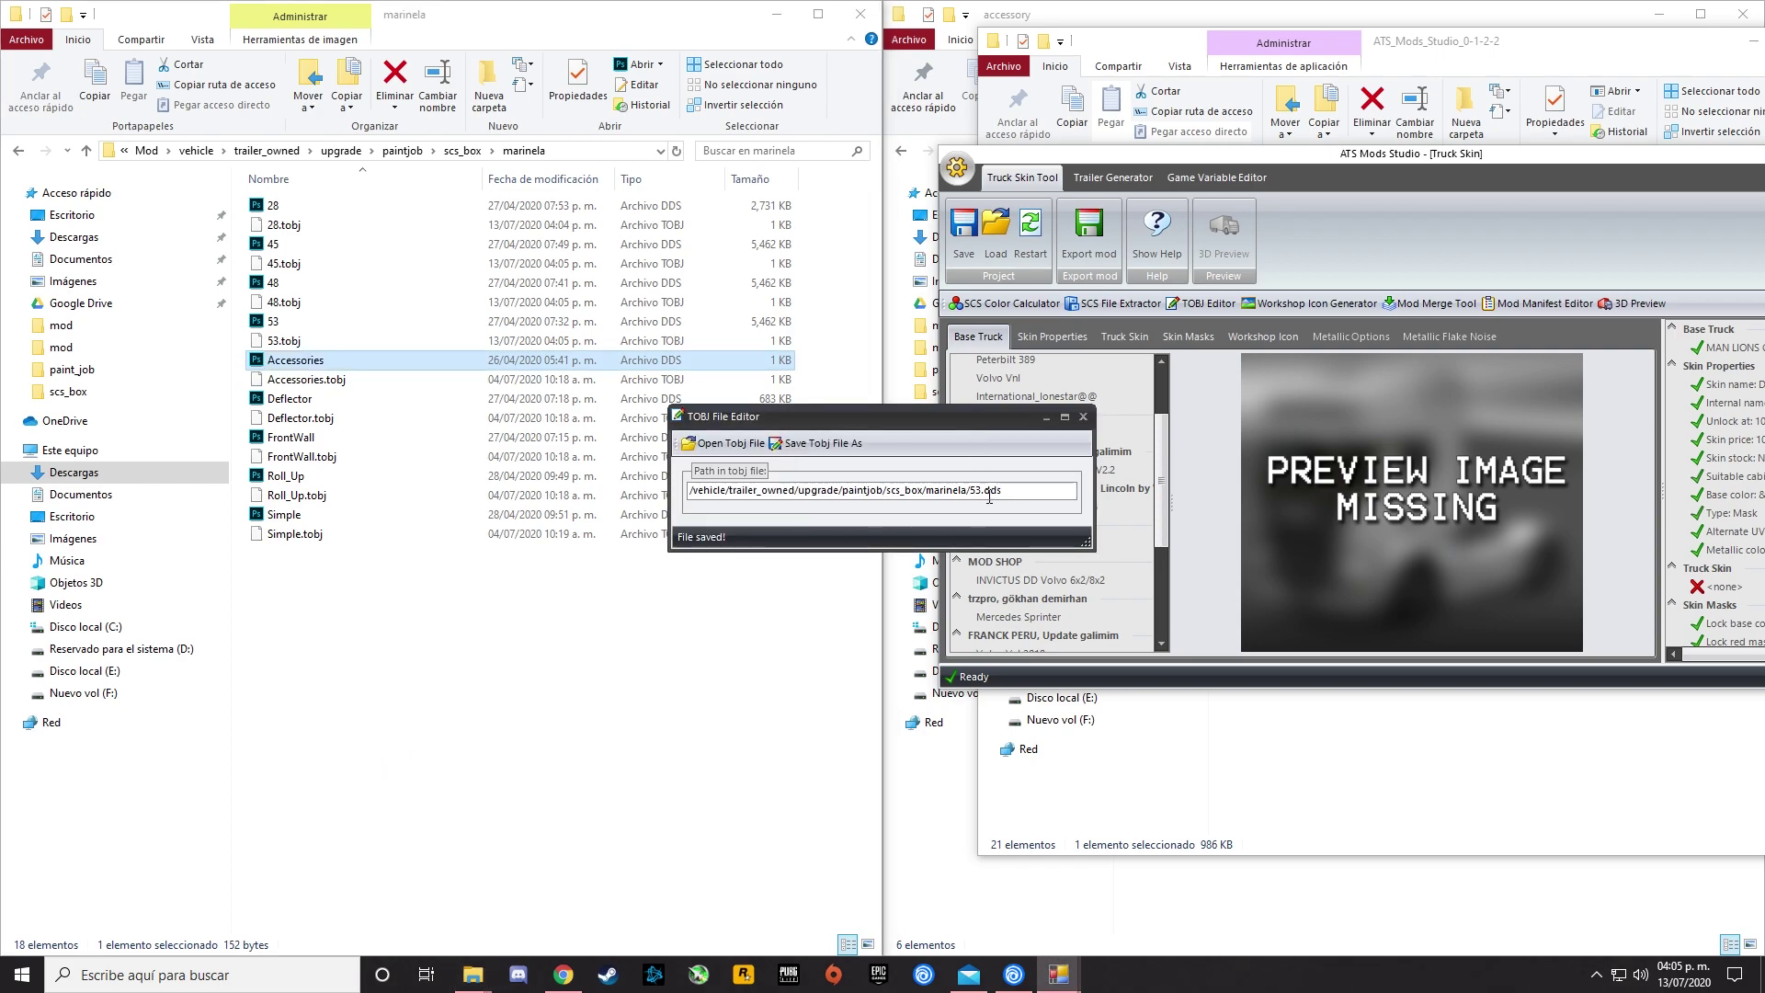
key(BackSpace)
key(ctrl+v)
click(837, 444)
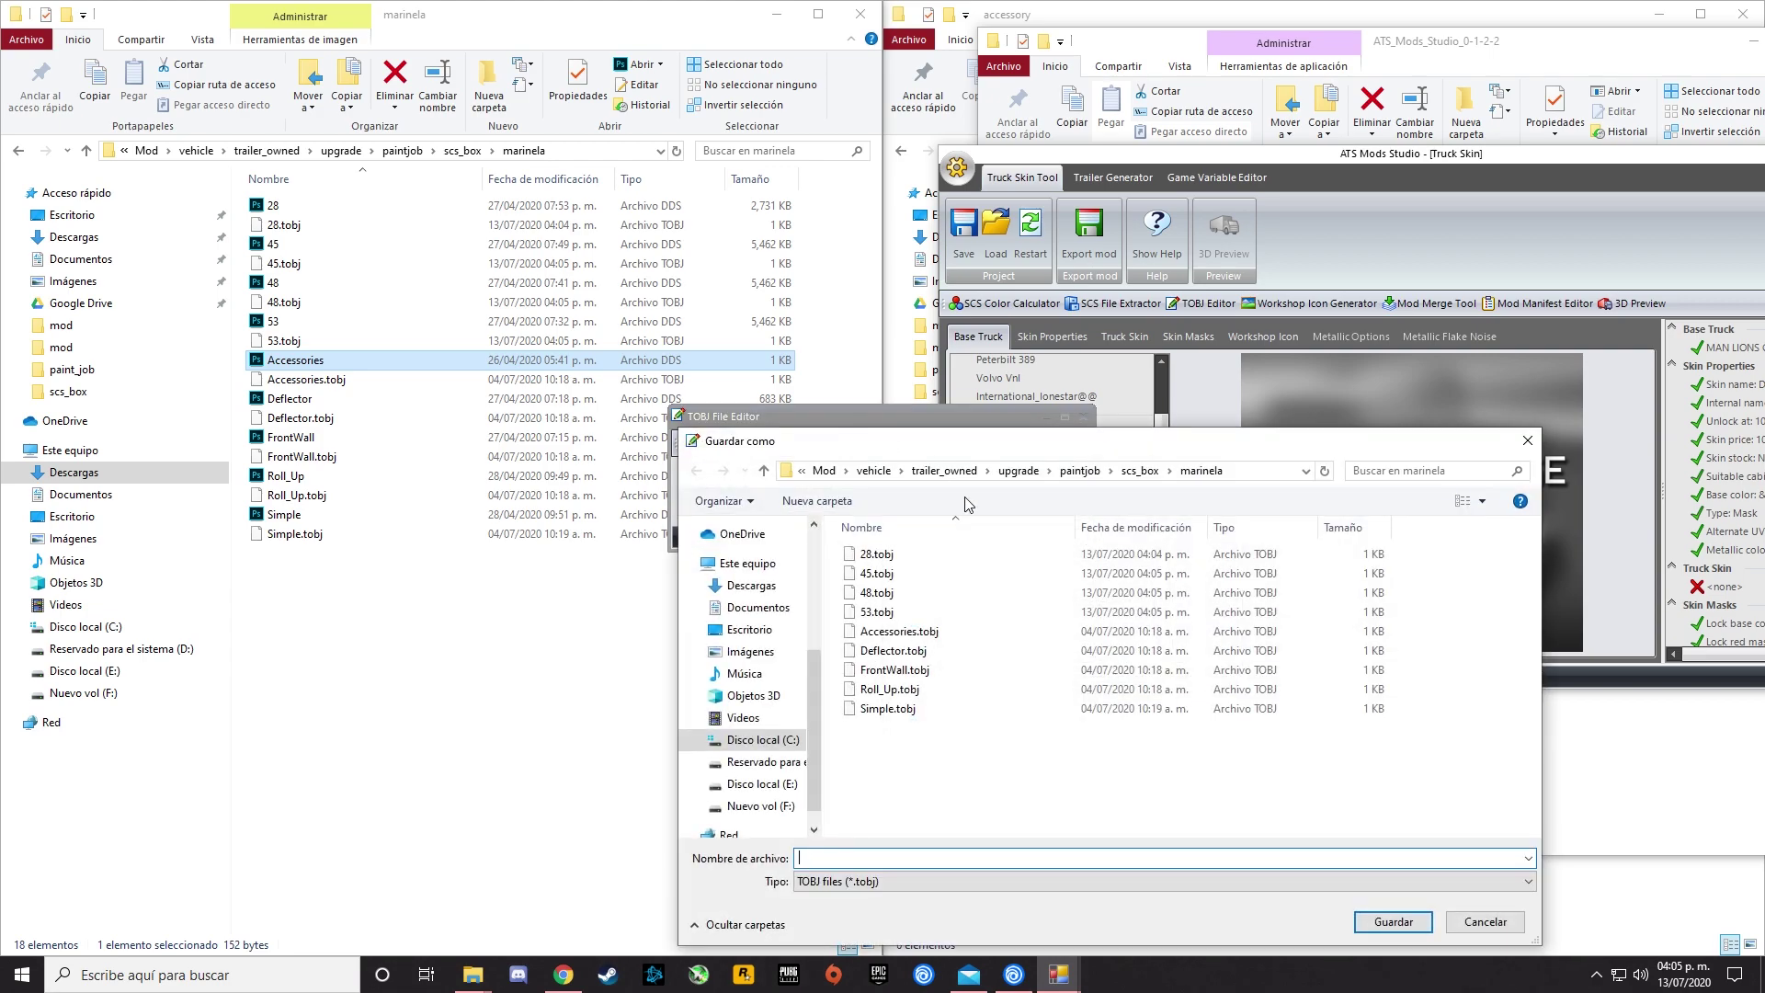
click(946, 639)
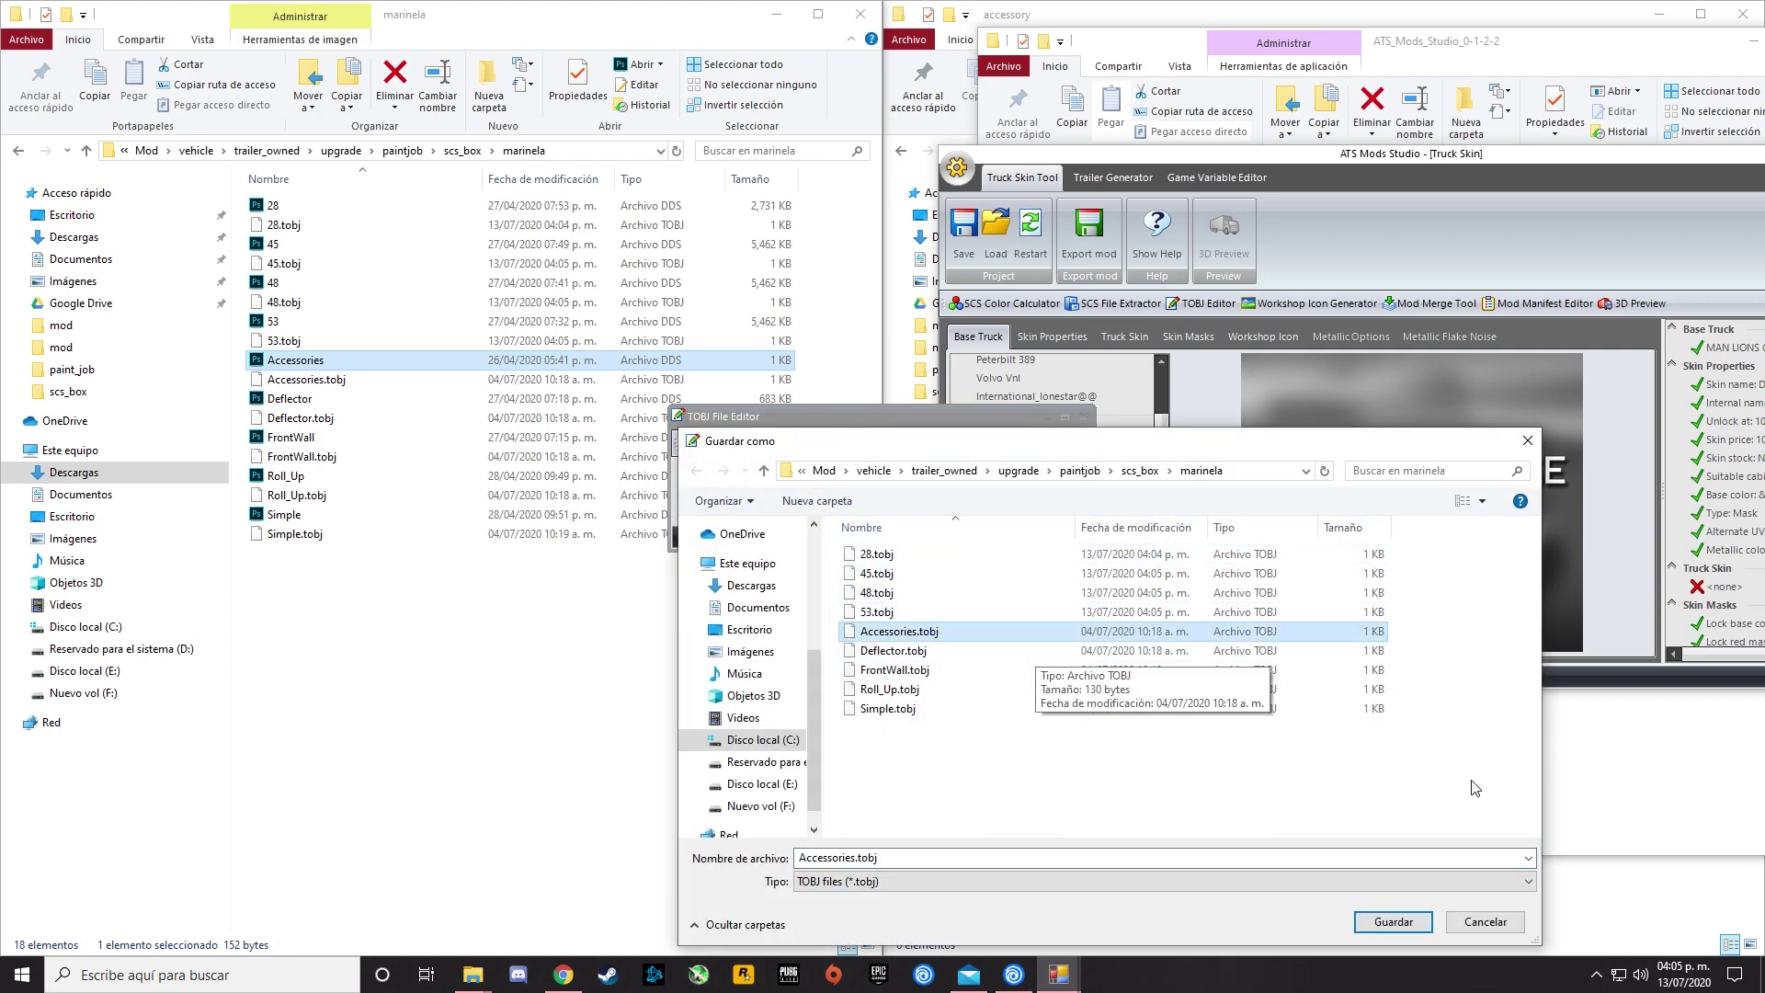
click(1393, 922)
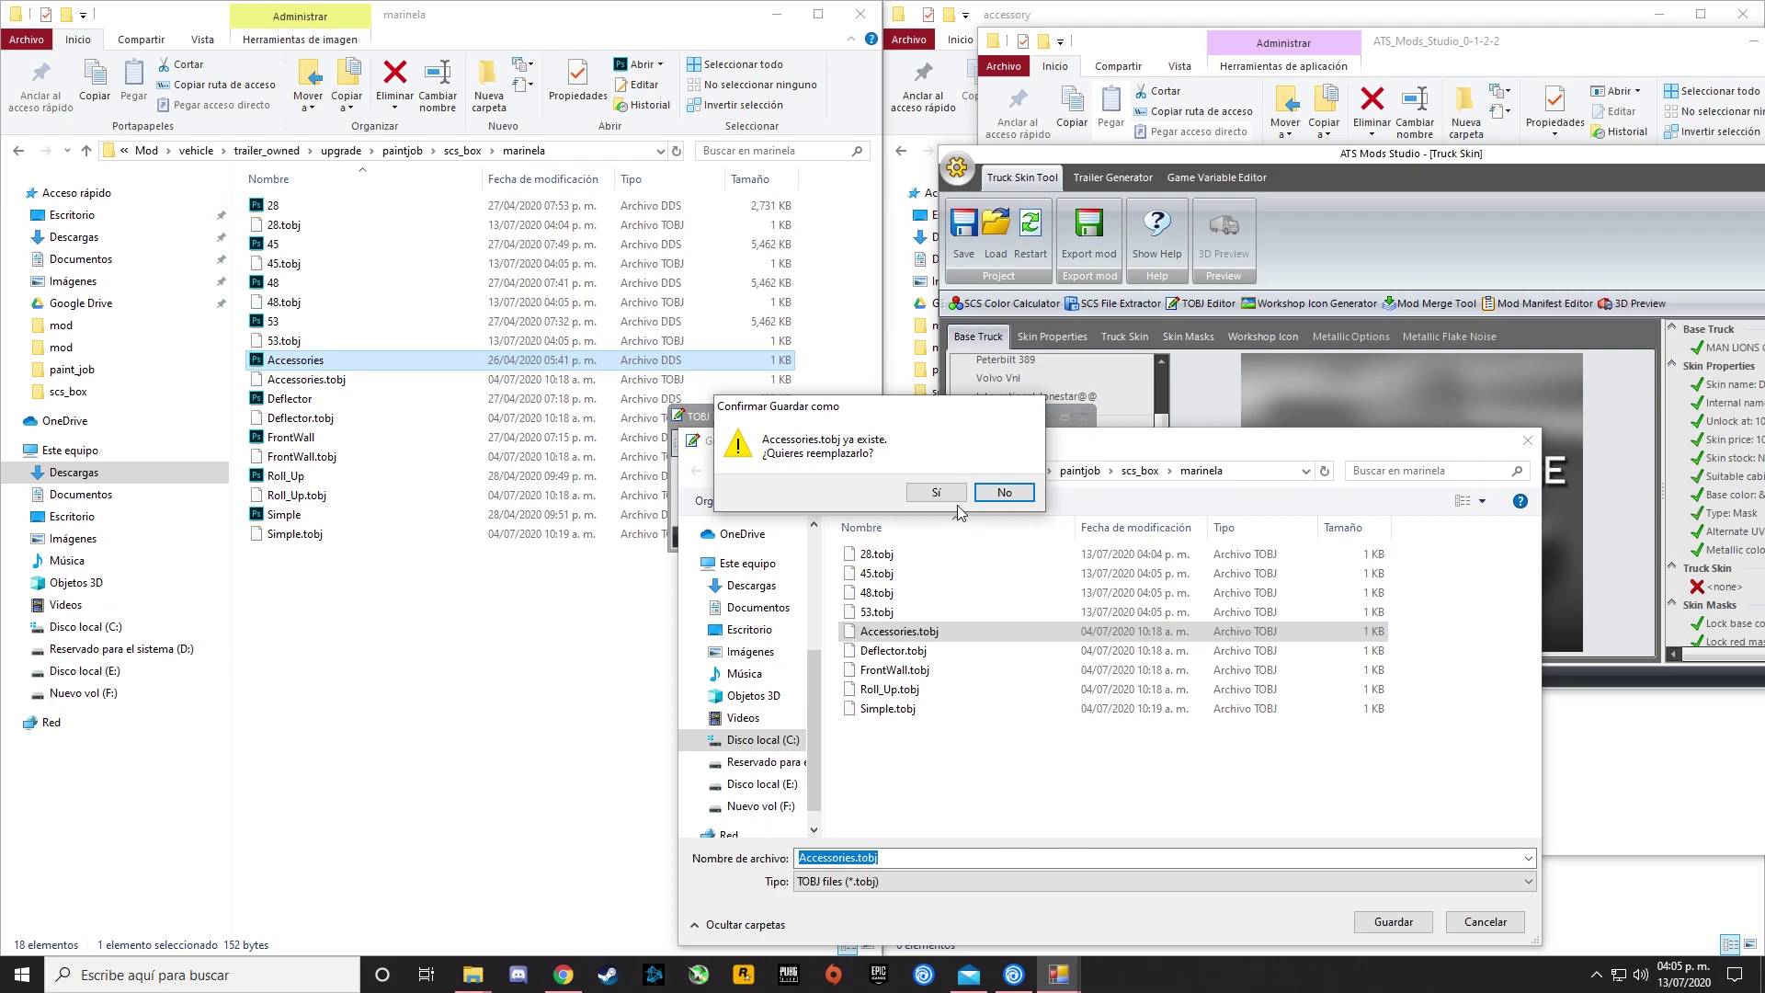
click(956, 497)
Copy the Deflector texture's name, change the texture file in the TOBJ path to Deflector.dds, and save it over Deflector.tobj.
click(311, 402)
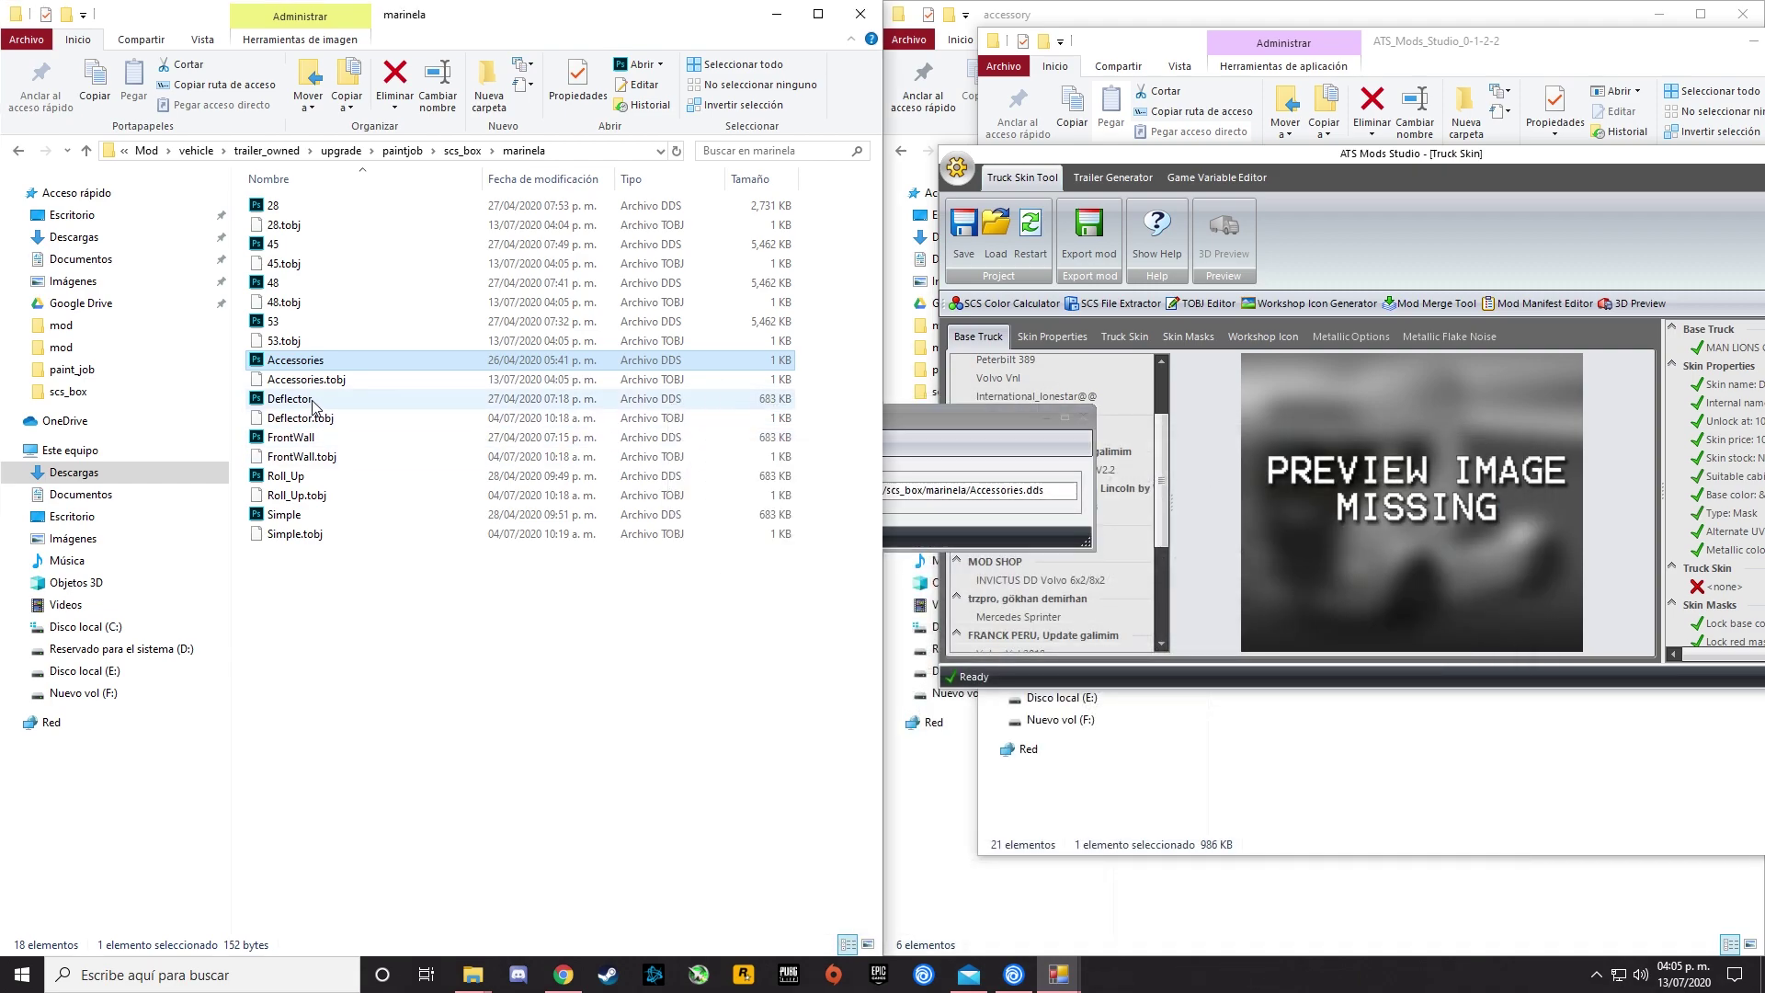
right_click(311, 402)
click(391, 811)
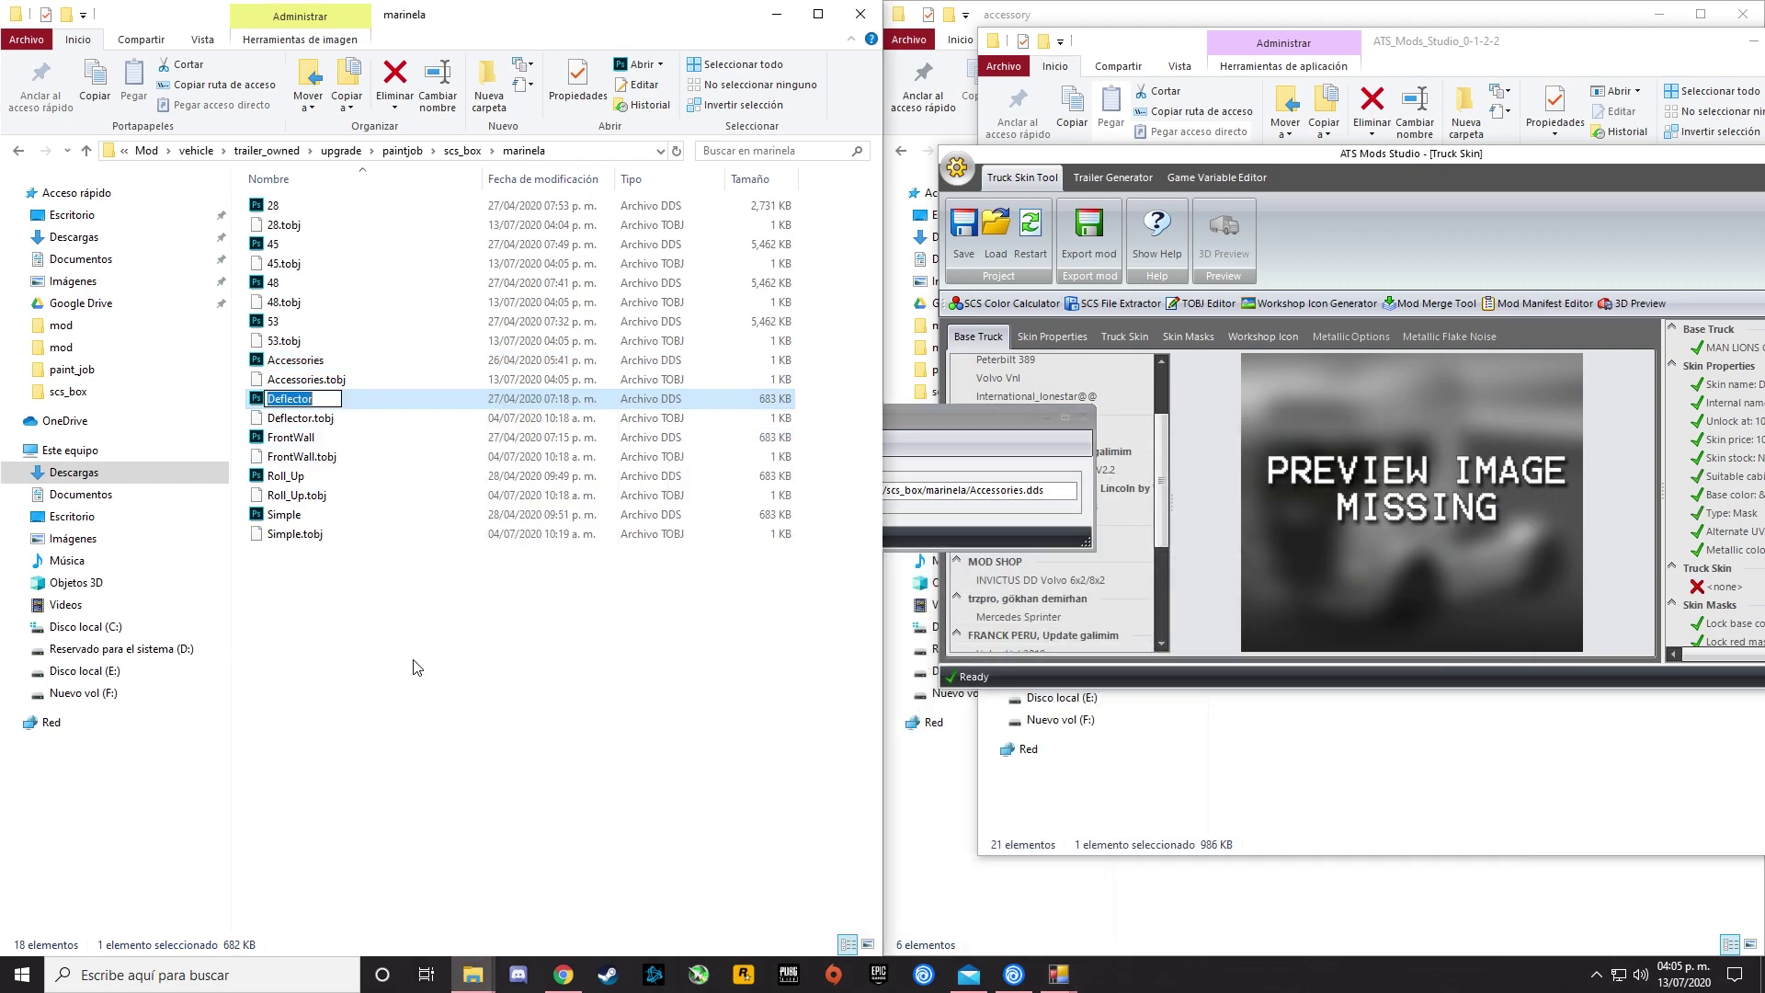
click(945, 420)
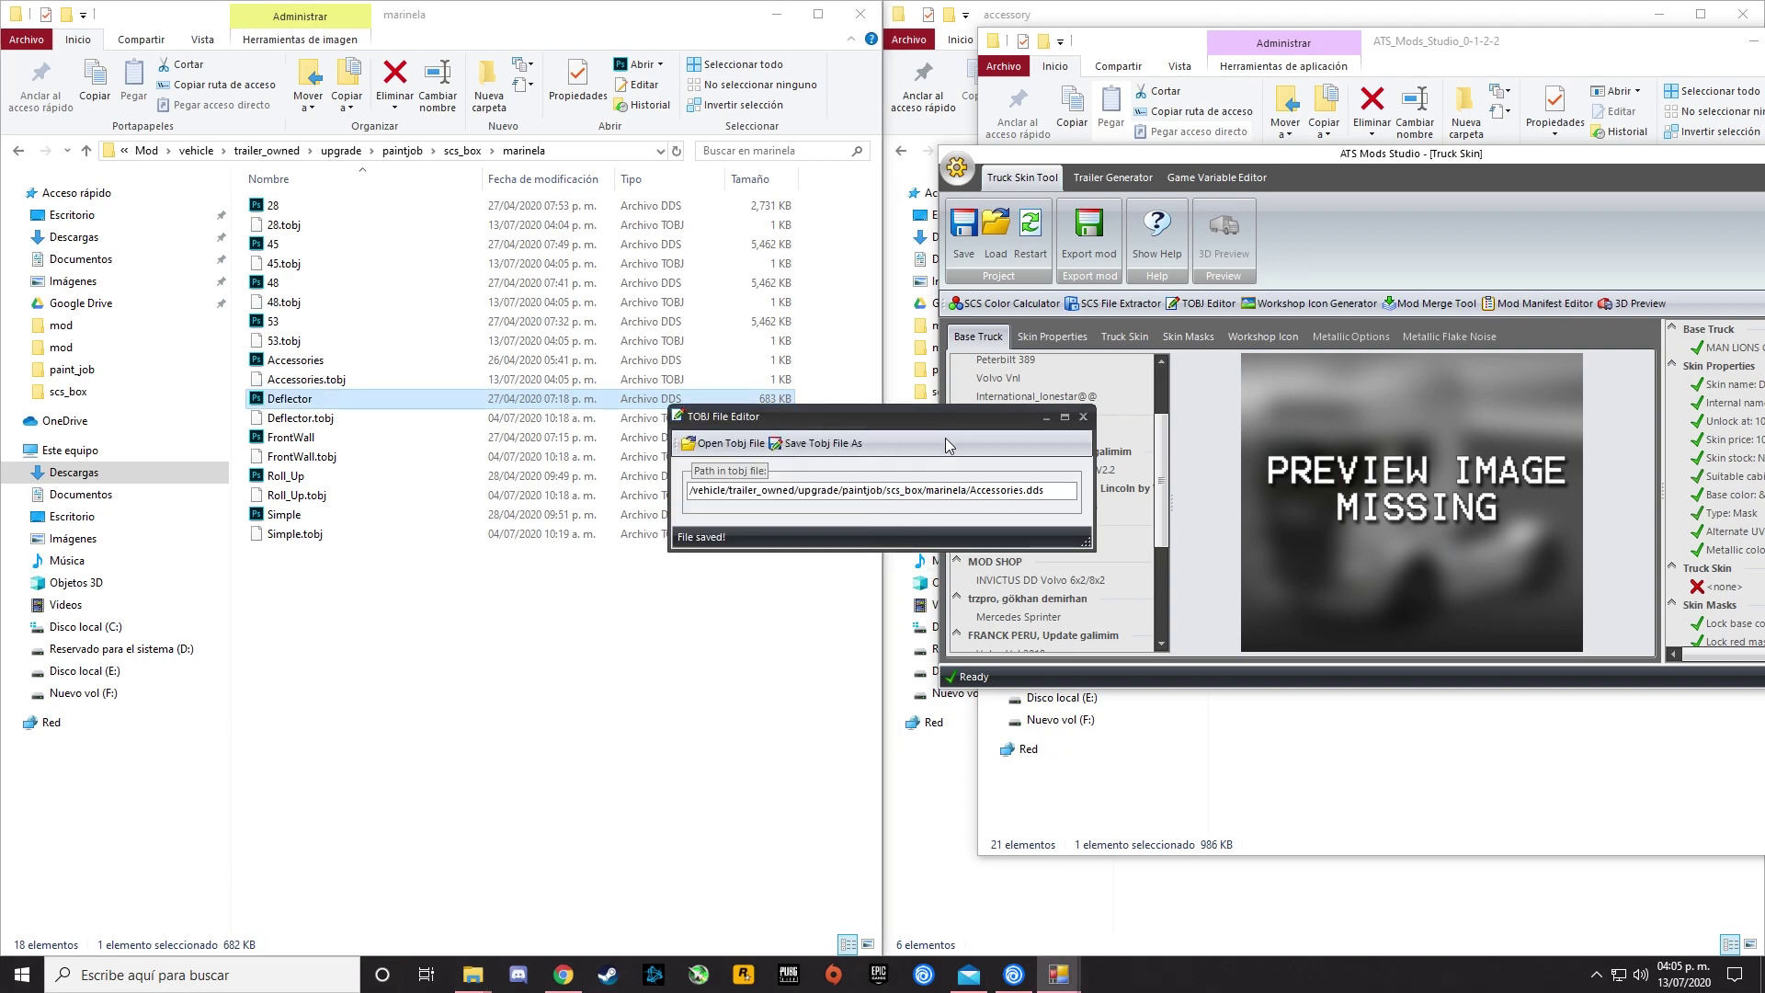
key(BackSpace)
key(BackSpace)
key(BackSpace)
key(BackSpace)
key(BackSpace)
key(BackSpace)
key(BackSpace)
key(BackSpace)
key(BackSpace)
click(839, 445)
click(887, 651)
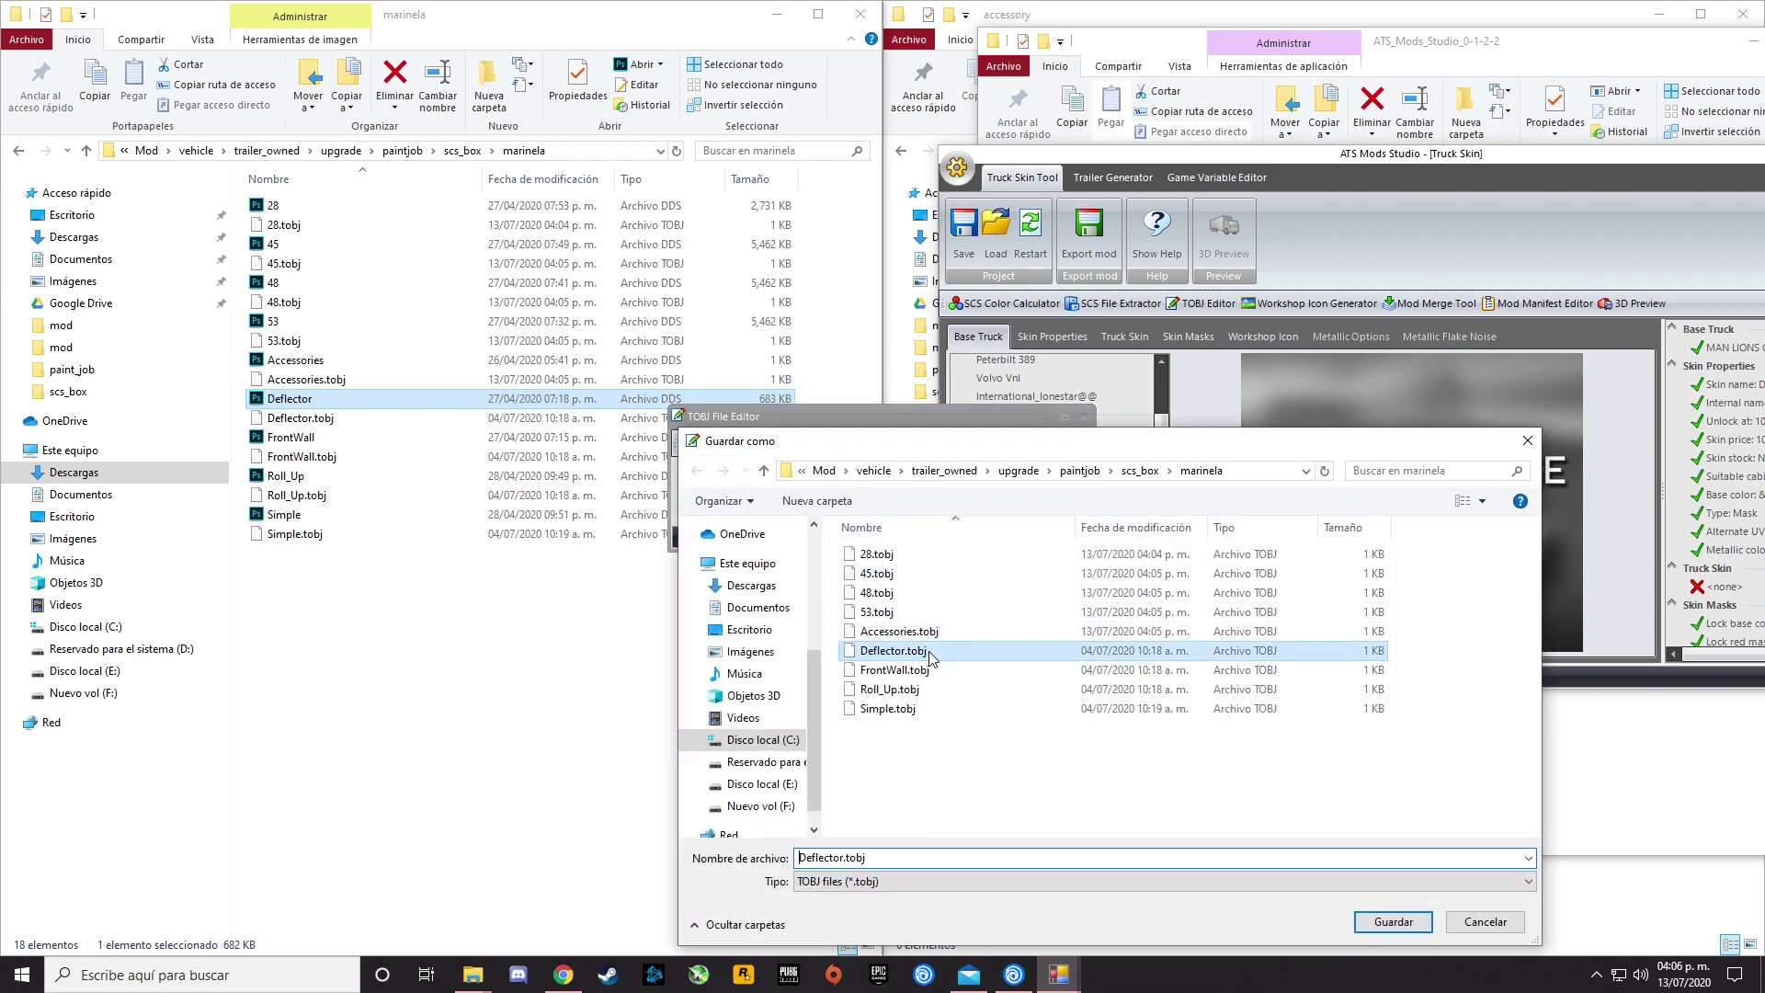
click(1394, 921)
click(936, 492)
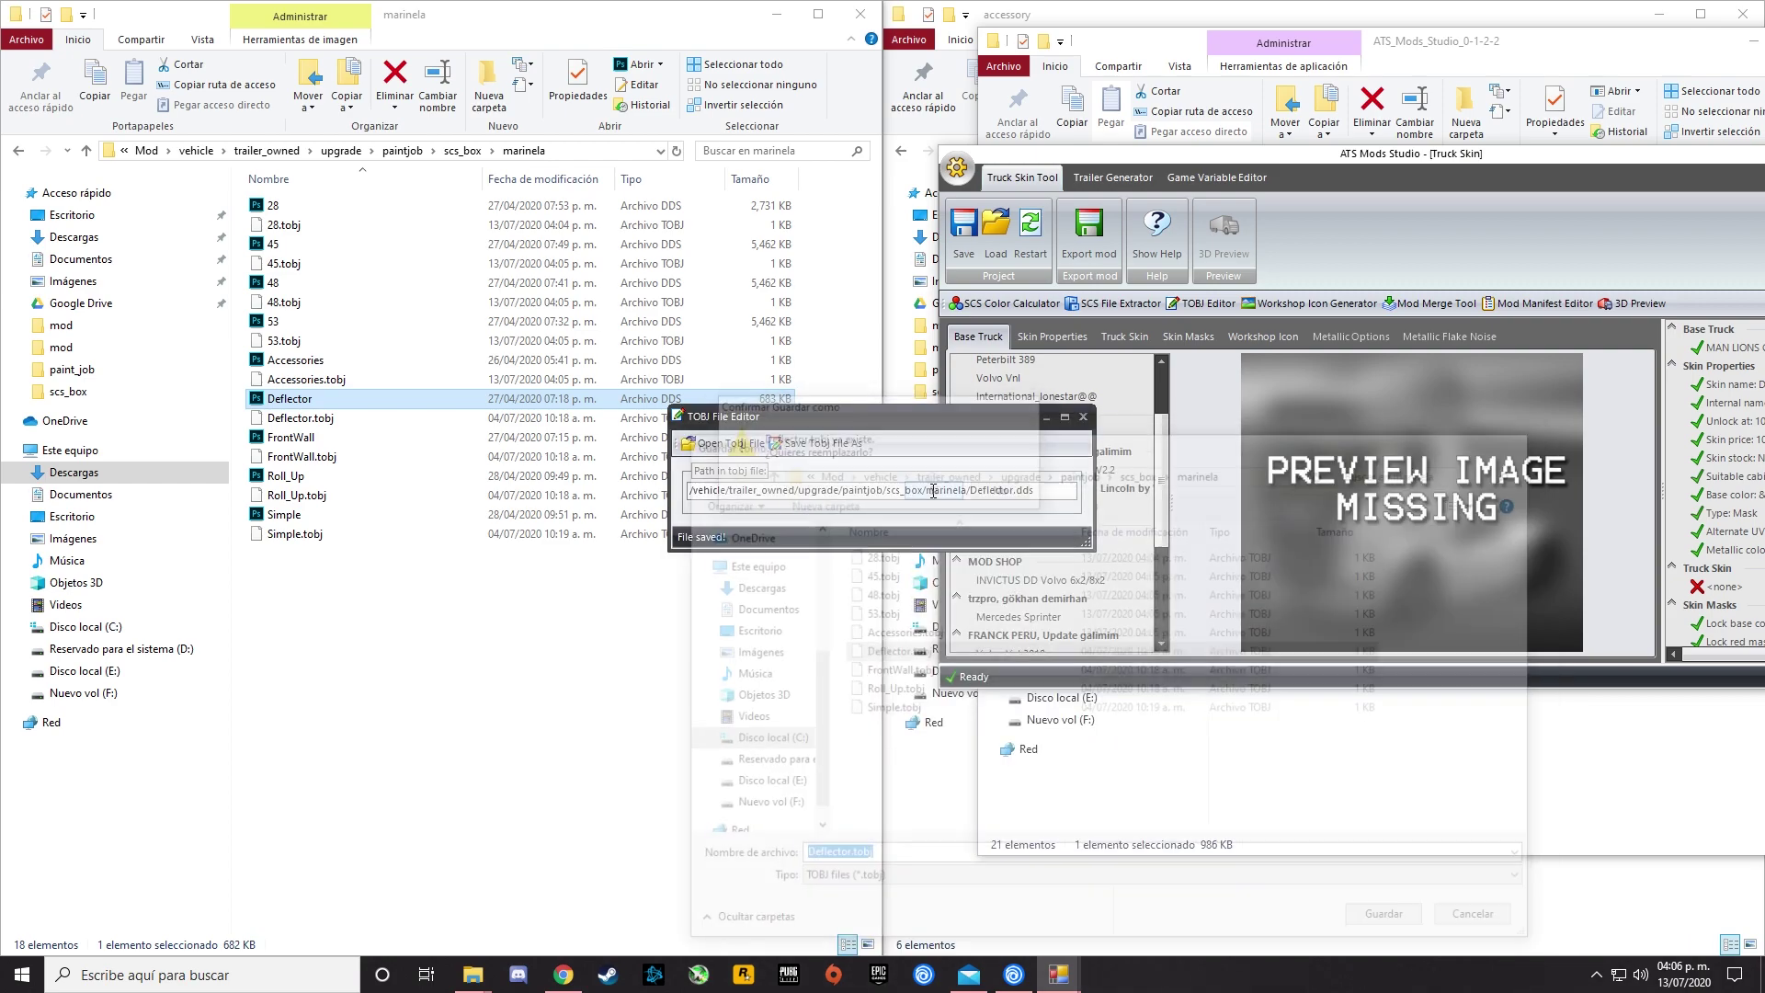
Copy the FrontWall texture's name, change the texture file in the TOBJ path to FrontWall.dds, and save it over FrontWall.tobj.
click(312, 439)
right_click(315, 440)
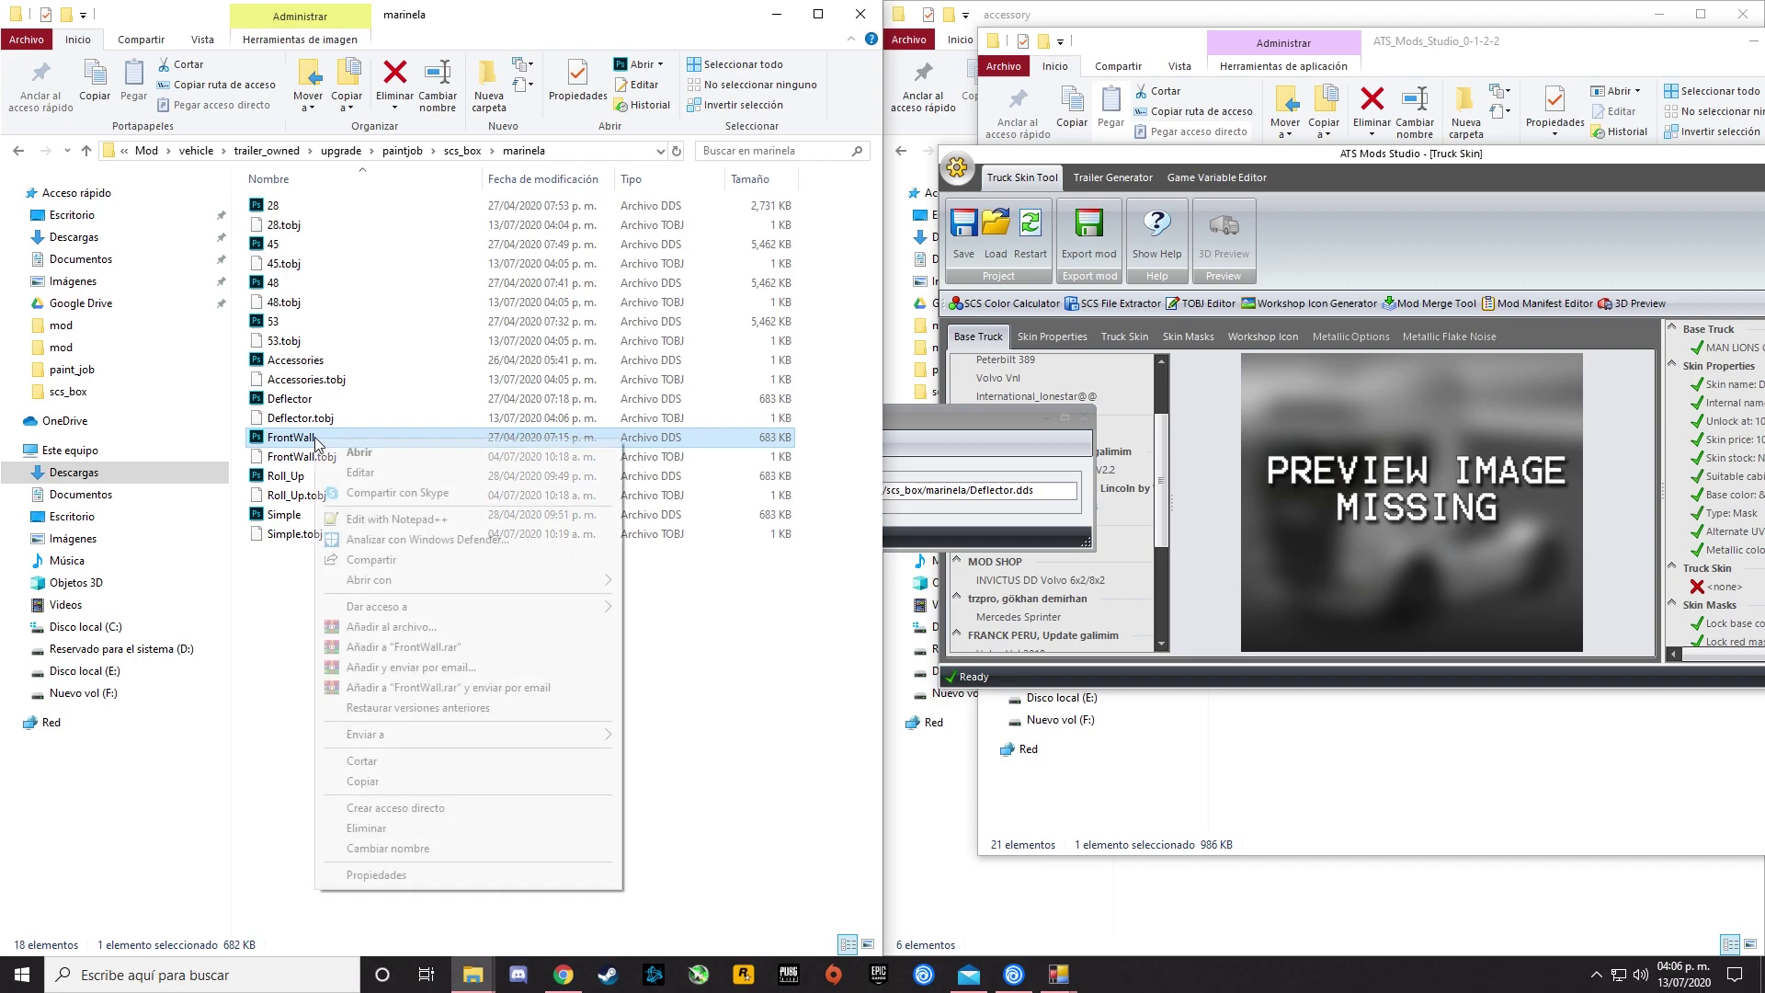
click(456, 848)
key(ctrl+c)
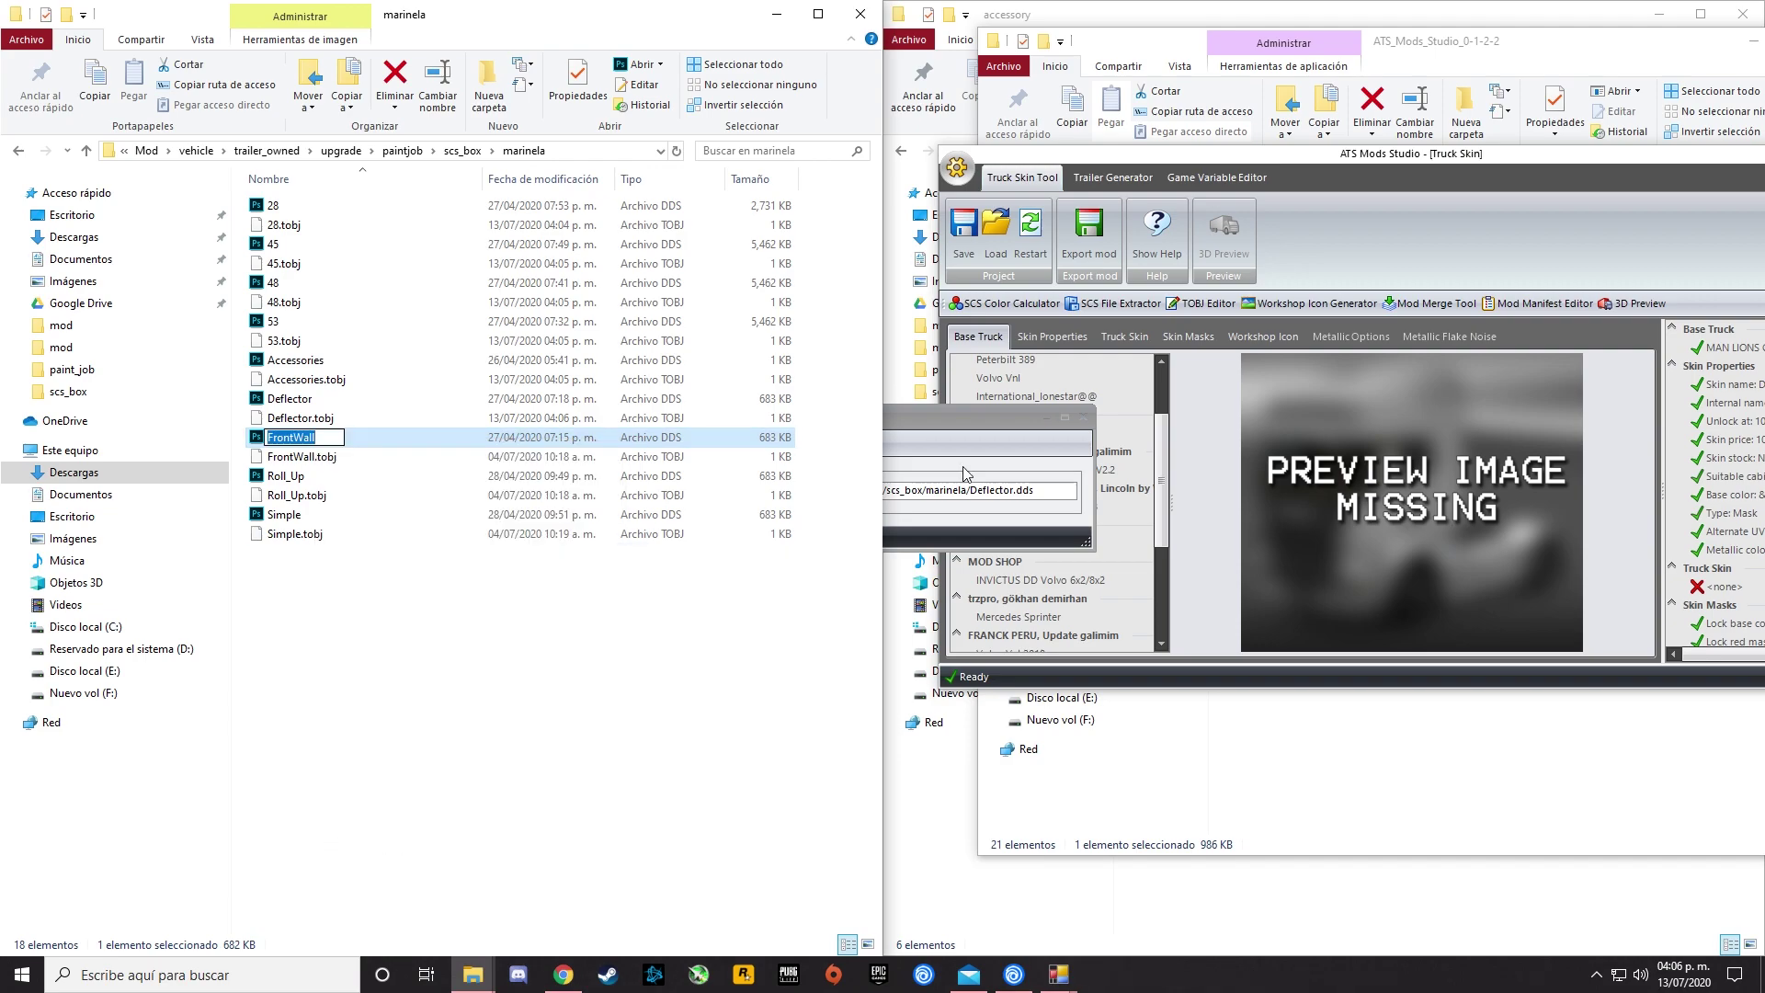
click(993, 445)
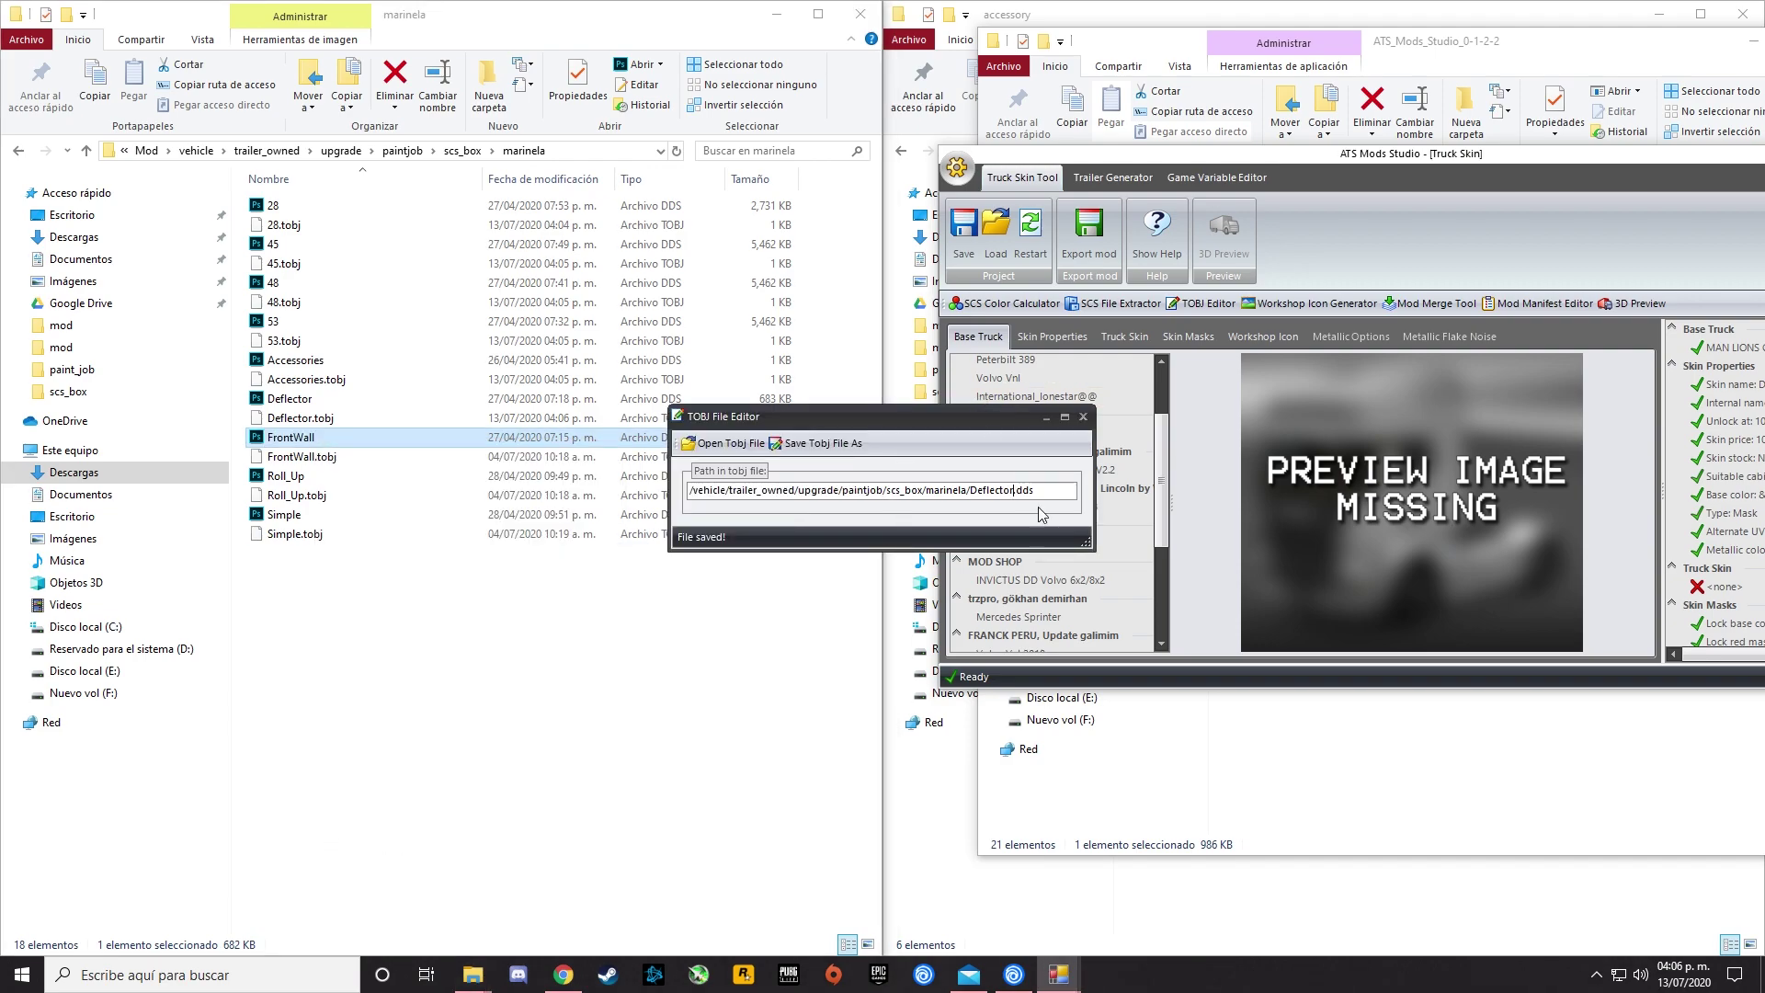
key(BackSpace)
key(BackSpace)
key(BackSpace)
key(BackSpace)
key(BackSpace)
key(ctrl+v)
click(841, 445)
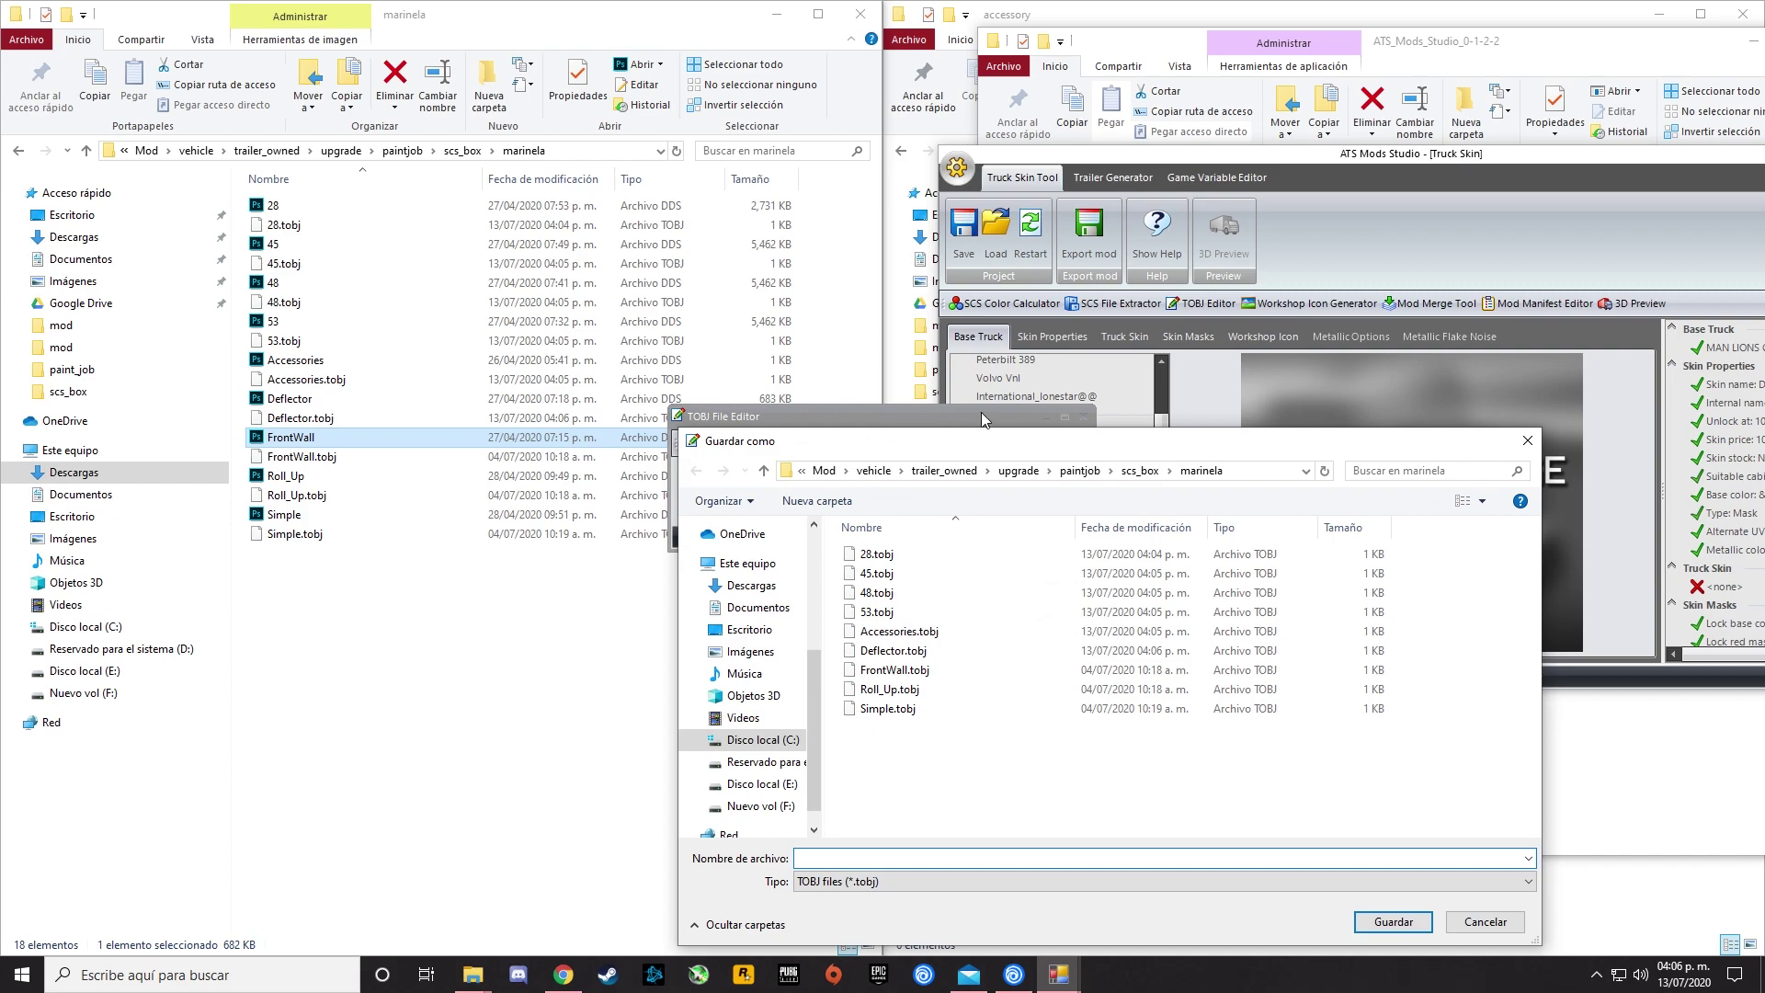
click(915, 674)
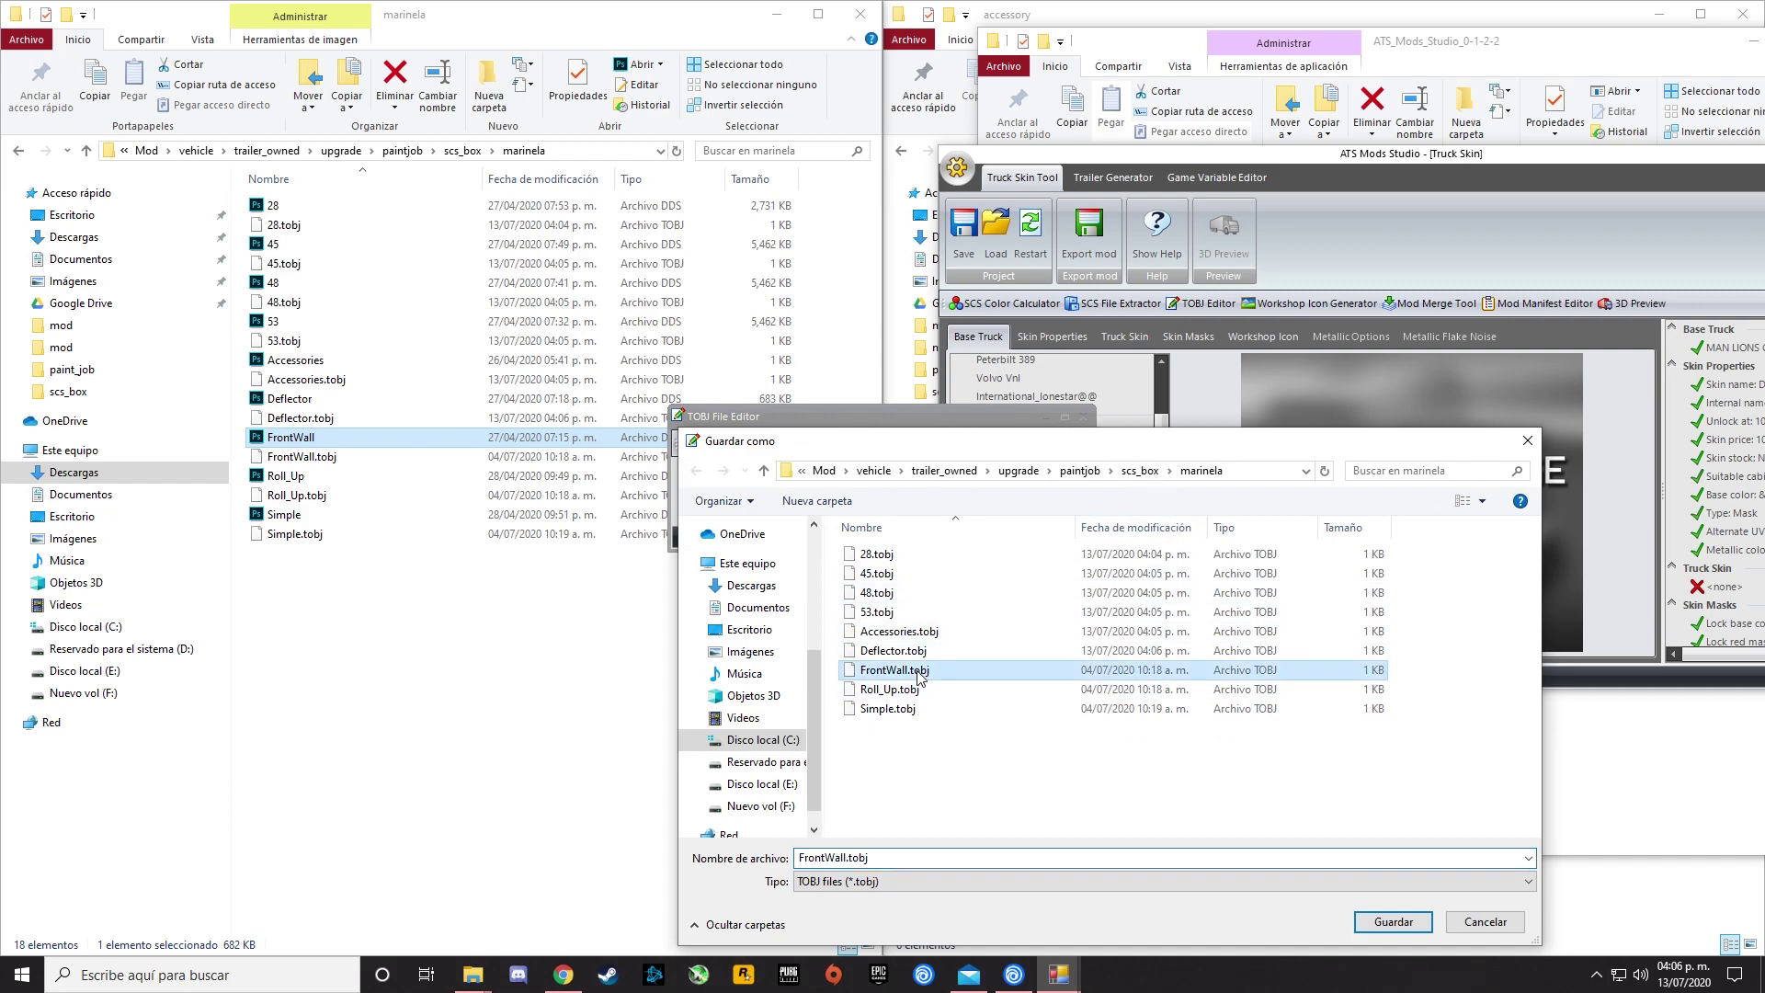
click(1424, 910)
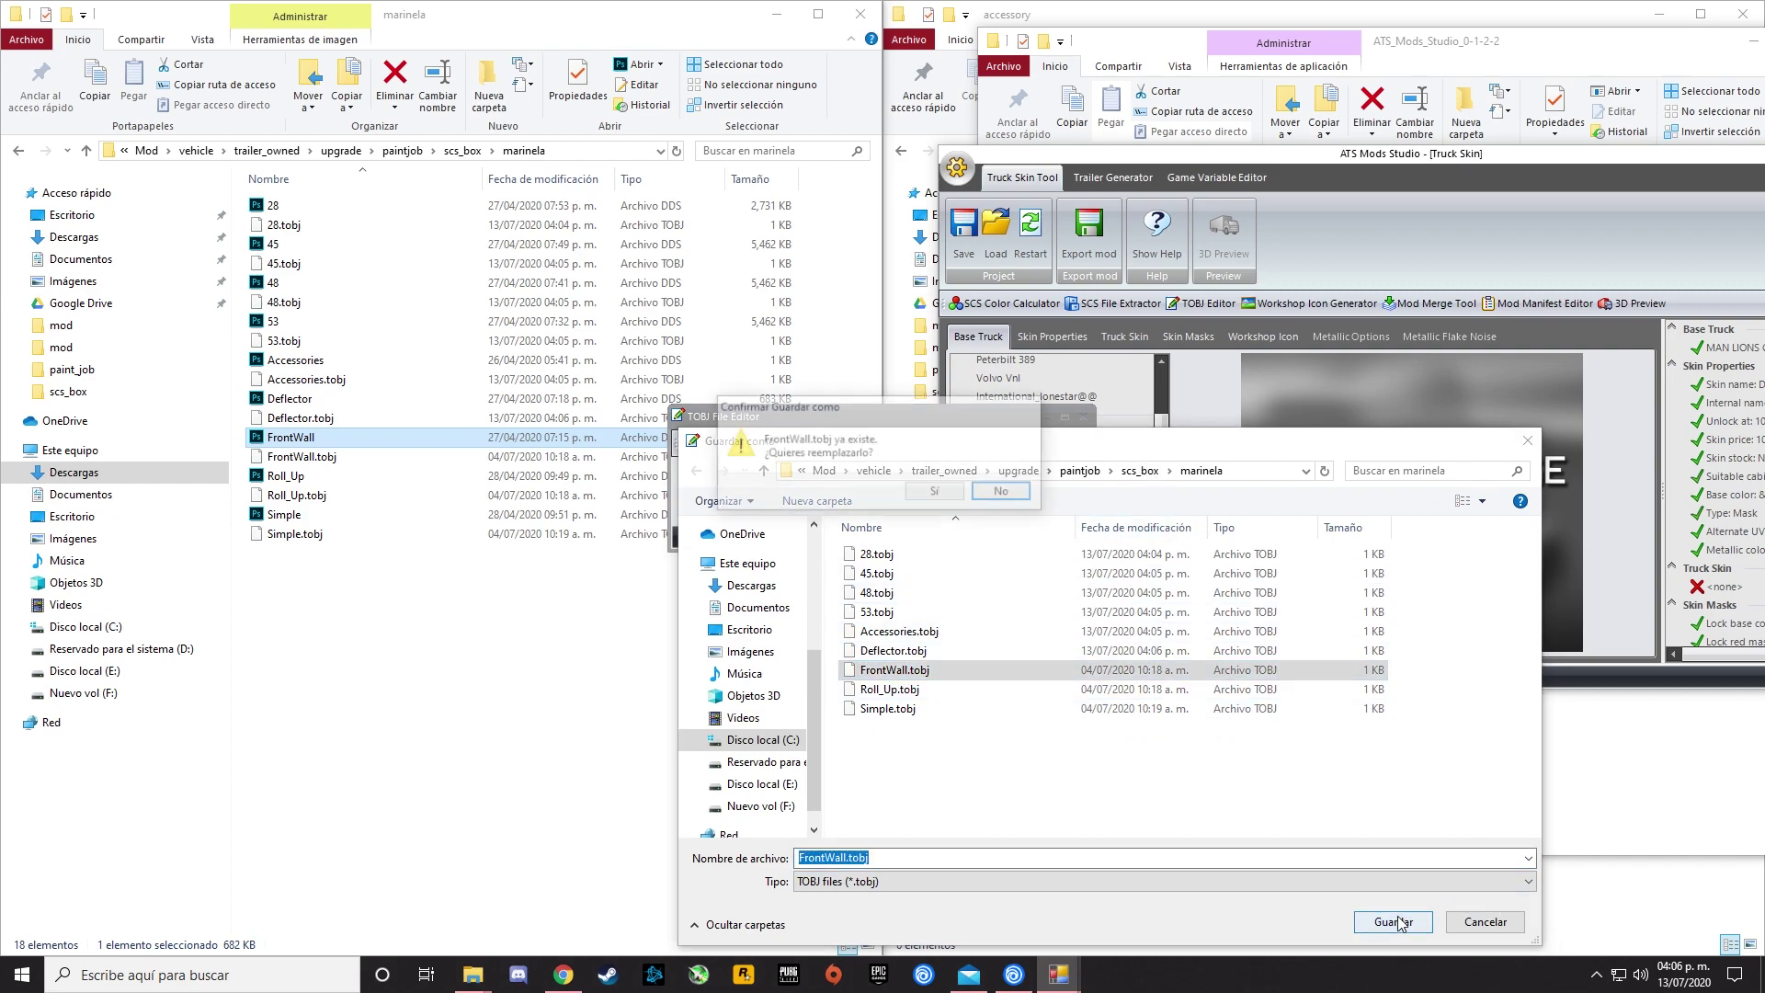
click(936, 493)
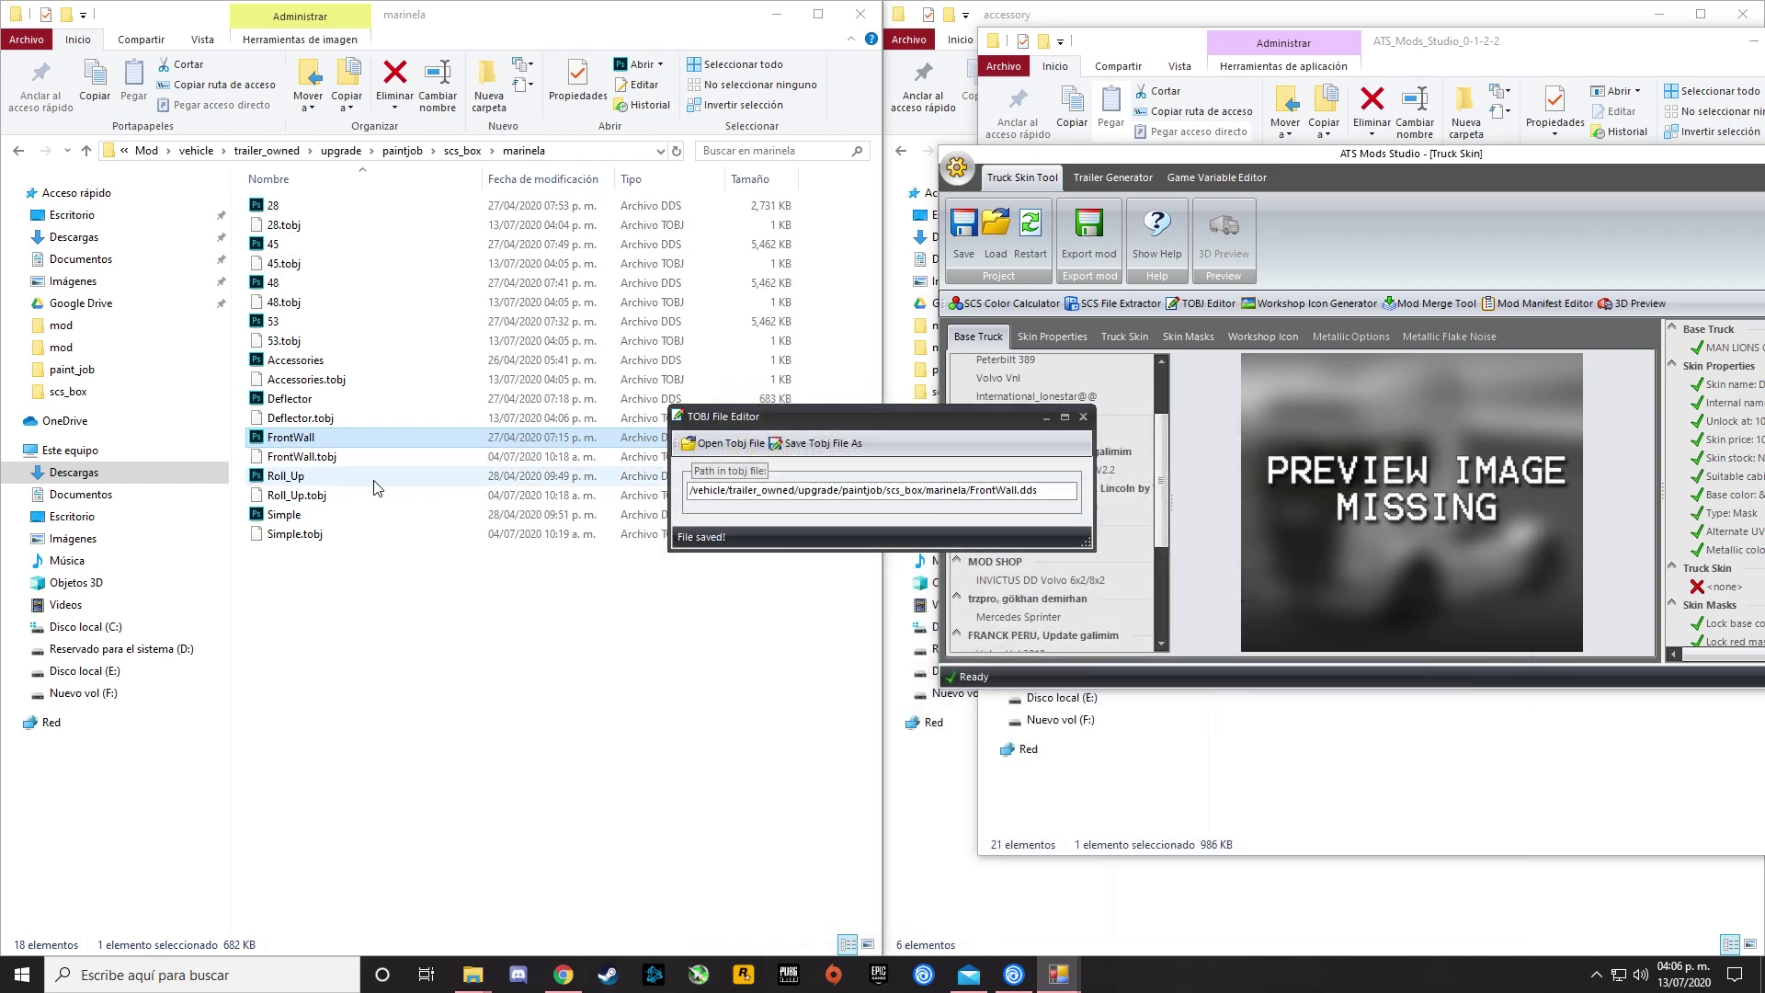
Copy the Roll_Up texture's name, set the TOBJ path's texture file to Roll_Up.dds, and save it over Roll_Up.tobj.
click(312, 477)
right_click(311, 477)
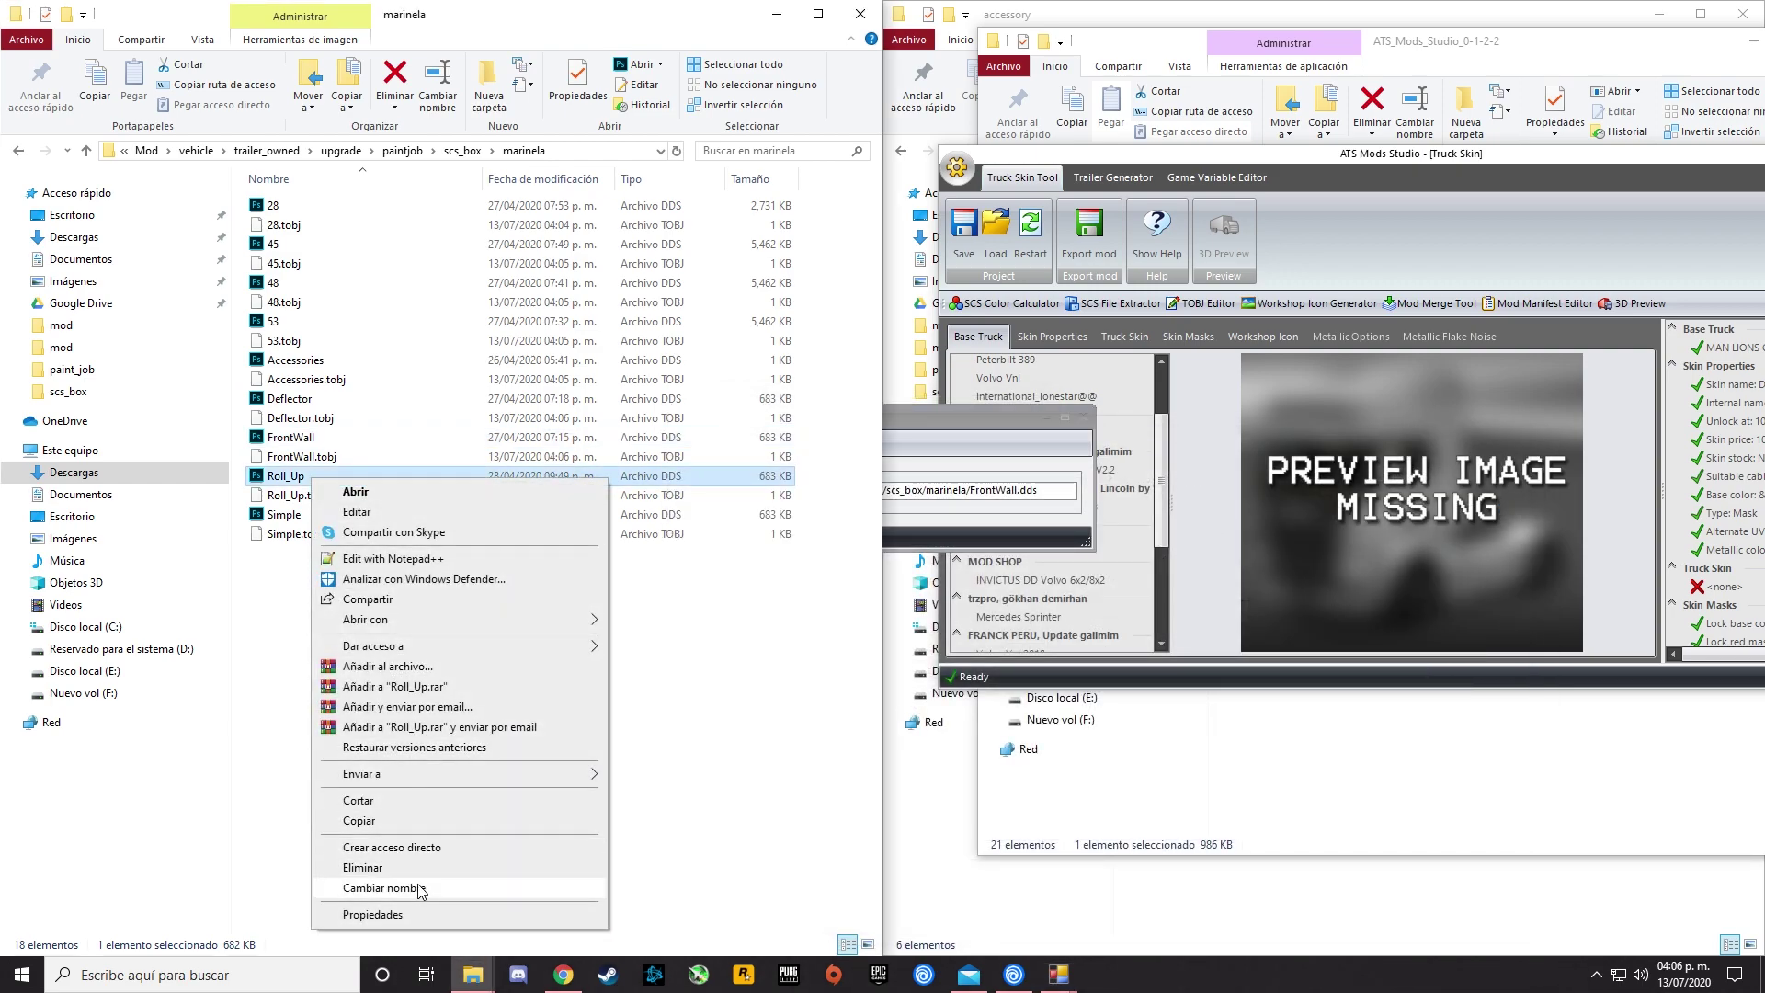
click(449, 890)
click(1007, 425)
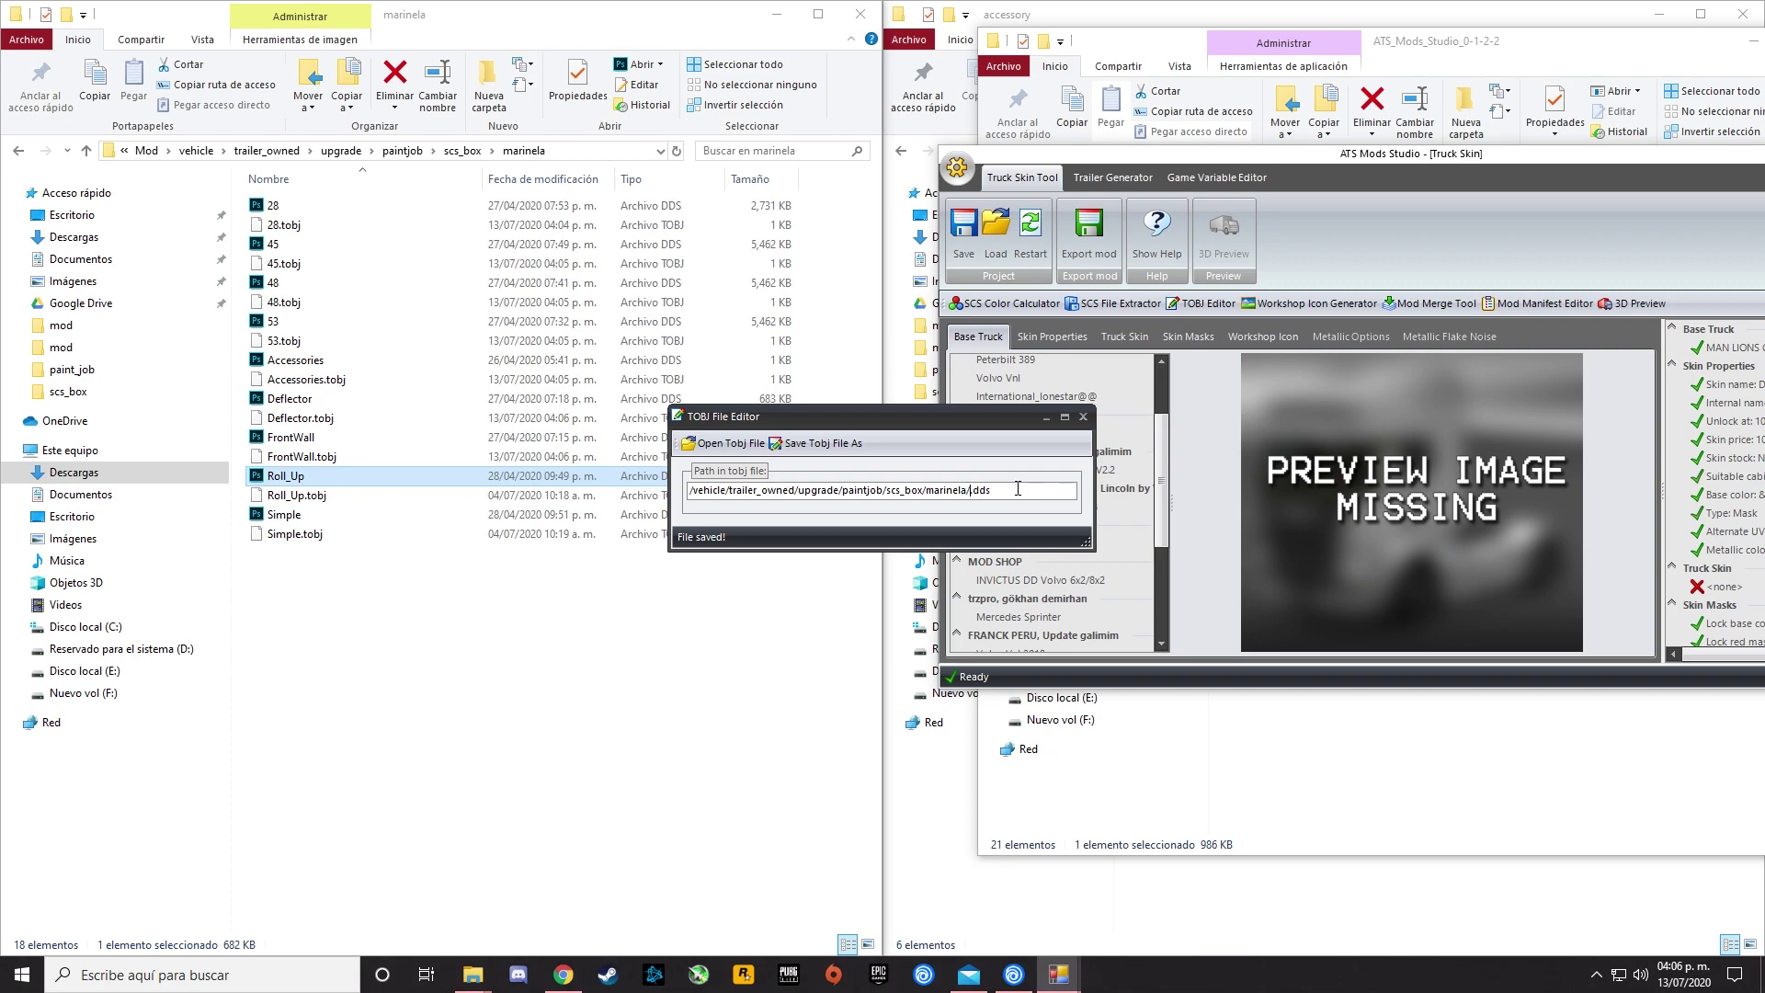
click(798, 445)
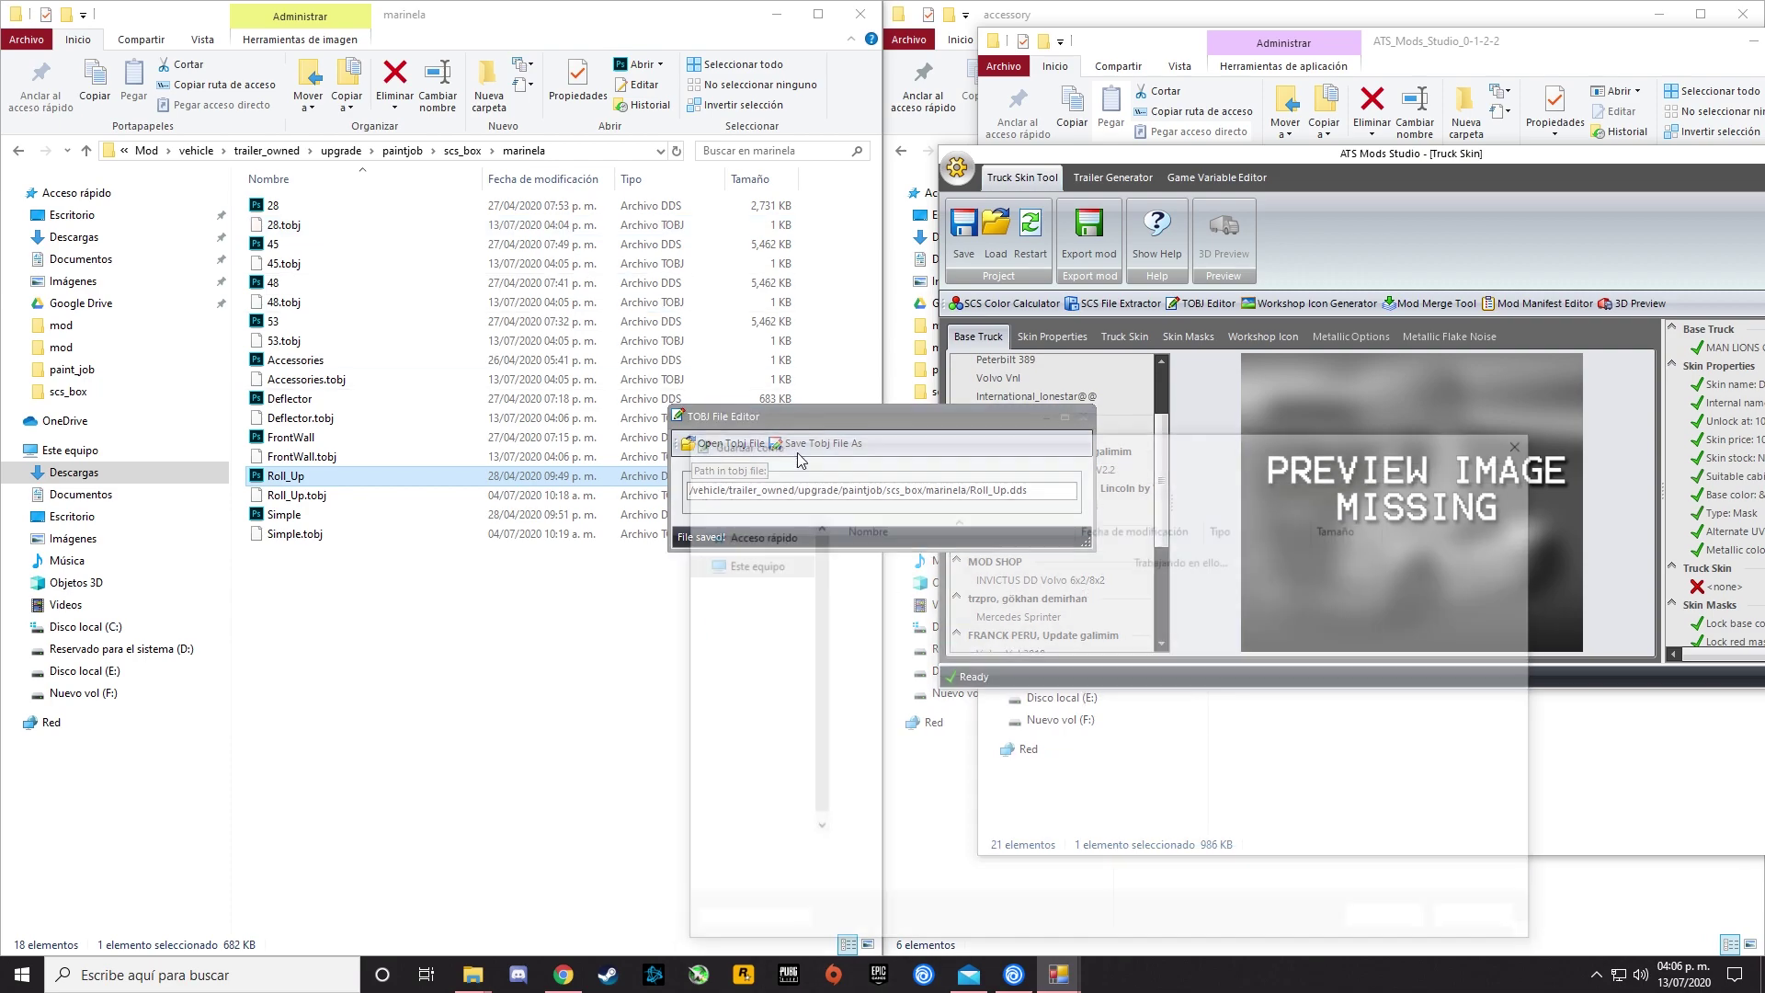
click(890, 690)
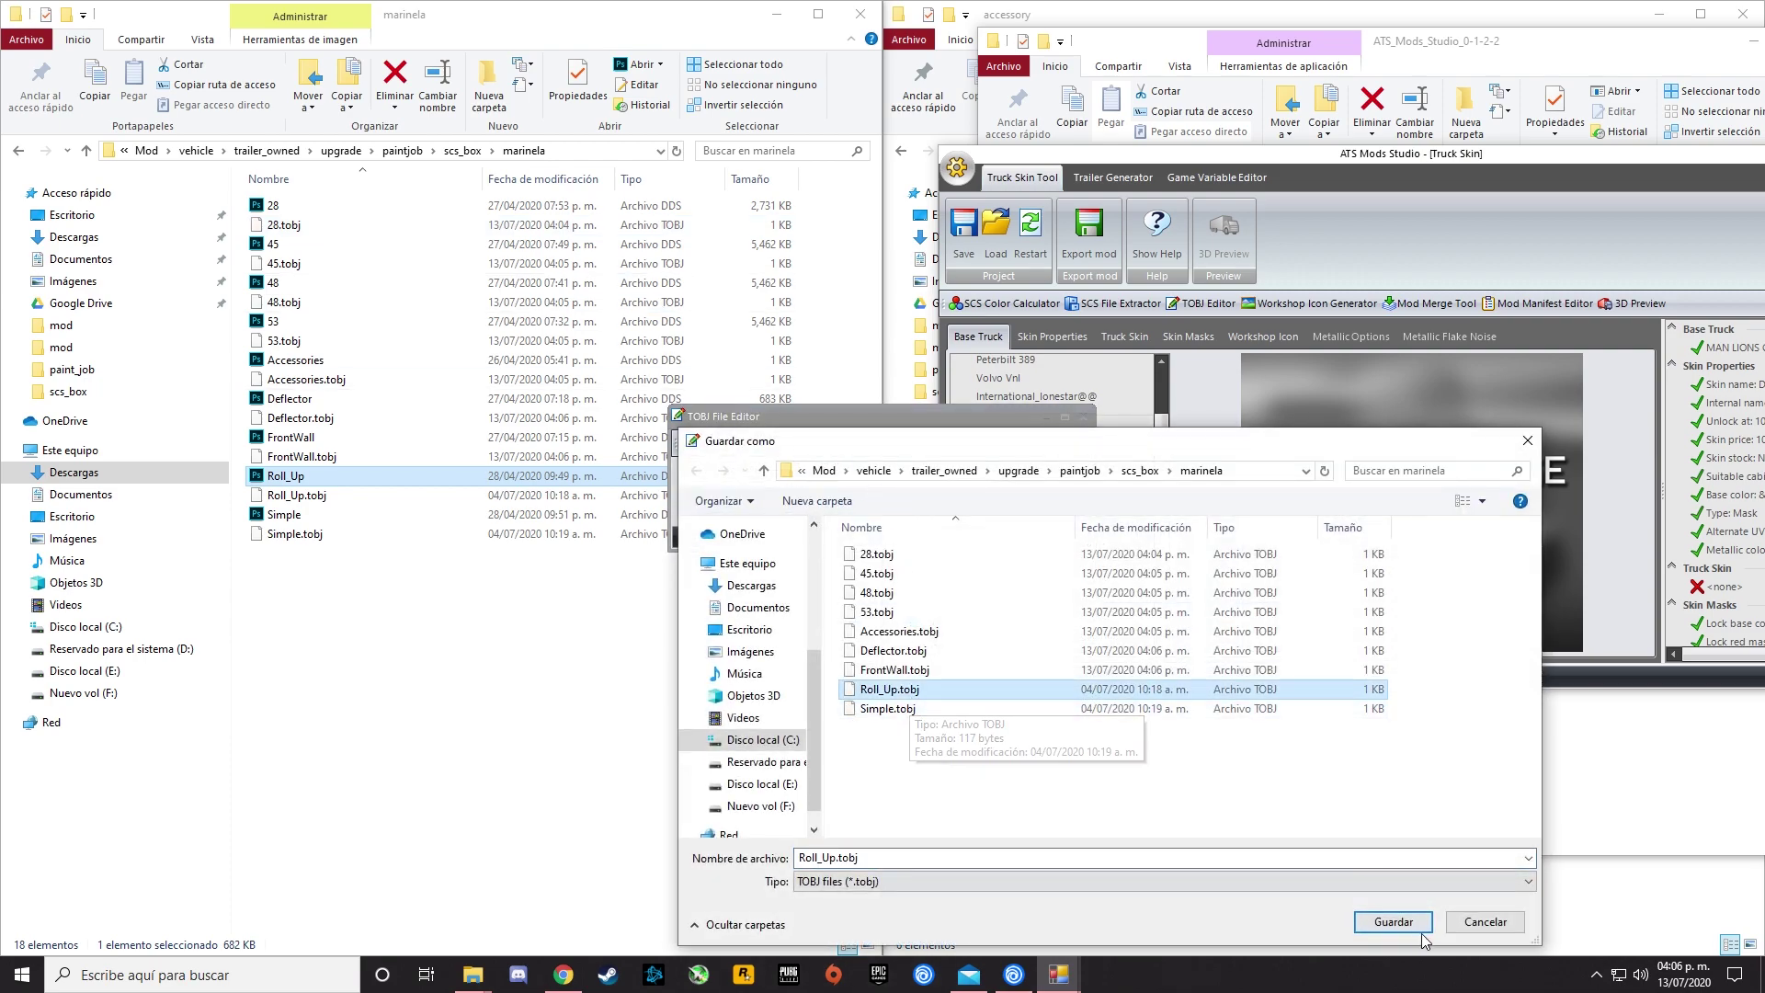
click(1394, 922)
Change the texture file in the TOBJ path to simple.dds, save it over Simple.tobj, and close the TOBJ editor.
click(1007, 492)
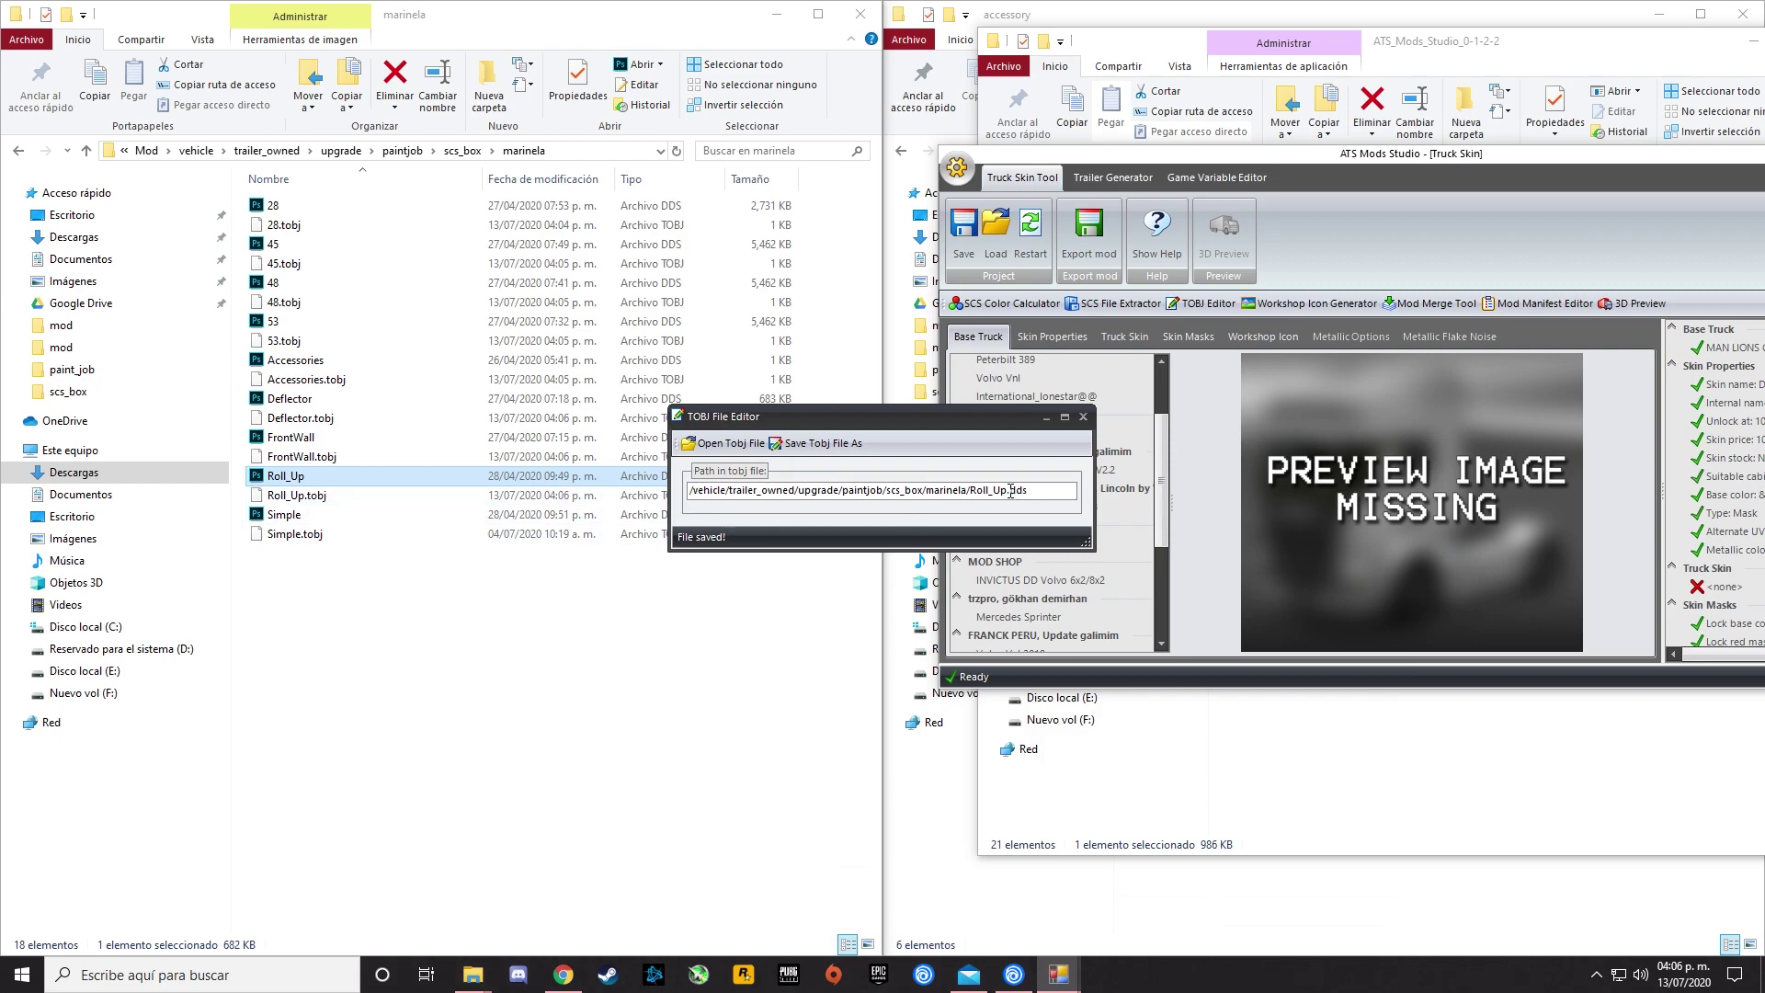
key(Left)
key(Left)
key(Left)
key(Left)
key(BackSpace)
key(BackSpace)
key(BackSpace)
key(BackSpace)
key(BackSpace)
key(BackSpace)
key(BackSpace)
text(simple)
click(851, 449)
click(898, 710)
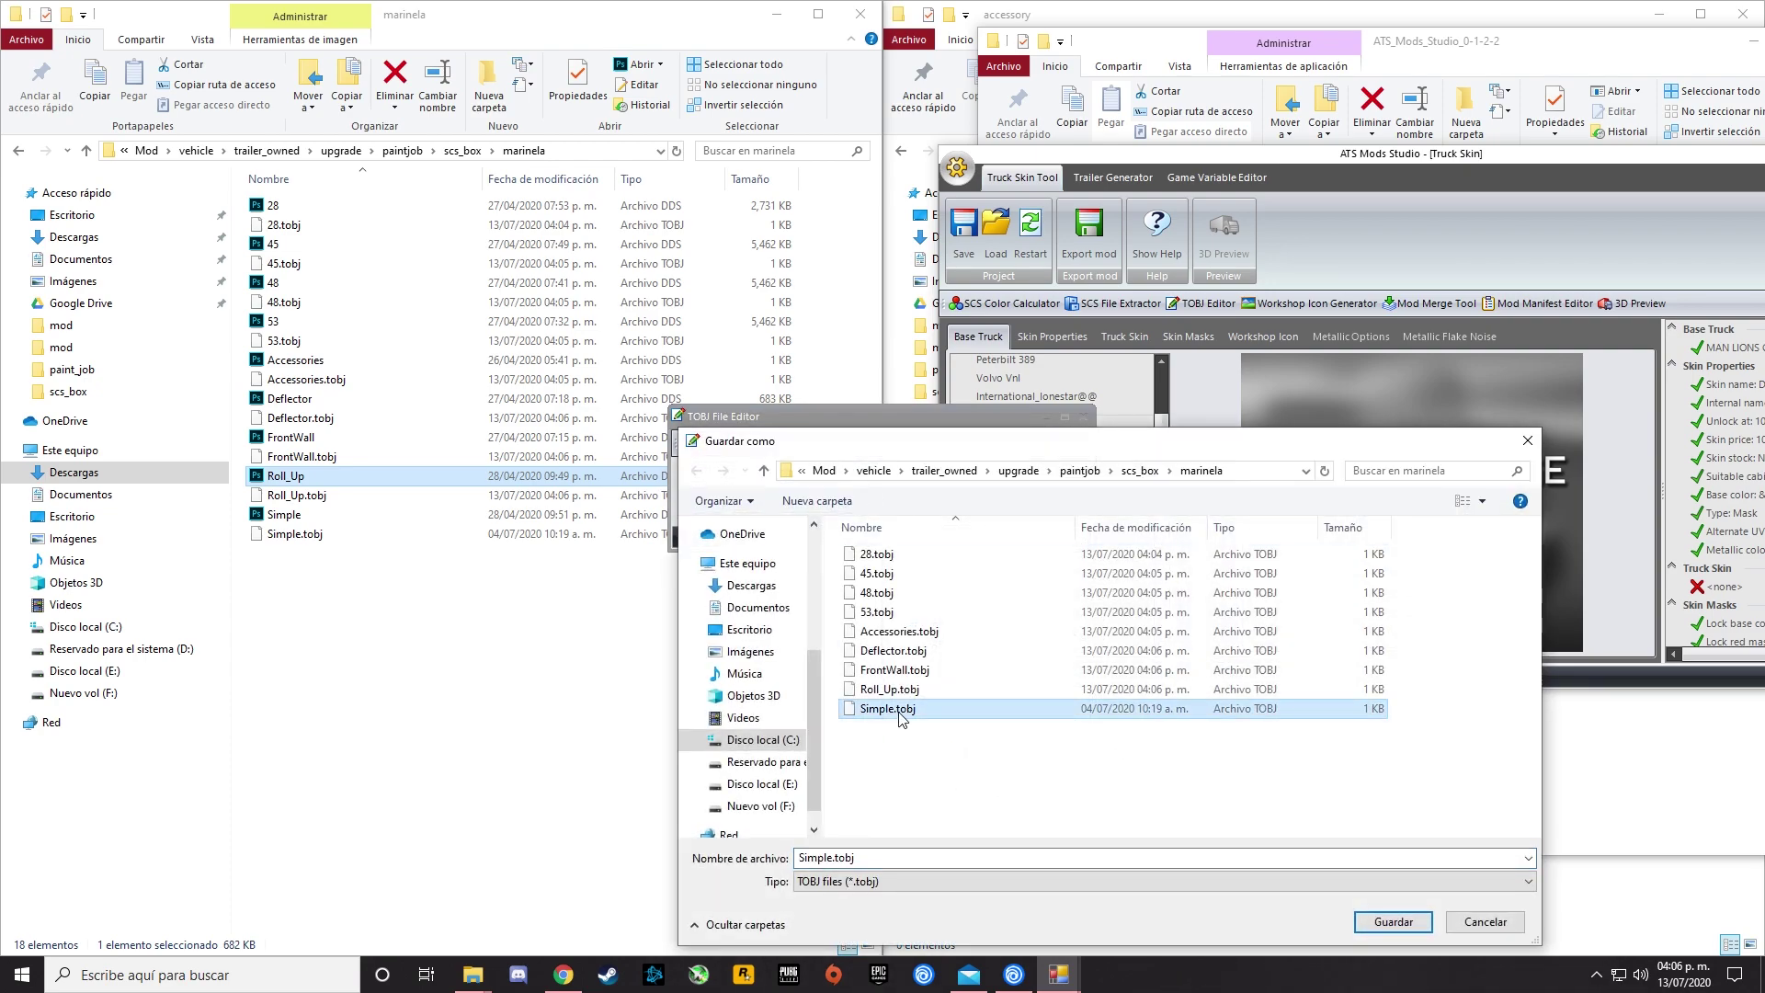
click(1377, 920)
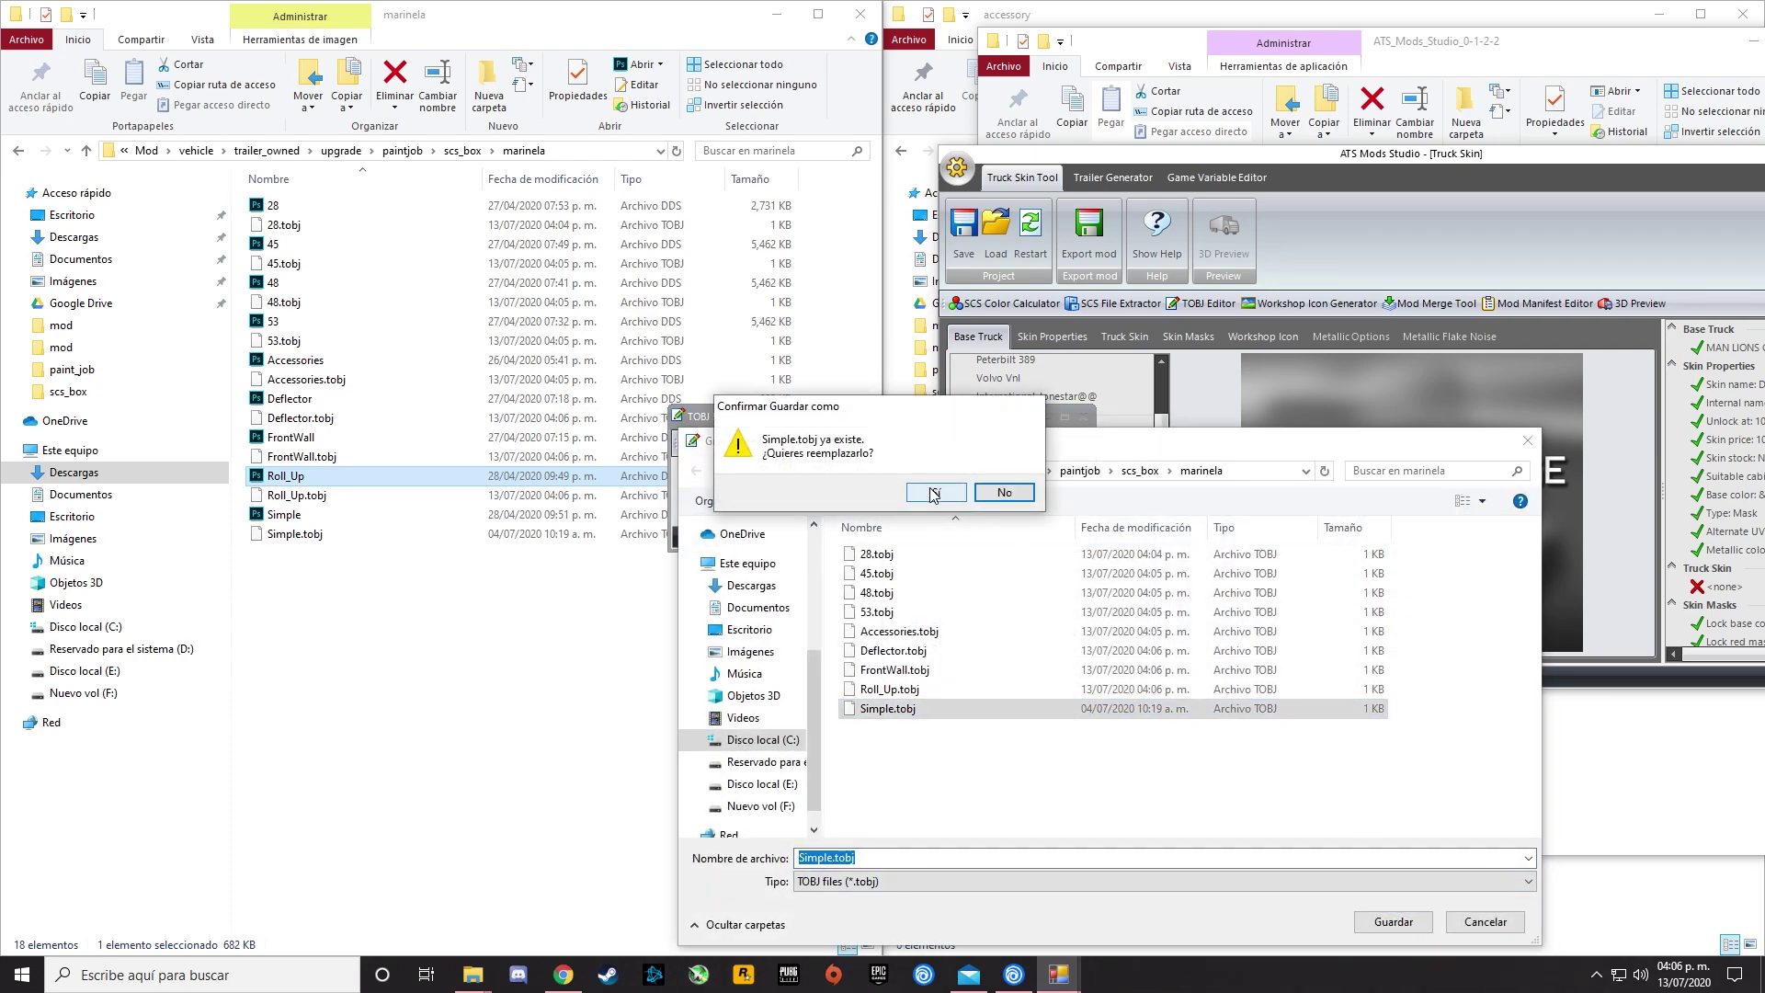
click(949, 496)
click(1083, 416)
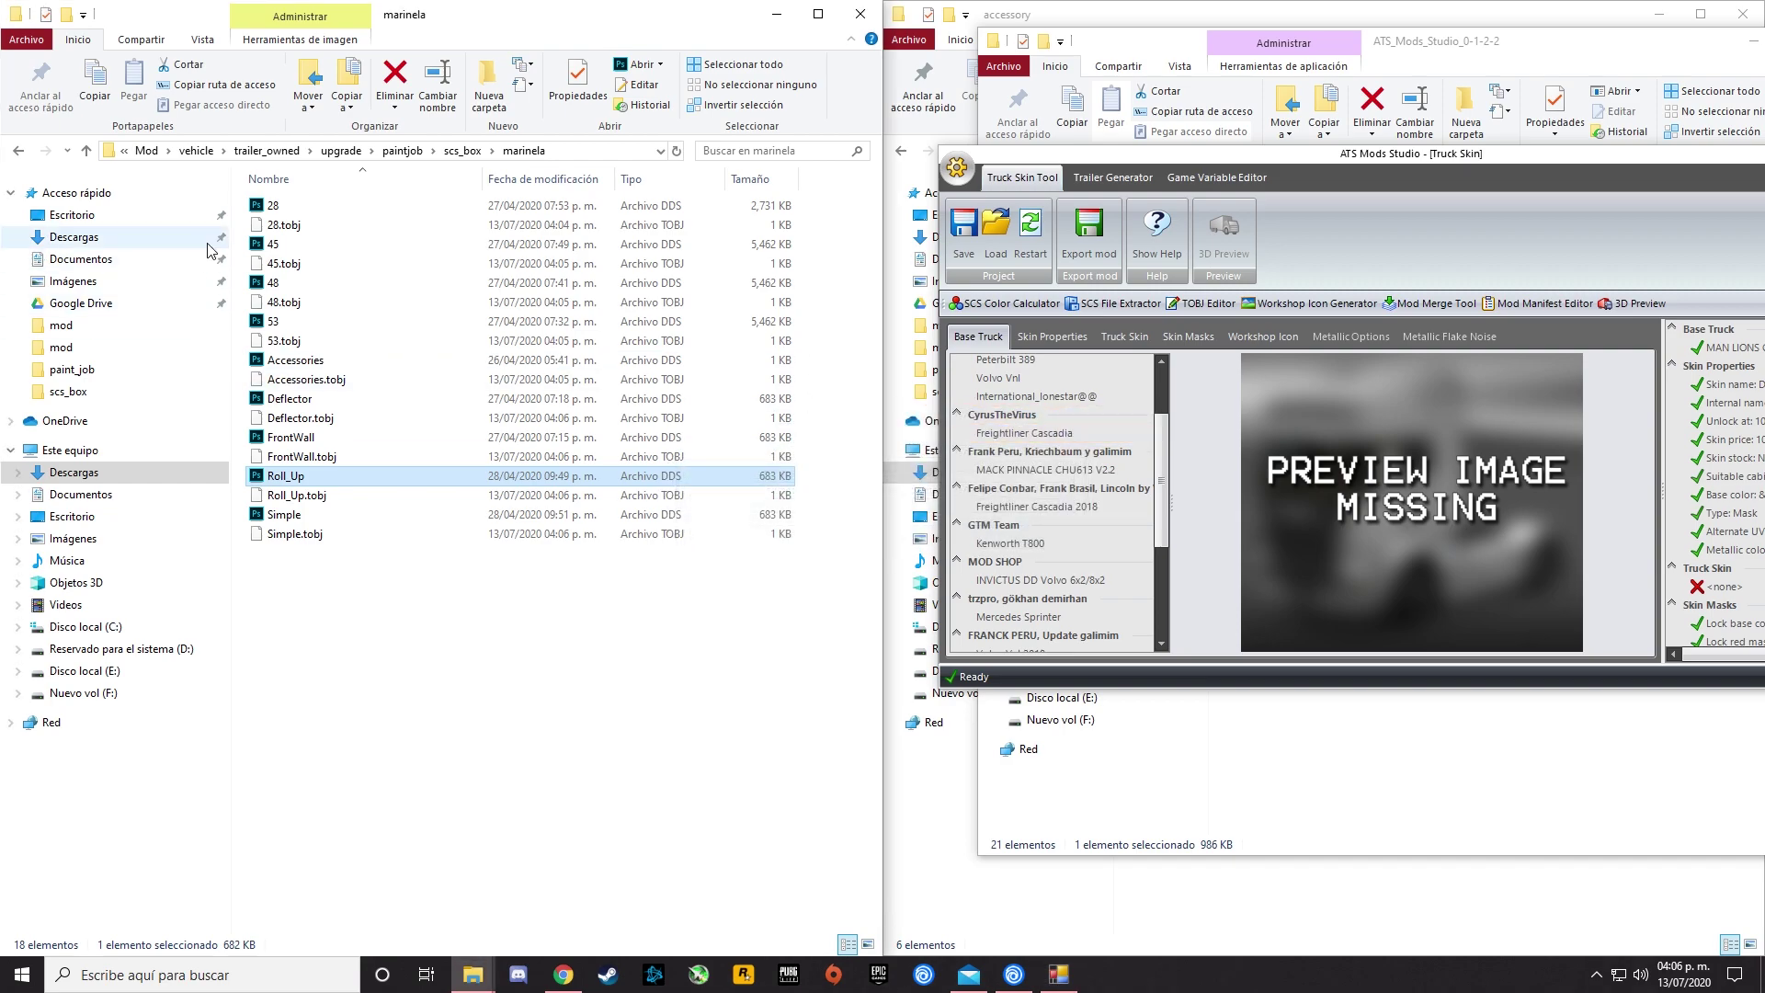
Return to the Mod root folder and examine the icon files in material/ui/accessory.
drag(1728, 155, 1645, 275)
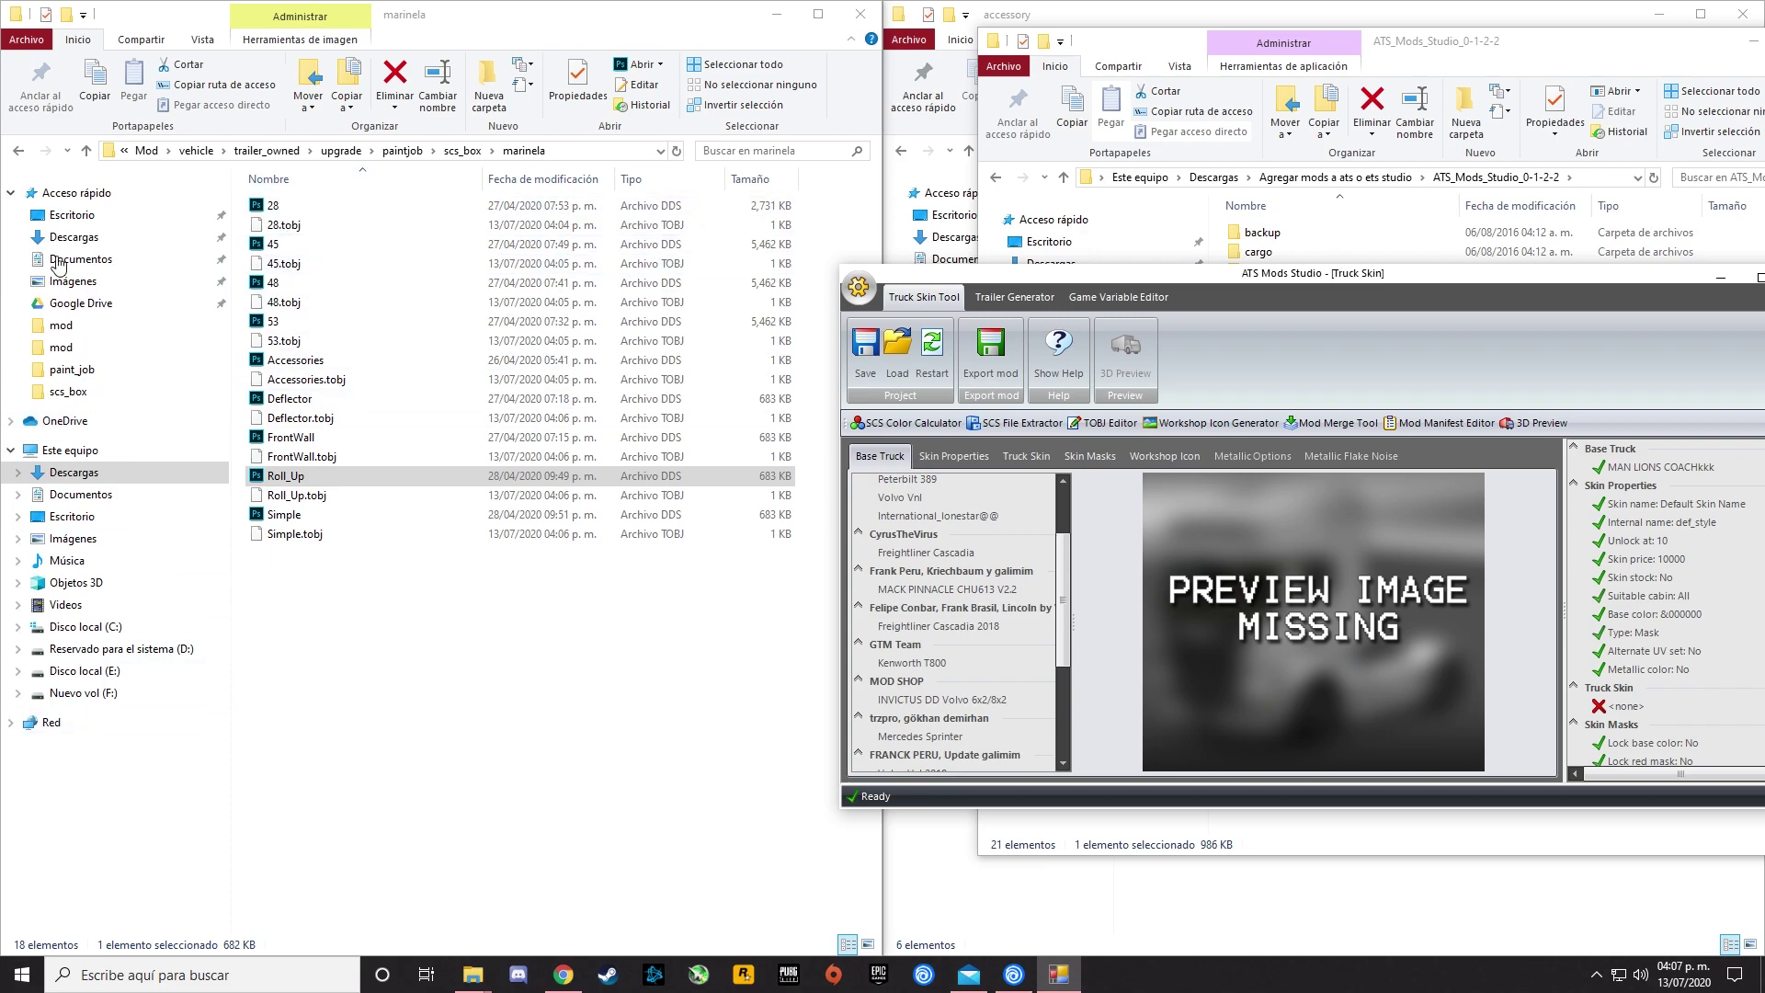
click(22, 154)
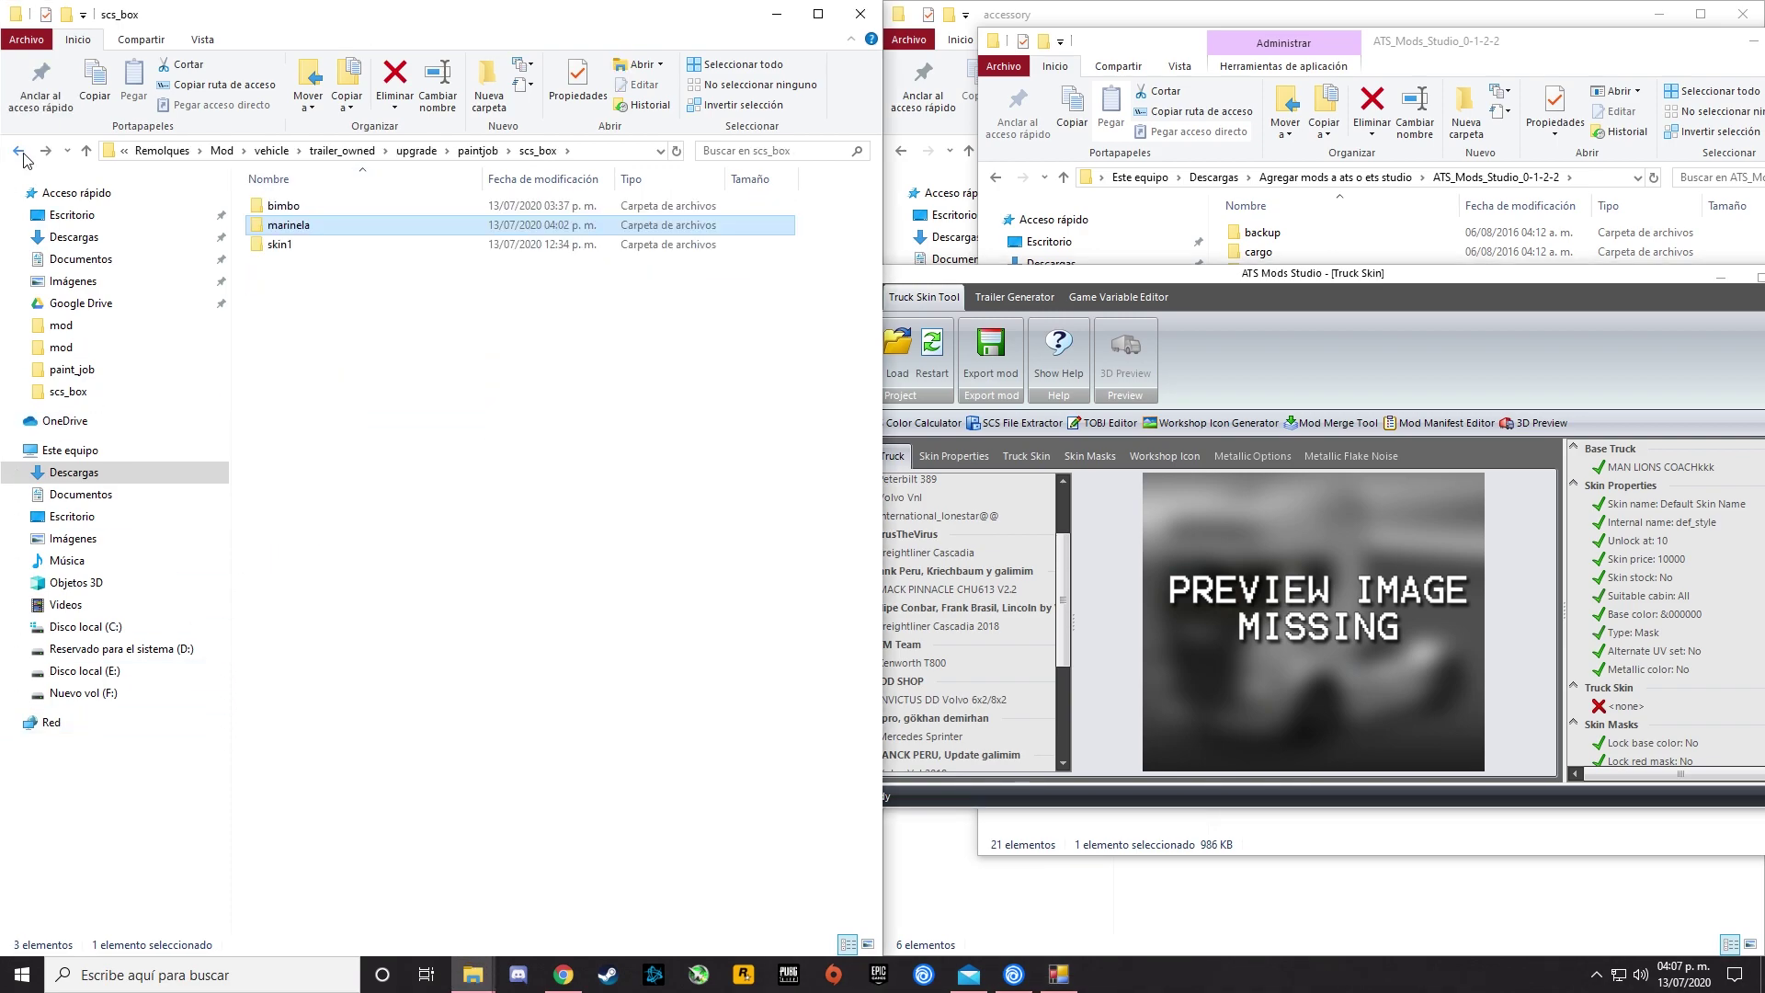
click(19, 153)
click(21, 152)
click(20, 153)
click(20, 152)
click(20, 153)
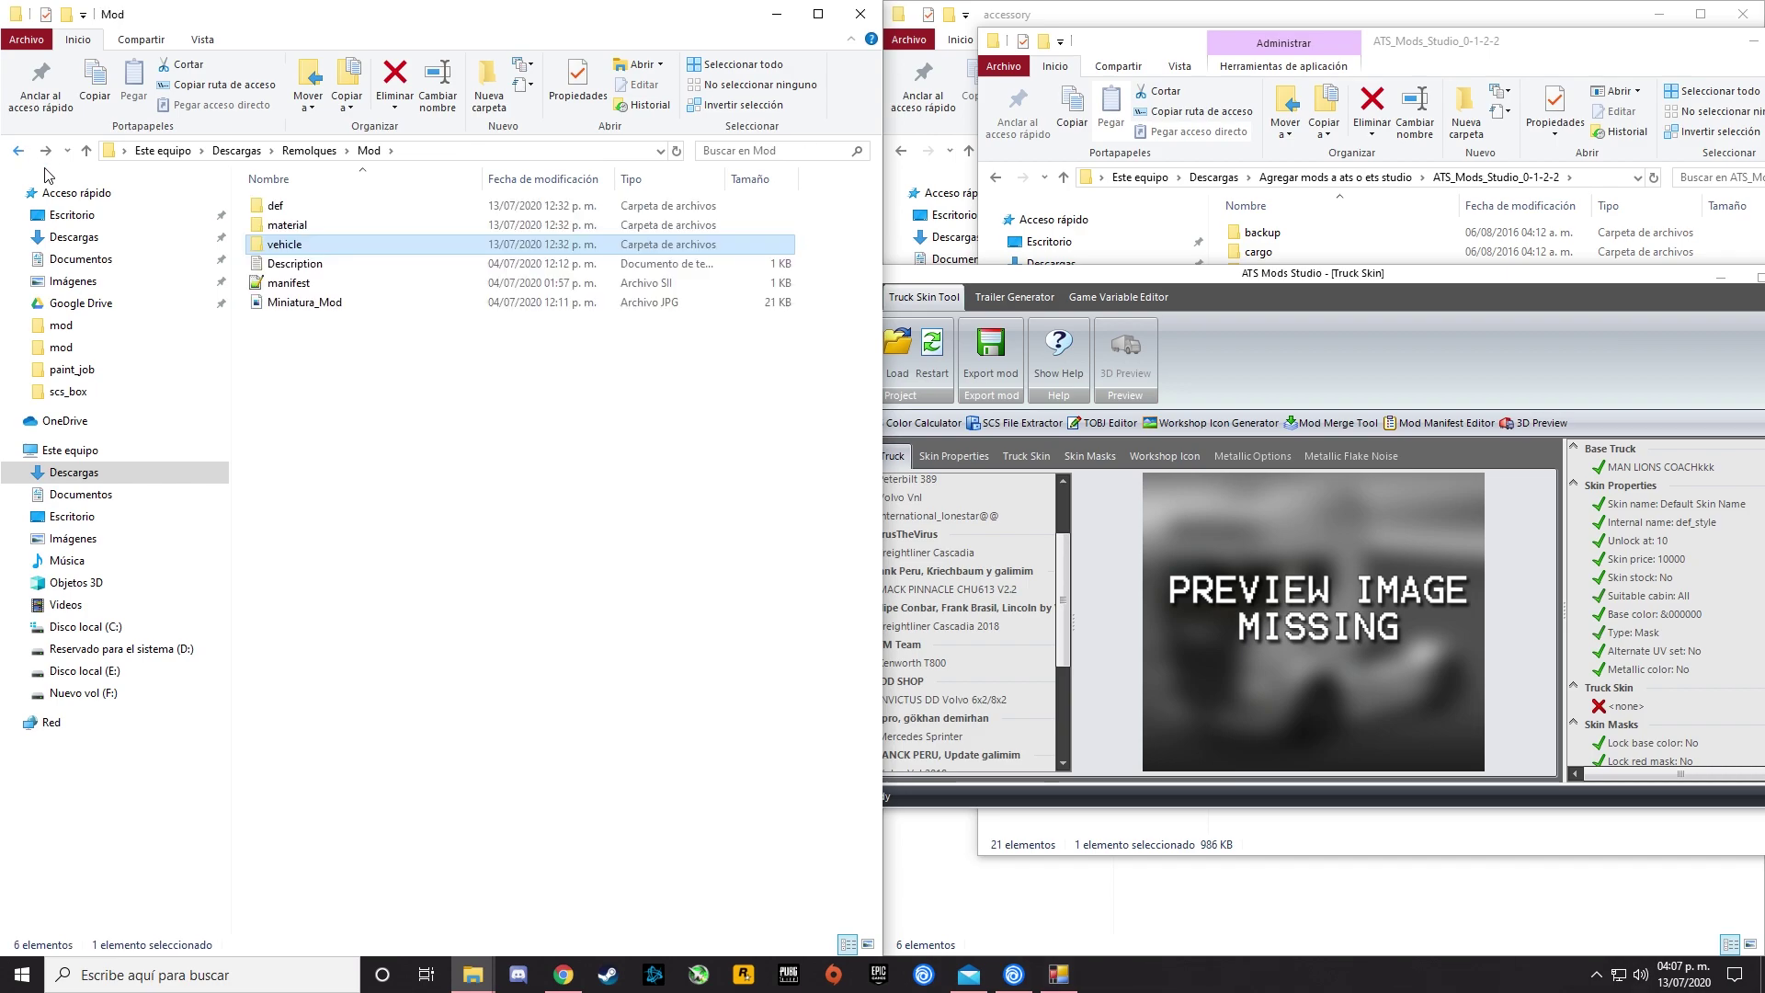
double_click(321, 225)
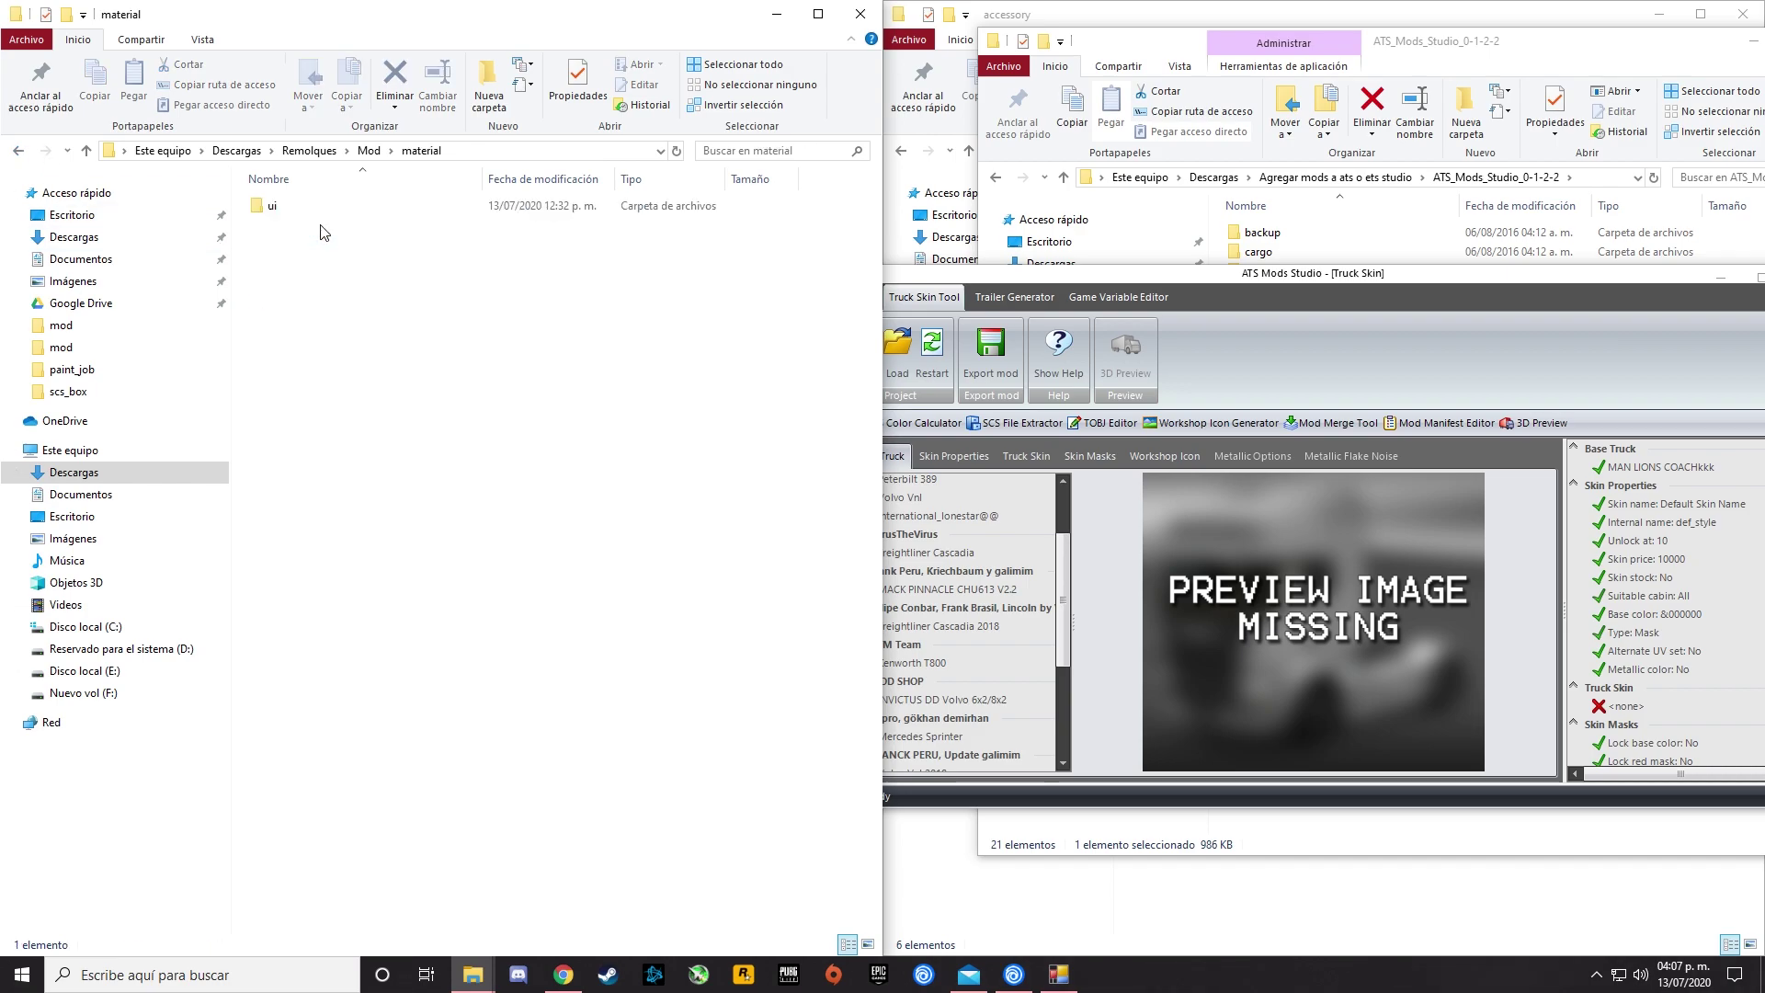
double_click(278, 207)
click(299, 209)
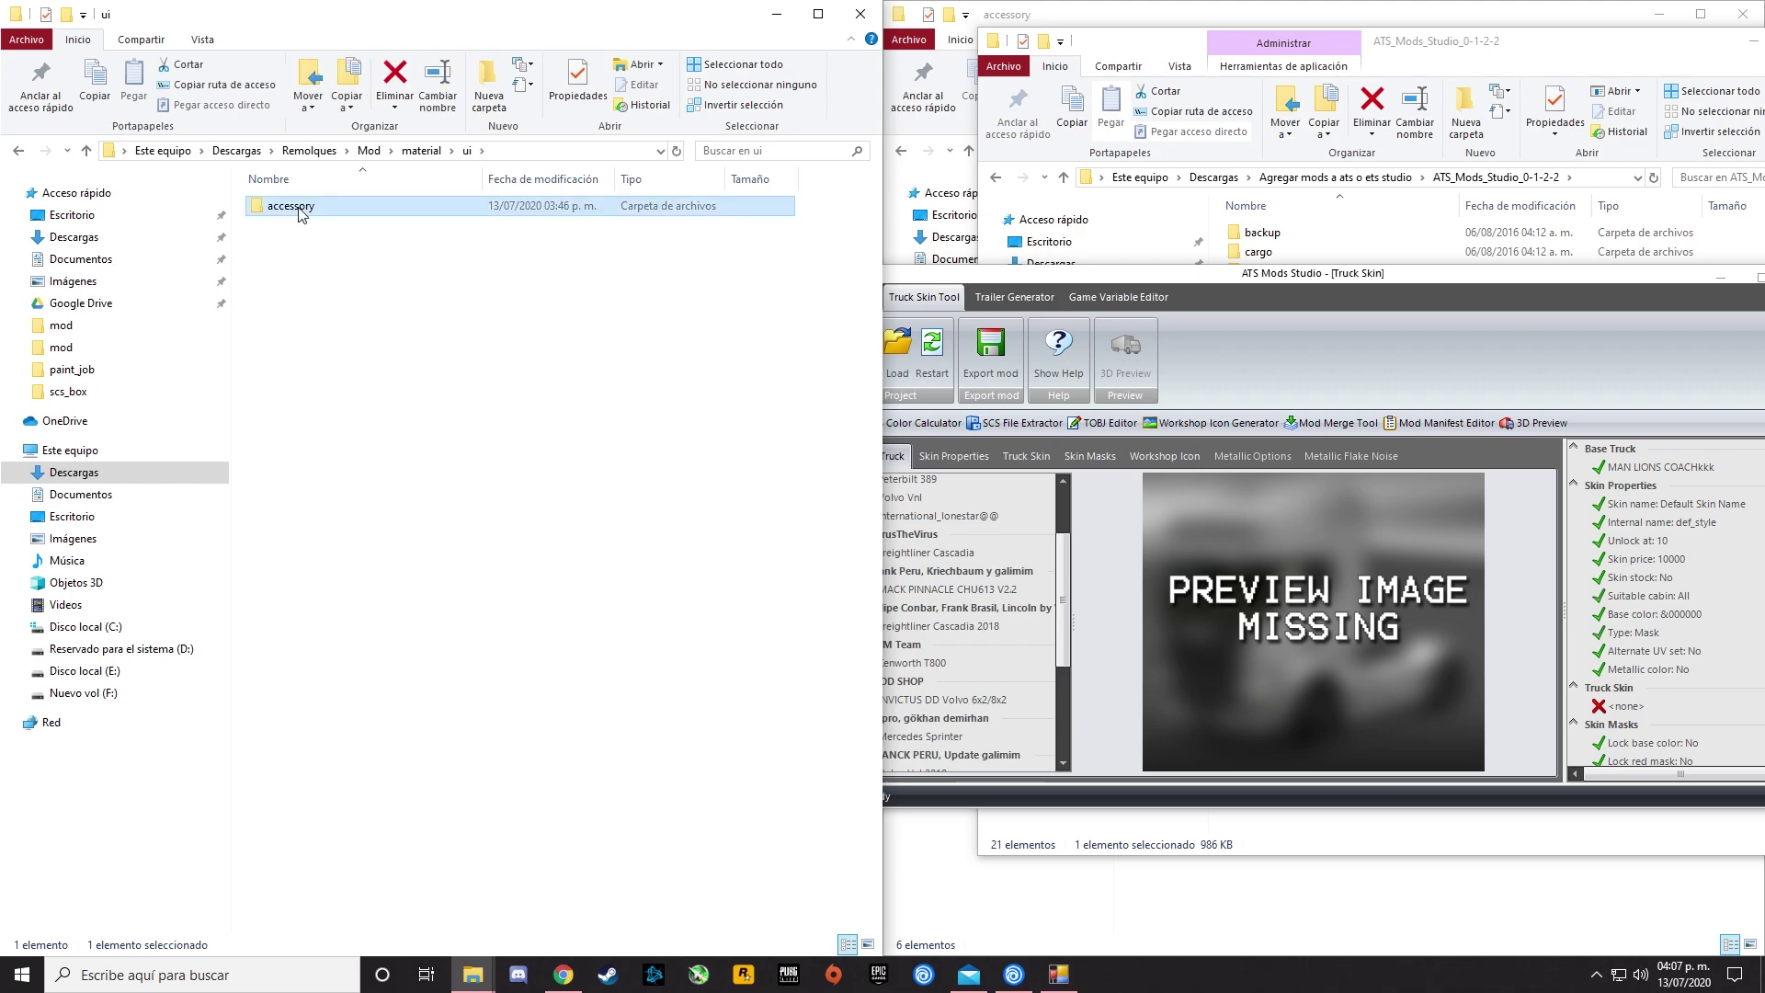
double_click(299, 209)
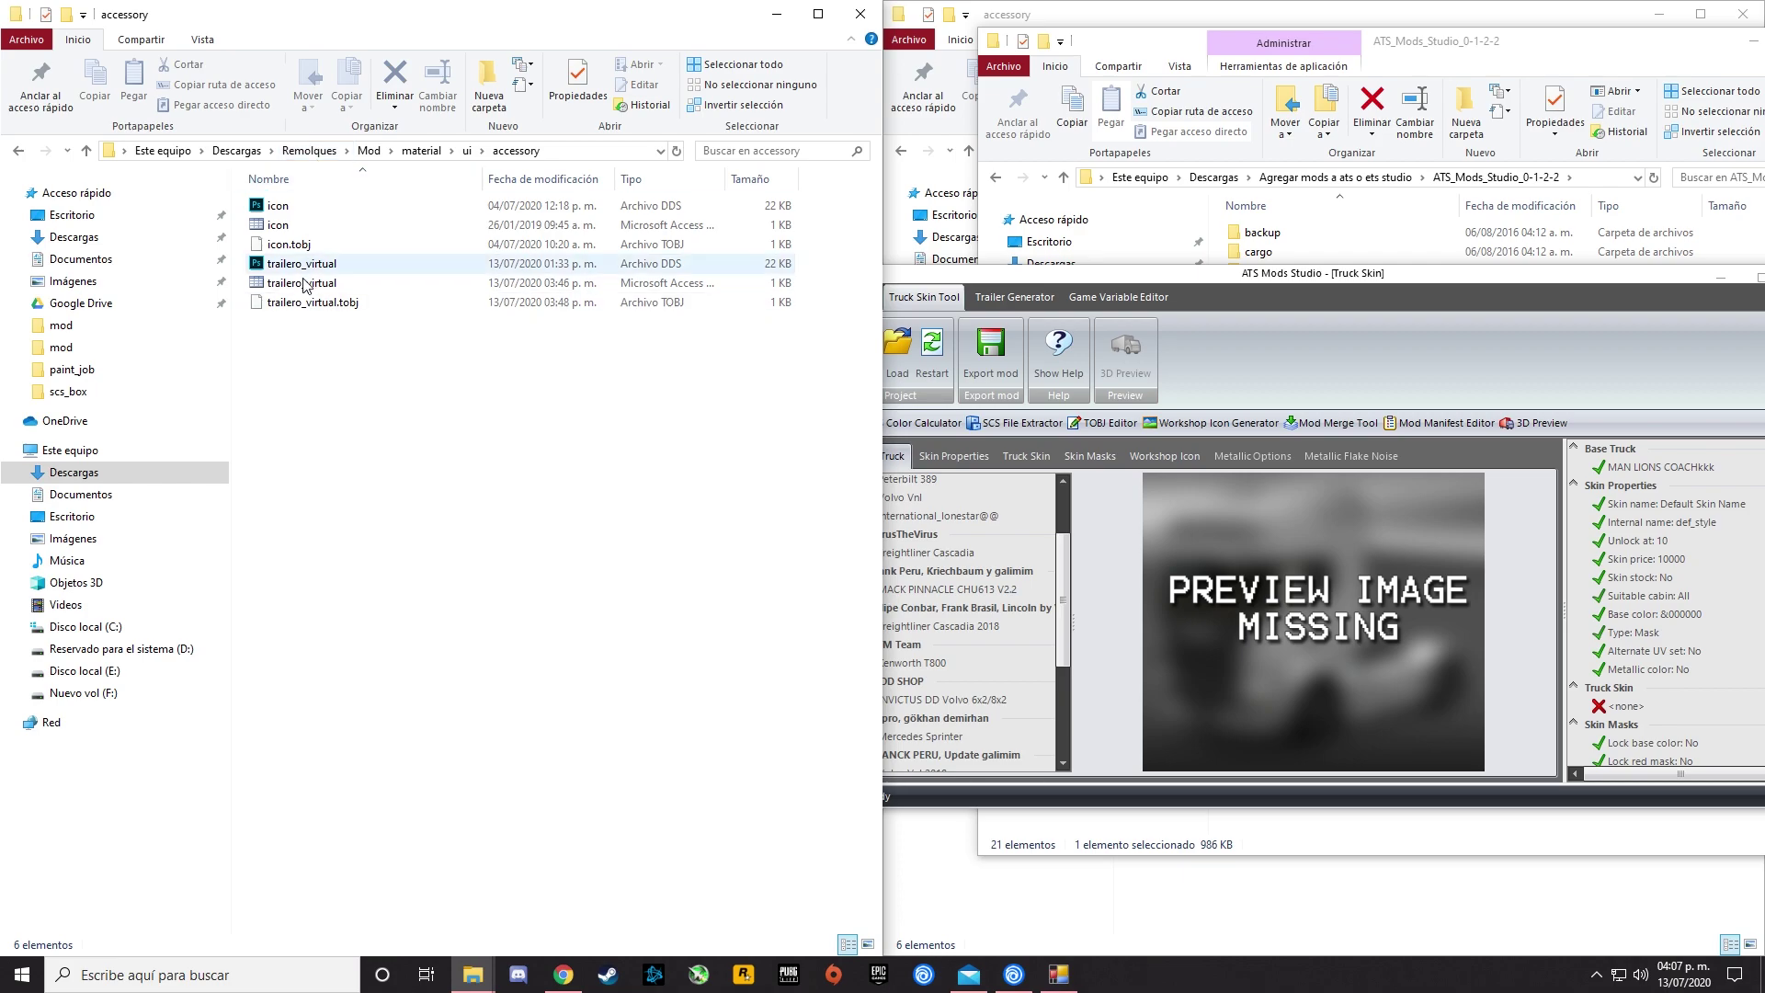
click(22, 151)
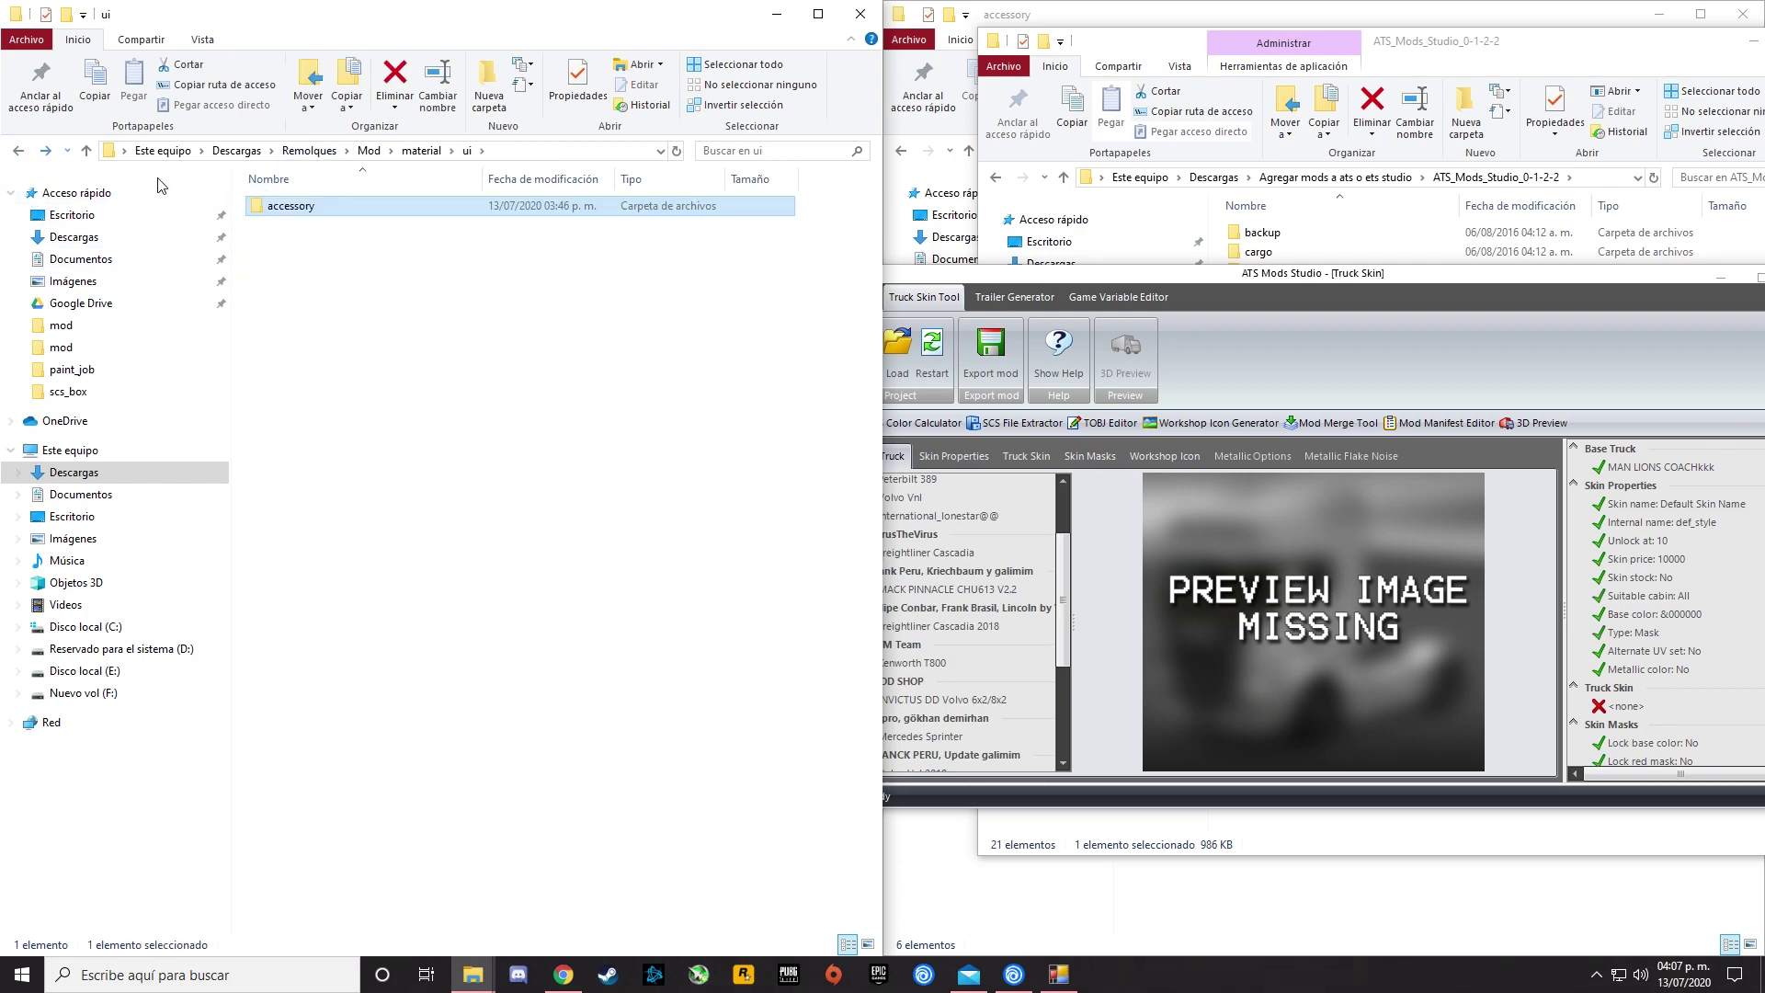
click(48, 151)
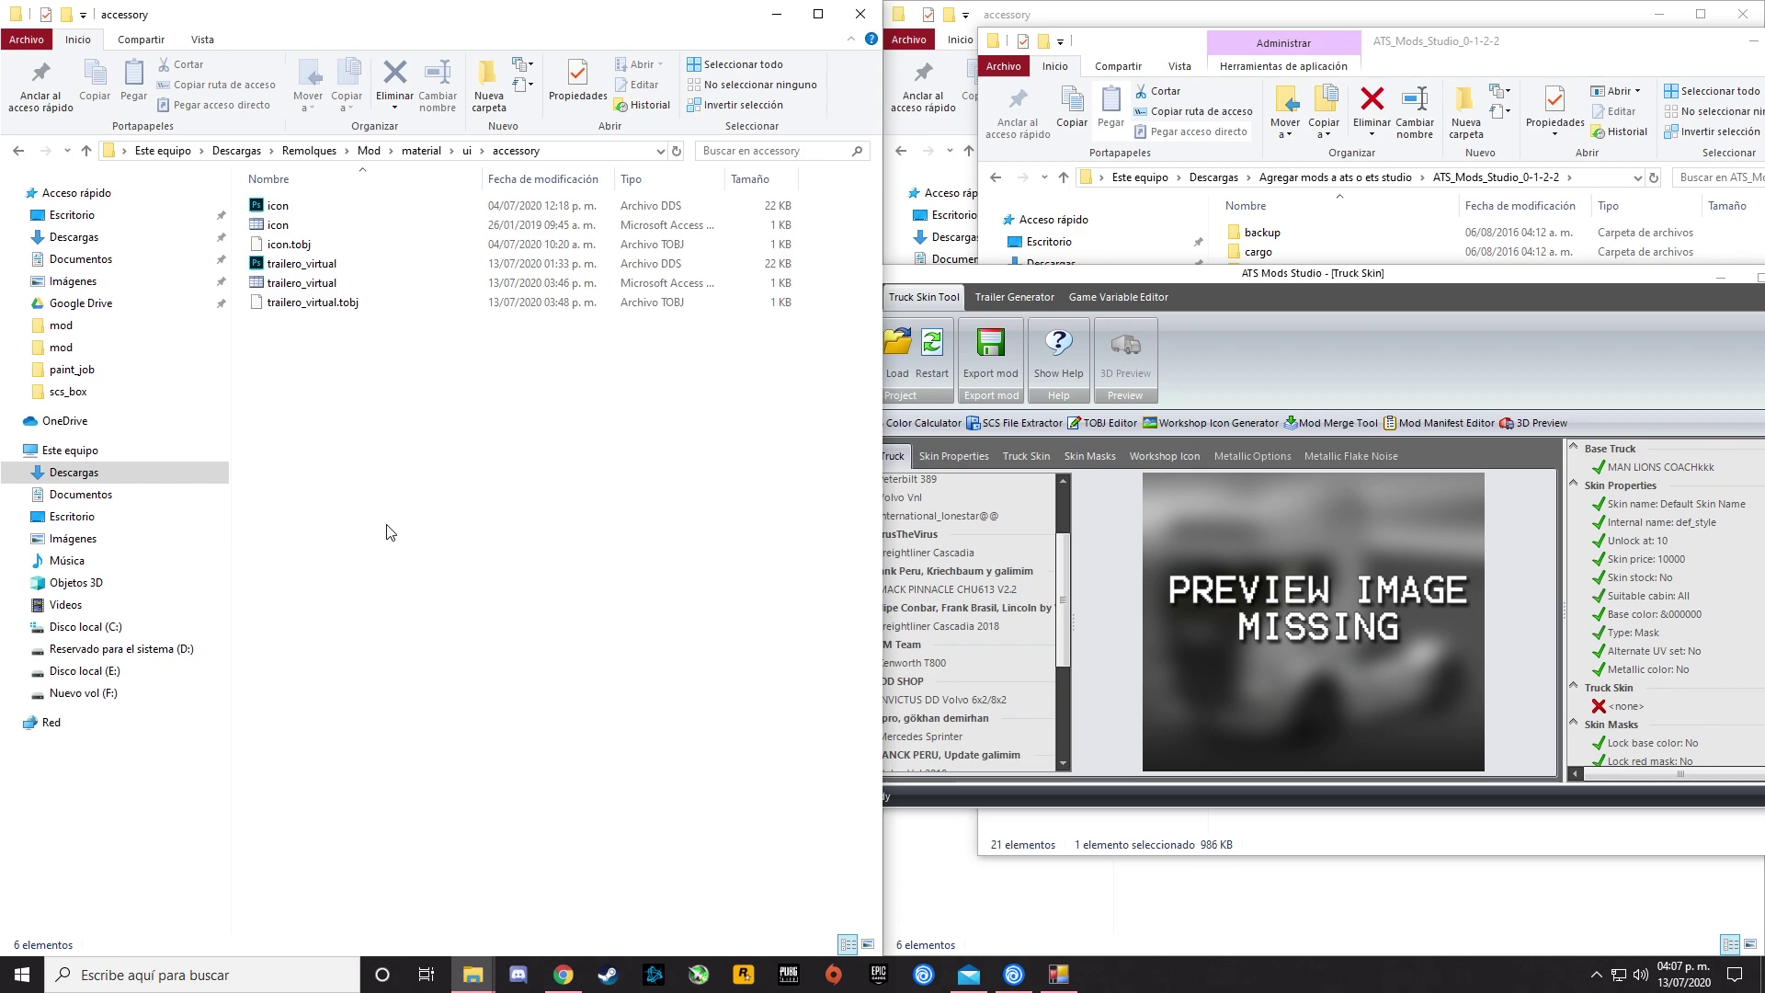
Go to the mod's paint job definitions folder, def/vehicle/trailer_owned/scs.box/paint_job.
click(24, 155)
click(25, 156)
click(25, 155)
click(294, 208)
double_click(296, 210)
double_click(295, 208)
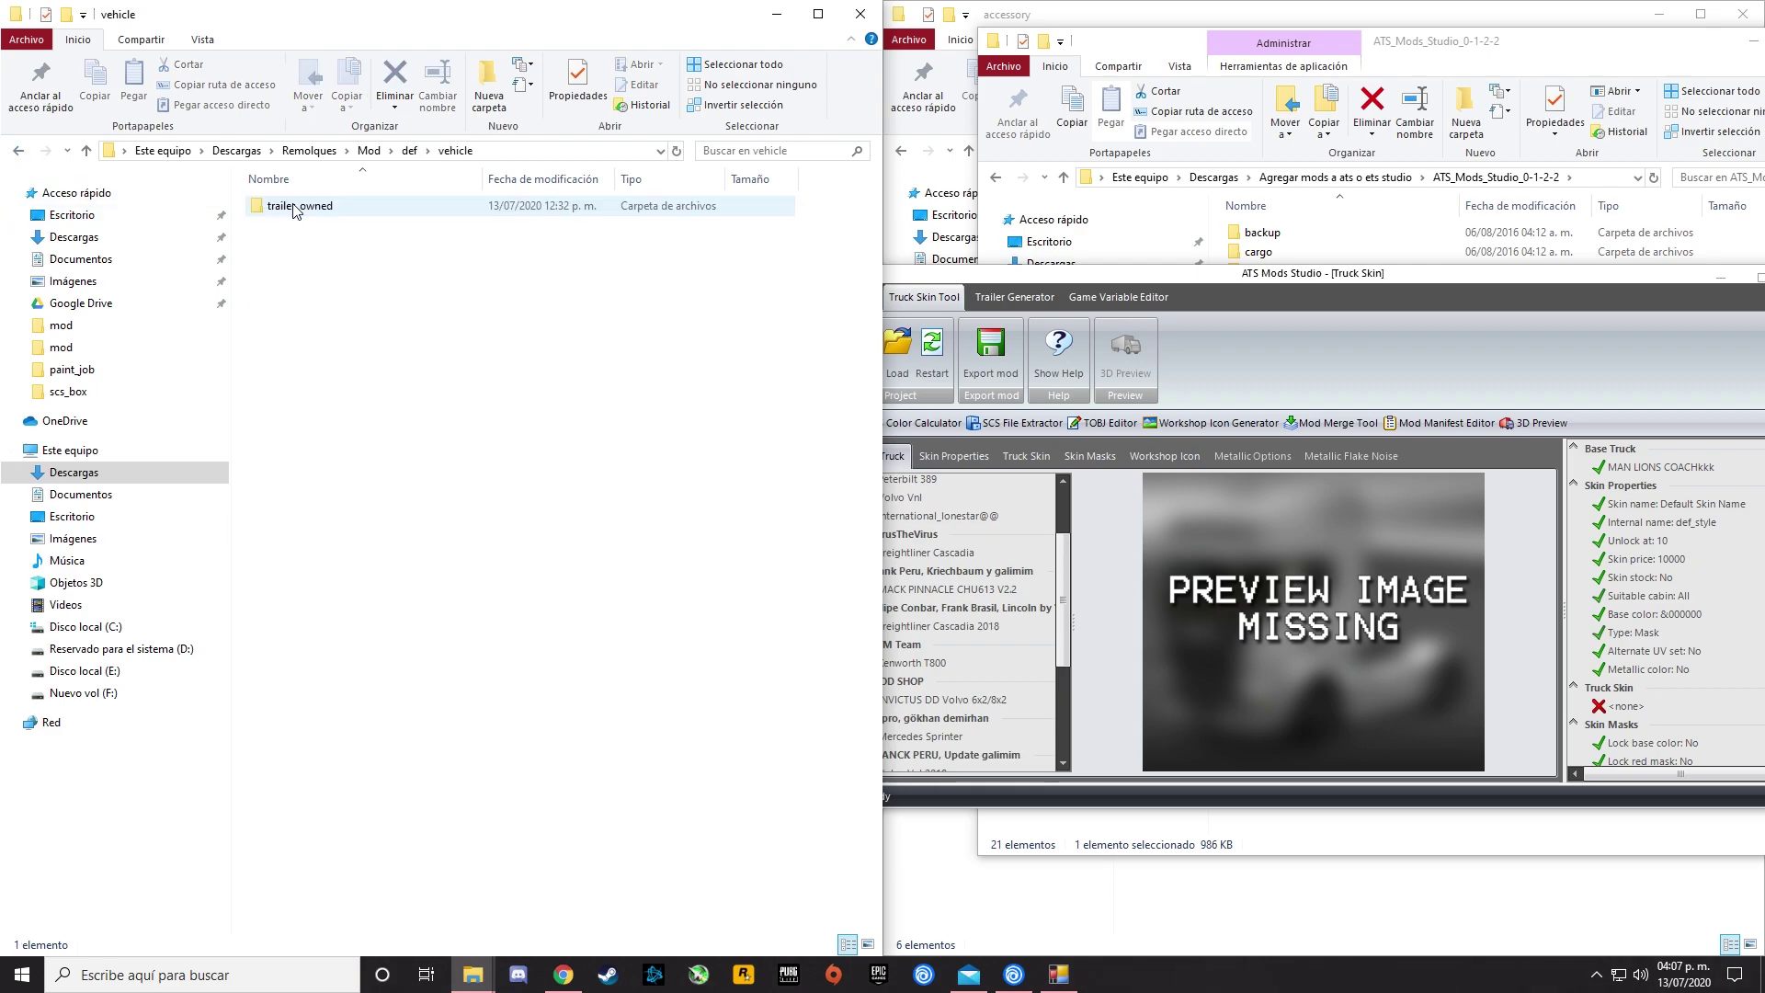
double_click(296, 208)
double_click(297, 212)
double_click(297, 212)
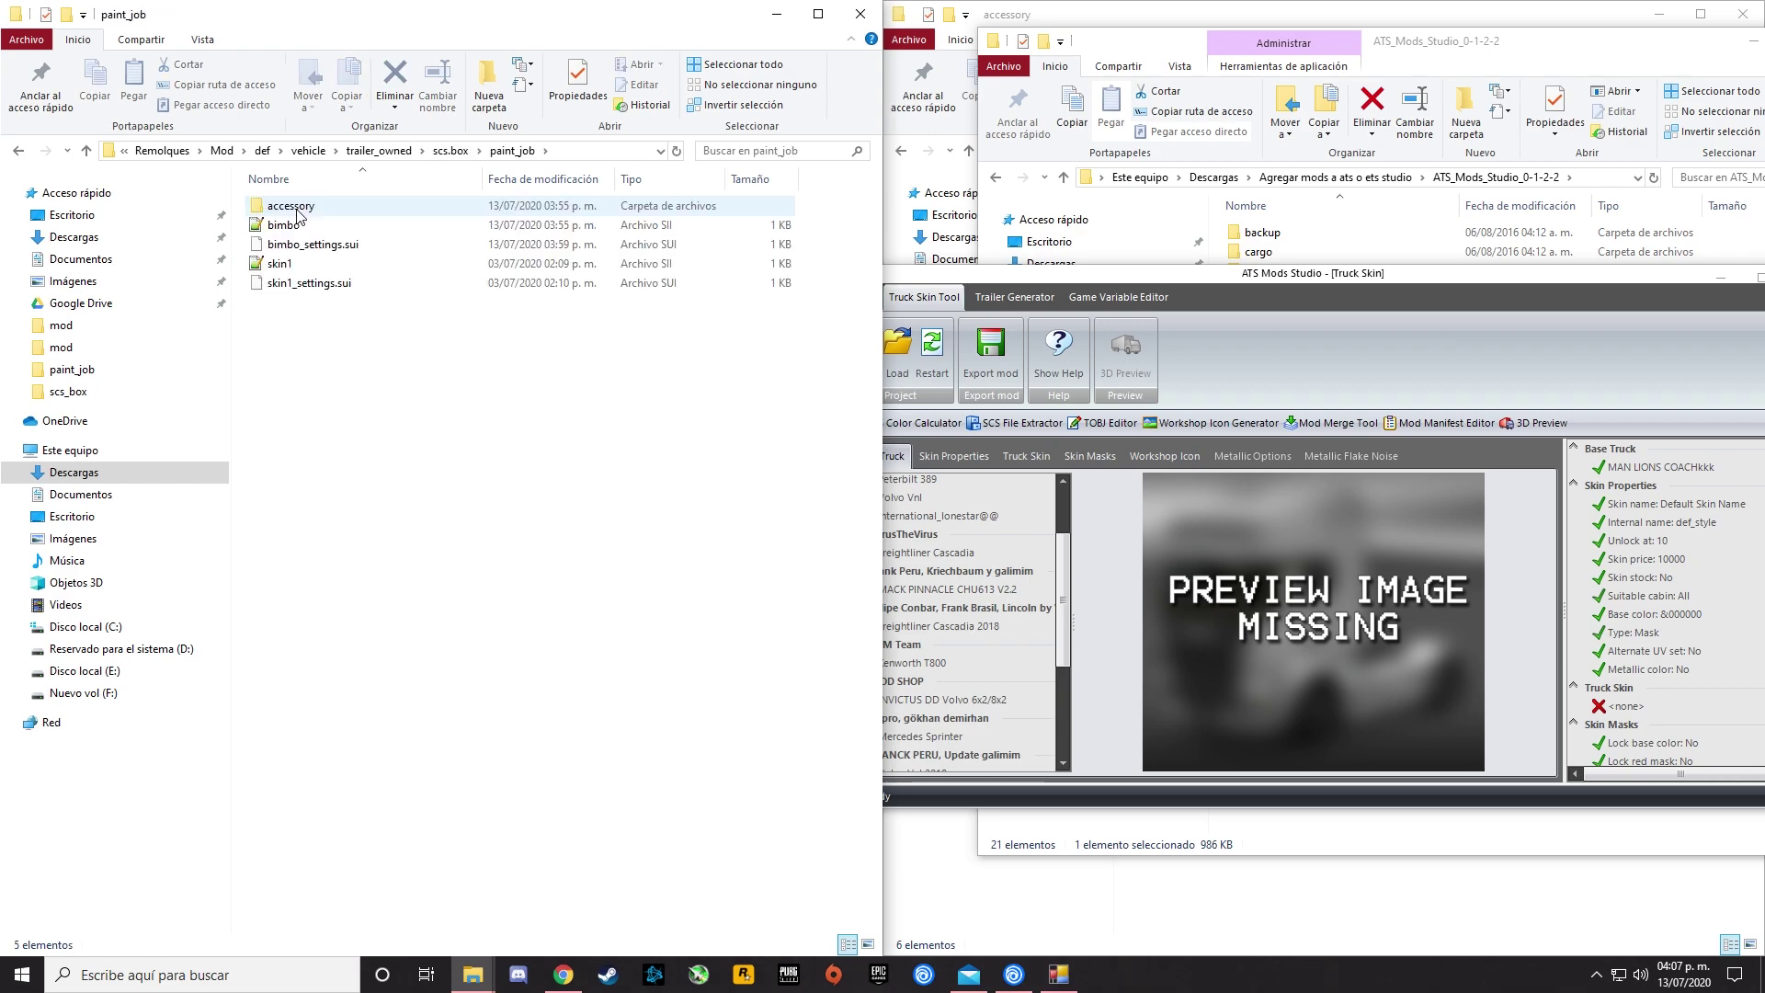
Duplicate the skin1 and skin1_settings.sui files in the paint_job folder and rename the skin1 copy as marinela.
drag(294, 320, 288, 265)
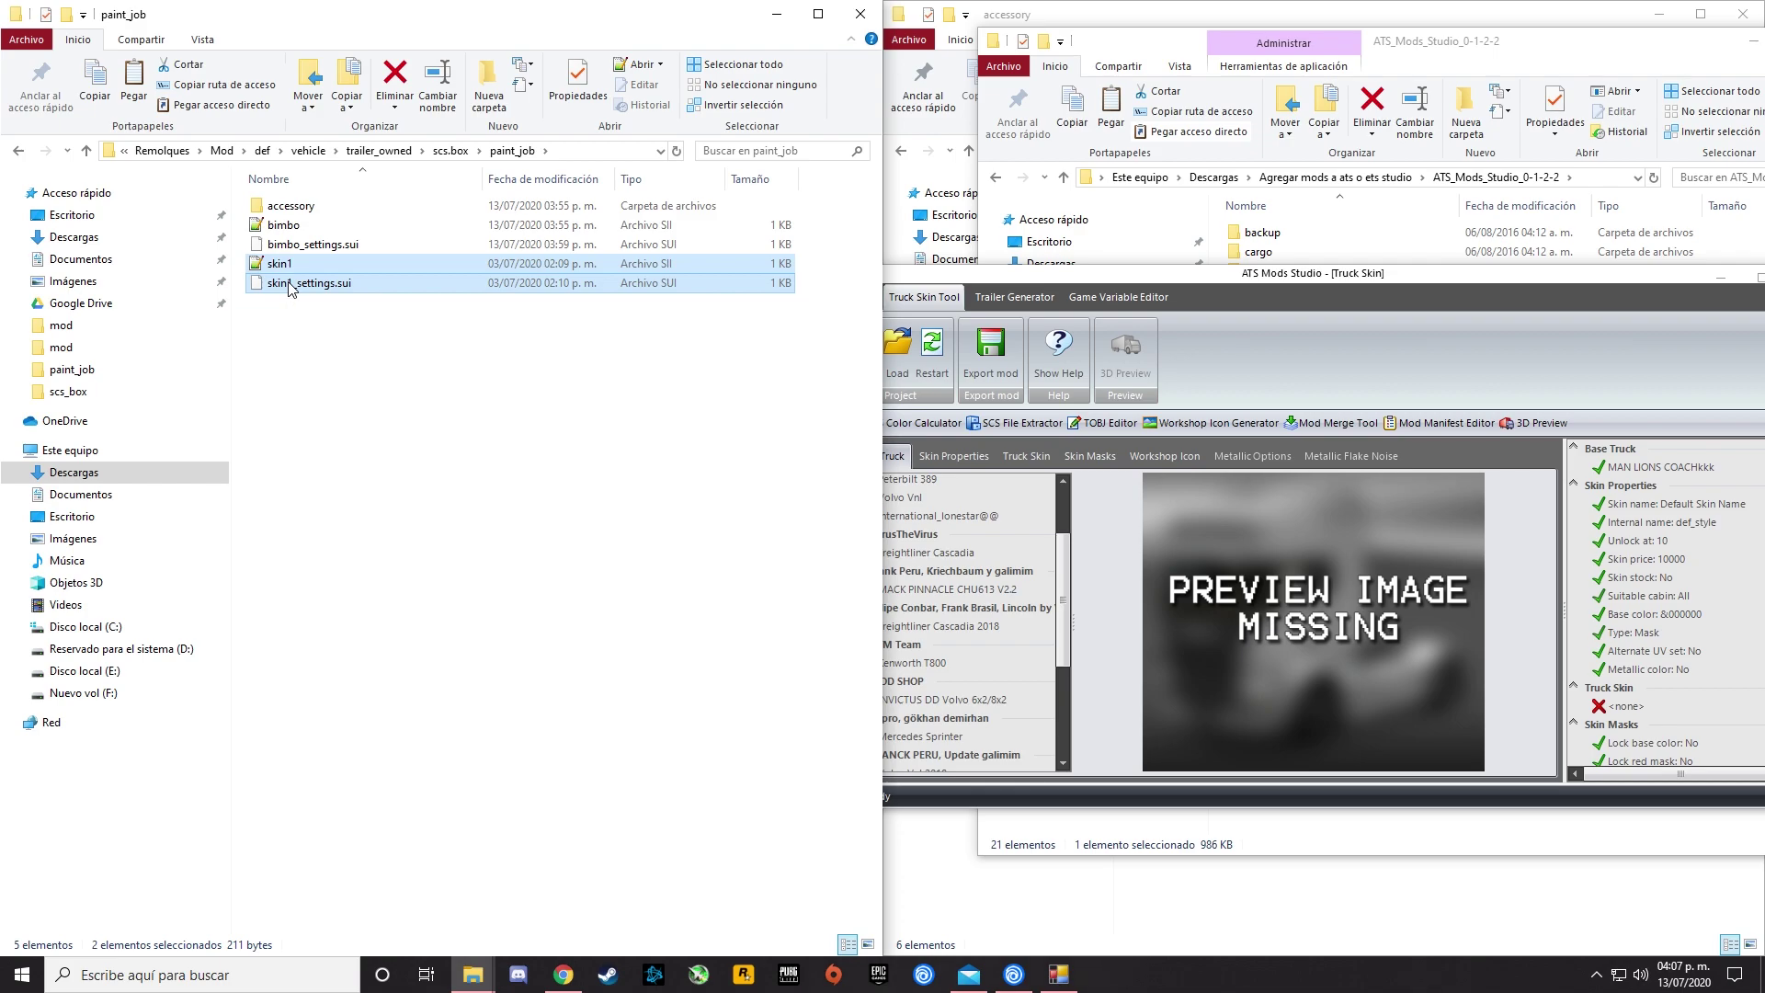
key(ctrl+c)
key(ctrl+v)
click(345, 273)
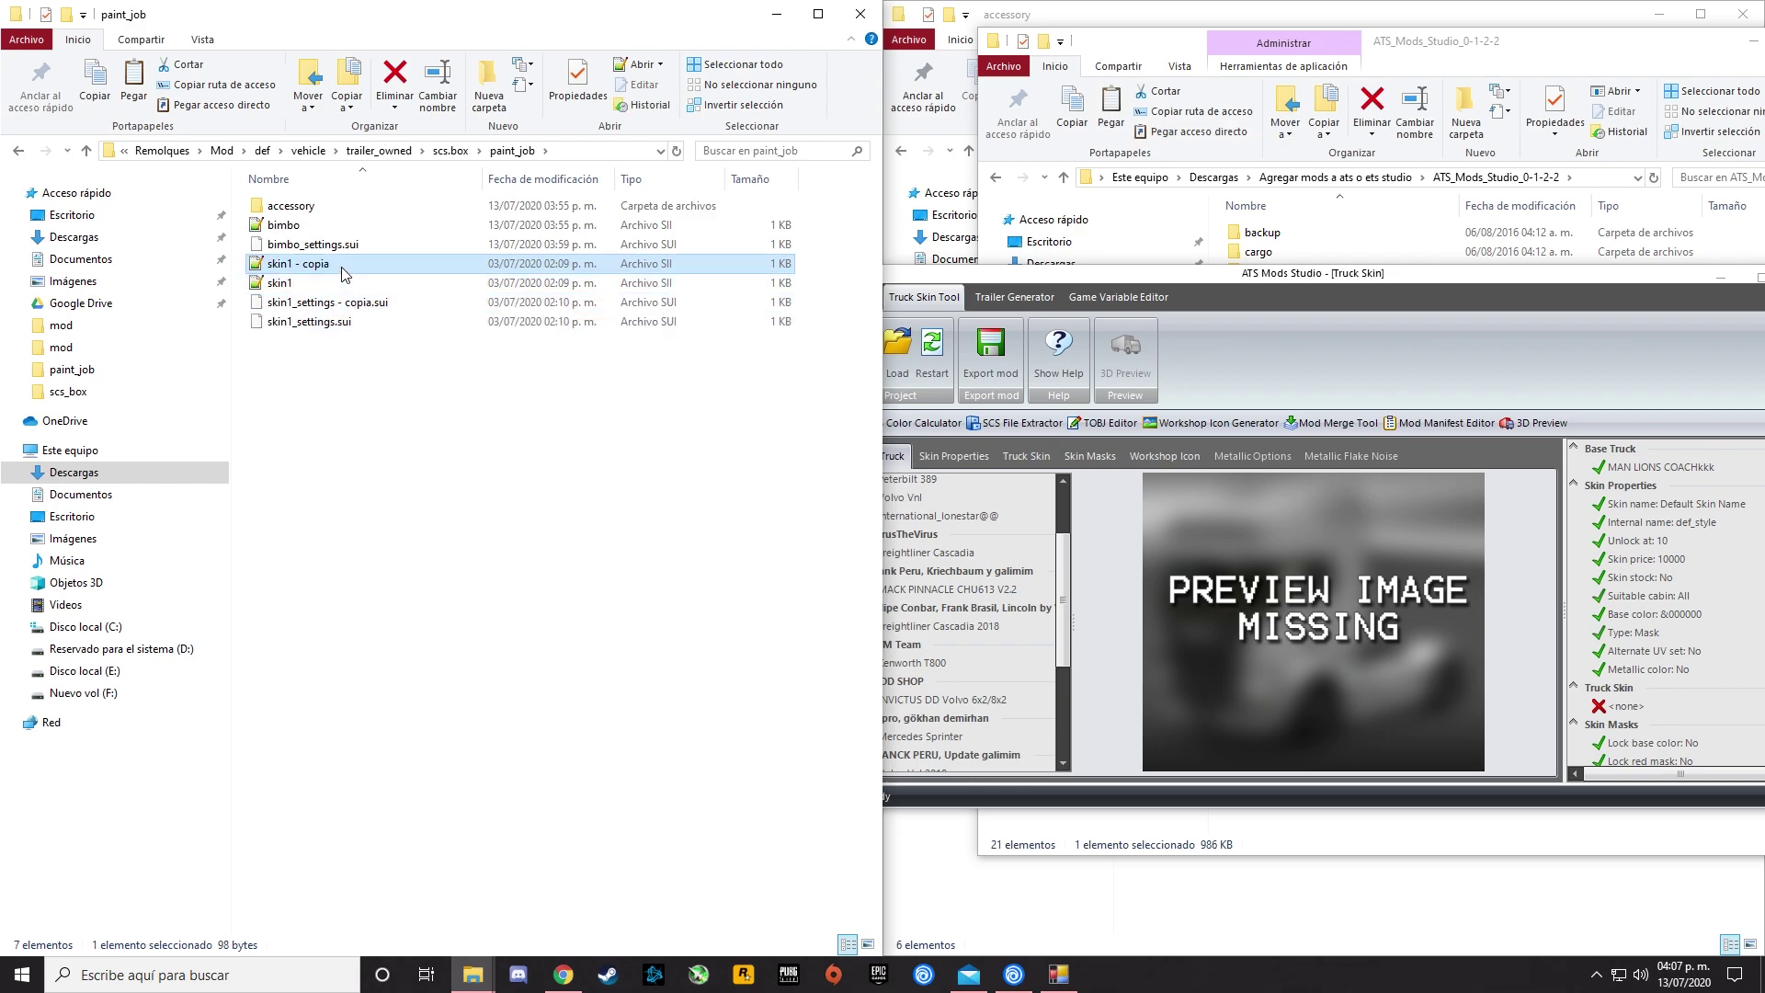
right_click(338, 267)
click(425, 652)
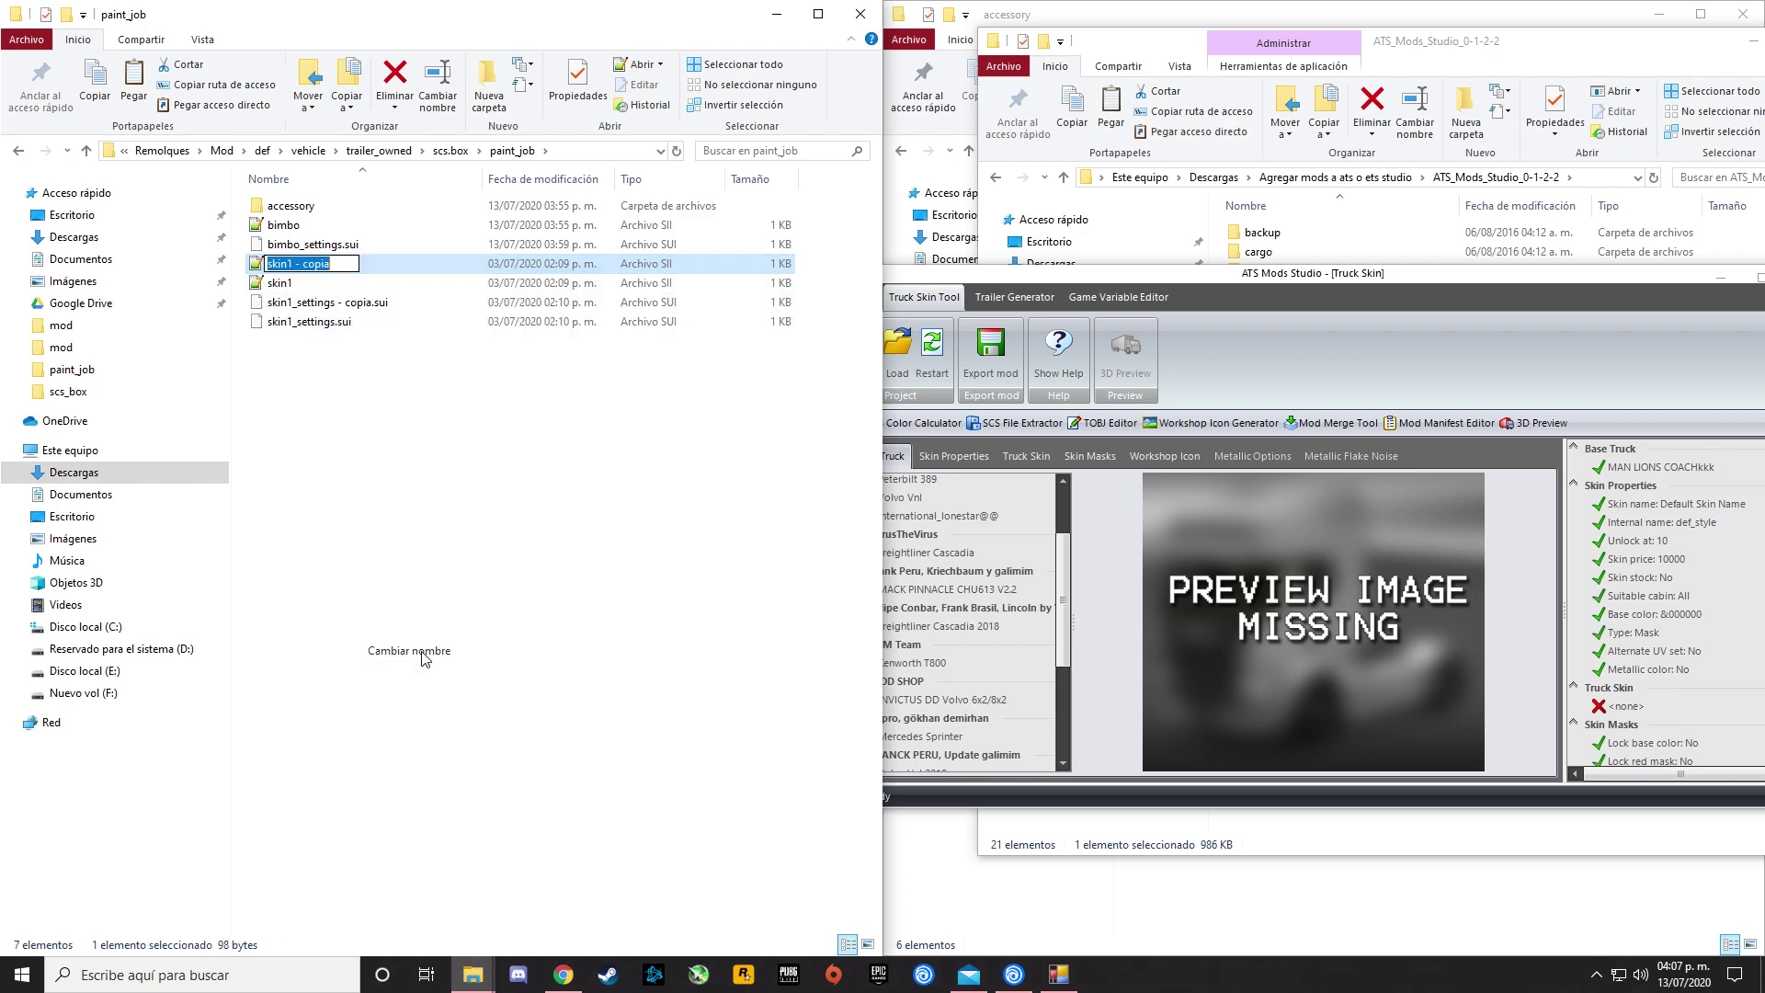
text(marinela)
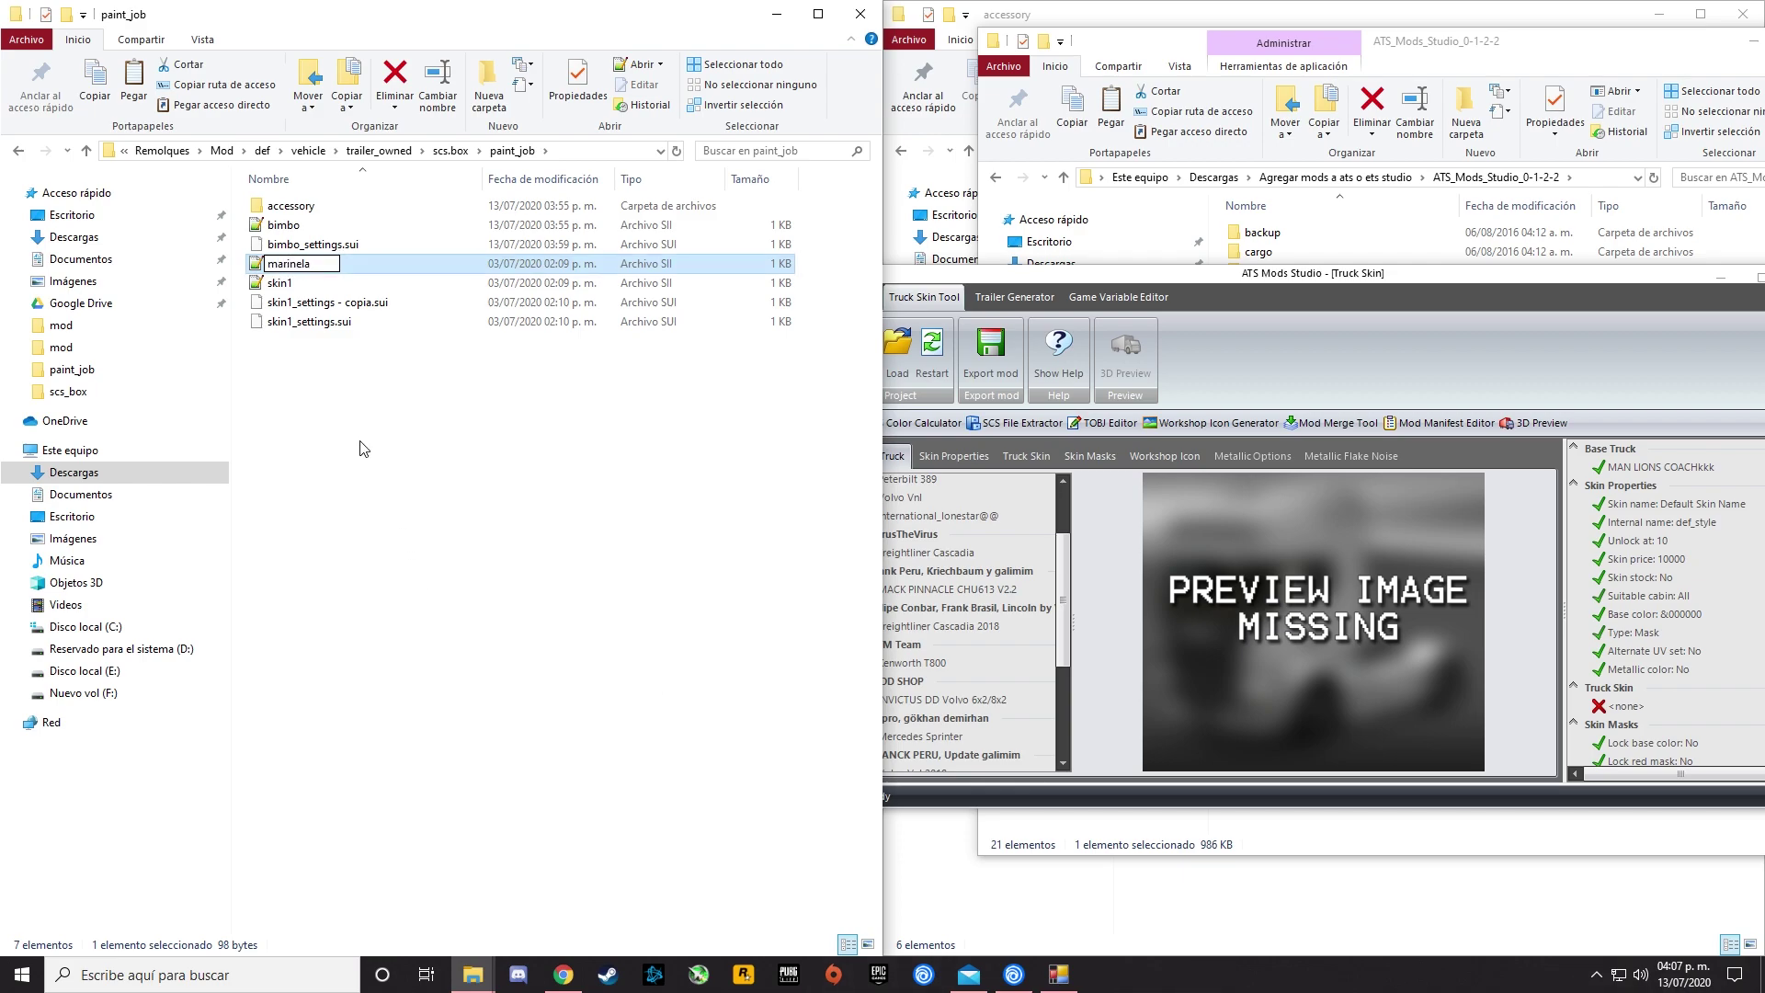
key(Return)
Rename the copy of skin1_settings.sui as marinela_settings.sui.
click(276, 303)
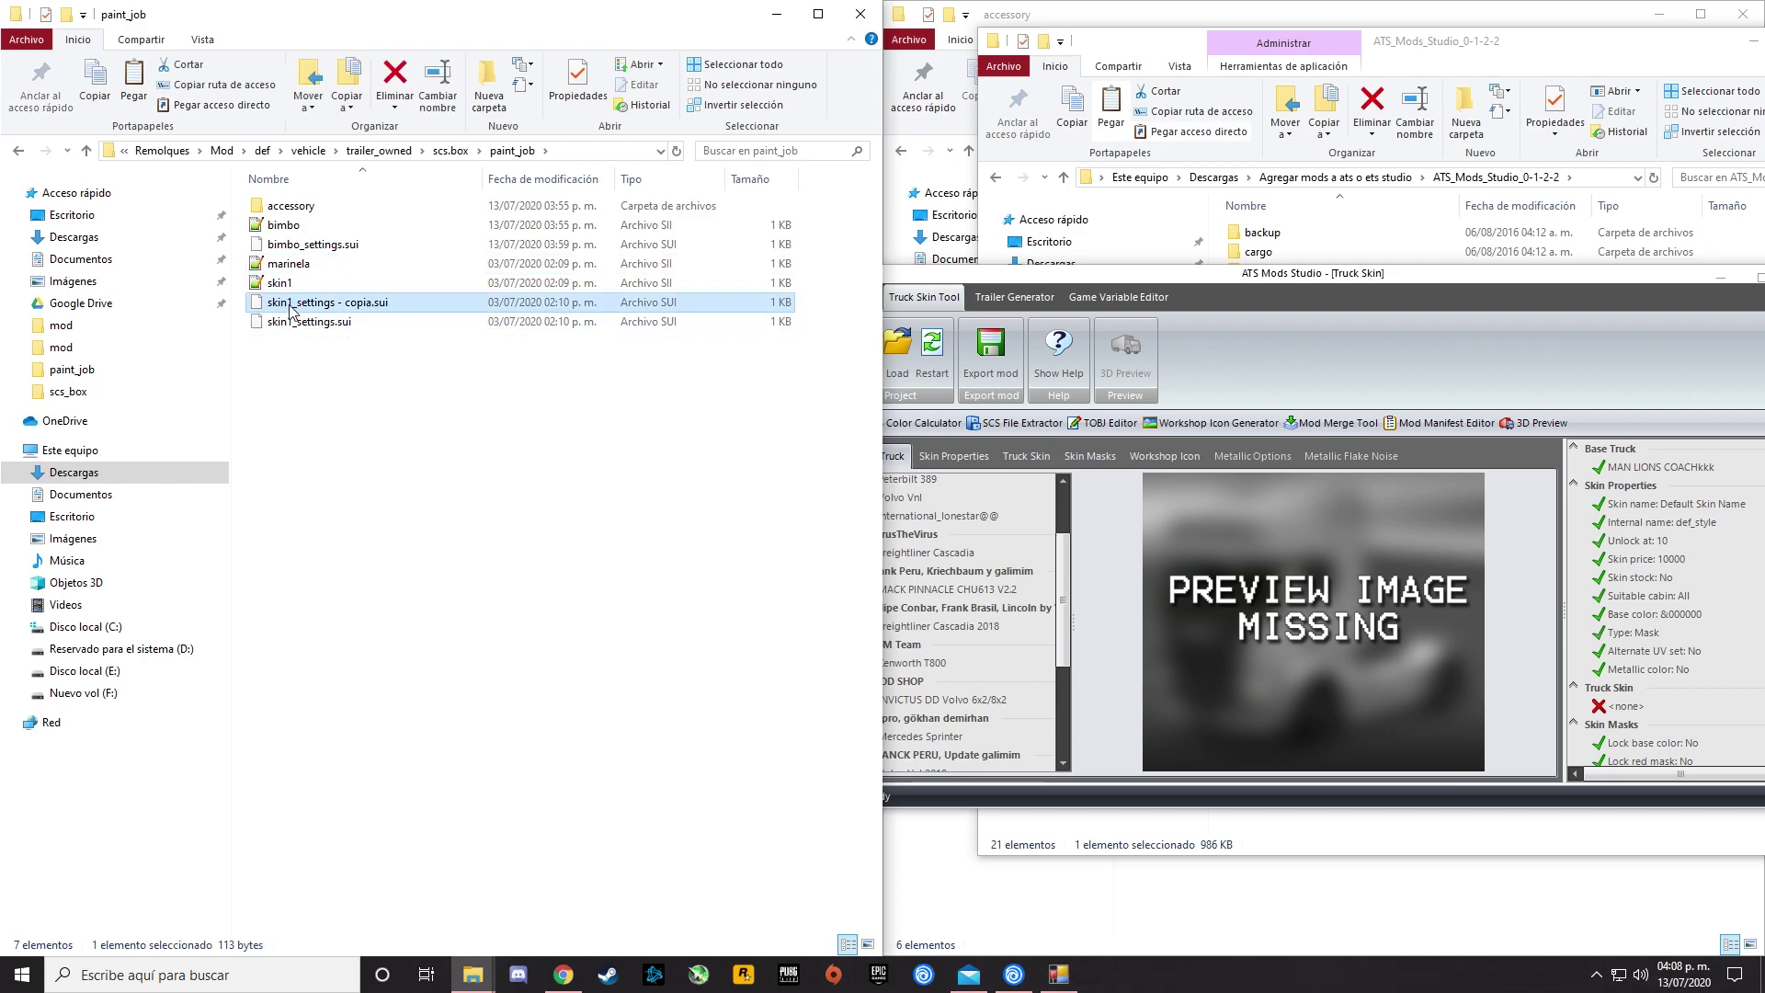
right_click(311, 306)
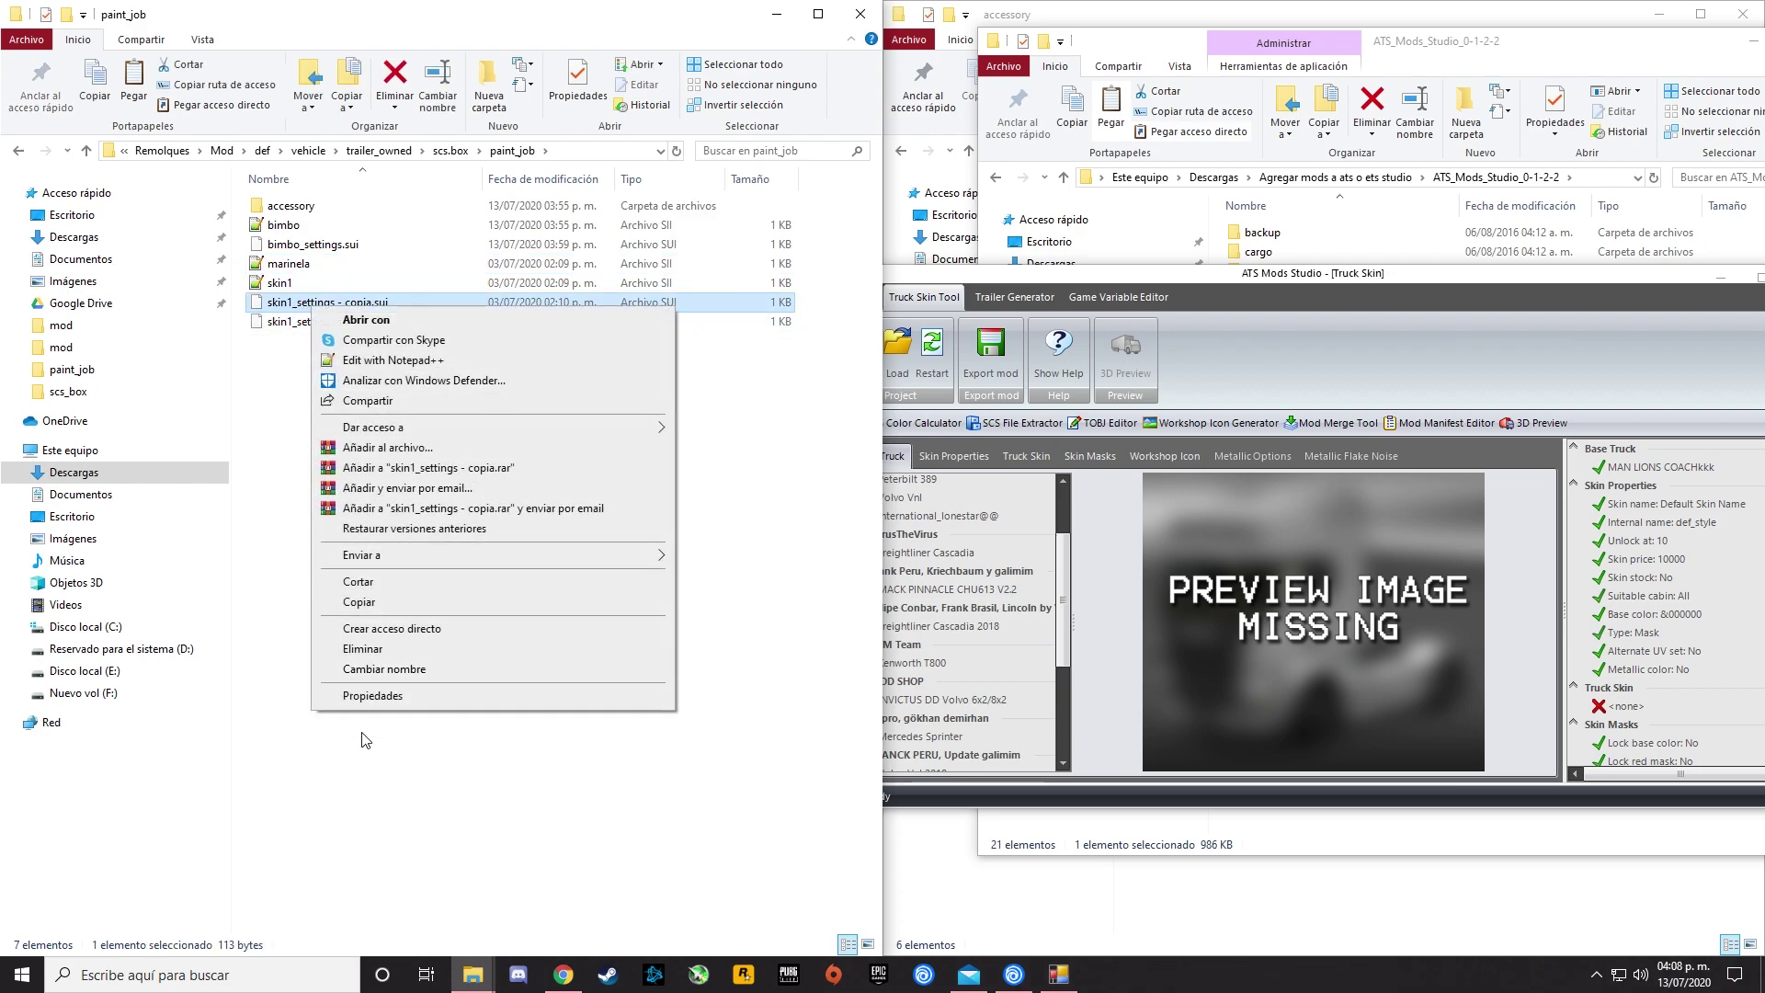
click(377, 668)
click(305, 308)
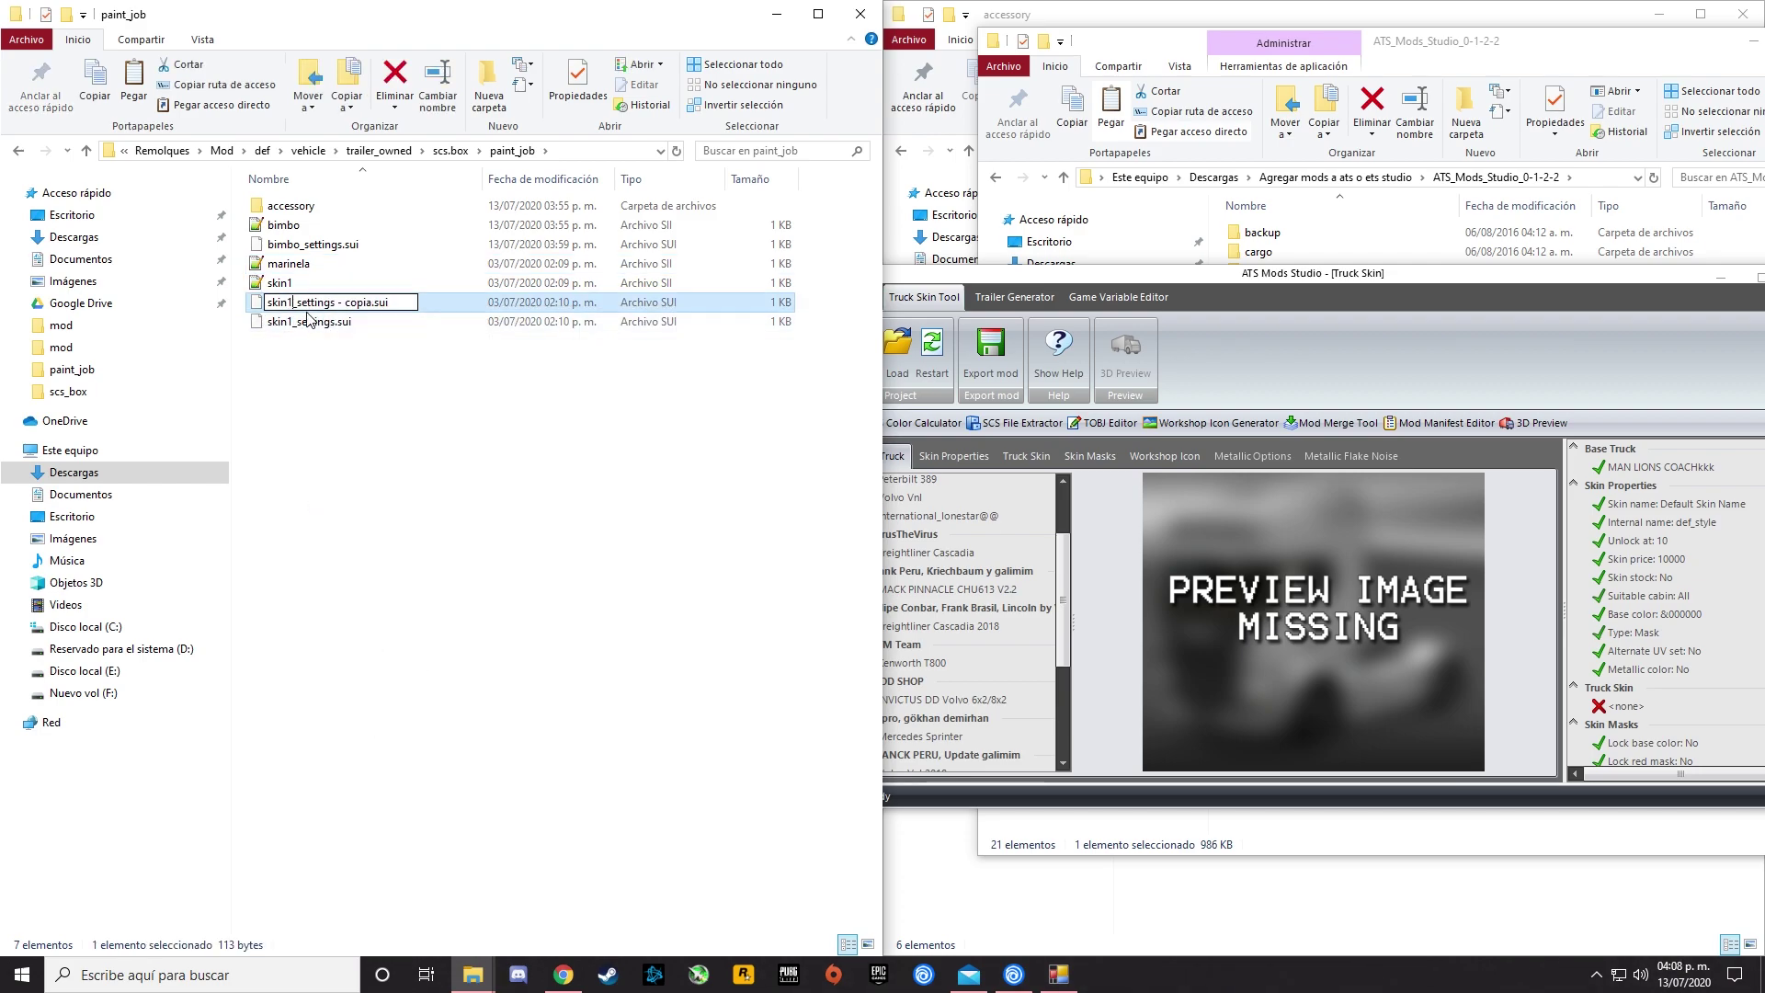
key(BackSpace)
key(BackSpace)
key(BackSpace)
key(BackSpace)
key(BackSpace)
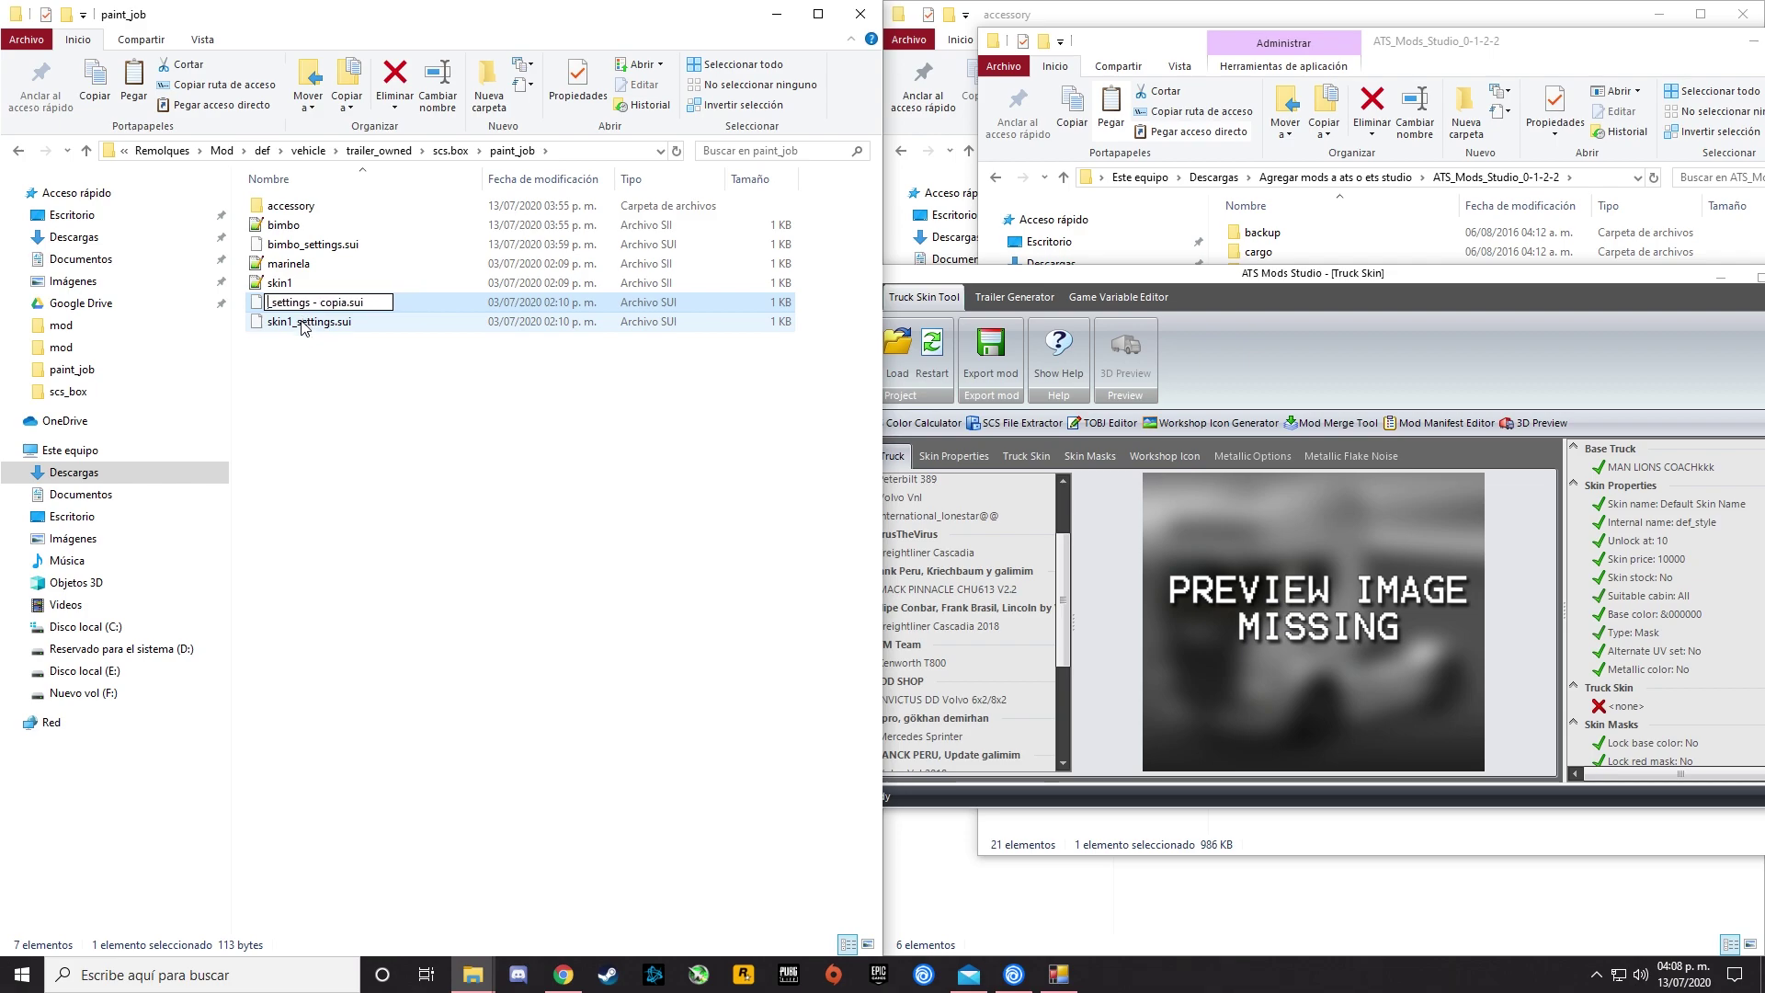
text(marinela)
key(Delete)
key(Delete)
key(Delete)
key(Delete)
key(Delete)
key(Delete)
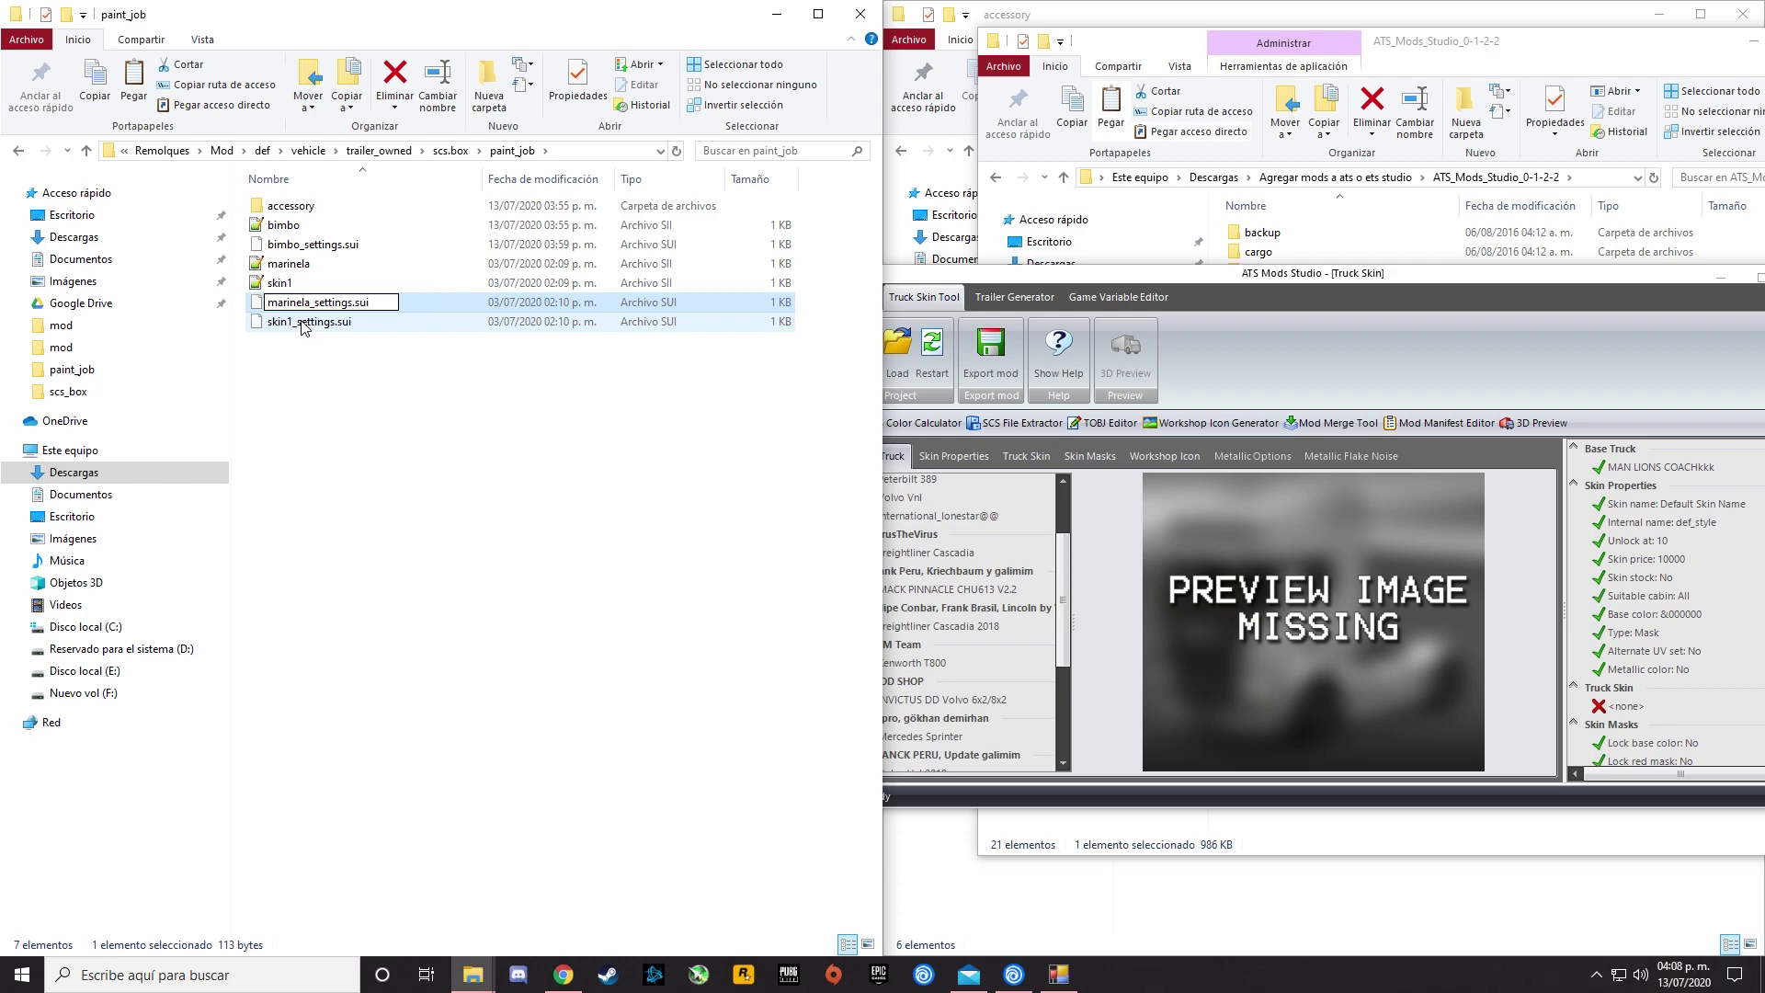
key(Return)
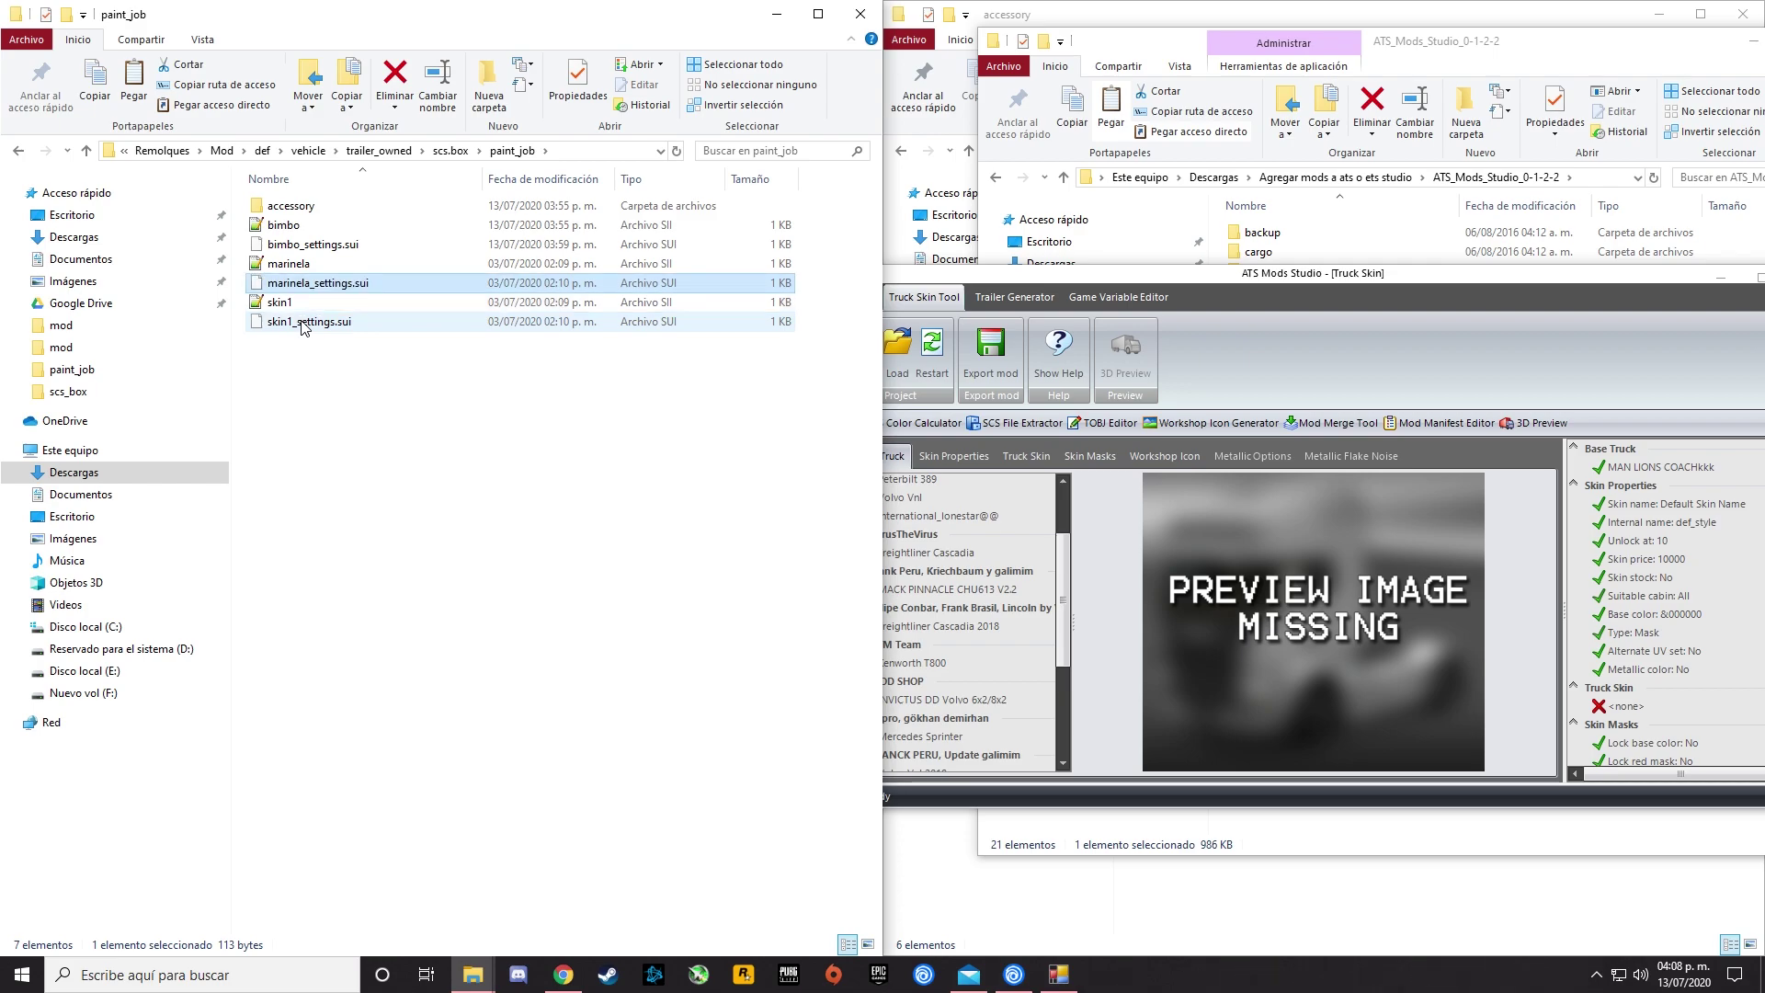
Open the paint_job folder's marinela.sii and change its accessory_paint_job_data unit name to marinela.scs.box.paint_job.
click(291, 269)
double_click(288, 266)
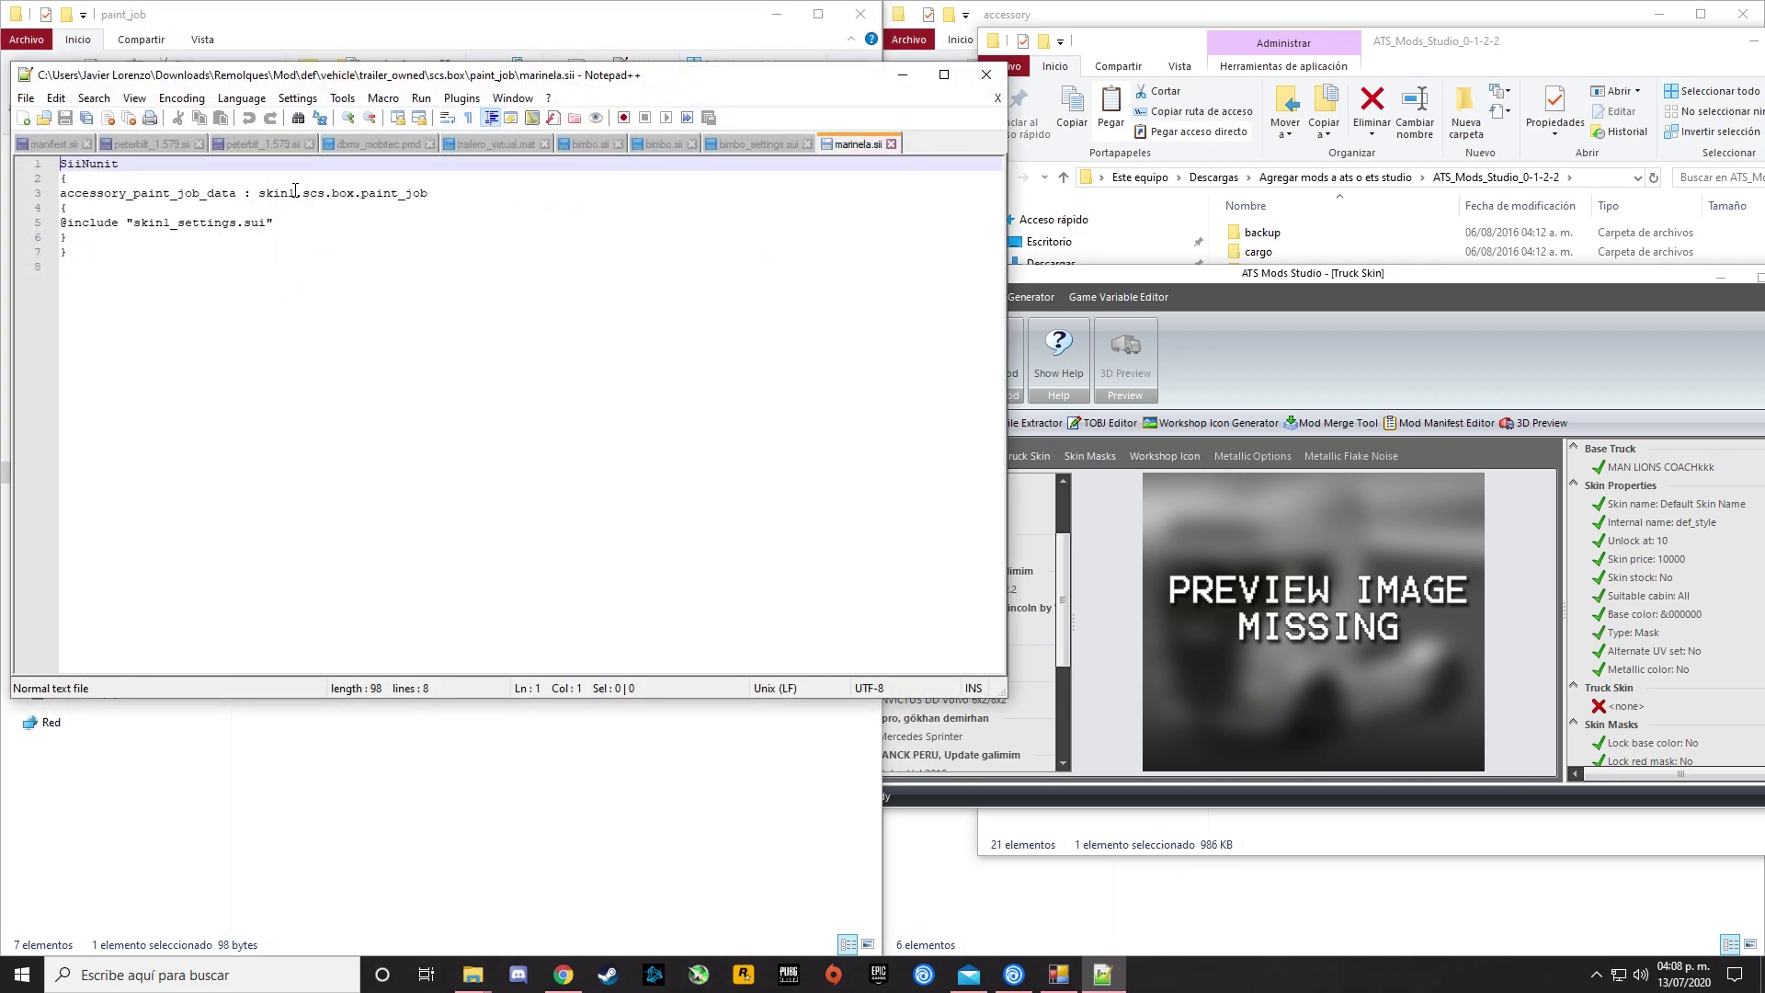
click(295, 191)
key(BackSpace)
key(BackSpace)
key(BackSpace)
key(BackSpace)
key(BackSpace)
text(marinela)
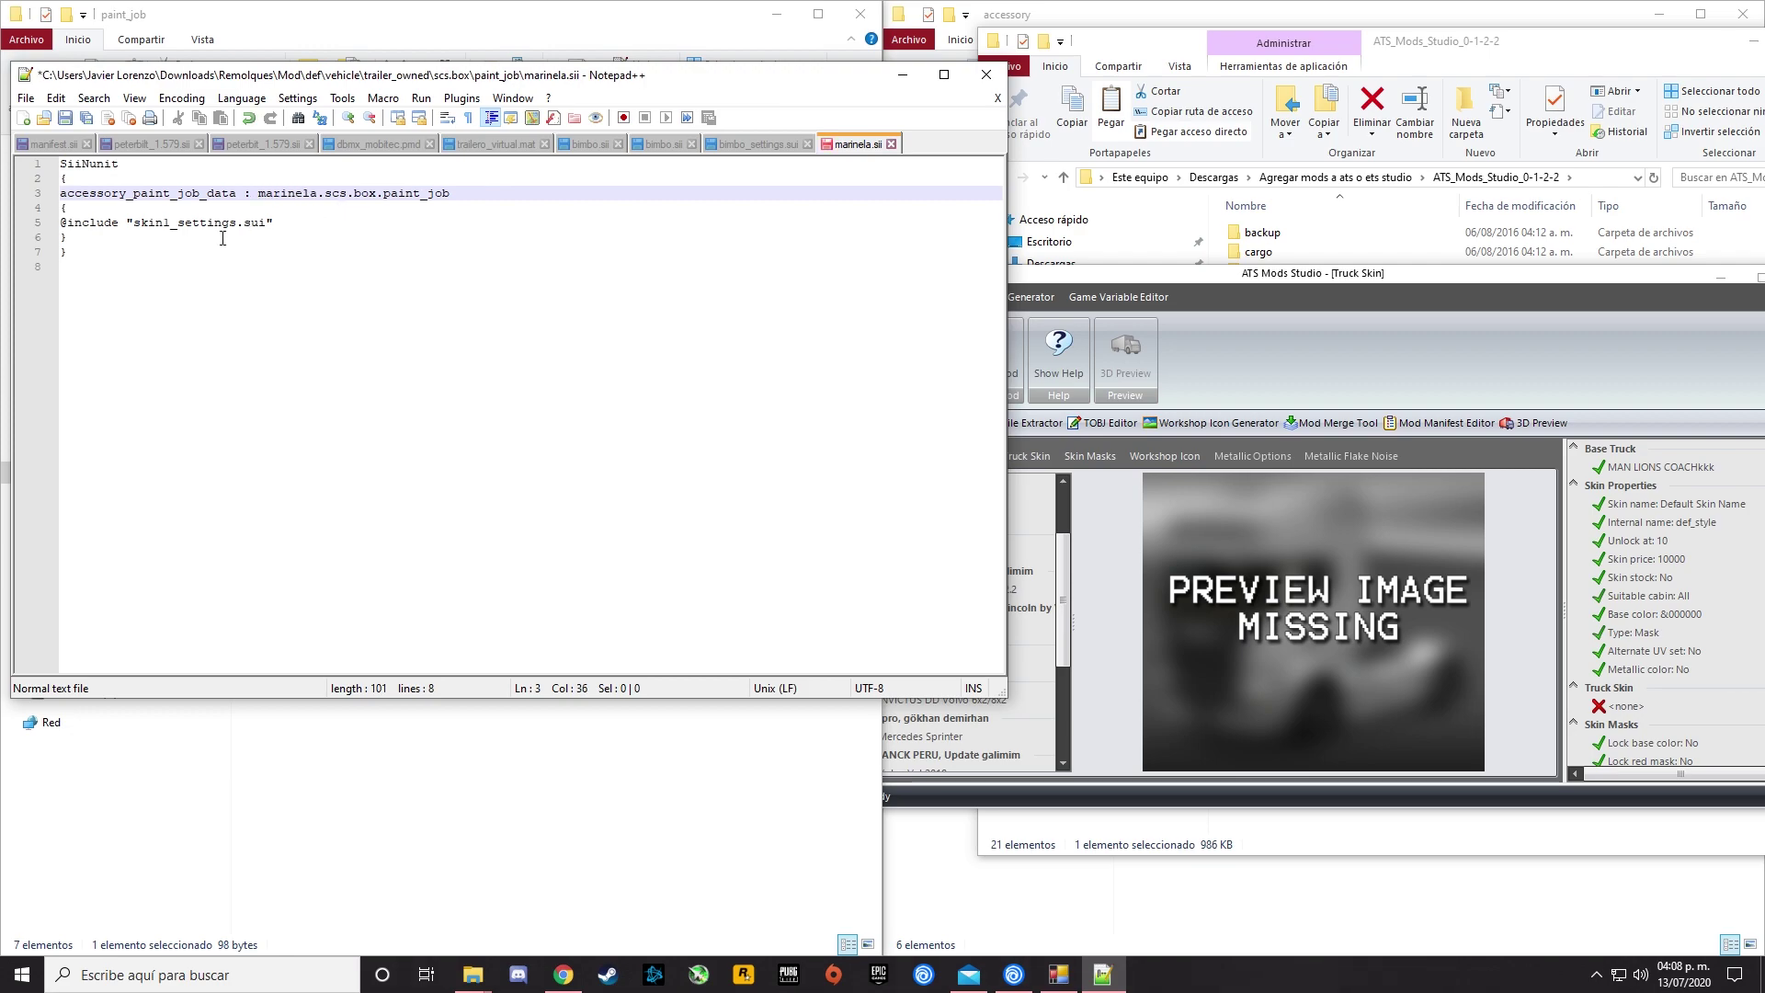
click(173, 222)
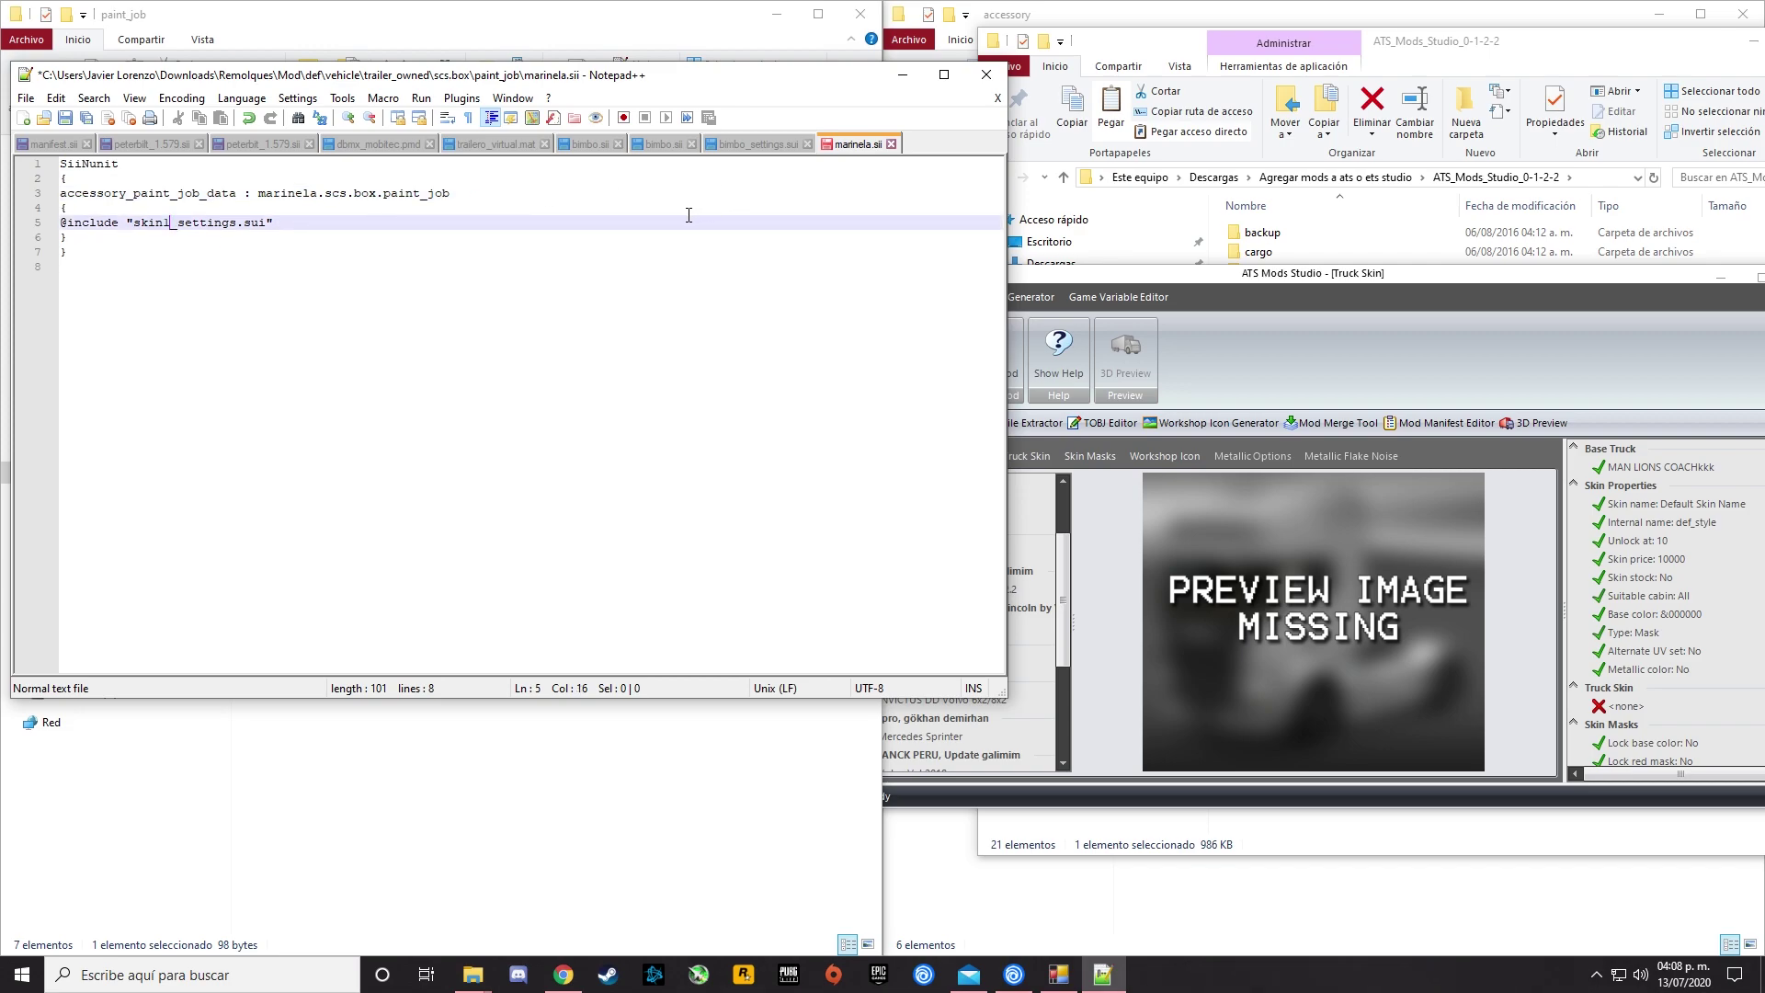
key(BackSpace)
key(BackSpace)
key(BackSpace)
key(BackSpace)
key(BackSpace)
text(marinel)
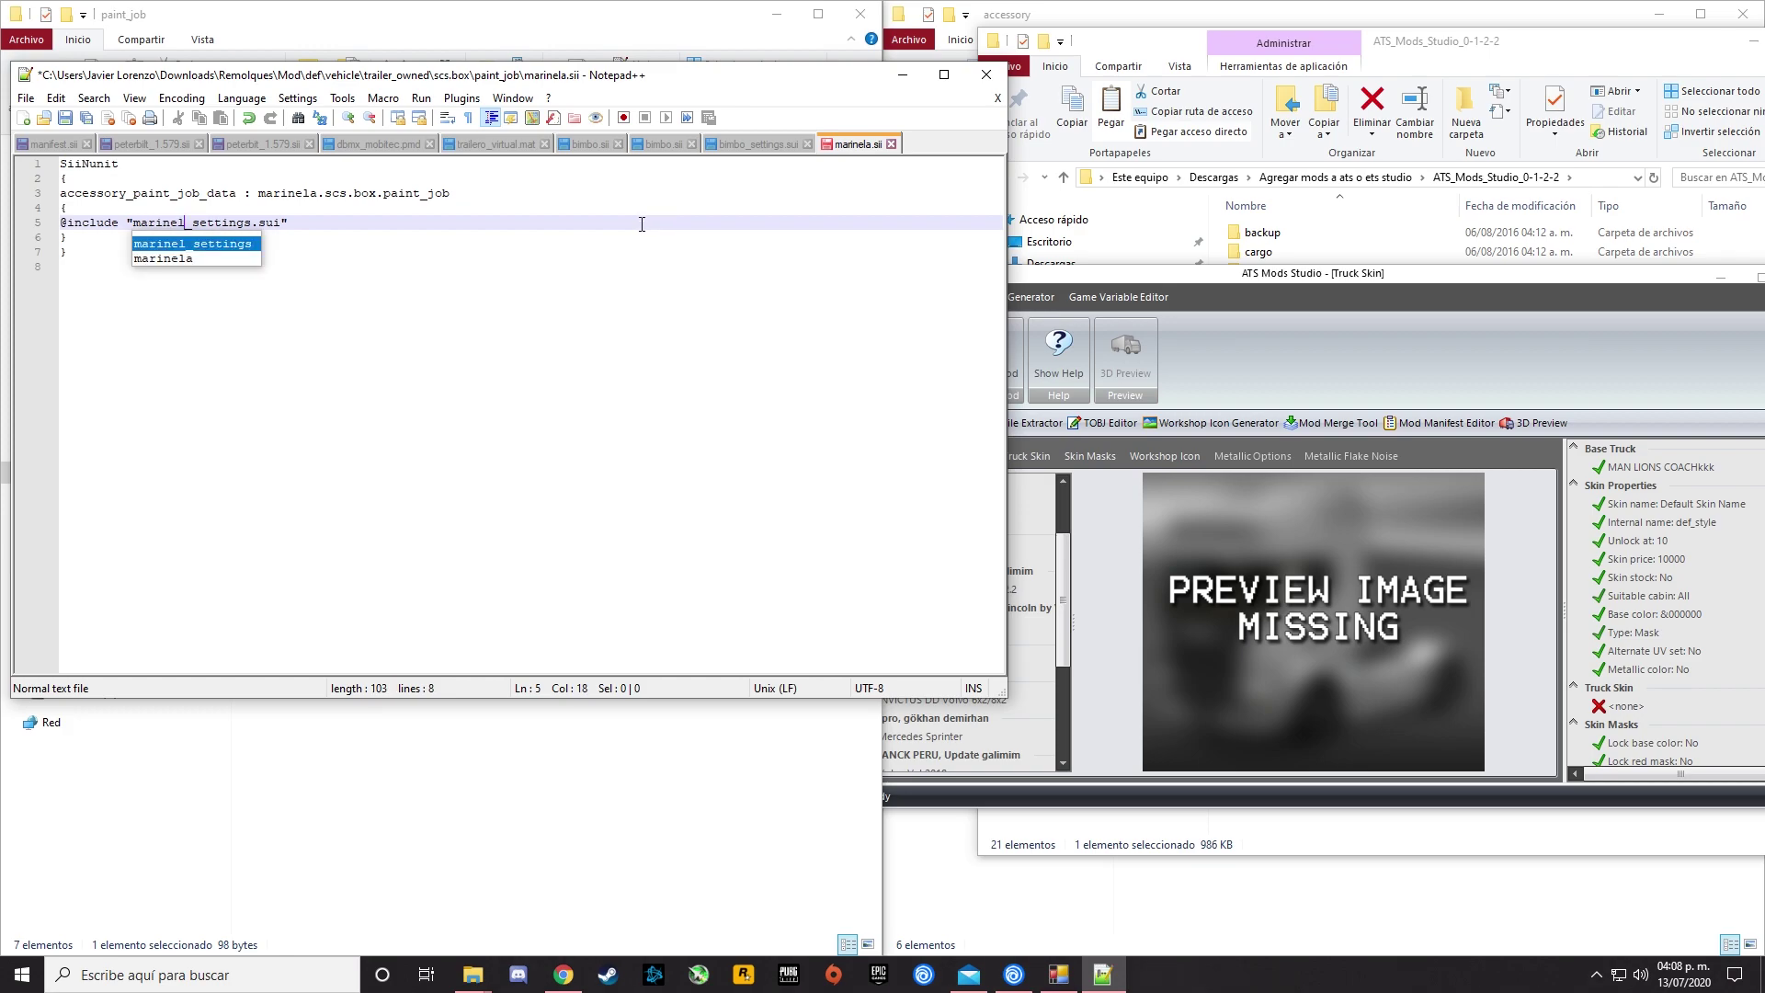
text(a)
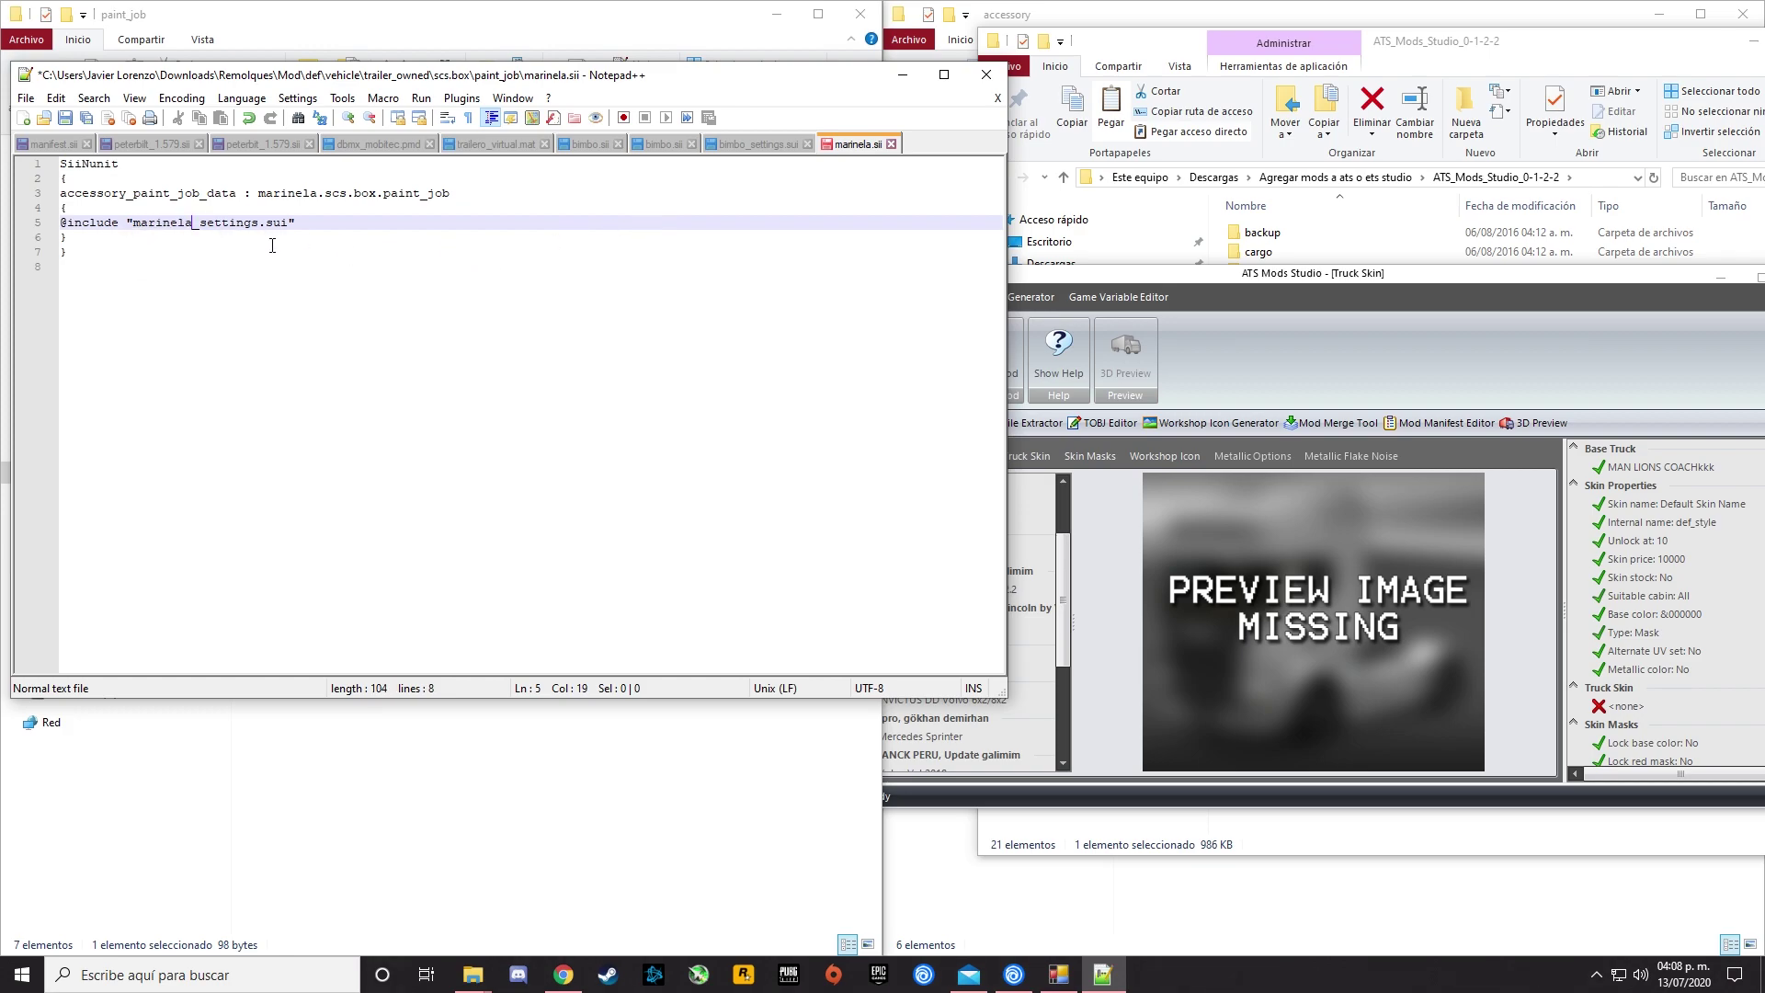
click(65, 117)
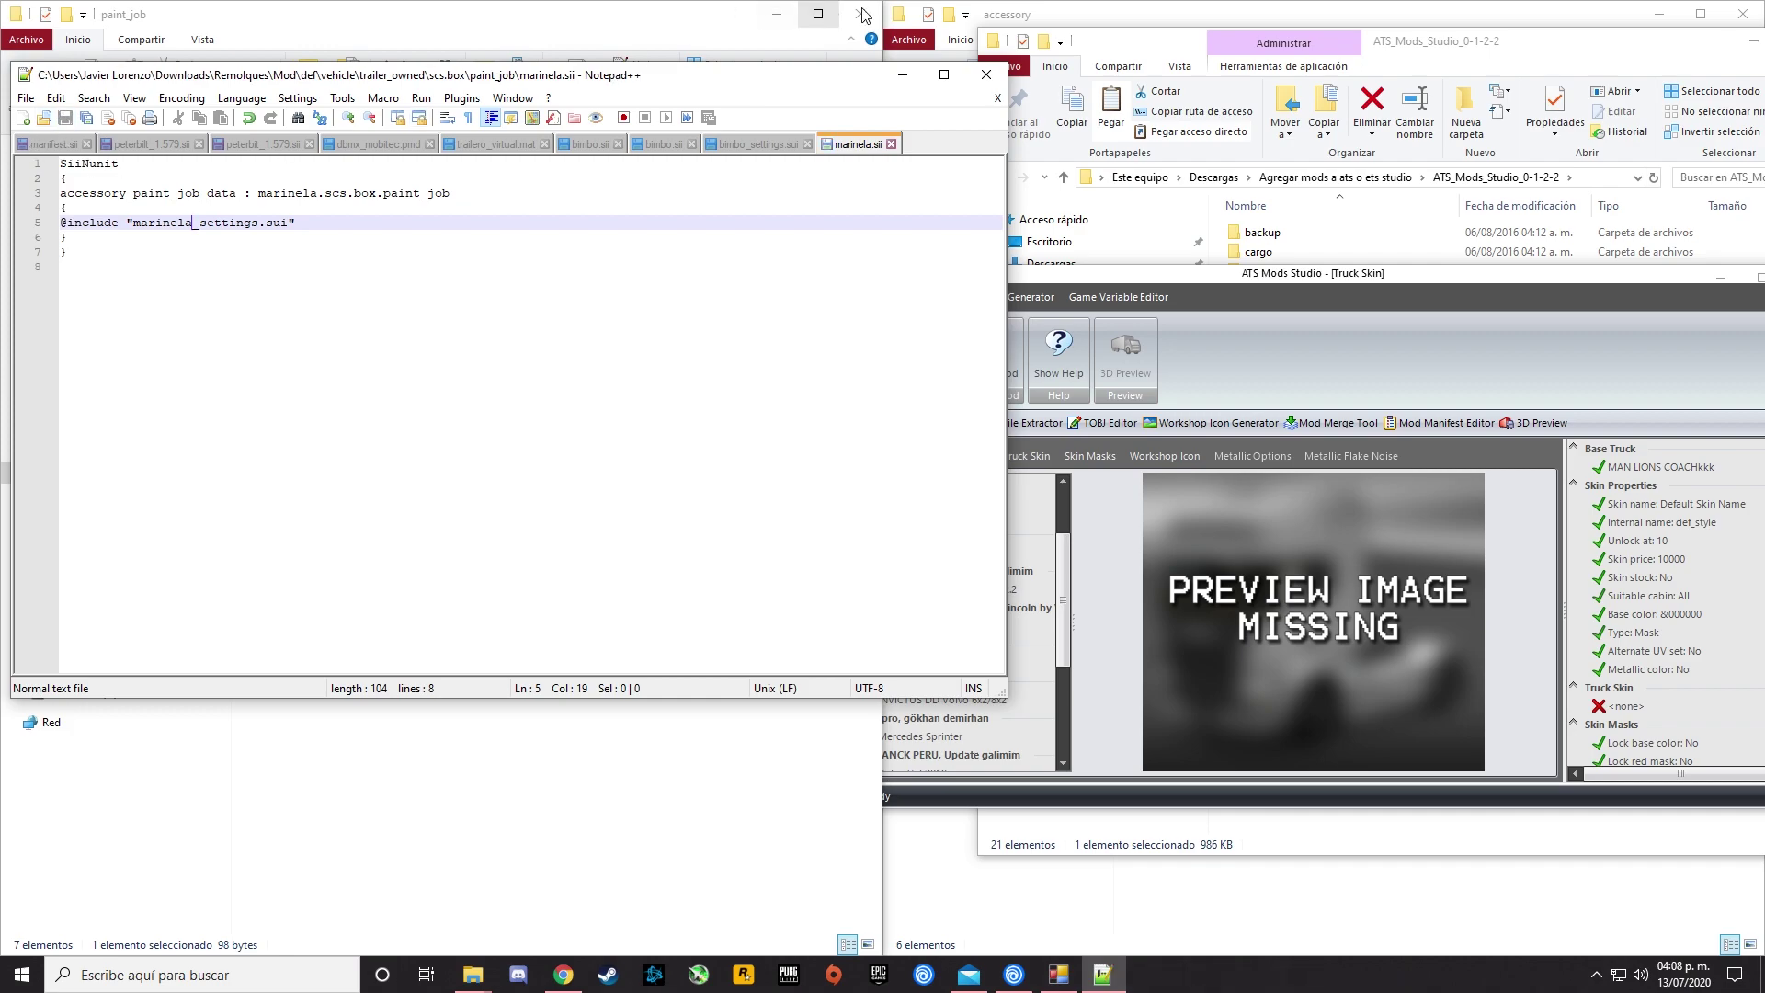
click(986, 75)
Open marinela_settings.sui in Notepad++ and set the skin's name to "Marinela".
click(328, 293)
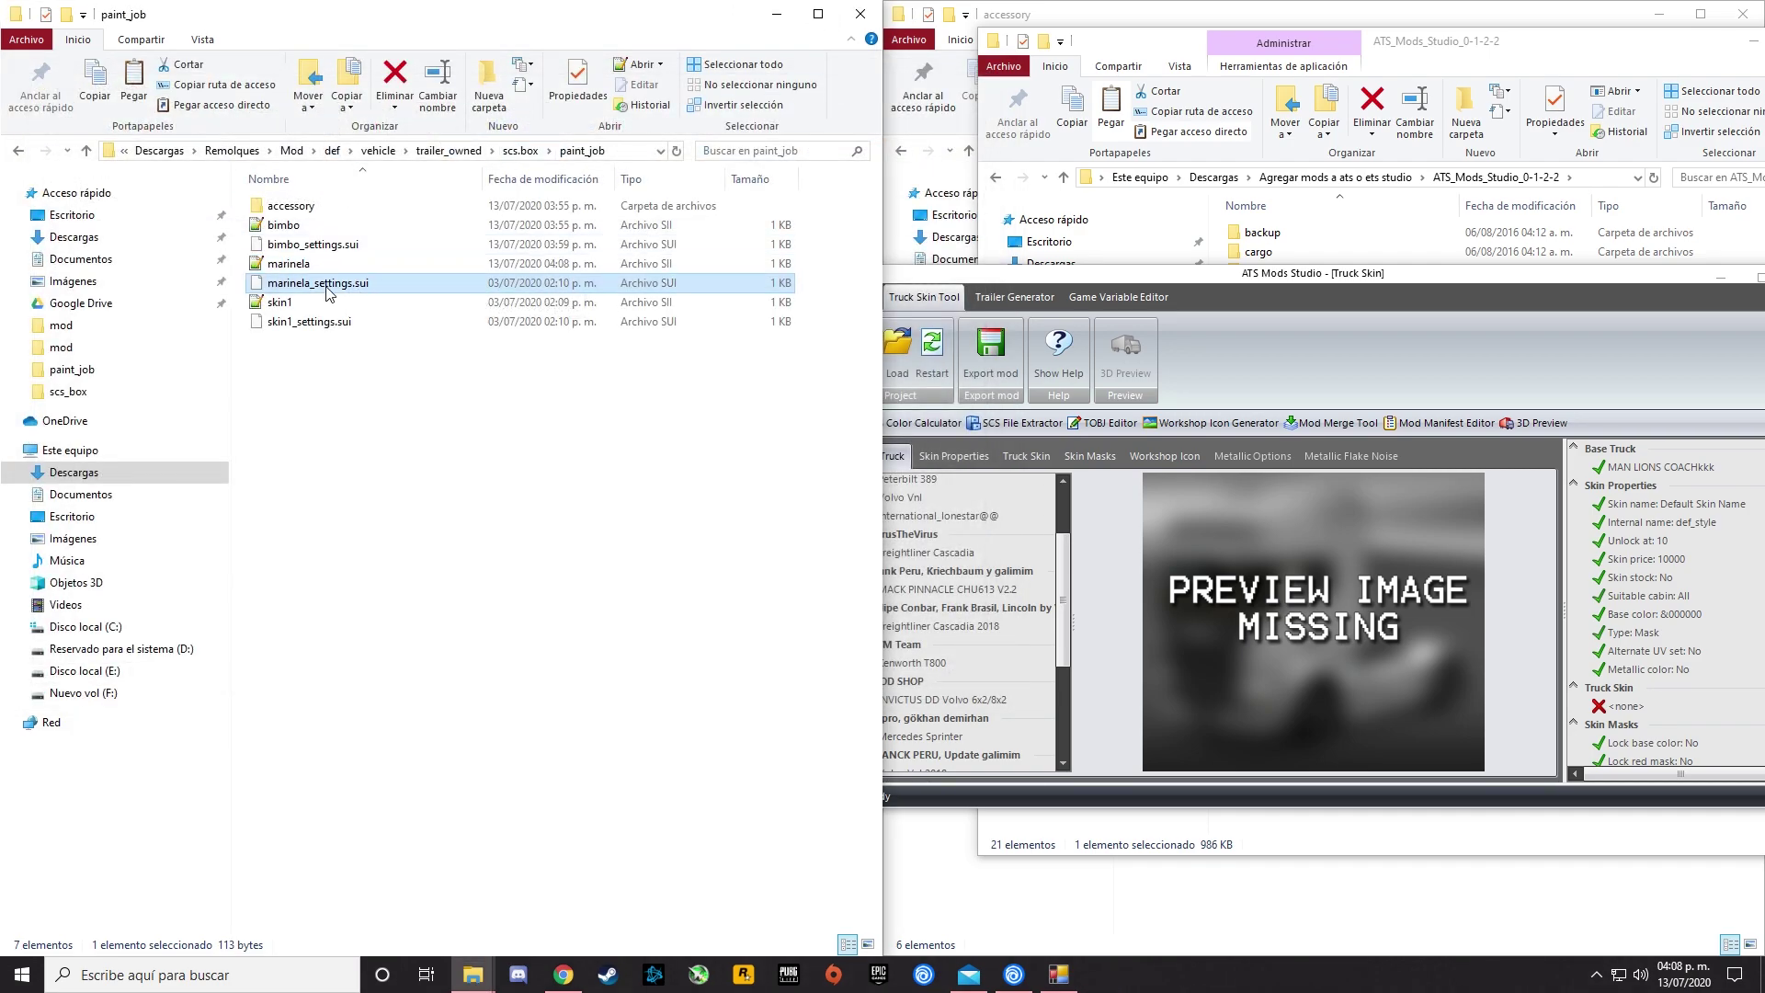
right_click(333, 289)
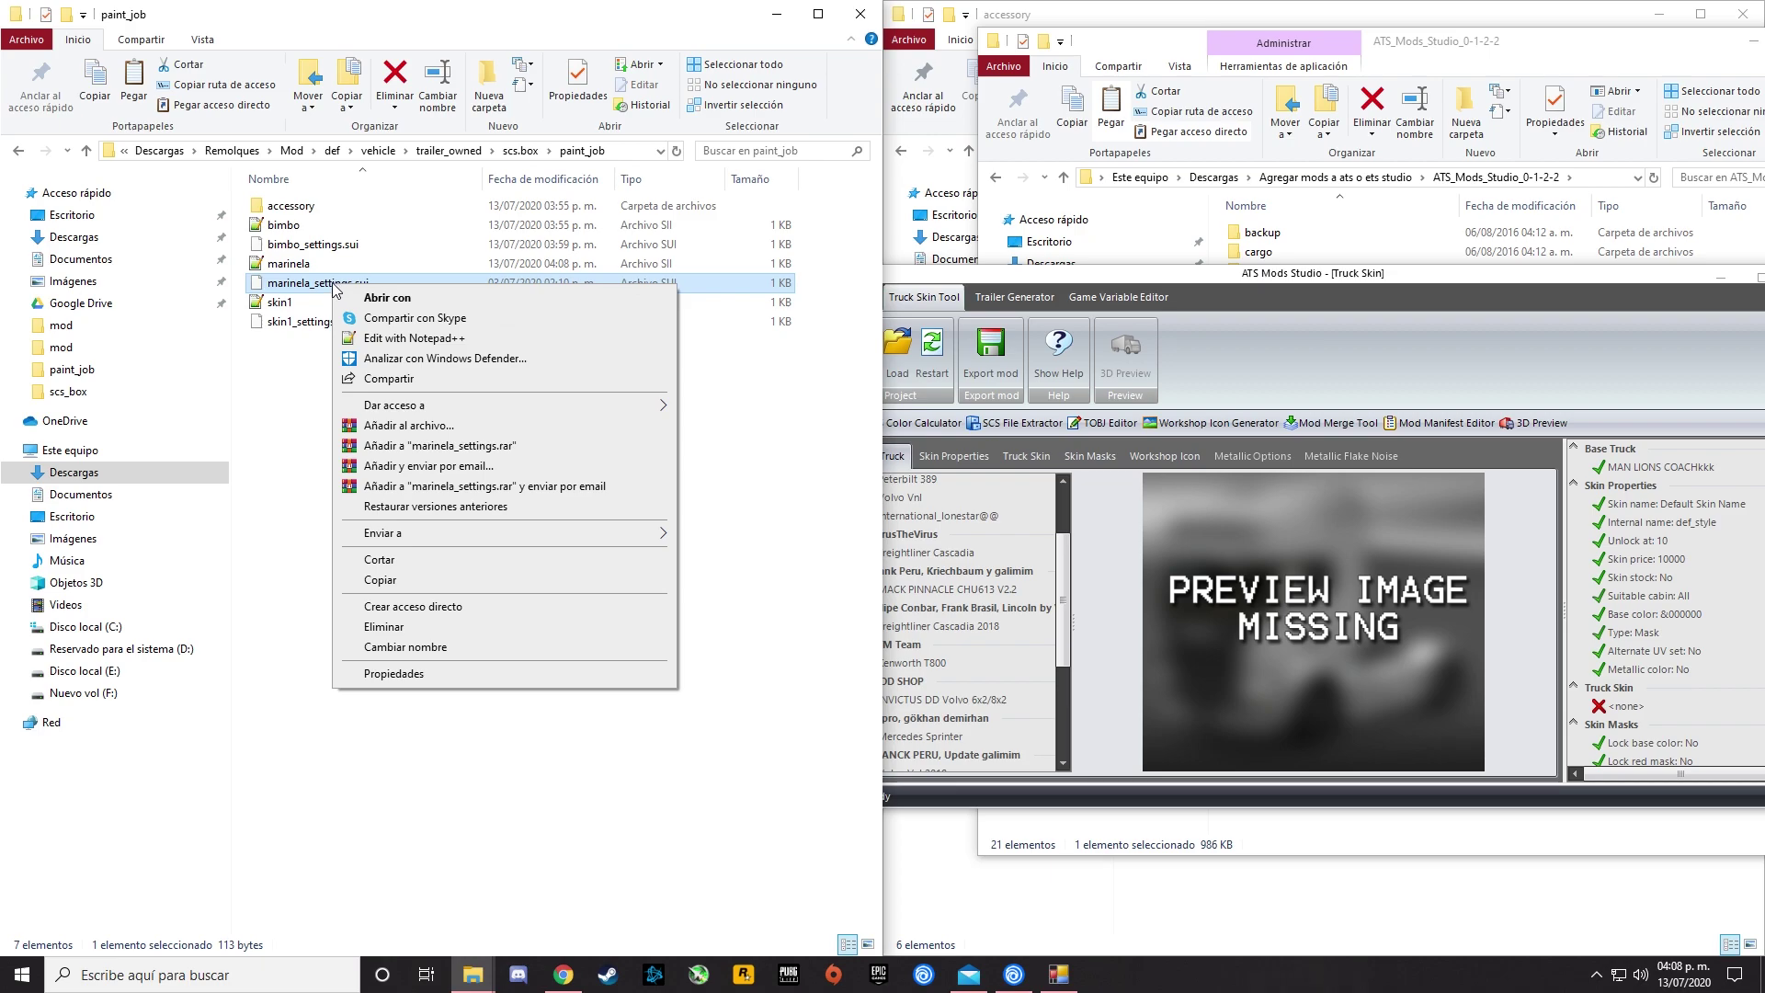
right_click(302, 284)
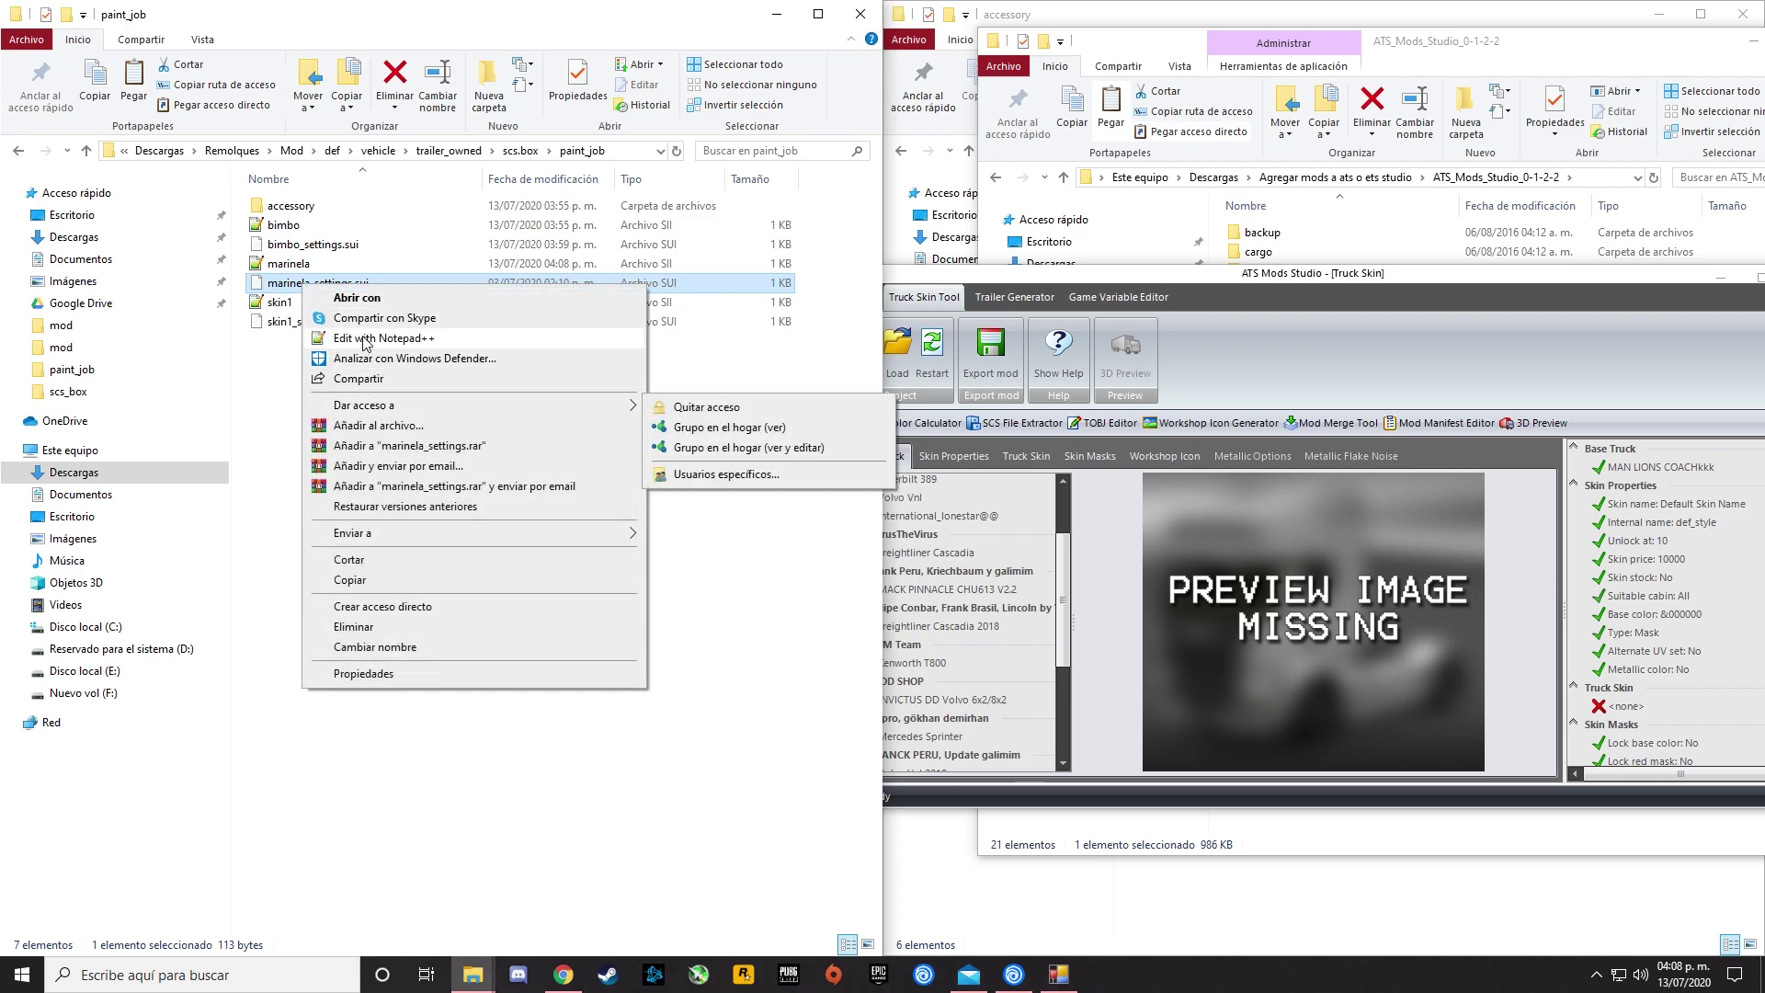
click(393, 340)
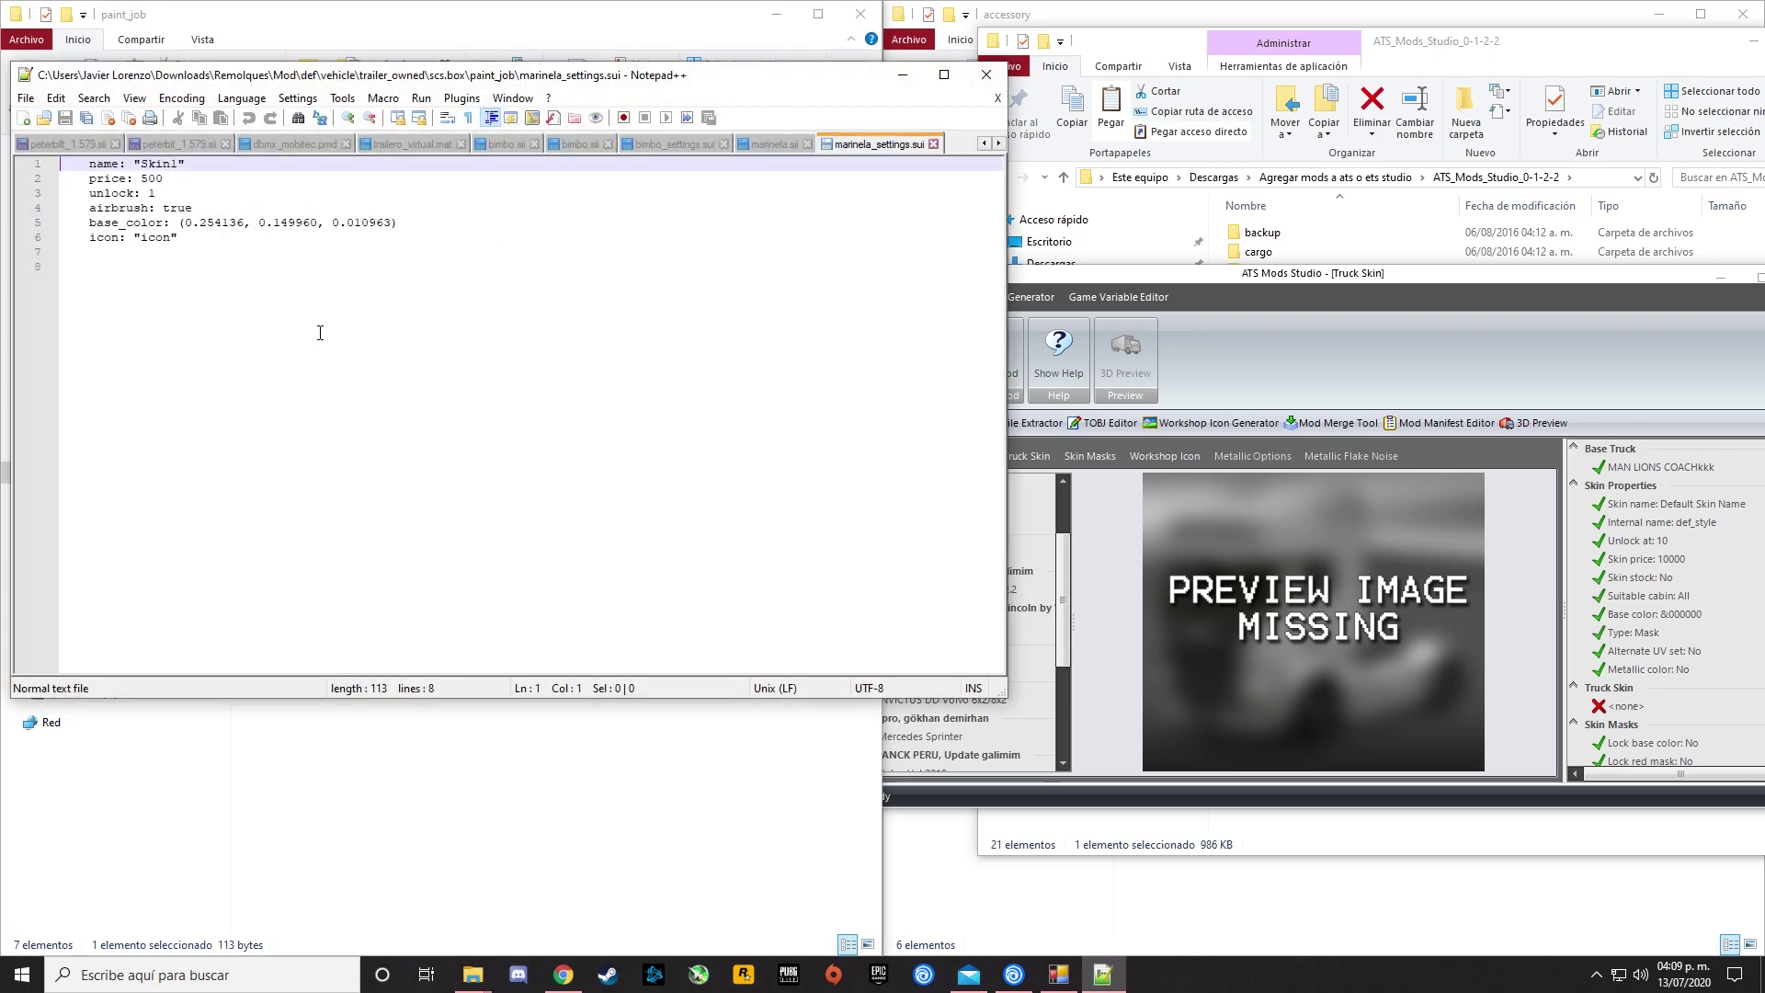
click(179, 164)
key(BackSpace)
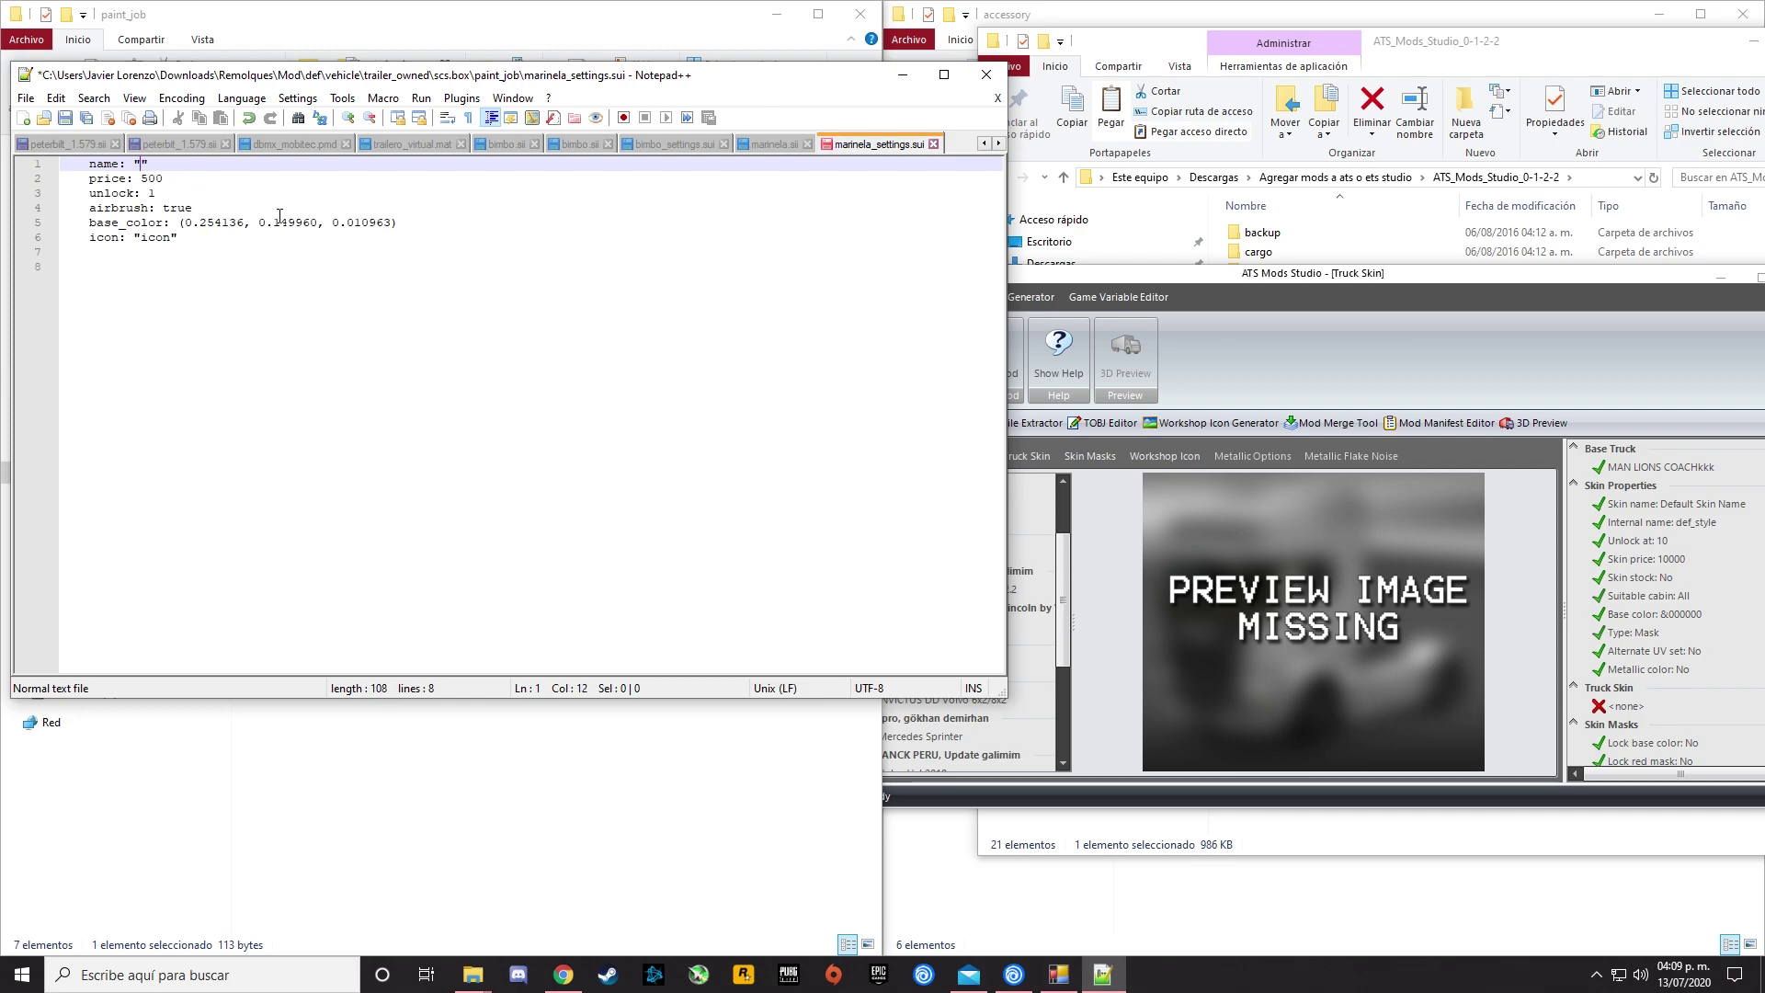
text(Marinela)
click(164, 177)
click(164, 193)
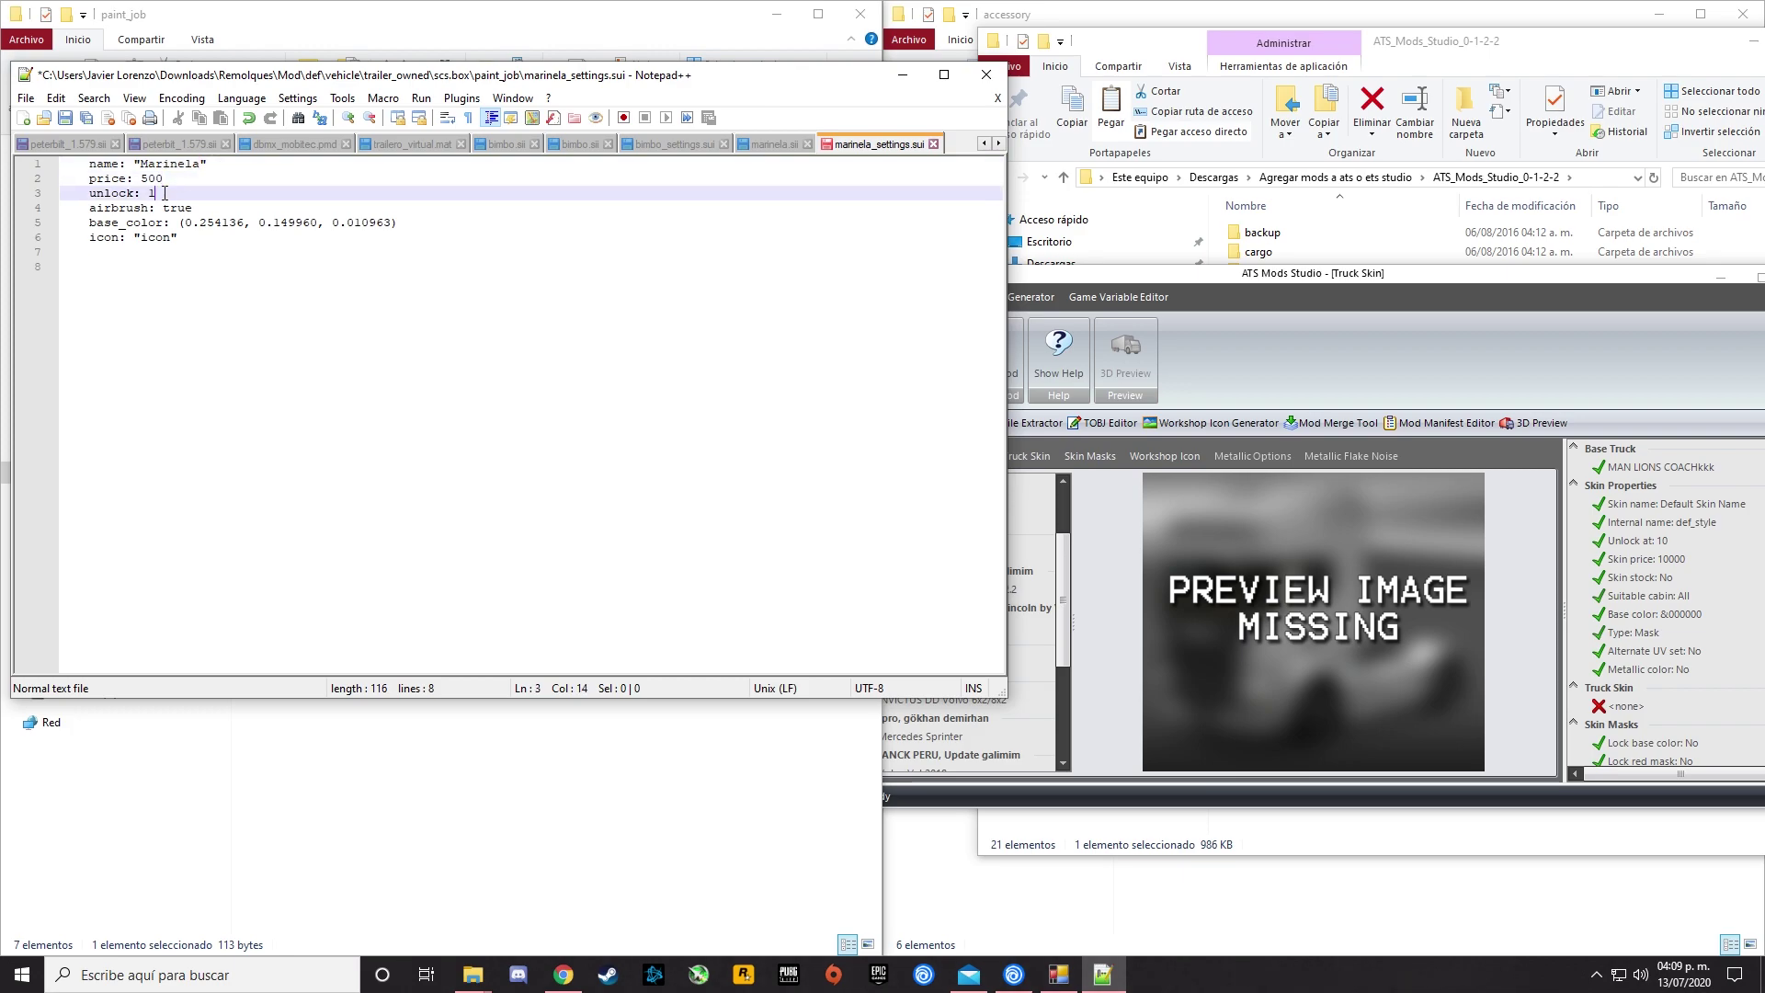
Compare the icon entry with the files in material/ui/accessory, keep it as "icon", then save and close marinela_settings.sui.
mouse_move(378, 81)
mouse_down()
mouse_move(815, 114)
mouse_move(931, 184)
mouse_move(553, 144)
mouse_move(384, 166)
mouse_move(907, 140)
mouse_up()
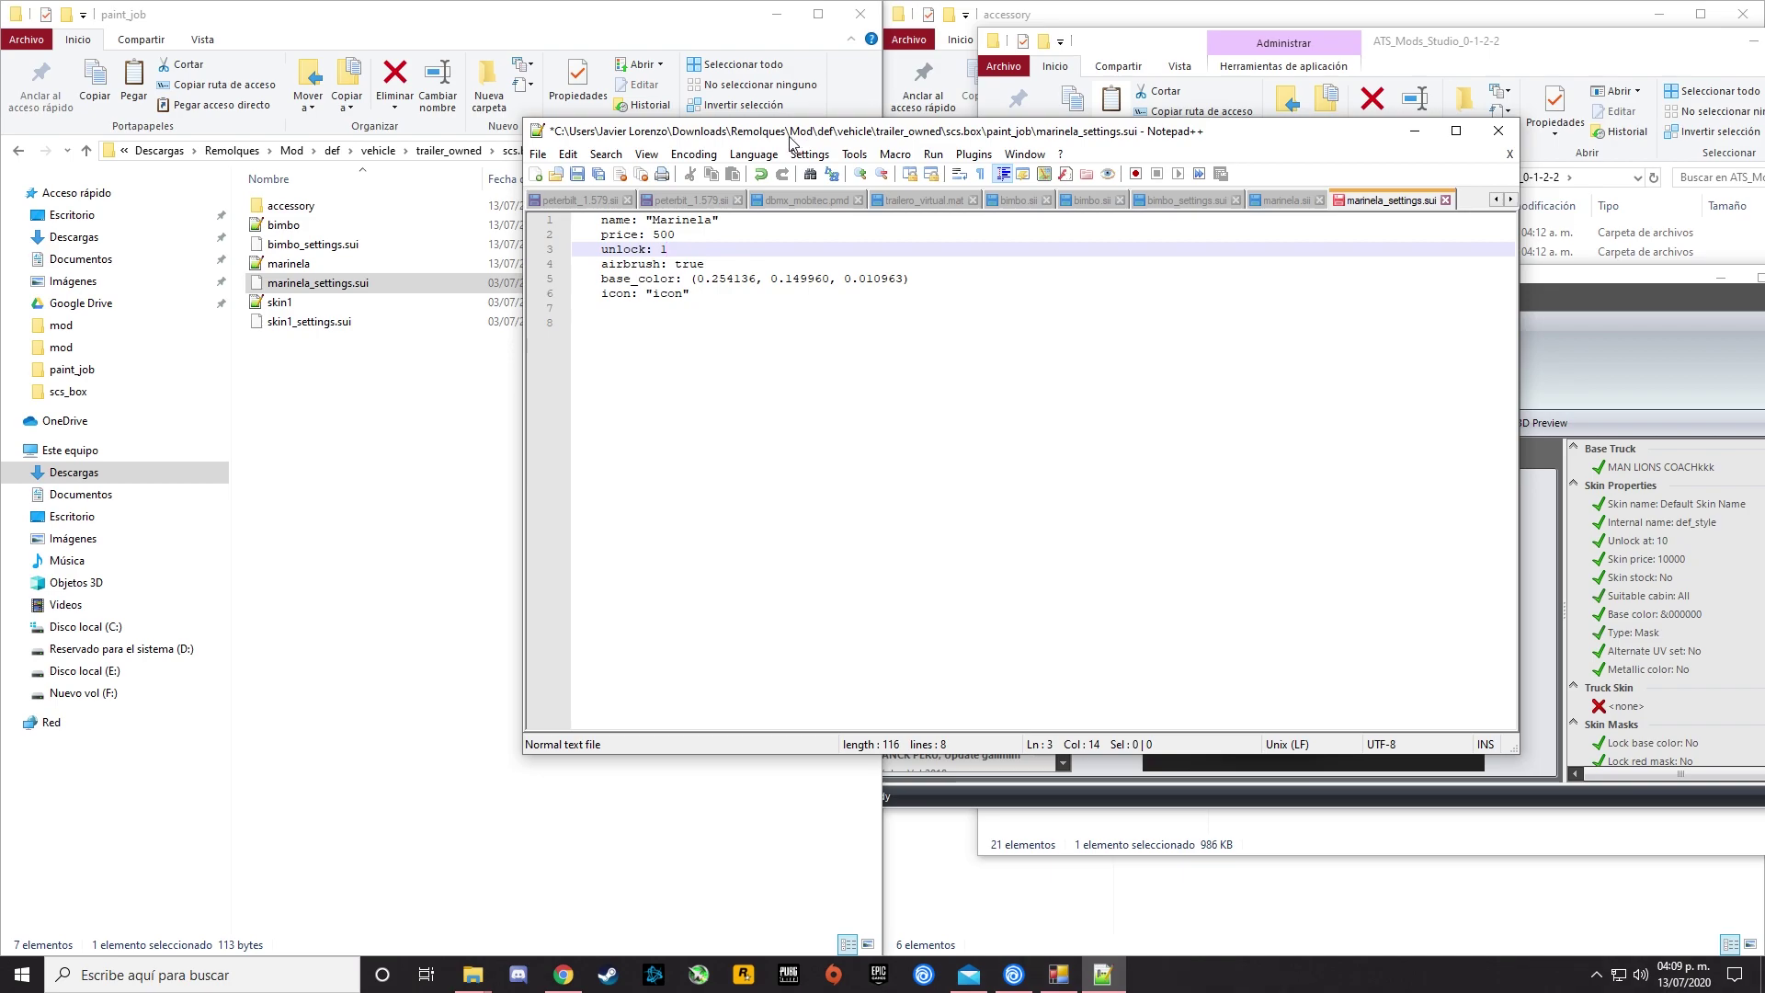
double_click(685, 293)
drag(1079, 146, 802, 157)
click(1393, 17)
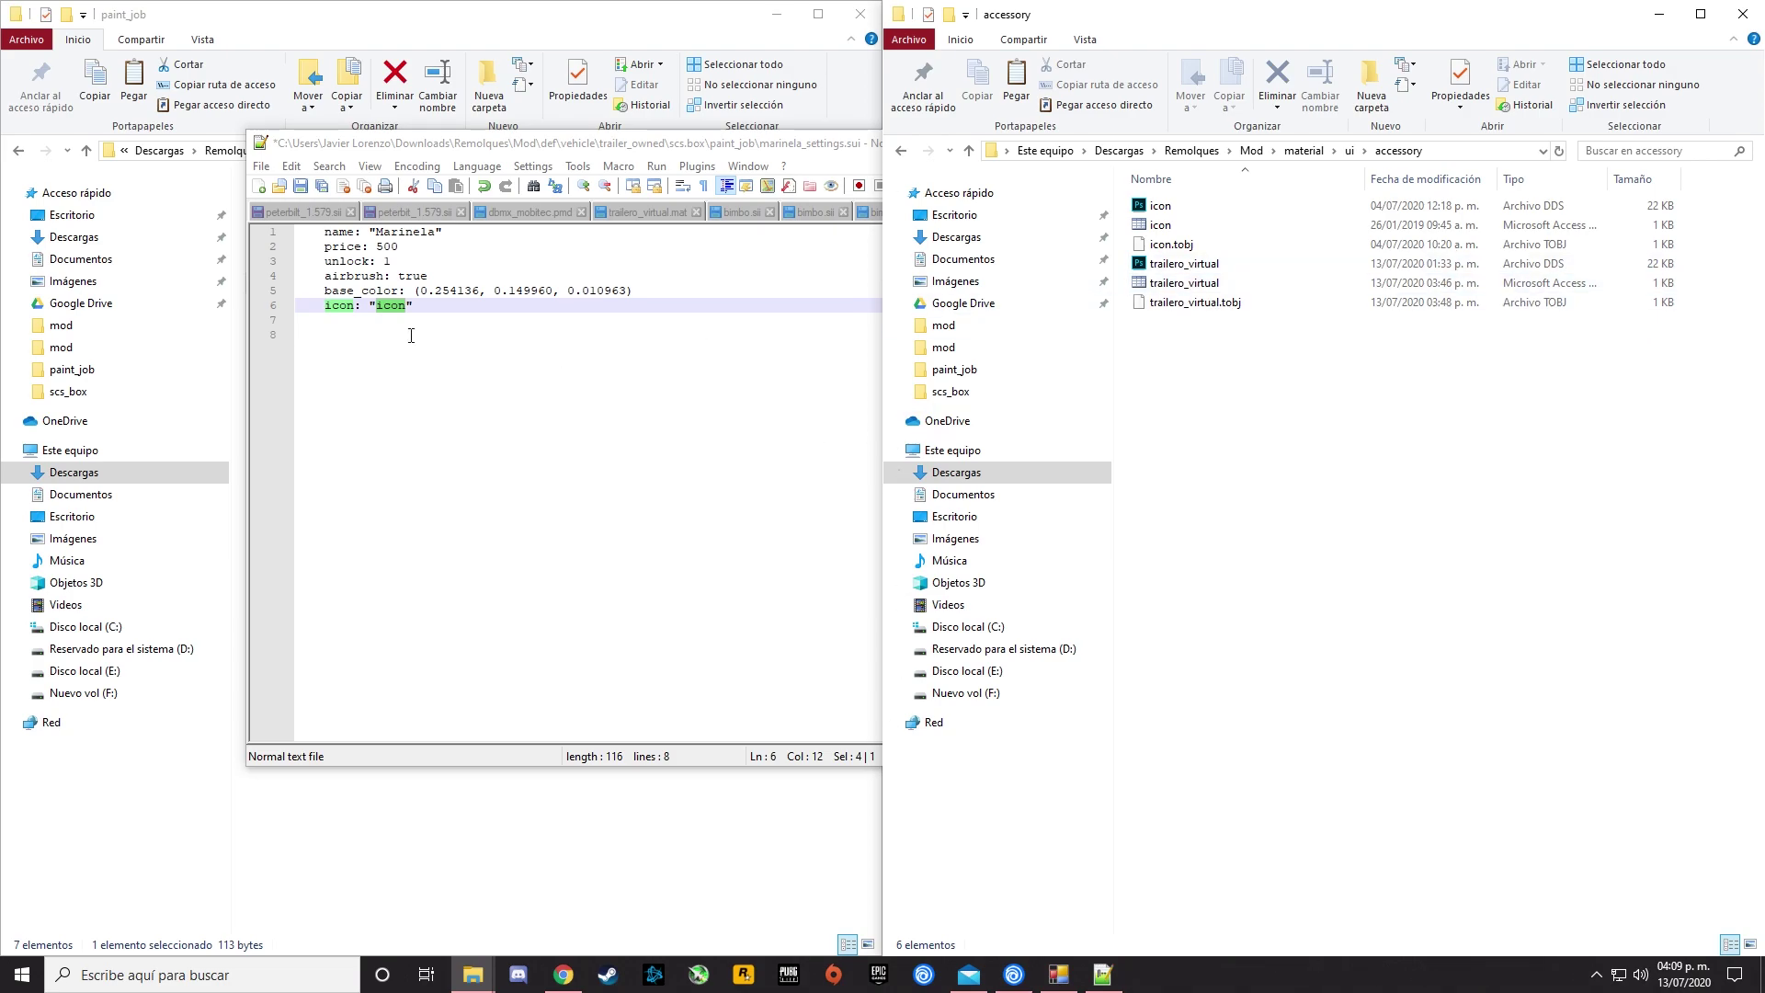
mouse_move(692, 150)
mouse_down()
mouse_move(664, 158)
mouse_move(992, 130)
mouse_move(709, 174)
mouse_up()
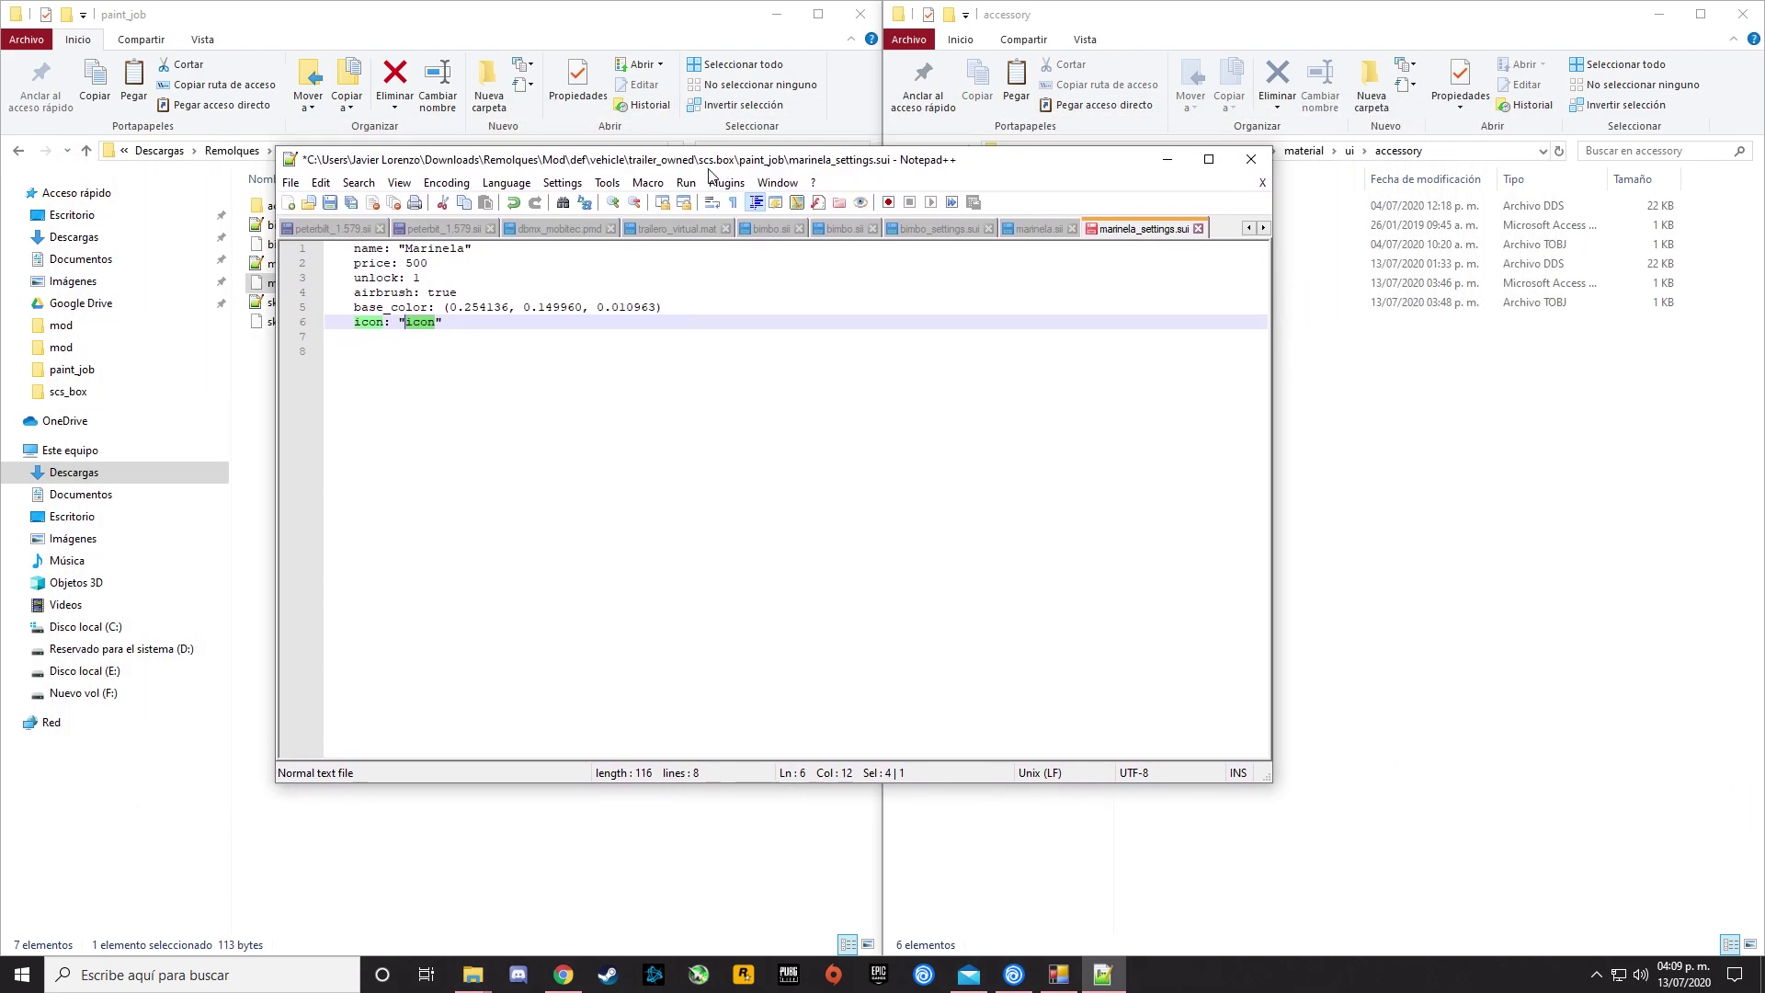
click(329, 202)
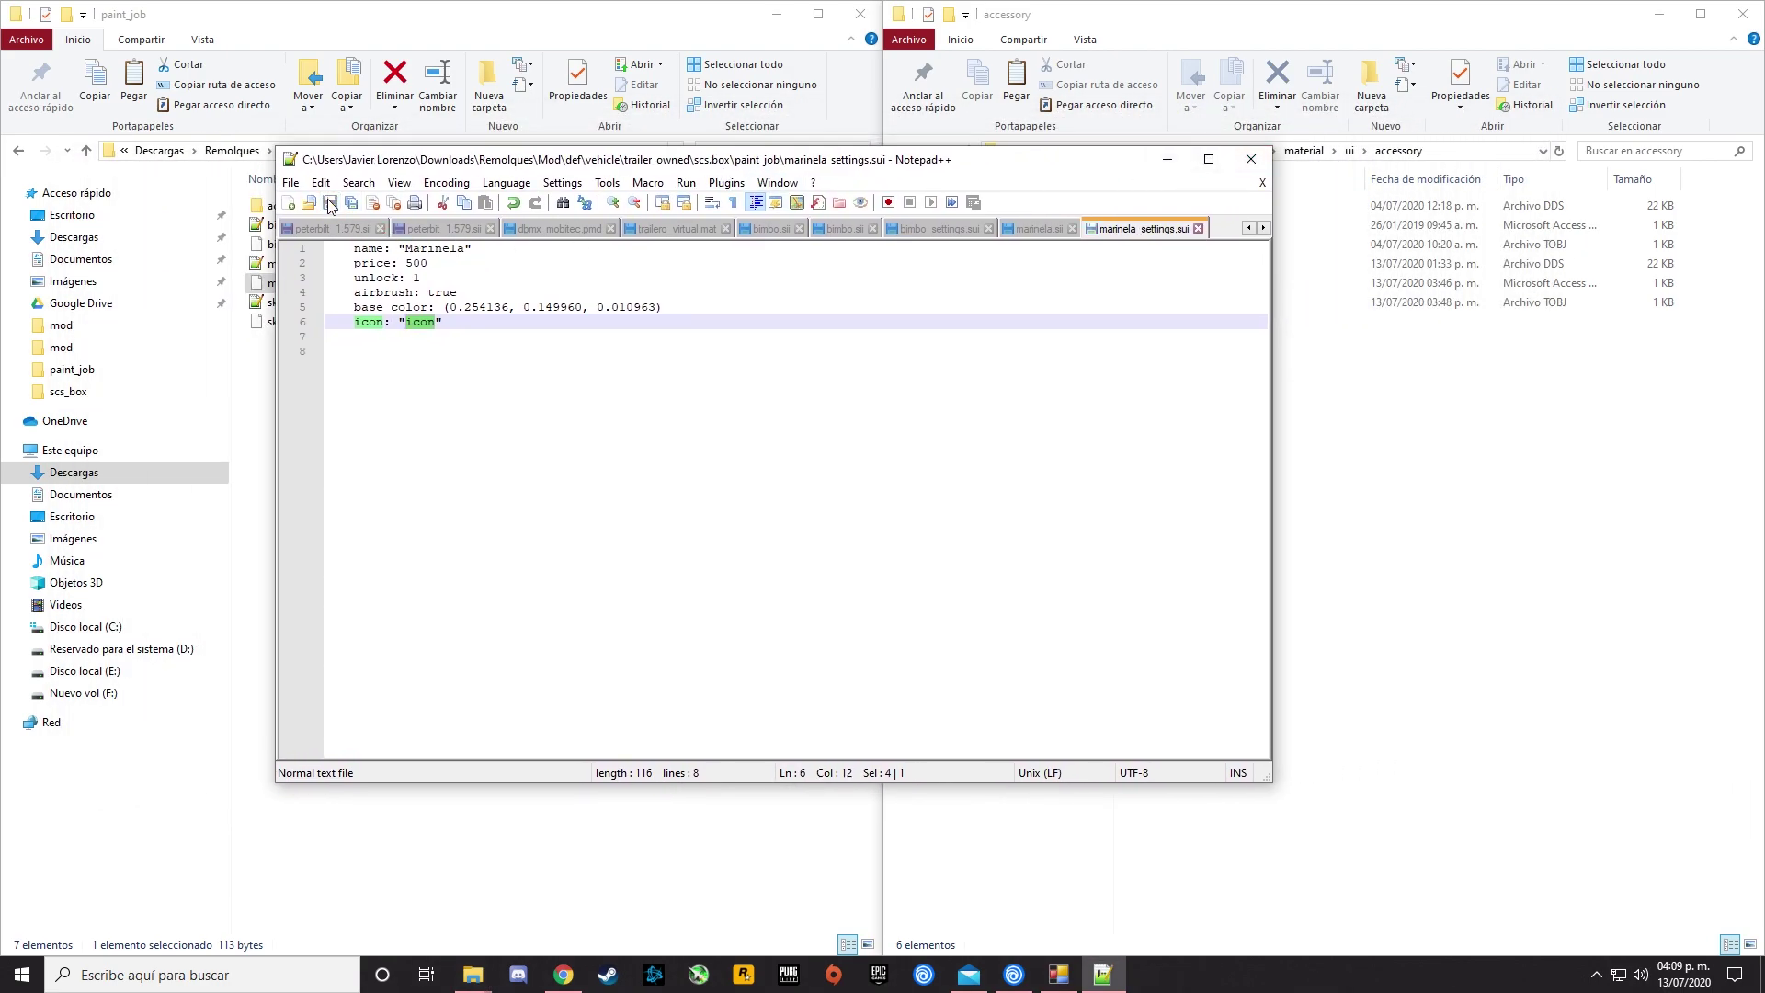
click(1251, 159)
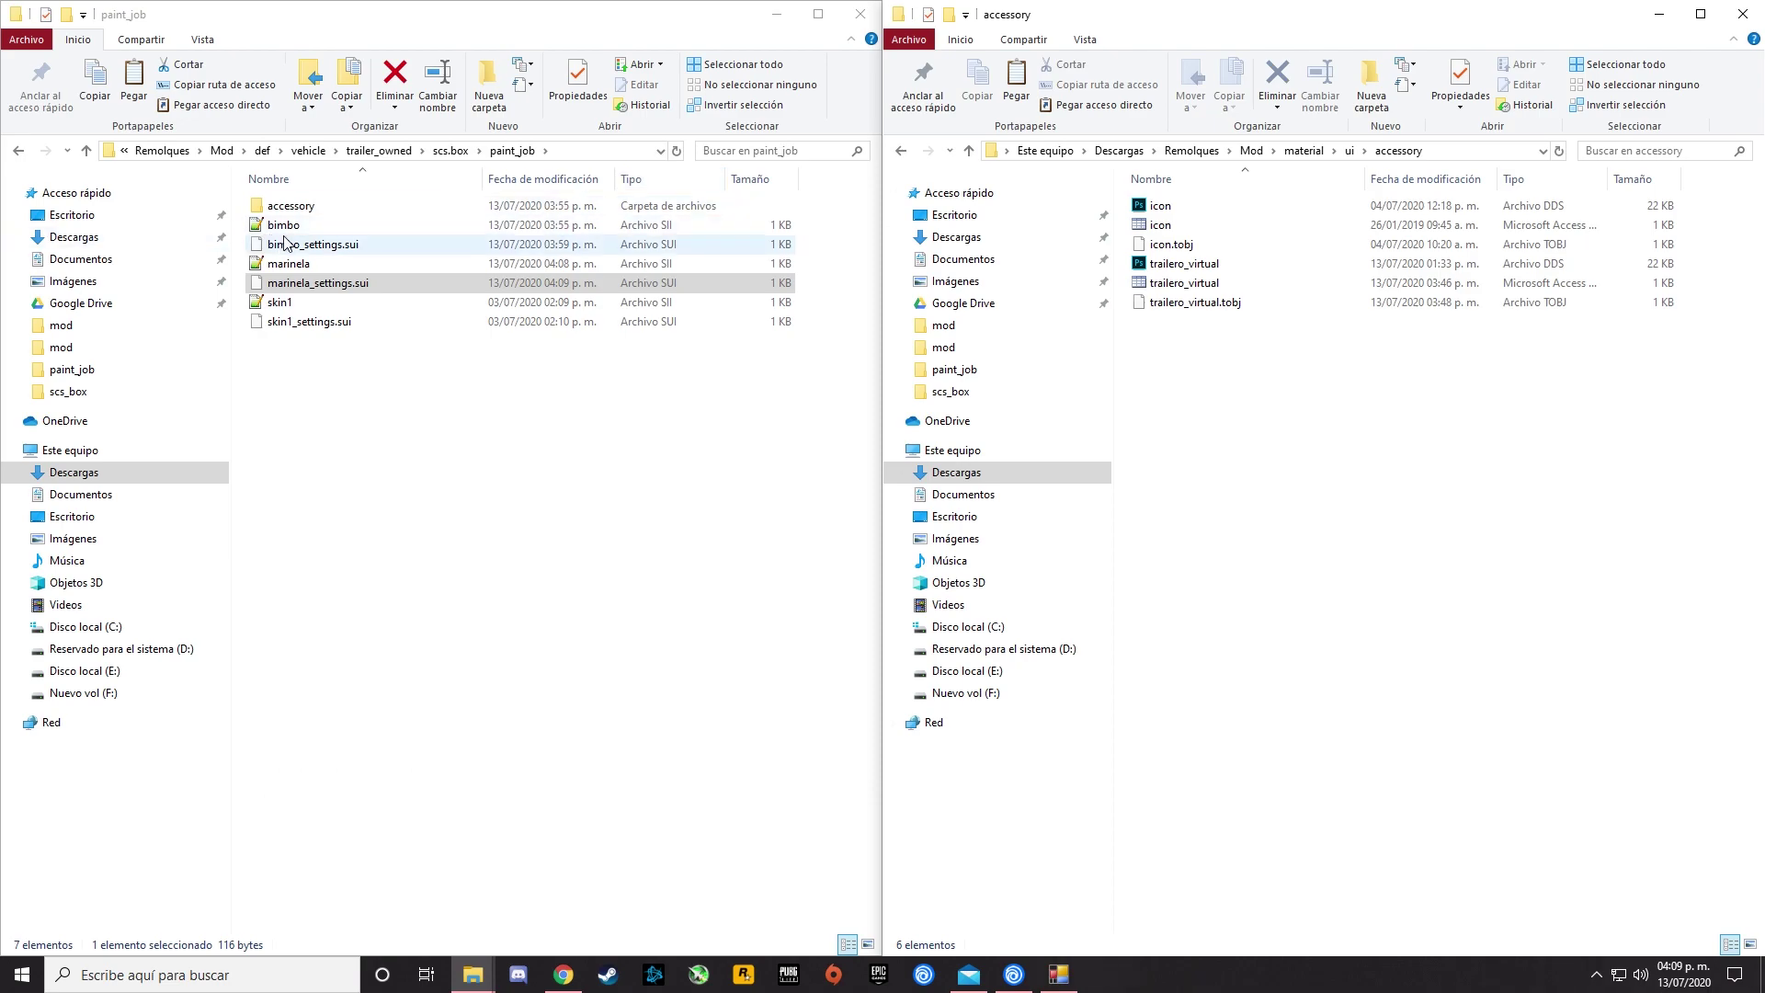
Duplicate the skin1 file in the paint_job folder's accessory subfolder and rename the copy as marinela.
click(312, 214)
double_click(312, 212)
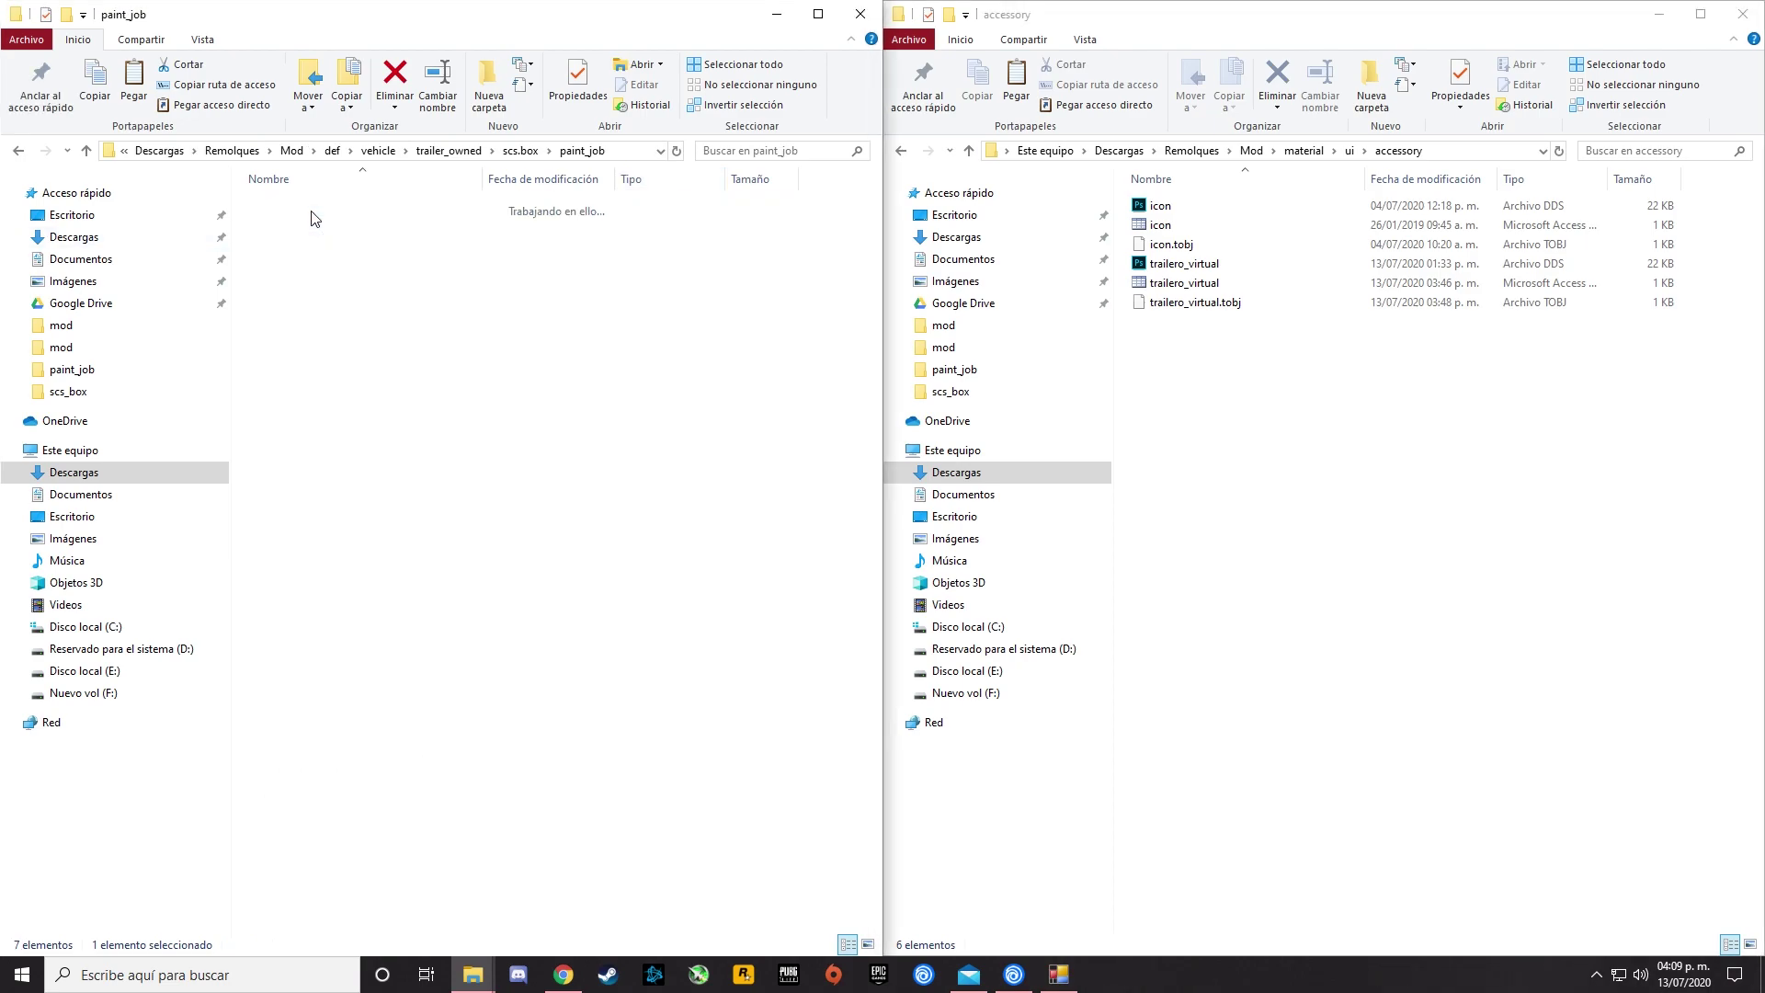
click(310, 228)
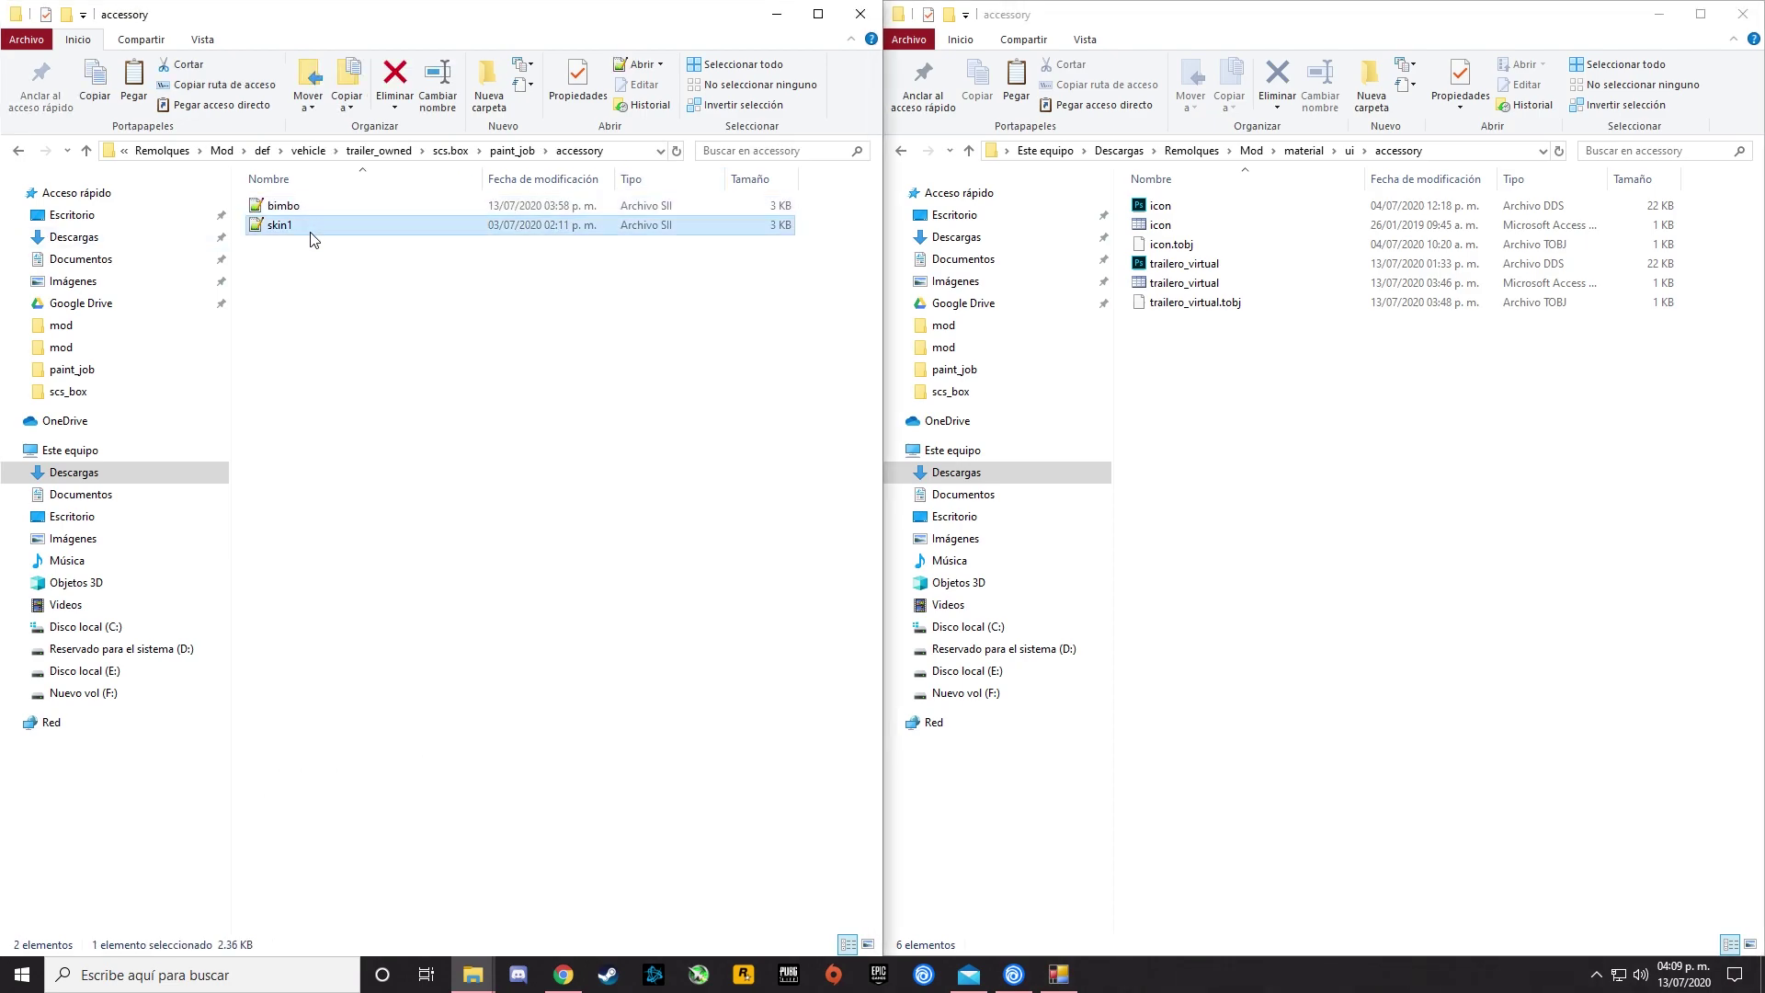
key(ctrl+c)
key(ctrl+v)
right_click(309, 229)
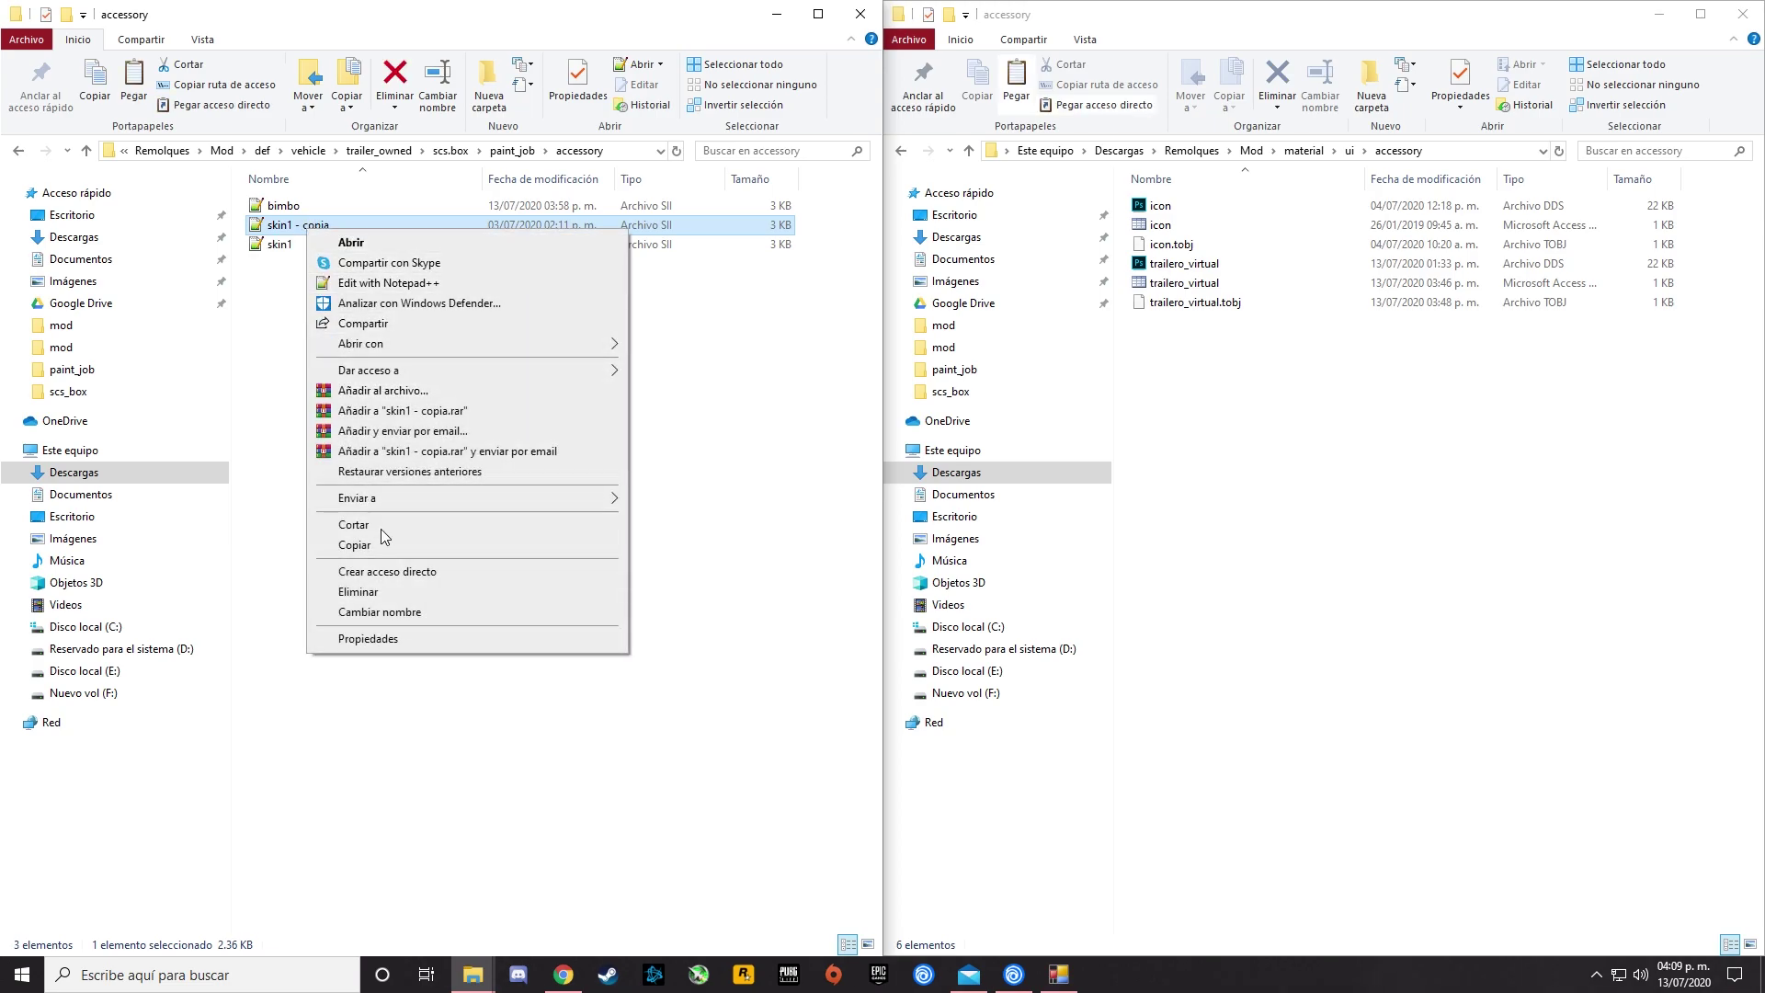
click(421, 611)
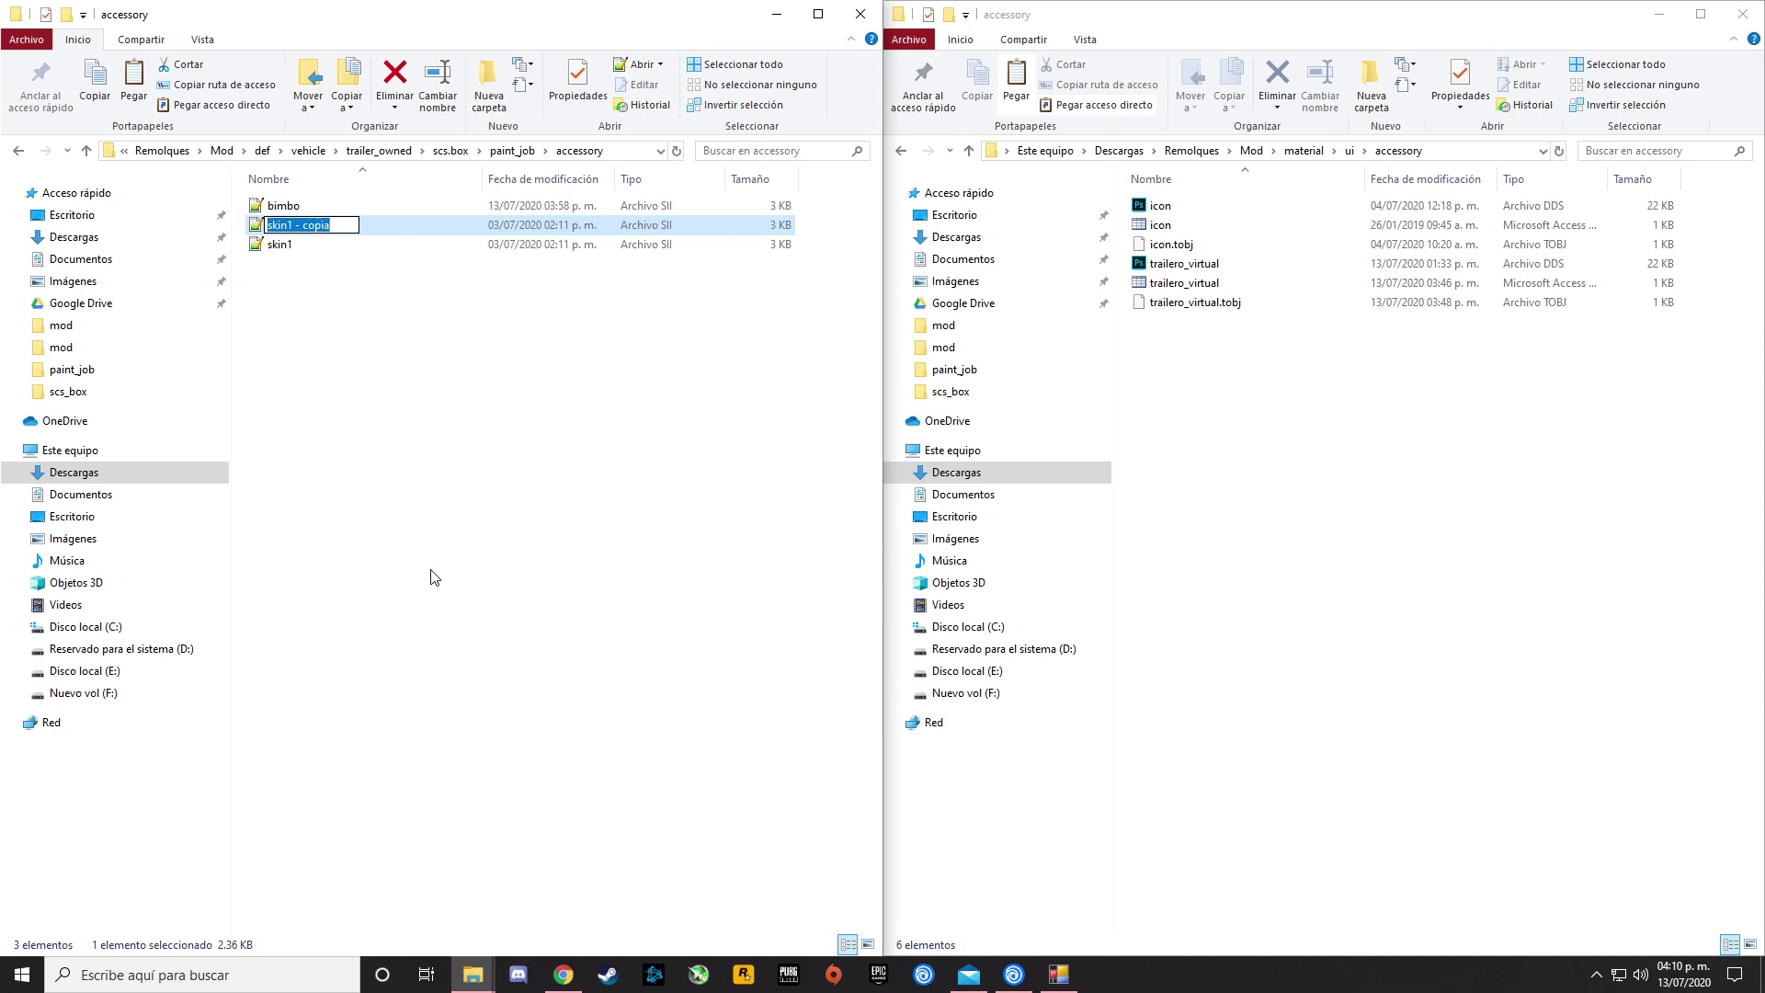
text(marinela)
click(449, 544)
Open the accessory folder's marinela file in Notepad++ and highlight the skin1 occurrences in its paint_job_mask paths.
double_click(281, 229)
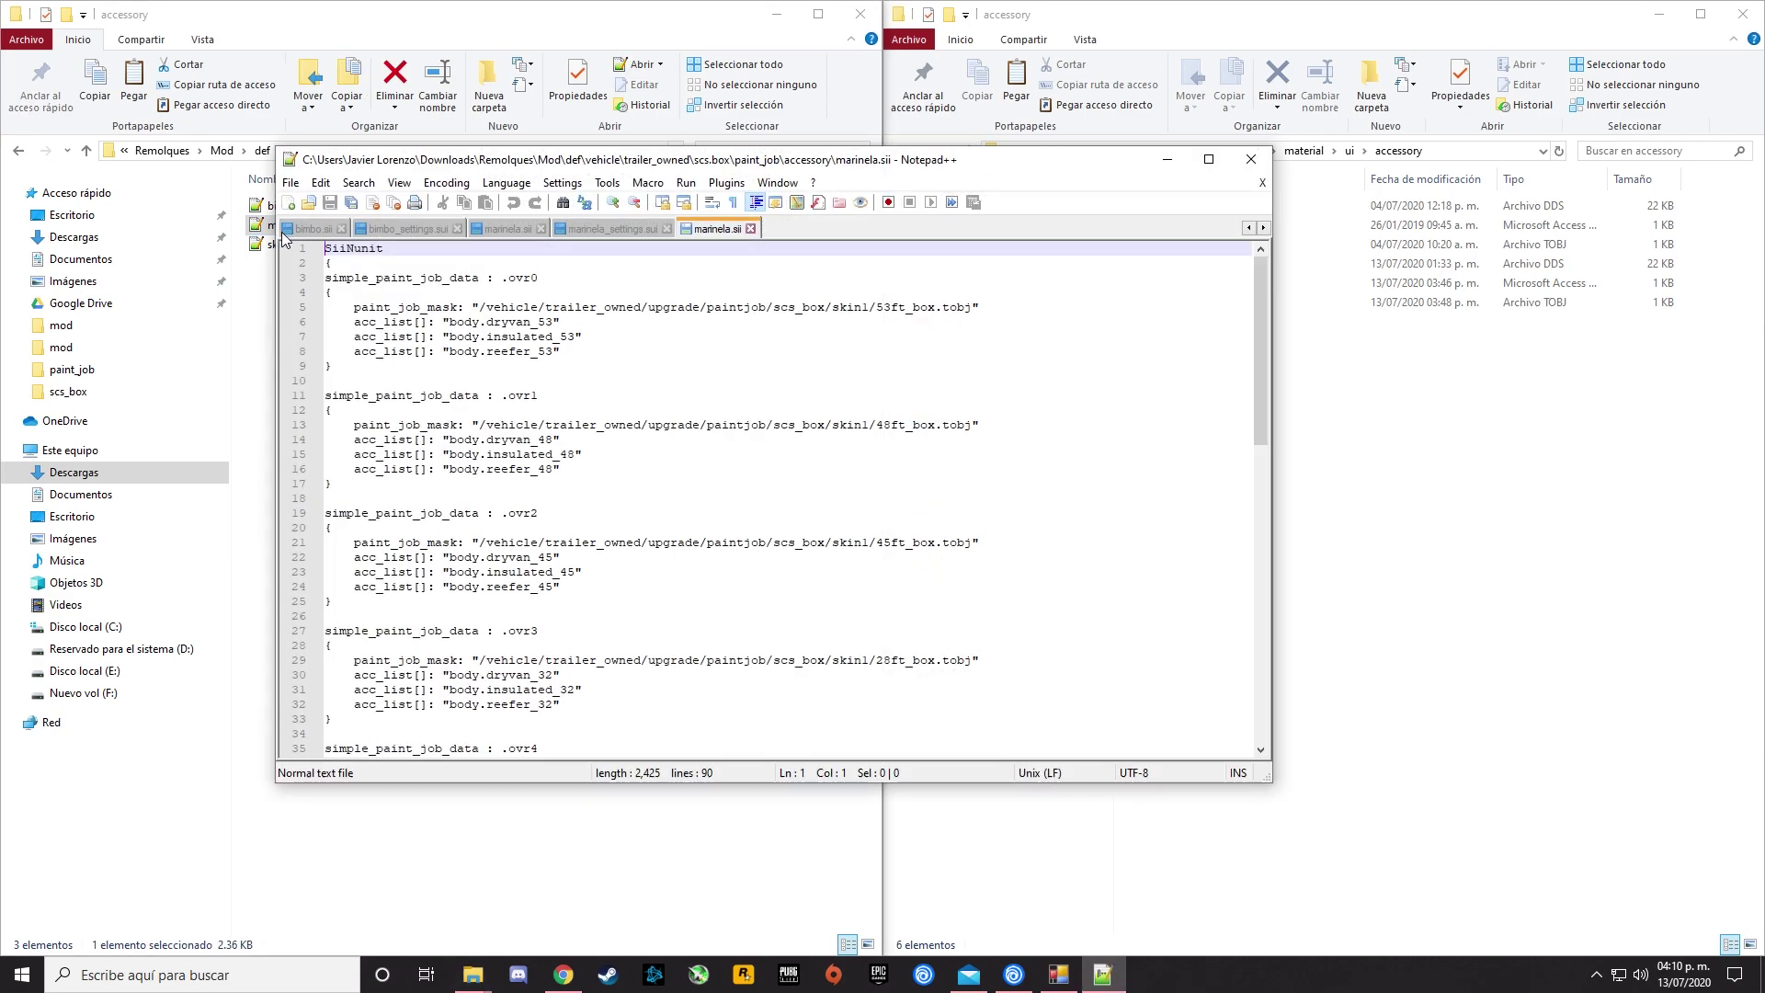
click(1209, 159)
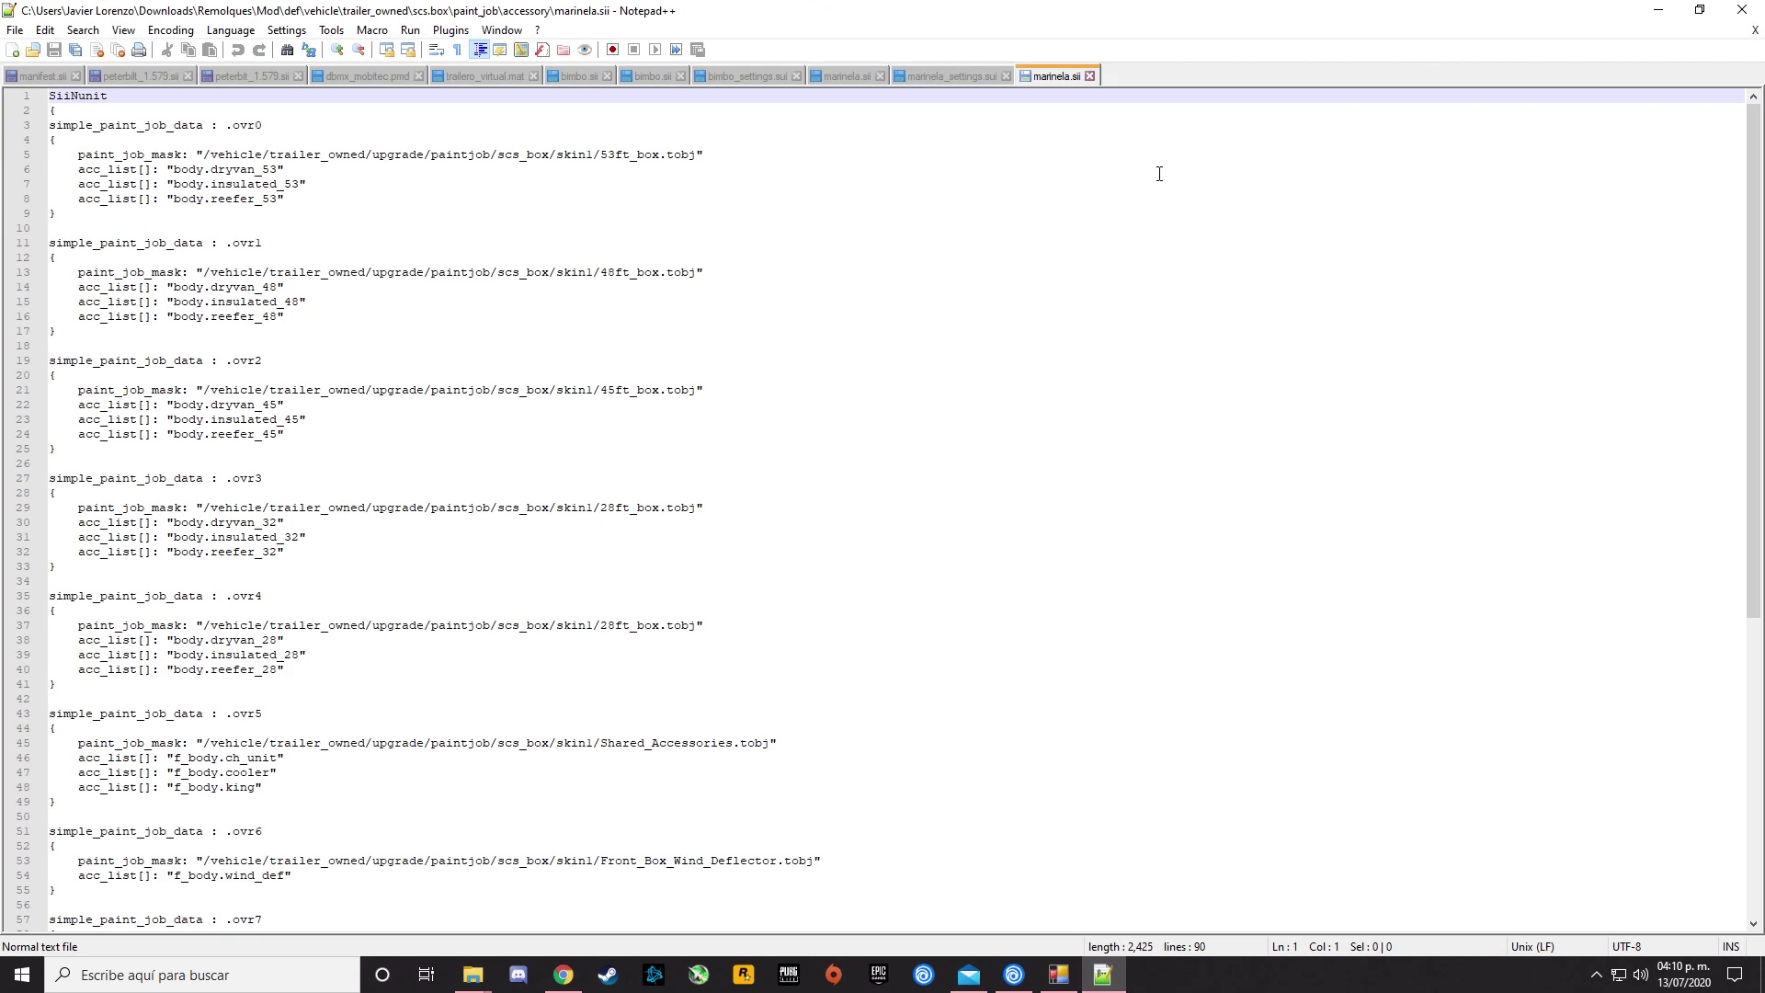
drag(1053, 9, 607, 166)
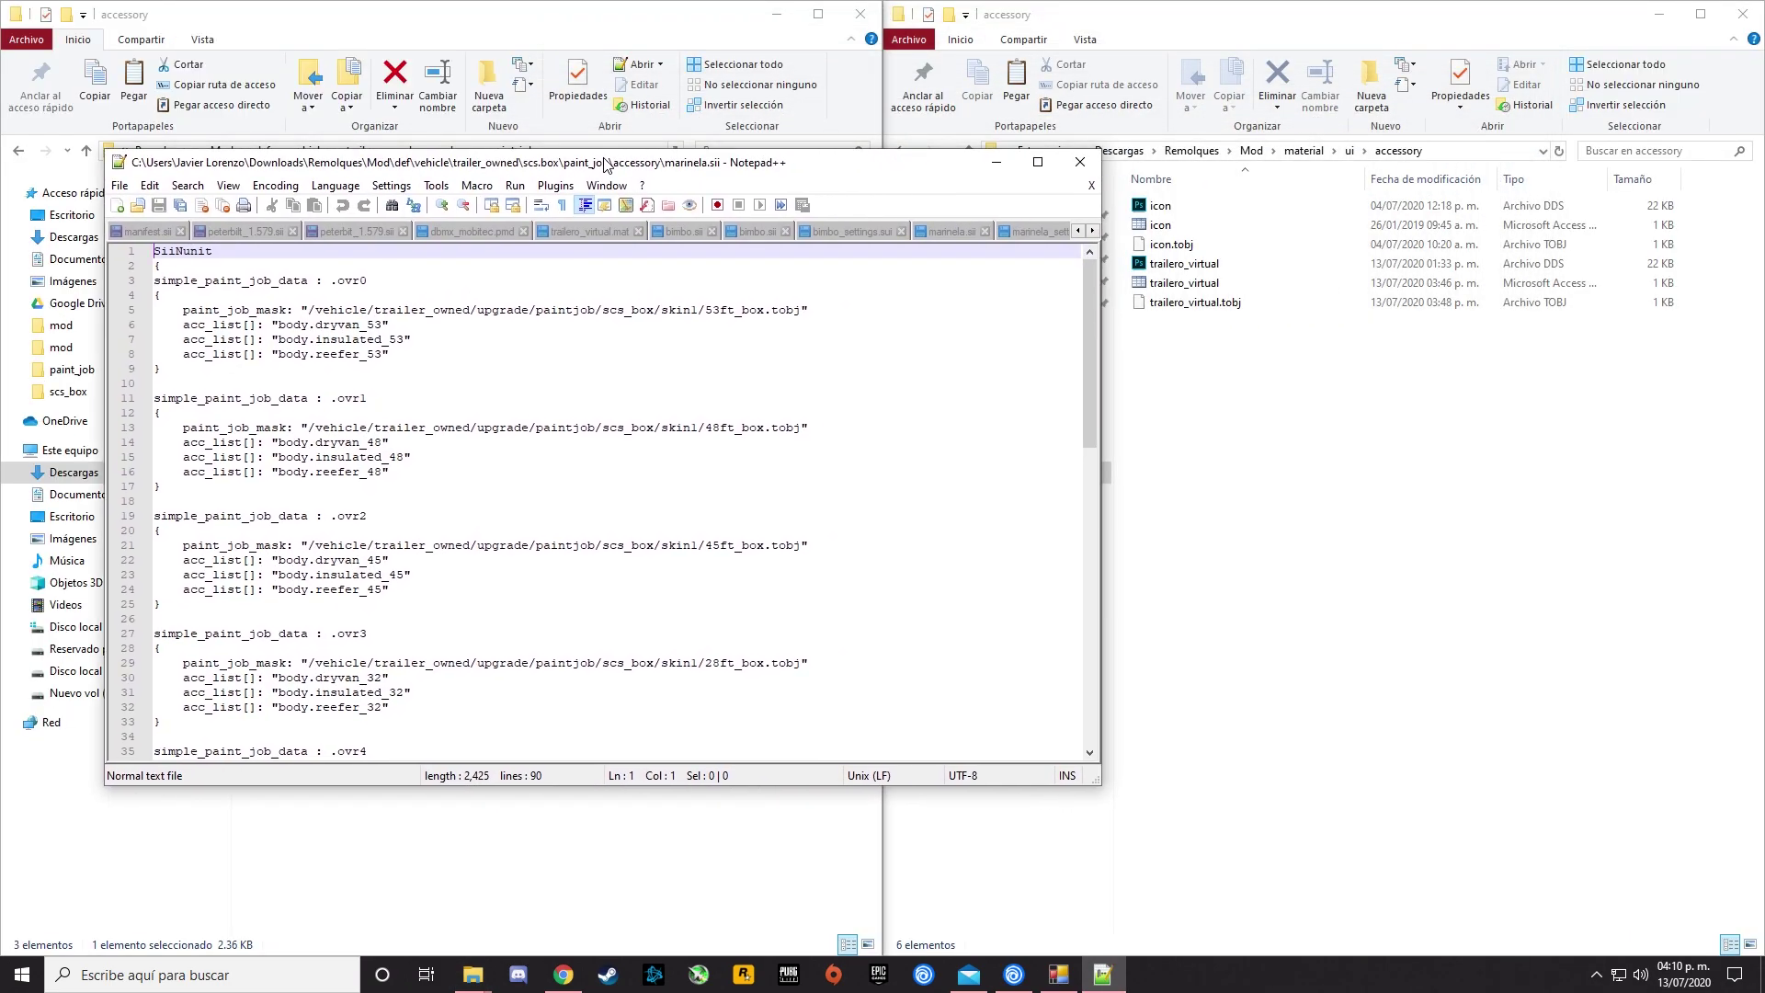
click(681, 310)
double_click(681, 309)
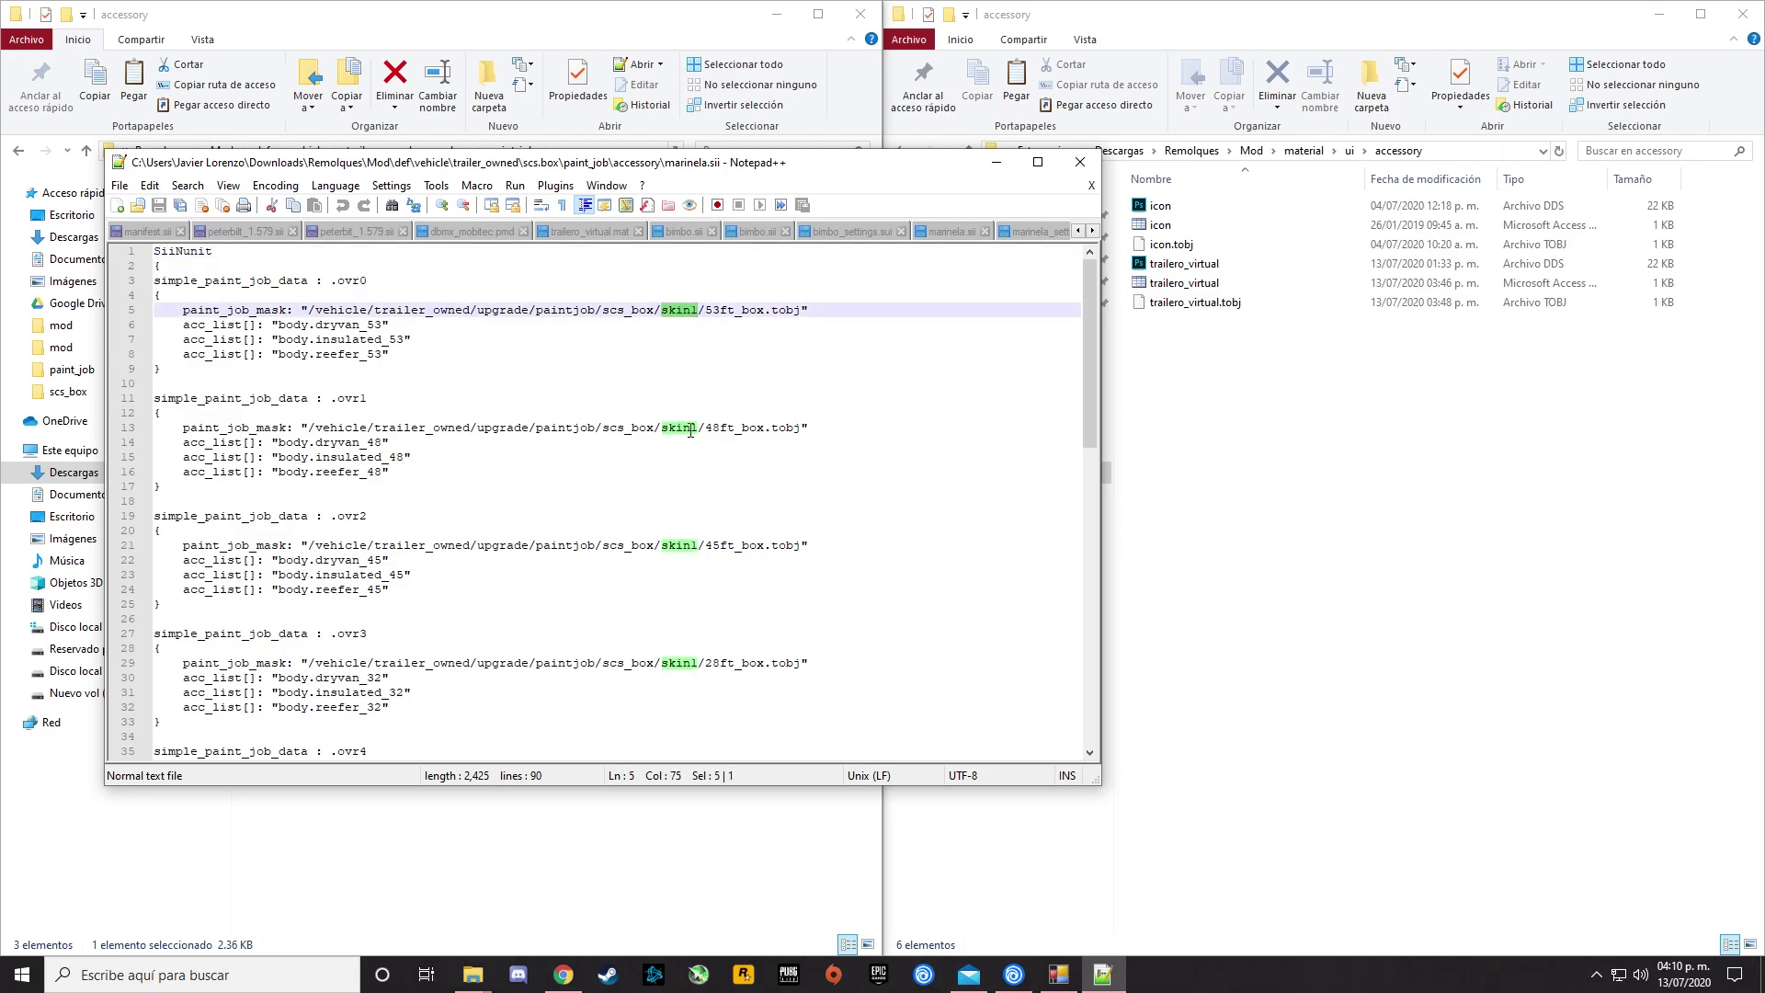
scroll(671, 685, down, 3)
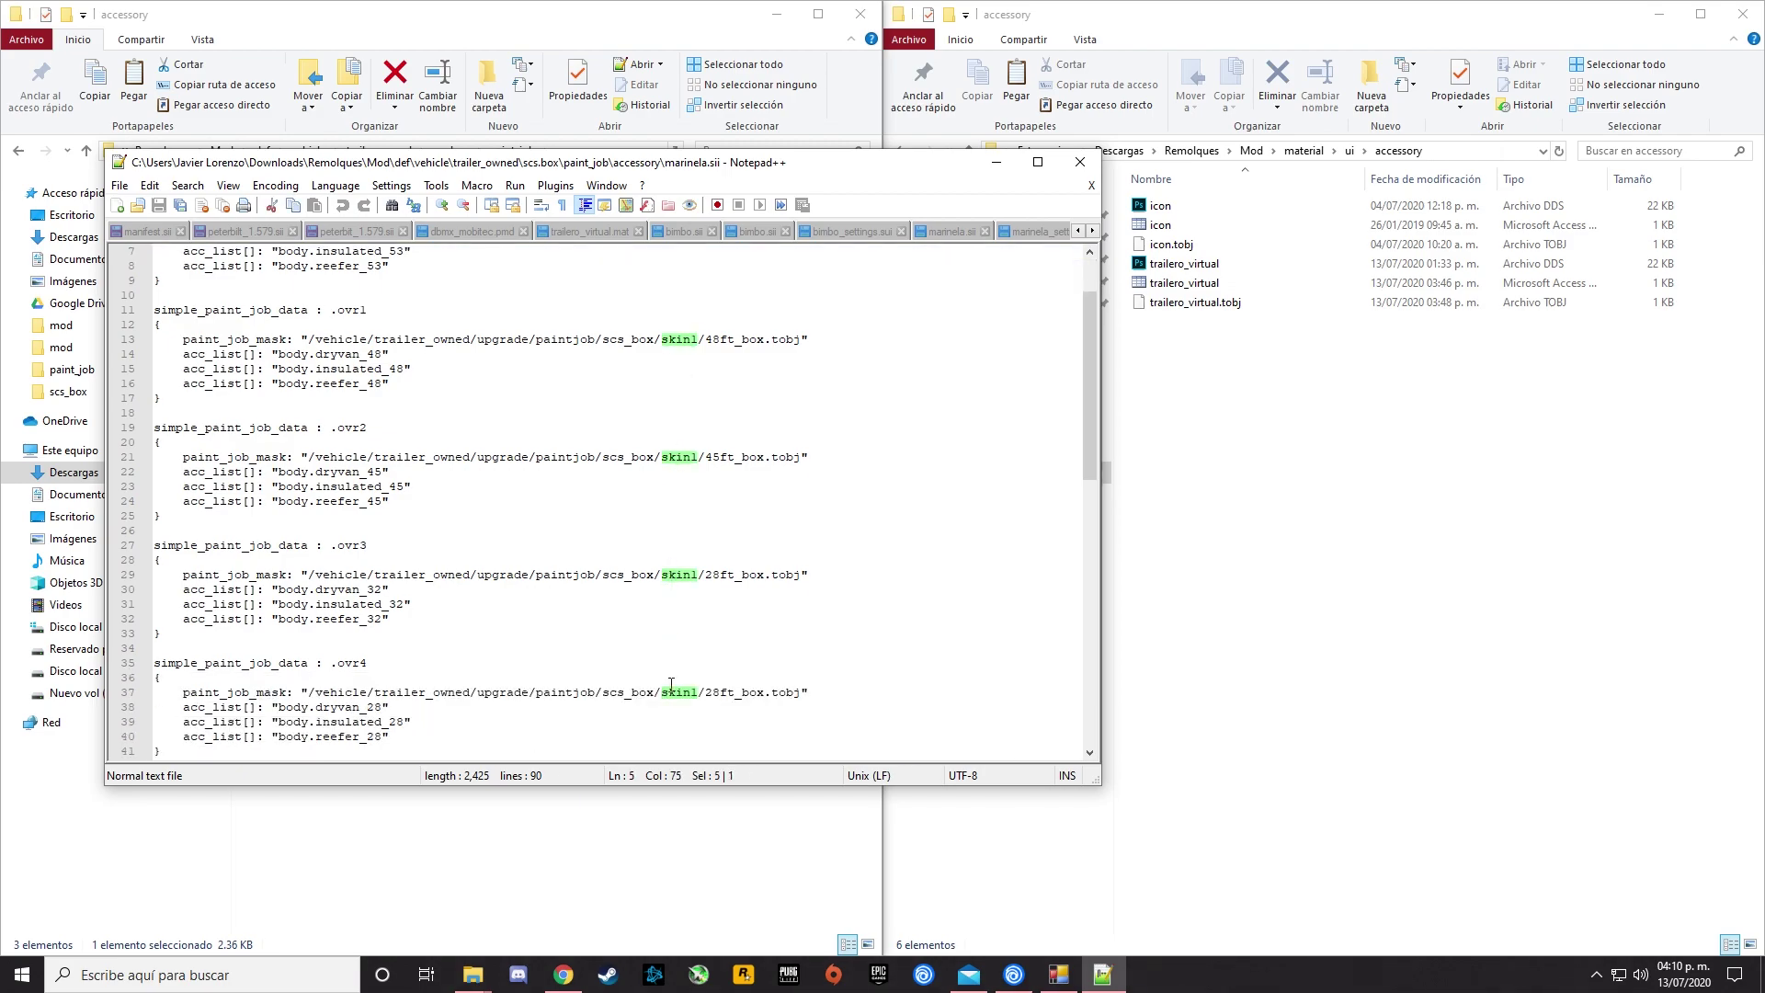
scroll(672, 671, up, 3)
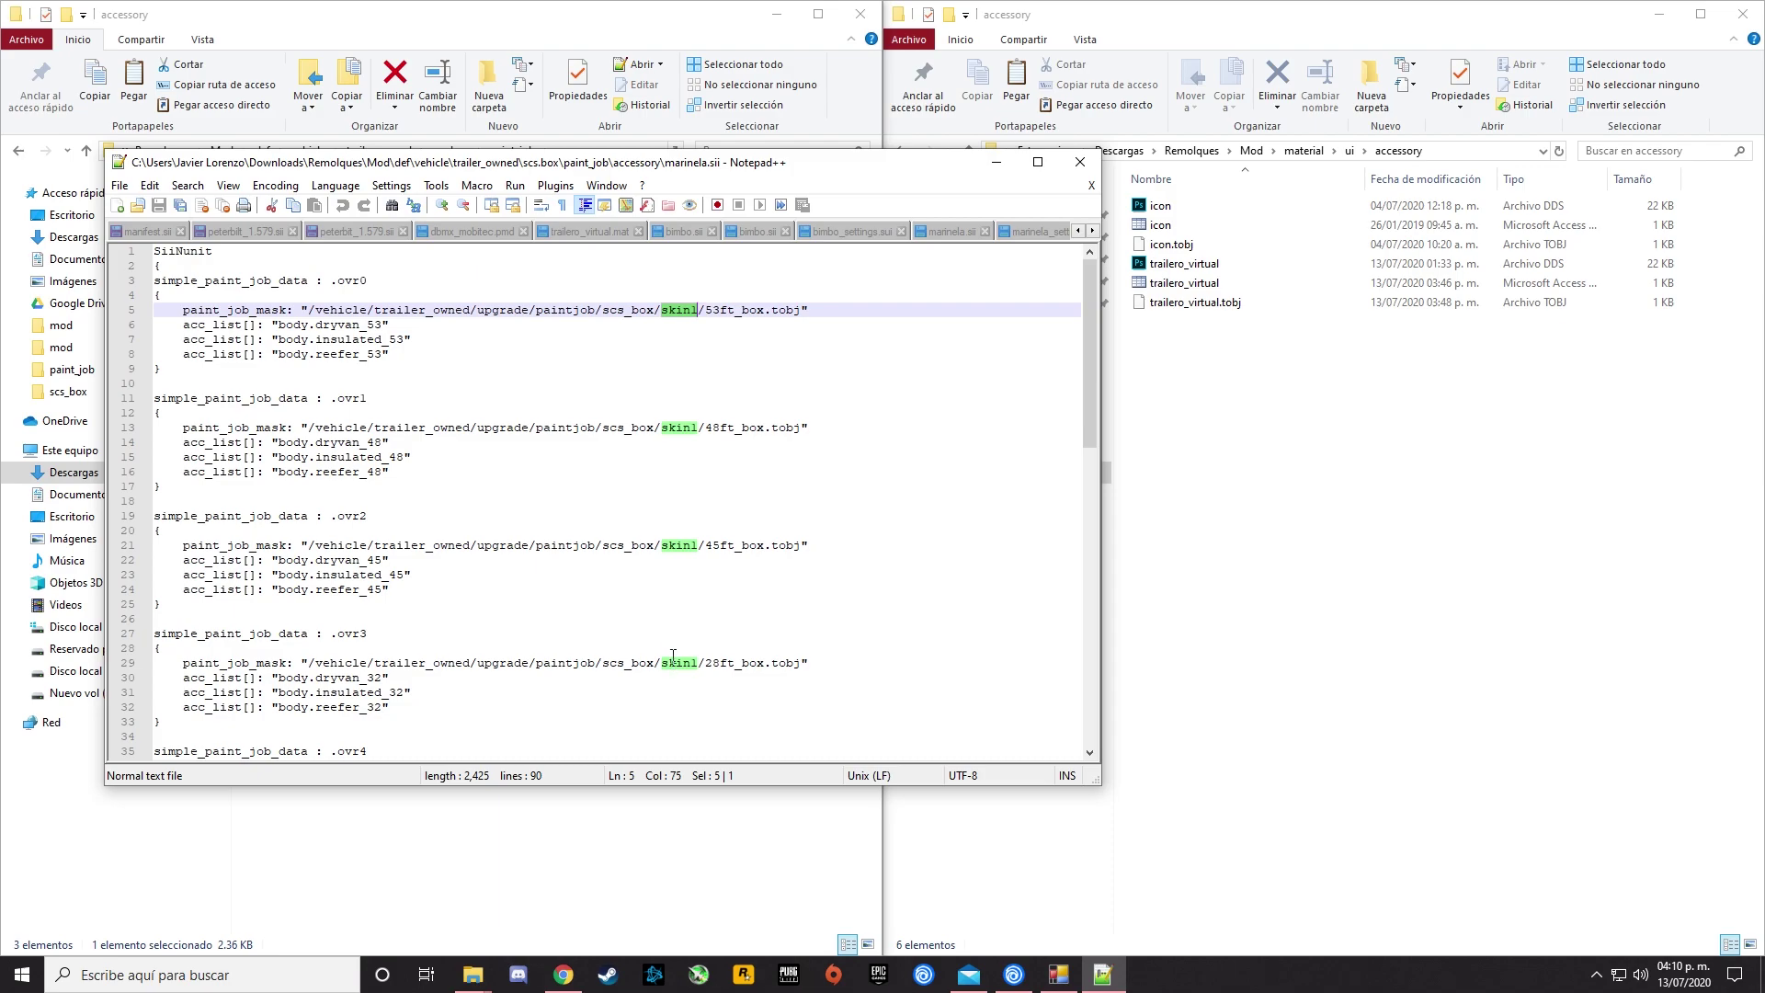
Change the skin folder in the .ovr0 paint_job_mask path for 53ft_box.tobj to marinela.
click(701, 309)
key(BackSpace)
key(BackSpace)
key(BackSpace)
key(BackSpace)
key(BackSpace)
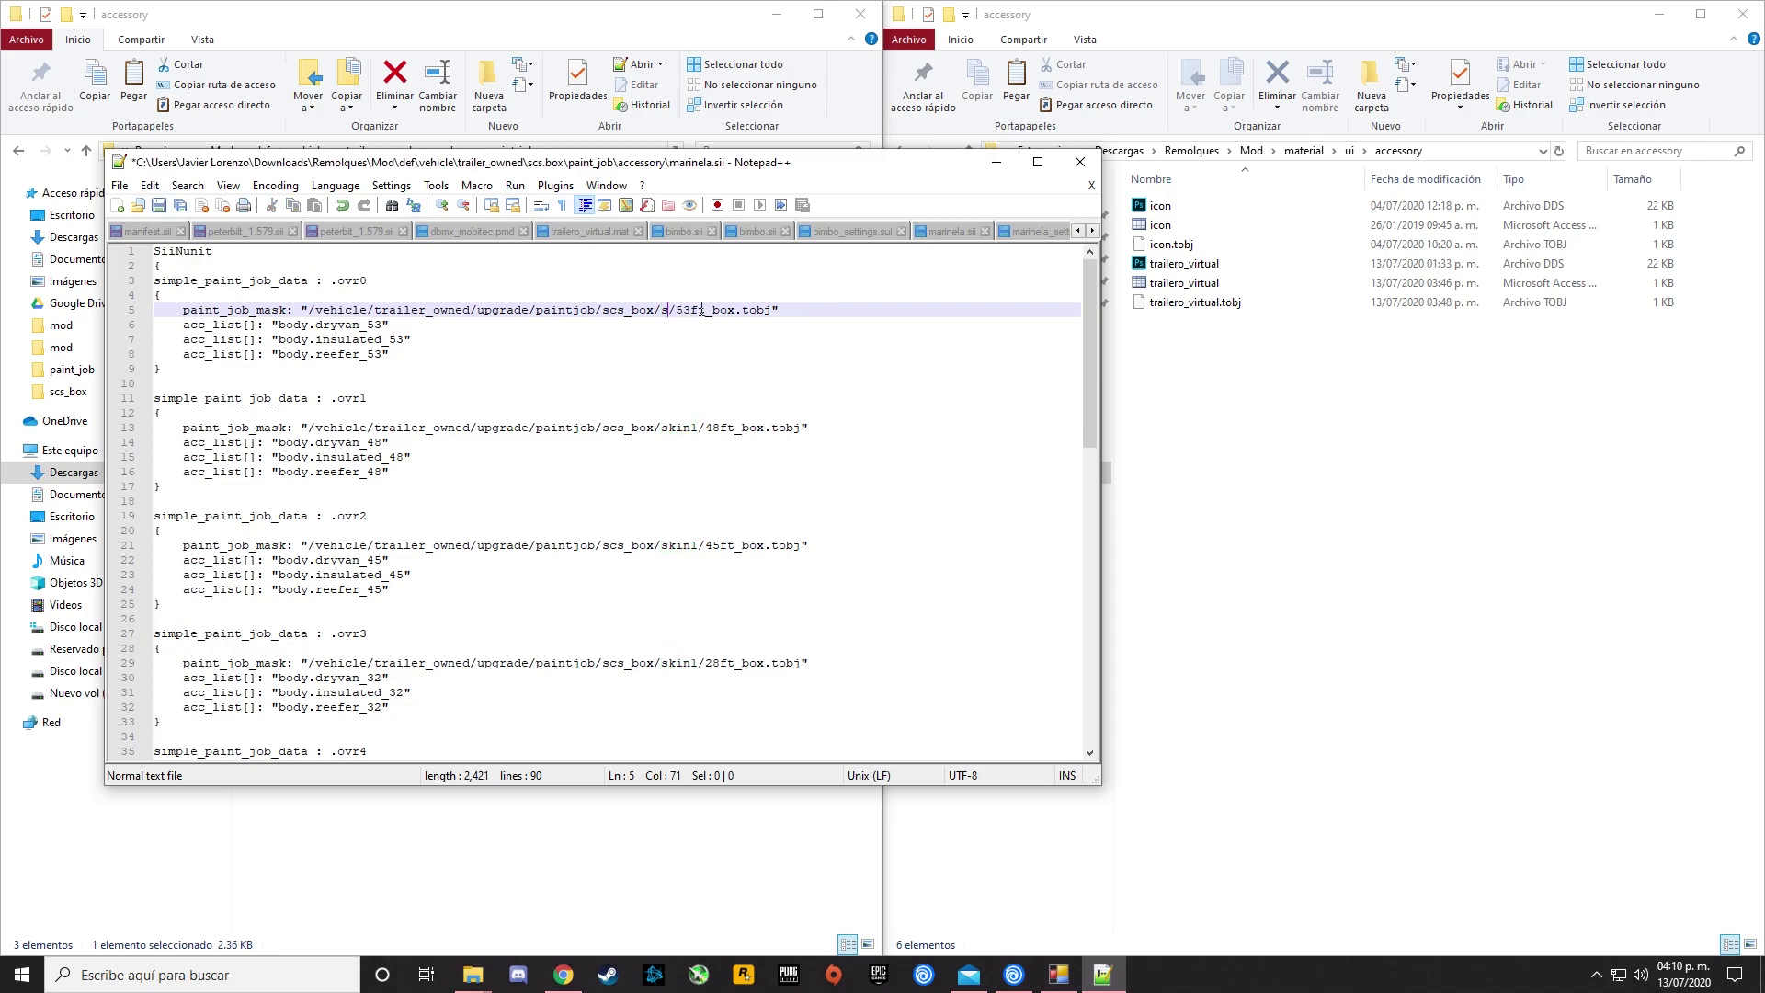
text(marinela)
Change the skin folder in the .ovr1 paint_job_mask path for 48ft_box.tobj to marinela.
click(699, 428)
key(BackSpace)
key(BackSpace)
key(BackSpace)
key(BackSpace)
key(BackSpace)
text(marinela)
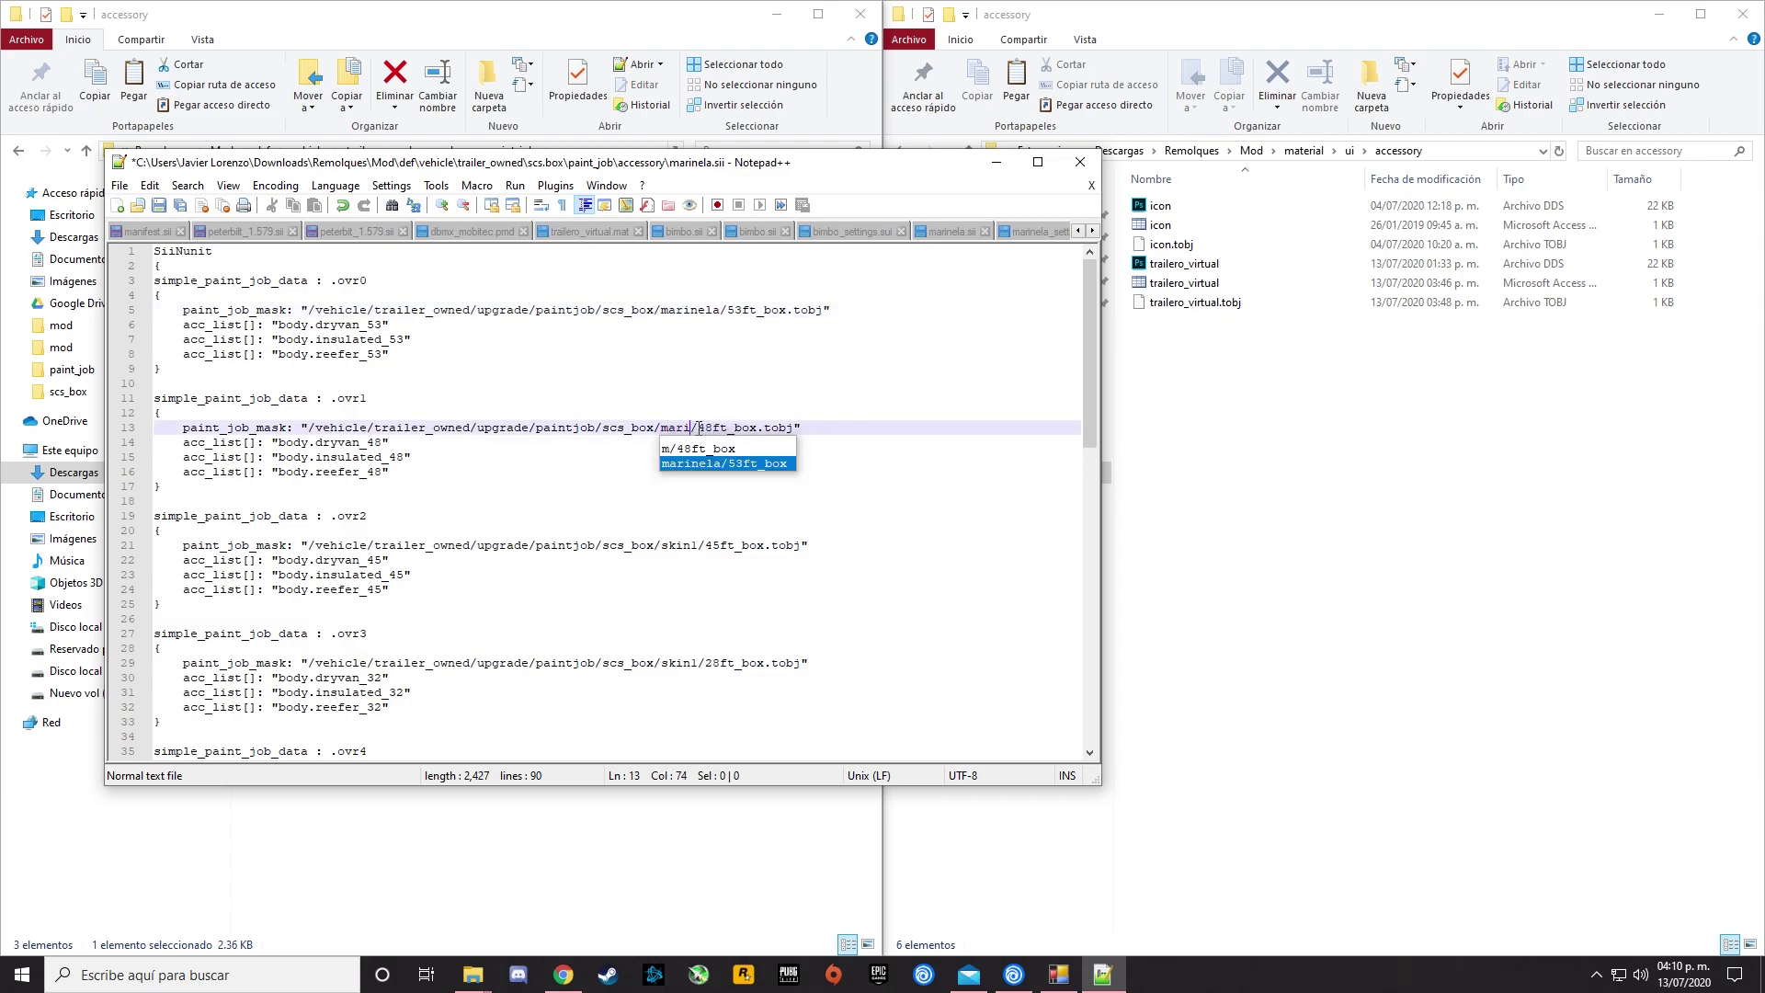
Change the skin folder in the .ovr2 paint_job_mask path for 45ft_box.tobj to marinela.
click(699, 548)
key(BackSpace)
key(BackSpace)
key(BackSpace)
key(BackSpace)
key(BackSpace)
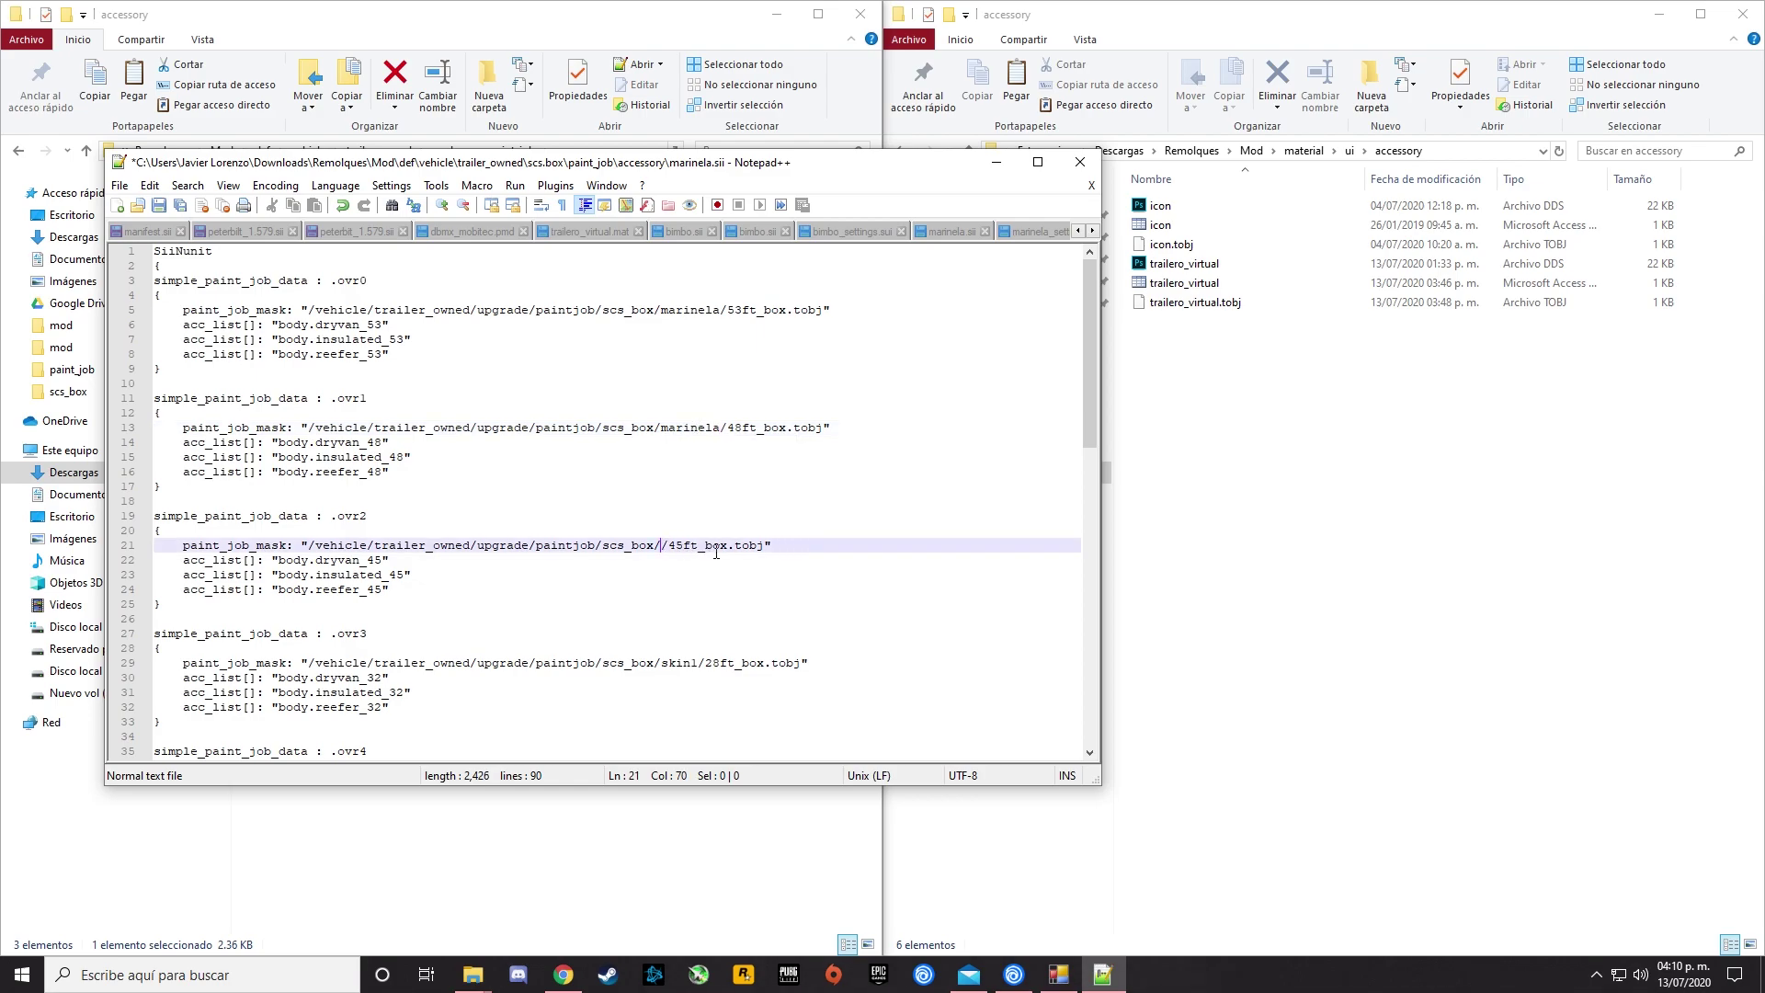
text(marinela)
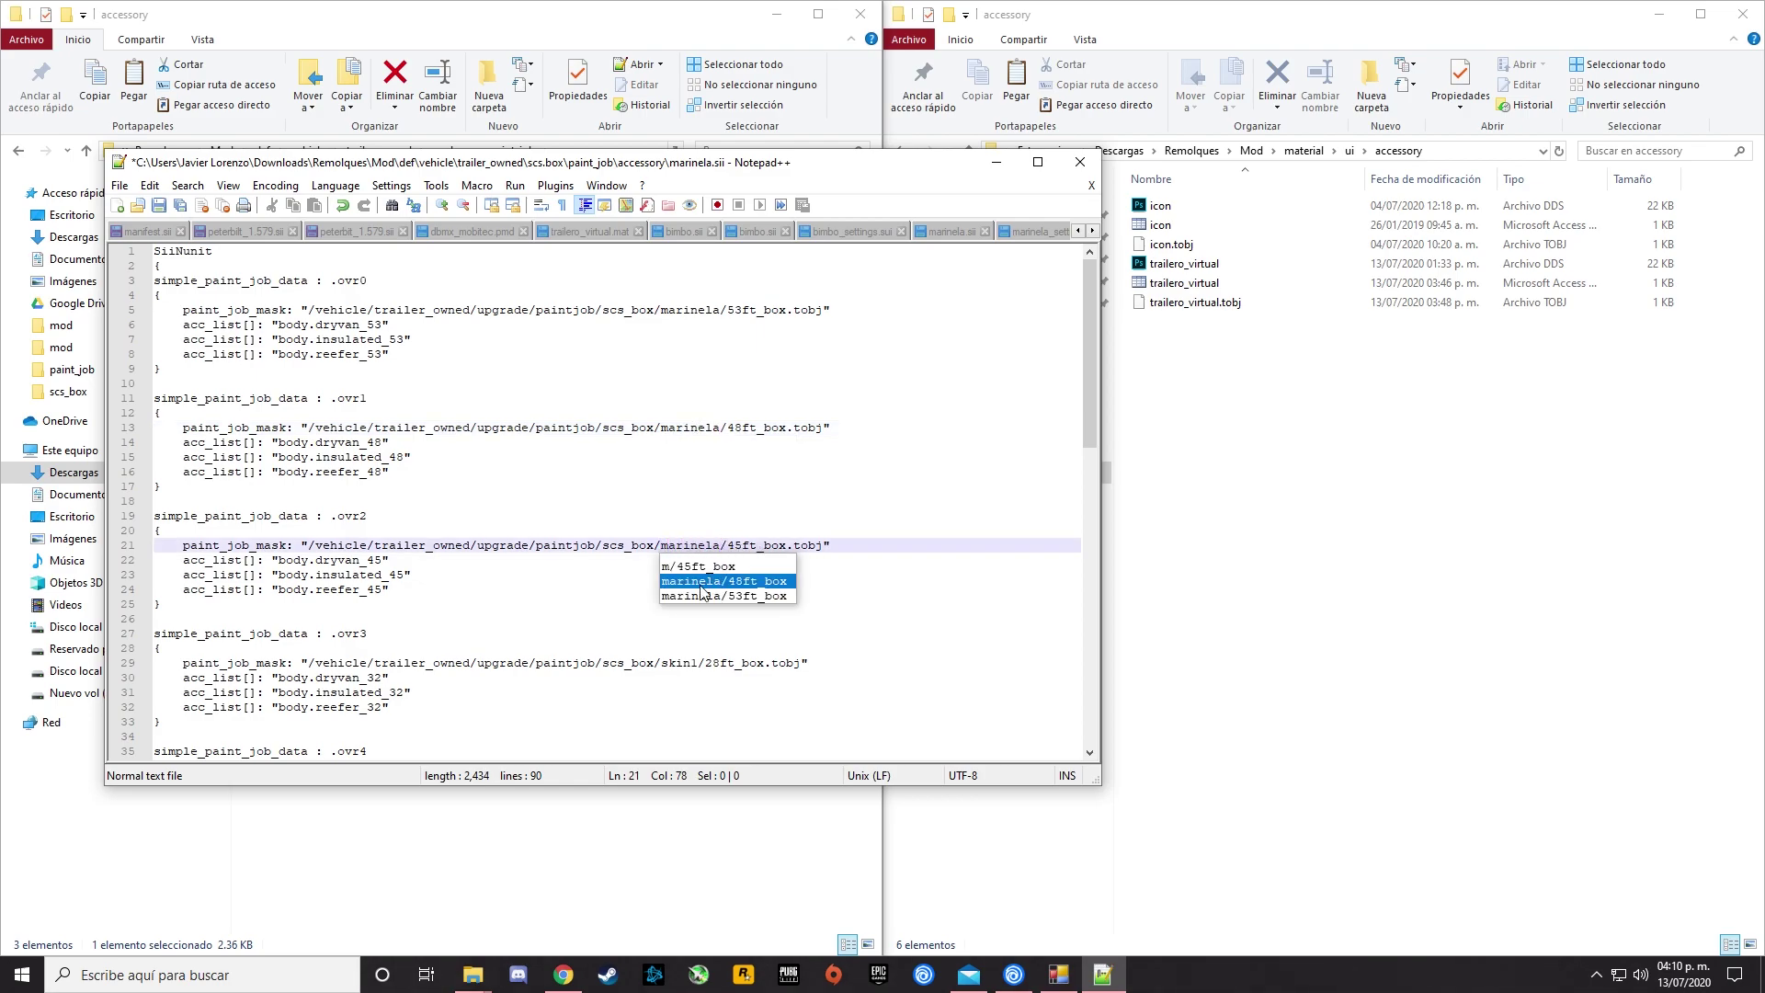
Change the skin folder in the .ovr3 paint_job_mask path for 28ft_box.tobj to marinela.
click(703, 663)
key(BackSpace)
key(BackSpace)
key(BackSpace)
key(BackSpace)
key(BackSpace)
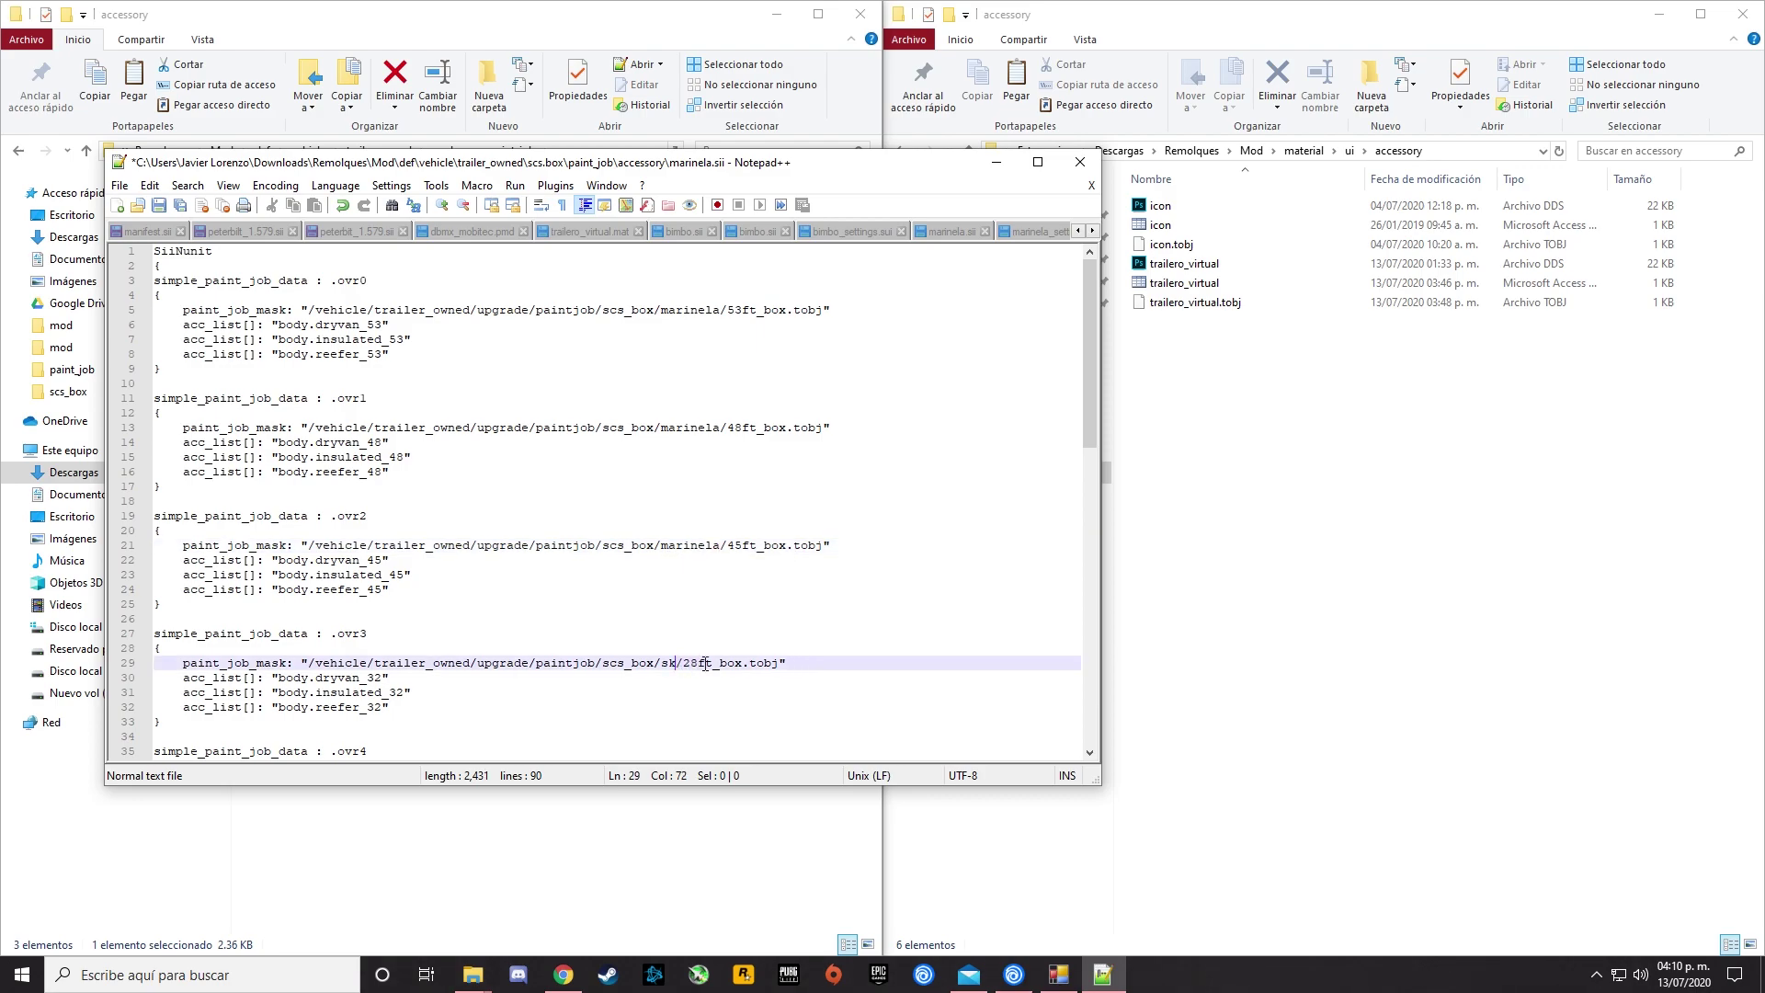
text(marinela)
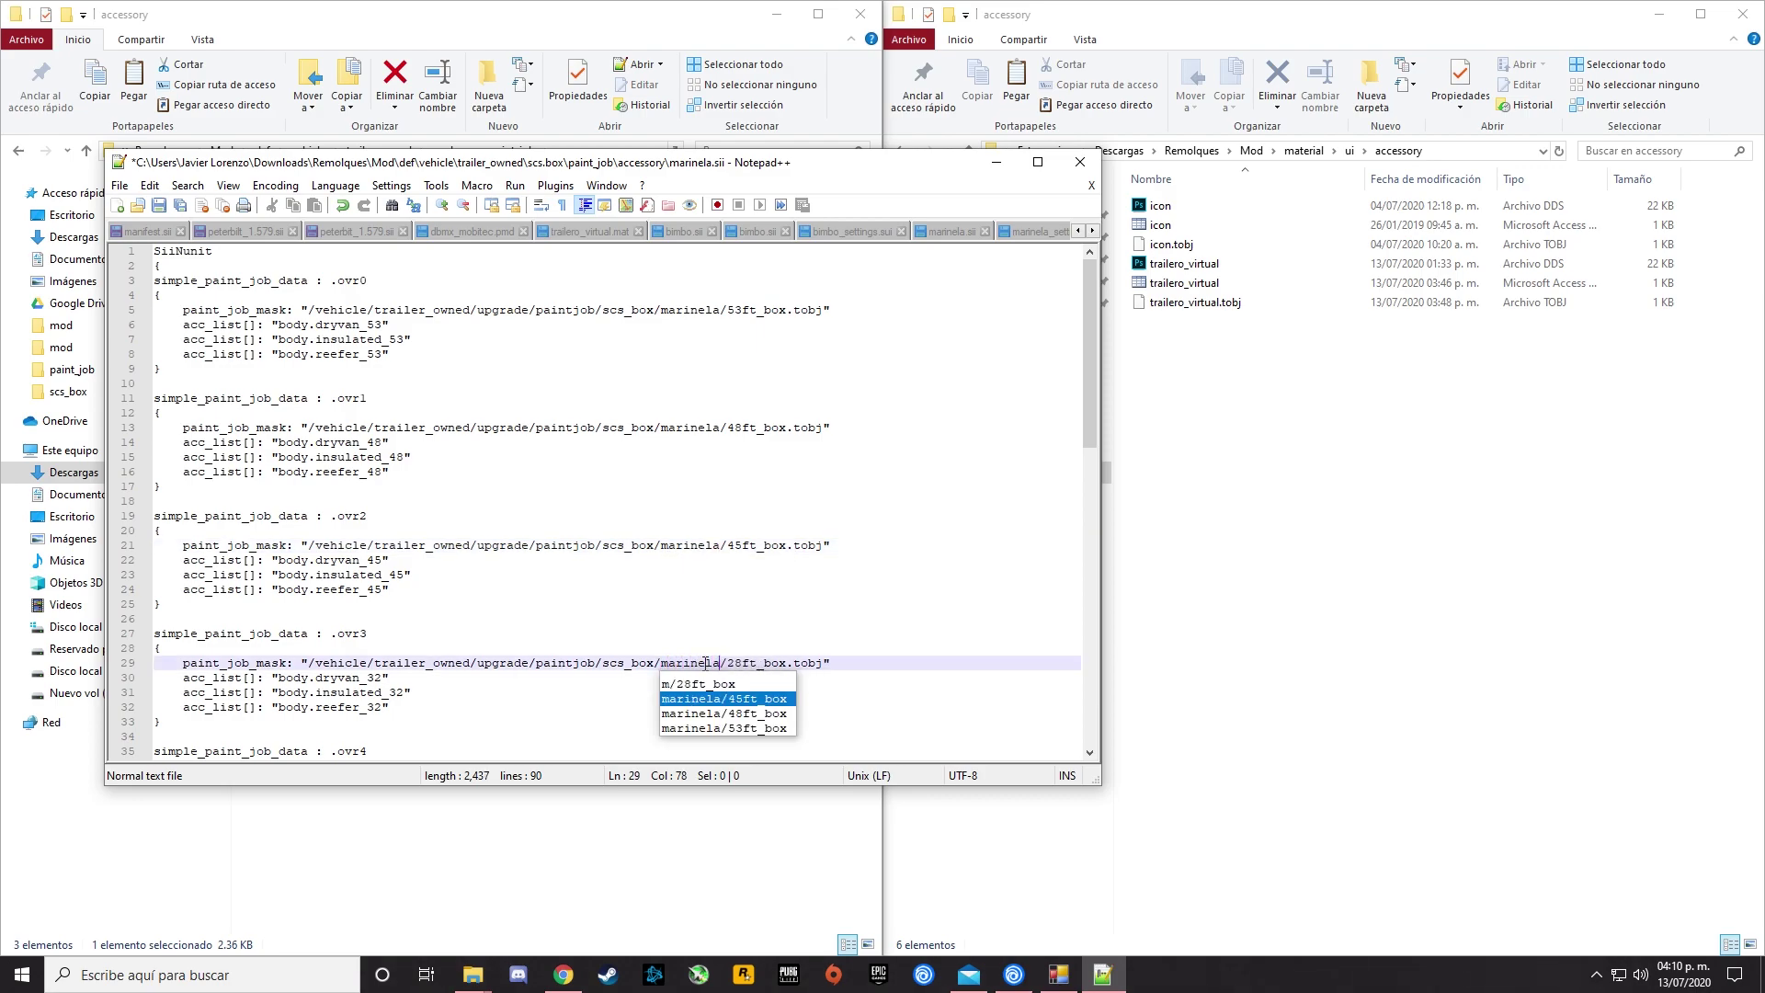
click(750, 619)
Change the skin folder in the .ovr4 paint_job_mask path for 28ft_box.tobj to marinela.
scroll(750, 618, down, 5)
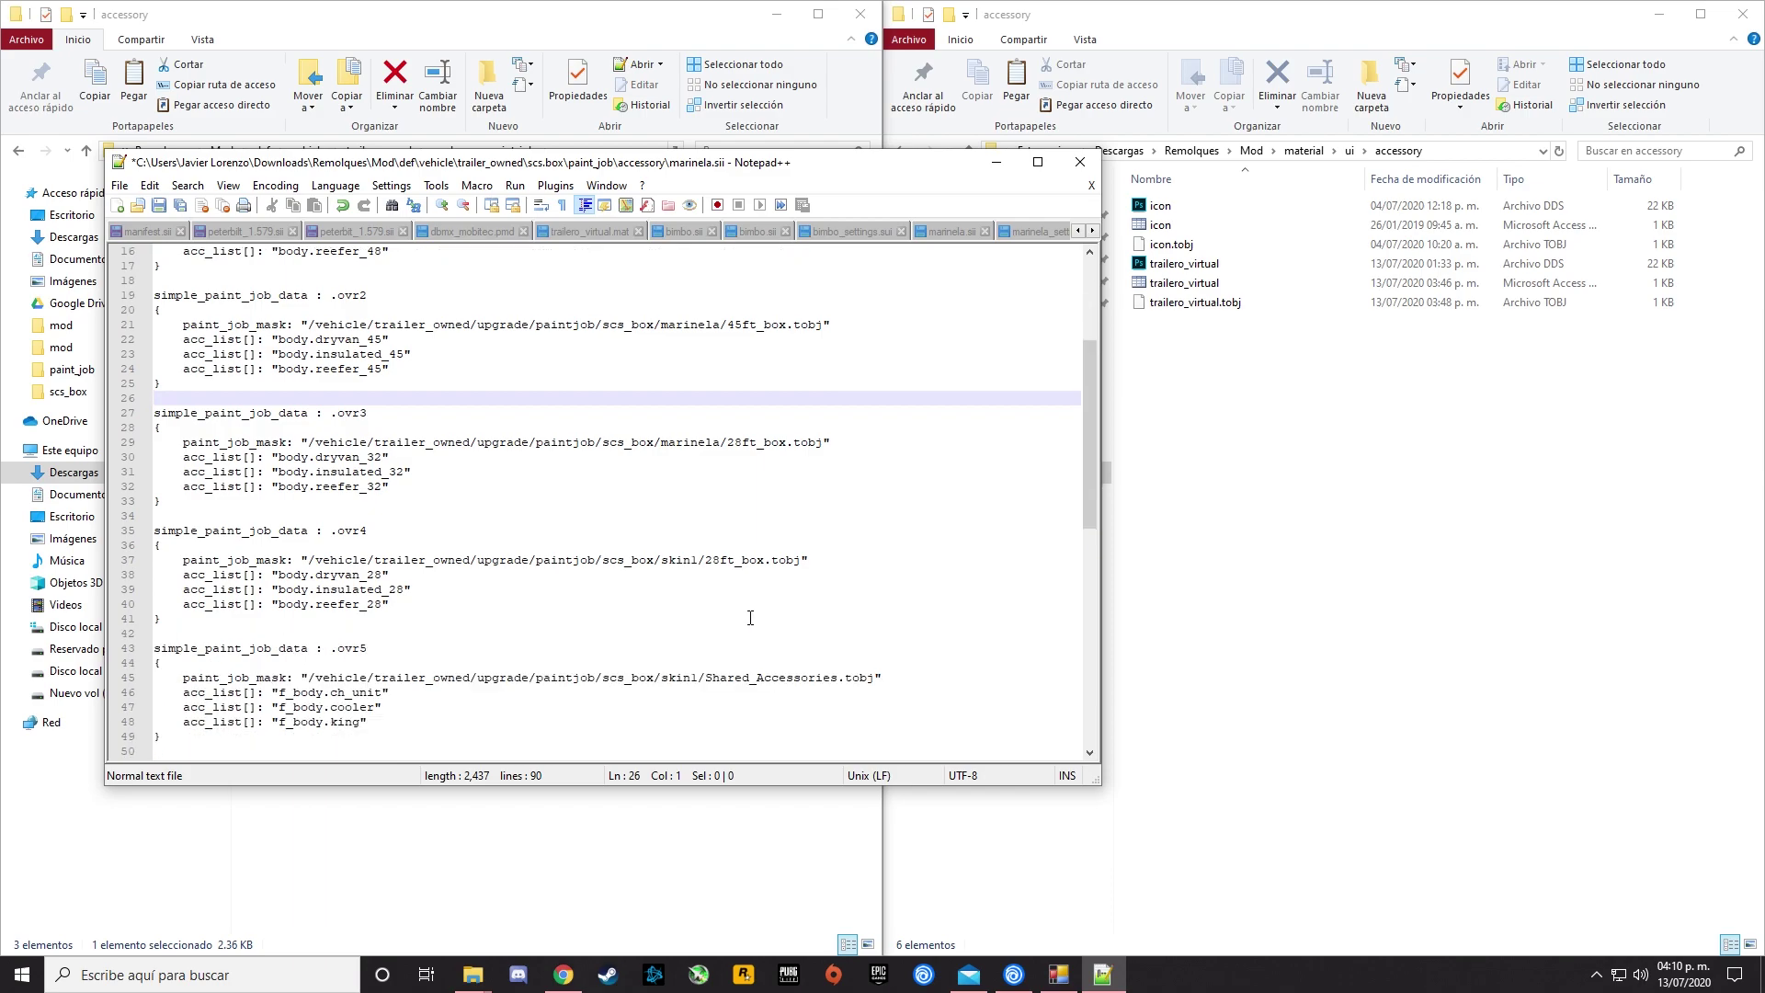
click(701, 561)
key(BackSpace)
key(BackSpace)
key(BackSpace)
key(BackSpace)
key(BackSpace)
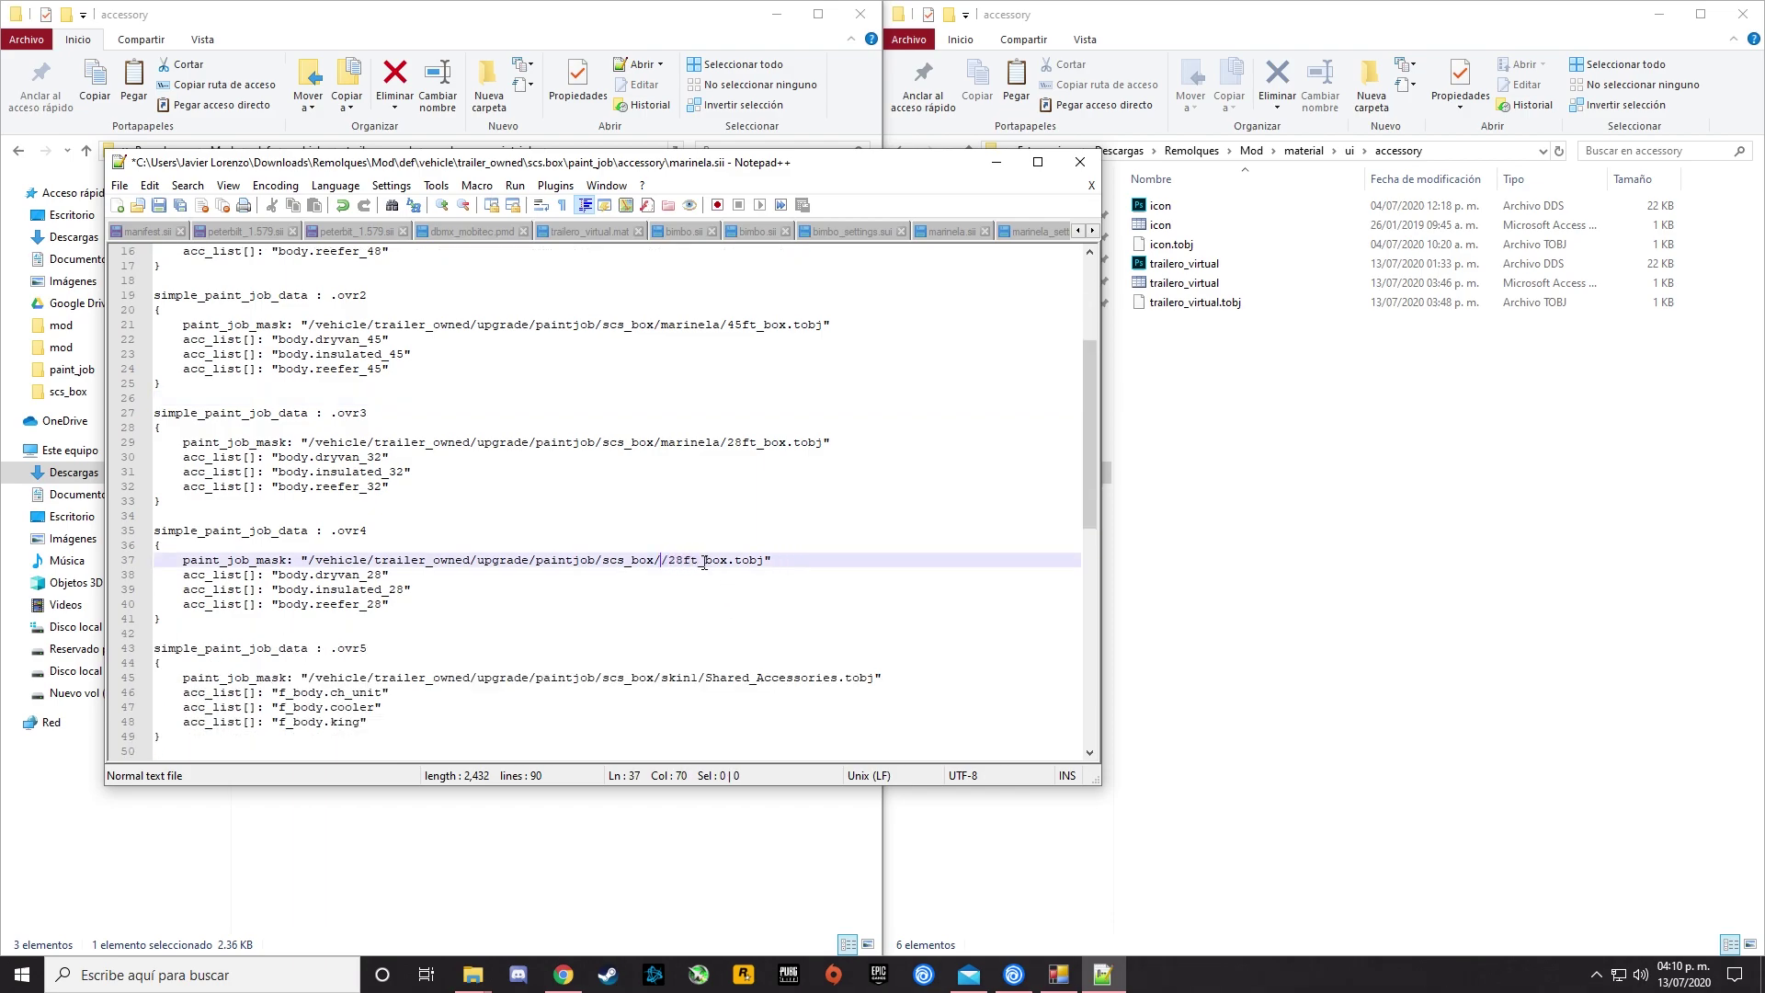
text(marinela)
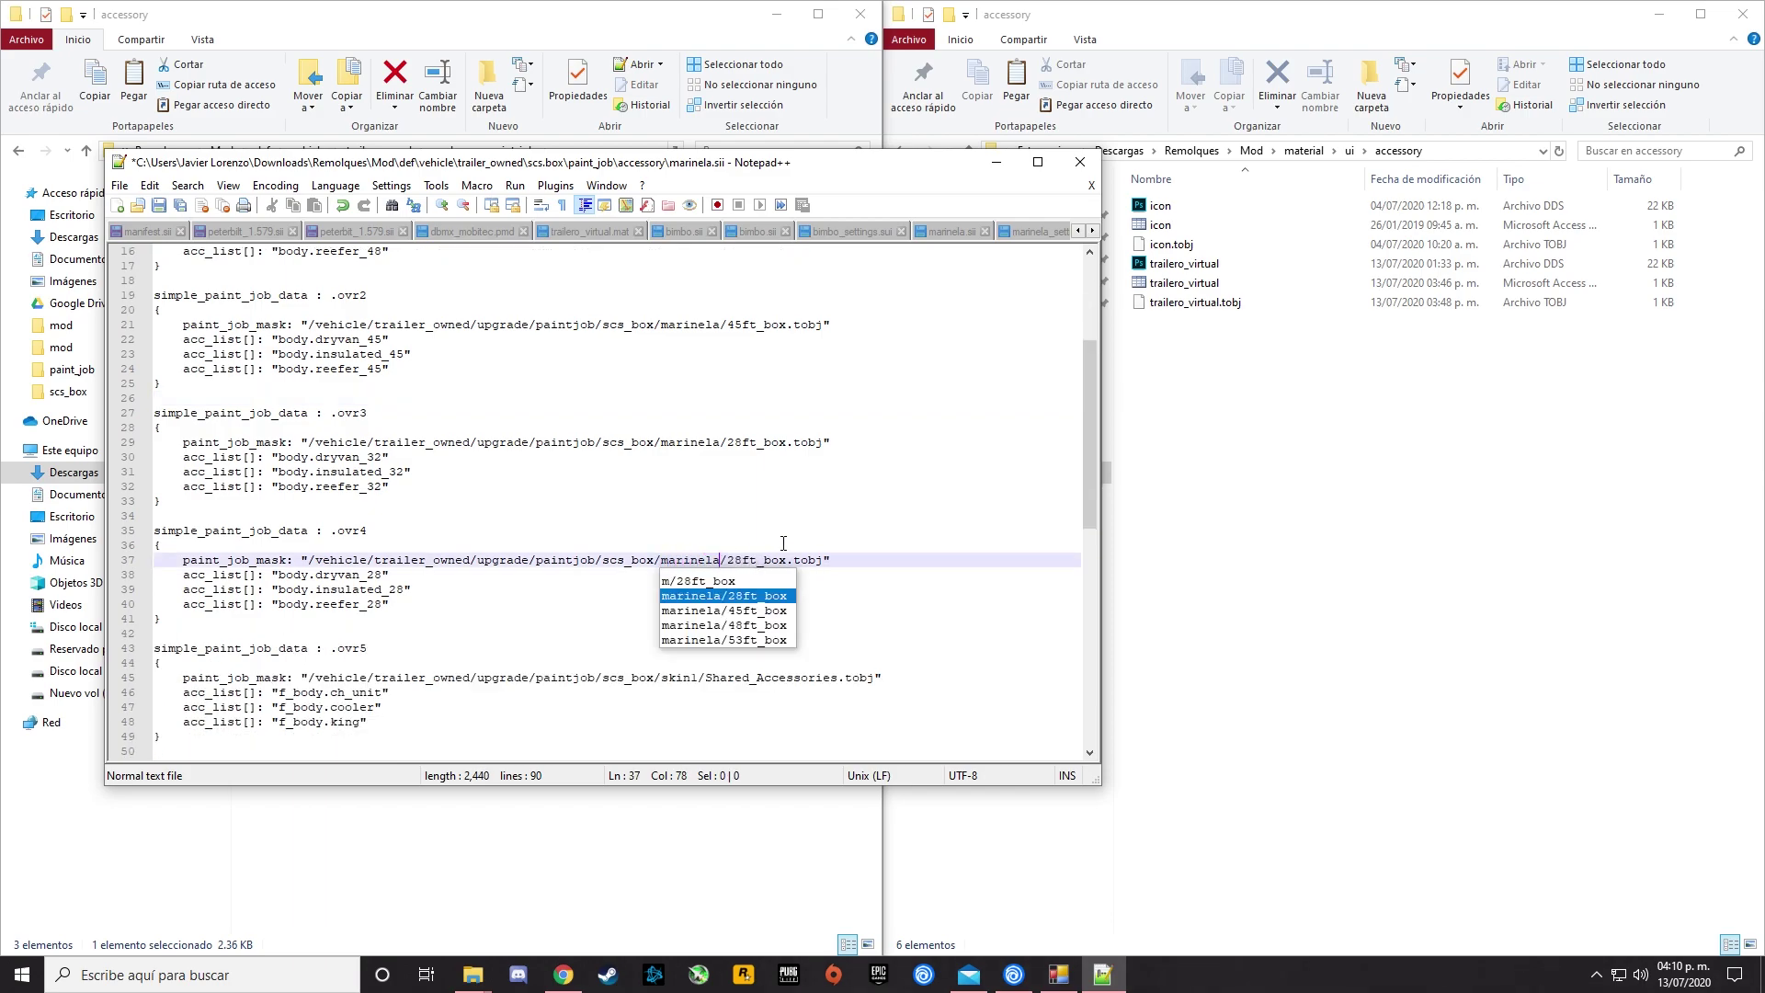
click(763, 604)
Change the skin folder in the .ovr5 paint_job_mask path for Shared_Accessories.tobj to marinela.
scroll(750, 633, down, 2)
click(704, 591)
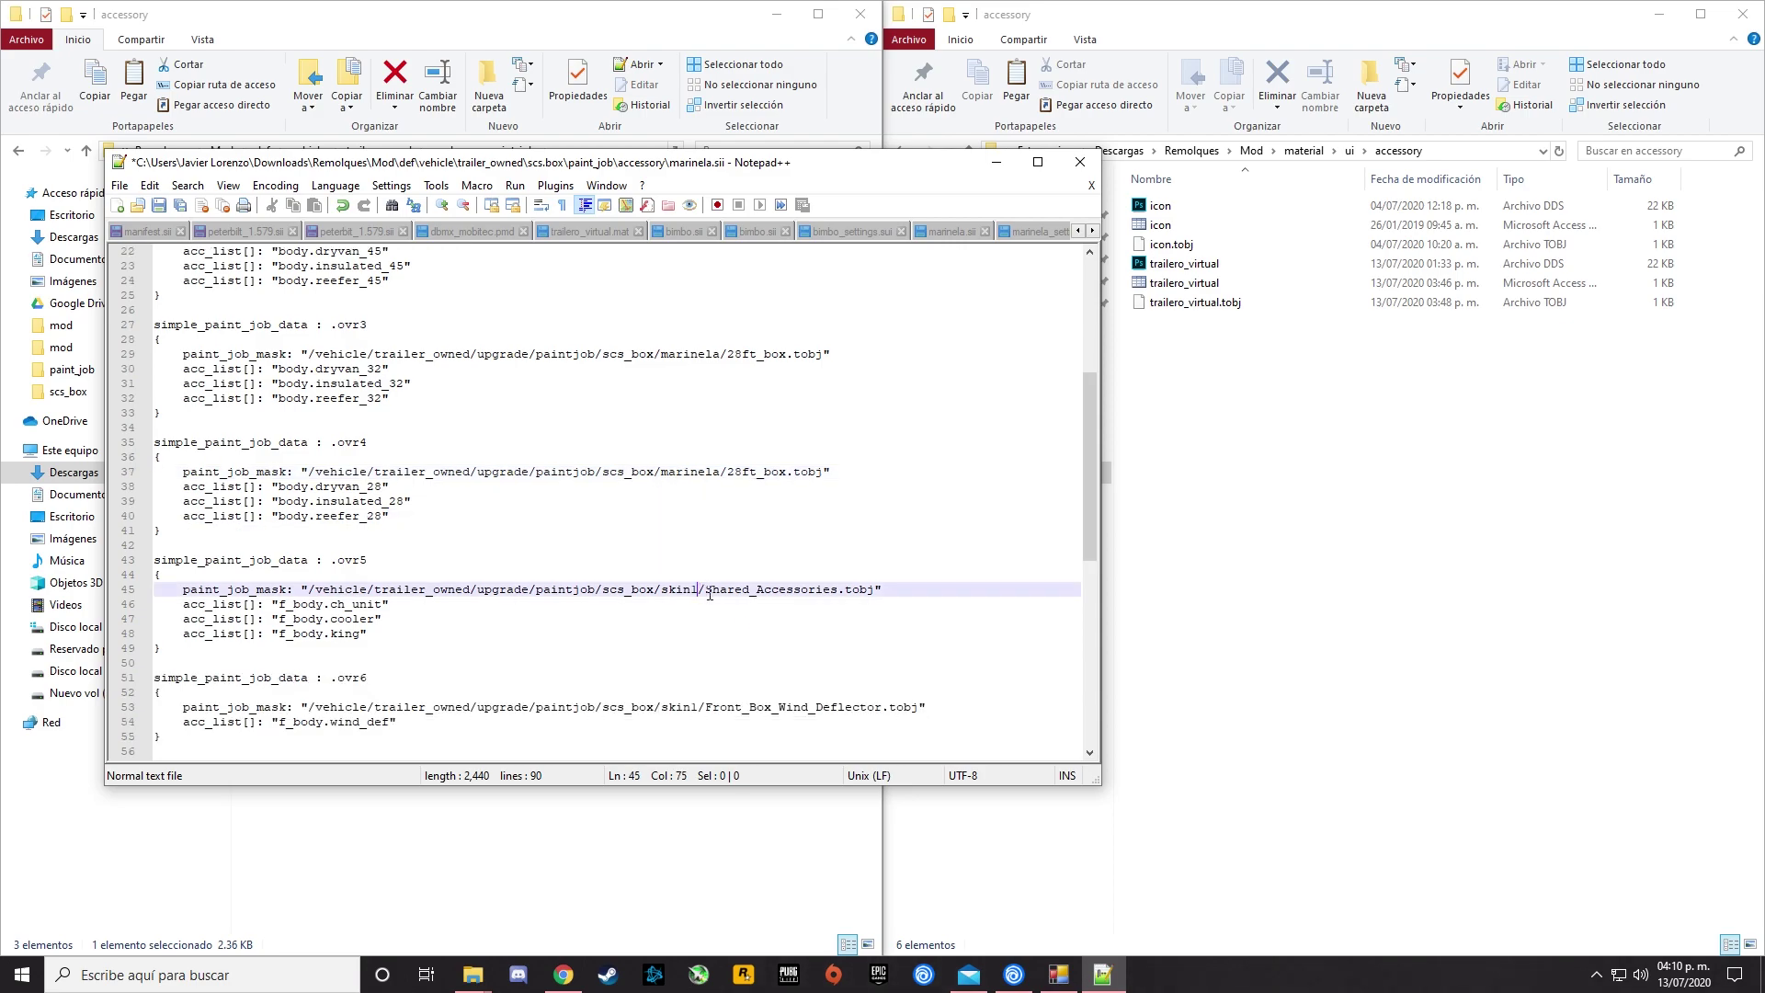
key(BackSpace)
key(BackSpace)
key(BackSpace)
key(BackSpace)
key(BackSpace)
text(marin)
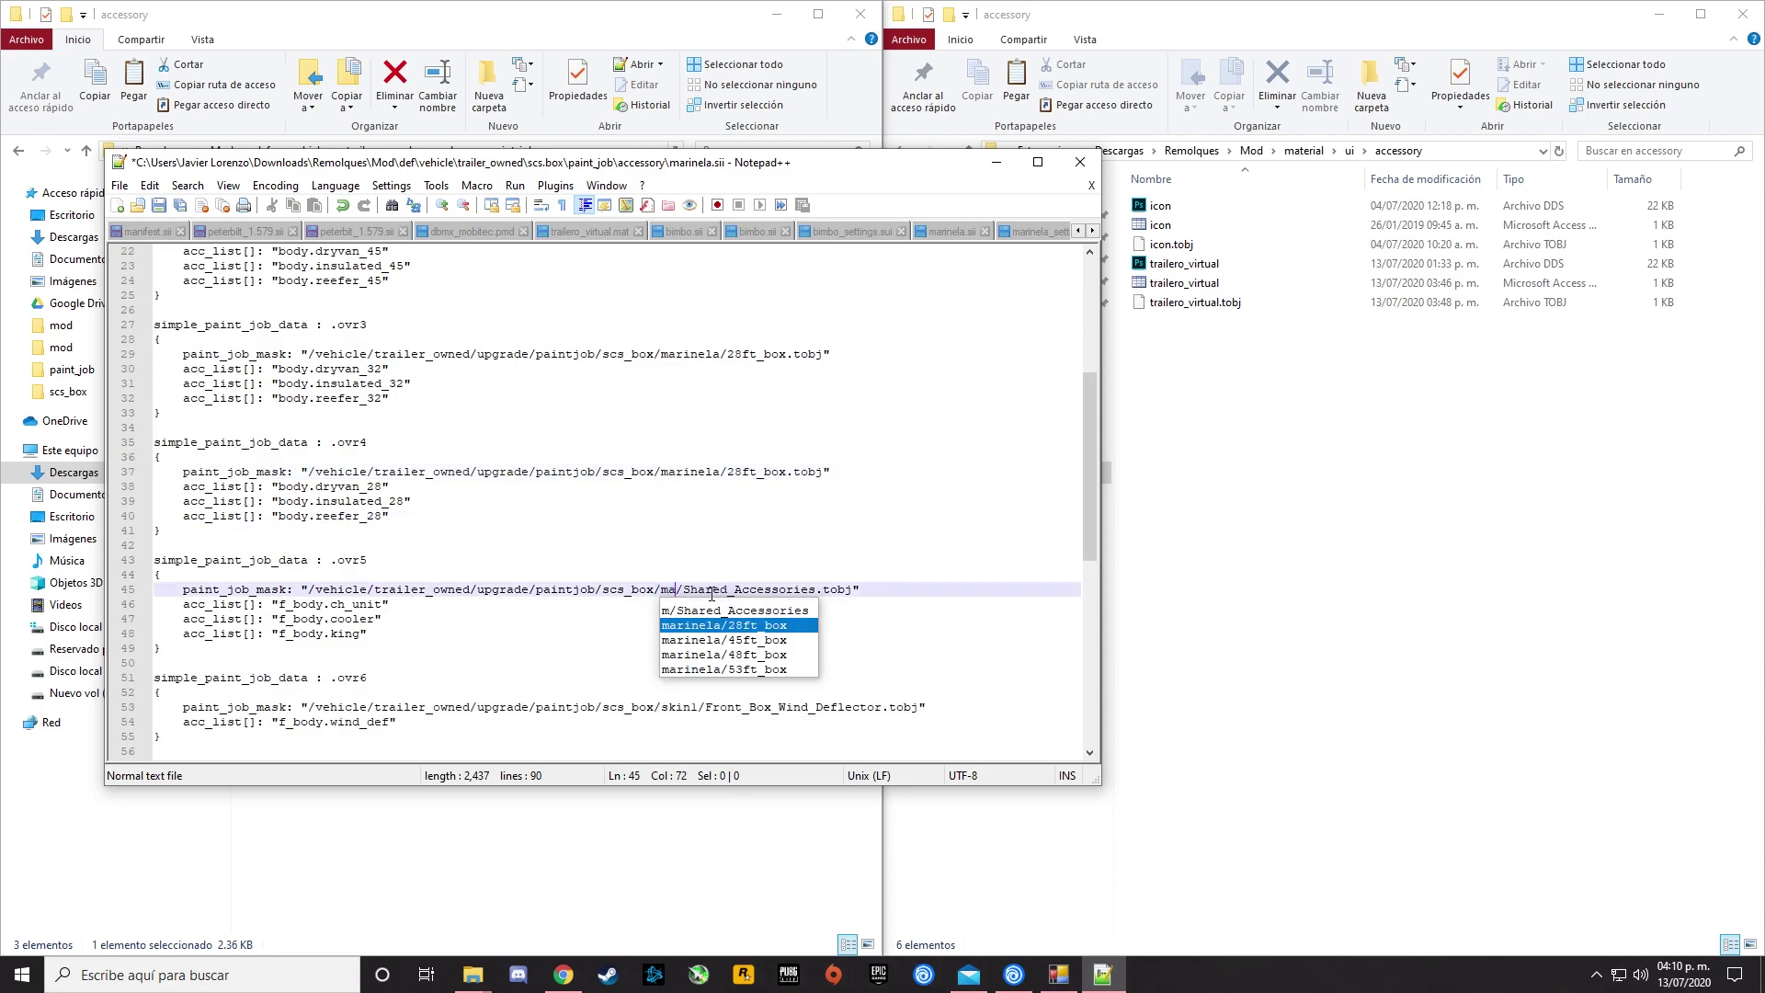
text(ela)
click(695, 547)
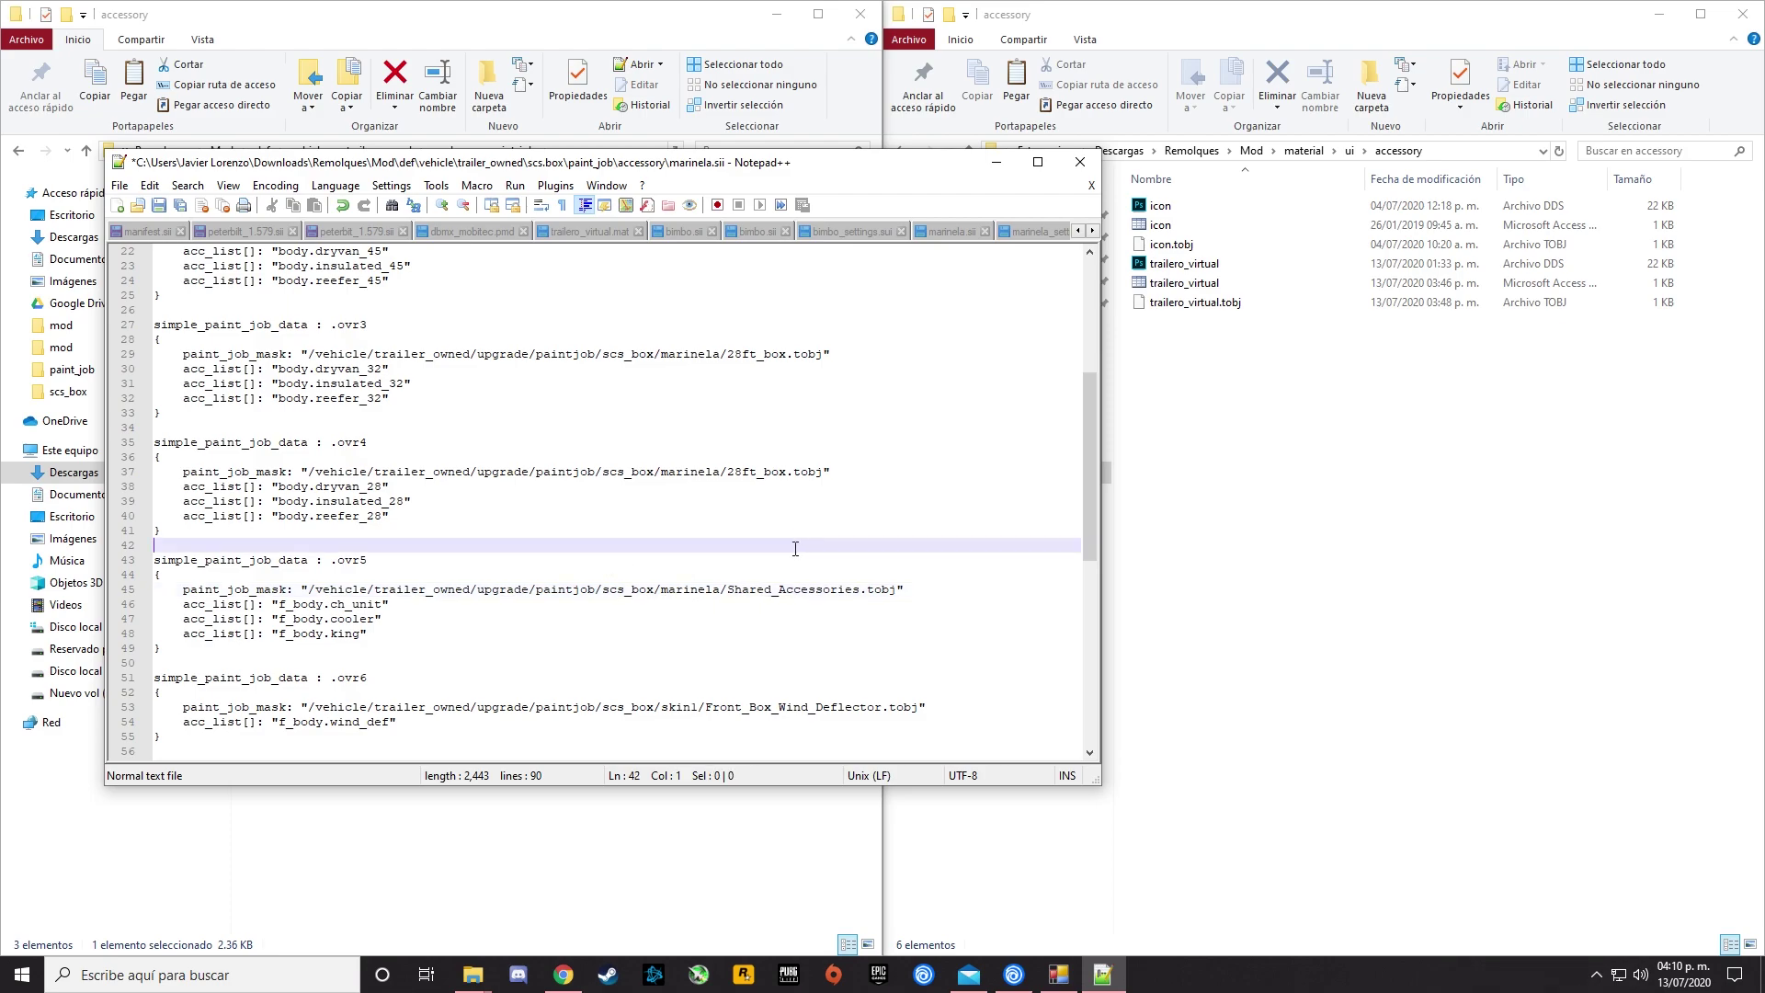
Change the skin folder in the .ovr6 paint_job_mask path for Front_Box_Wind_Deflector.tobj to marinela.
scroll(734, 588, down, 2)
click(700, 619)
key(BackSpace)
key(BackSpace)
key(BackSpace)
key(BackSpace)
key(BackSpace)
text(marinela)
click(707, 605)
Change the skin folder in the .ovr7 paint_job_mask path for Shared_Accessories.tobj to marinela.
scroll(709, 639, down, 2)
click(699, 618)
key(BackSpace)
key(BackSpace)
key(BackSpace)
key(BackSpace)
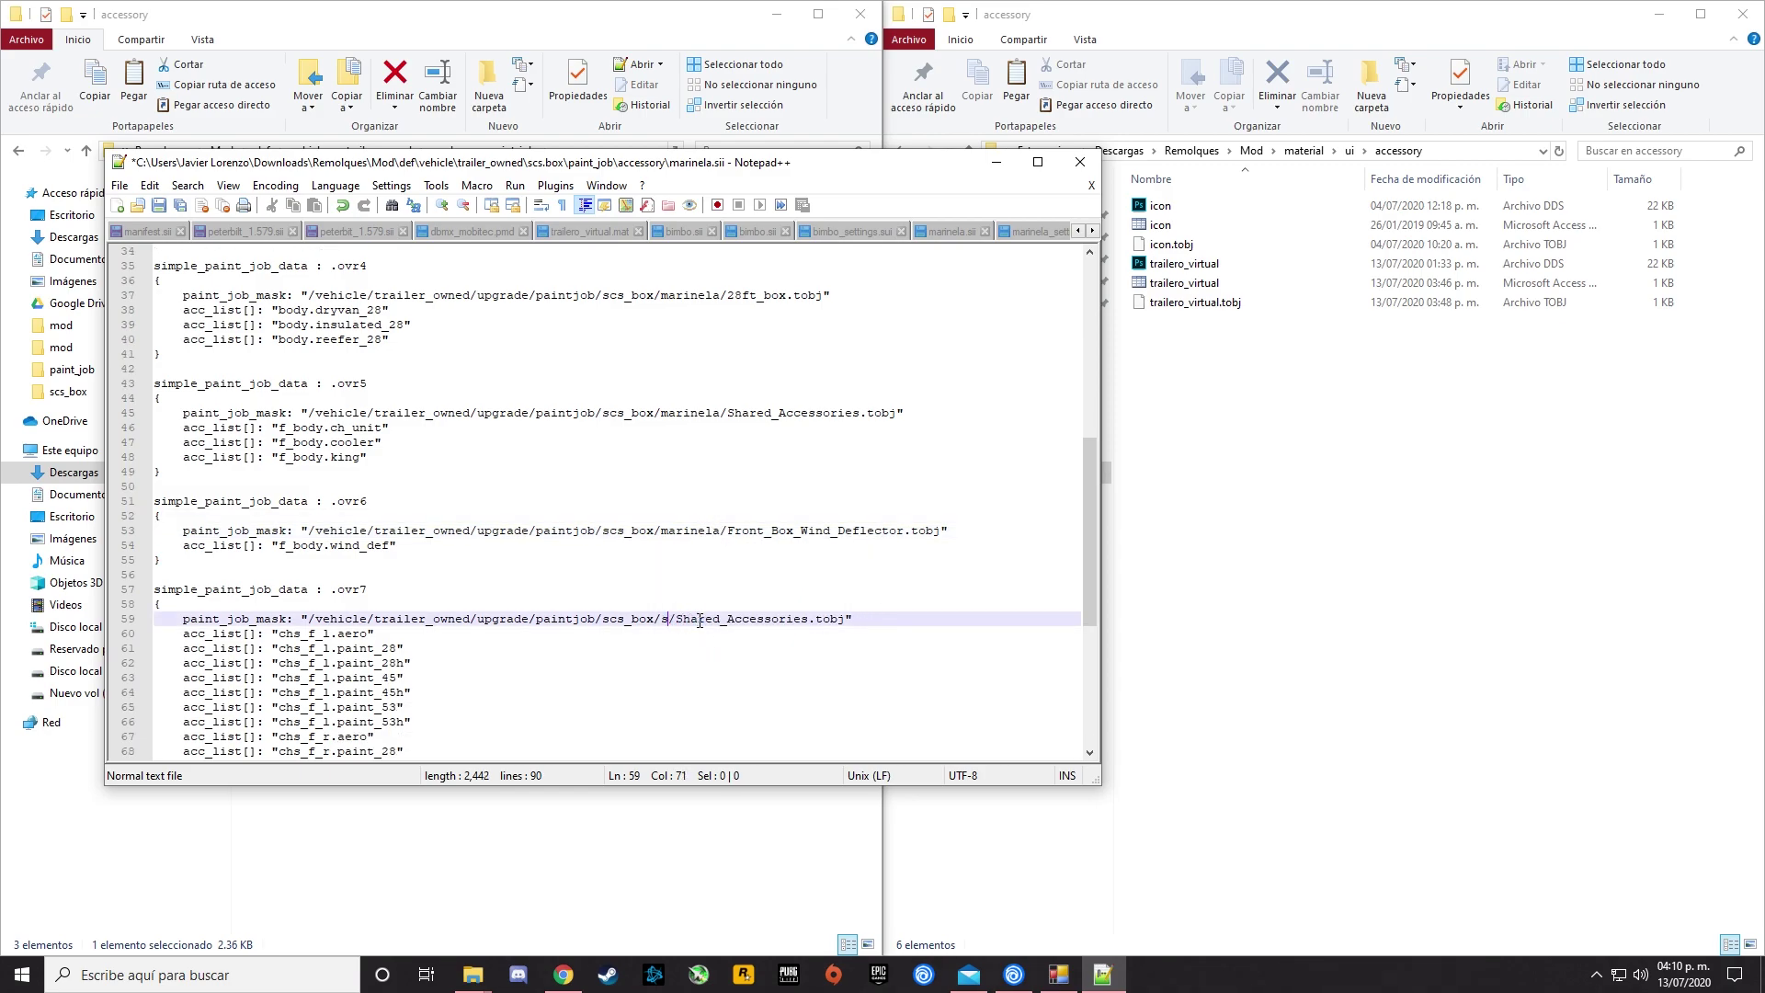
key(BackSpace)
text(marinela)
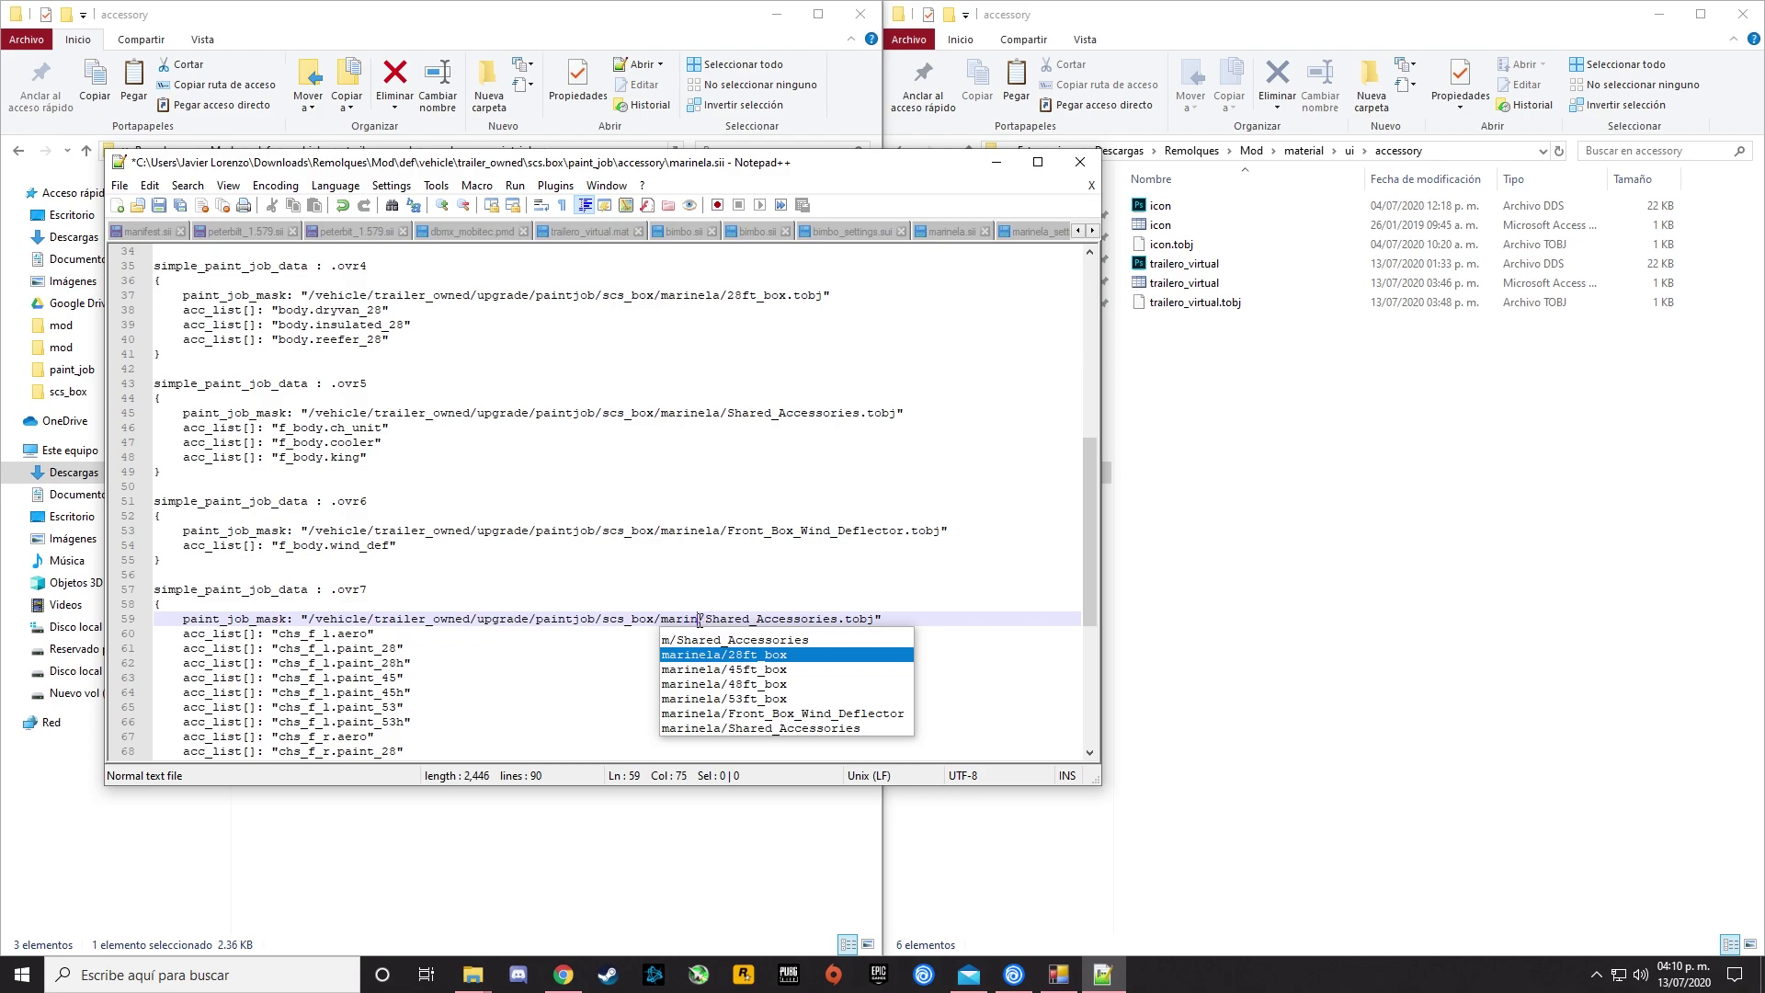
Change the skin folder in the .ovr8 paint_job_mask path for Simple_Door.tobj to marinela.
scroll(731, 619, down, 6)
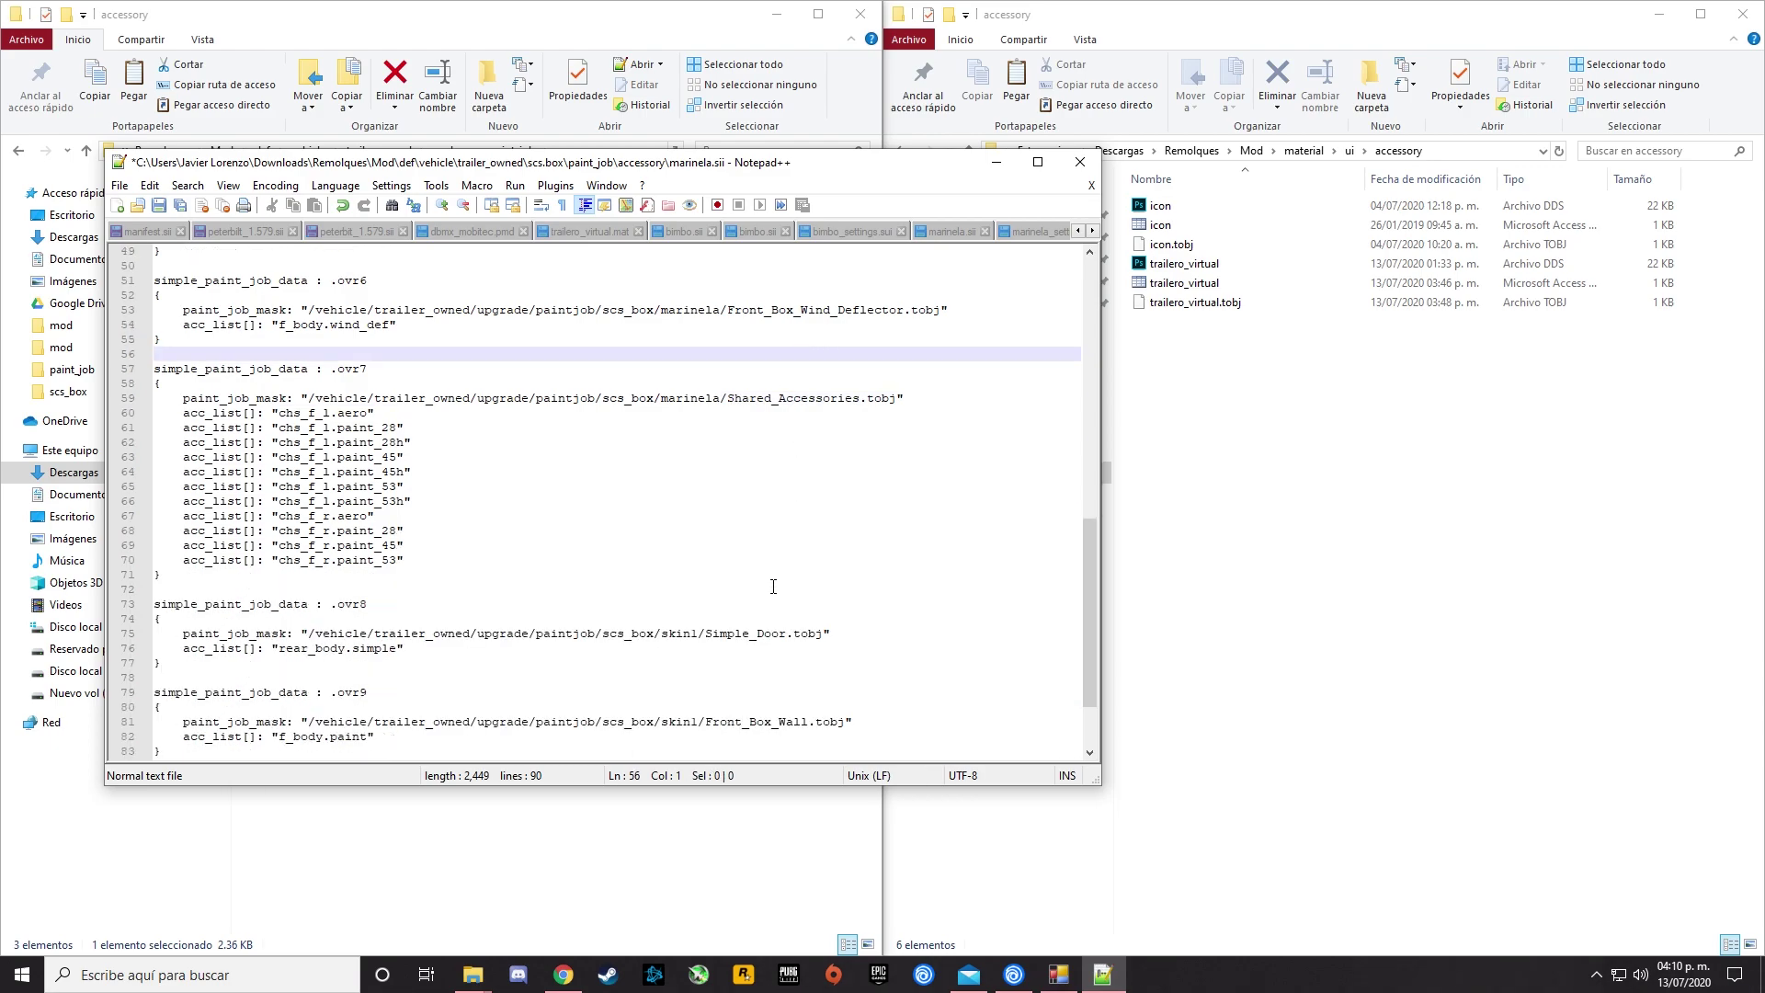
click(702, 589)
key(BackSpace)
key(BackSpace)
key(BackSpace)
key(BackSpace)
key(BackSpace)
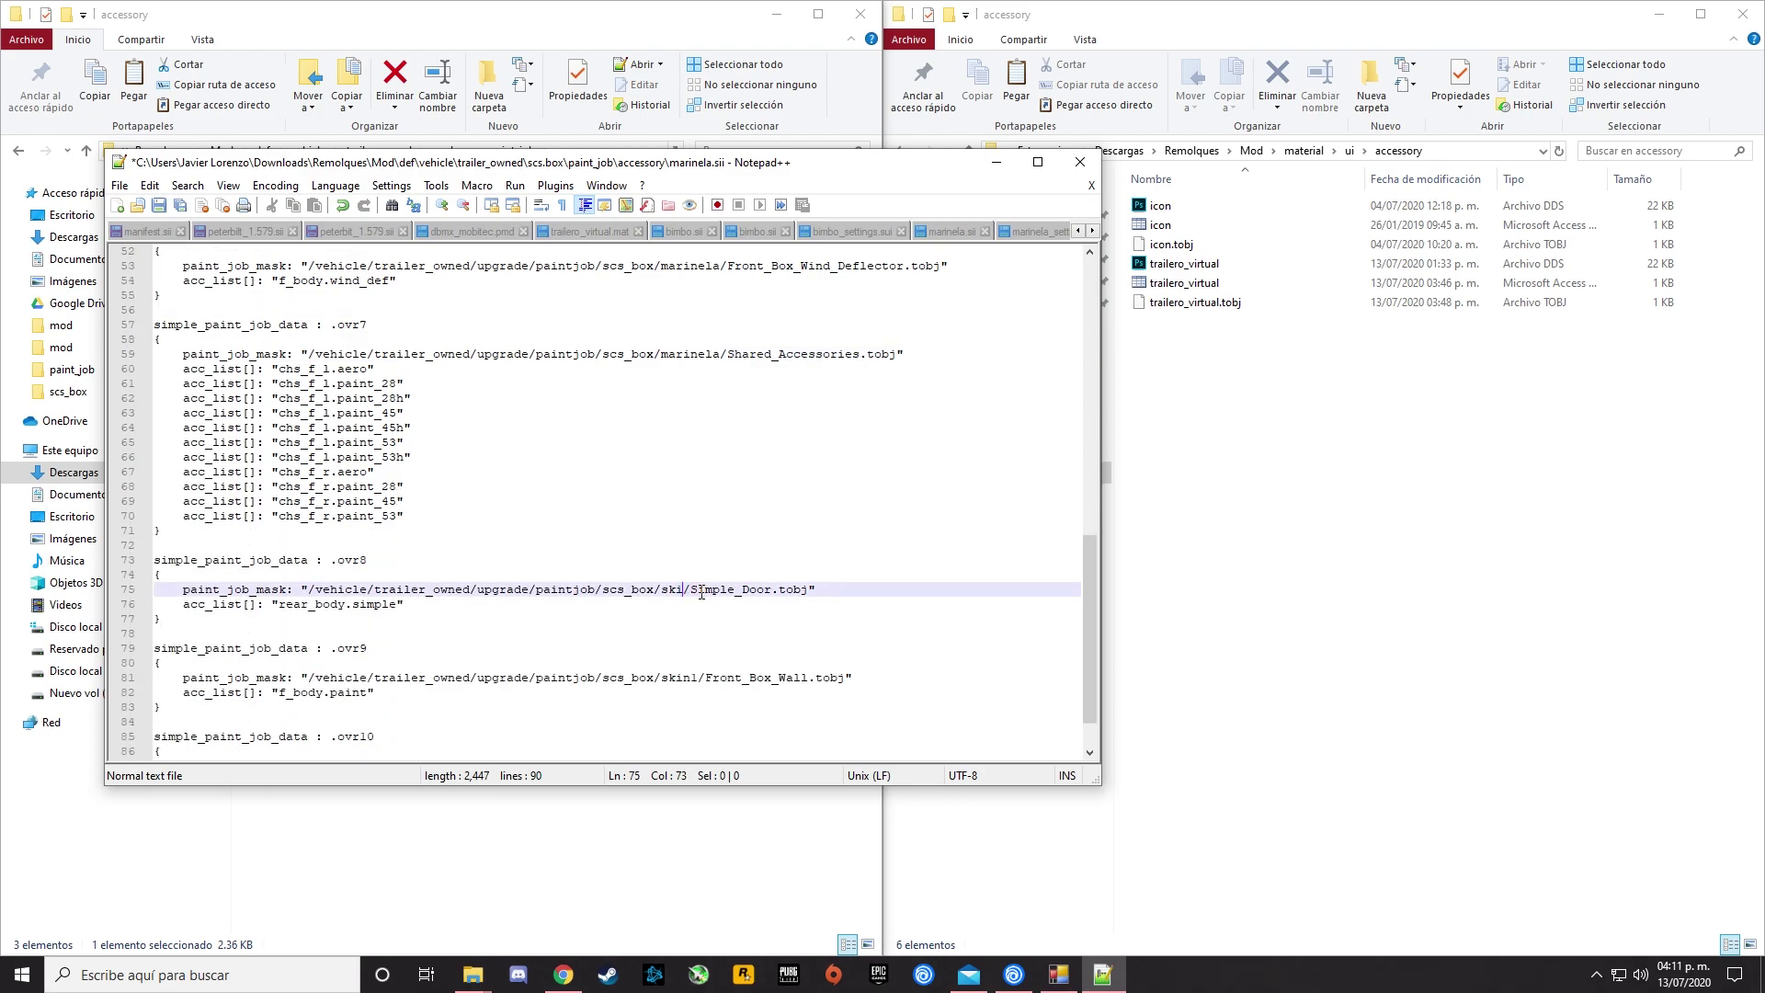
text(marinela)
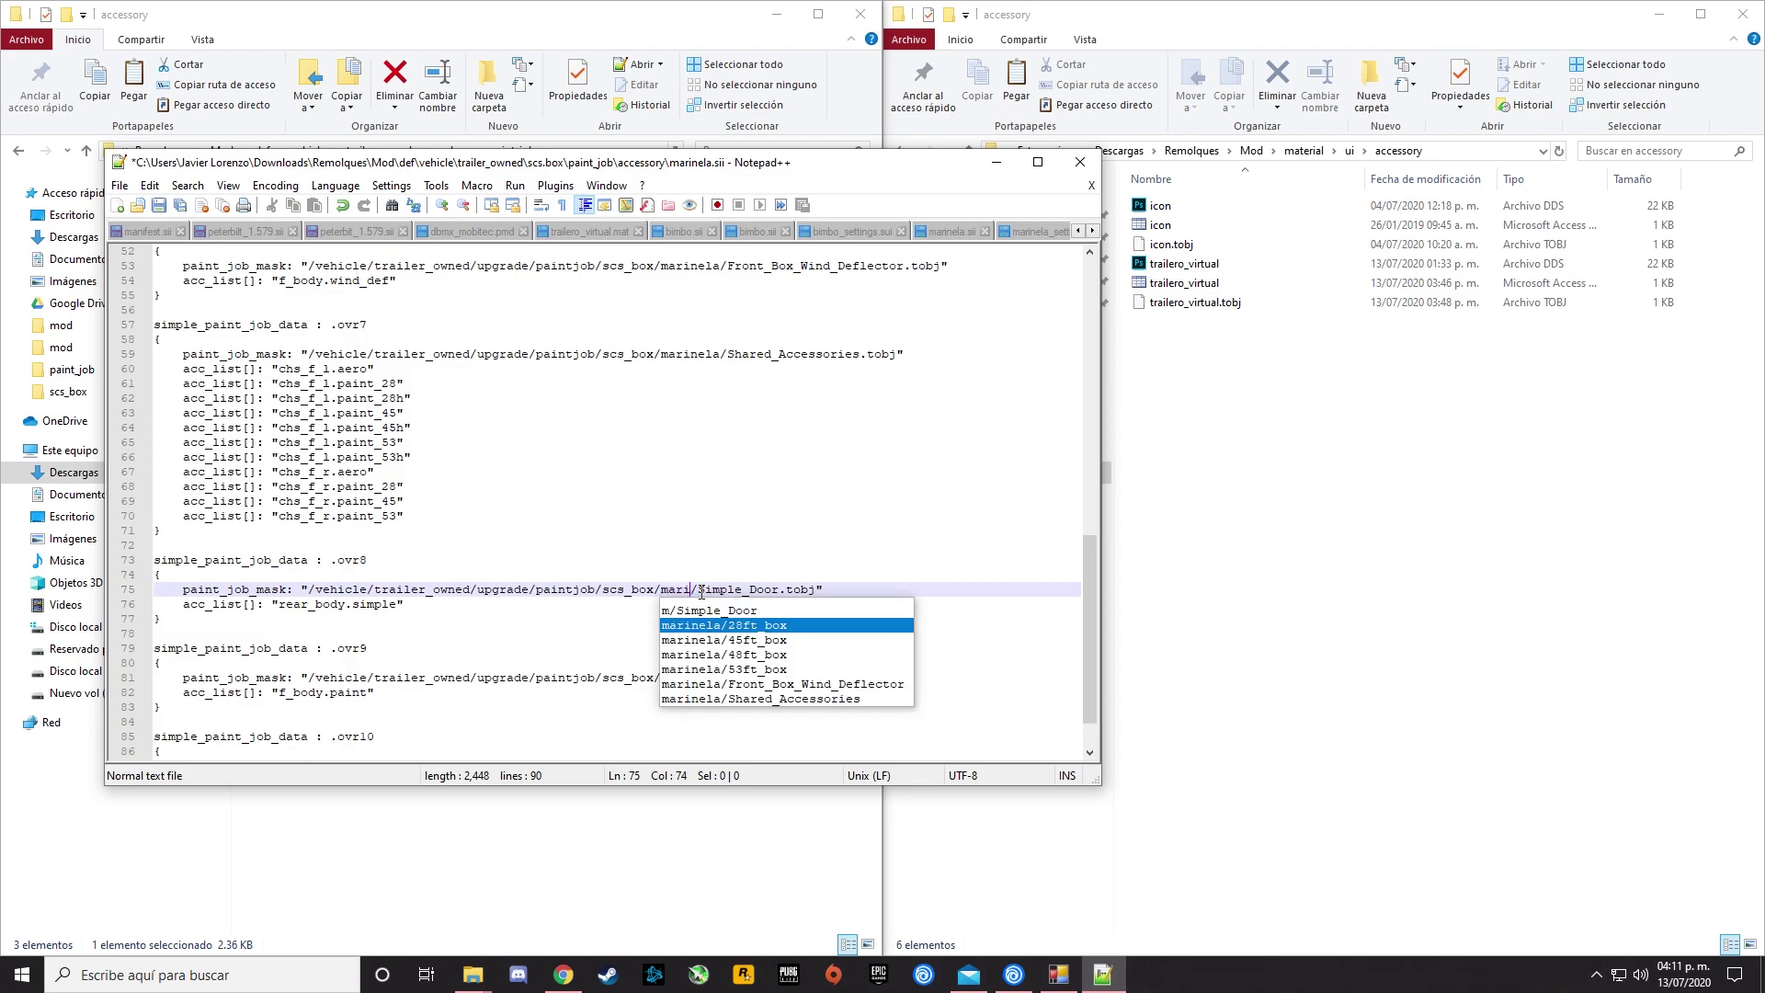
click(712, 574)
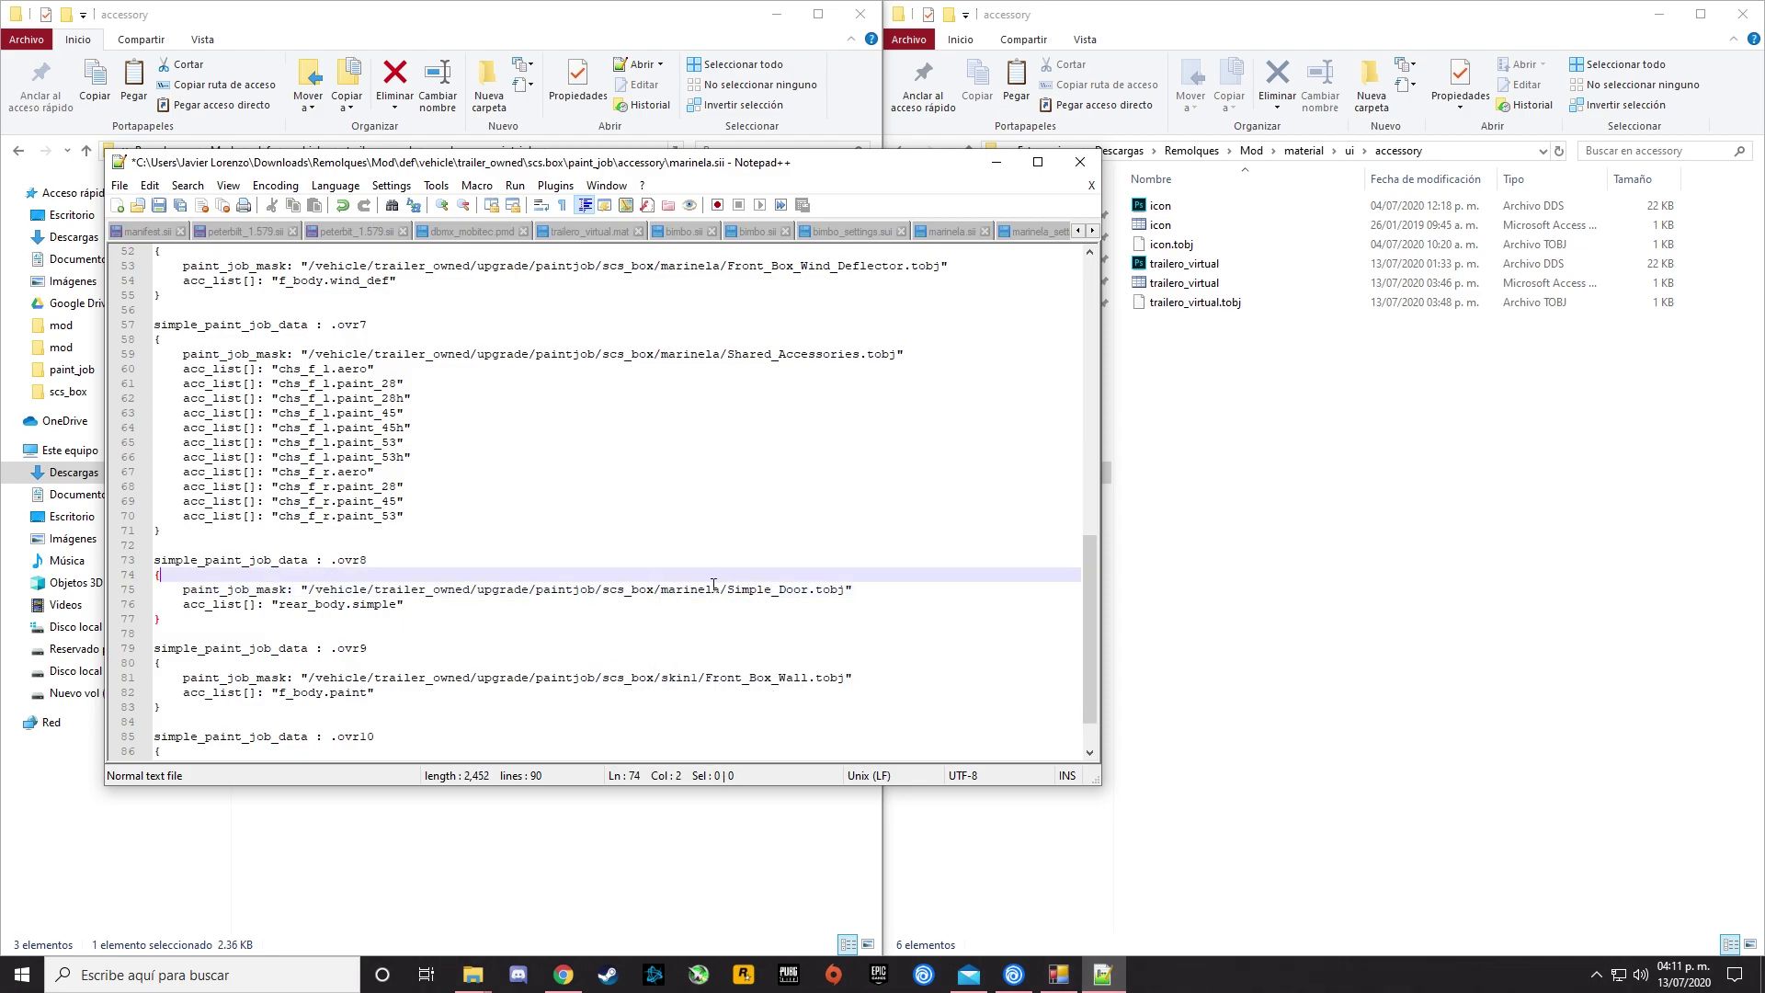
Change the skin folder in the .ovr9 paint_job_mask path for Front_Box_Wall.tobj to marinela.
scroll(714, 606, down, 2)
click(698, 617)
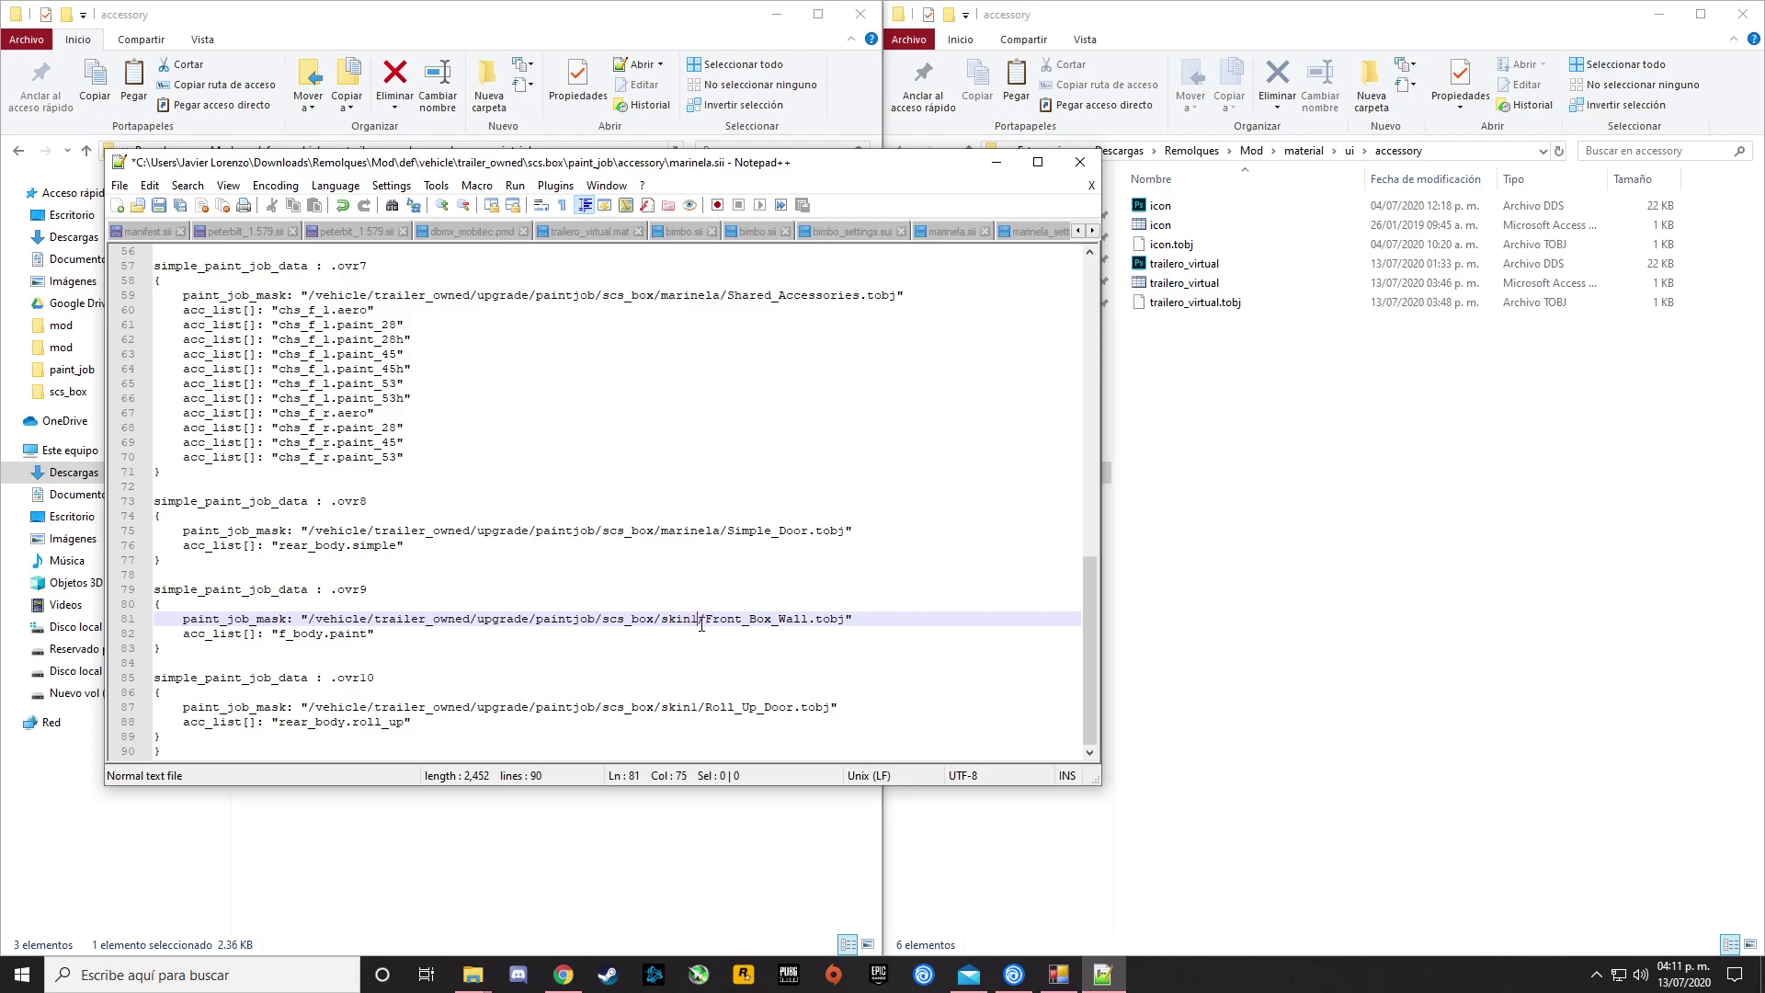
key(BackSpace)
key(BackSpace)
key(BackSpace)
key(BackSpace)
key(BackSpace)
text(mari)
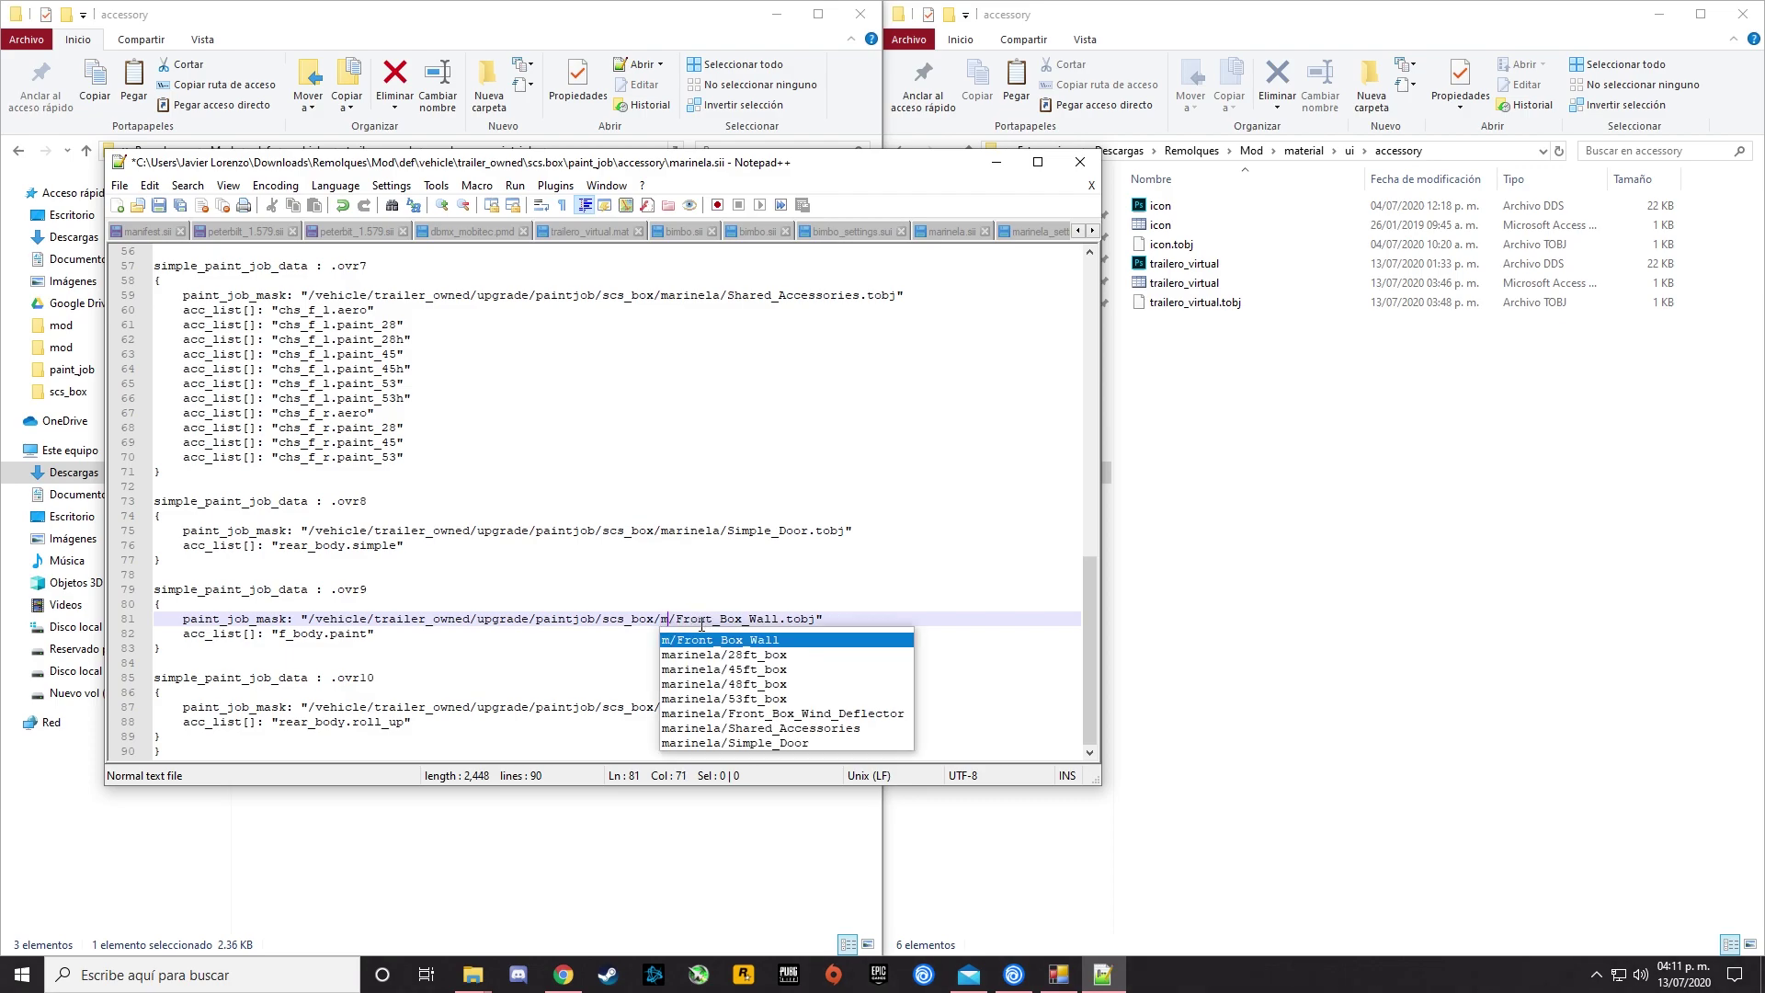
text(nela)
click(753, 607)
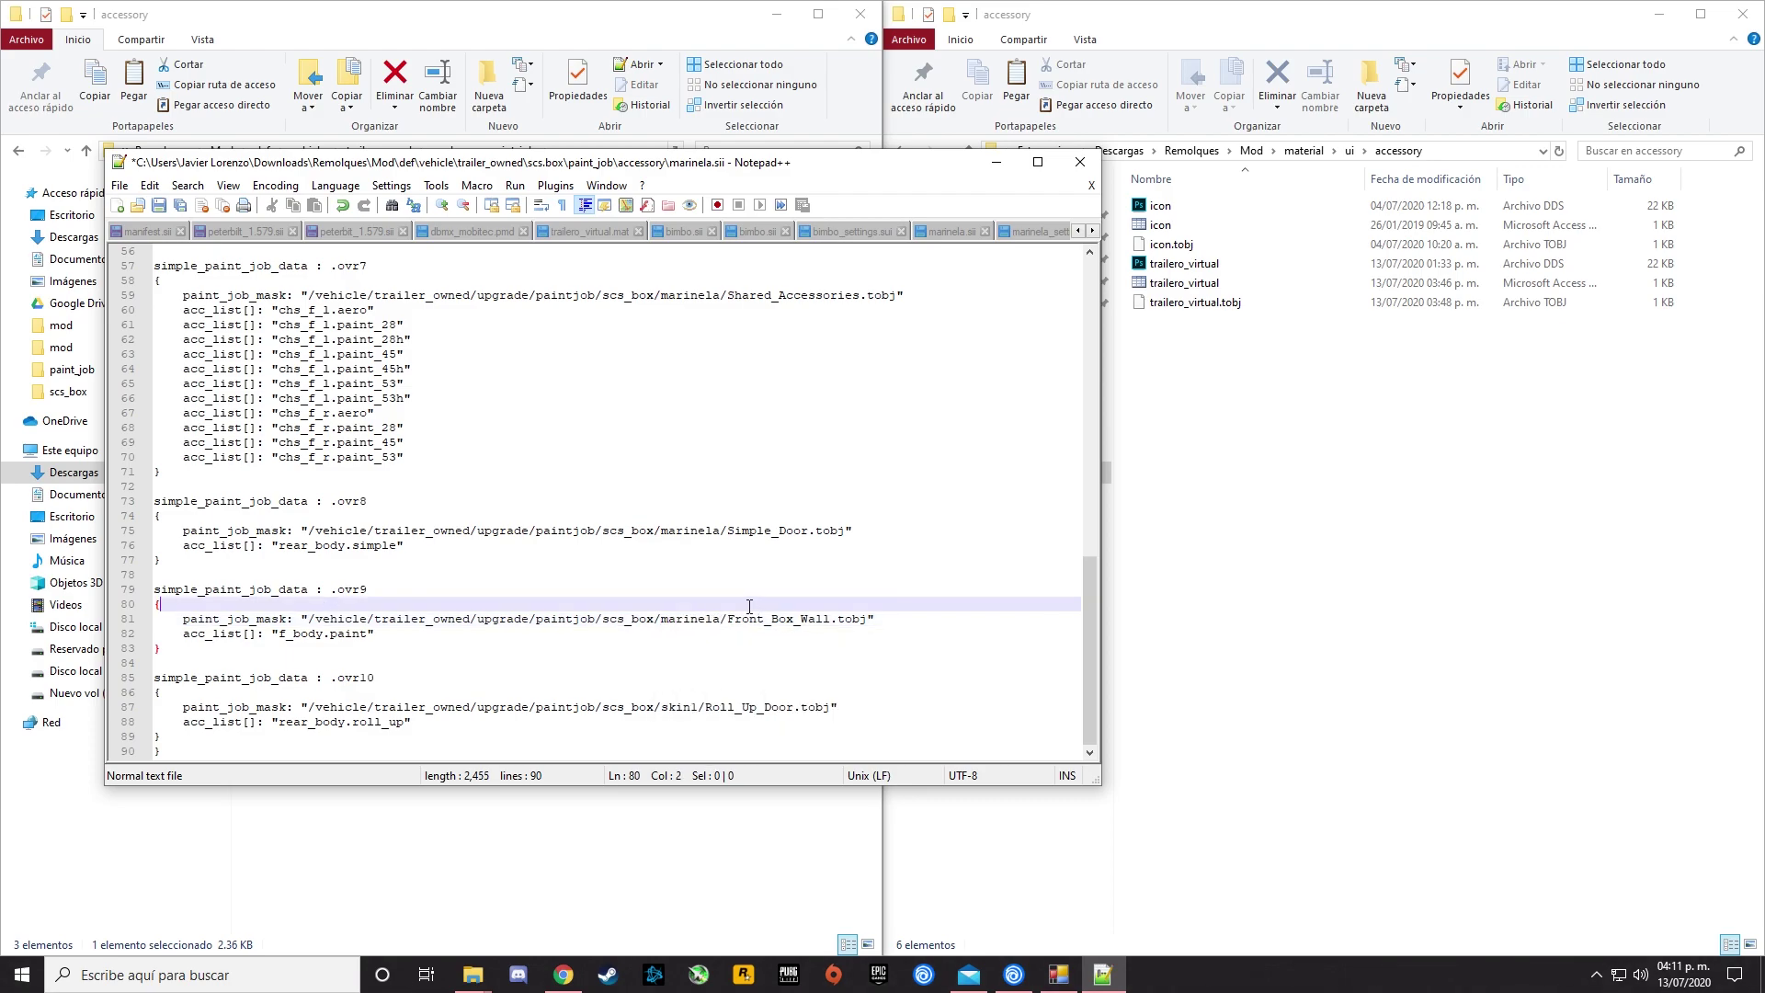
Change the skin folder in the .ovr10 paint_job_mask path for Roll_Up_Door.tobj to marinela.
click(700, 708)
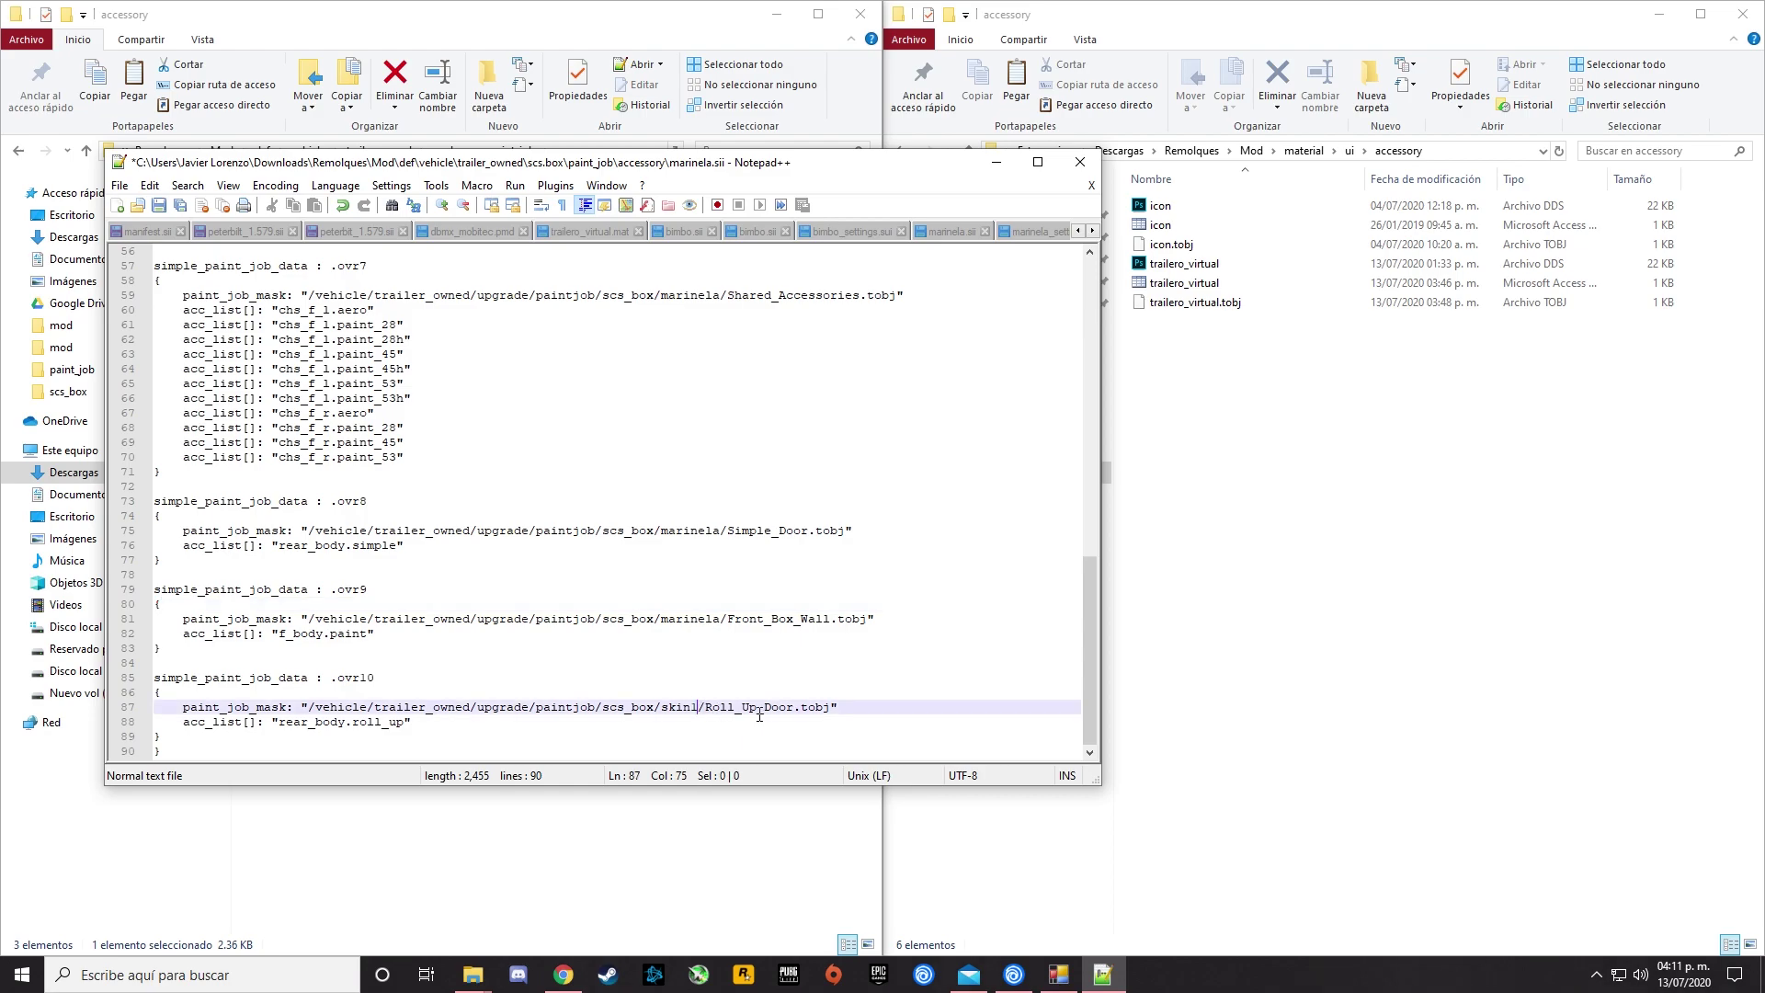
key(BackSpace)
key(BackSpace)
key(BackSpace)
key(BackSpace)
key(BackSpace)
text(marinela)
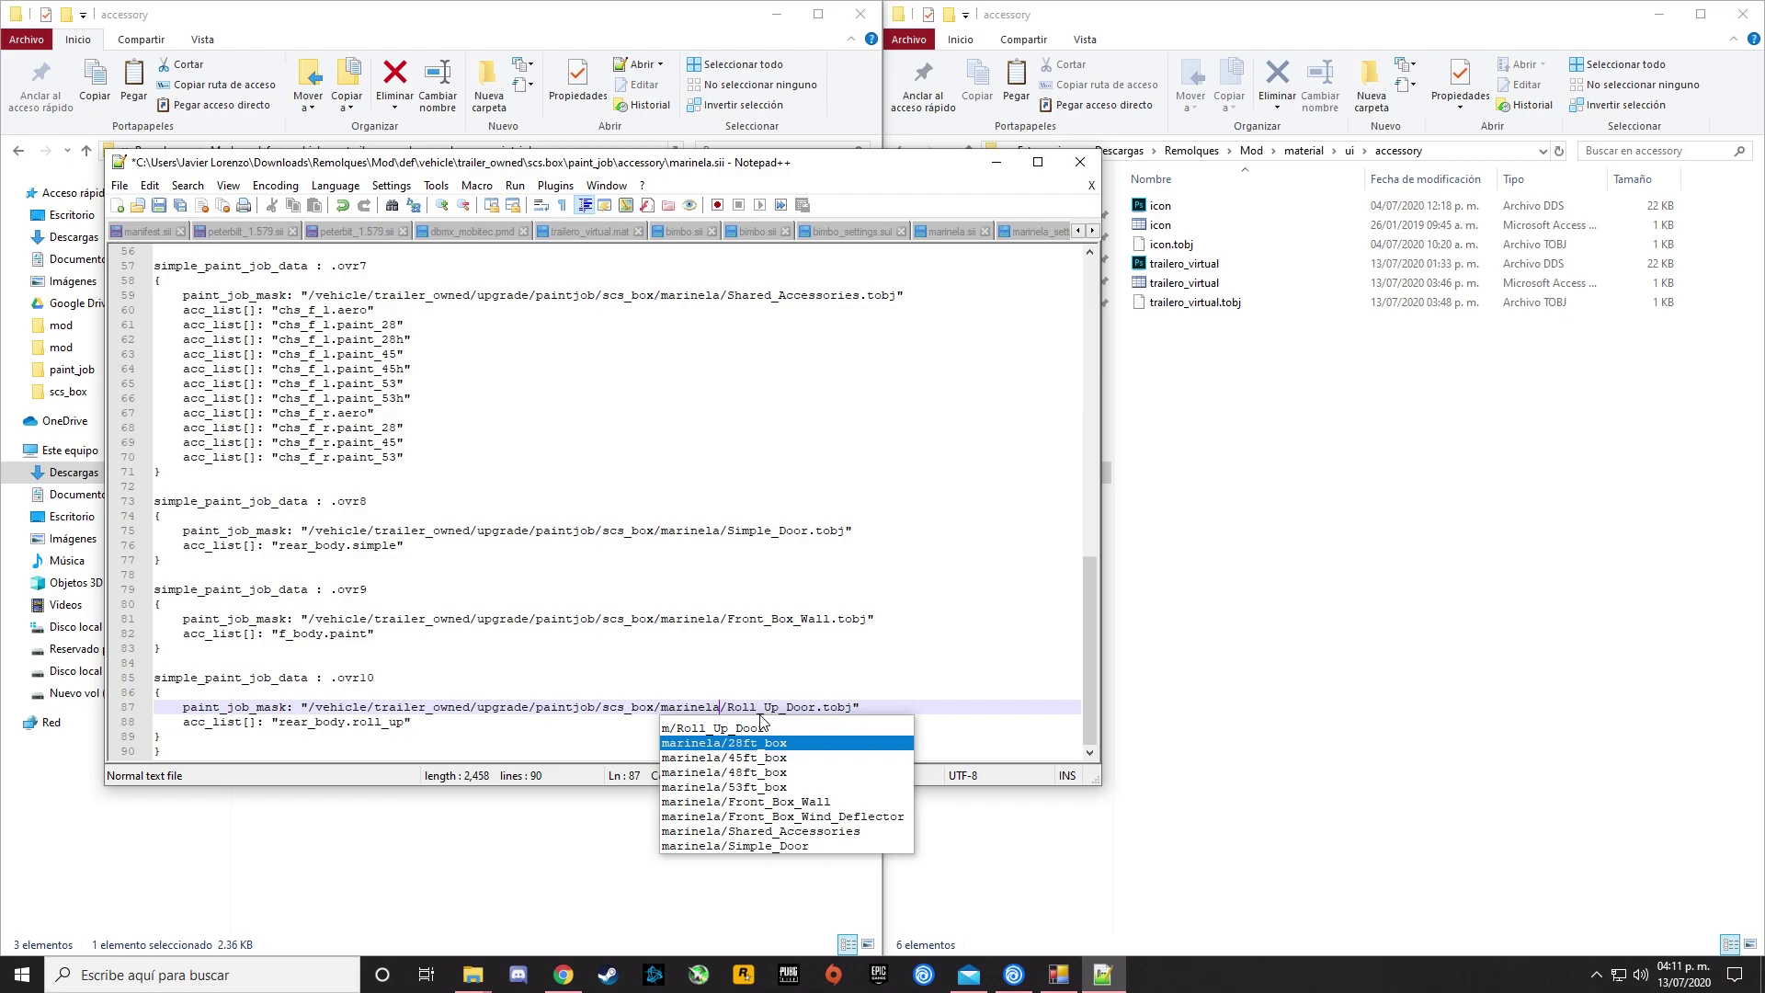
click(775, 680)
Dock the text editor beside the material/ui/accessory folder window and take that window back up to the Mod folder.
scroll(791, 662, up, 18)
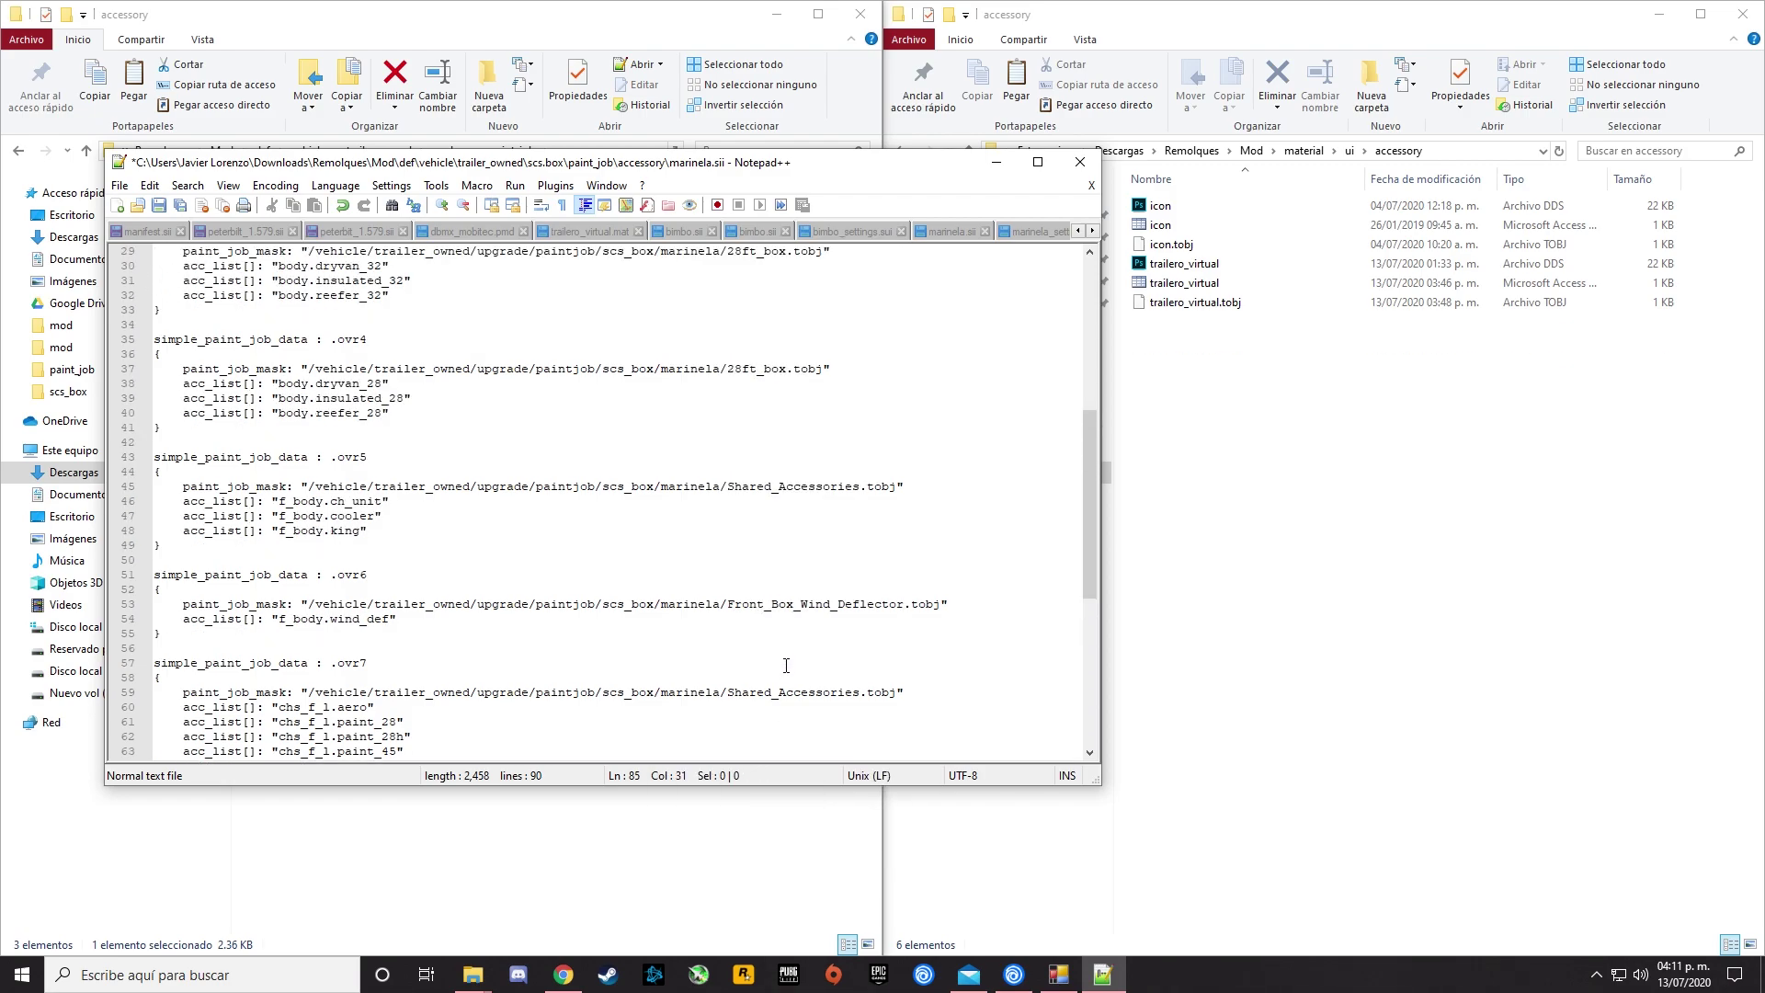
drag(896, 175, 0, 313)
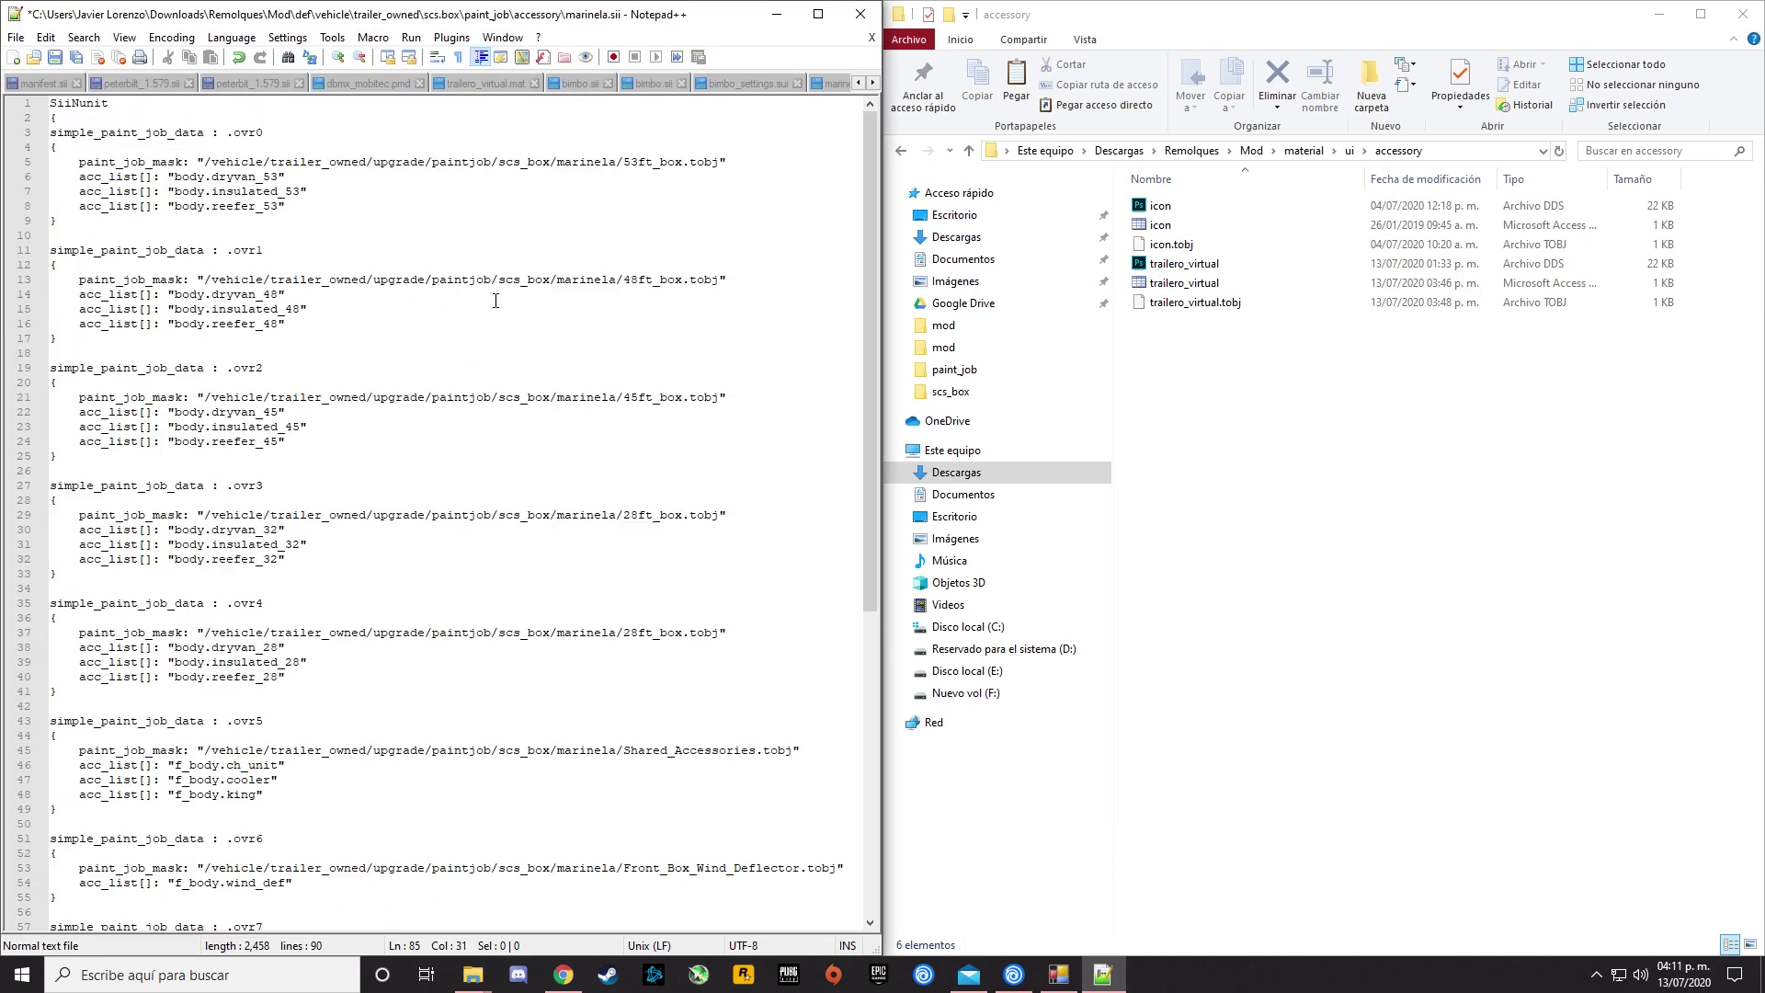
click(970, 152)
click(969, 152)
click(969, 152)
click(970, 152)
click(928, 151)
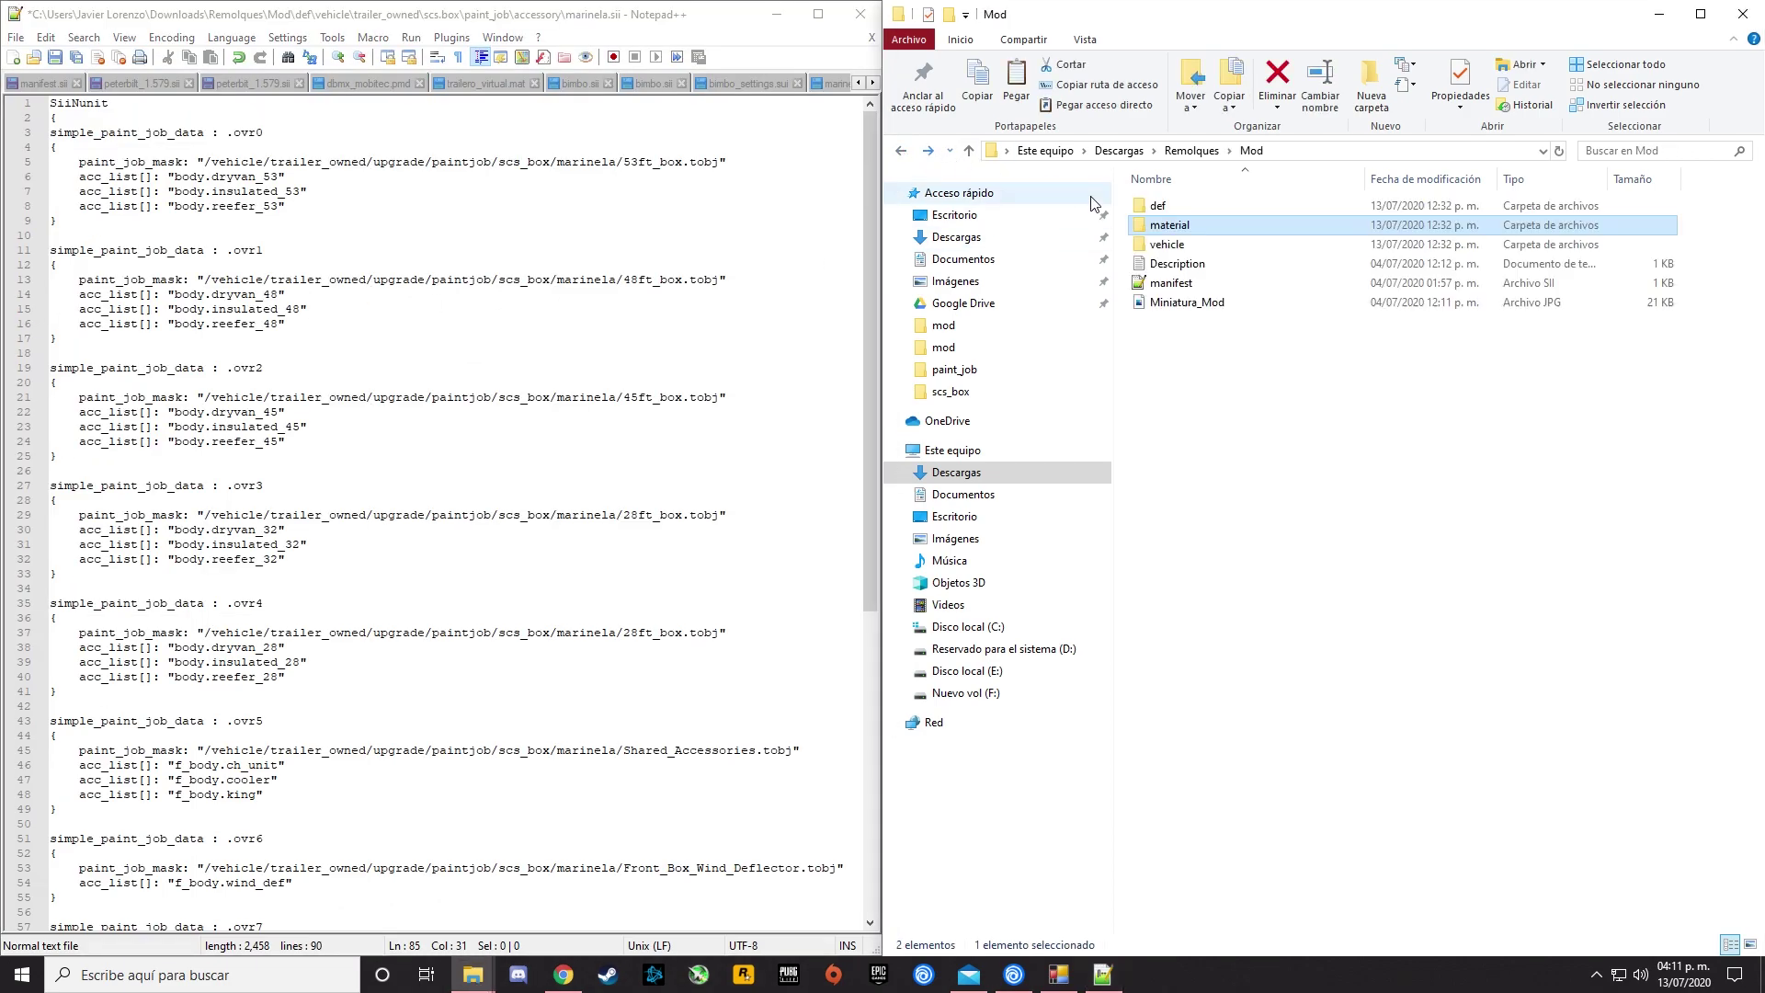
Open the marinela texture folder under vehicle/trailer_owned/upgrade/paintjob/scs_box.
double_click(1158, 246)
double_click(1172, 208)
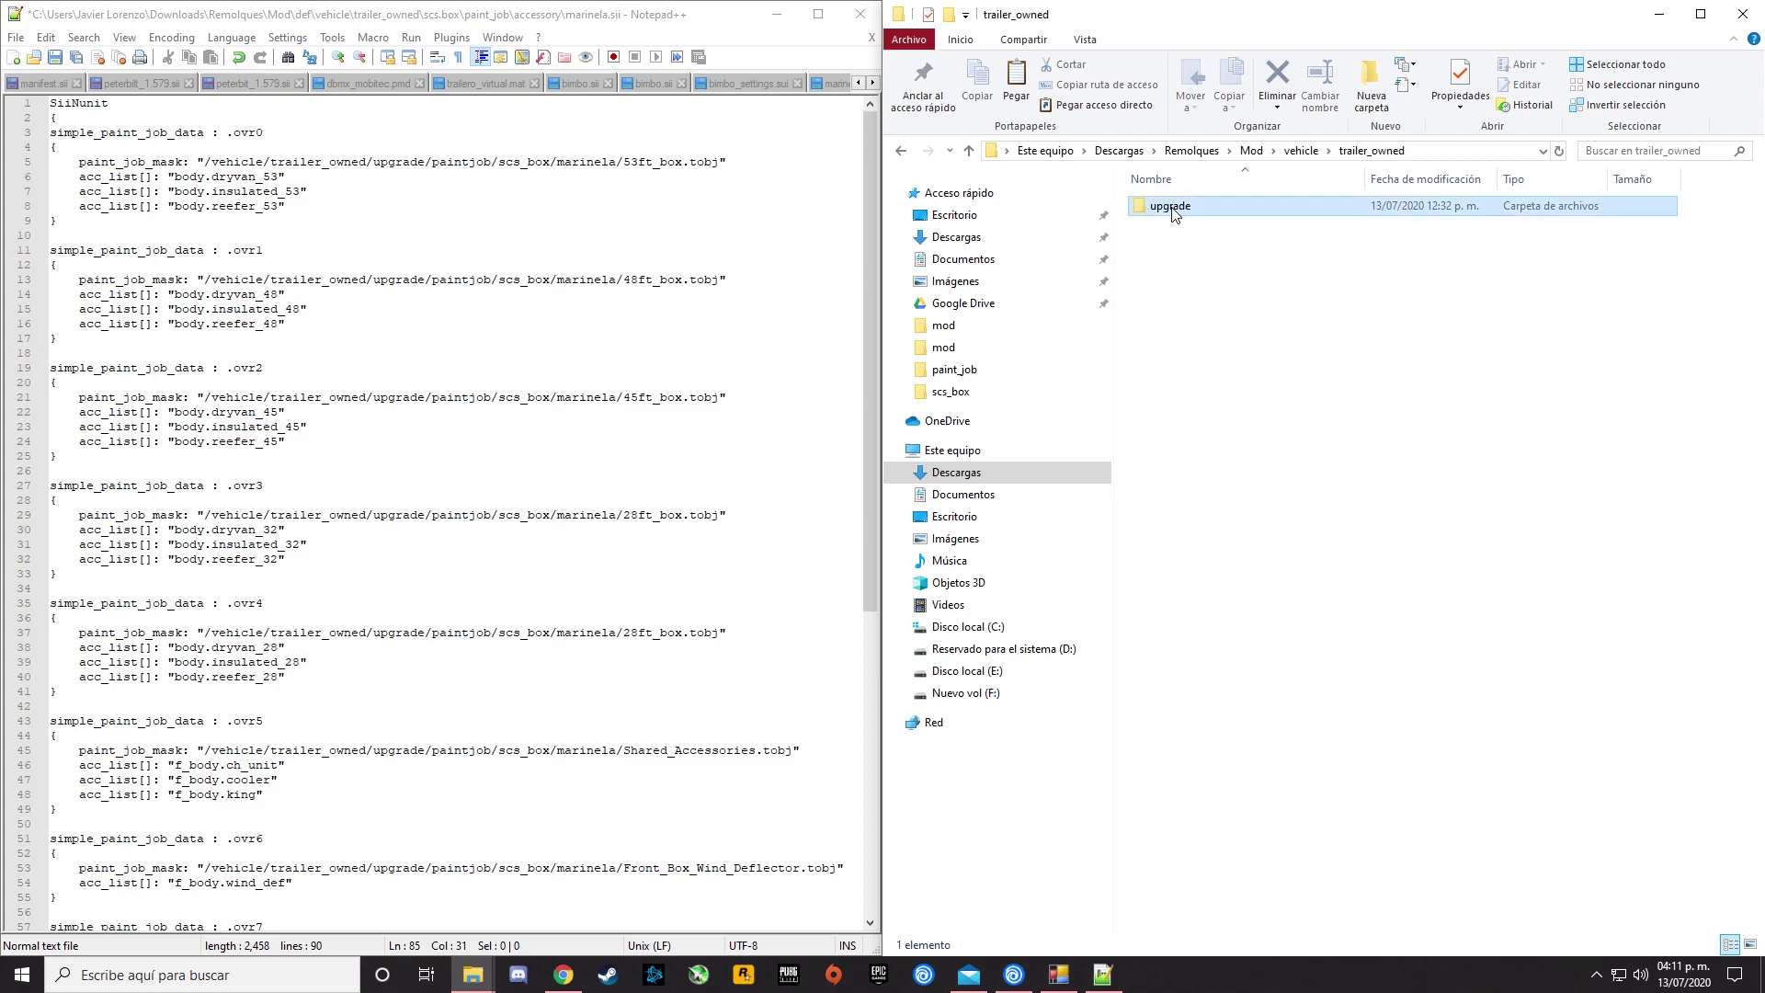
double_click(1172, 208)
double_click(1174, 208)
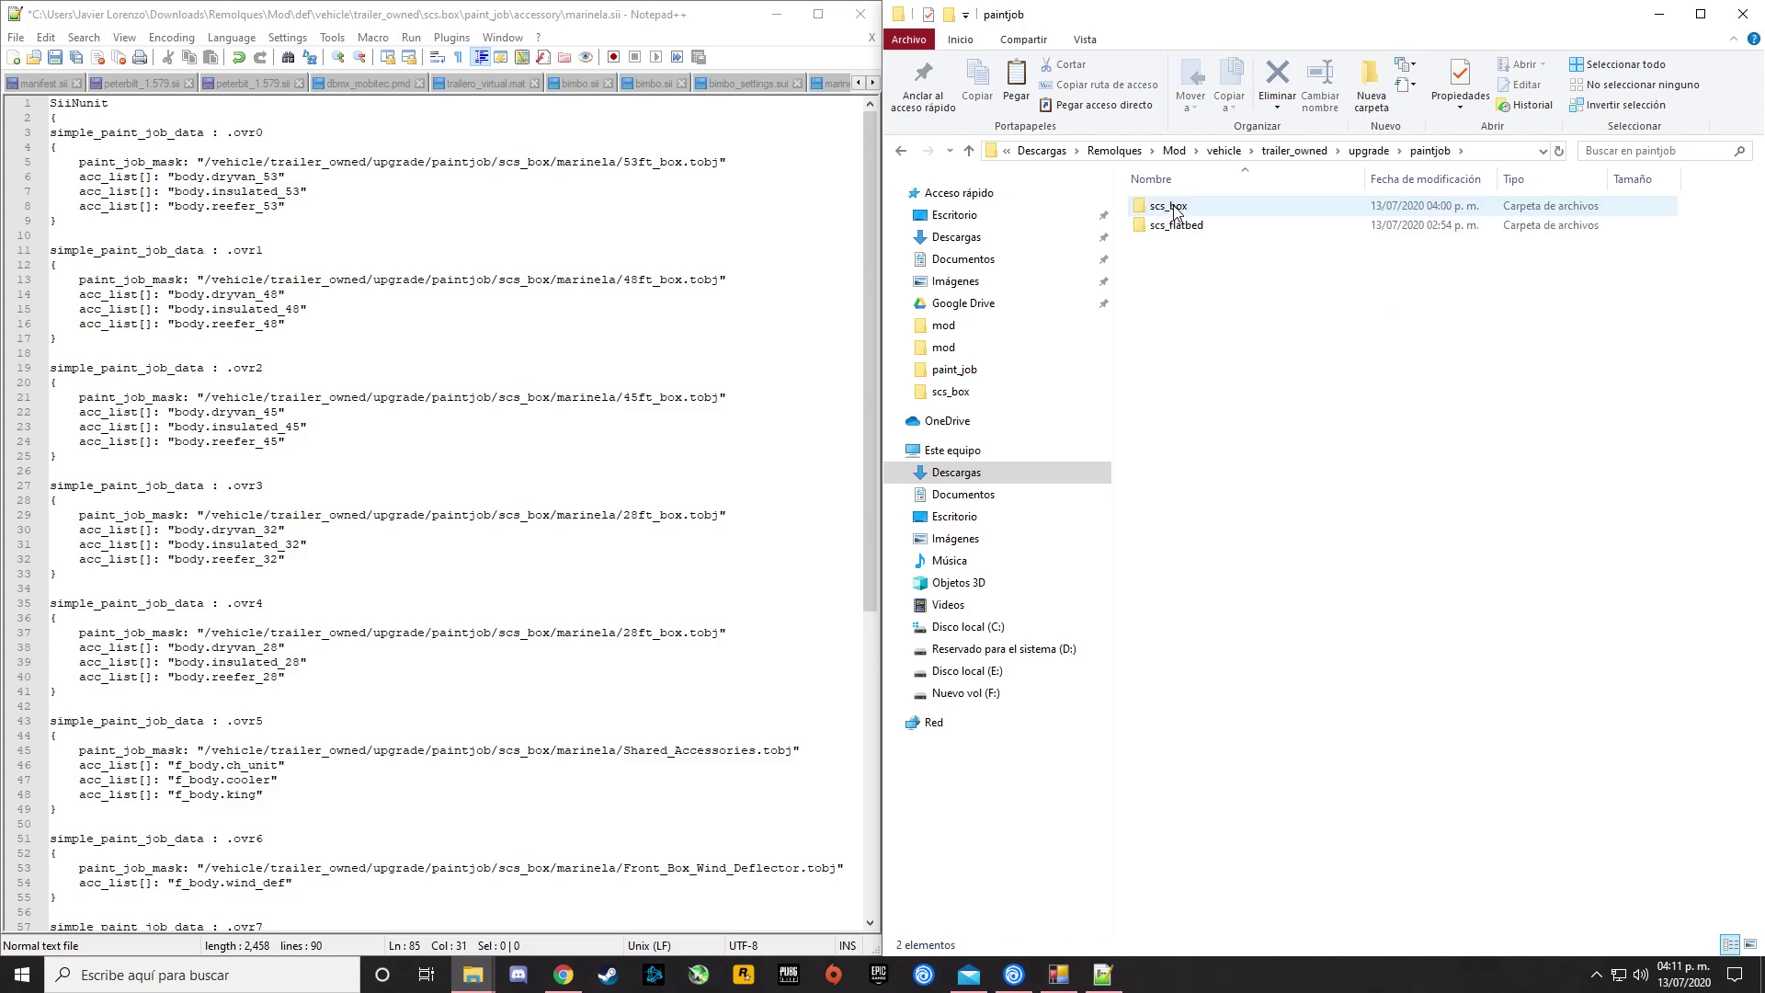
double_click(1175, 209)
double_click(1186, 226)
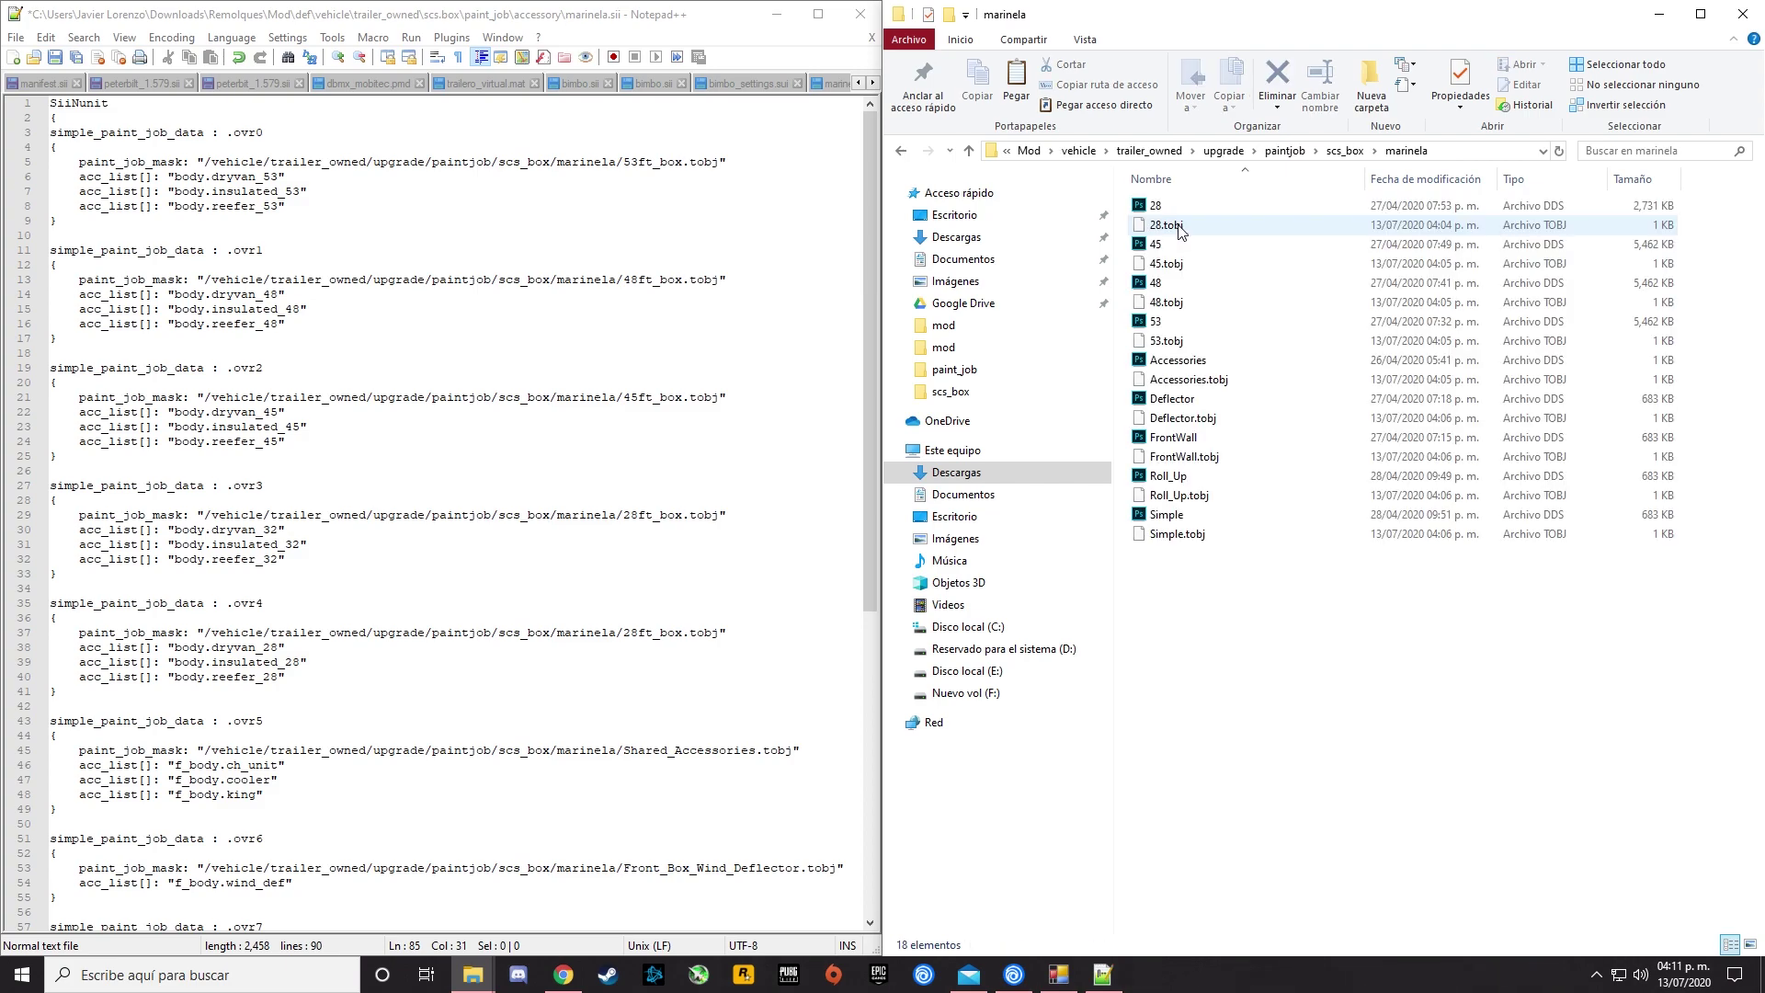
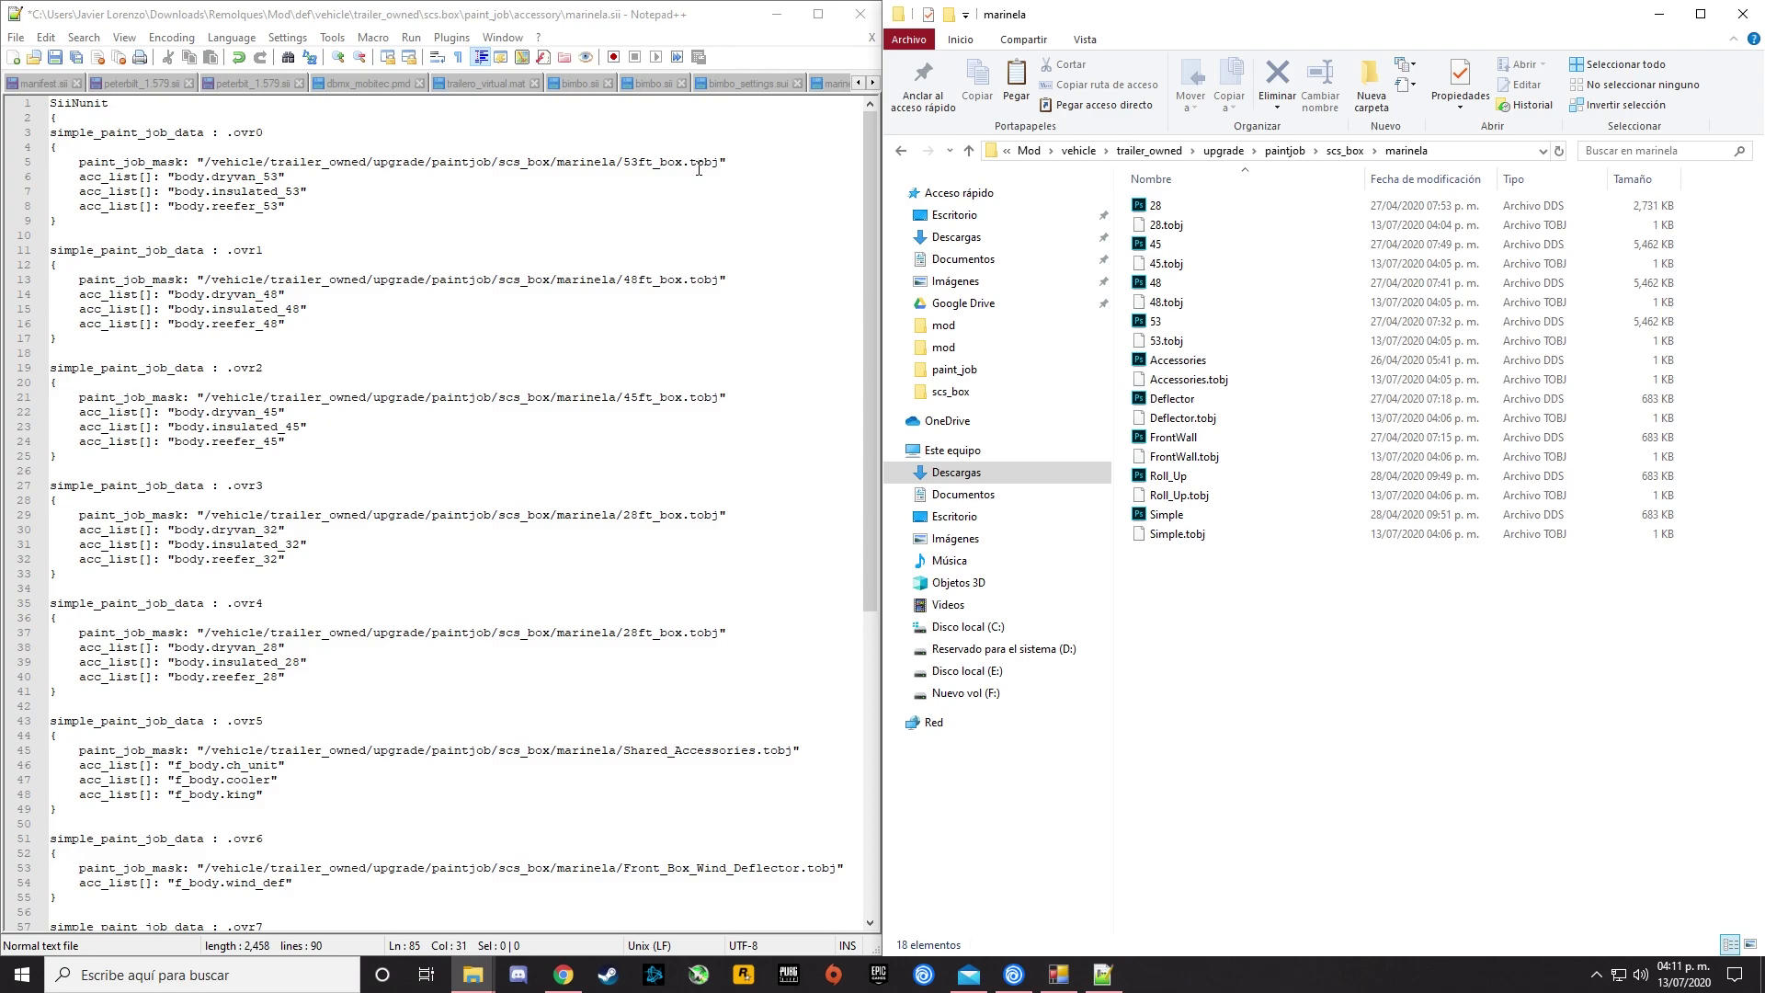
Shorten the texture file name in the .ovr0 paint_job_mask path to 53.tobj.
double_click(641, 161)
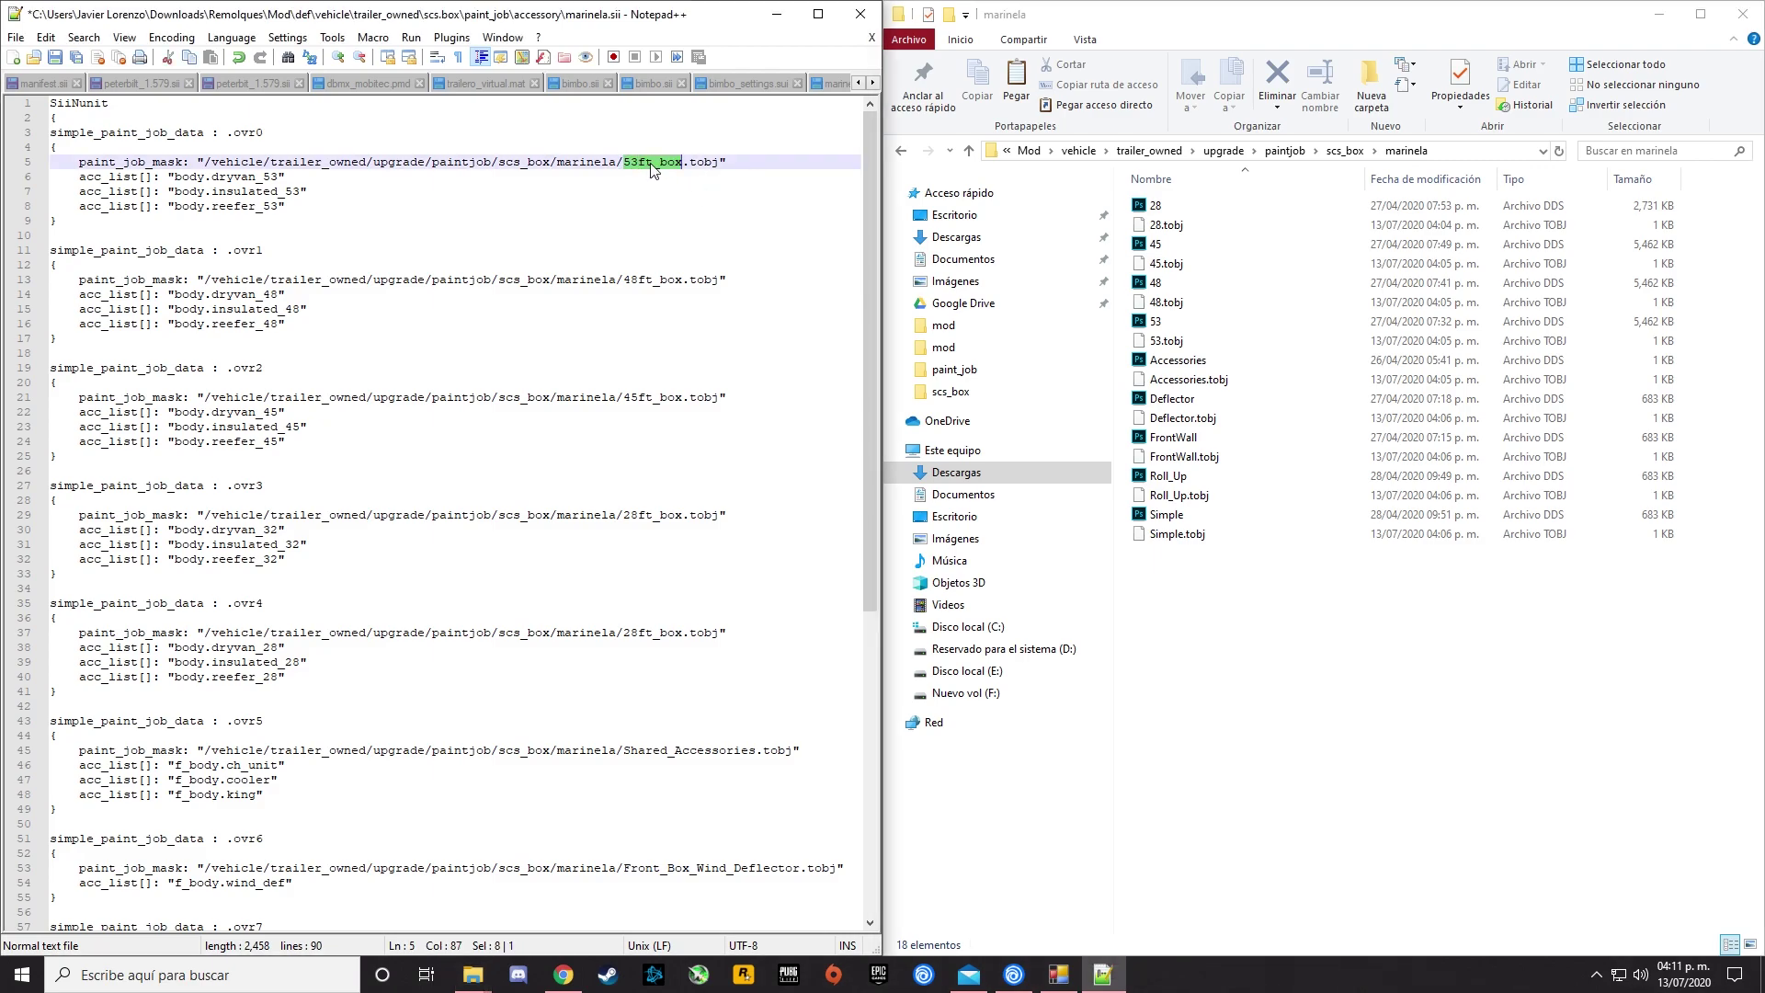
click(681, 165)
key(BackSpace)
key(BackSpace)
key(BackSpace)
key(BackSpace)
key(BackSpace)
key(BackSpace)
key(Return)
key(BackSpace)
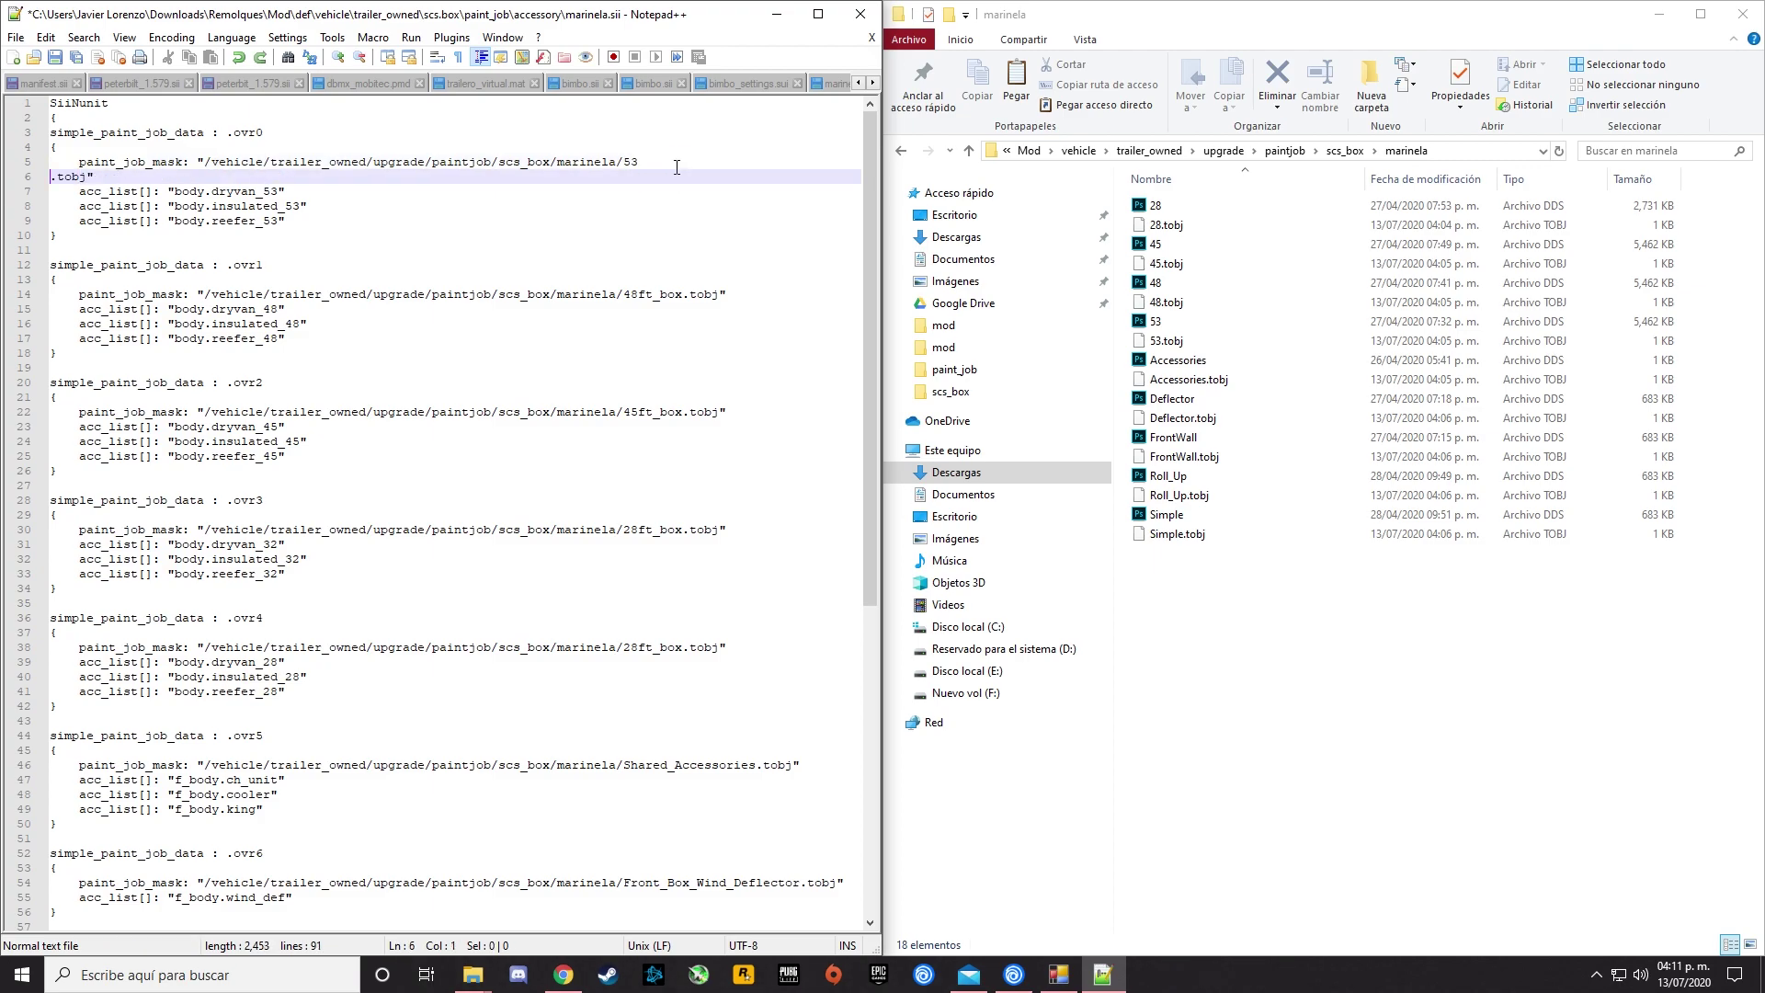
key(BackSpace)
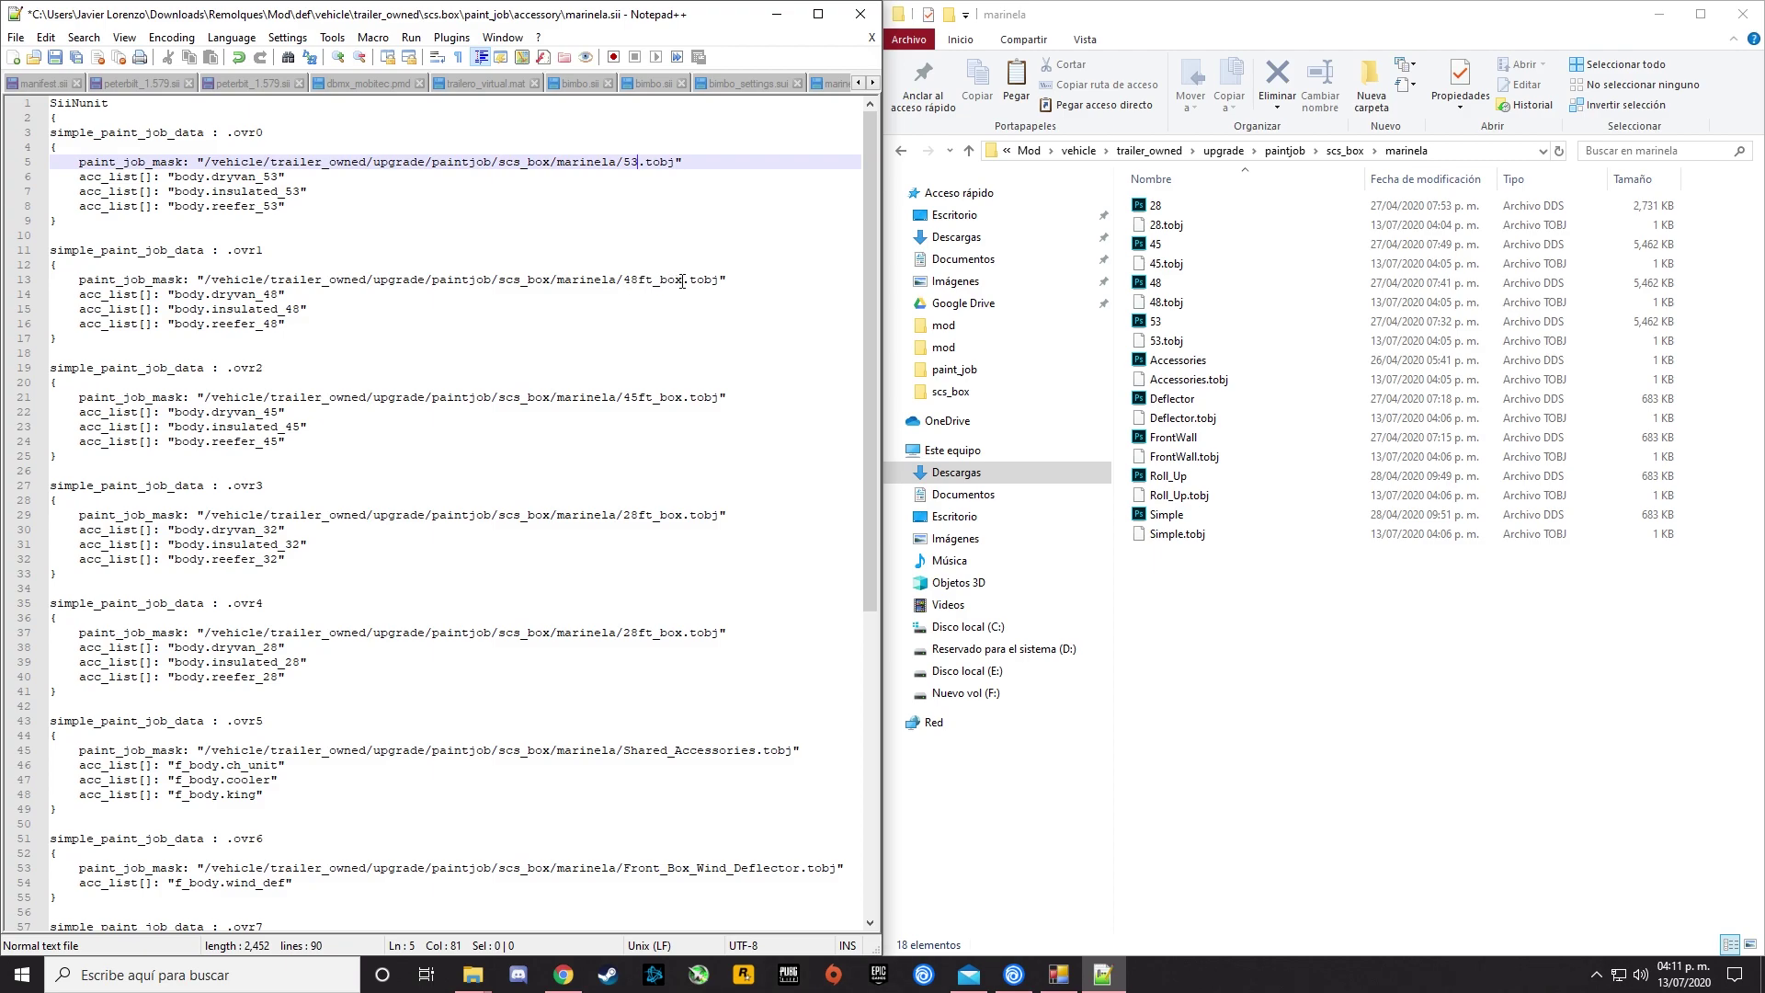
Shorten the texture file name in the .ovr1 paint_job_mask path to 48.tobj.
click(682, 282)
key(BackSpace)
key(BackSpace)
key(BackSpace)
key(BackSpace)
key(BackSpace)
key(BackSpace)
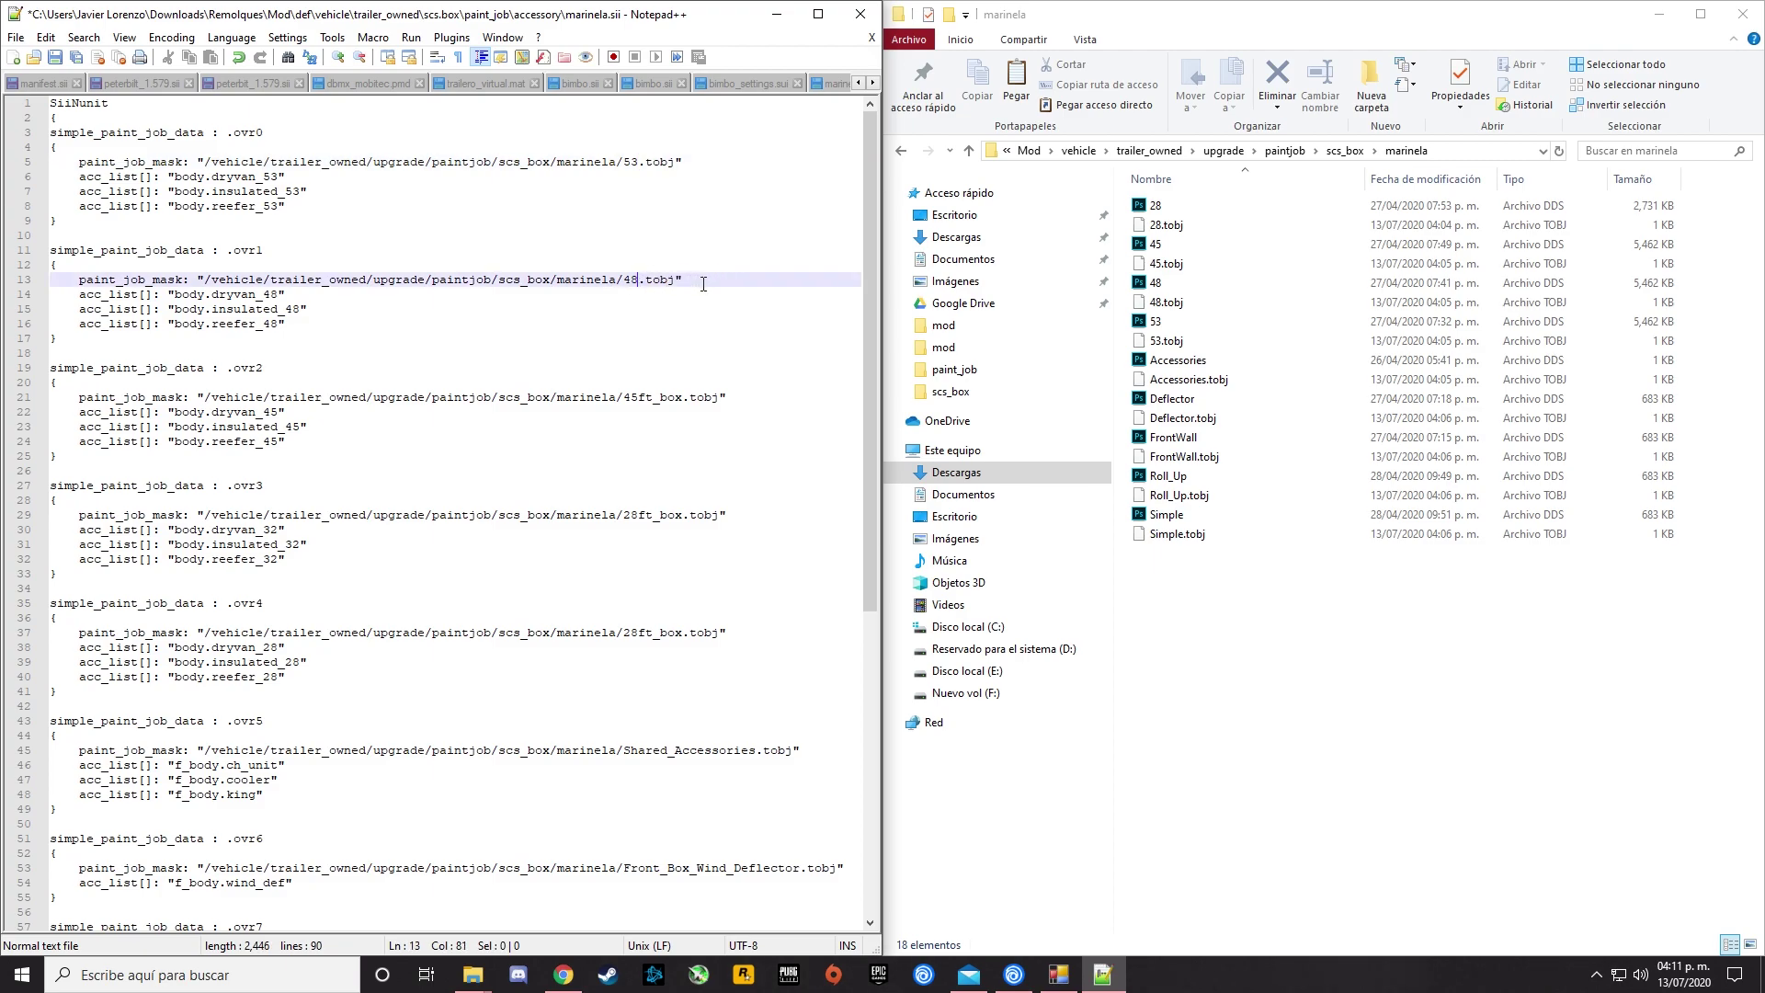
Shorten the texture file name in the .ovr2 paint_job_mask path to 45.tobj.
click(684, 397)
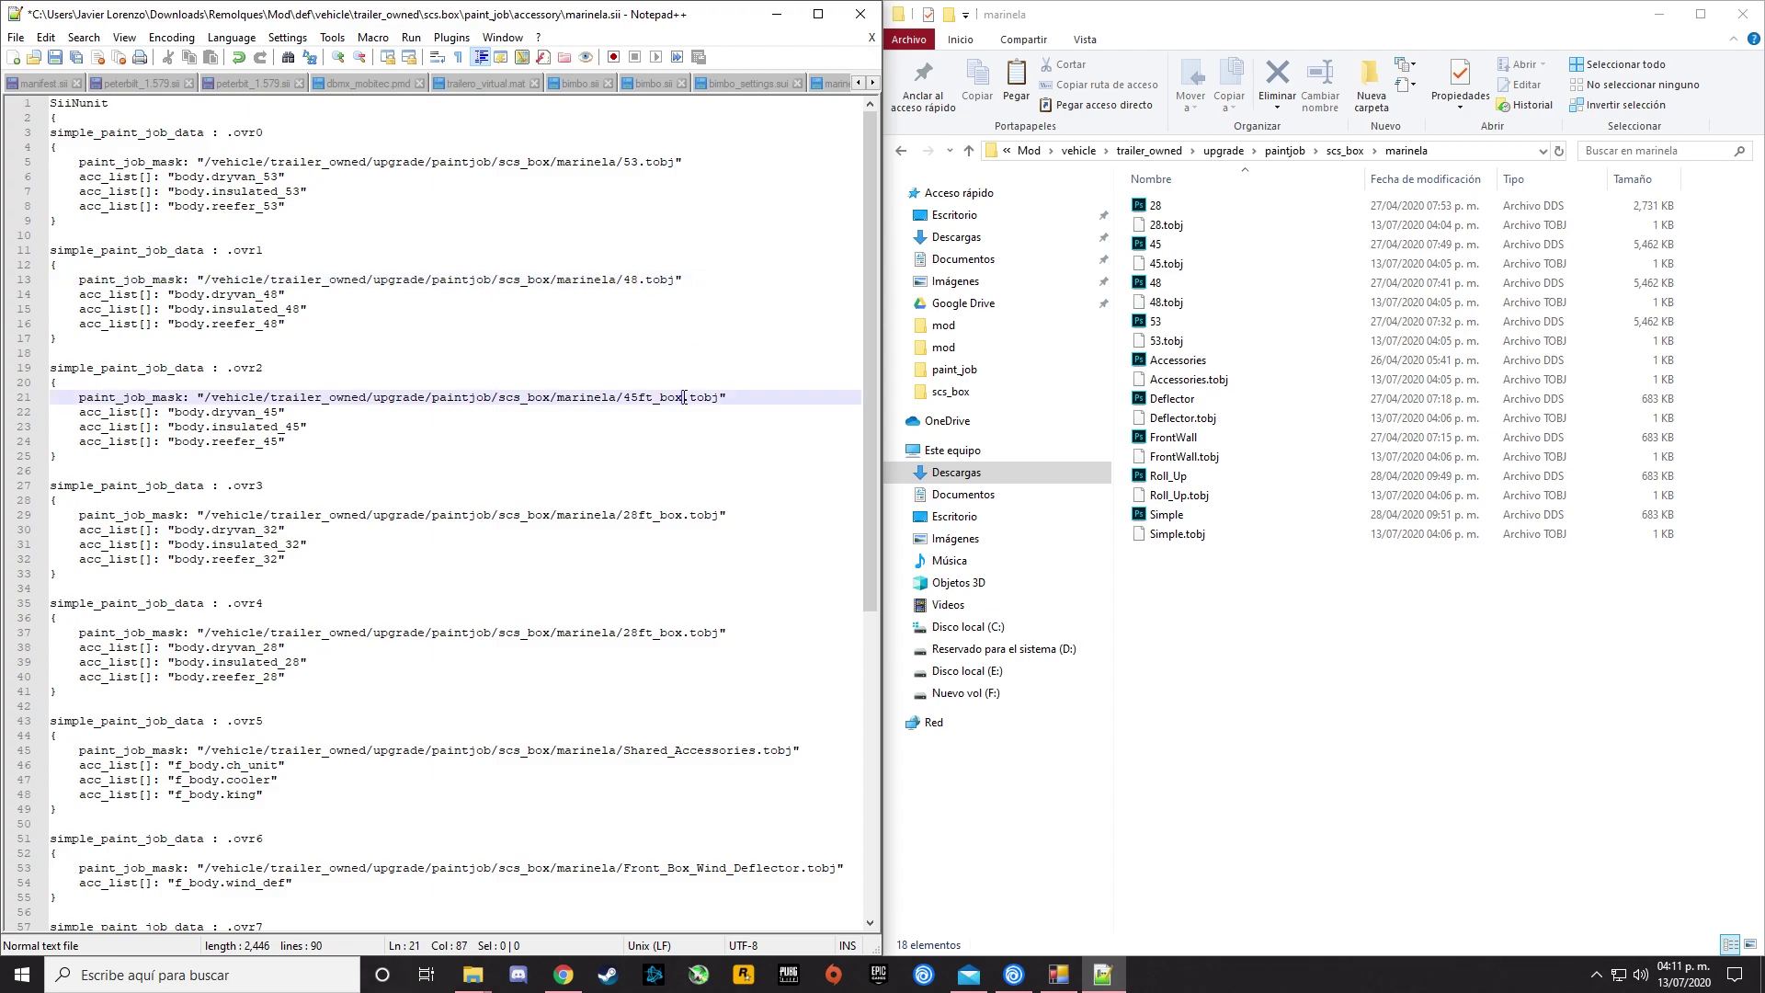
key(BackSpace)
key(BackSpace)
key(BackSpace)
key(BackSpace)
key(BackSpace)
key(BackSpace)
Shorten the texture file name in the .ovr3 paint_job_mask path to 28.tobj.
click(669, 517)
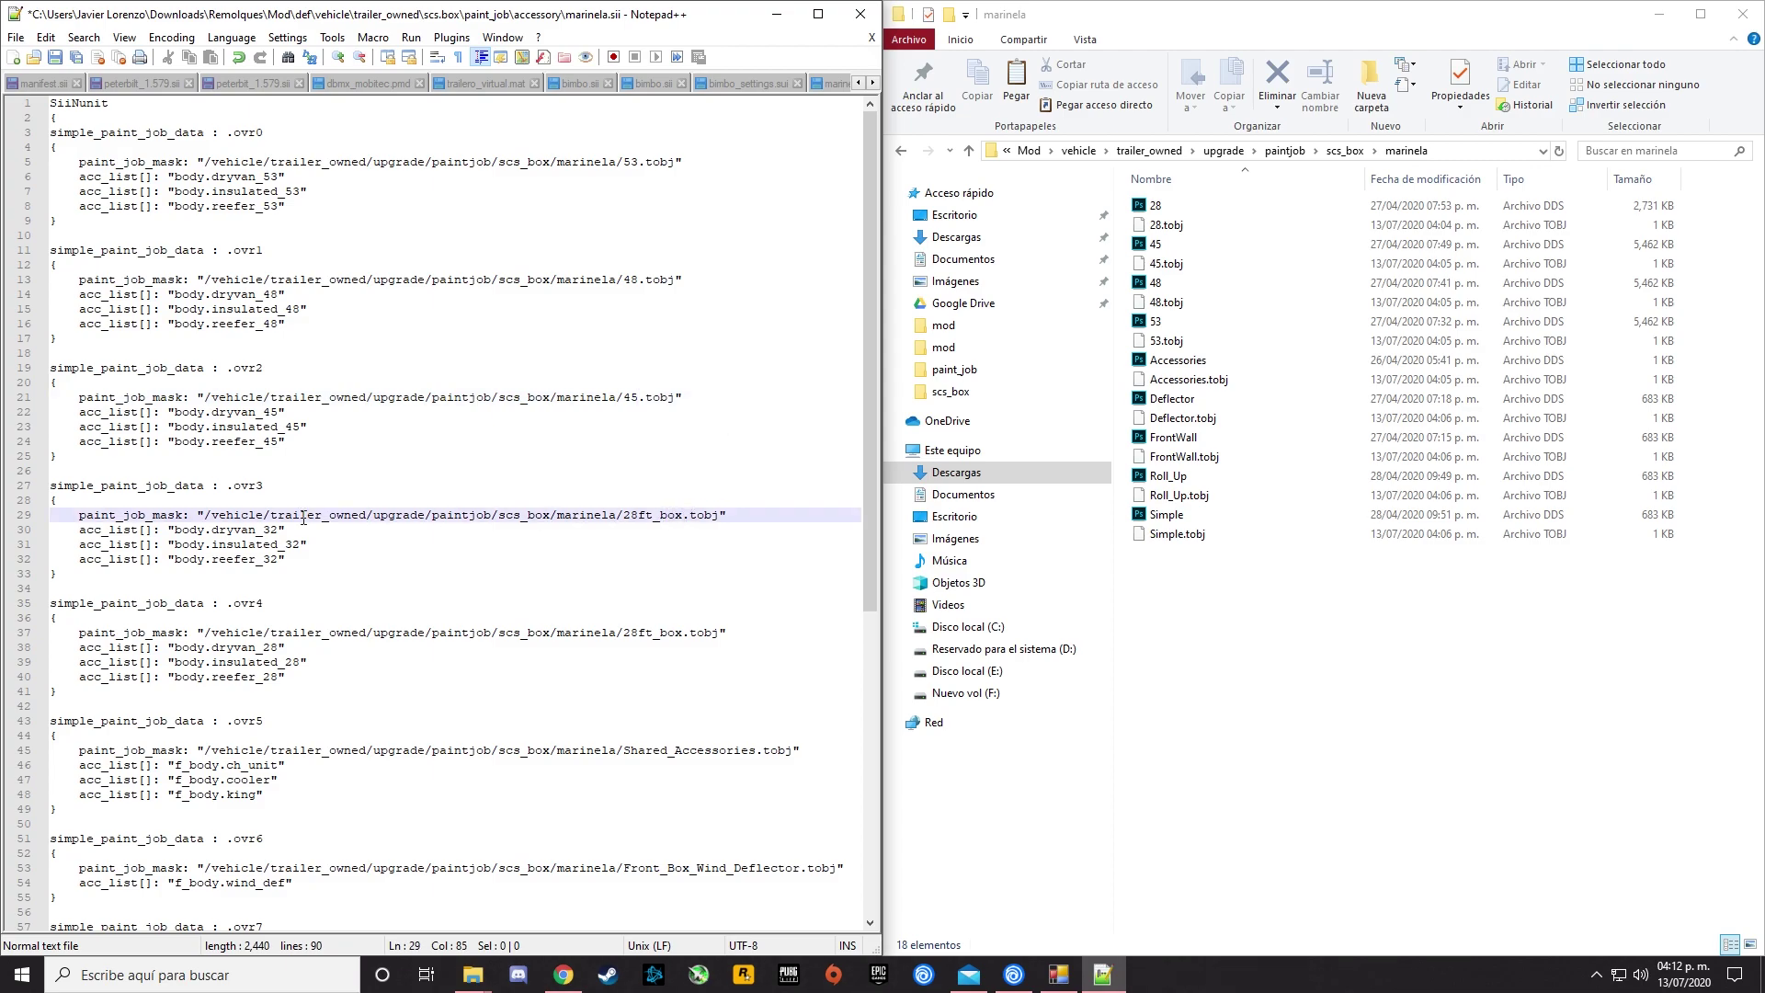
drag(297, 570, 63, 518)
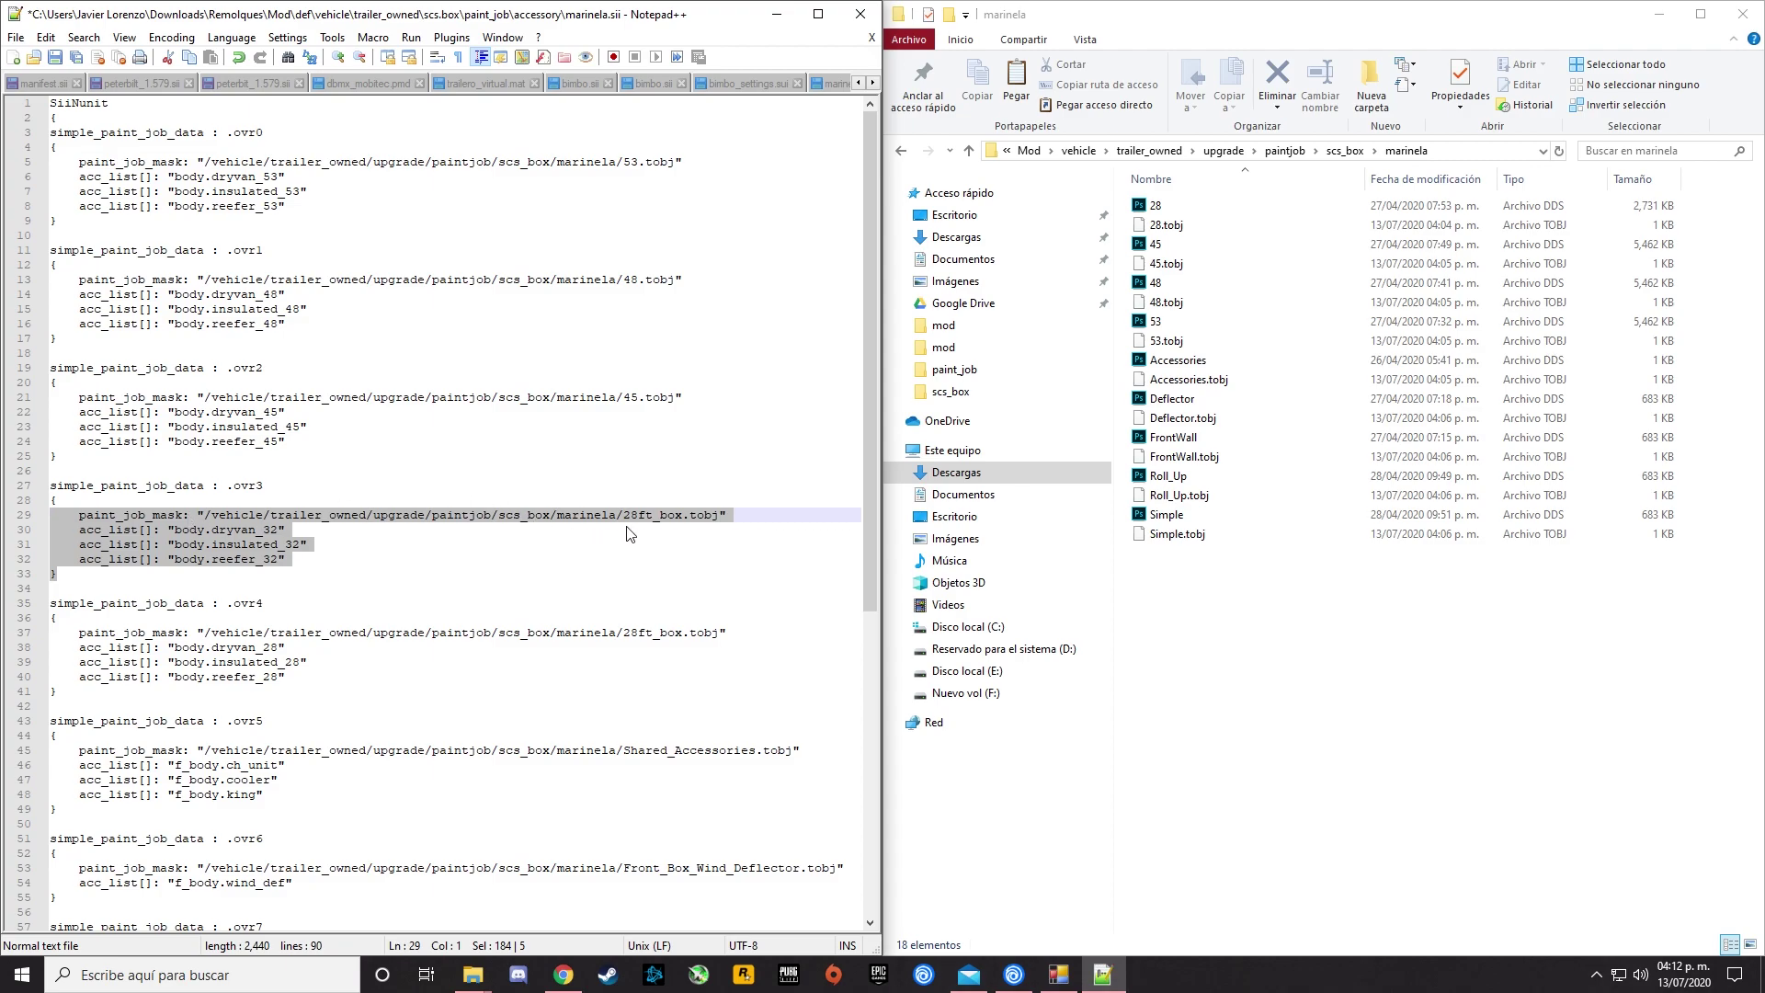
click(679, 517)
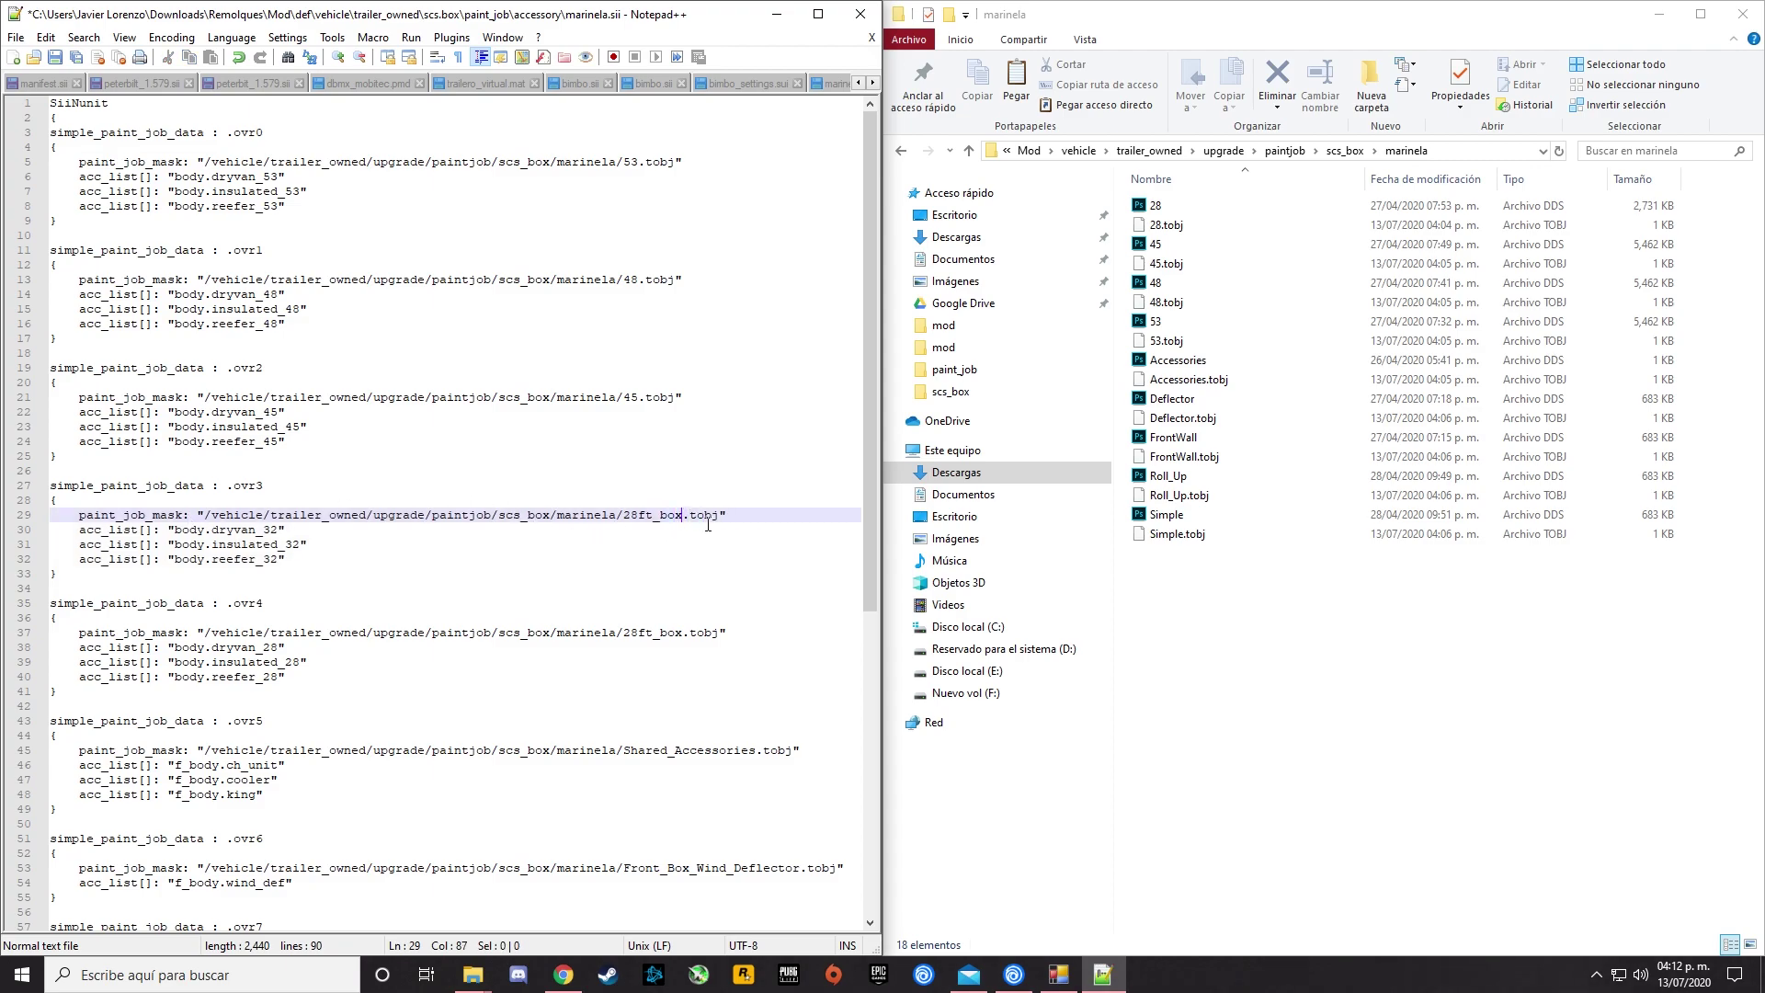
key(BackSpace)
key(BackSpace)
key(BackSpace)
key(BackSpace)
key(BackSpace)
key(BackSpace)
Shorten the texture file name in the .ovr4 paint_job_mask path to 28.tobj.
click(356, 674)
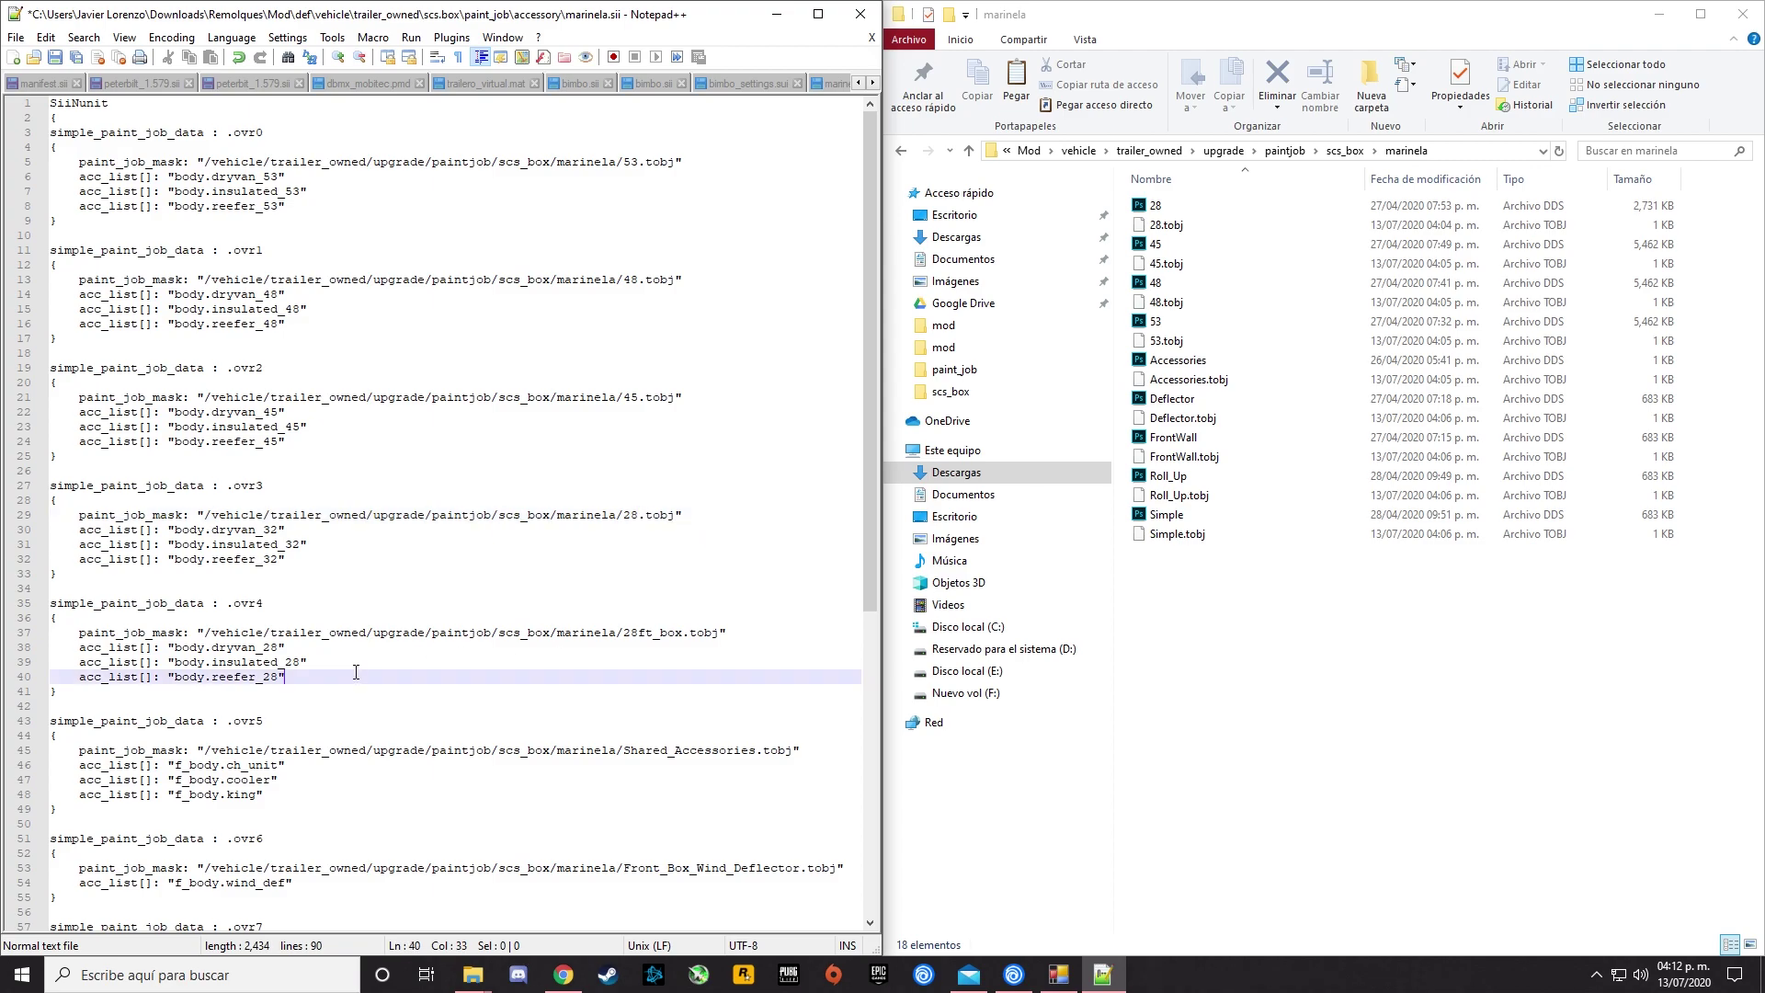
click(684, 634)
key(BackSpace)
key(BackSpace)
key(BackSpace)
key(BackSpace)
key(BackSpace)
key(BackSpace)
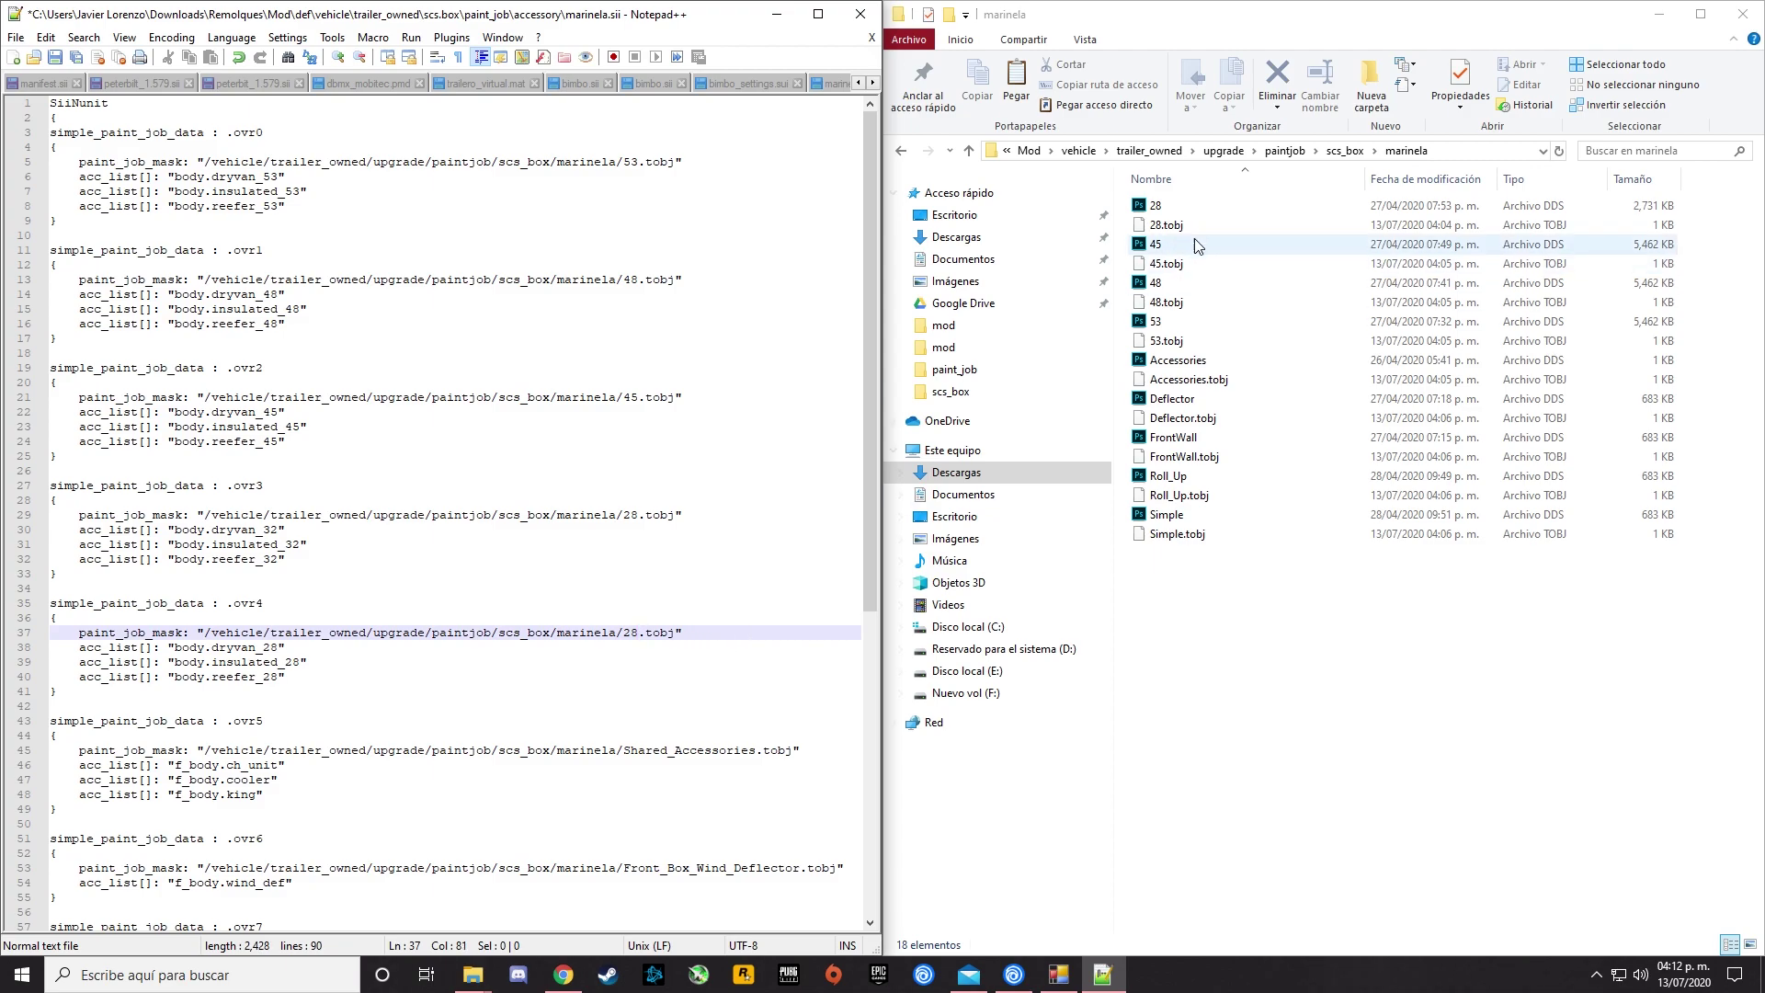
Remove the Shared_ prefix in the .ovr5 paint_job_mask path so it points to Accessories.tobj.
click(658, 717)
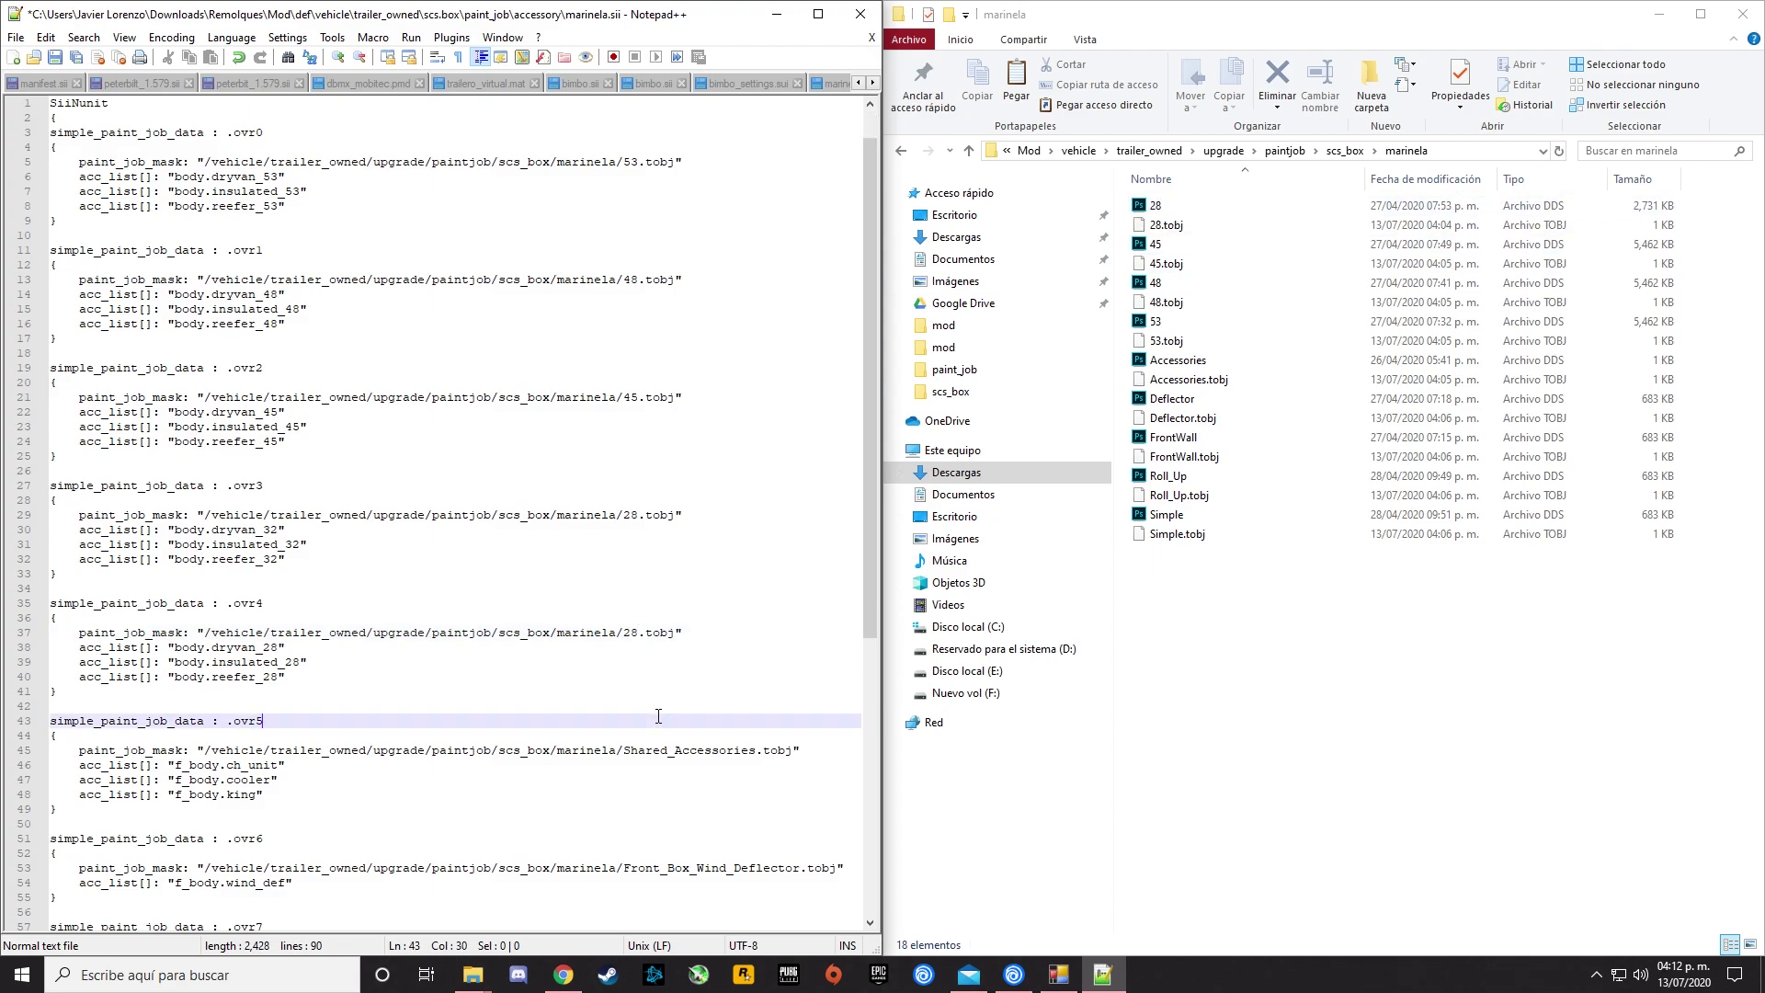
scroll(719, 690, down, 2)
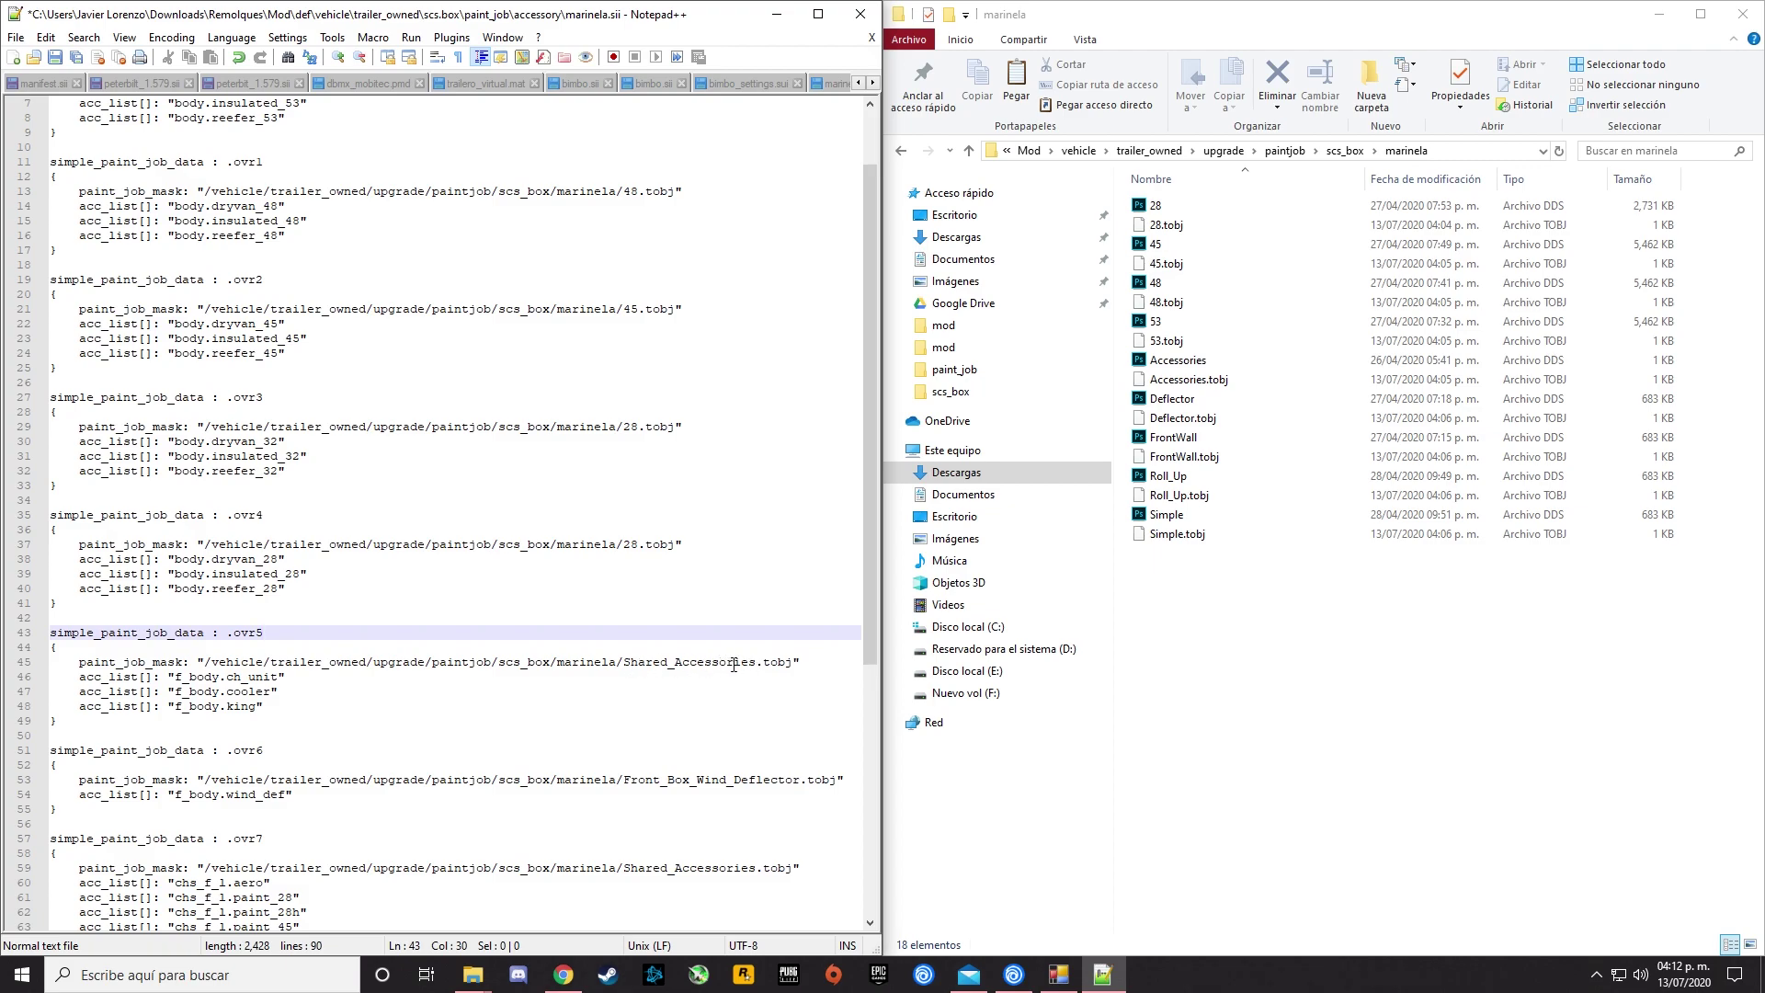
click(684, 666)
key(BackSpace)
key(BackSpace)
key(BackSpace)
key(BackSpace)
key(BackSpace)
key(BackSpace)
key(BackSpace)
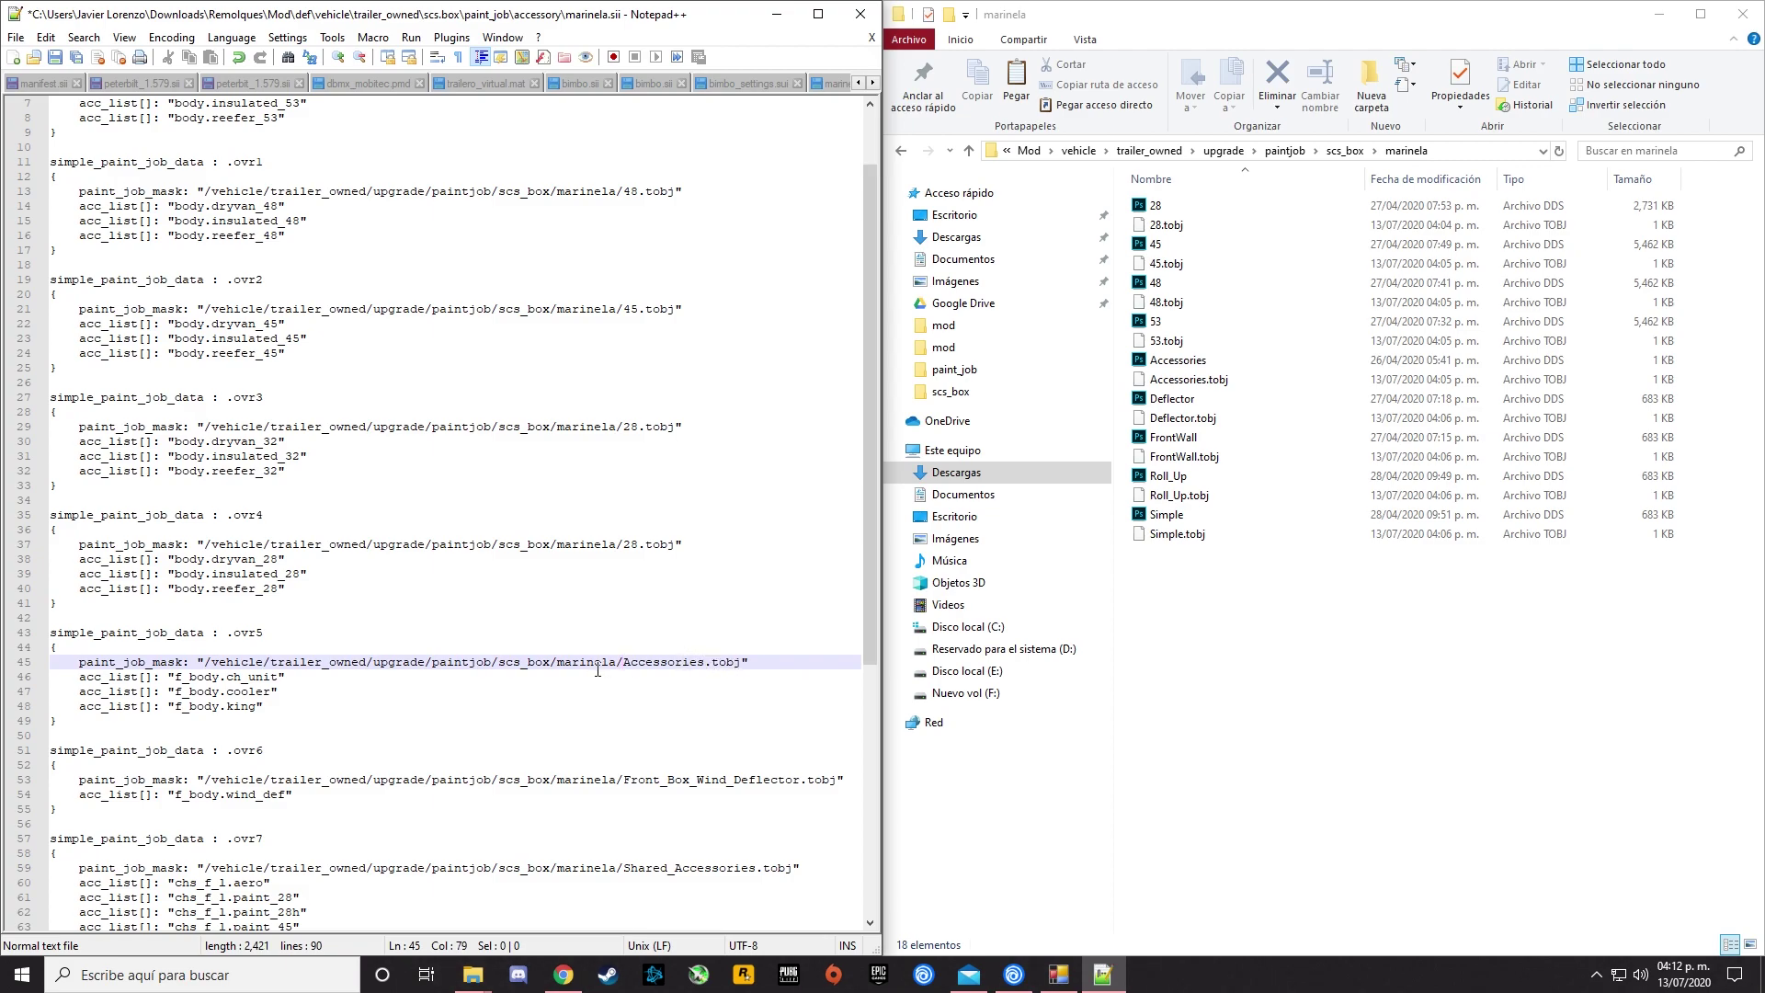
Remove the Front_Box_Wind_ prefix in the .ovr6 paint_job_mask path so it points to Deflector.tobj.
scroll(623, 692, down, 4)
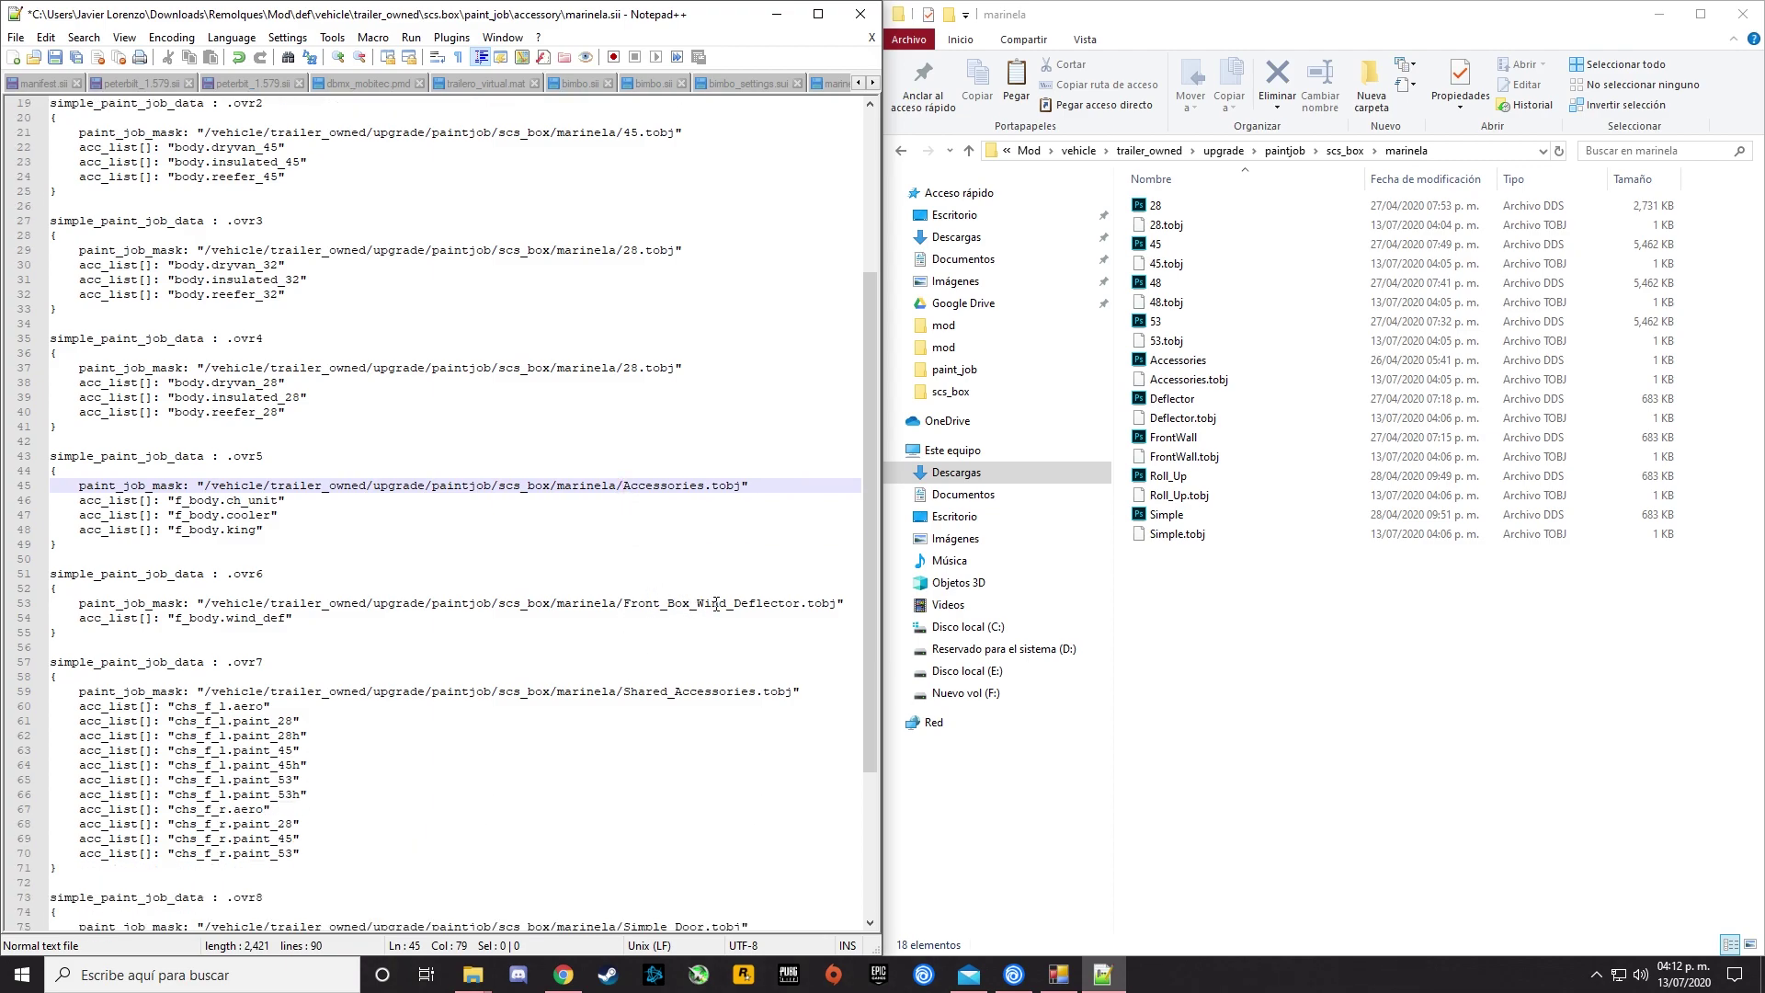
scroll(637, 607, down, 1)
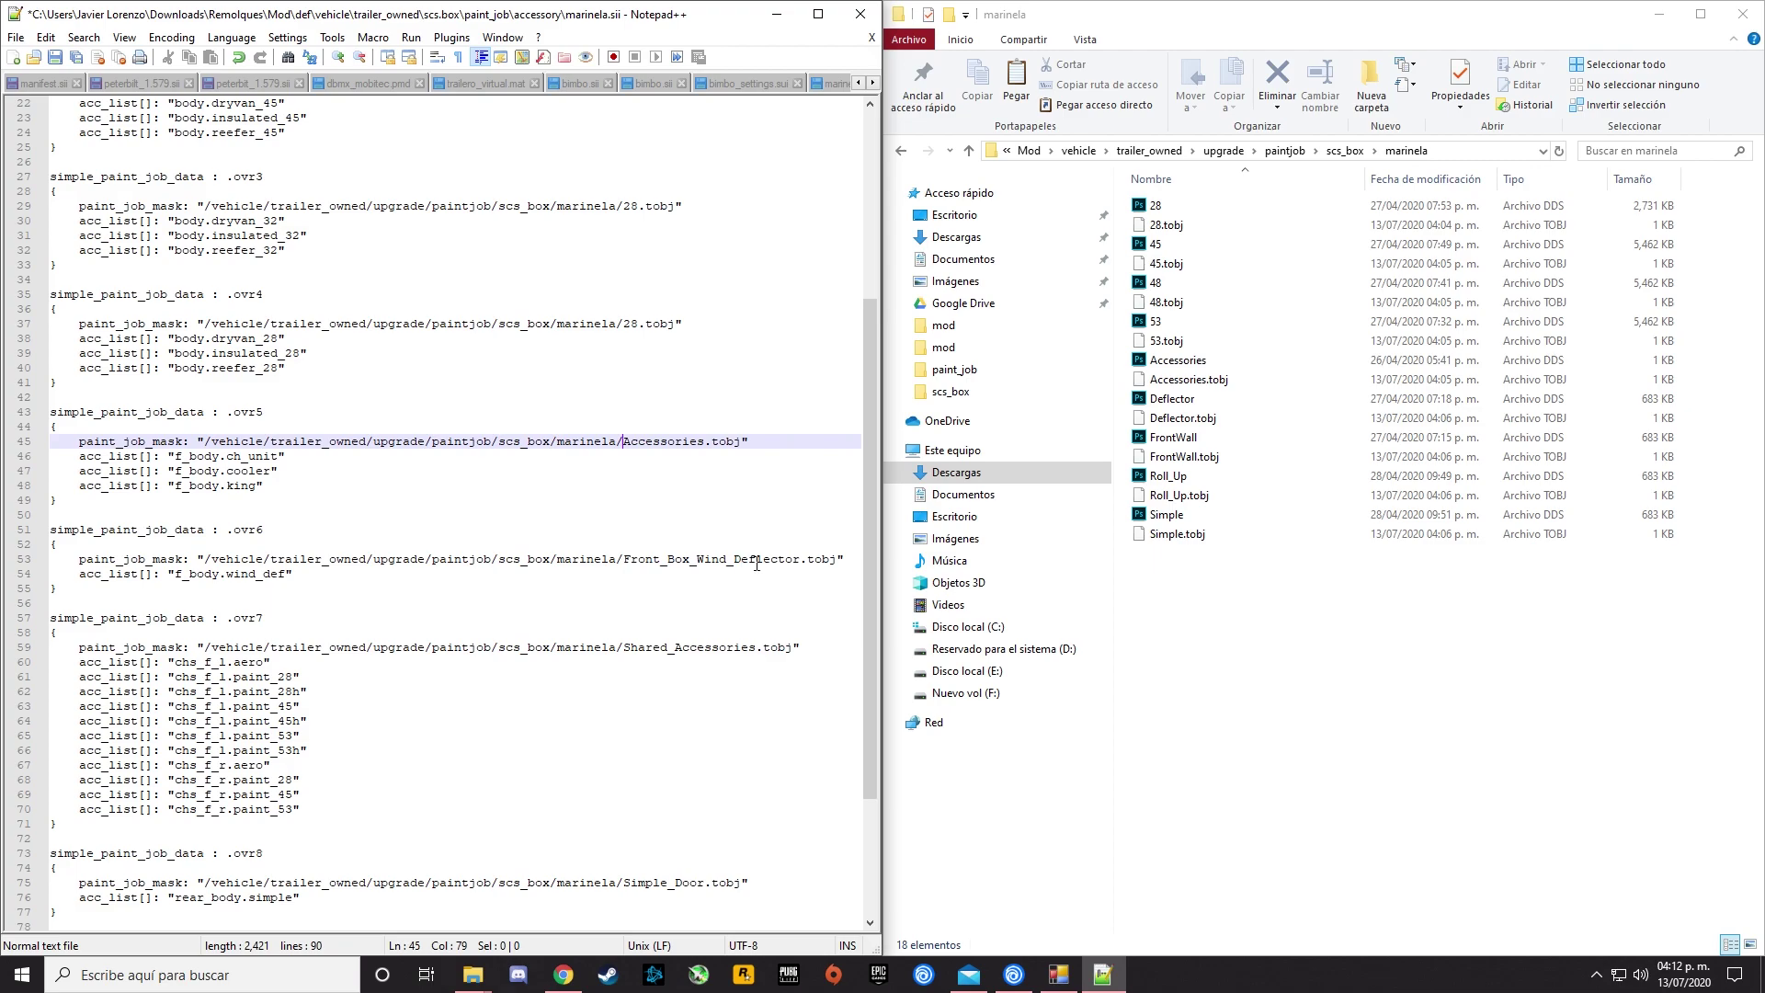
click(1172, 399)
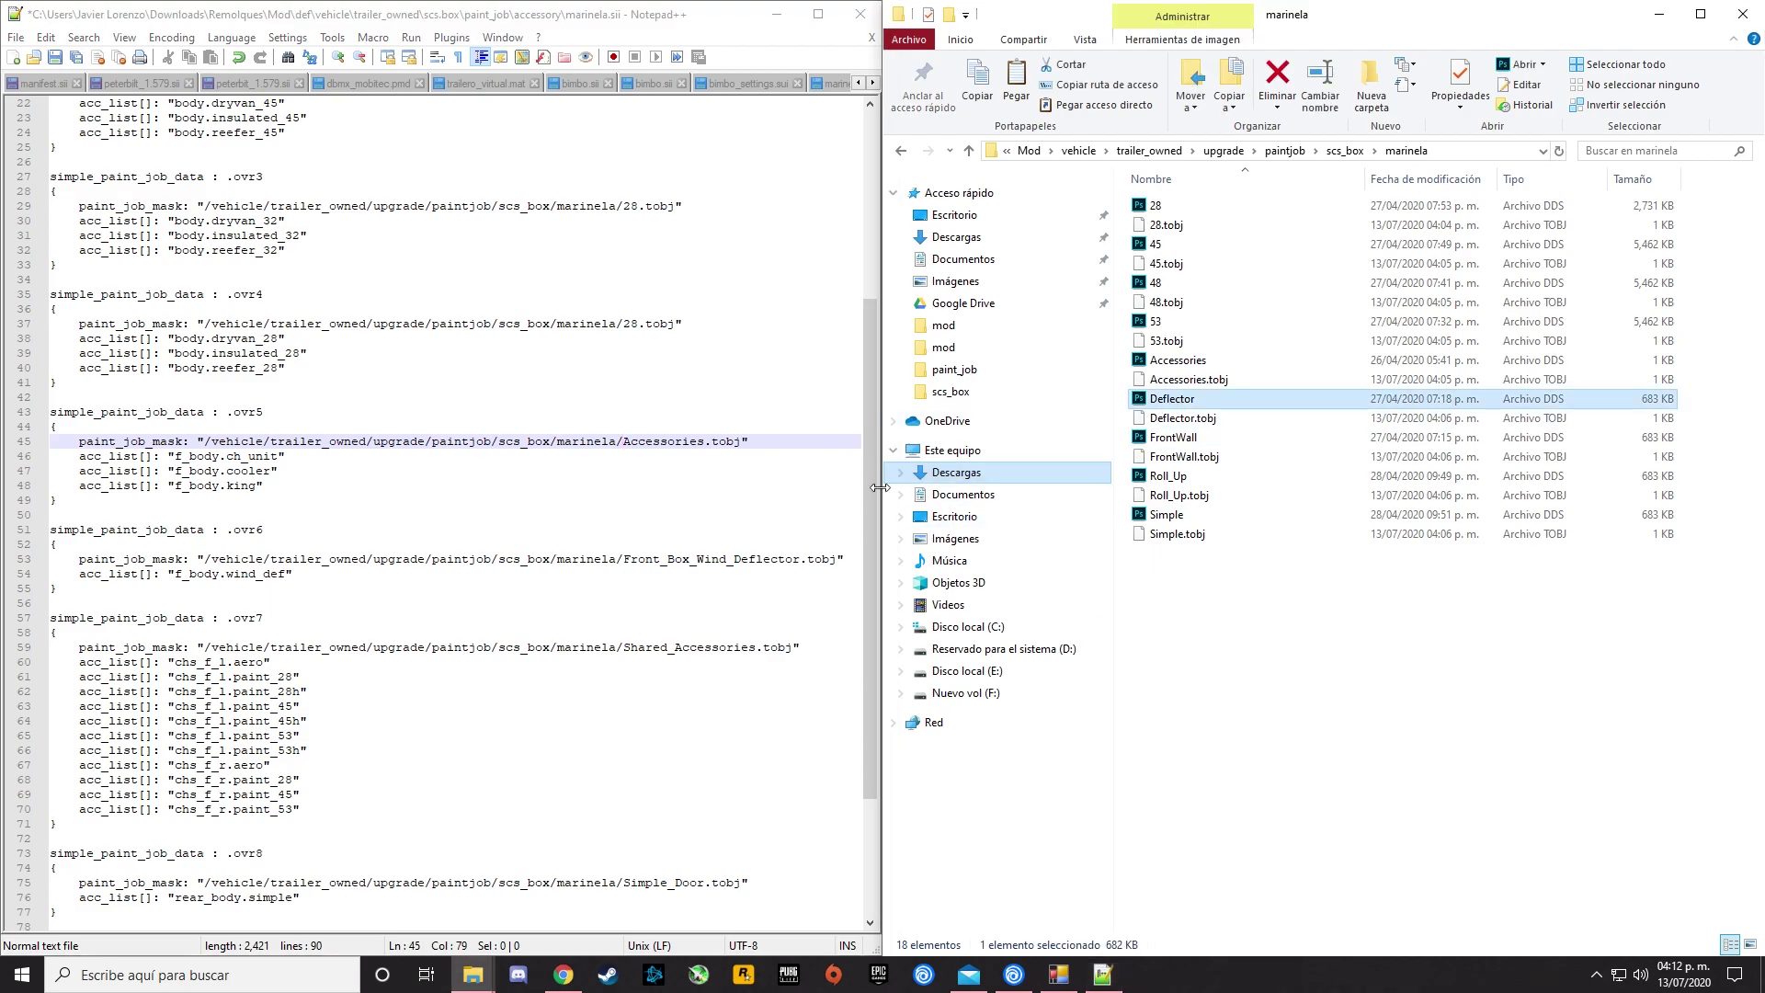
key(Left)
key(BackSpace)
key(BackSpace)
key(BackSpace)
key(BackSpace)
key(BackSpace)
key(BackSpace)
key(BackSpace)
key(BackSpace)
key(BackSpace)
key(BackSpace)
key(BackSpace)
key(BackSpace)
key(BackSpace)
key(BackSpace)
key(BackSpace)
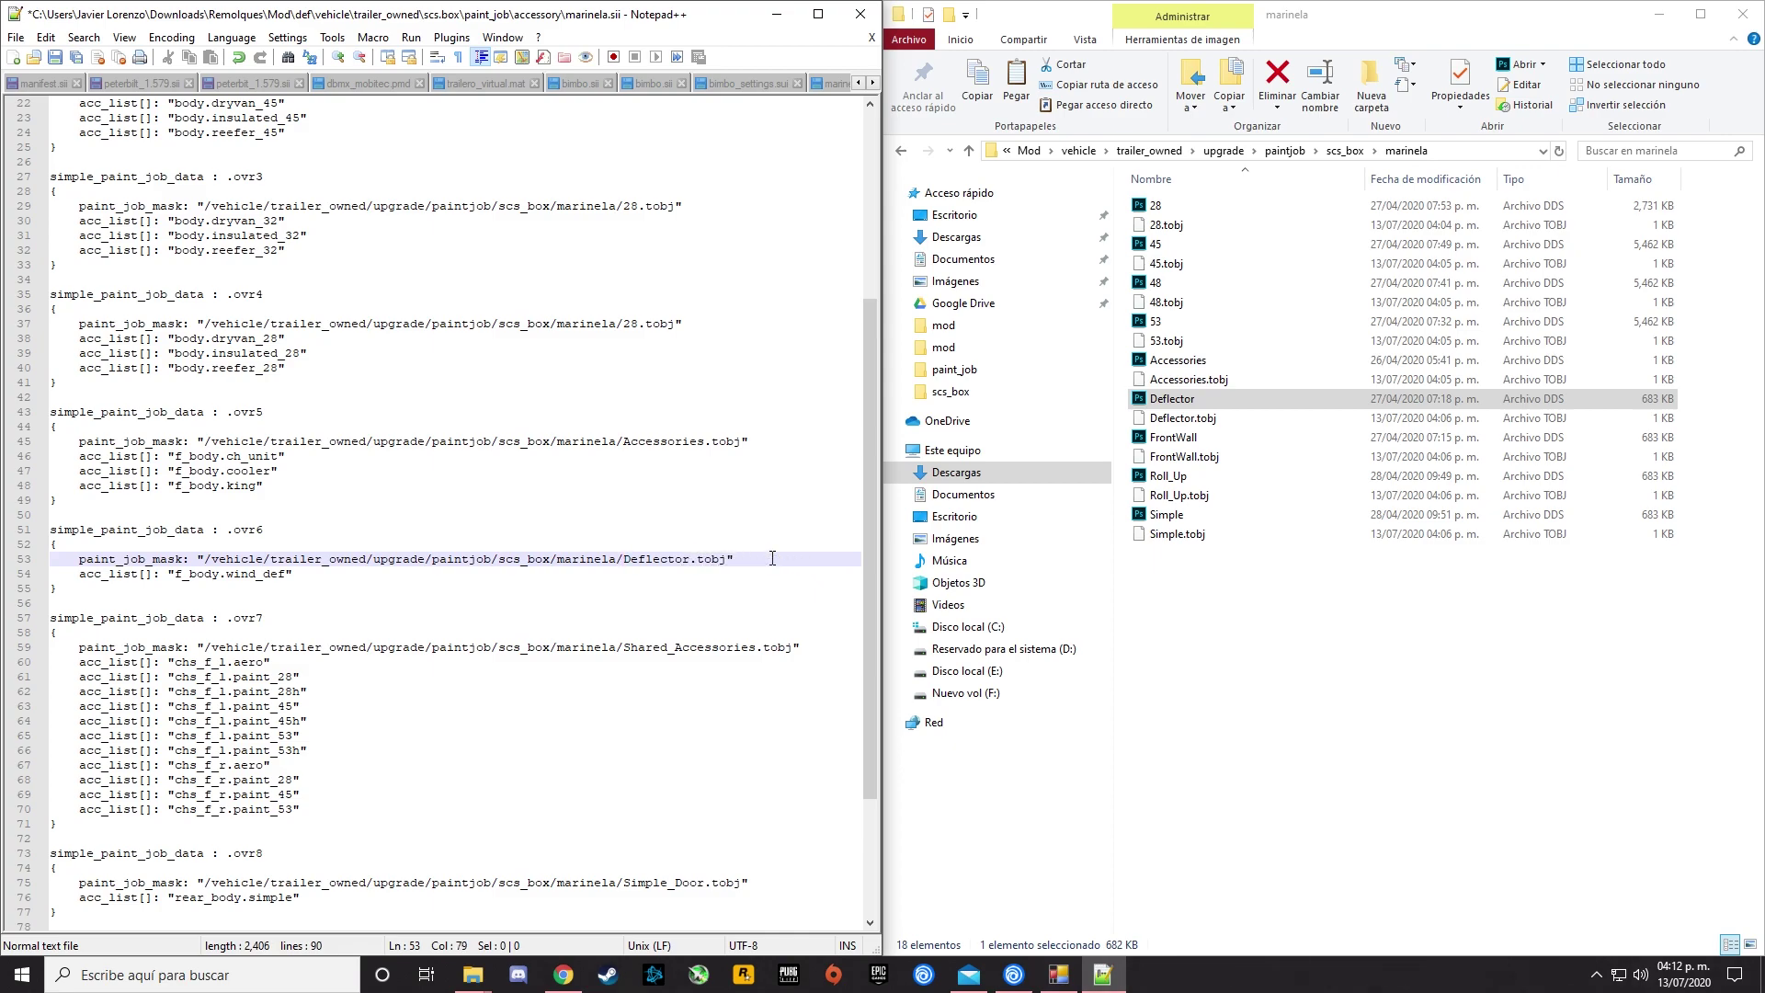
Remove the Shared_ prefix in the .ovr7 paint_job_mask path so it points to Accessories.tobj.
click(678, 652)
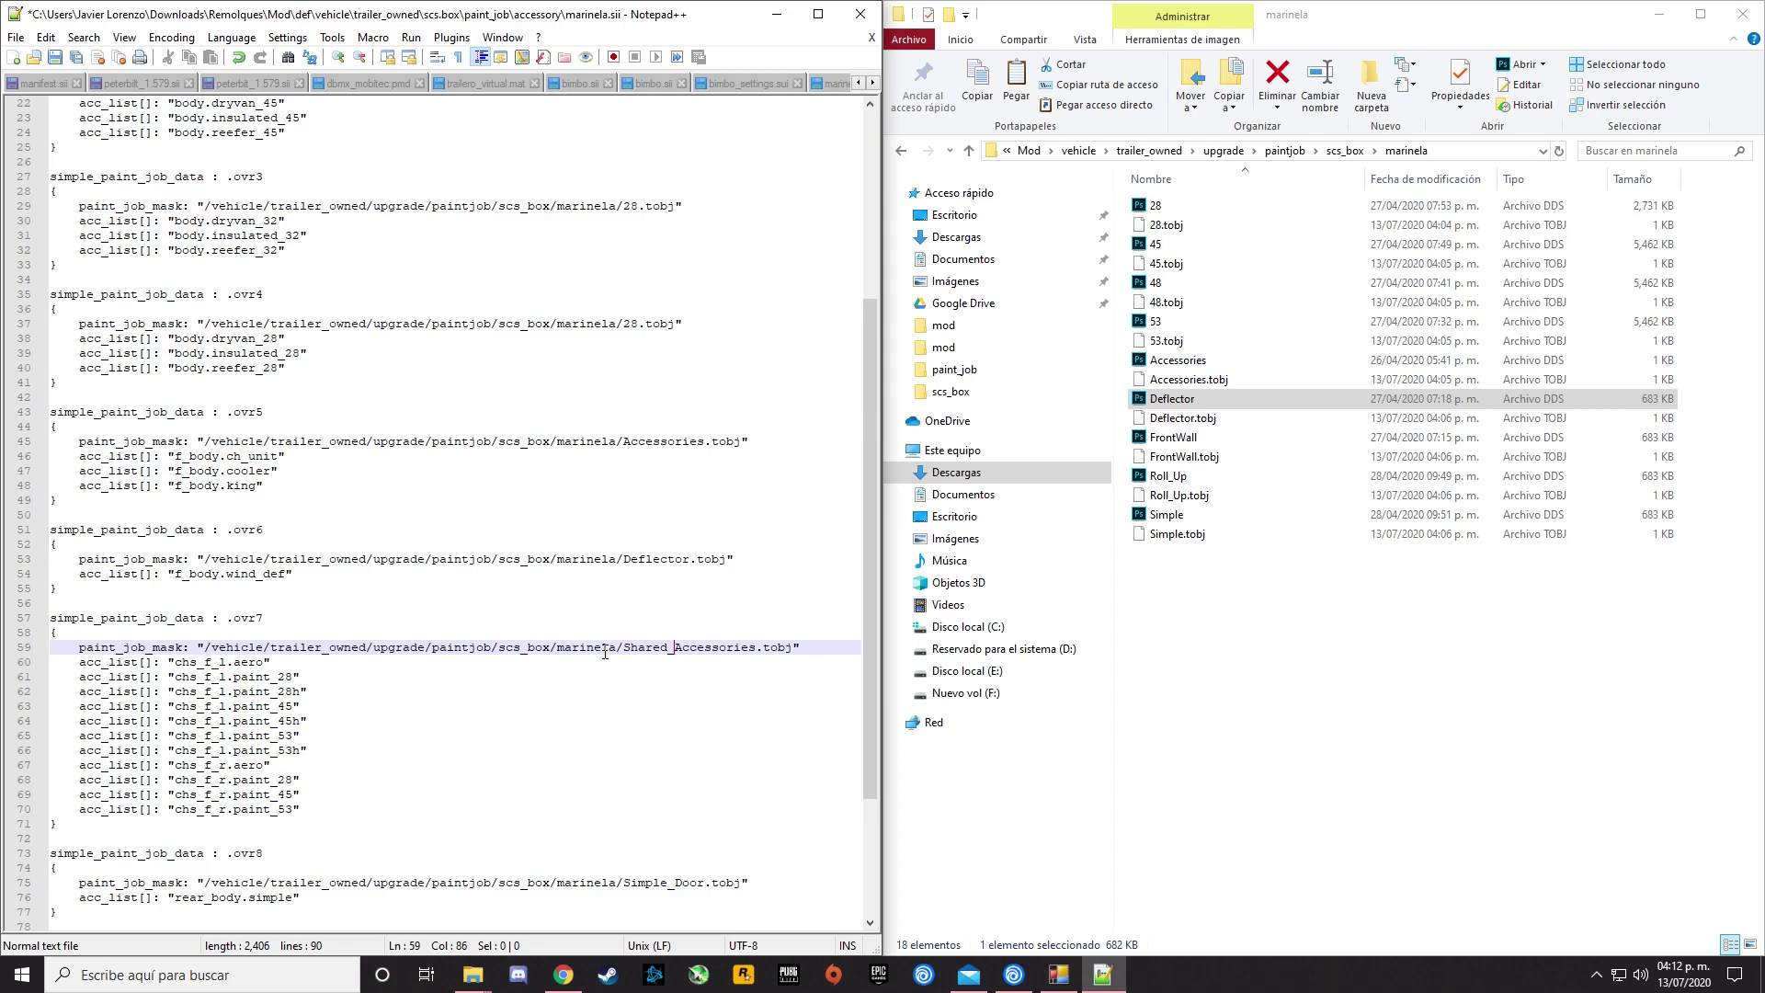
drag(629, 652, 759, 652)
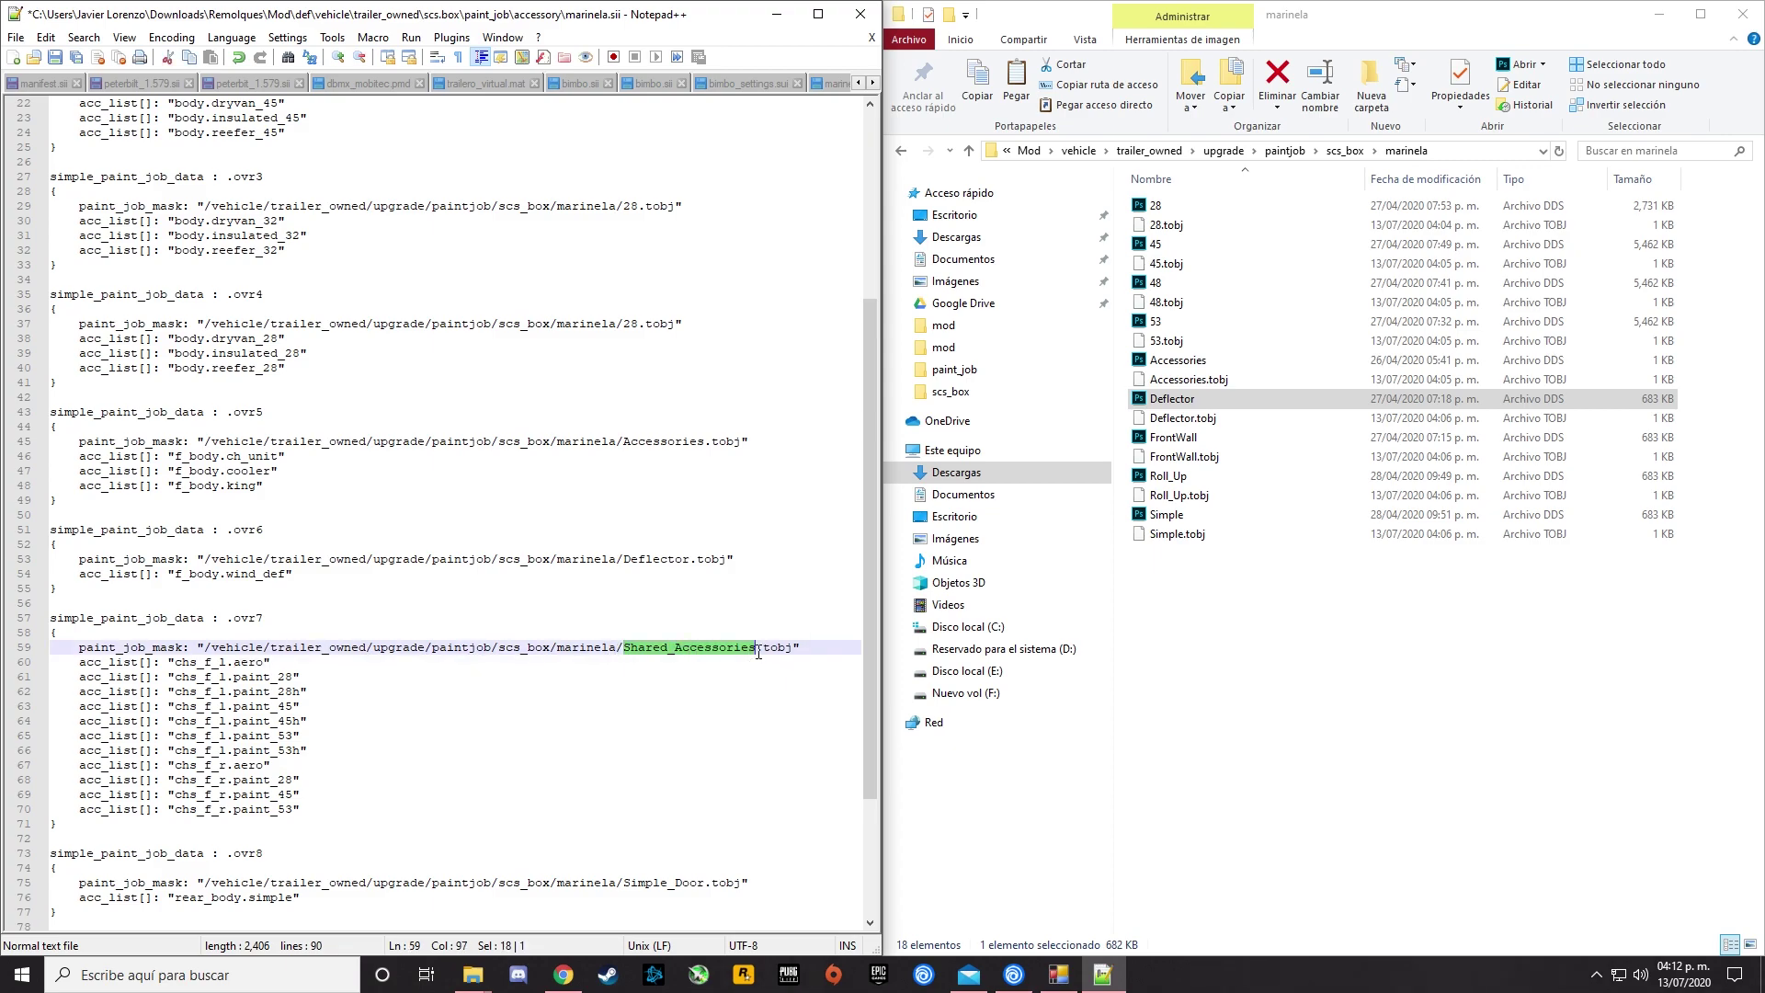
click(680, 652)
key(BackSpace)
key(BackSpace)
key(BackSpace)
key(BackSpace)
key(BackSpace)
key(BackSpace)
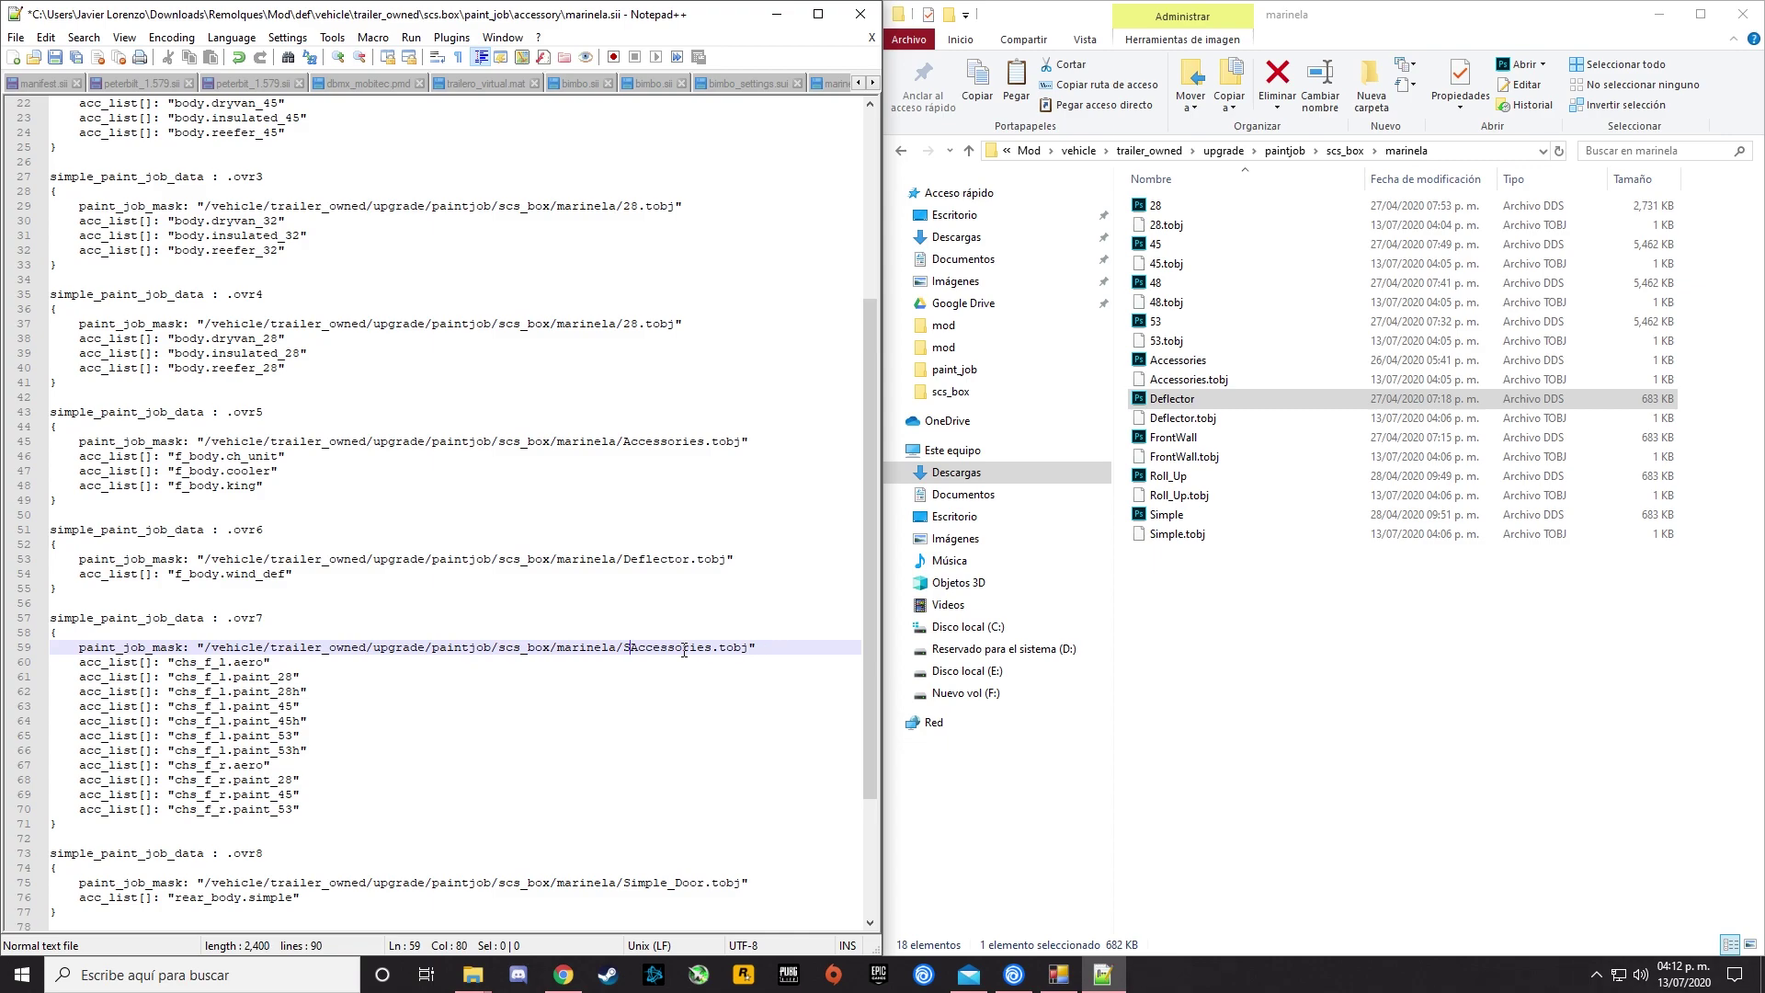
key(BackSpace)
Change the texture file names in the paint_job_mask paths to Simple.tobj for .ovr8 and FrontWall.tobj for .ovr9.
scroll(680, 651, down, 4)
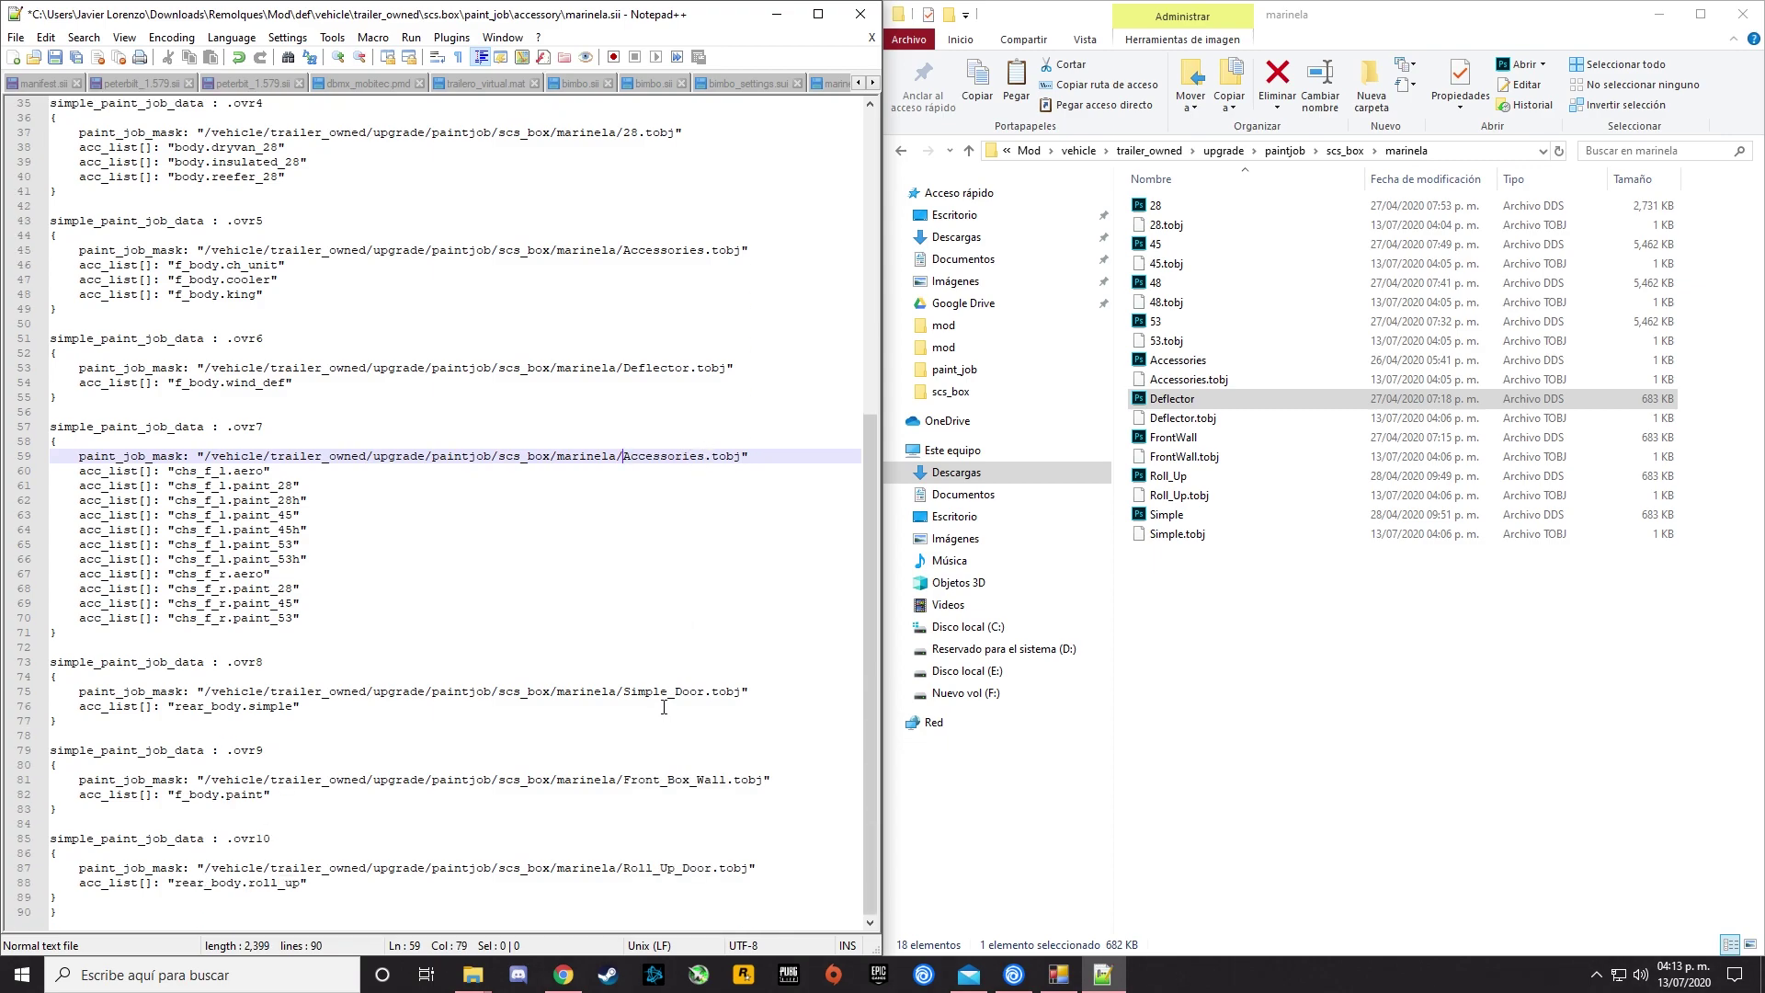
click(670, 692)
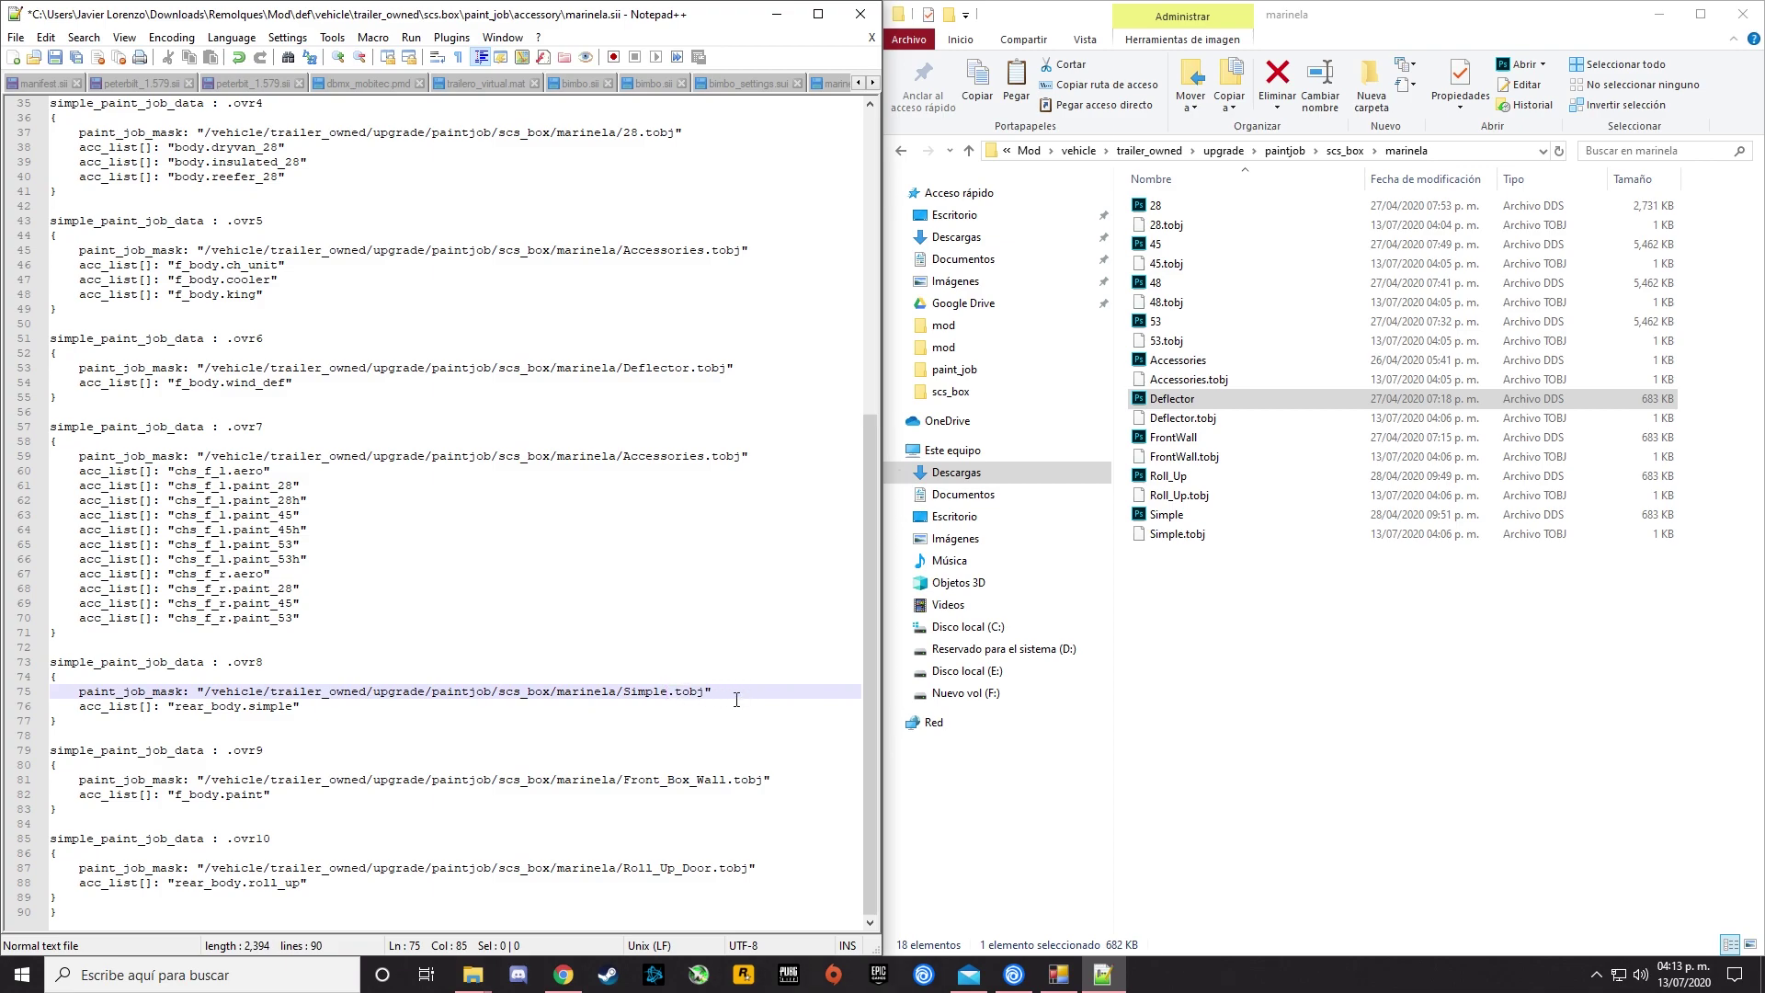
click(693, 782)
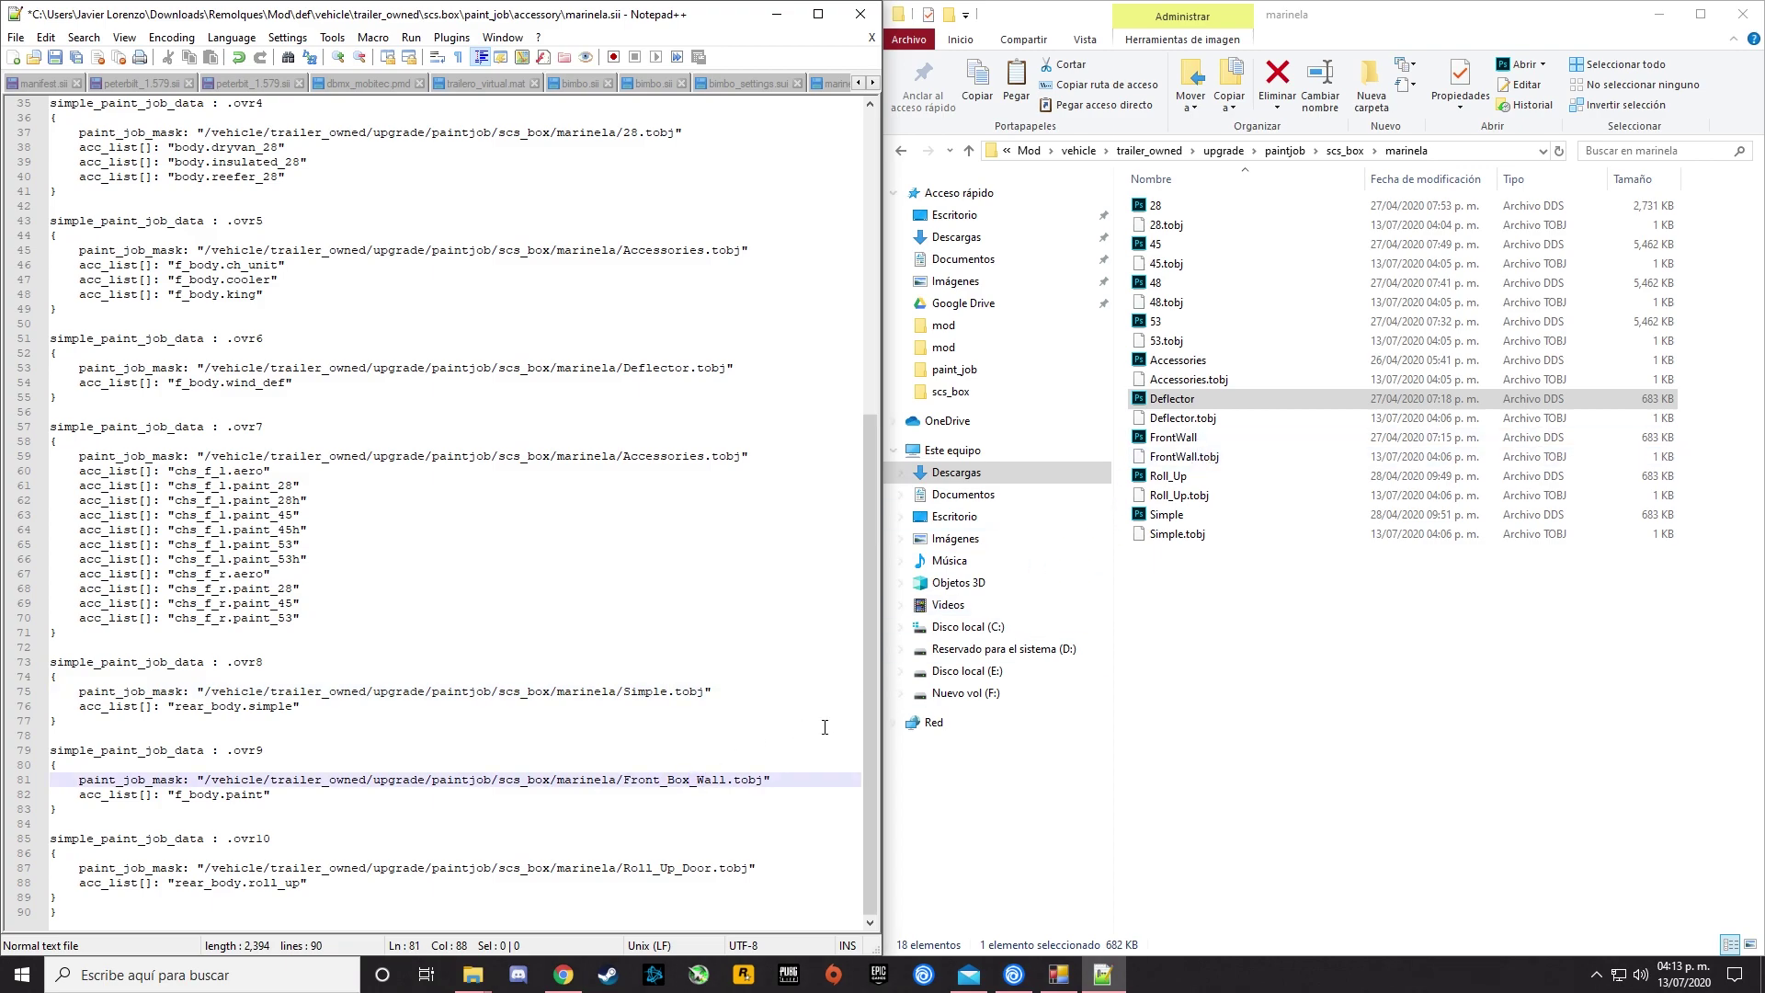
key(BackSpace)
key(BackSpace)
key(BackSpace)
key(BackSpace)
key(BackSpace)
Shorten the texture file name in the .ovr10 paint_job_mask path to Roll_Up.tobj.
click(699, 870)
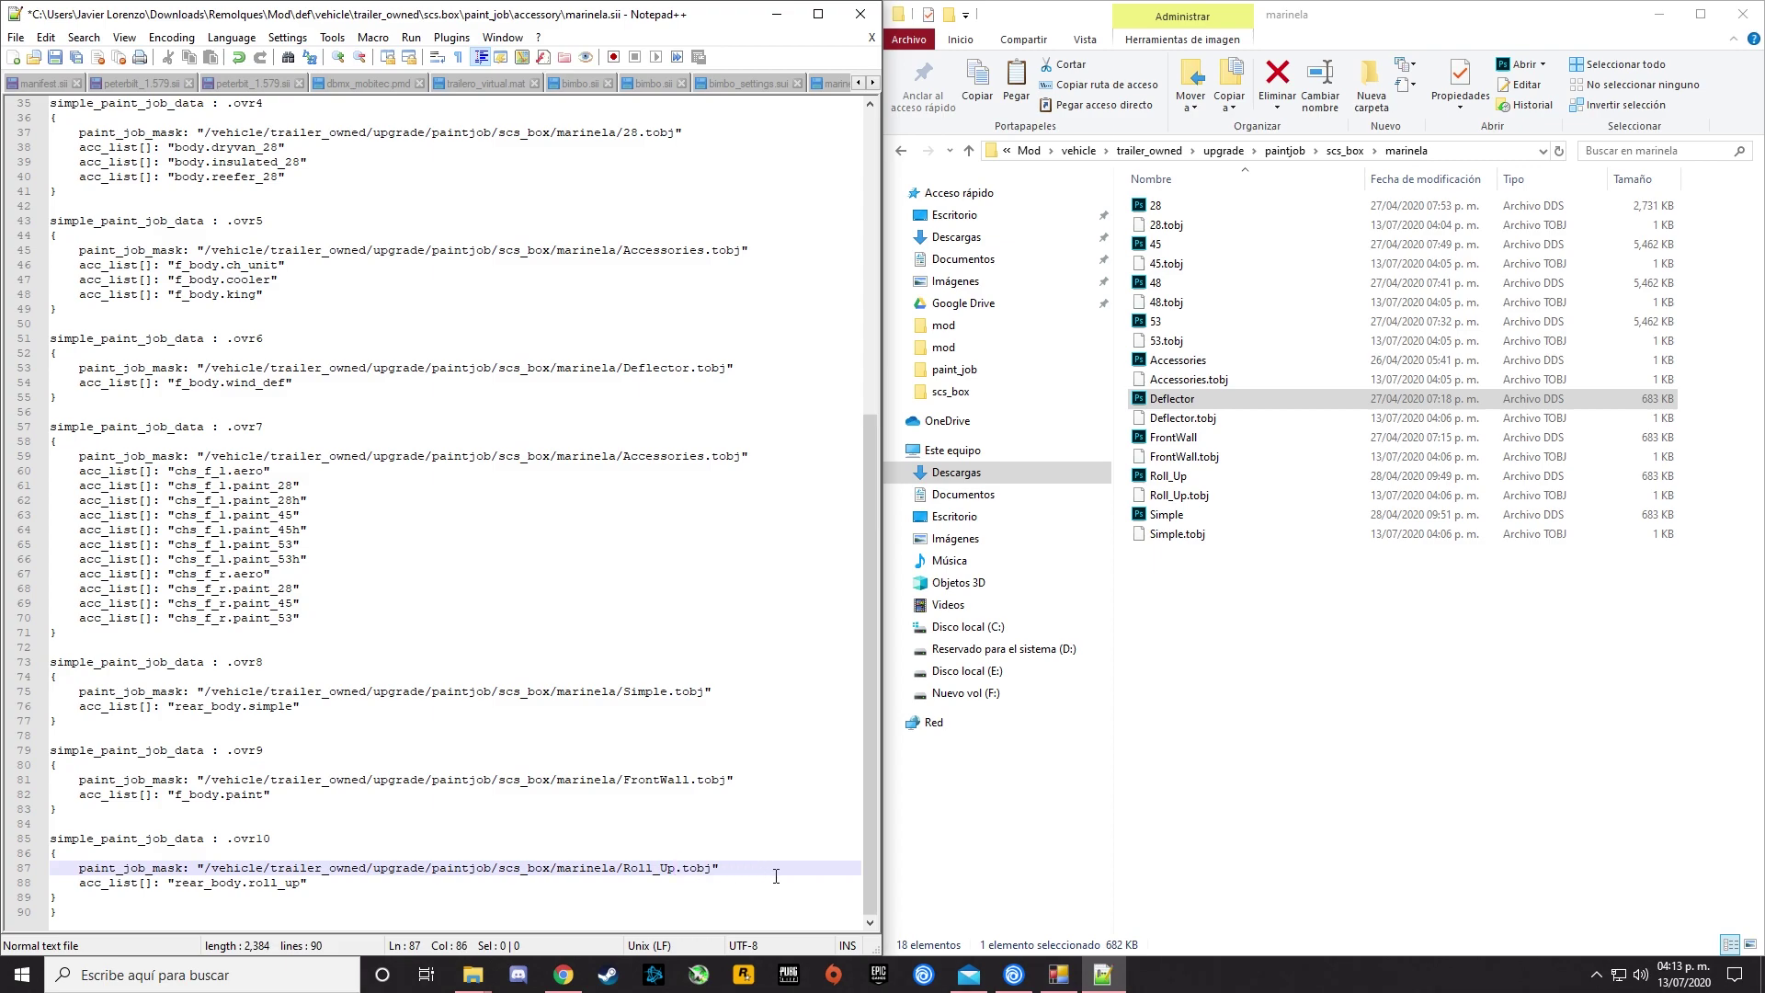
click(768, 840)
Review the paint_job_mask paths from .ovr0 to .ovr10 against the file names in the marinela texture folder.
scroll(729, 799, up, 11)
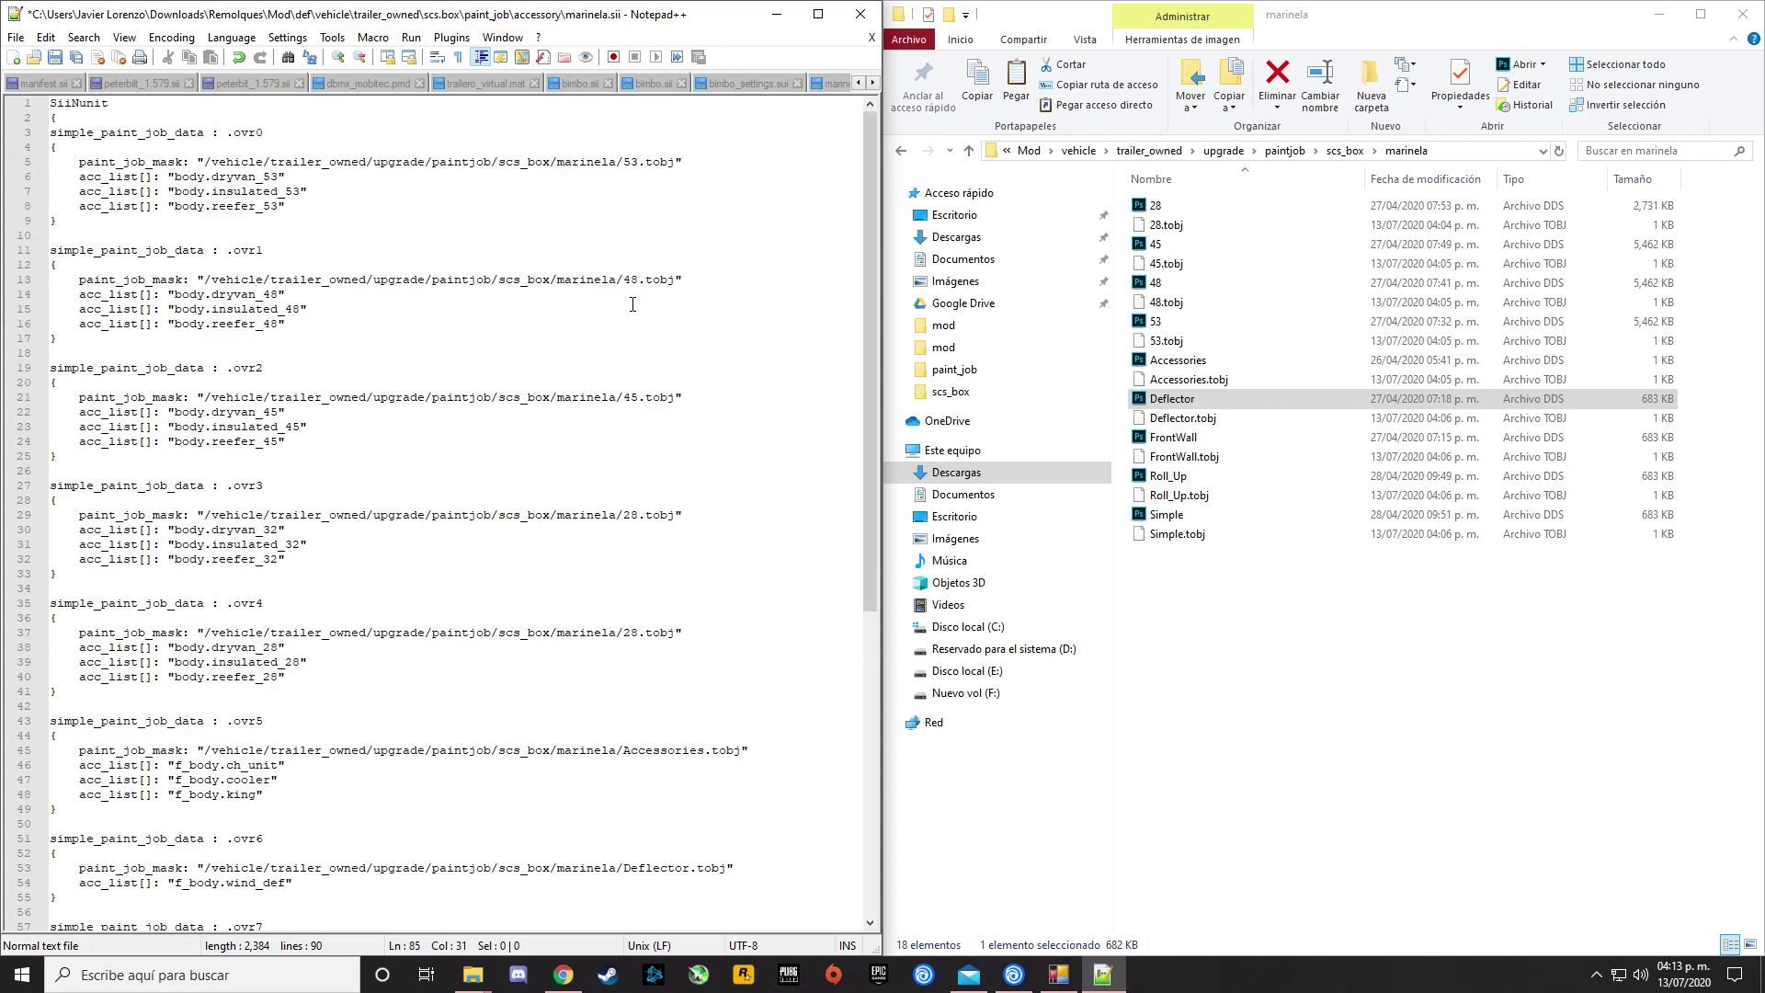
scroll(653, 423, down, 2)
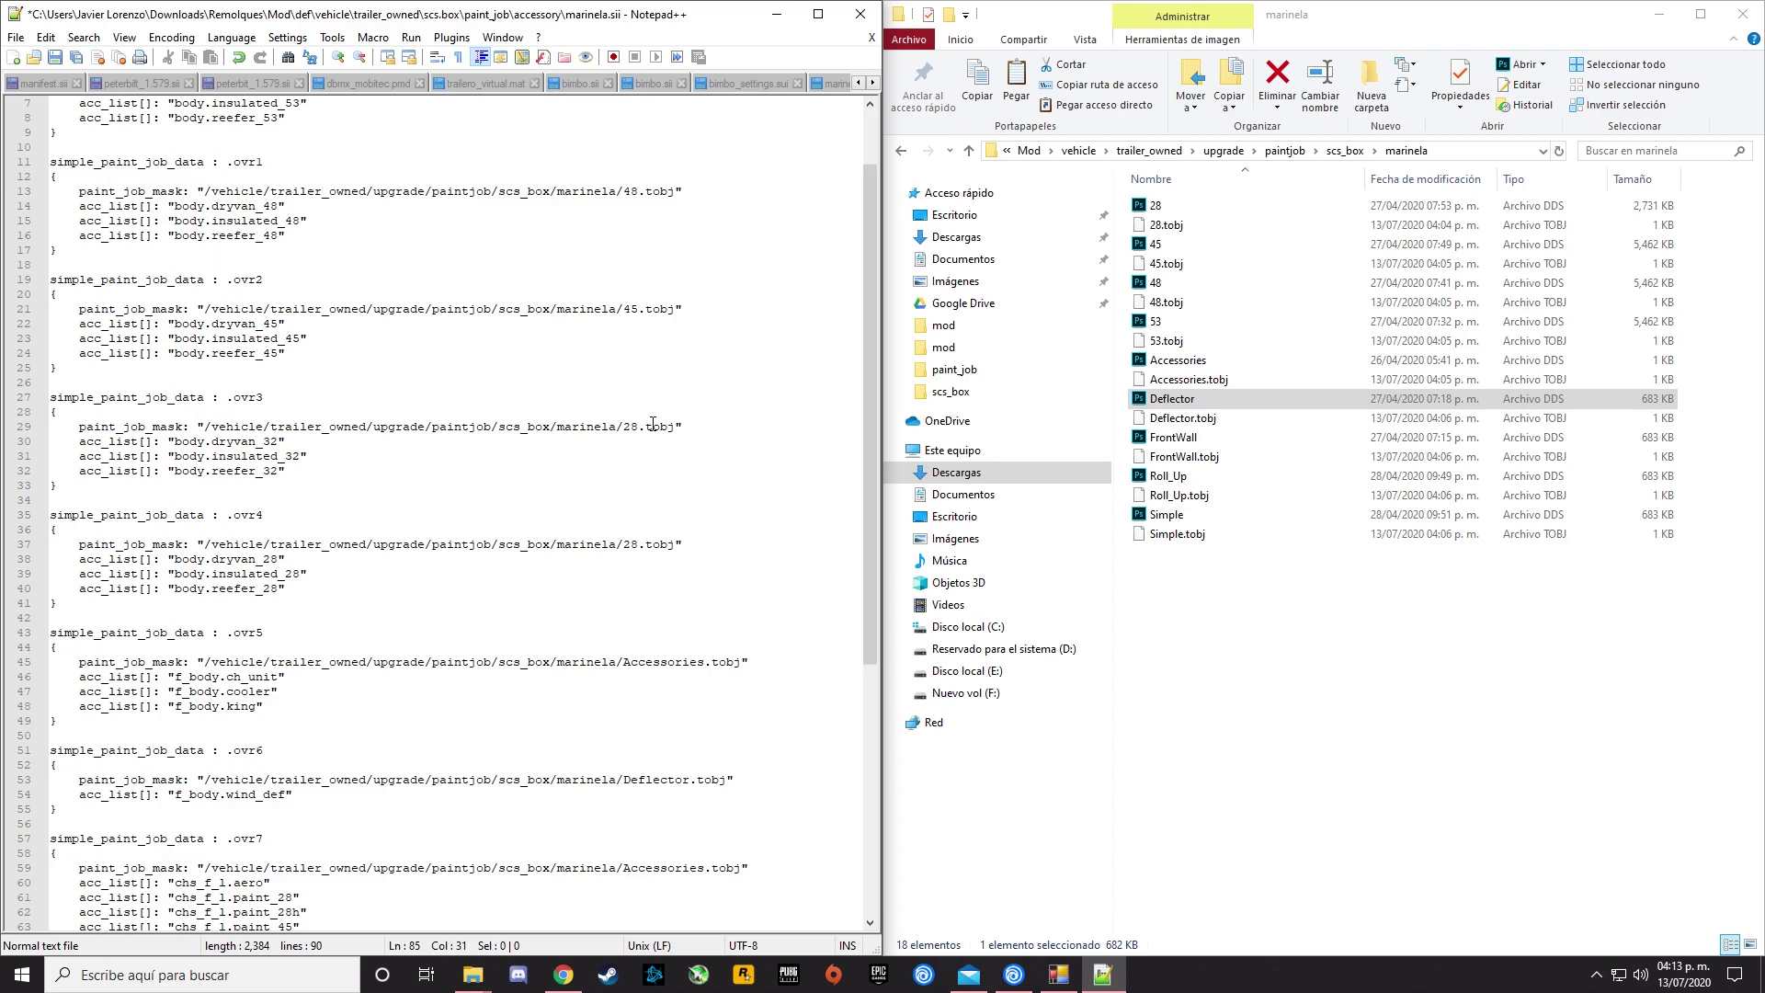
scroll(653, 423, down, 1)
scroll(655, 425, up, 3)
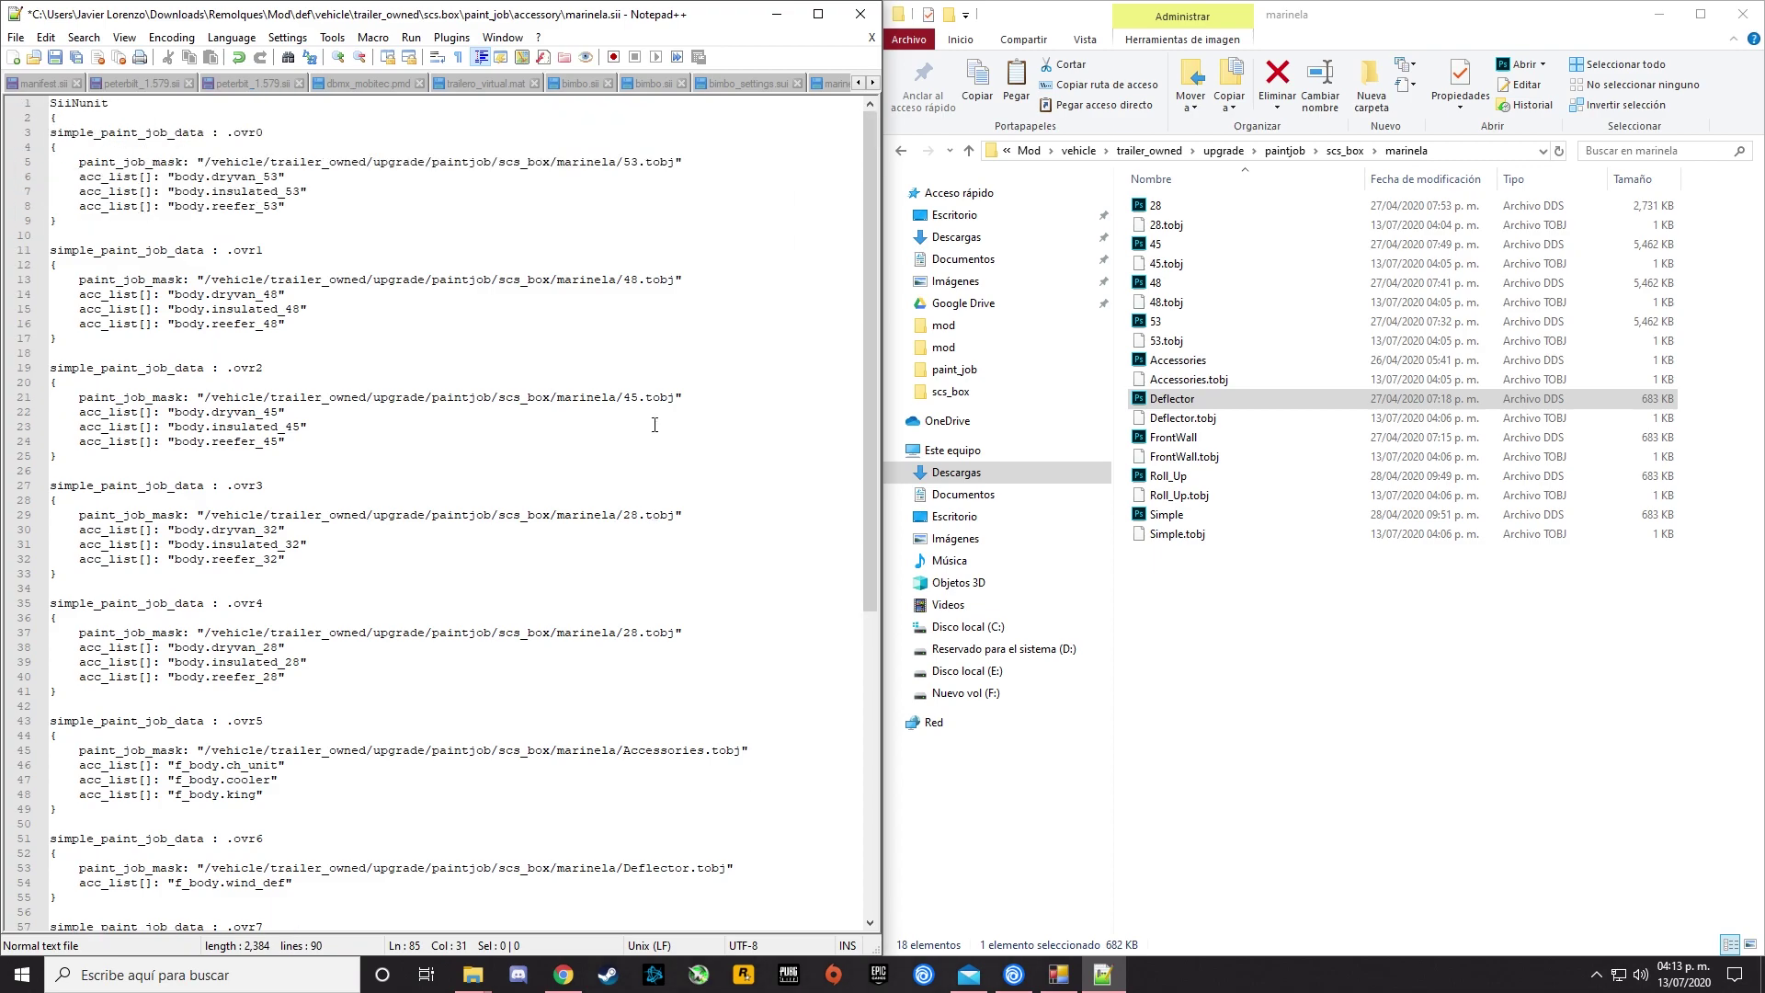
scroll(655, 425, down, 1)
scroll(653, 440, down, 1)
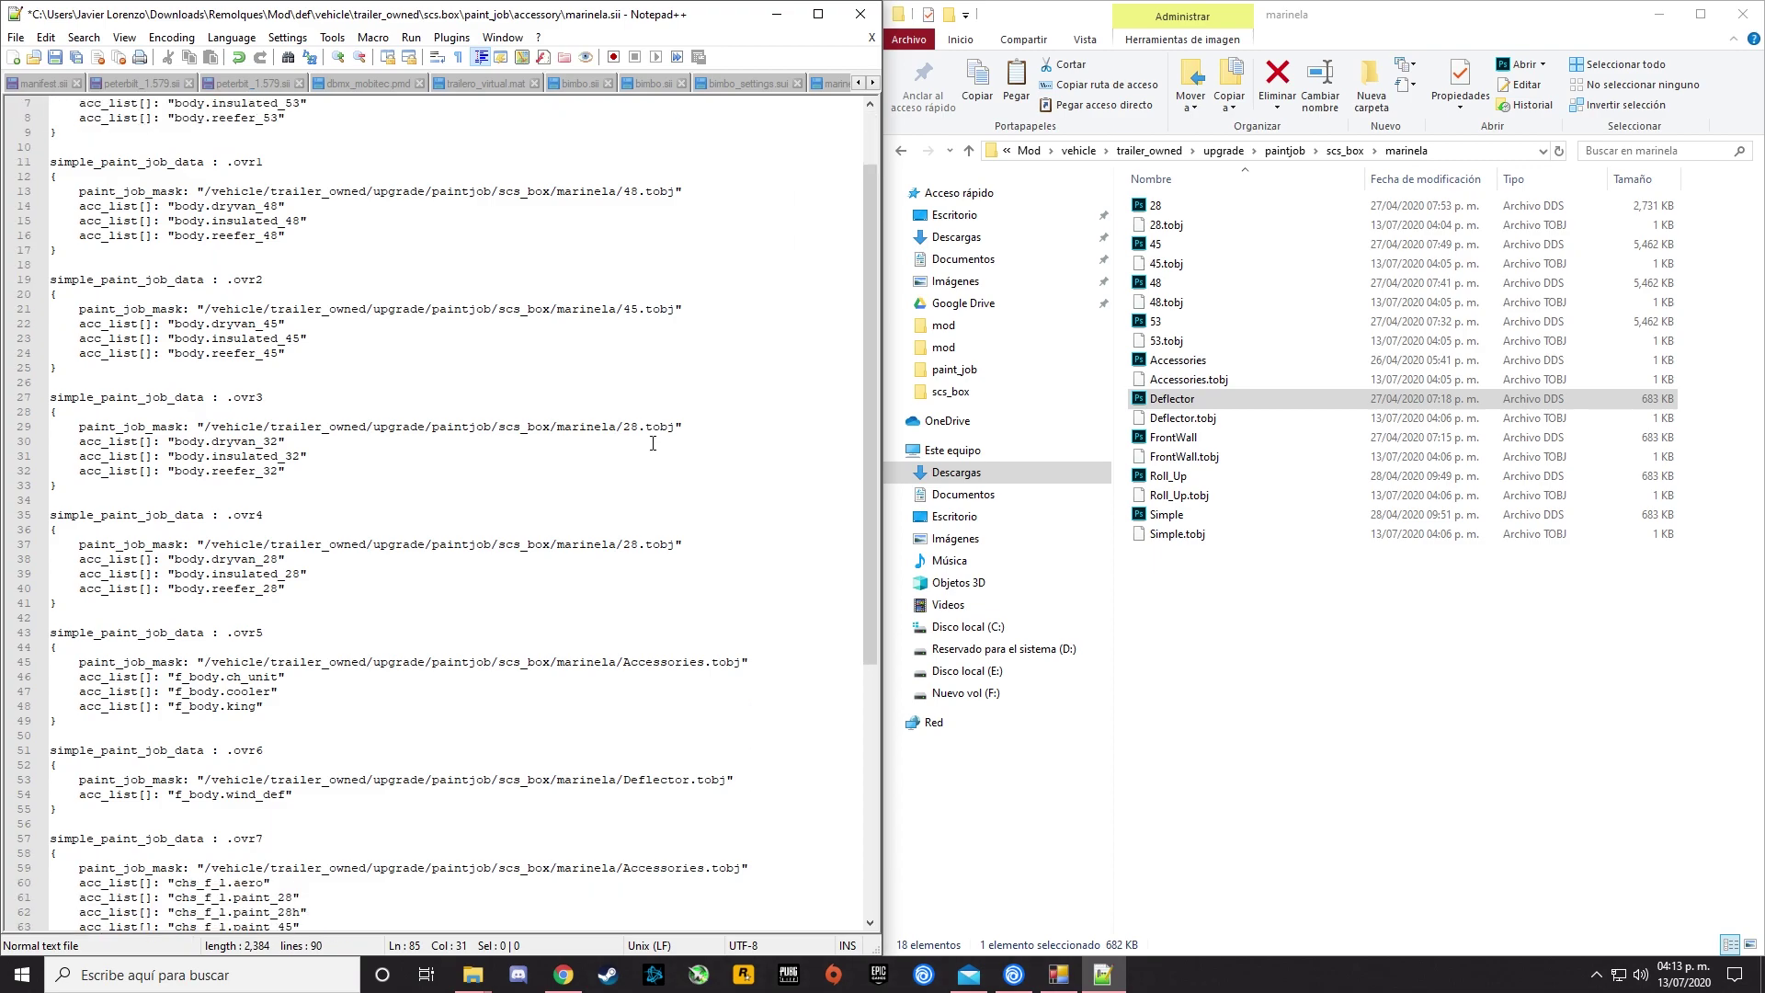
scroll(651, 448, down, 2)
scroll(648, 436, down, 1)
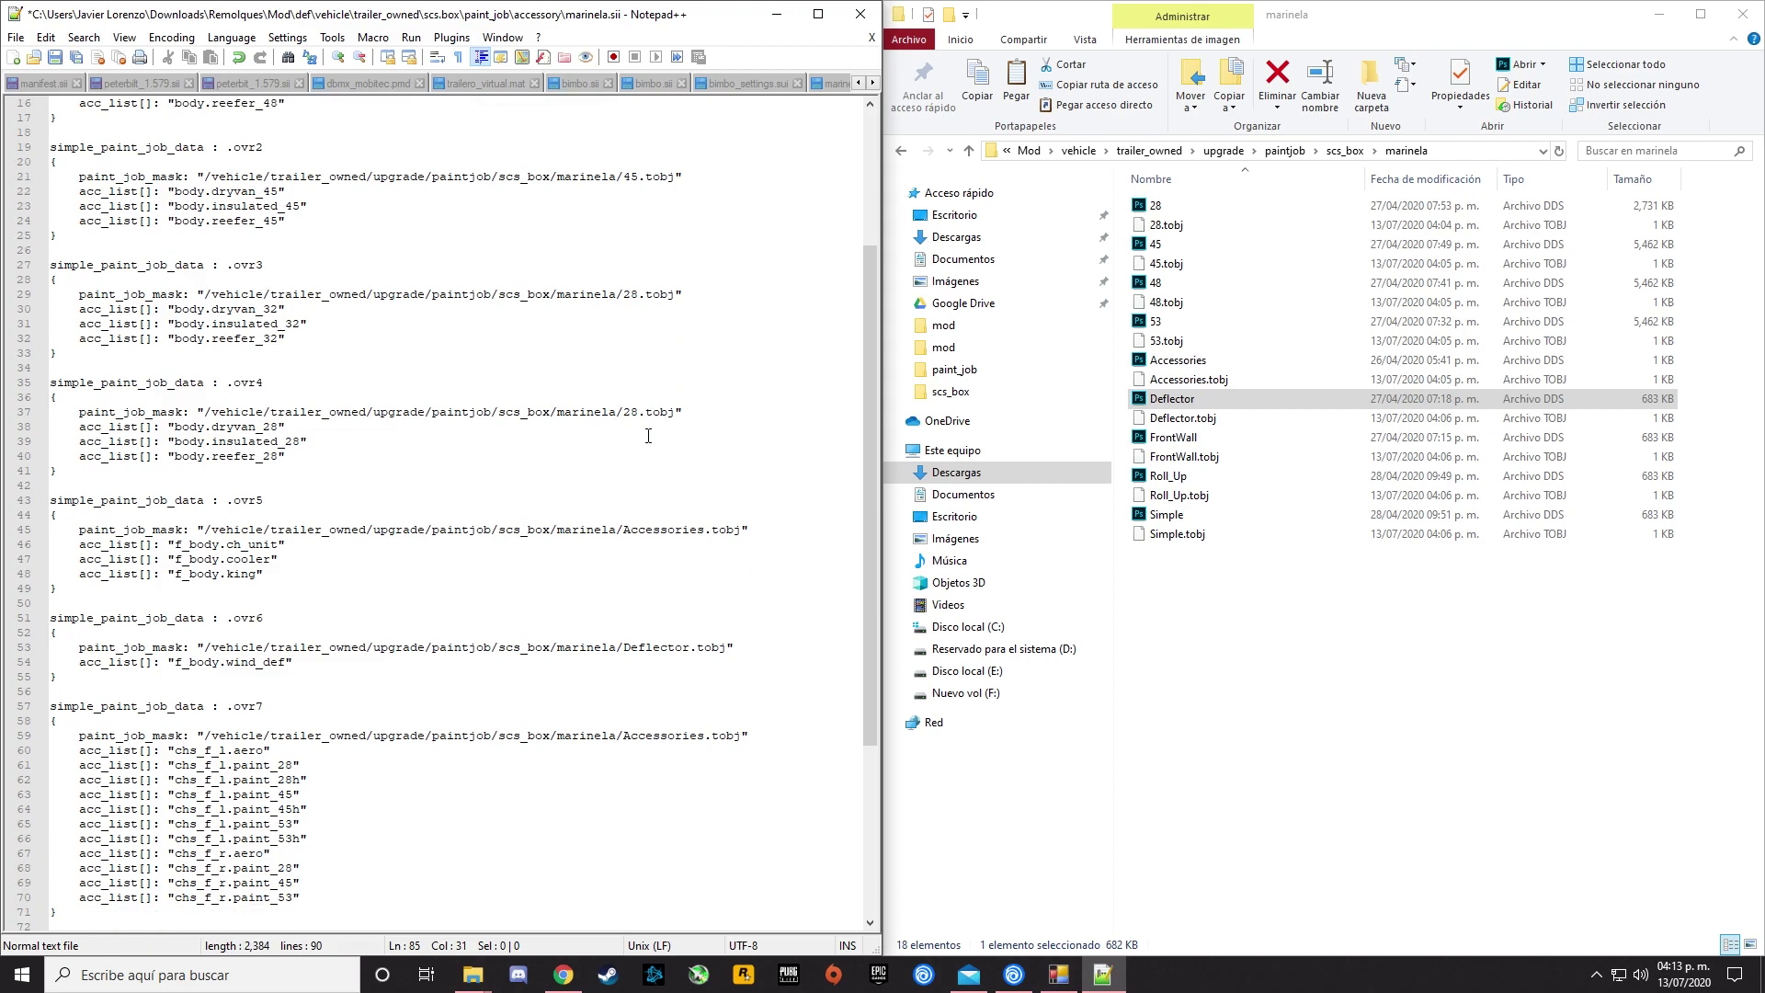
scroll(649, 460, down, 2)
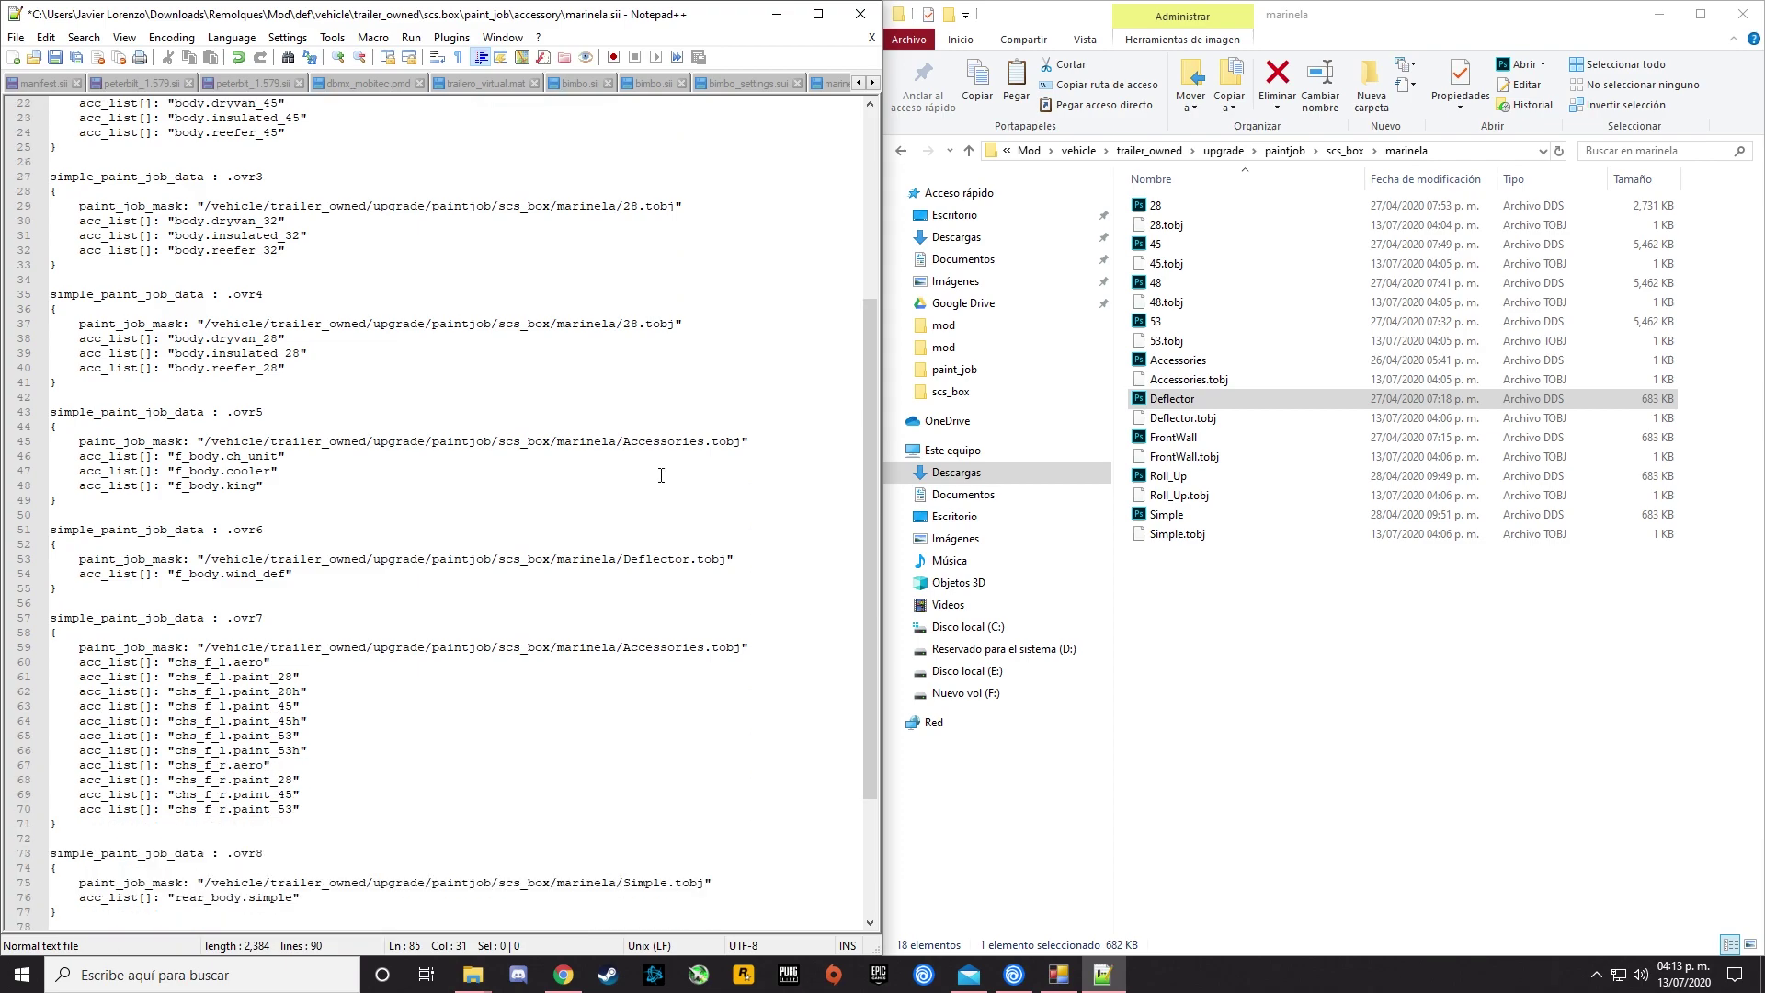
scroll(663, 477, down, 3)
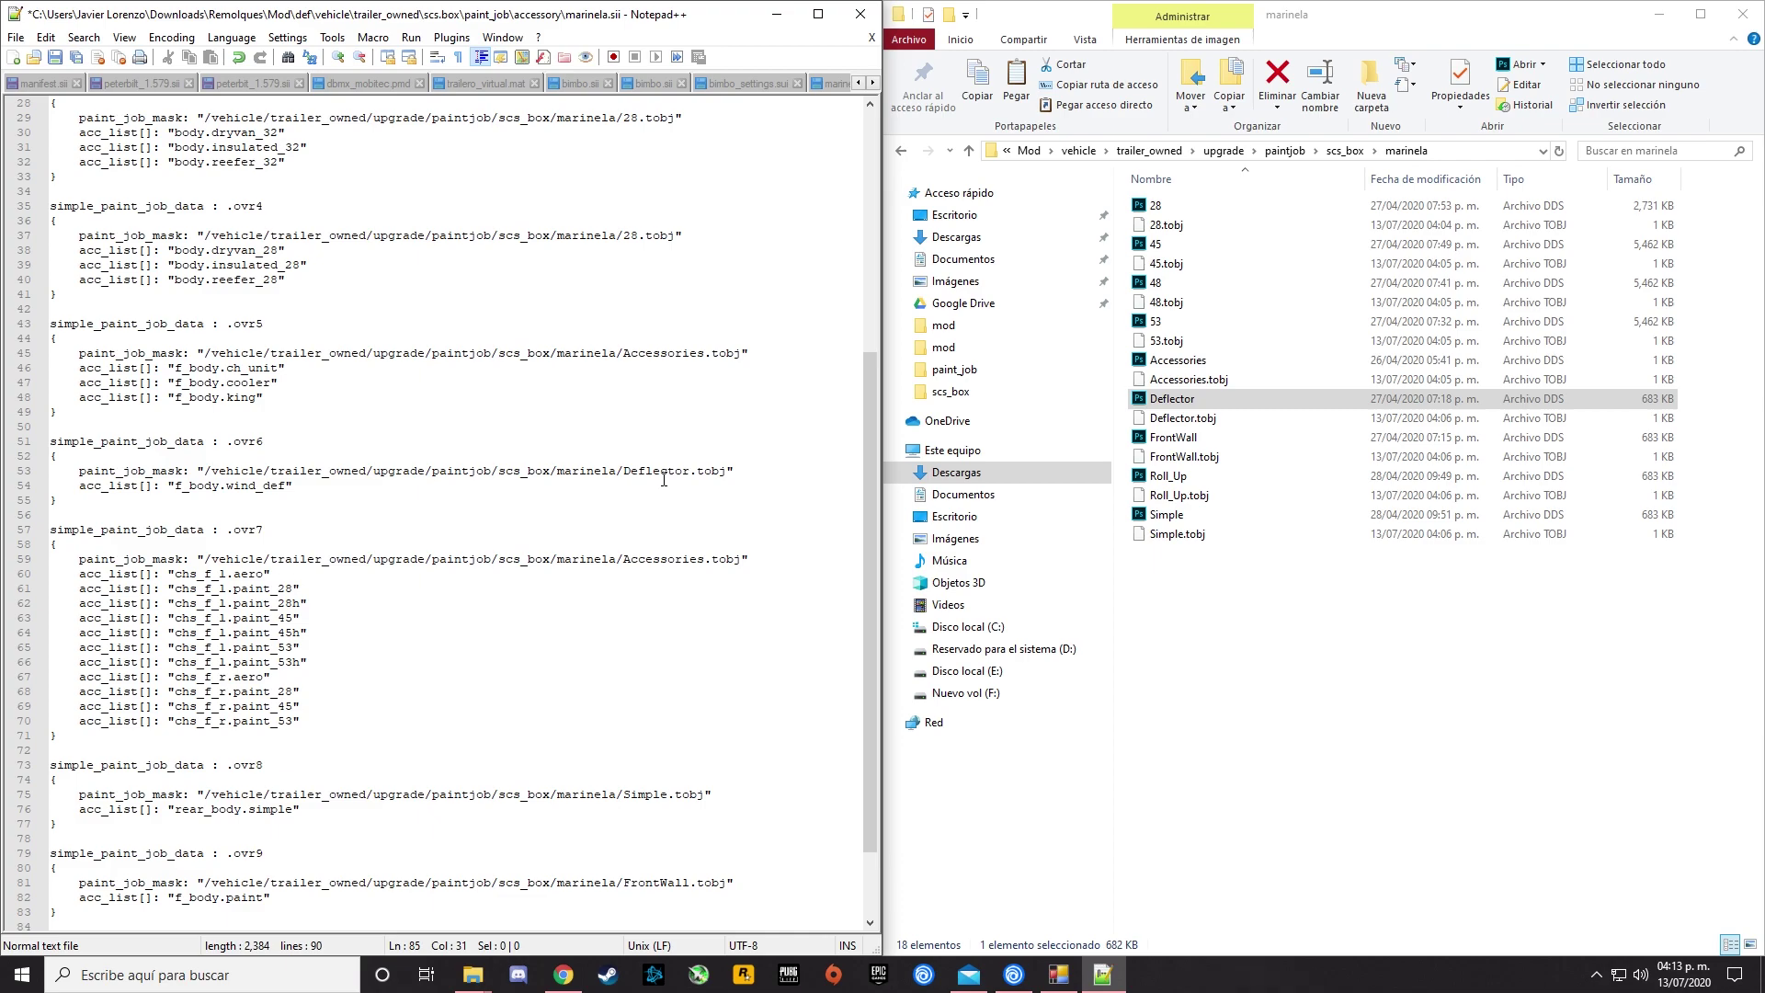
scroll(664, 480, down, 1)
scroll(664, 480, down, 1)
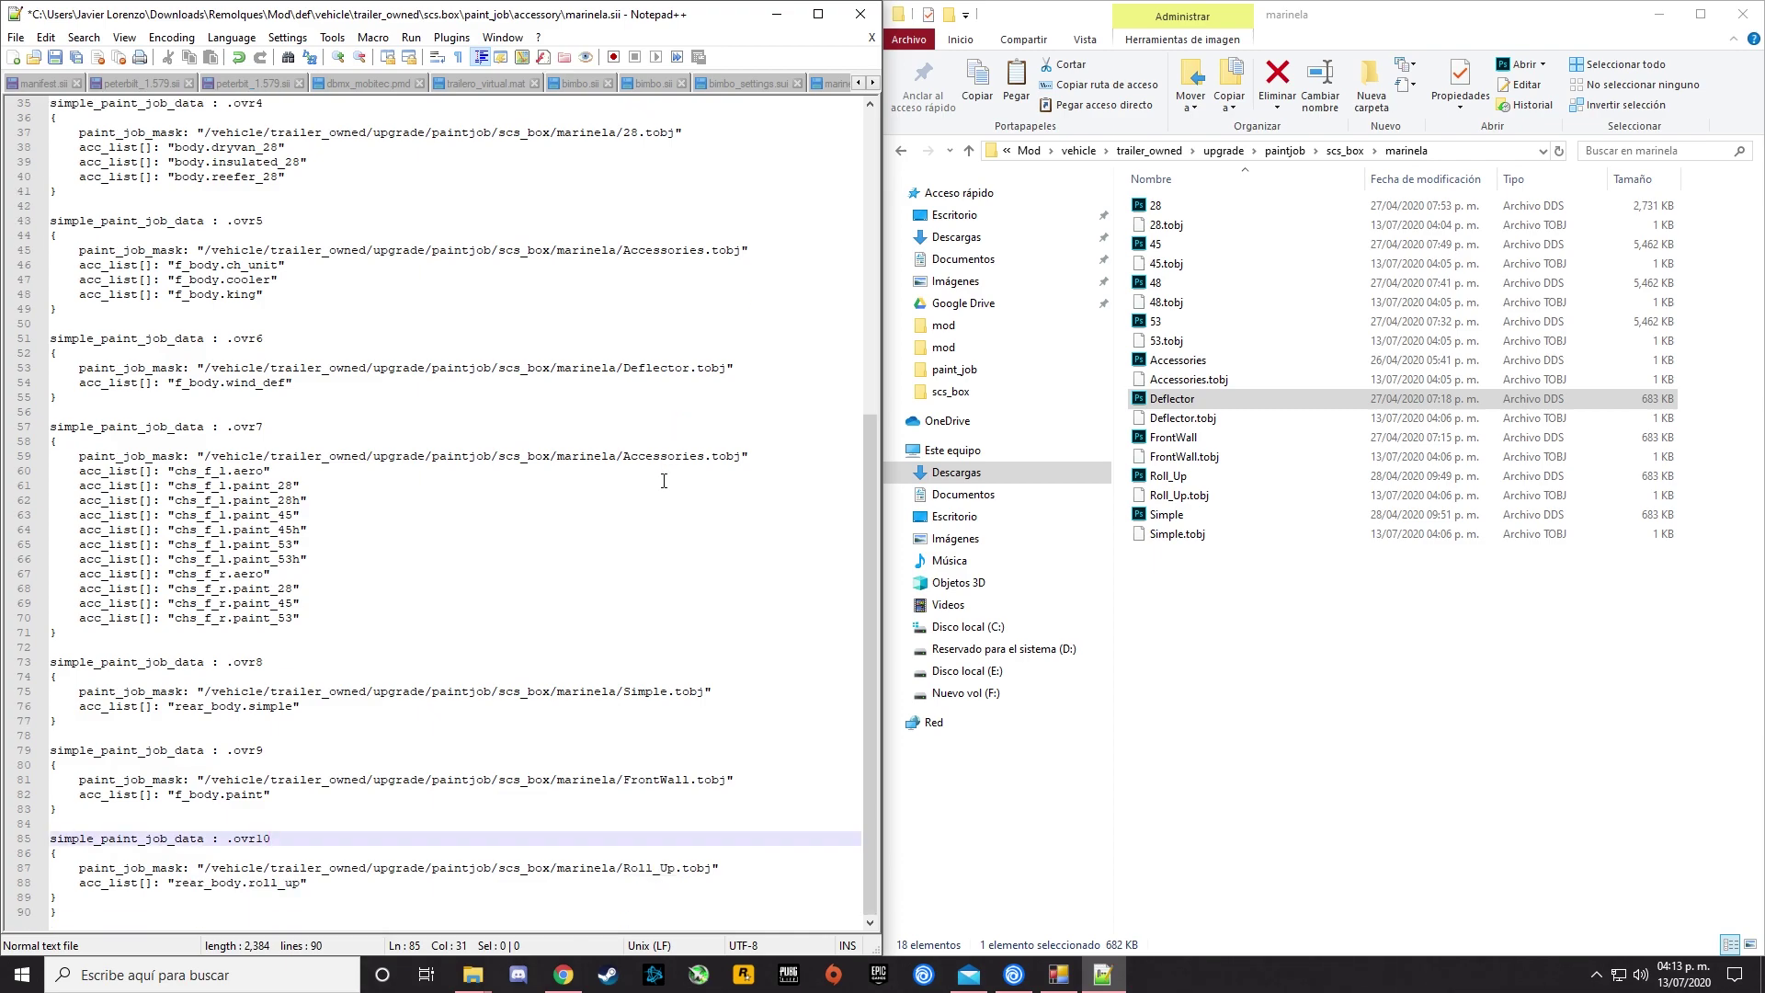
Save marinela.sii and close the text editor.
scroll(663, 480, up, 11)
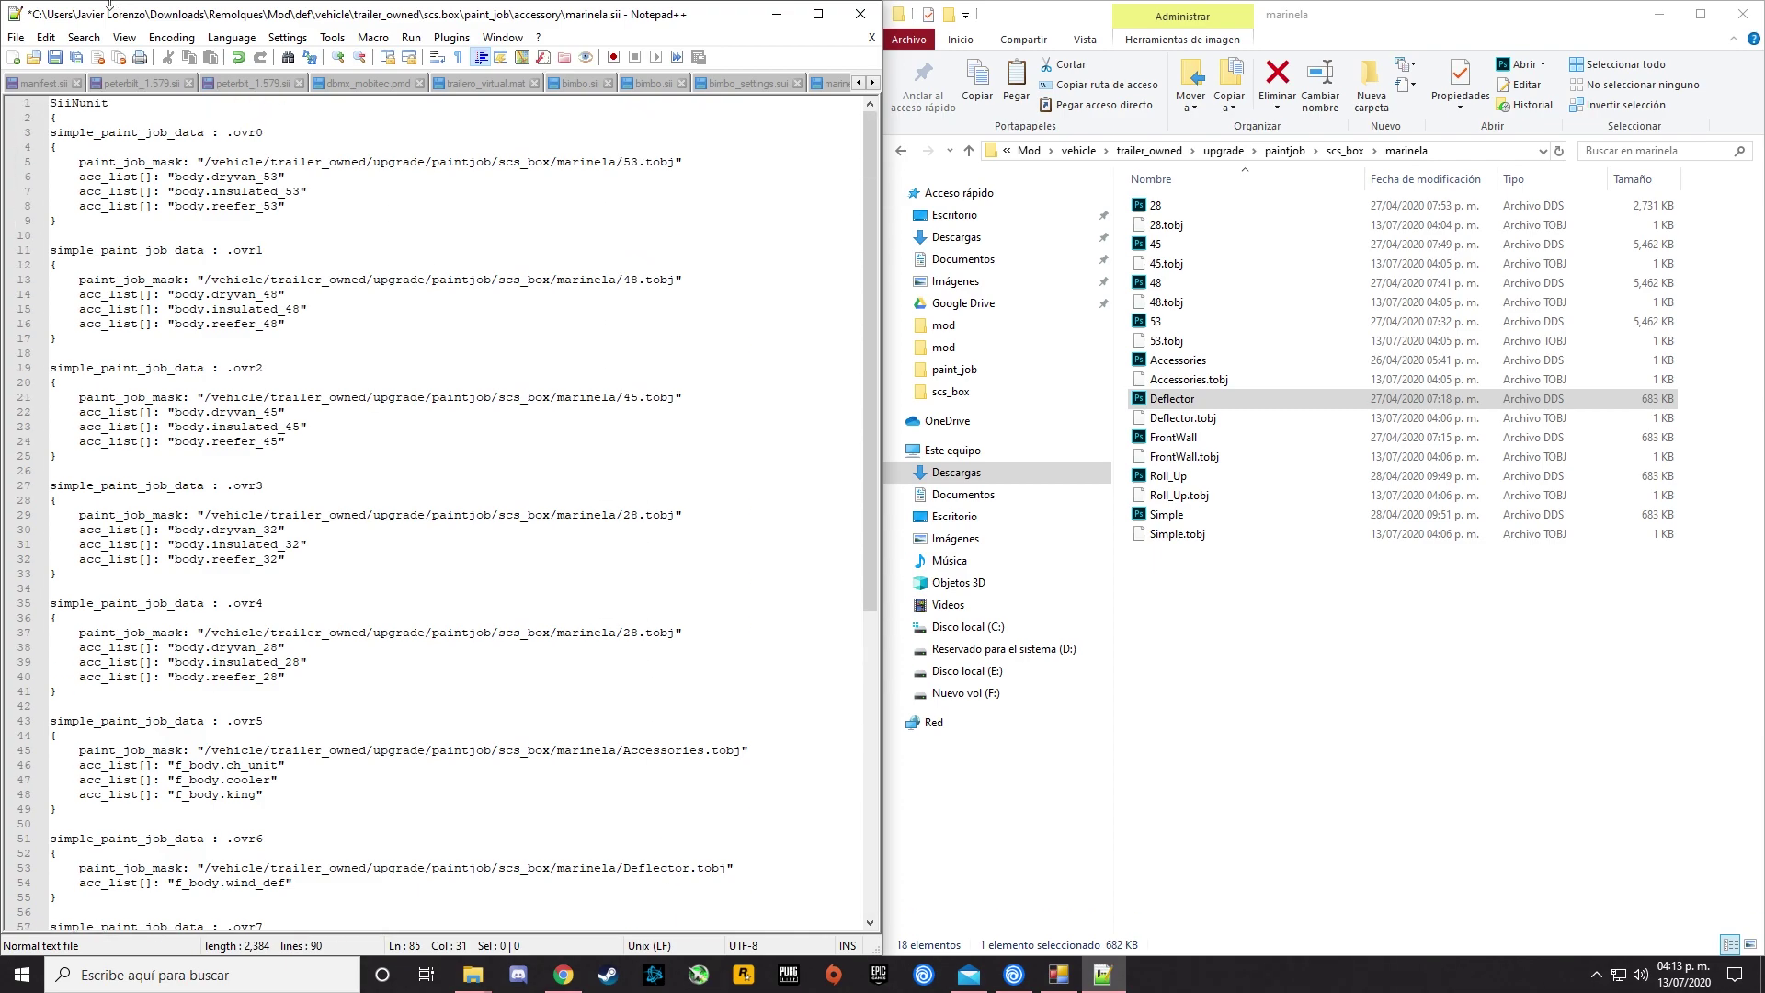
click(54, 58)
click(862, 13)
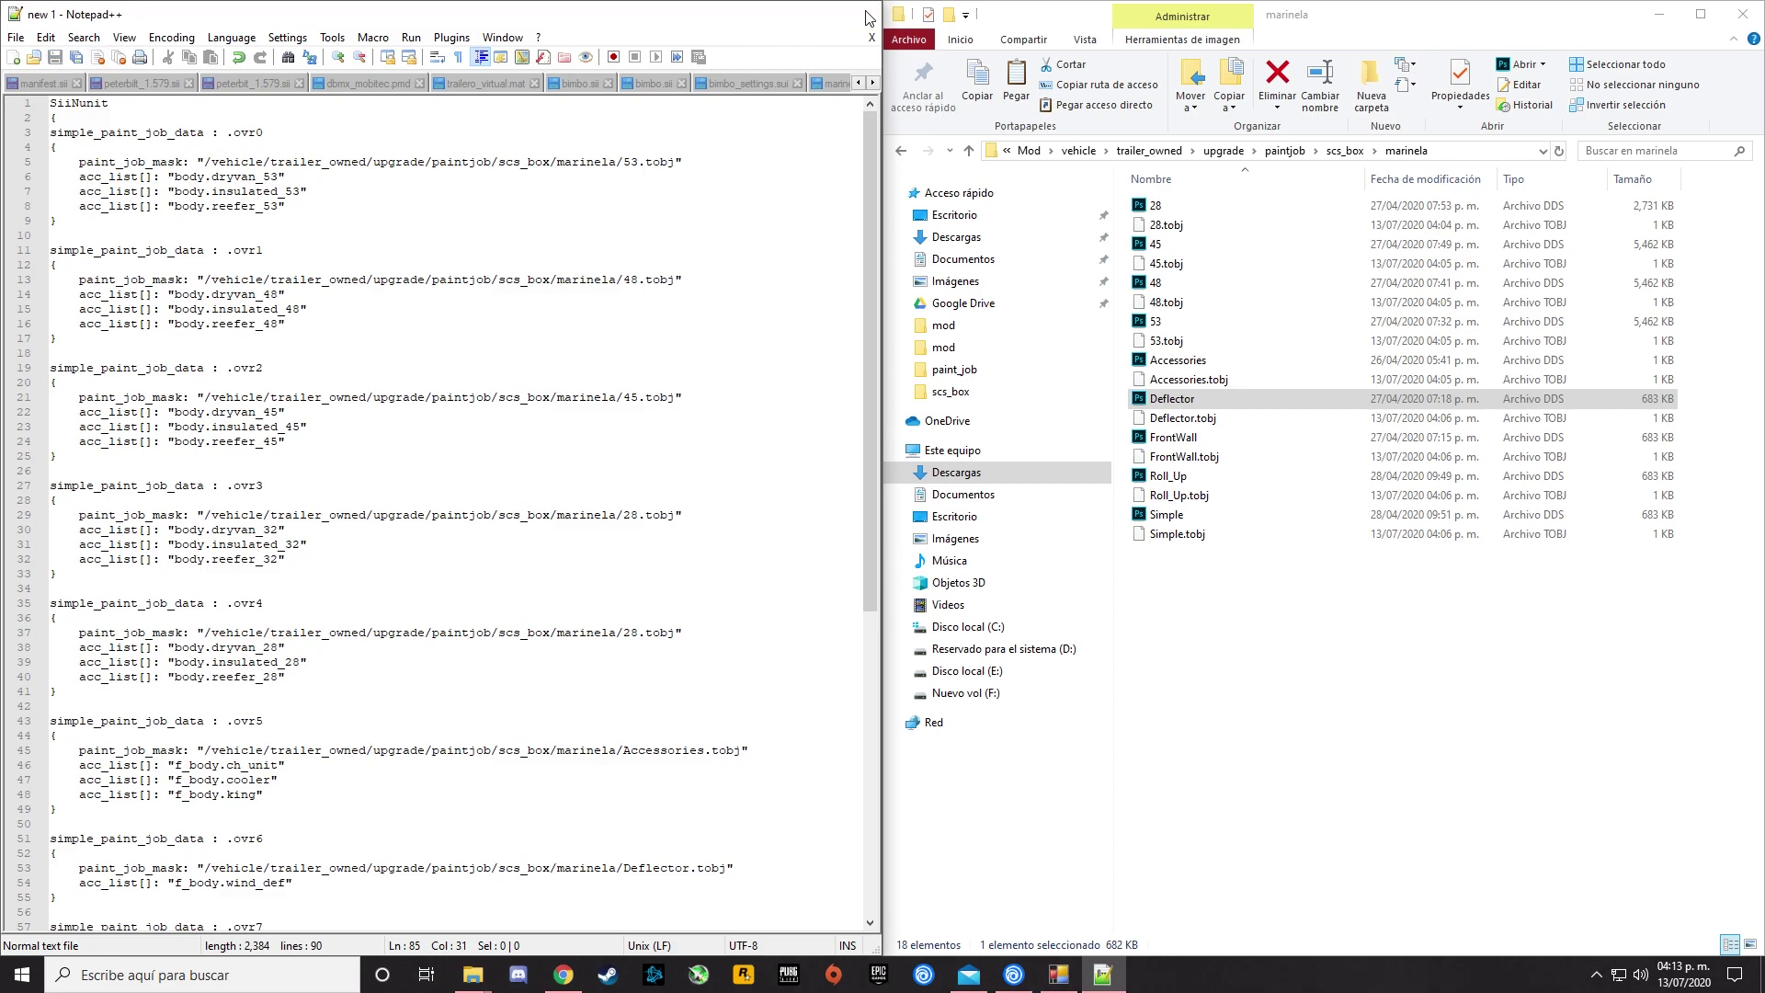
Return to the root of the Mod folder in a full-size window and close the marinela texture folder window.
click(20, 152)
click(19, 151)
click(19, 152)
click(20, 152)
click(19, 152)
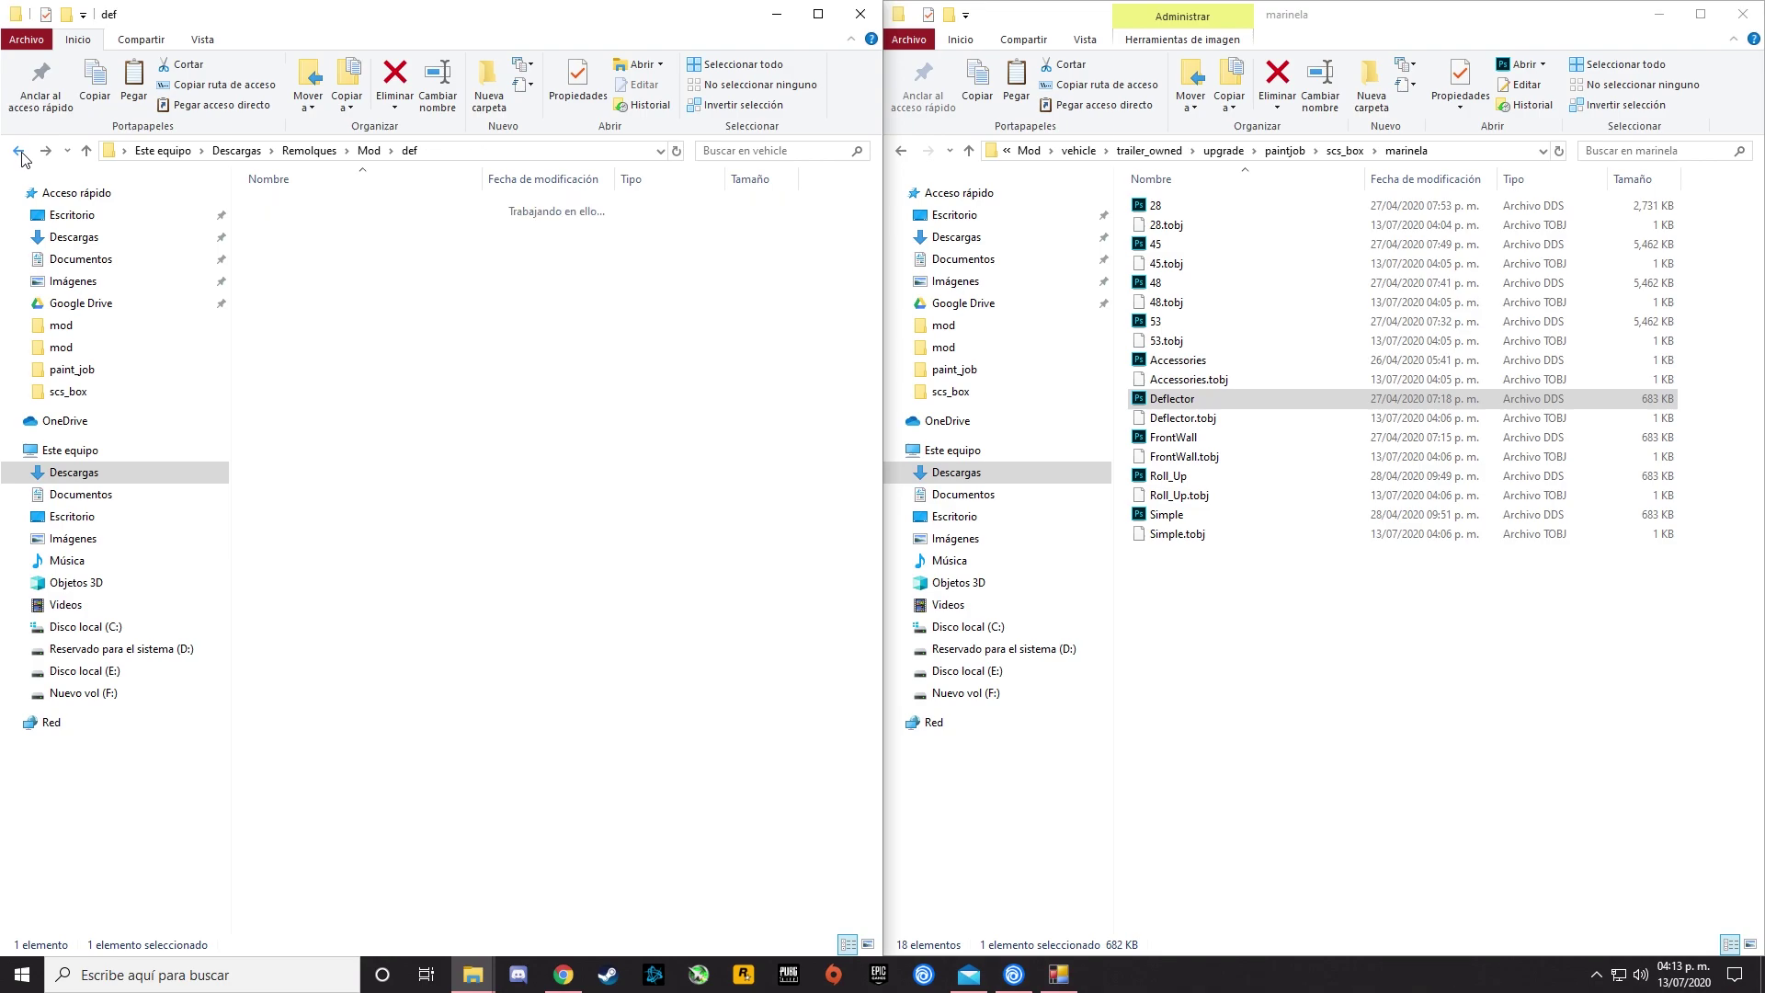
click(20, 151)
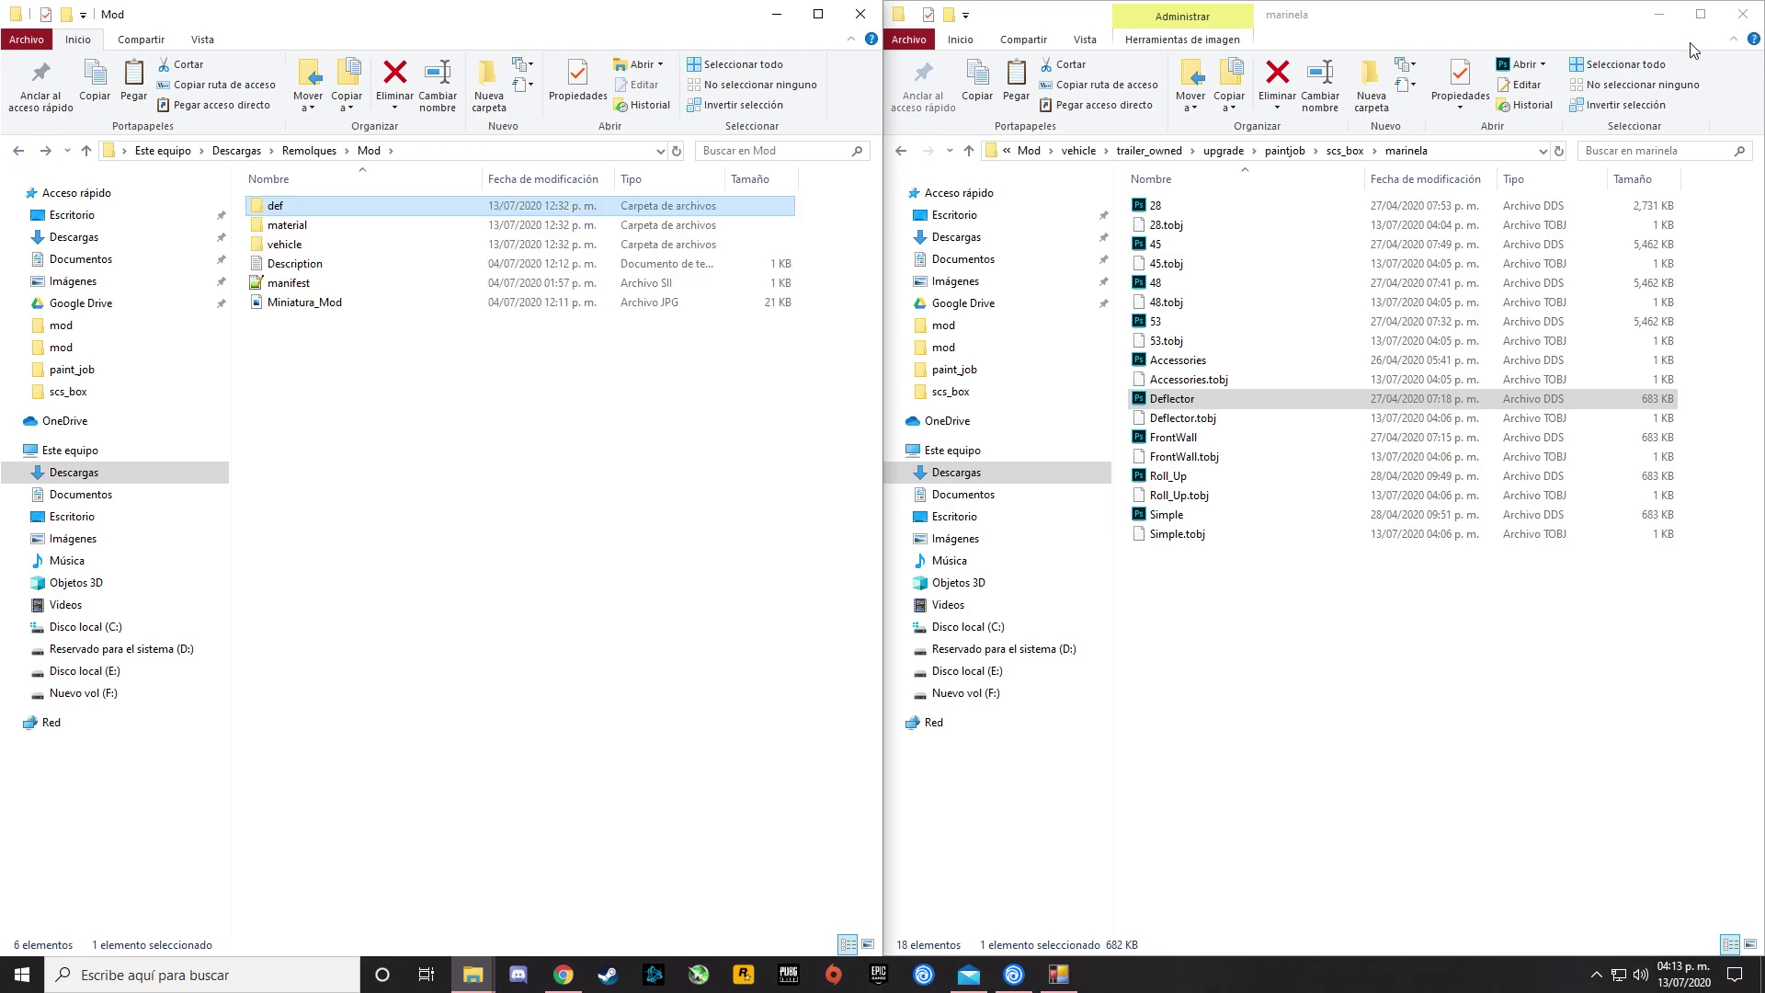
click(1732, 22)
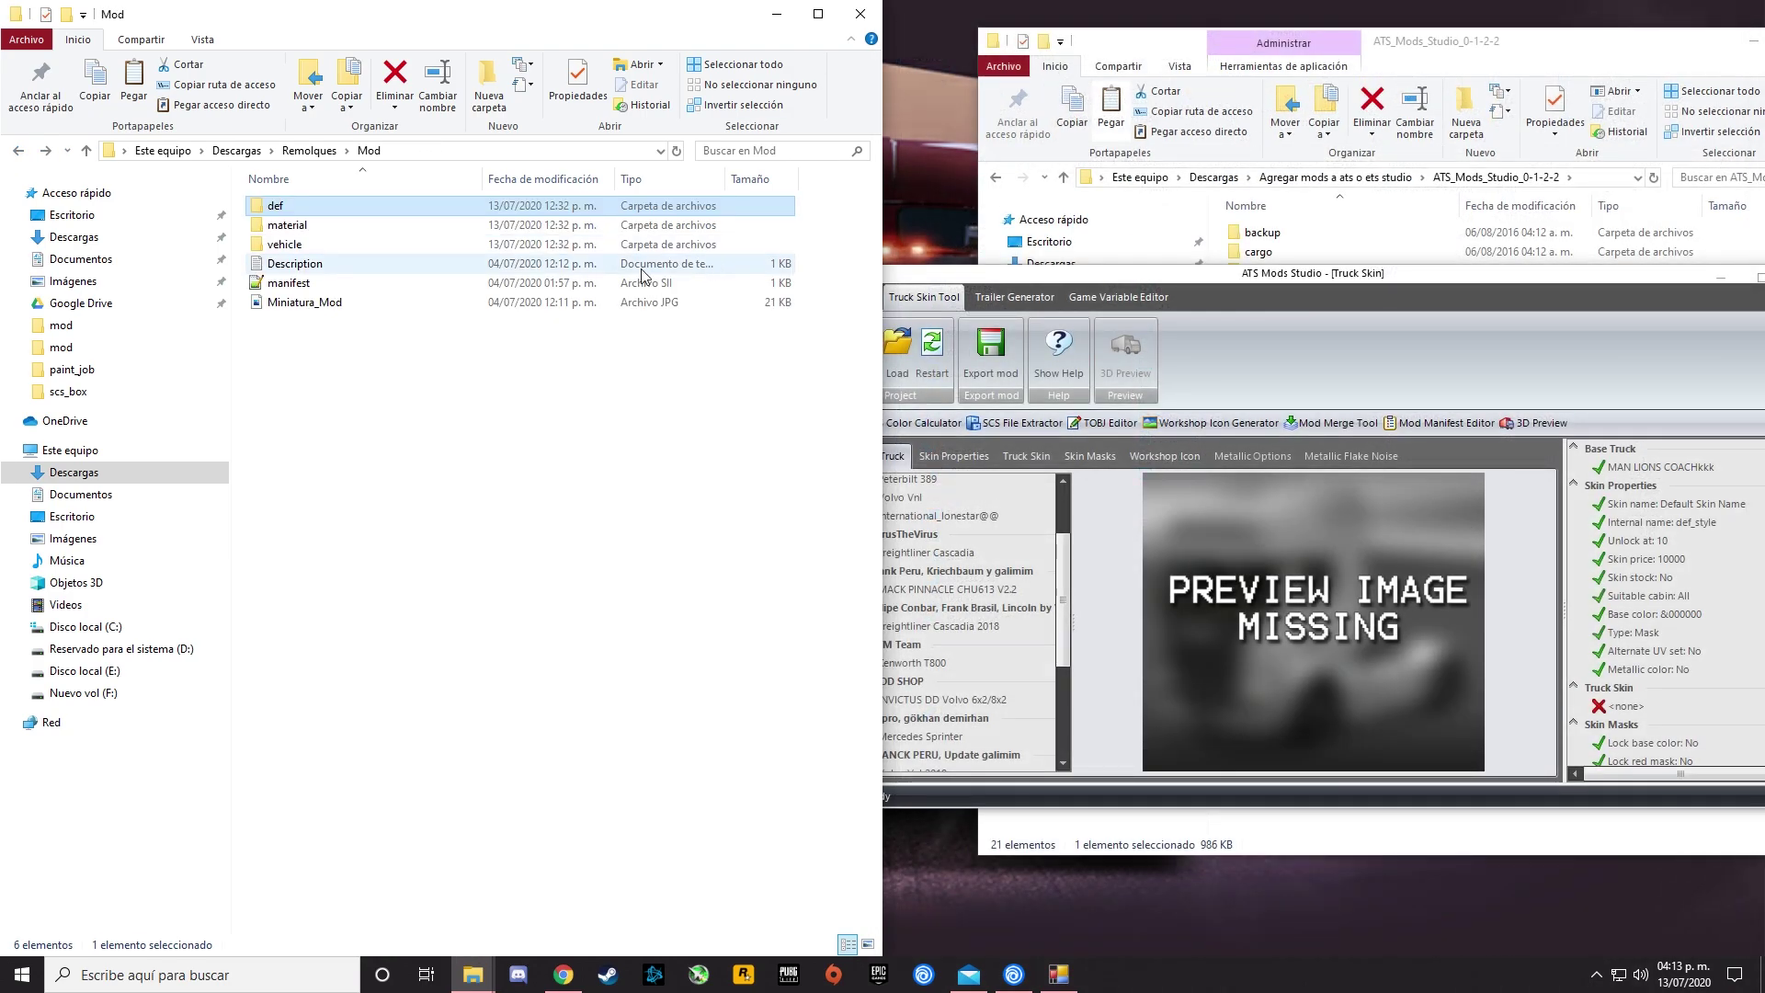
click(817, 14)
Compress all six items of the Mod folder into a ZIP-format archive named Pack remolques.scs.
drag(313, 342, 294, 248)
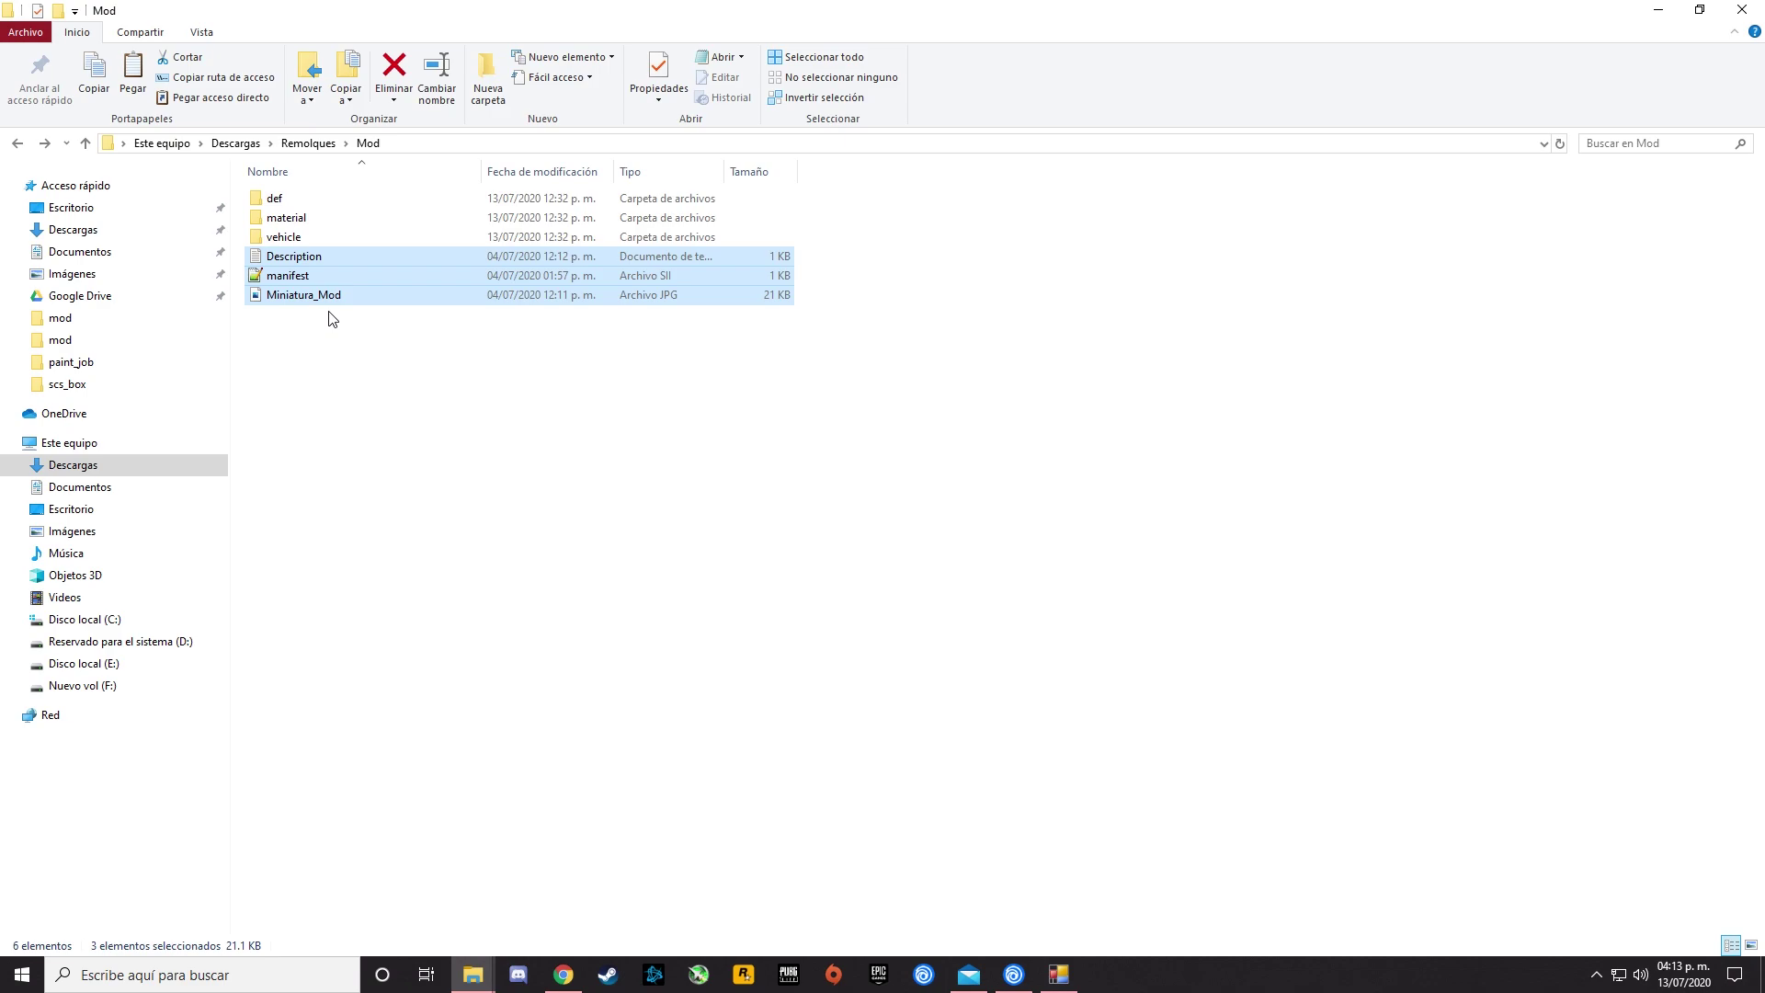
drag(345, 406, 310, 192)
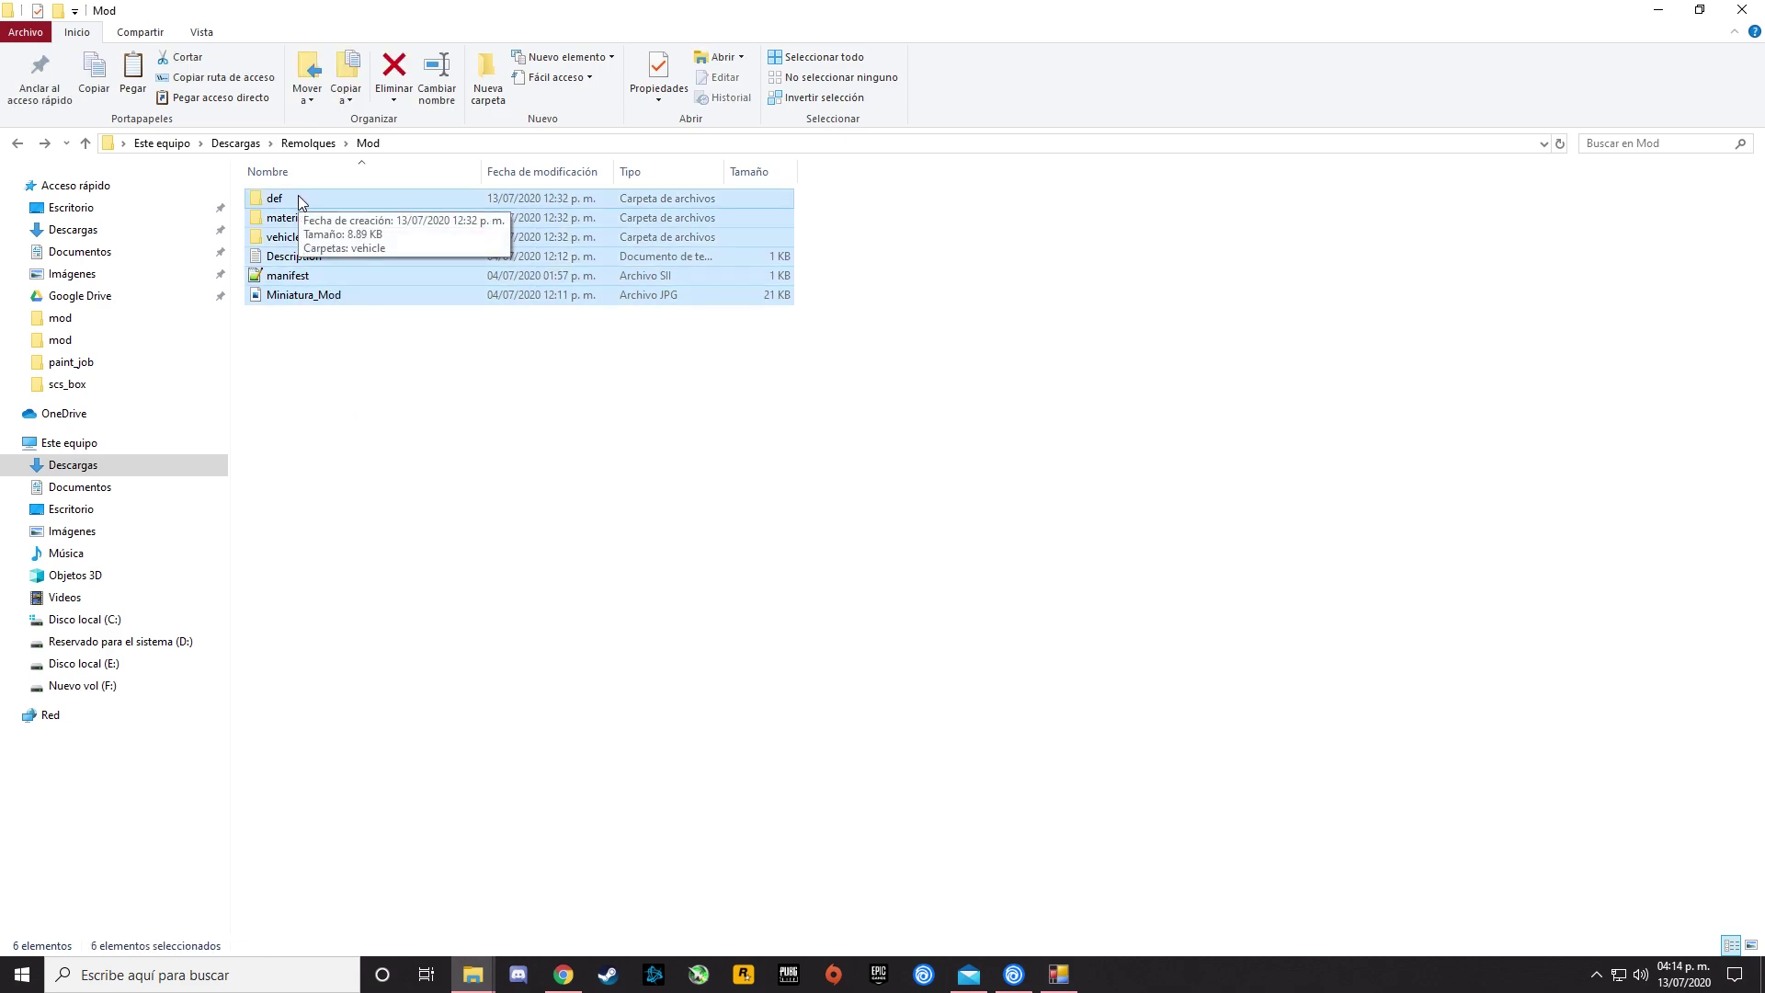
right_click(299, 195)
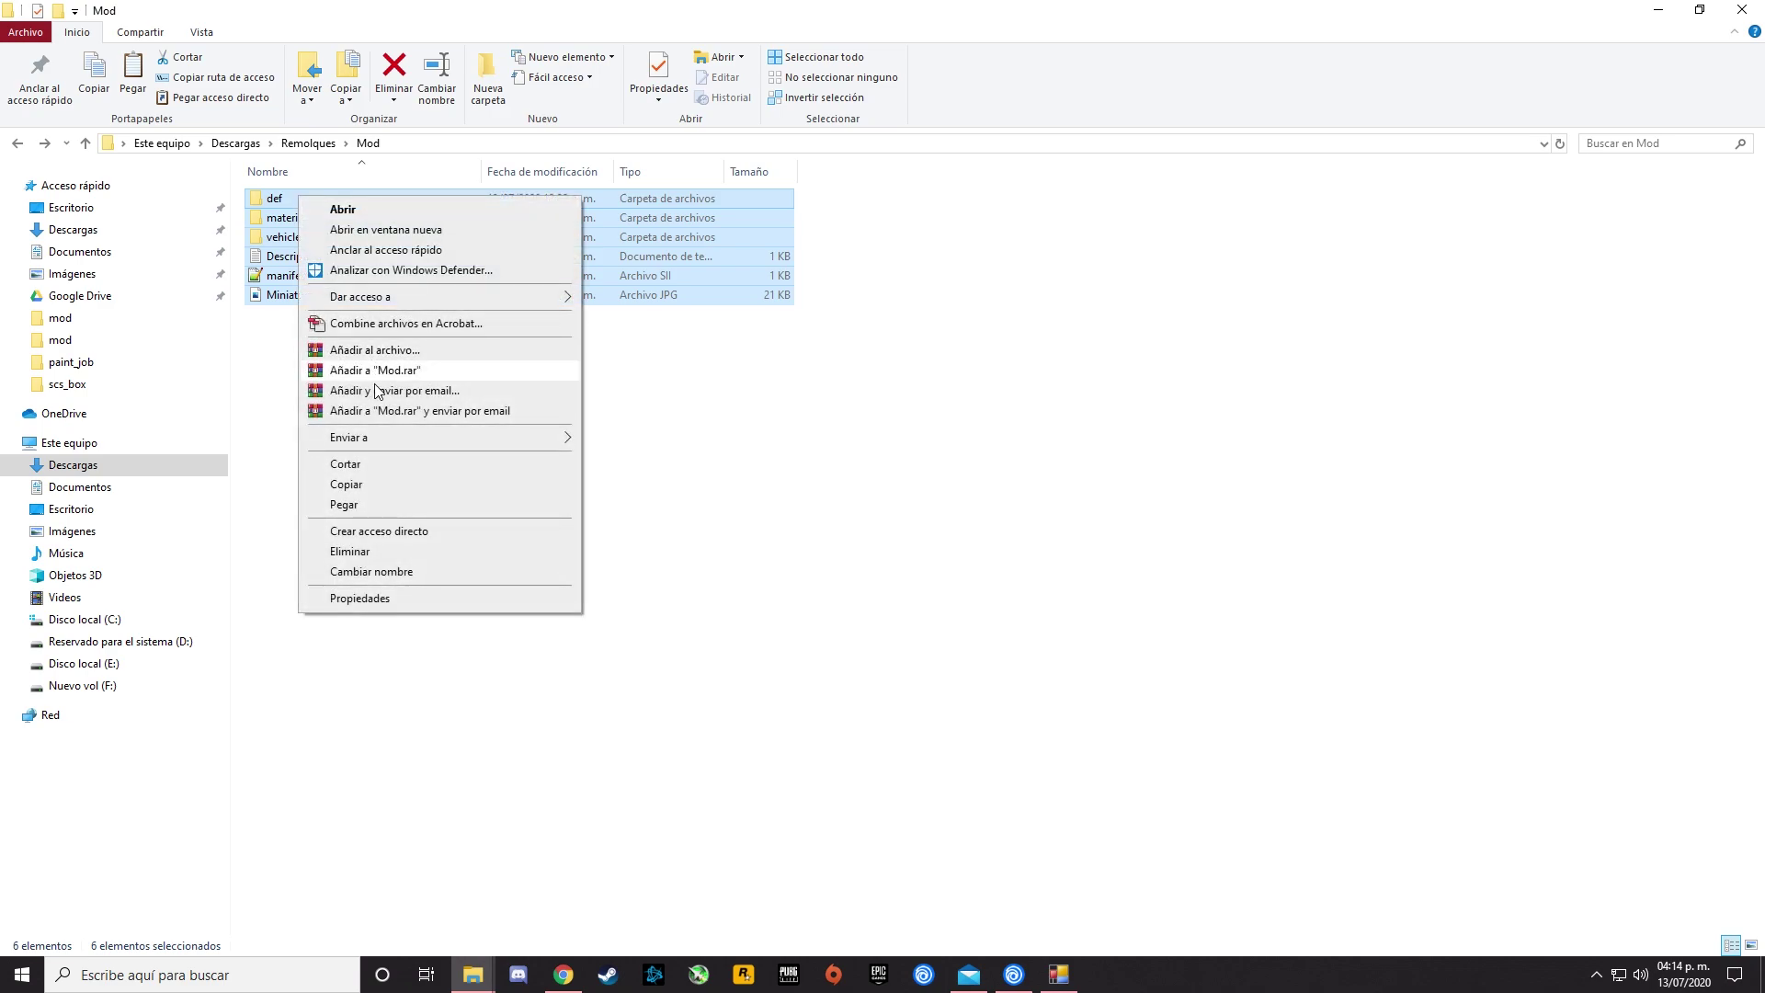
click(375, 349)
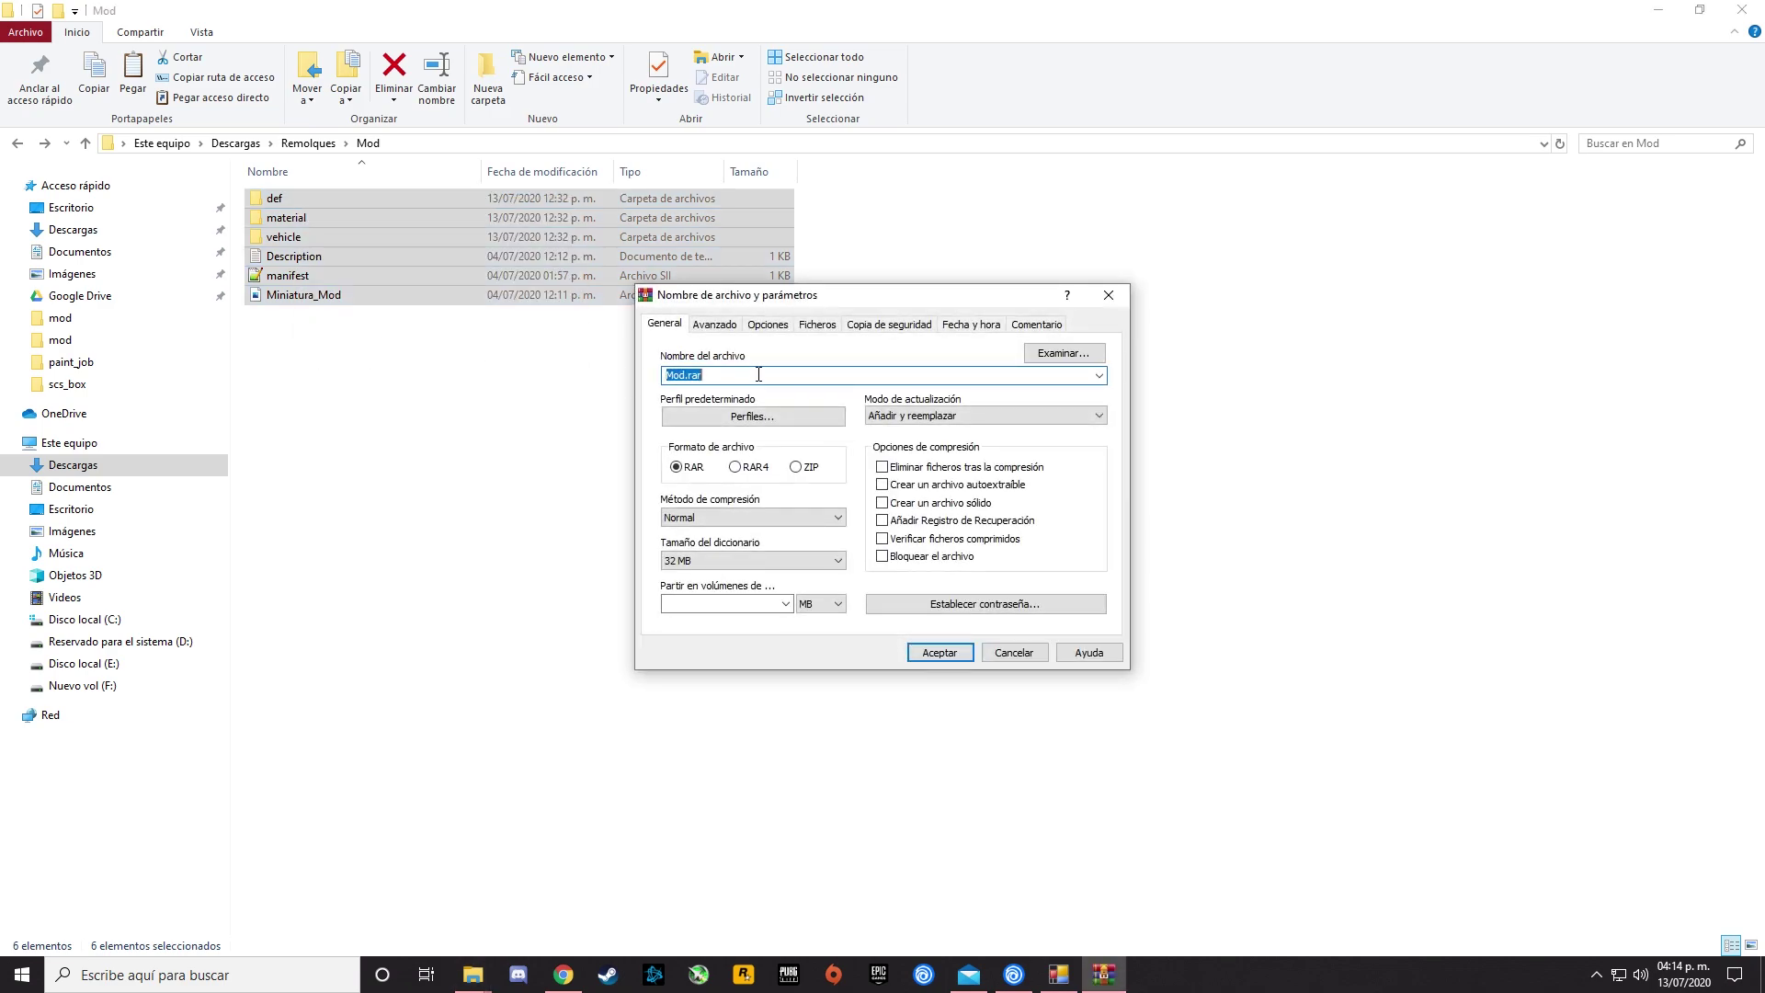
click(796, 467)
double_click(685, 378)
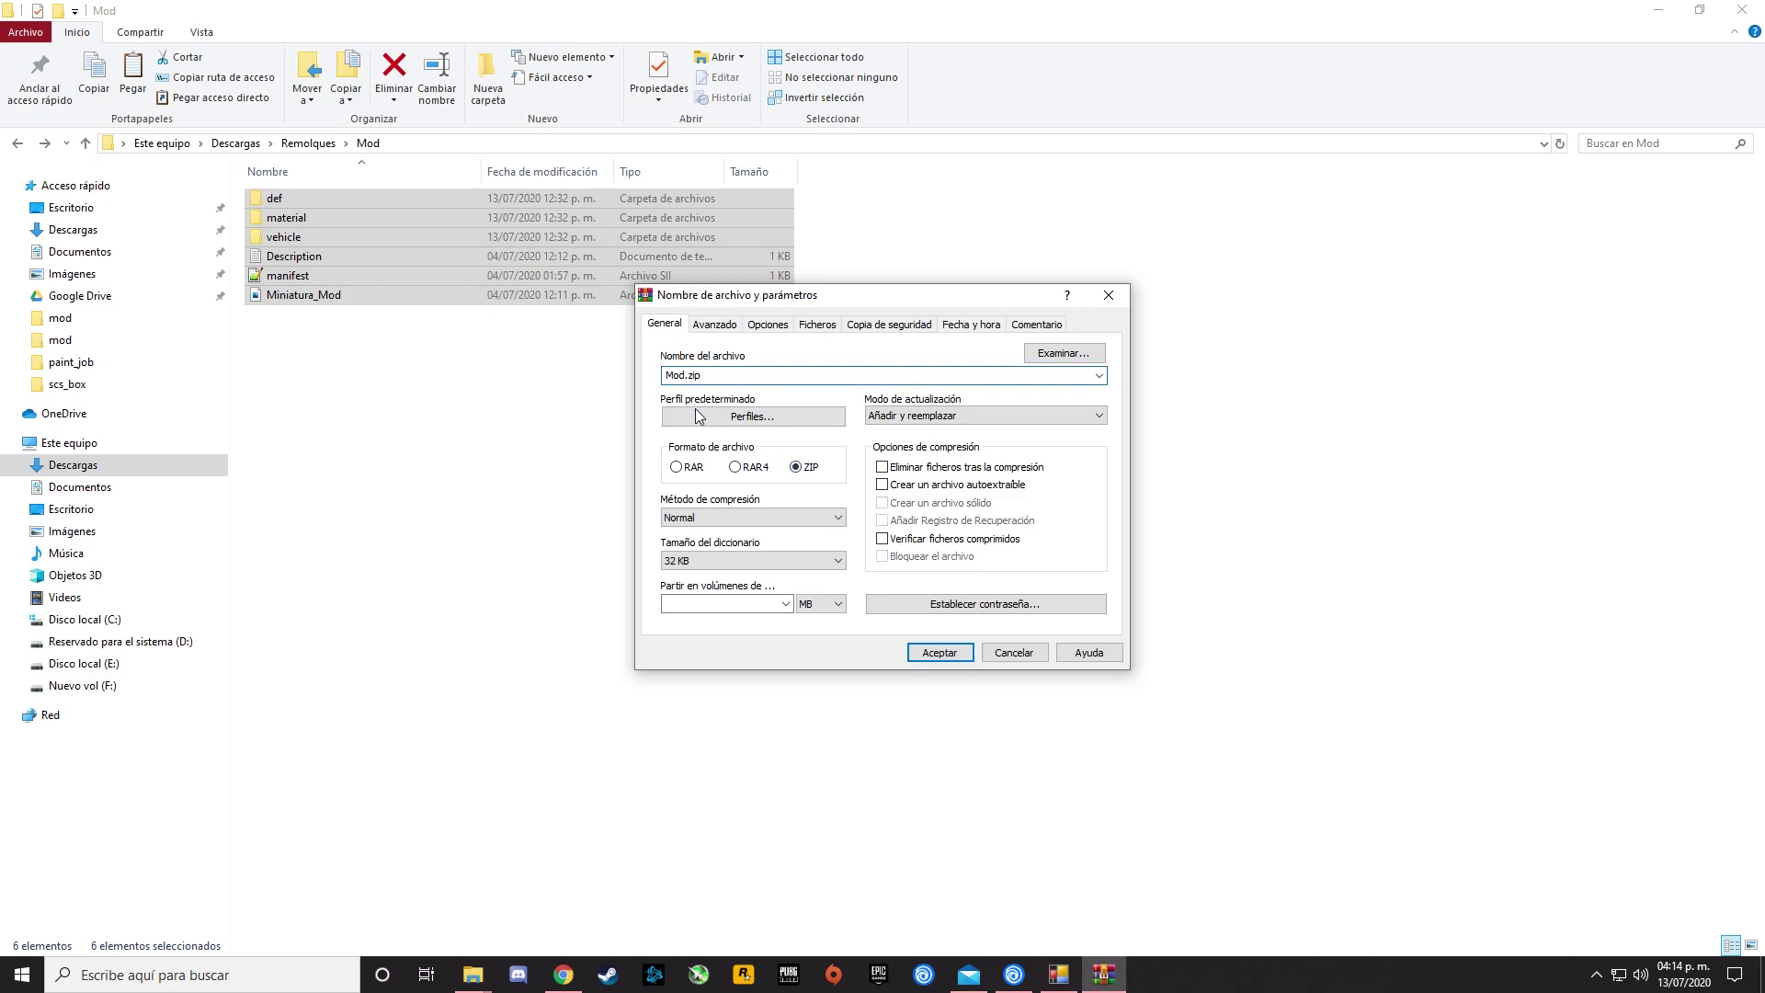
click(685, 381)
click(939, 653)
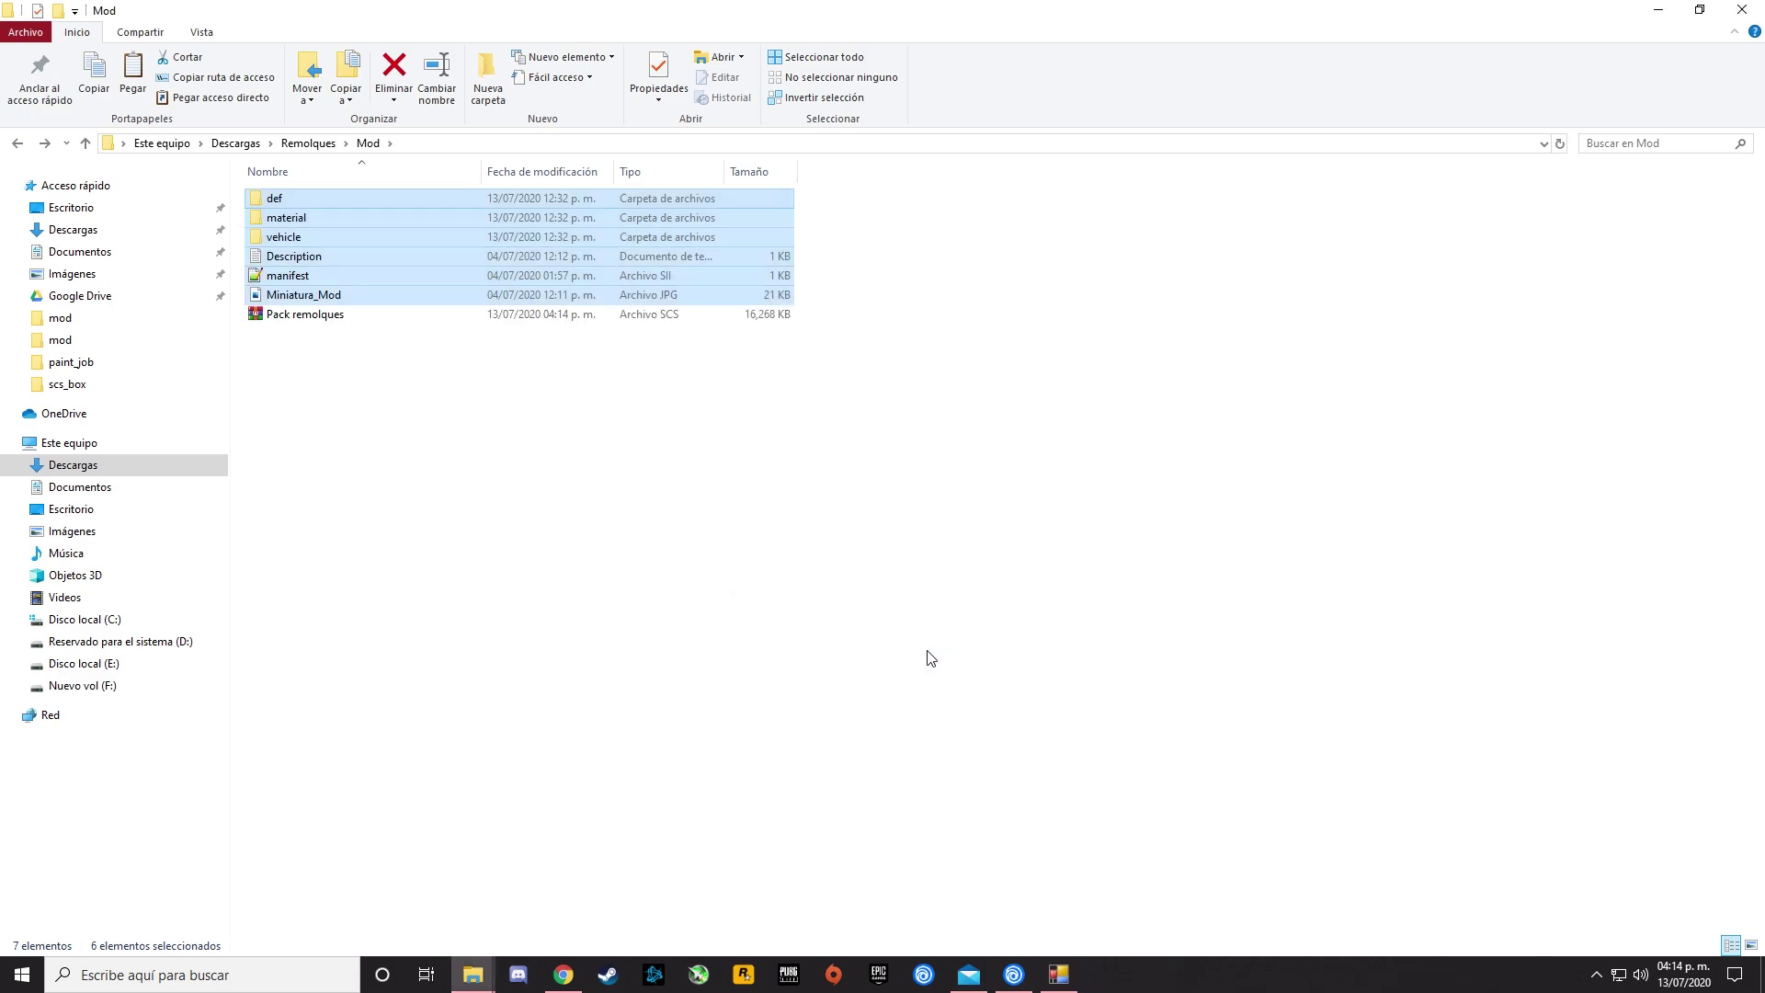
Copy the Pack remolques archive into the mod folder of American Truck Simulator under Documents.
click(296, 317)
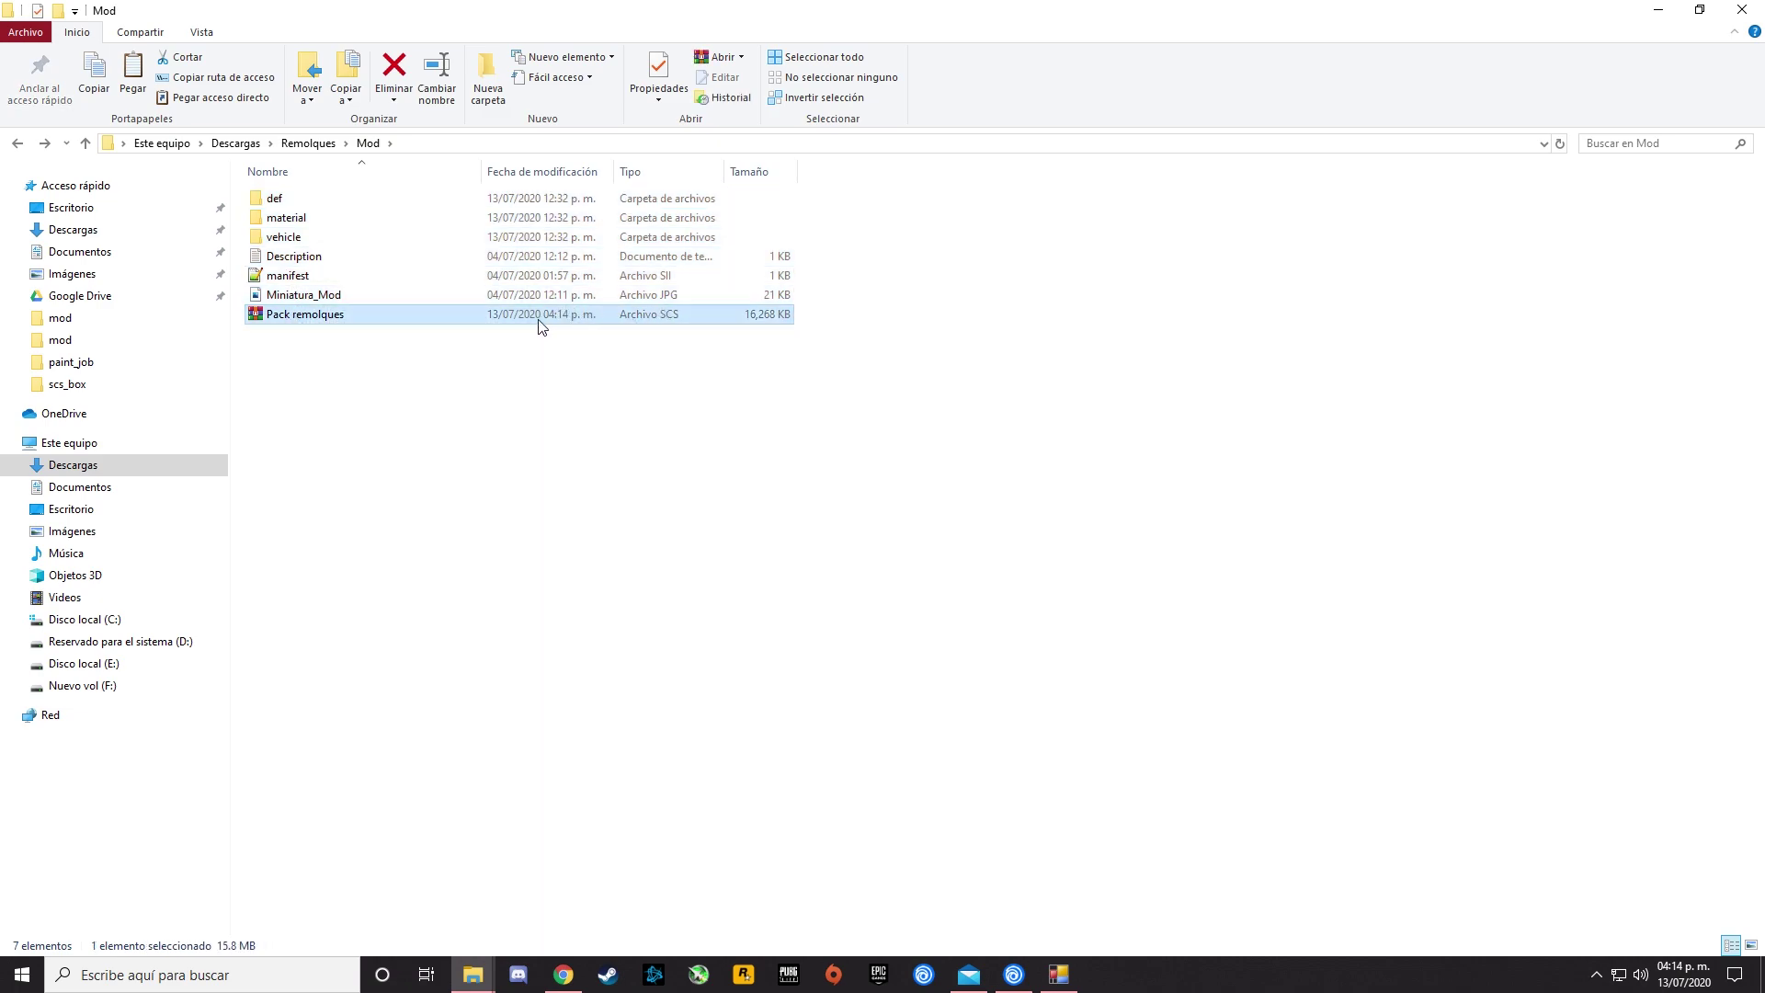
click(124, 259)
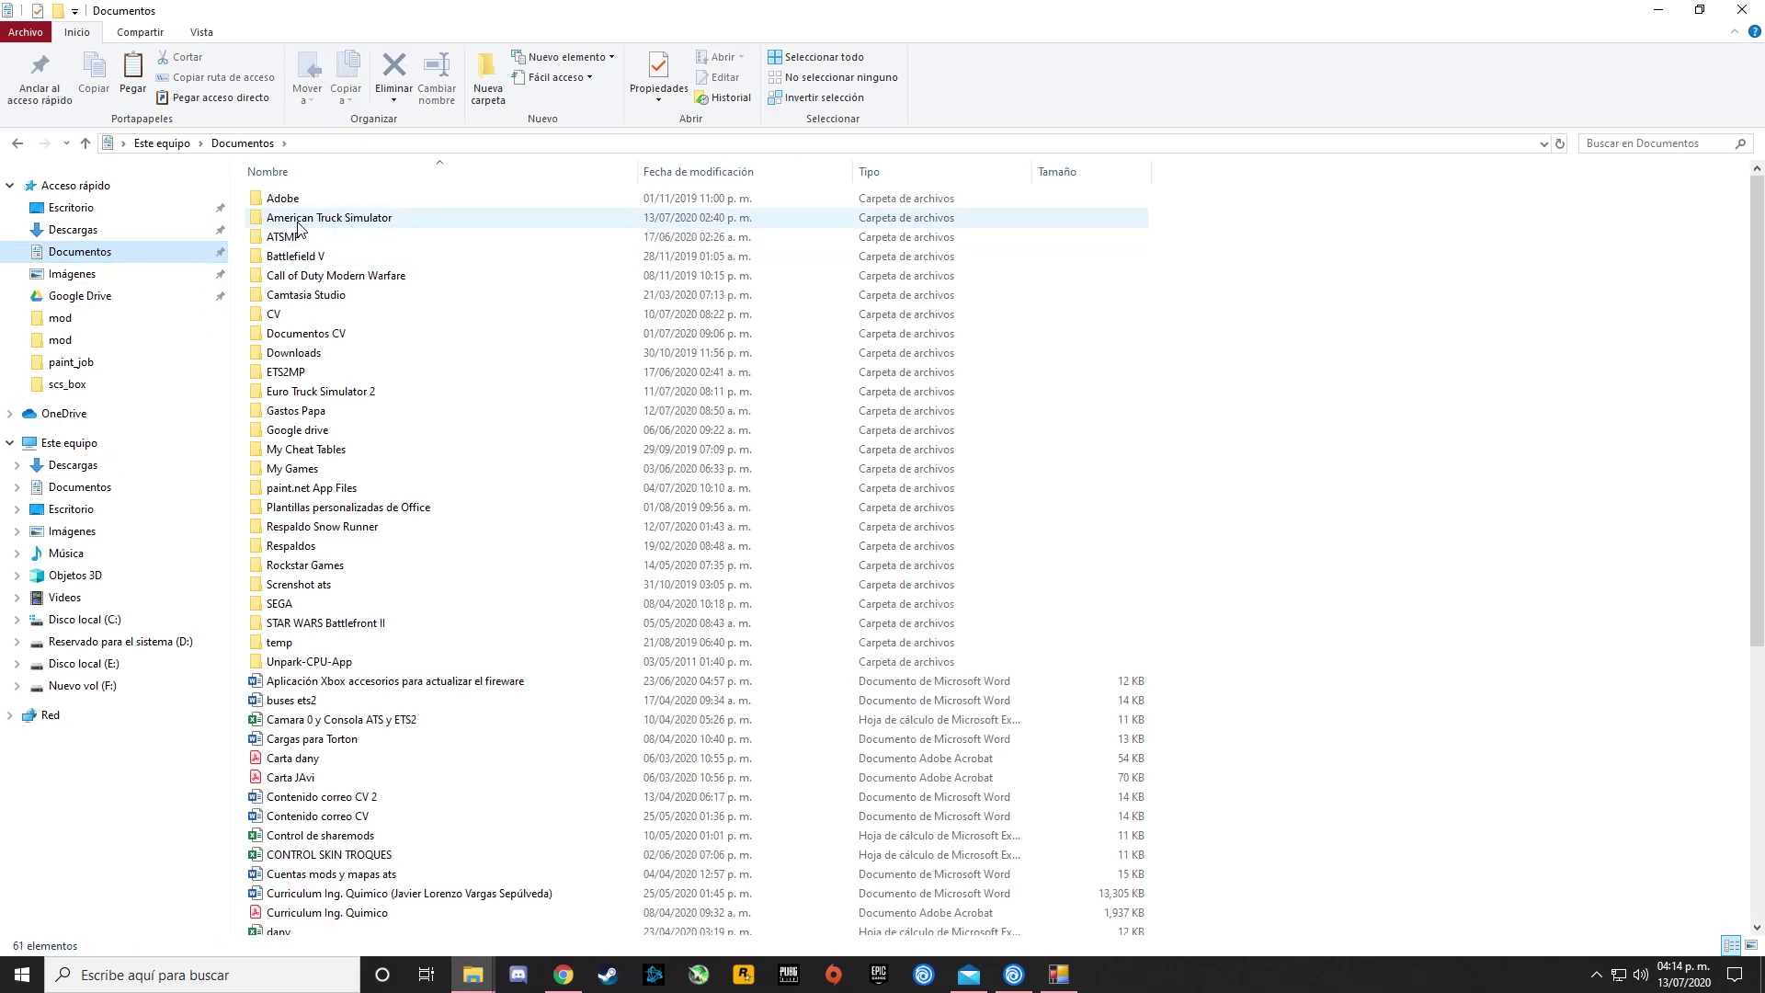
double_click(339, 221)
double_click(303, 225)
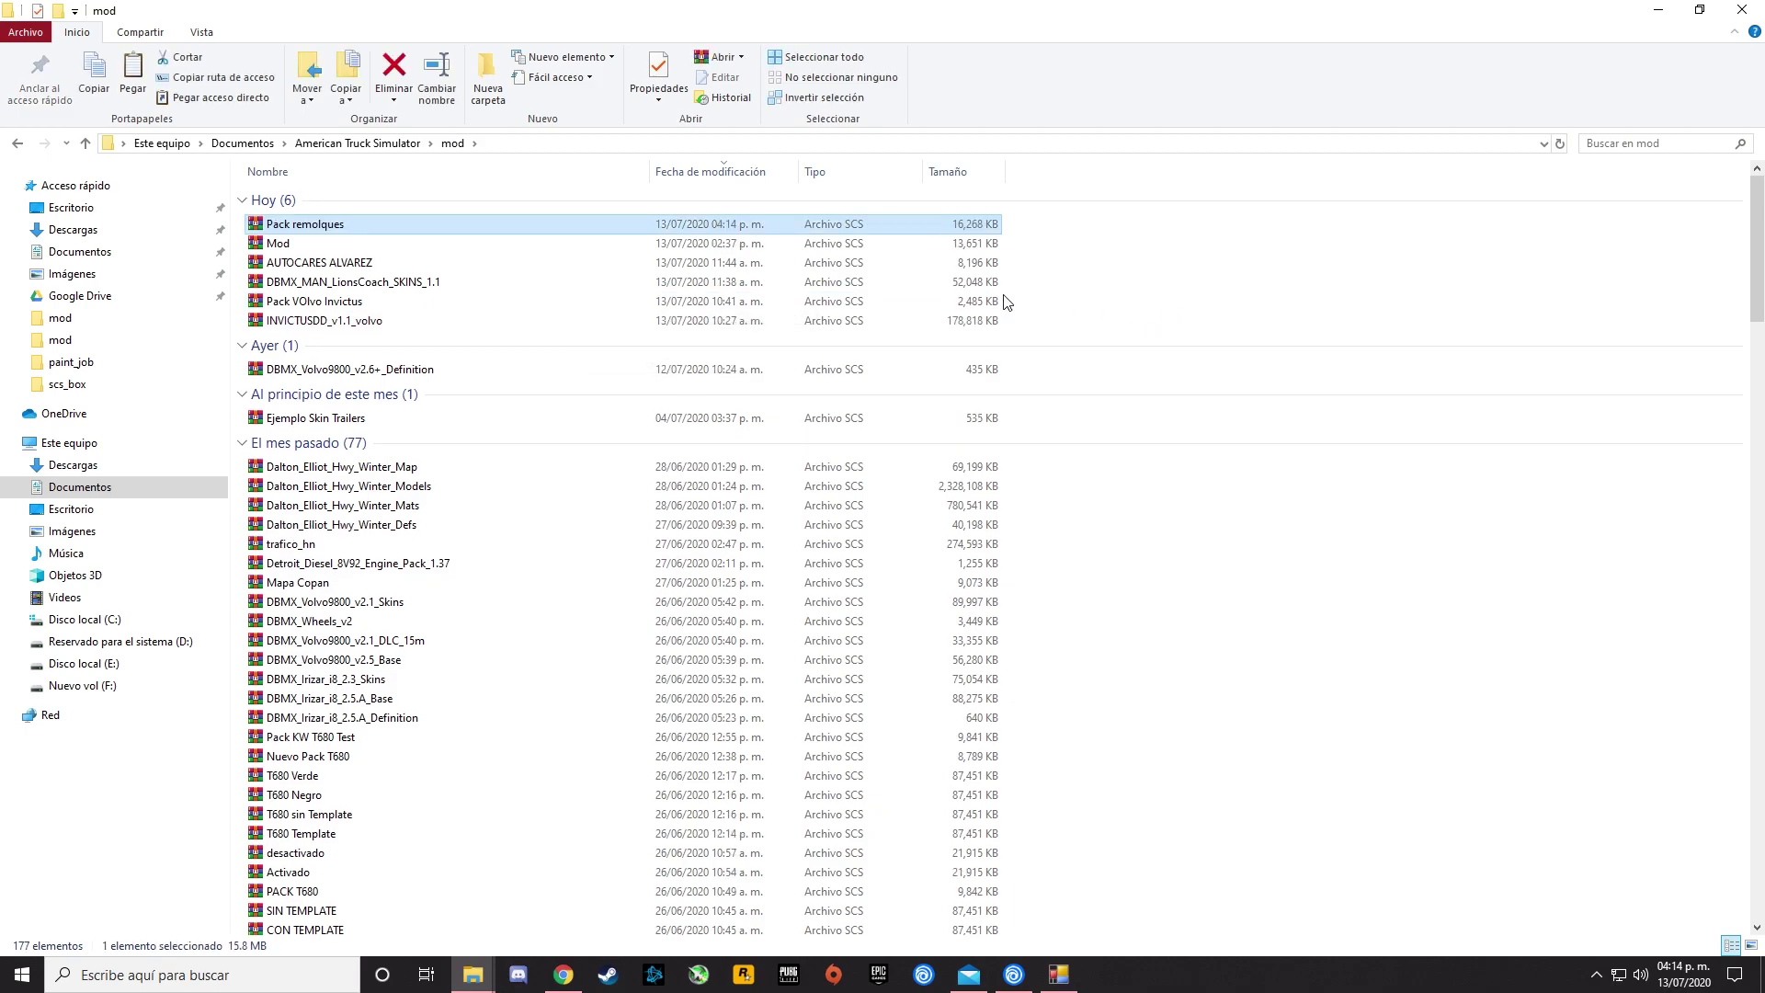
click(1666, 13)
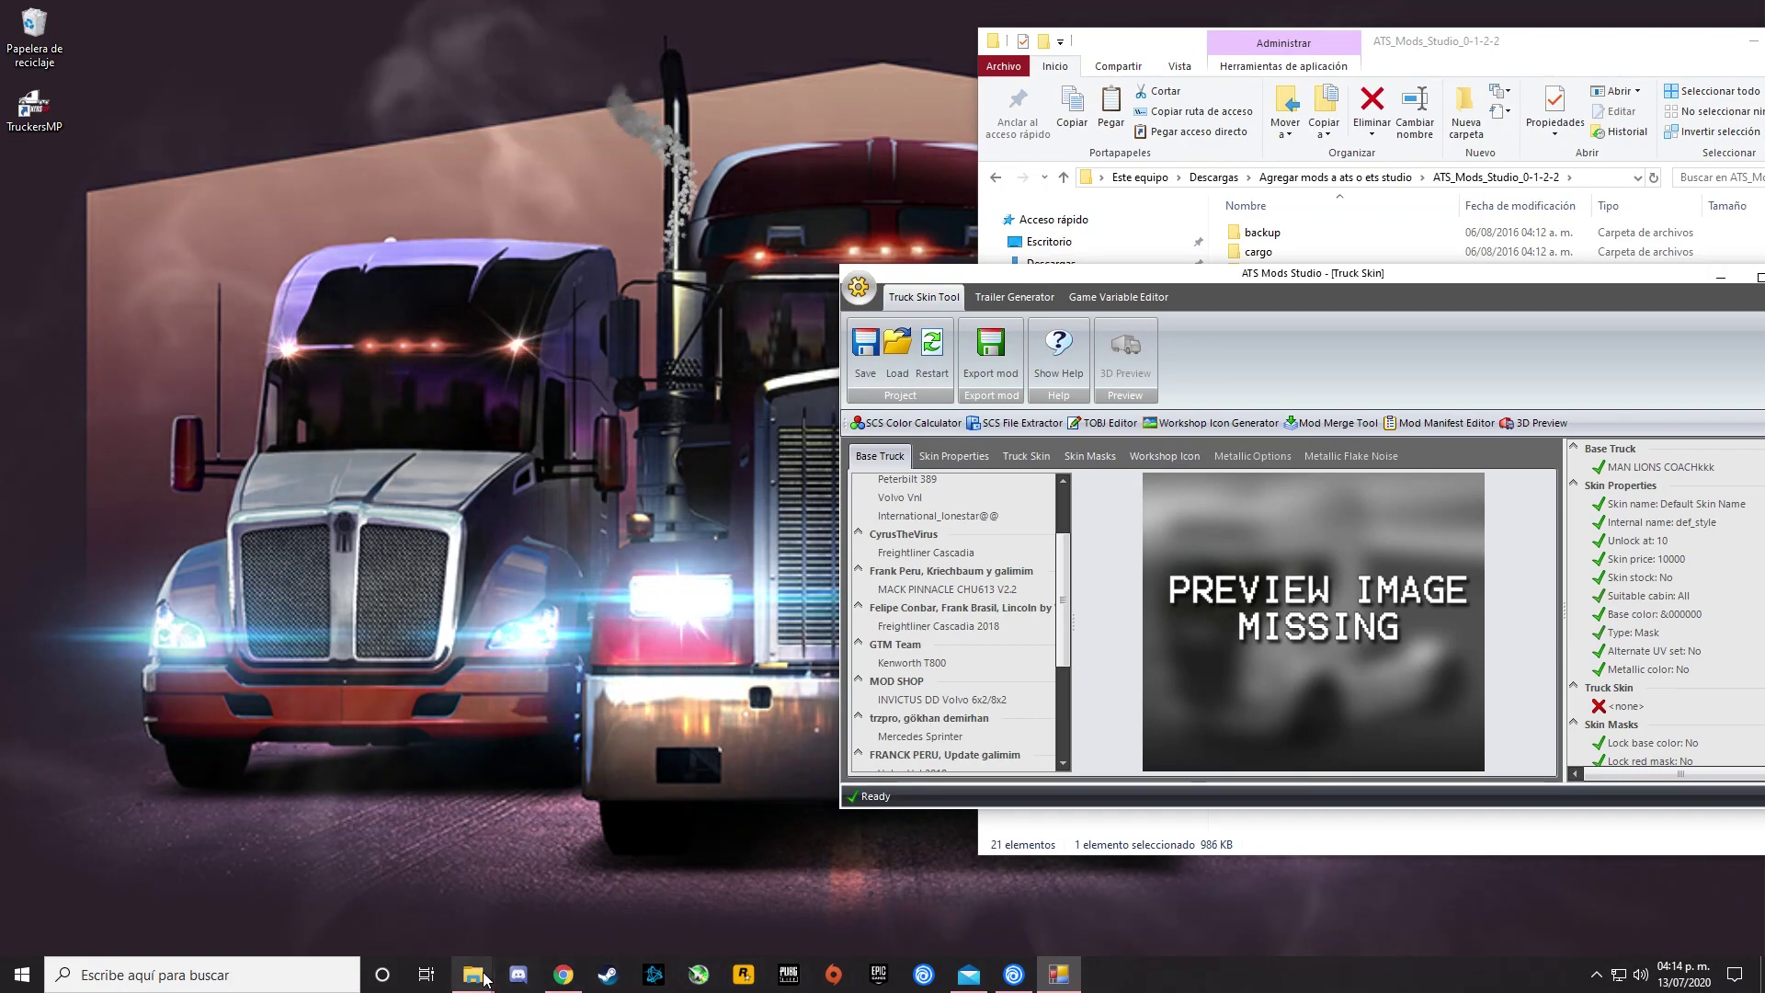
Delete the older Mod archive from the American Truck Simulator mod folder.
mouse_move(472, 975)
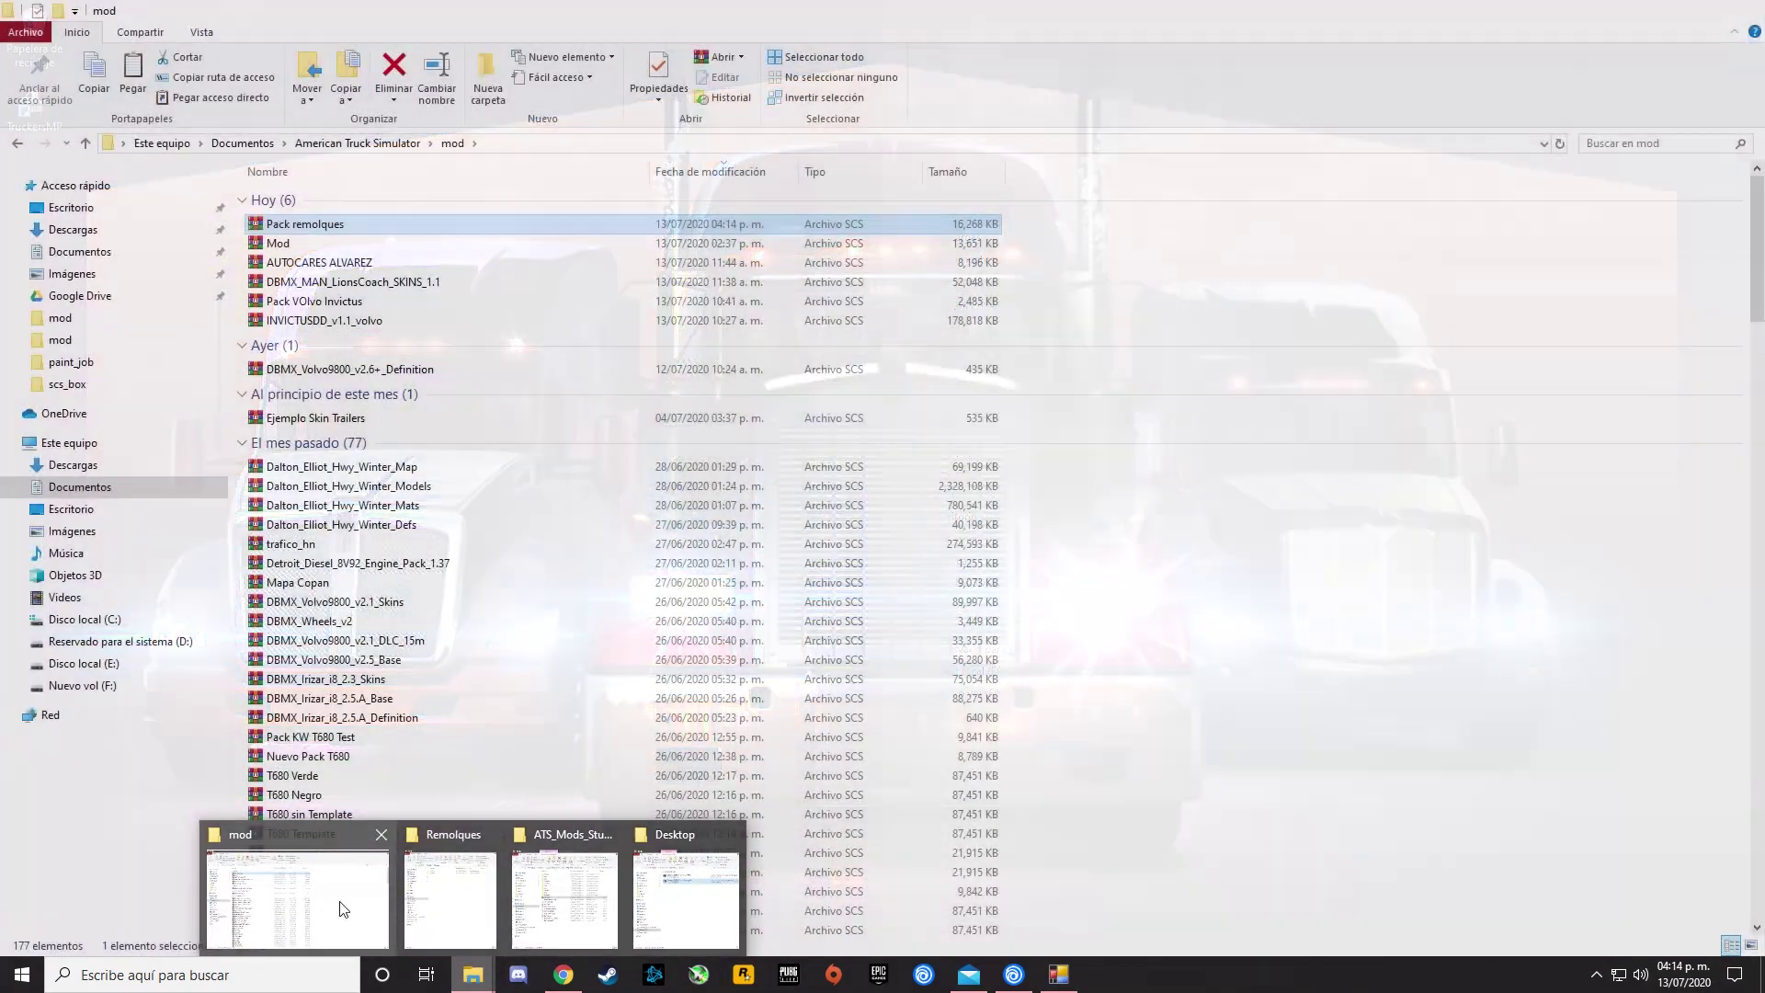
click(343, 909)
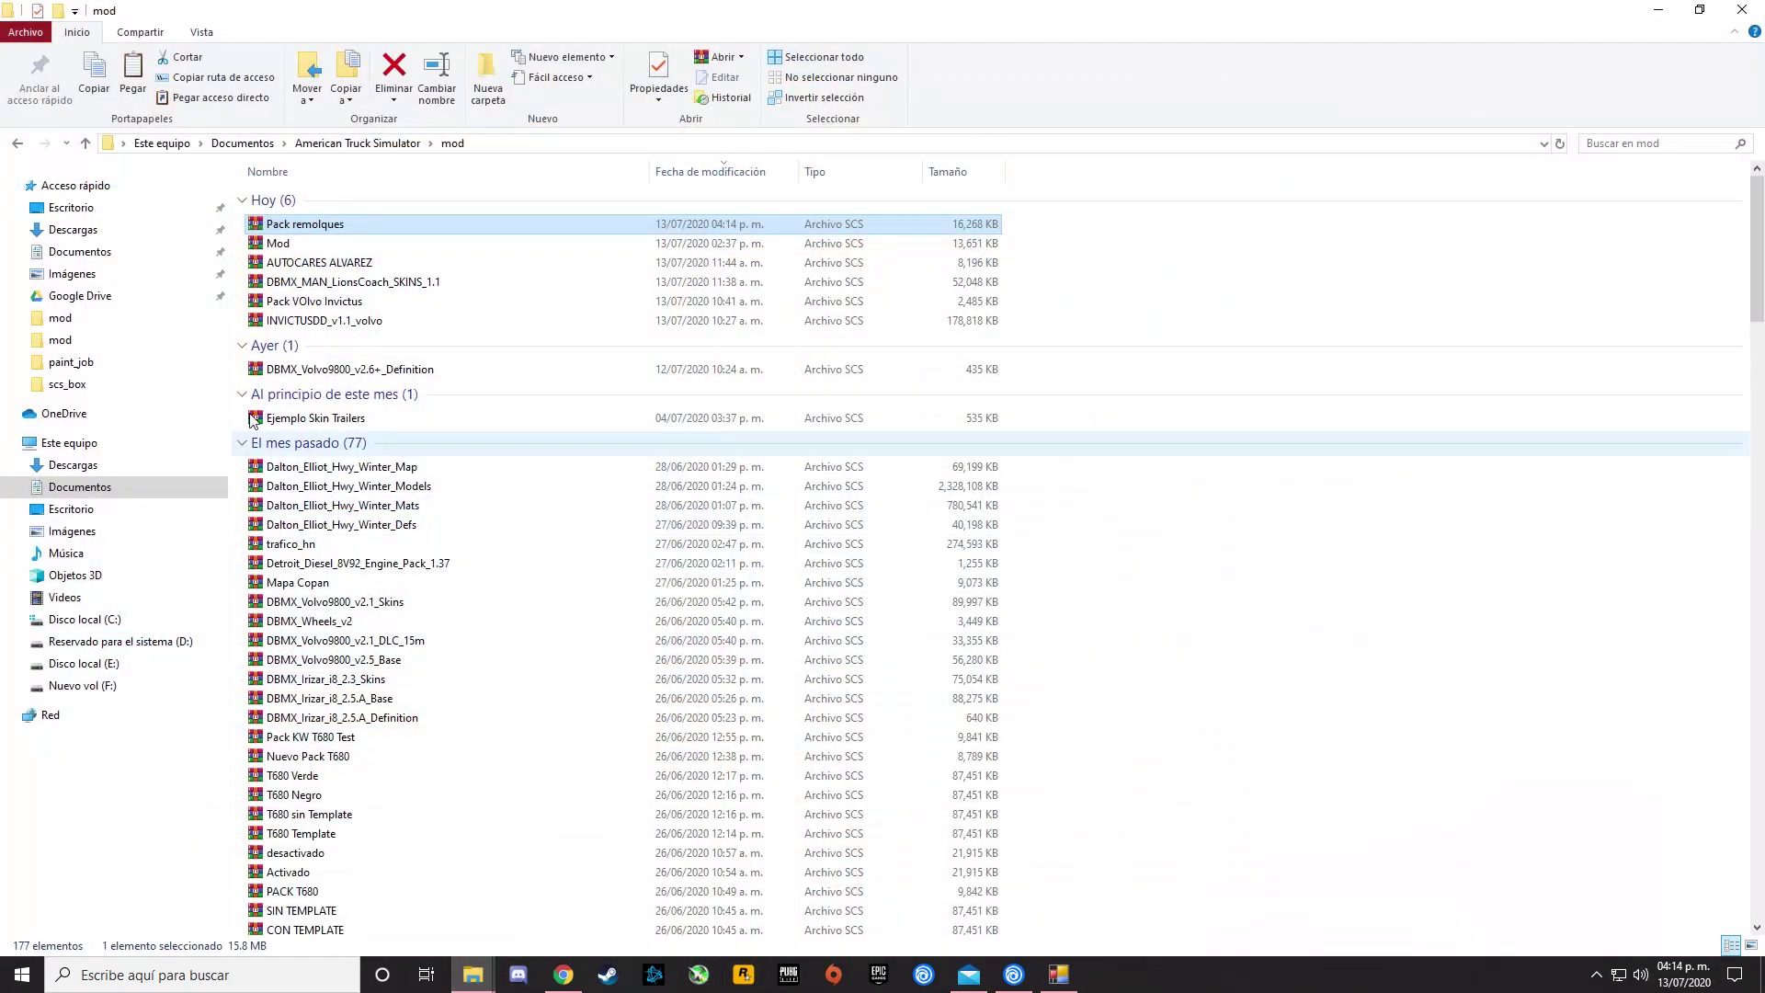
click(283, 248)
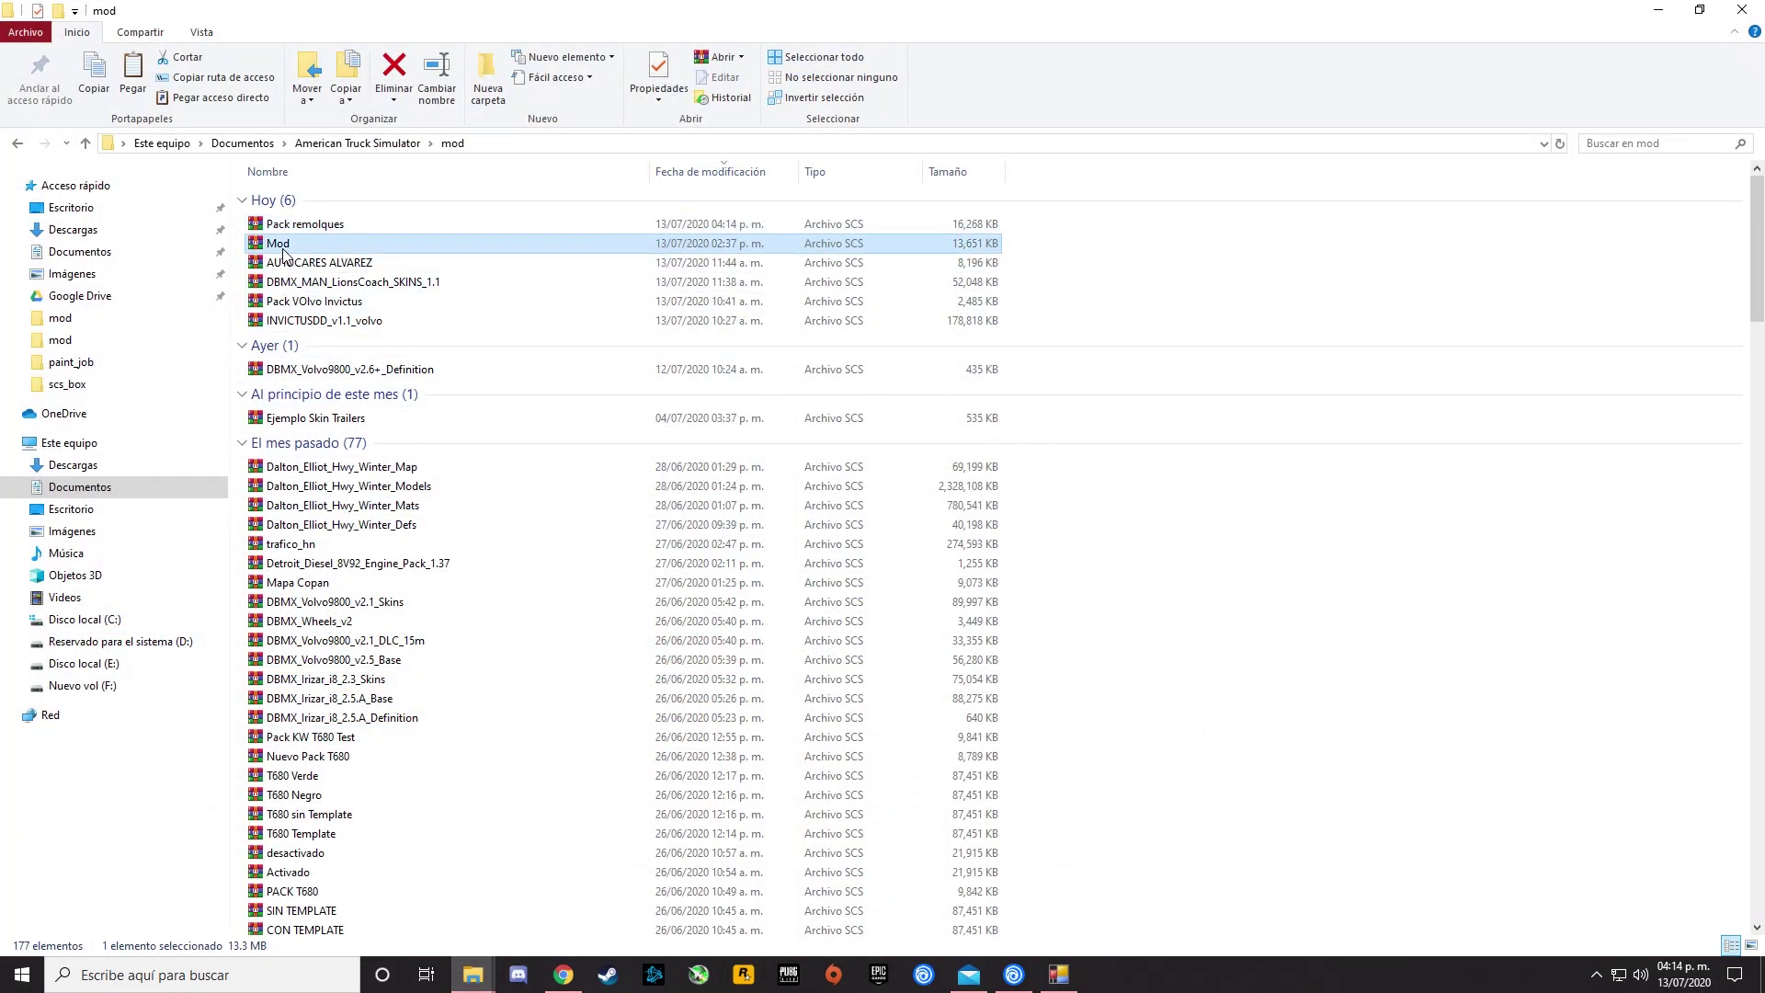
key(Delete)
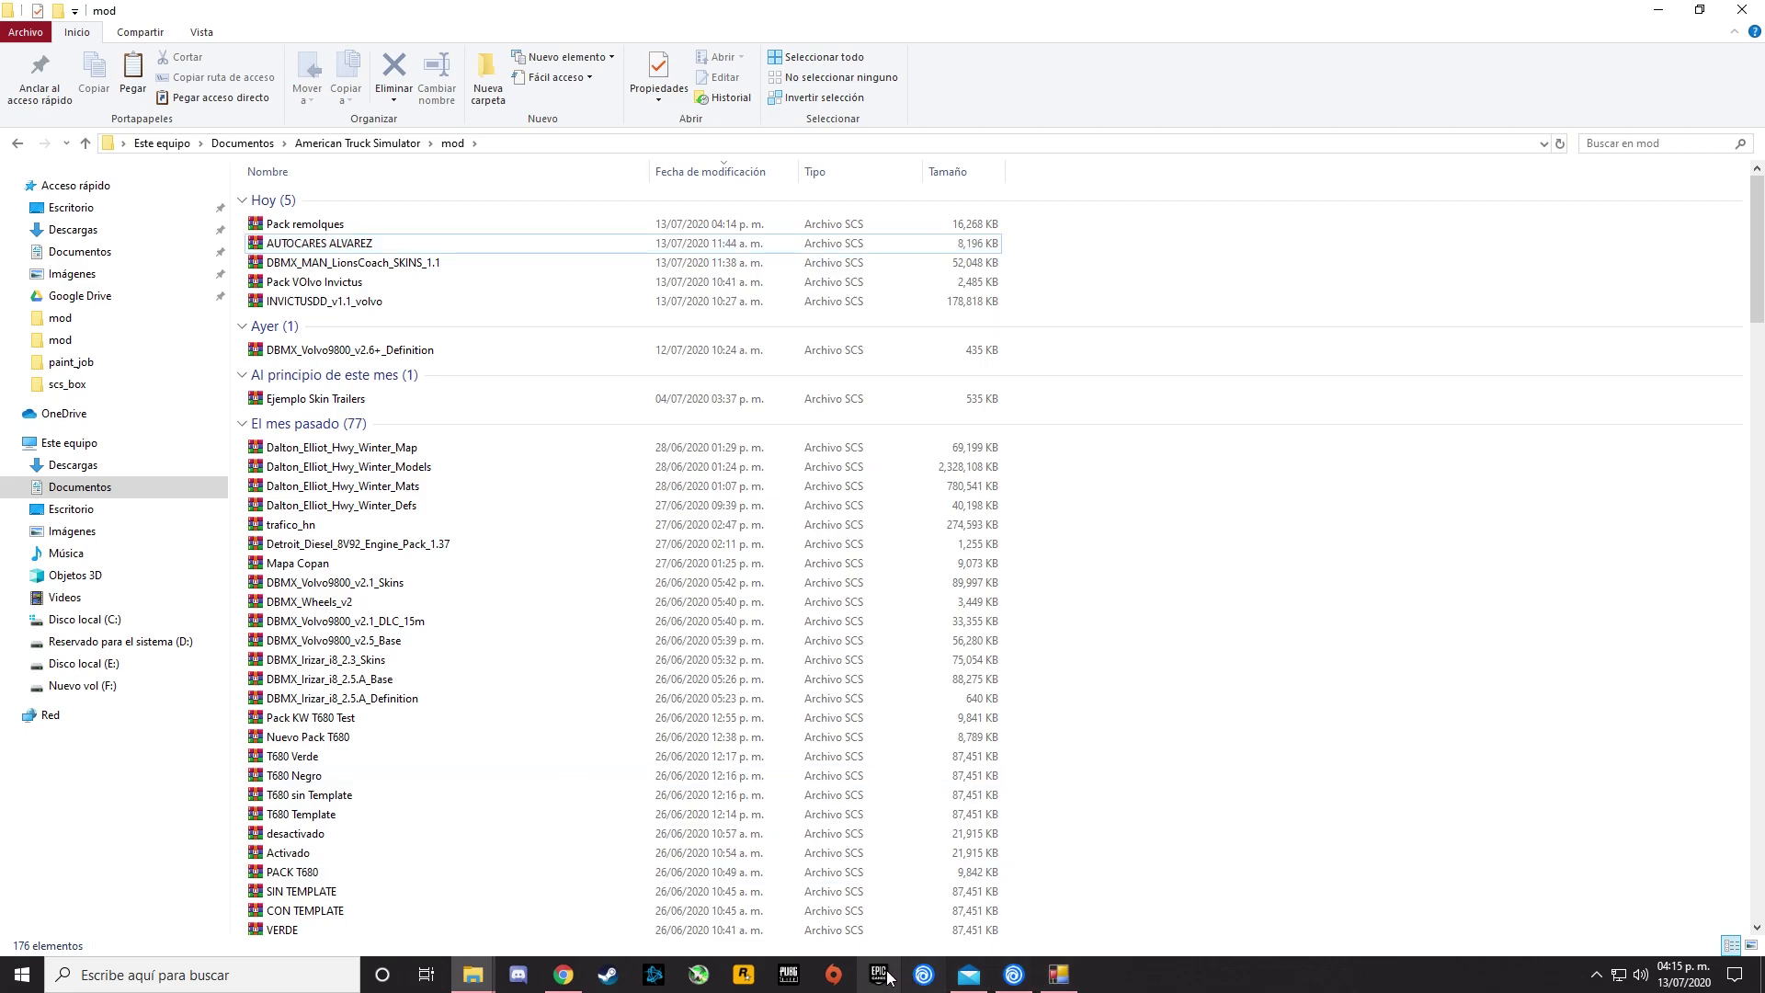
Launch American Truck Simulator and remove the missing Archivo editable by Trailero Virtual entry from the Mexico + Oaxaca profile's active mods.
click(701, 974)
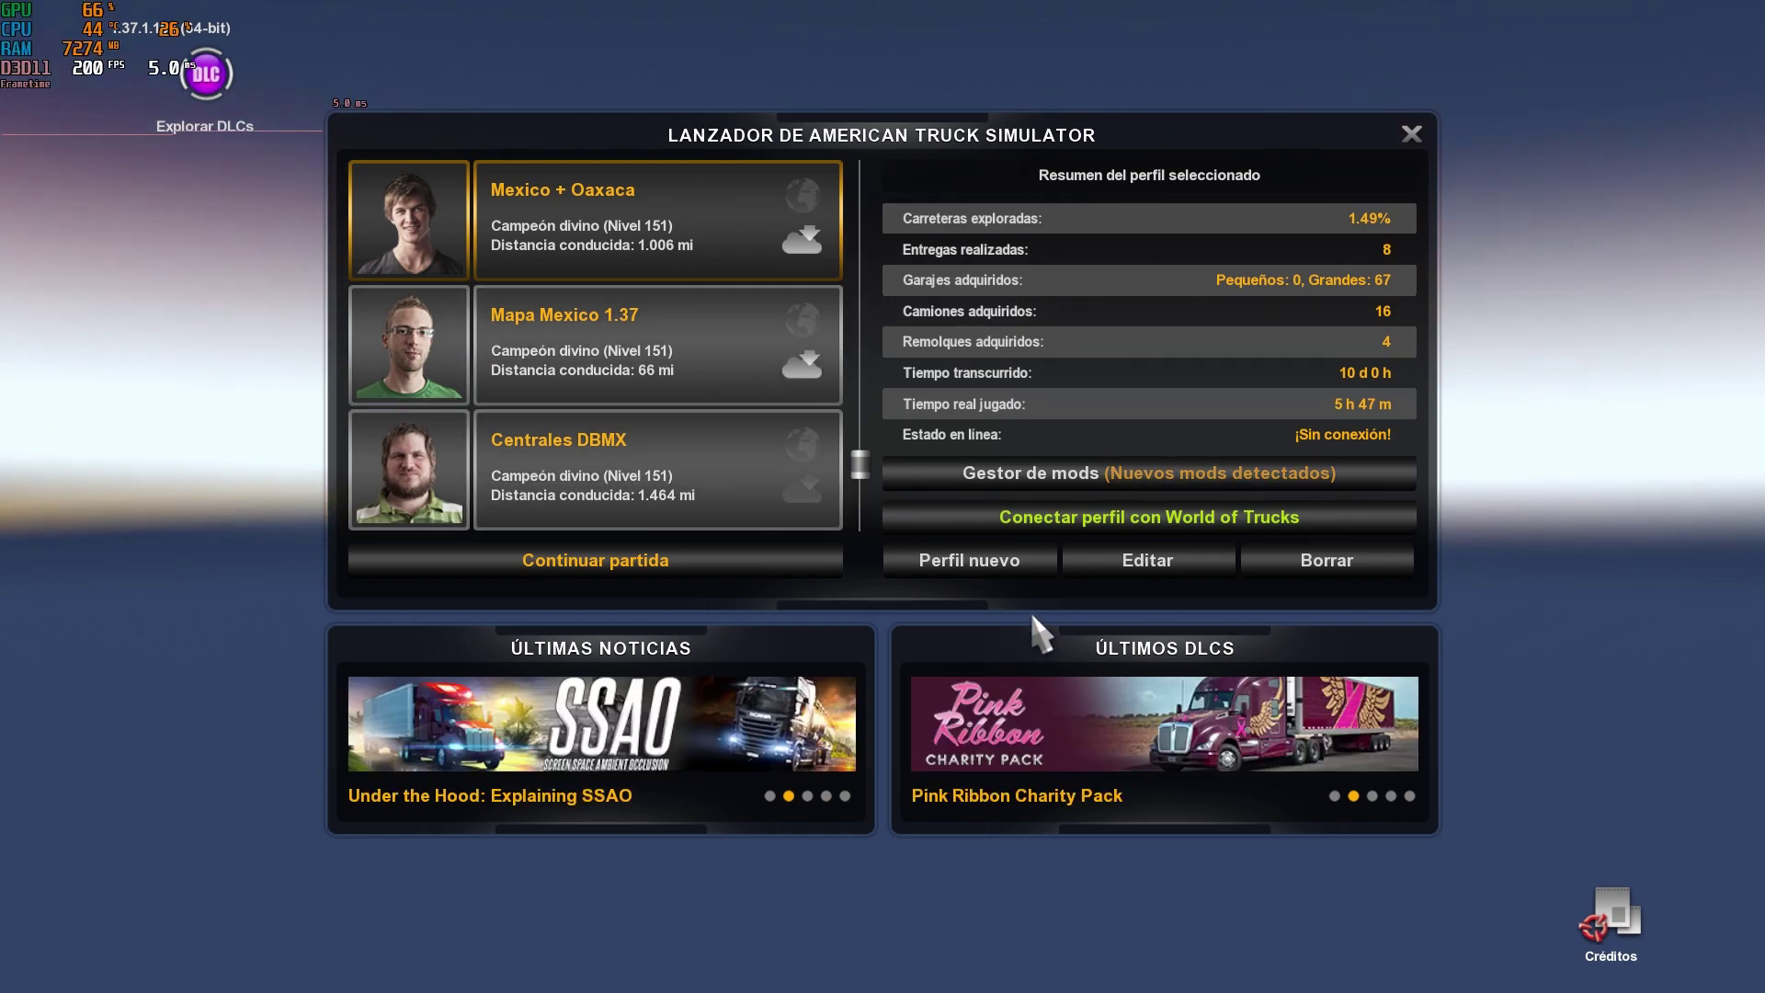
click(1012, 479)
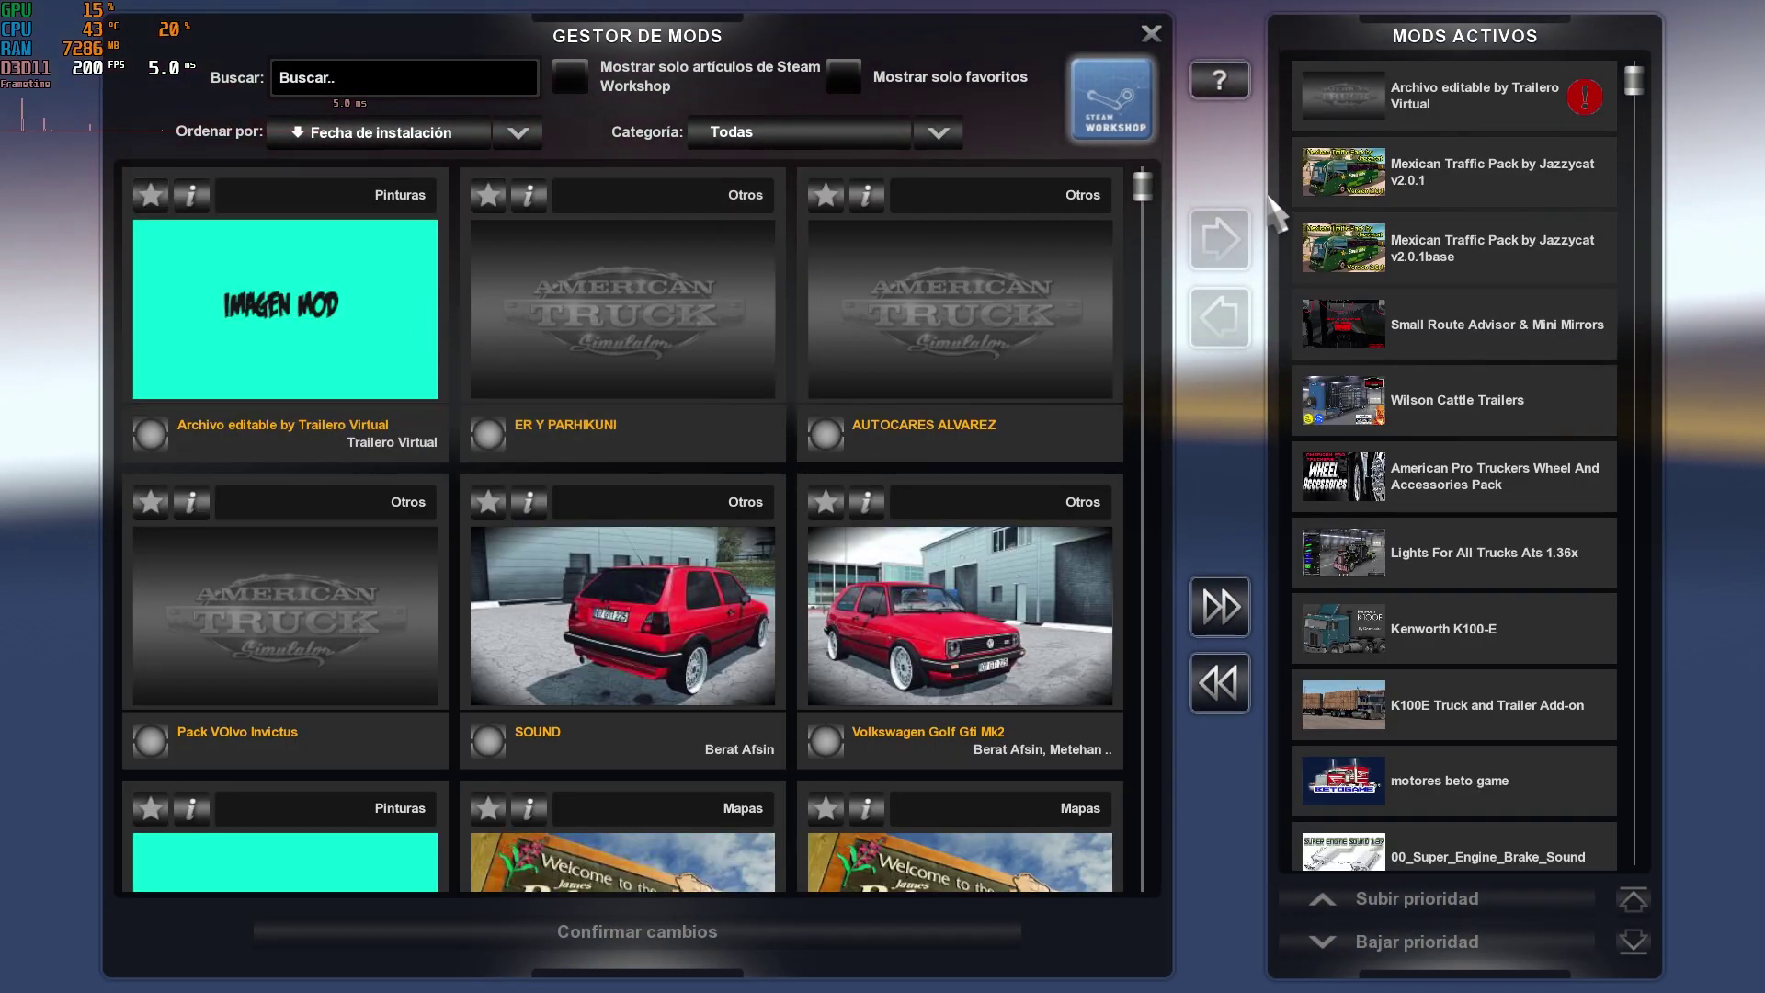
click(1434, 96)
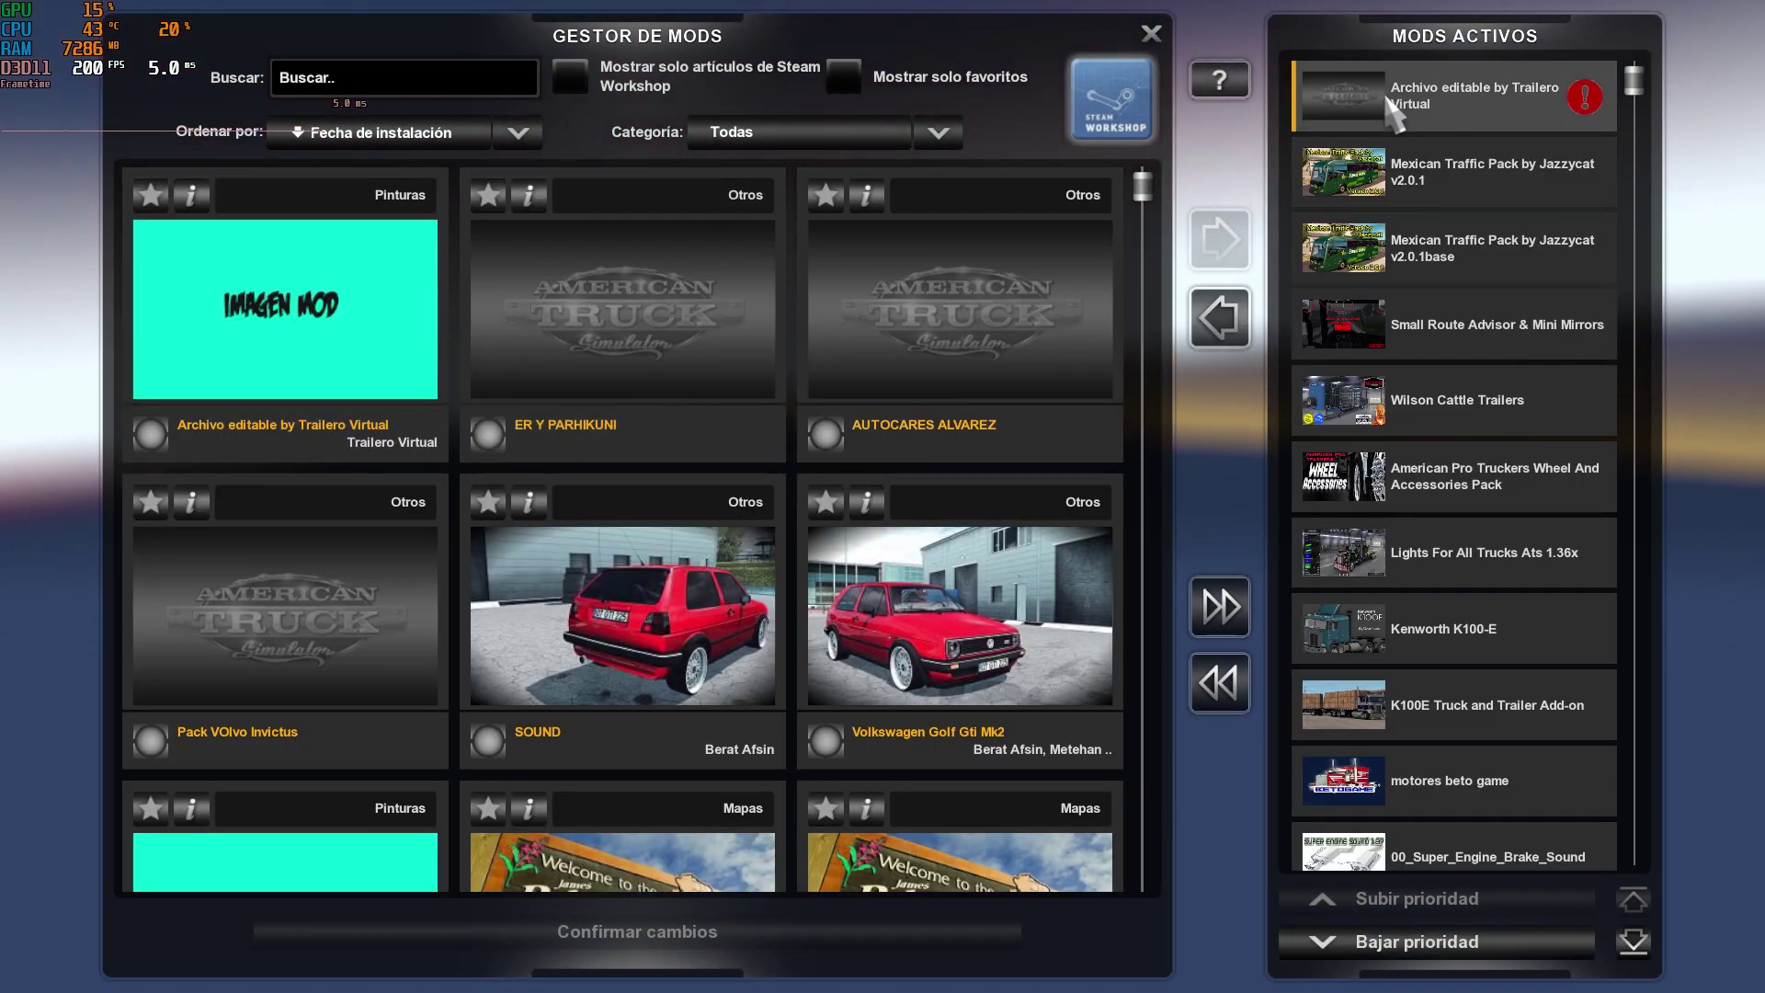
click(1220, 317)
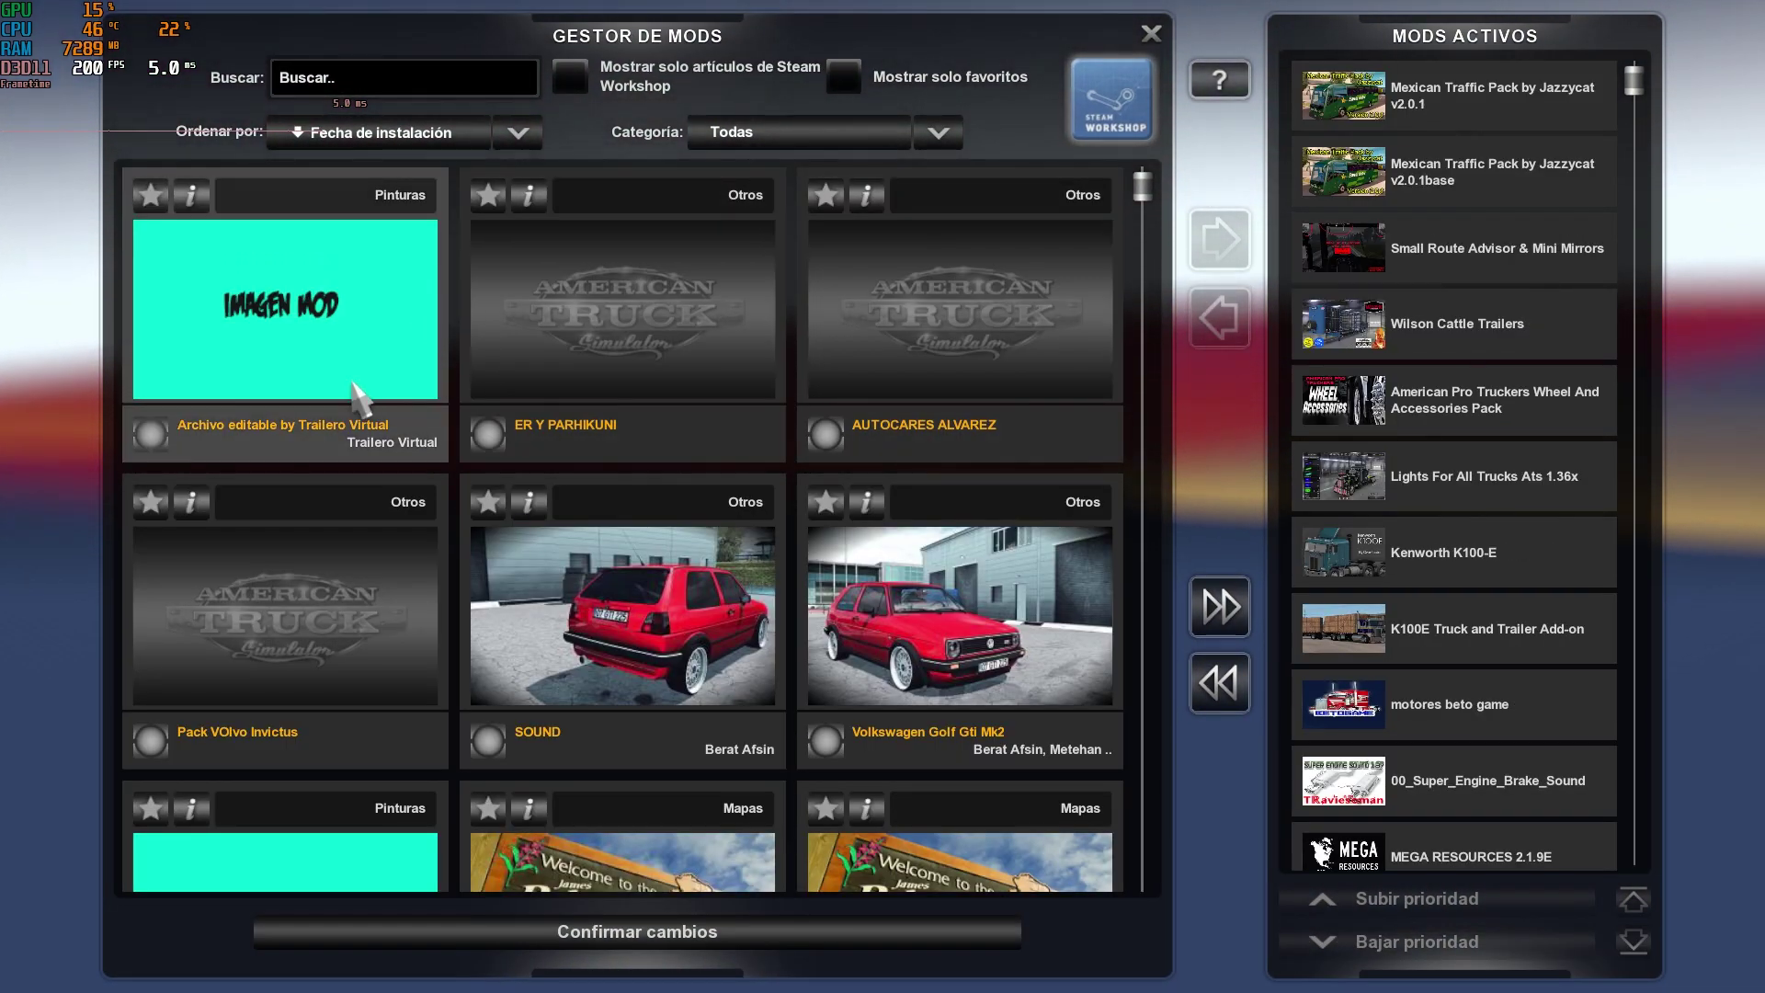
Activate the newly installed Archivo editable by Trailero Virtual paint mod and confirm the mod changes.
click(307, 283)
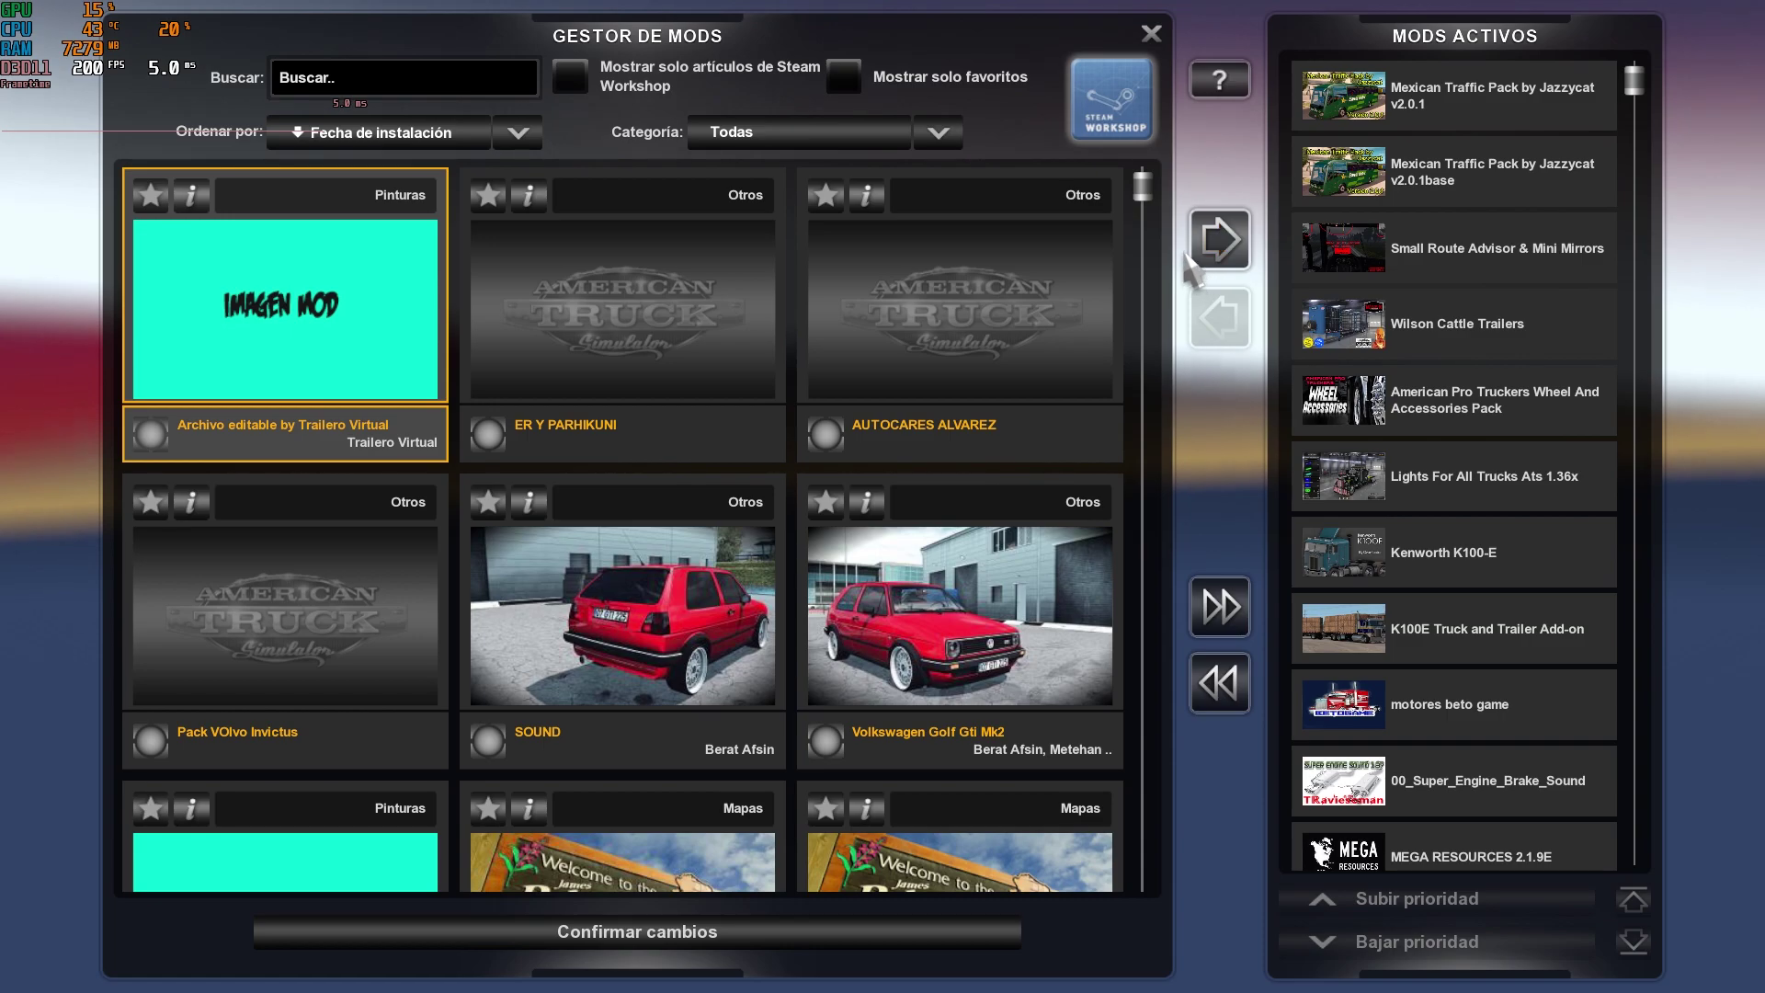
click(1220, 239)
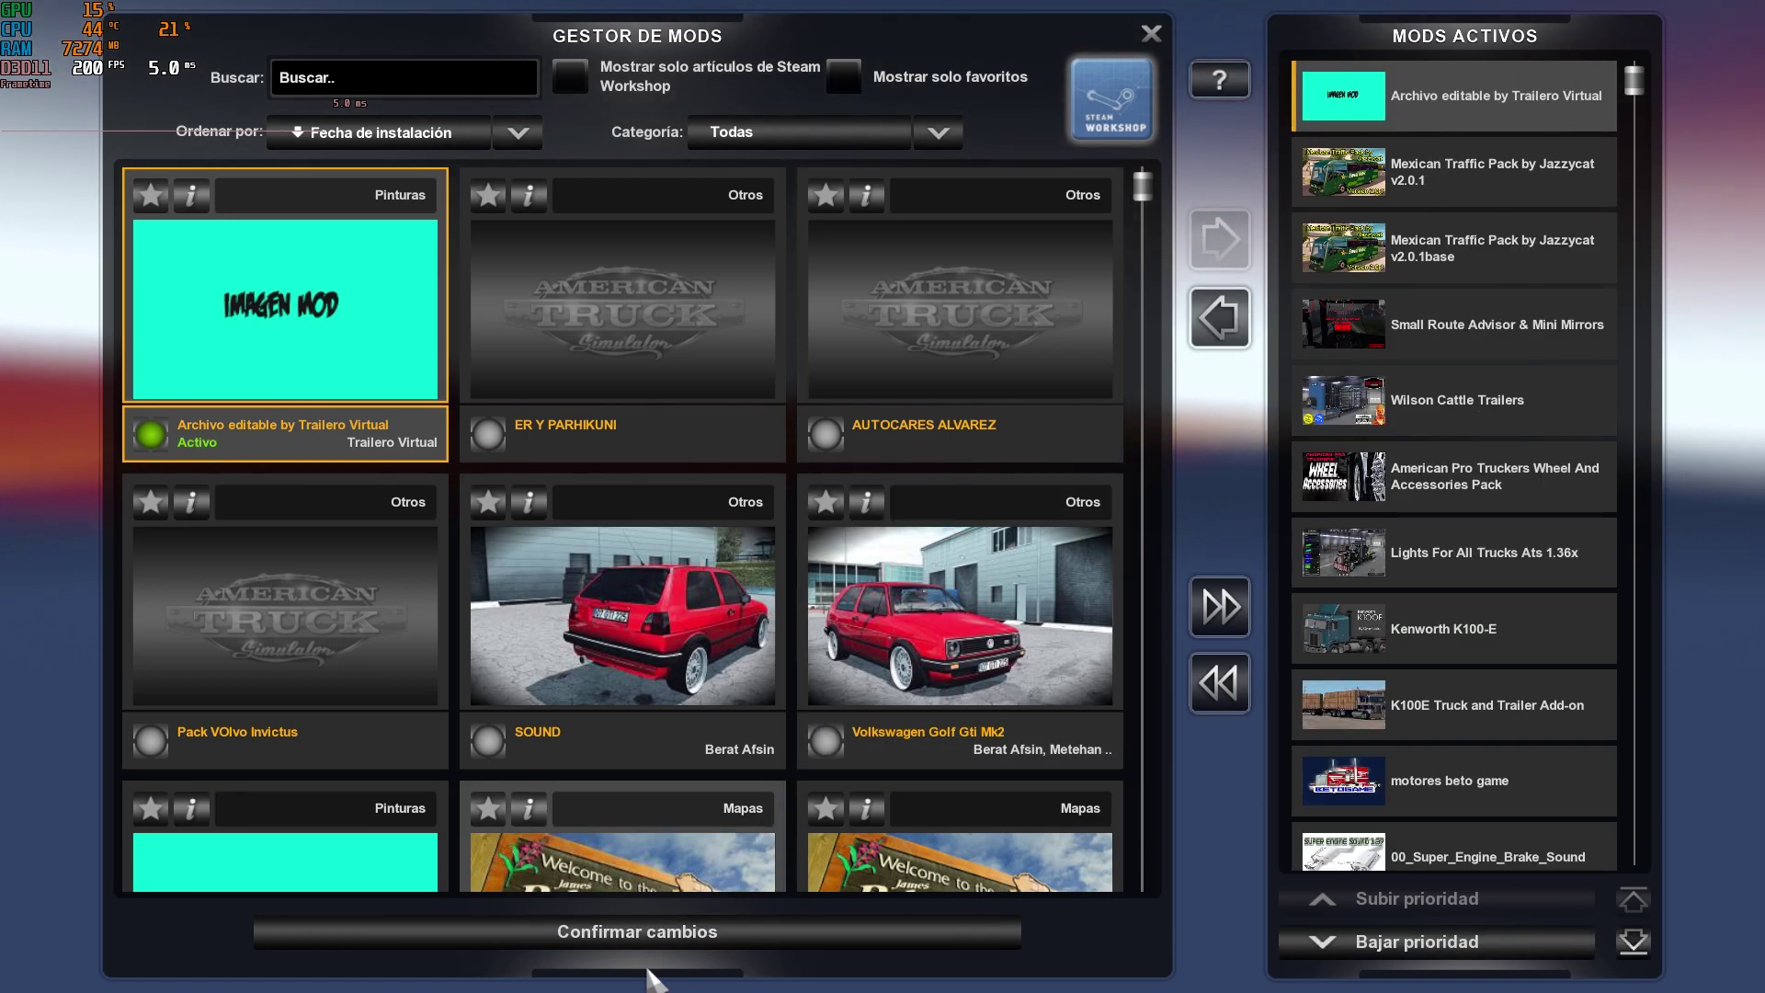
click(597, 931)
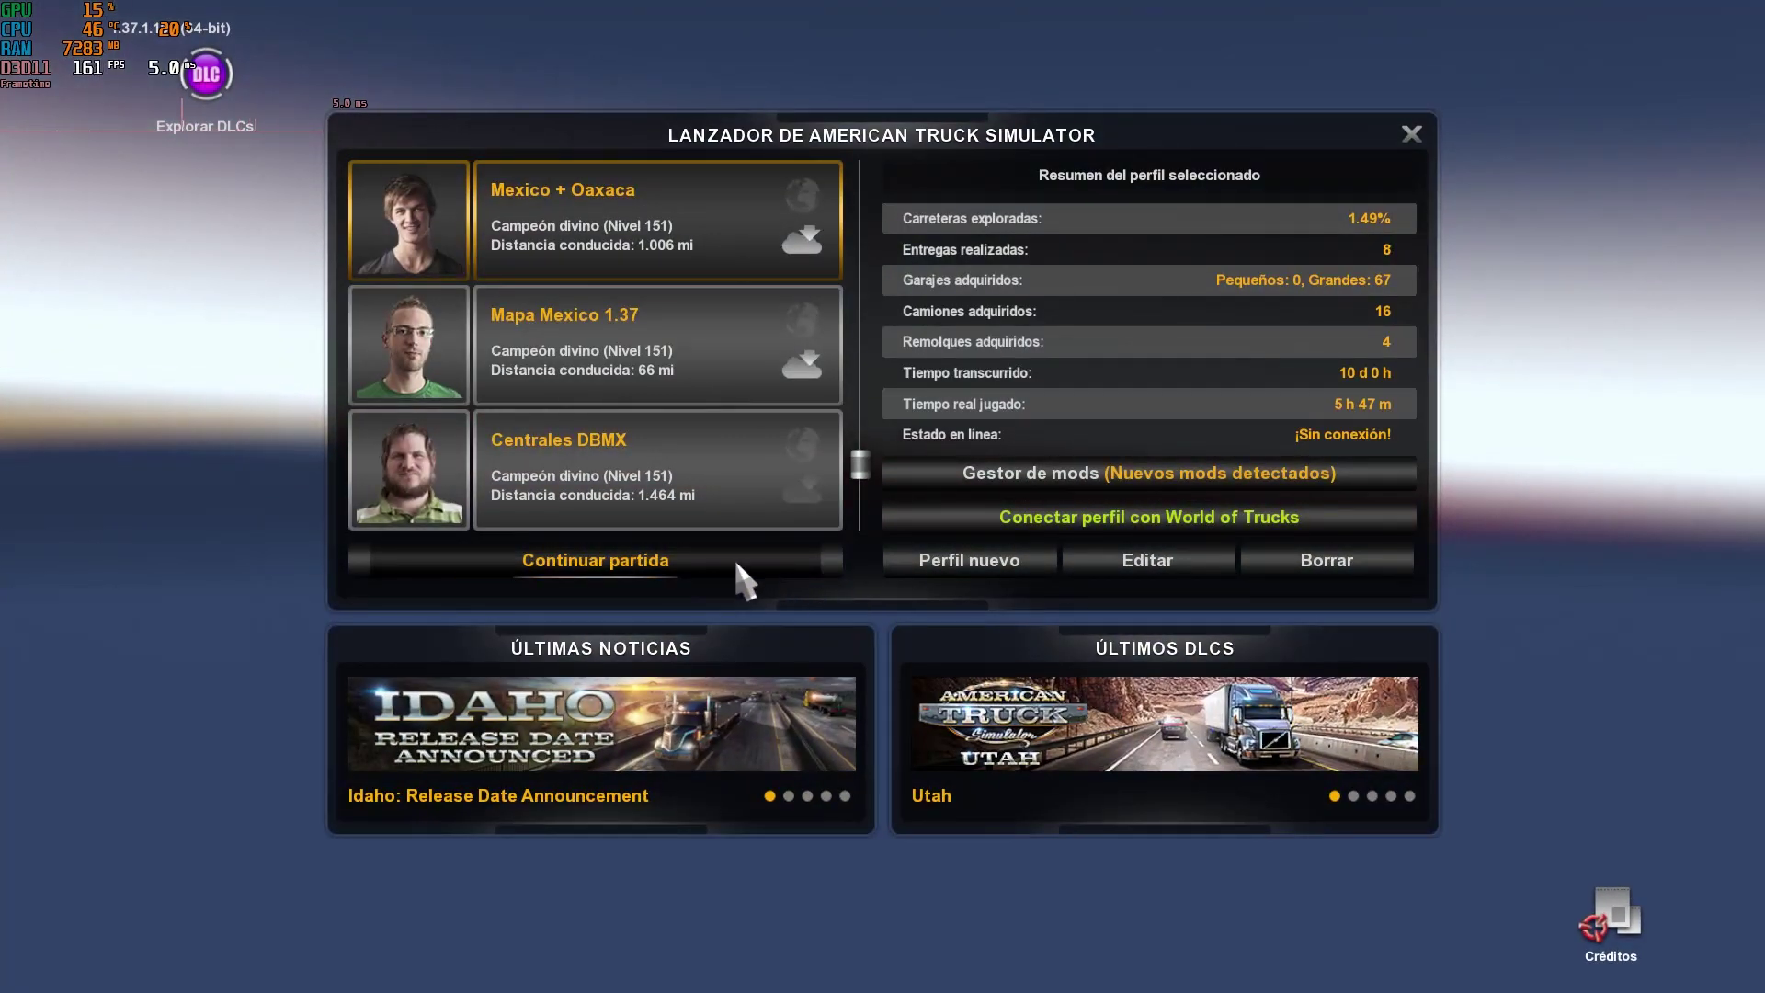
Load the profile's most recent autosave despite the missing mods.
click(735, 565)
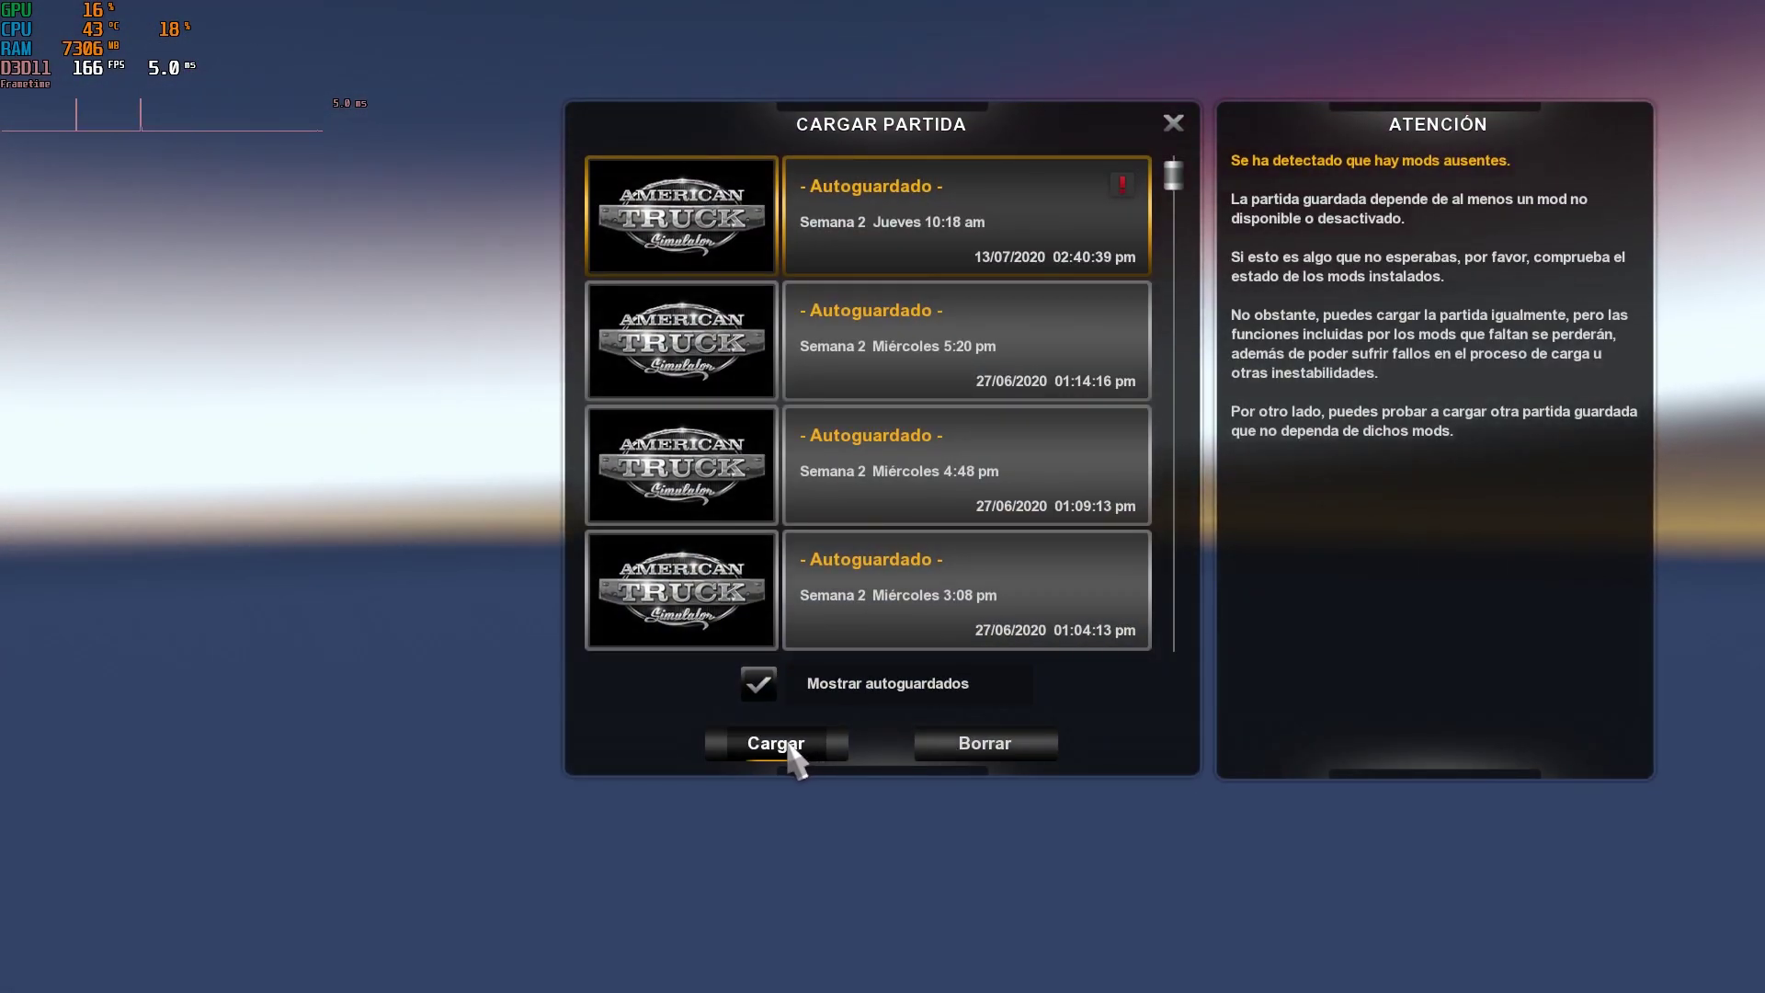
click(810, 745)
click(1021, 862)
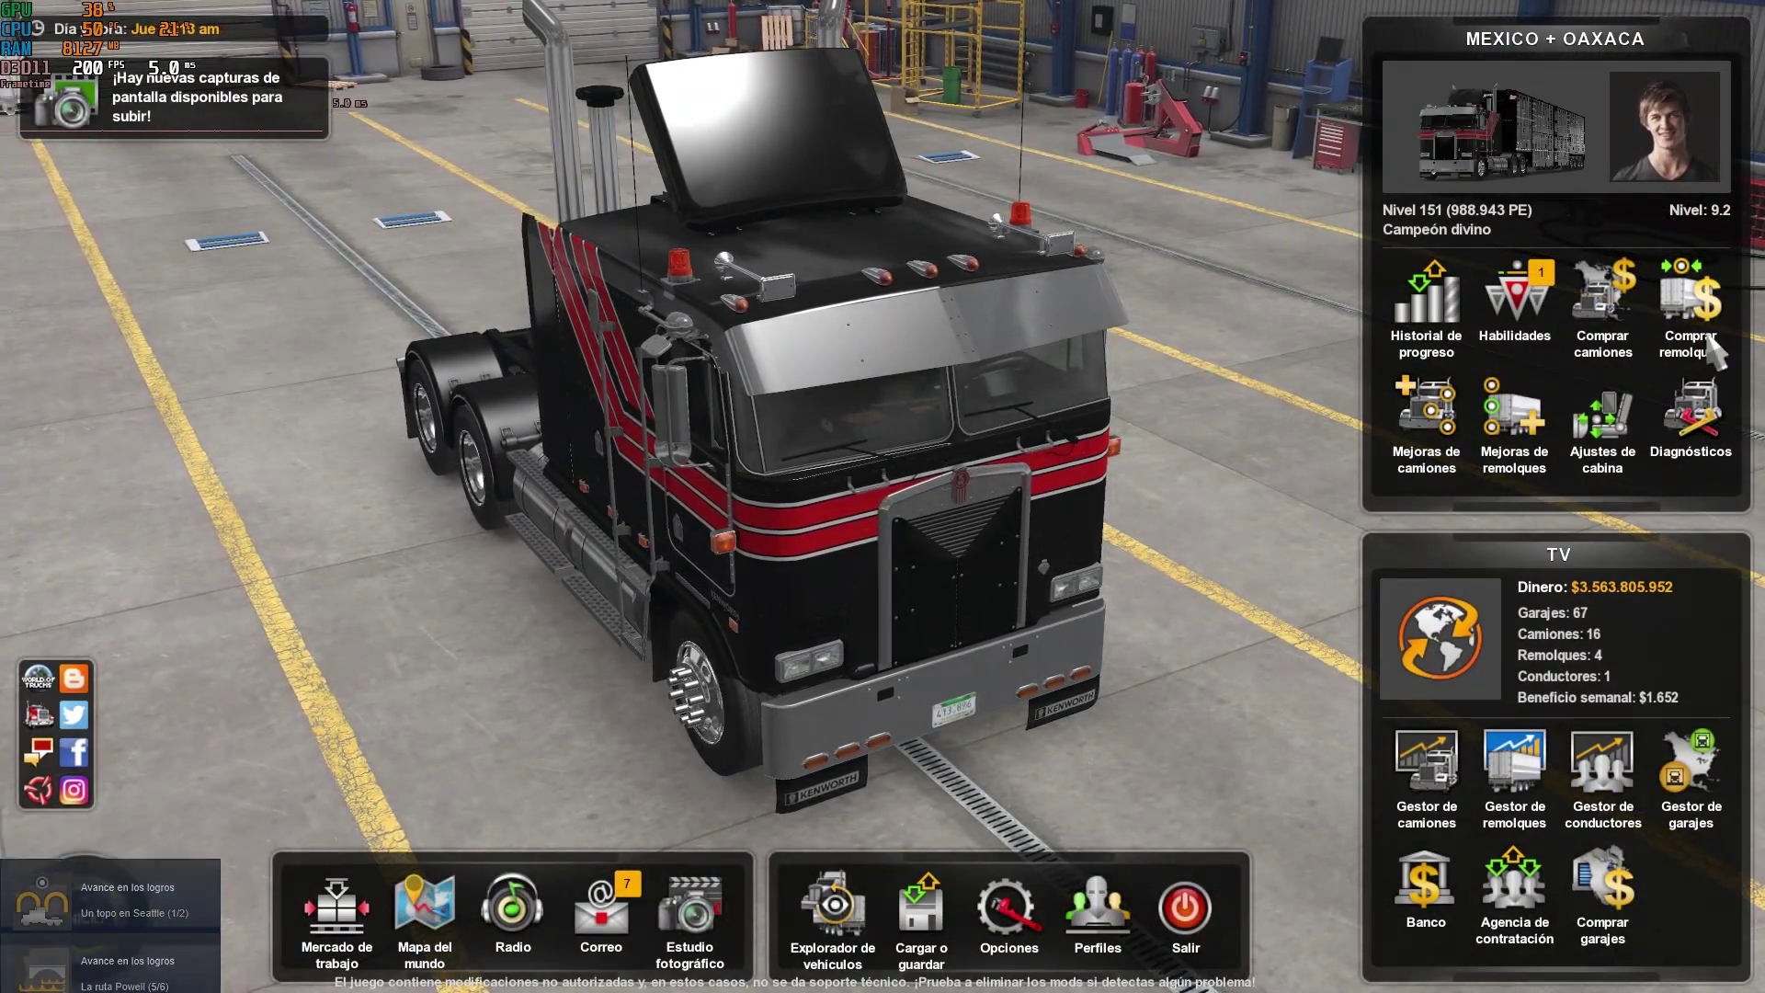
Browse the standard trailers for sale and open the Contenedor de cargas en seco trailer for customization.
click(1691, 308)
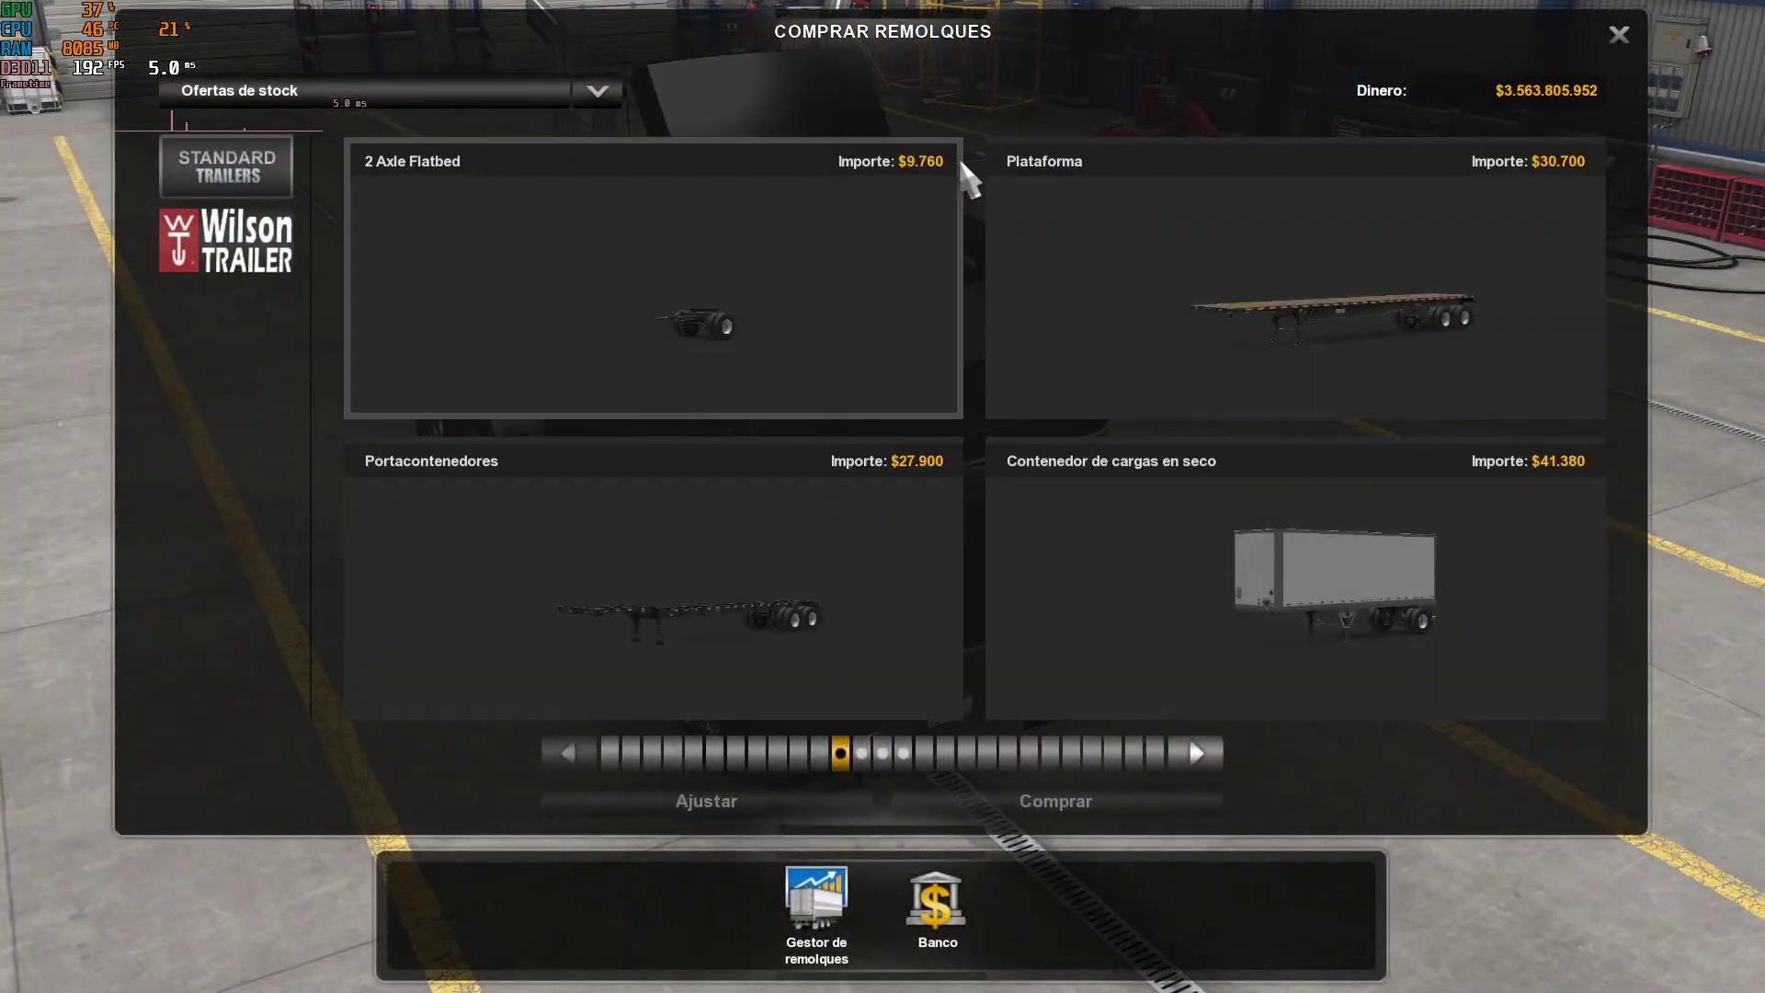
scroll(1173, 568, down, 1)
scroll(1172, 577, down, 1)
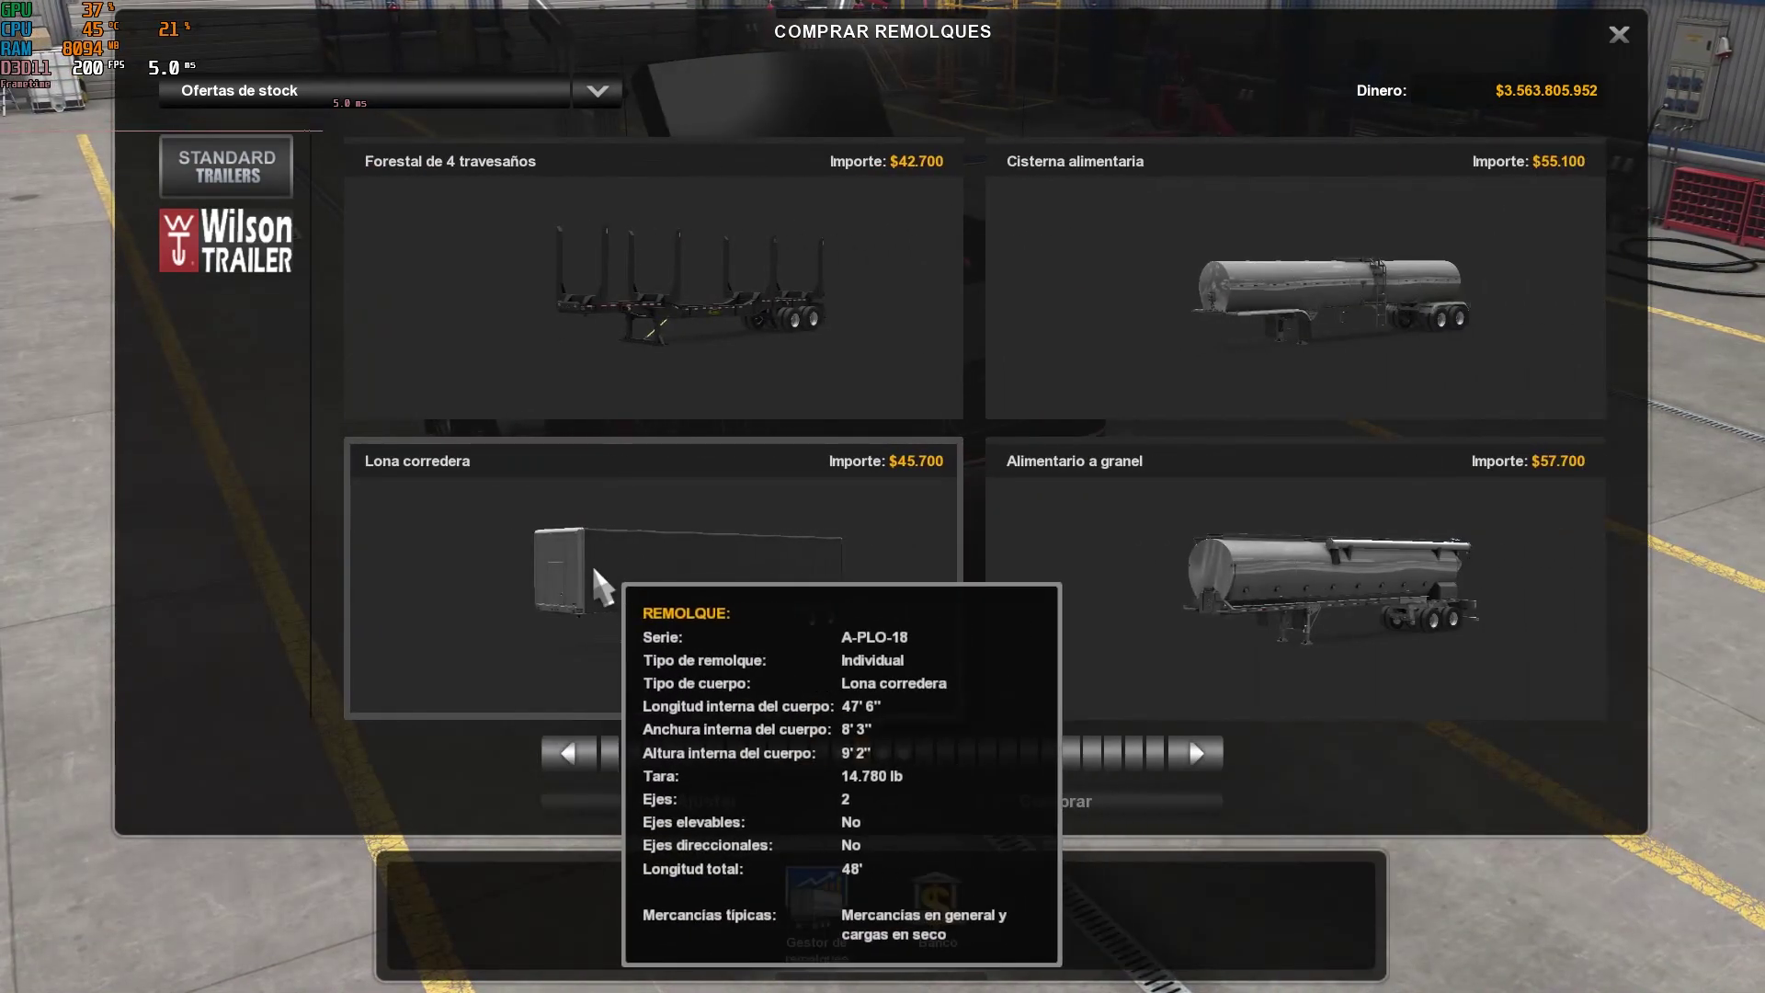
scroll(1379, 588, up, 2)
click(1232, 551)
click(713, 800)
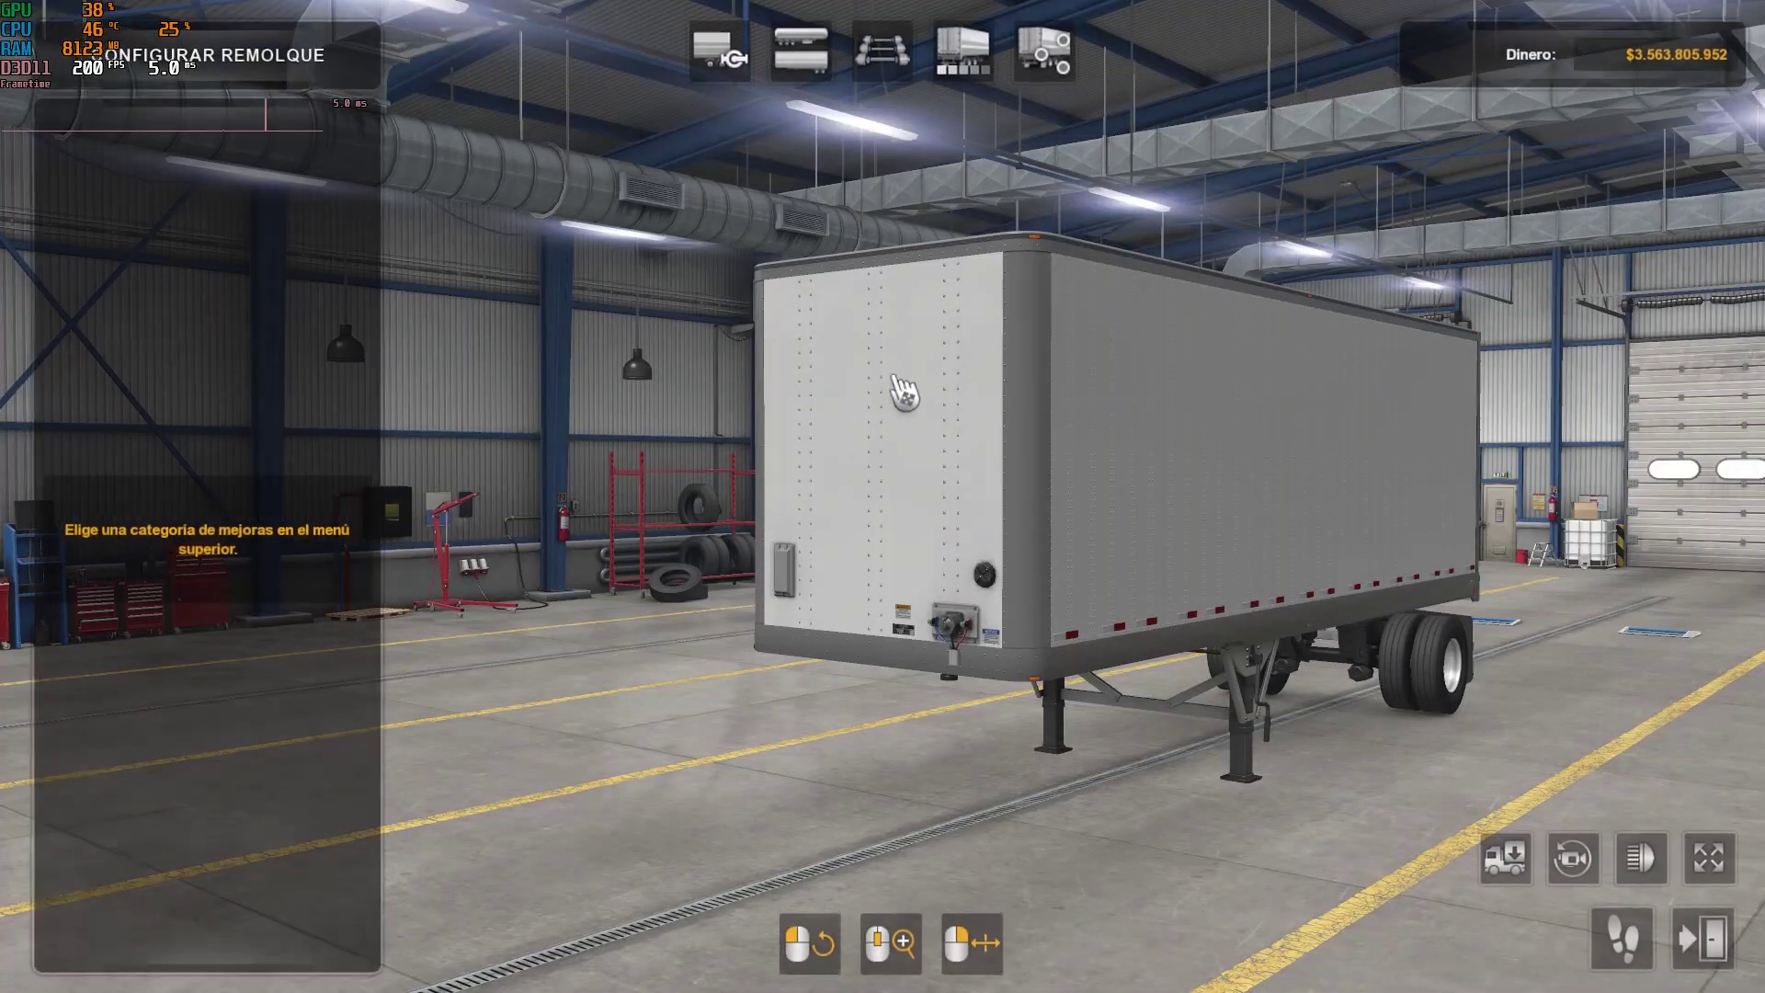
Try the Marinela and Skin1 paint jobs on the trailer, view it from both sides, and apply the BIMBO paint.
click(959, 66)
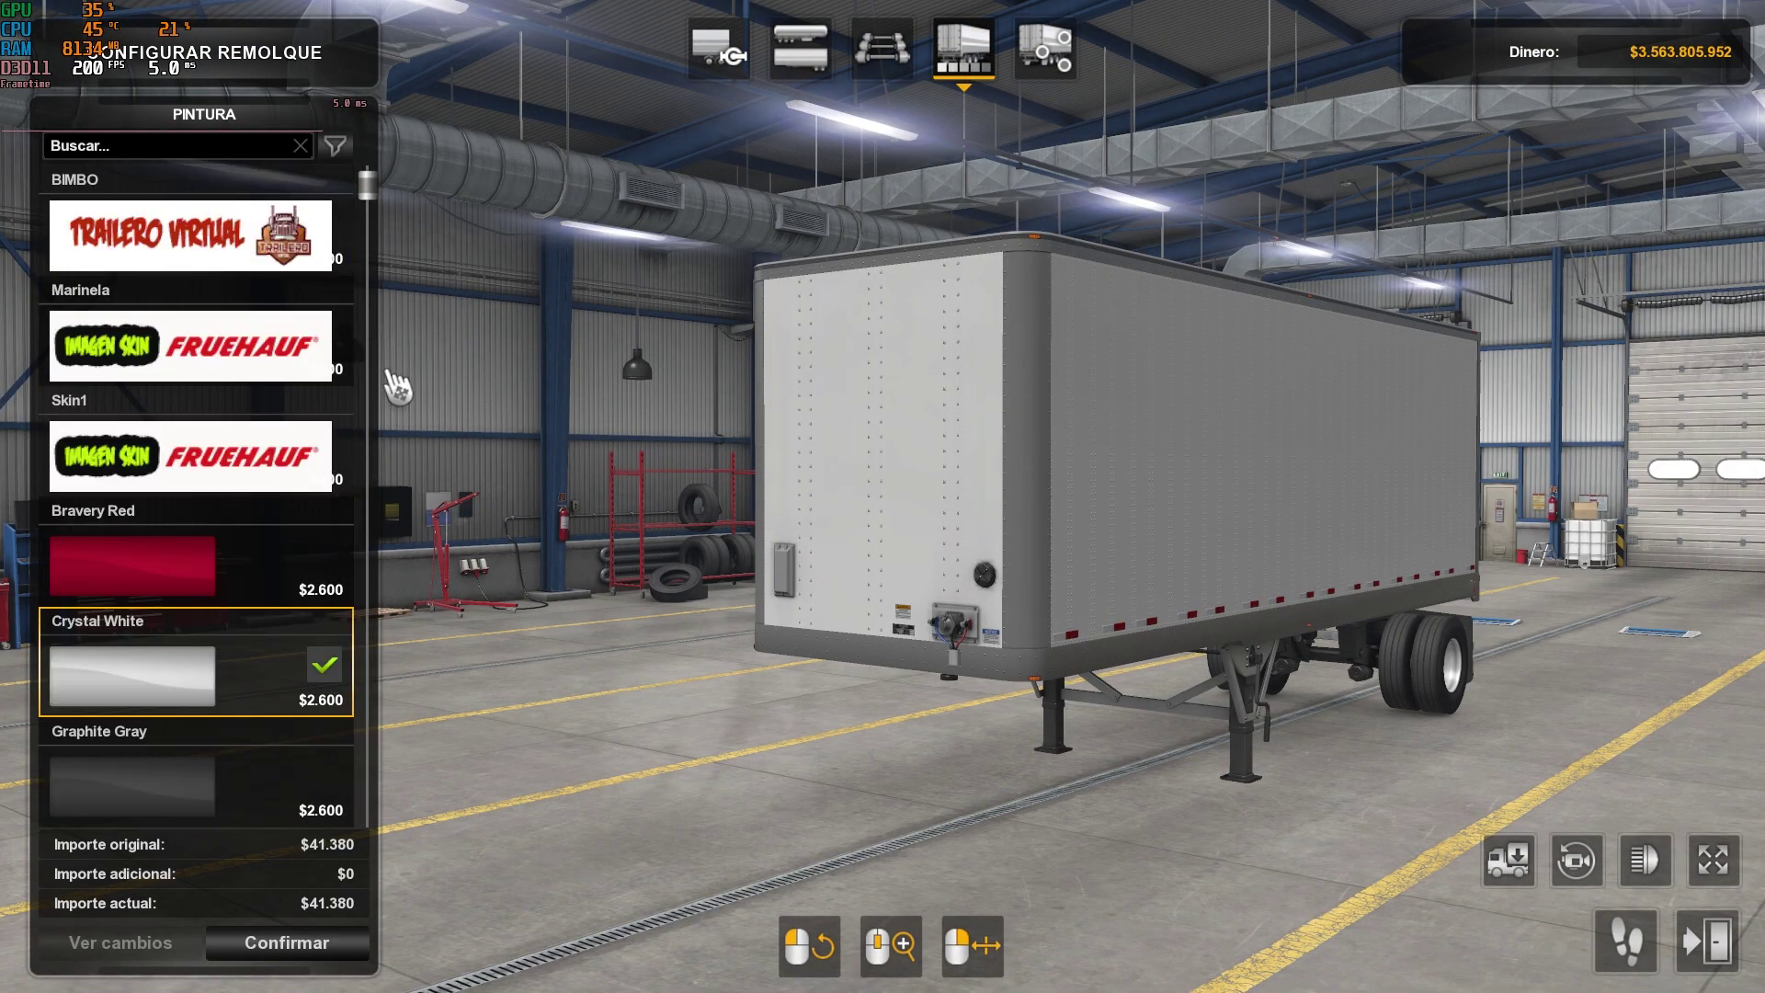
click(156, 256)
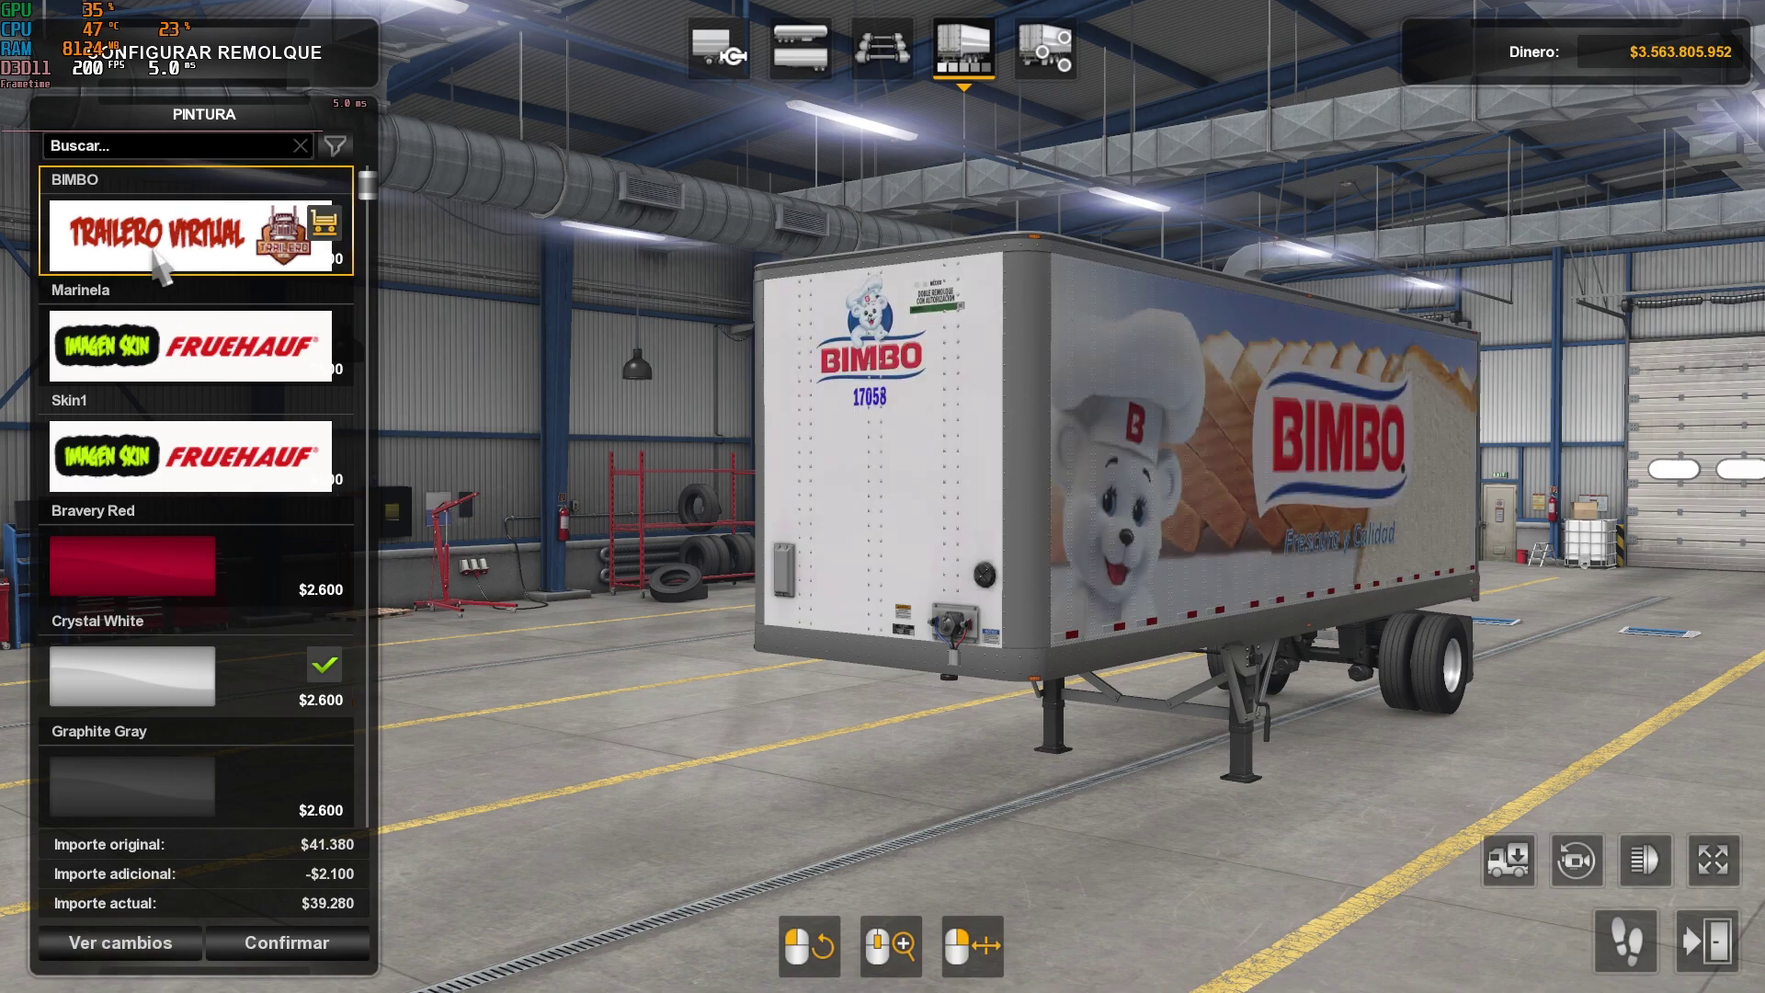
click(120, 360)
click(115, 443)
click(124, 359)
click(148, 459)
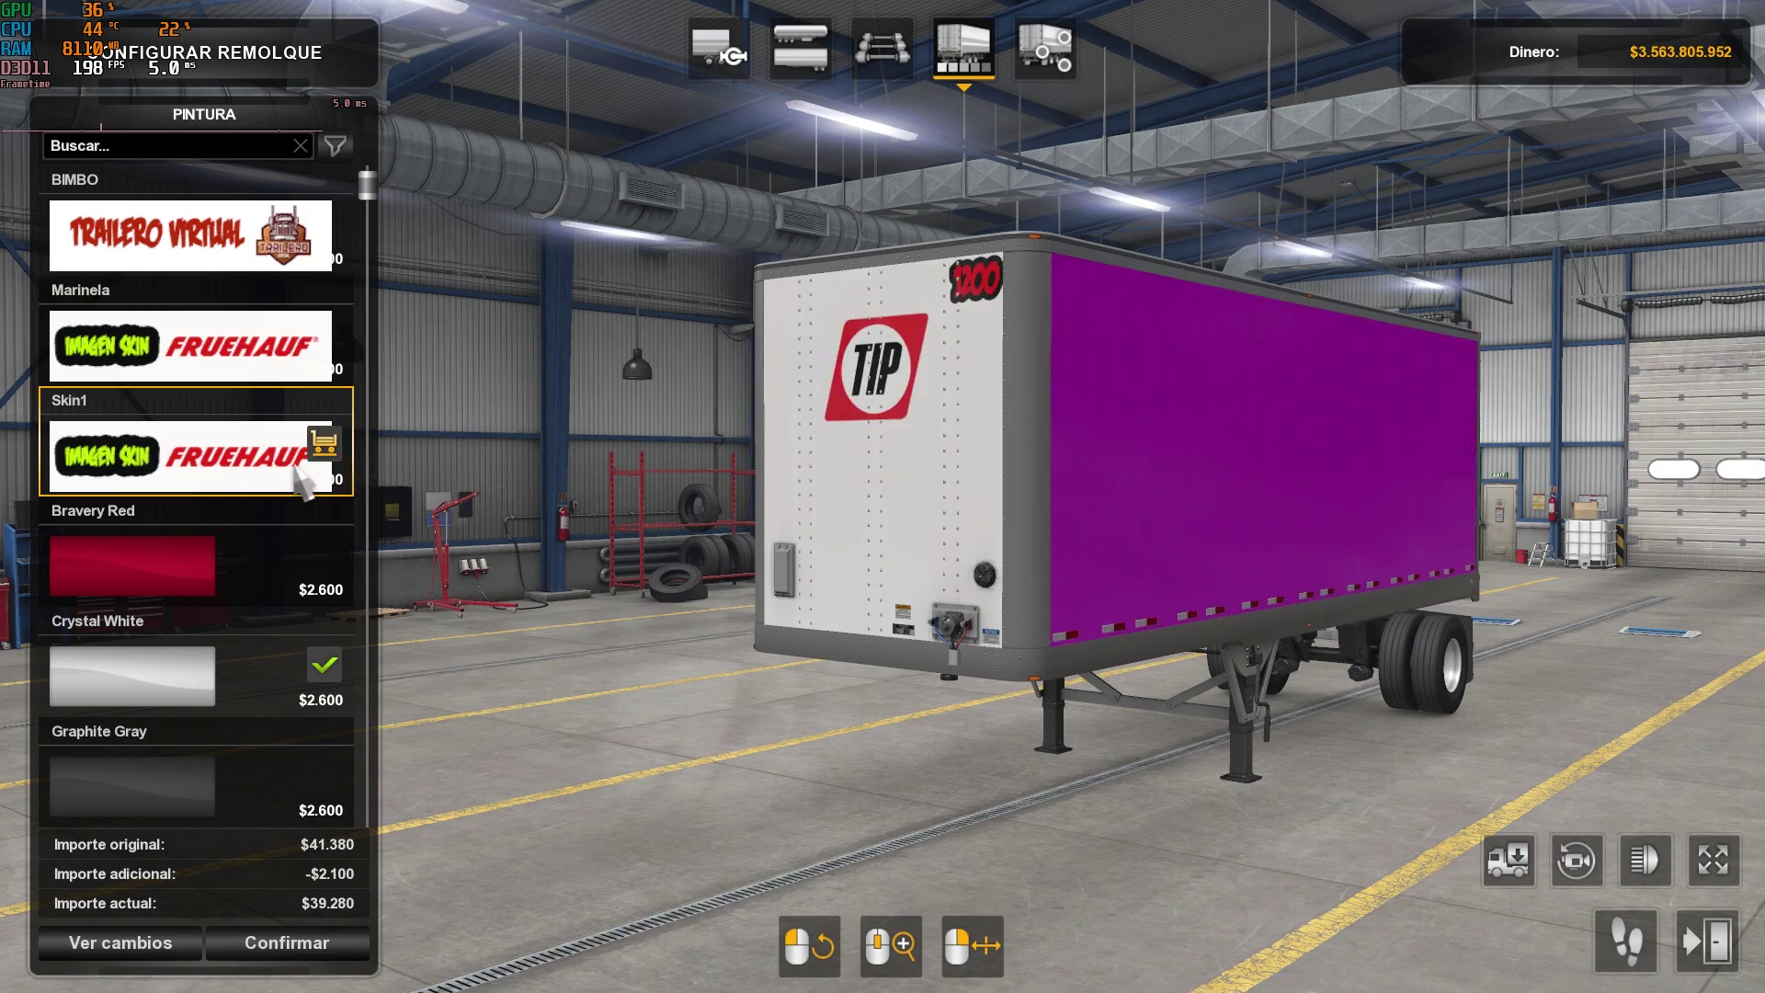
drag(901, 497, 1655, 473)
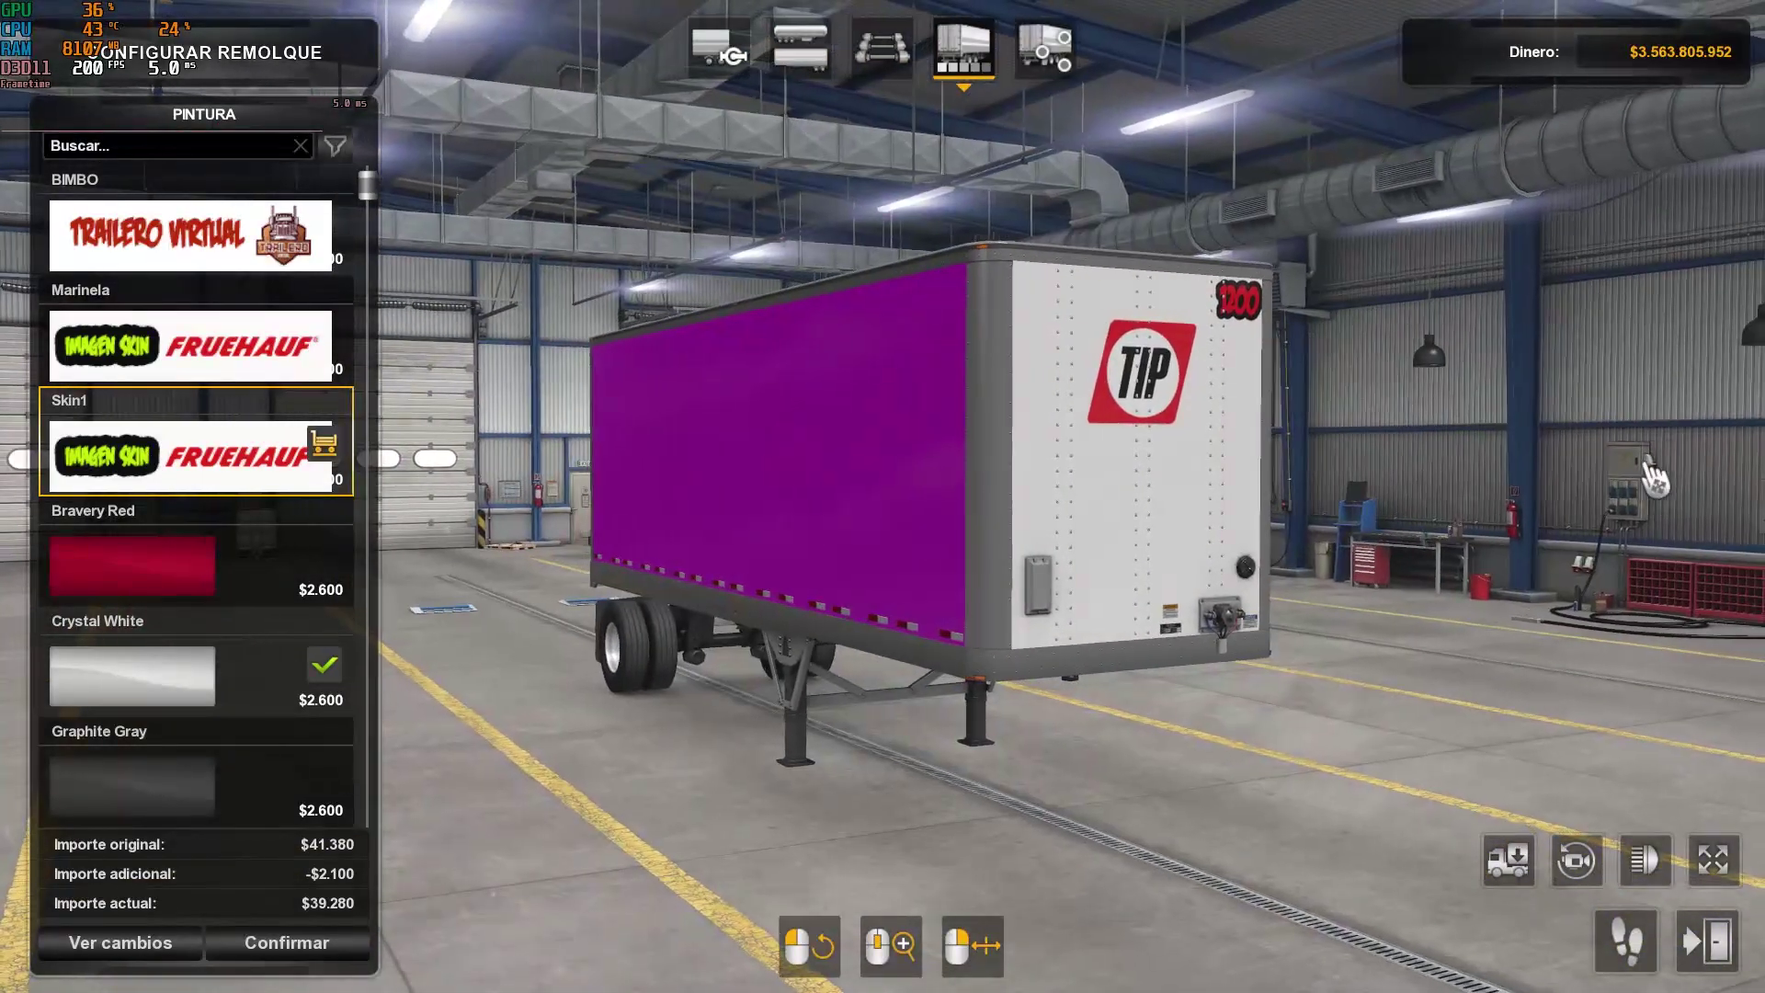
mouse_move(1243, 483)
mouse_down()
mouse_move(1039, 487)
mouse_move(1039, 524)
mouse_up()
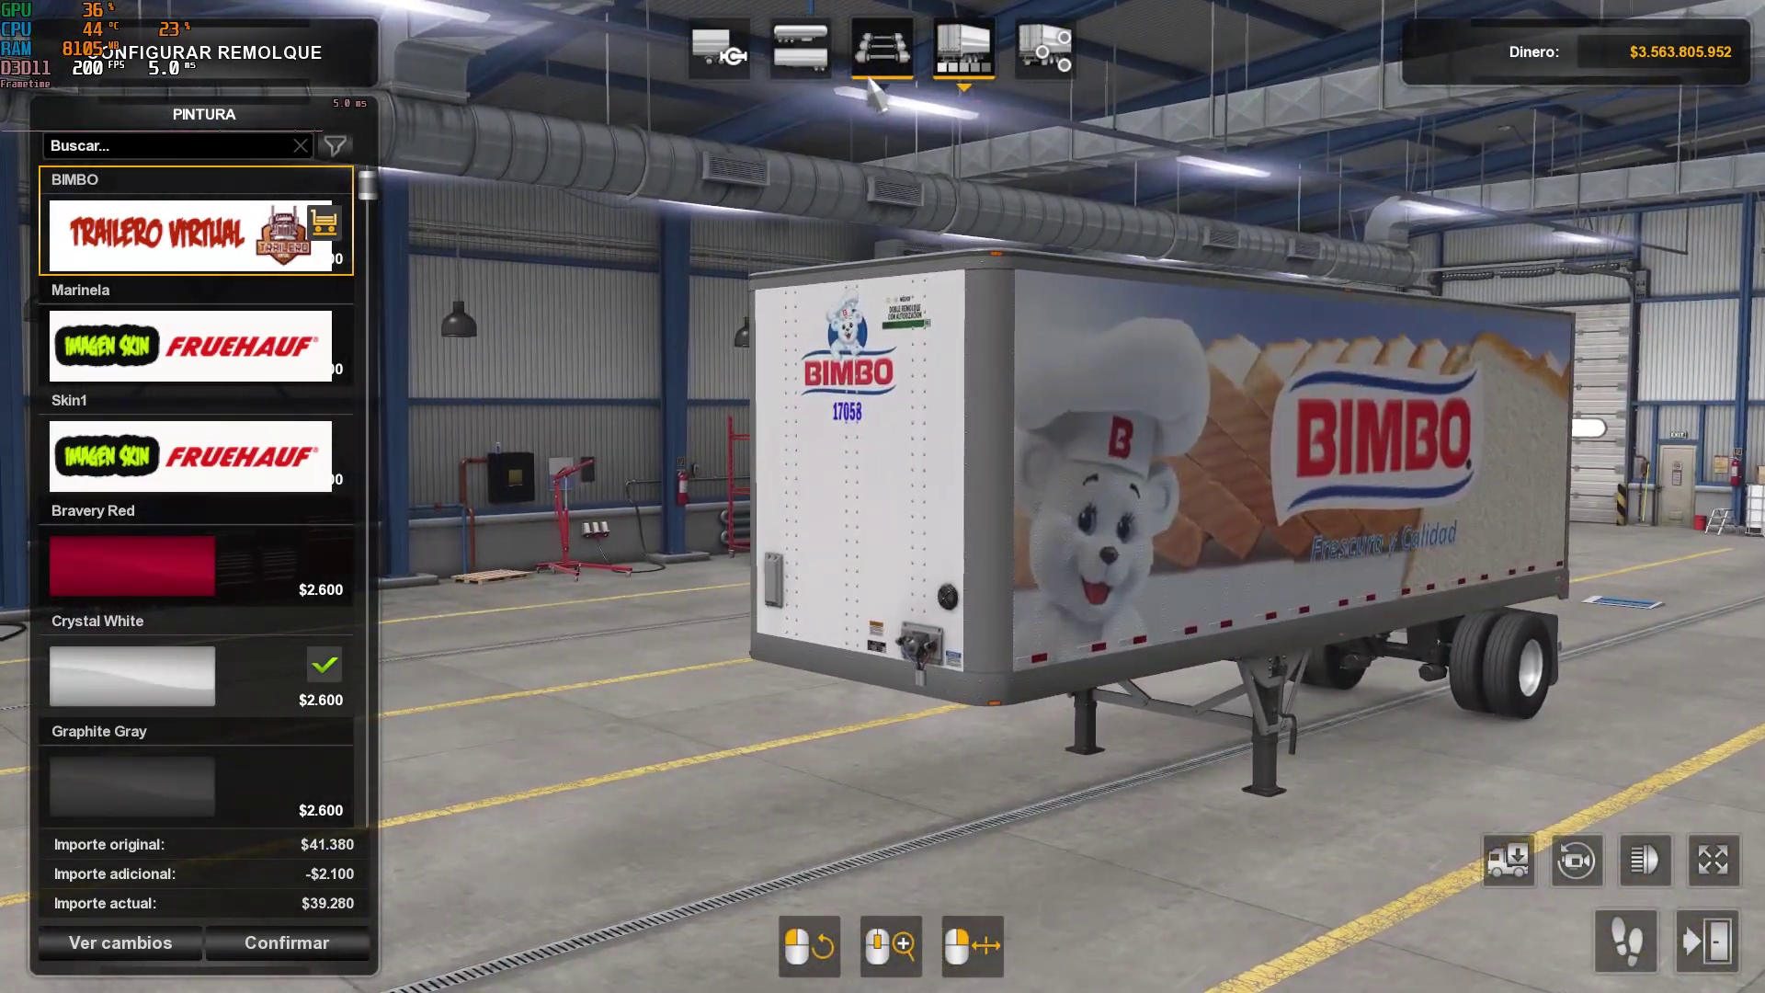
Preview the BIMBO skin on the 32 pies and the 45 pies, Tandem deslizante chassis in Frontal and Trasero versions.
click(881, 50)
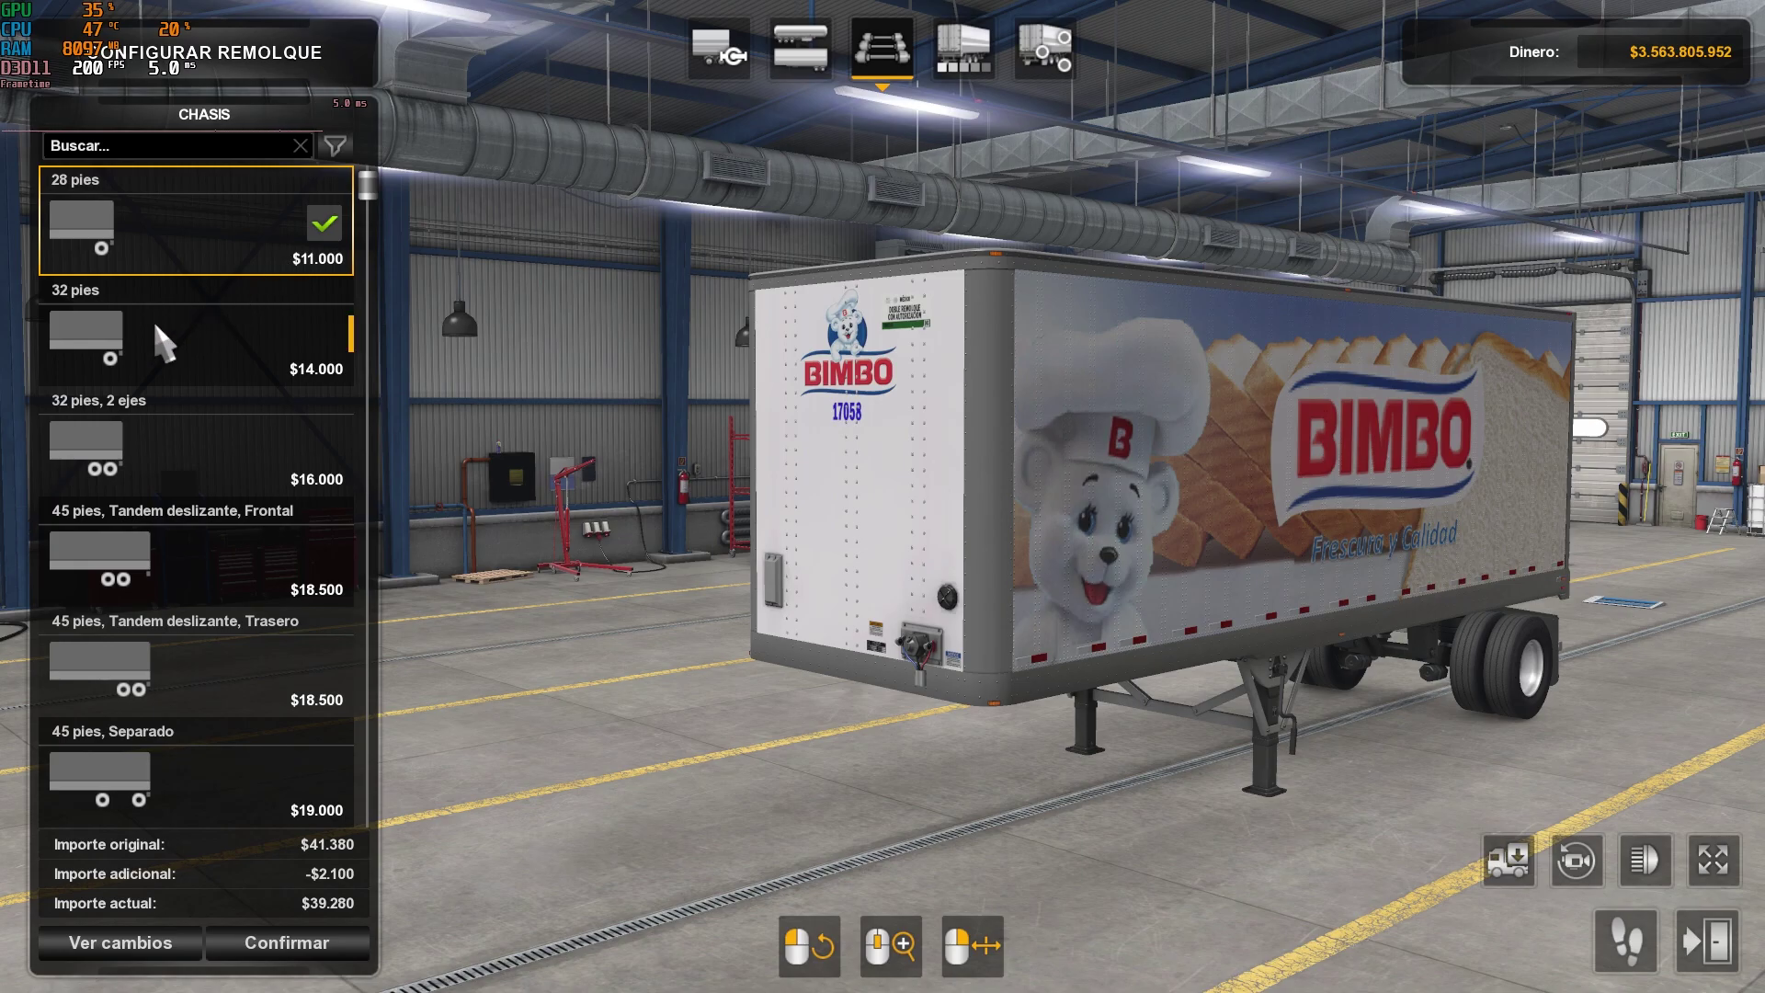
click(171, 359)
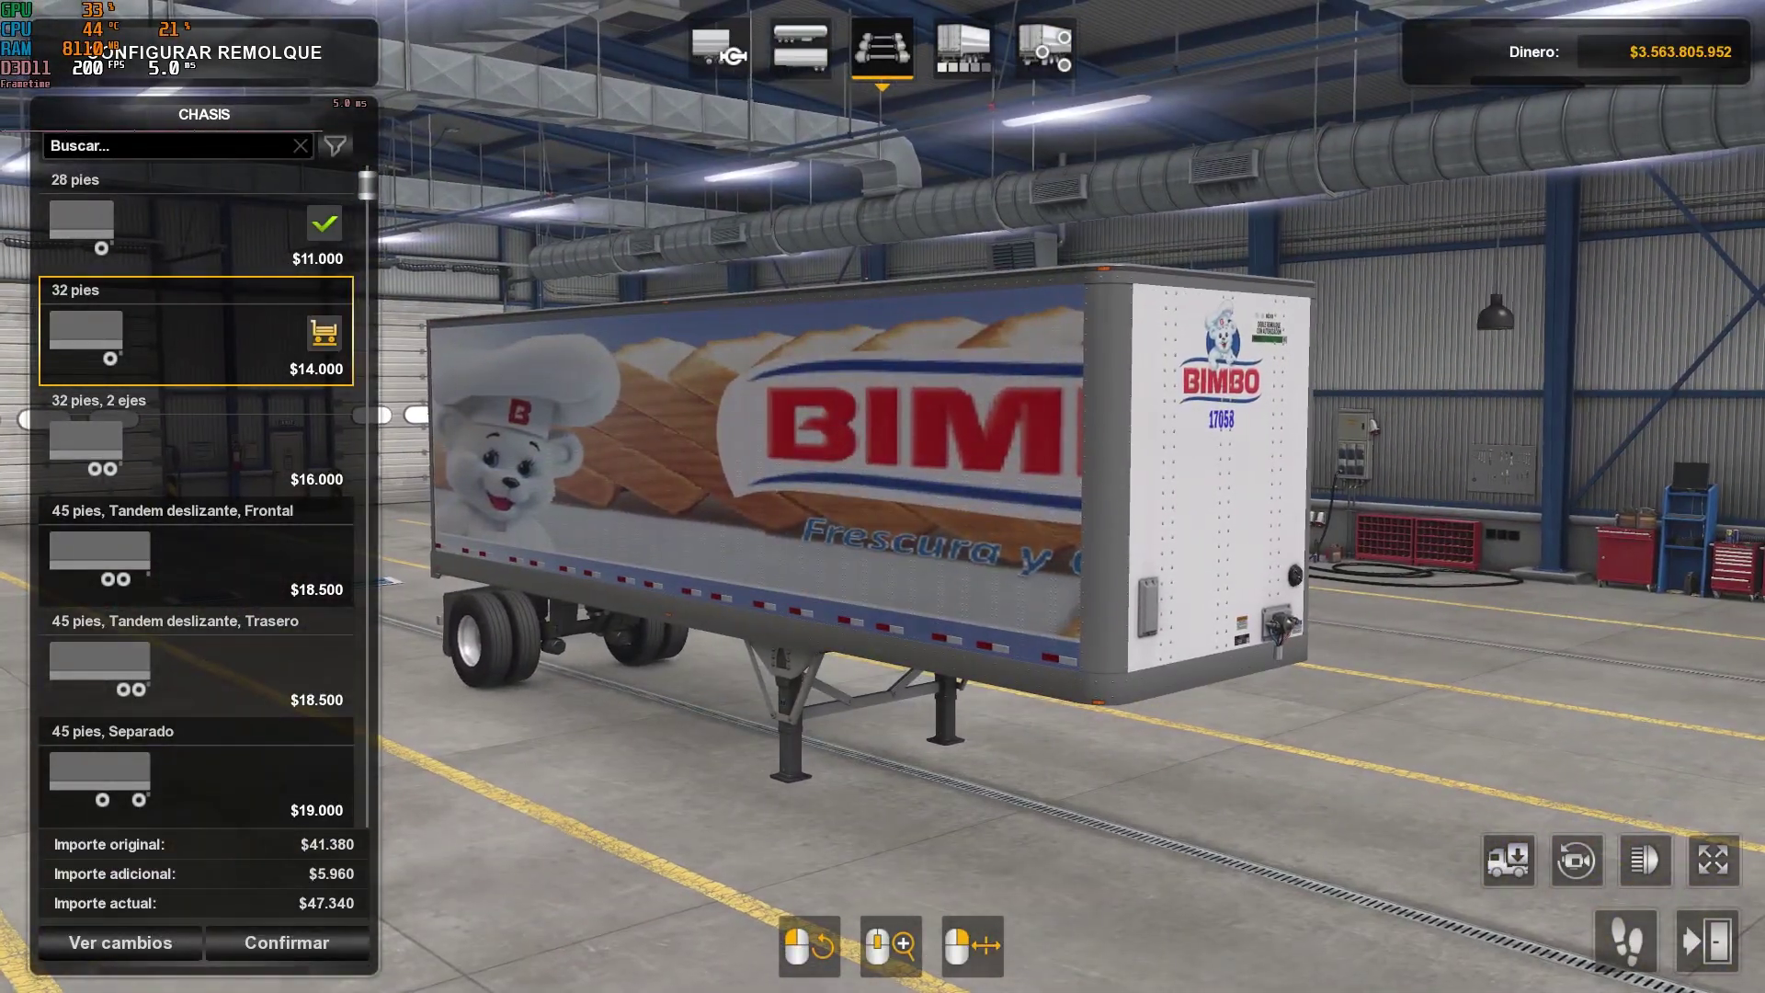
drag(919, 348, 731, 345)
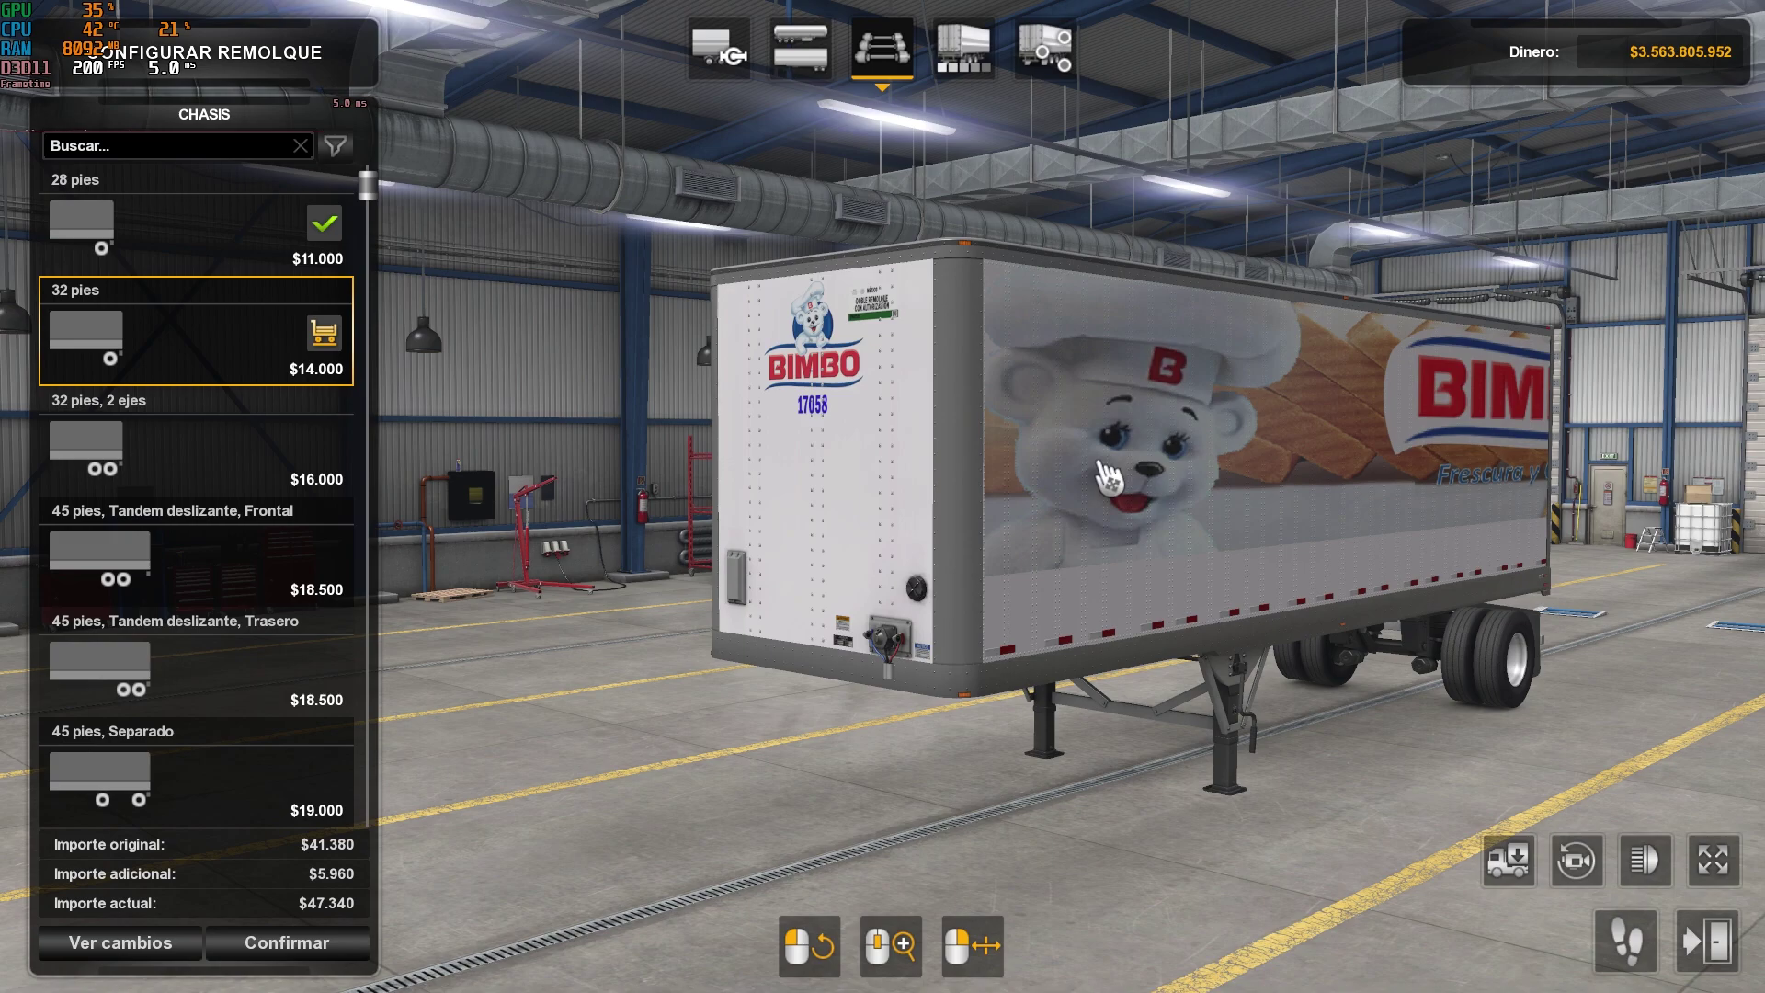
click(206, 493)
click(167, 544)
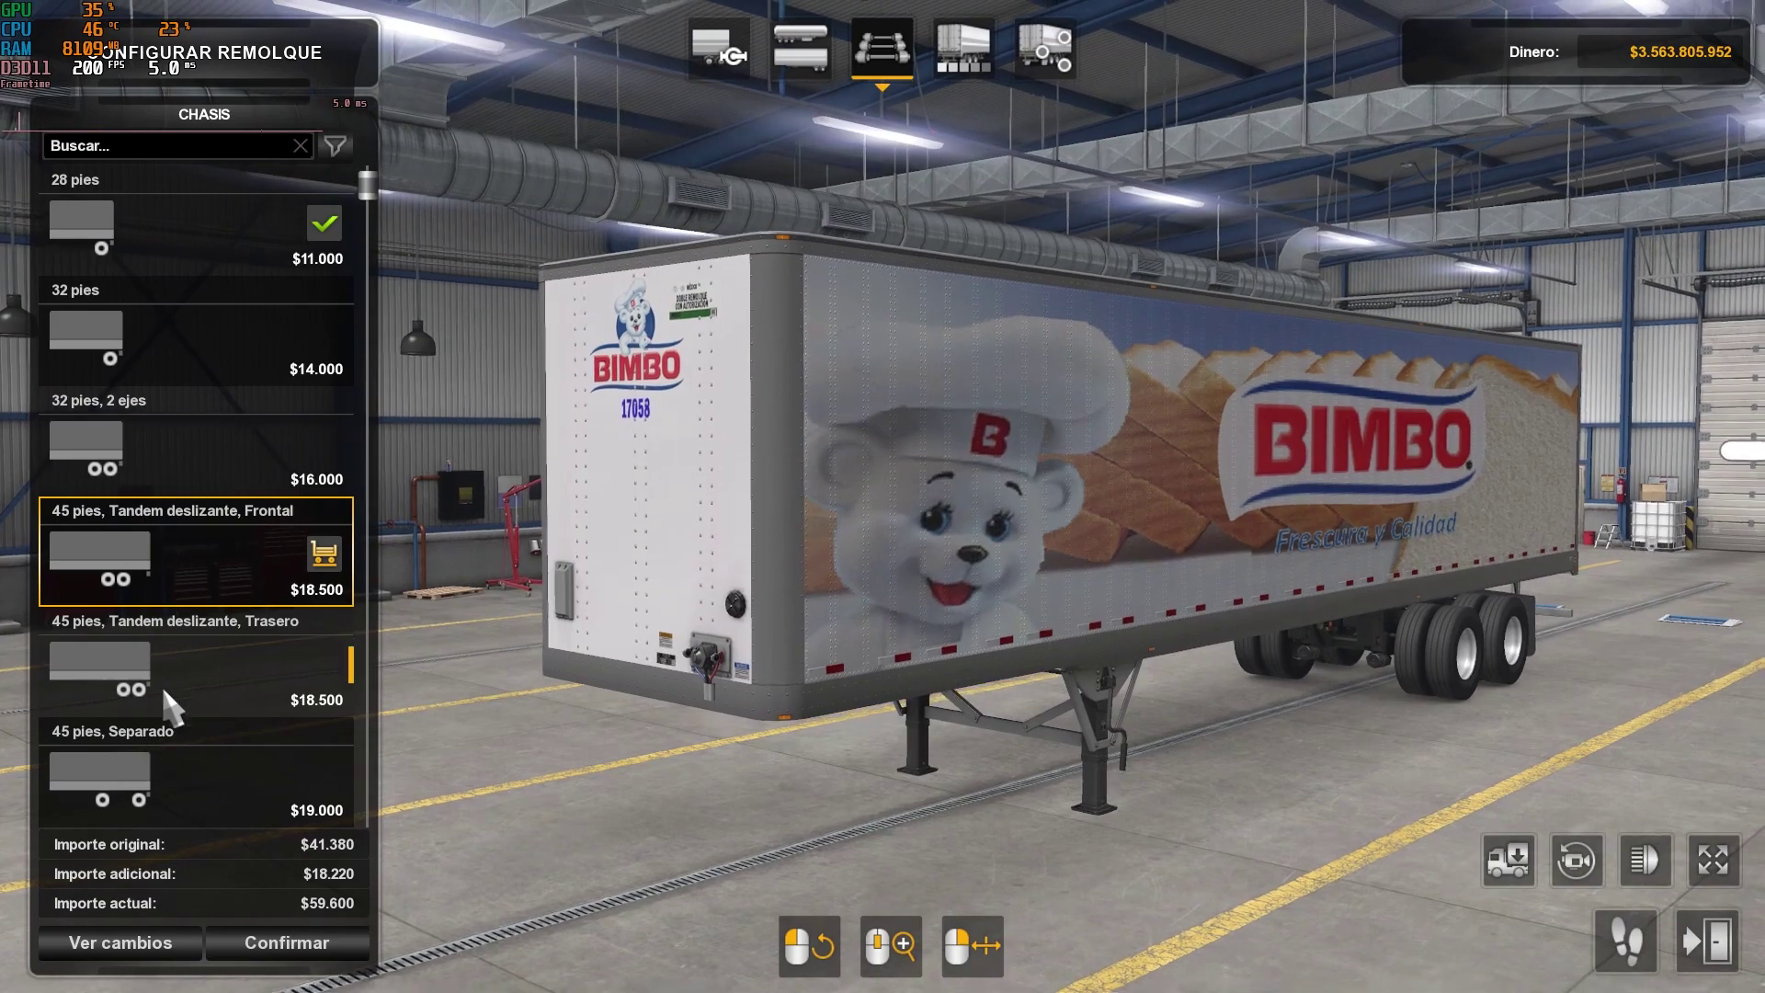
scroll(324, 648, down, 3)
click(180, 542)
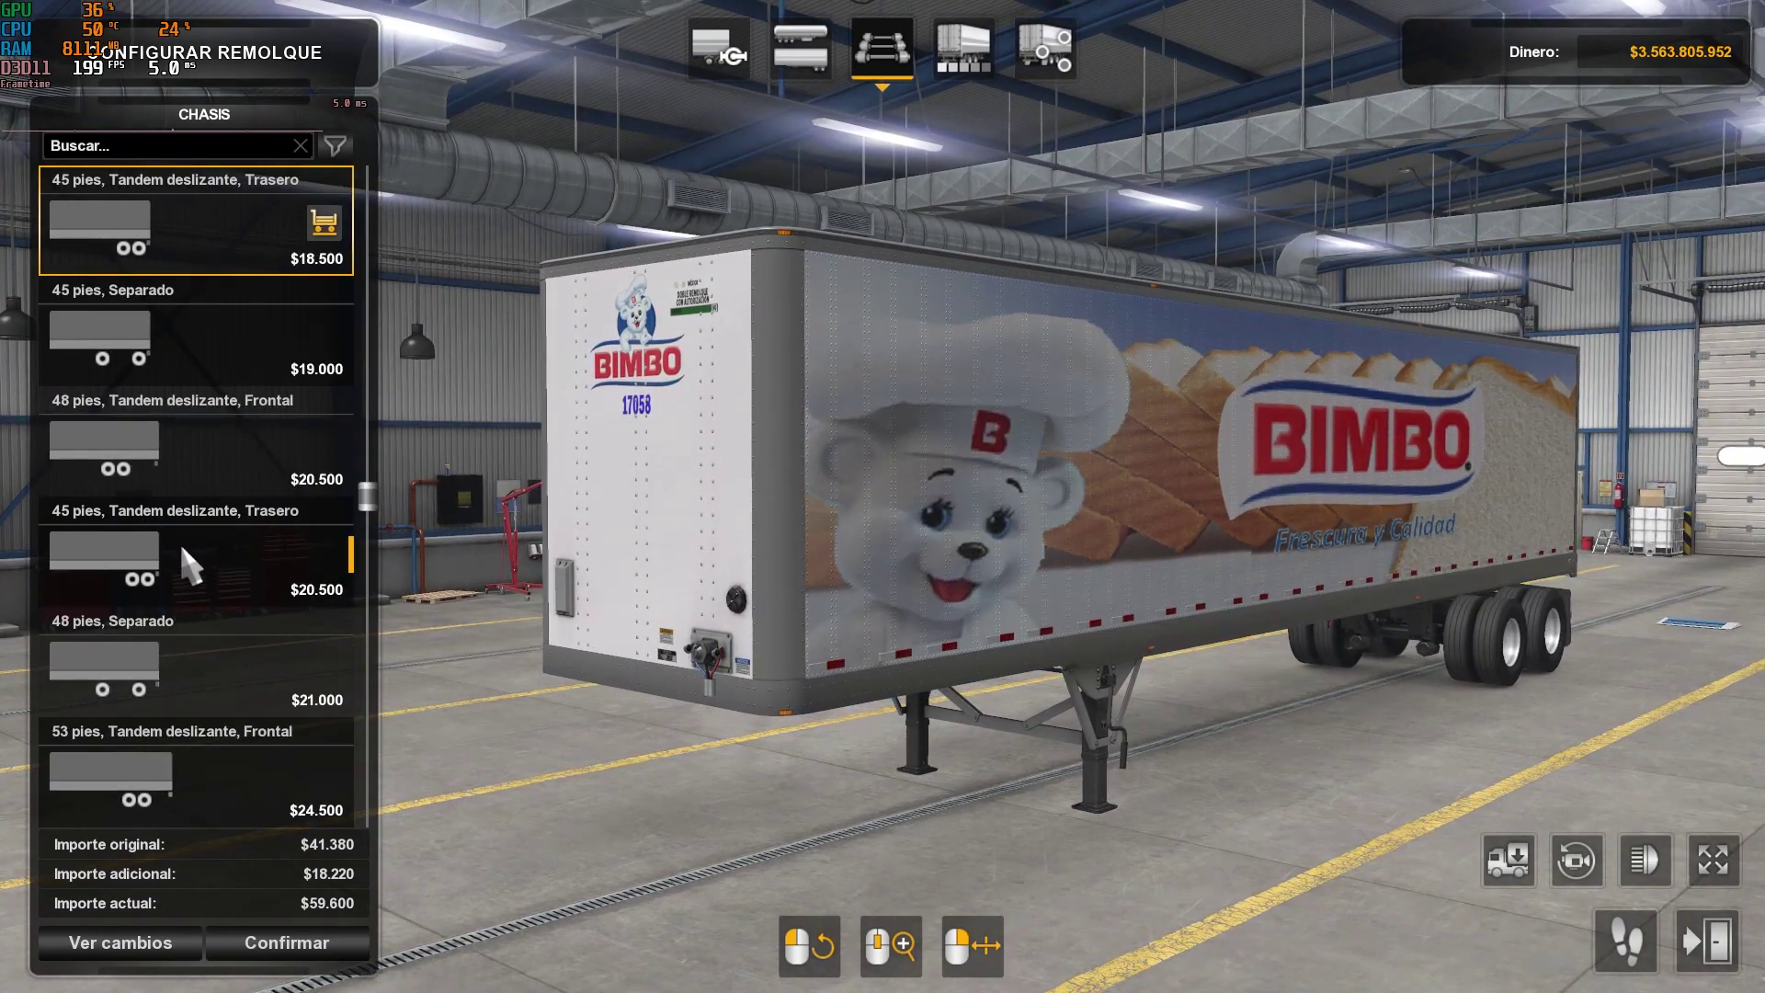
Preview the BIMBO skin on the 48 pies, Separado chassis and the 53 pies chassis up to 53 pies, 4 ejes, Direccional.
click(143, 683)
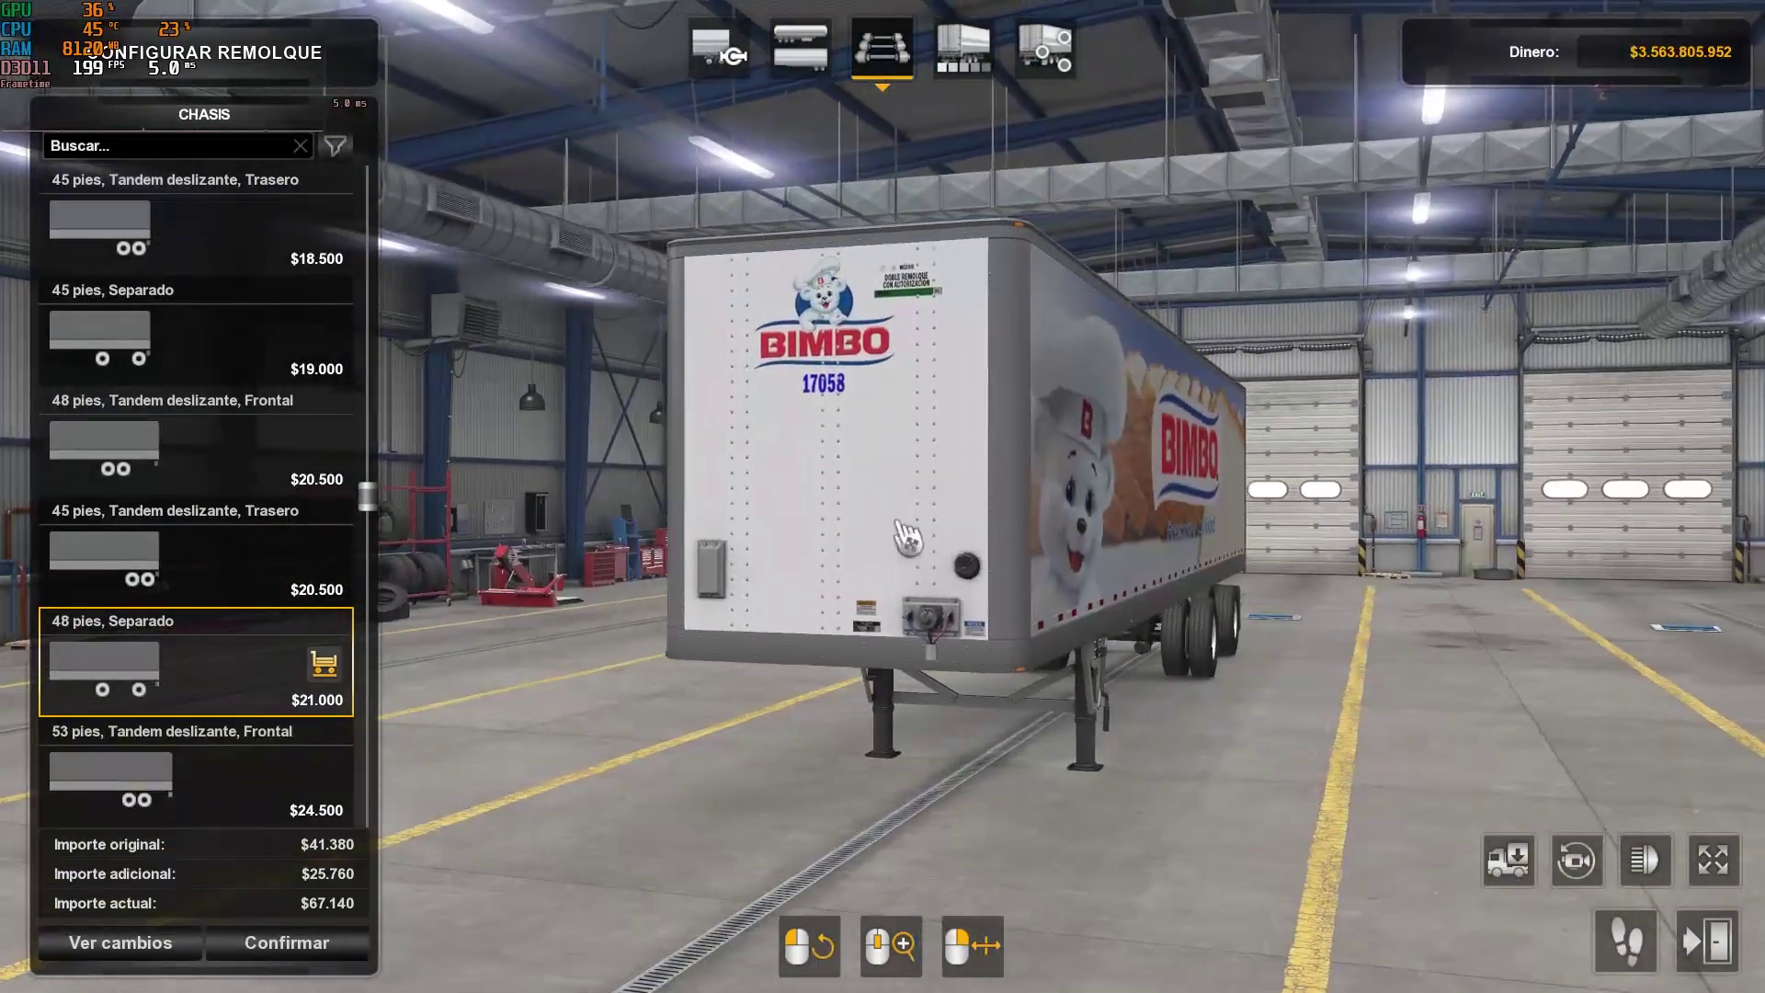
scroll(128, 721, down, 2)
click(164, 555)
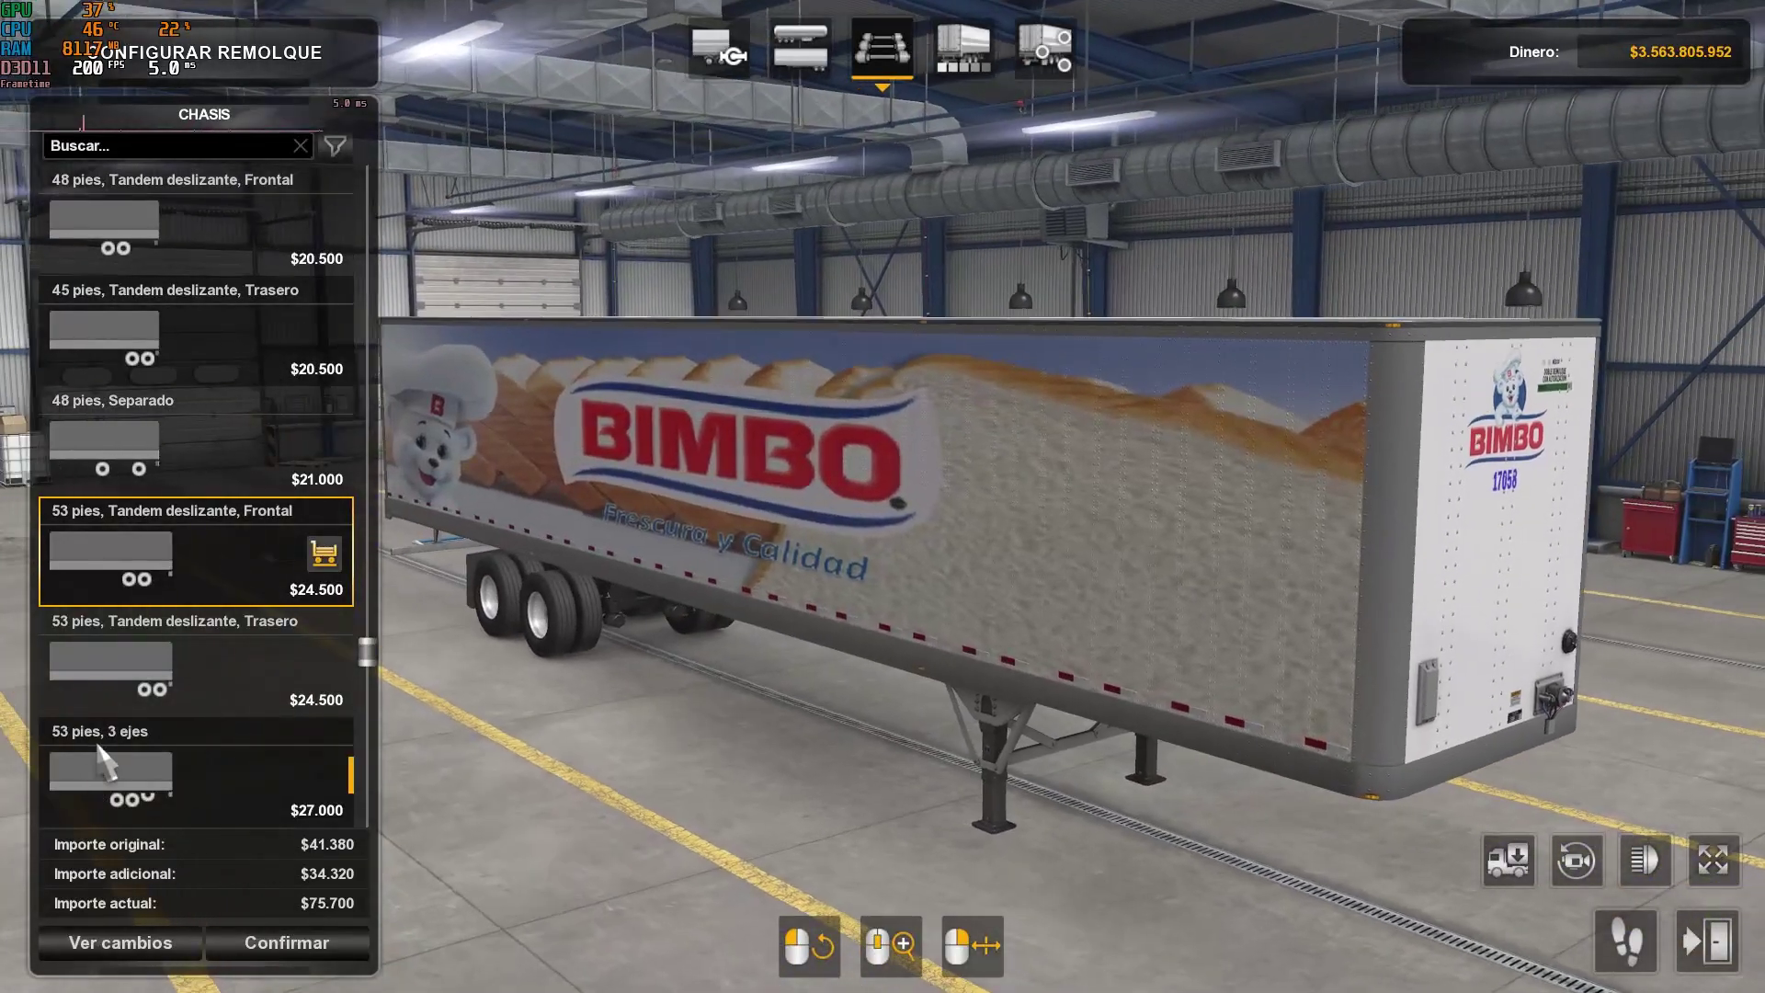
click(147, 740)
click(142, 692)
scroll(128, 745, down, 2)
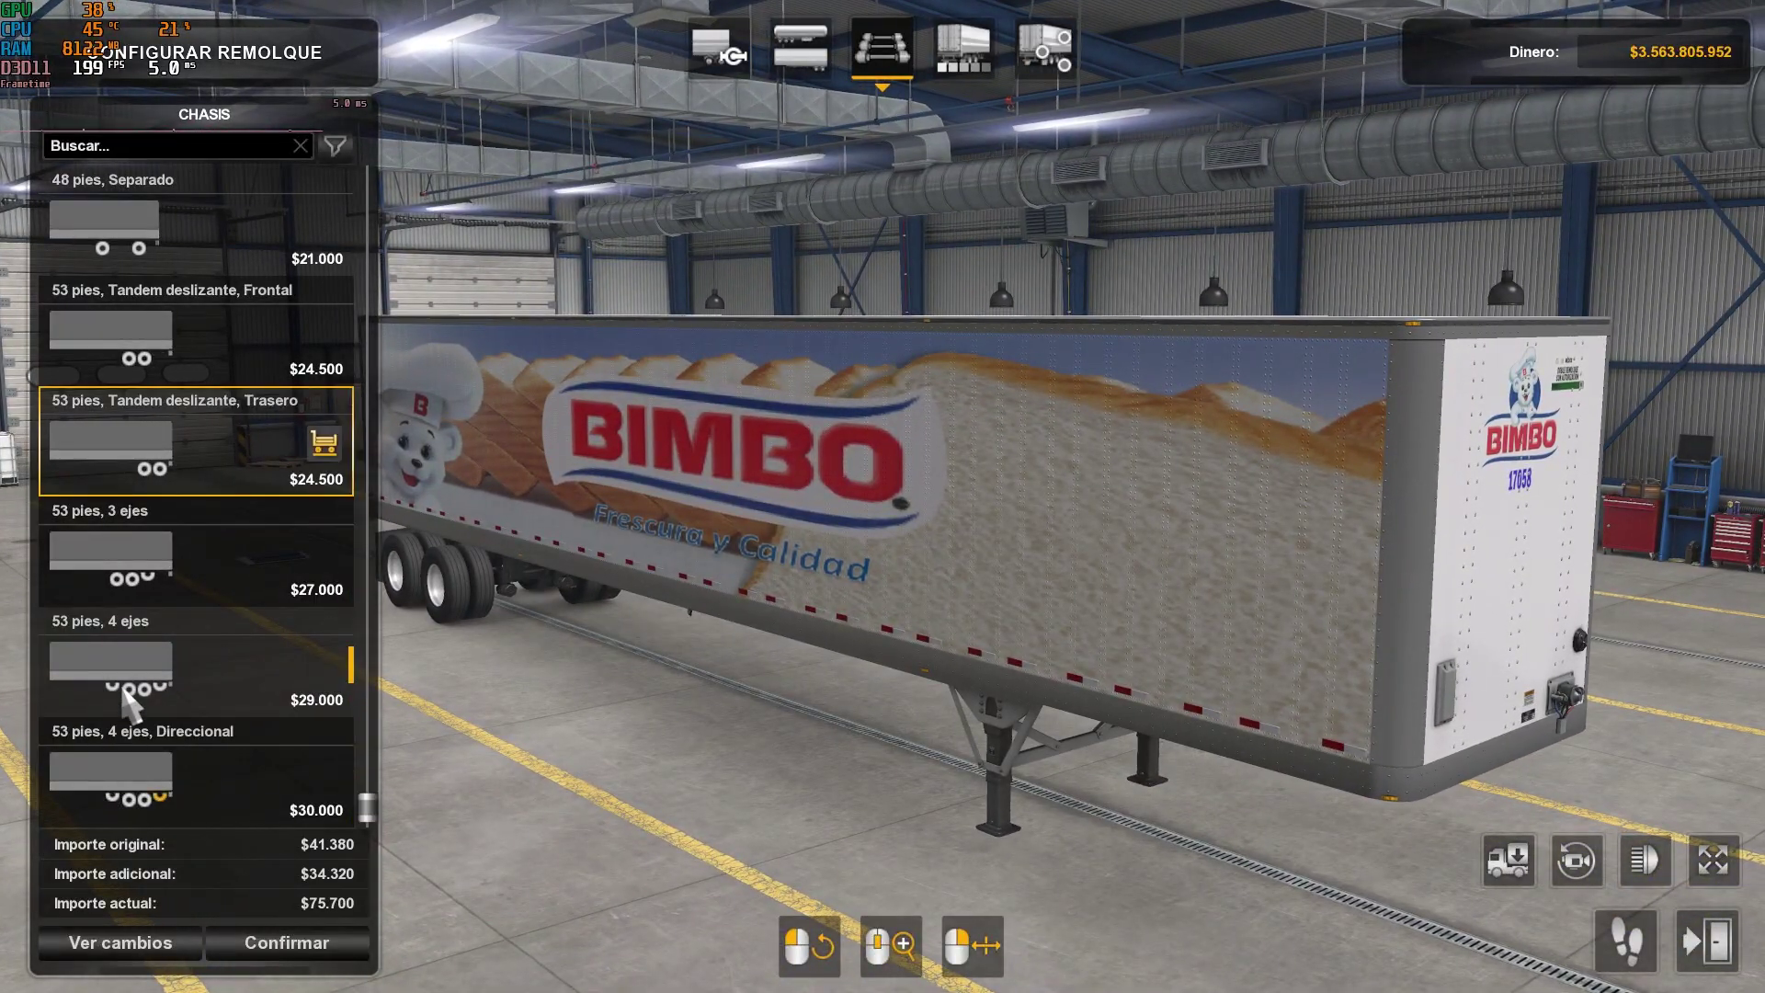
click(129, 704)
click(129, 773)
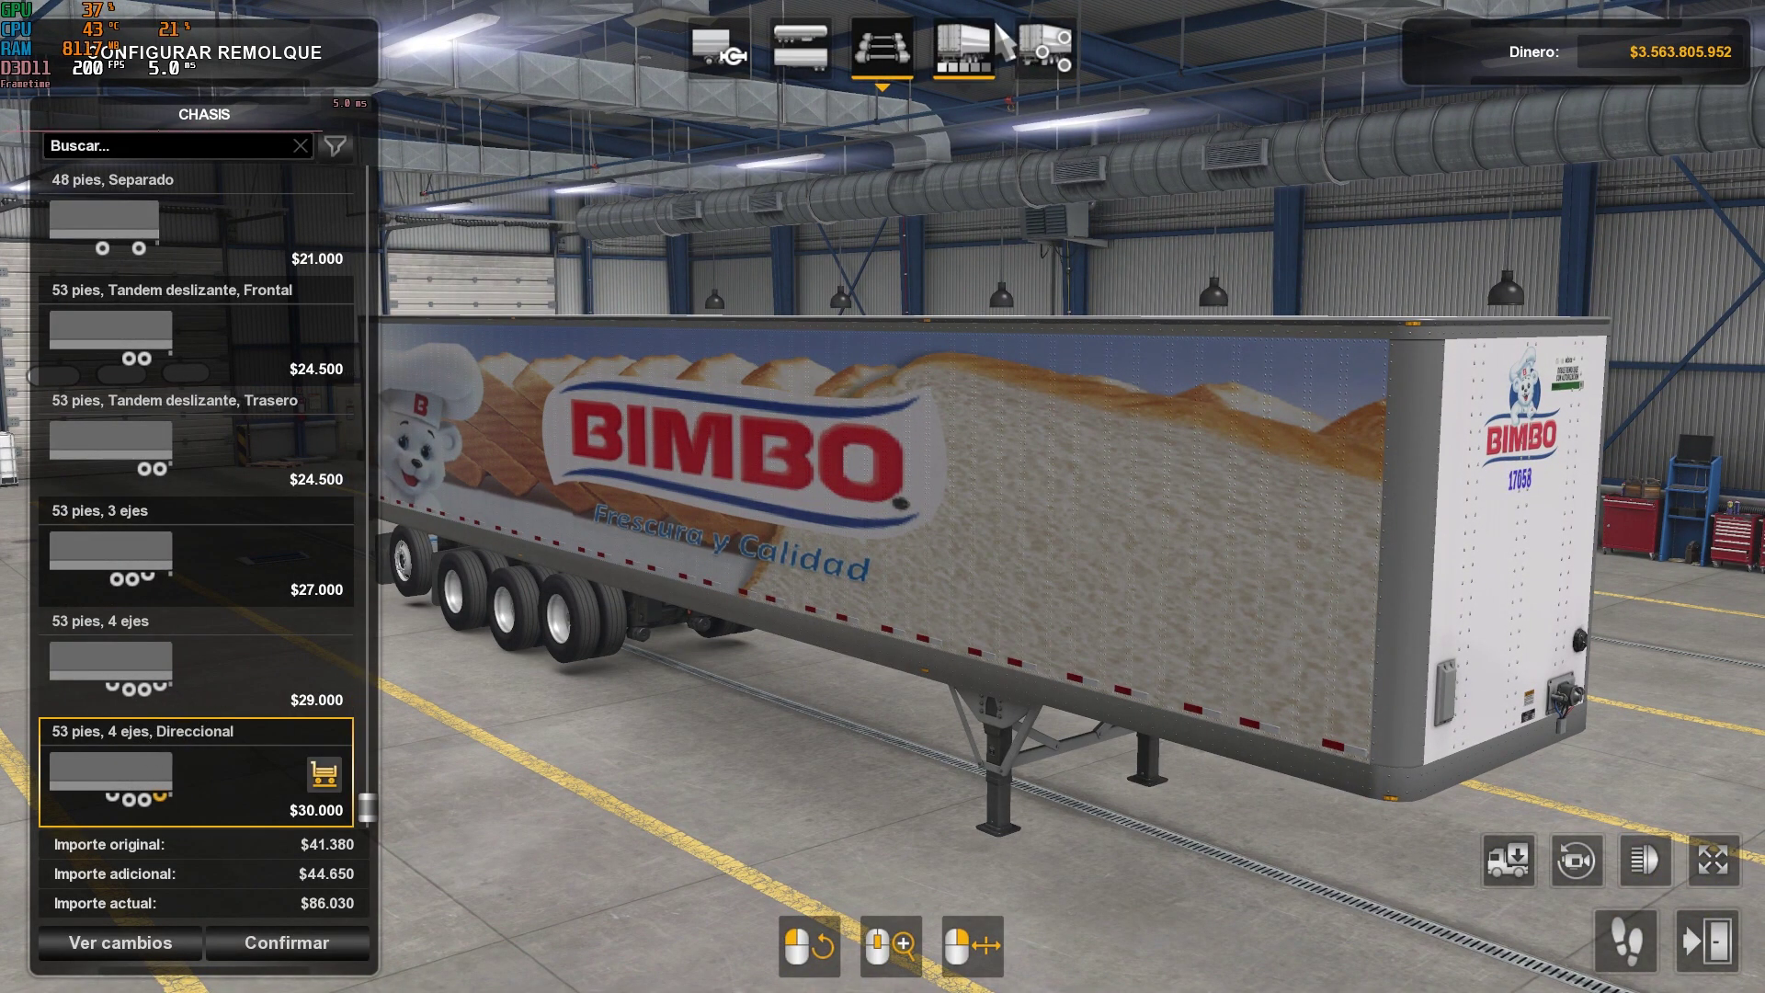
Apply the Marinela paint to the trailer and switch the chassis to 48 pies, Separado.
click(982, 55)
click(171, 347)
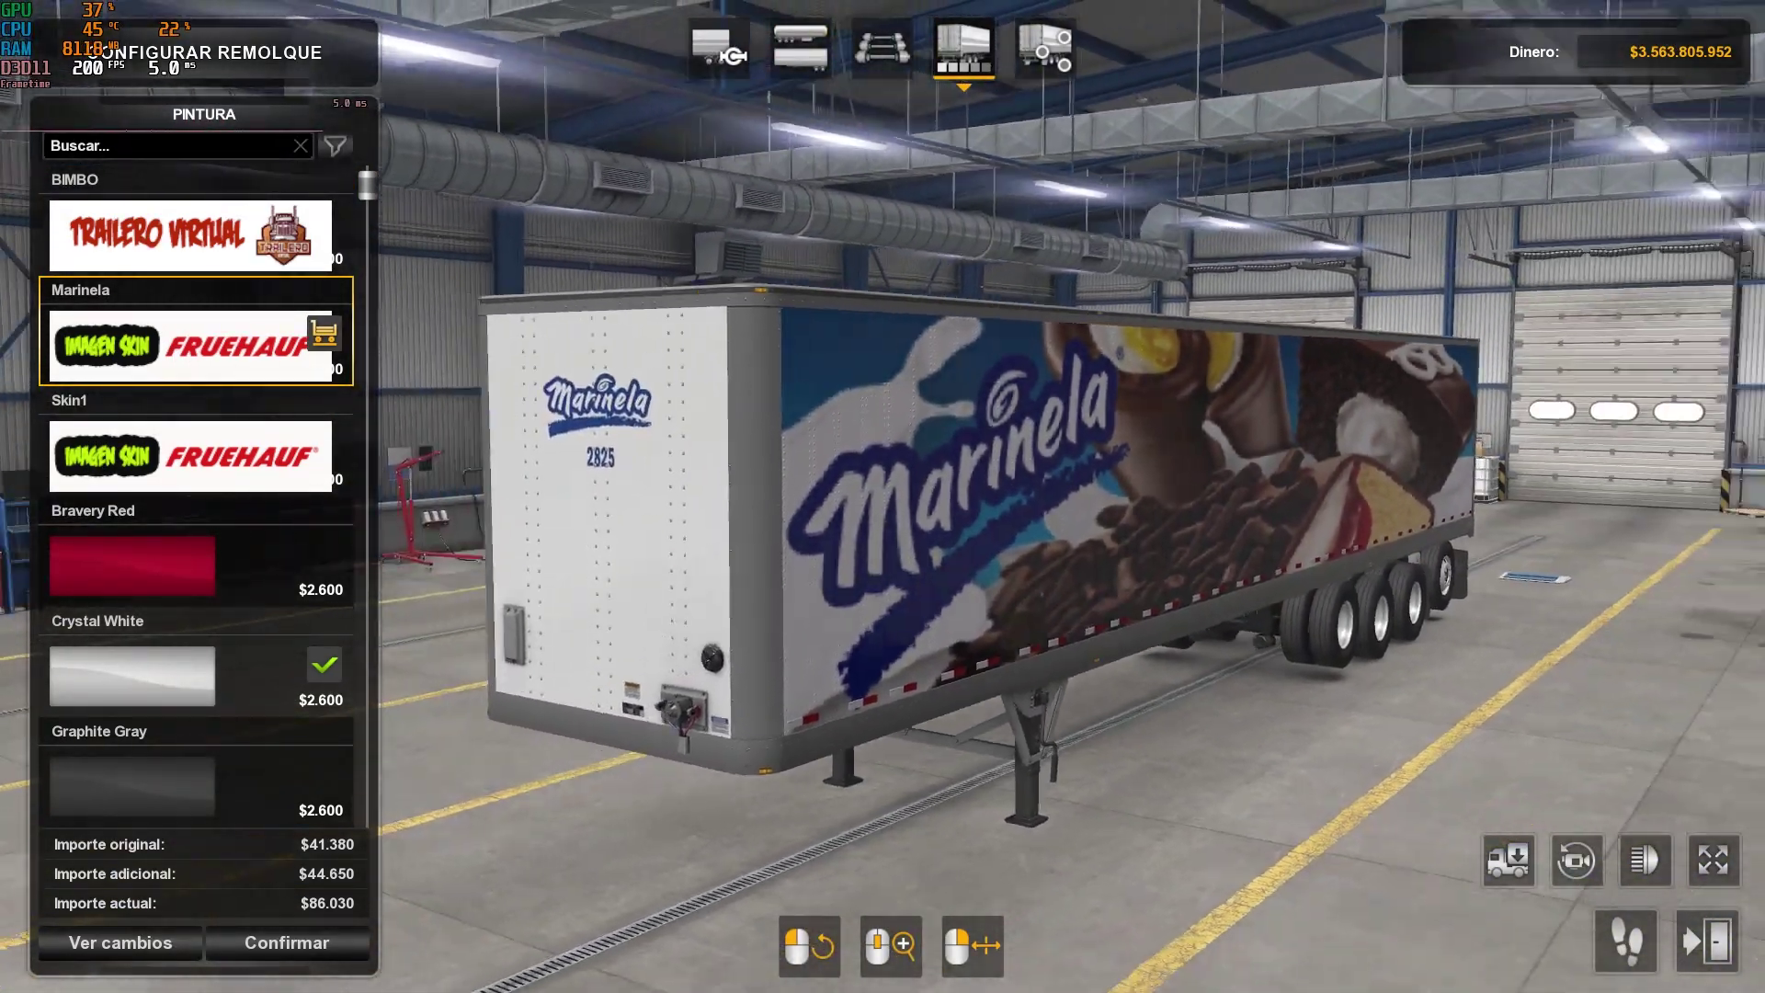
click(881, 51)
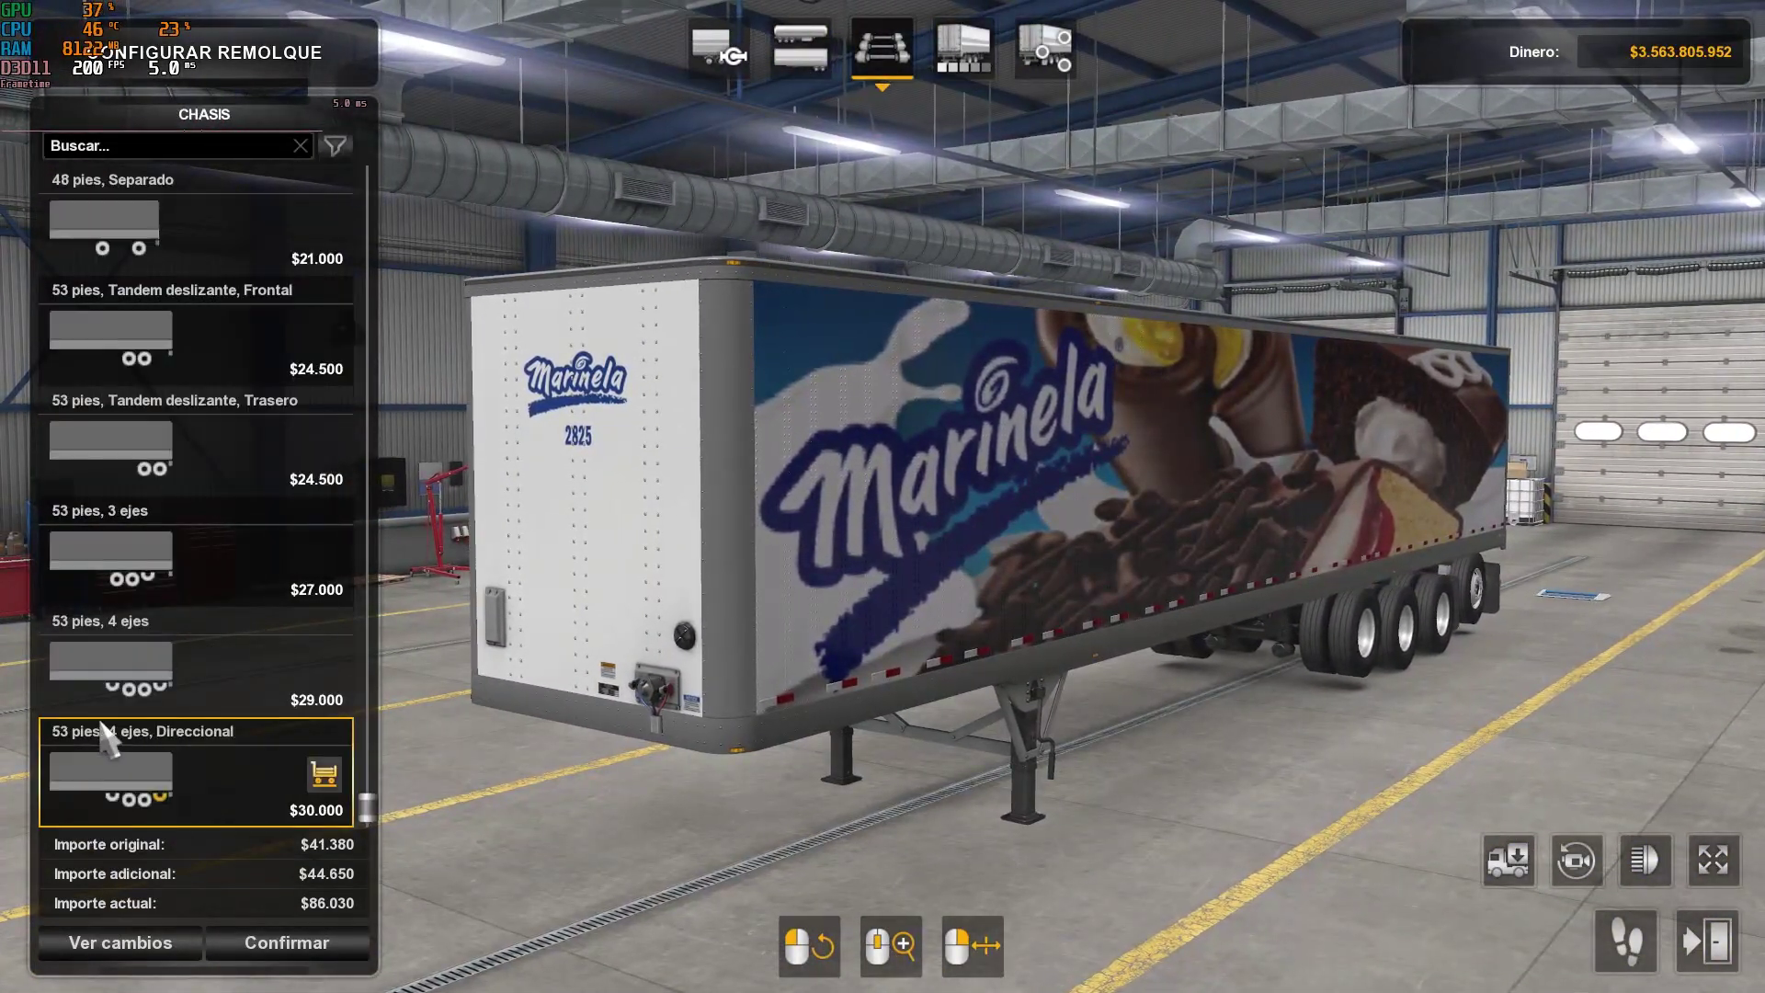
scroll(124, 598, up, 2)
click(115, 474)
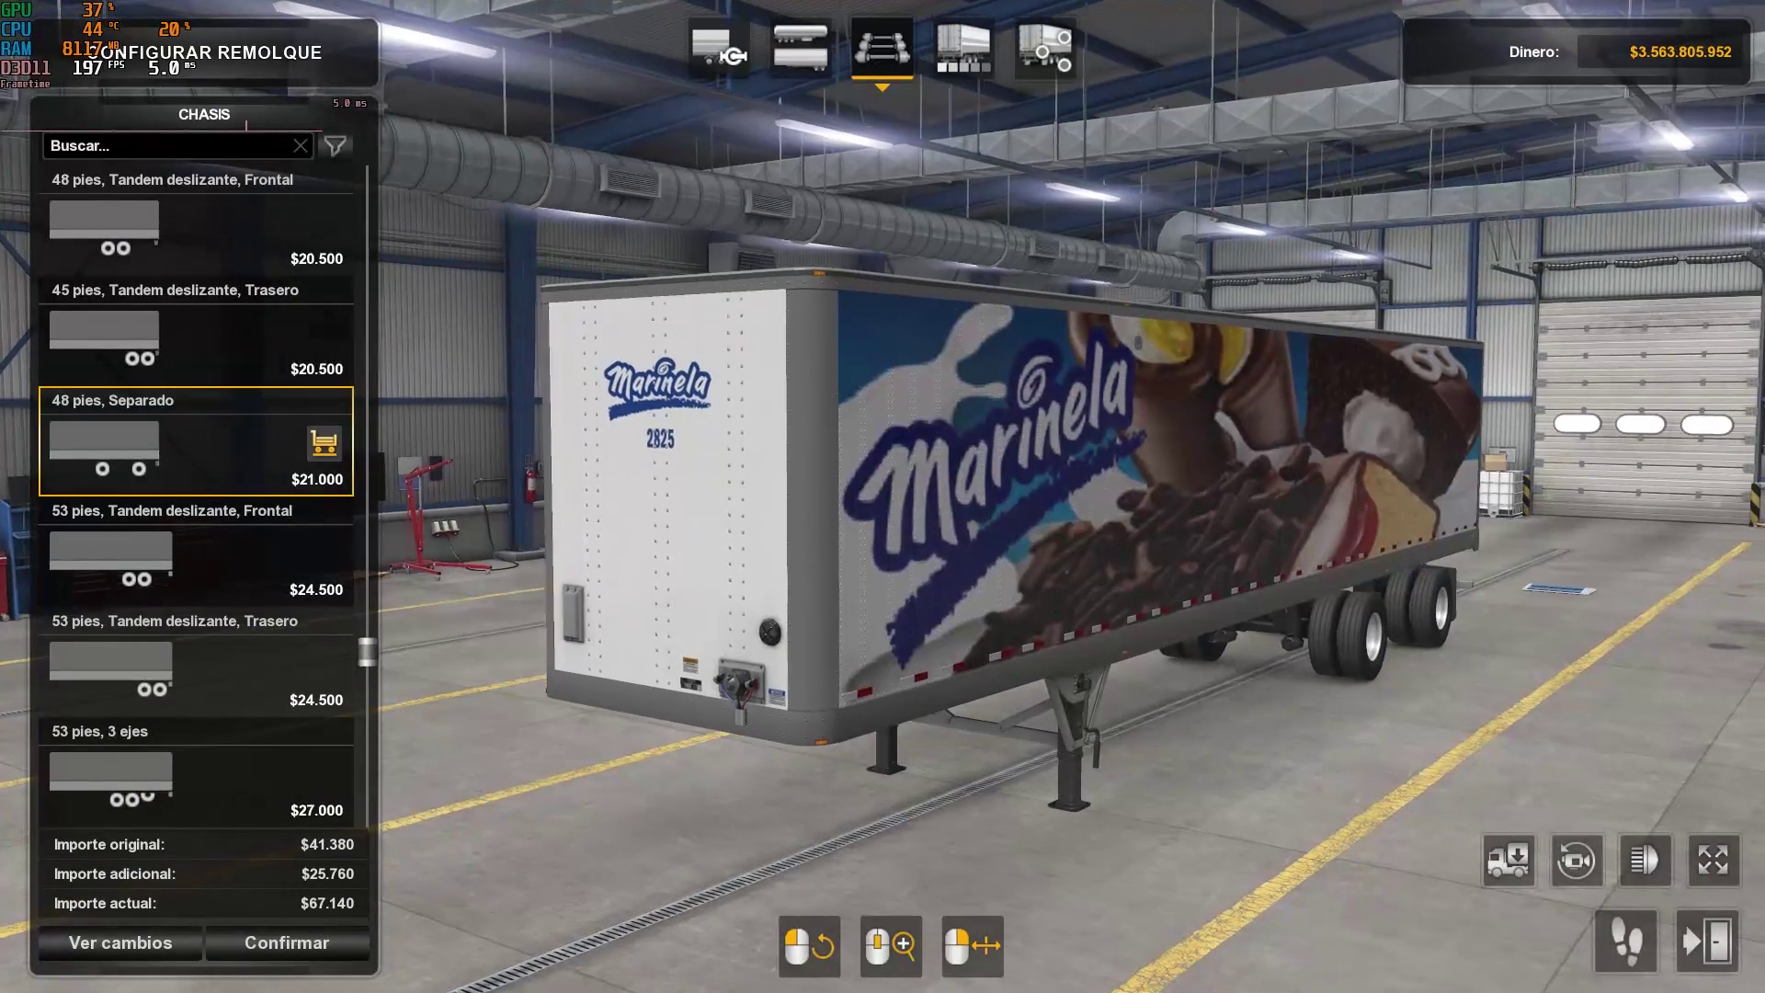
Preview the Marinela skin on the 45 pies, Separado, the 32 pies, 2 ejes and the 28 pies chassis.
scroll(111, 524, up, 2)
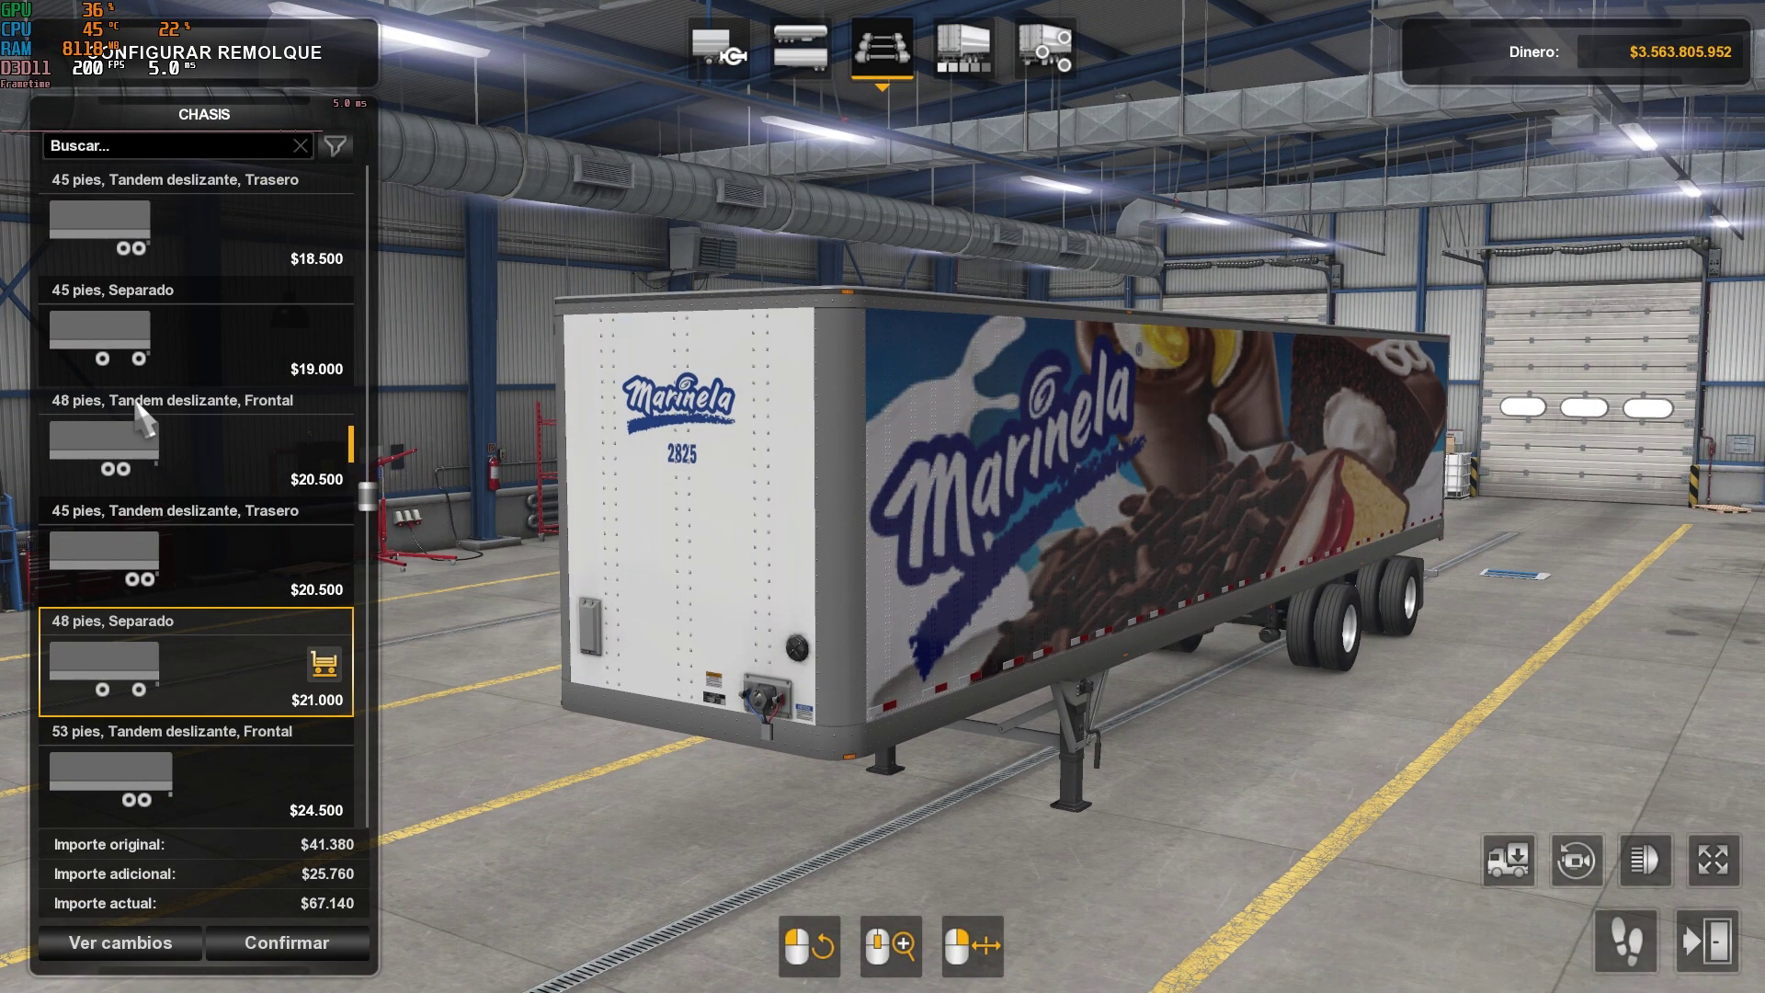
click(137, 359)
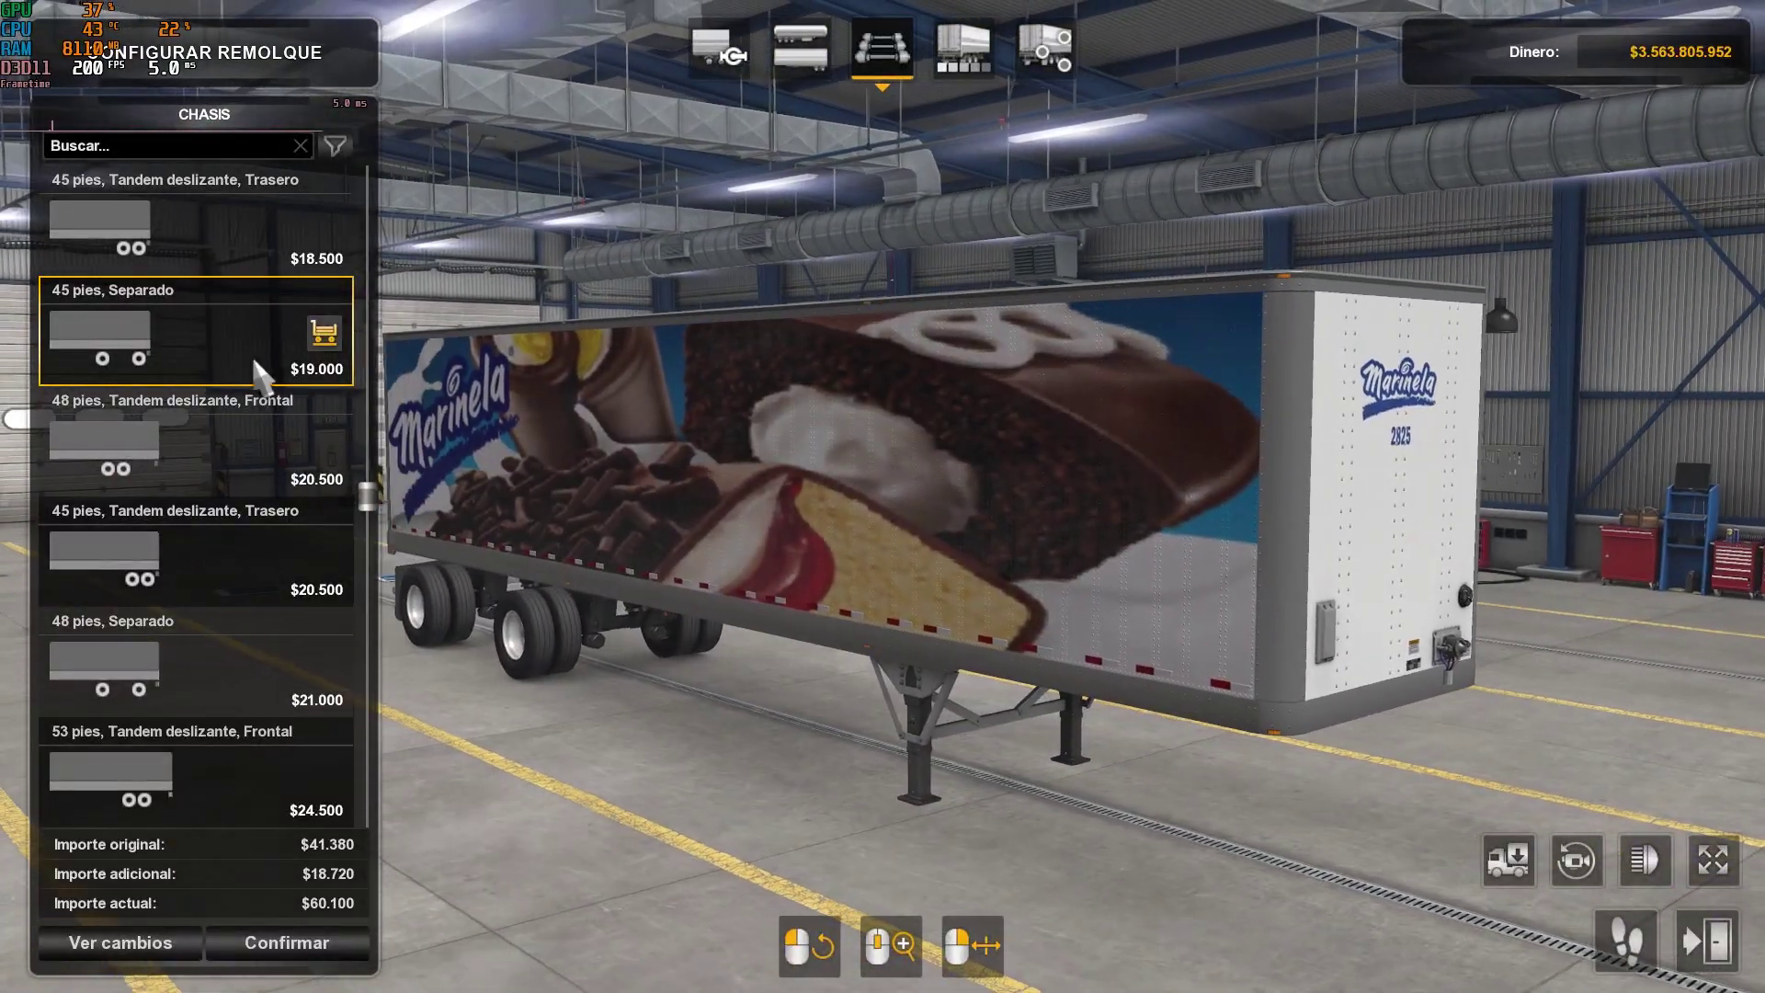
scroll(181, 414, up, 4)
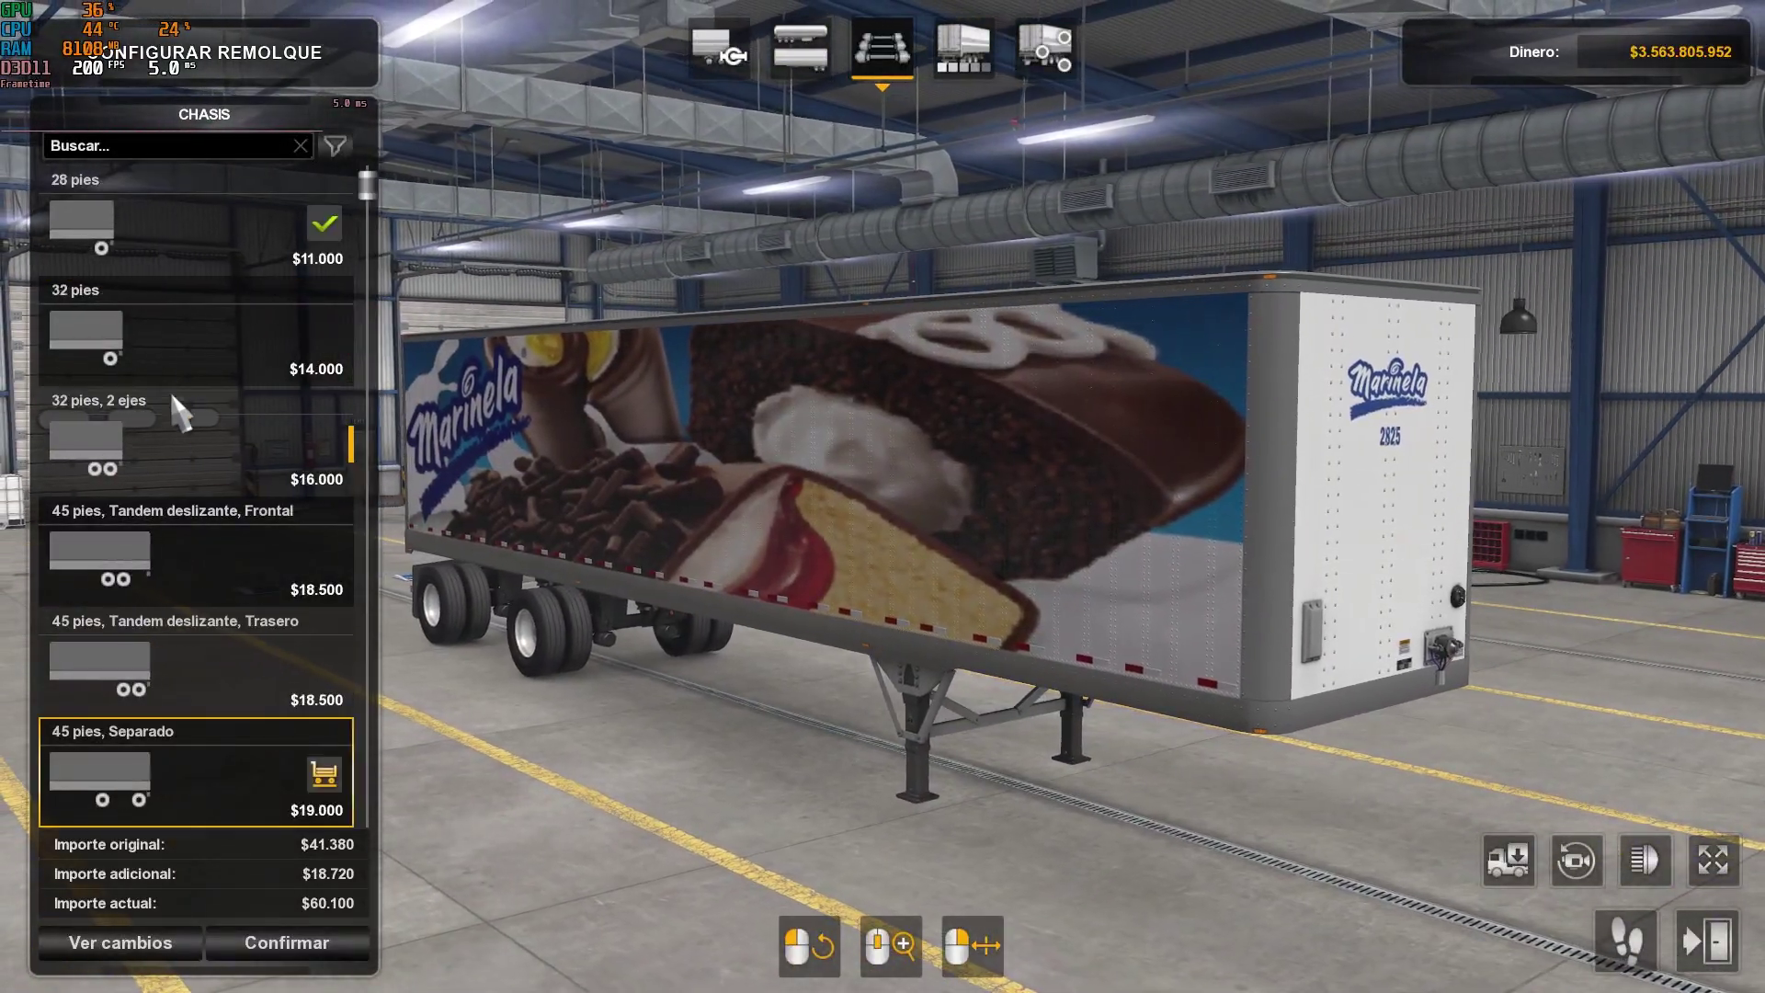
click(136, 446)
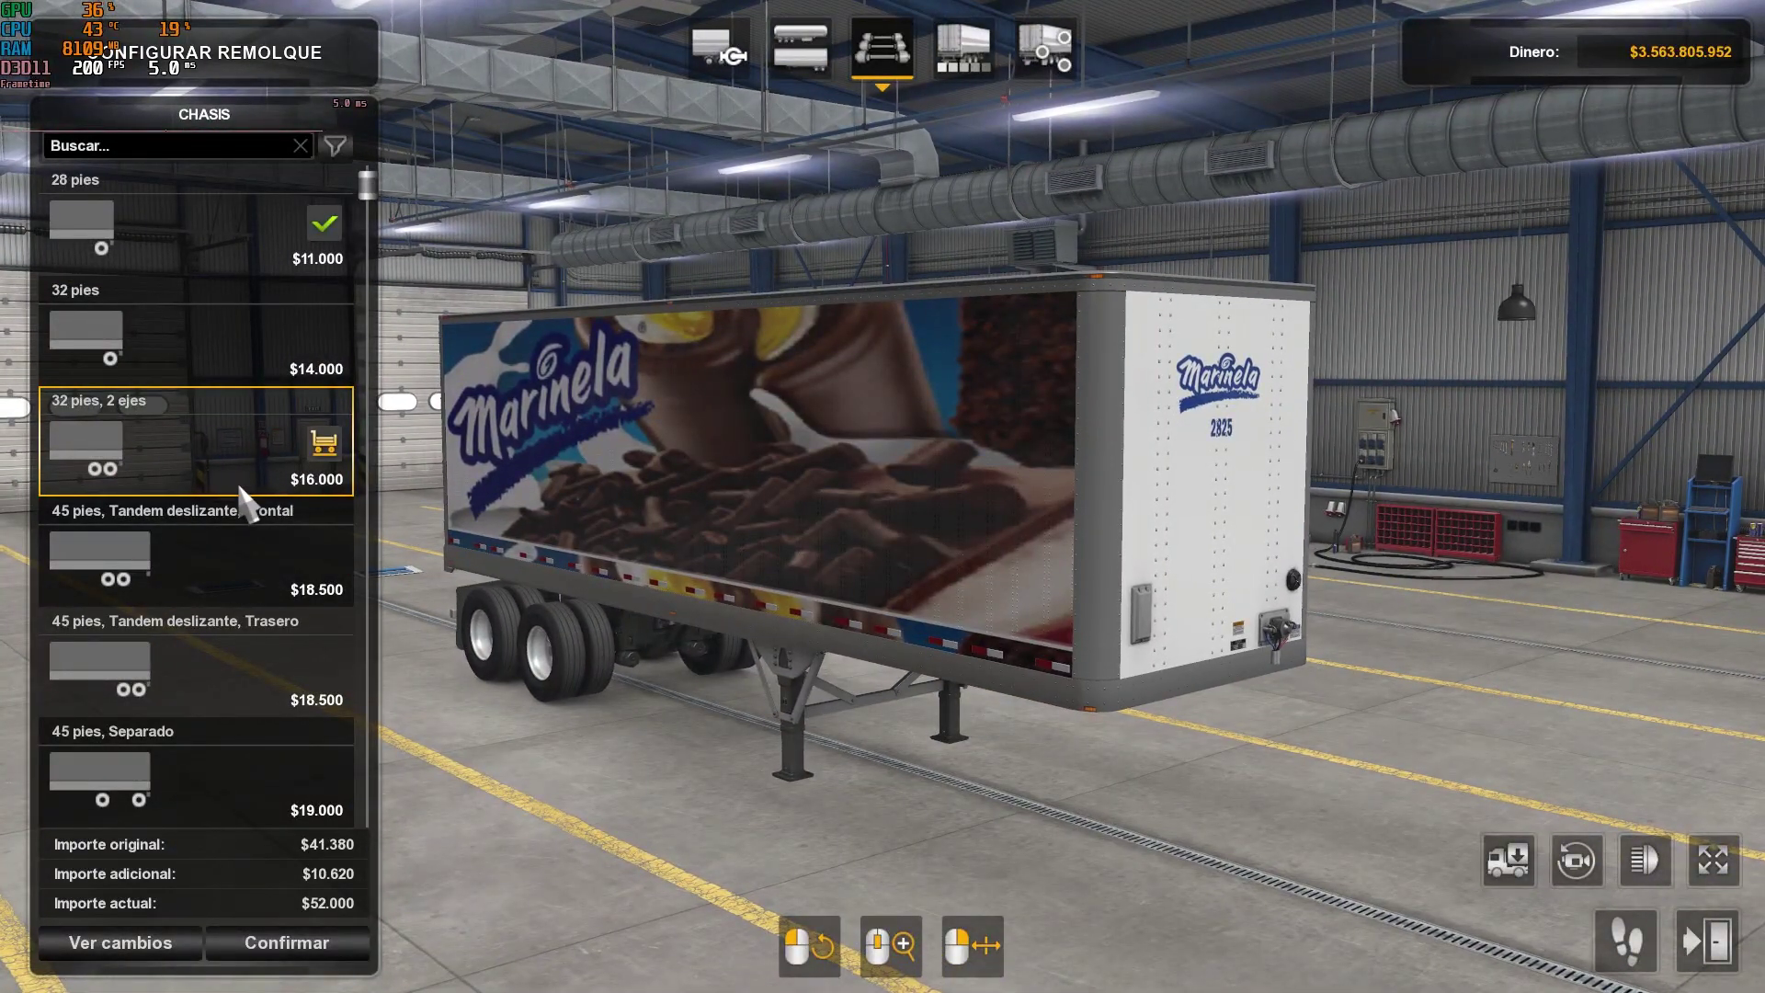
click(174, 228)
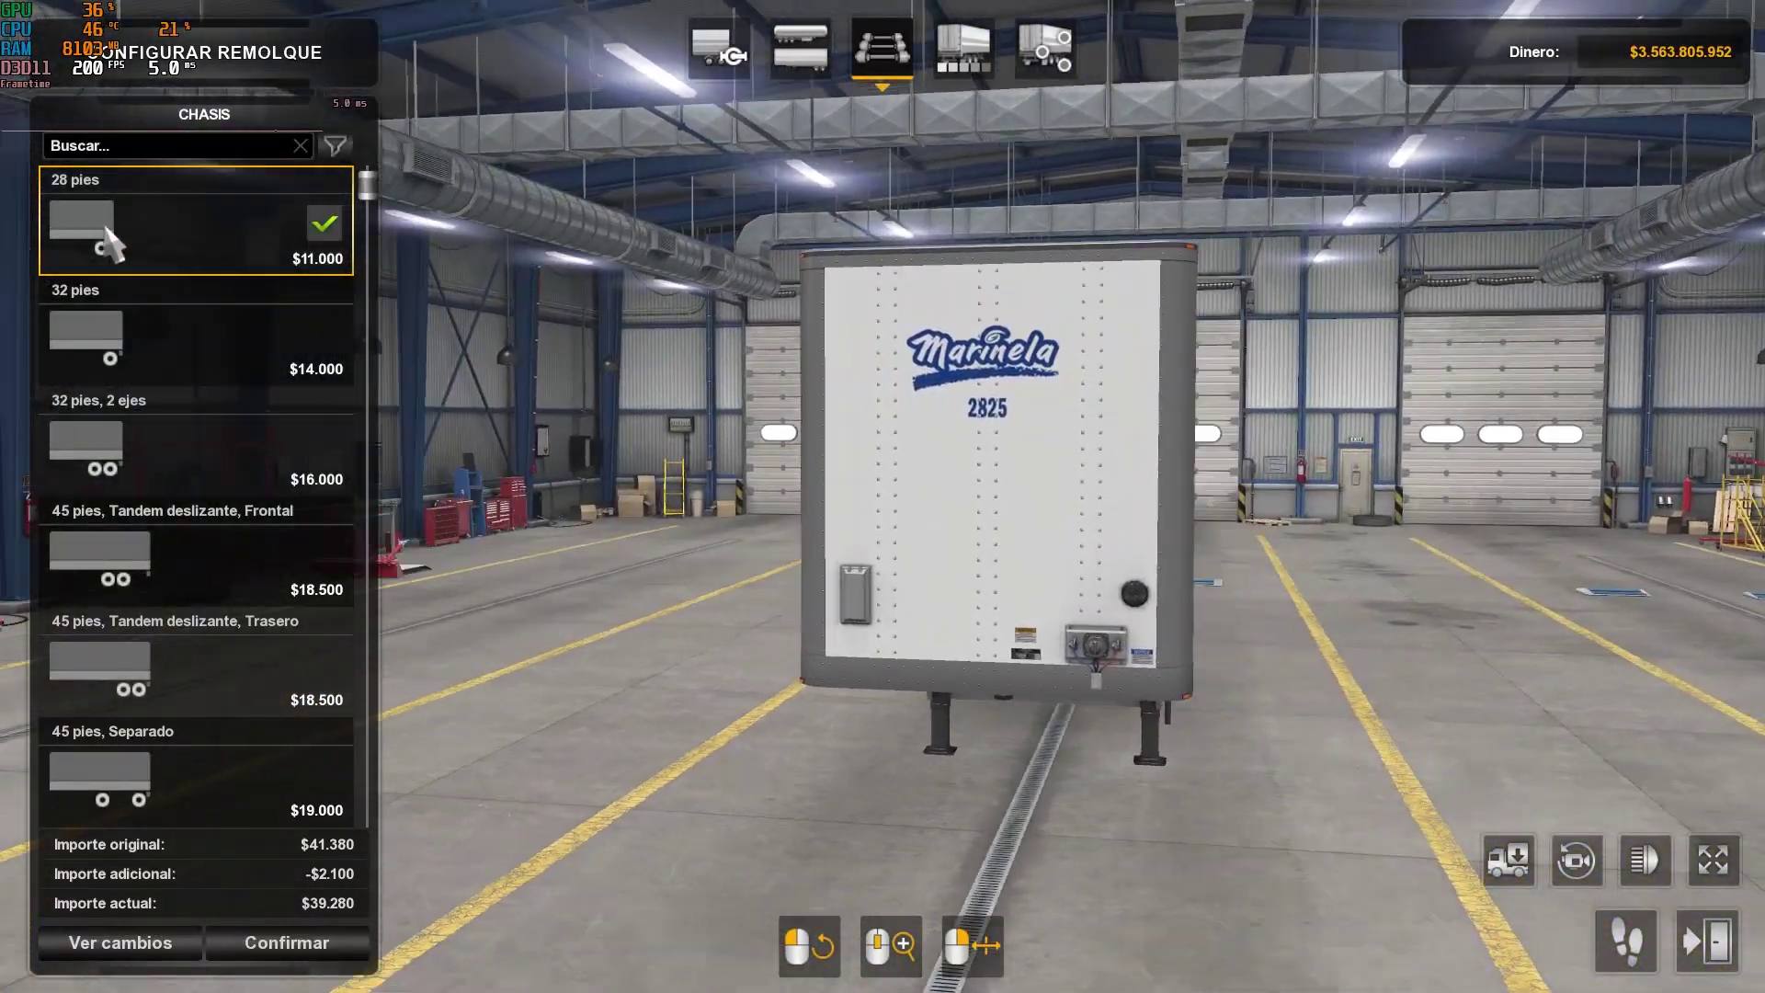
Fit the Deflector de aire accessory to the front of the trailer.
click(1044, 55)
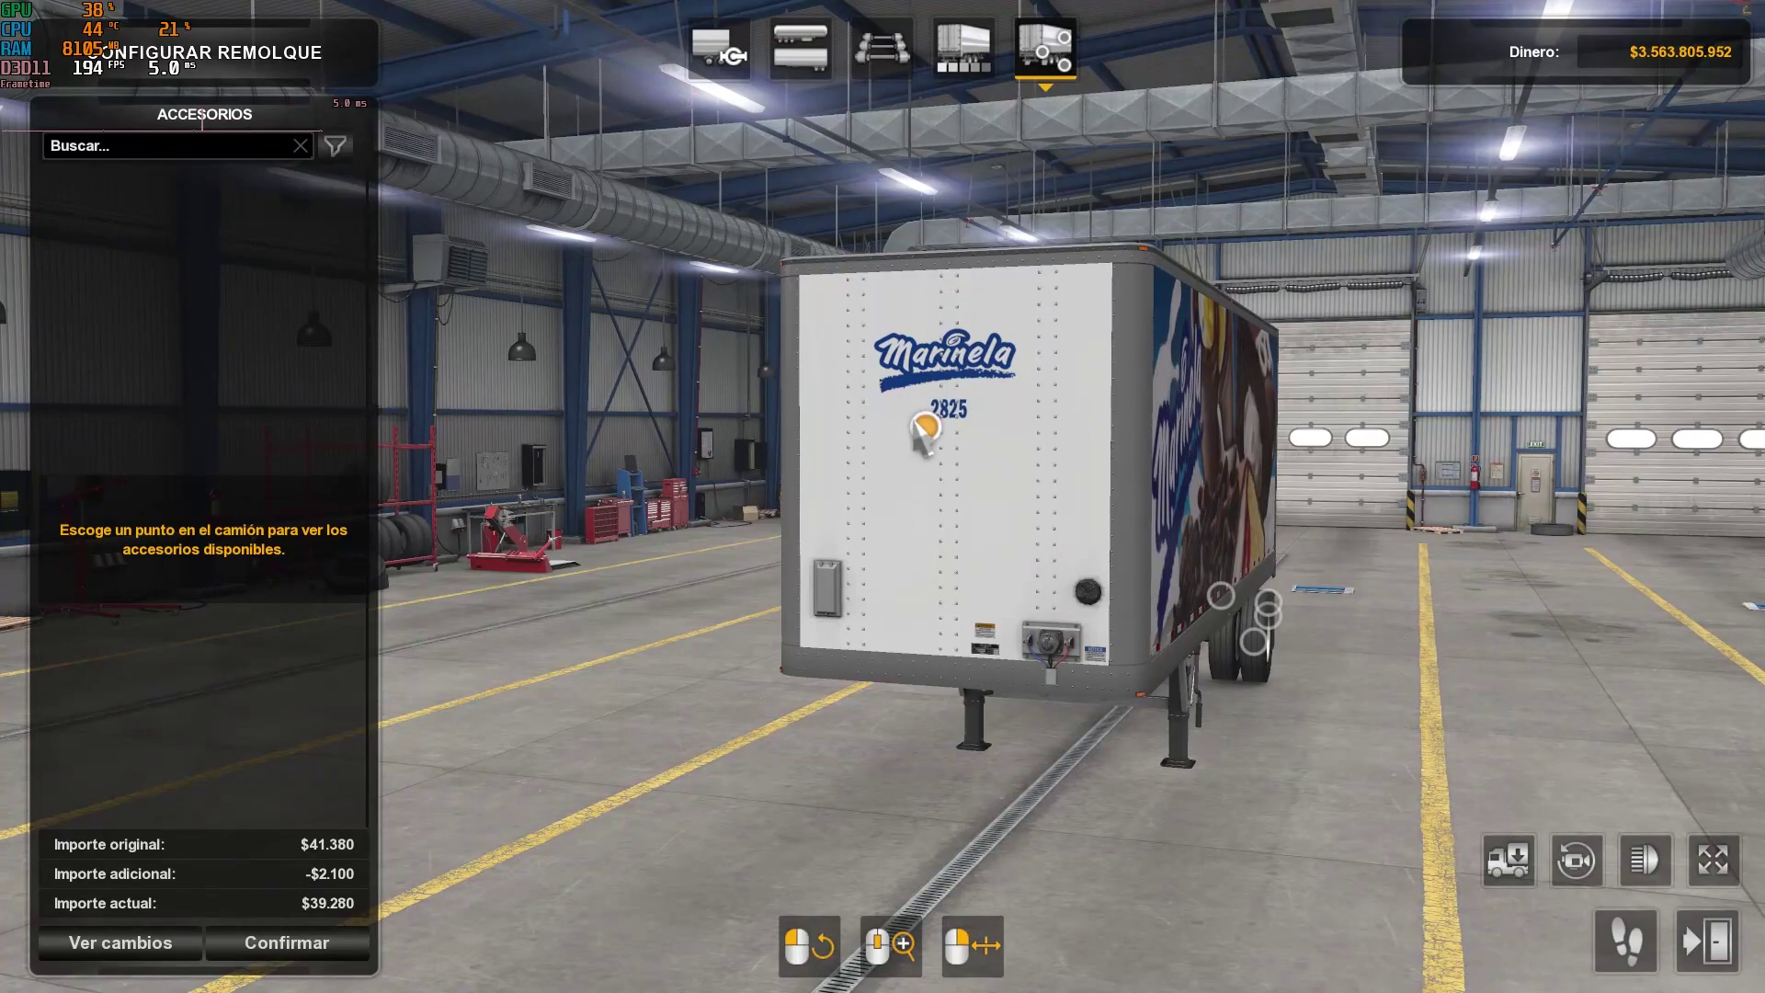
click(923, 428)
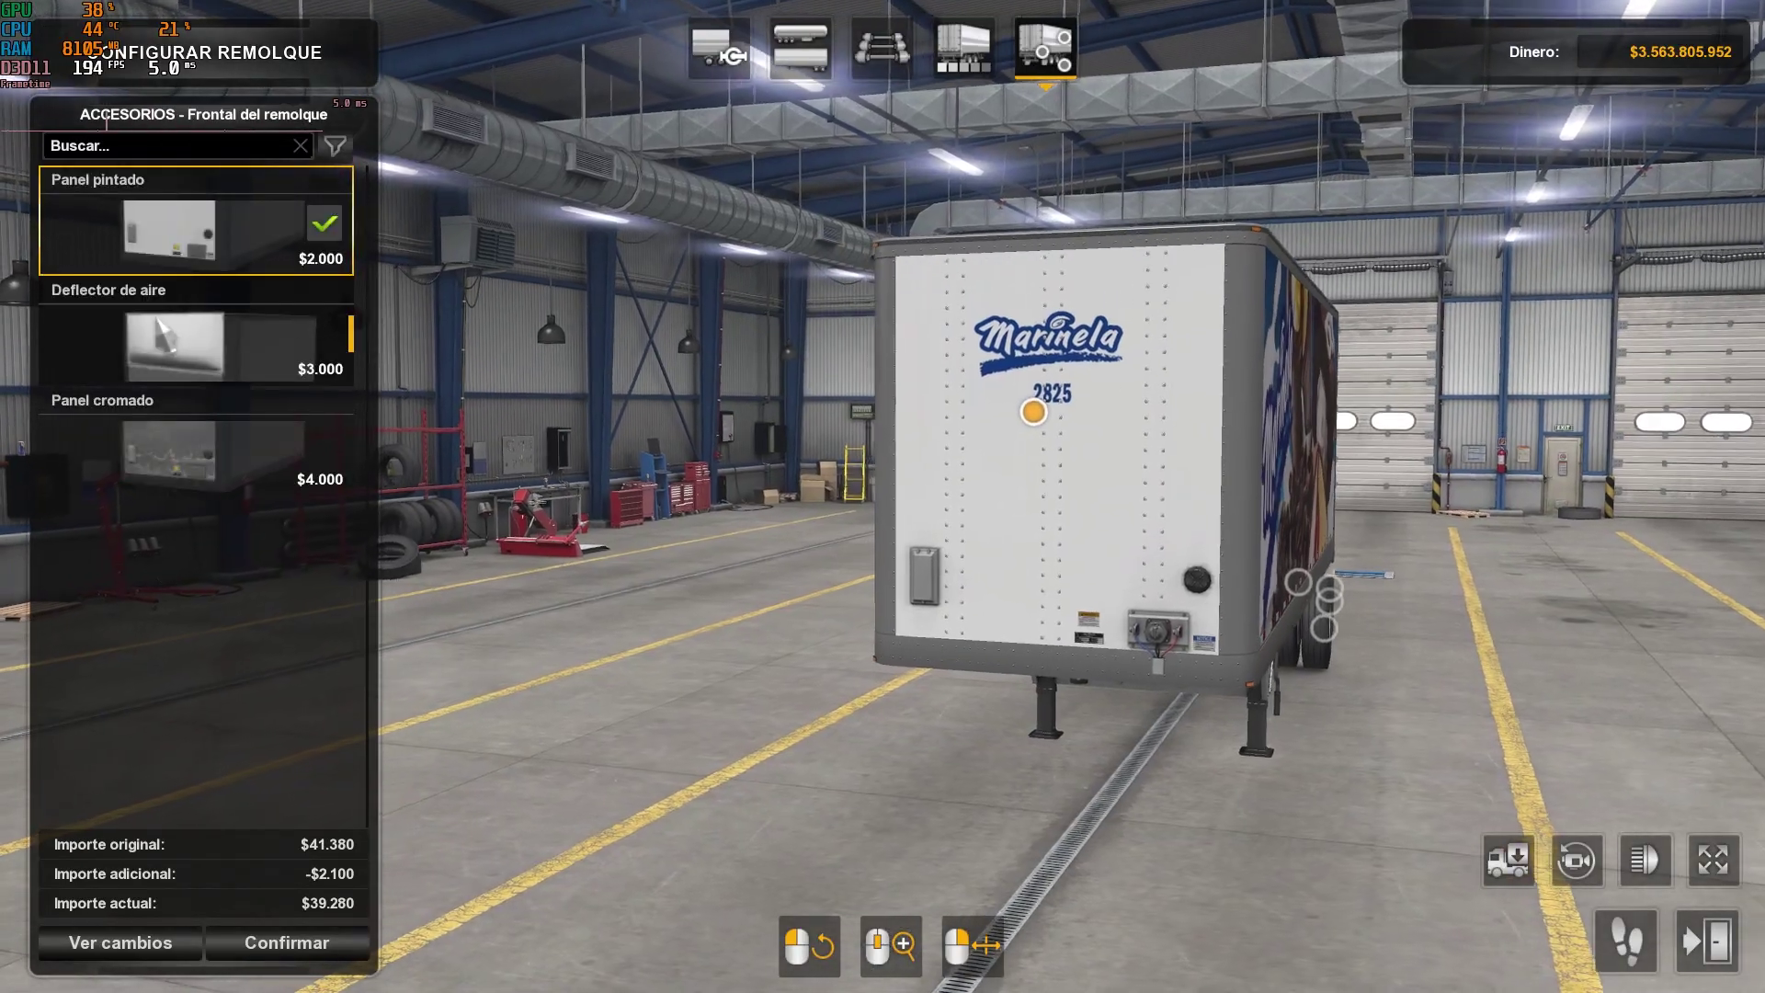
click(174, 340)
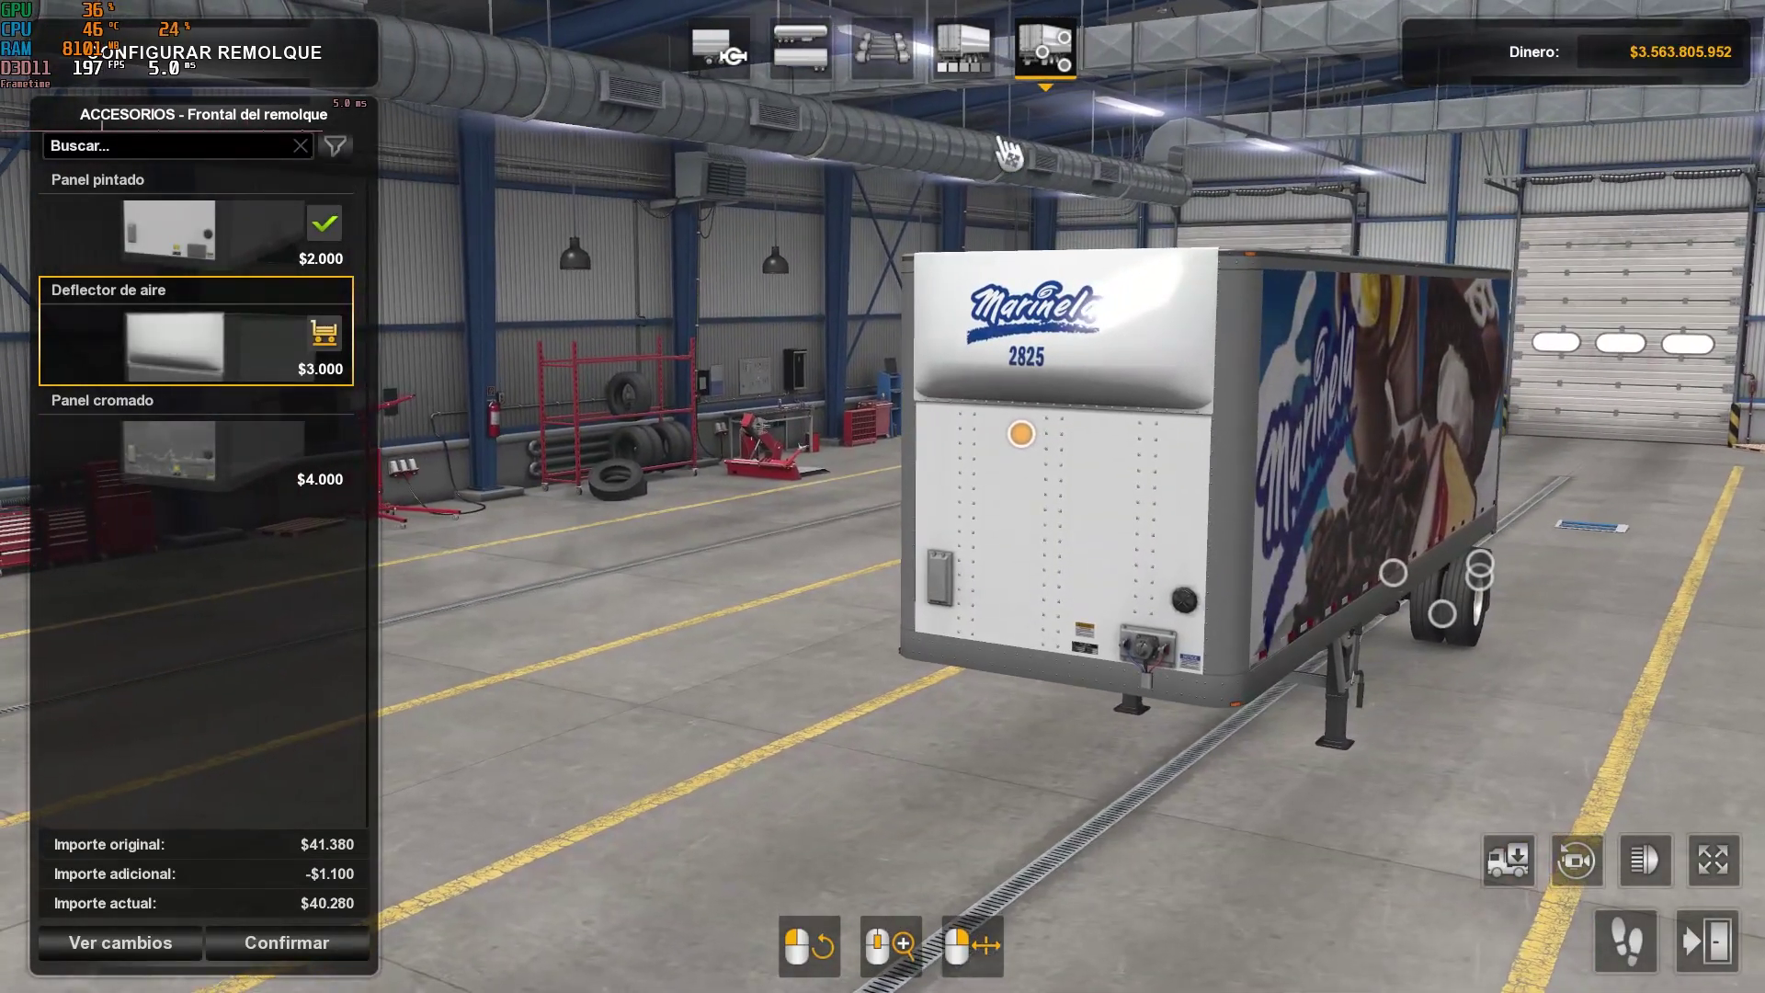
Preview the Marinela skin with the air deflector on 45 pies and 53 pies chassis, ending with 53 pies, 4 ejes viewed from the rear.
click(880, 72)
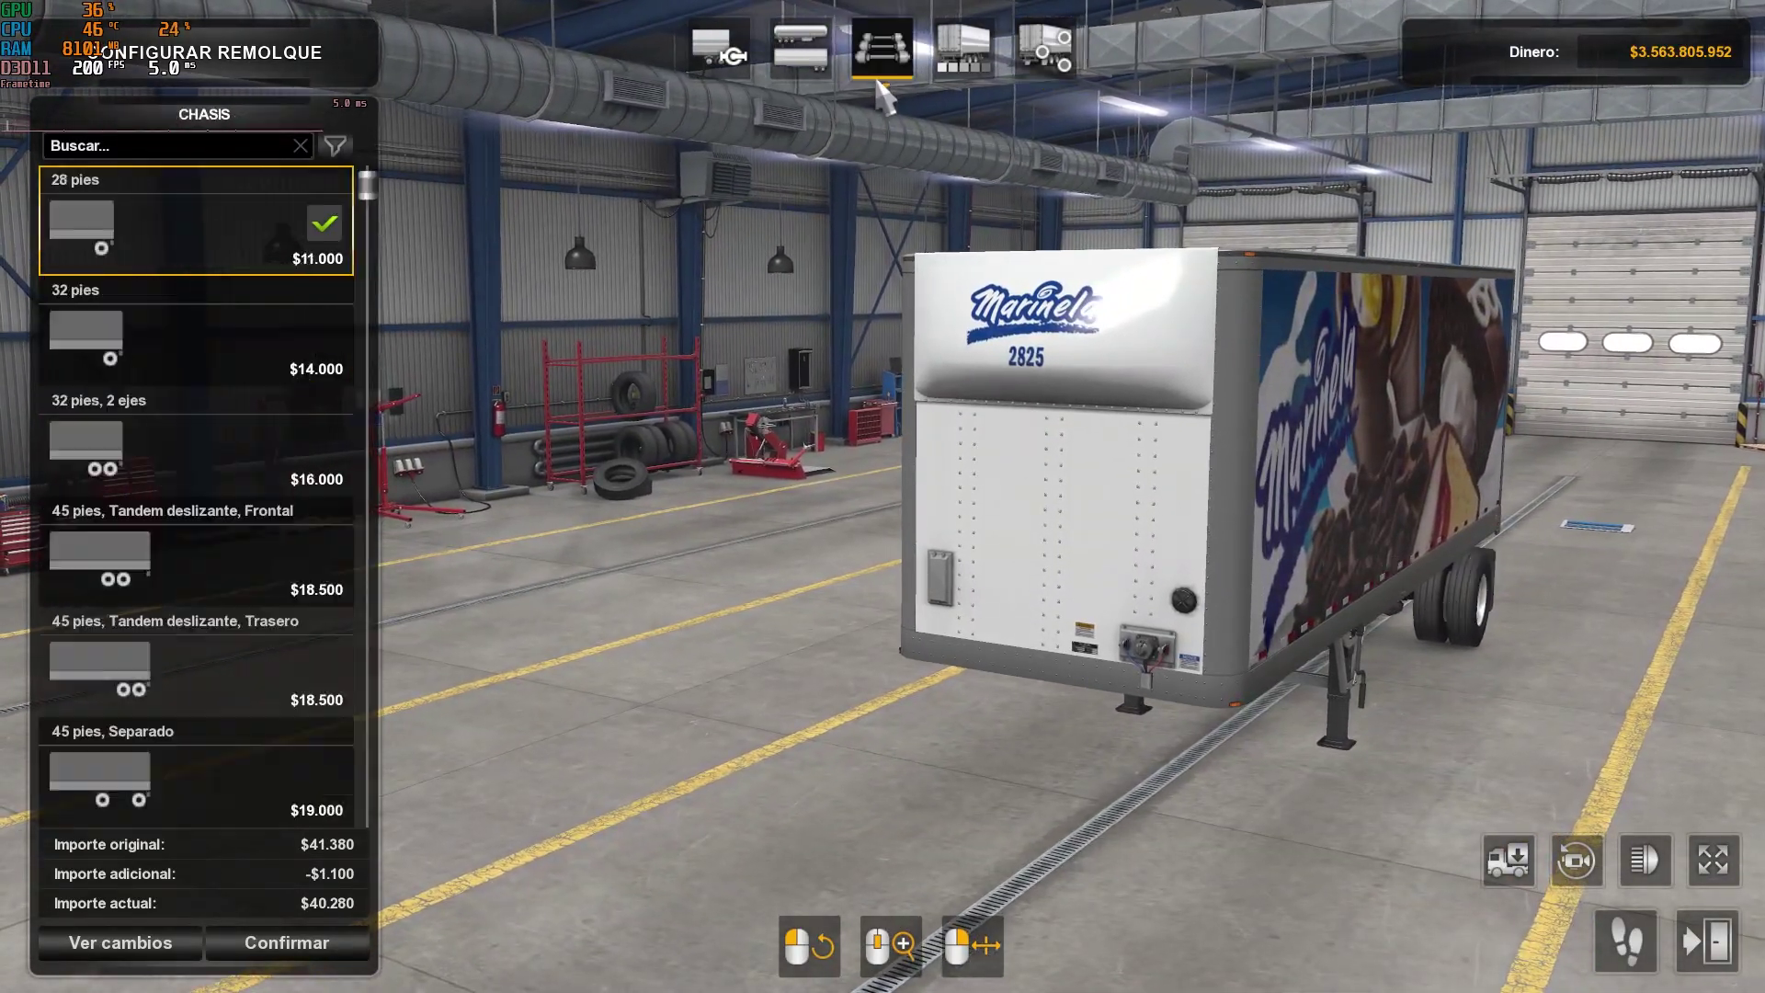
scroll(193, 432, down, 2)
click(142, 464)
scroll(147, 487, down, 2)
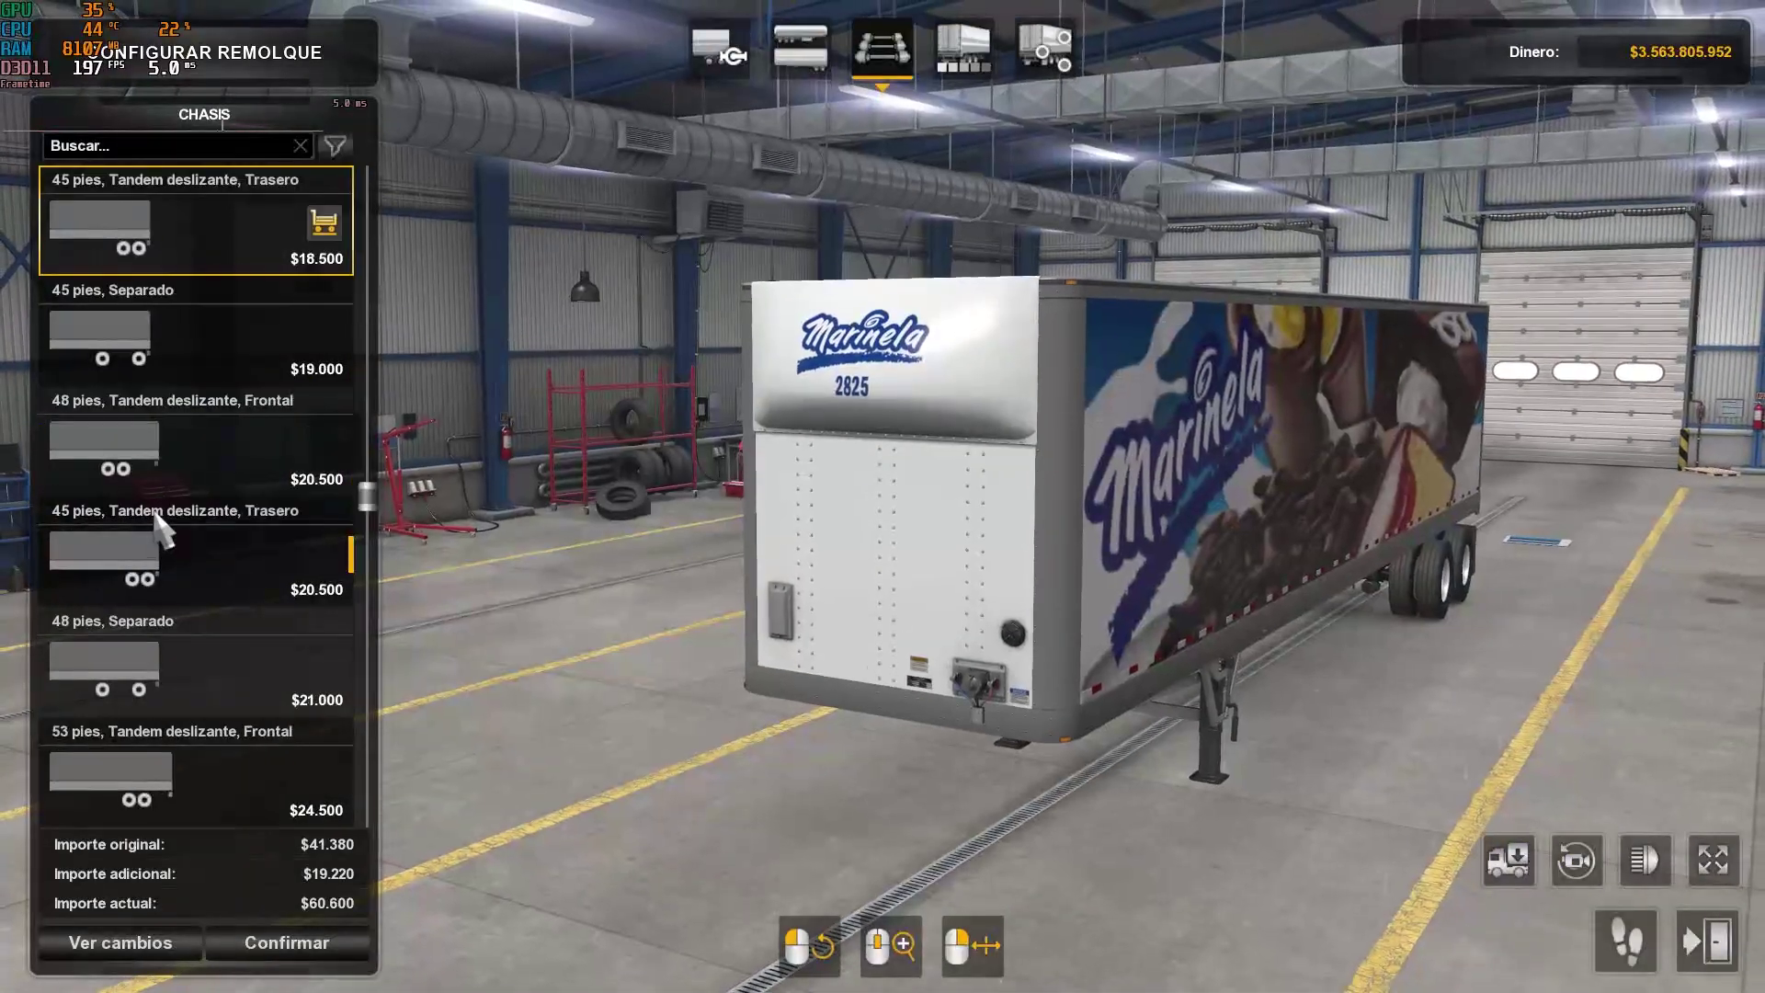
scroll(149, 581, down, 2)
click(147, 583)
scroll(160, 583, down, 2)
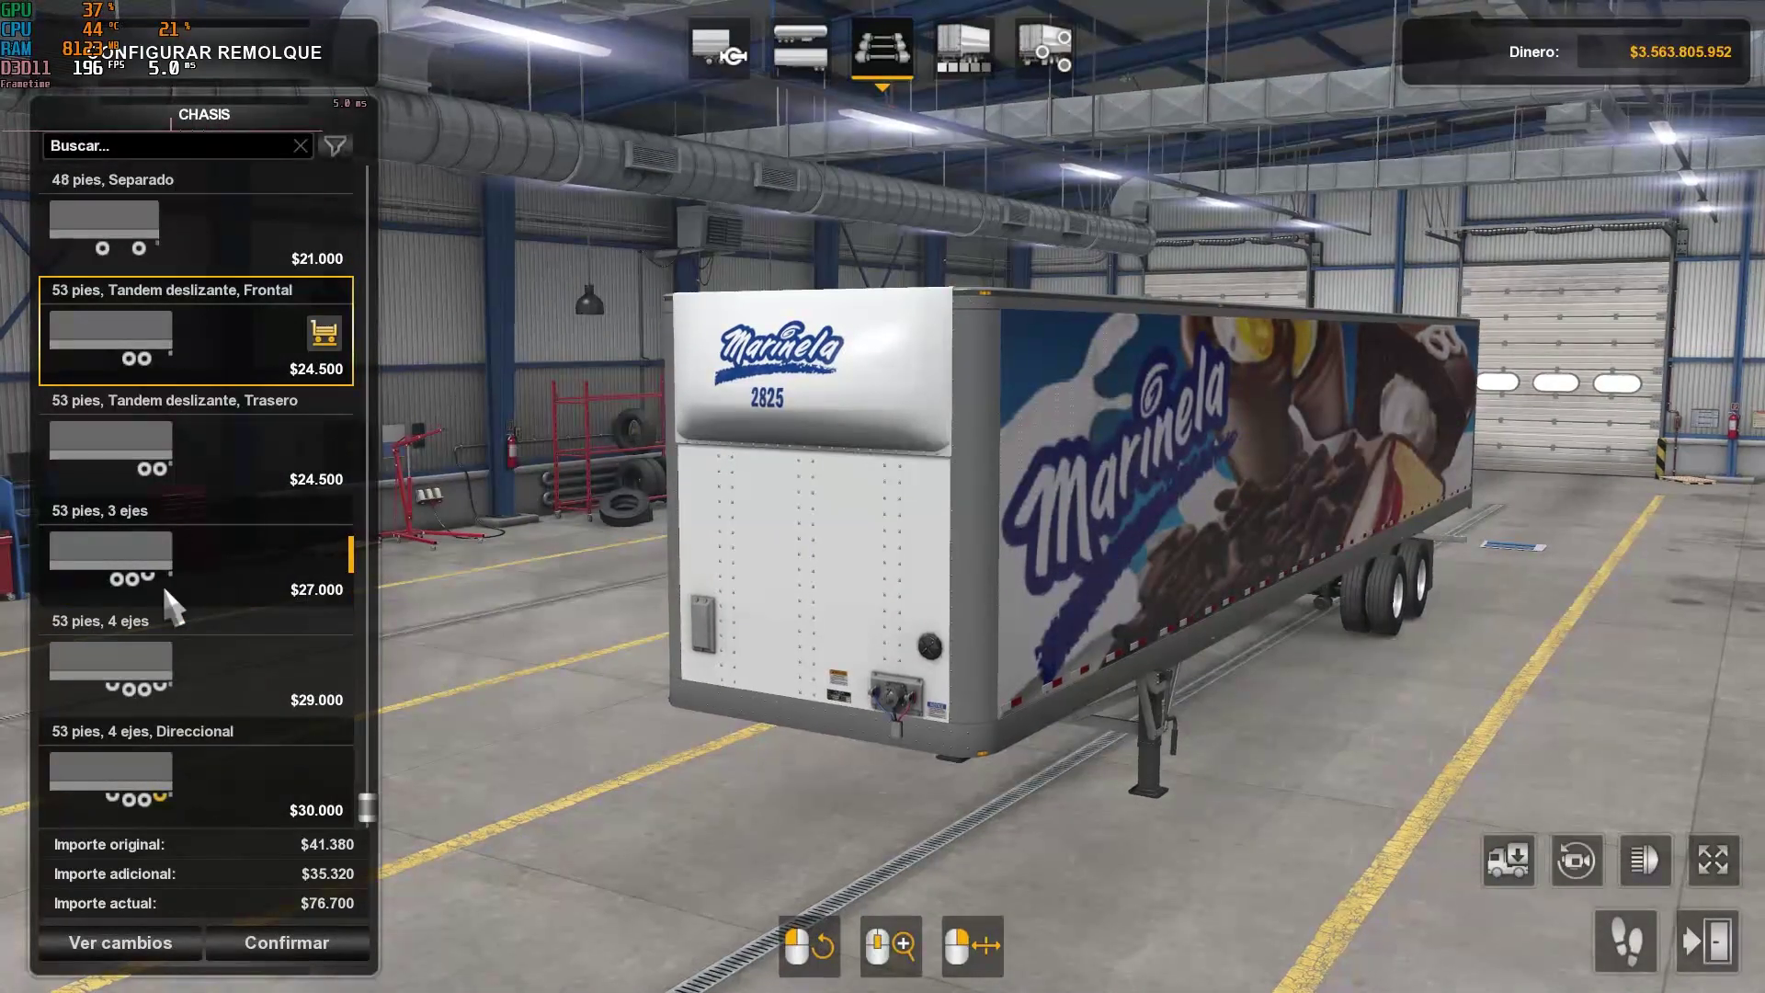
drag(931, 572, 975, 447)
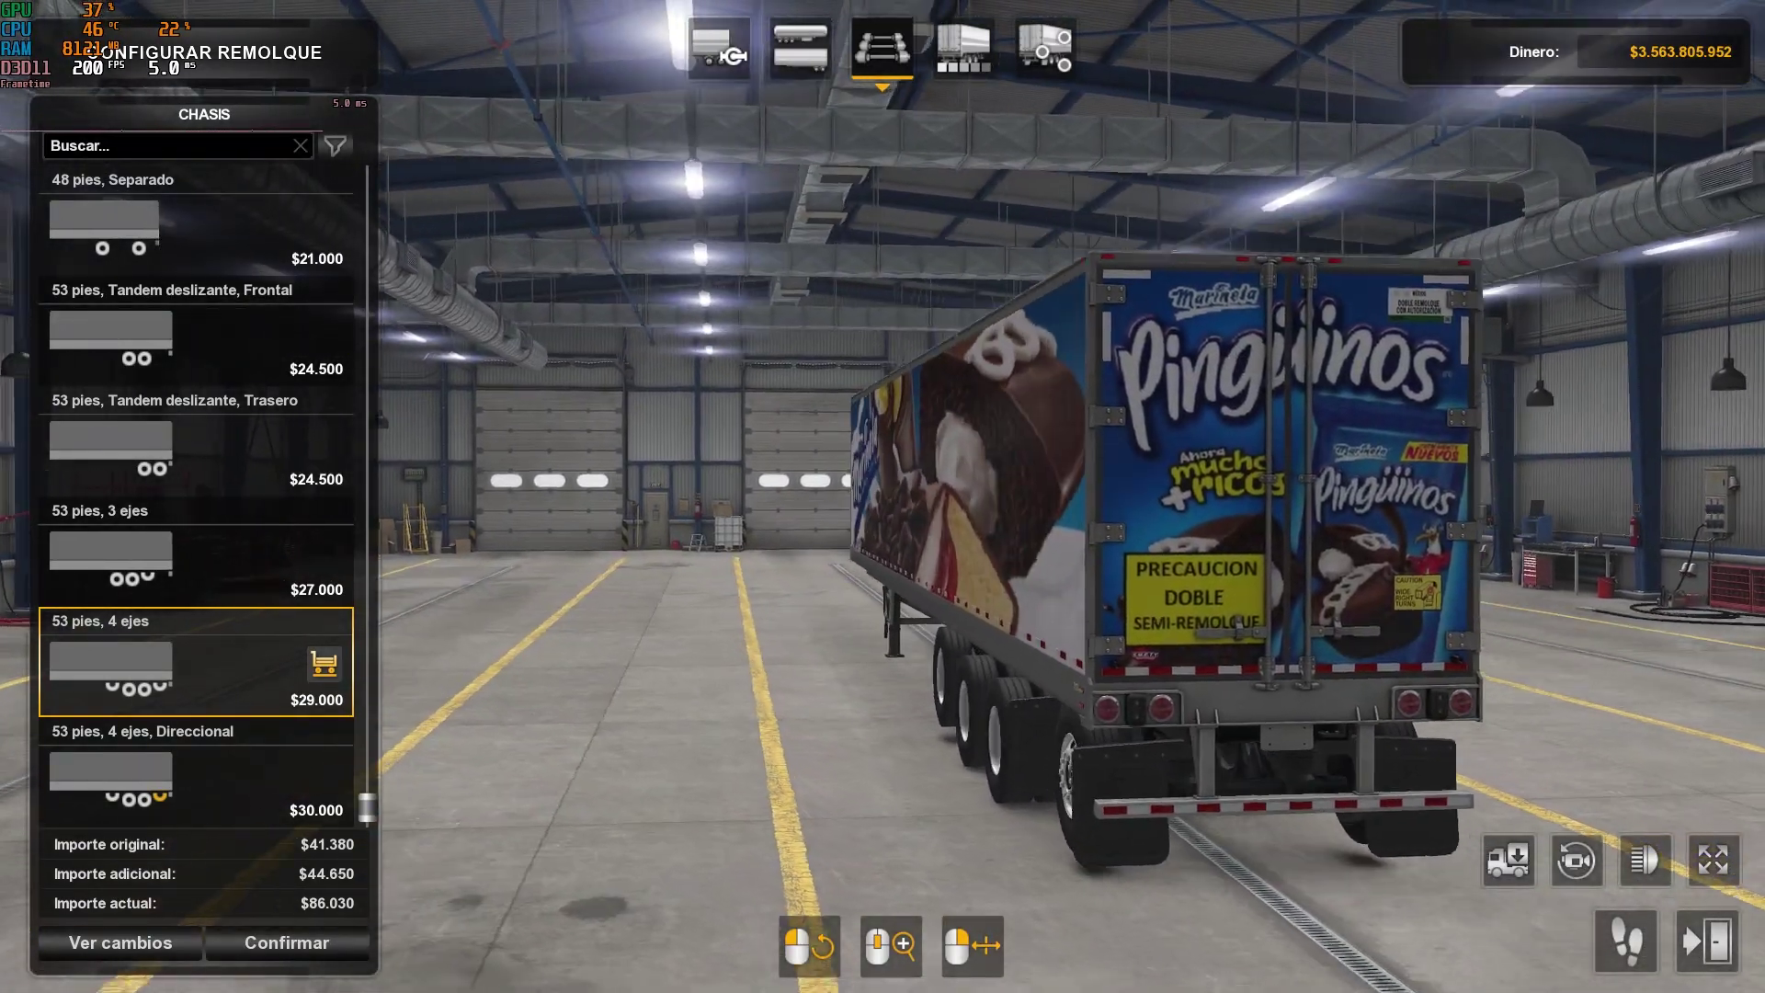
Fit the Puerta enrollable rear door and check the Marinela skin on chassis from 32 pies to 53 pies, Tandem deslizante, Trasero.
click(1045, 46)
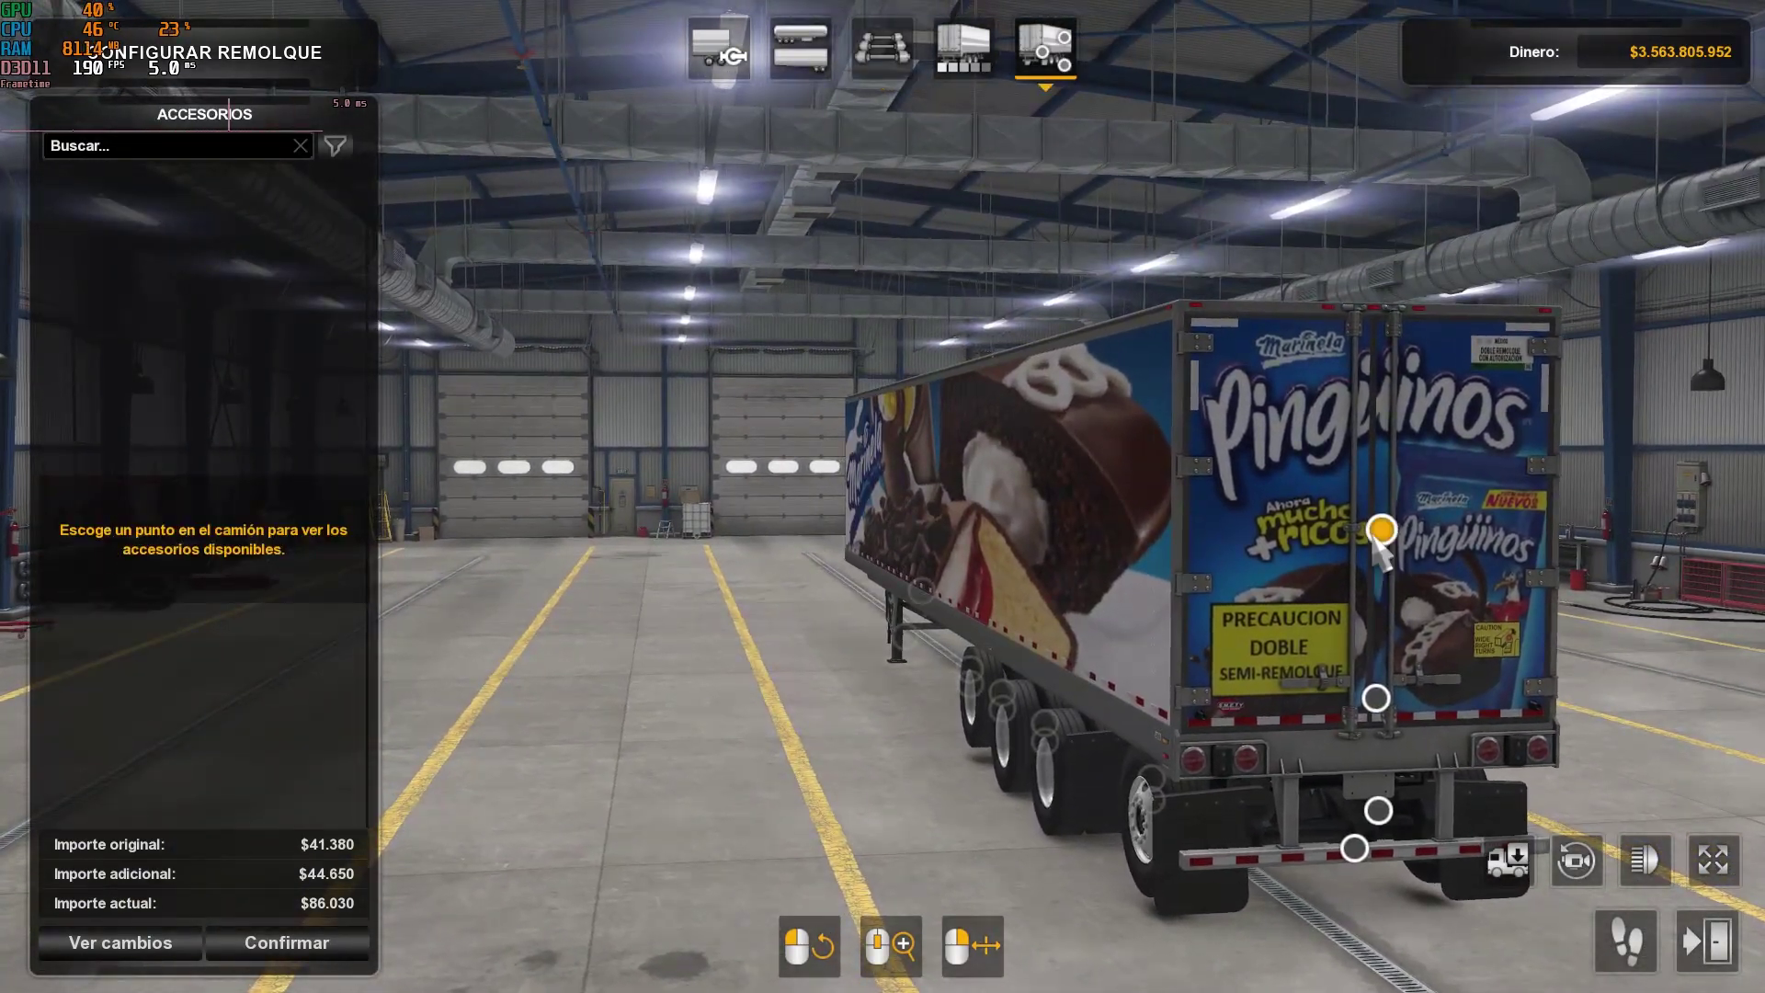
click(1381, 531)
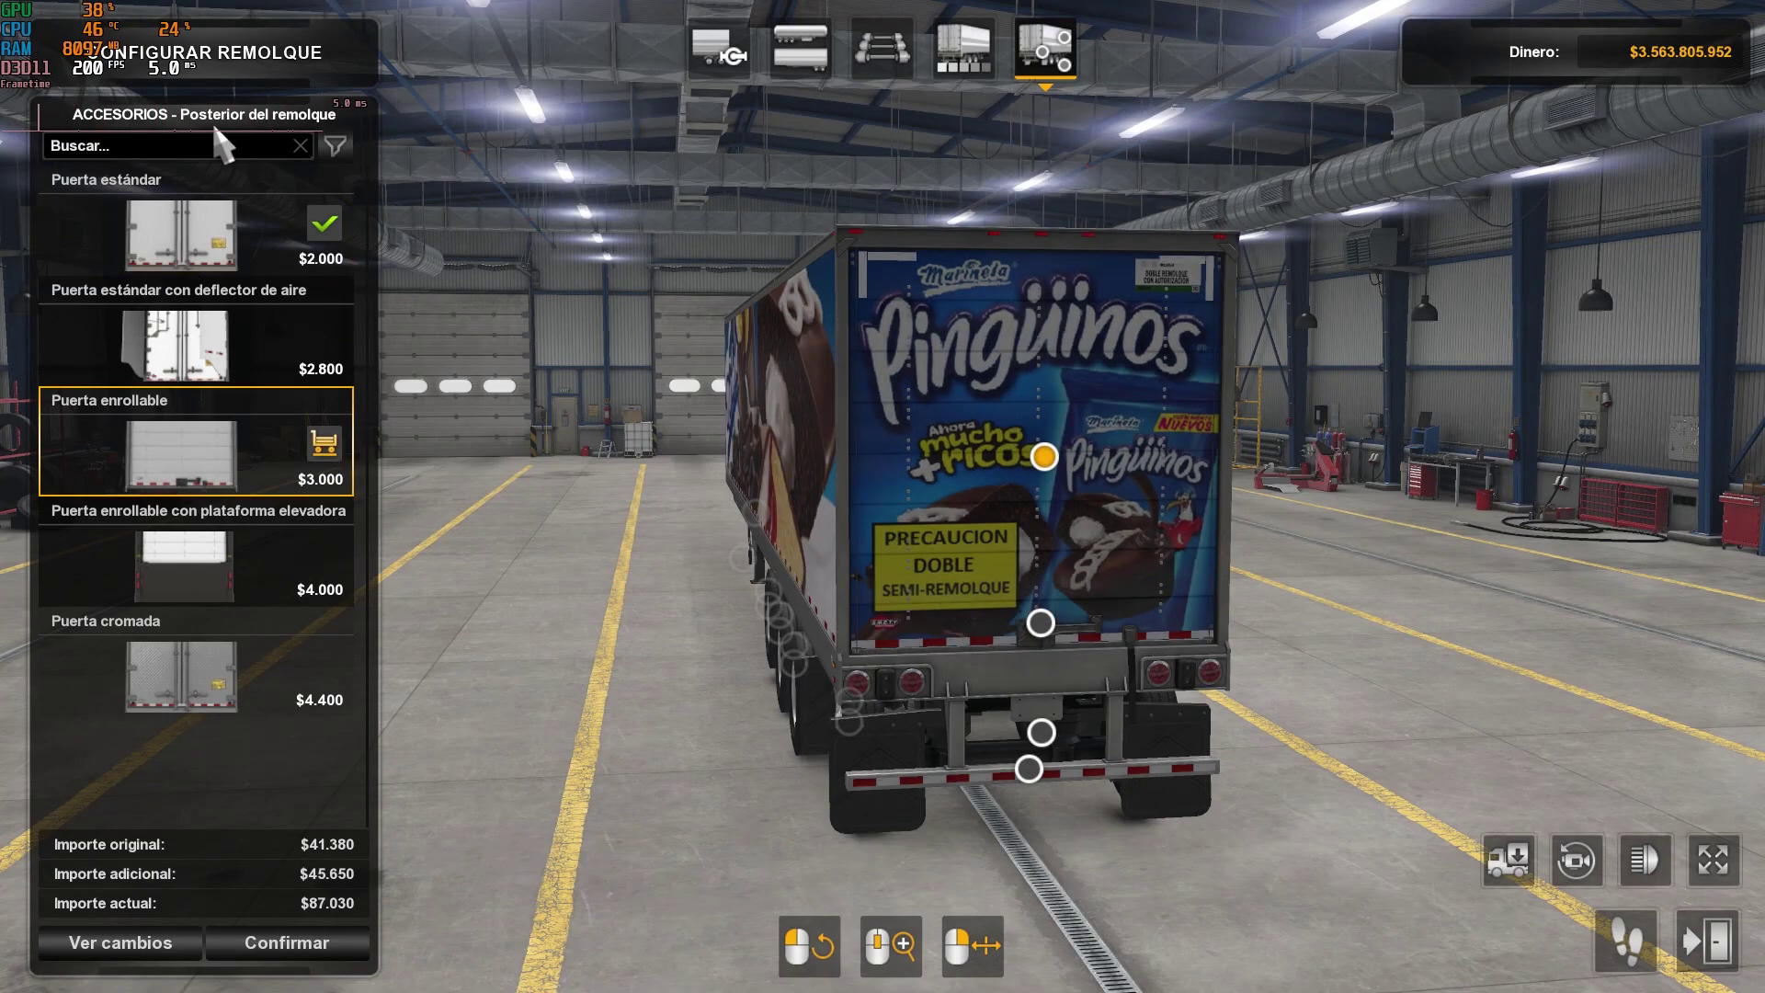
click(885, 57)
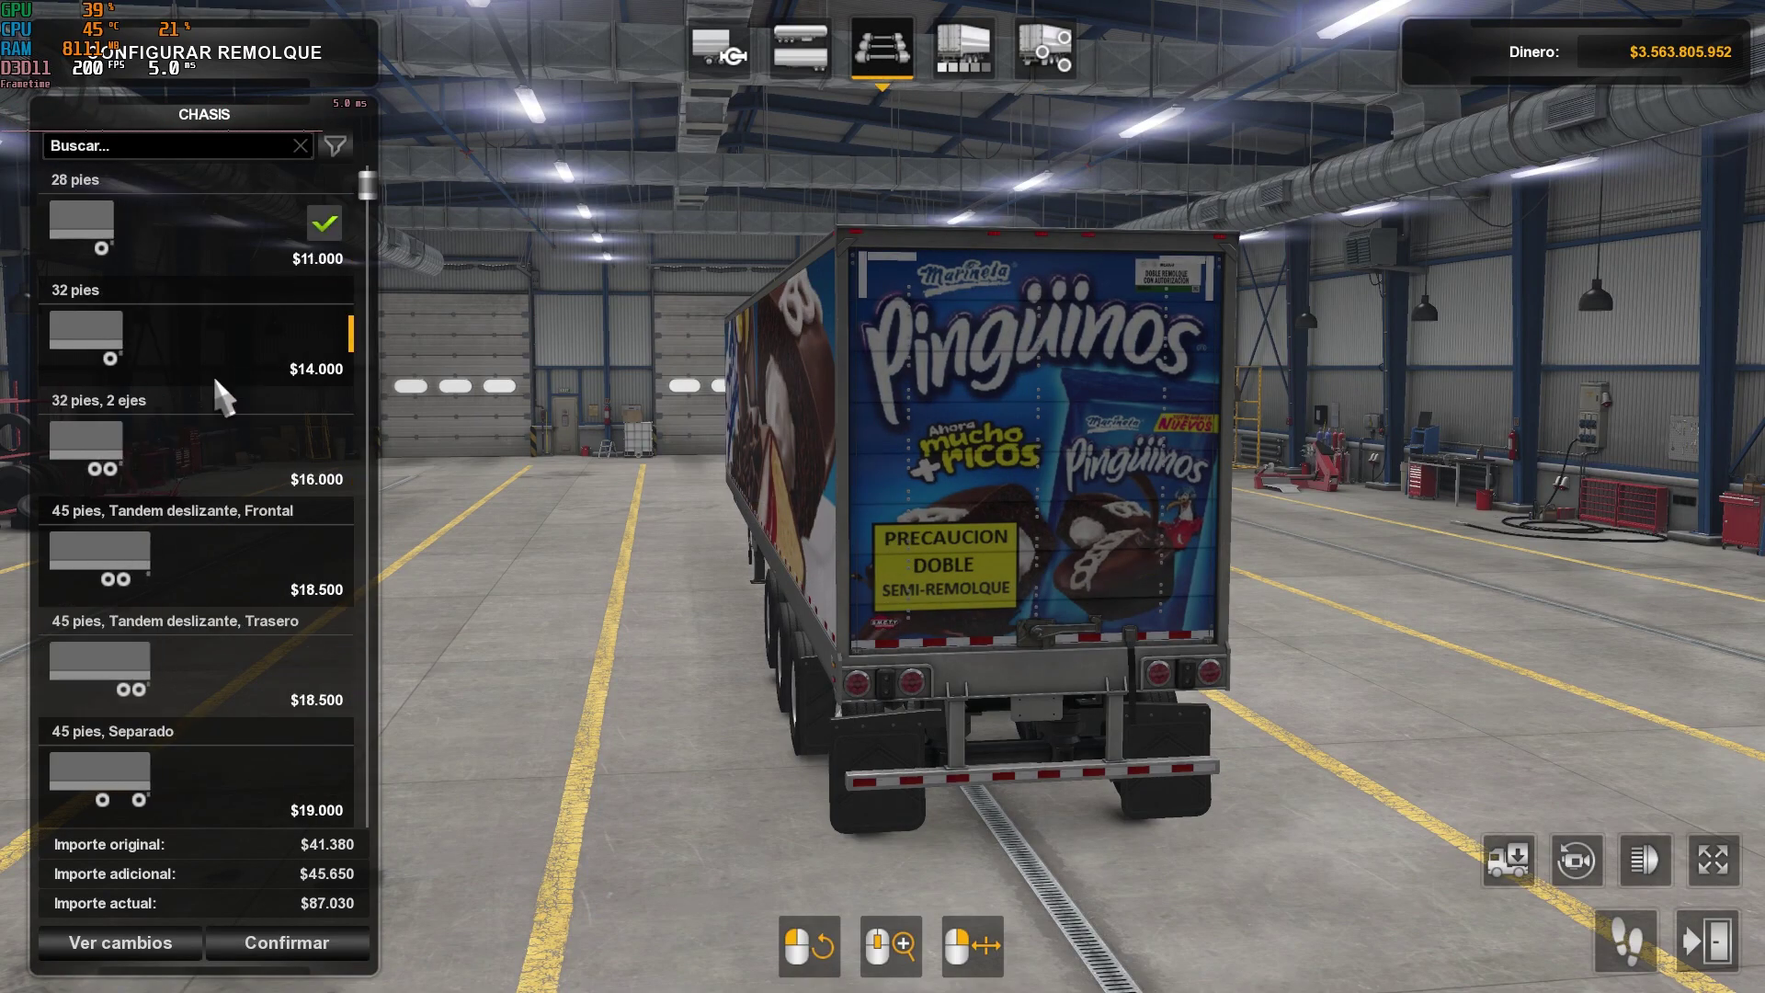
click(142, 304)
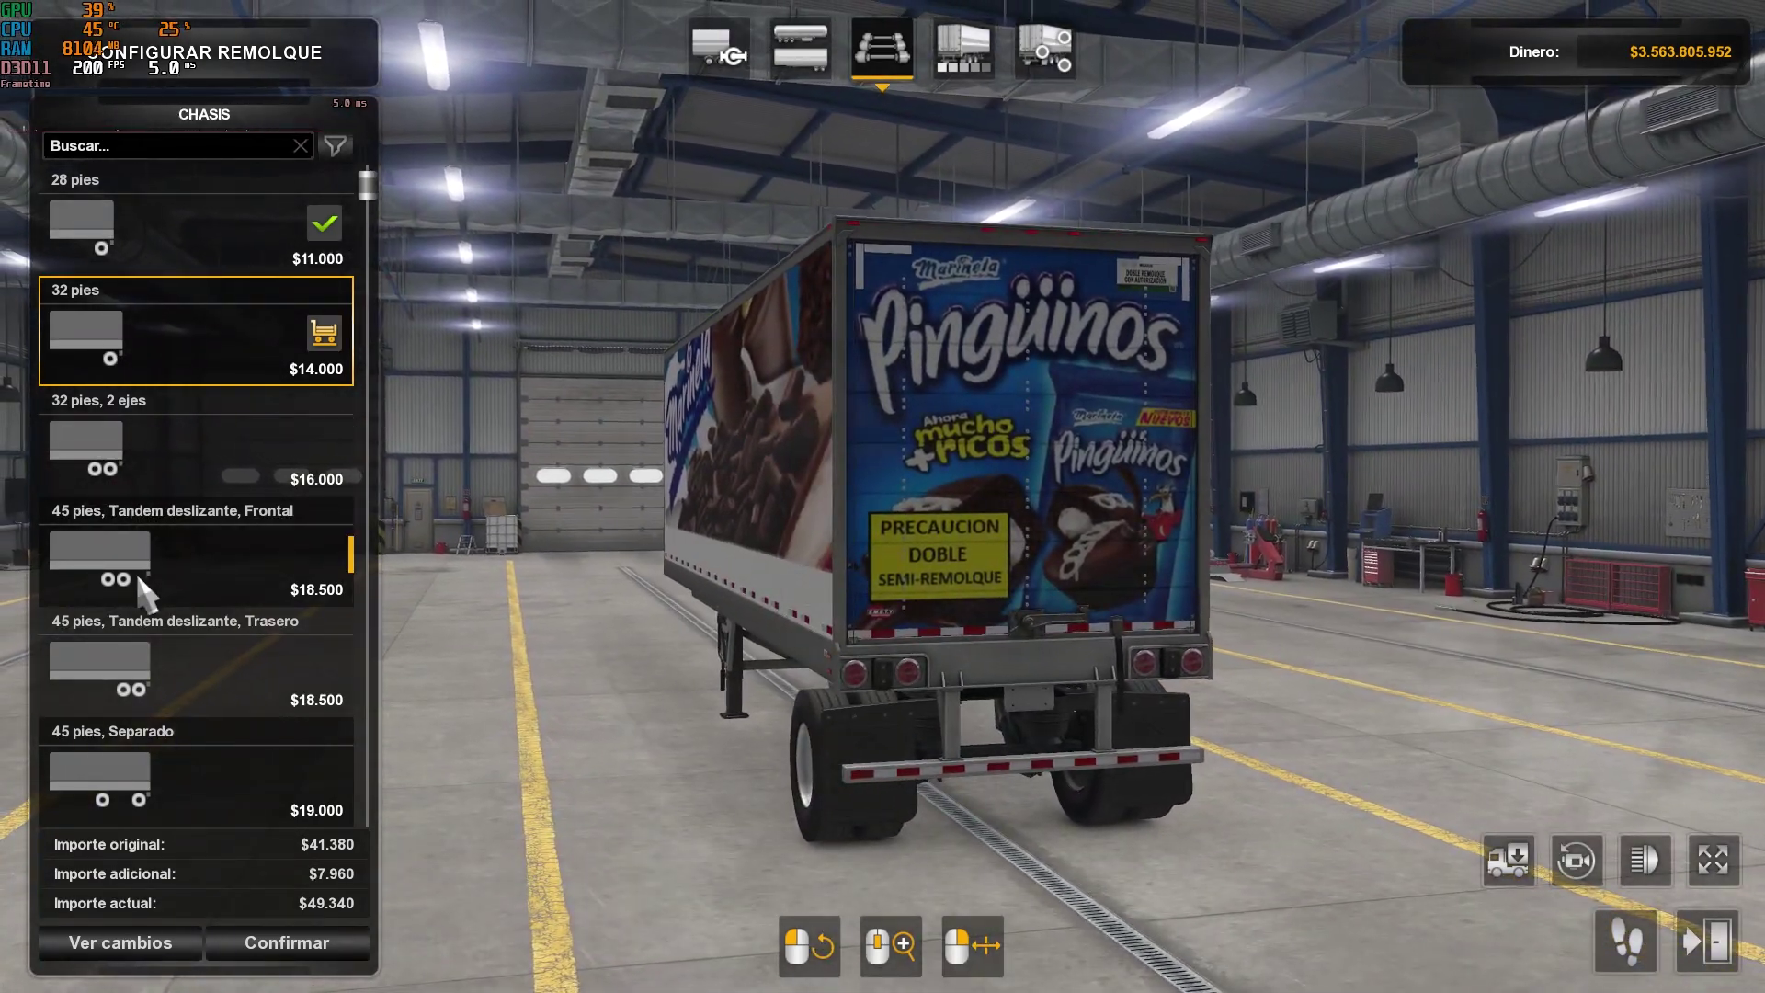
click(143, 593)
click(177, 583)
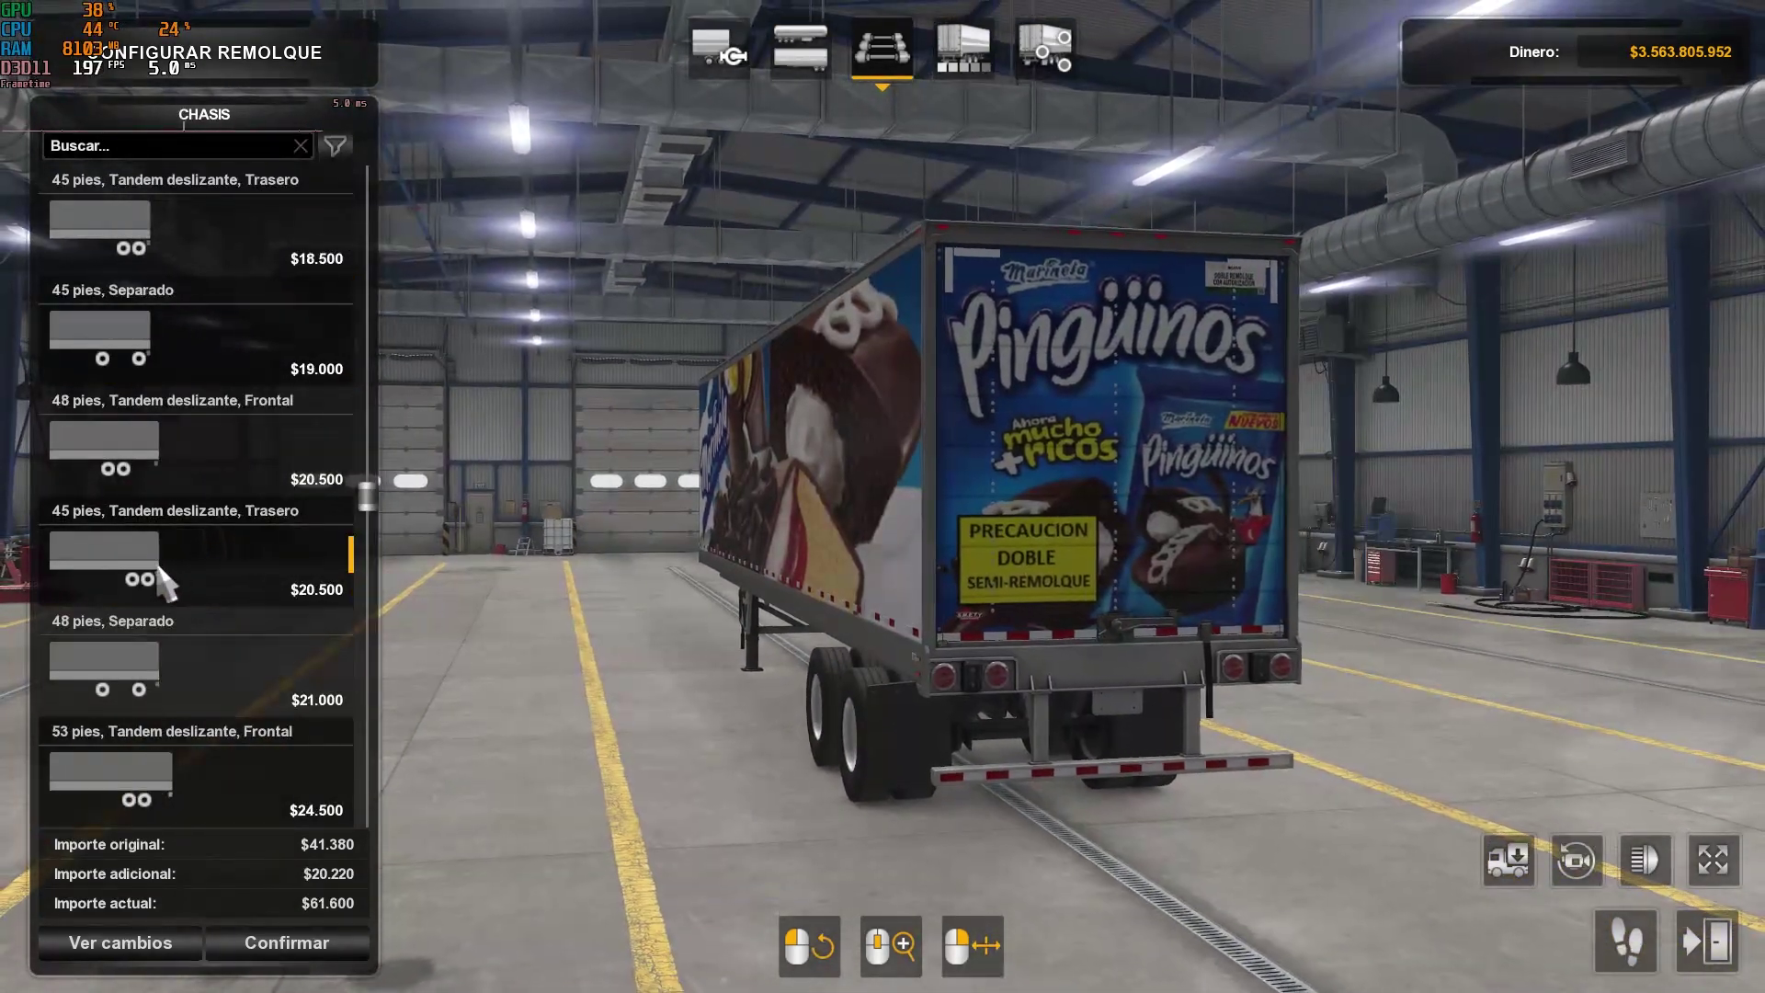
click(173, 588)
click(161, 616)
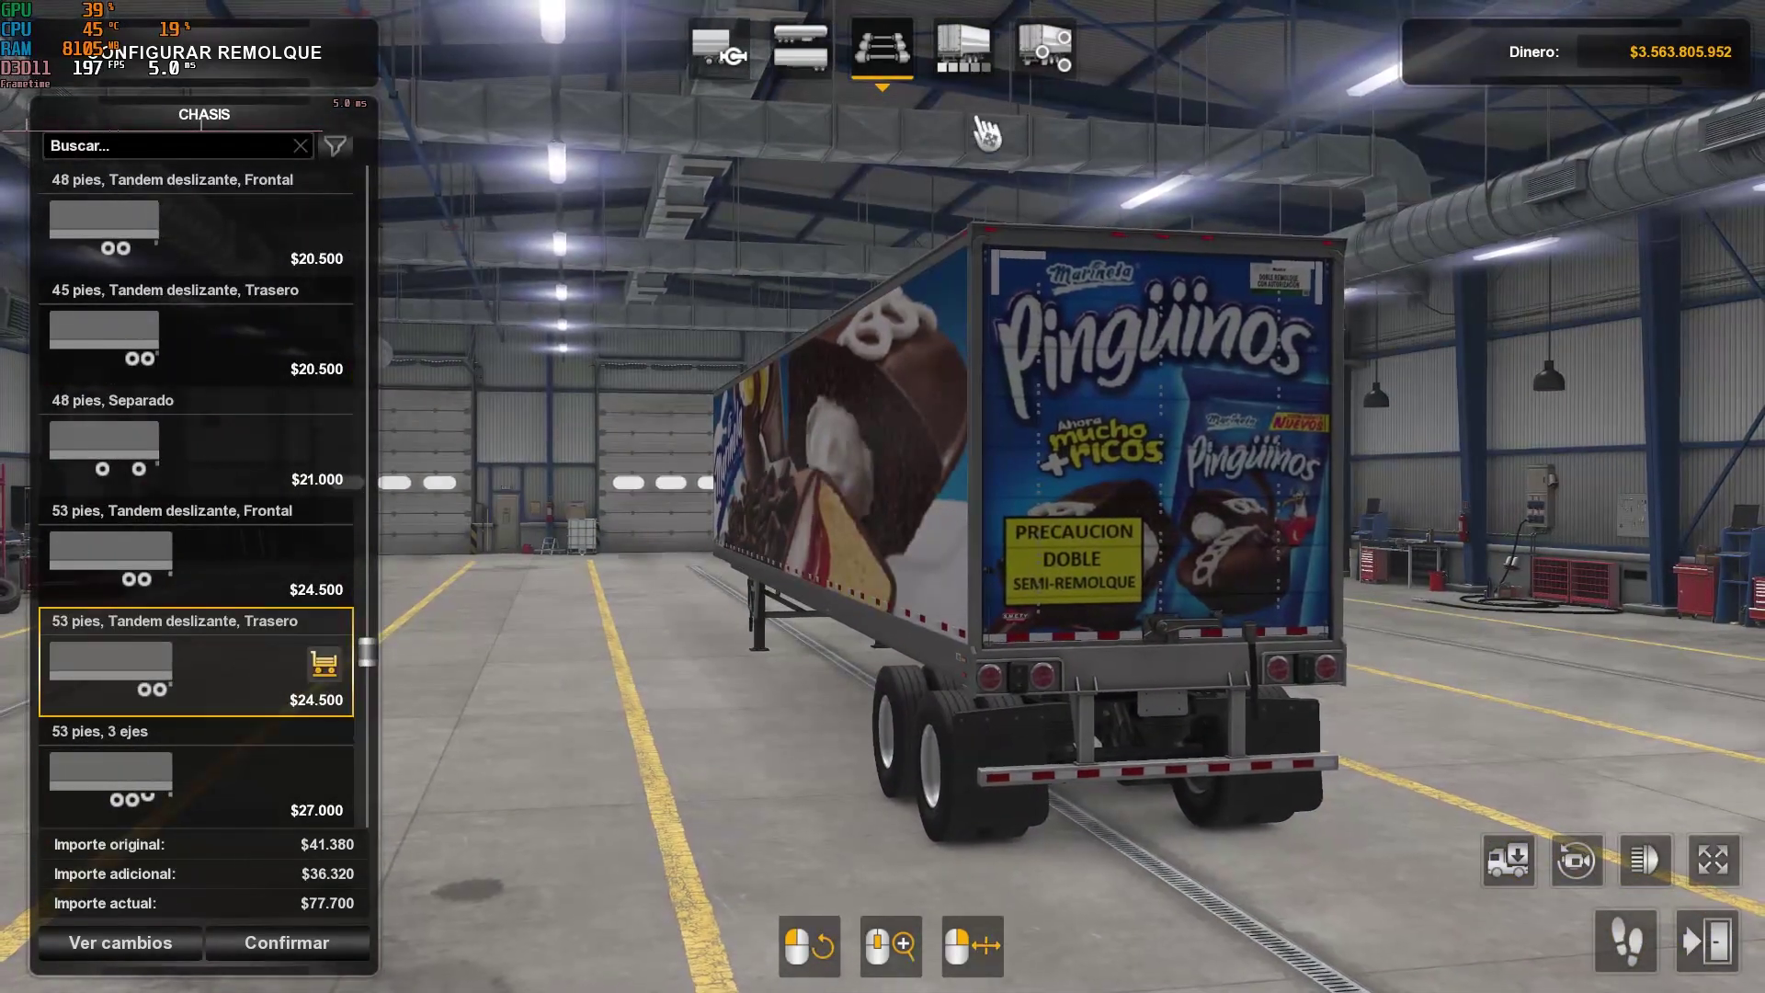
Apply the BIMBO paint to the trailer and open the accessory options for its rear.
click(963, 51)
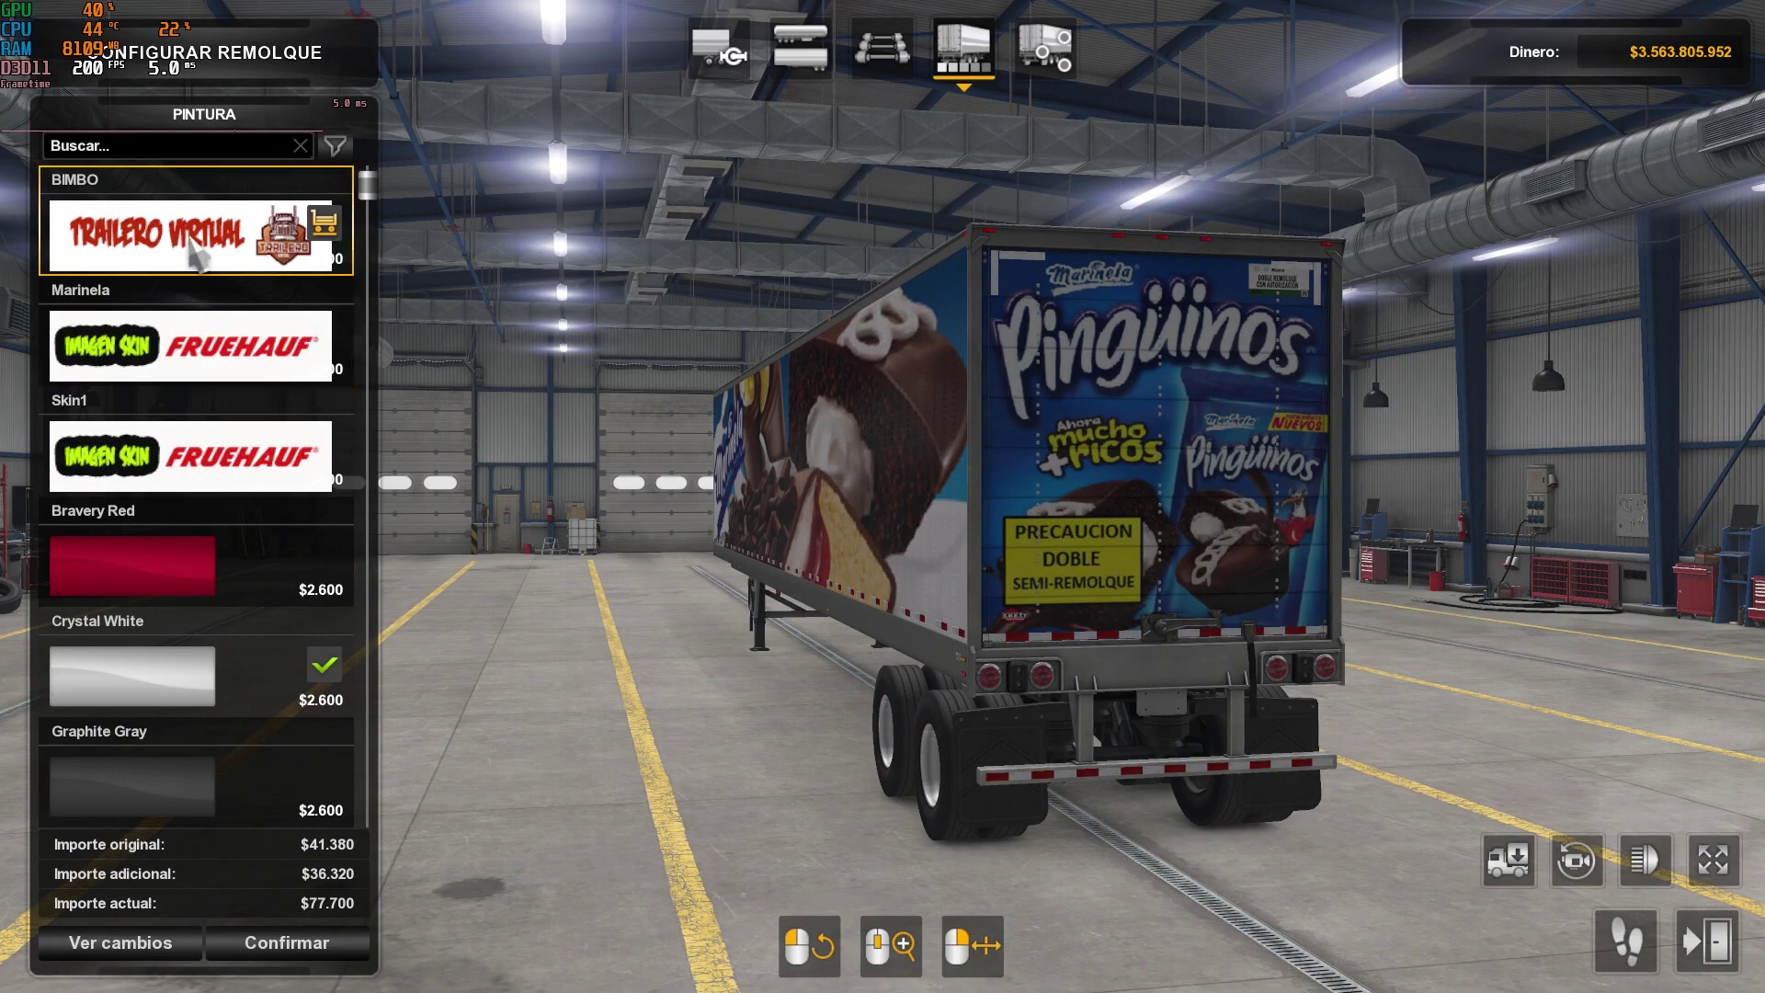
click(1045, 51)
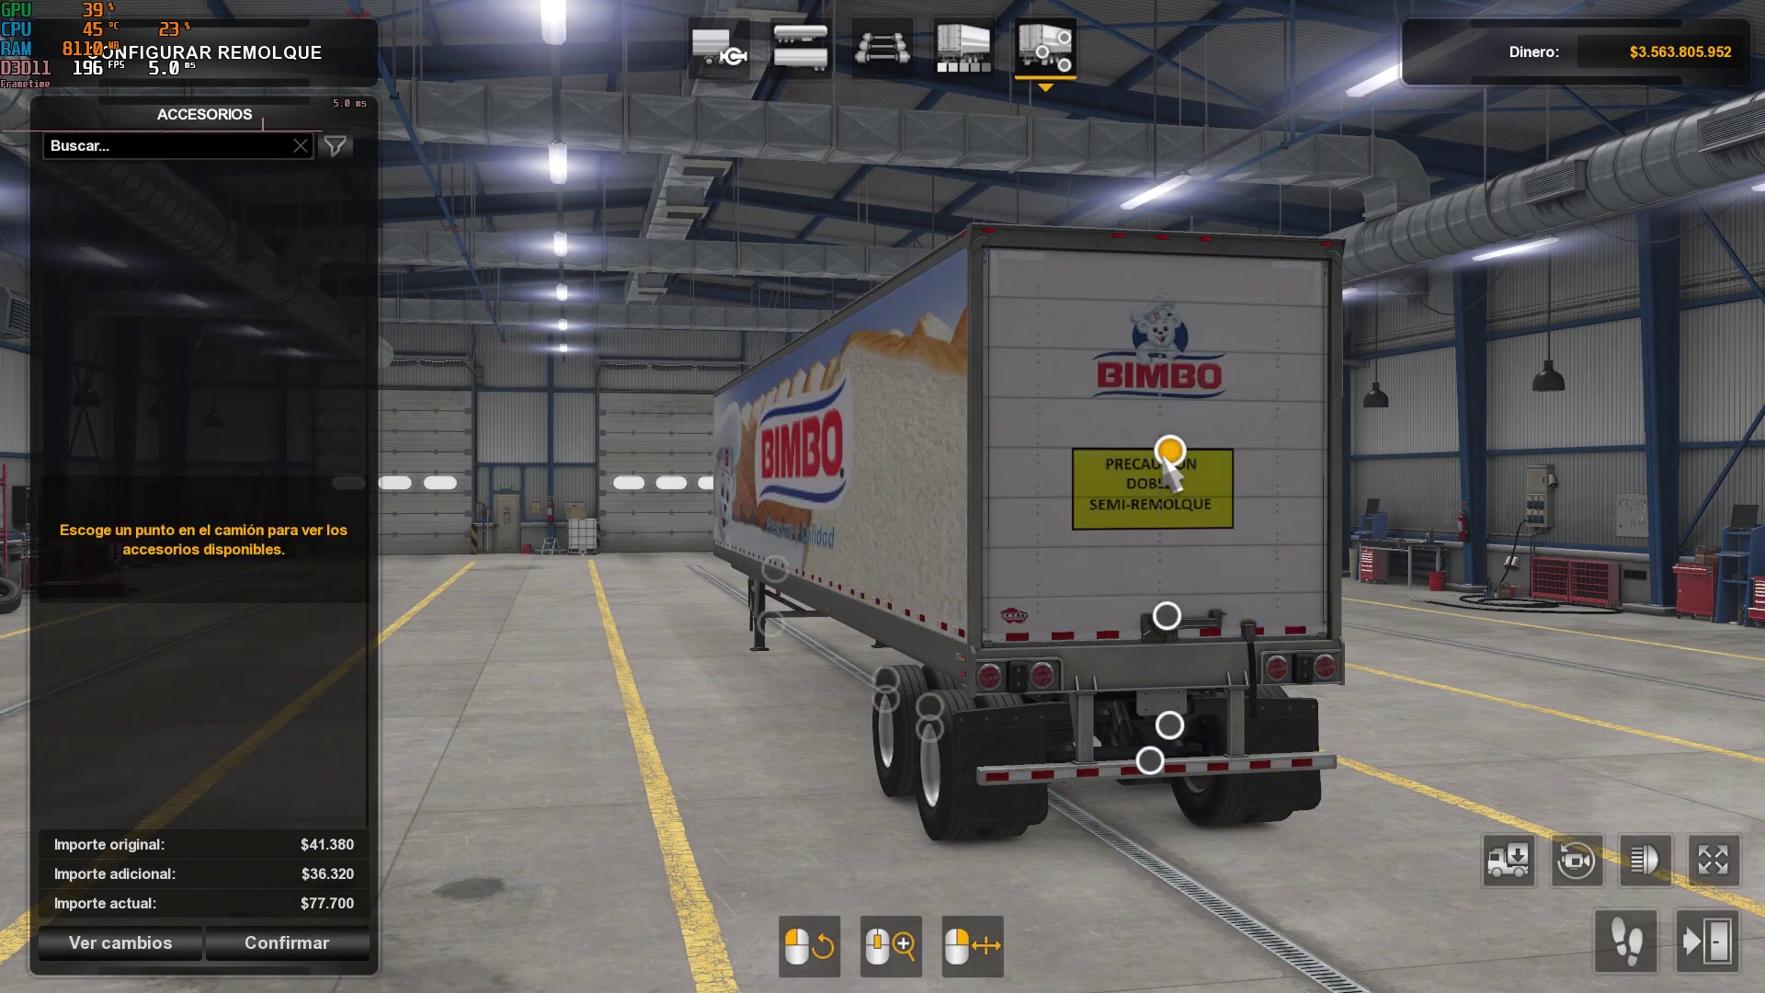
click(1168, 458)
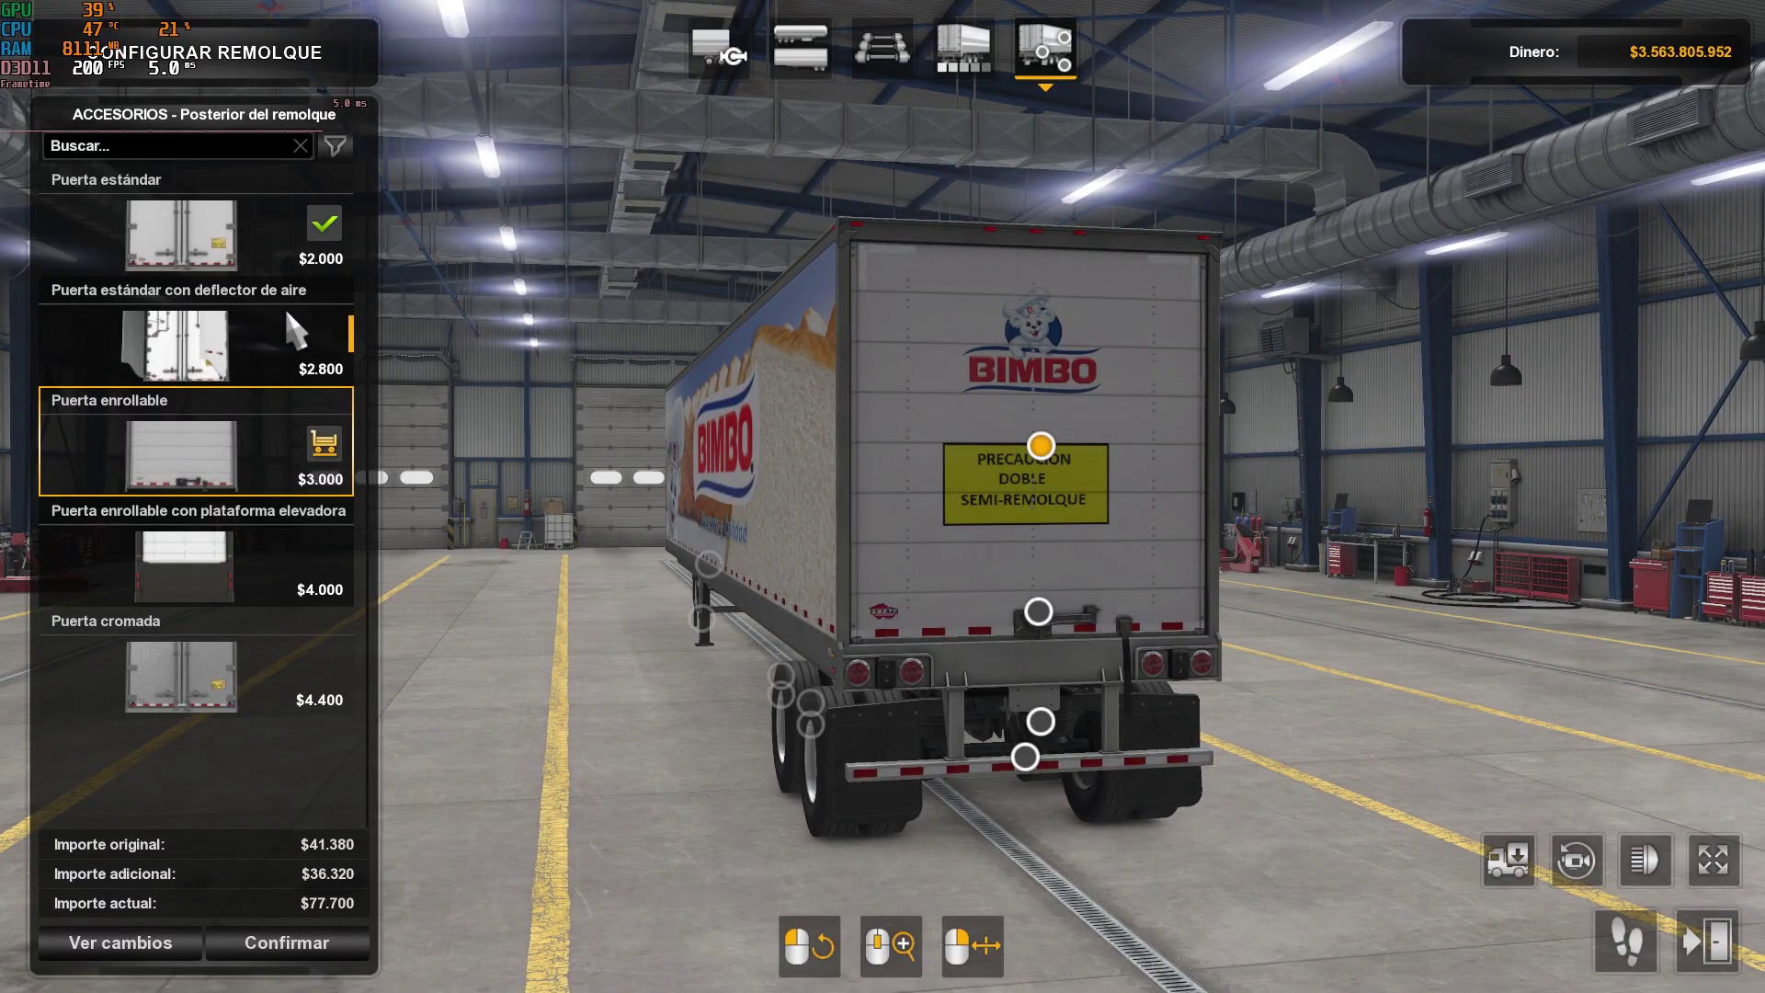
Preview the BIMBO skin with the Puerta enrollable door on chassis from 28 pies up to 53 pies, Tandem deslizante, Frontal.
click(885, 55)
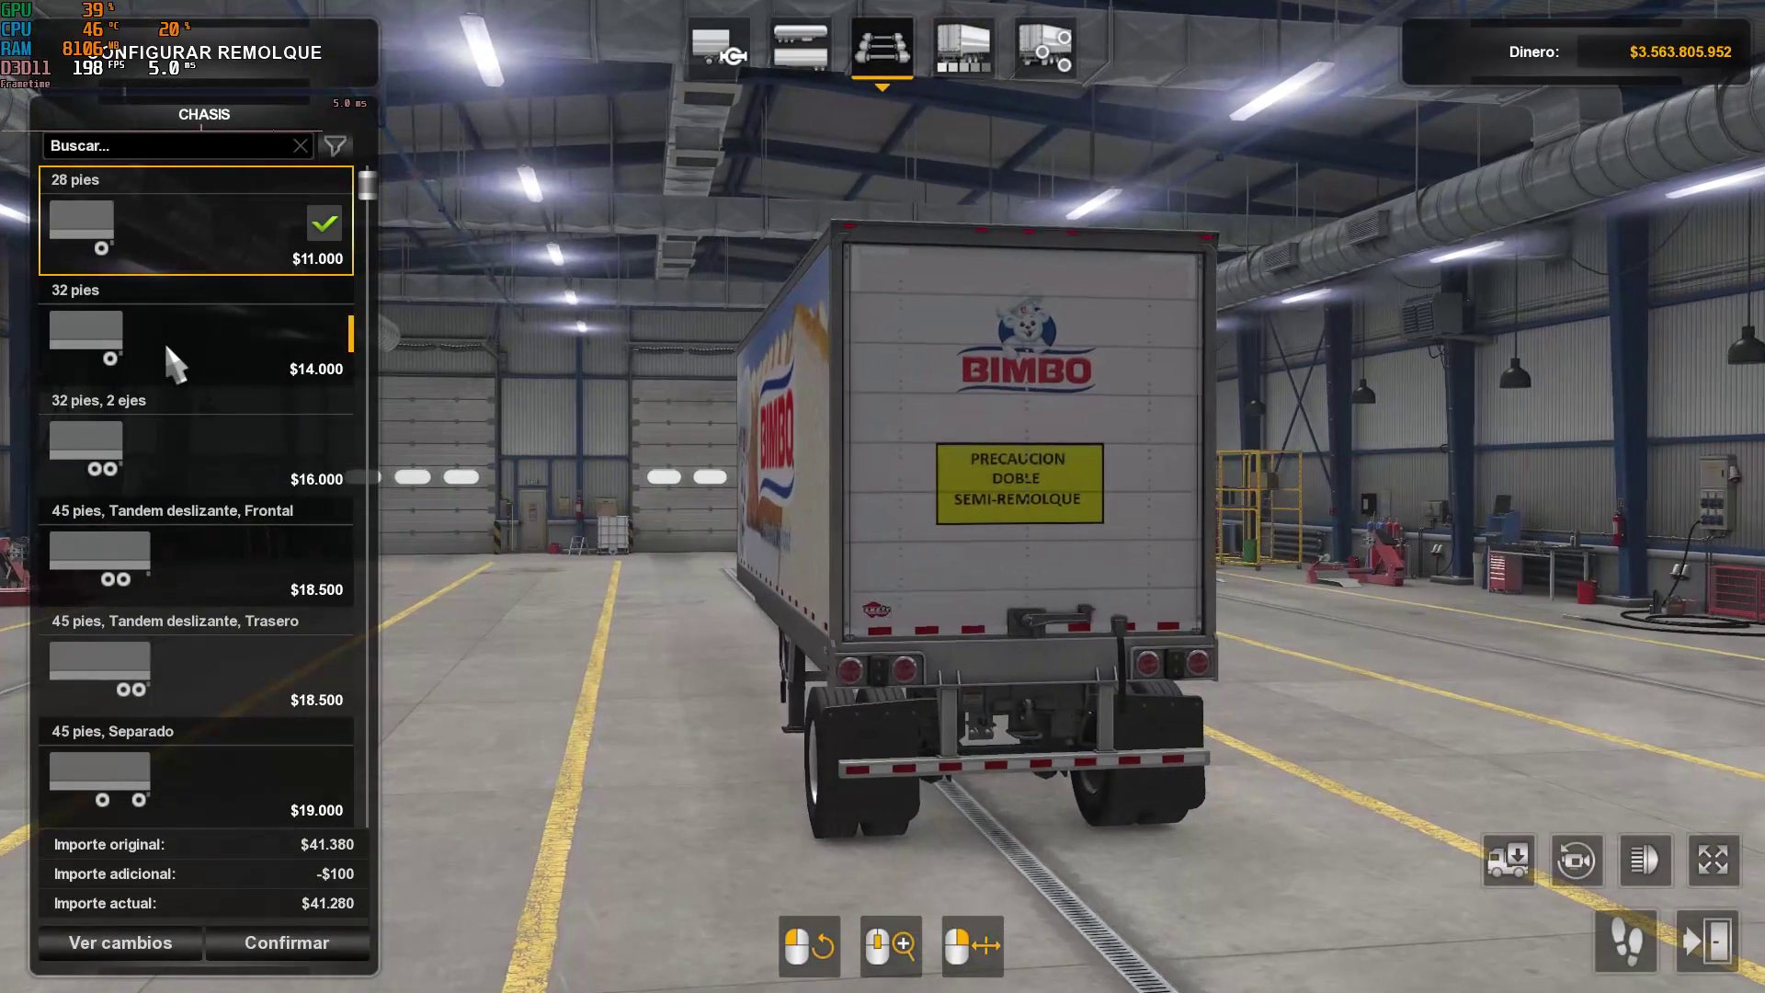
click(138, 342)
scroll(152, 446, down, 4)
scroll(152, 414, up, 4)
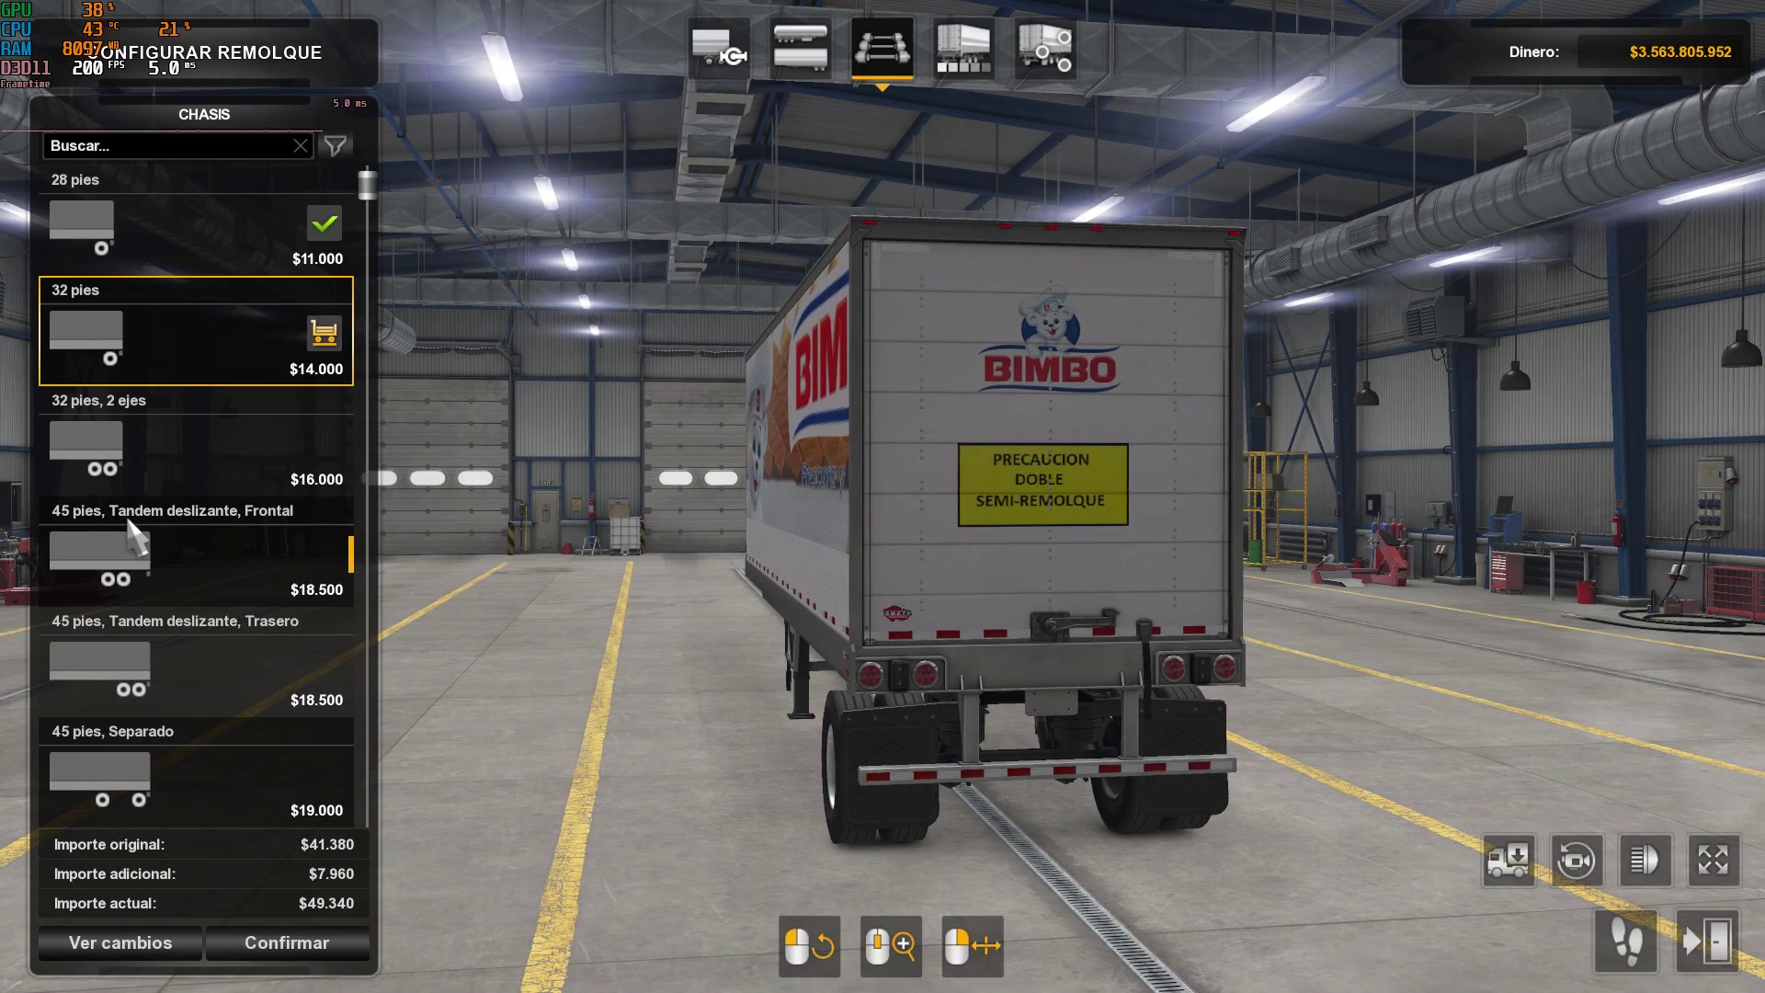
click(120, 561)
scroll(170, 570, down, 4)
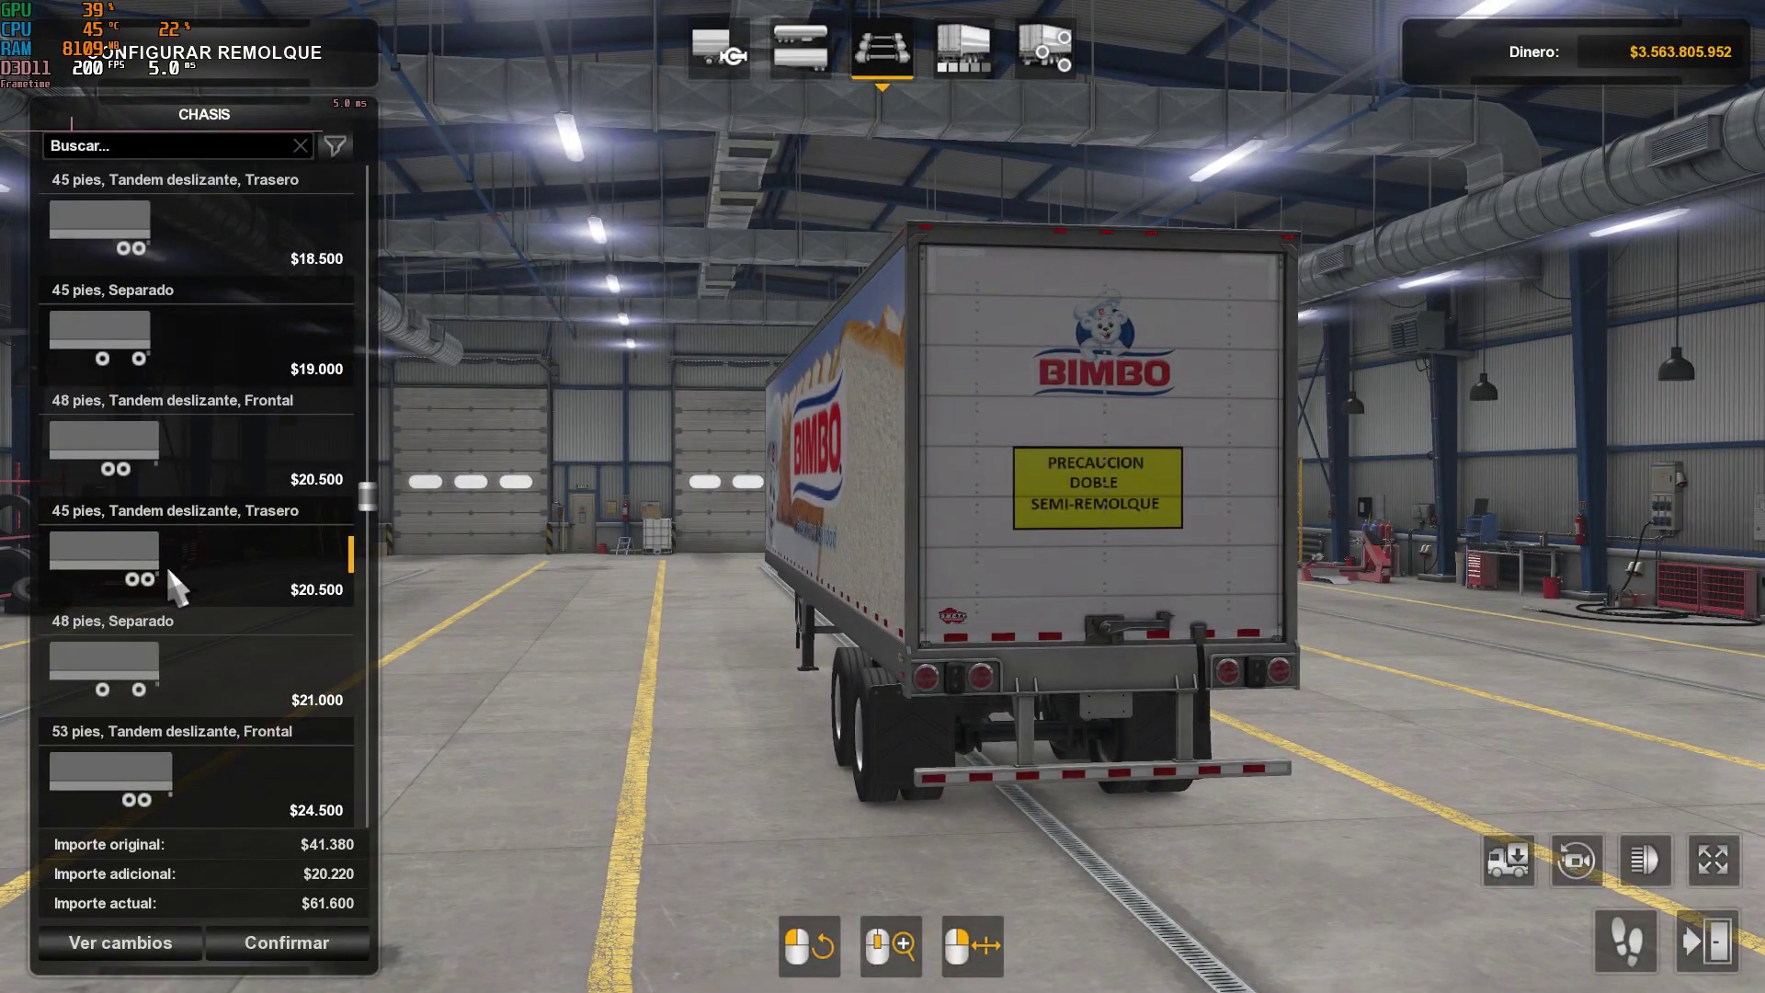
click(156, 464)
scroll(156, 464, down, 2)
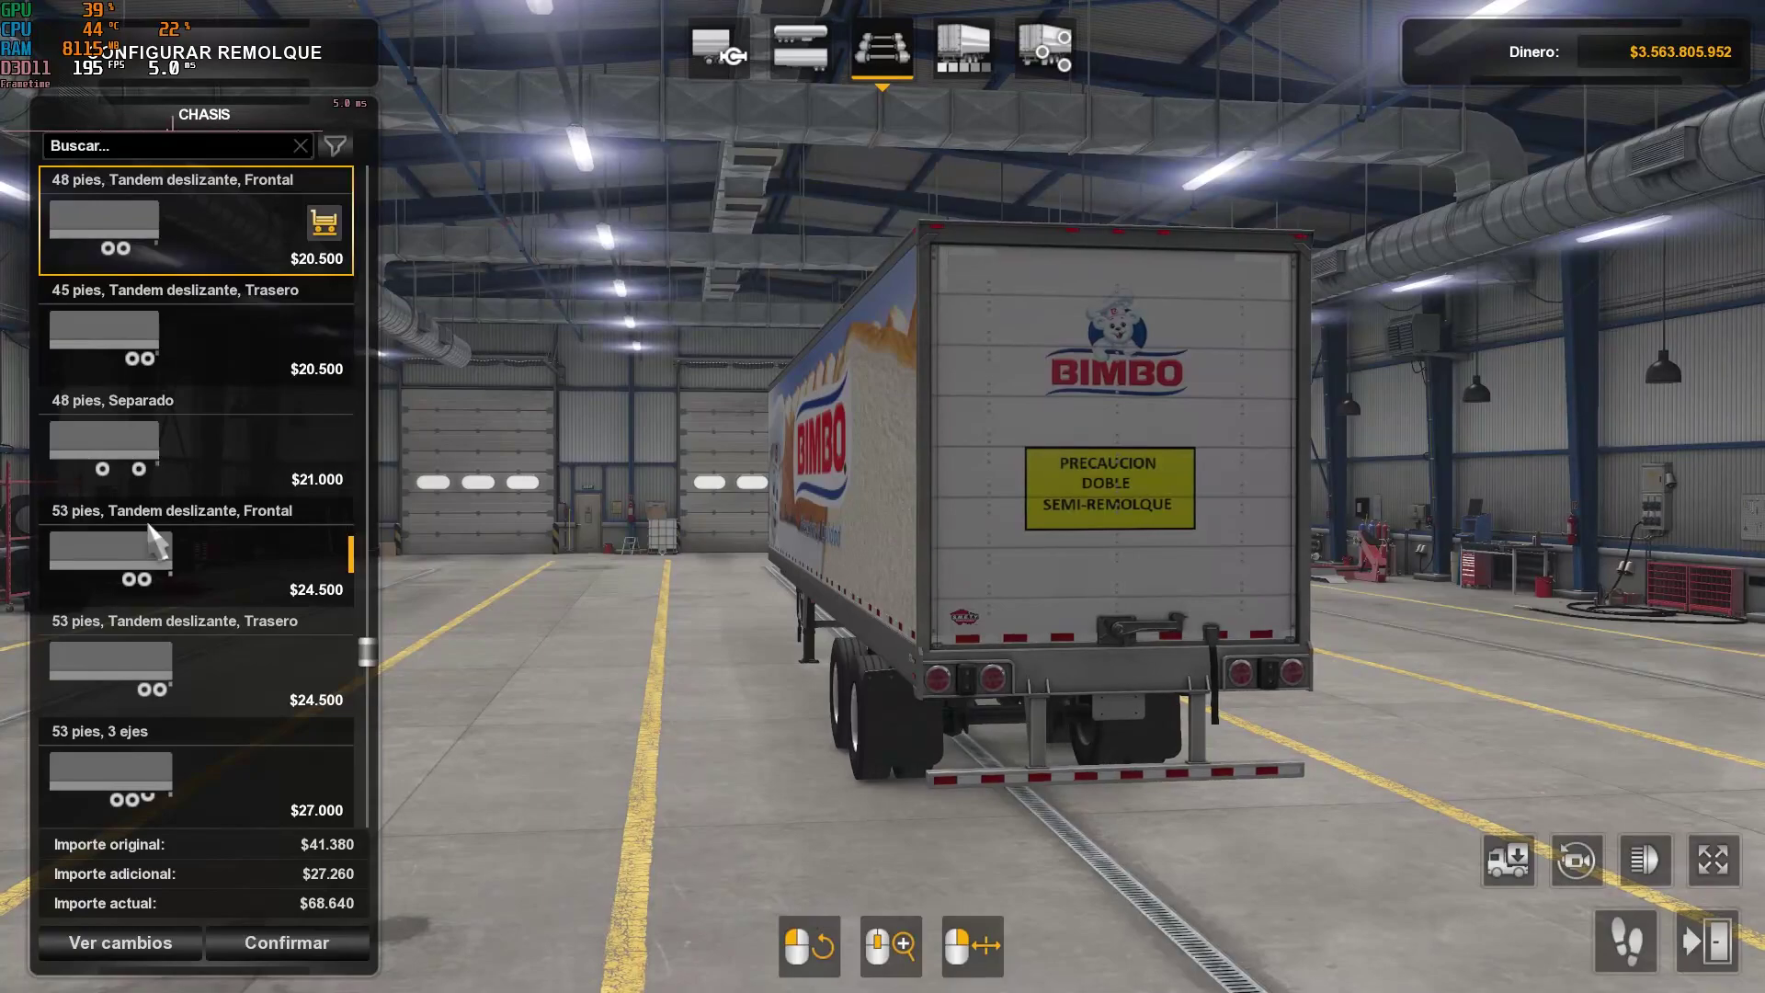
click(158, 552)
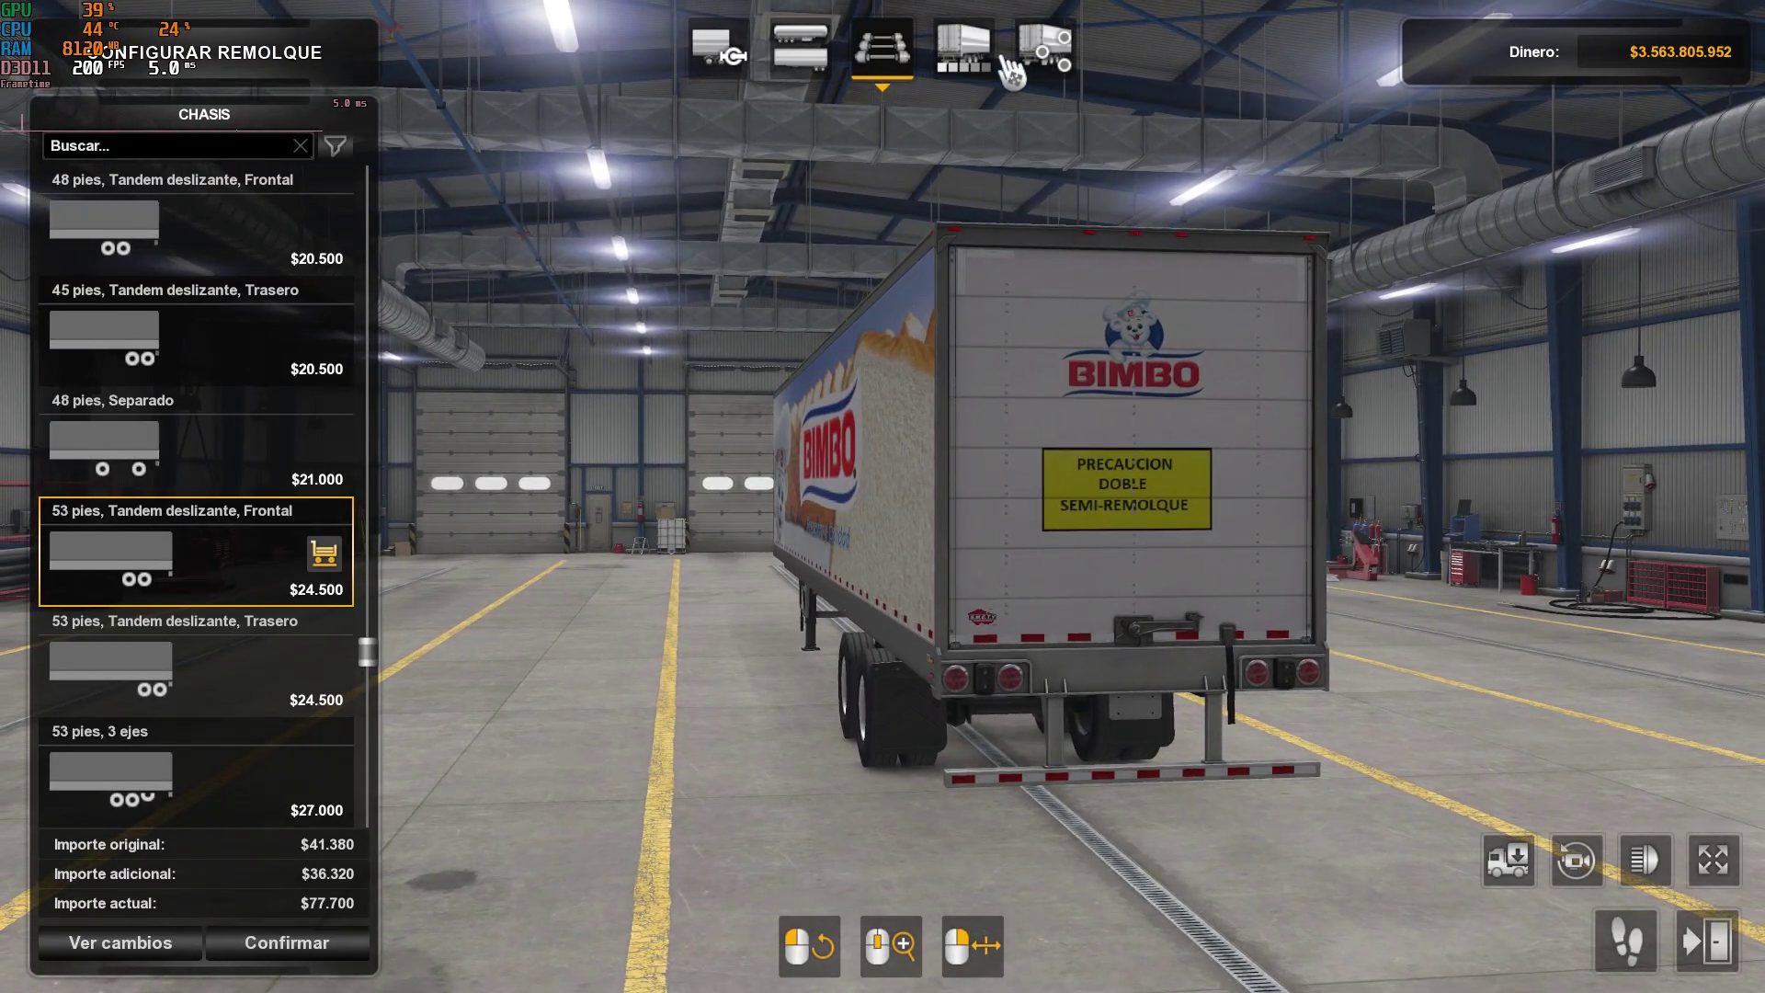
Fit the Puerta estándar rear door to the trailer.
click(1046, 57)
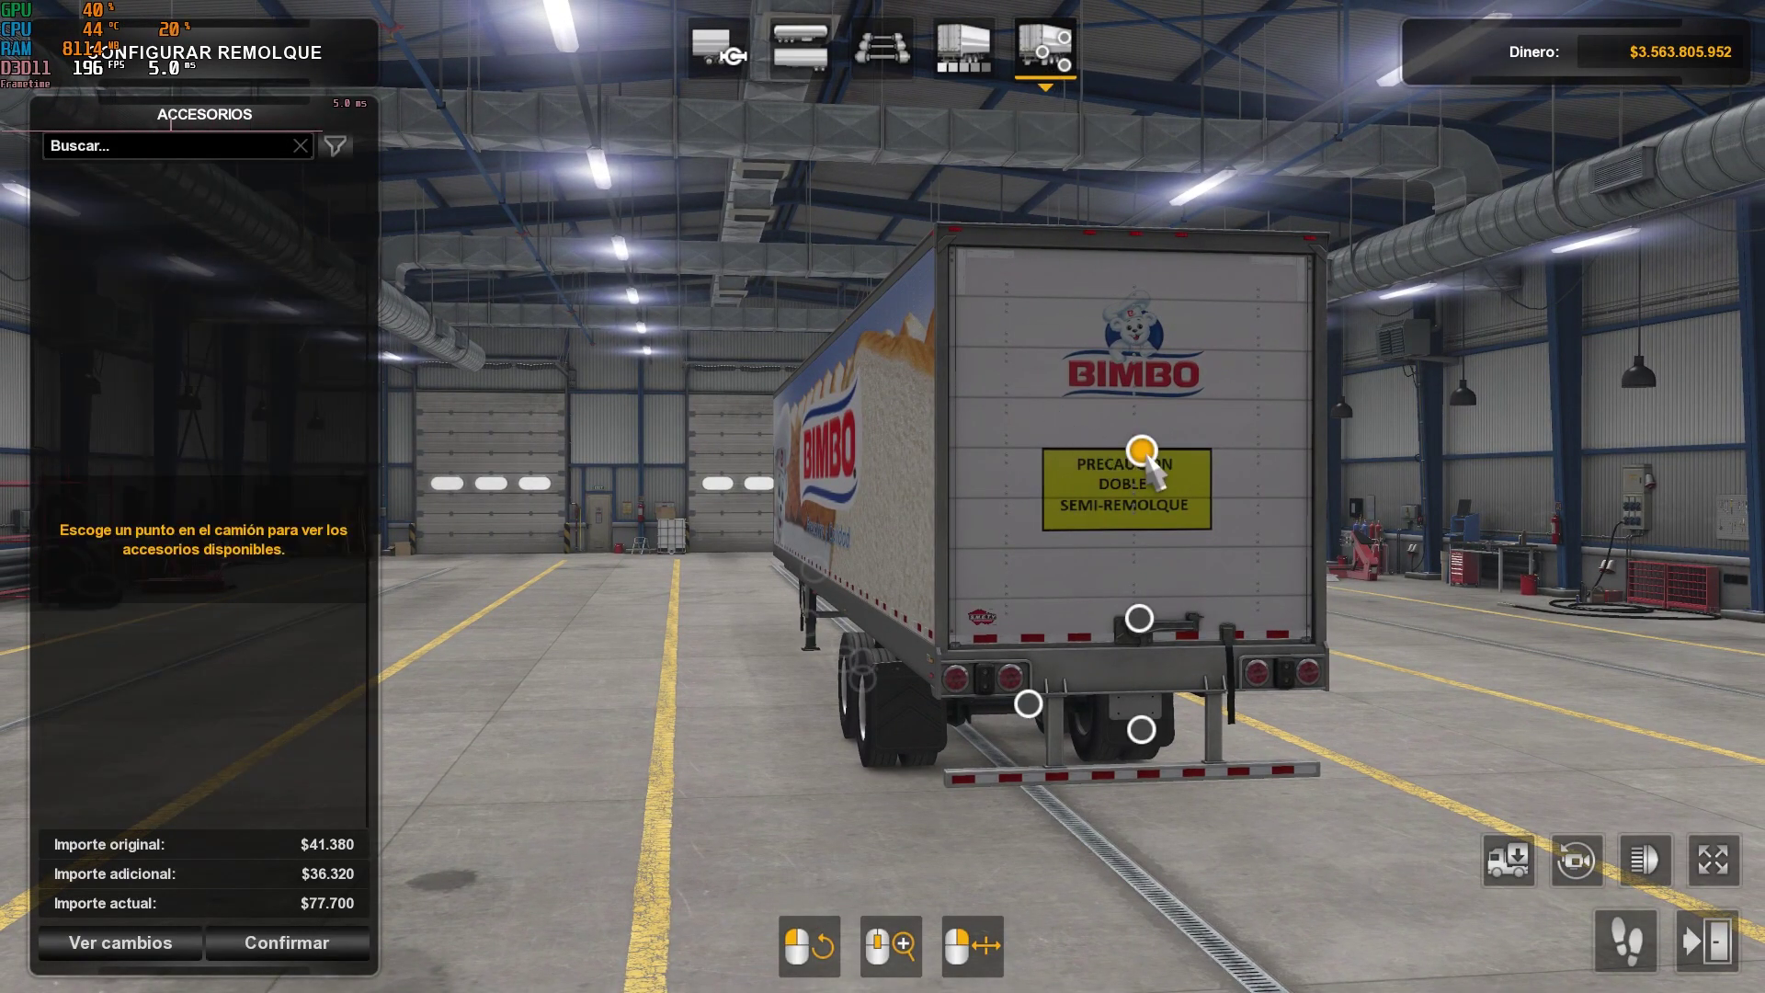
click(1144, 454)
click(295, 214)
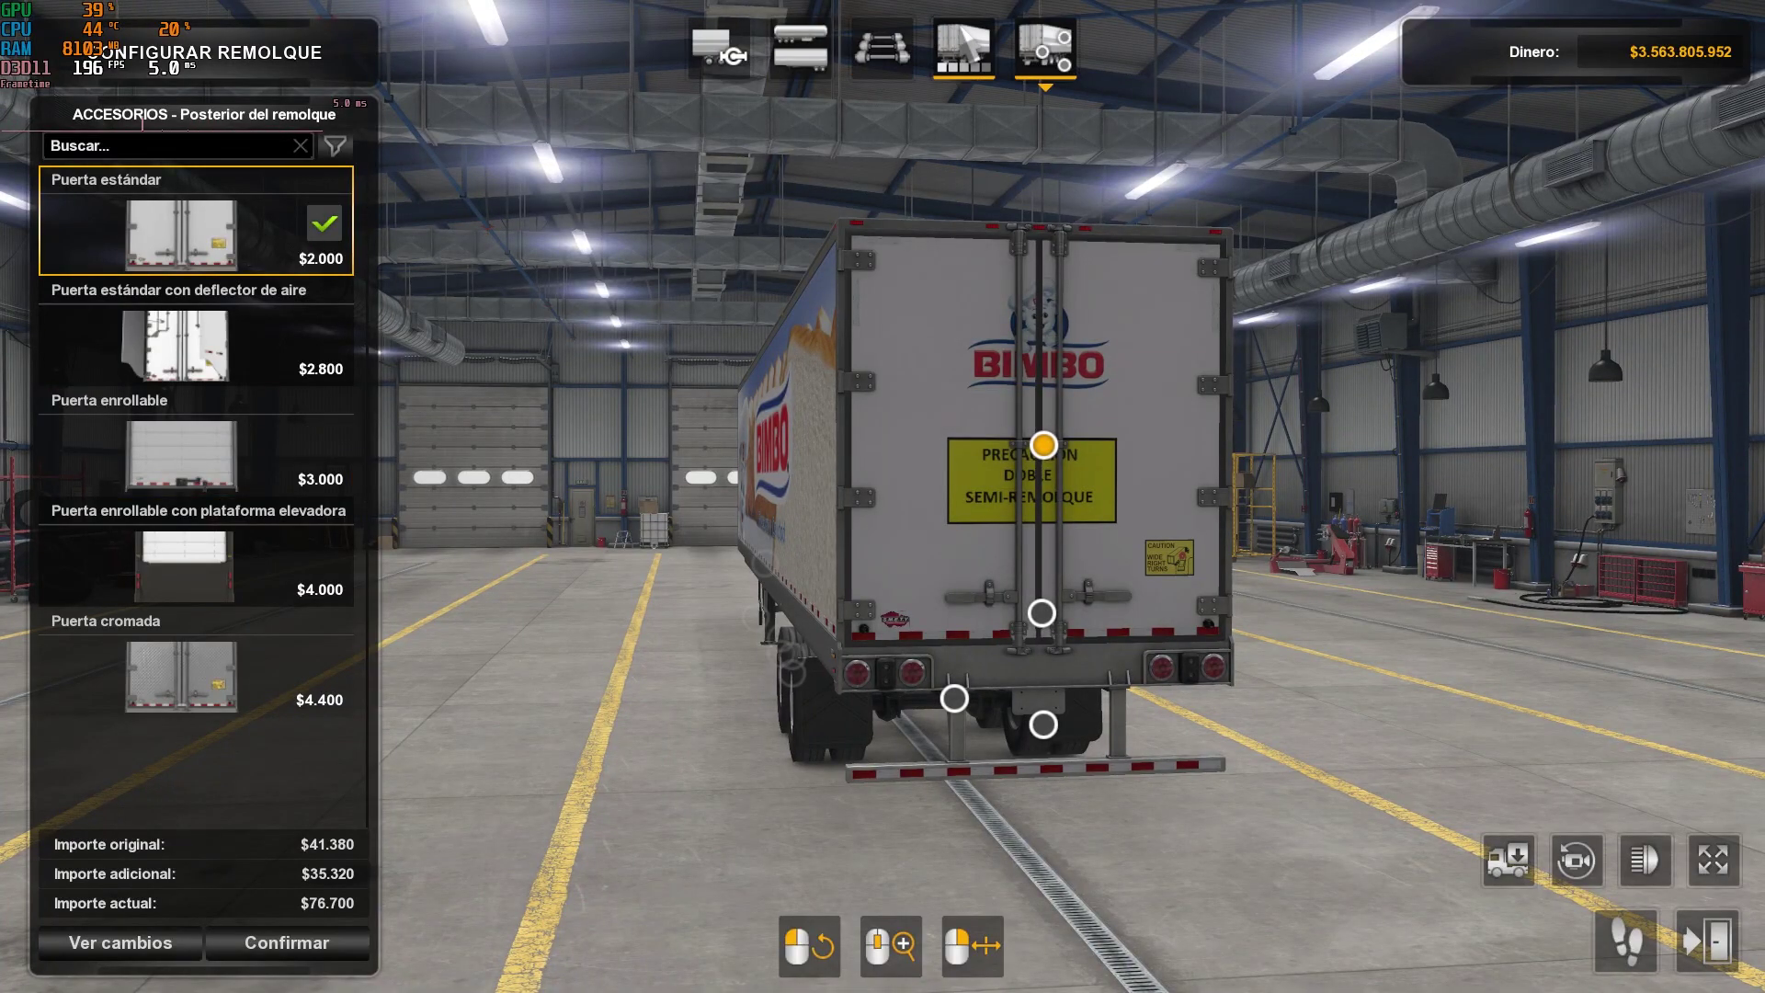
Check the BIMBO skin on the 48 pies and 45 pies Frontal chassis, ending with the 28 pies chassis viewed from the front.
click(883, 50)
scroll(162, 457, up, 4)
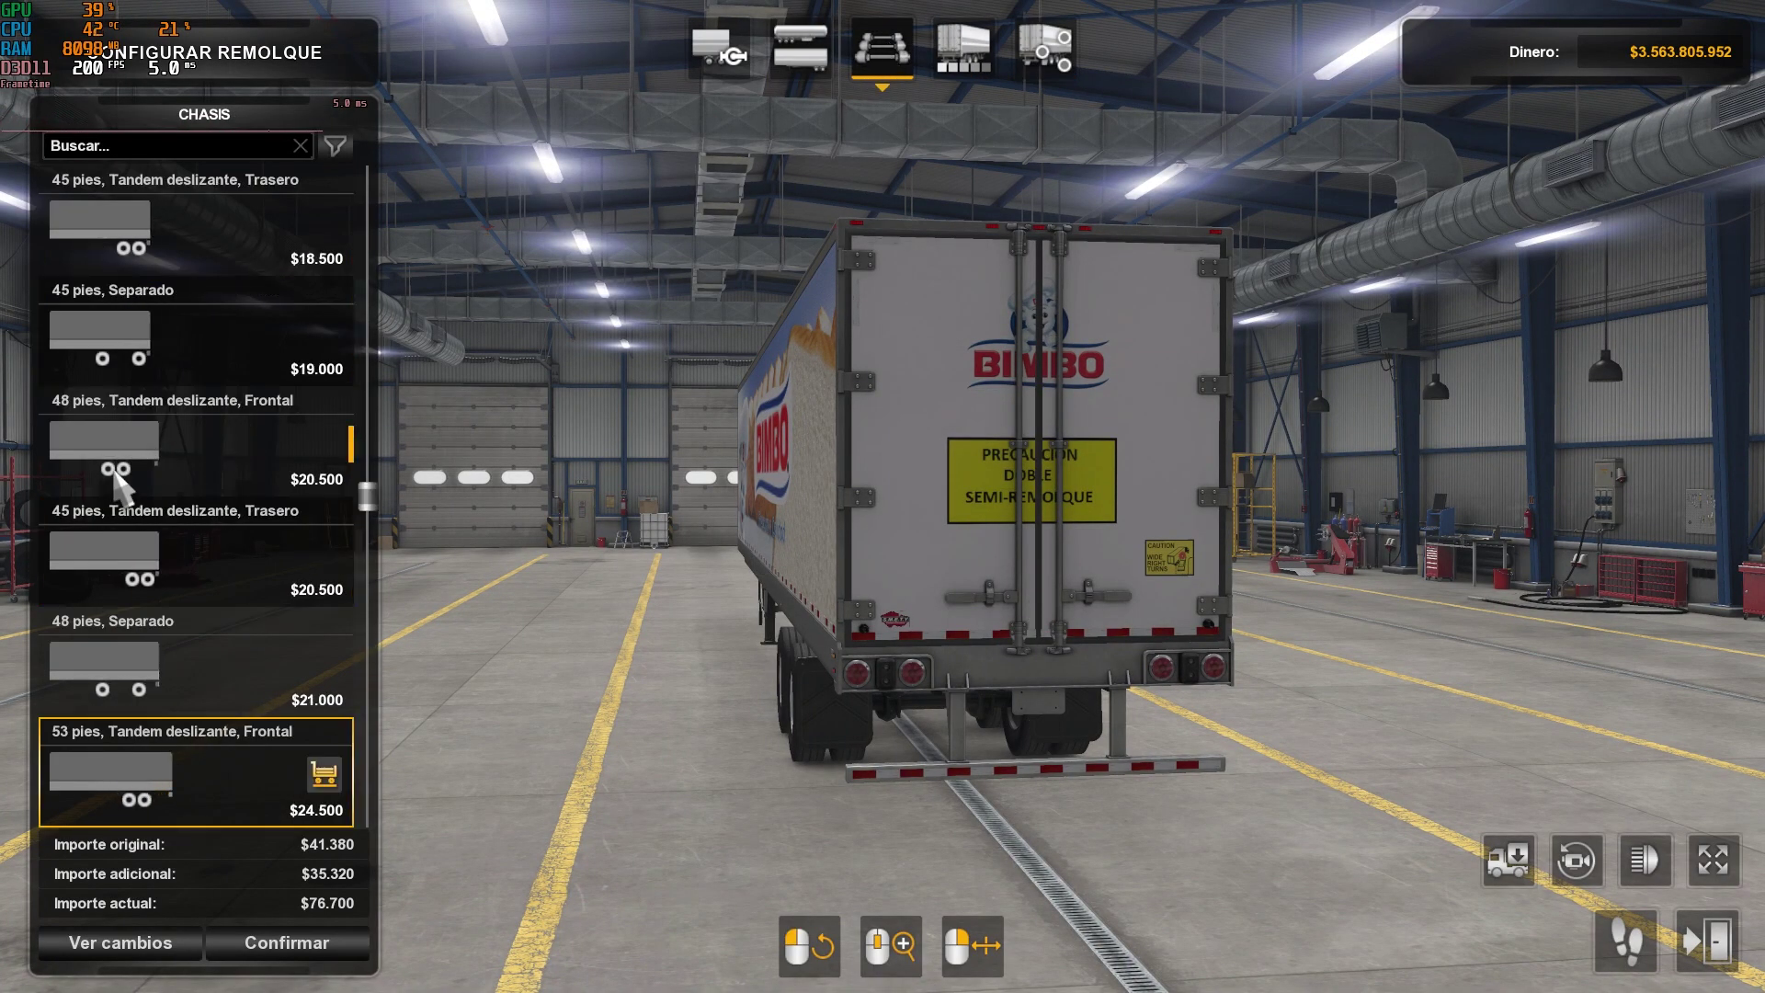
click(115, 473)
scroll(138, 405, up, 2)
scroll(152, 333, up, 2)
scroll(130, 430, down, 2)
click(173, 382)
scroll(169, 390, up, 2)
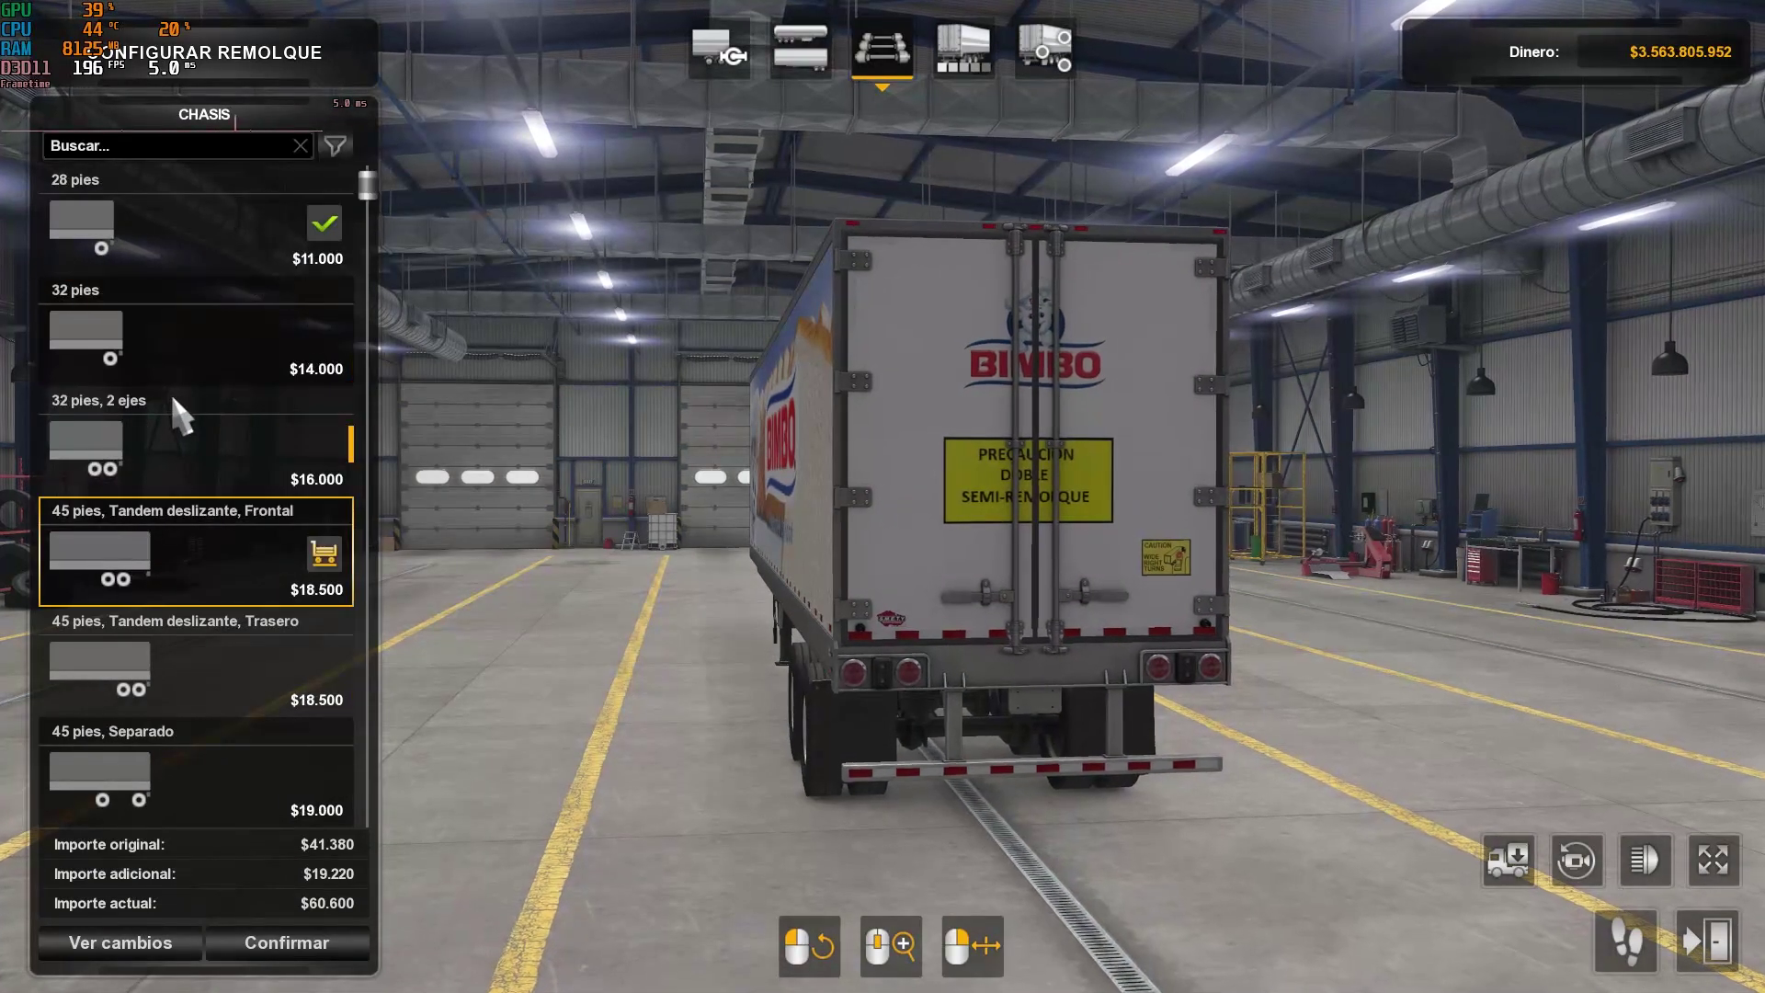
click(143, 257)
drag(721, 382, 1332, 295)
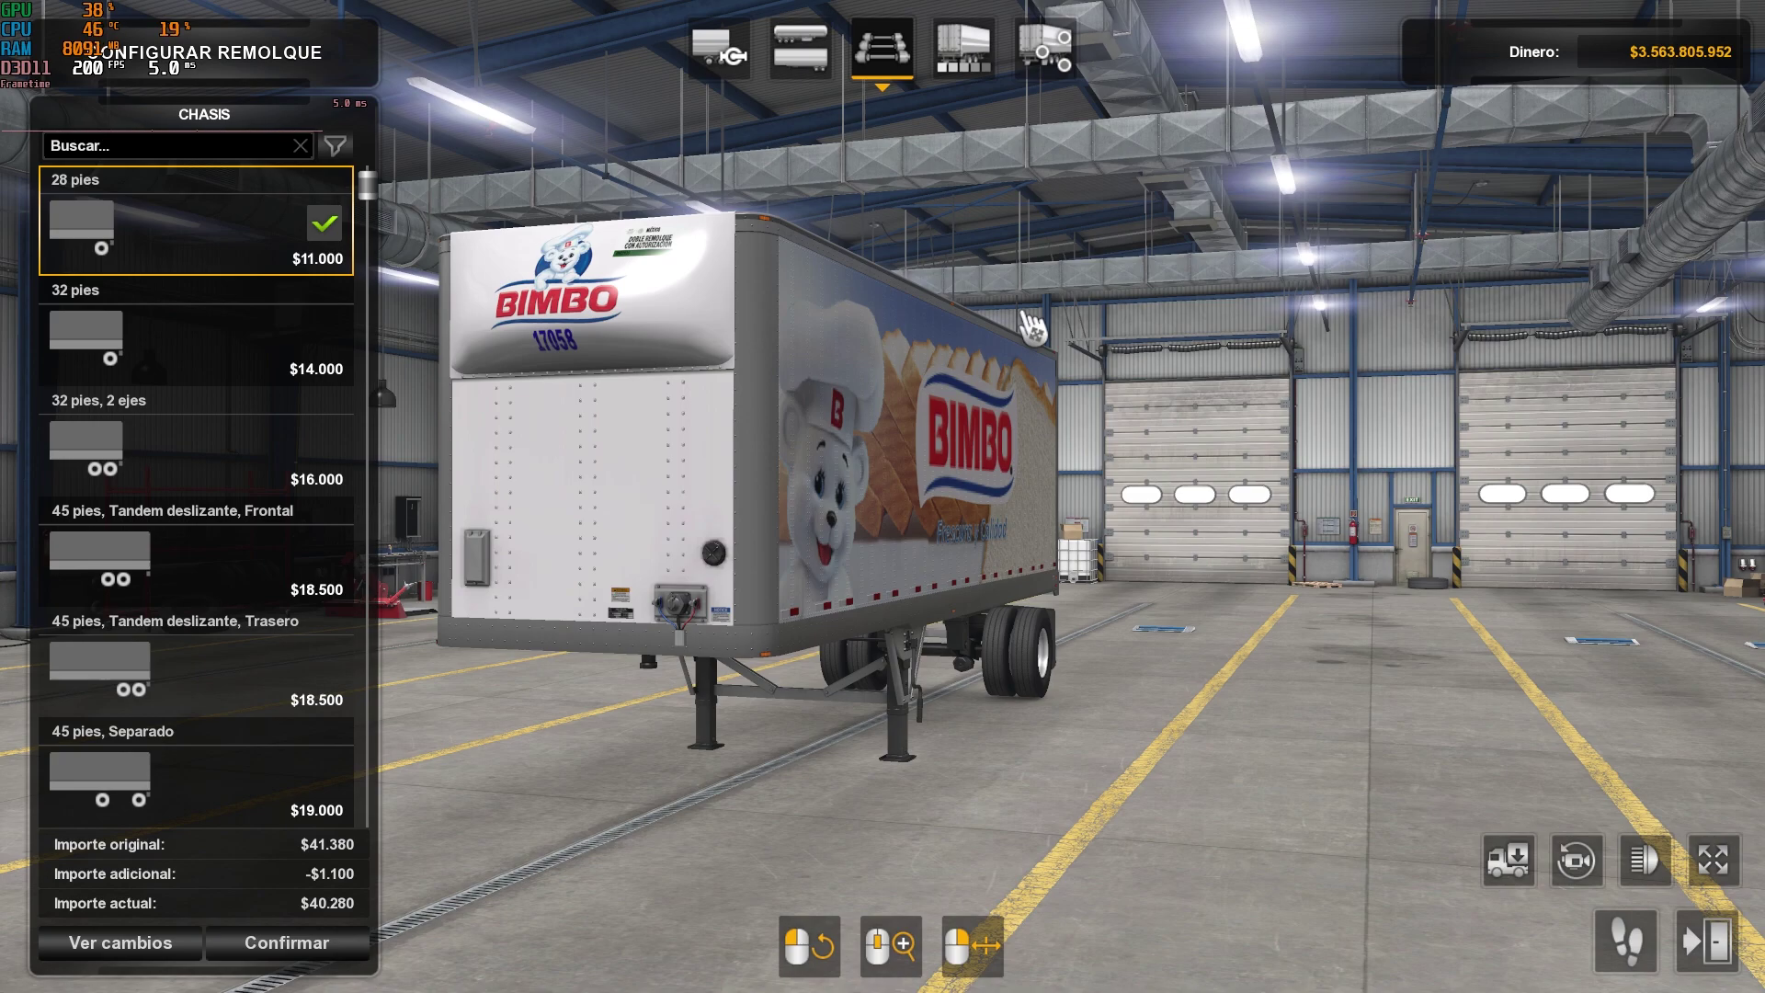
Confirm the trailer configuration and exit the game without buying the trailer.
click(350, 933)
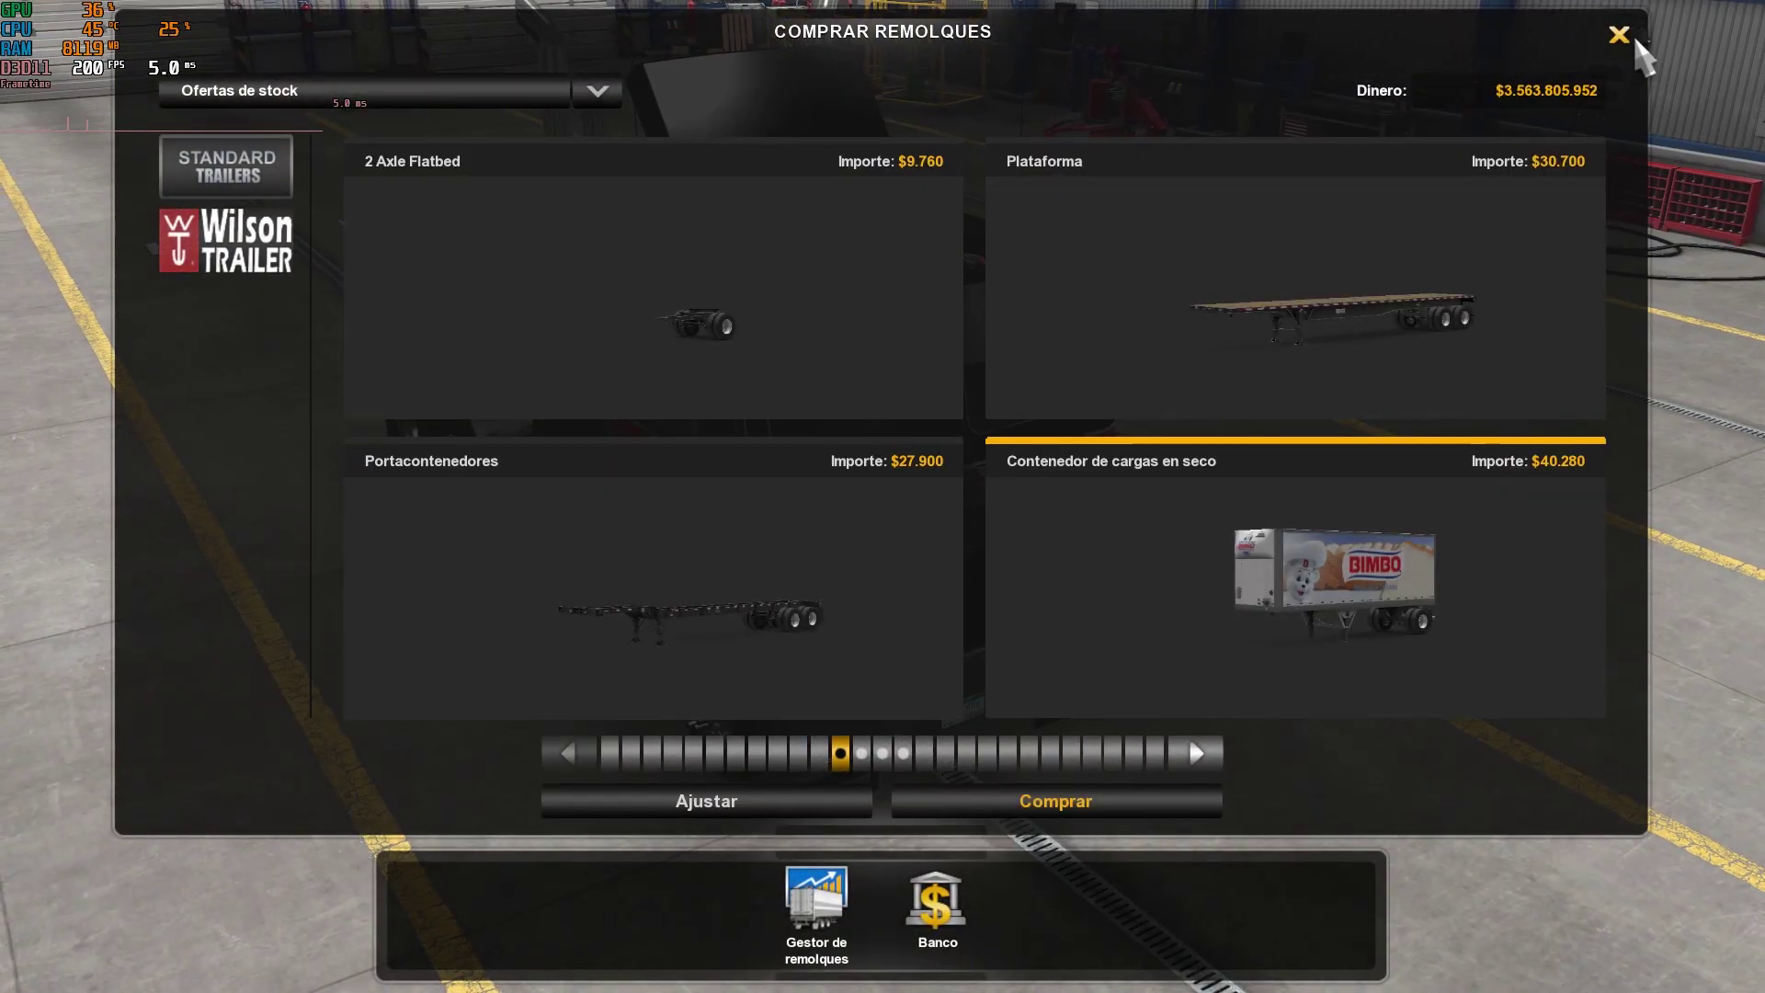
click(1619, 34)
click(1193, 938)
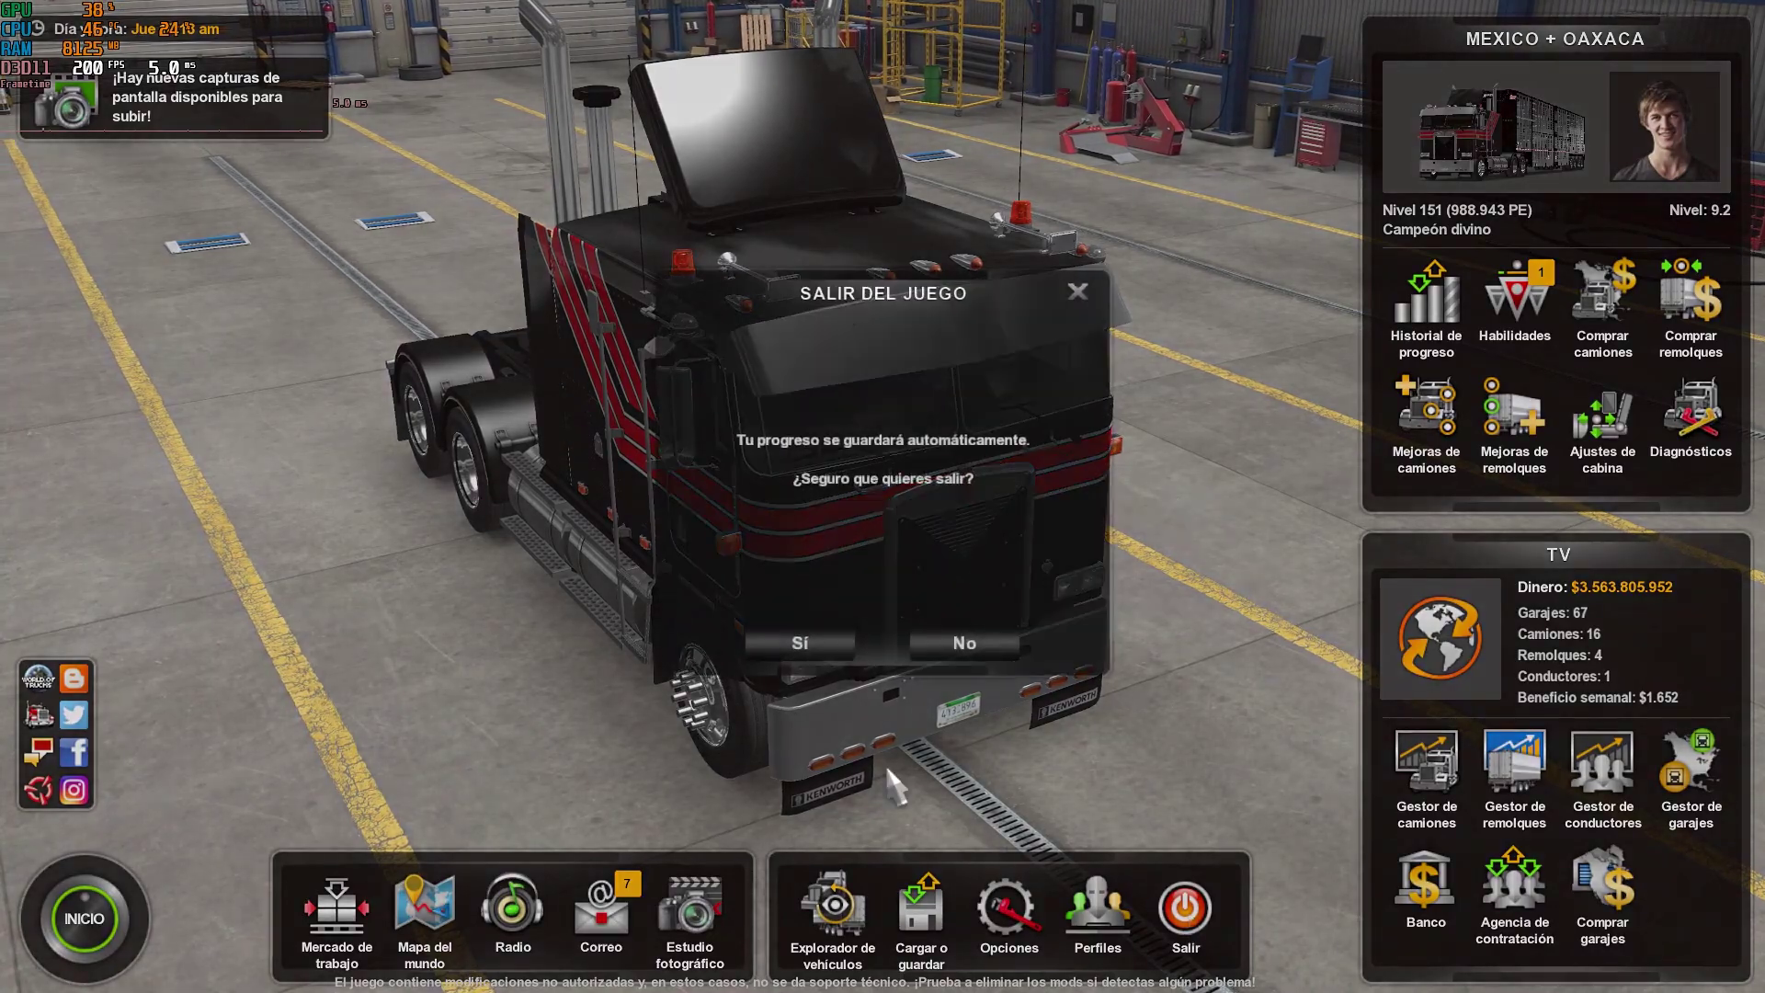
click(858, 638)
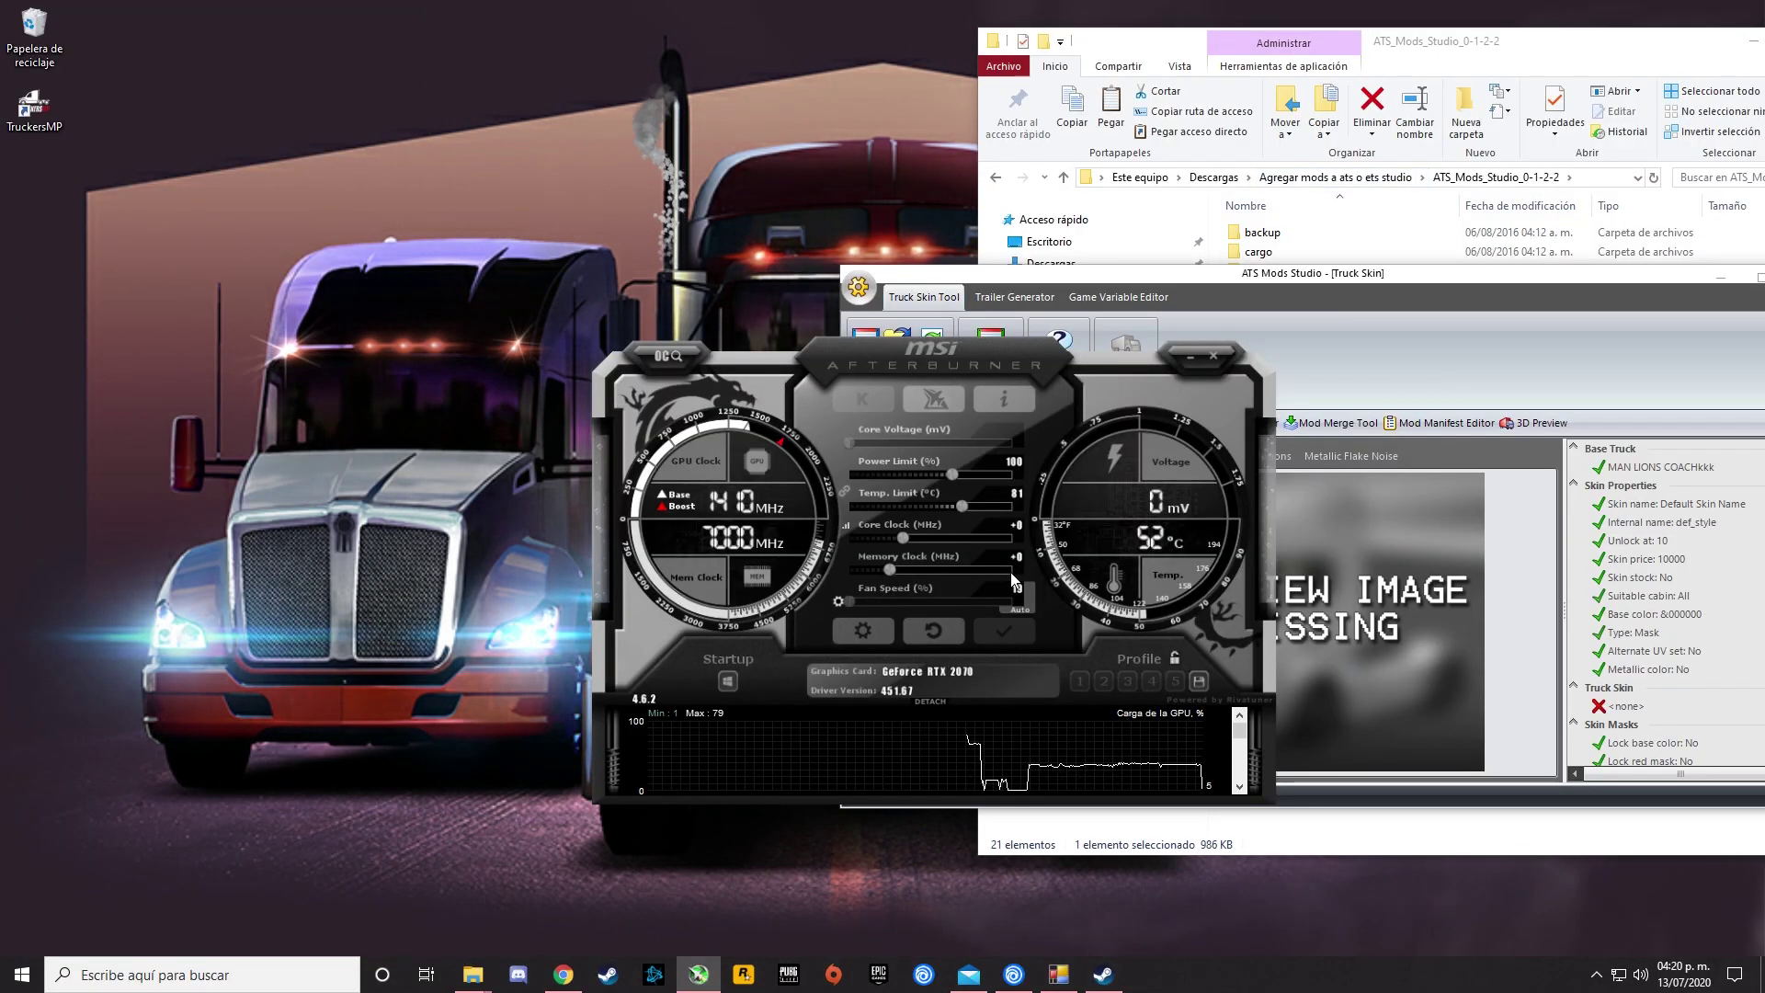
Switch to File Explorer and open the mod folder Remolques\Mod\vehicle\trailer_owned\upgrade\paintjob\scs_box\skin1.
mouse_move(472, 973)
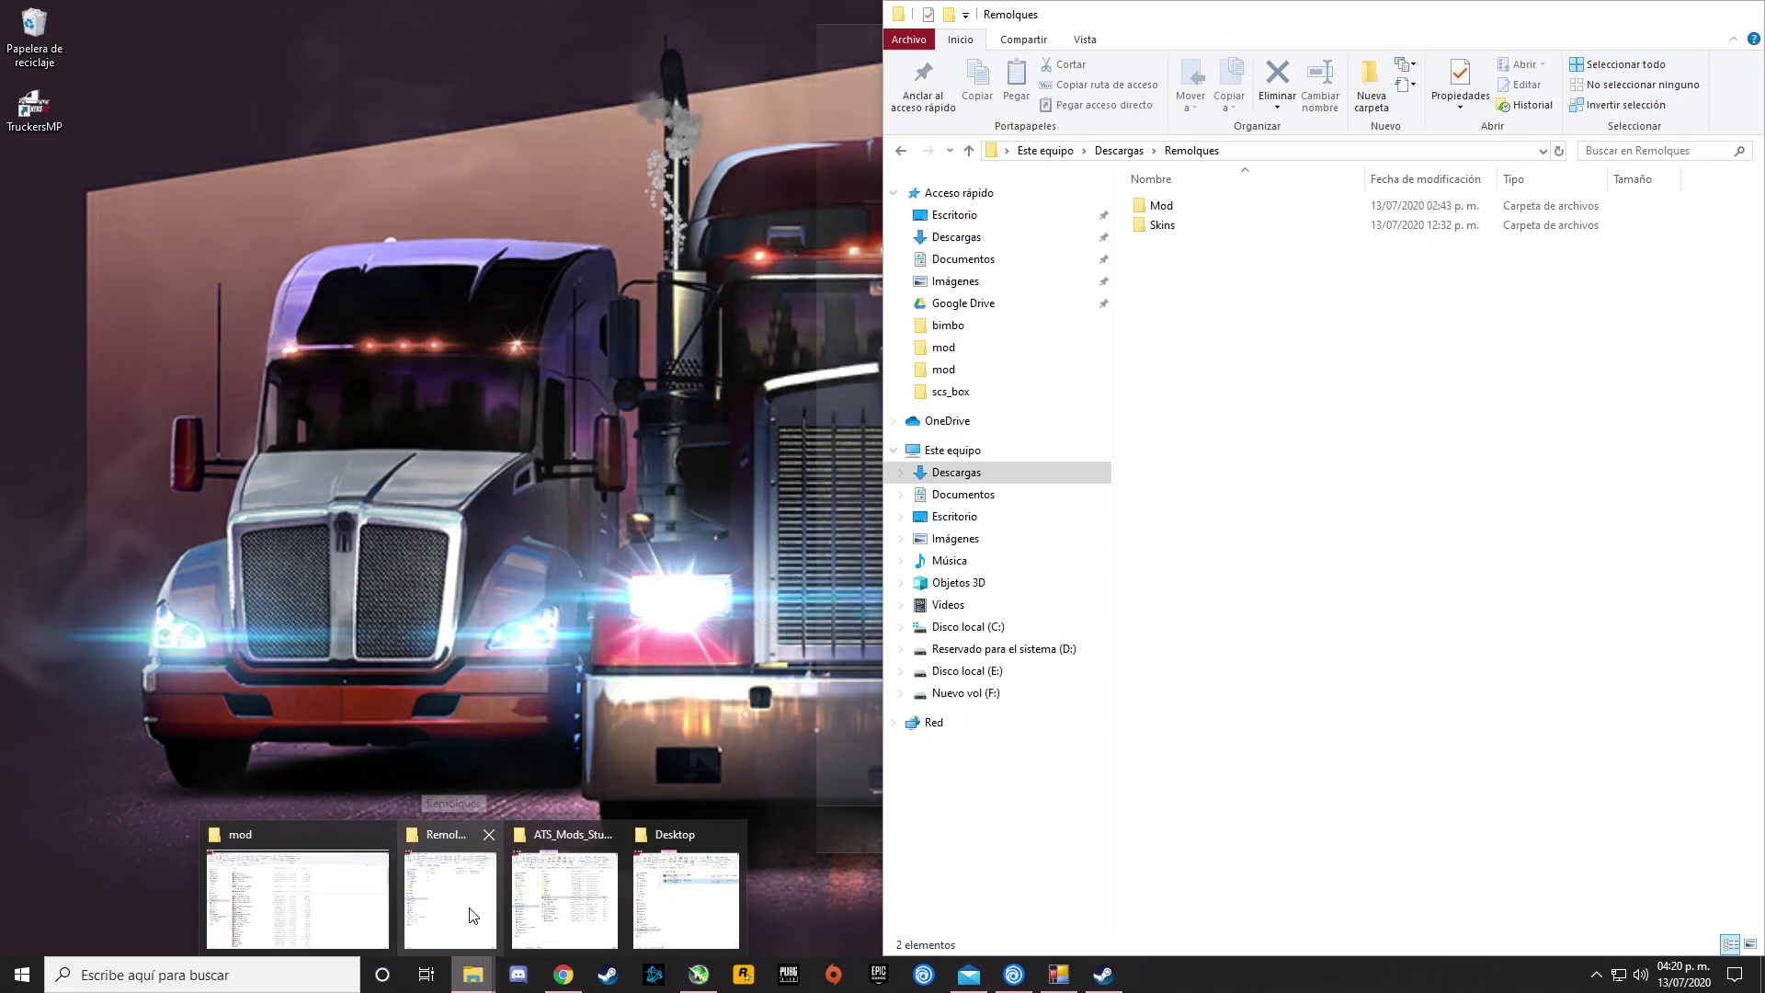
click(428, 906)
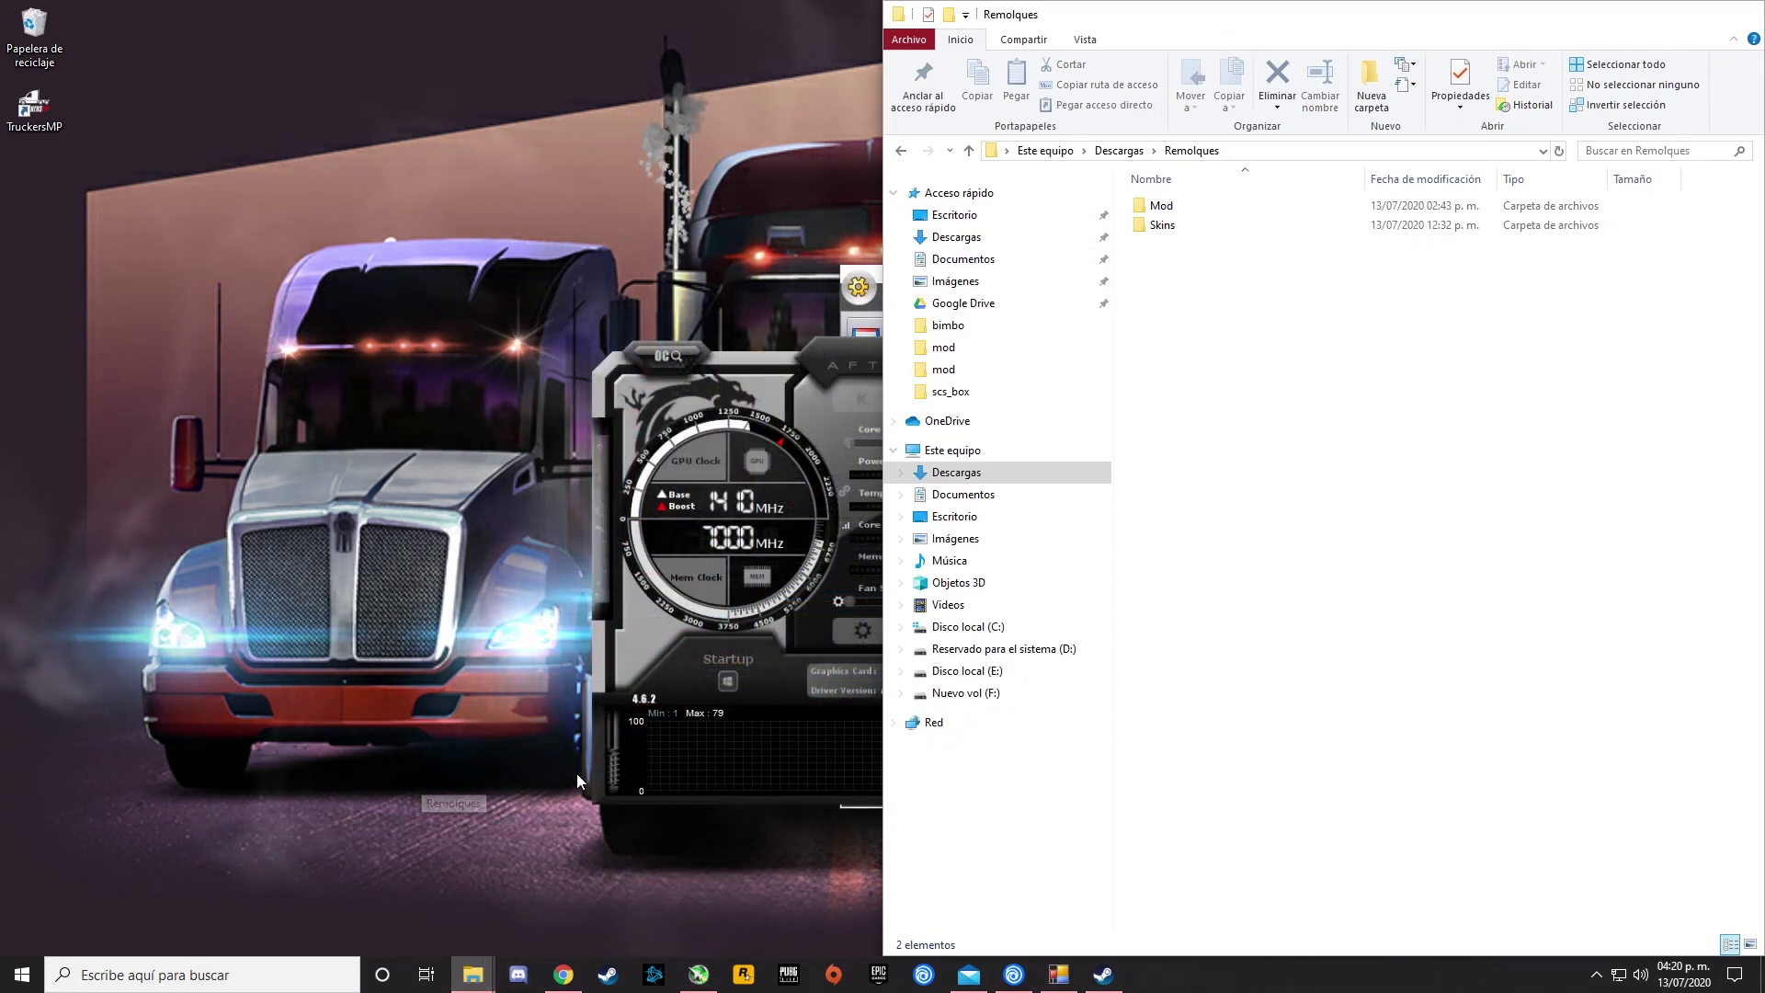
double_click(1186, 206)
double_click(1183, 244)
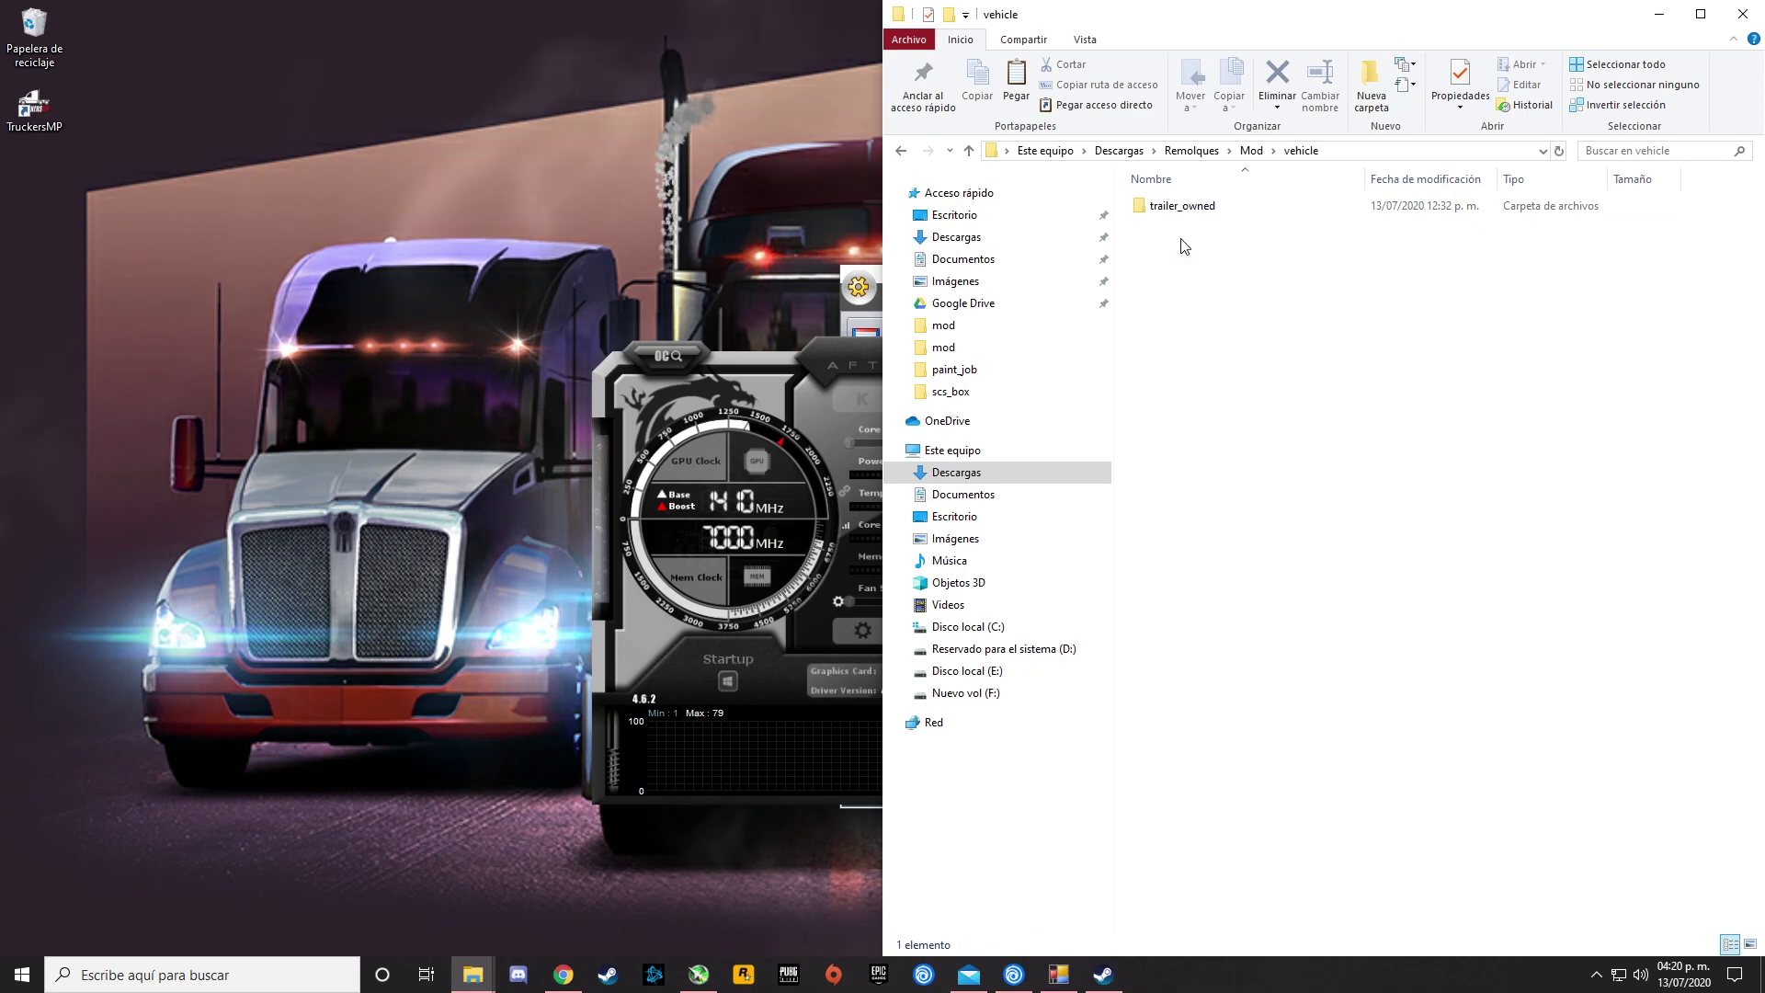
double_click(1186, 207)
double_click(1186, 208)
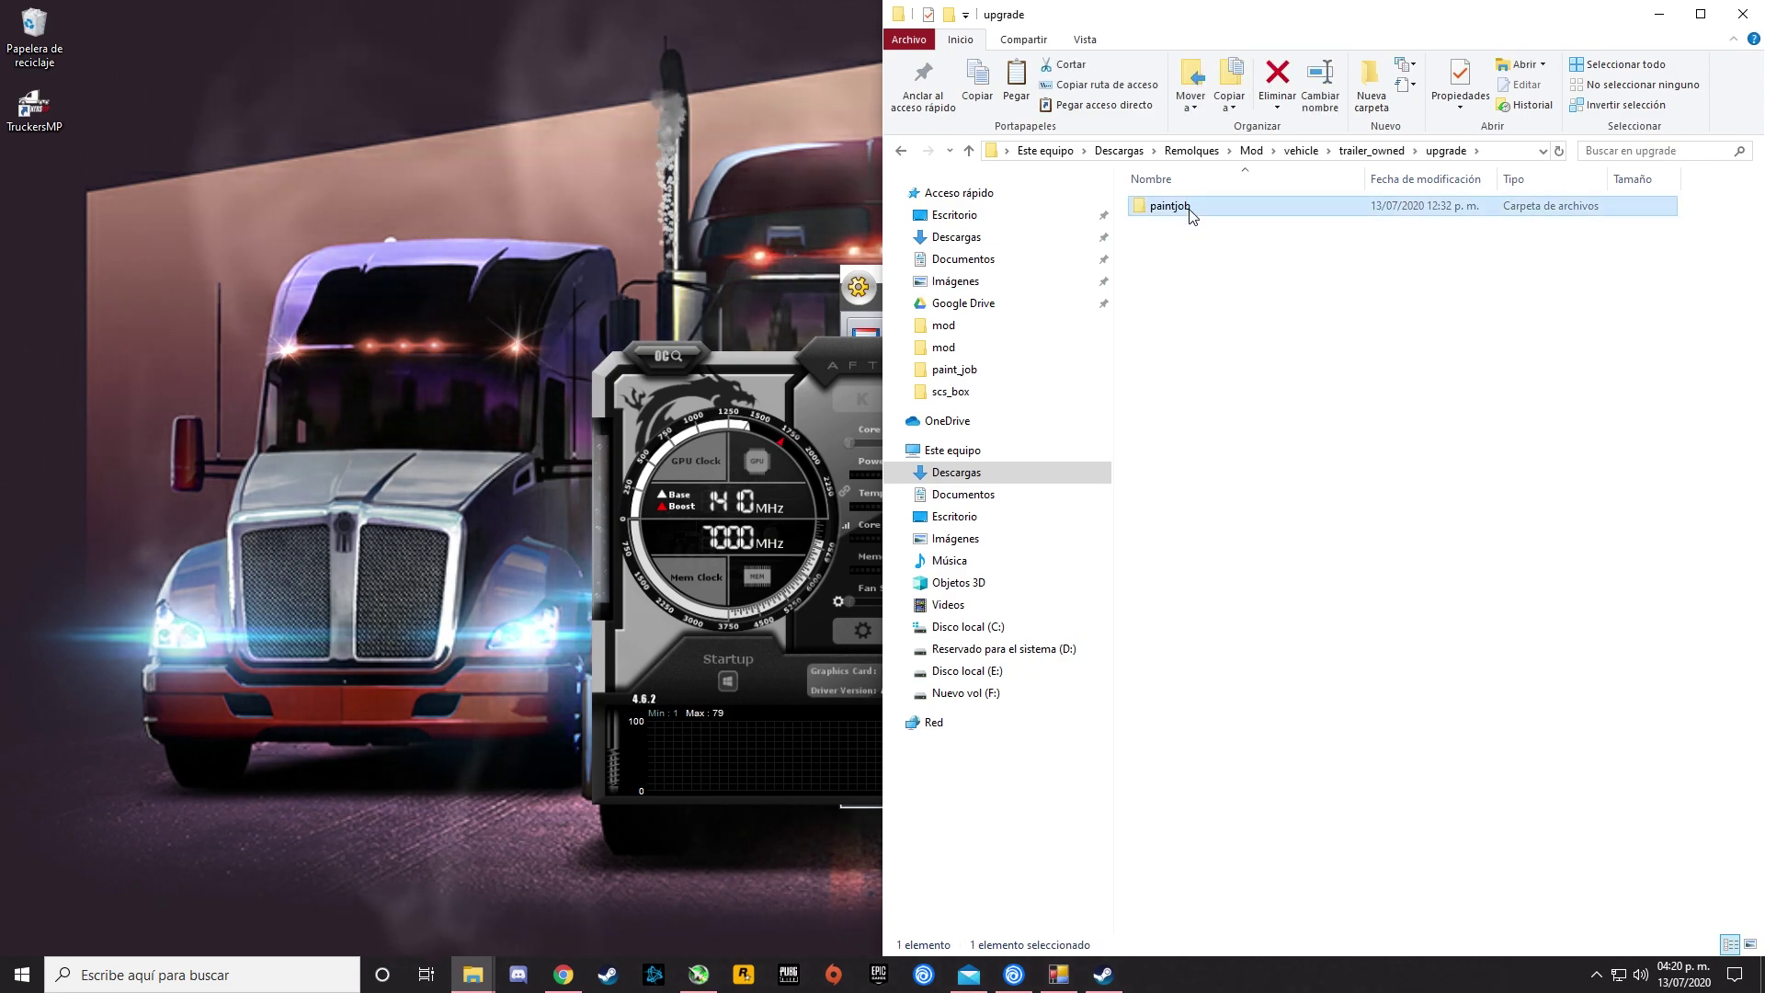
double_click(1188, 211)
double_click(1189, 212)
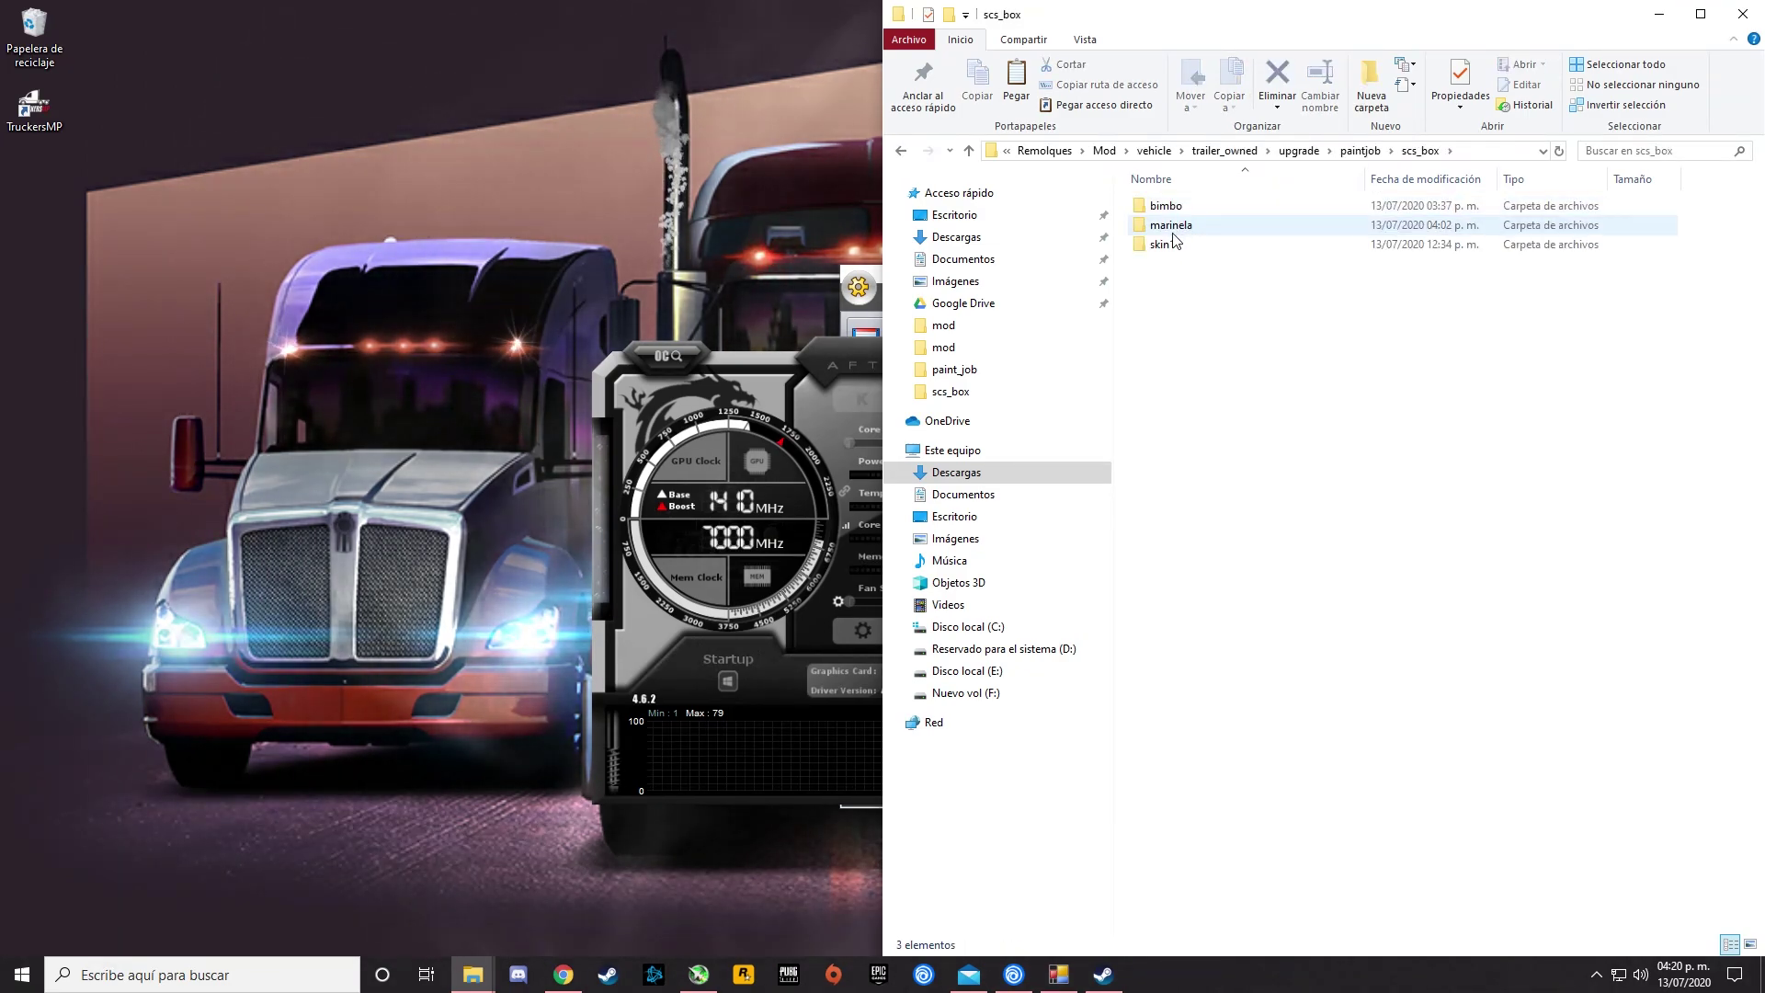
double_click(1160, 244)
Review the DDS and TOBJ files in the skin1 folder and return to the scs_box folder.
drag(1161, 550, 1205, 188)
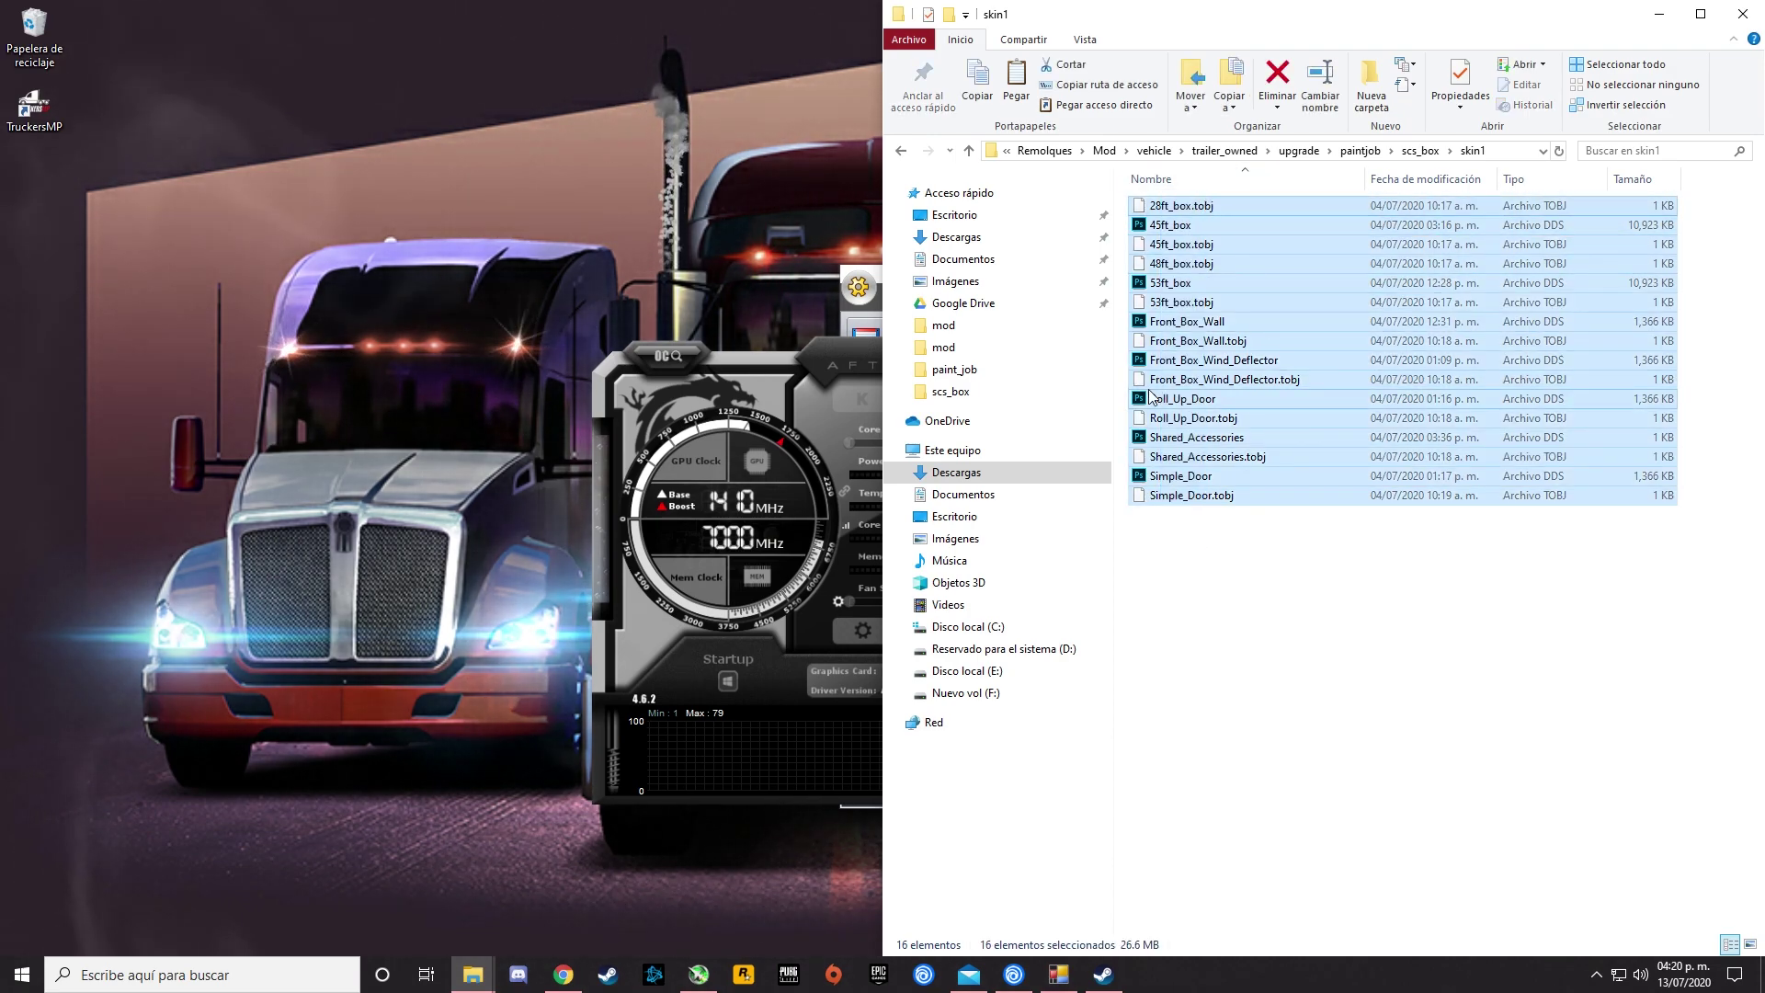
click(1164, 495)
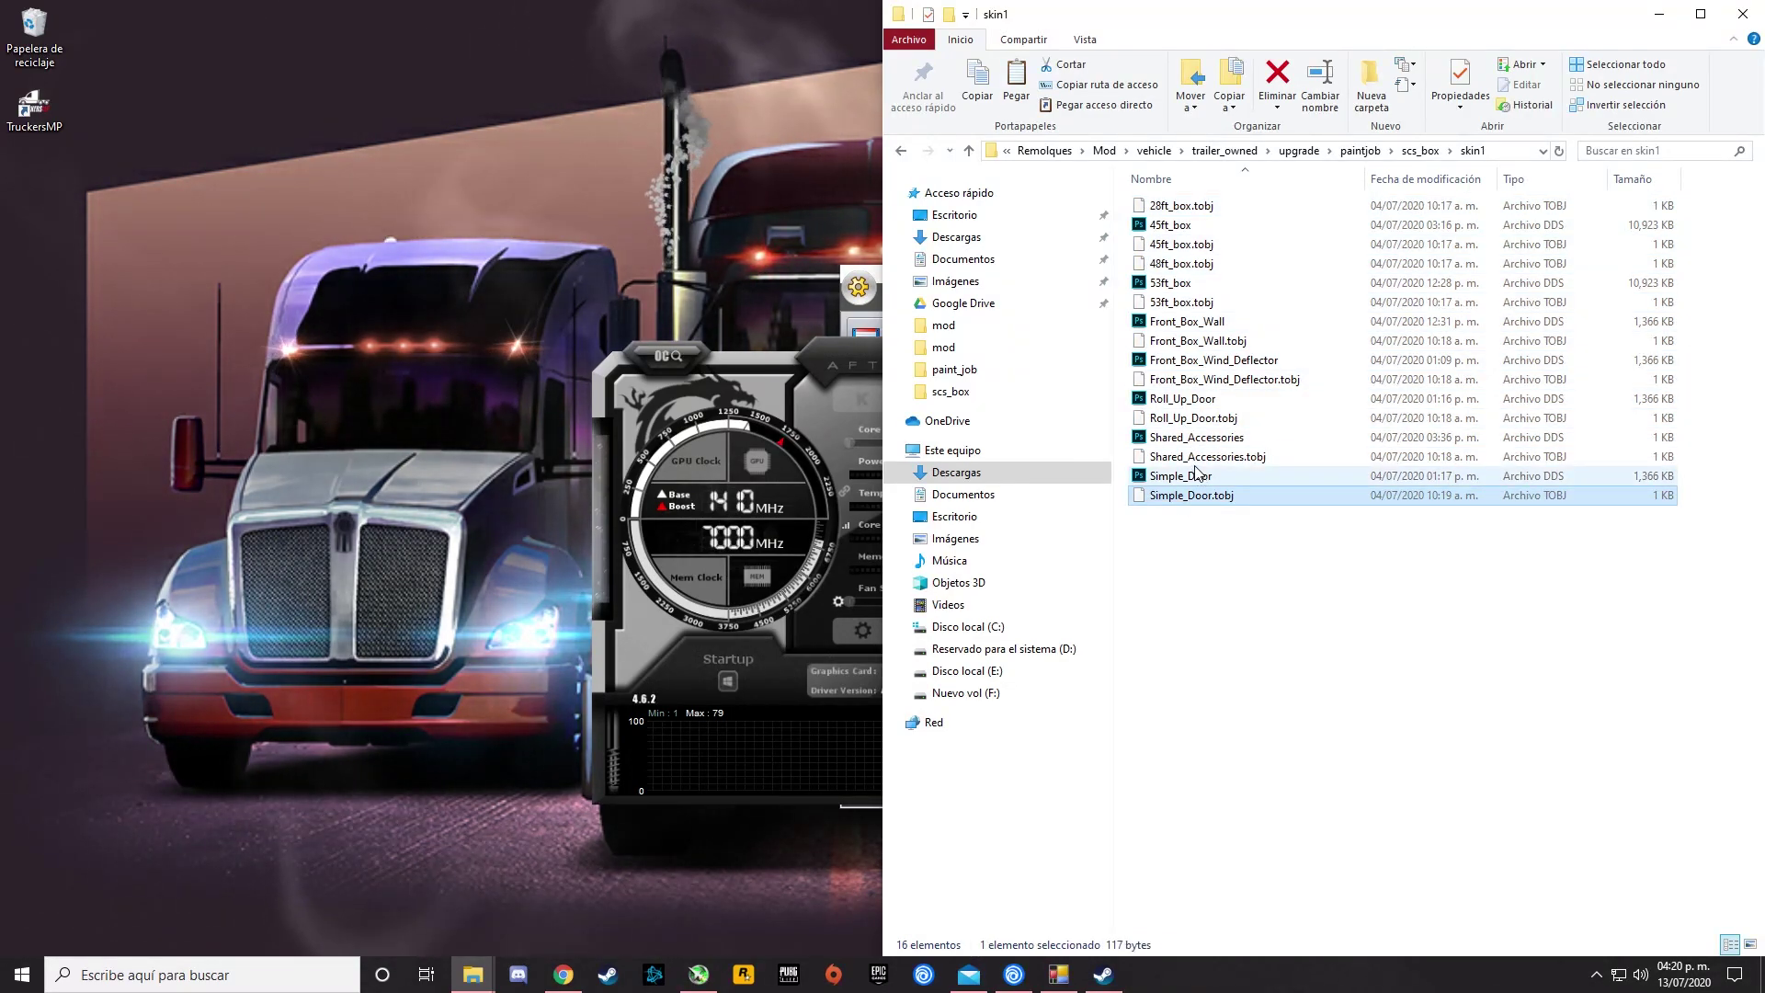
click(1196, 464)
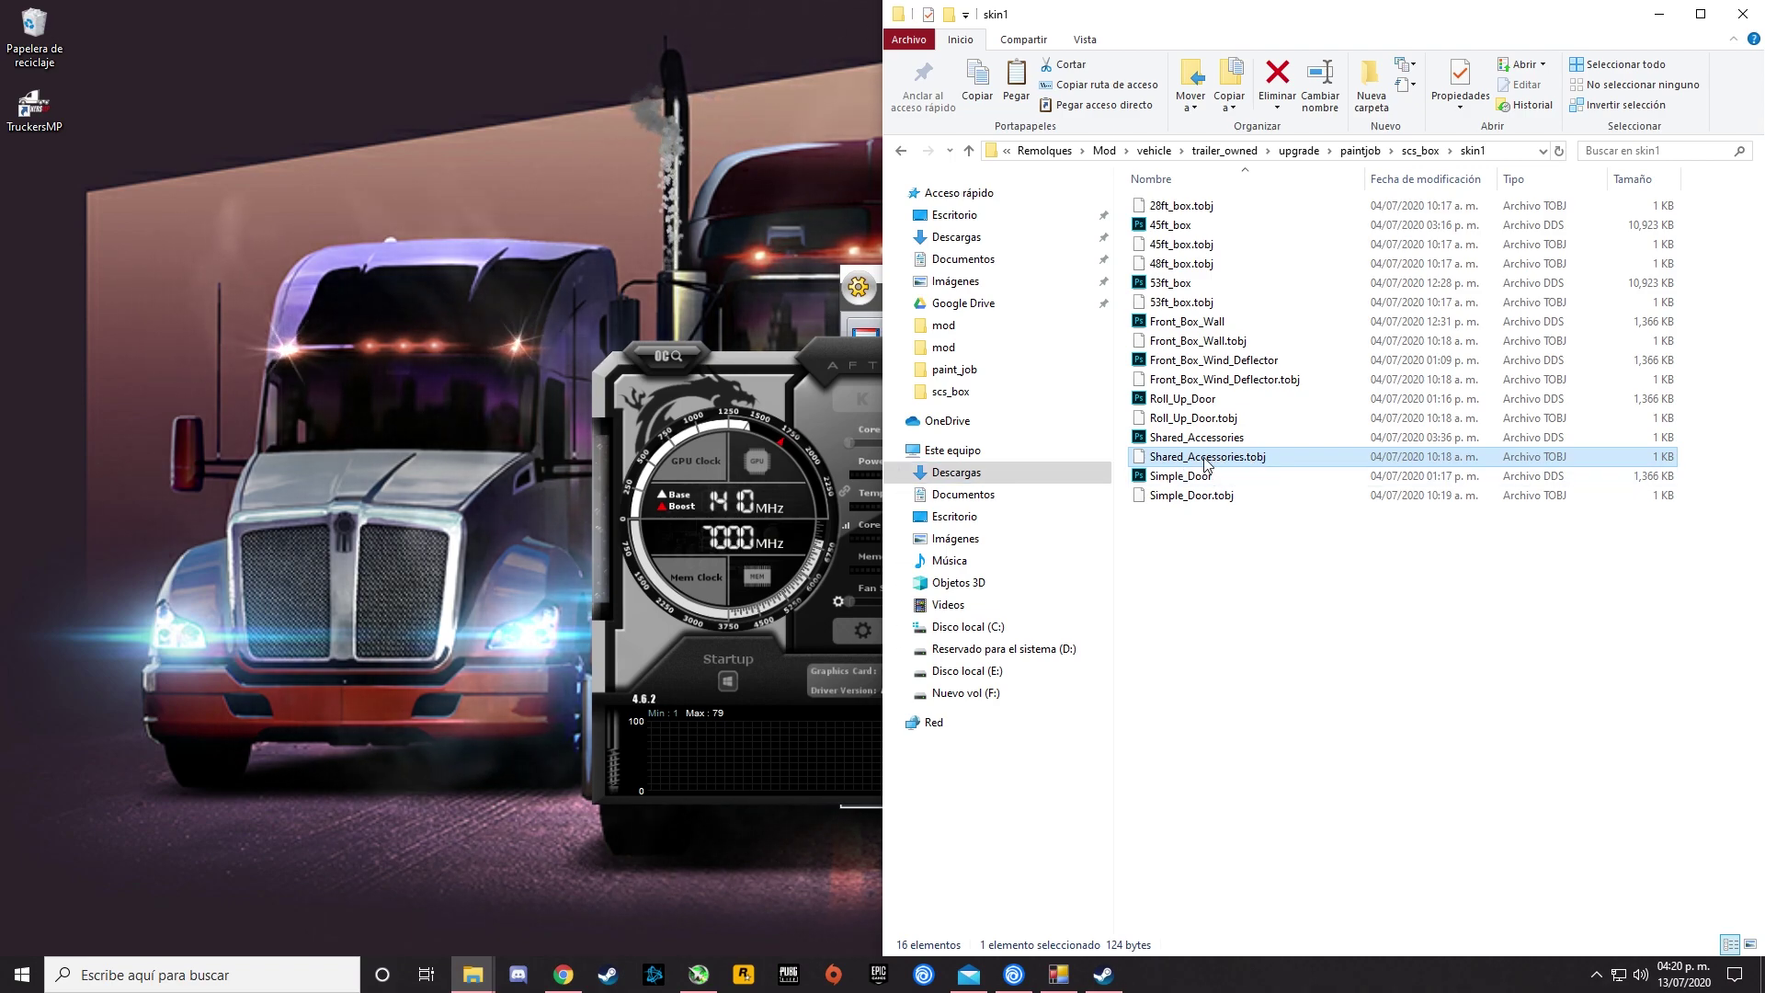
click(904, 150)
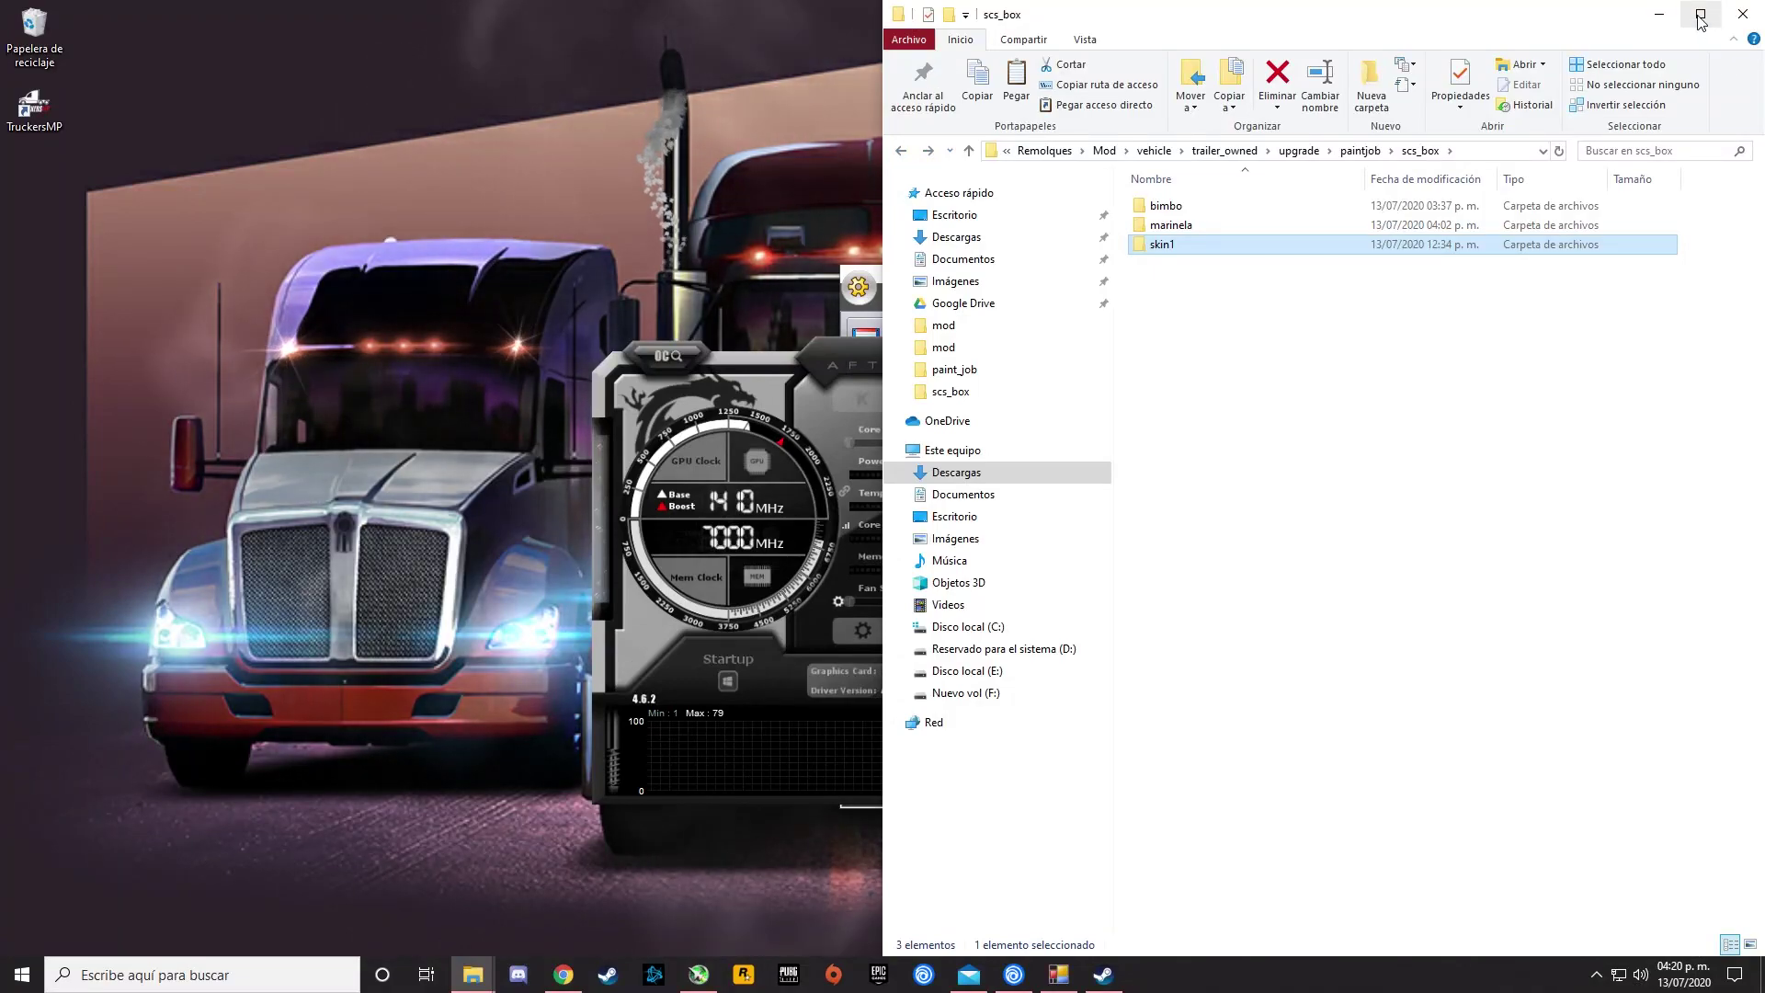
Clear the desktop by minimizing the File Explorer, MSI Afterburner and ATS Mods Studio windows.
key(super+Up)
click(1669, 11)
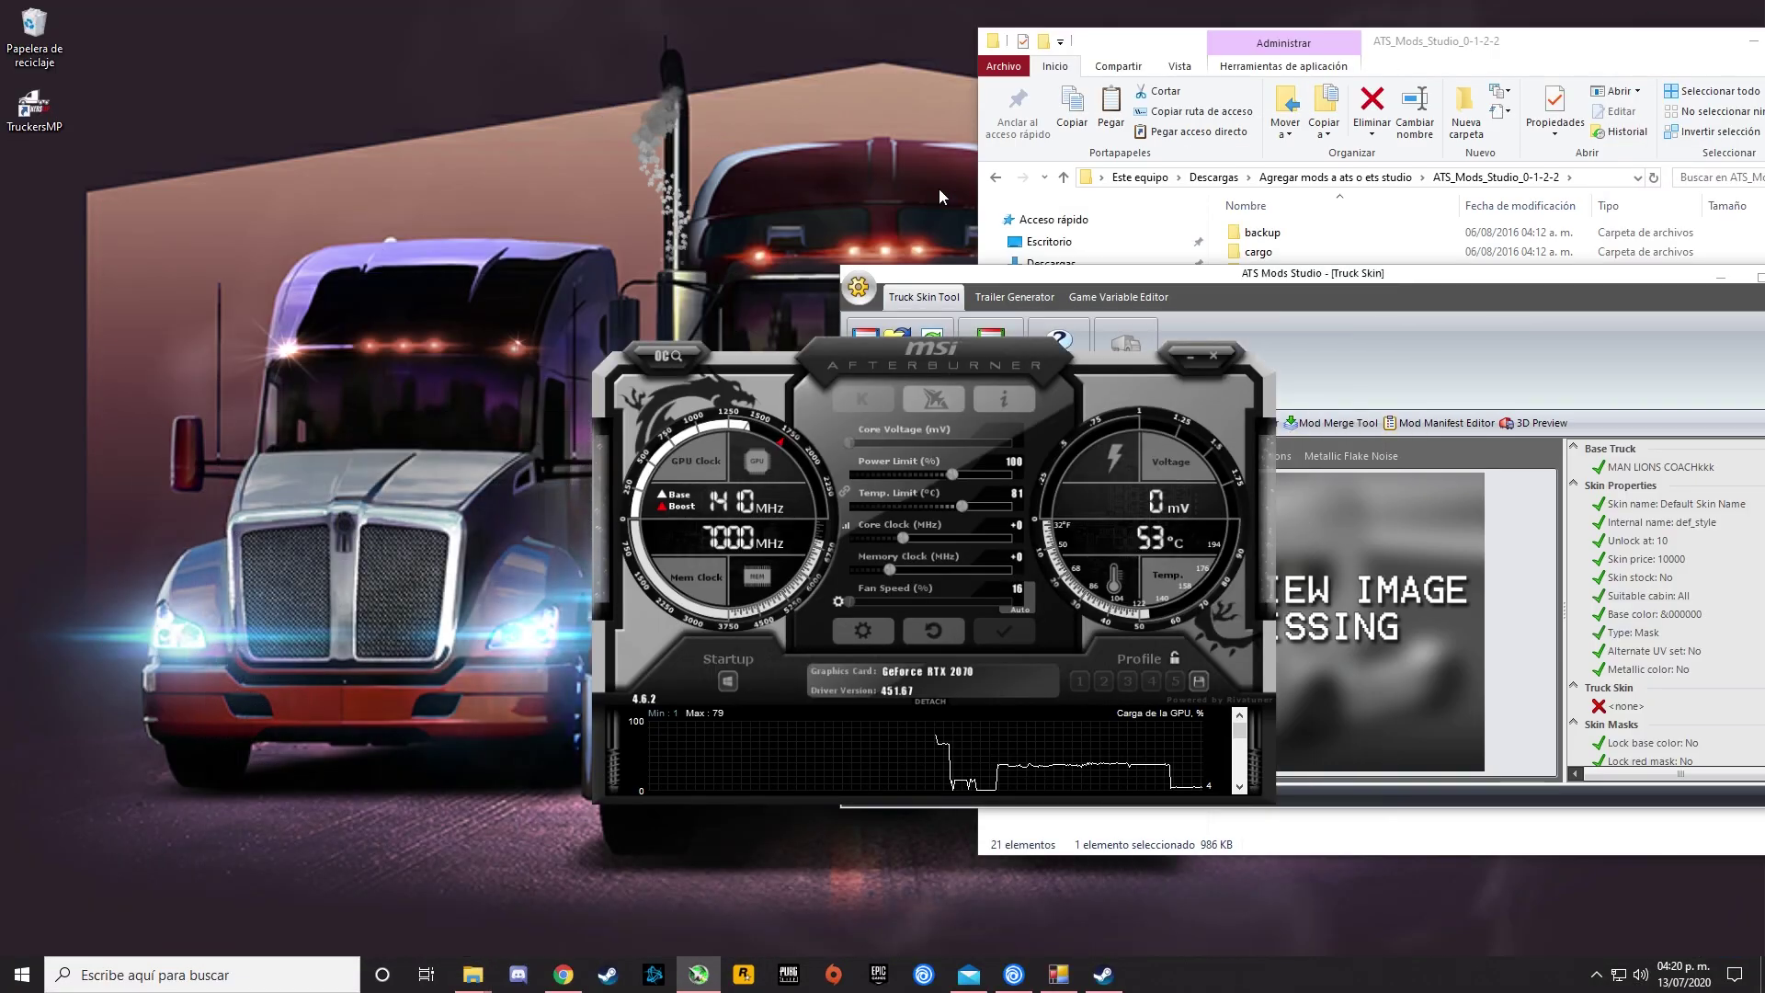
click(1190, 355)
click(1140, 41)
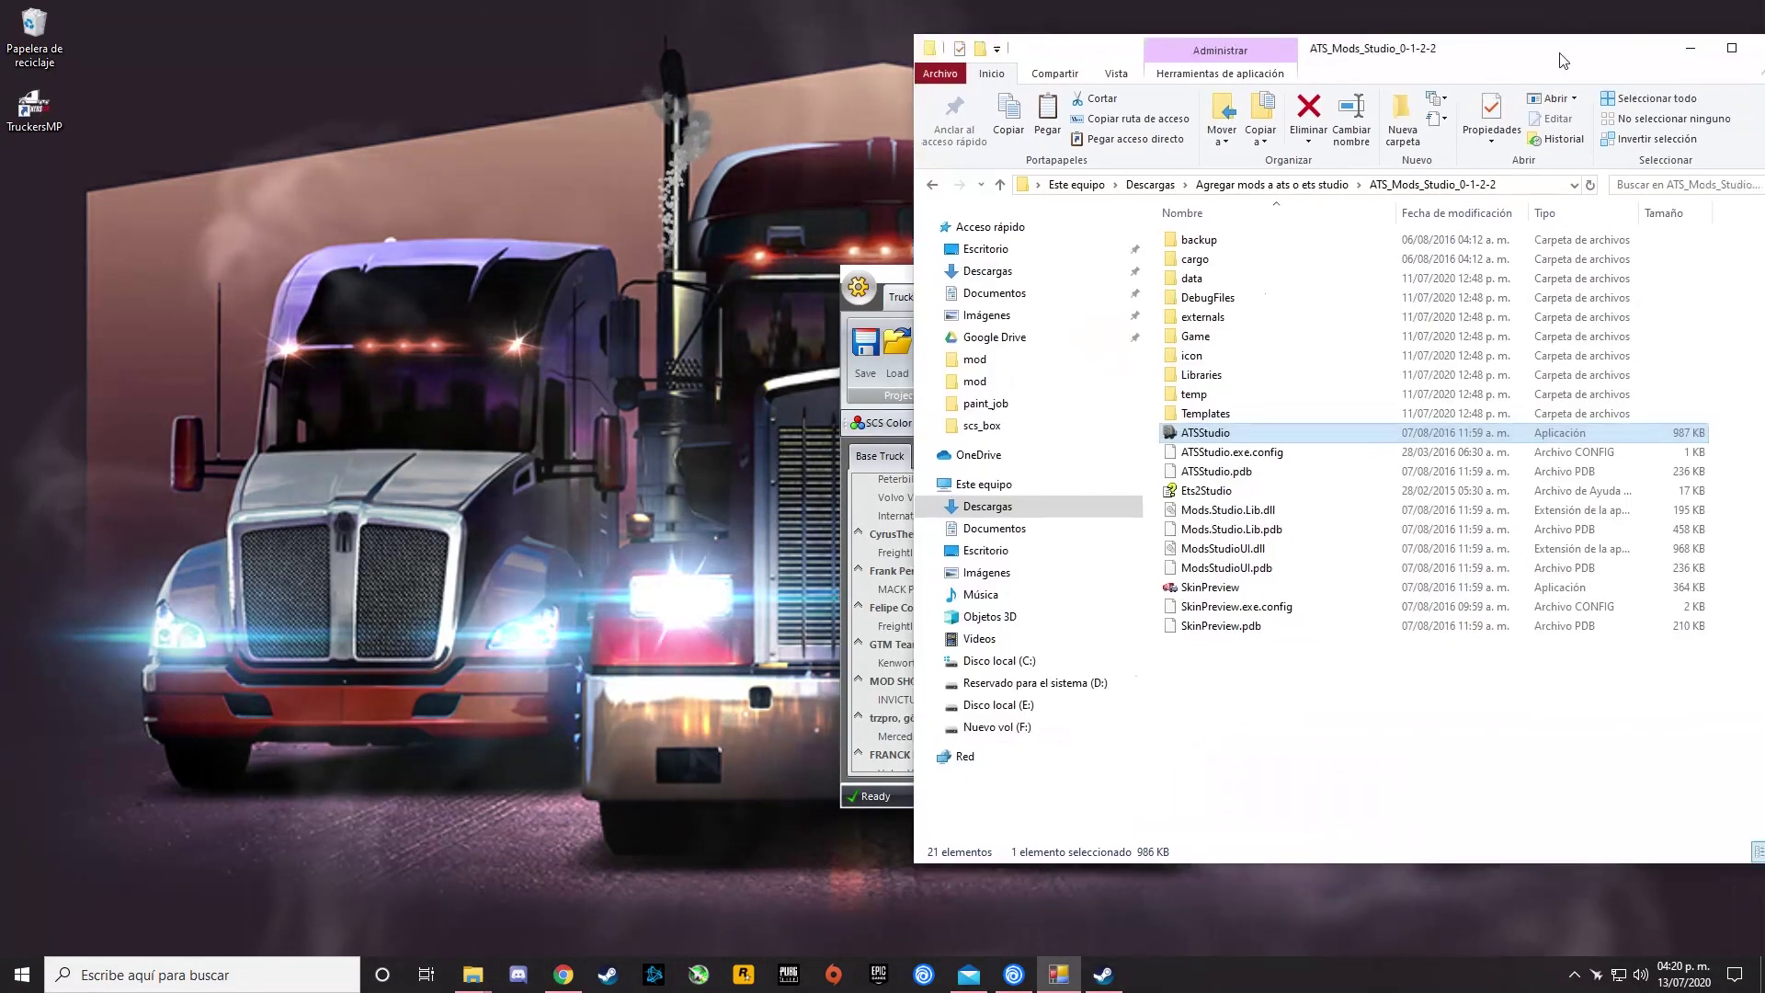
drag(1140, 41, 658, 104)
click(1356, 104)
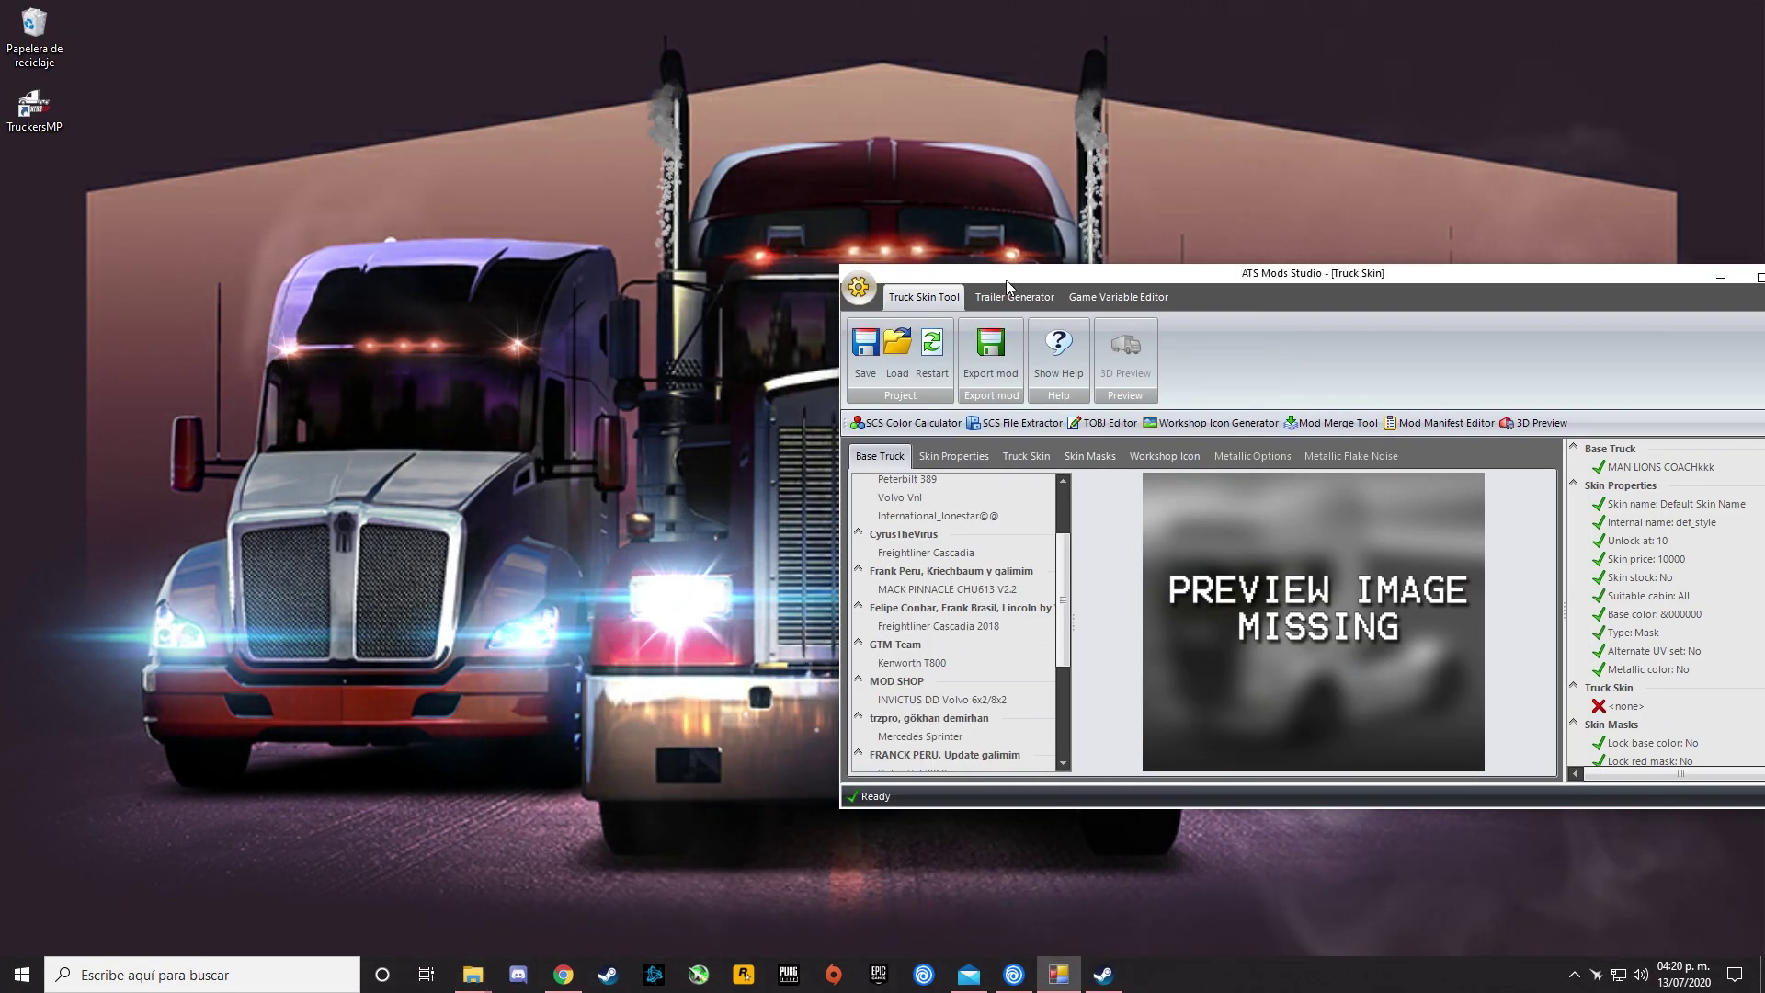
drag(1294, 279, 782, 285)
click(1208, 284)
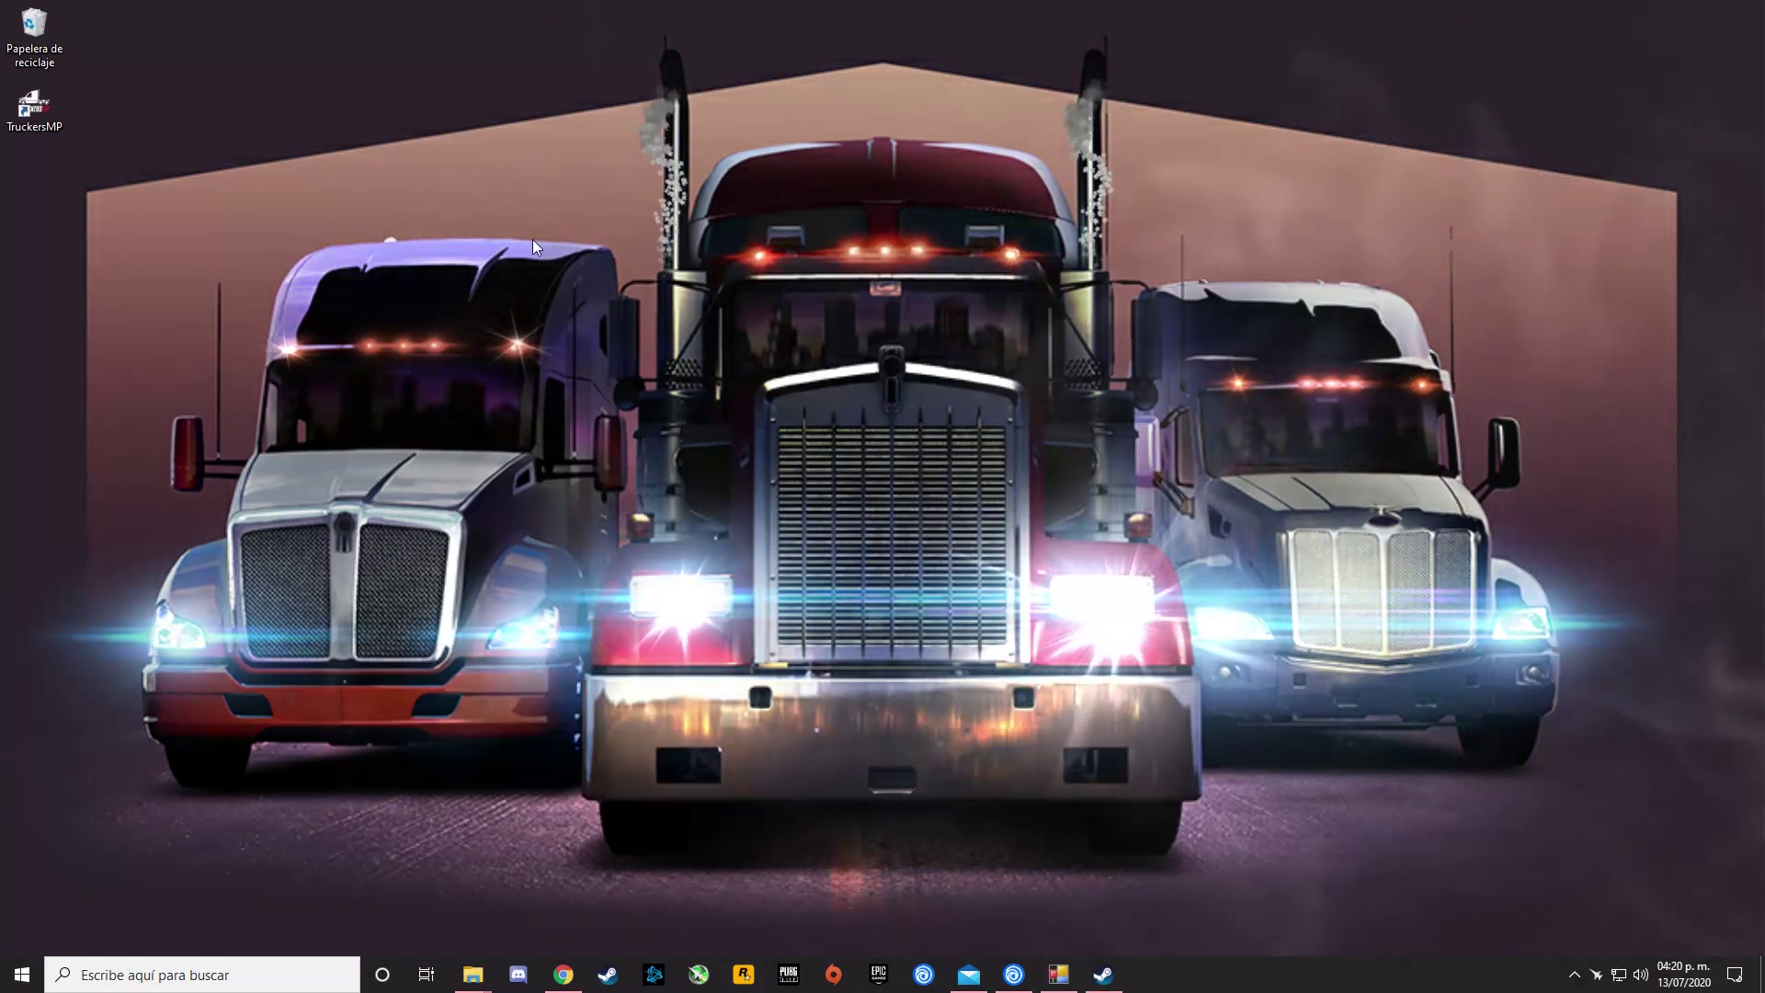